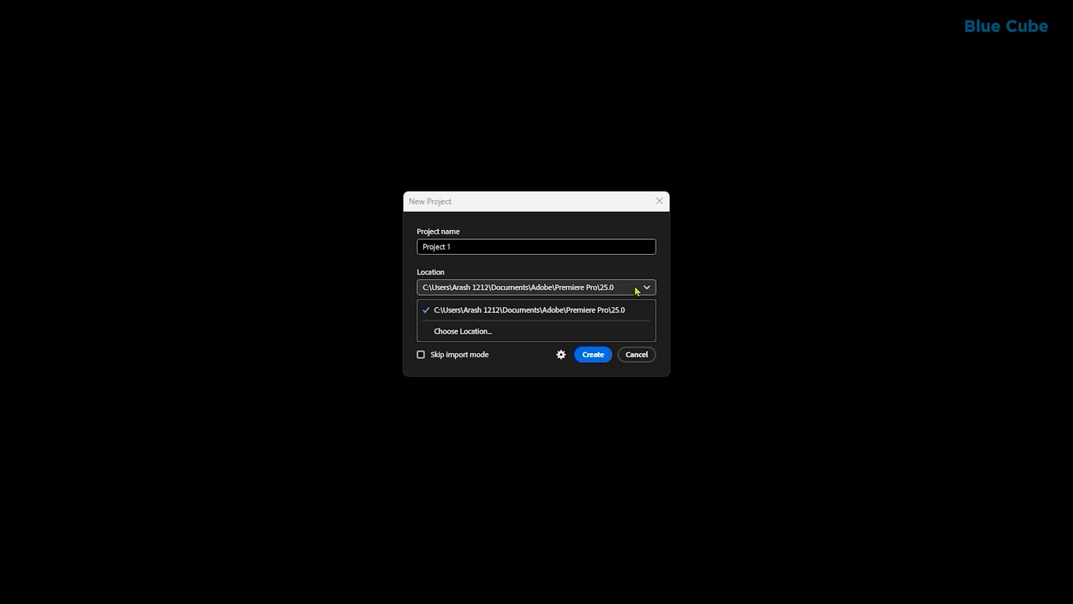
Step: Choose a custom save location for the new project, browsing to Local Disk (C:)
left_click(462, 332)
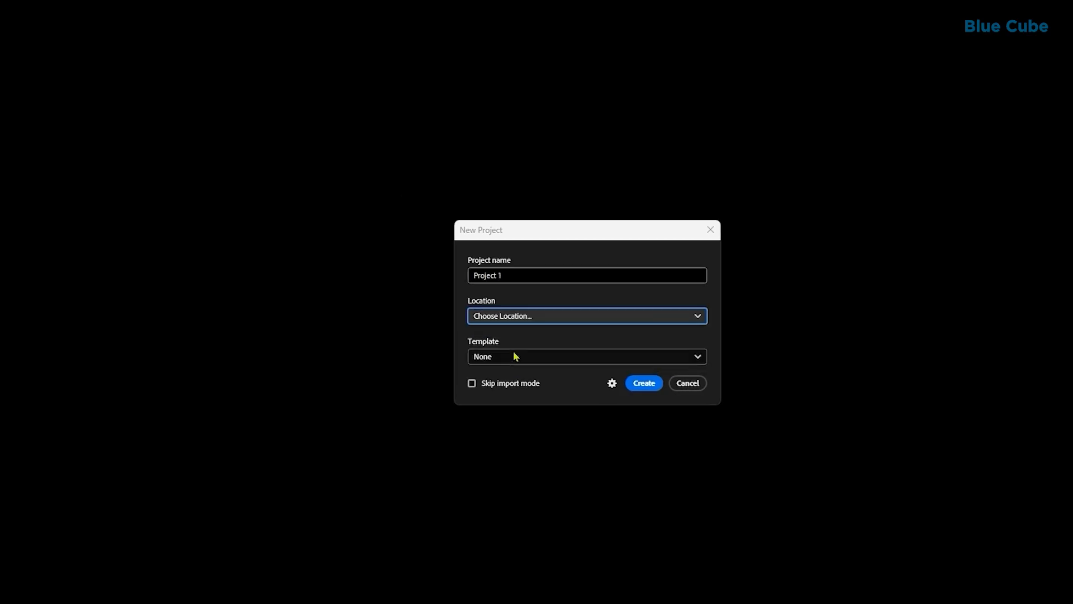
scroll(75, 208, "down", 3)
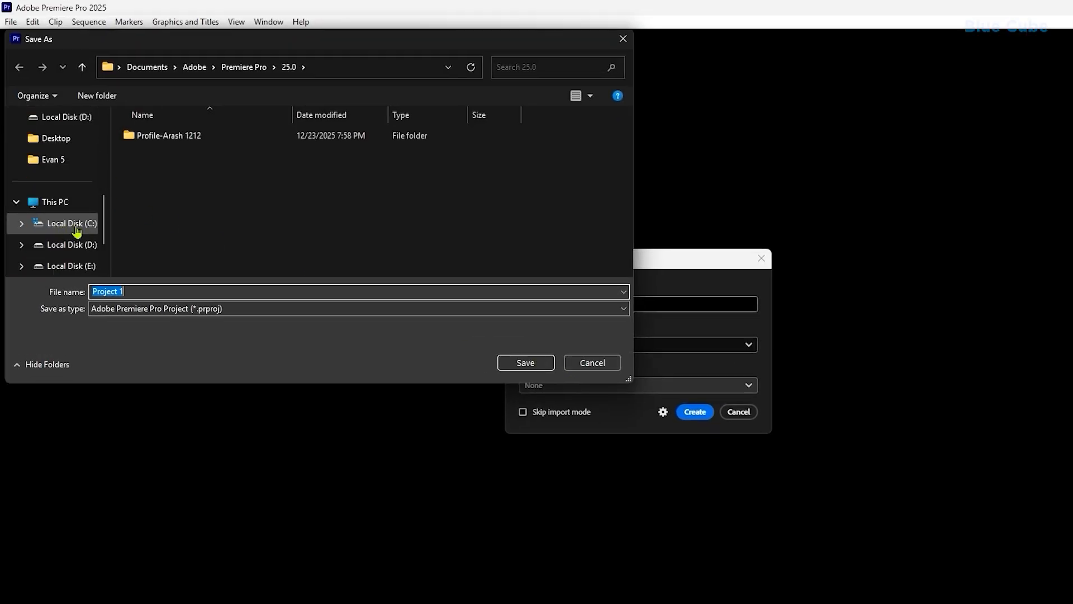
left_click(77, 223)
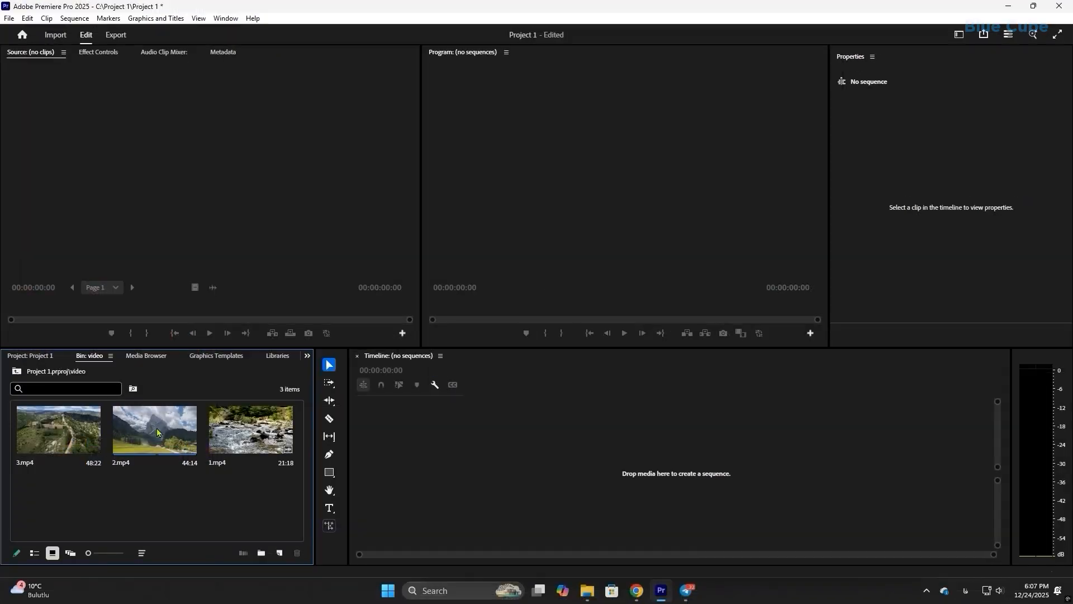
Step: Create a sequence by placing the 2.mp4 clip from the video bin in the empty timeline
left_click_drag(152, 431, 582, 438)
left_click_drag(706, 405, 705, 408)
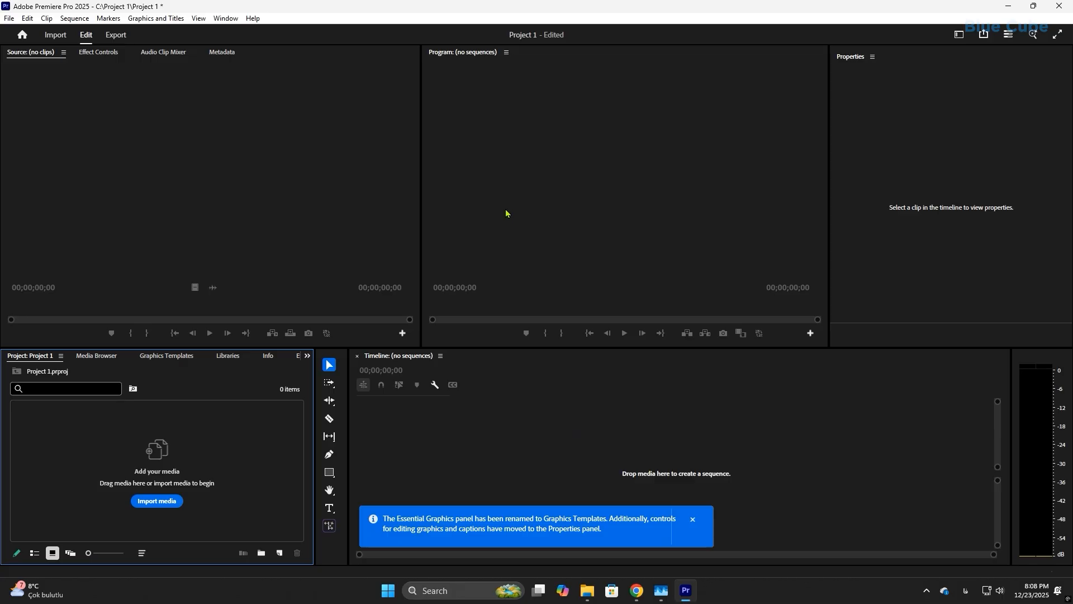
Step: Switch the workspace to Color and return to the Editing workspace
left_click(959, 34)
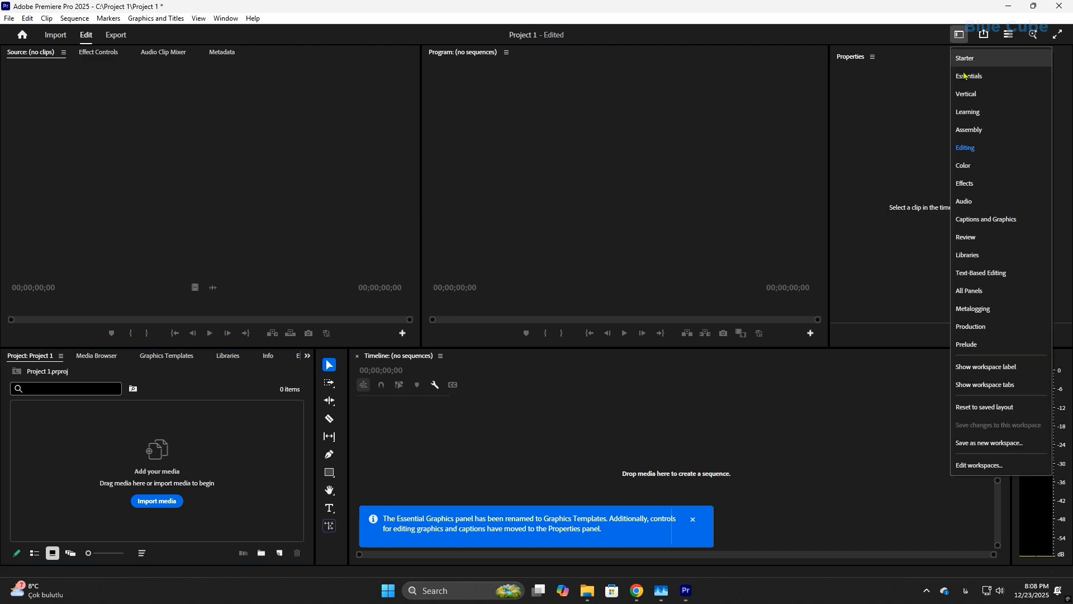
left_click(972, 181)
left_click(958, 34)
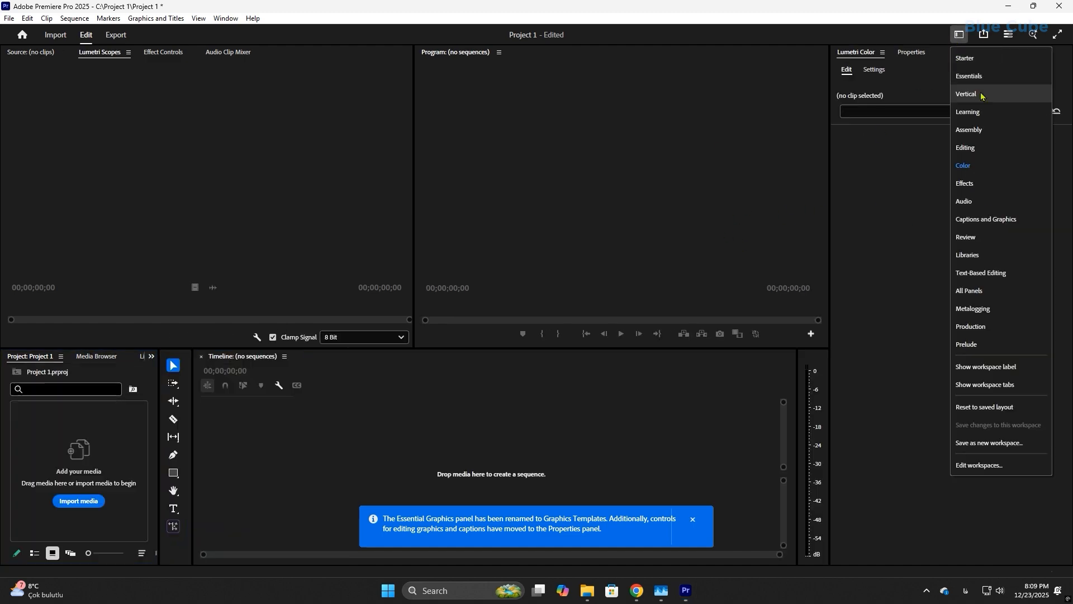
left_click(1001, 150)
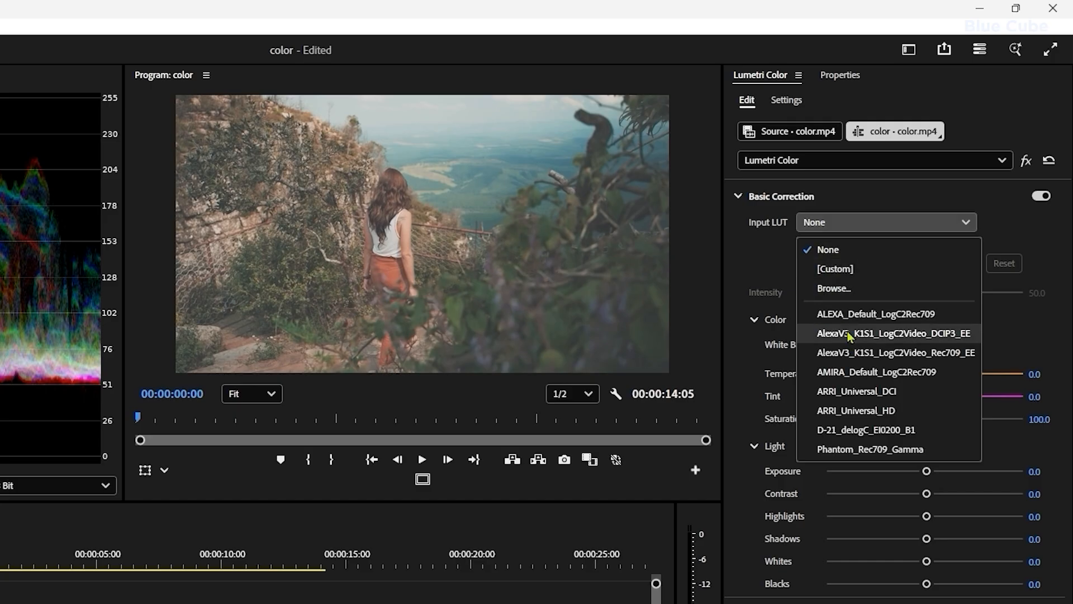
Step: Apply the AlexaV3_K1S1_LogC2Video_DCIP3_EE input LUT to the color.mp4 clip in Basic Correction
left_click(848, 335)
left_click(838, 227)
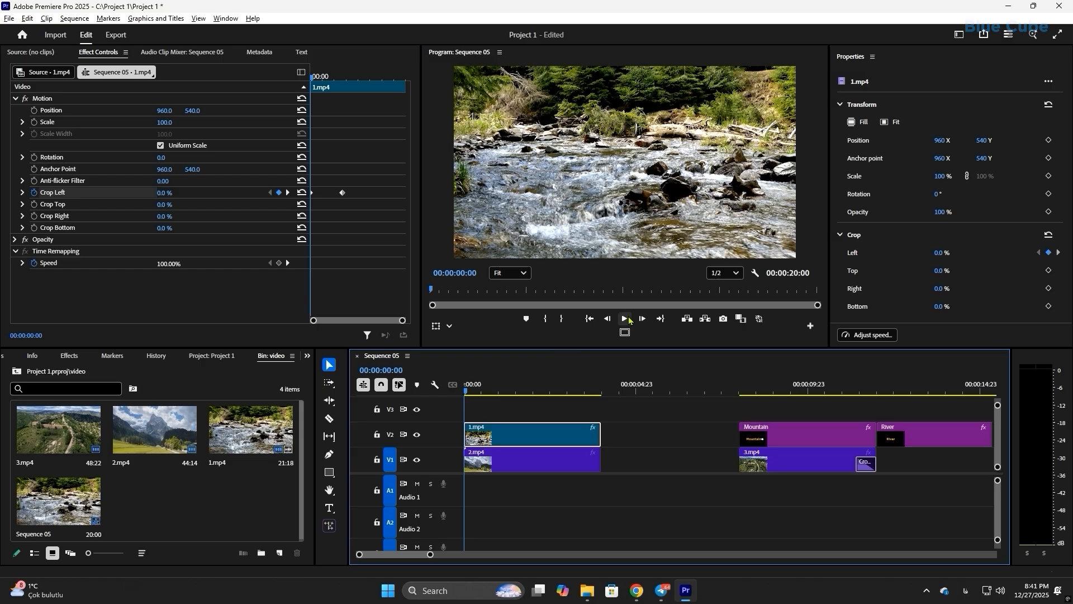
Step: Play back Sequence 05 and the Zoo sequence from their beginnings
left_click(625, 319)
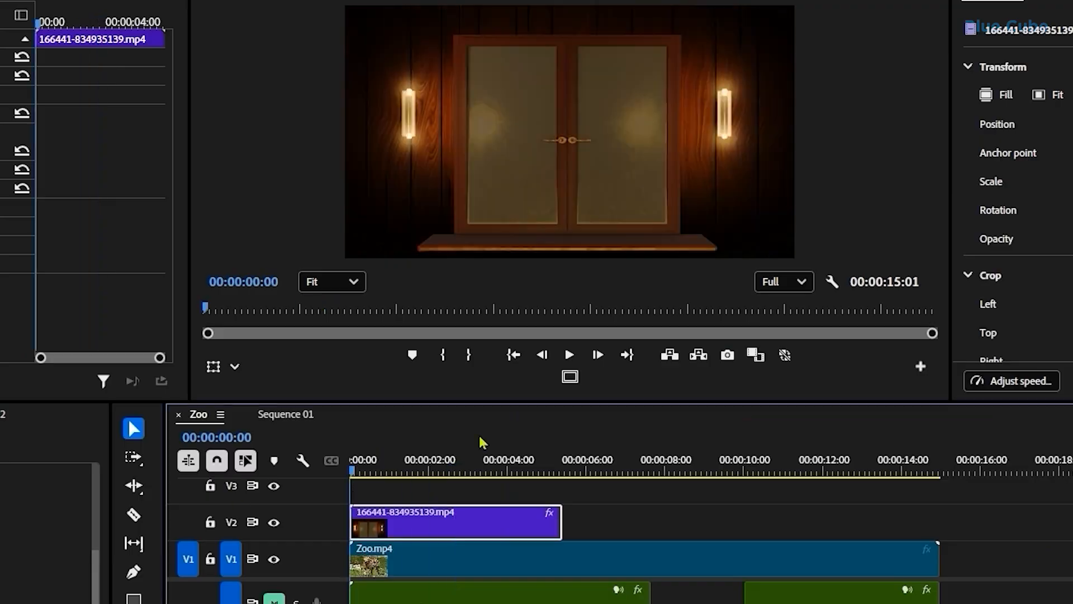
left_click(569, 354)
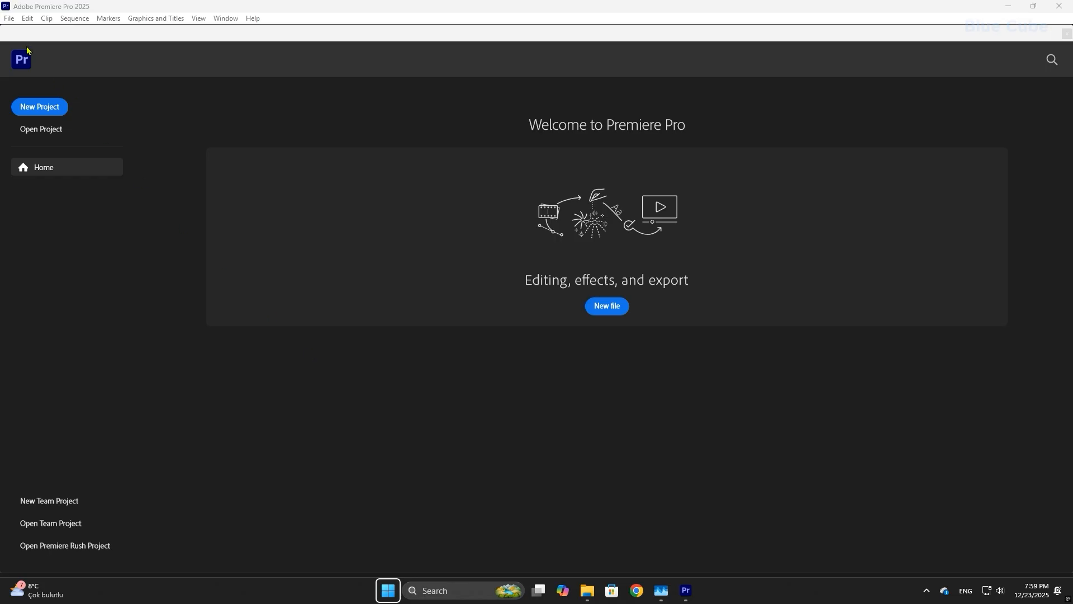
Step: Open the Preferences and show the Appearance settings
left_click(28, 17)
left_click(29, 18)
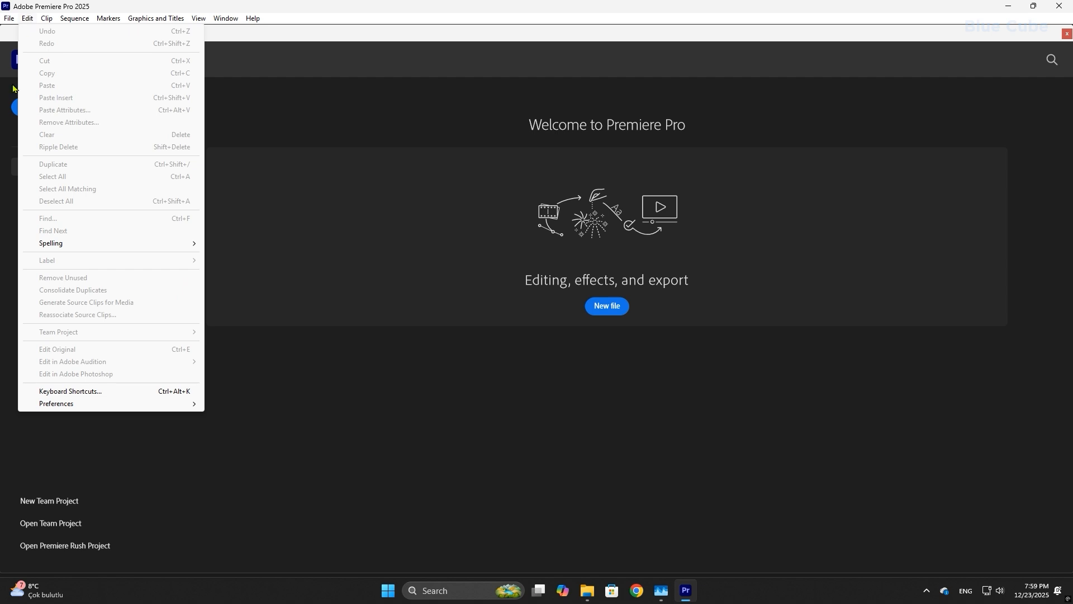
mouse_move(88, 403)
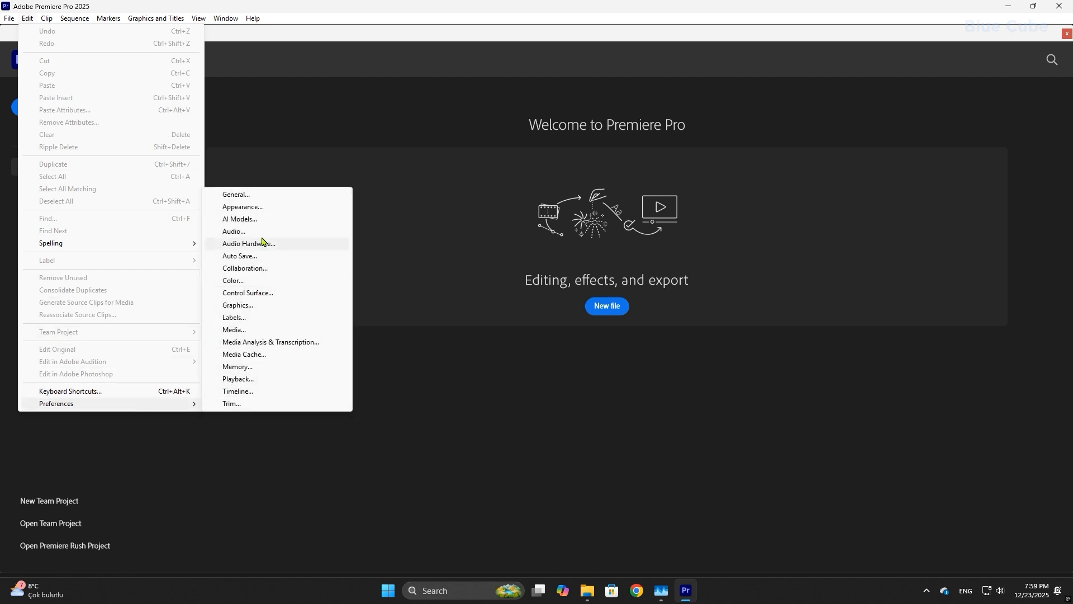
left_click(248, 196)
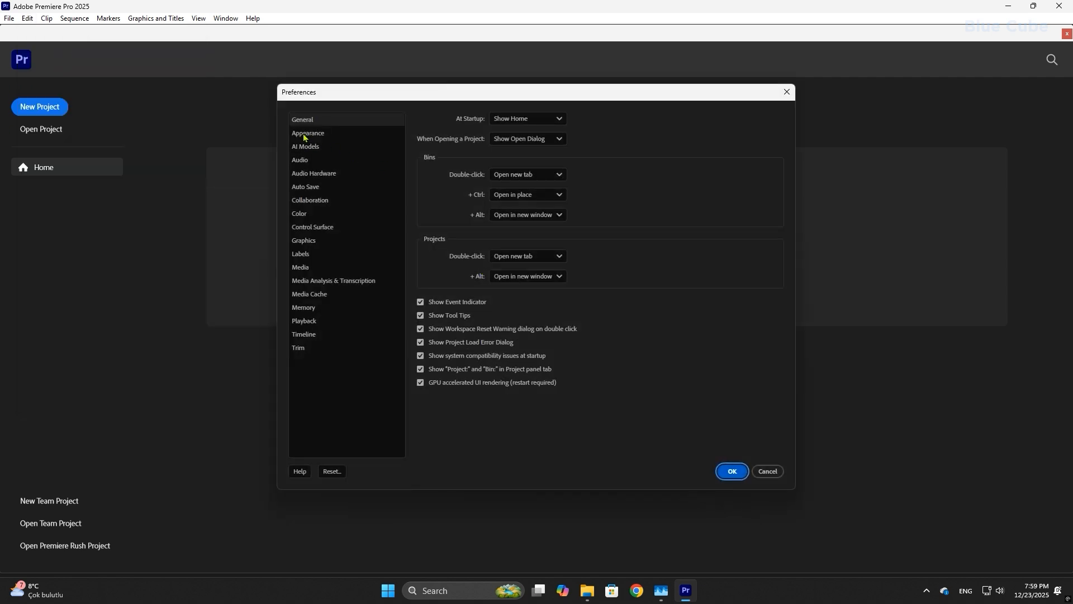
left_click(306, 134)
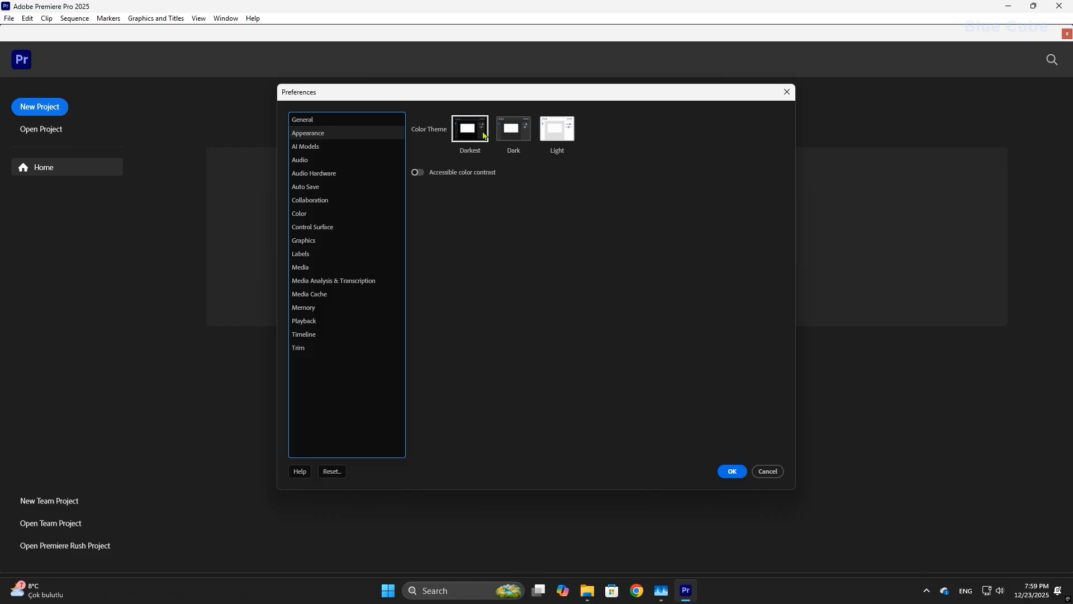
Step: Preview the Dark and Light color themes, and return to the Darkest theme
left_click(518, 134)
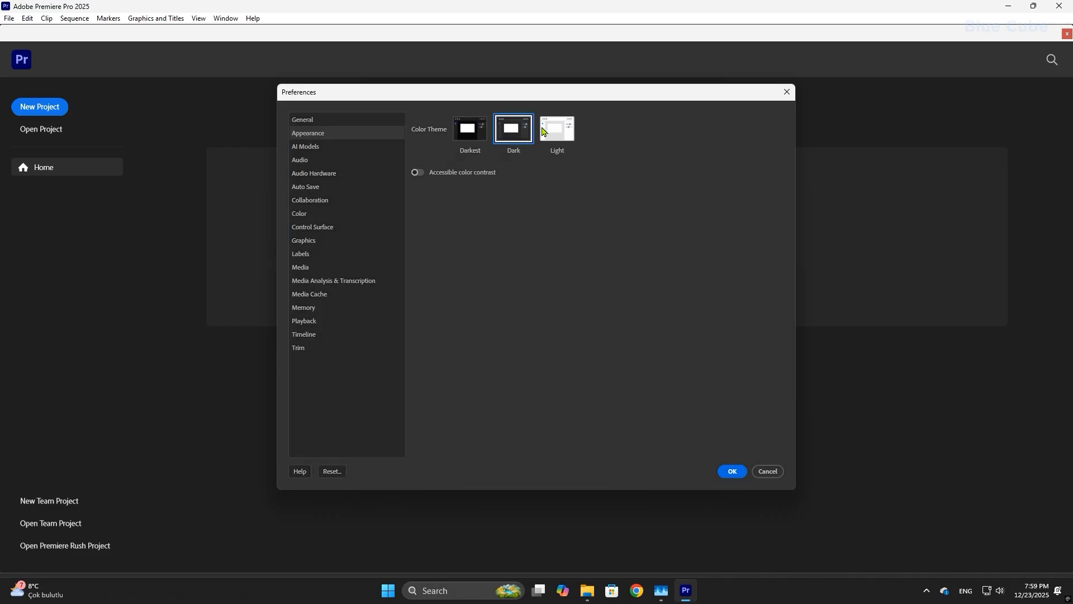
left_click(543, 129)
left_click(500, 131)
left_click(478, 130)
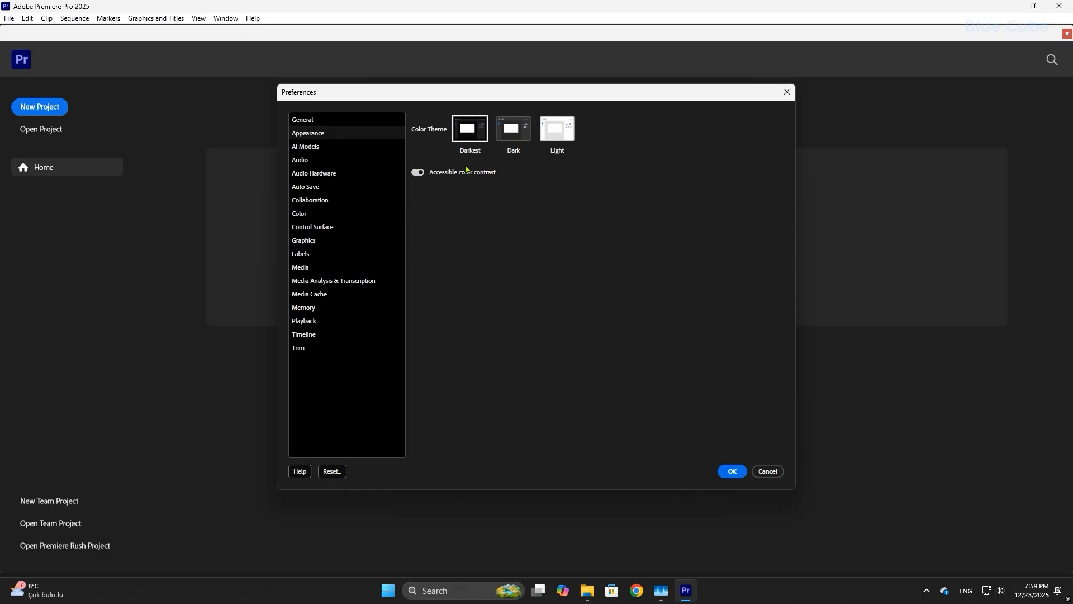
Step: Turn on accessible color contrast, compare it in the Dark theme, and keep the Darkest color theme
left_click(460, 173)
left_click(511, 127)
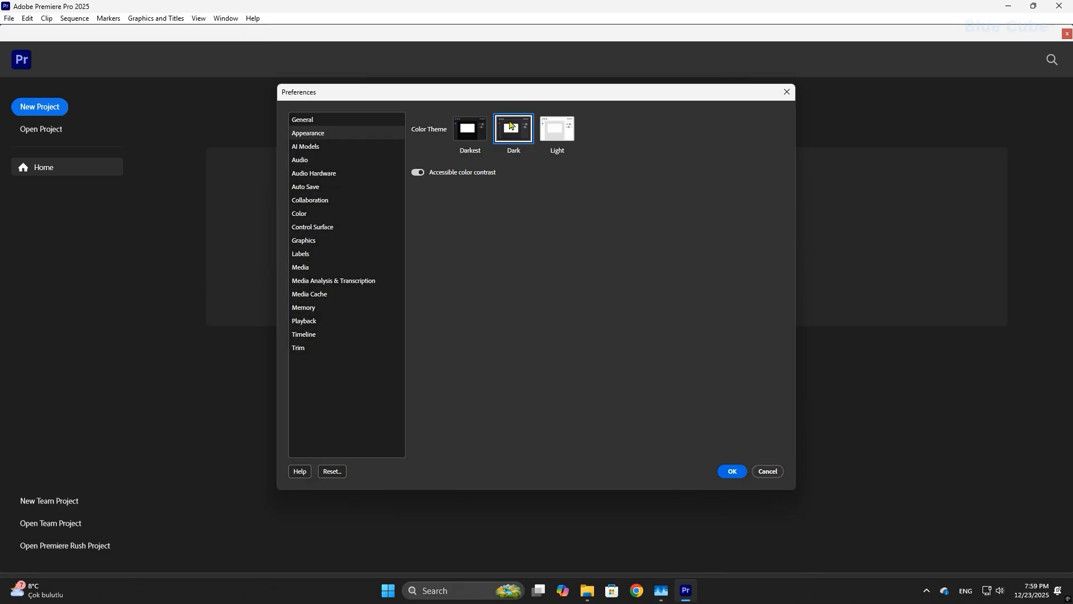
left_click(478, 131)
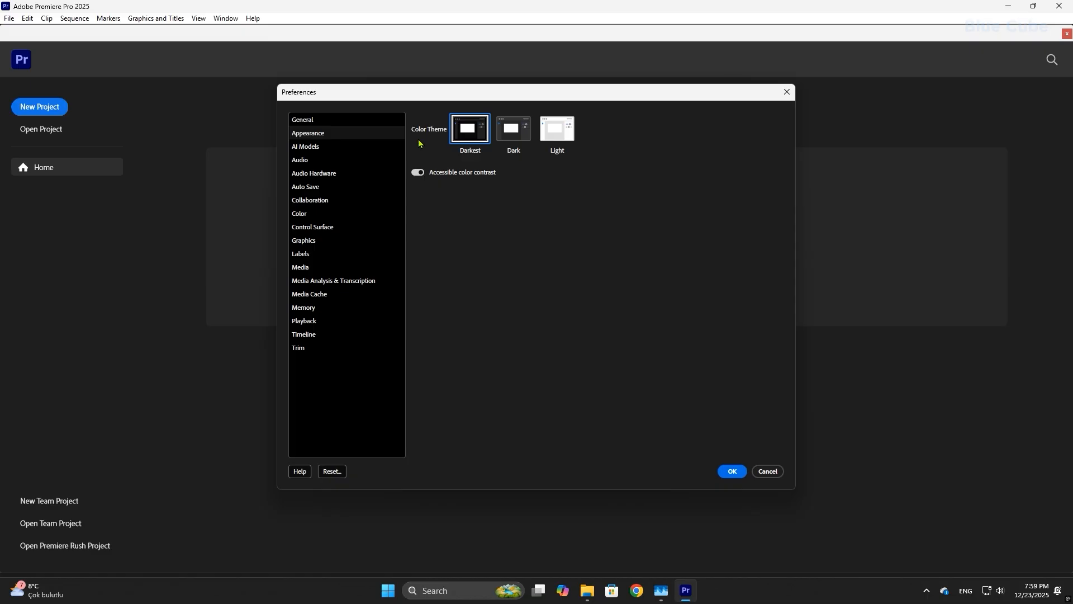
Step: Enable muting of input during timeline recording in the Audio preferences, and view the Audio Plug-In Manager without changing it
left_click(303, 160)
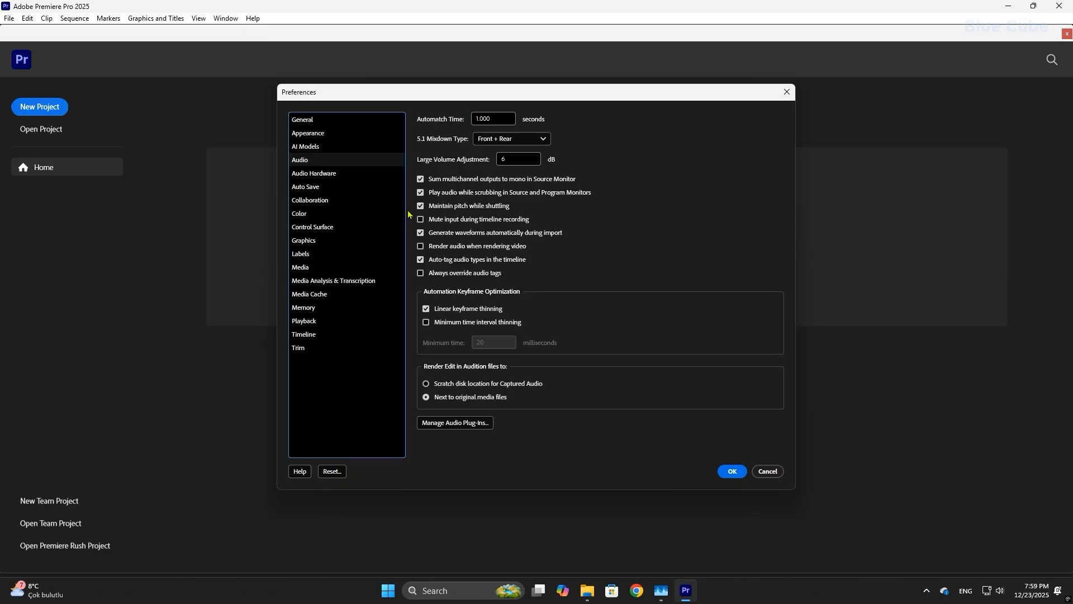
left_click(451, 222)
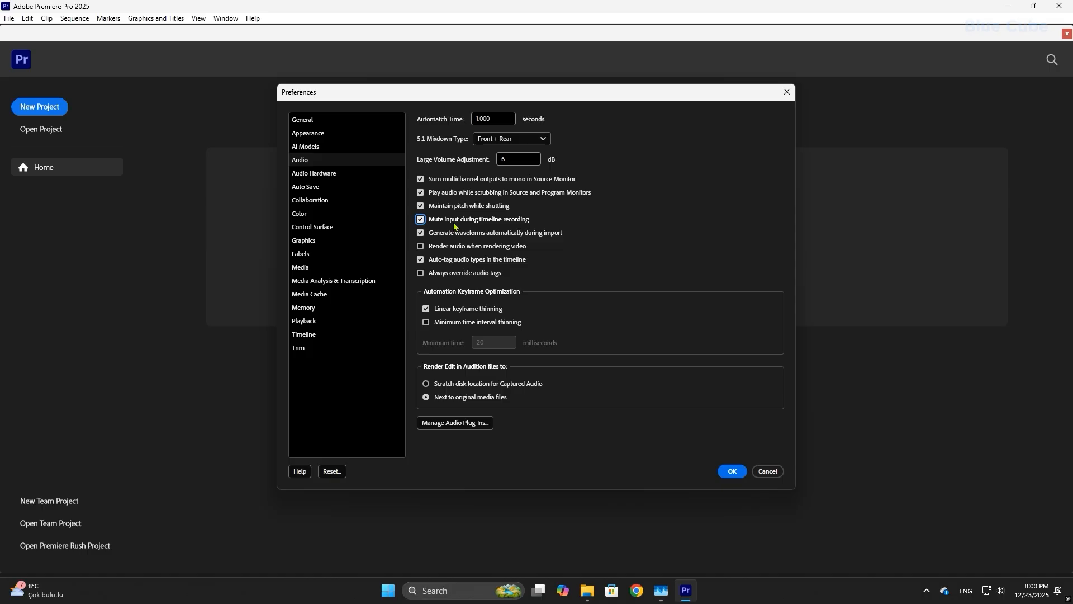
left_click(469, 423)
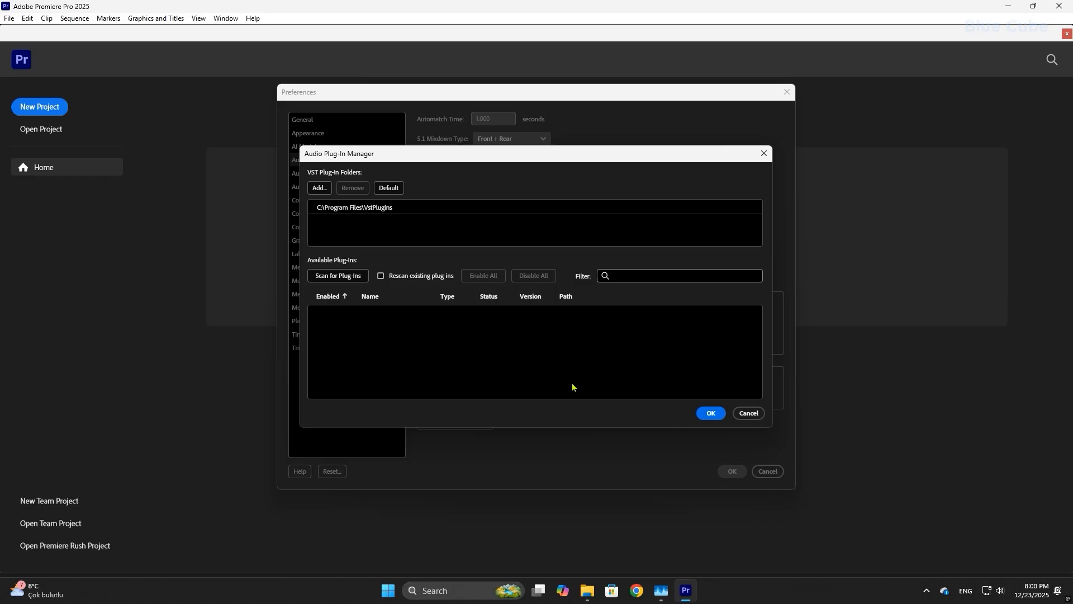
left_click(747, 413)
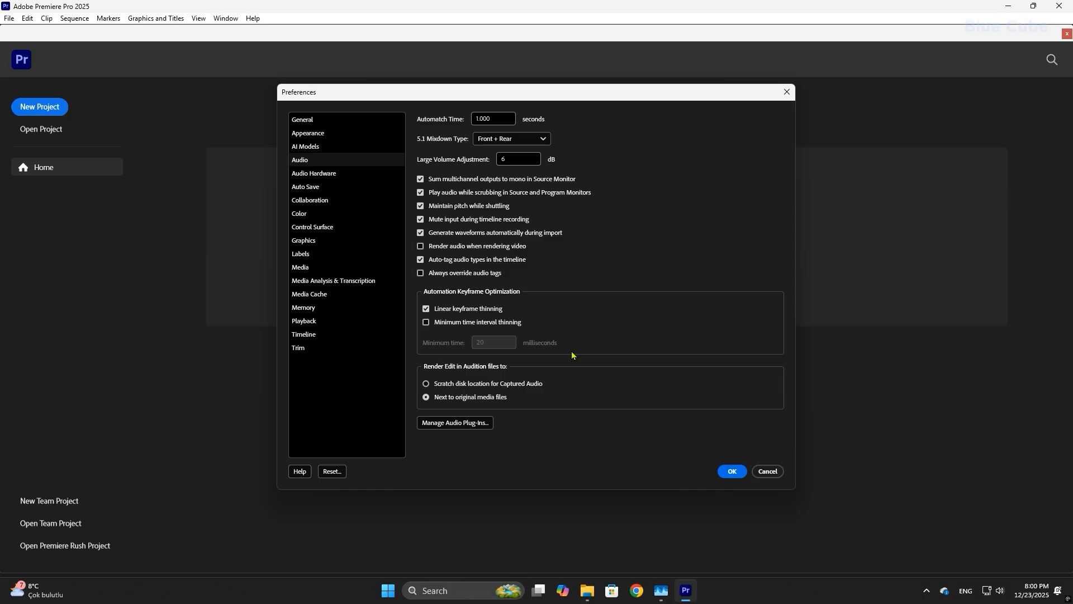
Step: Examine the available default input and default output devices in the Audio Hardware preferences
left_click(314, 174)
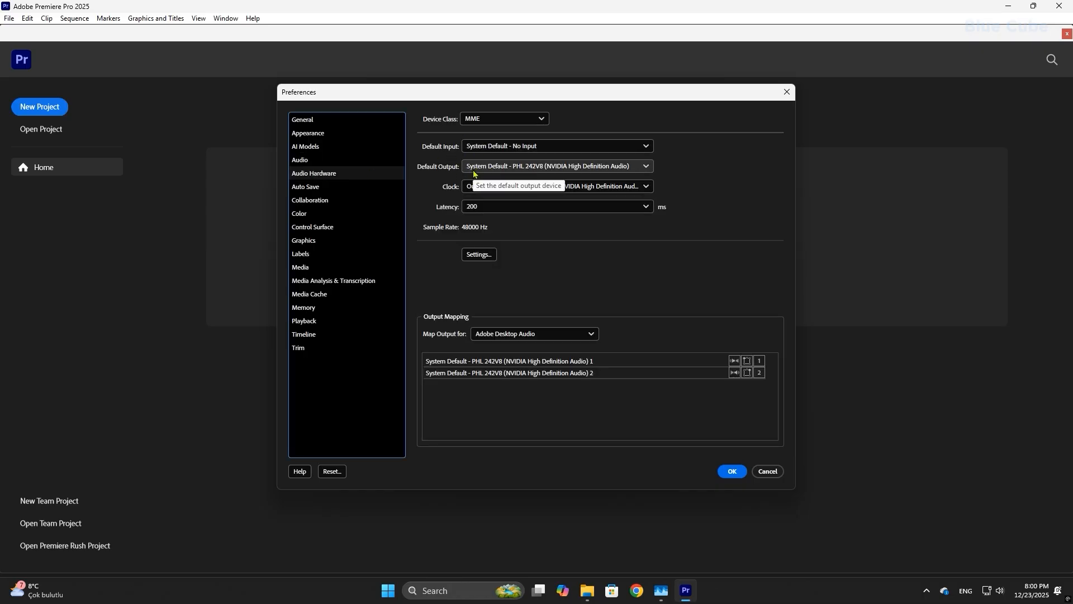
left_click(504, 147)
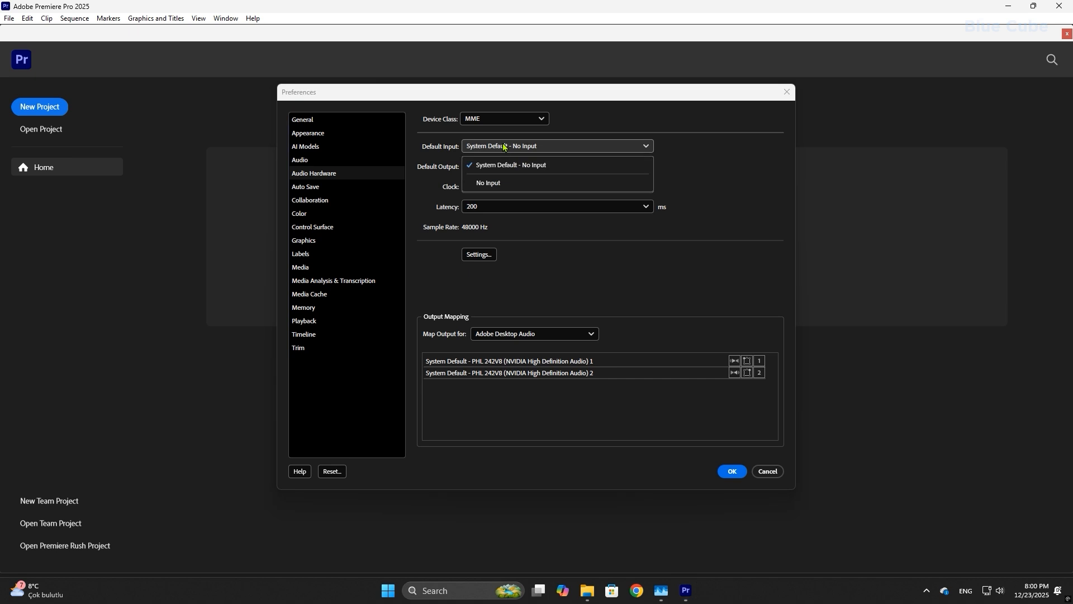
left_click(504, 147)
left_click(506, 166)
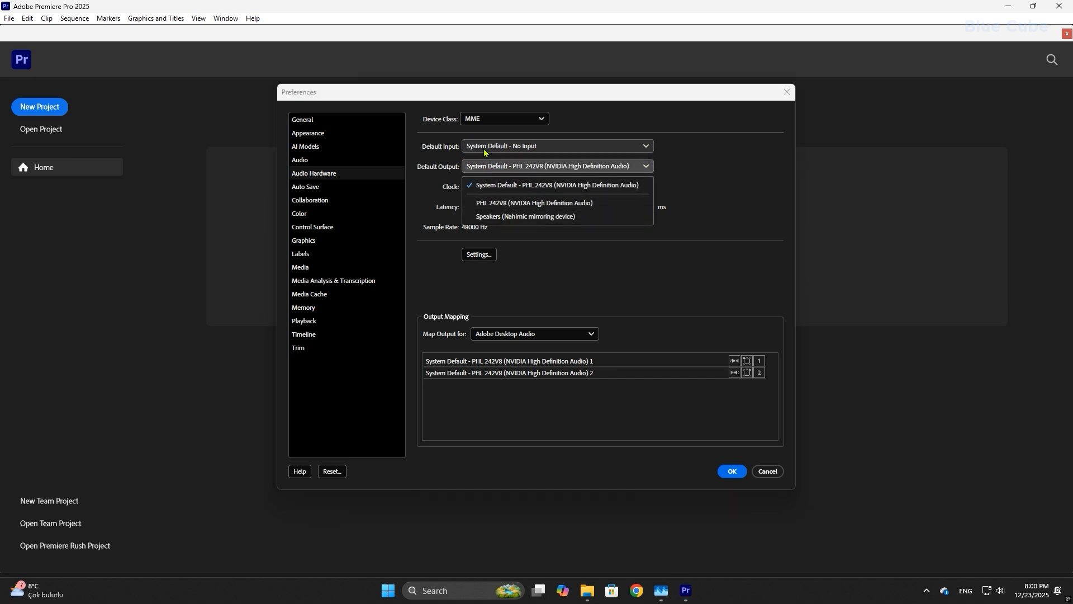
left_click(441, 170)
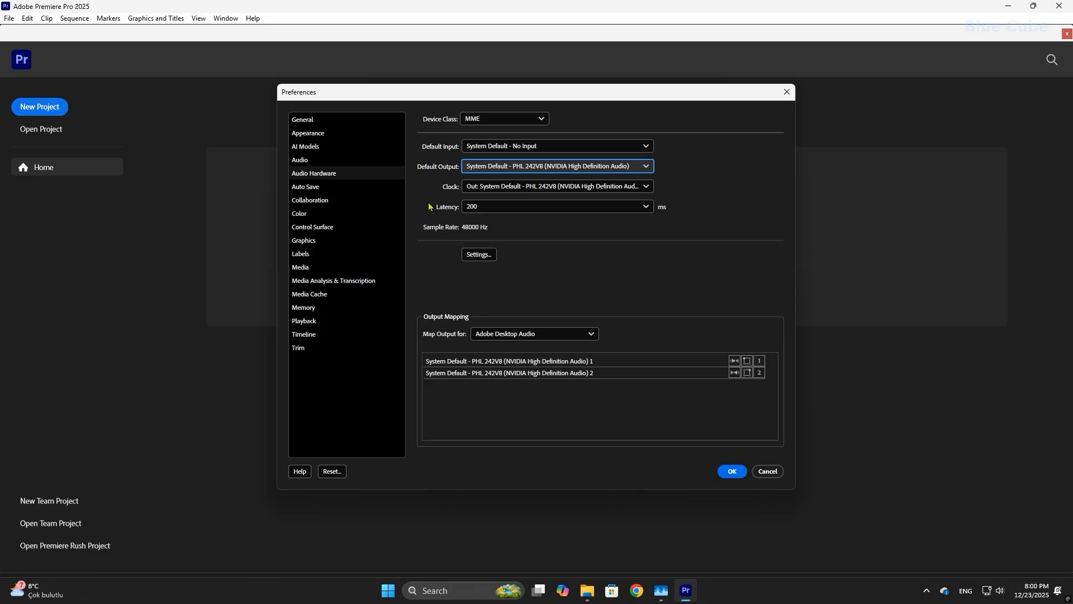
Step: Set the maximum project versions to 100 in the Auto Save preferences
left_click(313, 190)
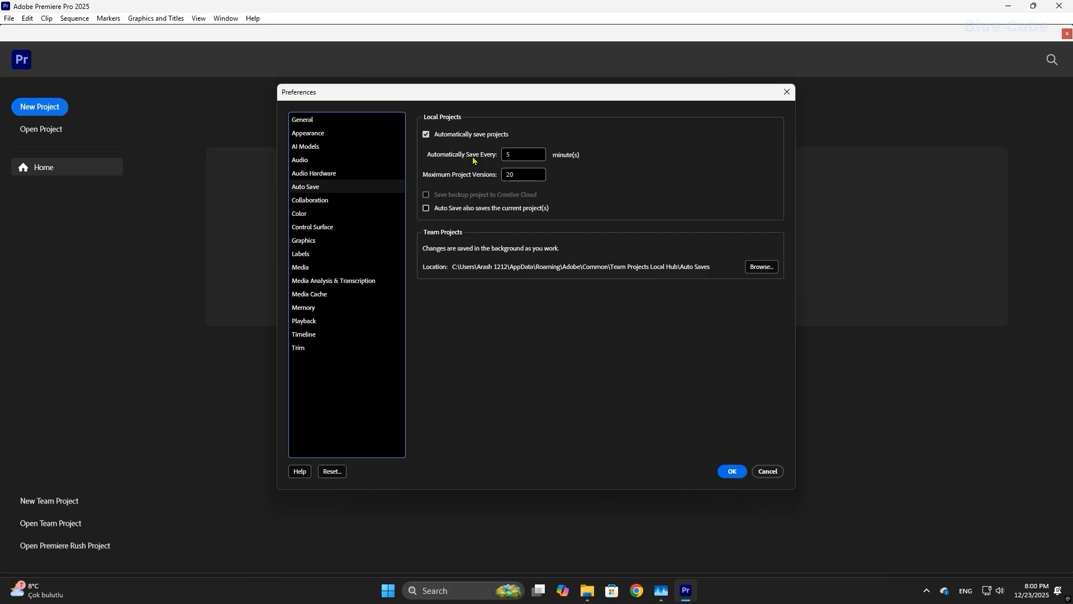
left_click(527, 174)
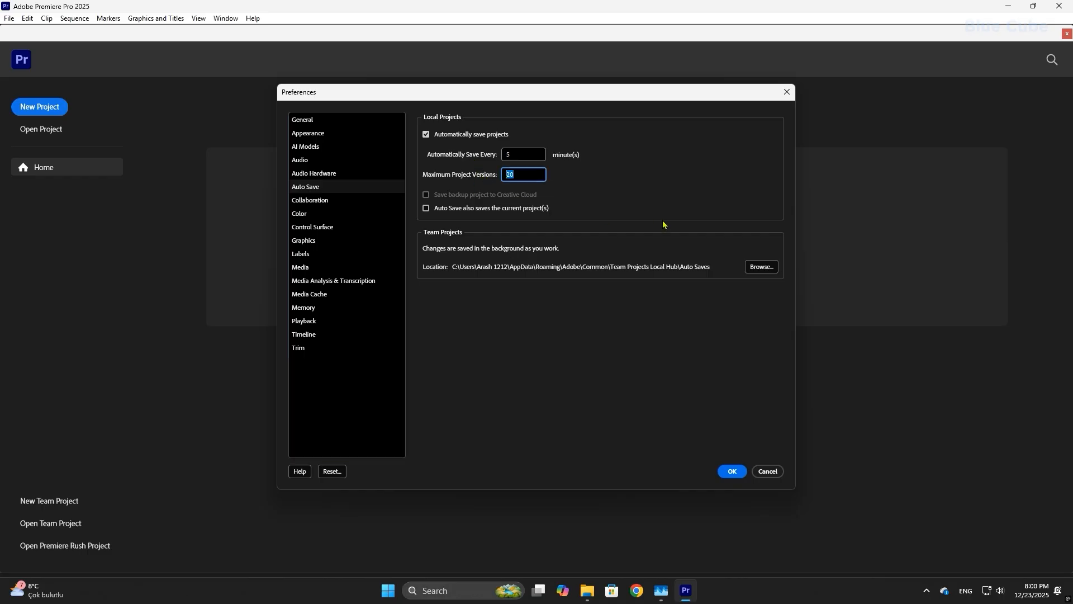
type("100")
Step: Set the default media scaling to Fit to frame in the Media preferences
left_click(313, 272)
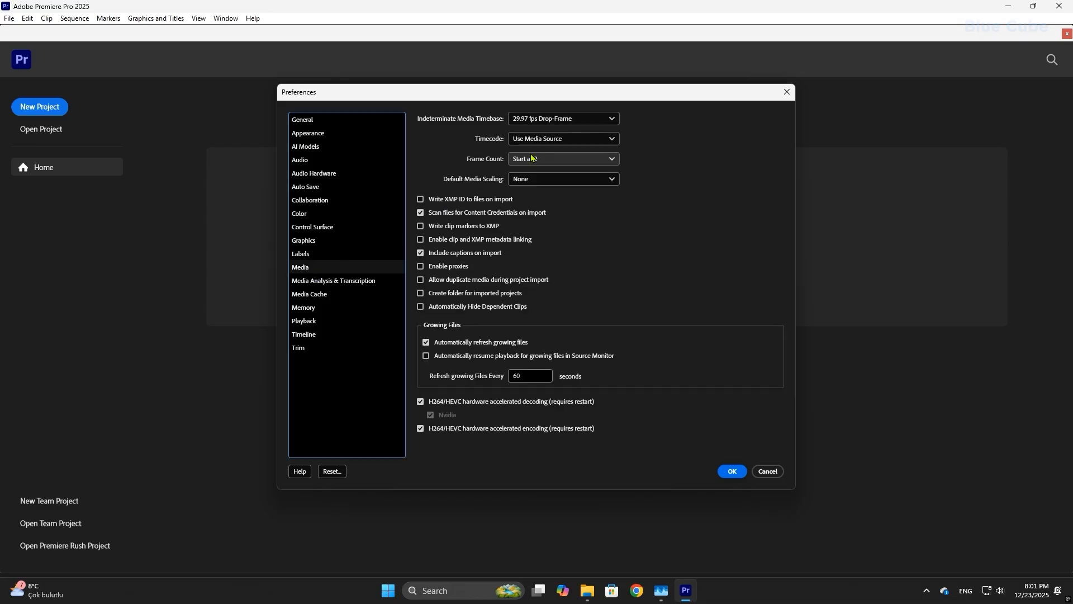
left_click(532, 183)
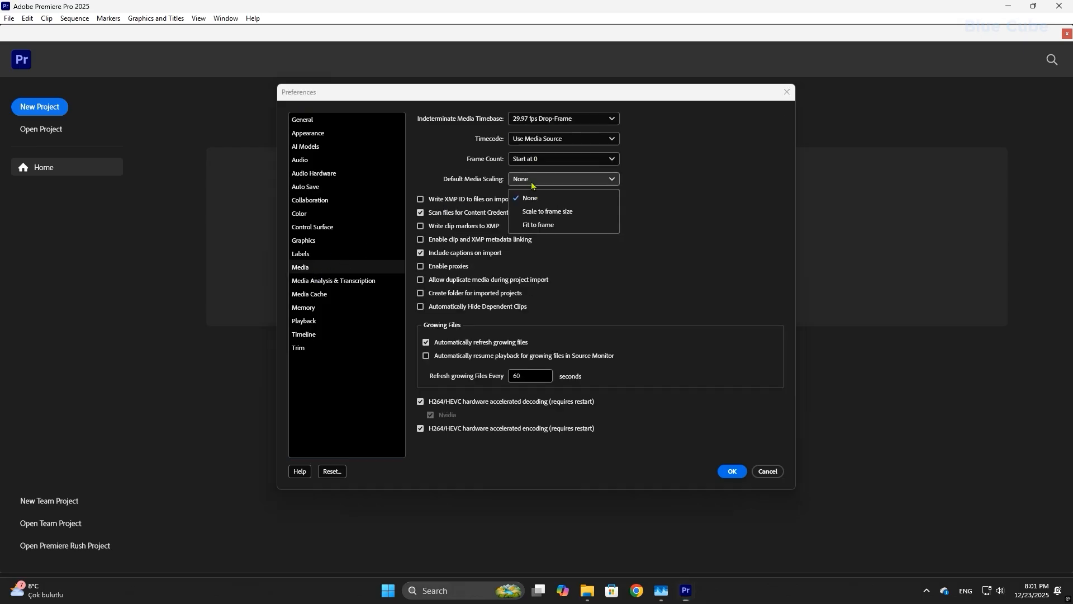
left_click(552, 226)
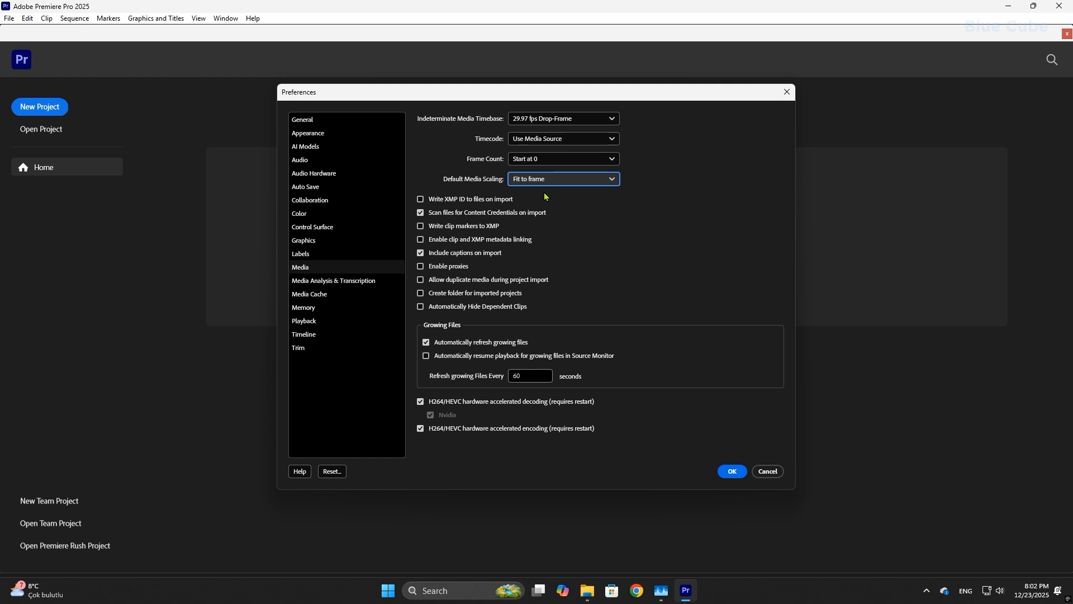
Step: View the drives available for the media cache files location in the Media Cache preferences, leaving the location unchanged
left_click(327, 294)
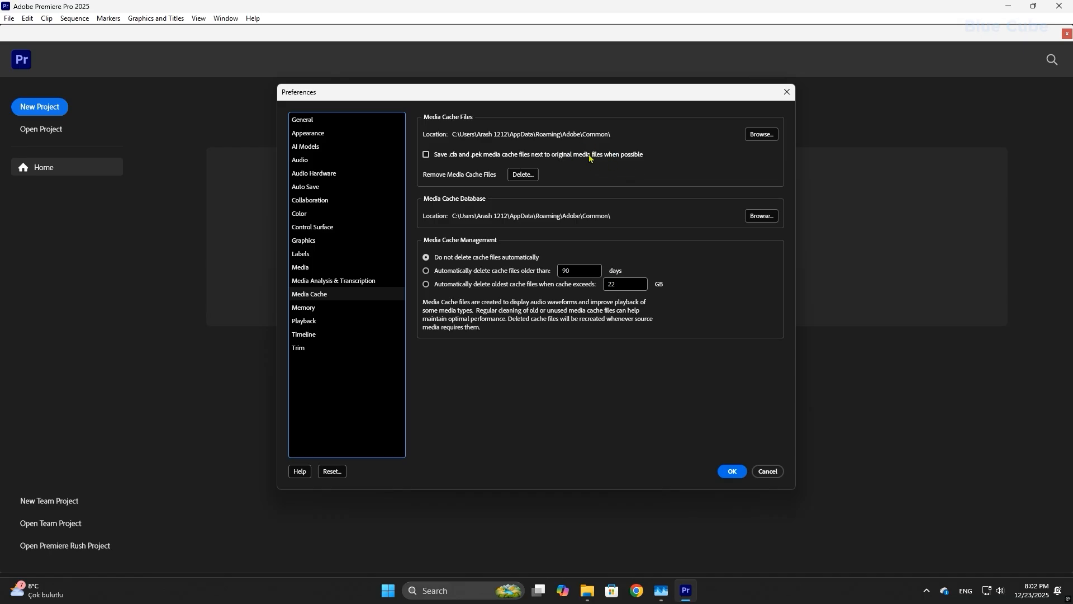
left_click(760, 134)
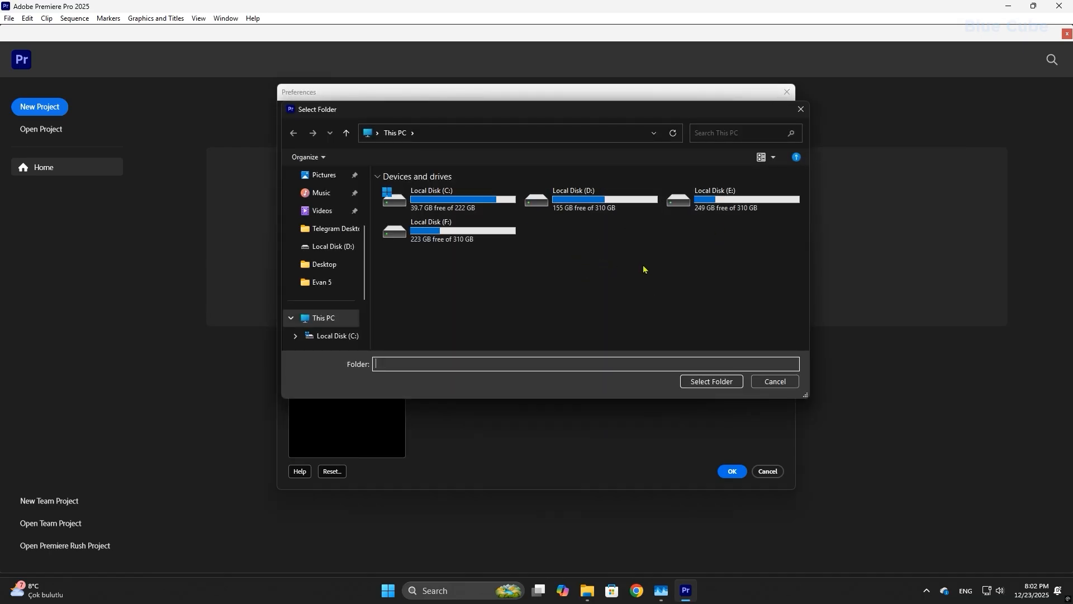
left_click(765, 383)
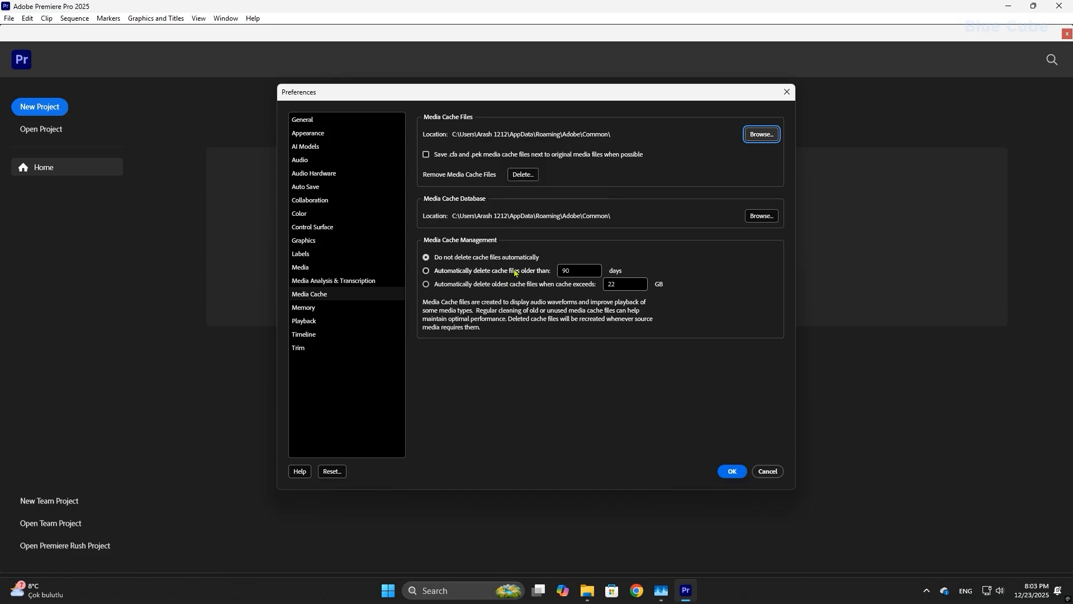
Step: Enable automatic deletion of old media cache files and set the age limit to 30 days
left_click(449, 274)
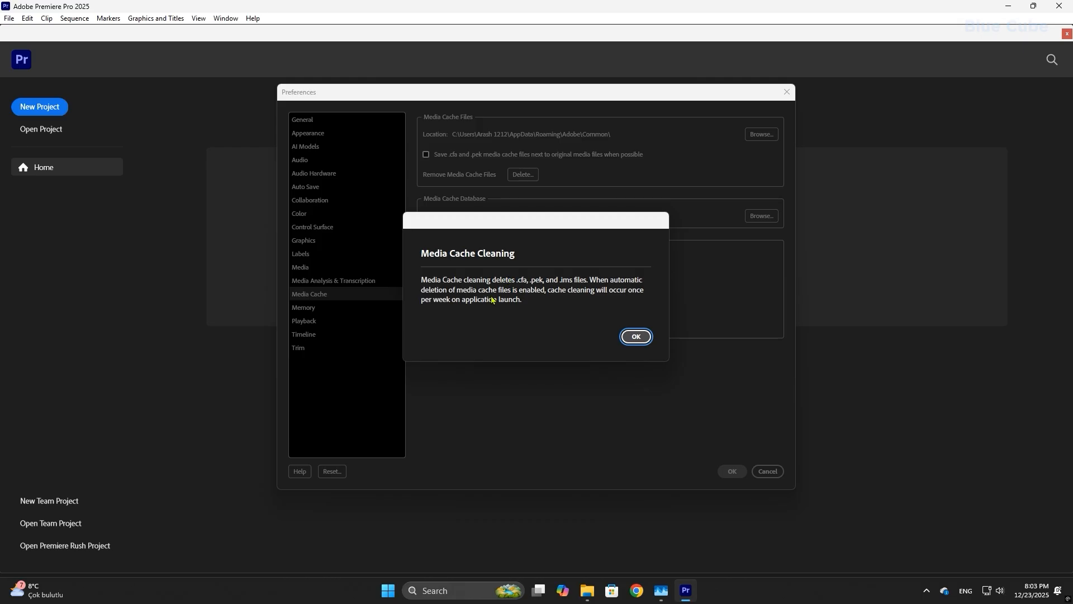
left_click(634, 336)
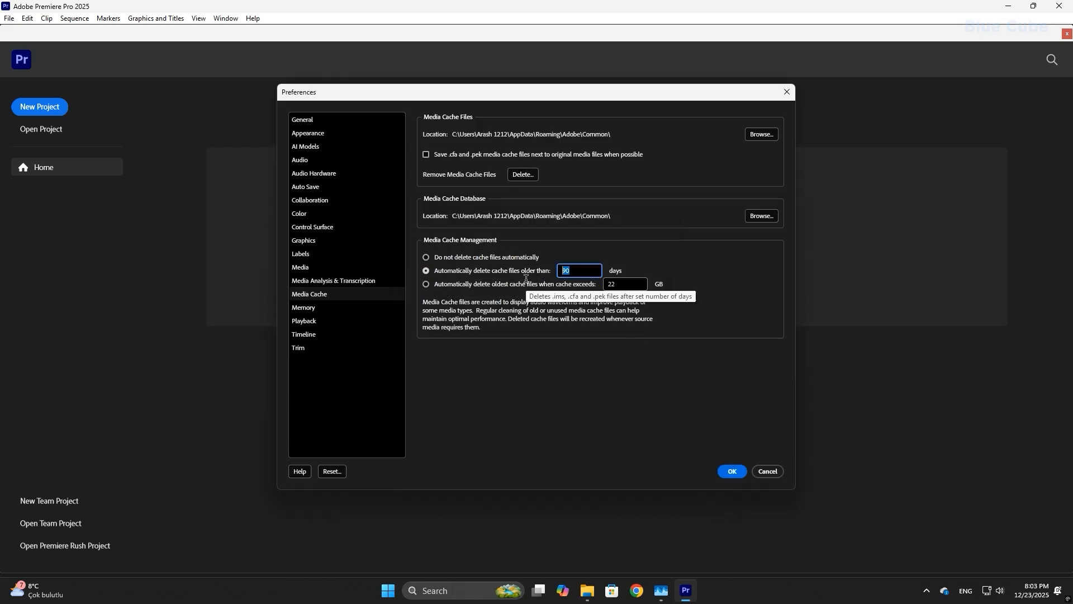
type("30")
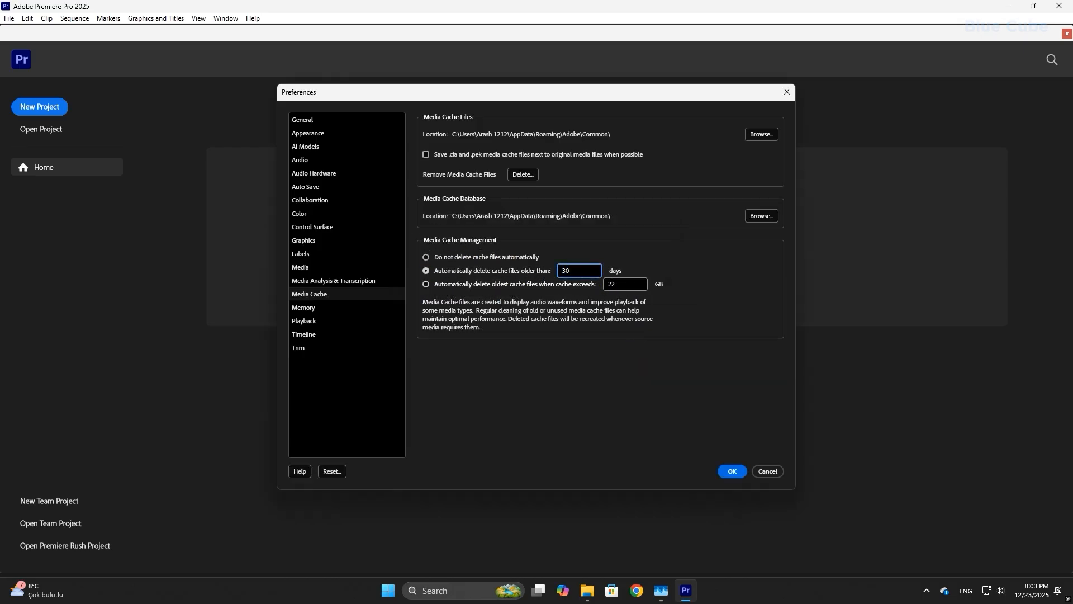
left_click(641, 267)
Step: Check the Memory preferences, and set the video transition default duration unit to Seconds in the Timeline preferences
left_click(306, 312)
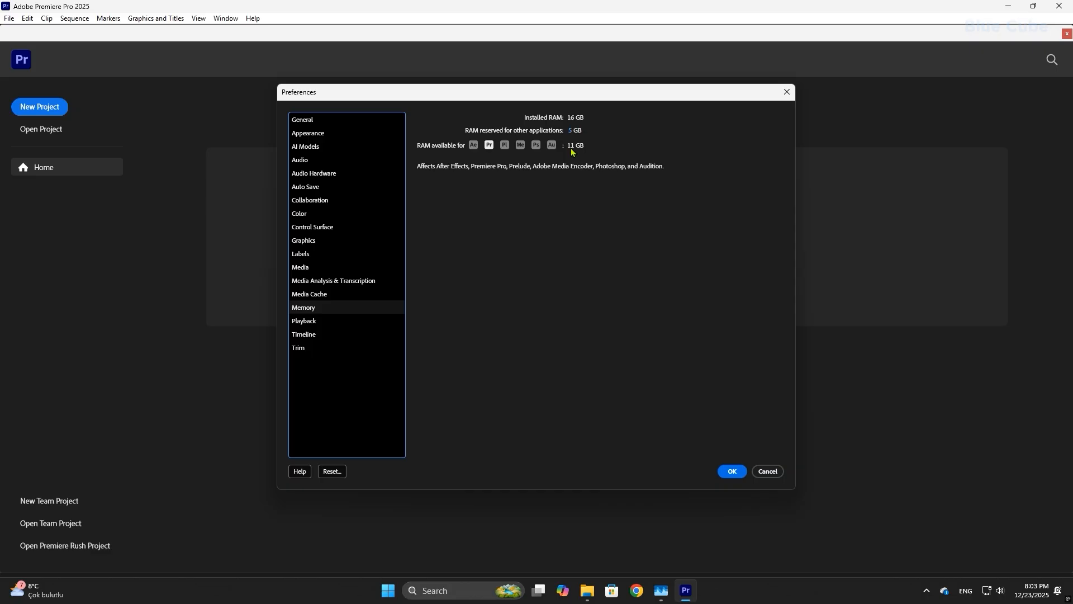
left_click(311, 335)
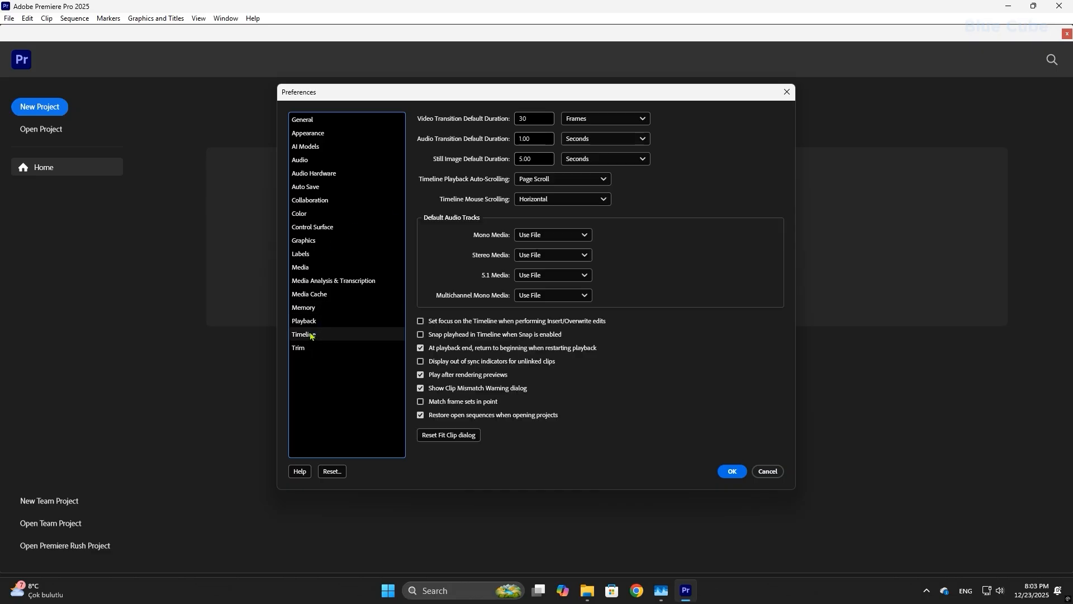
left_click(601, 119)
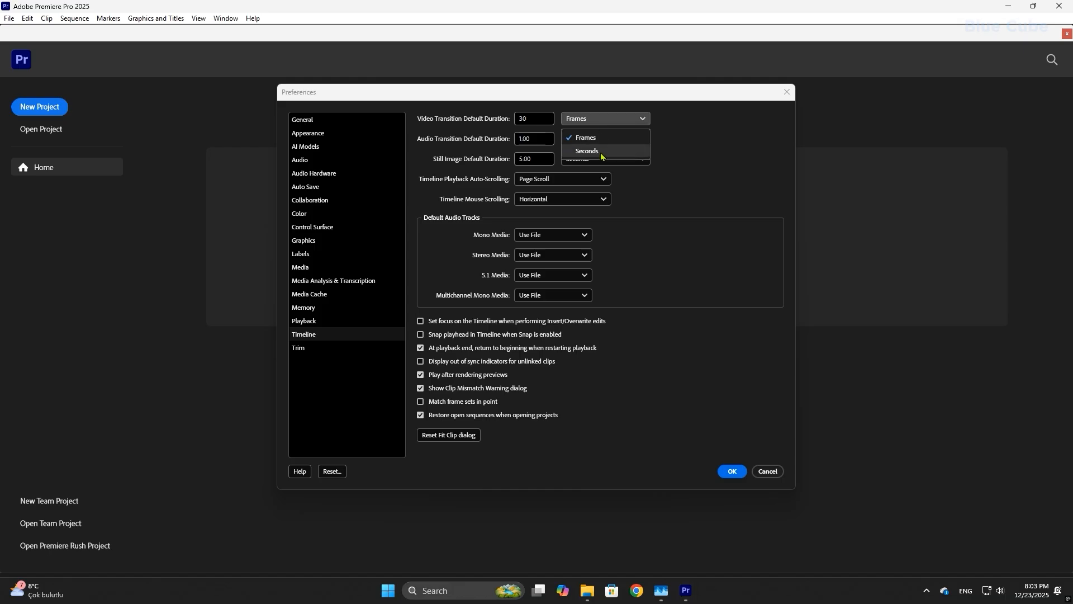
left_click(601, 152)
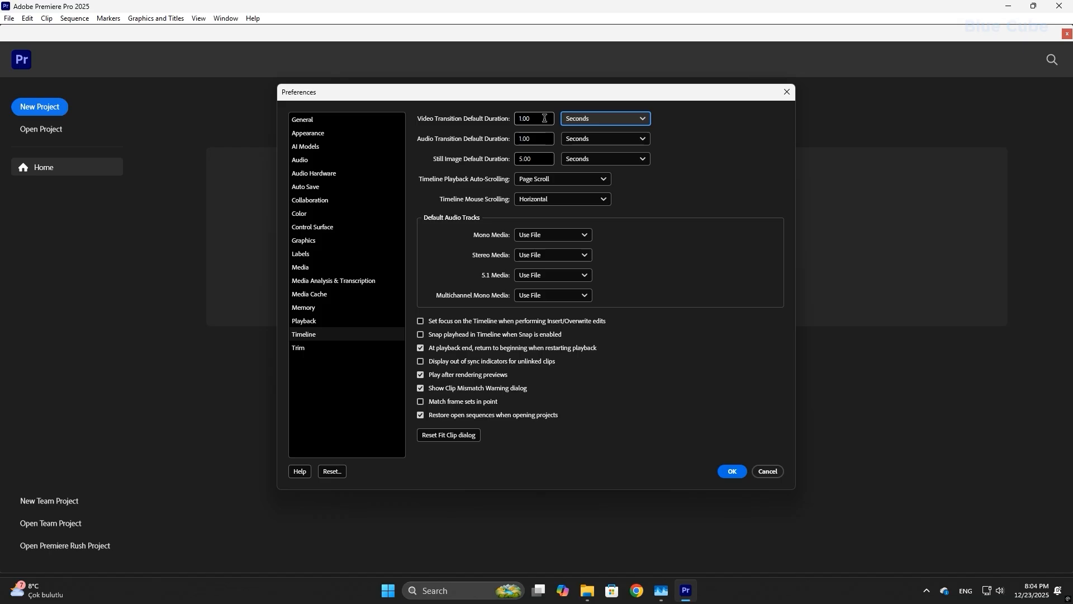
left_click(588, 120)
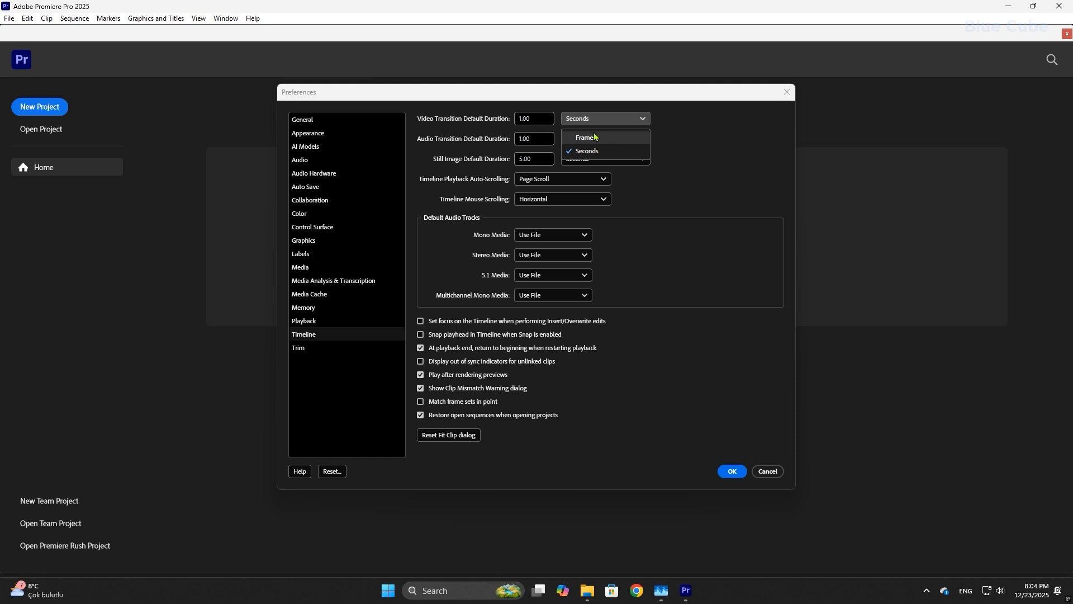
left_click(596, 137)
left_click(606, 119)
left_click(587, 151)
left_click(516, 119)
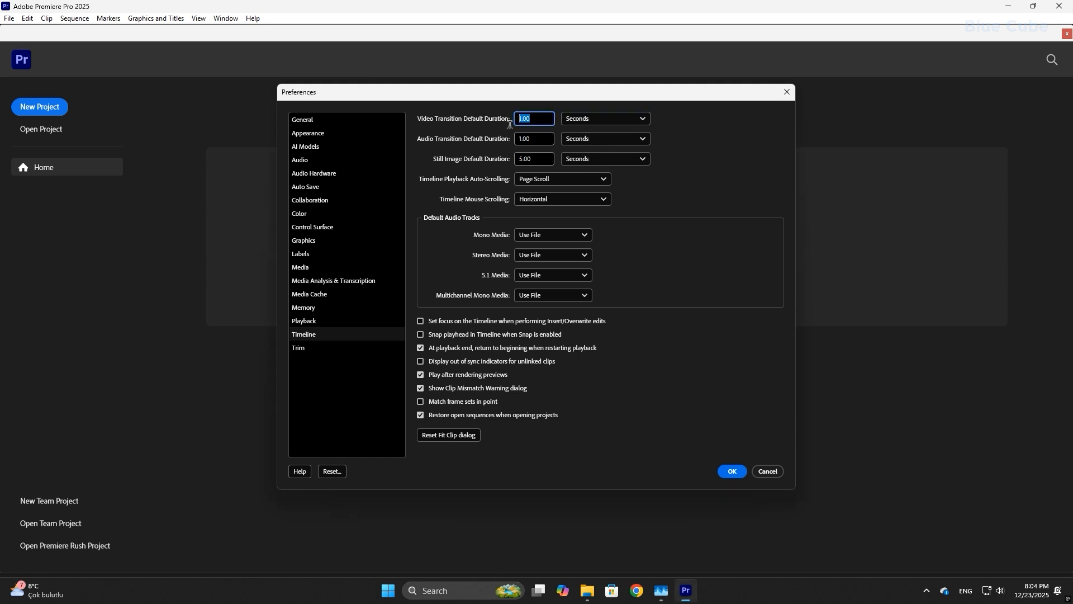
left_click(660, 110)
Step: Enable snapping of the playhead in the Timeline when Snap is enabled, and save the preferences
left_click(442, 336)
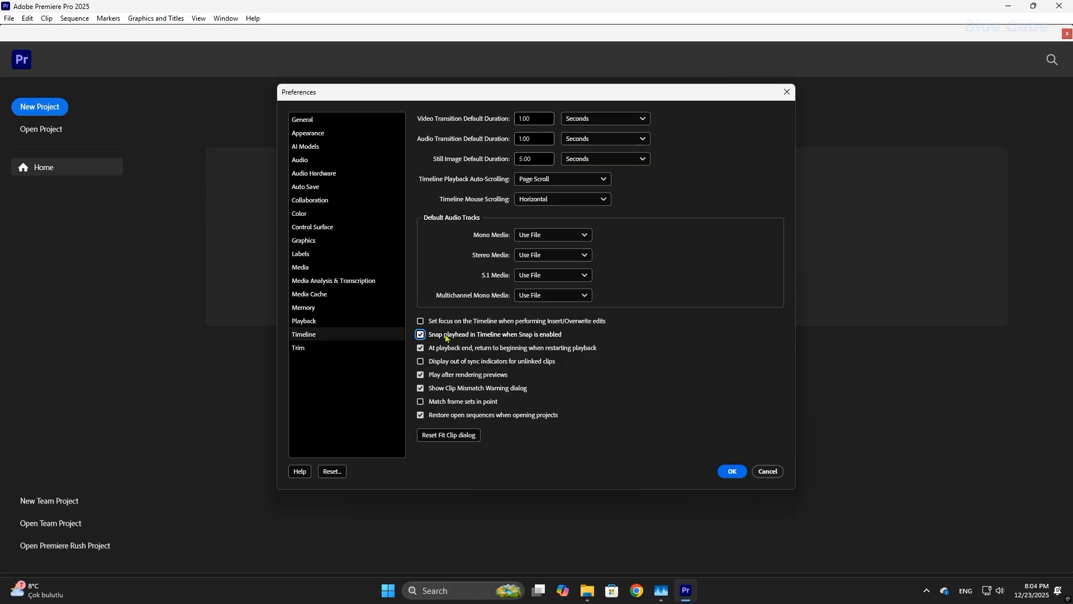
left_click(730, 472)
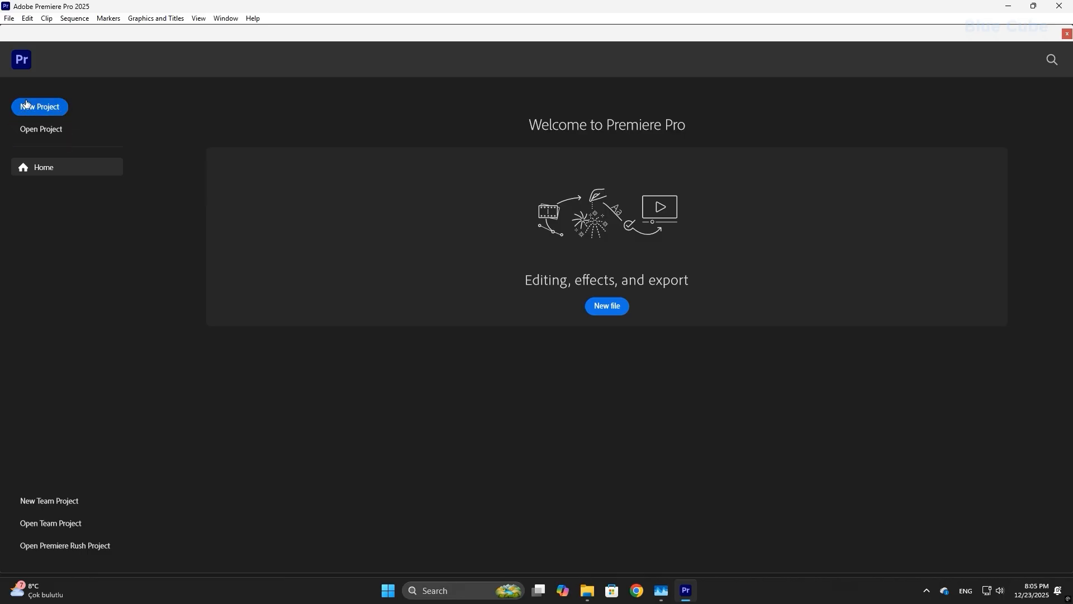
Step: Start a new project and name it Project 1
left_click(49, 107)
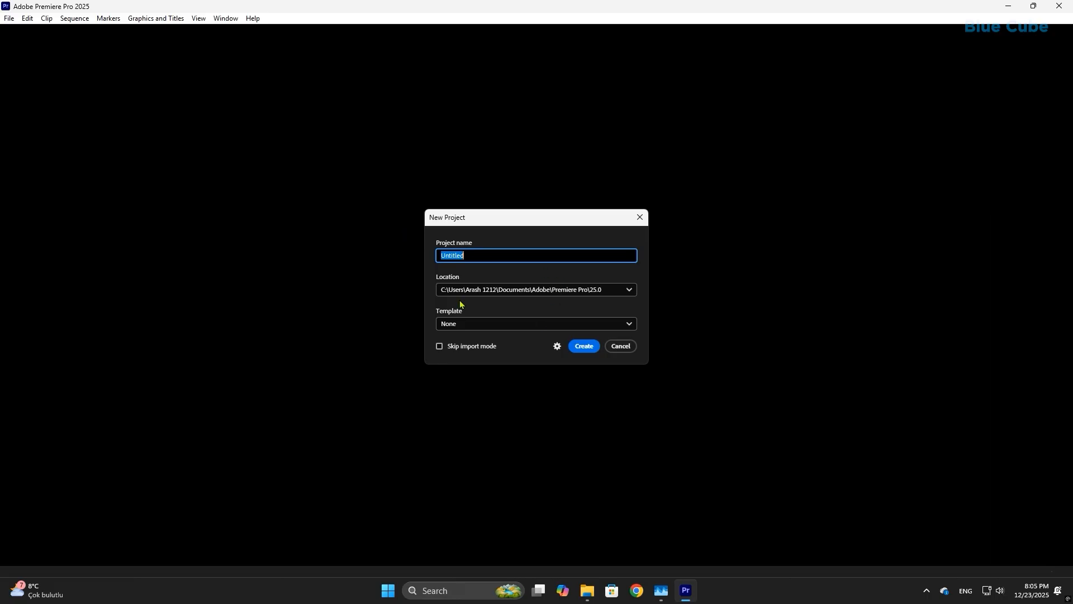
key("alt+shift")
key("BackSpace")
type("Project 1")
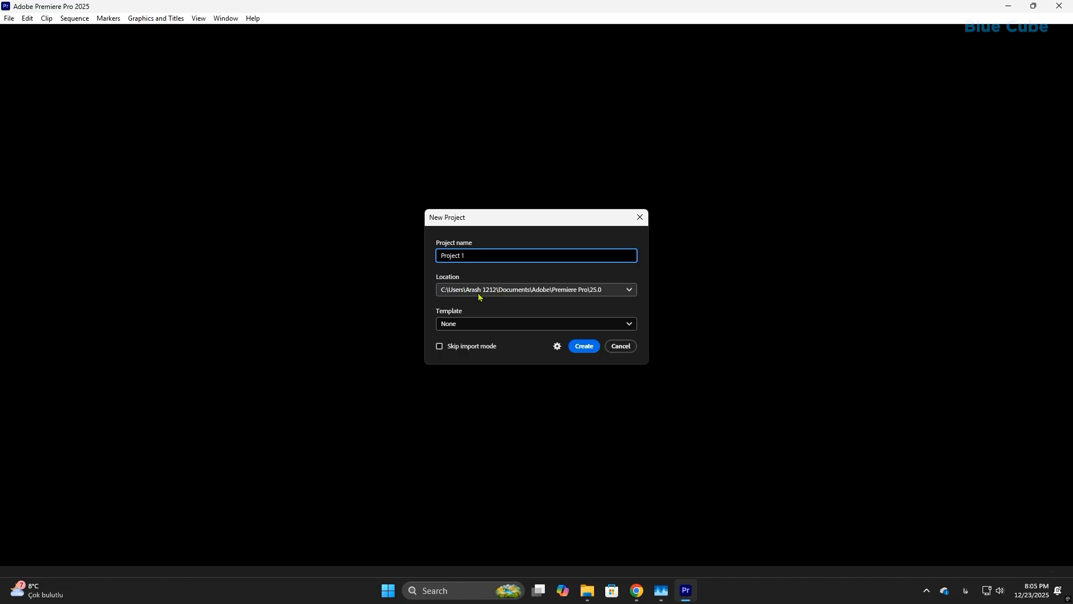
Step: Create a folder named Project 1 on Local Disk (C:) and choose it as the project's location
left_click(619, 292)
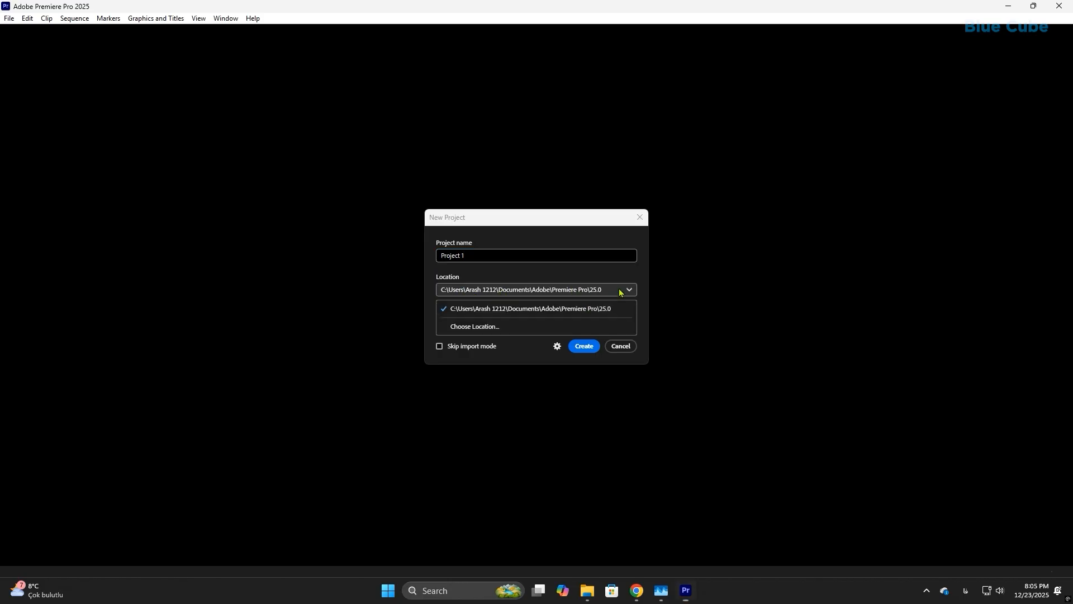
left_click(474, 327)
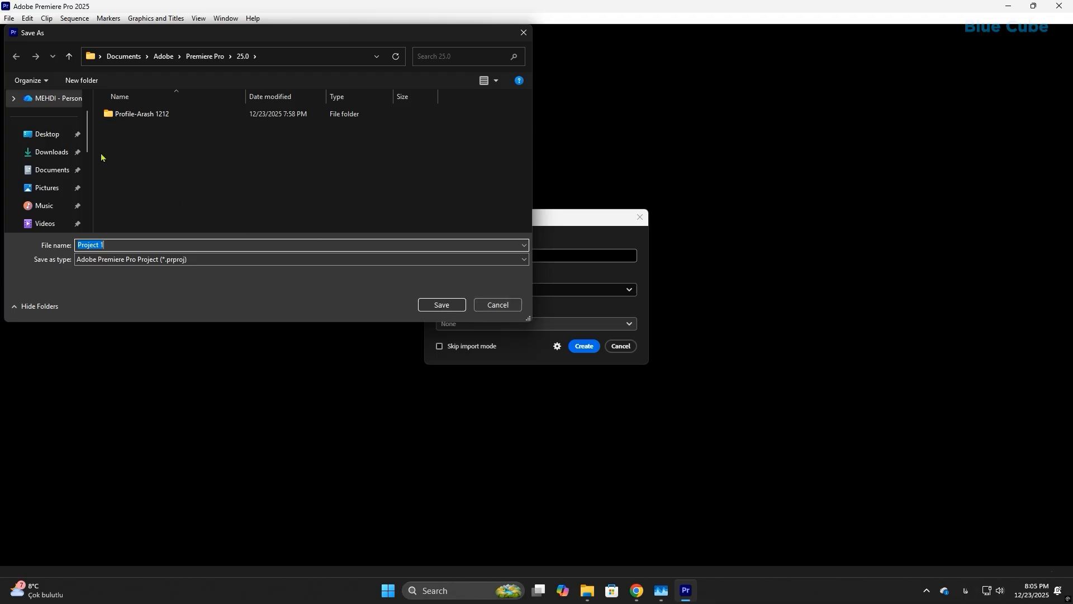
scroll(65, 179, "down", 5)
left_click(64, 187)
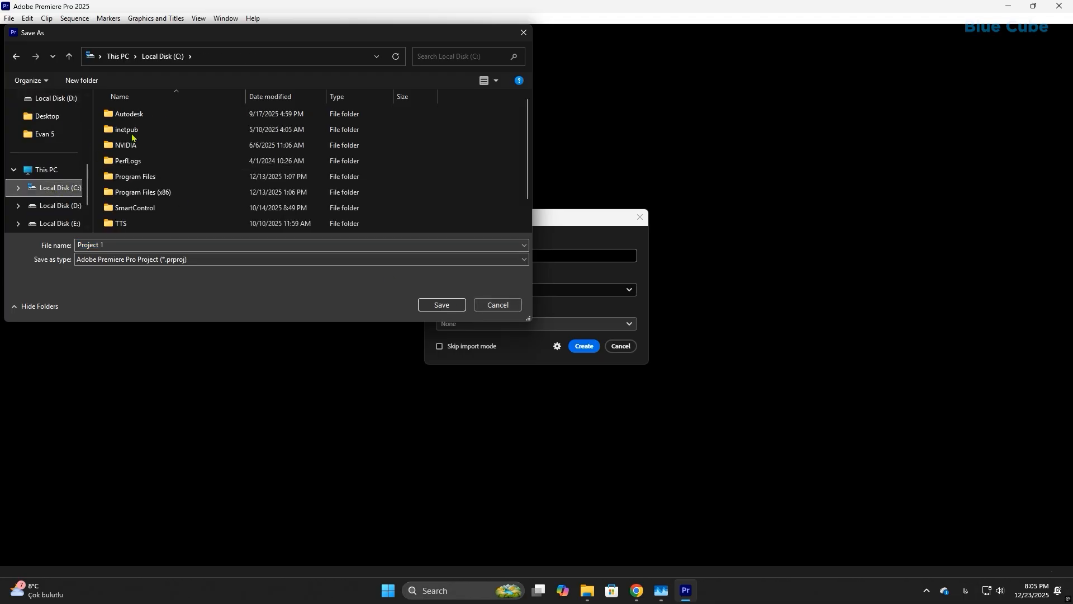
left_click(83, 81)
type("Project 1")
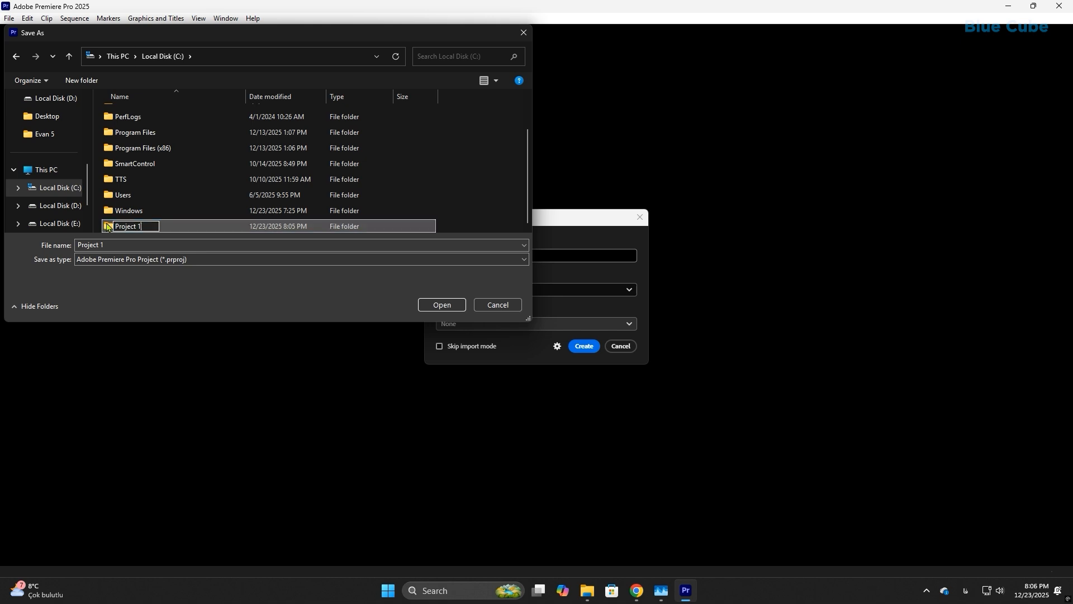
key("Return")
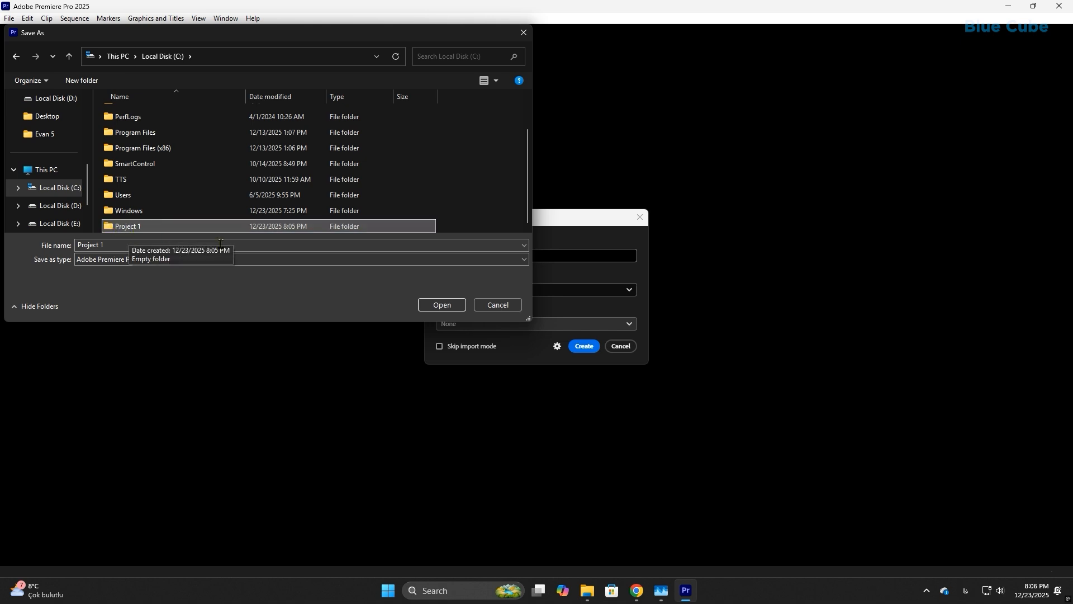
left_click(441, 305)
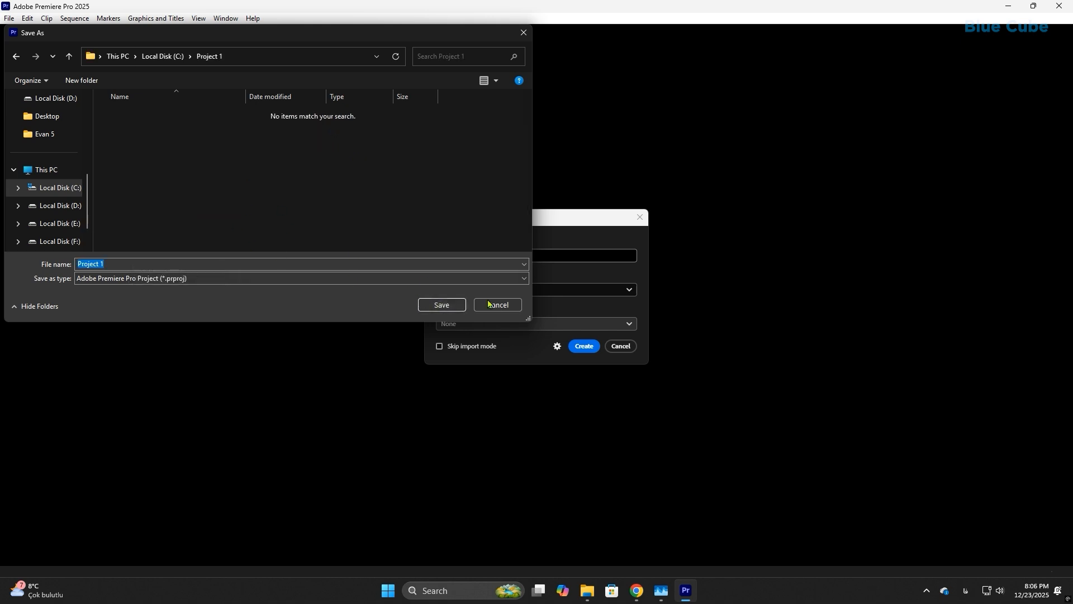
left_click(442, 305)
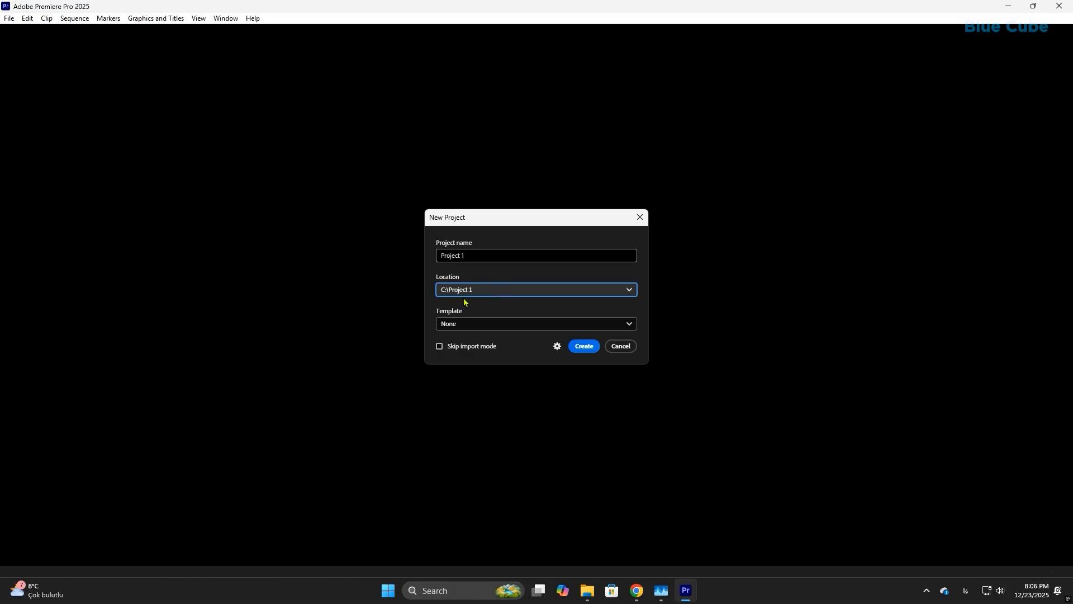
Step: Create the project and skip the media import to reach the editing workspace
left_click(583, 346)
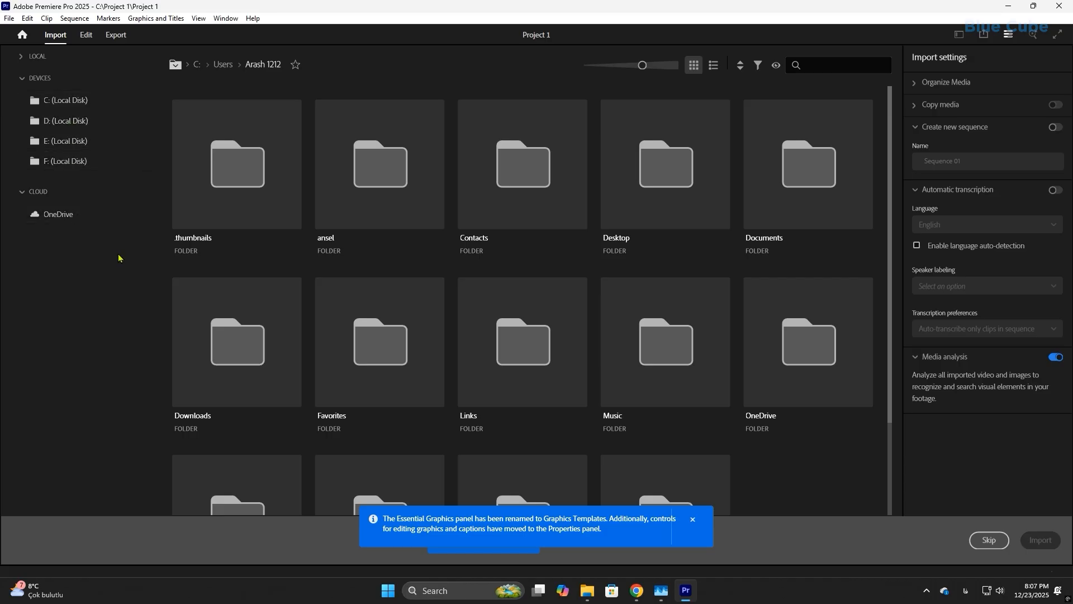
left_click(989, 540)
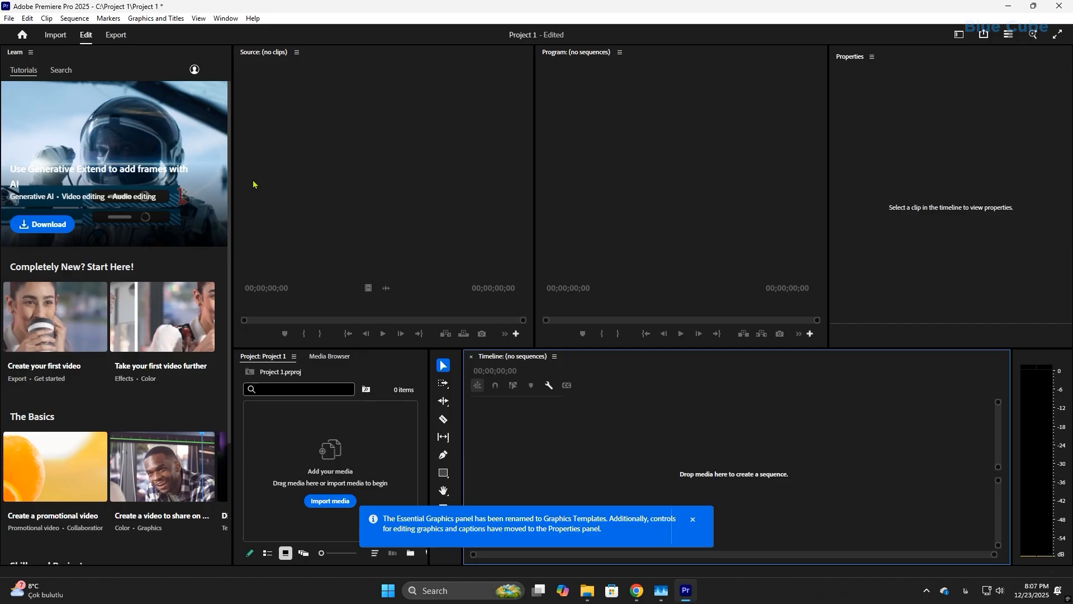
Step: Close the Learn panel, and dock the Source monitor with the Project panel and the Media Browser above the Timeline
left_click(32, 53)
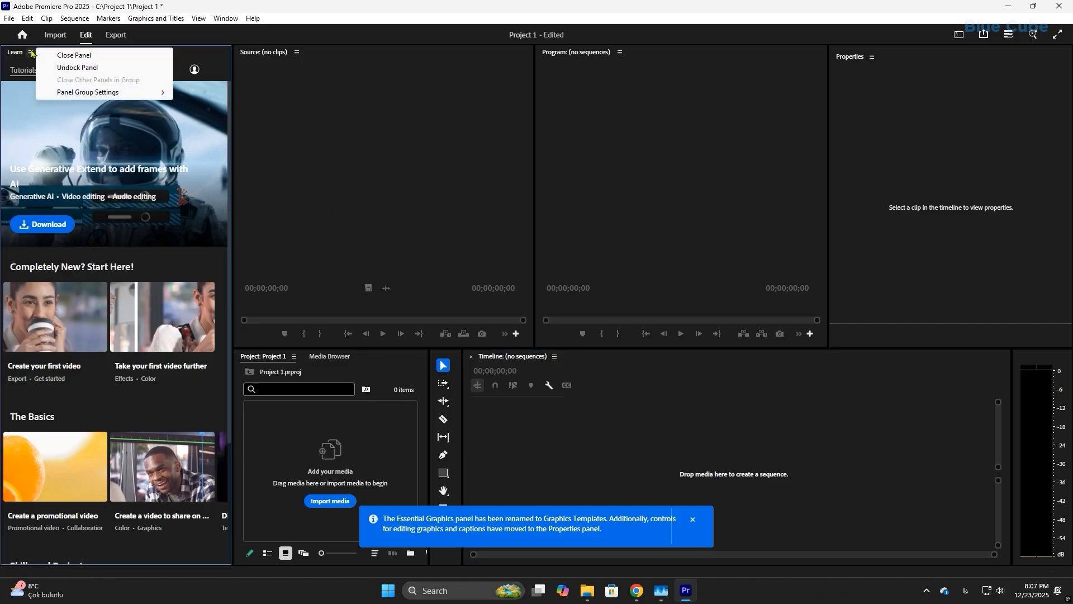
left_click(65, 56)
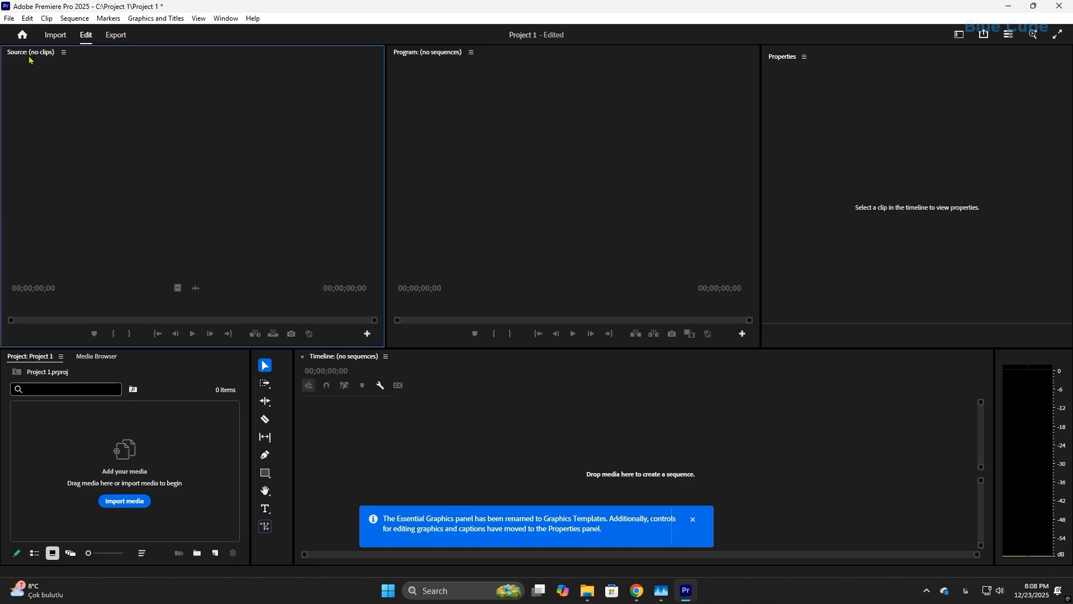
left_click_drag(32, 52, 436, 380)
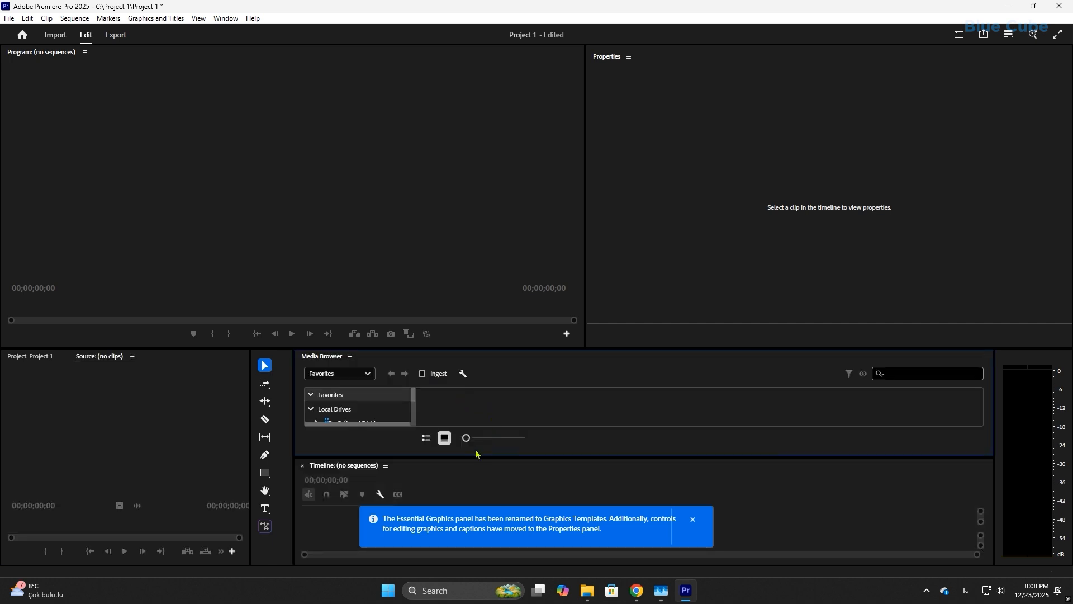
Step: Reset the Learning workspace to its saved layout
left_click(959, 34)
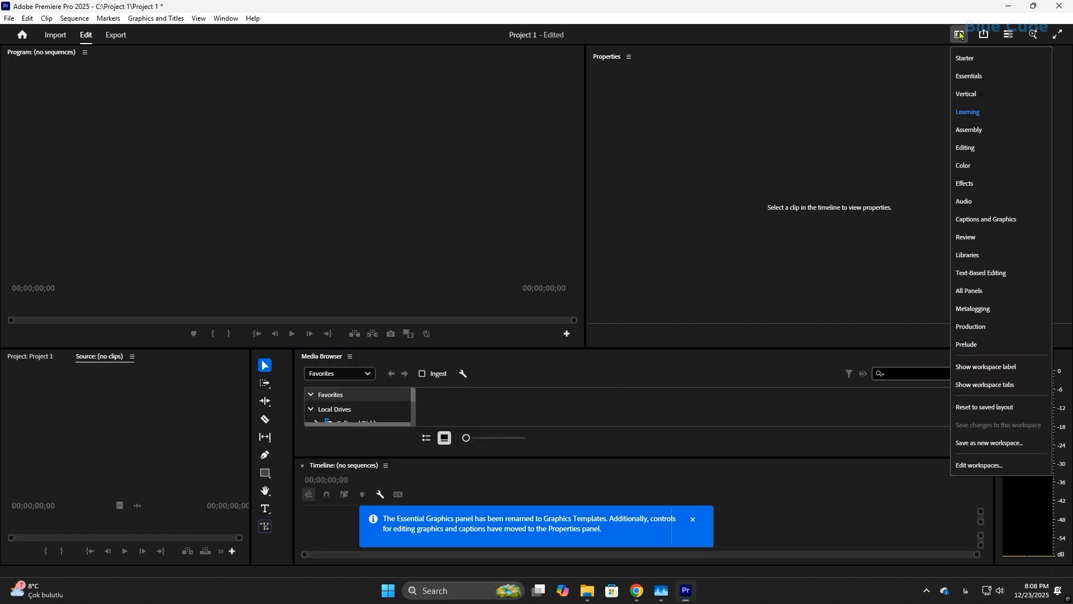
left_click(984, 415)
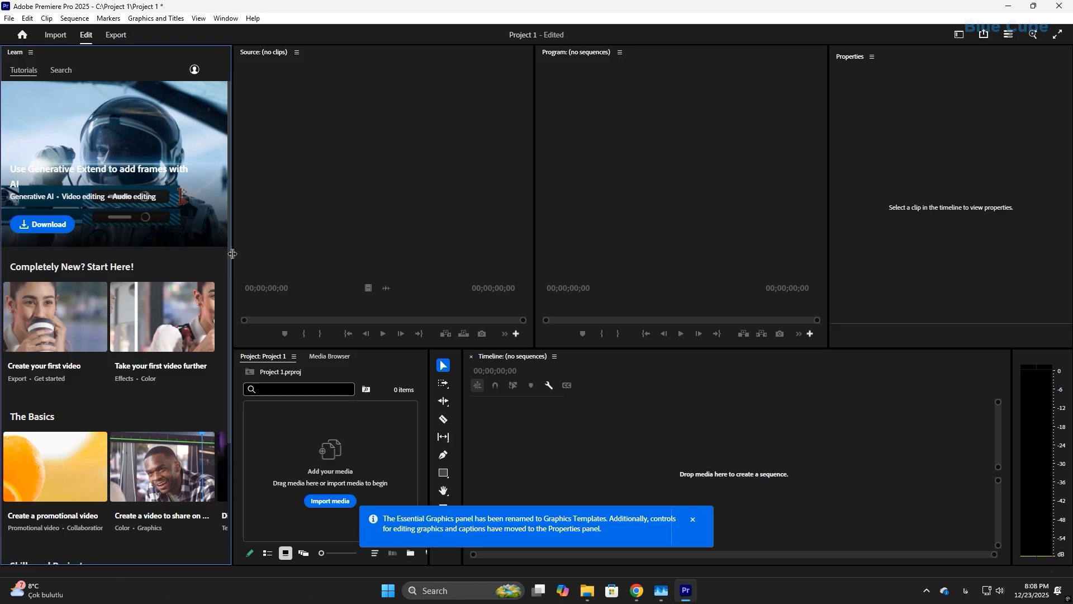
Step: Try the Essentials, Editing and Color workspaces, and settle on the Editing workspace
left_click(958, 34)
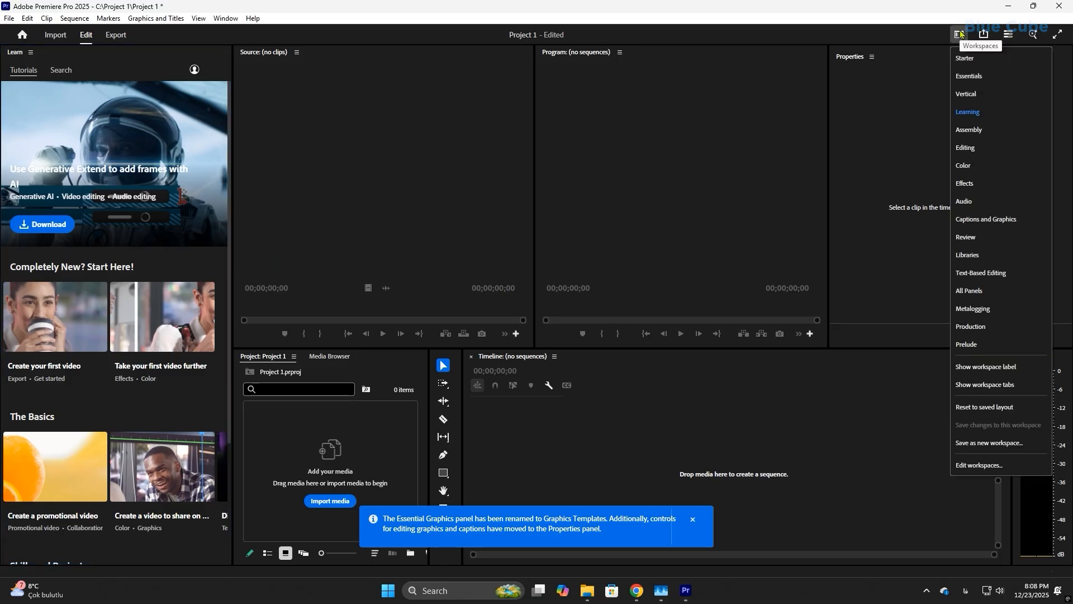
left_click(977, 77)
left_click(959, 34)
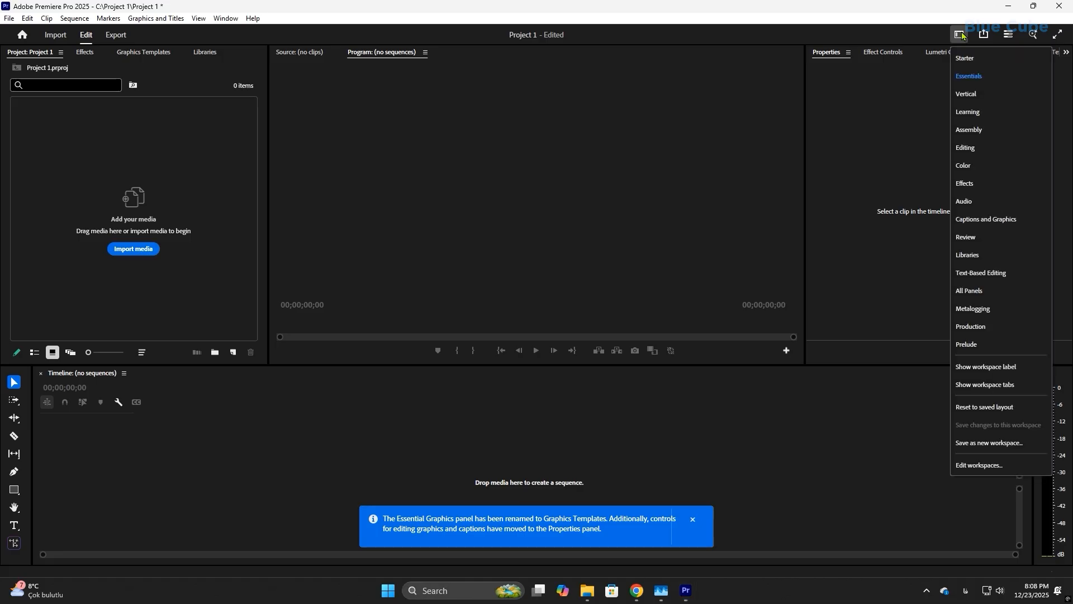
left_click(977, 149)
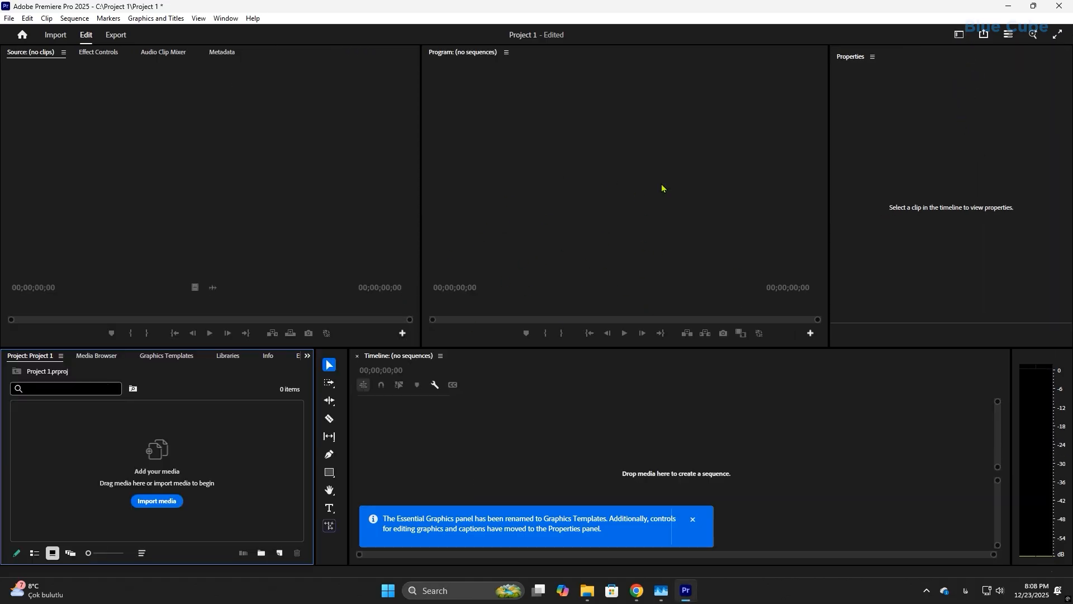
left_click(959, 34)
left_click(969, 184)
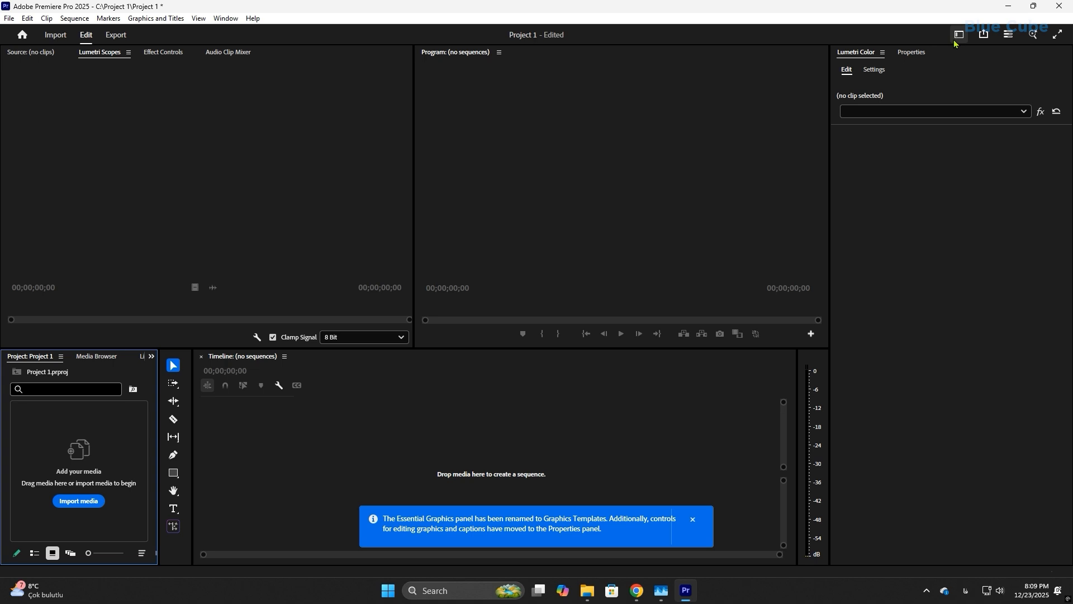
left_click(959, 34)
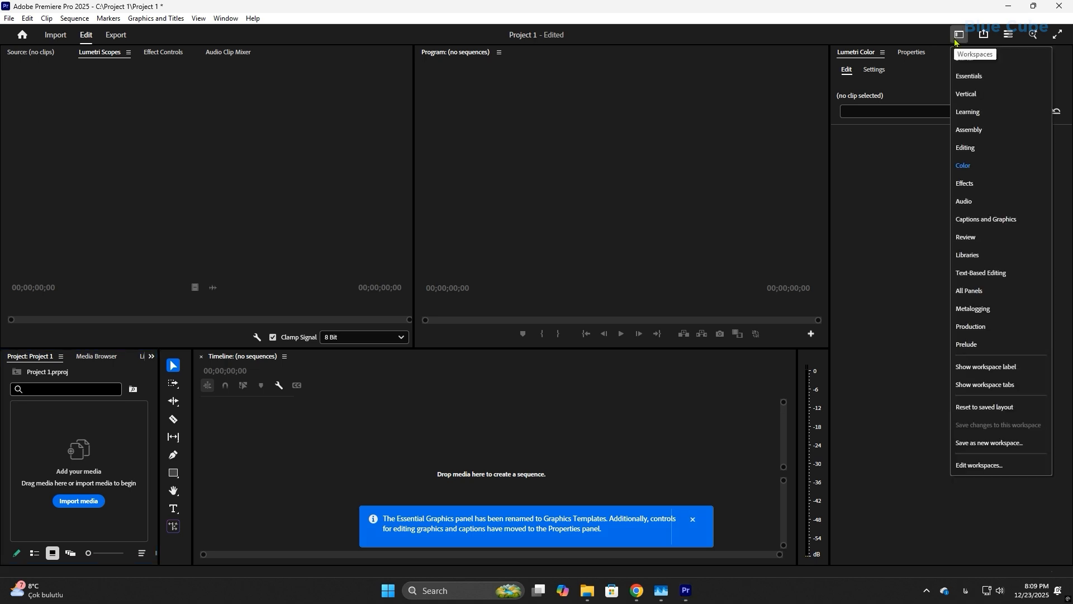
left_click(989, 156)
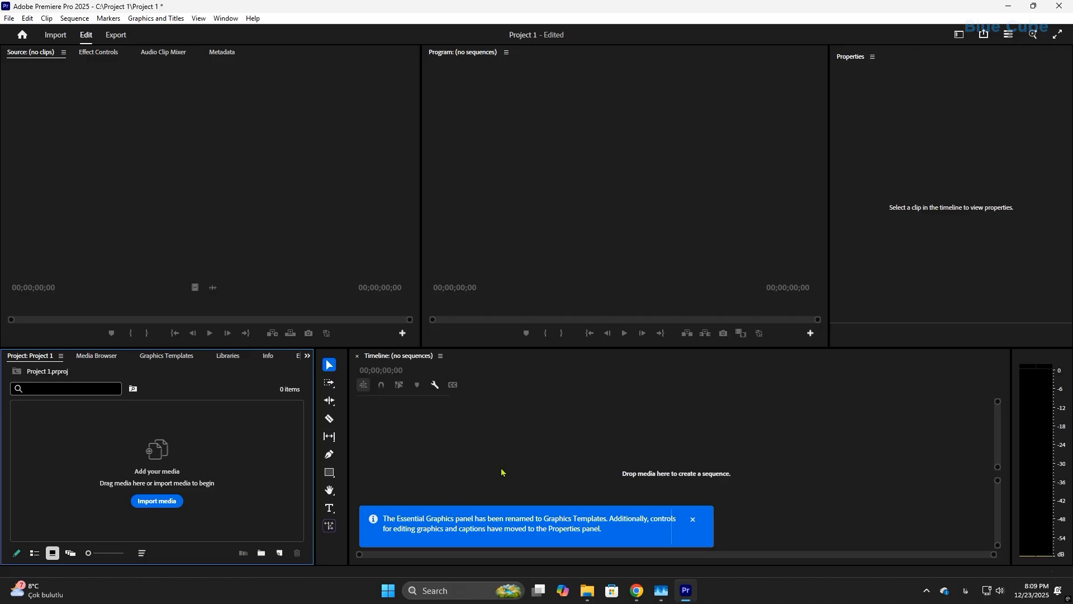
Step: Examine the Timeline panel and the editing tools, from the Selection Tool to the Rectangle Tool
left_click(532, 426)
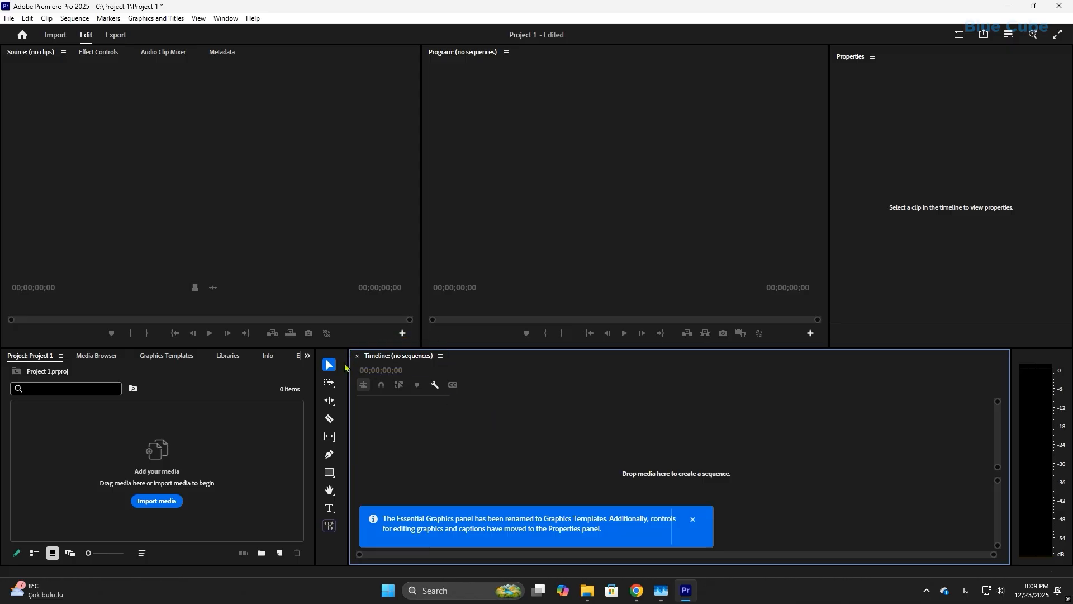
left_click(342, 393)
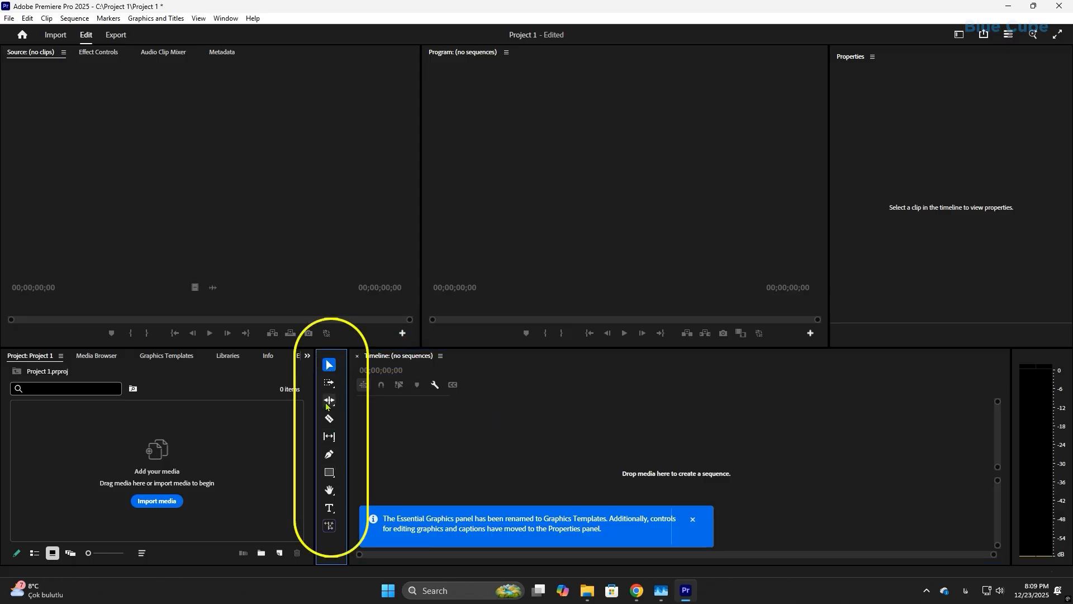
left_click(329, 384)
left_click(329, 401)
left_click(328, 366)
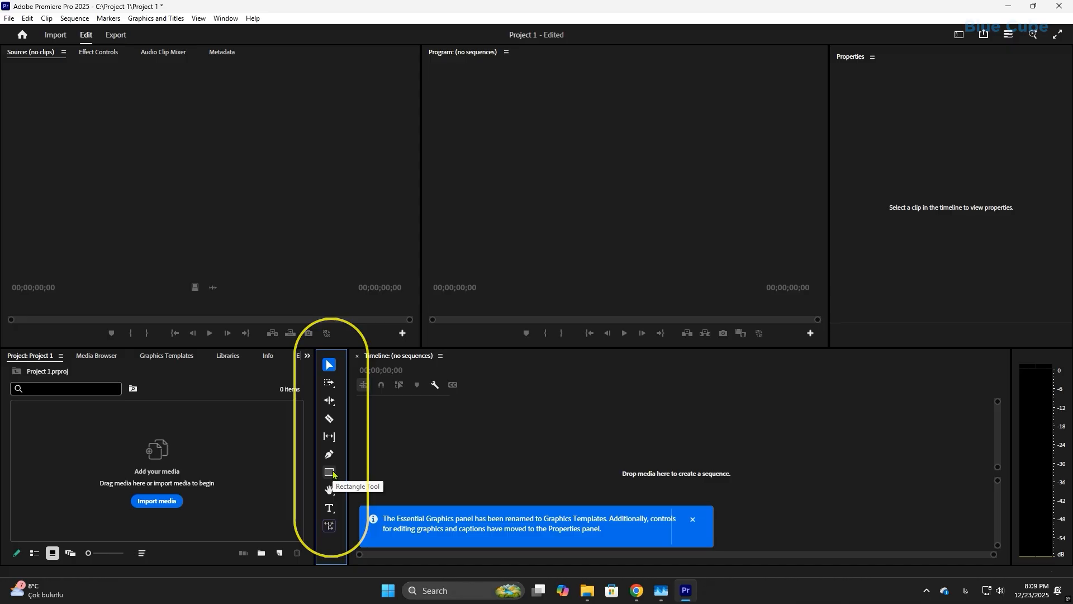
Step: Examine the Program monitor, the Source monitor and the Effect Controls panel
left_click(494, 150)
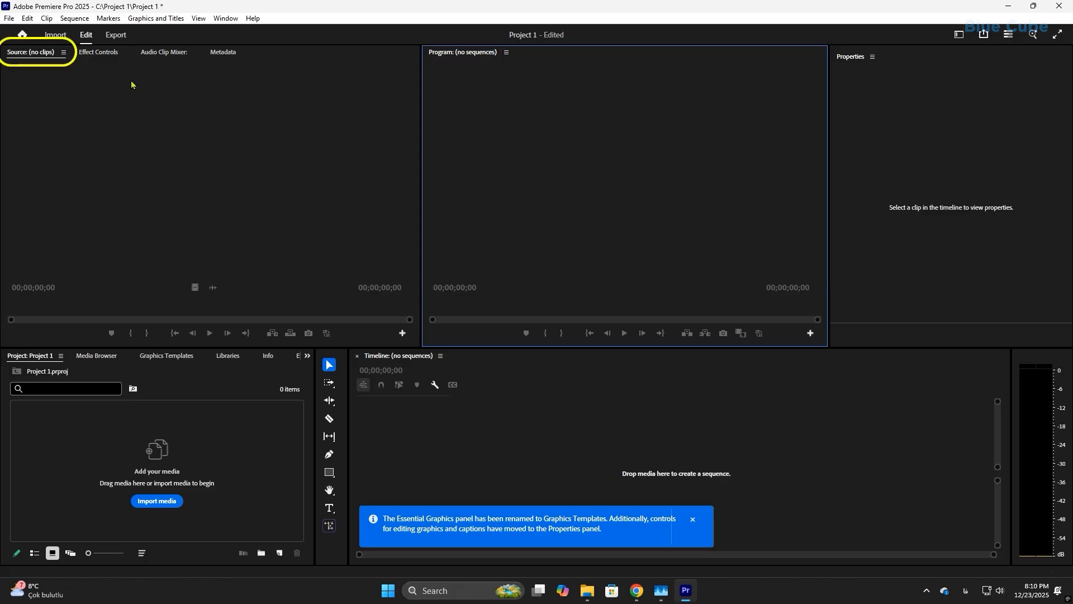
left_click(44, 78)
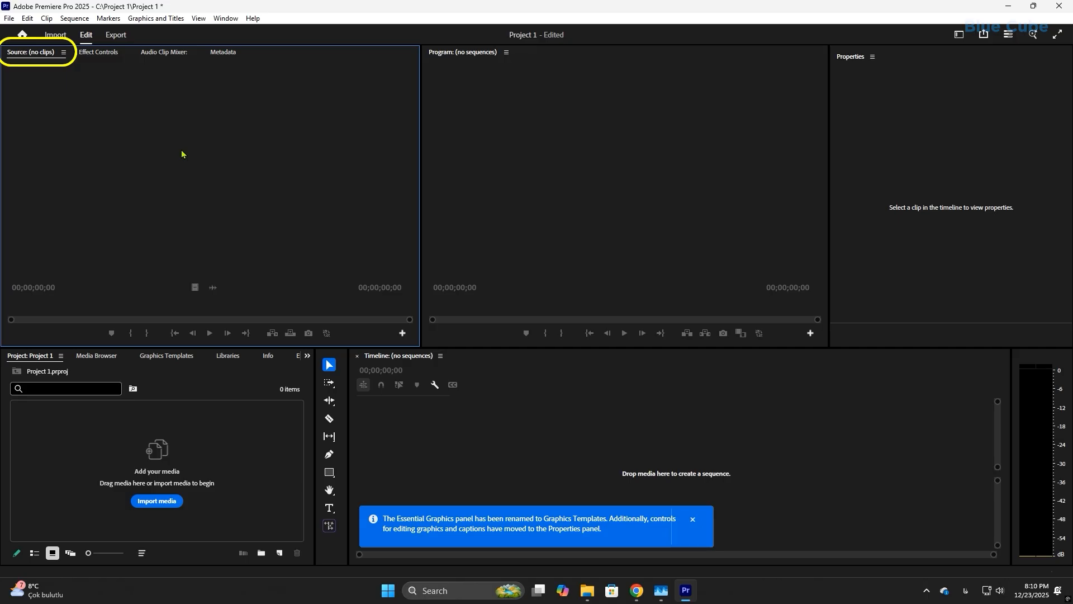
left_click(99, 52)
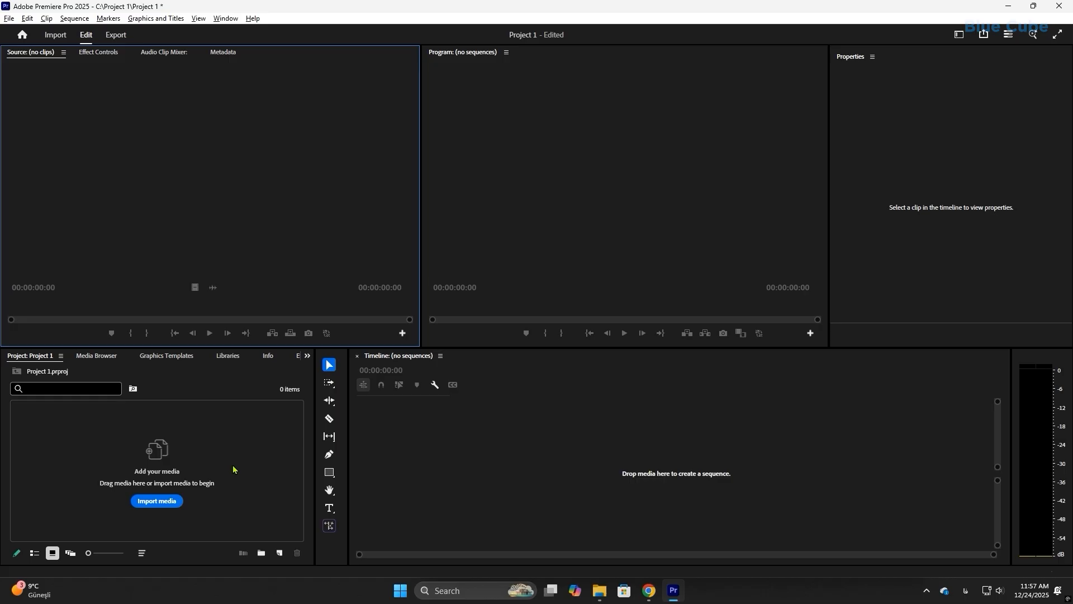
left_click(166, 501)
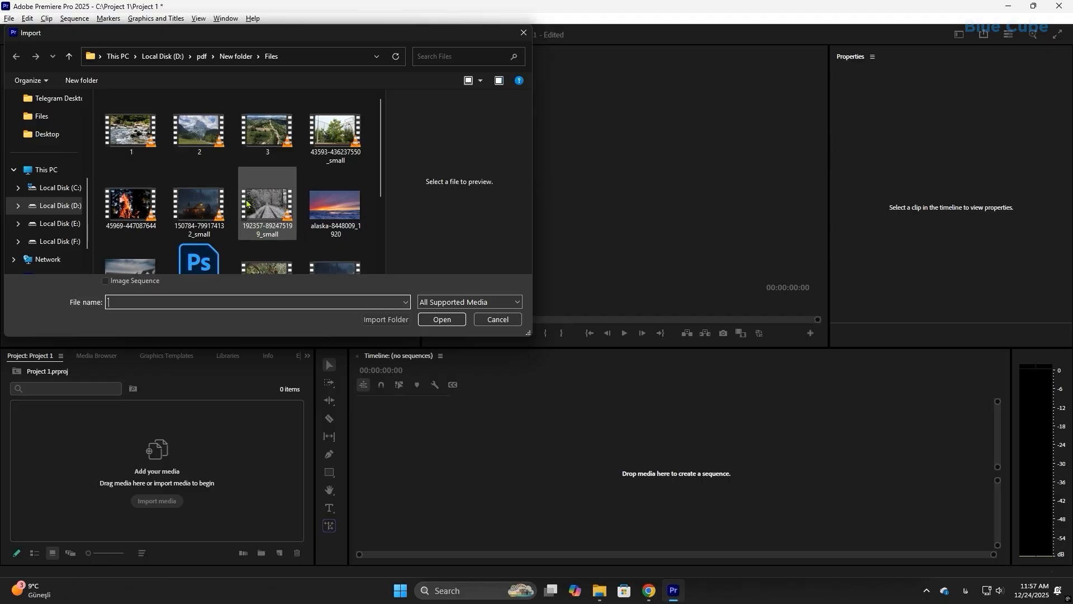
left_click(497, 318)
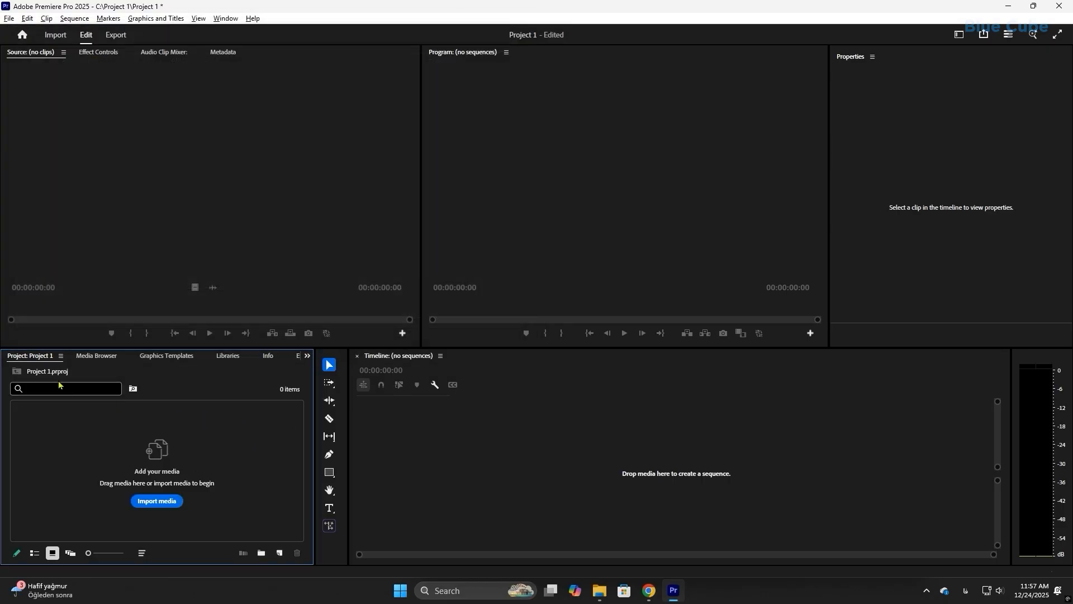
double_click(221, 434)
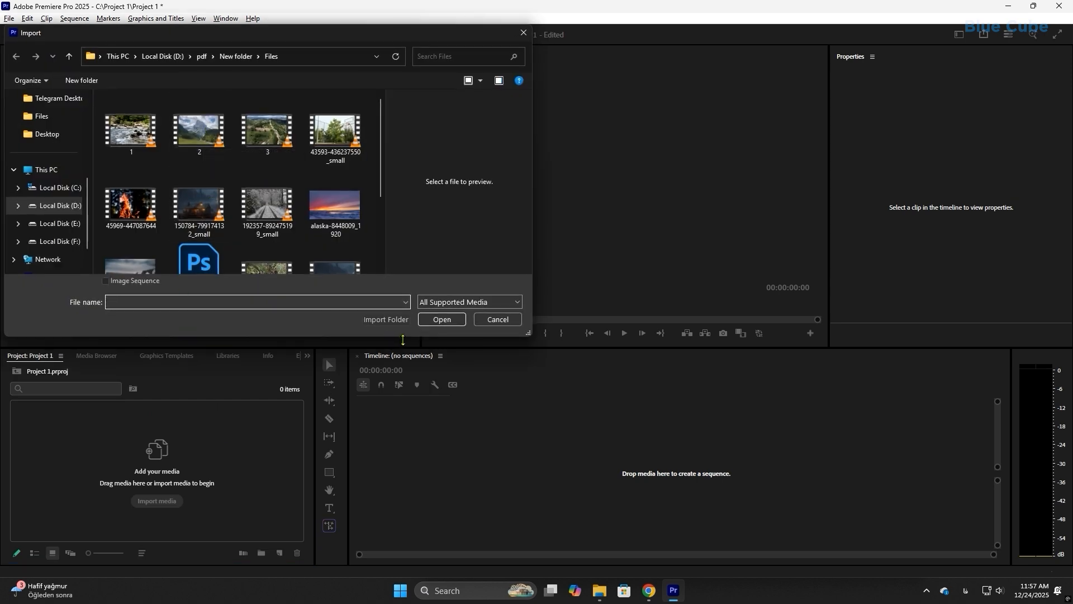
left_click(494, 319)
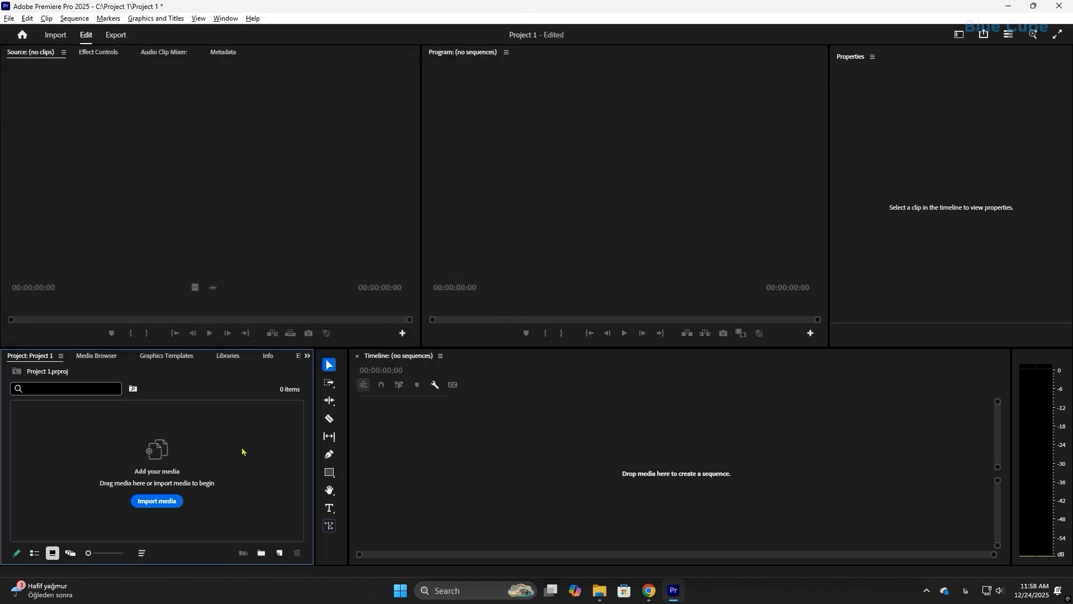
Step: Start a media import and select the video clips 1, 2 and 3 in the Files folder
key("ctrl+i")
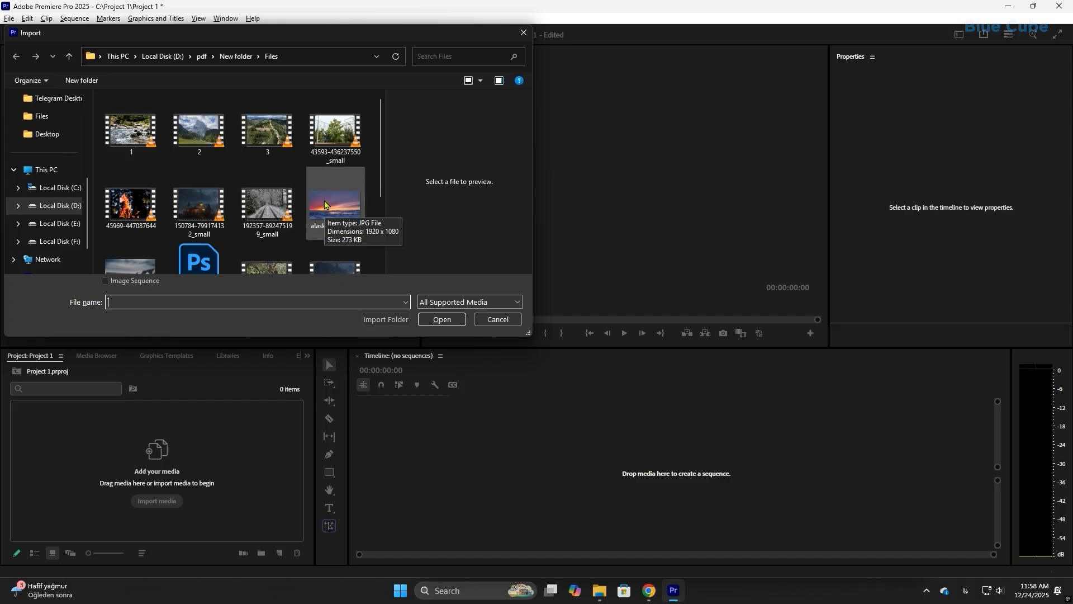
left_click(133, 132)
left_click(202, 135)
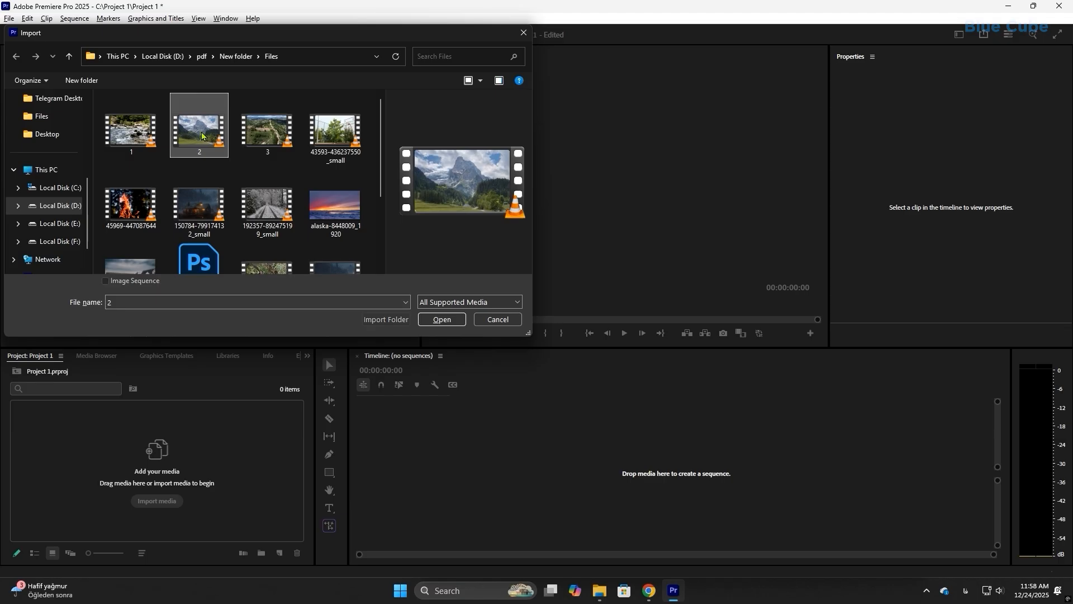
left_click(265, 136)
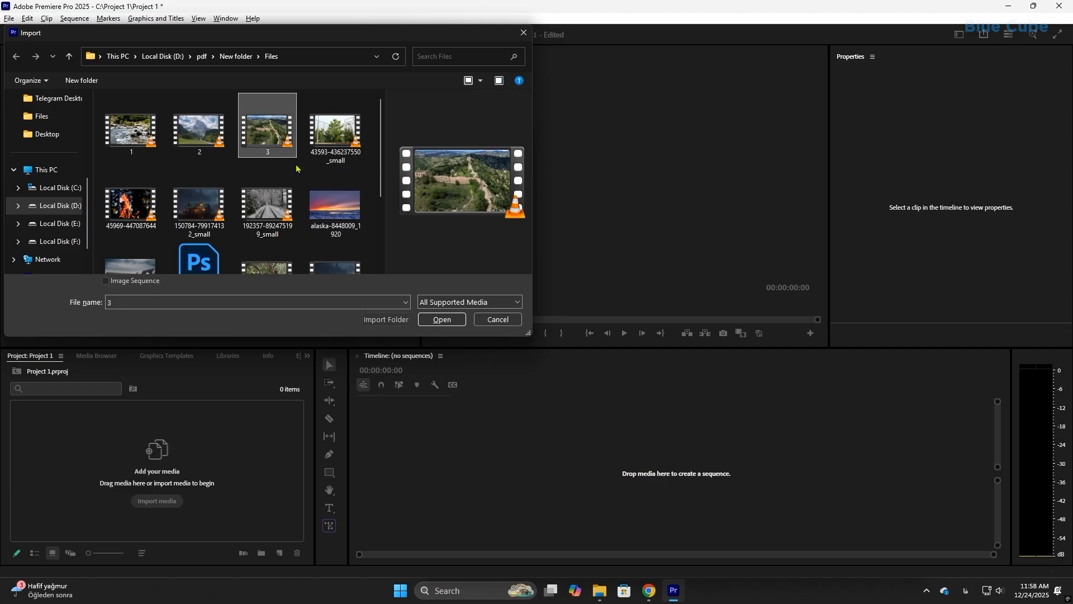
left_click_drag(297, 164, 98, 108)
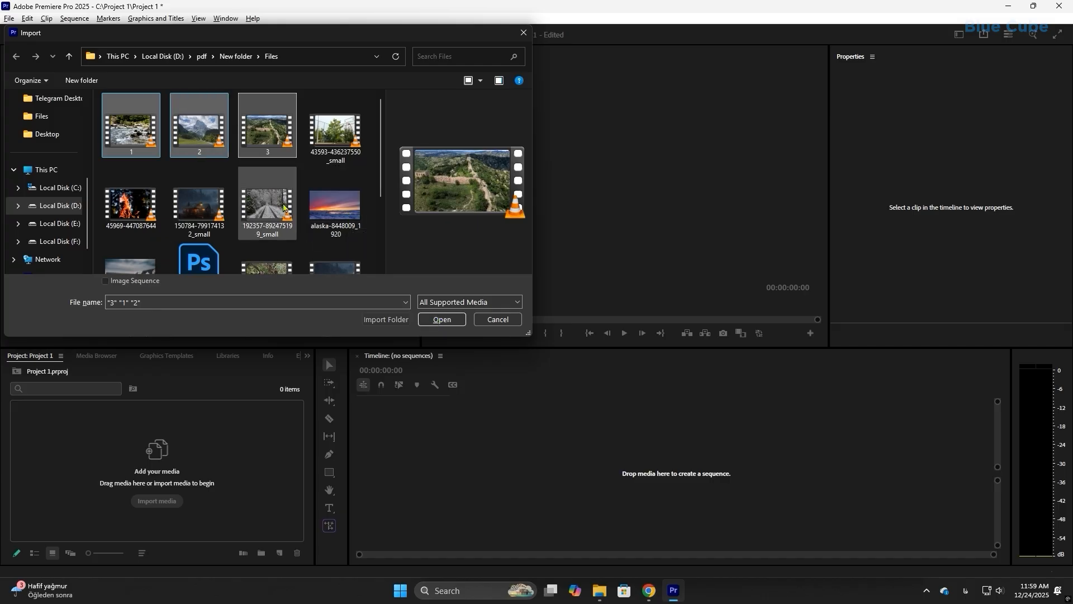
scroll(283, 207, "down", 1)
scroll(323, 242, "up", 1)
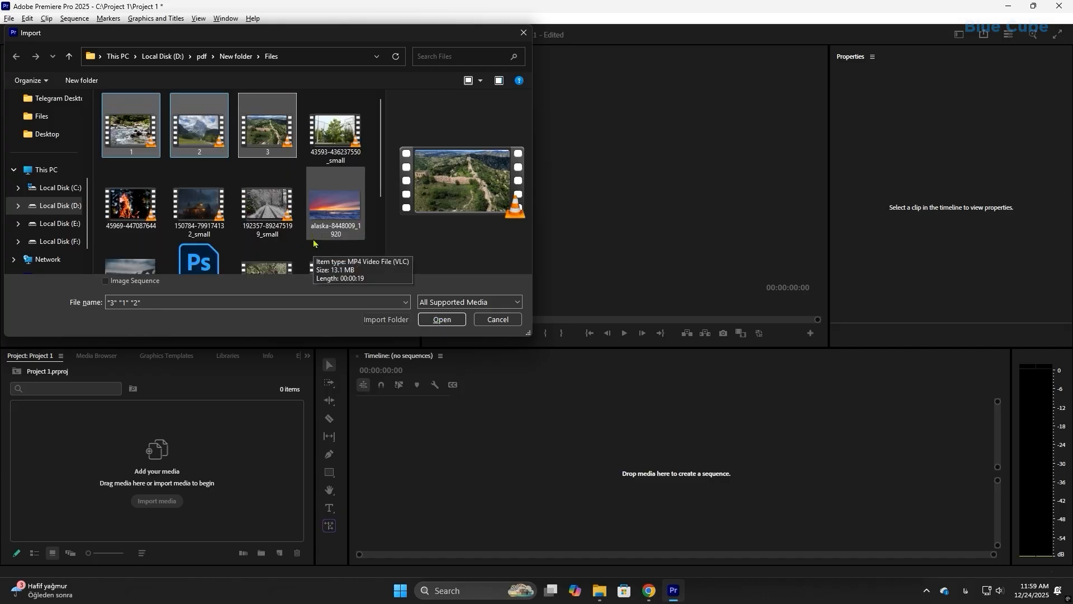
scroll(323, 242, "down", 1)
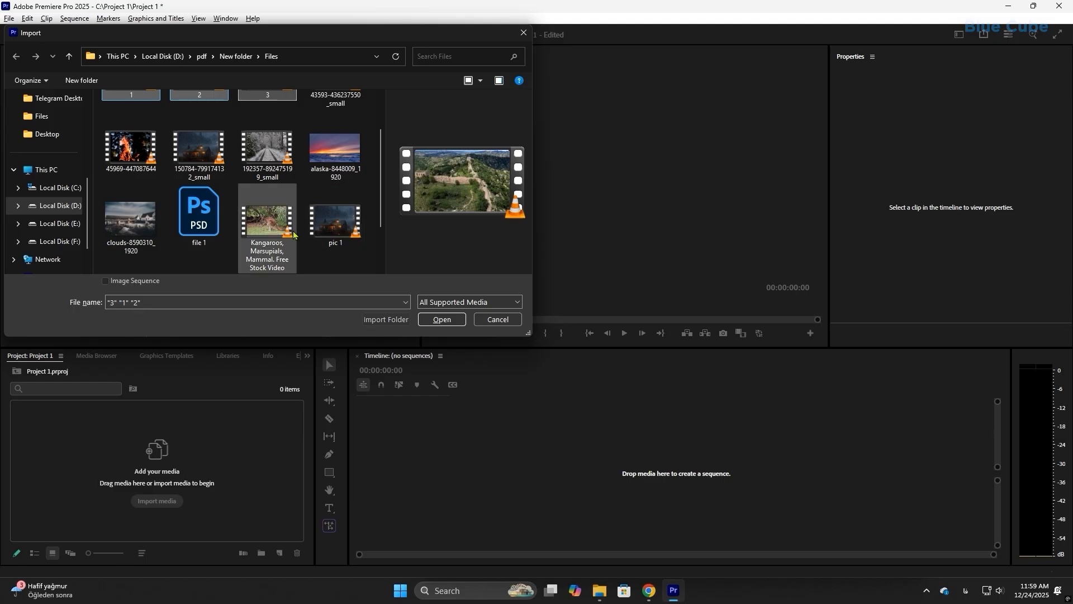
scroll(293, 235, "up", 1)
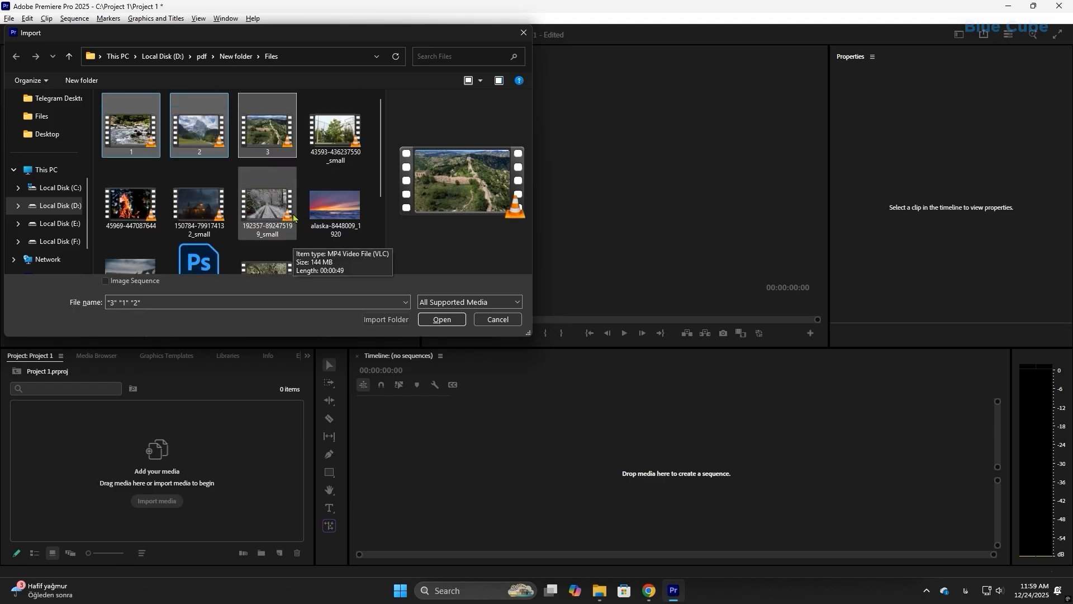
Step: Filter the import files by the Photoshop format and select the PSD named file 1
left_click(490, 301)
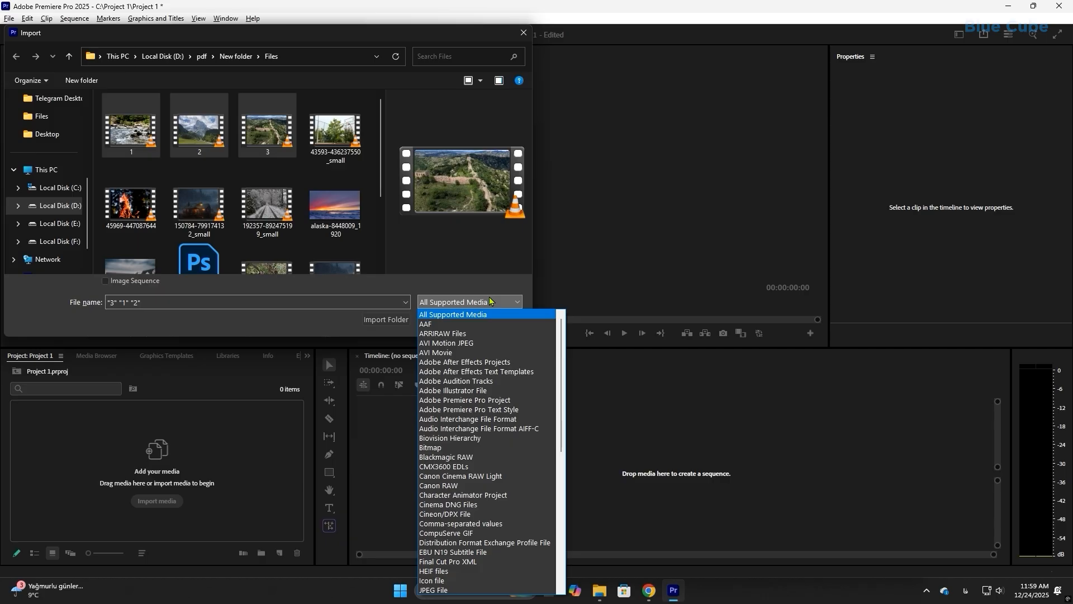
scroll(486, 496, "down", 5)
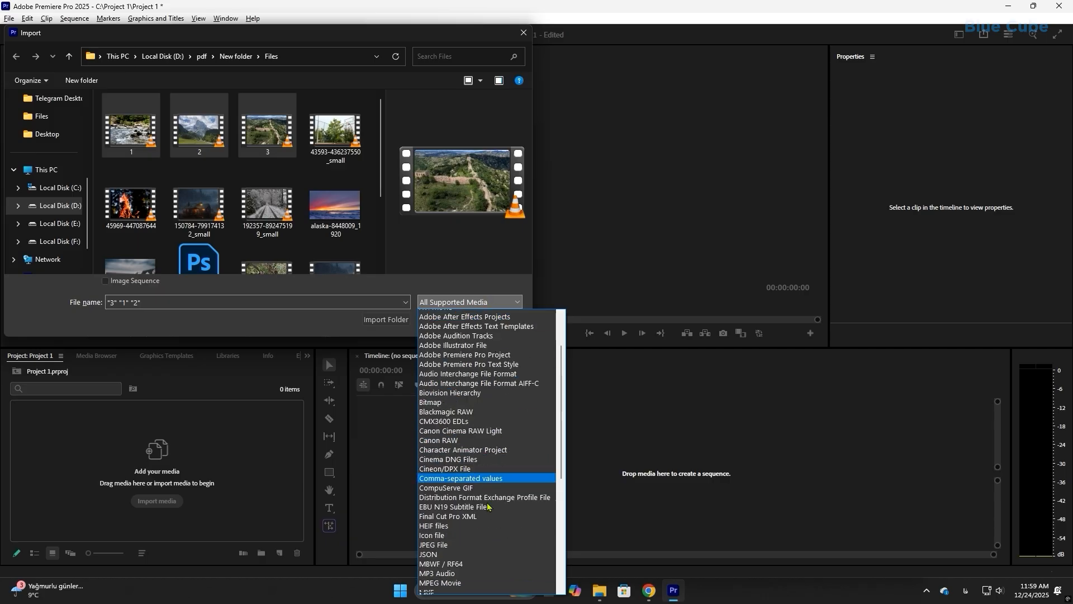
scroll(488, 532, "down", 3)
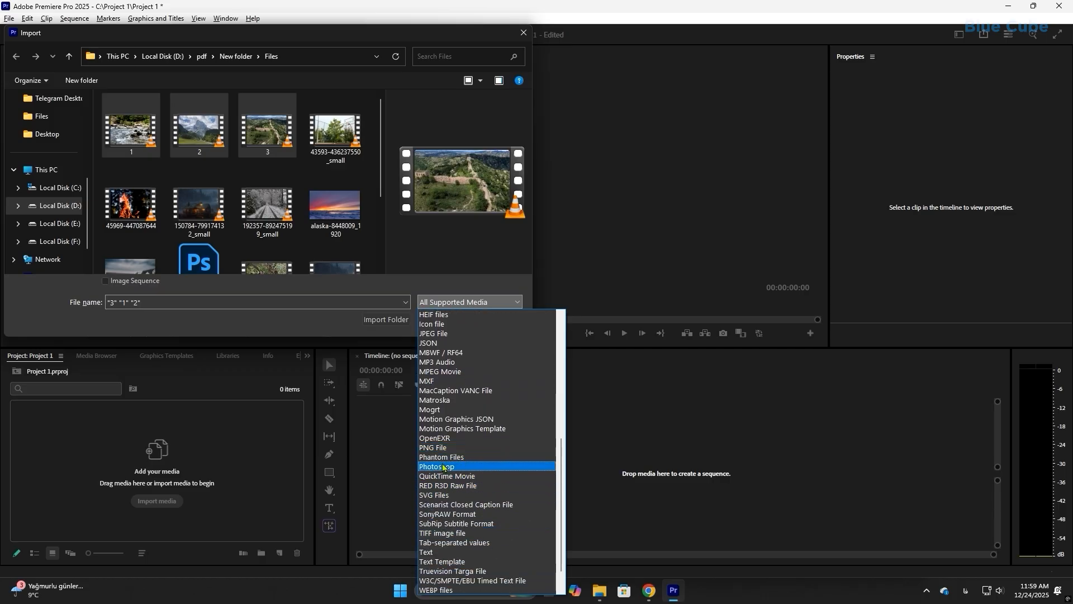
left_click(442, 466)
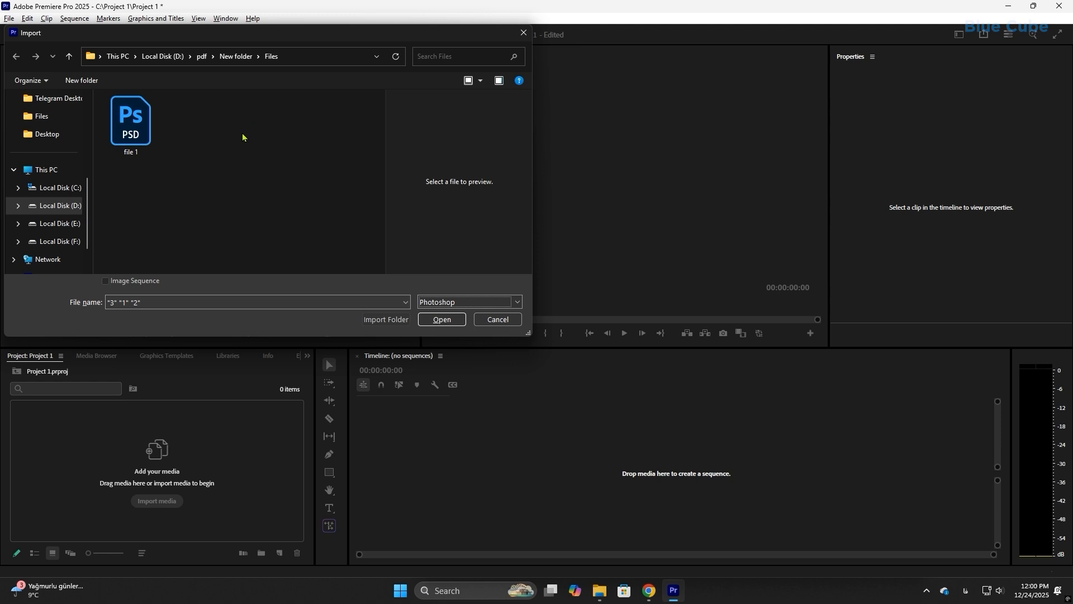
left_click(135, 127)
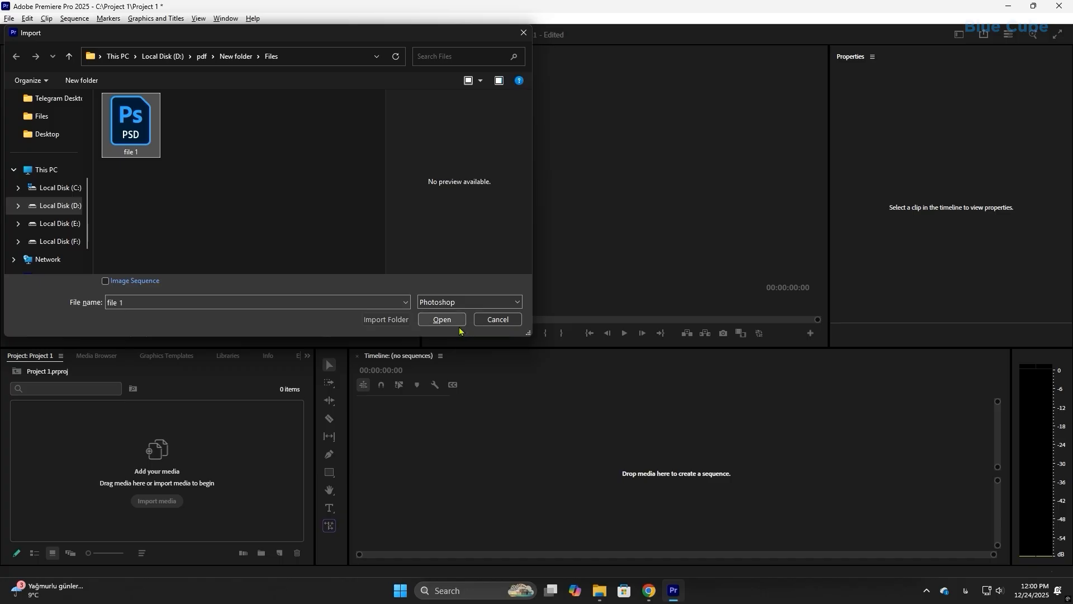
Step: Filter the import files by the Adobe Illustrator File format
left_click(464, 302)
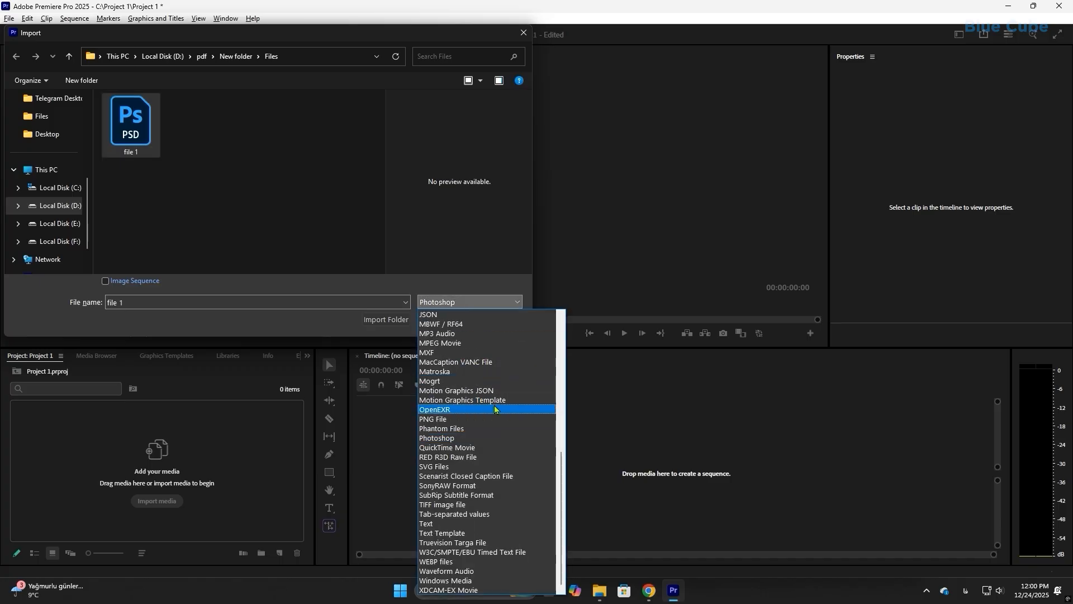
scroll(494, 407, "up", 10)
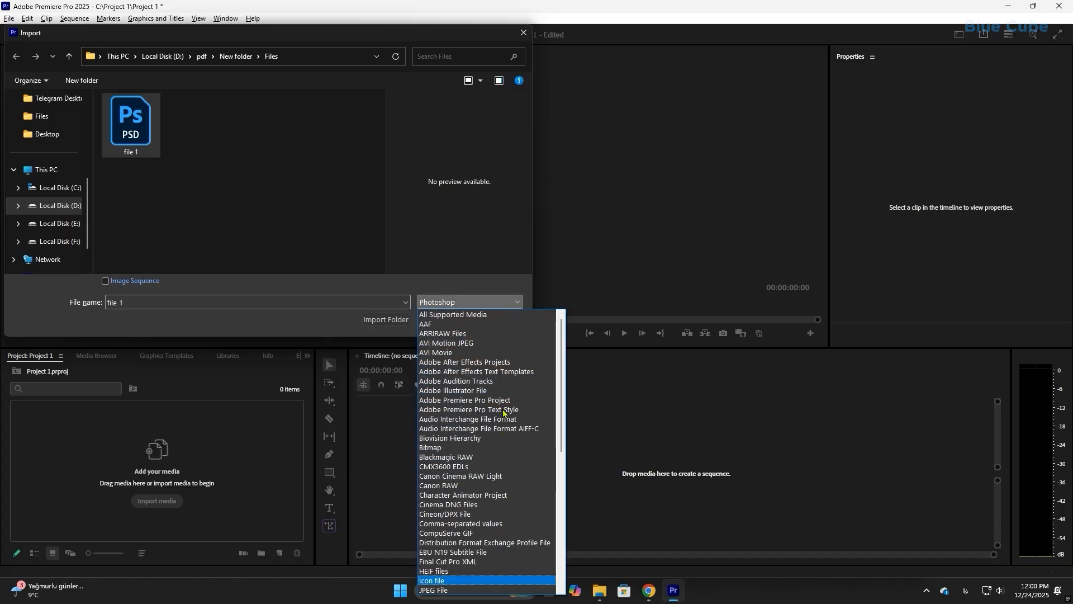
left_click(477, 391)
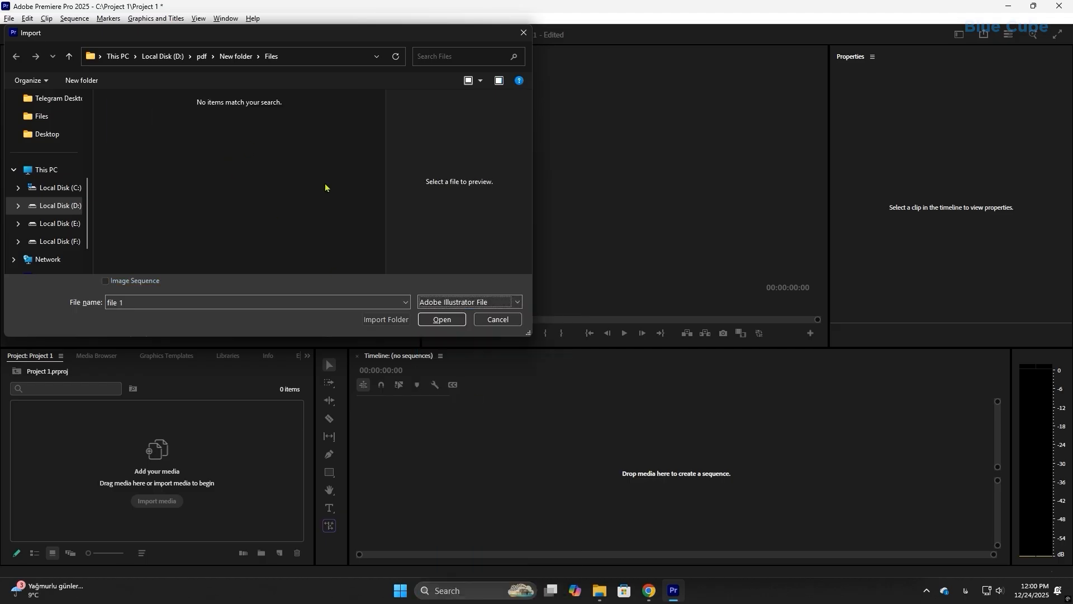
Step: Set the import filter to All Supported Media and select the video clips 1 to 3
left_click(467, 301)
scroll(506, 381, "up", 3)
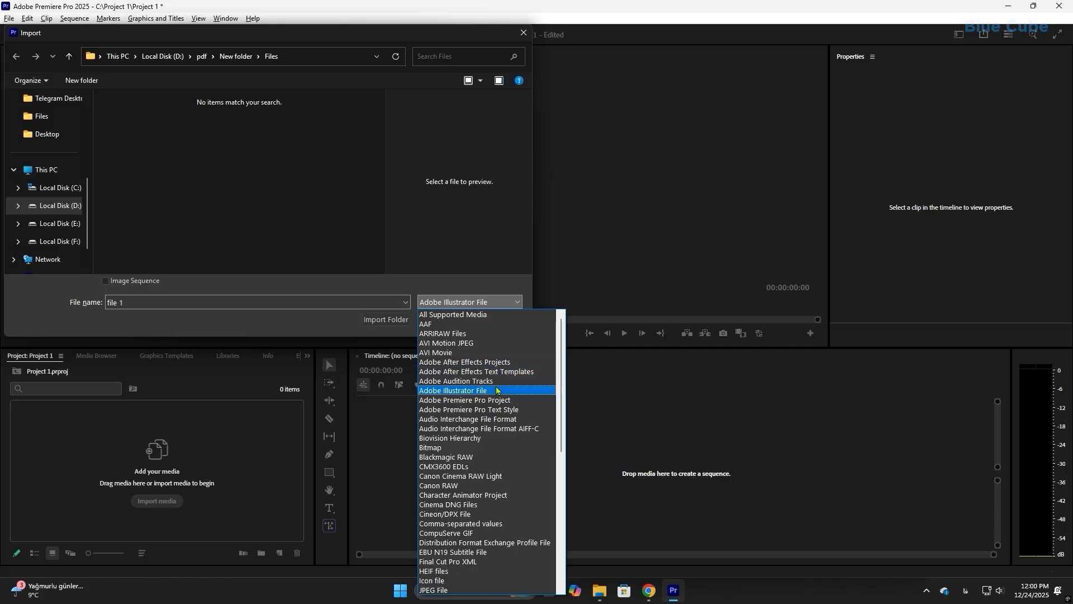
left_click(471, 315)
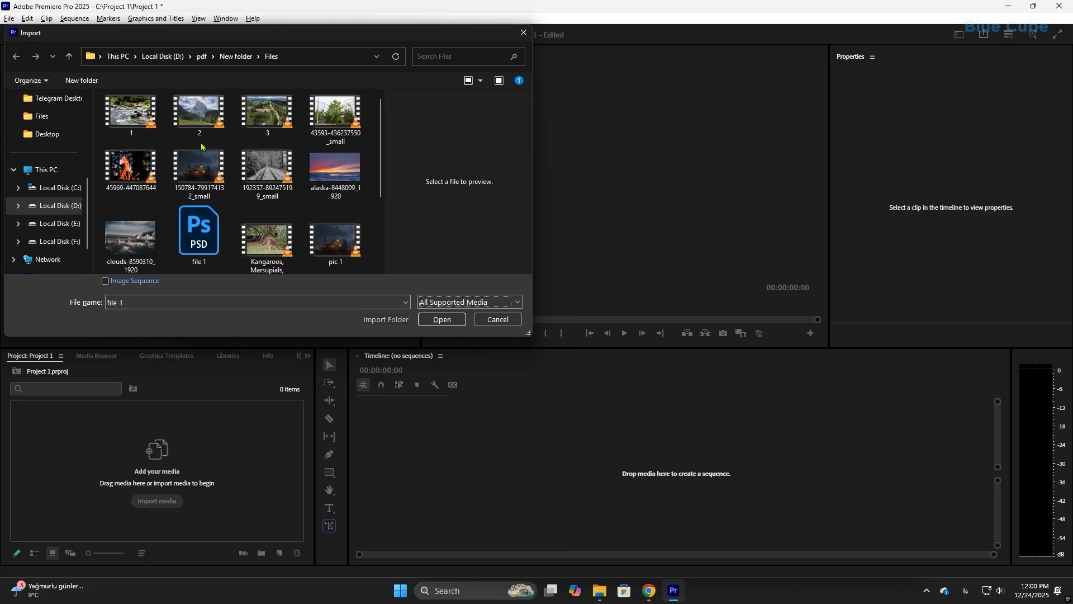
left_click(130, 112)
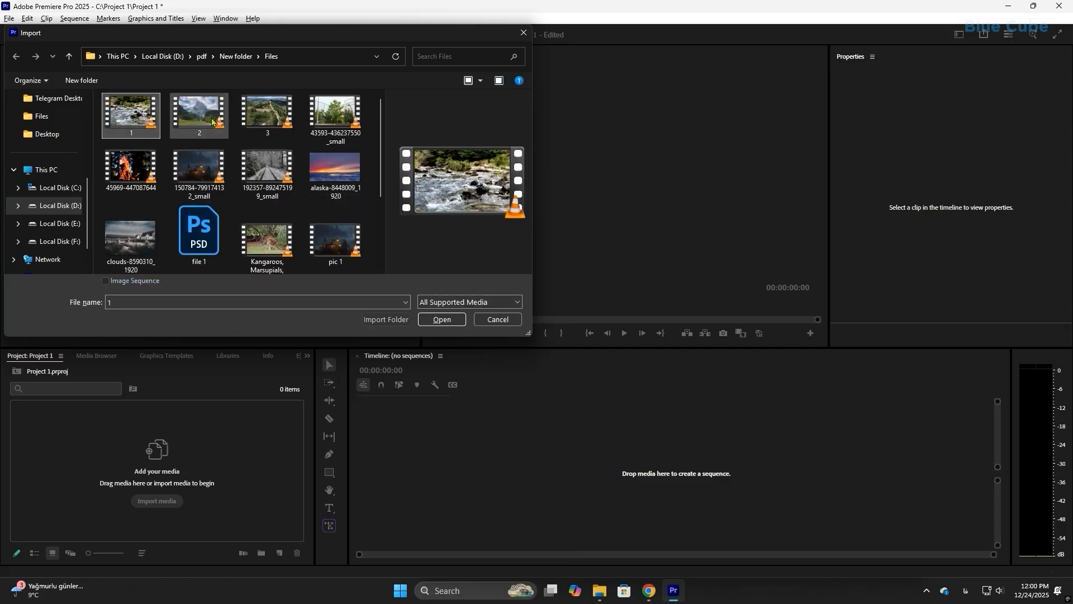
left_click(267, 132, "shift")
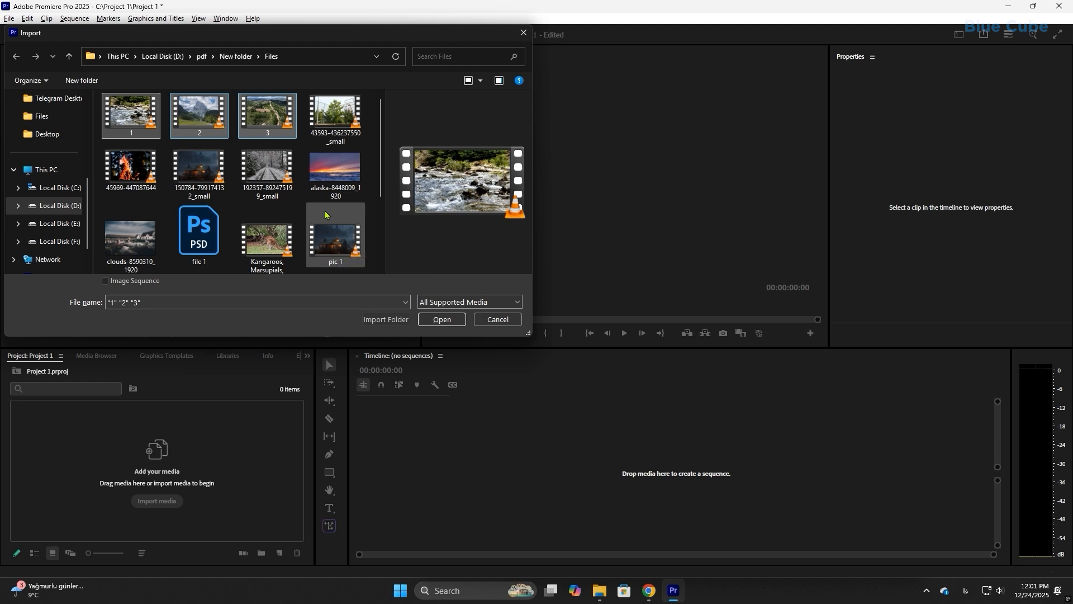
Step: Add the audio file Savior - Telecasted to the selected clips 1, 2 and 3 and import all four files
scroll(326, 215, "down", 1, "ctrl")
left_click(239, 234, "ctrl")
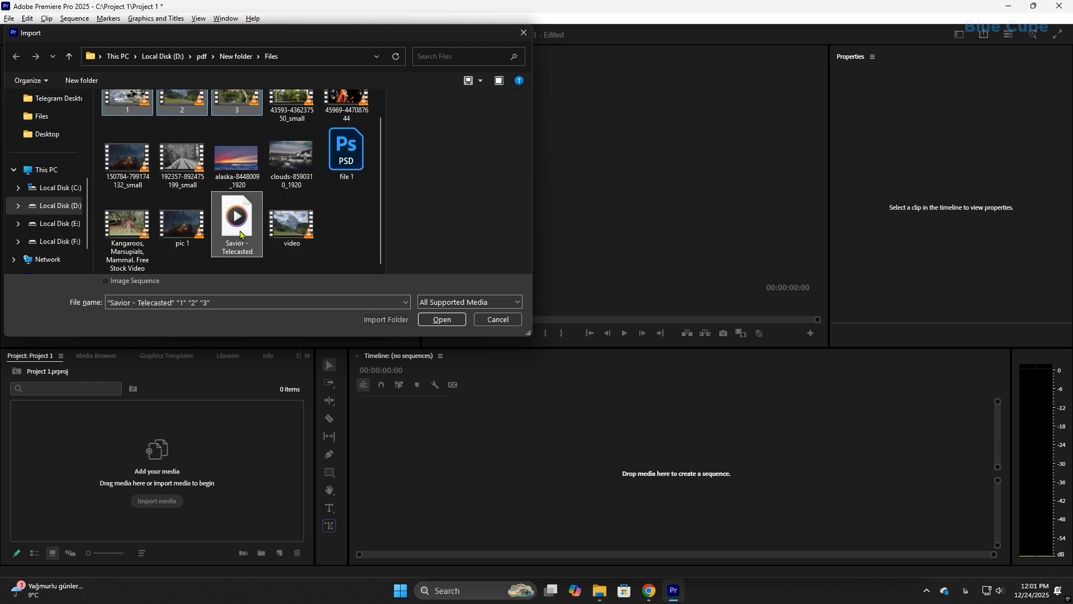
scroll(334, 230, "up", 1, "ctrl")
scroll(320, 226, "down", 2)
scroll(317, 224, "down", 1, "ctrl")
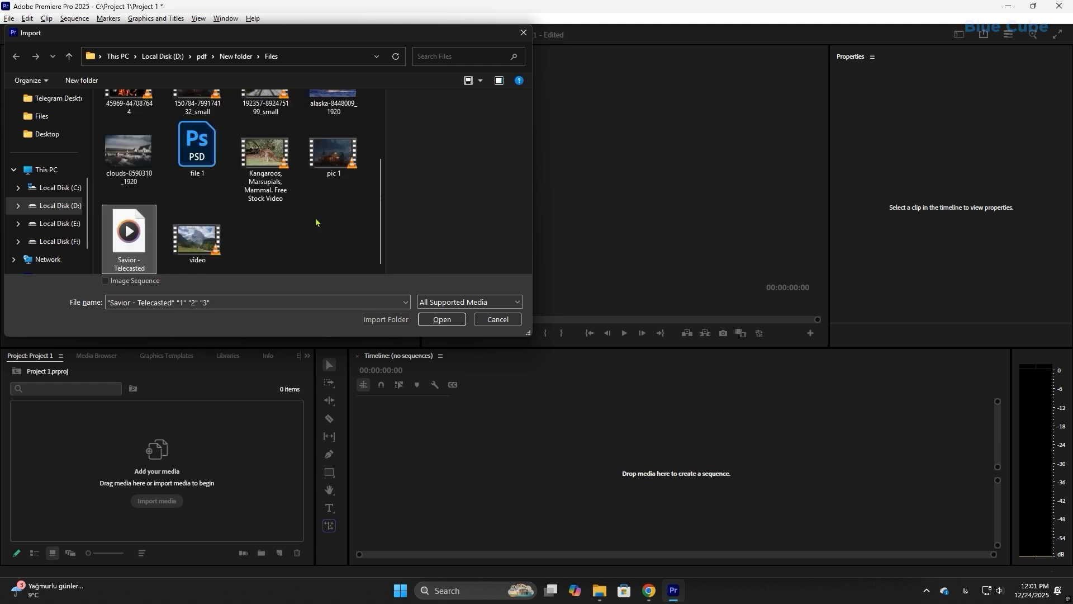
scroll(313, 225, "up", 2)
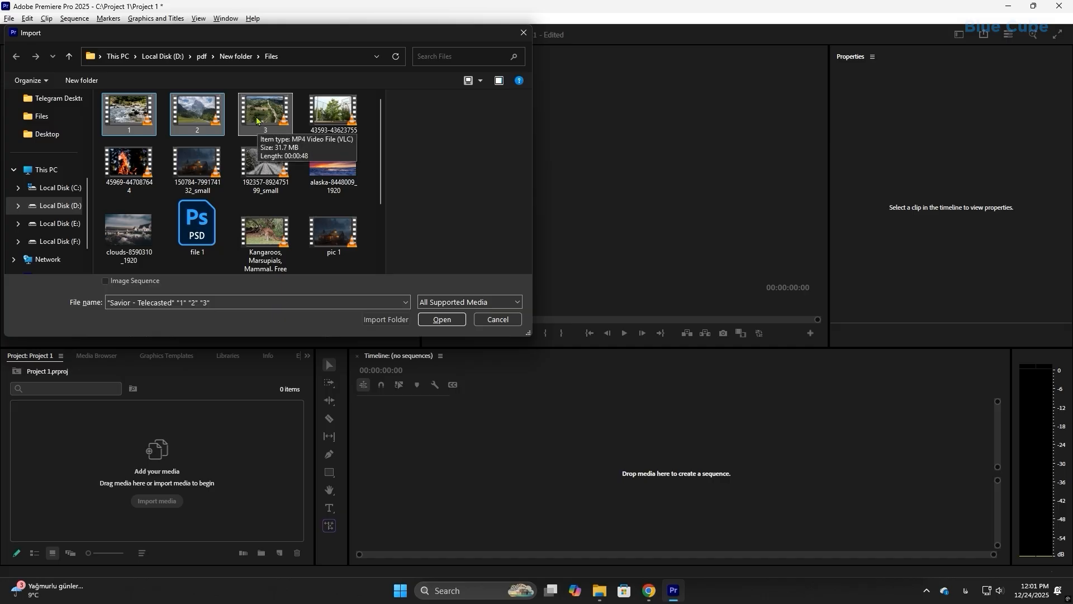
scroll(147, 240, "down", 1)
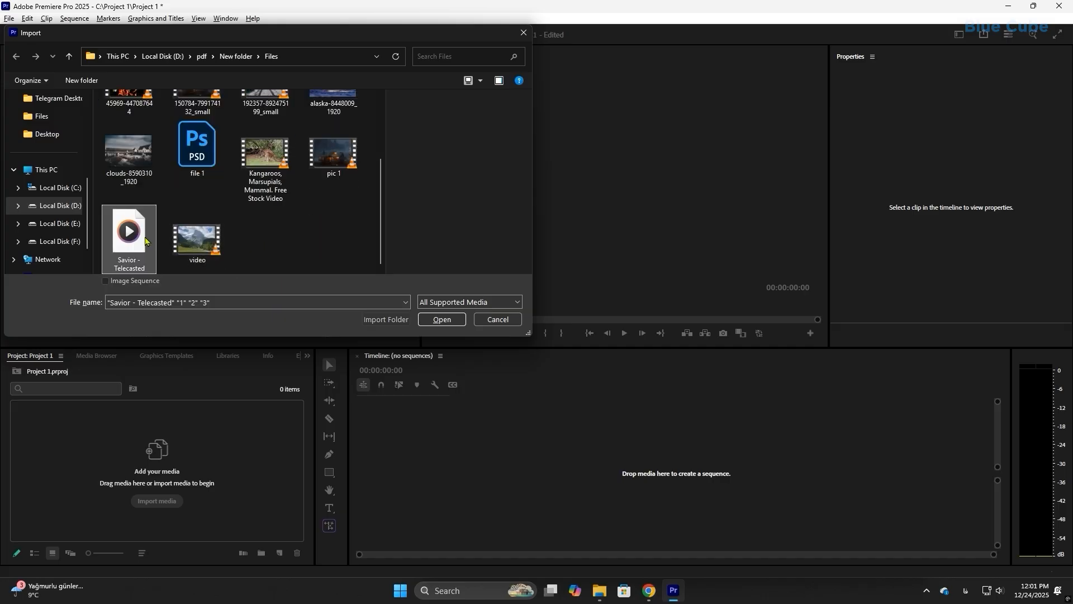
left_click(441, 319)
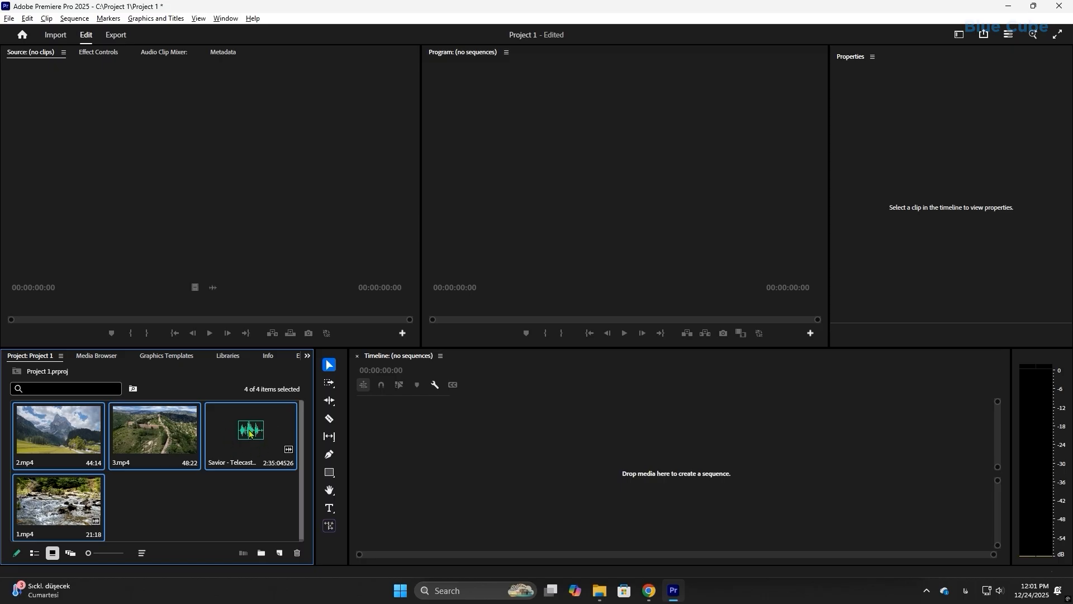
Step: Show the imported project items in list view and return them to icon view
mouse_move(88, 554)
left_mouse_down()
mouse_move(123, 554)
mouse_move(89, 554)
left_mouse_up()
left_click(34, 555)
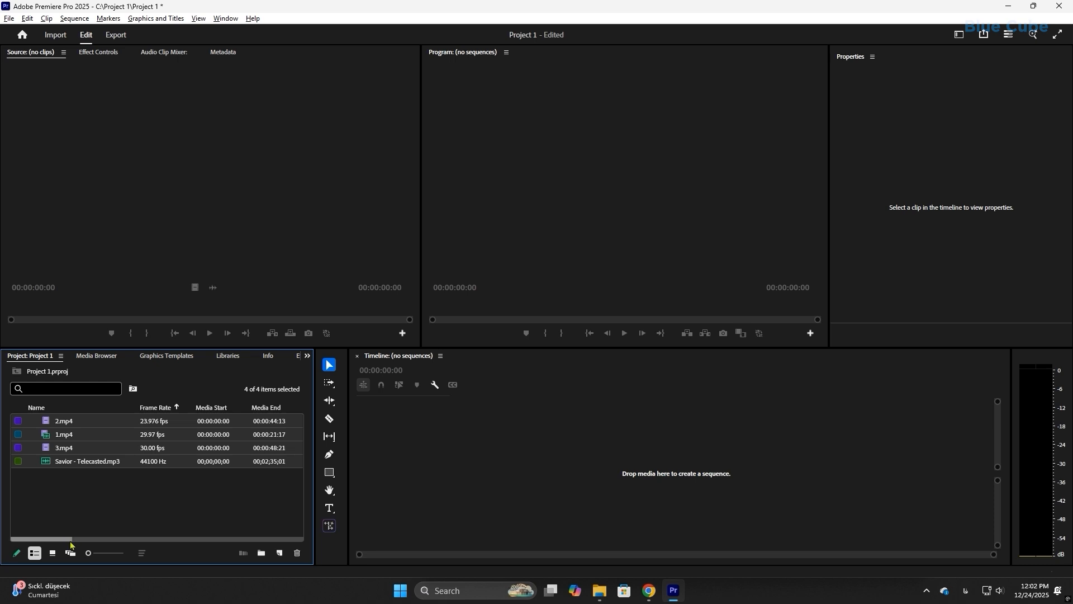
left_click(52, 554)
left_click(52, 554)
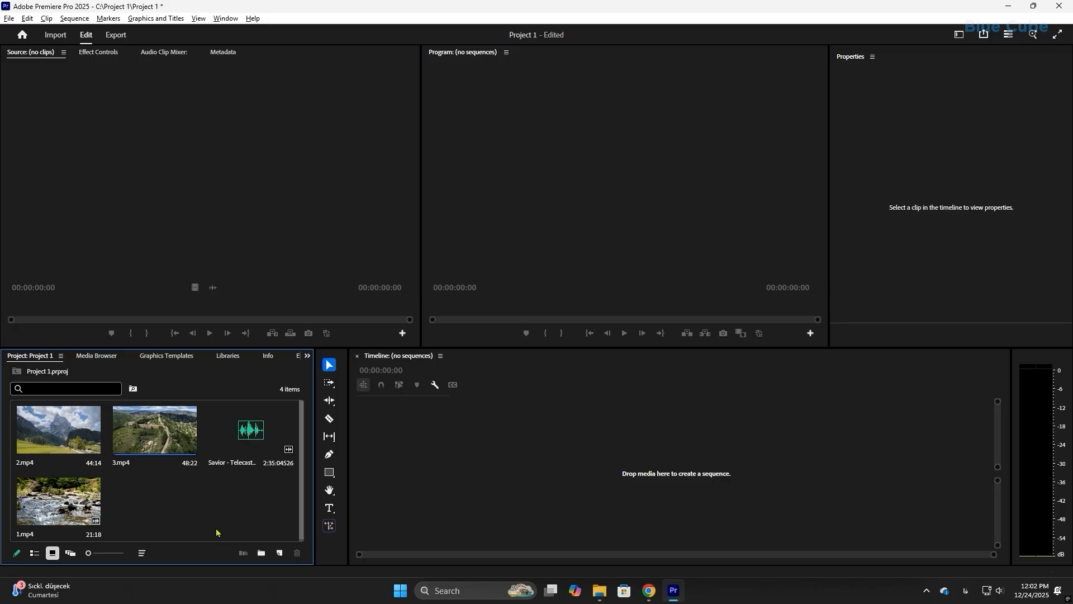
Step: Create a new bin named video in the project
left_click(260, 554)
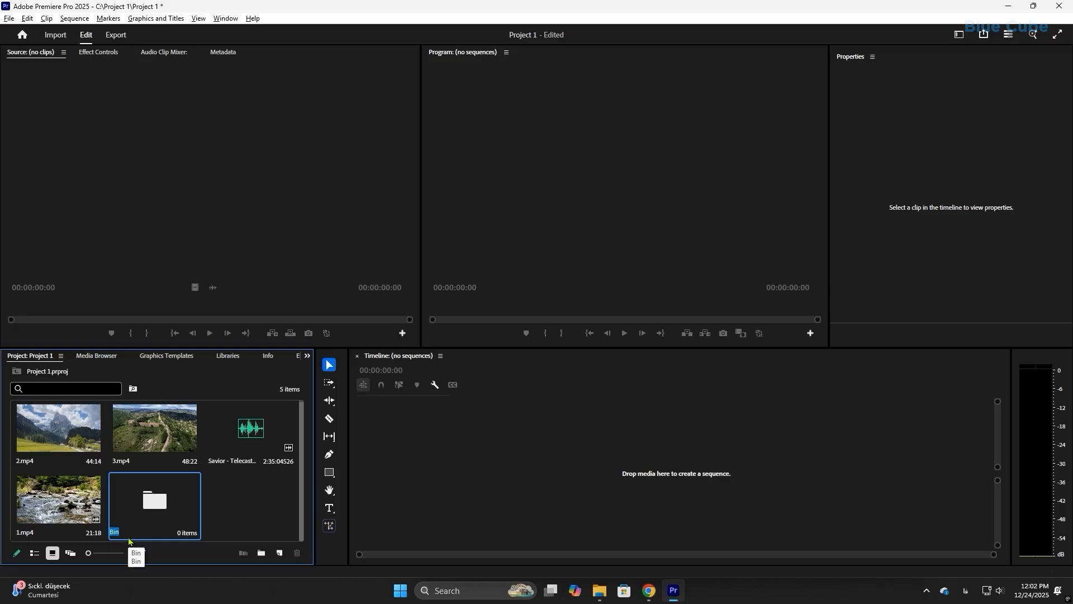
type("video")
key("Return")
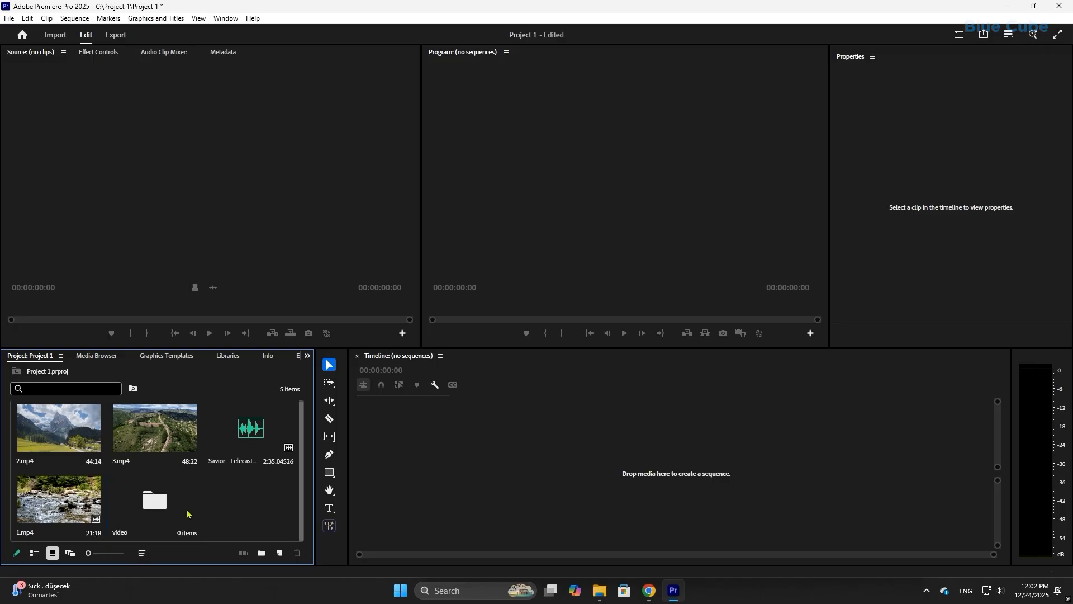
Step: Move the clips 1.mp4, 2.mp4 and 3.mp4 into the video bin
left_click(154, 436)
left_click_drag(146, 511, 146, 510)
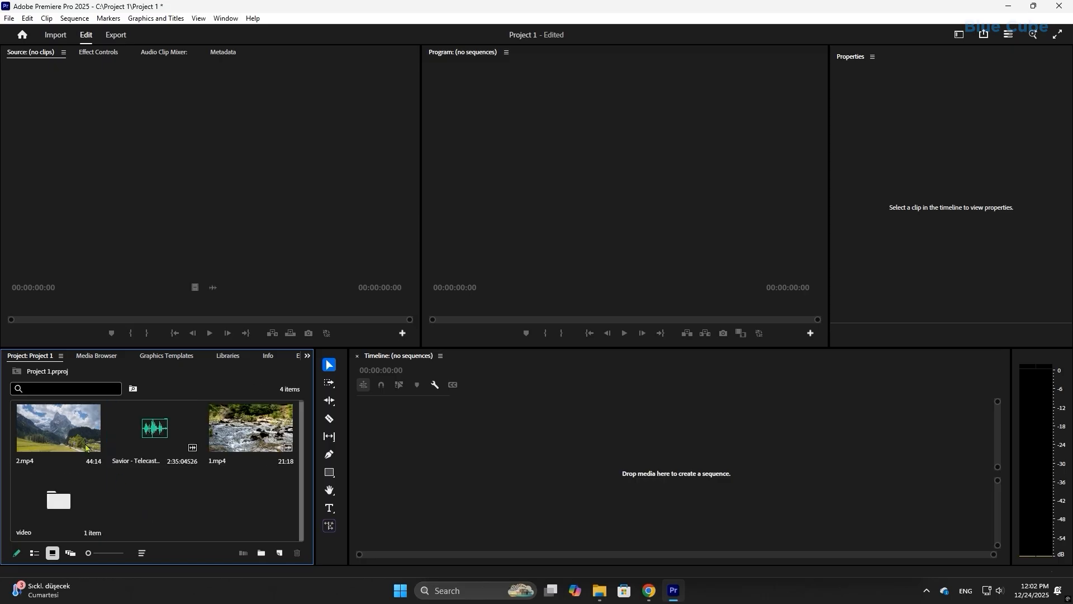
left_click_drag(58, 427, 50, 512)
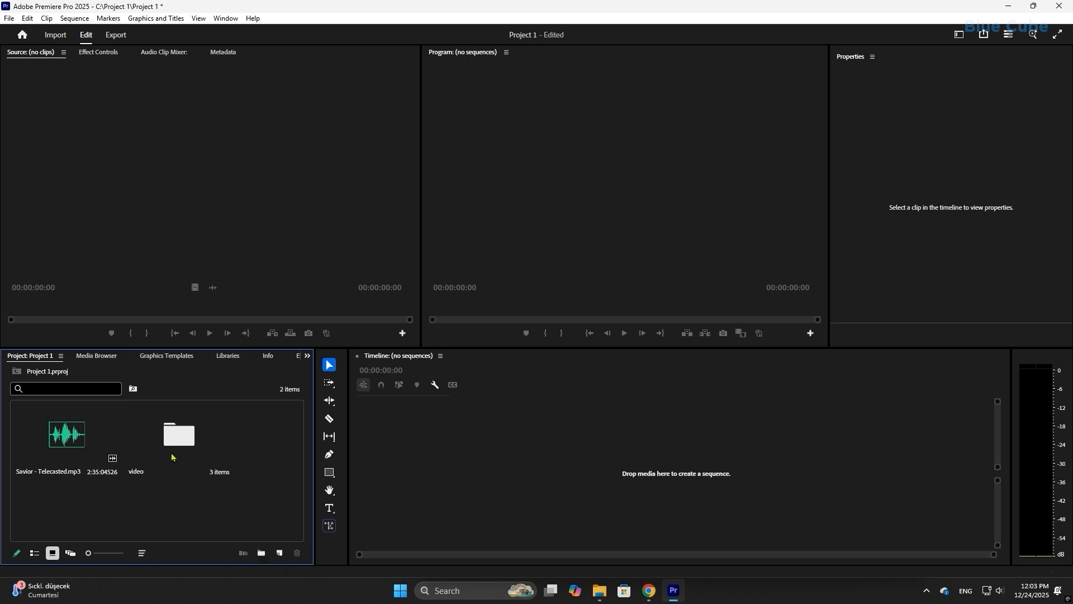
Step: Open the video bin, switch between it and the project's main items, and close the bin's panel
double_click(188, 437)
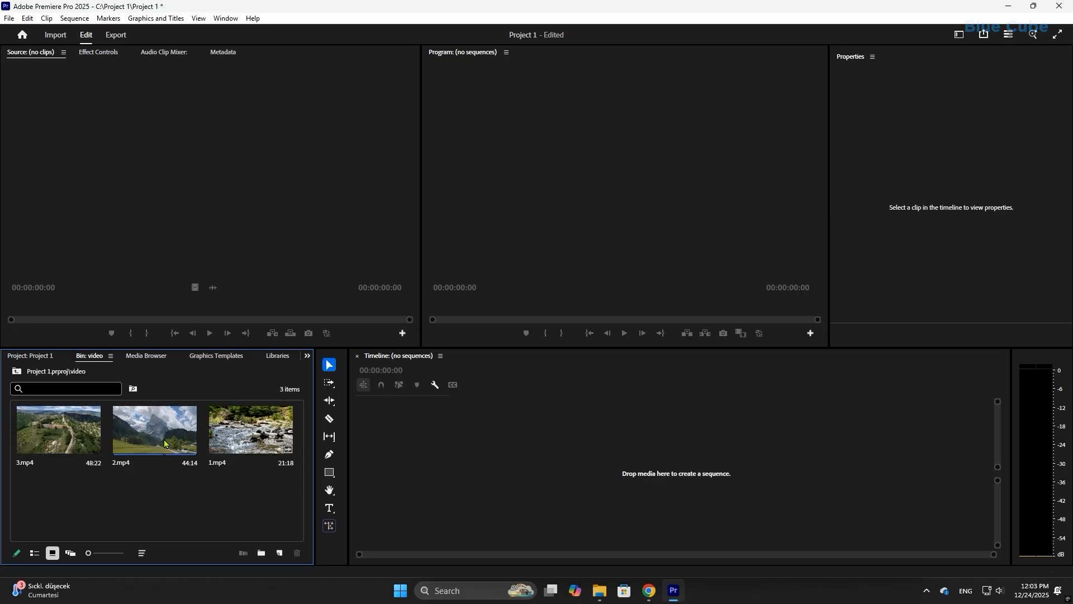
left_click(35, 357)
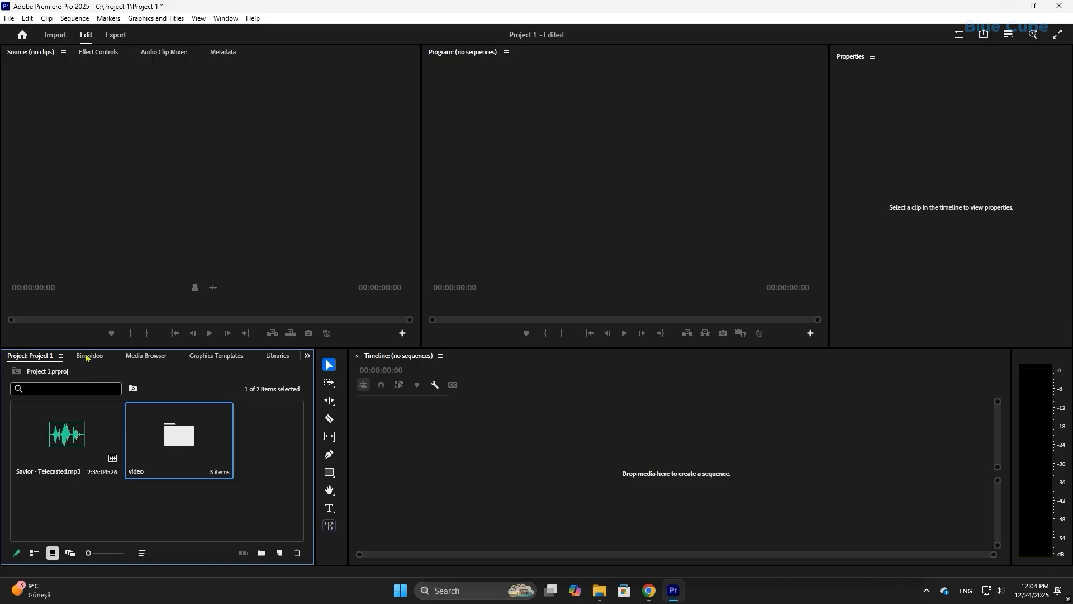
left_click(85, 358)
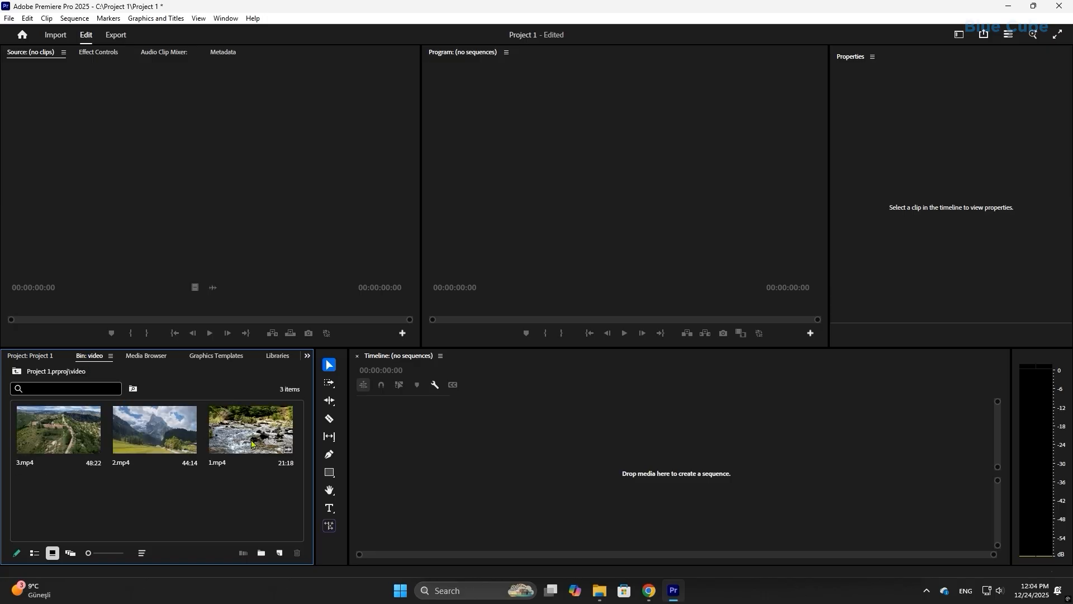
left_click(110, 357)
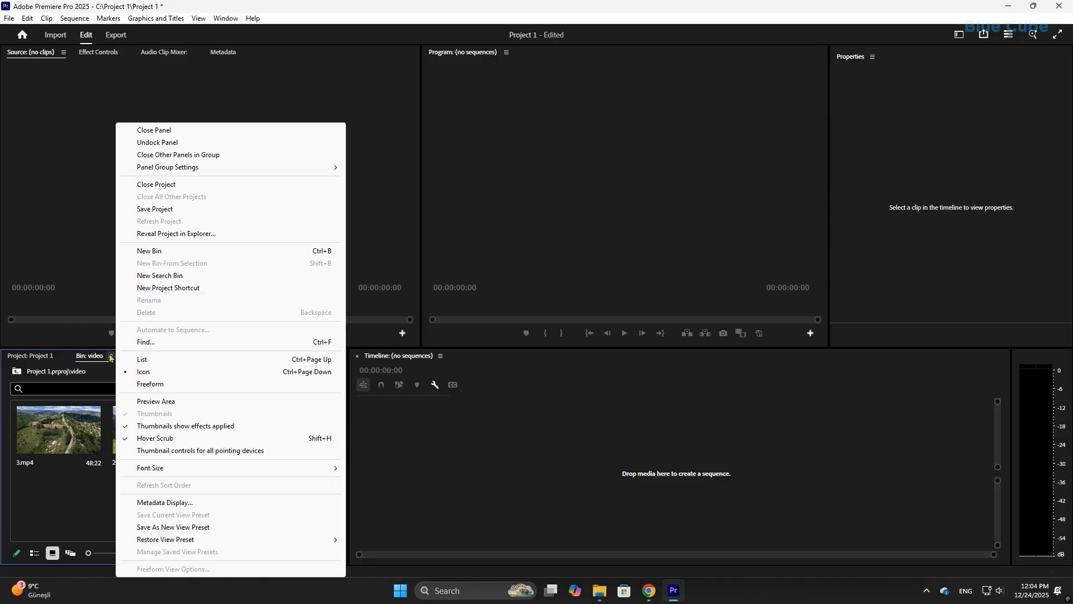
left_click(160, 130)
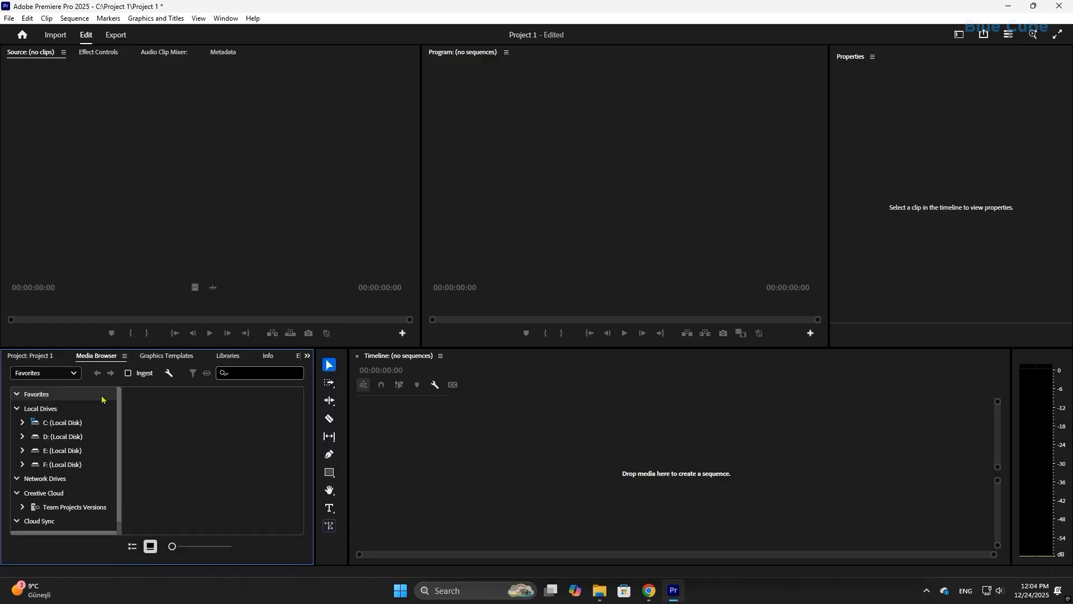
Step: Reopen the video bin from the project's main items and return to the main project view
left_click(38, 358)
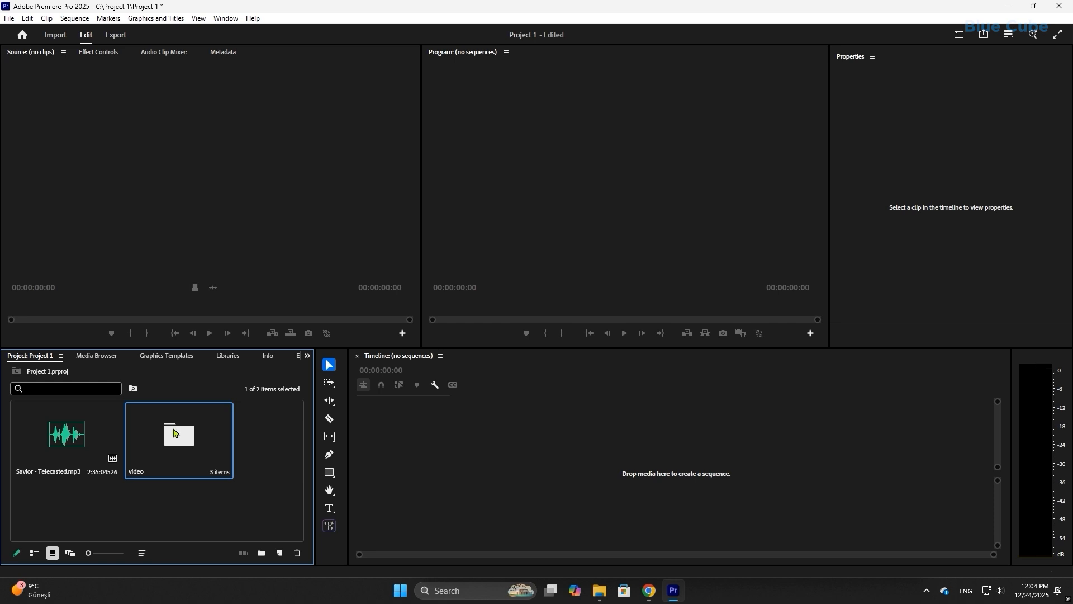
double_click(175, 433)
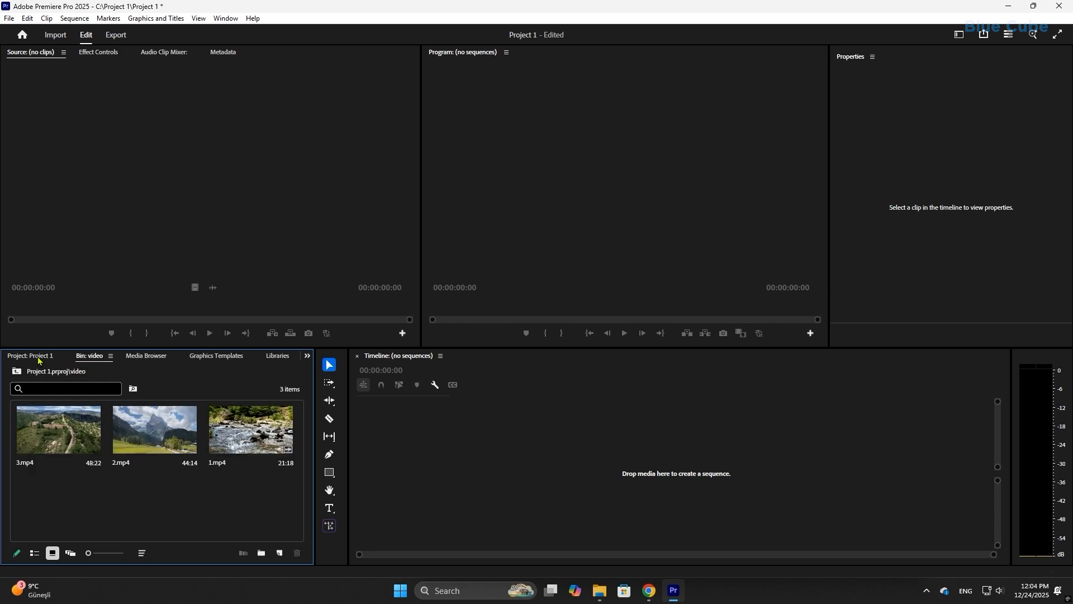
left_click(41, 358)
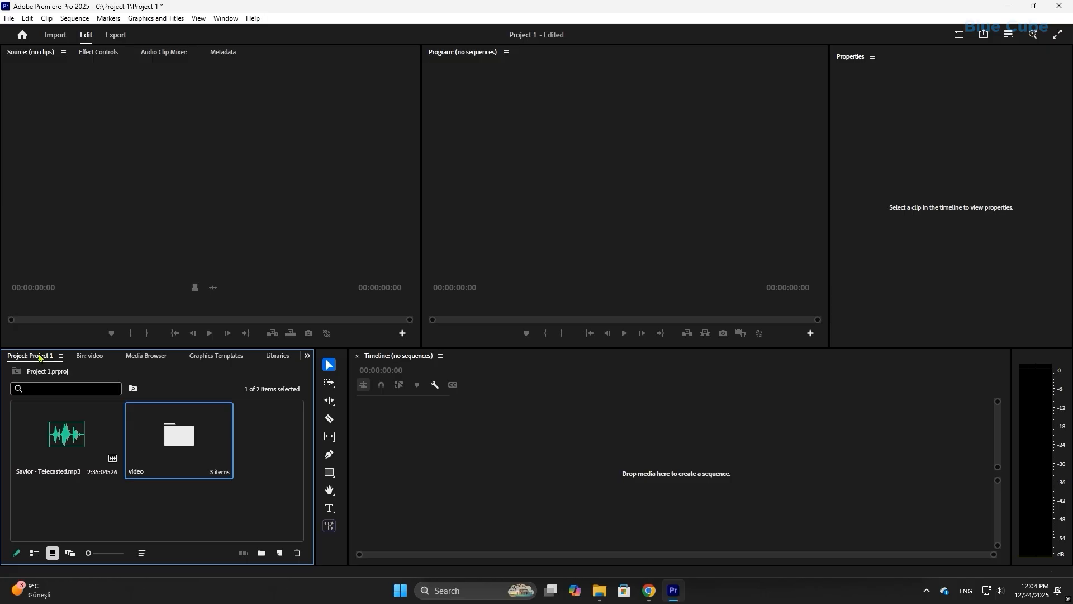
Step: Import the PSD named file 1 with Merge All Layers and delete it from the project
double_click(266, 439)
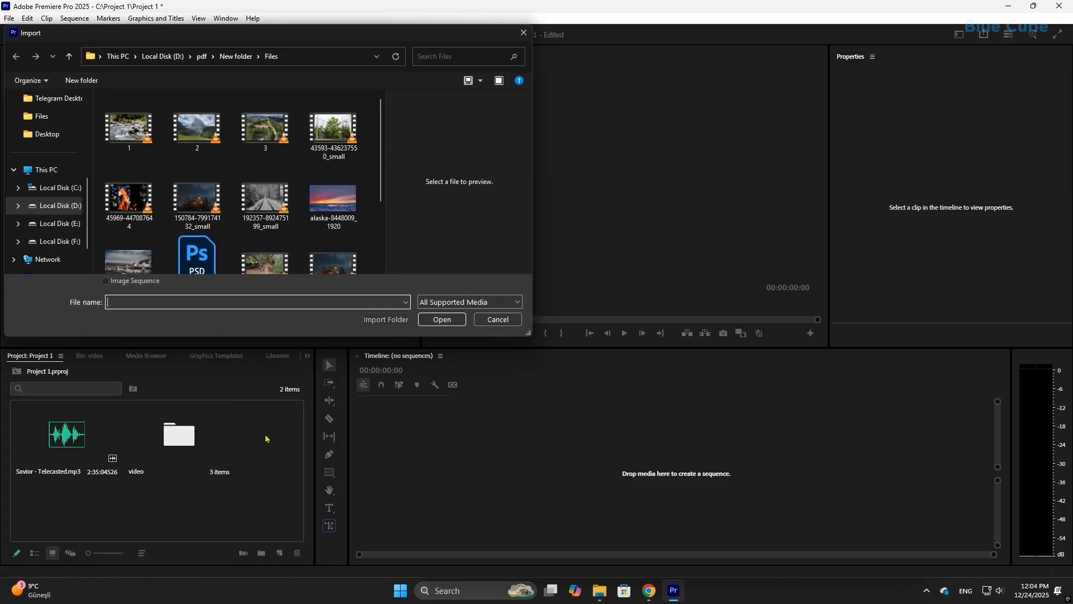
scroll(263, 217, "down", 2)
scroll(263, 217, "up", 1)
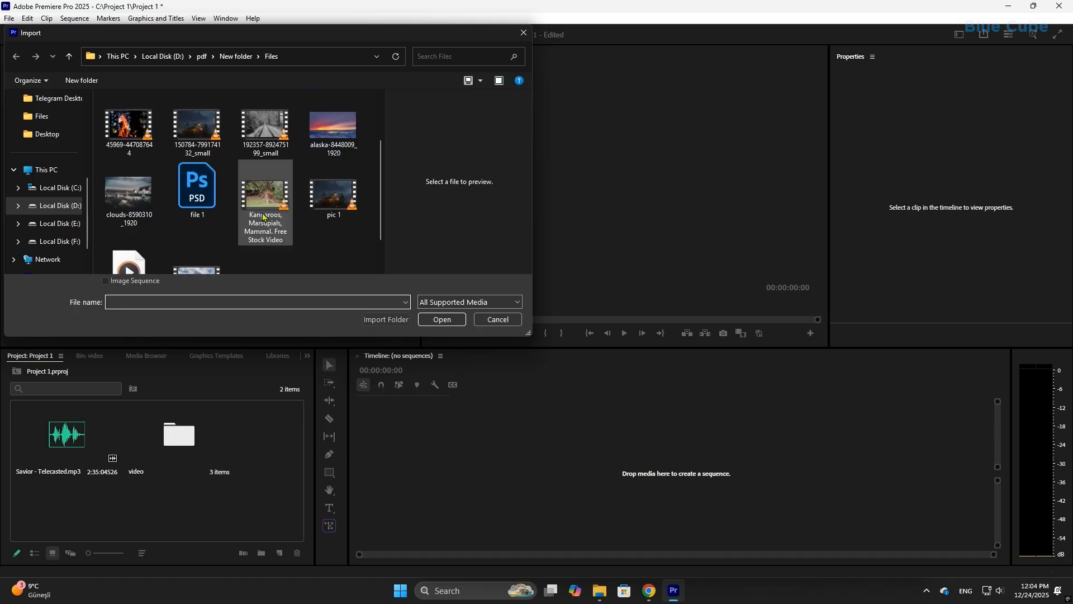
scroll(263, 218, "up", 1)
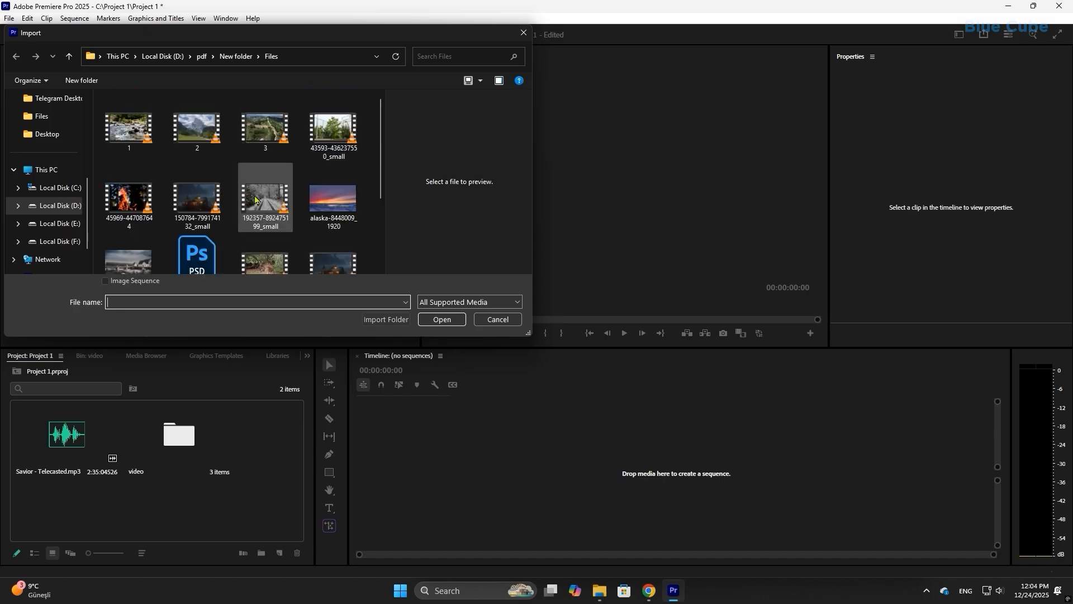
left_click(196, 256)
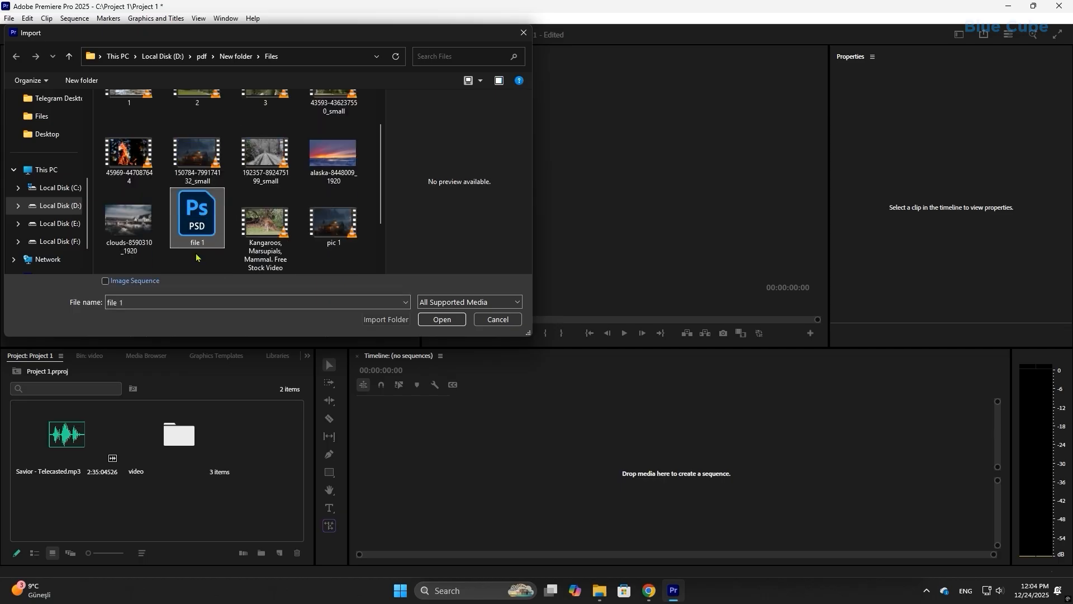
left_click(442, 319)
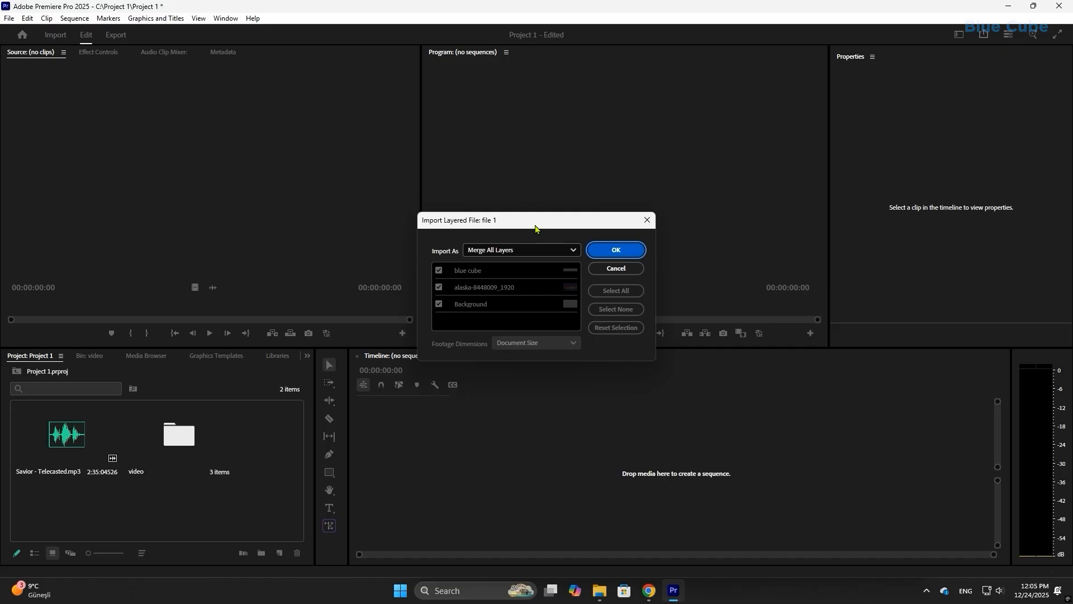
left_click(620, 251)
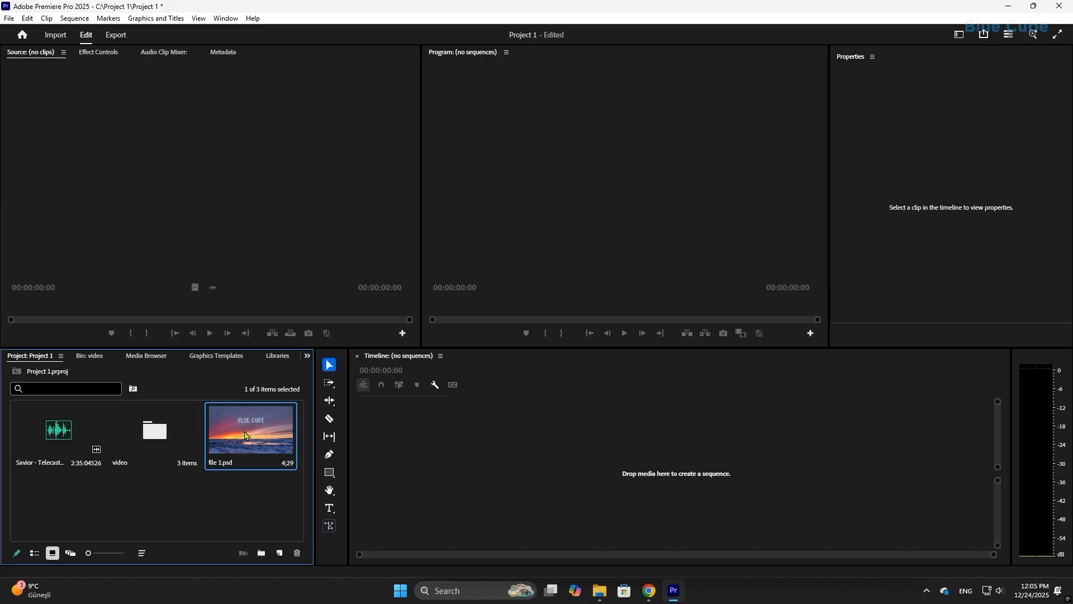
key("Delete")
Step: Start importing the PSD named file 1 again and set its layer import option to Merged Layers
double_click(272, 443)
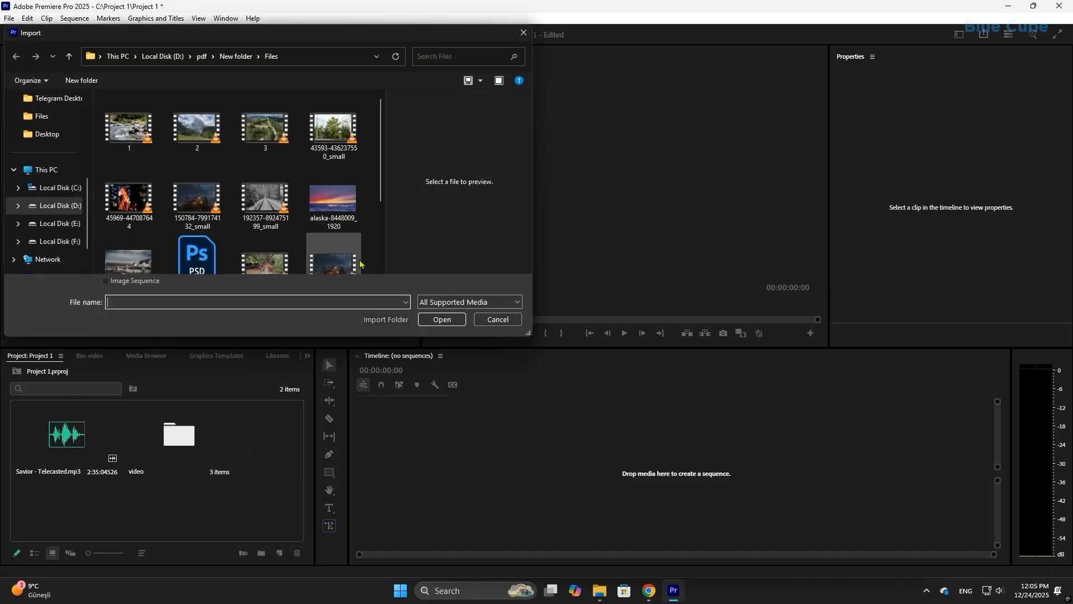
left_click(200, 253)
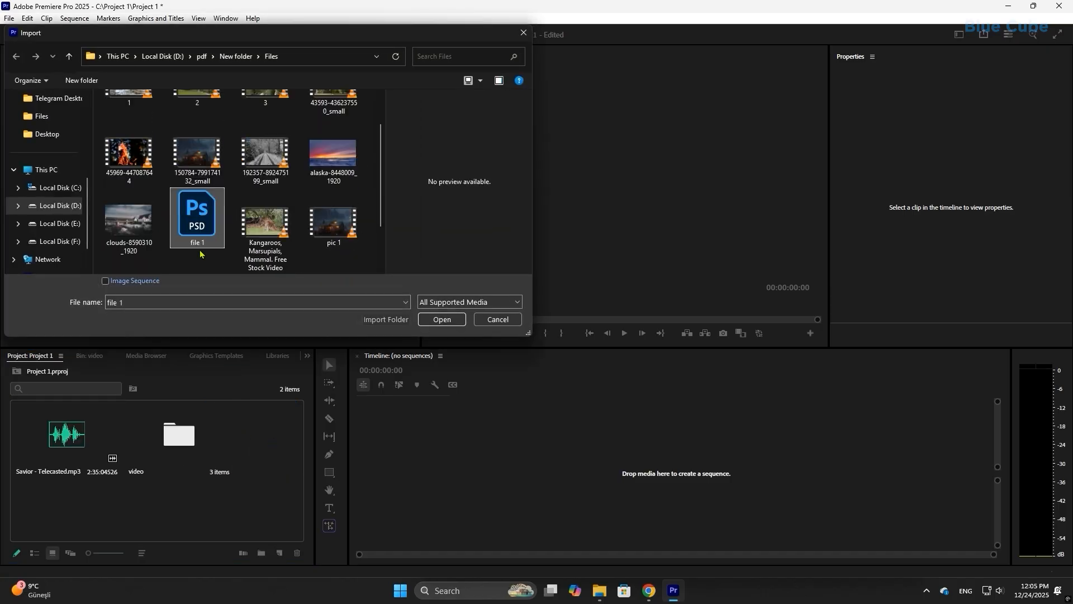
left_click(441, 320)
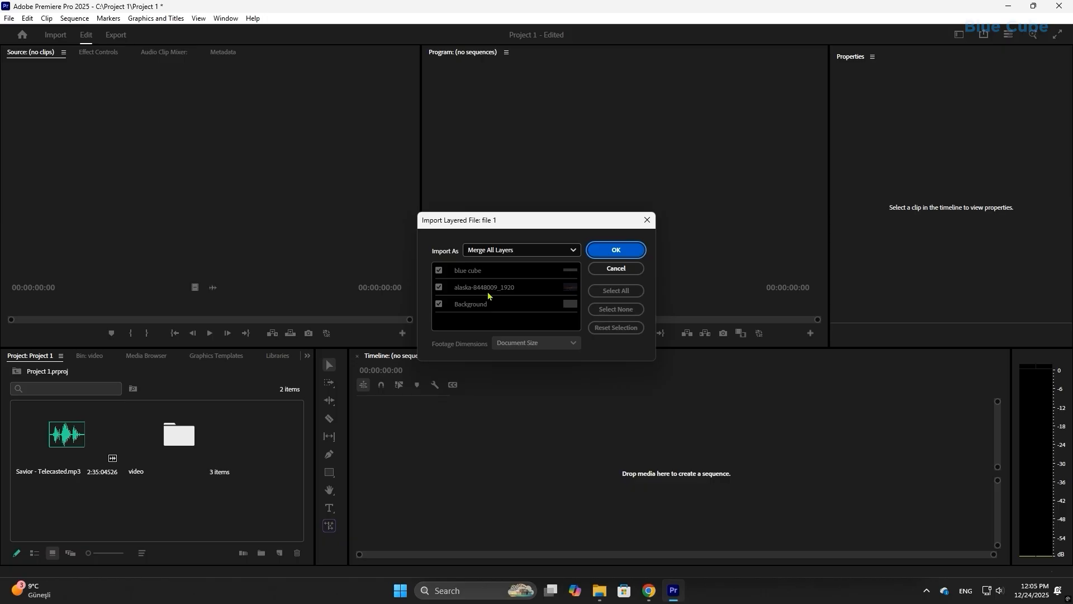
left_click(538, 253)
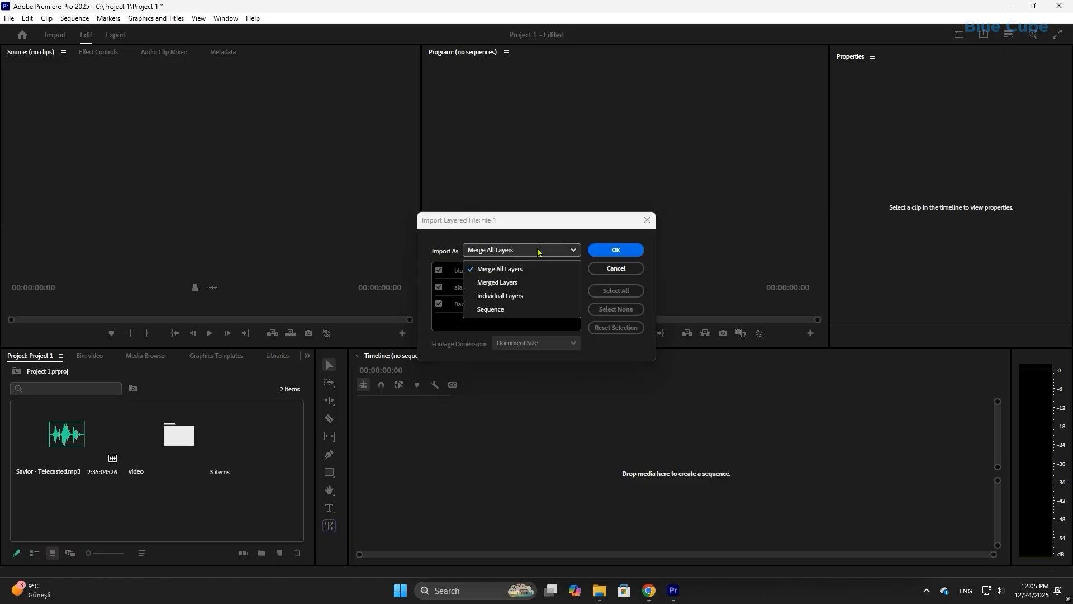
left_click(517, 283)
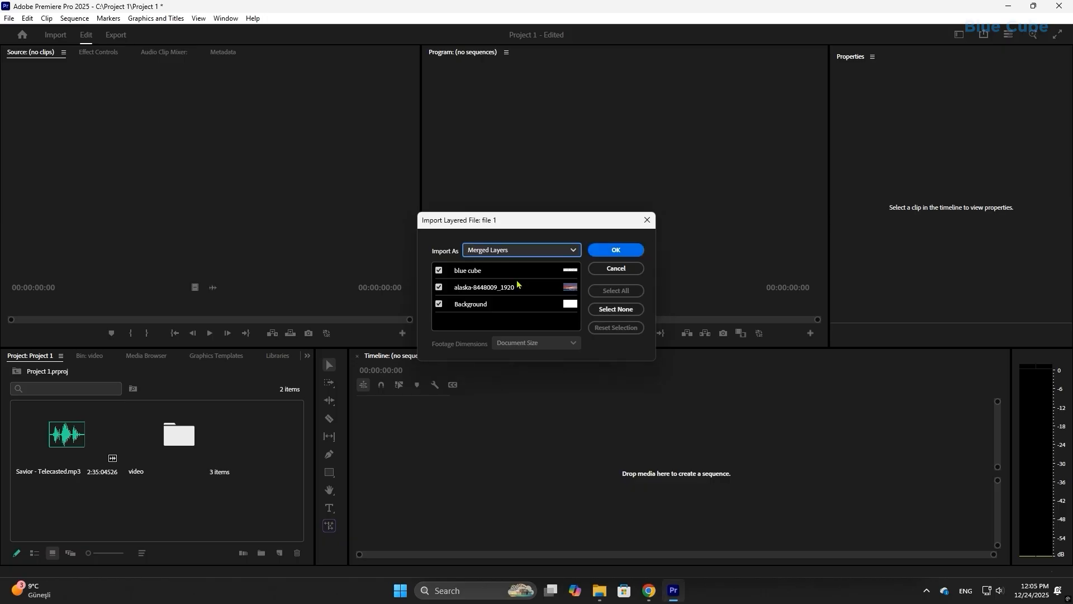
Step: Toggle the blue cube layer's inclusion in the merged-layers import of file 1, ending with it excluded
left_click(439, 270)
left_click(439, 271)
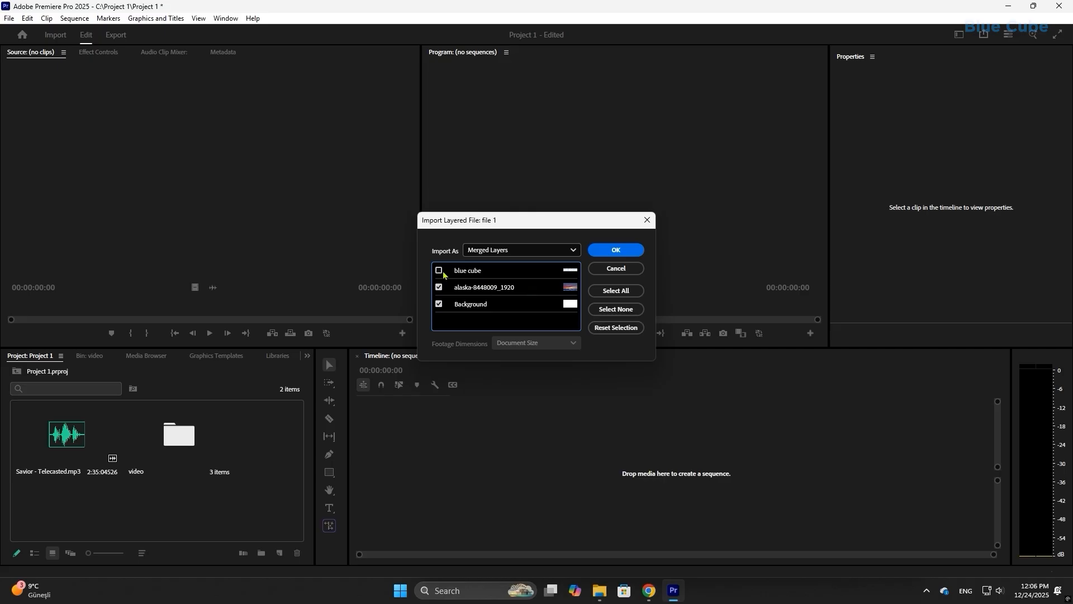
left_click(440, 270)
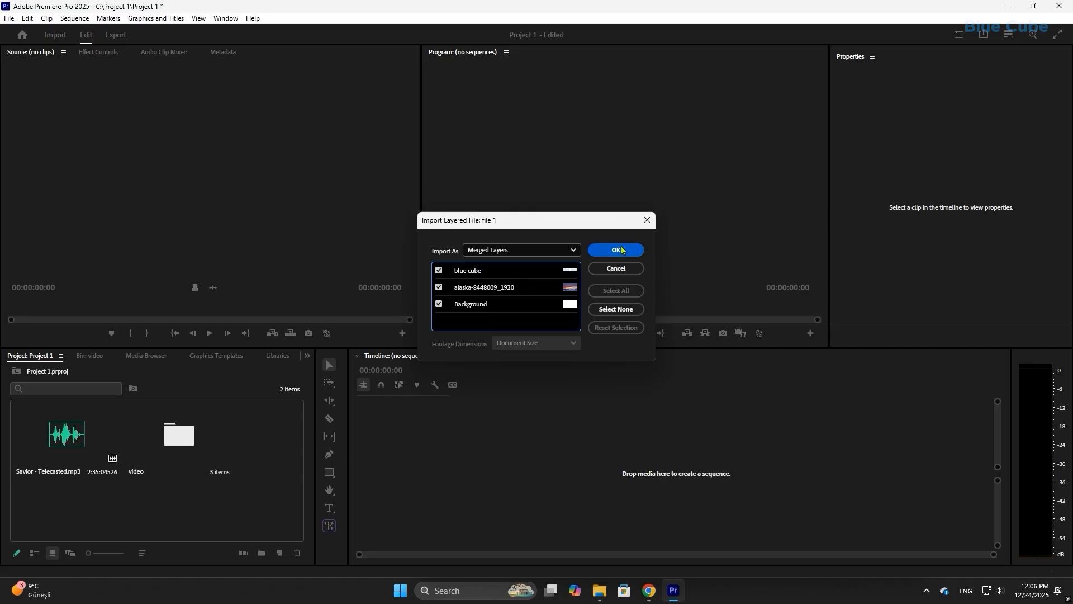
left_click(439, 270)
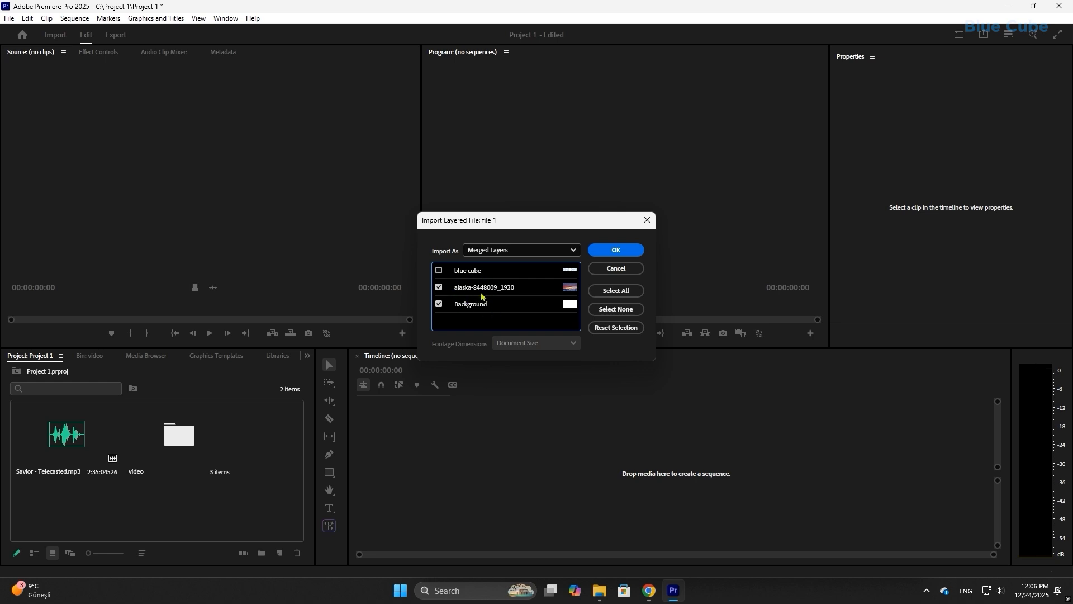
Step: Import file 1 as Individual Layers with the blue cube, alaska-8448009_1920 and Background layers all included
left_click(525, 249)
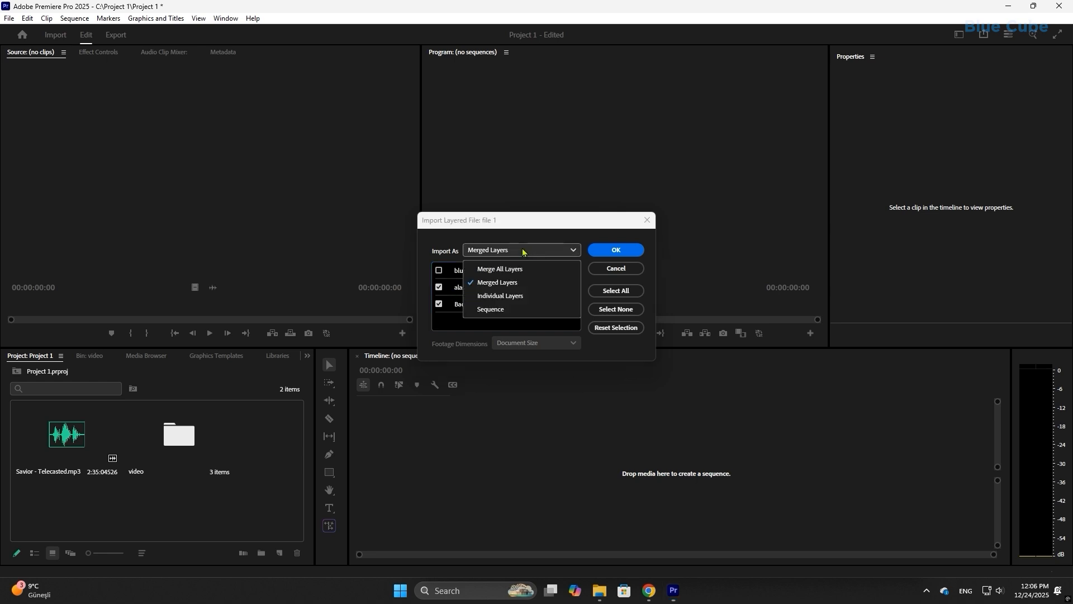
left_click(521, 297)
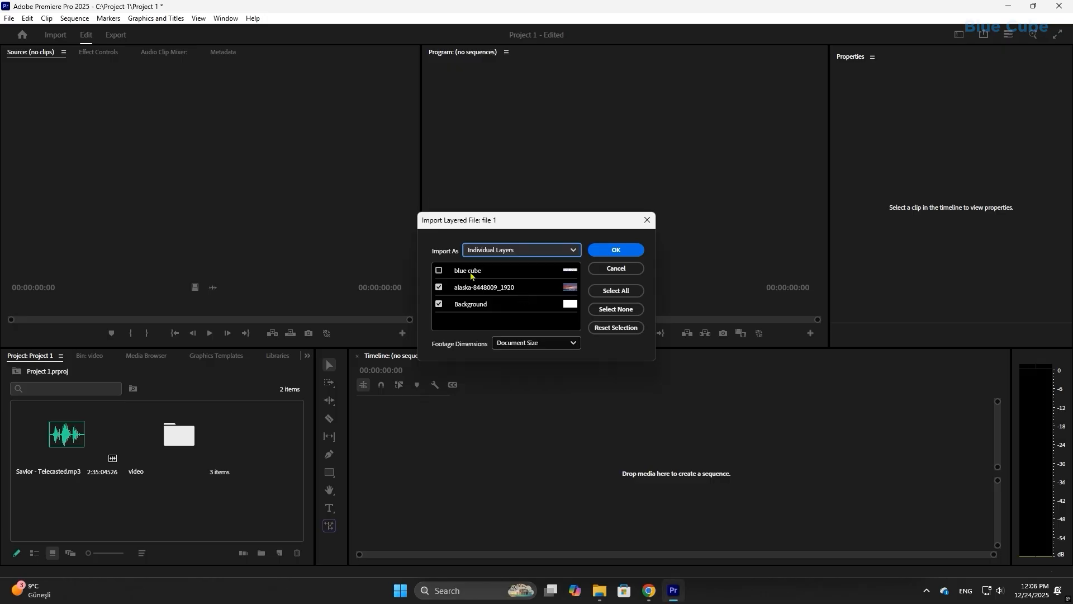
left_click(437, 272)
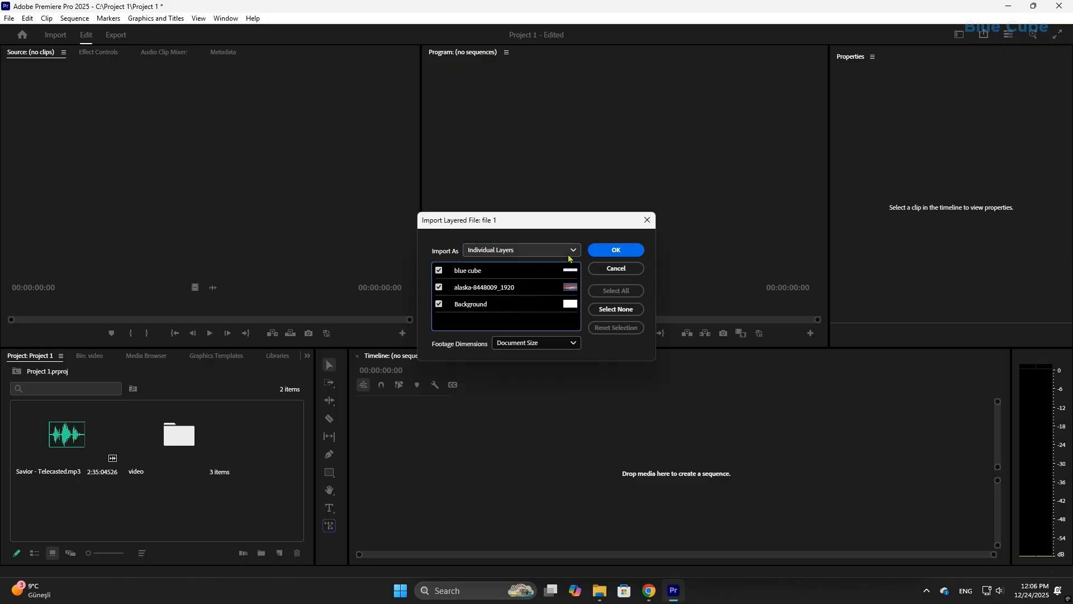
left_click(616, 249)
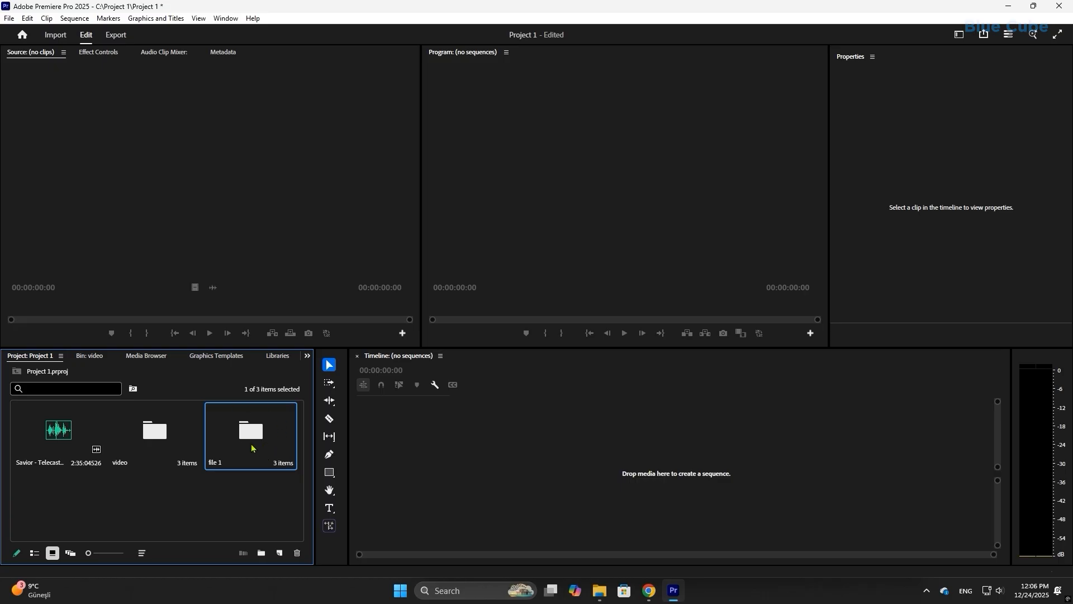
Step: Open the file 1 bin to view its layers, and delete the bin from the project's main items
double_click(253, 428)
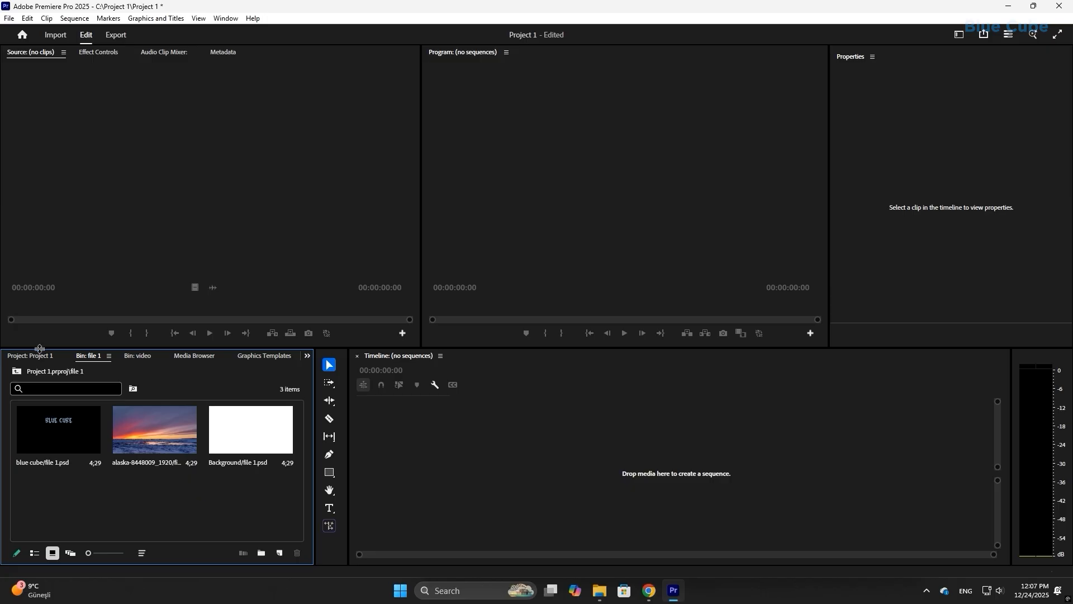
left_click(36, 358)
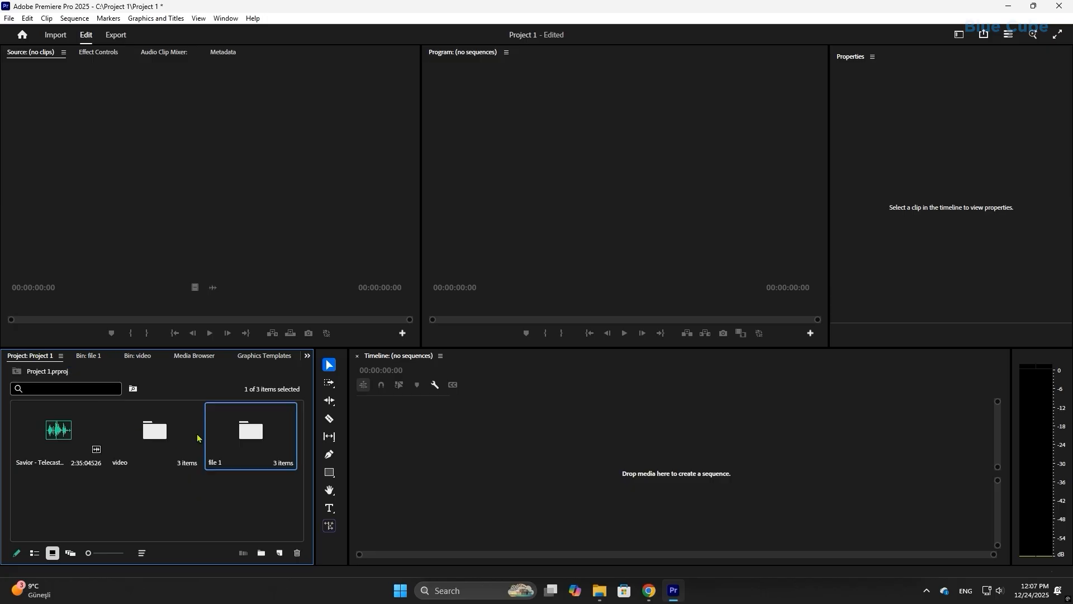
key("Delete")
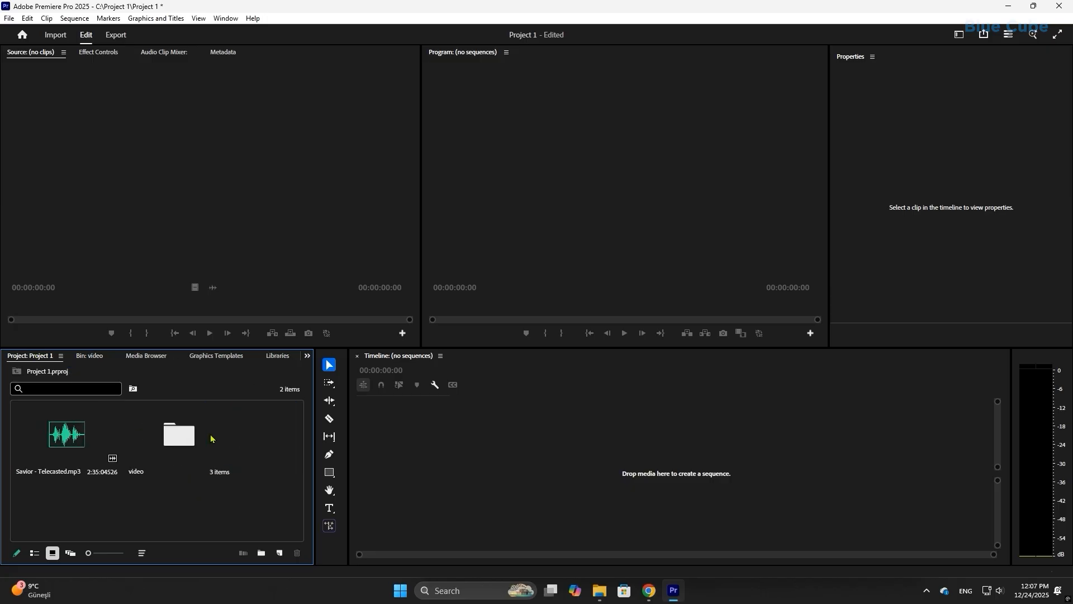
Step: Import the PSD named file 1 as a Sequence, excluding the blue cube layer
double_click(270, 447)
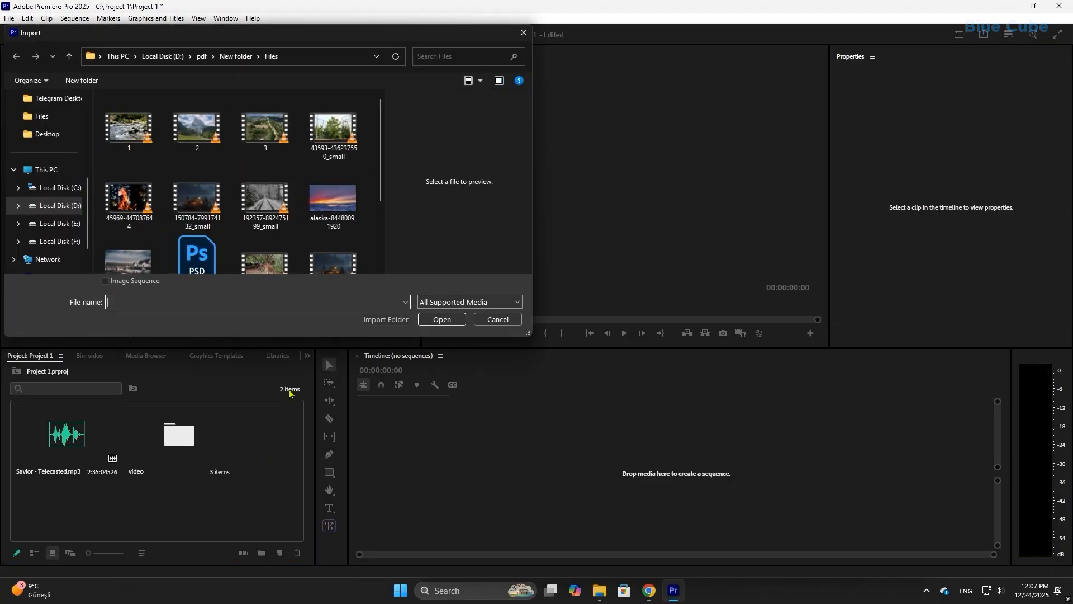
left_click(197, 254)
left_click(441, 319)
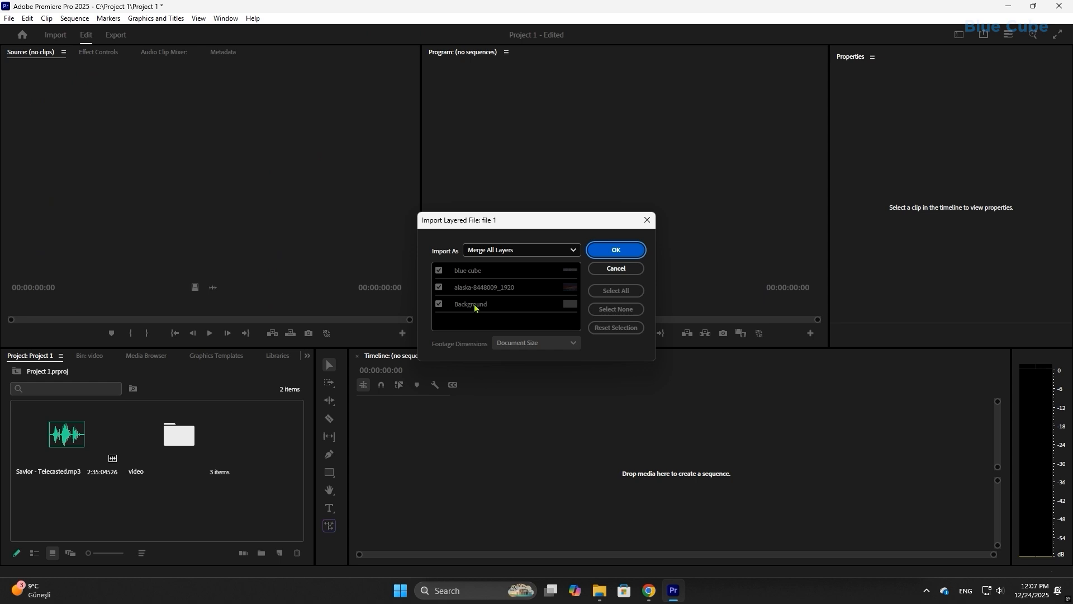
left_click(553, 250)
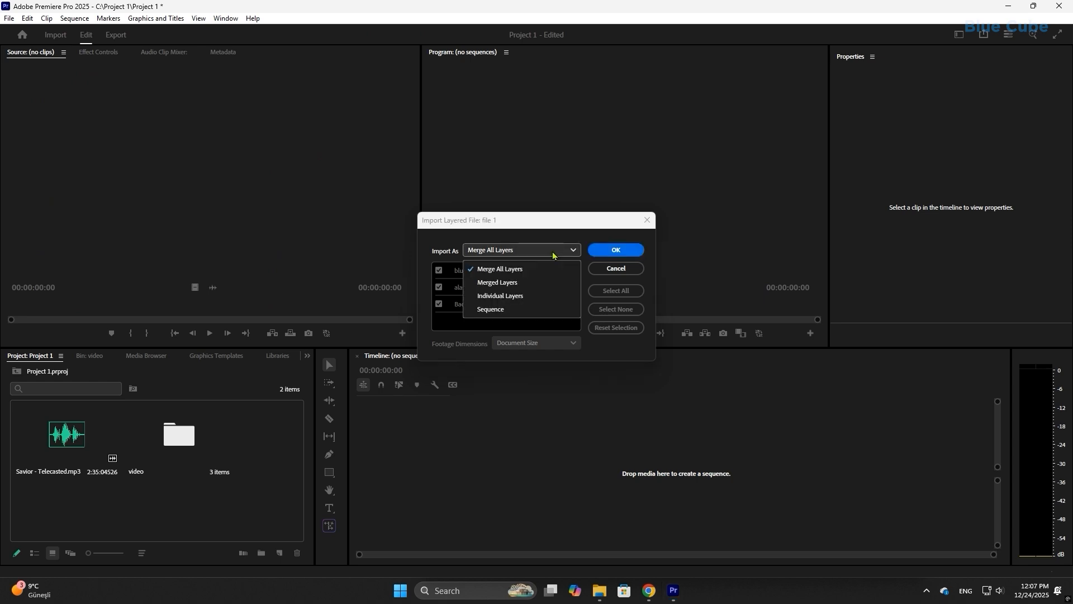
left_click(509, 311)
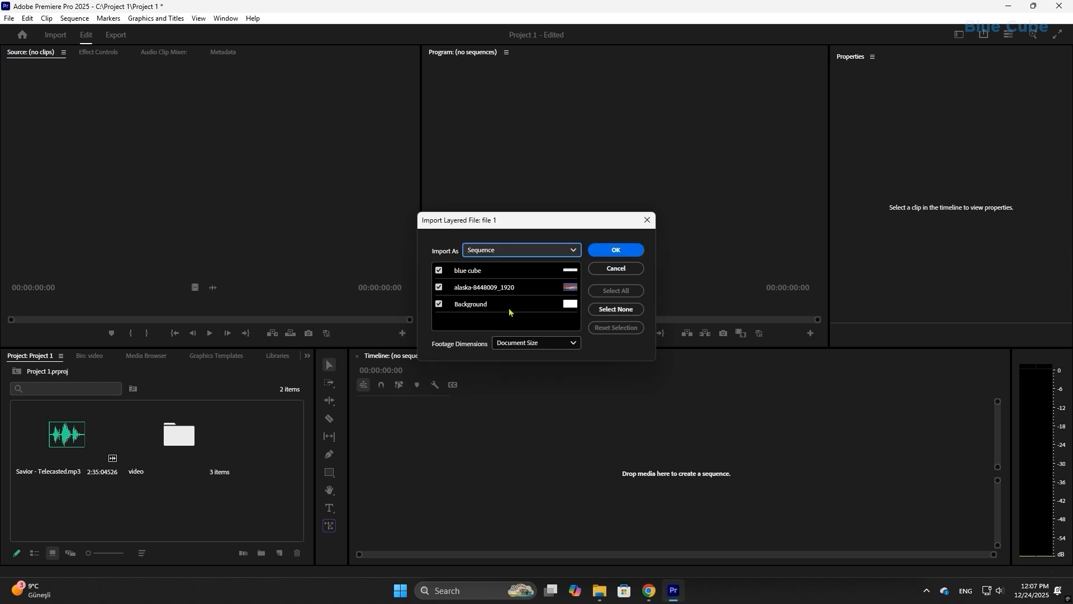
left_click(439, 271)
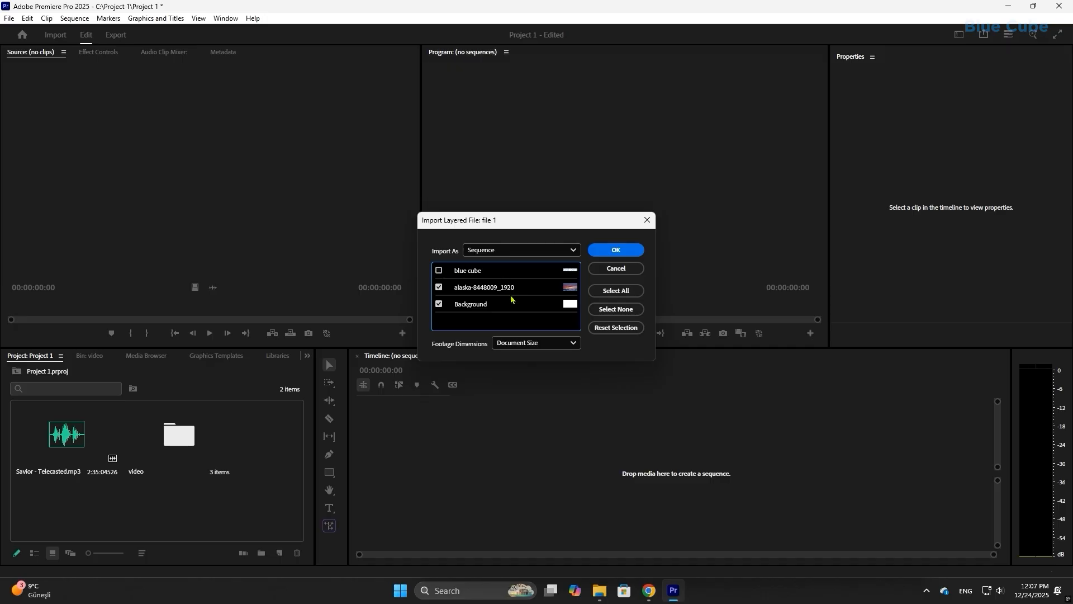
left_click(604, 250)
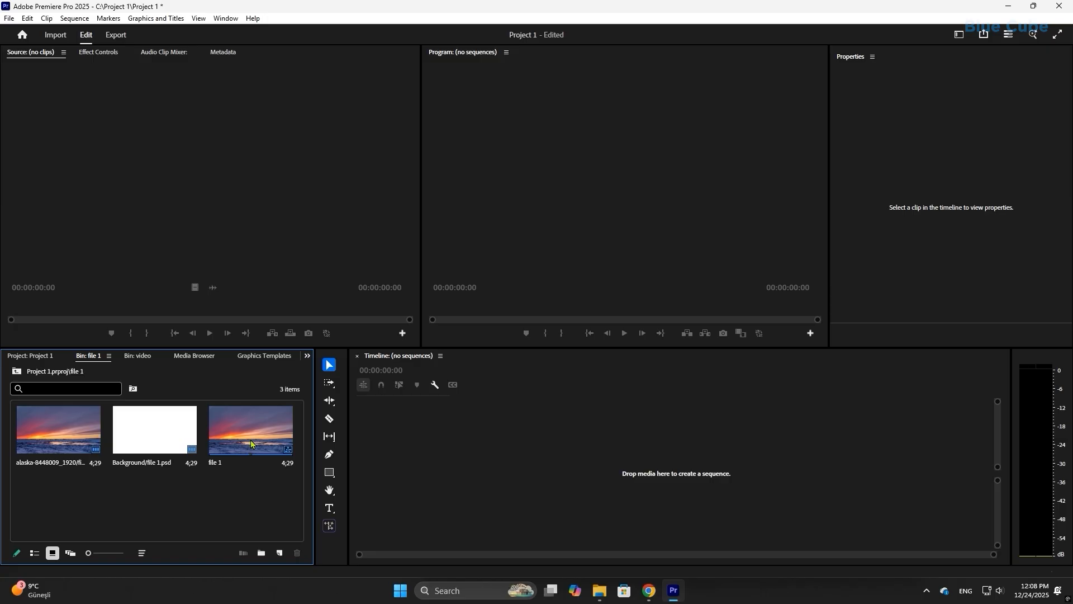
Step: Close the file 1 and video bin panels and delete the file 1 bin from the project
left_click(108, 356)
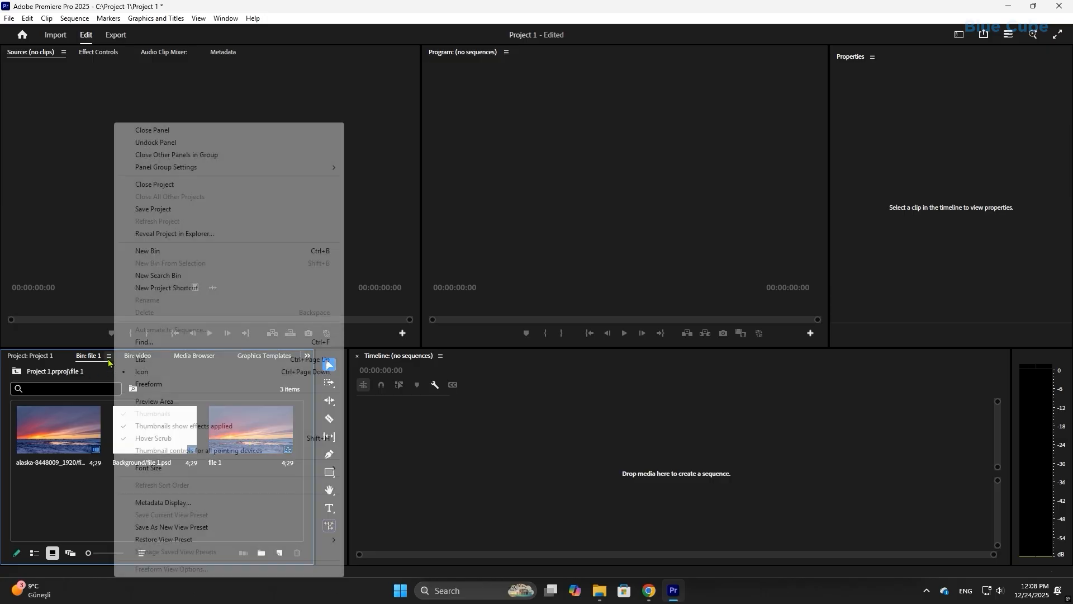
left_click(163, 130)
left_click(111, 357)
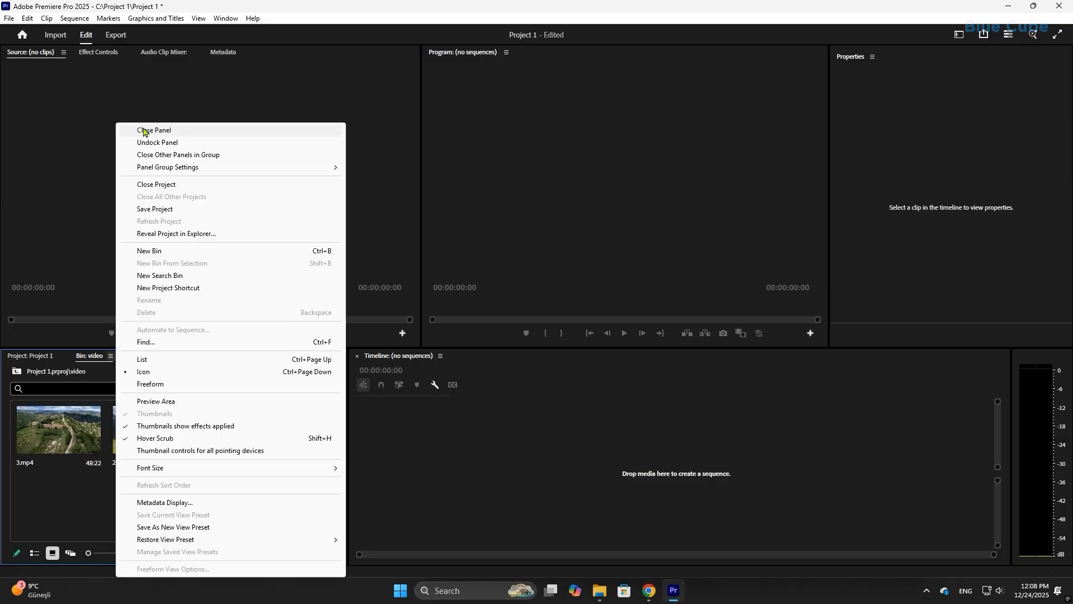
left_click(147, 130)
left_click(244, 436)
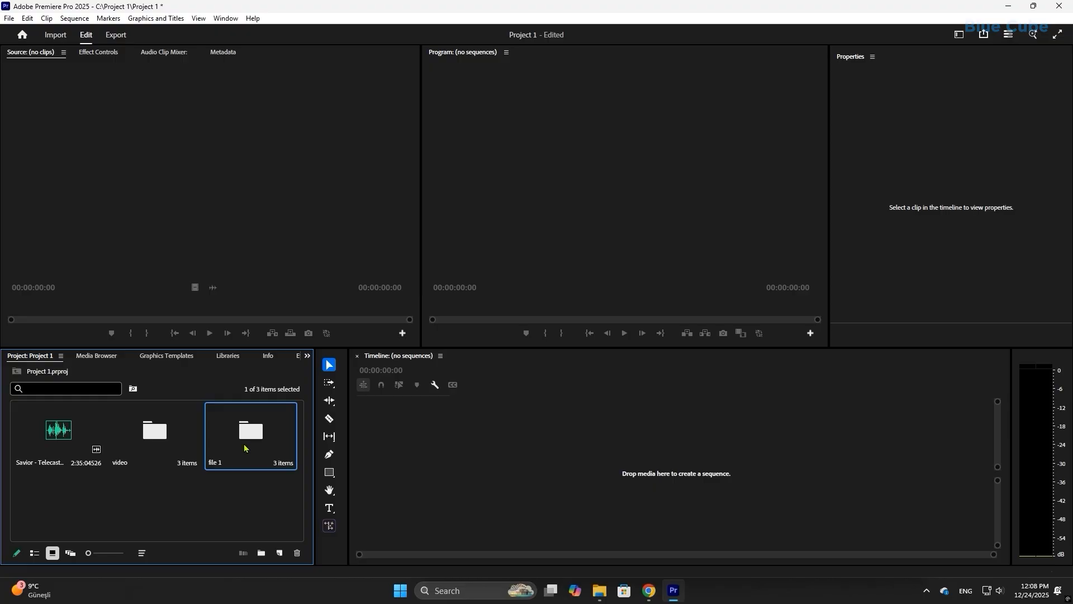
key("Delete")
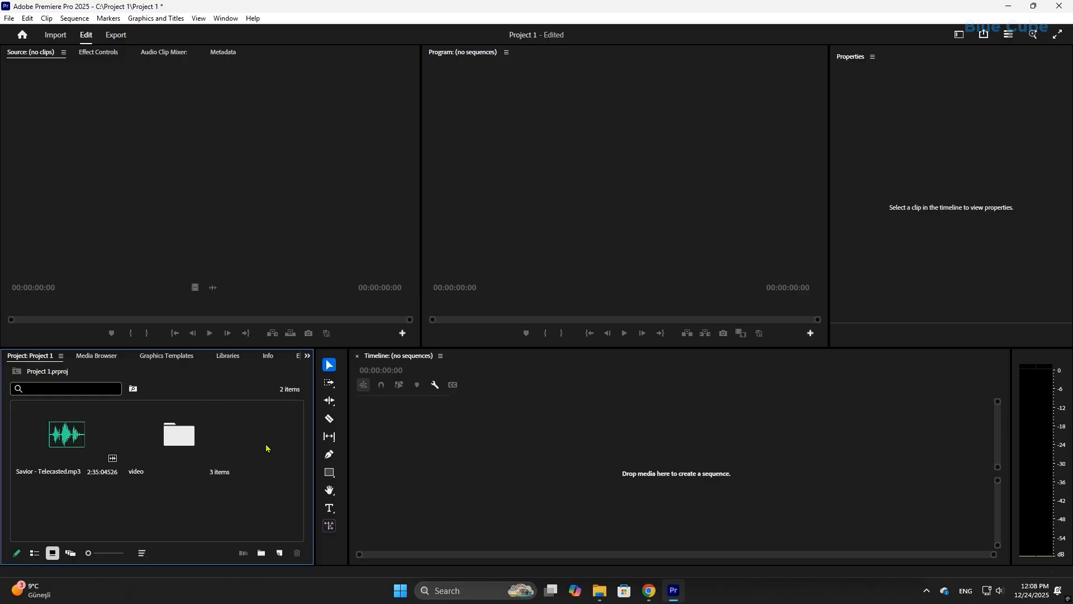
Step: Start importing file 1 as a Sequence, try Layer Size and Document Size for the footage dimensions, and cancel the import
double_click(266, 447)
left_click(197, 255)
left_click(442, 319)
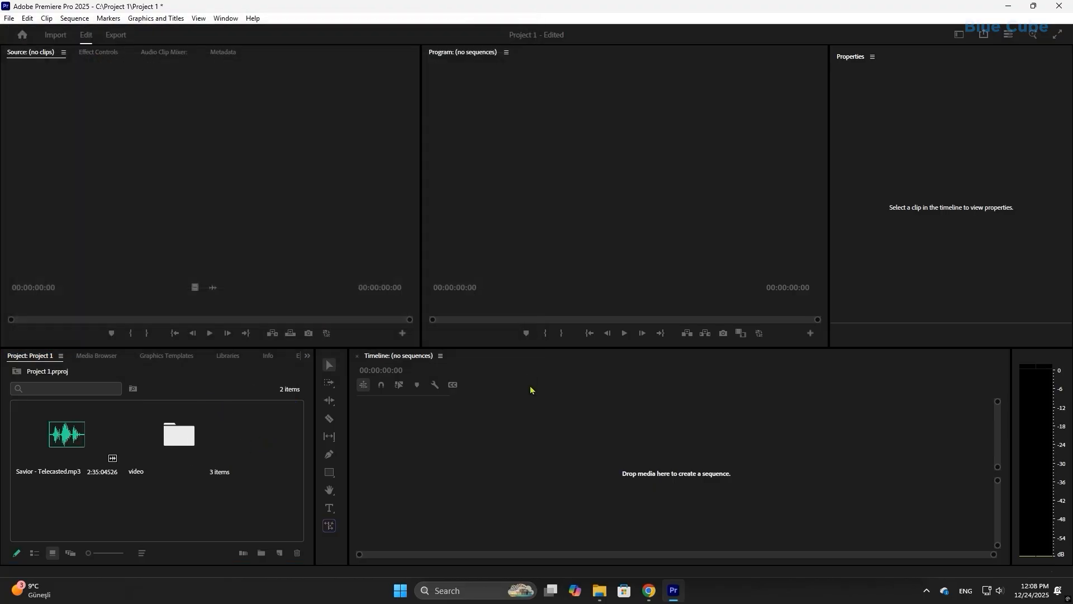
left_click(519, 250)
left_click(486, 311)
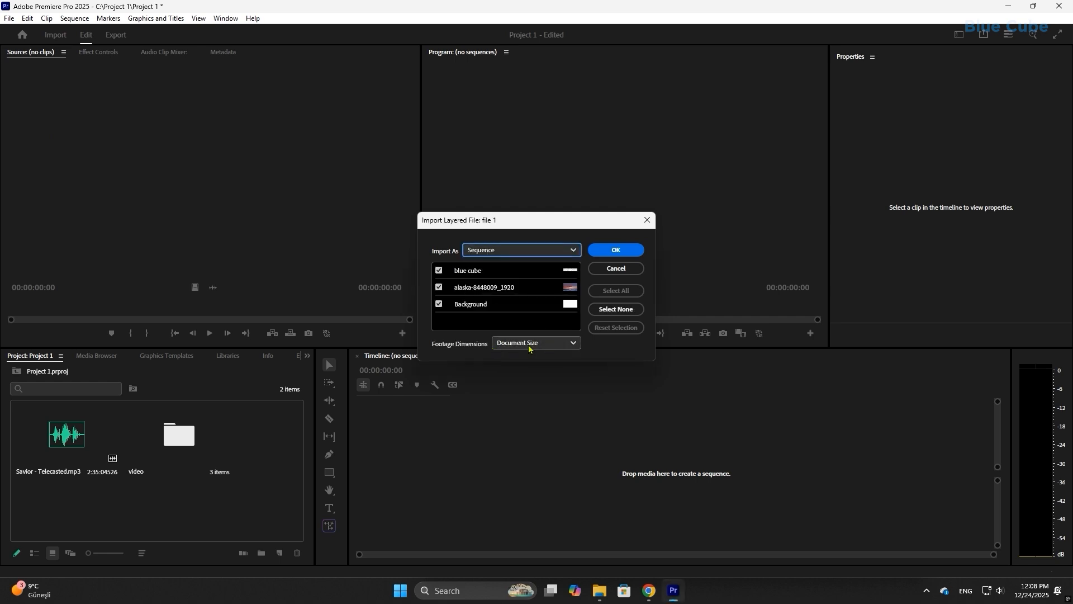
left_click(541, 349)
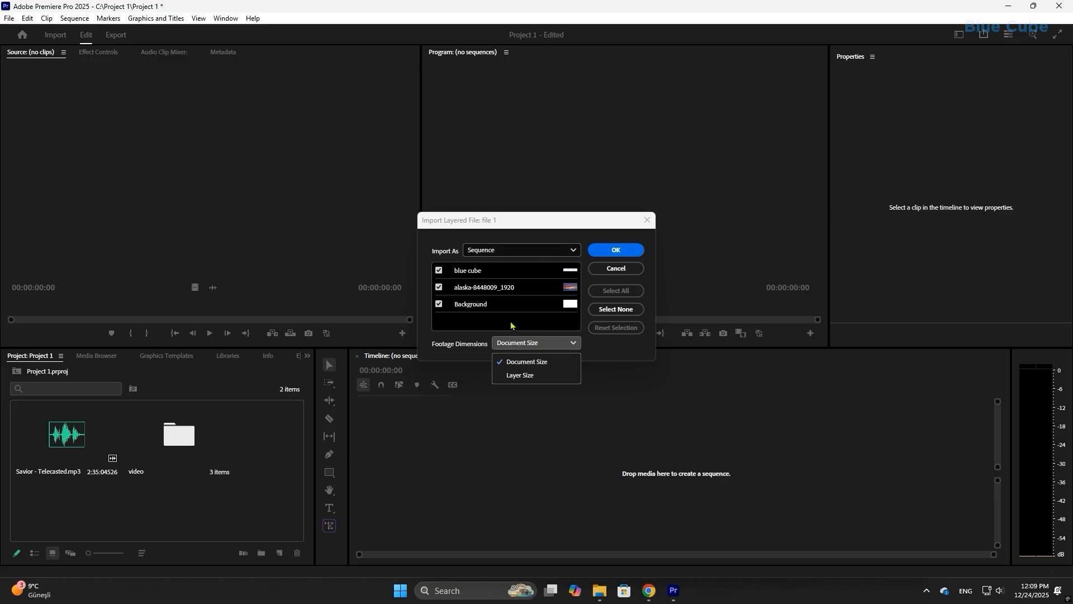
left_click(540, 379)
left_click(541, 343)
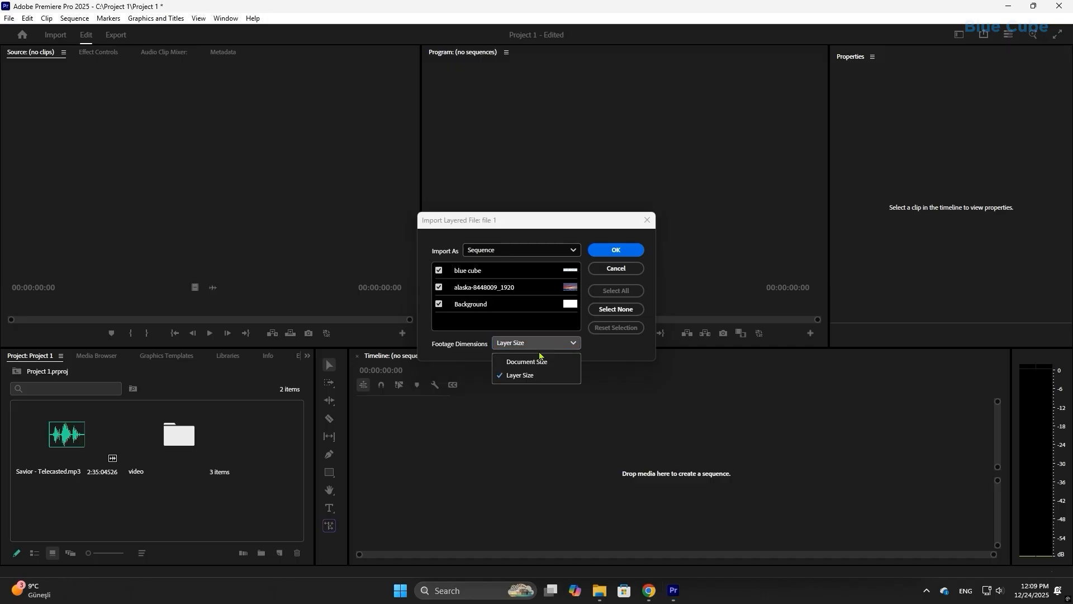
left_click(537, 360)
left_click(621, 268)
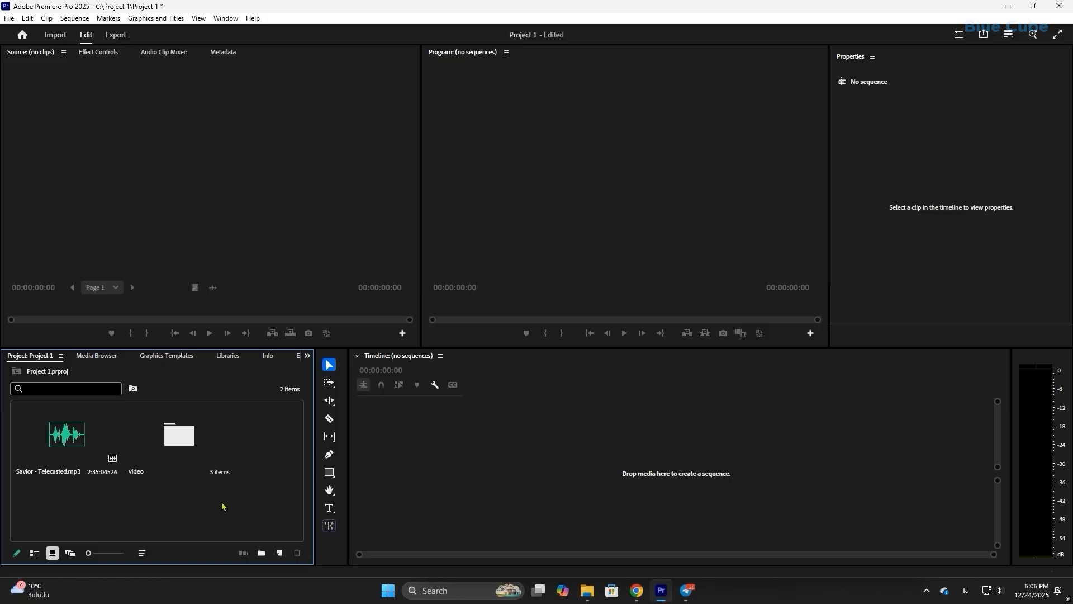
Step: Open the video bin and create a sequence by placing 2.mp4 in the empty timeline
double_click(180, 436)
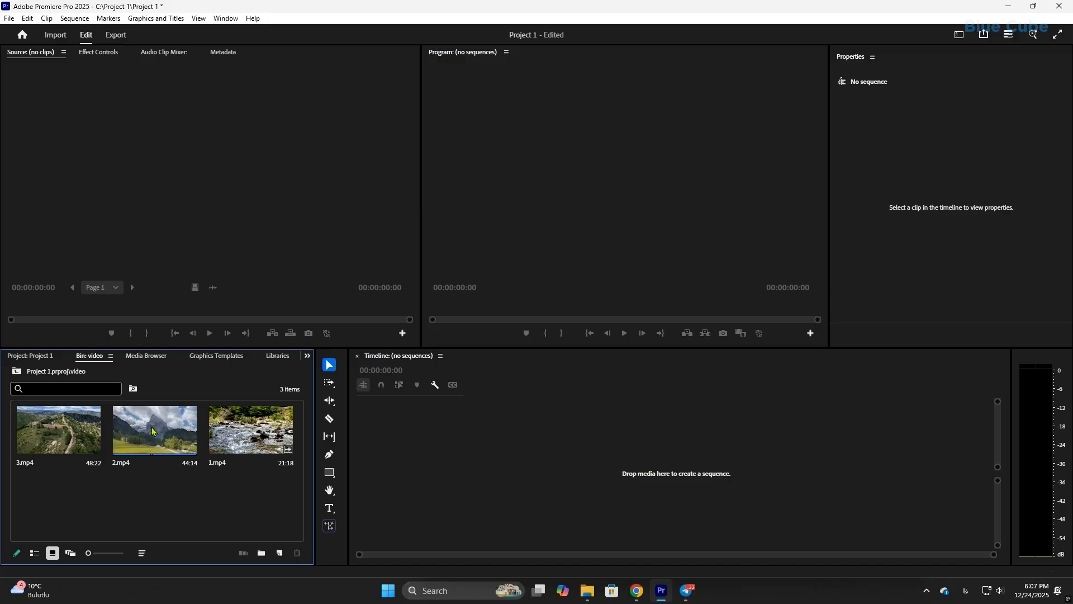
left_click(192, 433)
left_click_drag(192, 434, 582, 438)
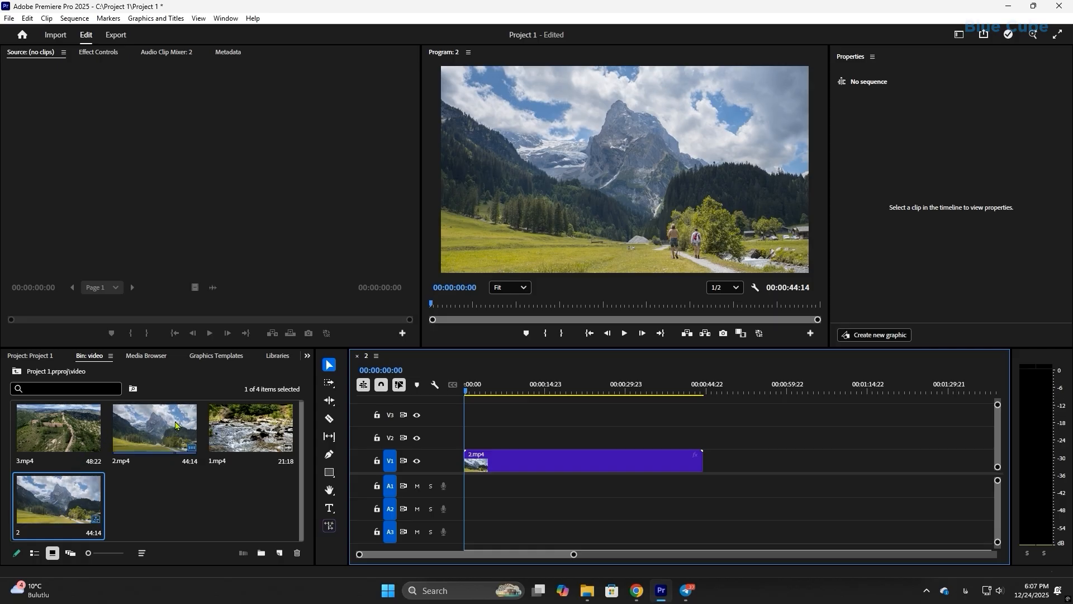
Step: Show the video bin's contents as a list and enlarge the item icons
left_click(35, 553)
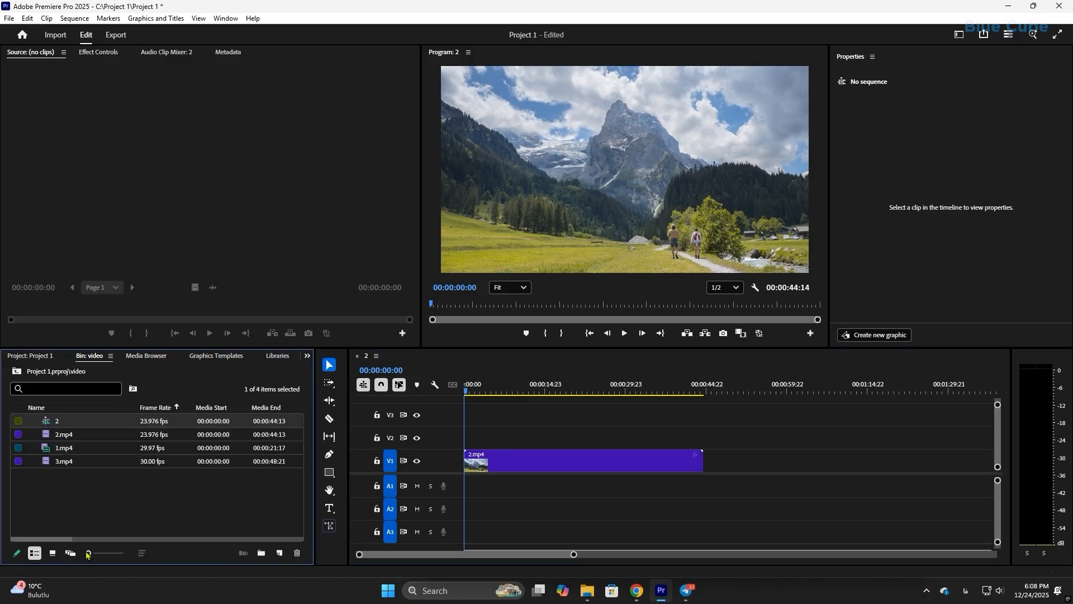
left_click_drag(88, 552, 113, 553)
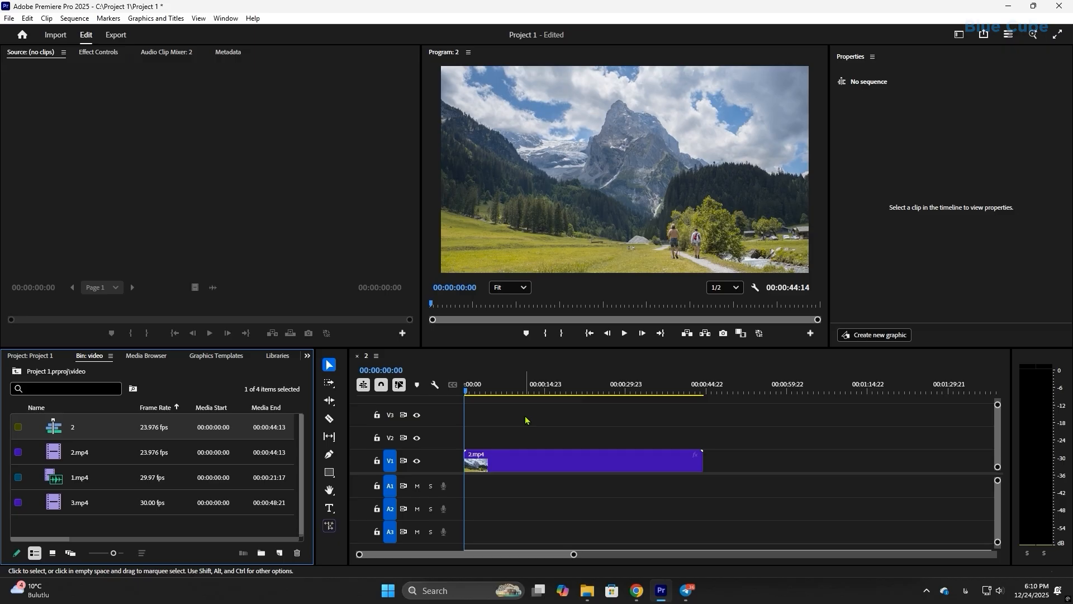
Step: Close sequence 2 in the timeline and reopen it from the video bin
left_click(357, 357)
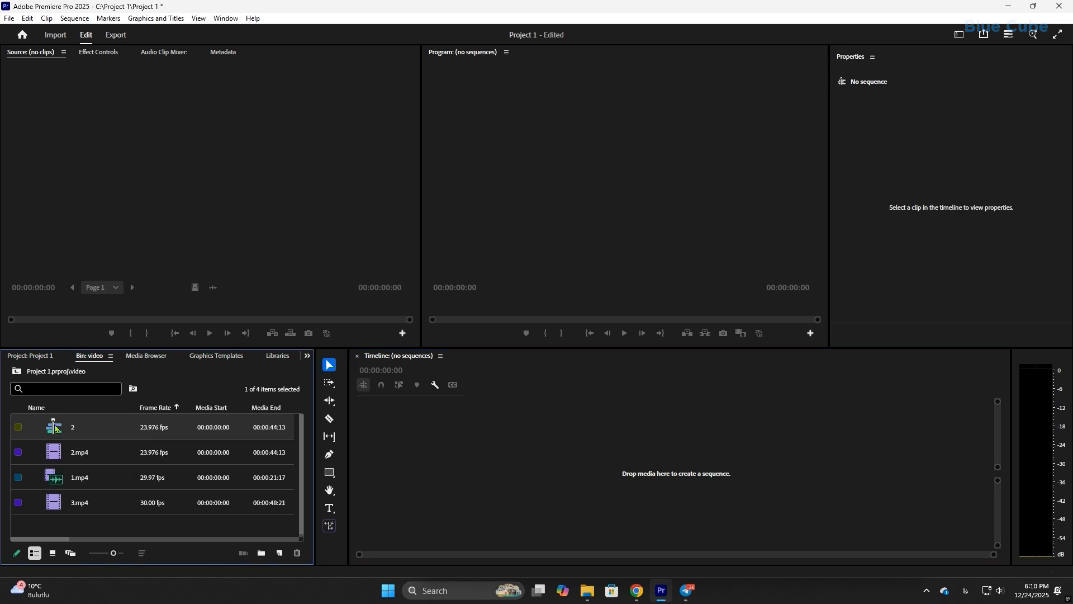
left_click_drag(60, 431, 462, 445)
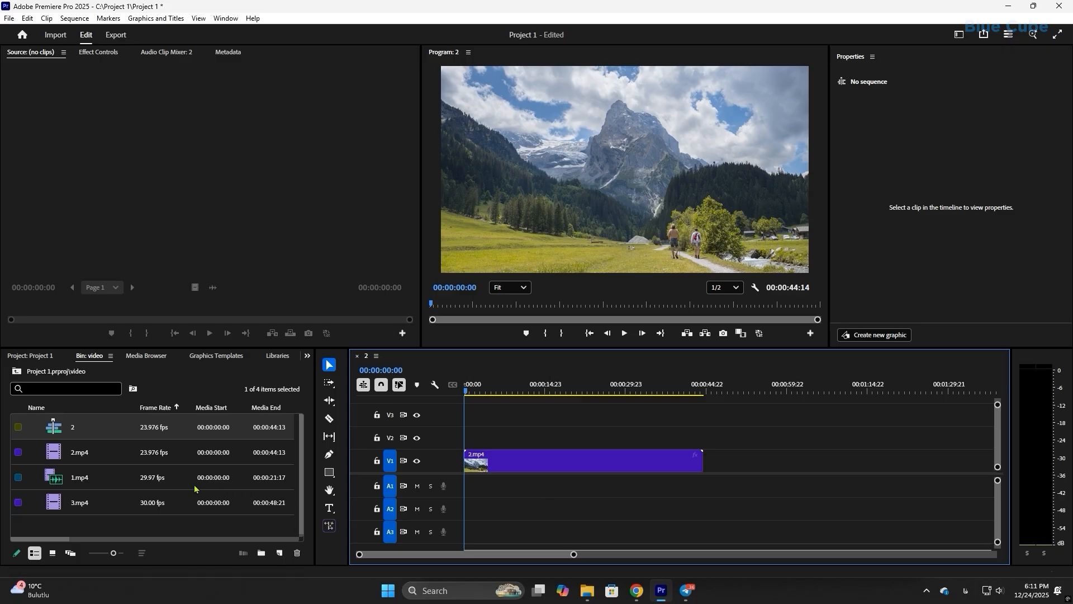
Step: Select 2.mp4, 1.mp4 and 3.mp4 one by one in the video bin, and select the 2.mp4 clip in the timeline
left_click(84, 455)
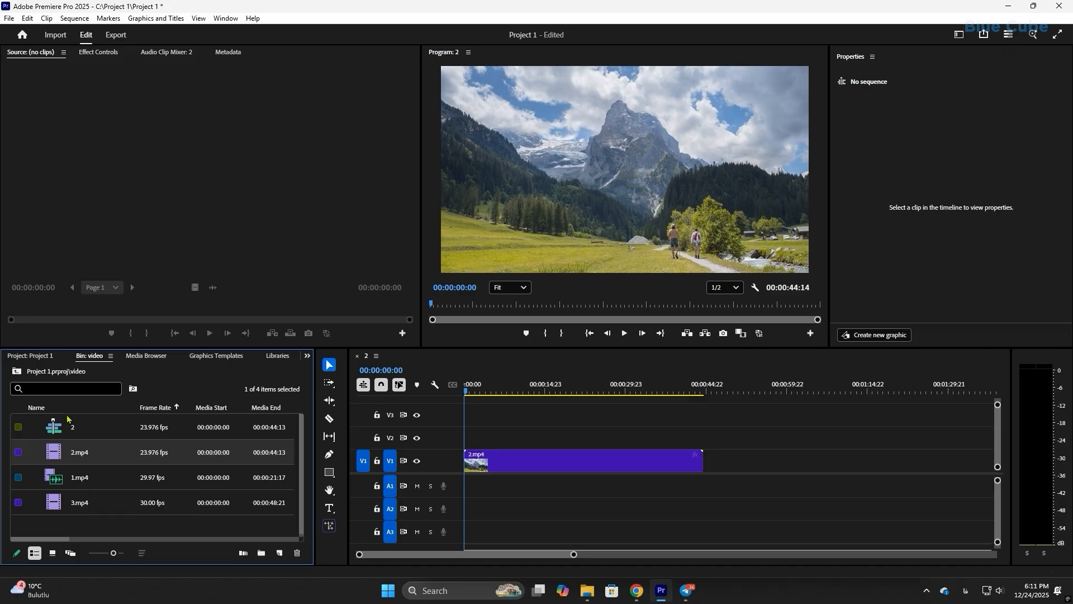
left_click(101, 484)
left_click(97, 506)
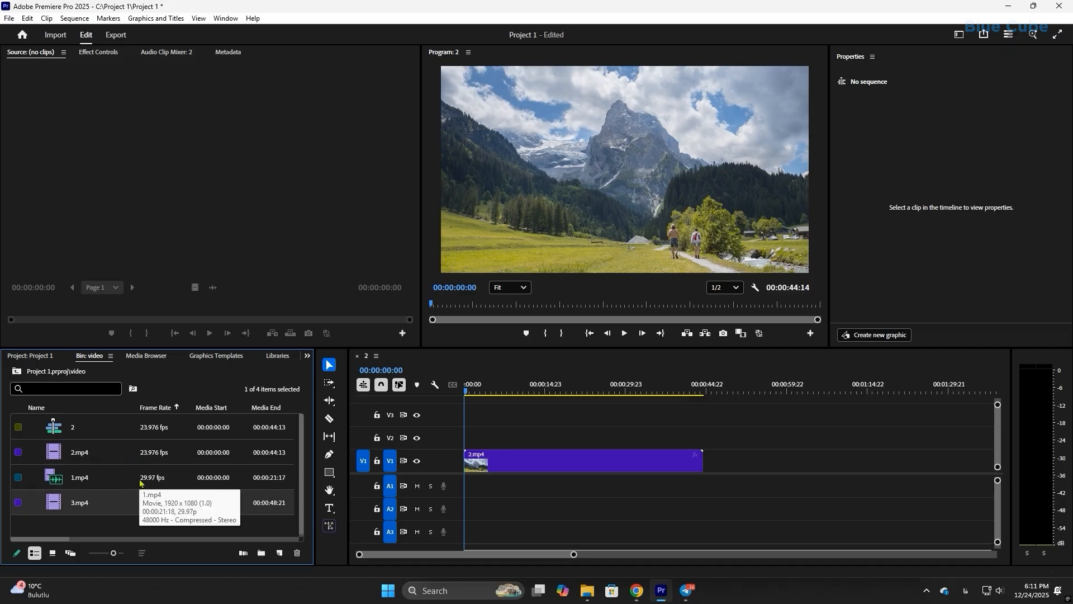
left_click(554, 463)
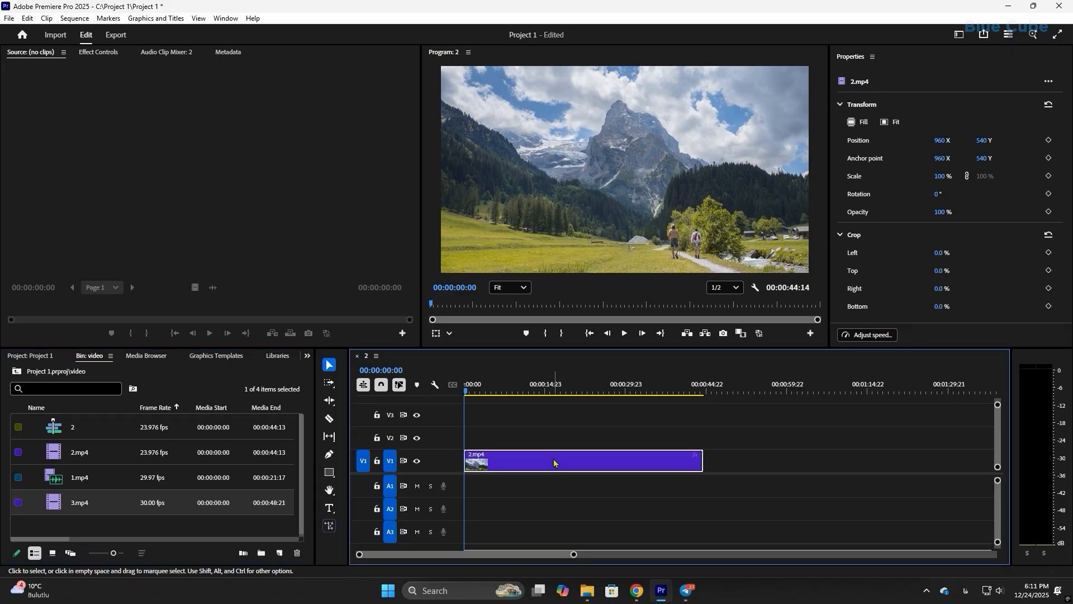
Step: Reveal the open sequence 2 in the project, and delete it from the video bin after closing it in the timeline
left_click(376, 356)
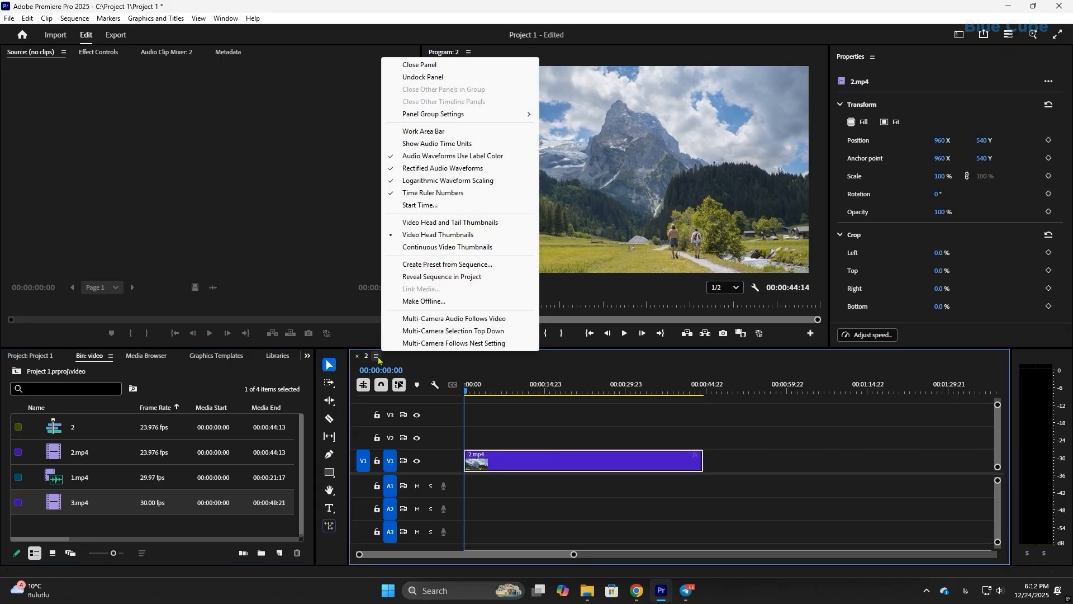
left_click(428, 279)
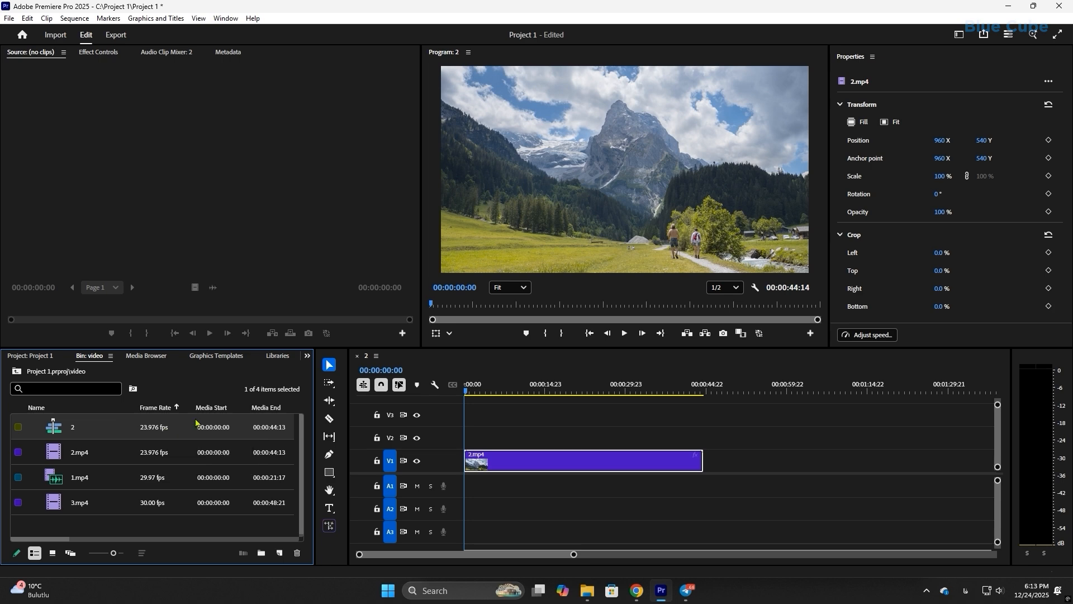
left_click(356, 357)
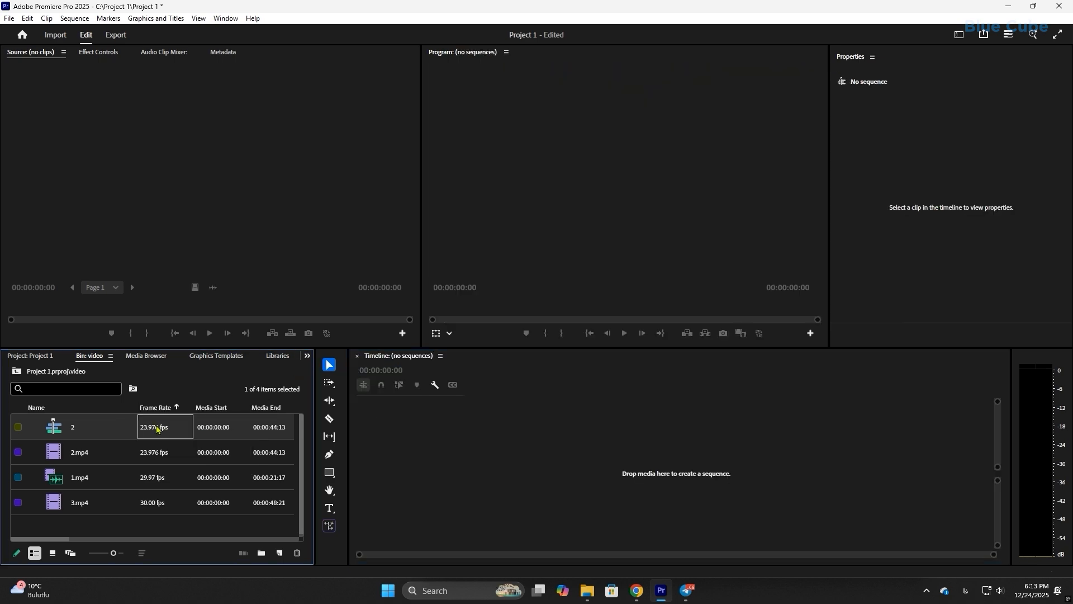
key("Delete")
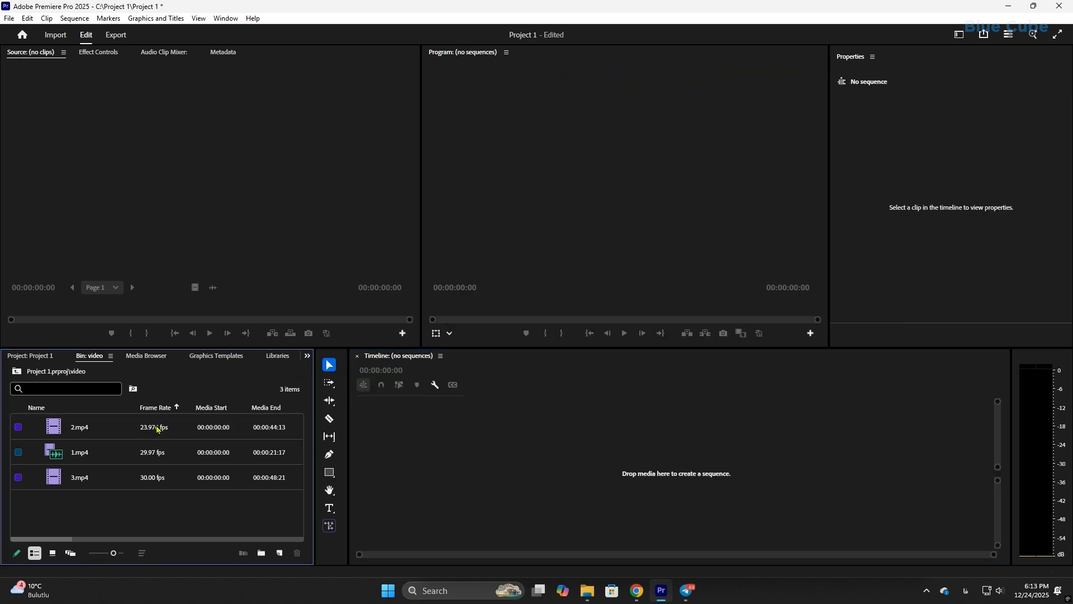
left_click(23, 357)
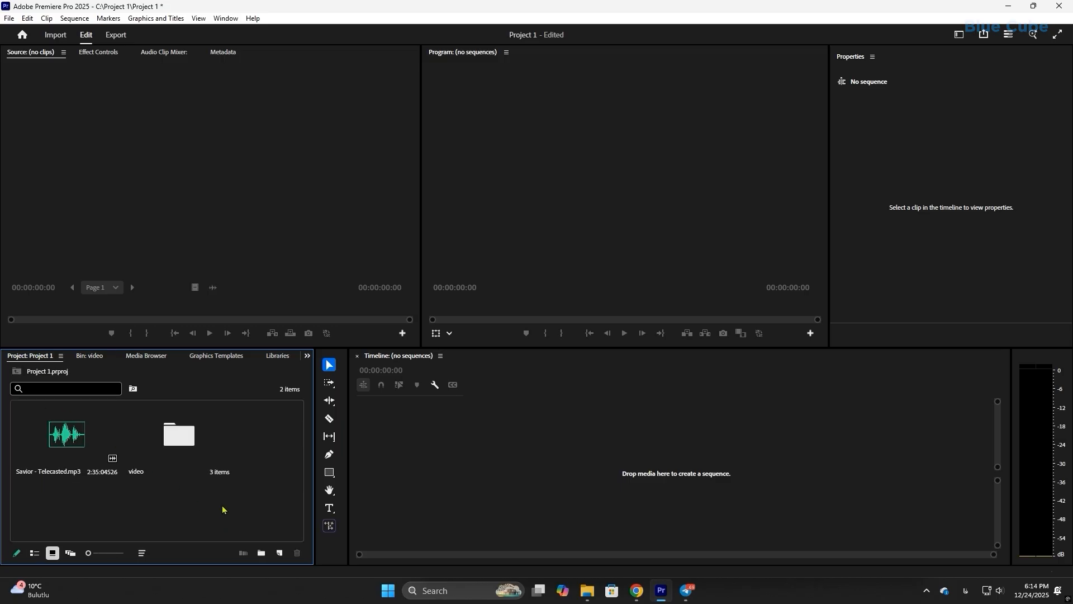
left_click(280, 554)
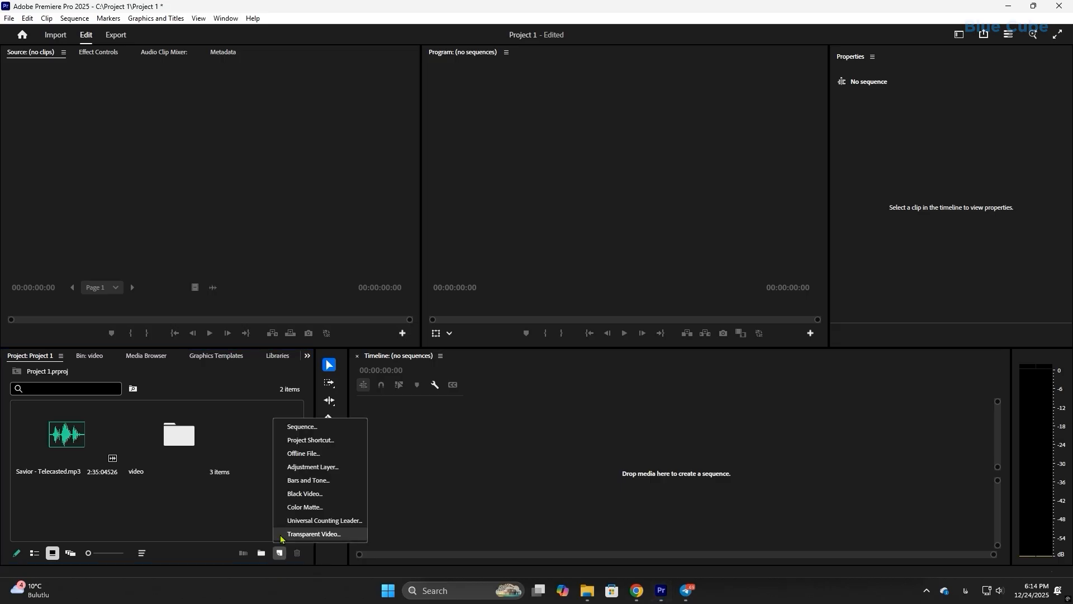
left_click(304, 427)
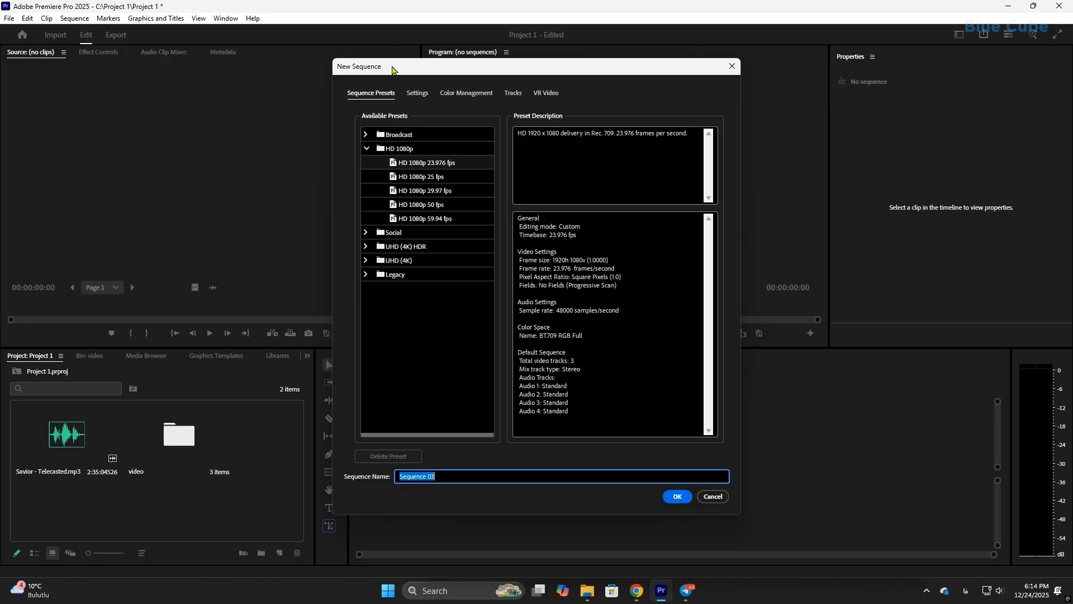
left_click(712, 497)
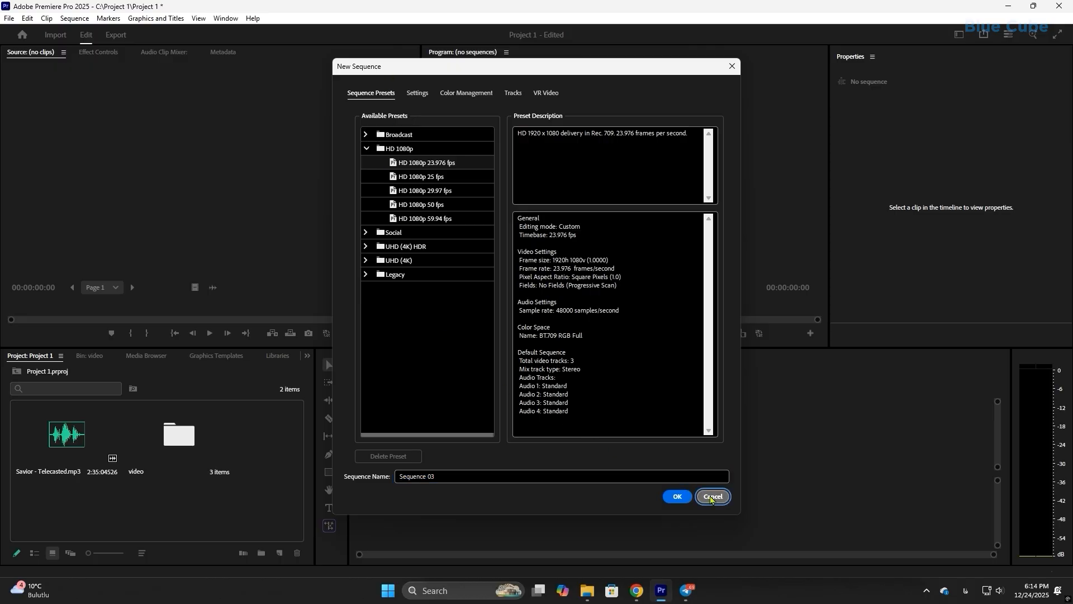
Step: Start a new sequence and examine the descriptions of the HD 1080p presets from 23.976 to 59.94 fps
left_click(8, 19)
mouse_move(33, 34)
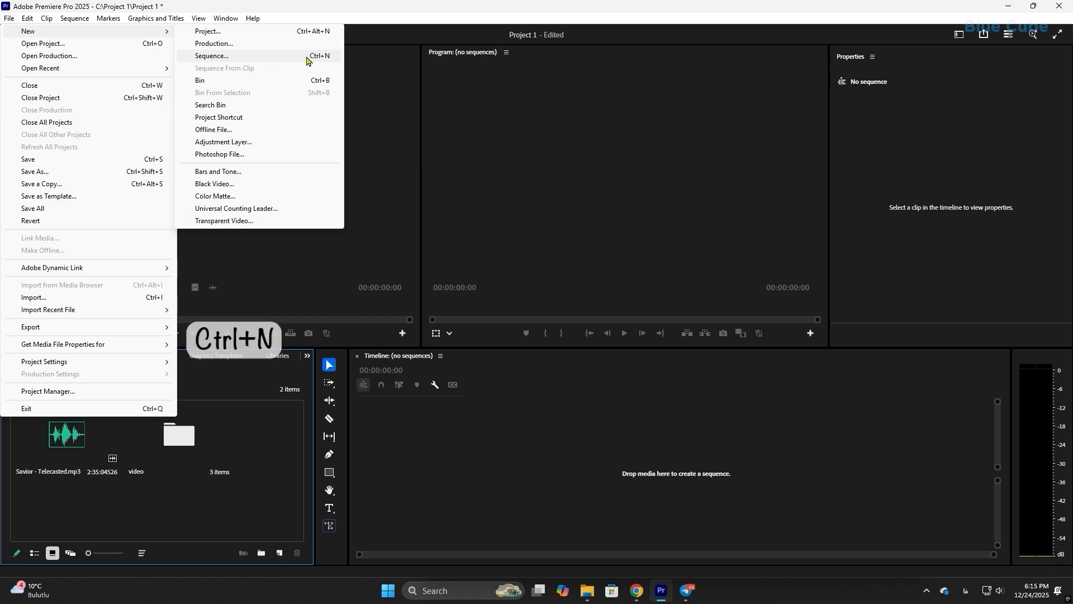
left_click(232, 58)
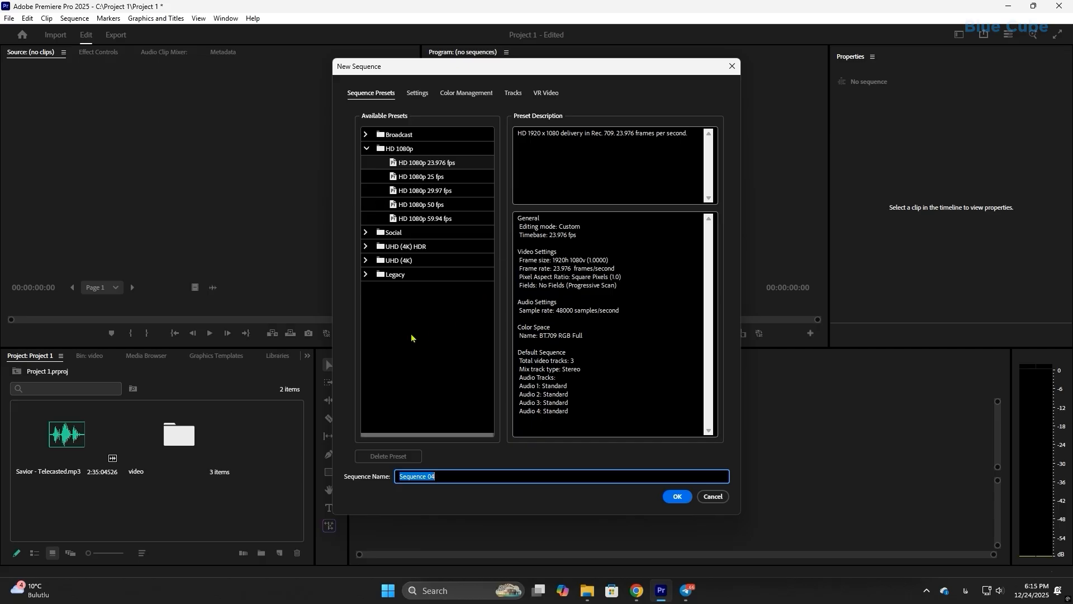
left_click(416, 178)
left_click(414, 192)
left_click(419, 205)
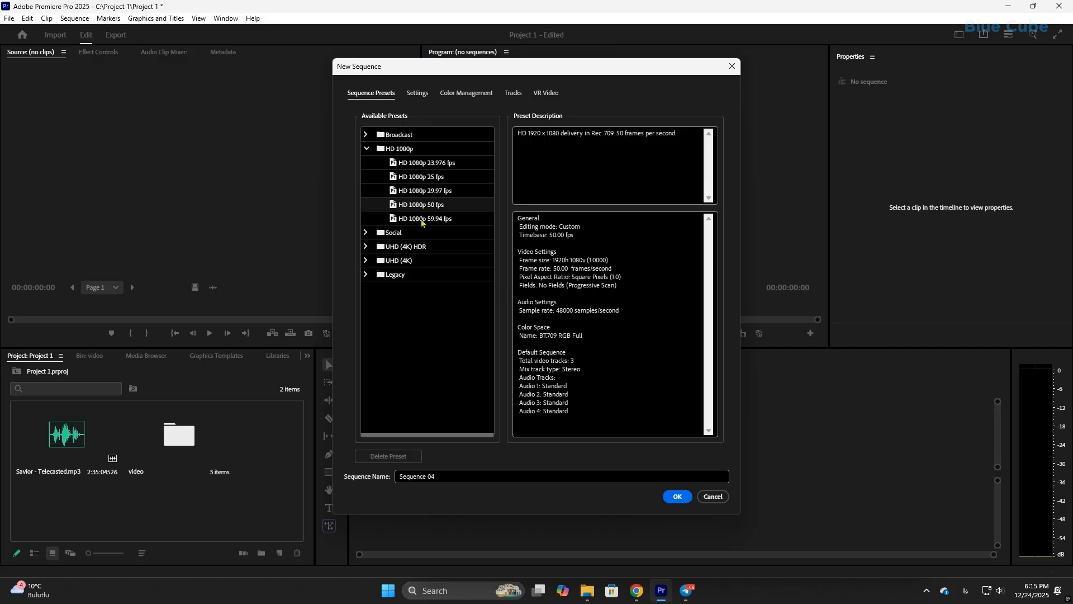
left_click(419, 218)
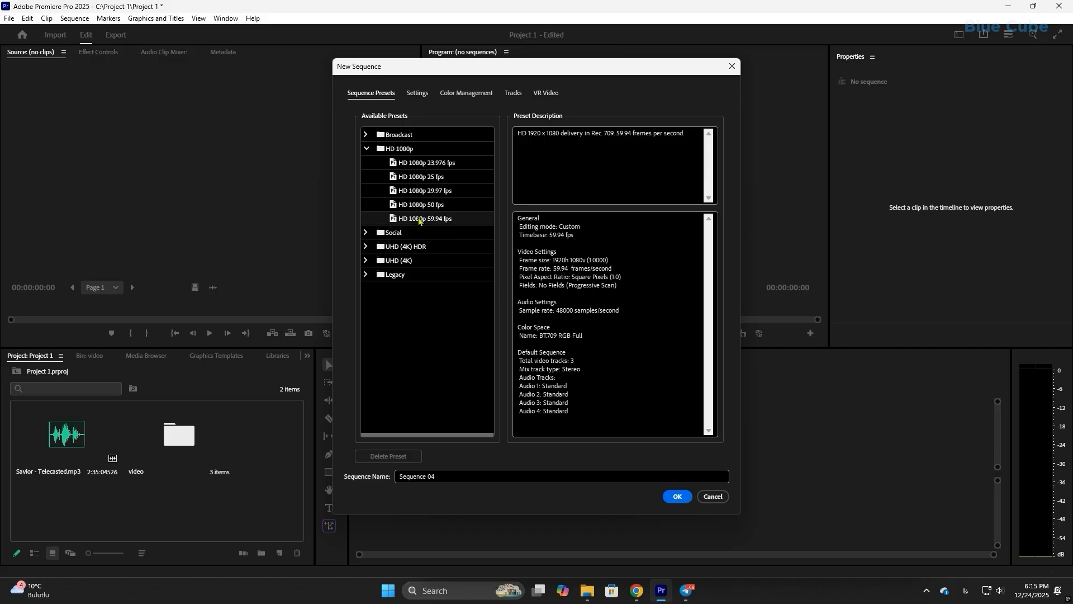
left_click(416, 206)
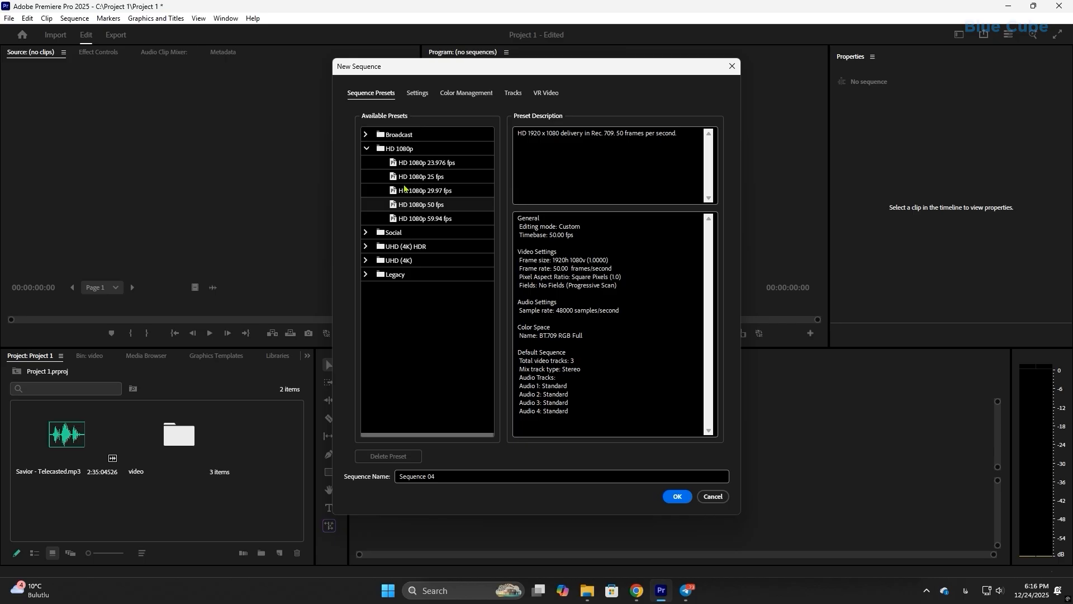
left_click(416, 162)
left_click(414, 176)
left_click(419, 191)
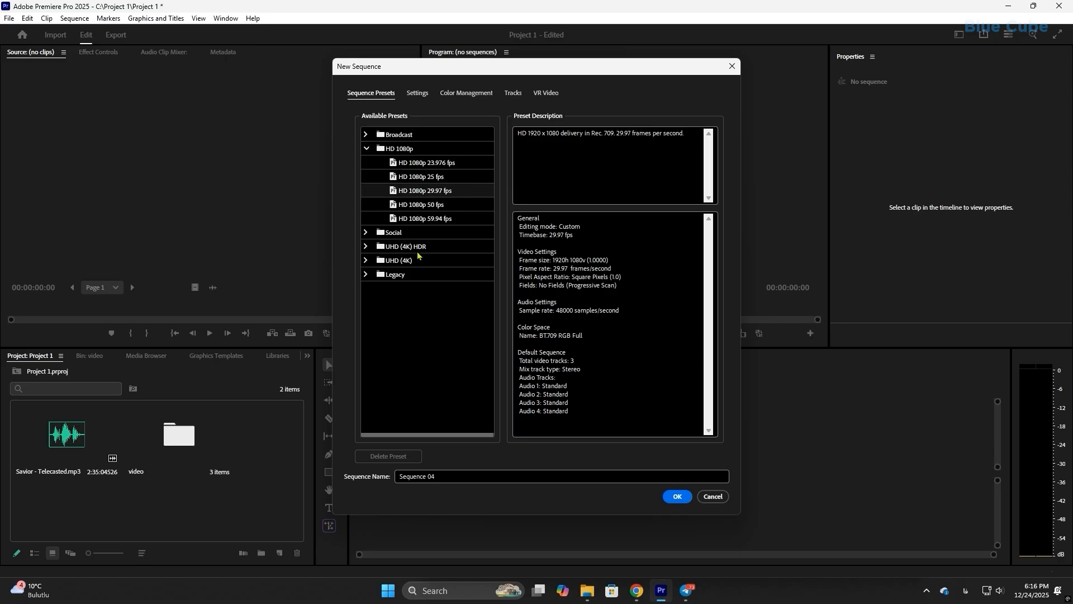
Step: Expand the UHD (4K) presets and examine the 2160p ones at 23.976, 25 and 29.97 fps
left_click(366, 260)
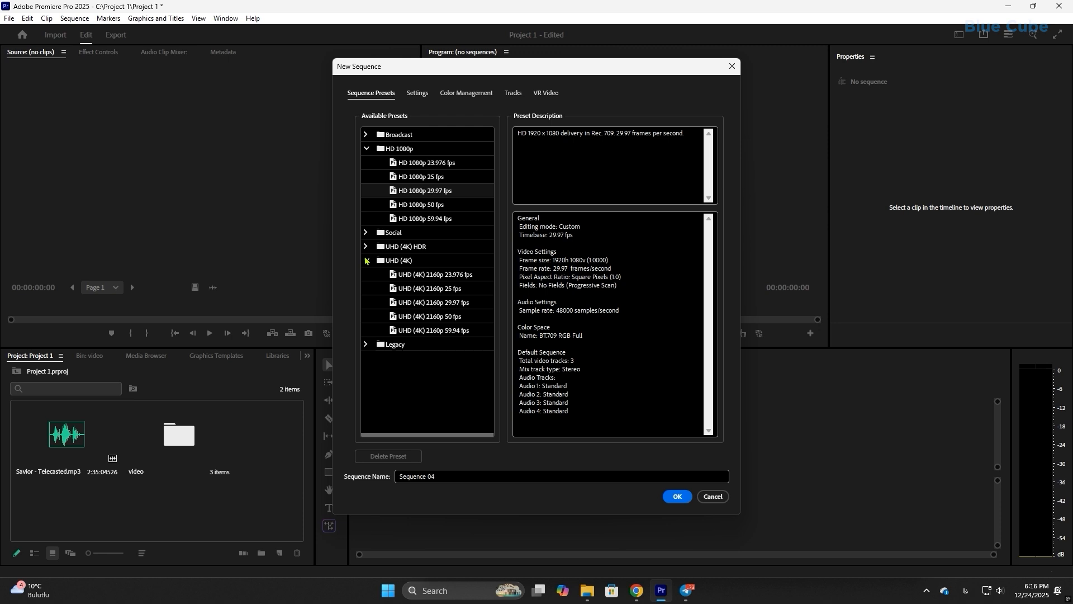
left_click(406, 274)
left_click(411, 289)
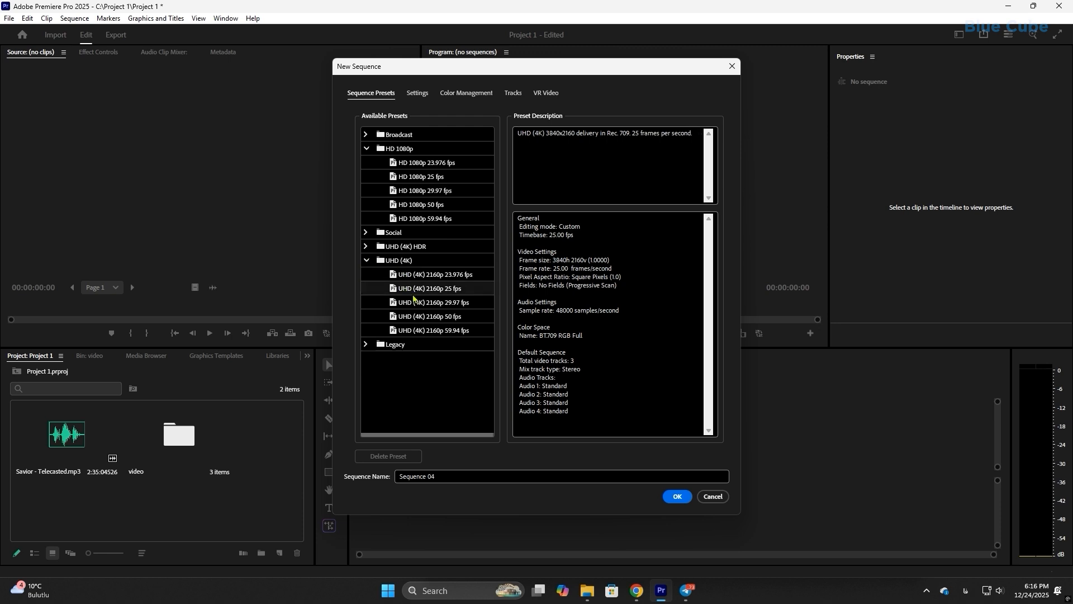
left_click(433, 303)
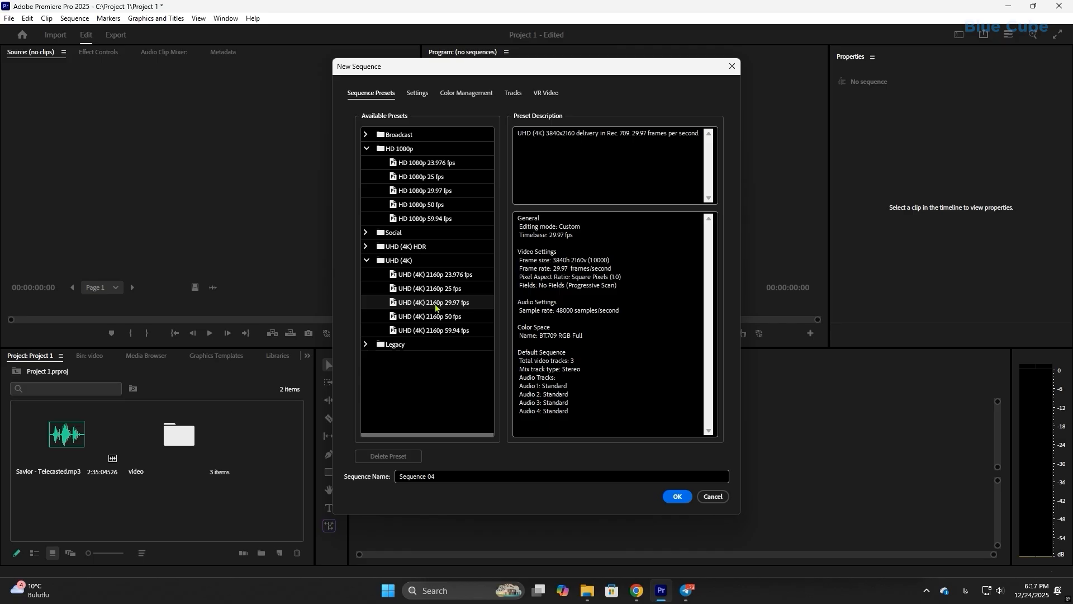
Step: Examine the available editing modes and timebases in the new sequence's settings, and cancel the sequence creation
left_click(419, 94)
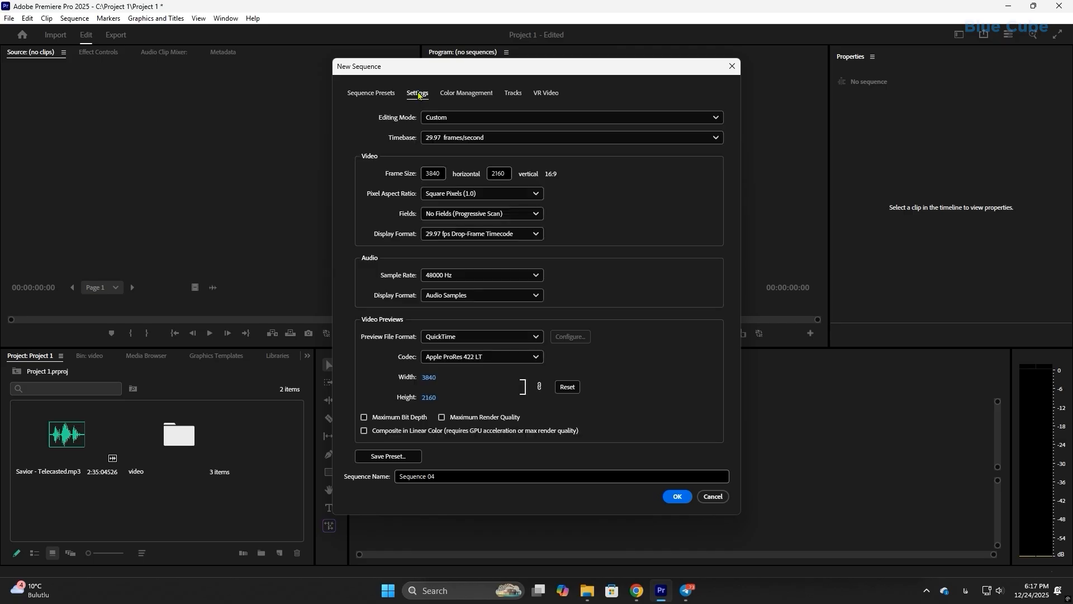
left_click(446, 119)
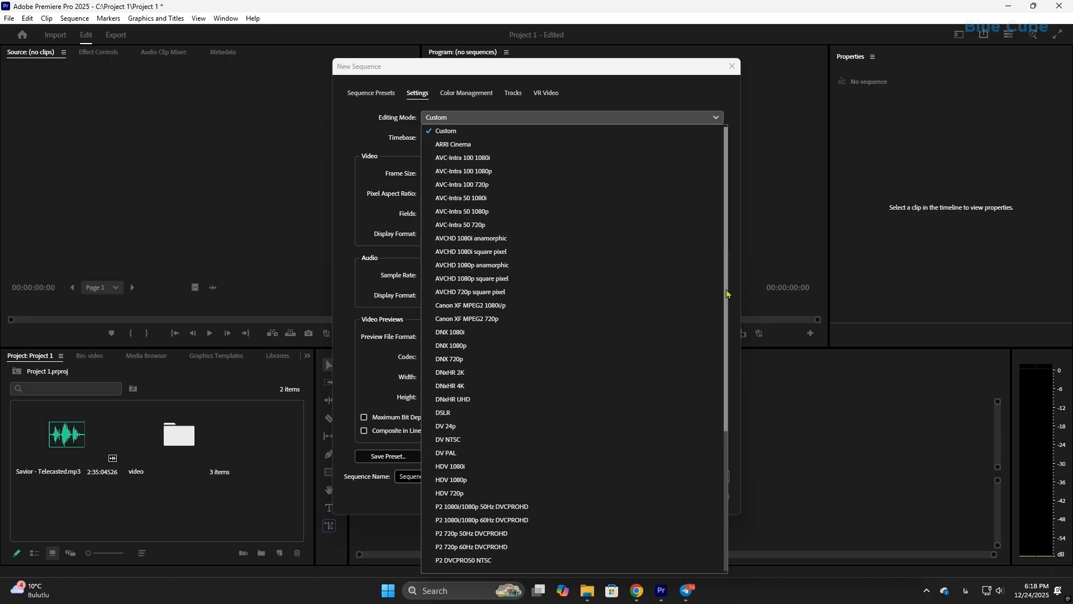
left_click_drag(726, 333, 680, 219)
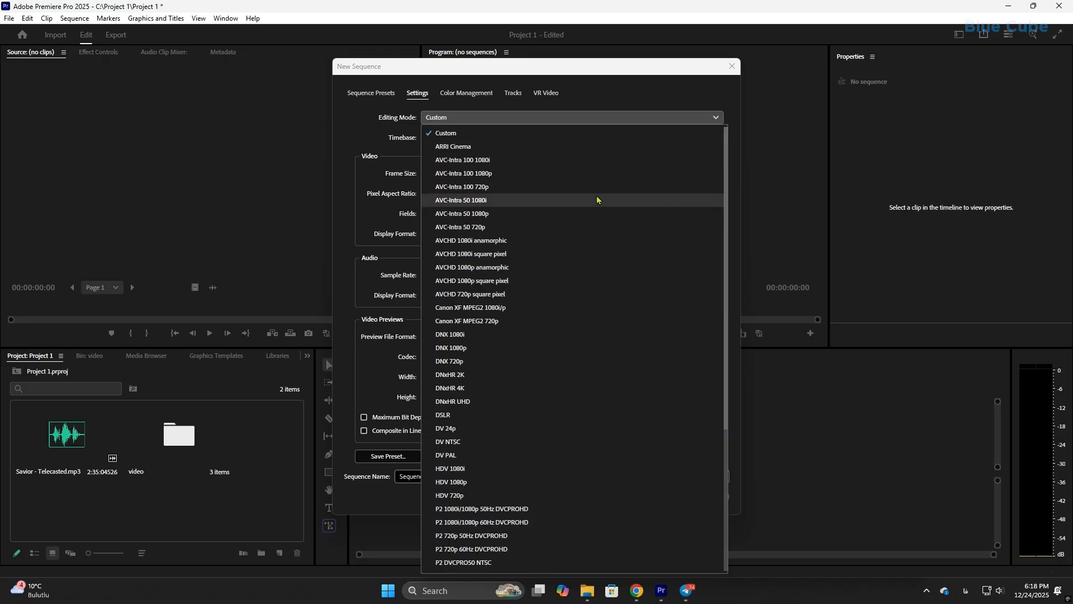
left_click(382, 130)
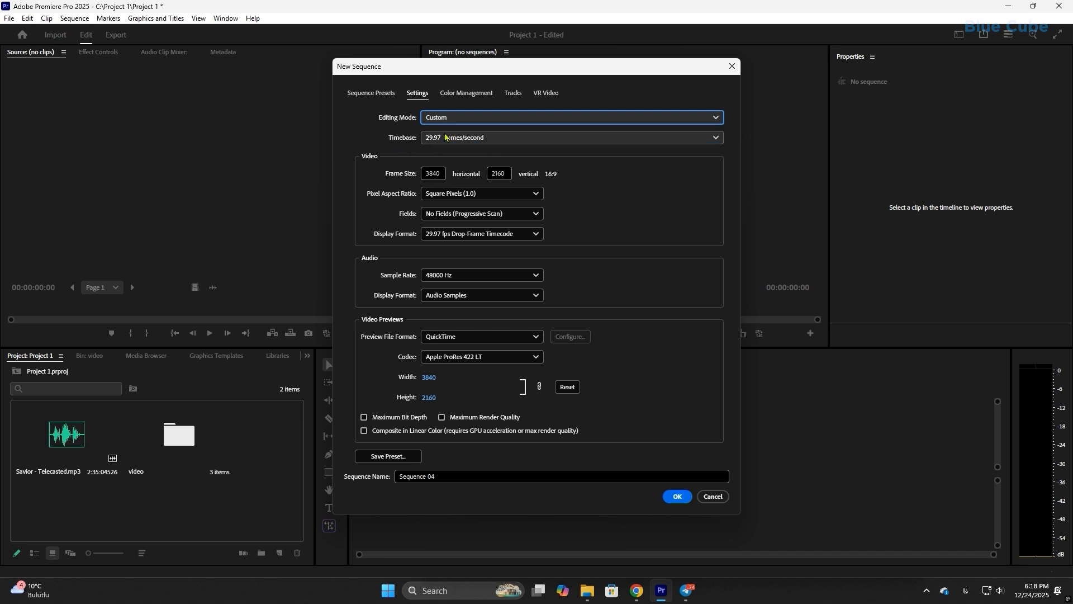
left_click(445, 137)
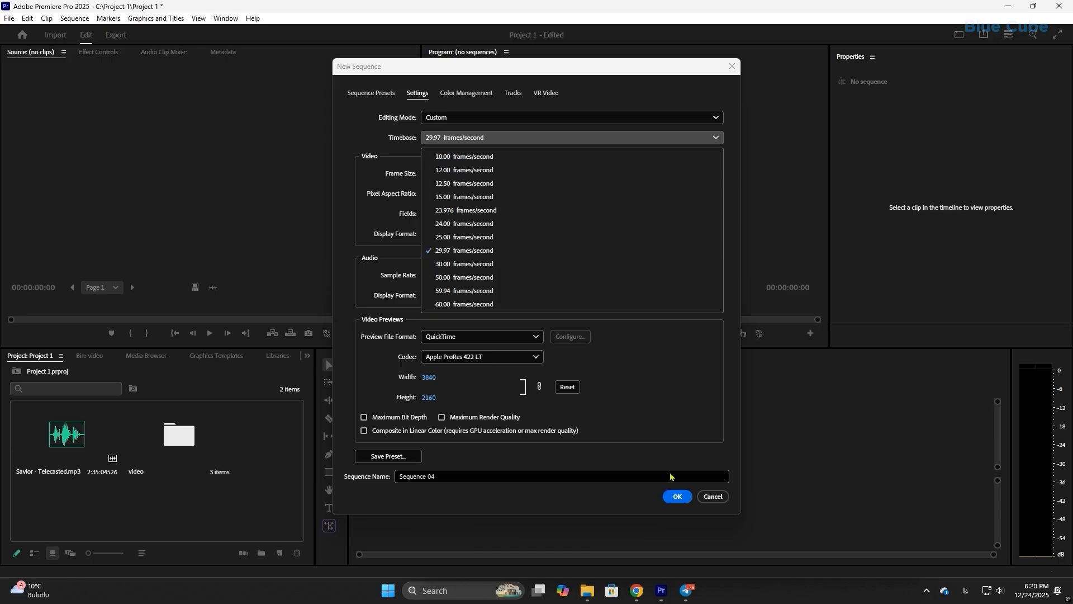
left_click(713, 496)
left_click(714, 497)
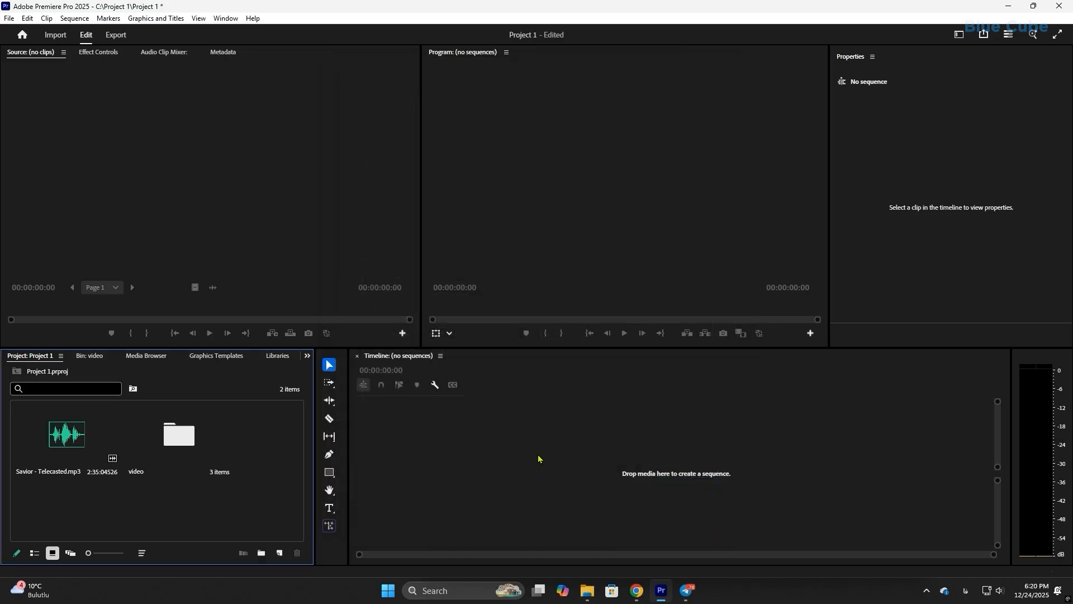
Step: Open the video bin and select 2.mp4 among the thumbnails, returning the bin to a list
left_click(194, 434)
double_click(194, 434)
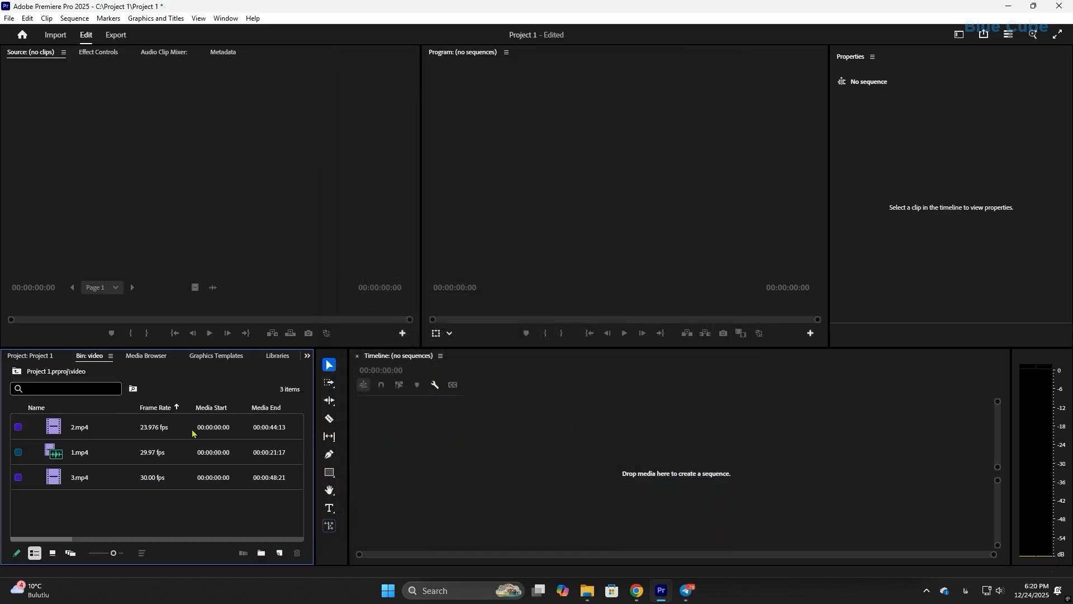
left_click(52, 552)
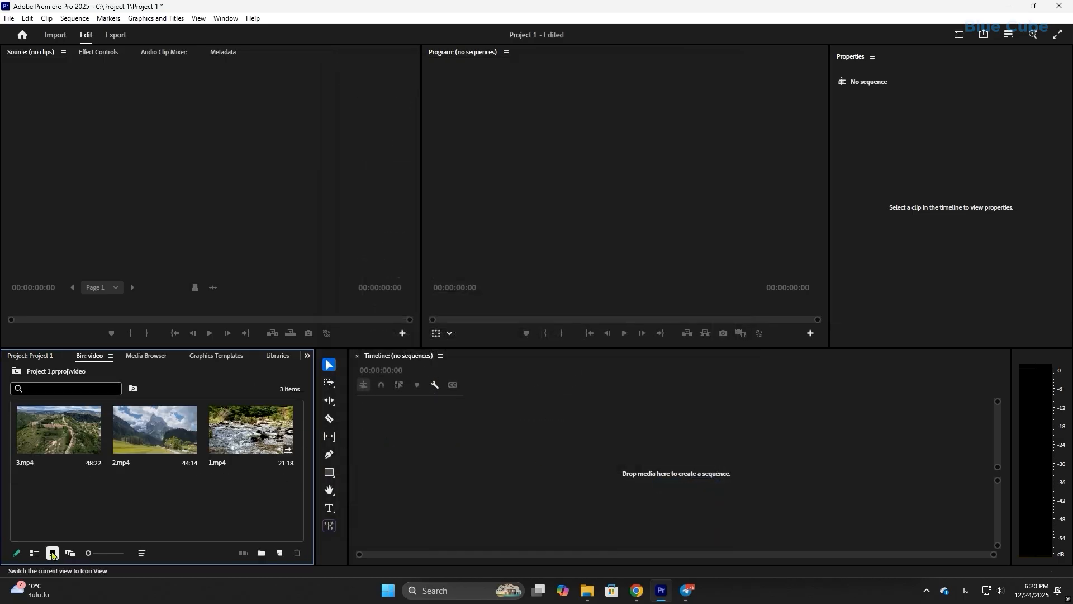
left_click(162, 434)
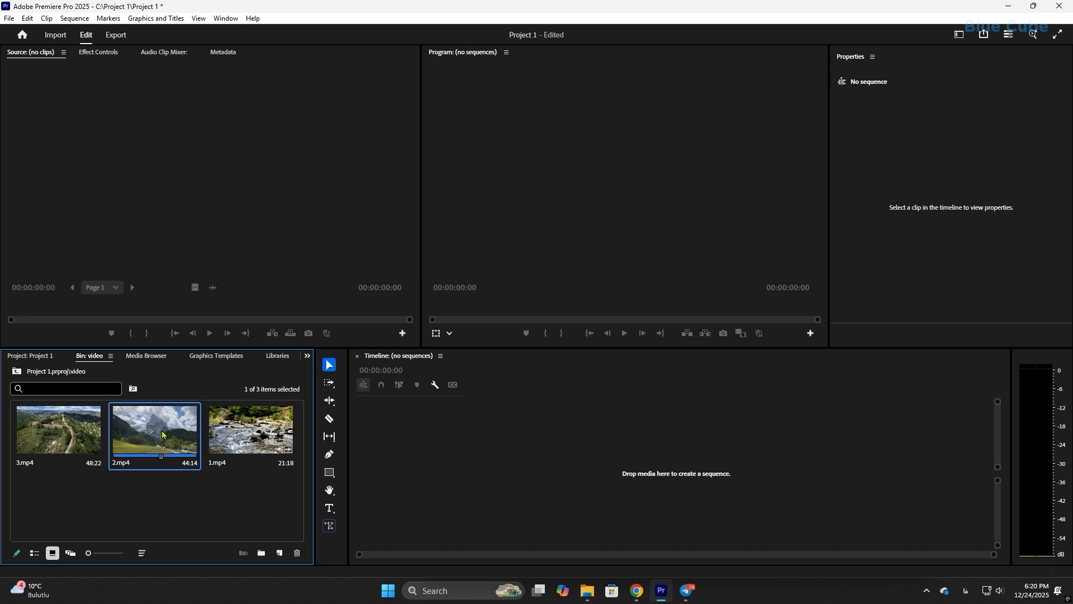
left_click(35, 552)
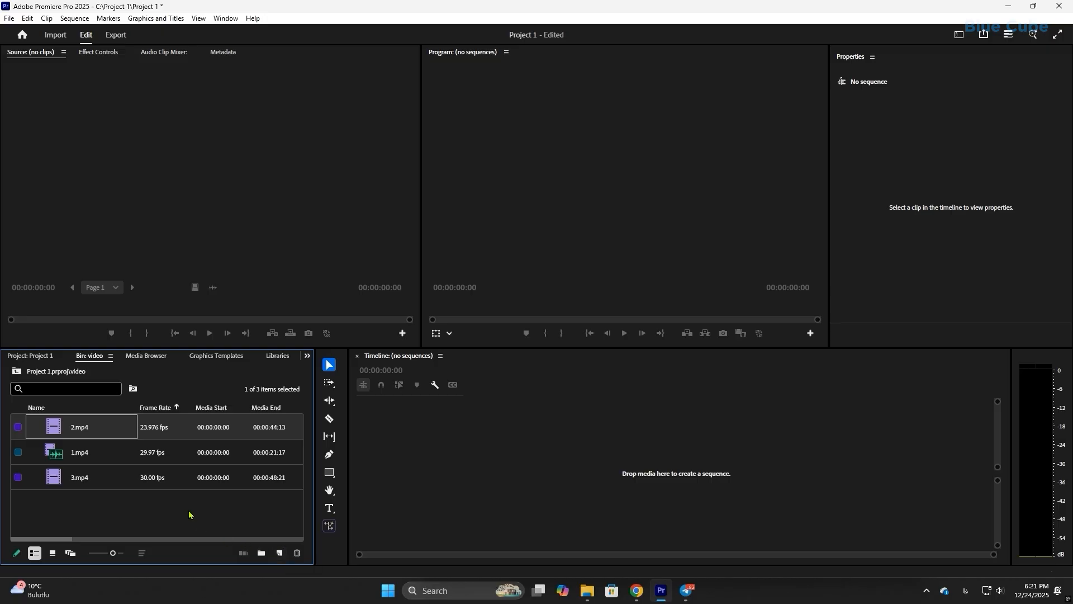
Step: Start a new sequence from the video bin and choose a timebase of 23.976 frames/second in its settings
left_click(280, 553)
left_click(301, 426)
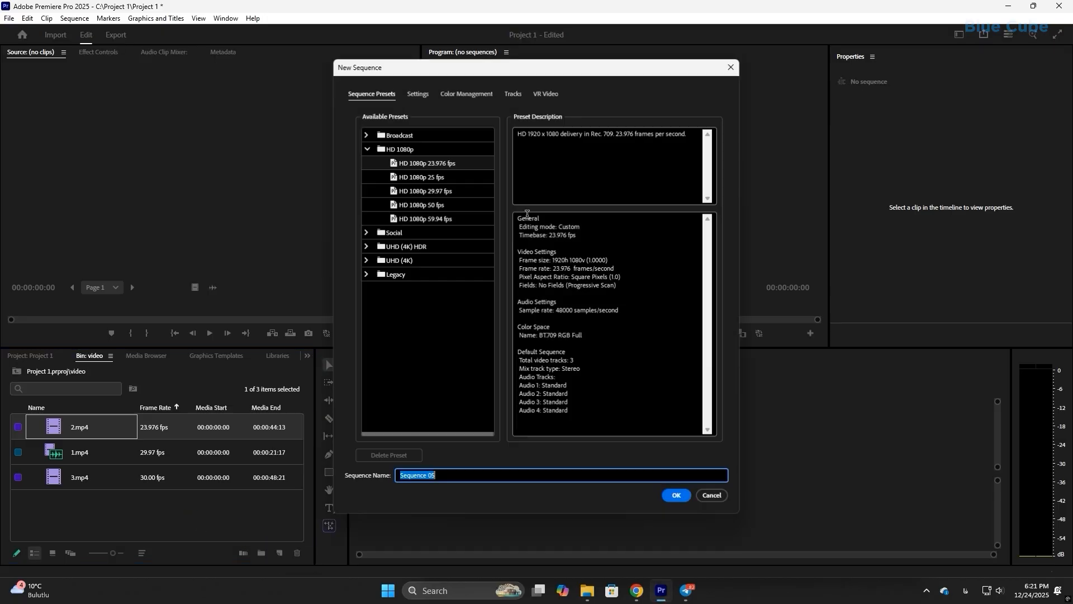
left_click(420, 92)
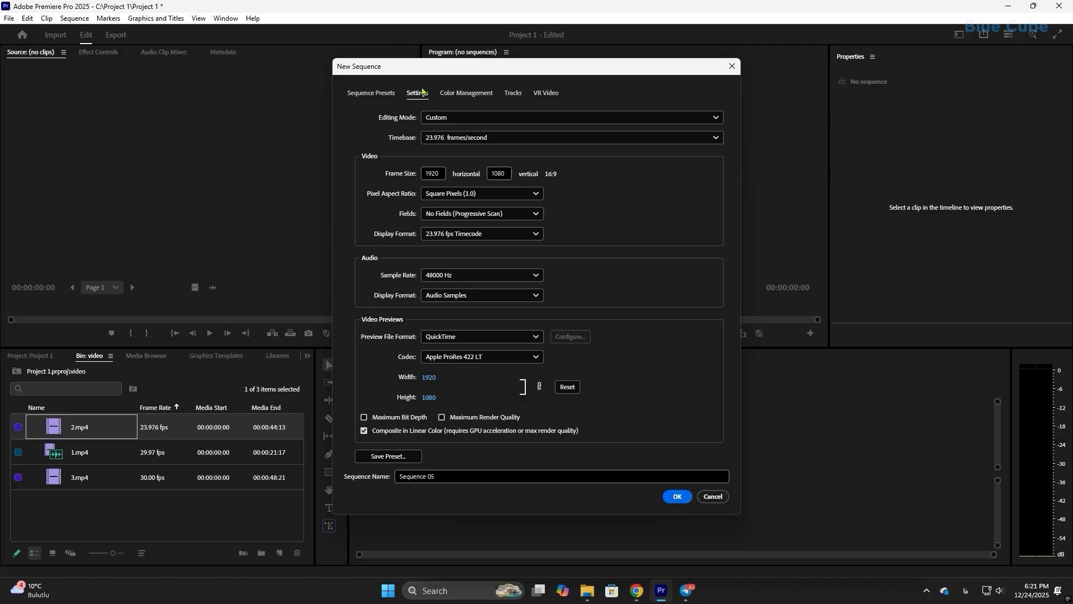
left_click(451, 138)
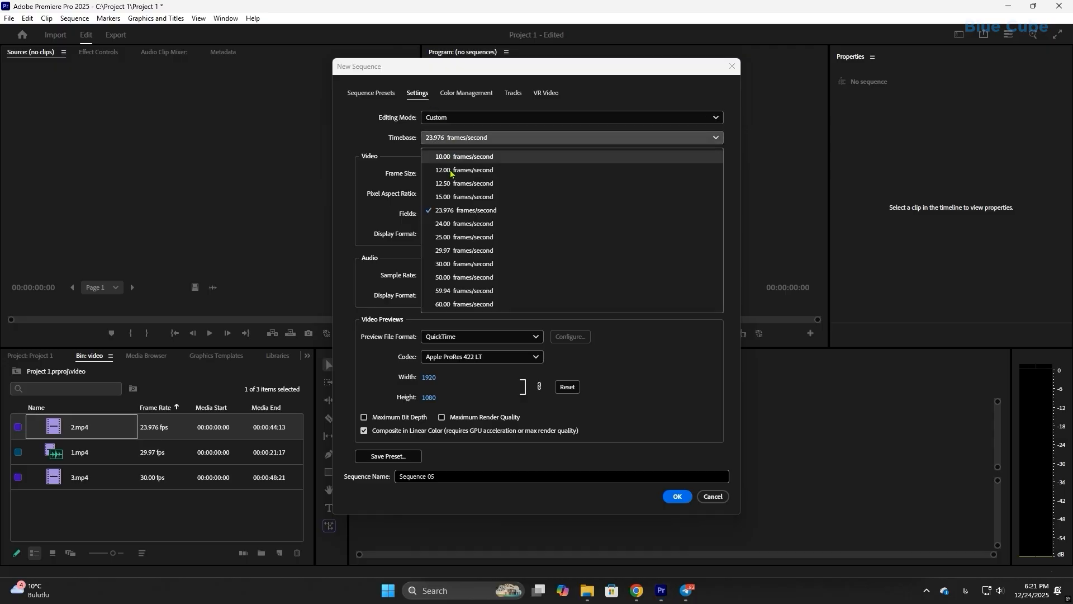
left_click(476, 212)
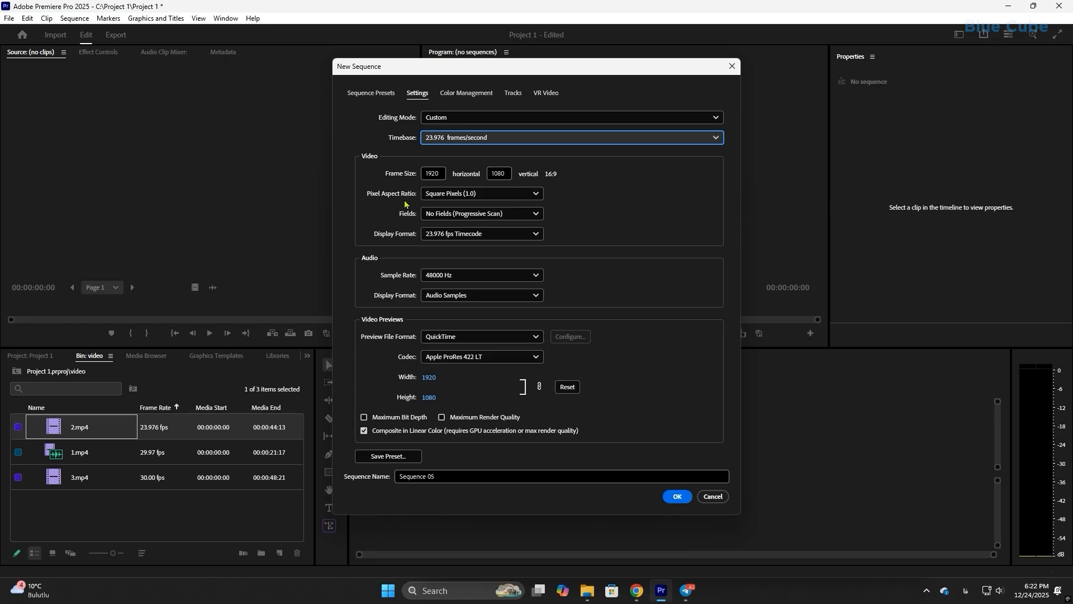
Step: Examine the pixel aspect ratio and audio sample rate options for the new sequence
left_click(441, 198)
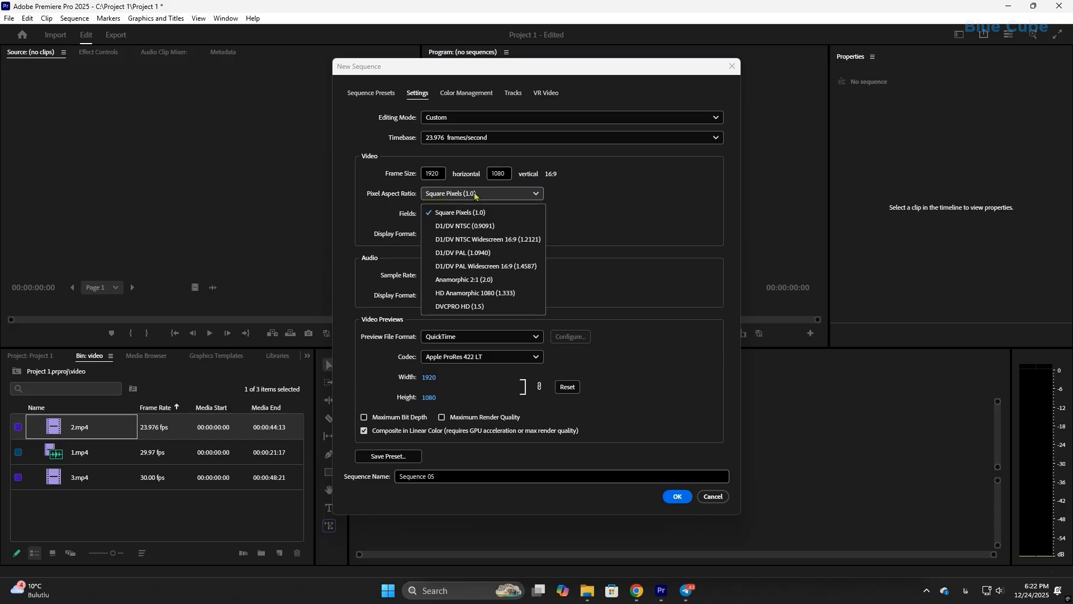
left_click(556, 195)
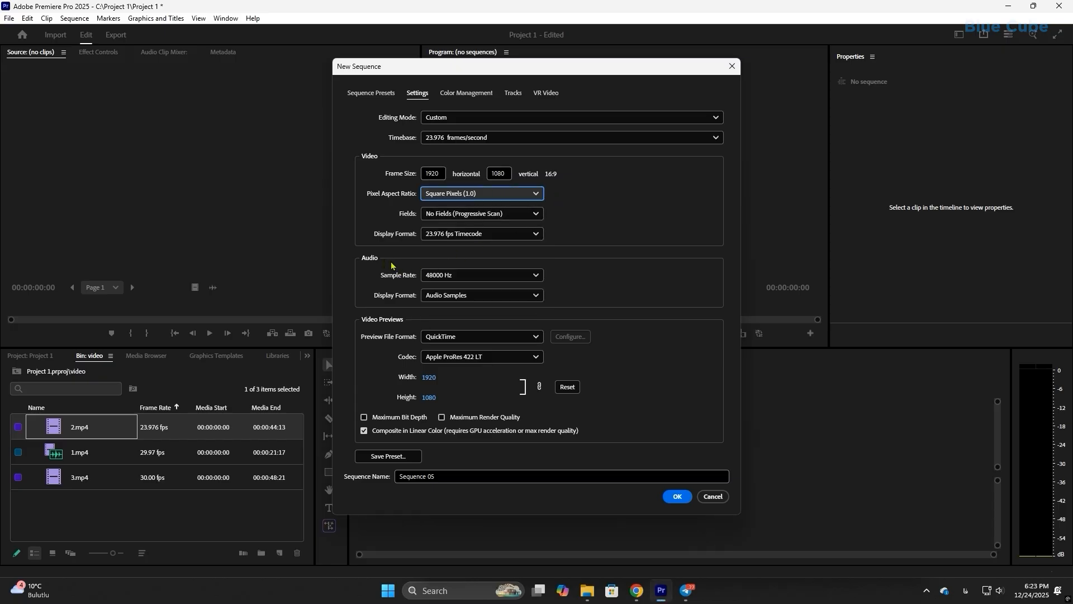
left_click(437, 277)
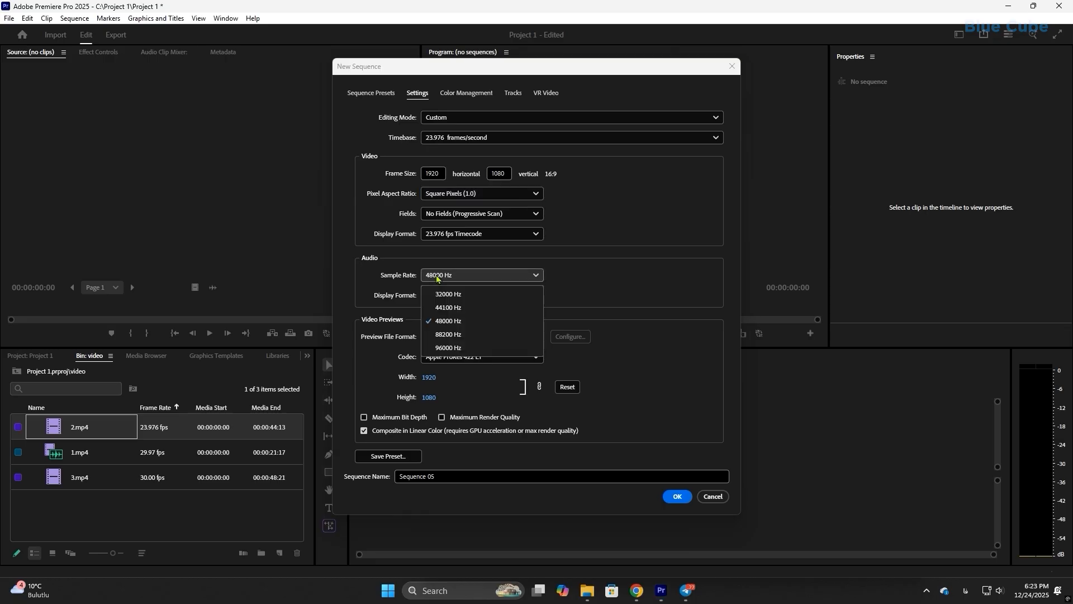
left_click(402, 275)
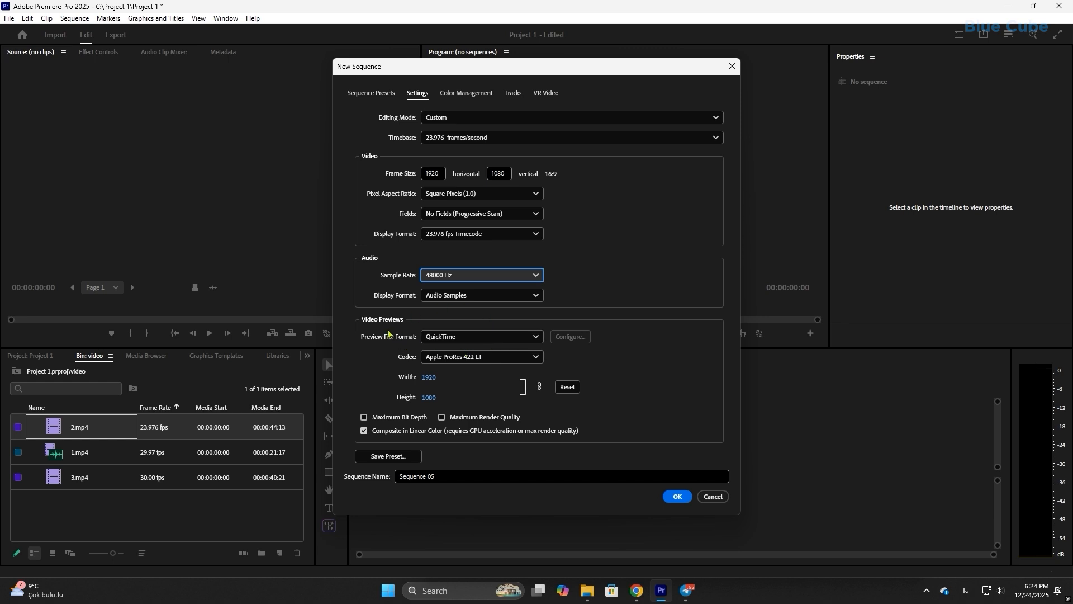
Step: Save the current sequence settings as a preset named 12, and create Sequence 05 from that custom preset
left_click(455, 478)
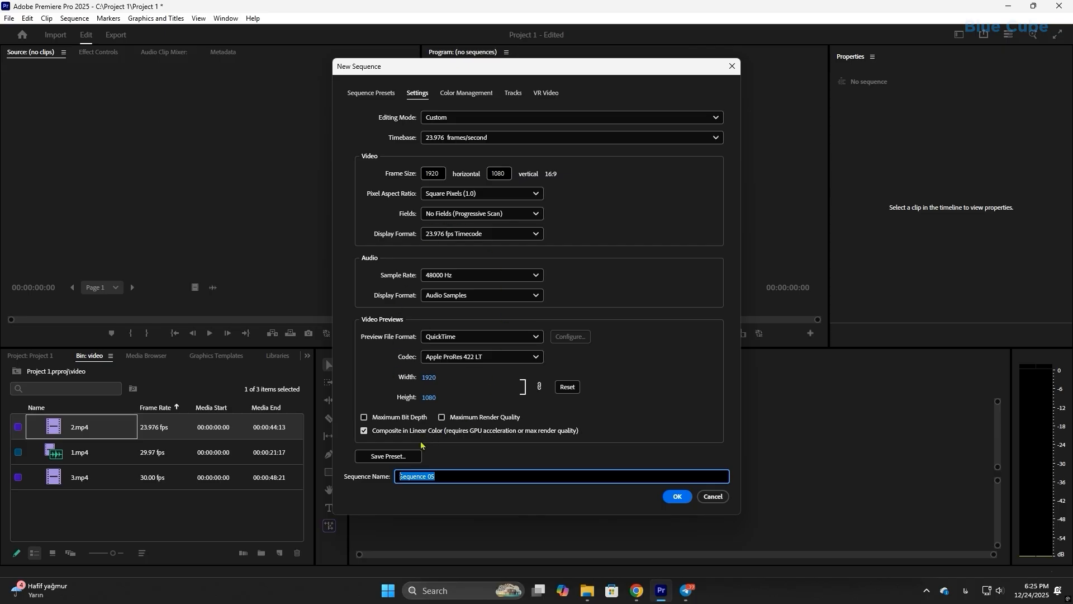
left_click(385, 457)
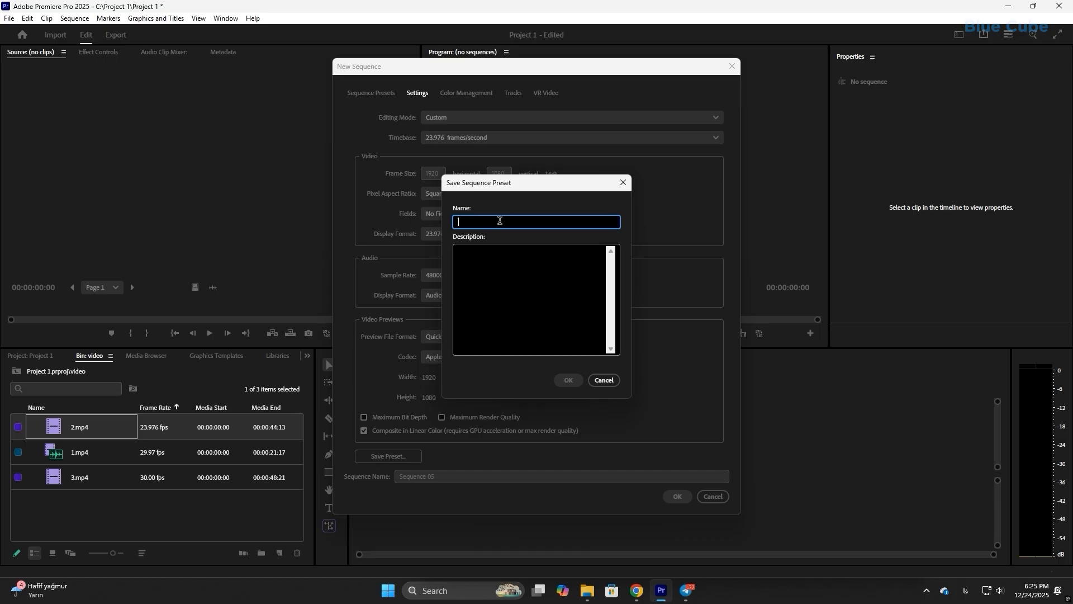
type("12")
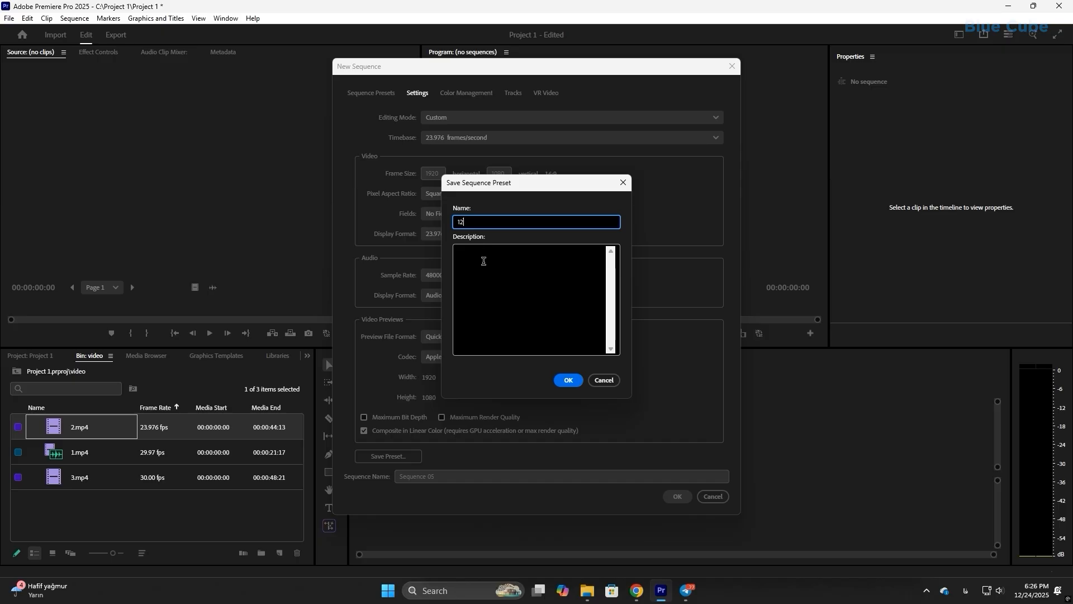
left_click(488, 273)
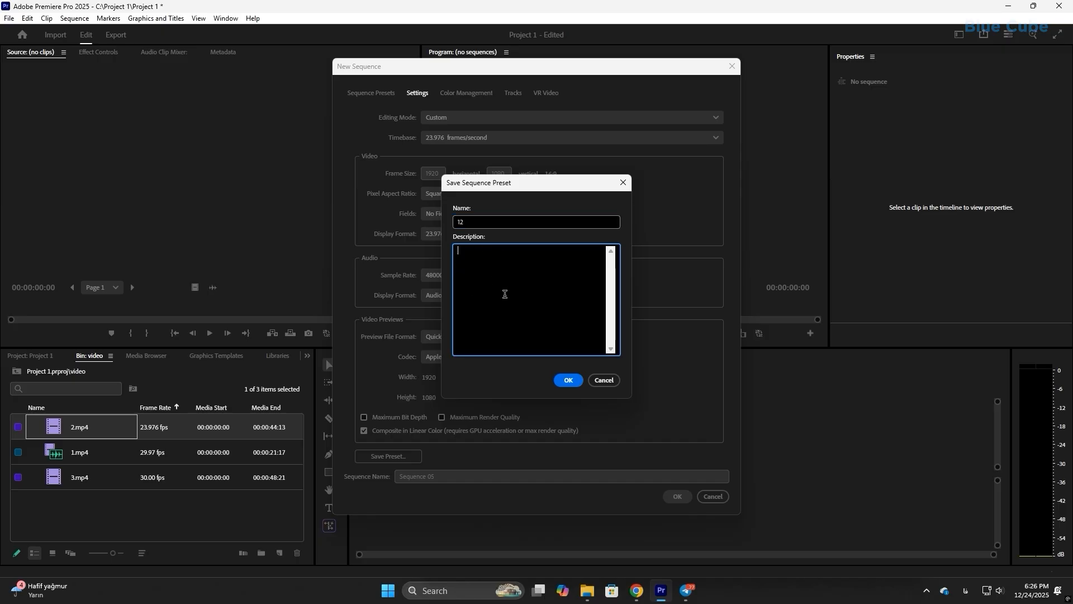
left_click(566, 380)
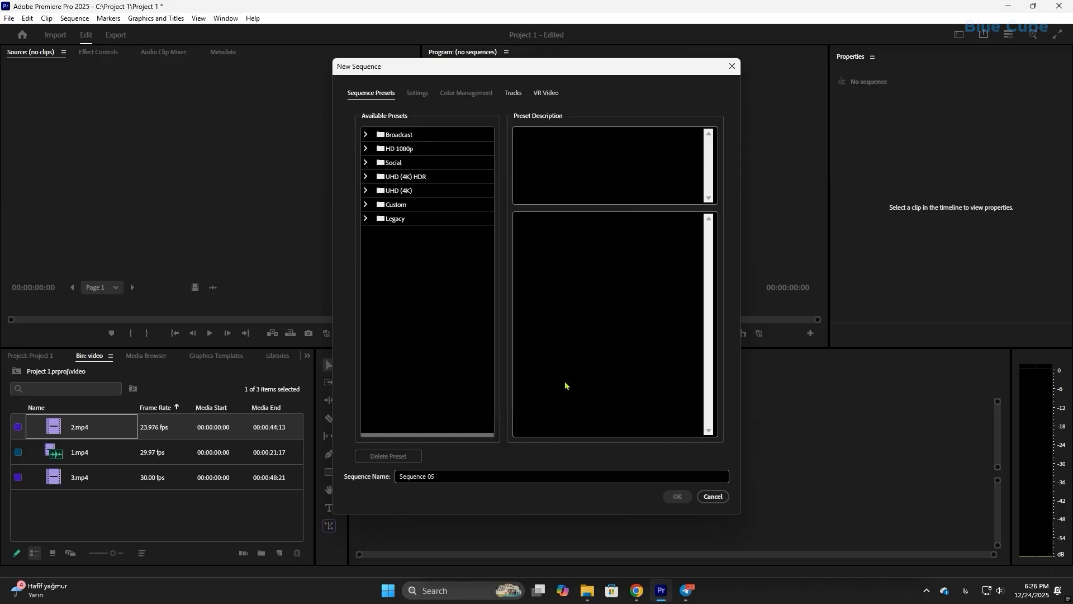
left_click(366, 205)
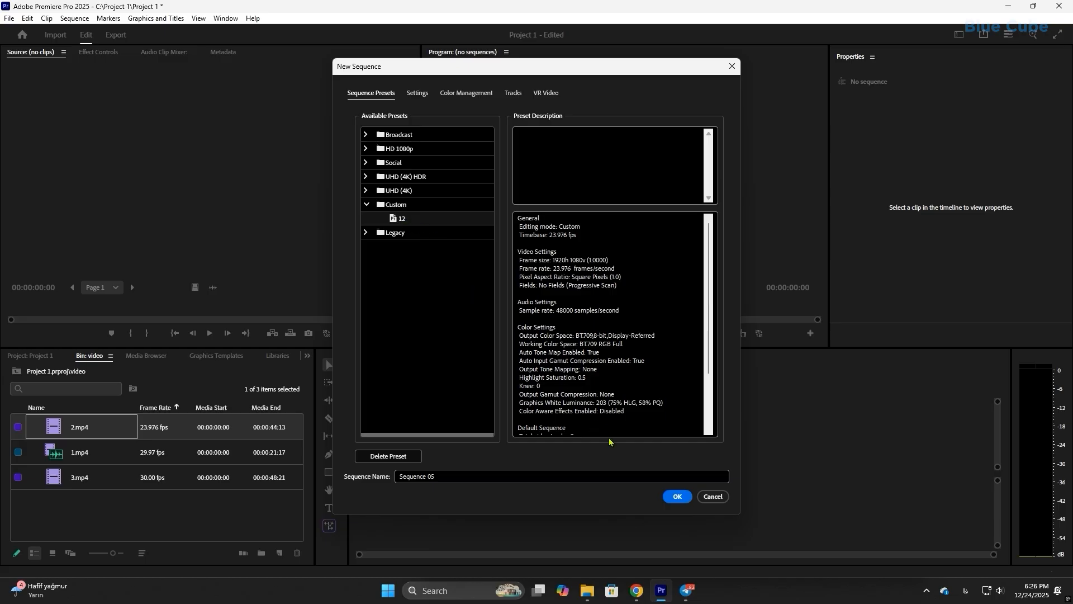
left_click(677, 496)
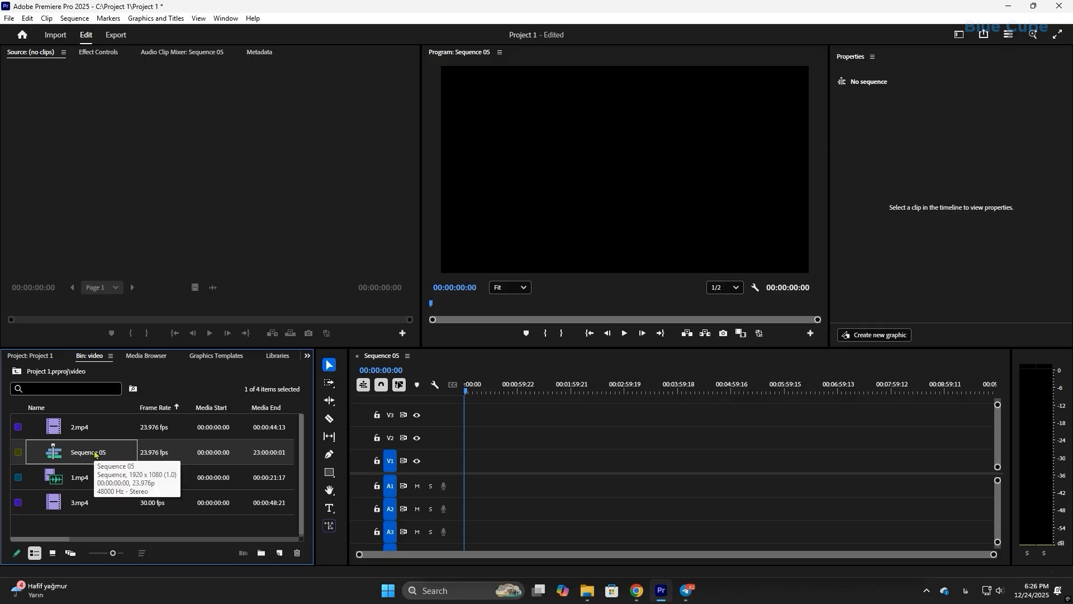
Step: Place 2.mp4 at the start of track V1 with 3.mp4 directly after it, and return the playhead to the sequence start
left_click(82, 427)
left_click_drag(81, 427, 527, 473)
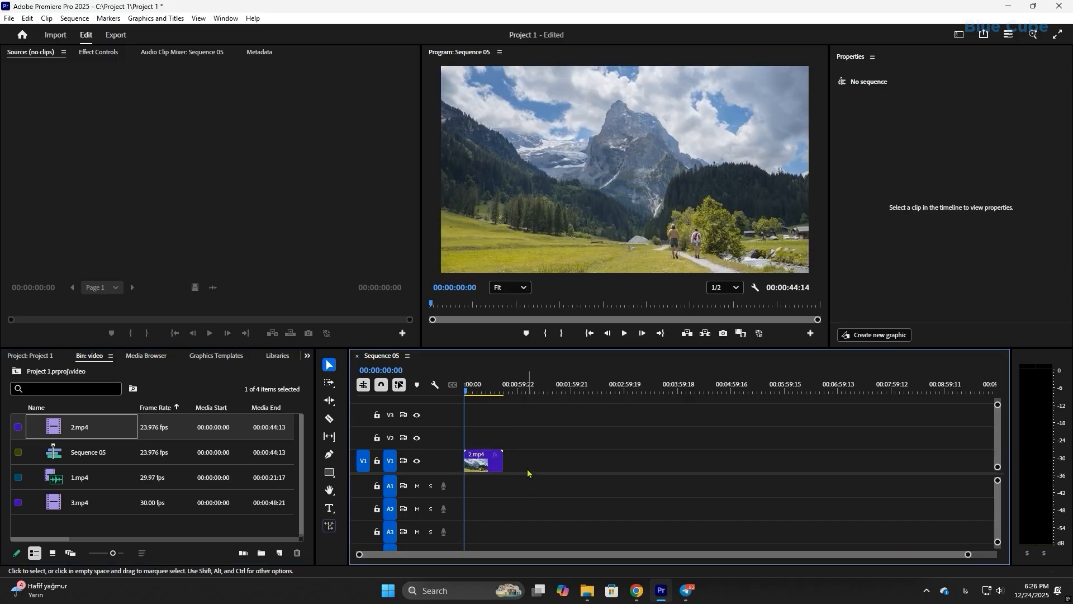
left_click(481, 389)
left_click_drag(487, 389, 463, 391)
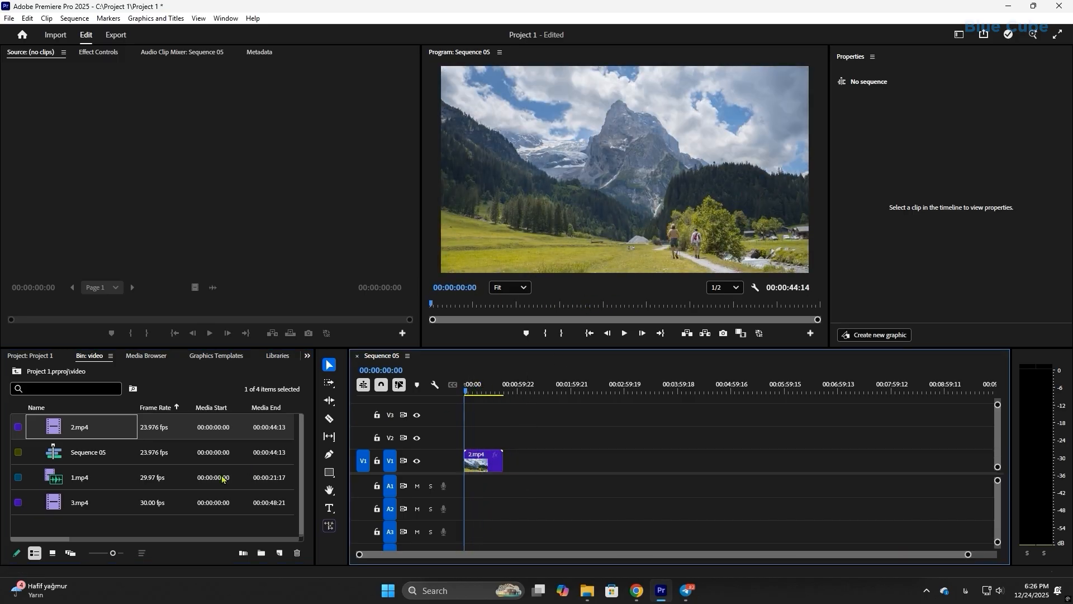
left_click_drag(79, 502, 506, 468)
left_click_drag(510, 389, 517, 391)
key("Home")
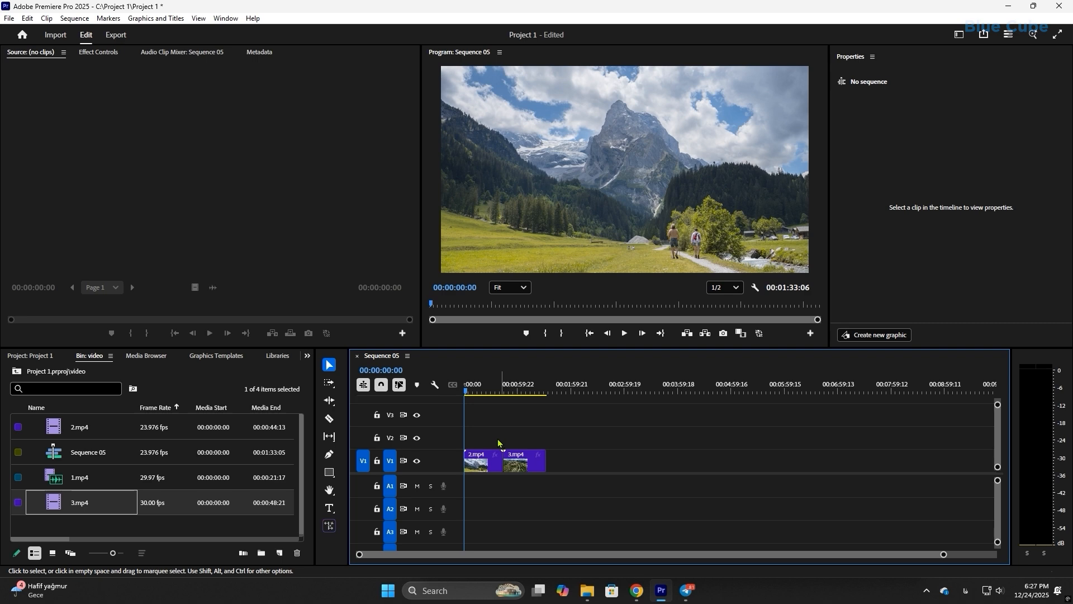
Step: Review the settings of Sequence 05, including its editing mode, timebase and frame size
left_click(93, 455)
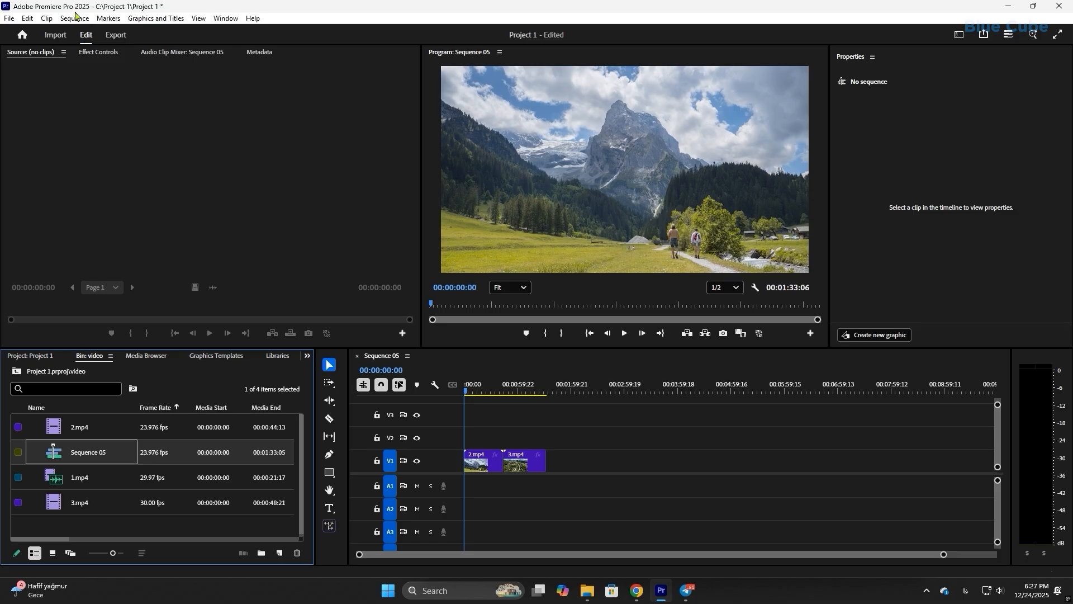
left_click(75, 18)
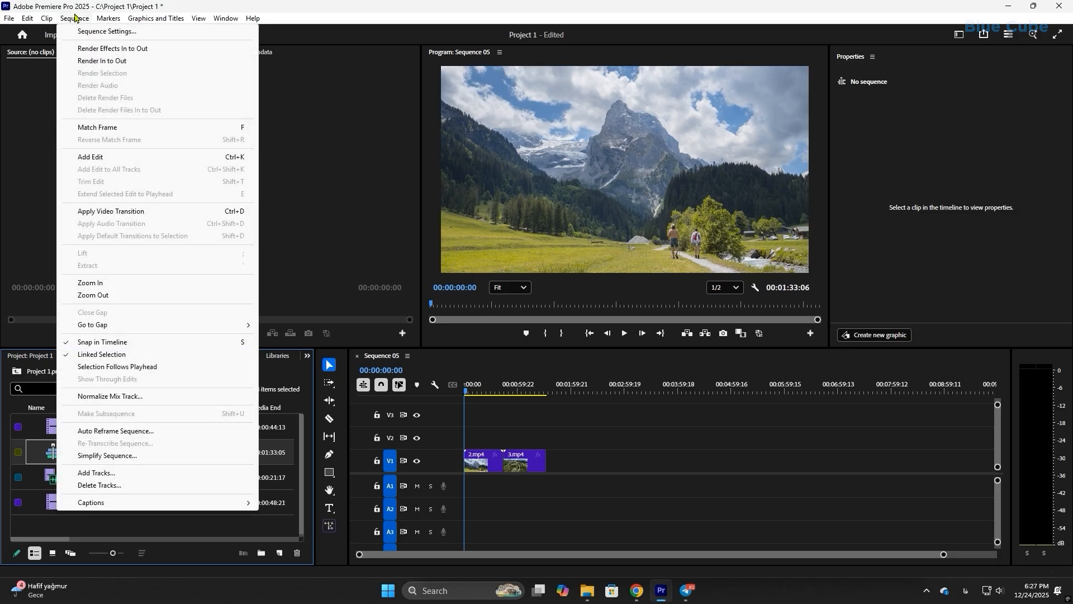
left_click(117, 31)
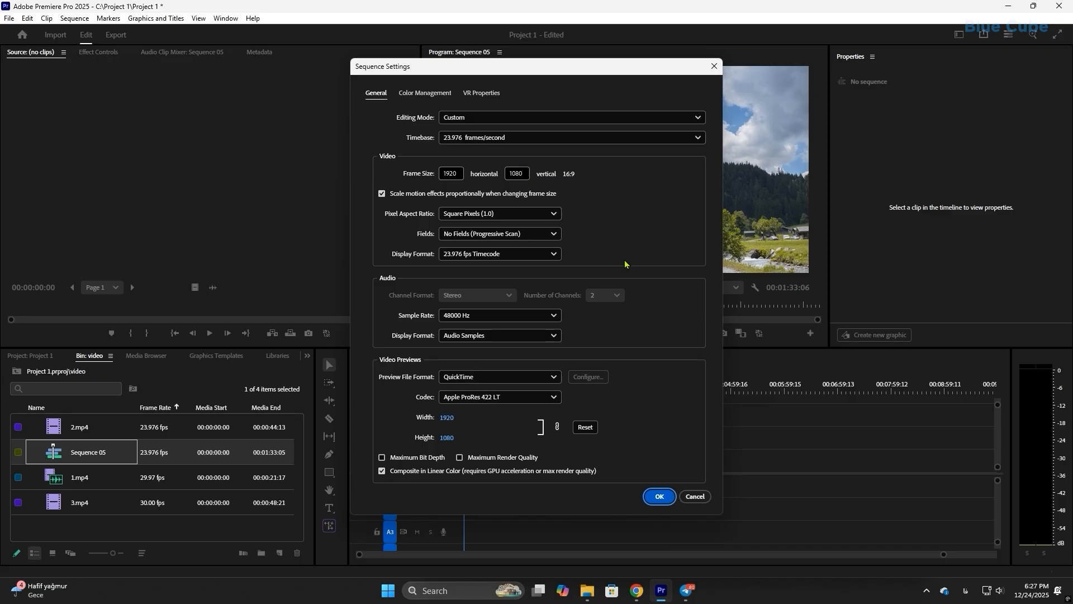
left_click(659, 496)
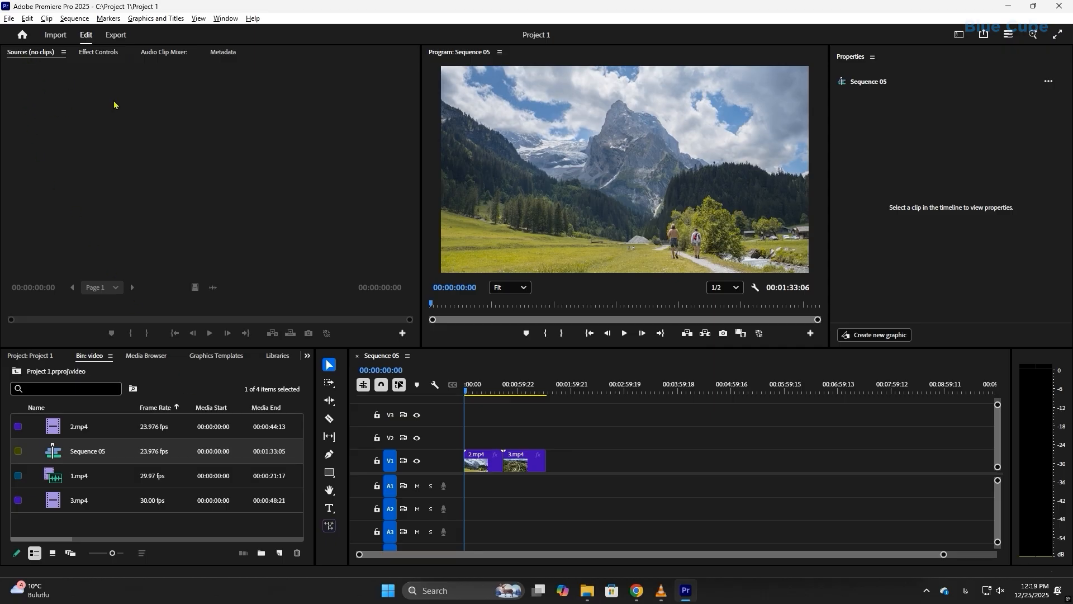
Step: Load 1.mp4 into the Source Monitor and play a short stretch from about 00:00:04:06
left_click(225, 19)
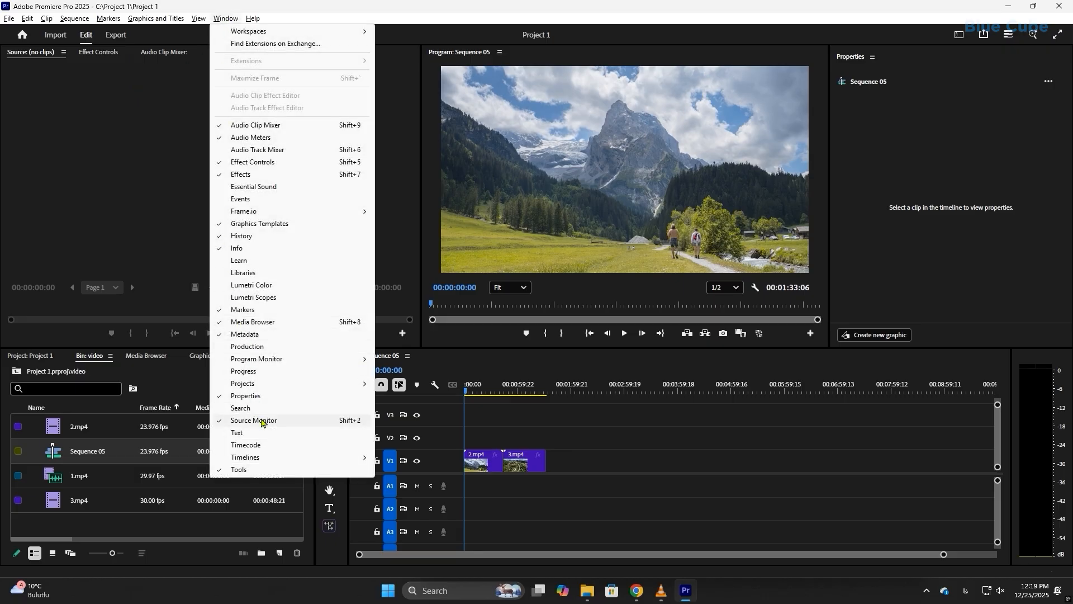
left_click(137, 209)
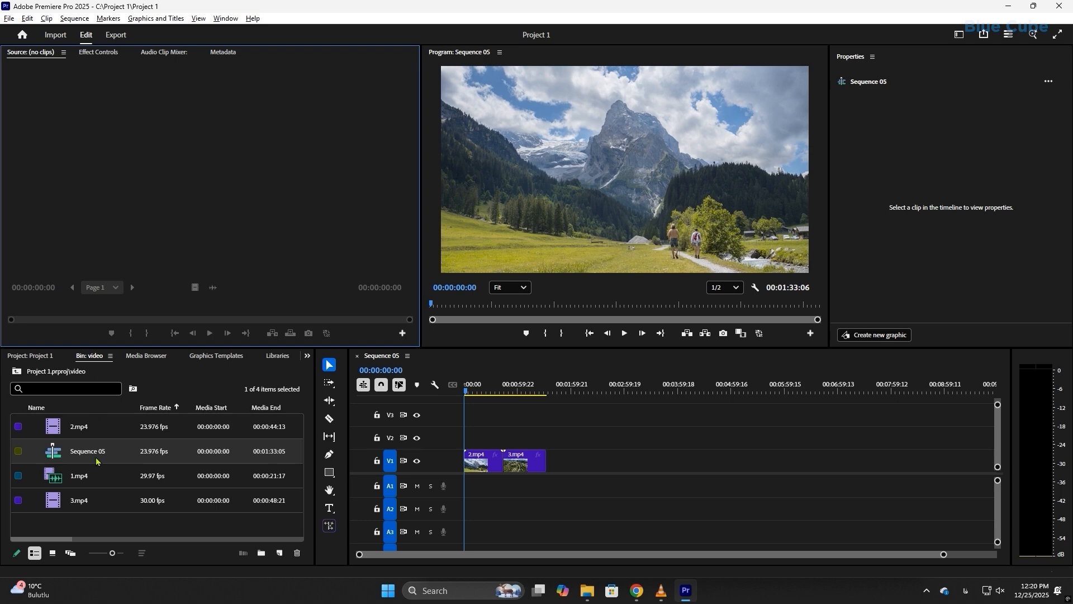
left_click(85, 479)
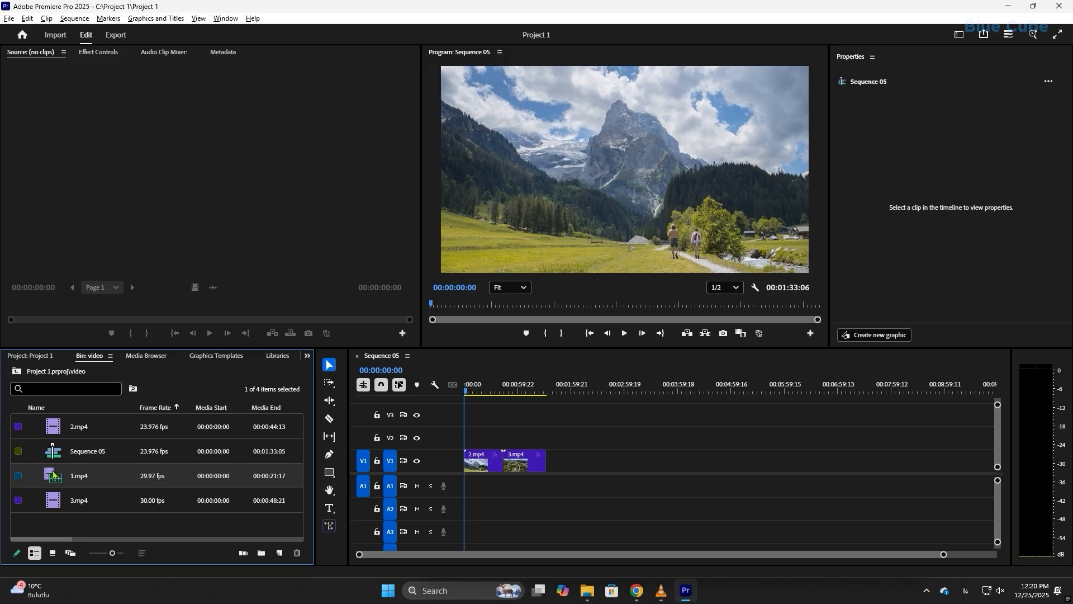
left_click_drag(53, 473, 143, 159)
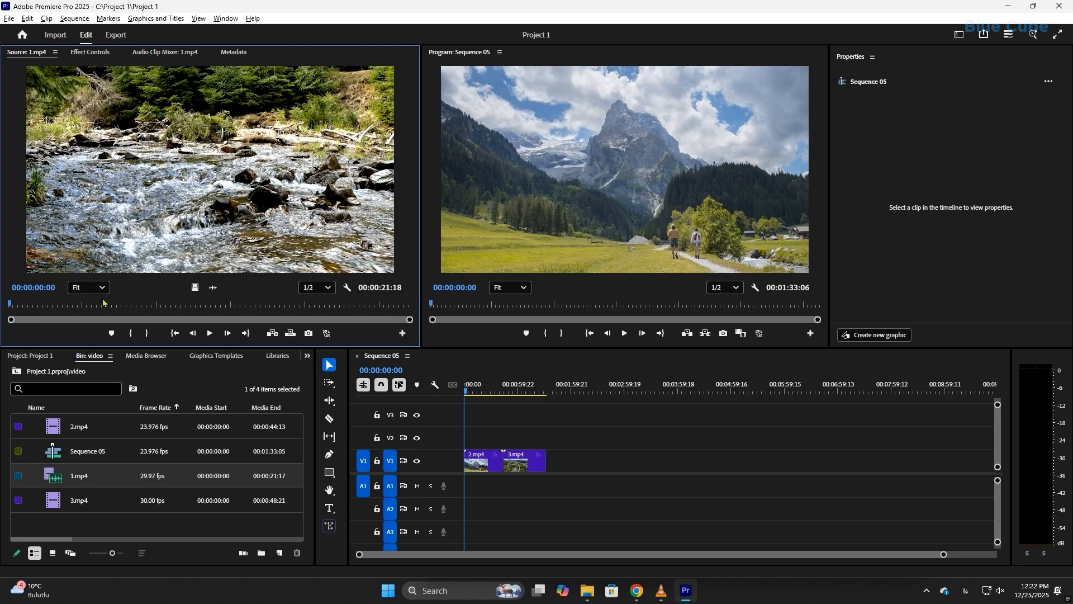
left_click_drag(11, 304, 85, 305)
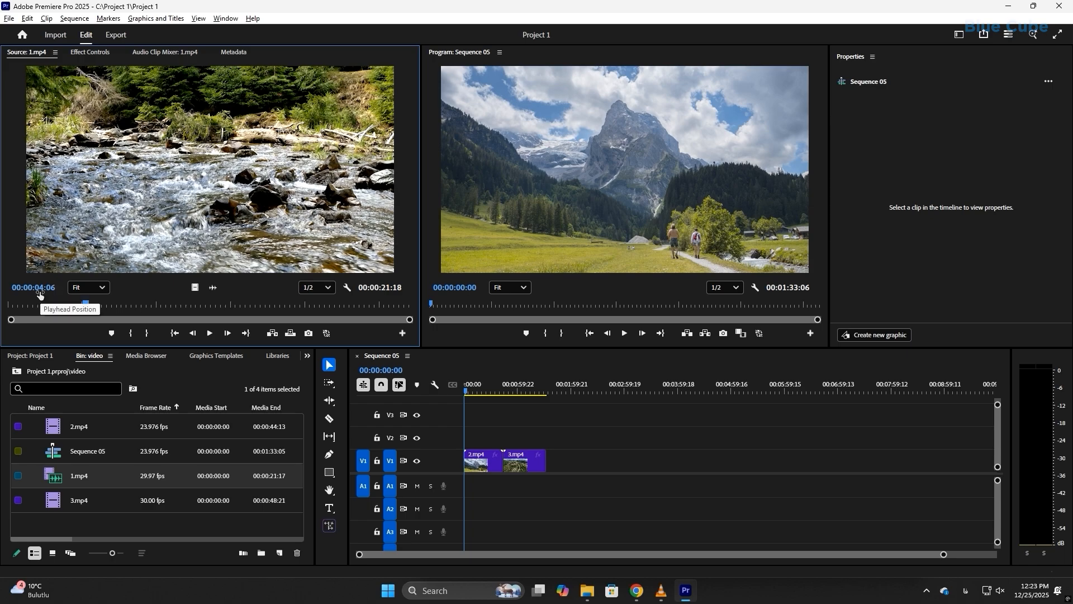
left_click(210, 333)
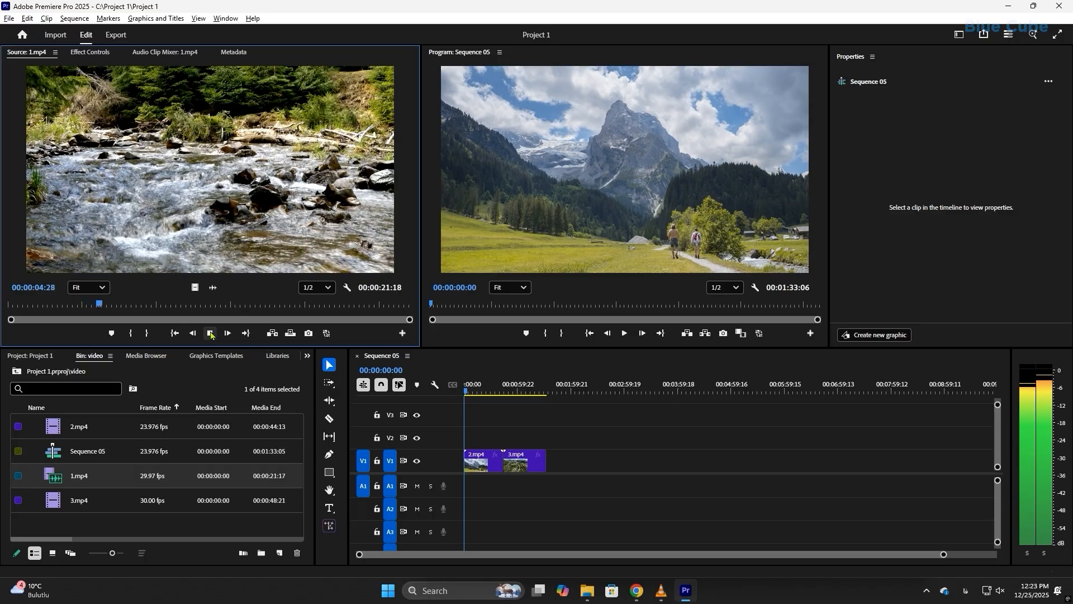
left_click(210, 333)
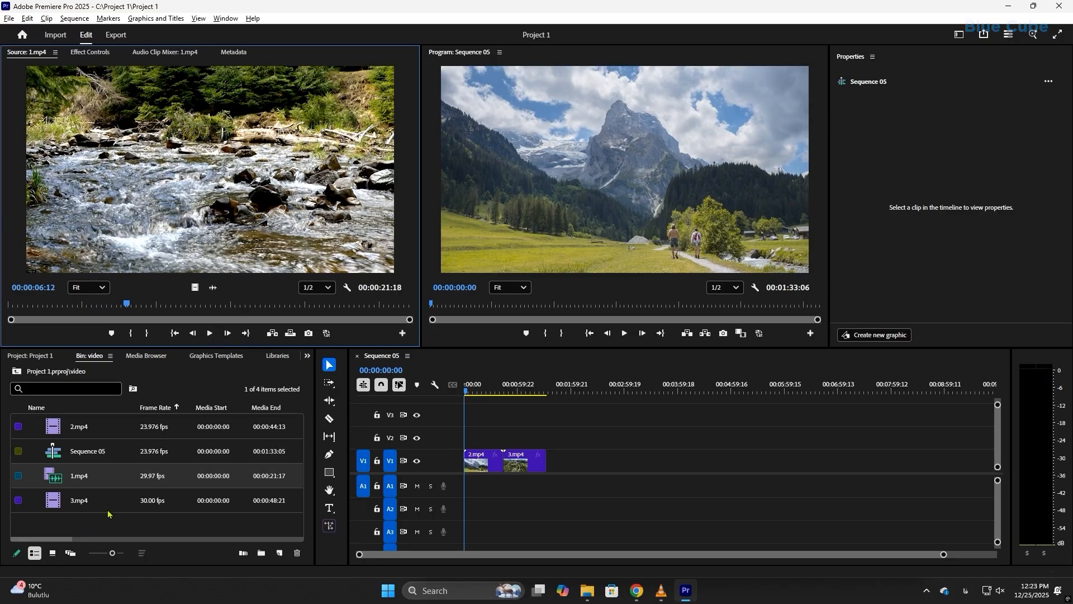
Step: Load 3.mp4 into the Source Monitor as well, and switch between the two loaded clips, ending on 1.mp4
left_click_drag(109, 503, 161, 192)
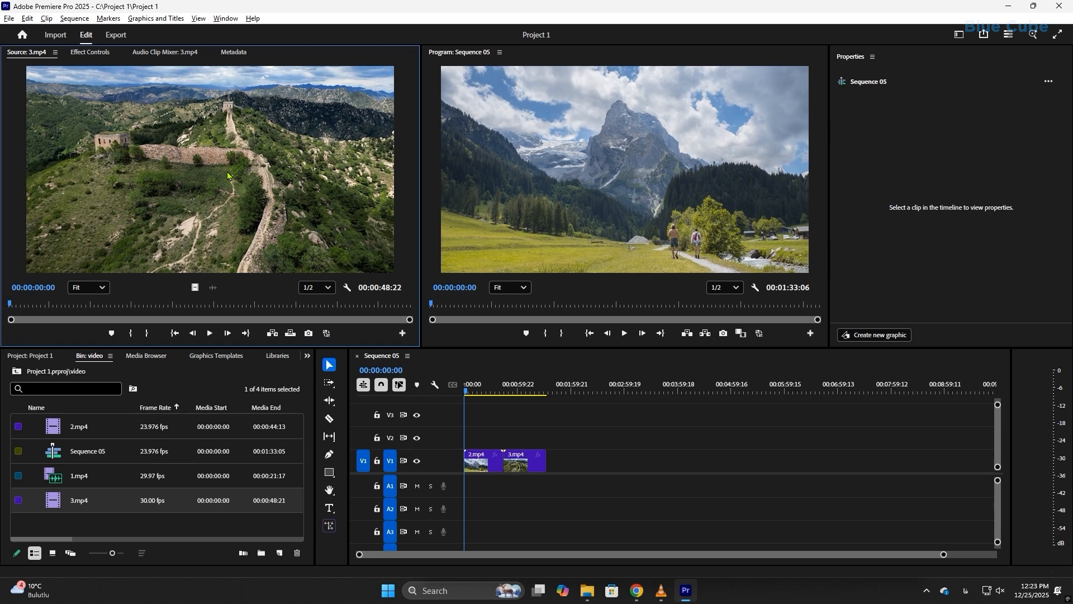
left_click(56, 53)
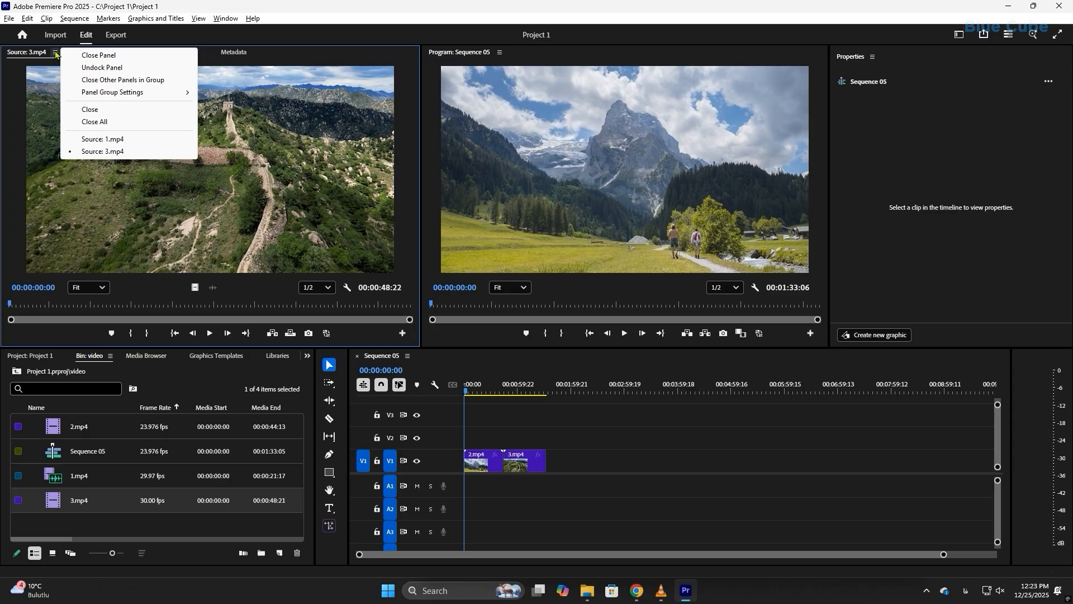
left_click(92, 140)
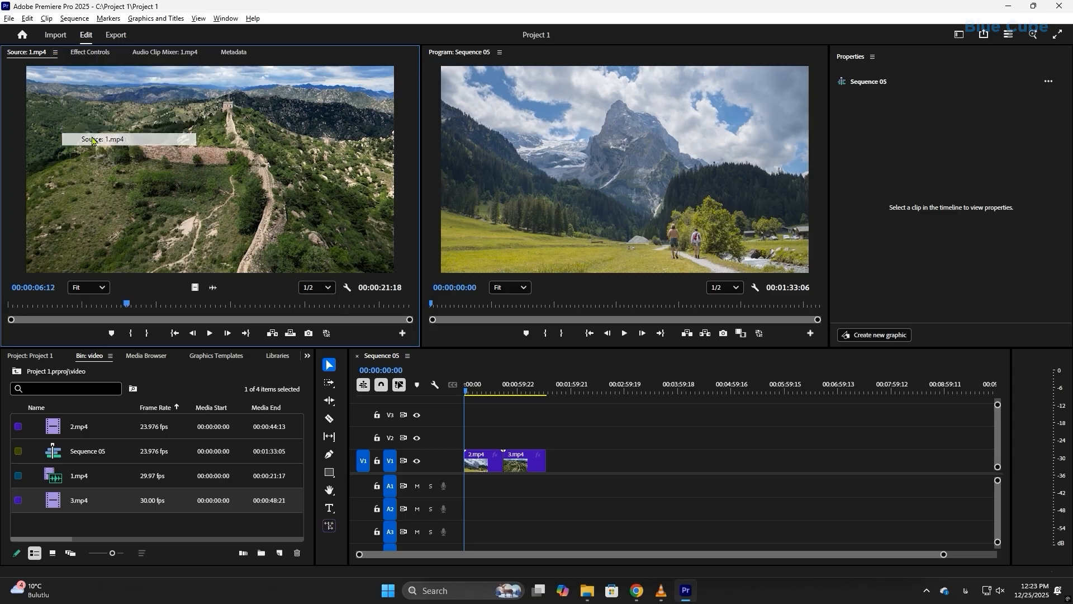
left_click(55, 52)
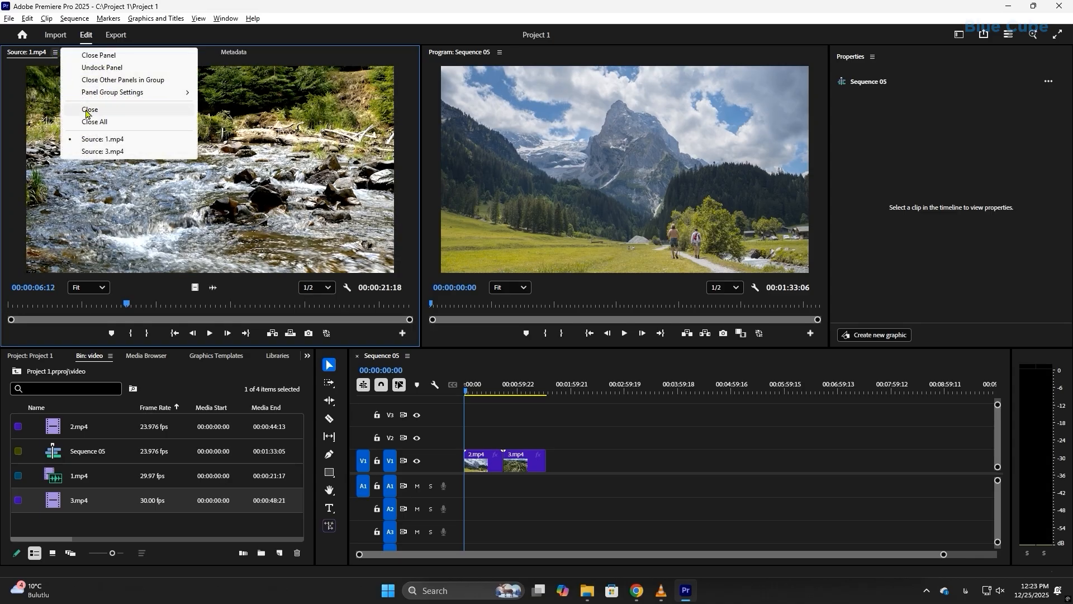
left_click(98, 151)
left_click(54, 52)
left_click(108, 140)
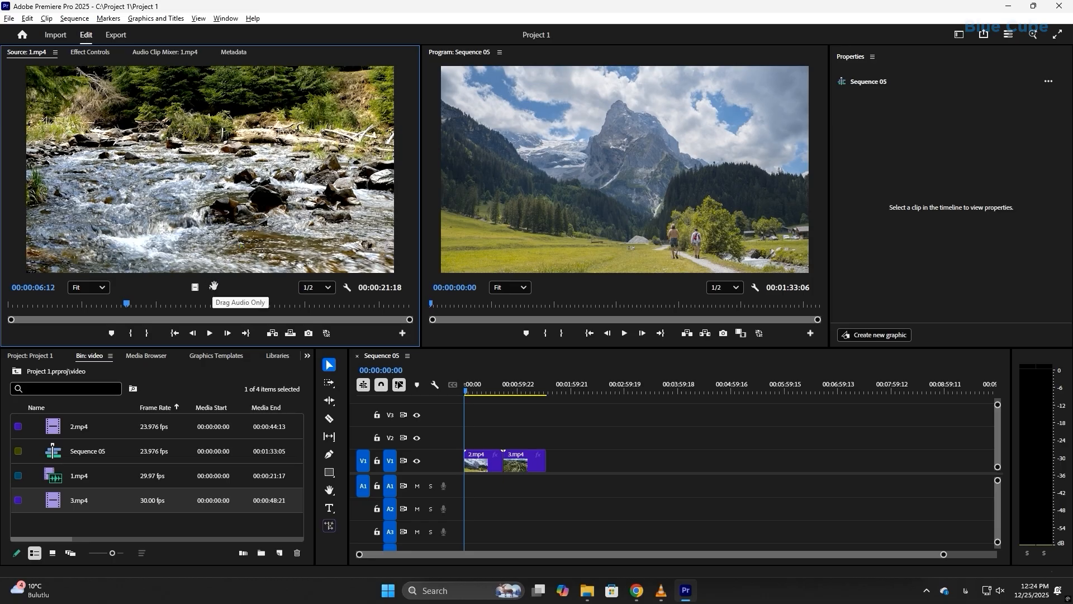
Step: Place only the audio of 1.mp4 on track A1 beyond the existing clips, check it, and delete it
left_click_drag(211, 288, 621, 491)
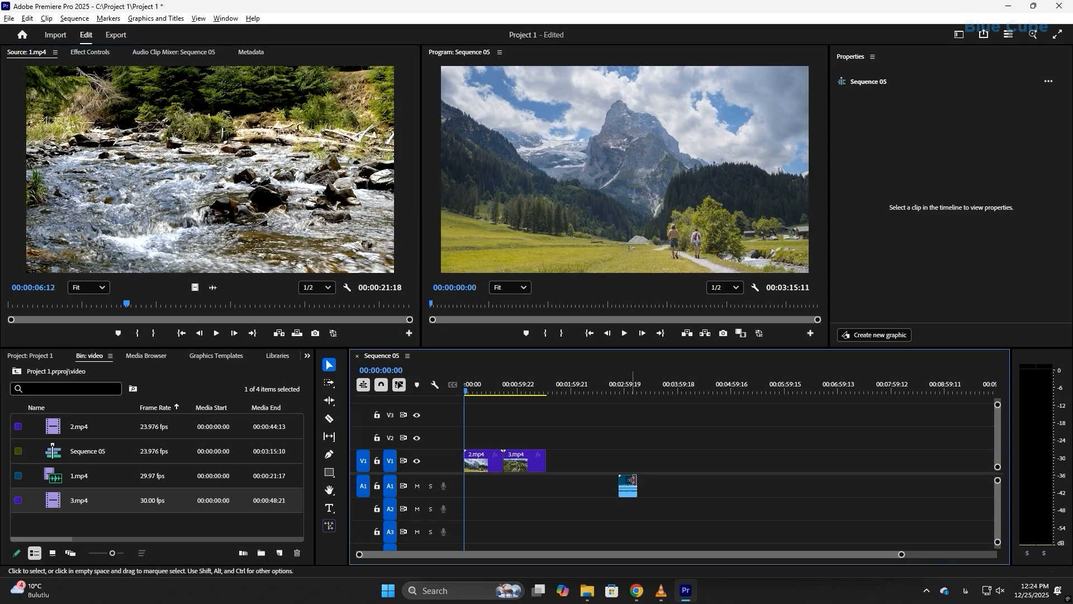
left_click_drag(620, 384, 629, 385)
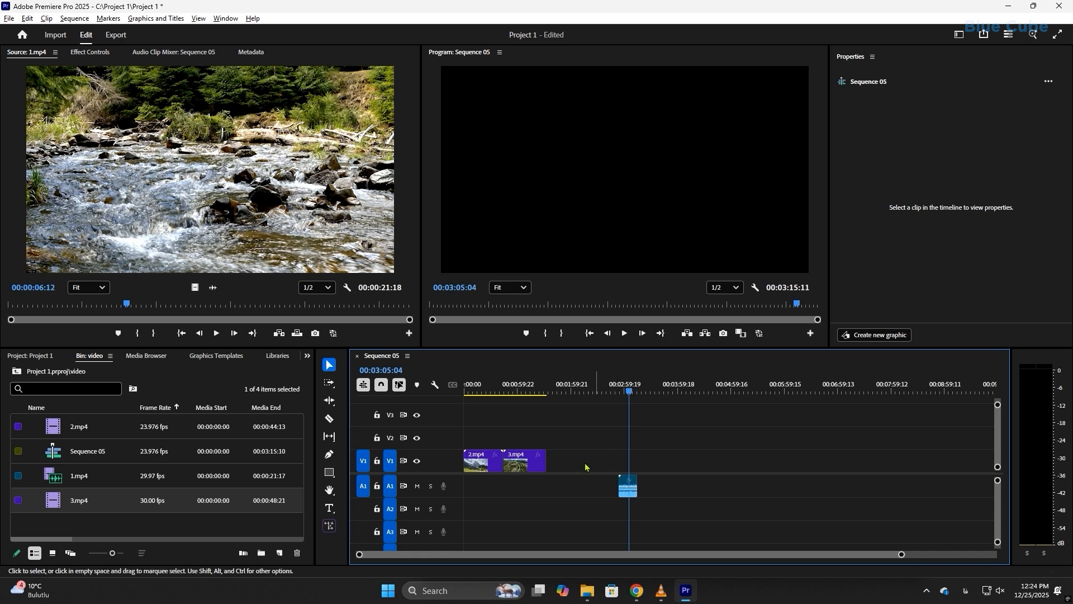
left_click_drag(683, 464, 596, 513)
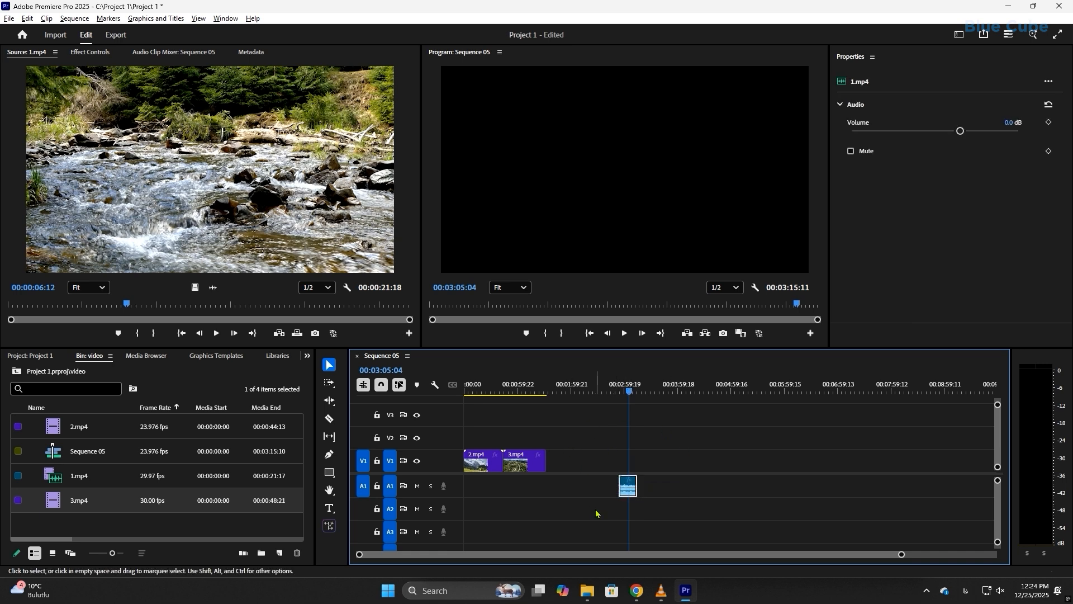
key("Delete")
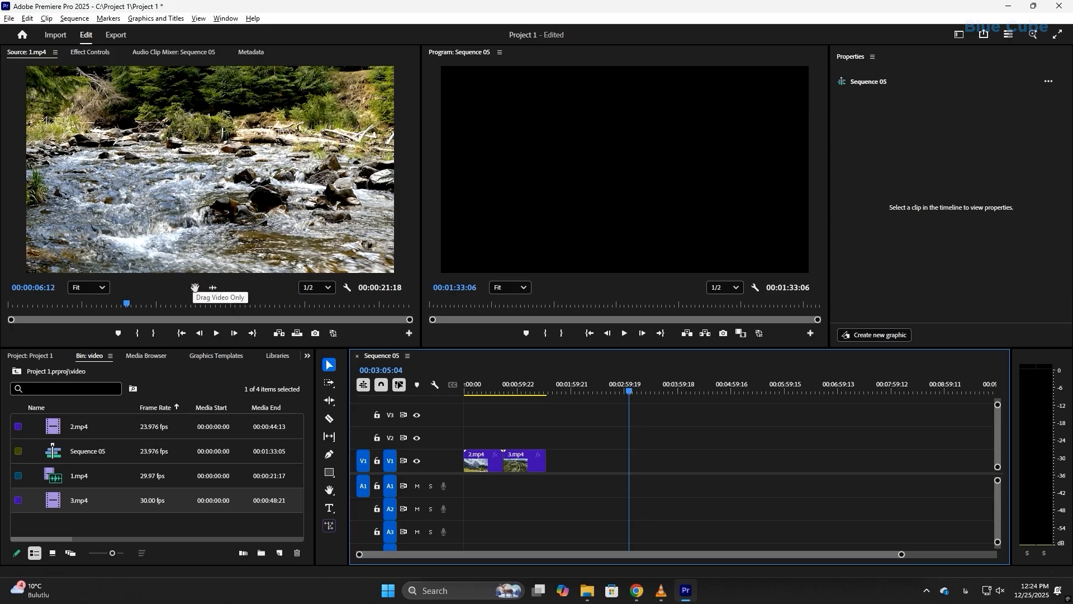
Step: Place only the video of 1.mp4 on track V1 after a gap beyond 3.mp4, preview it, and delete it
left_click_drag(195, 286, 591, 461)
left_click(603, 391)
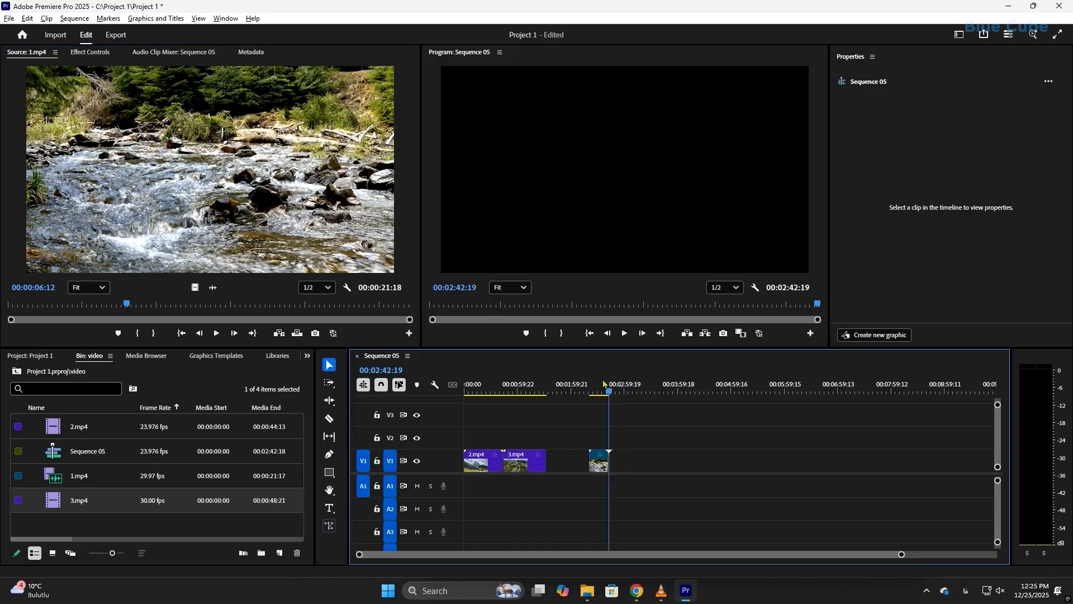
left_click_drag(605, 393, 599, 393)
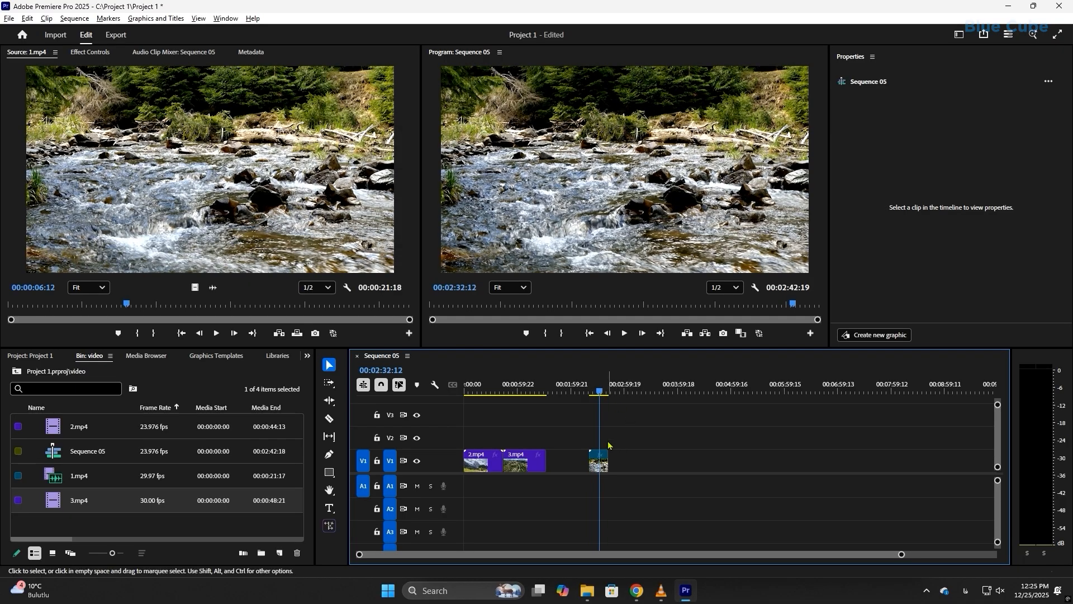
left_click(598, 461)
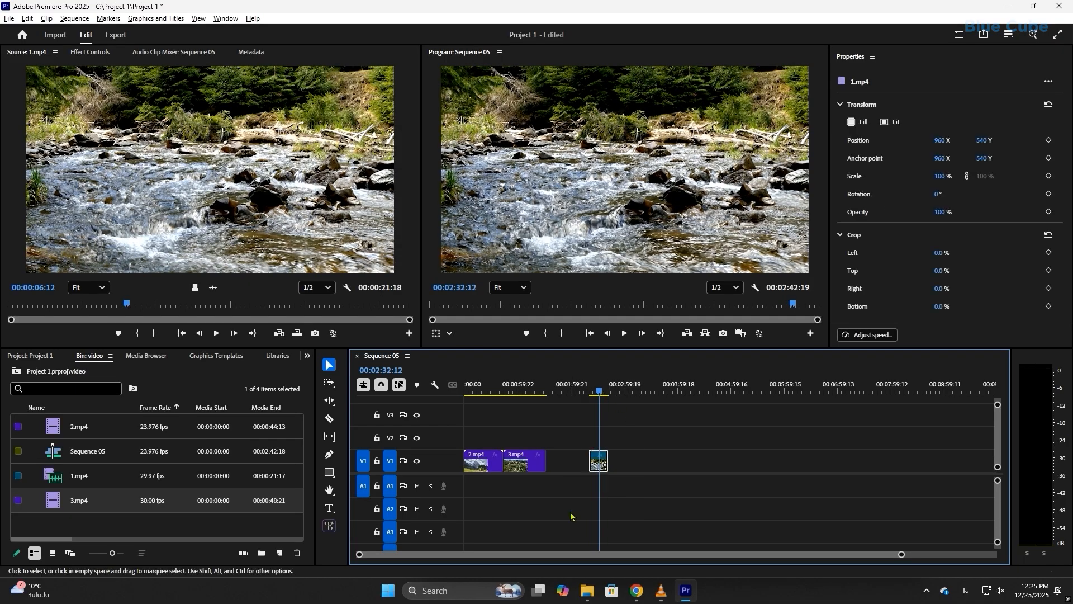
key("Delete")
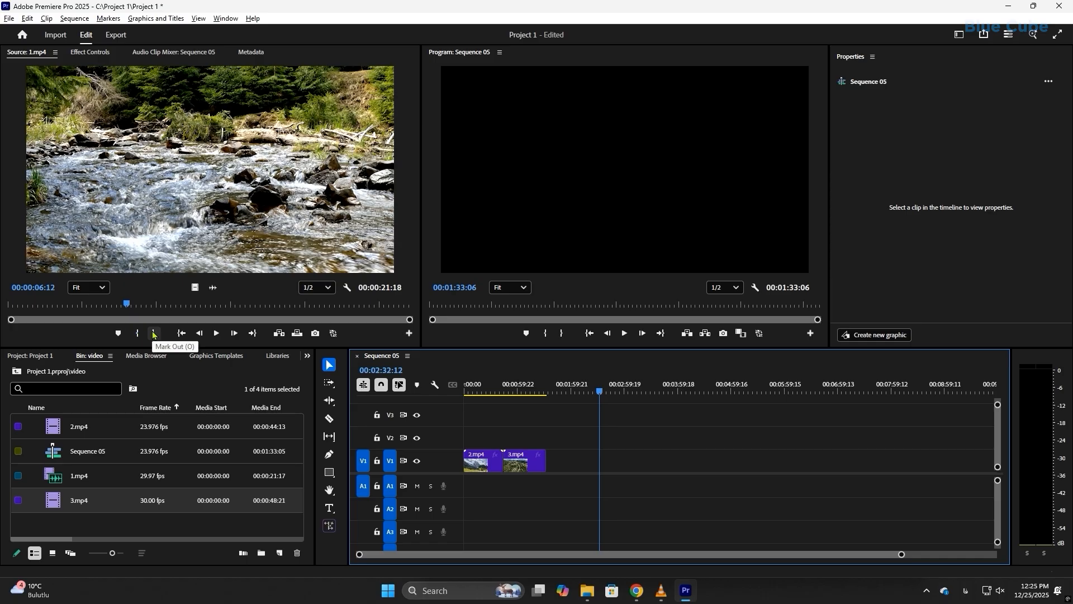
Step: Mark In at 00:00:03:28 and Out at 00:00:11:27 on 1.mp4 in the Source Monitor, then scrub back within the marked range
left_click(82, 305)
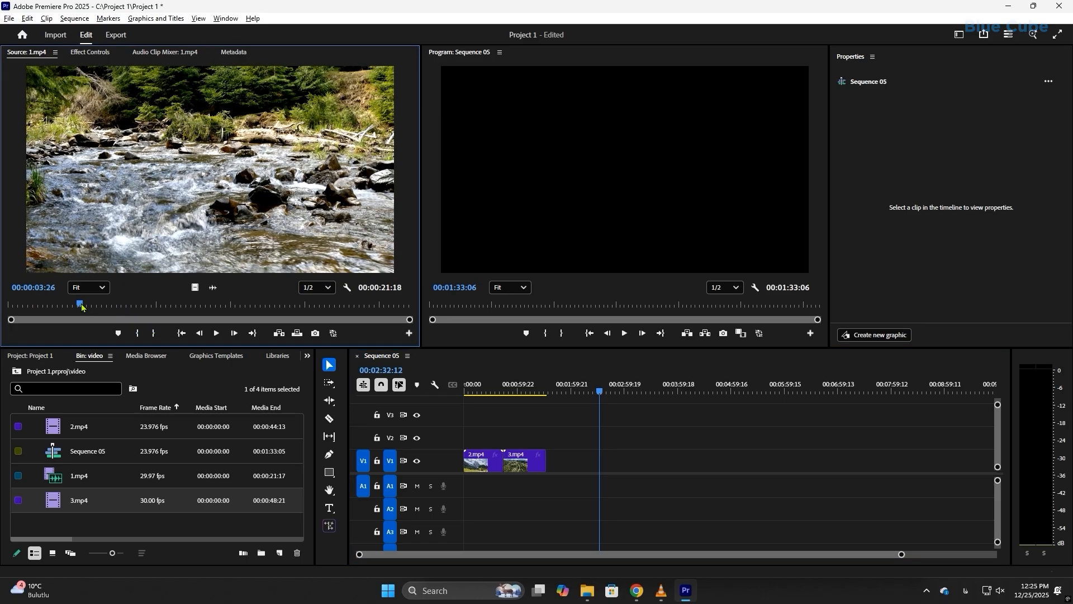
left_click(138, 334)
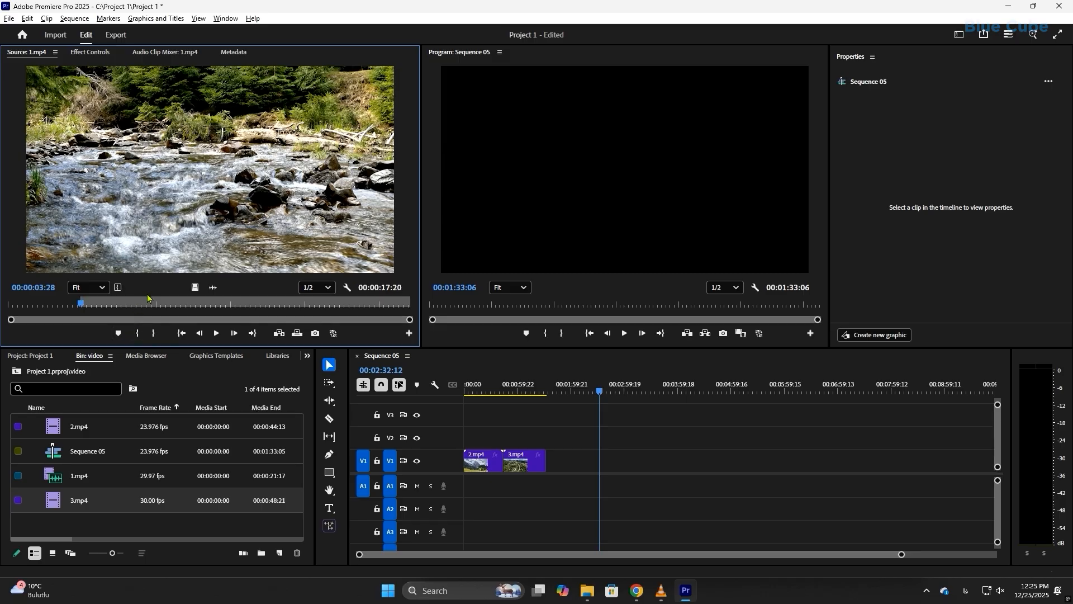
left_click_drag(152, 303, 228, 313)
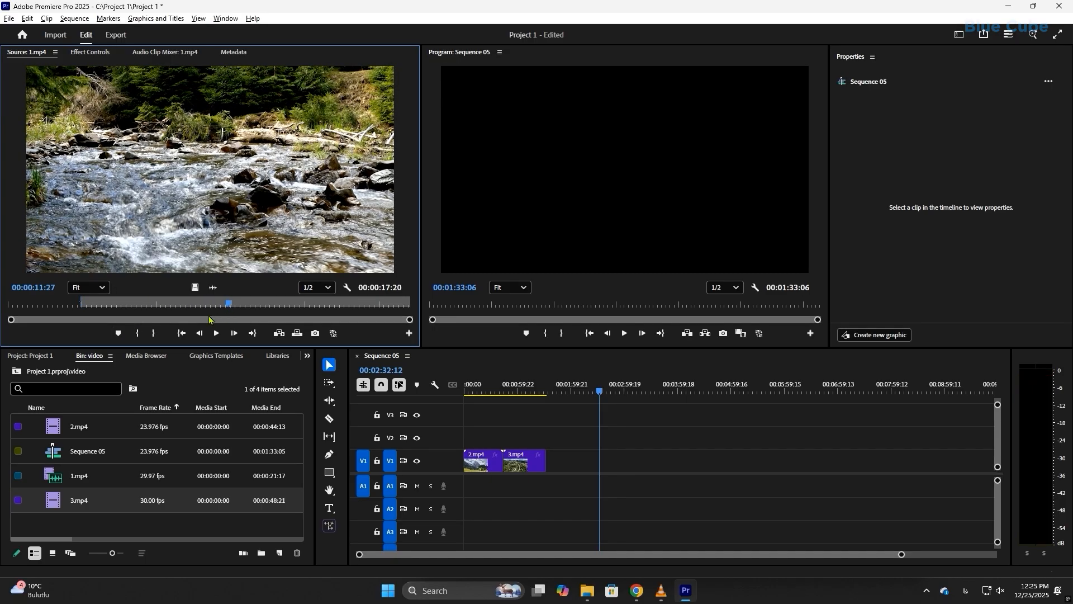
left_click(153, 333)
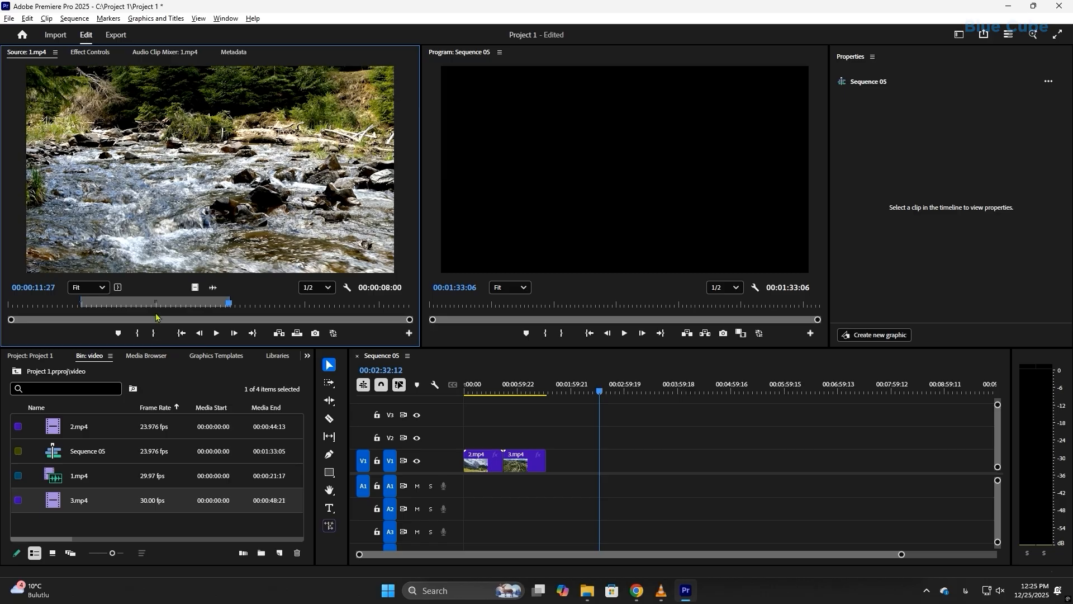
left_click(226, 304)
left_click_drag(226, 305, 192, 311)
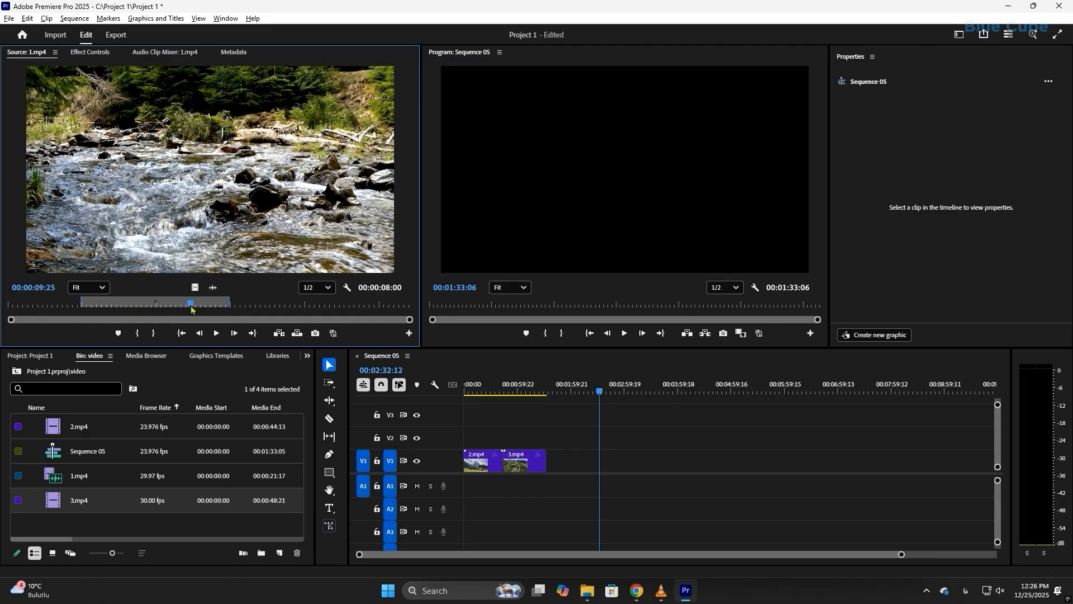
Step: Insert the marked range of 1.mp4 at 00:02:32:12 in the empty timeline area, check it in the Program Monitor, and delete it
left_click(278, 333)
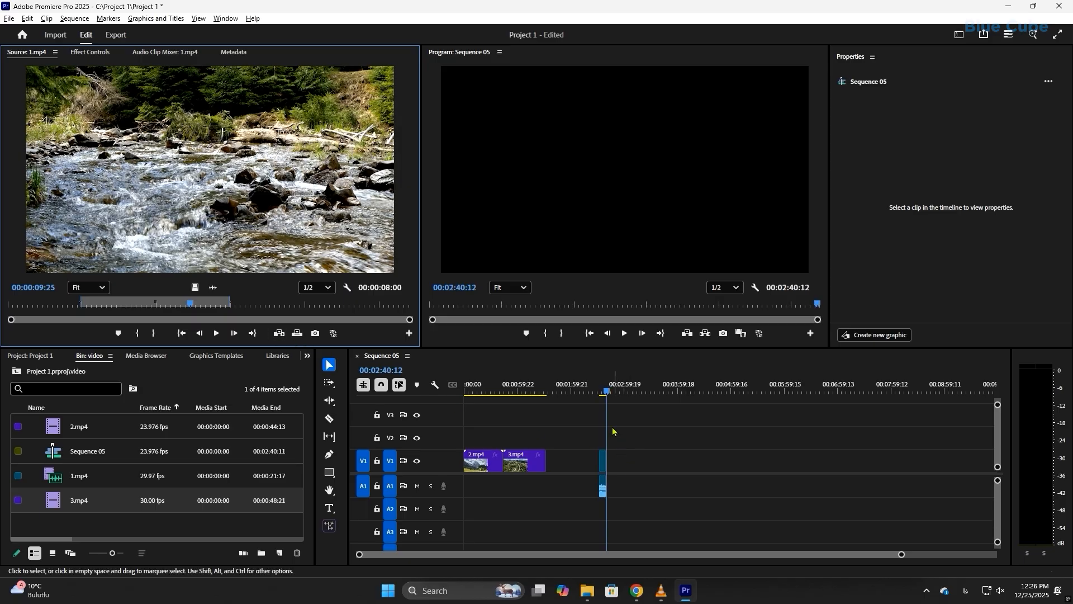
left_click_drag(607, 391, 607, 390)
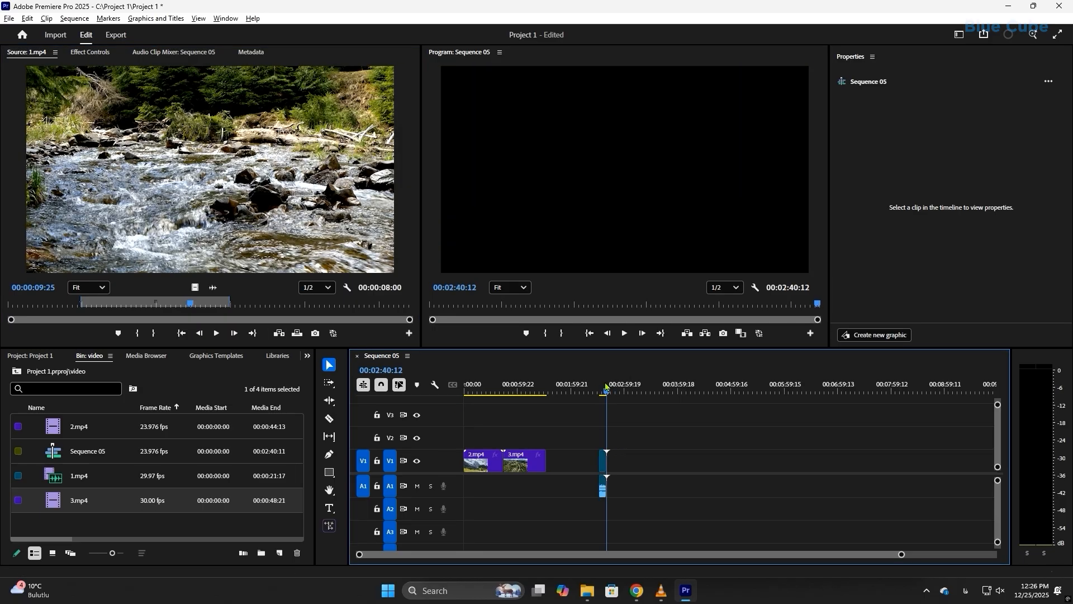
left_click_drag(901, 554, 735, 554)
left_click_drag(730, 391, 726, 391)
left_click_drag(769, 439, 683, 510)
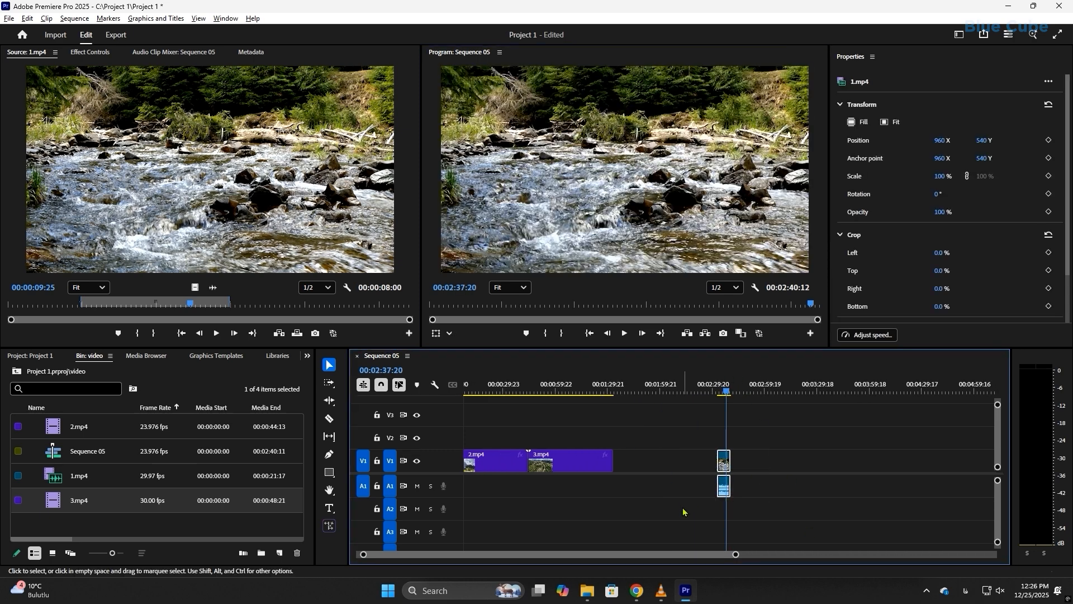
key("Delete")
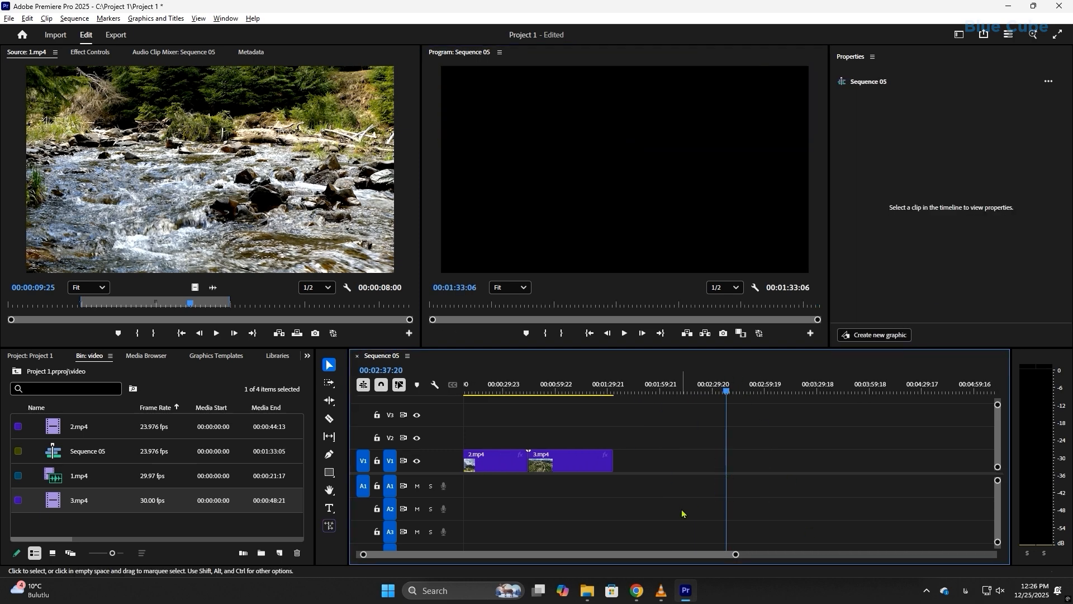
Step: Use Overwrite to place the marked range of 1.mp4 at 00:02:37:20, check its first frame, and delete it
left_click(297, 333)
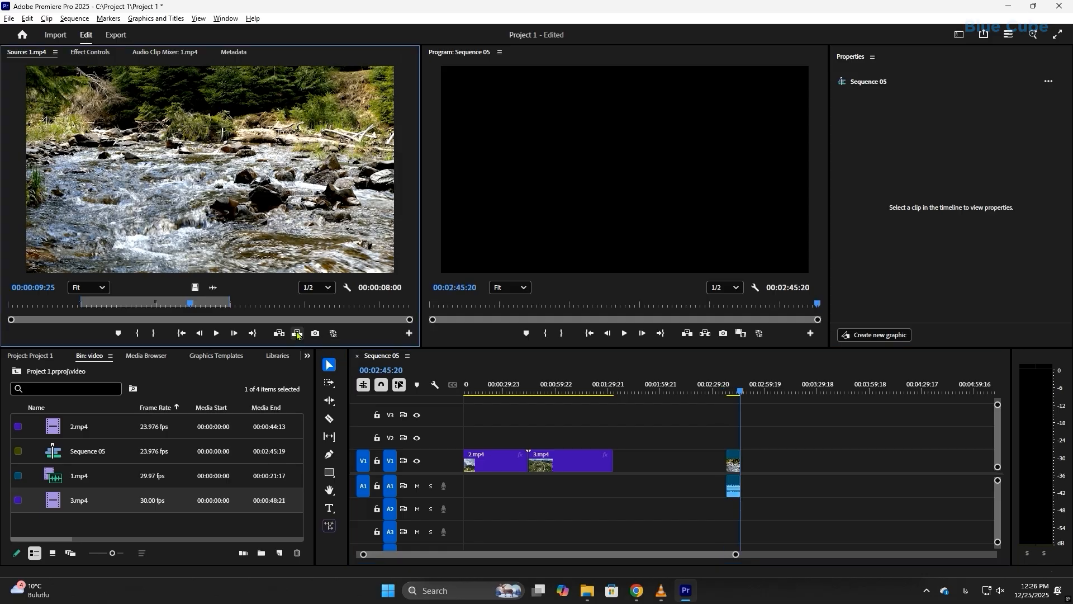
left_click(736, 390)
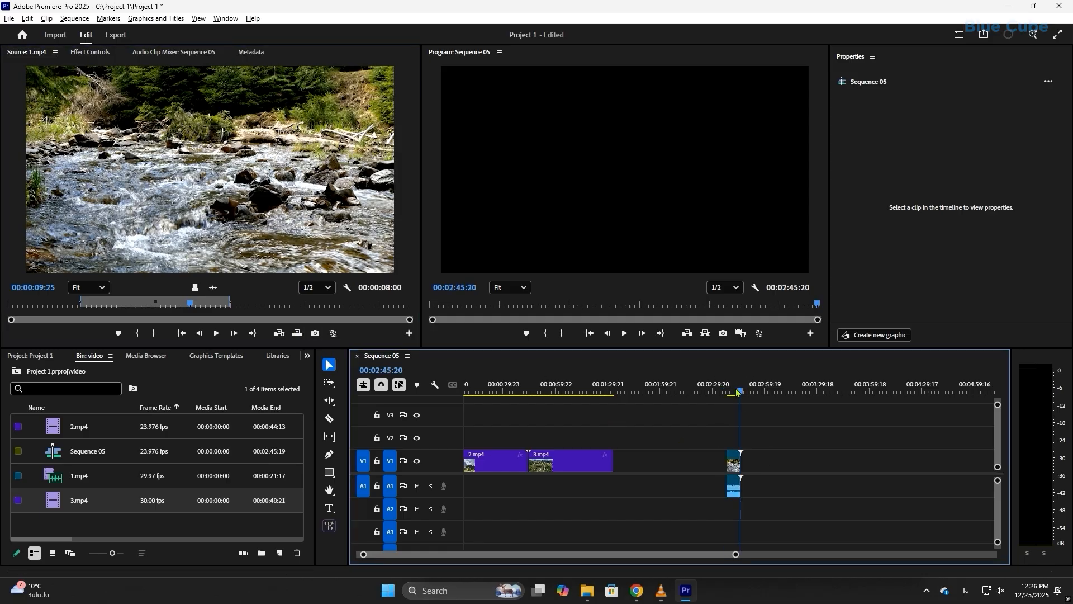
left_click_drag(717, 393, 726, 397)
left_click_drag(788, 433, 712, 497)
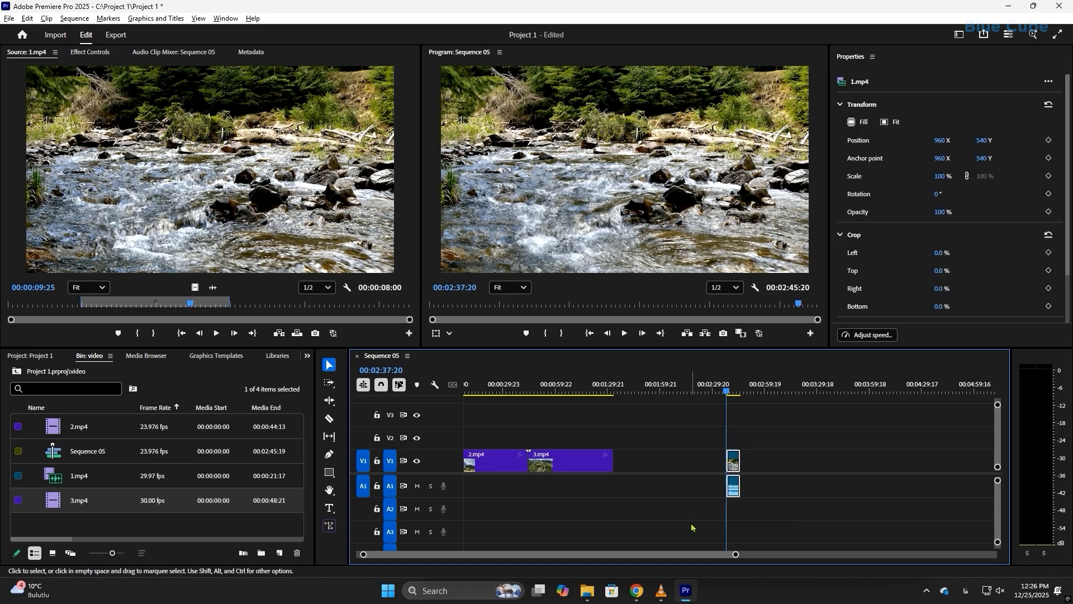
key("Delete")
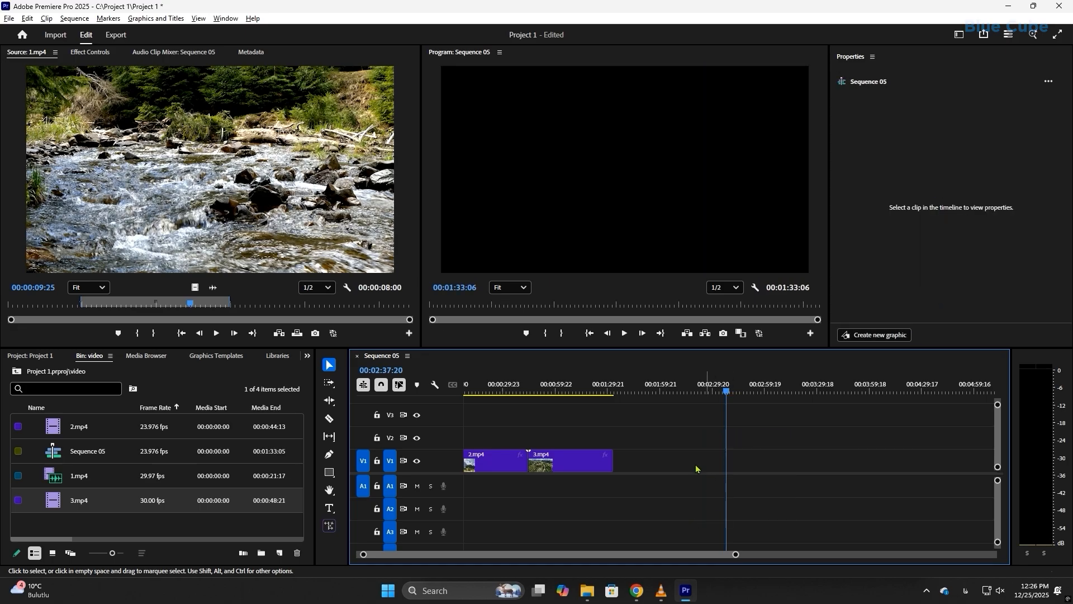
Step: Insert the marked range of 1.mp4 at 00:01:08:11 within 3.mp4 on the timeline, and undo the insert
left_click_drag(565, 384, 573, 384)
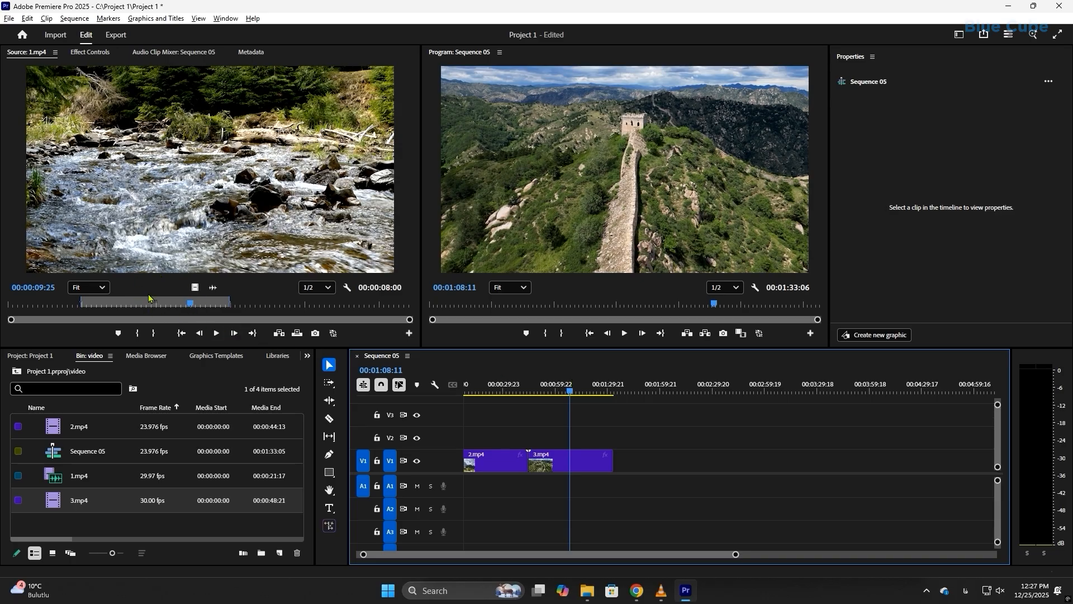
left_click(279, 334)
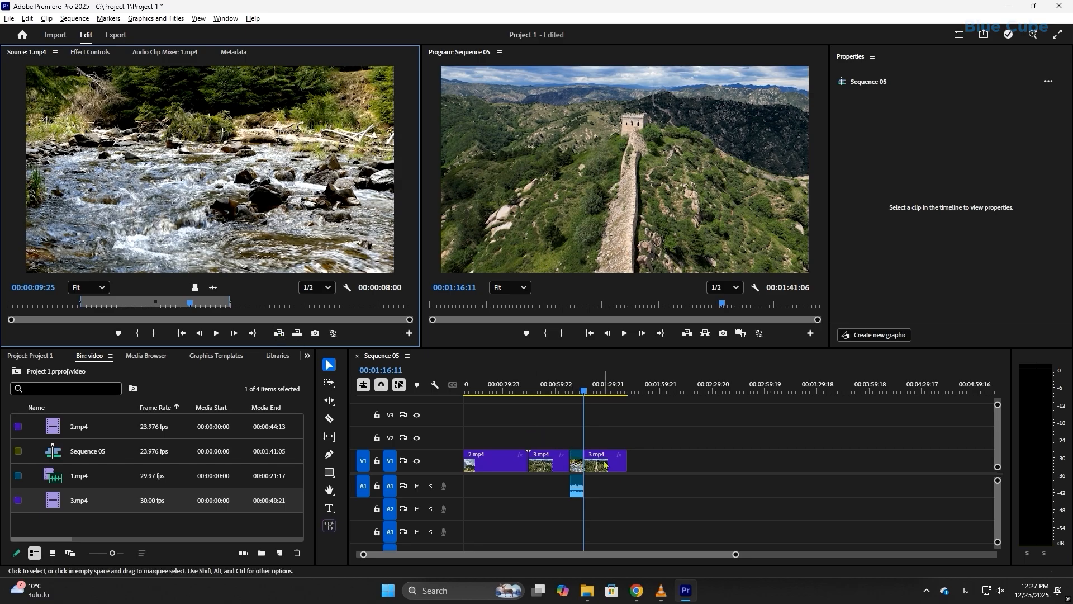
key("ctrl+z")
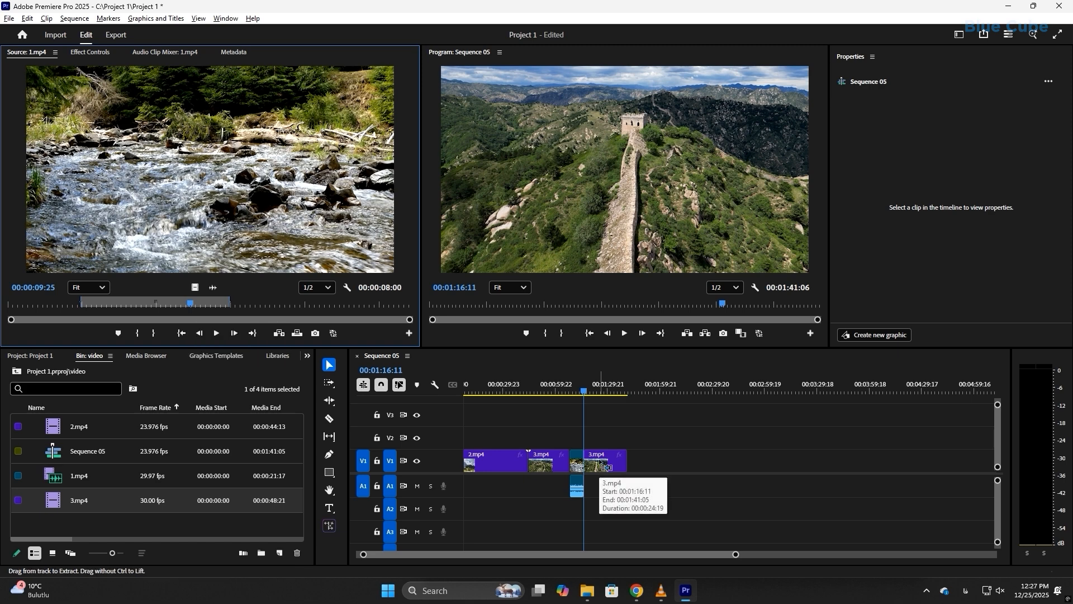
key("ctrl+z")
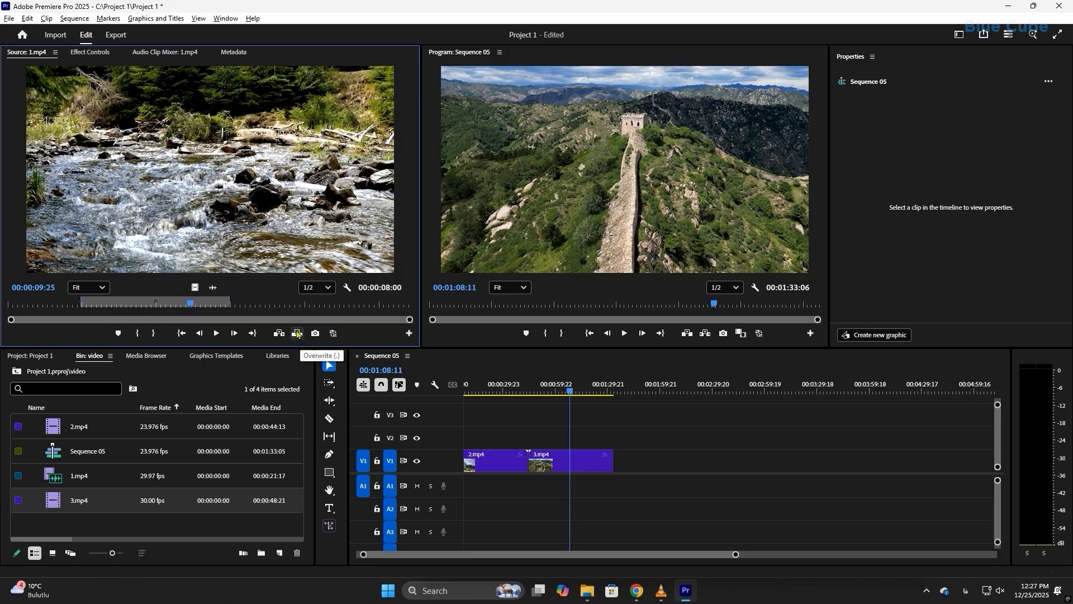
Step: Overwrite 3.mp4 from 00:01:08:11 with the marked range of 1.mp4, undo it, and insert the range there instead
left_click(297, 334)
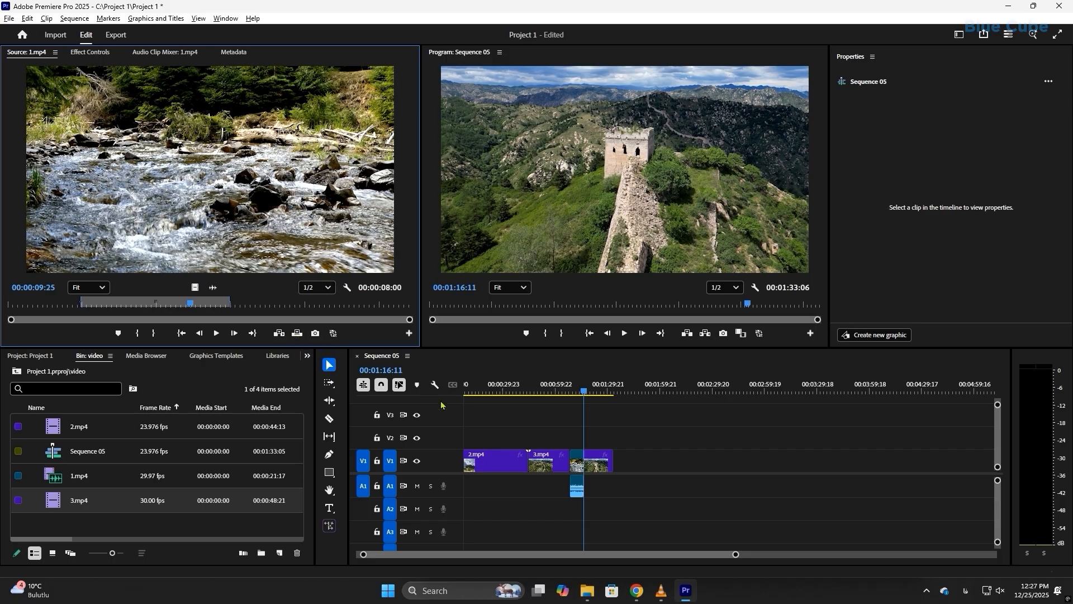
key("ctrl+z")
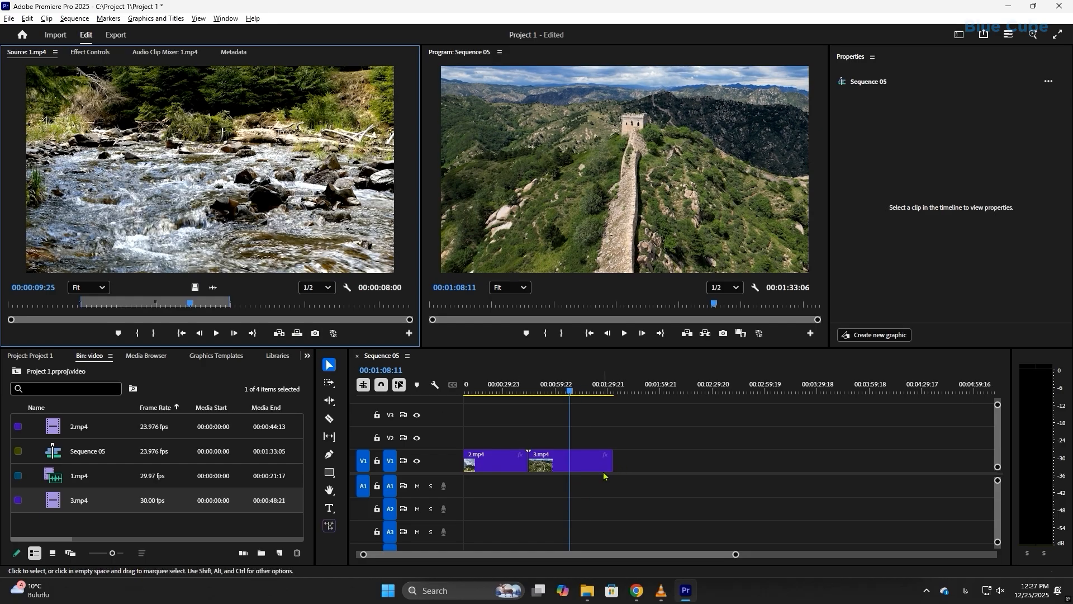
left_click(277, 333)
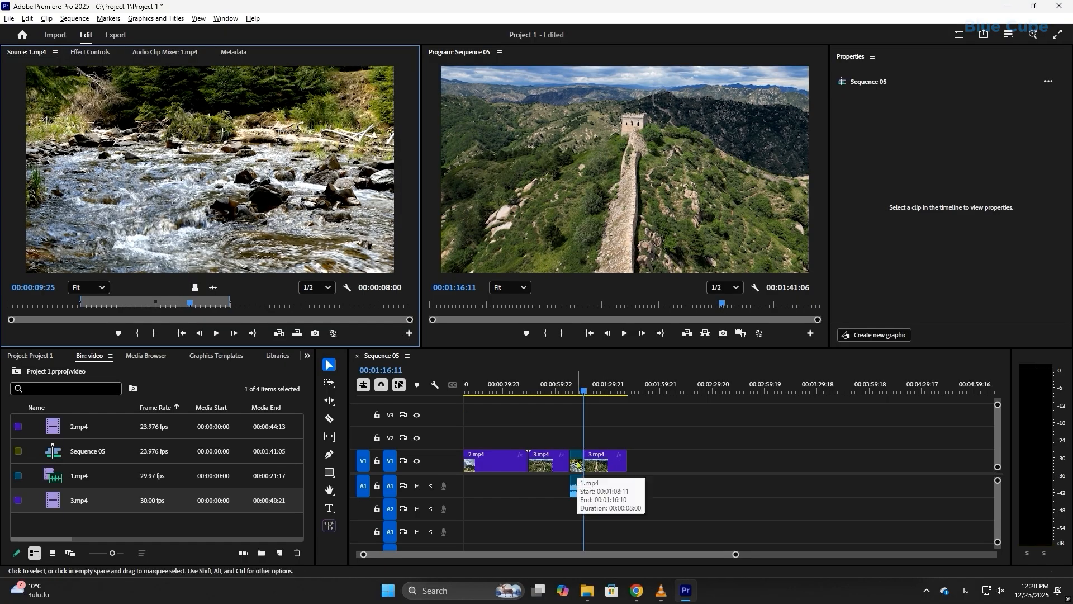
Step: Go to the In and Out points of 1.mp4 in the Source Monitor, and view the Export Frame options at 00:00:10:15 without exporting
left_click(181, 333)
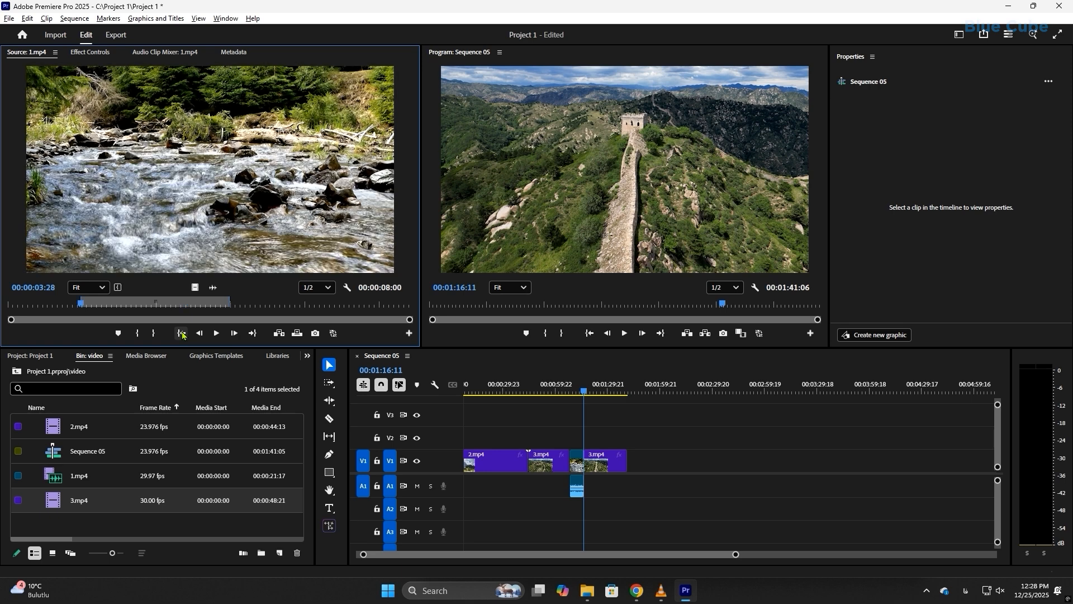
left_click(253, 333)
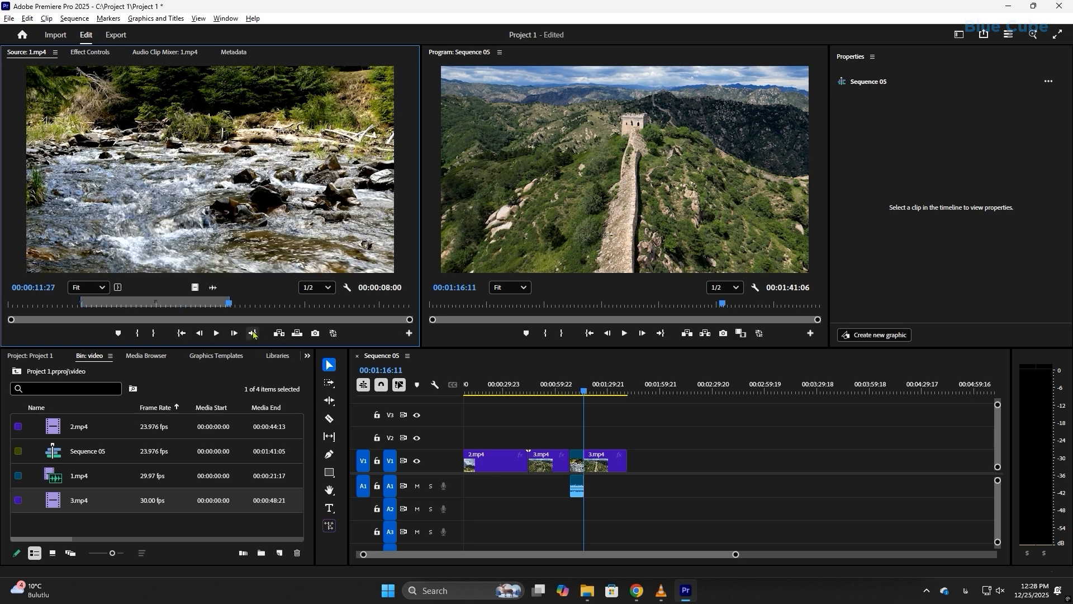
left_click(203, 303)
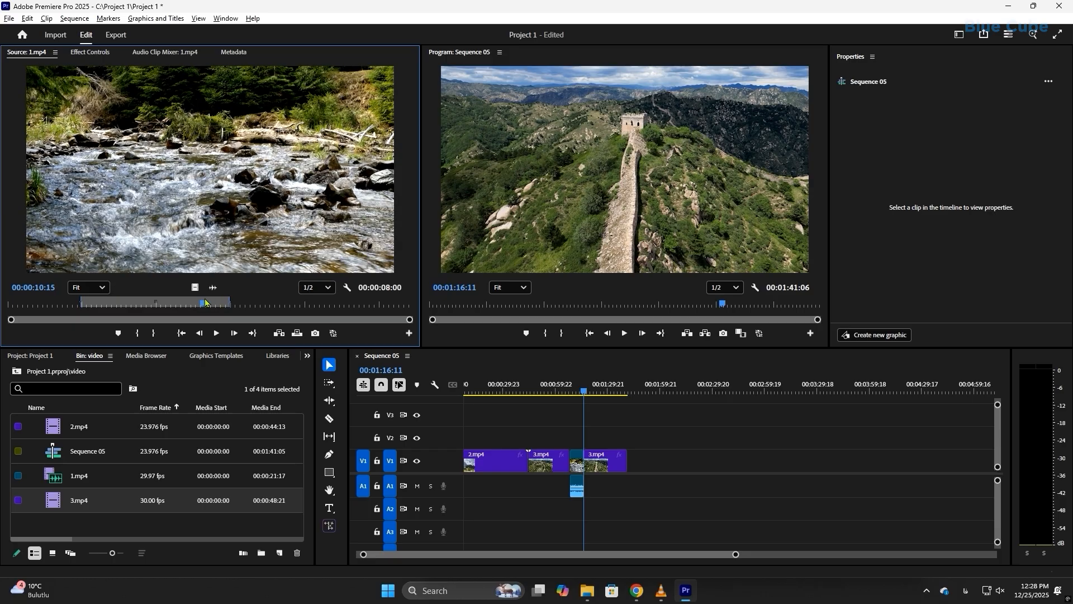
left_click(315, 333)
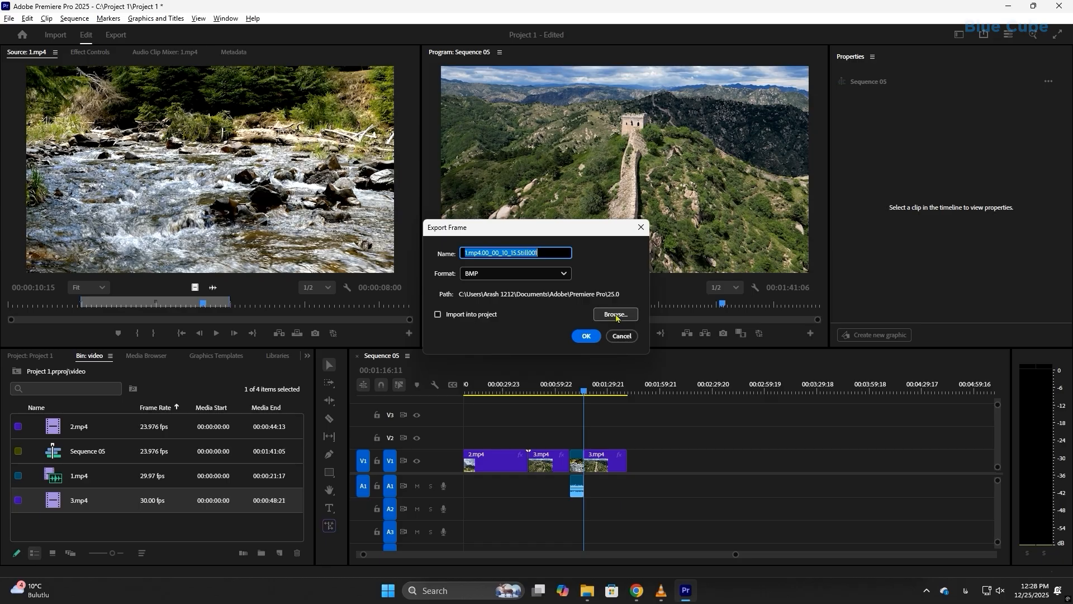
left_click(622, 336)
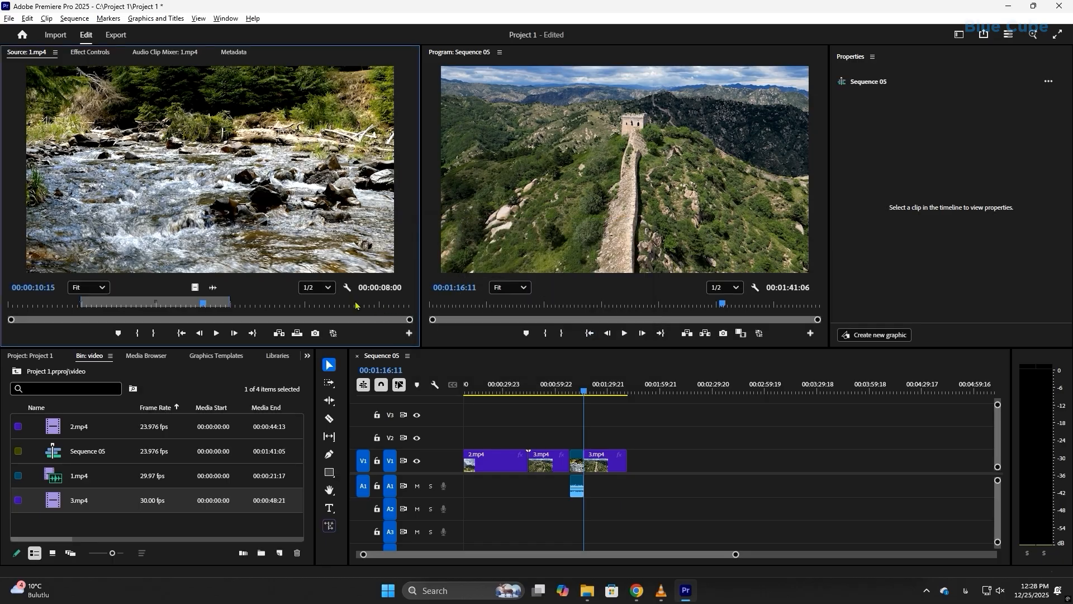
Step: Try the Source Monitor playback resolutions Full, 1/2 and 1/4, return to 1/2, and undo the insert of 1.mp4 on the timeline
left_click(329, 288)
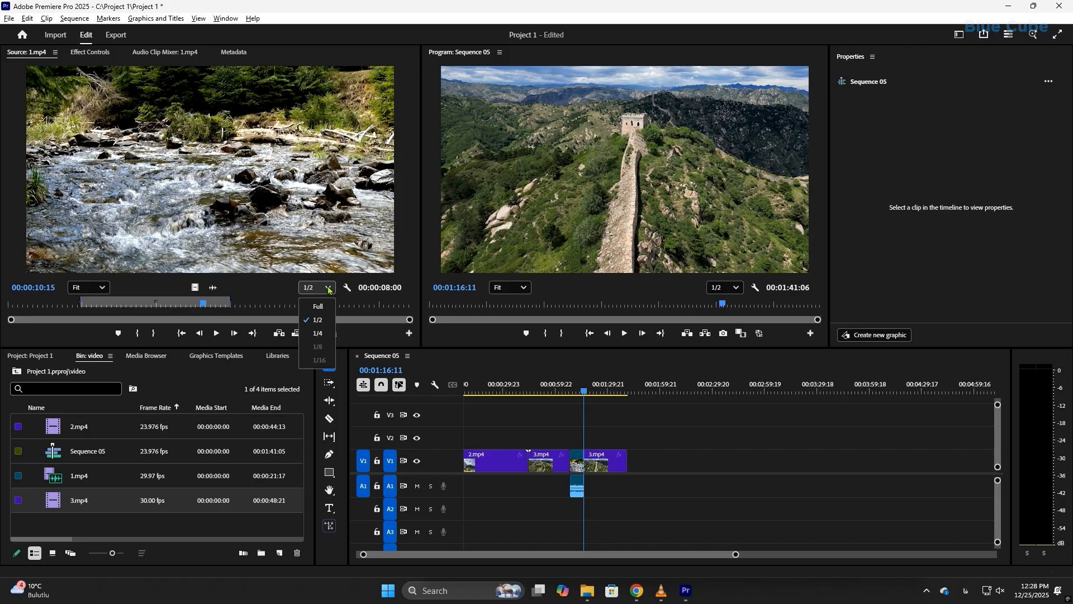
left_click(321, 307)
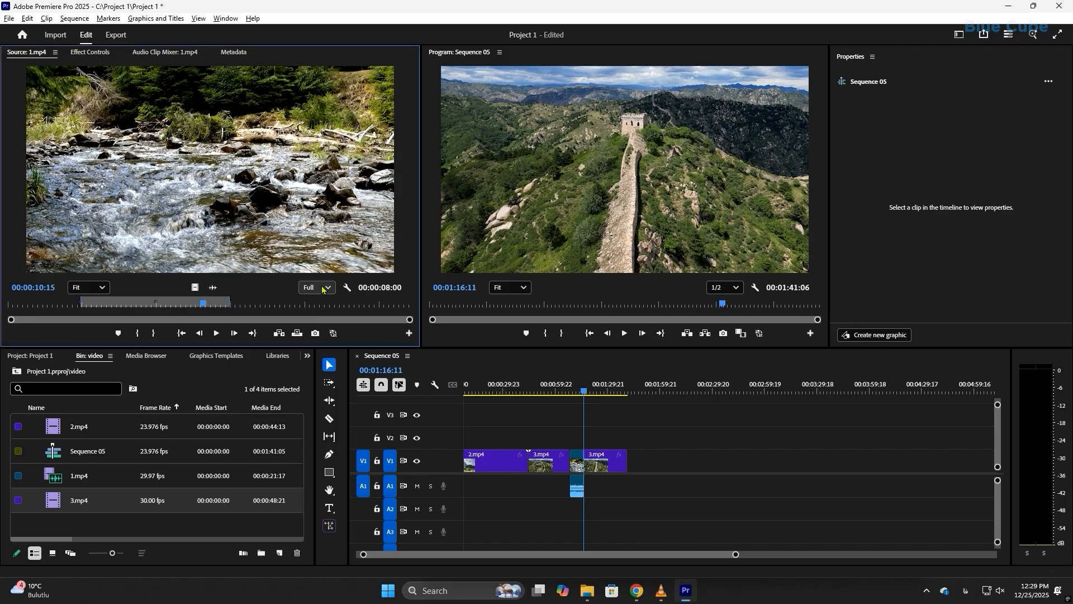
left_click(324, 289)
left_click(327, 320)
left_click(327, 289)
left_click(318, 333)
left_click(322, 294)
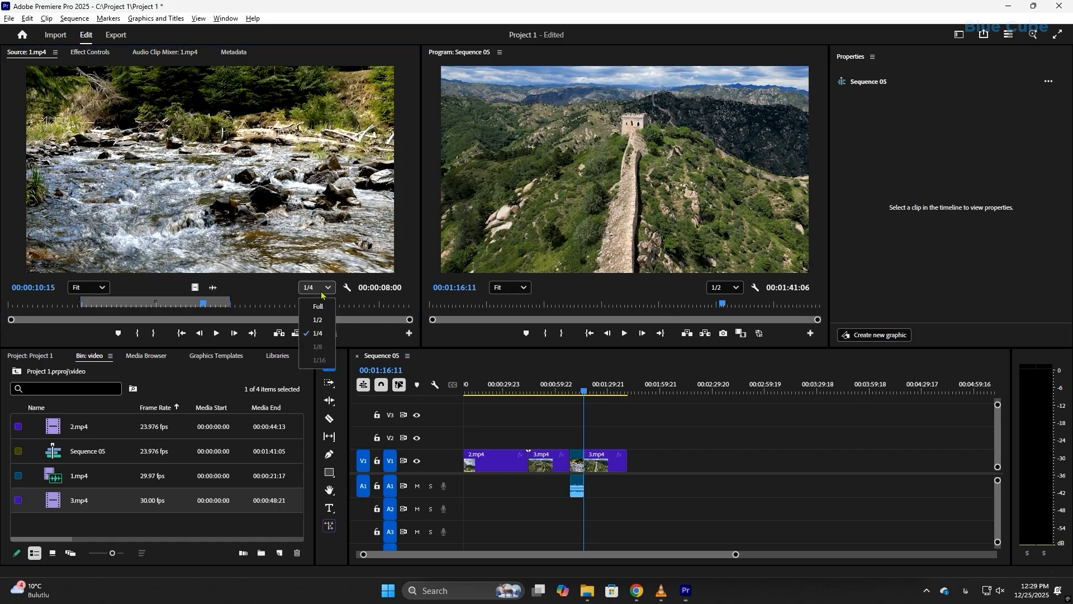
left_click(318, 307)
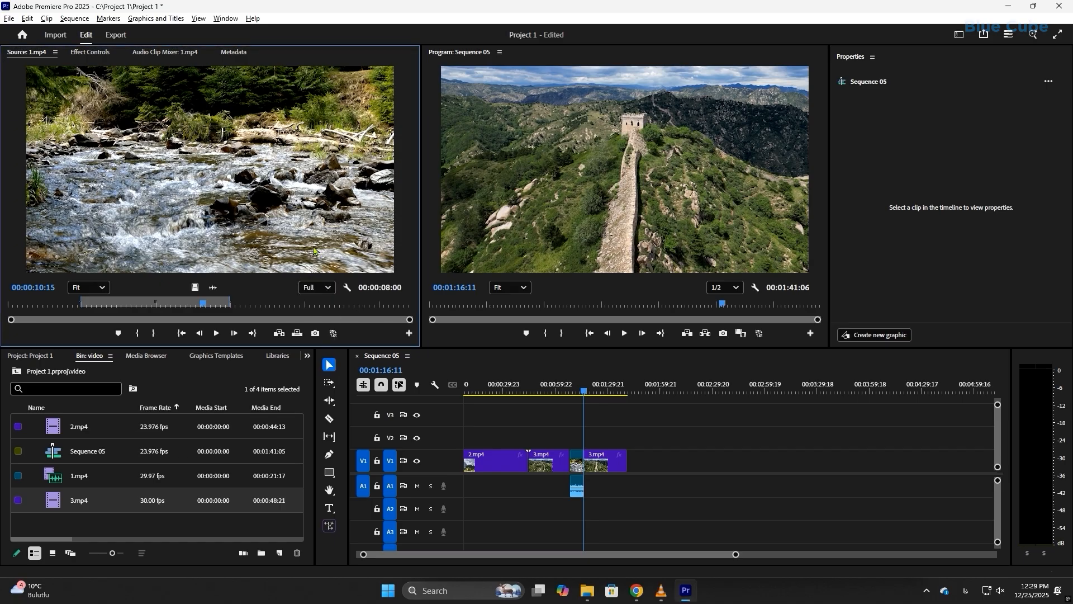
left_click(319, 289)
left_click(322, 320)
key("ctrl+z")
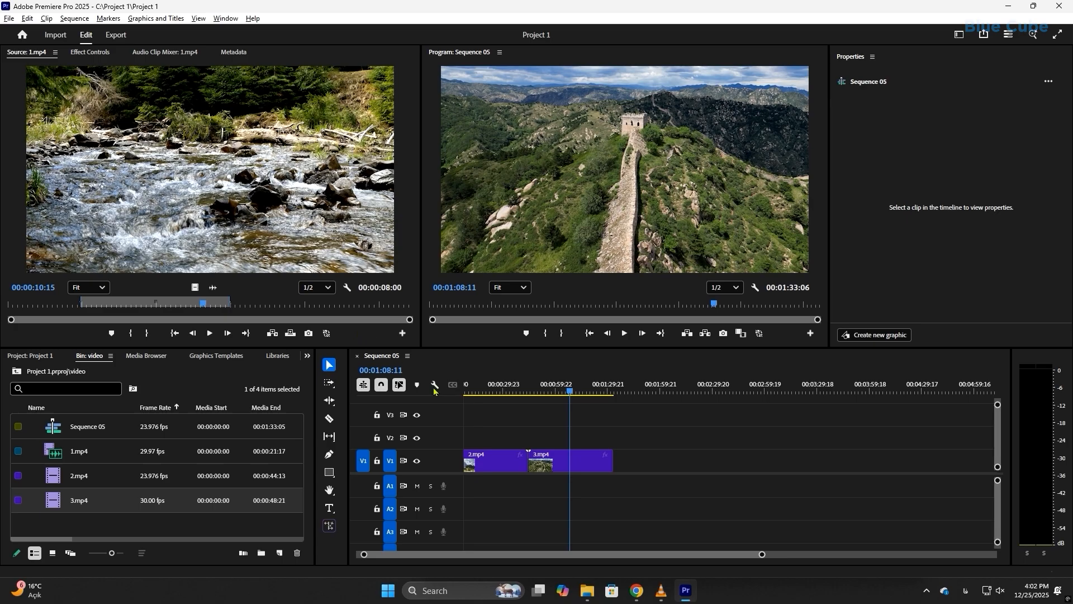
Step: Scrub Sequence 05 back to 00:00:30:01 within 2.mp4 and play a short stretch in the Program Monitor
left_click(522, 430)
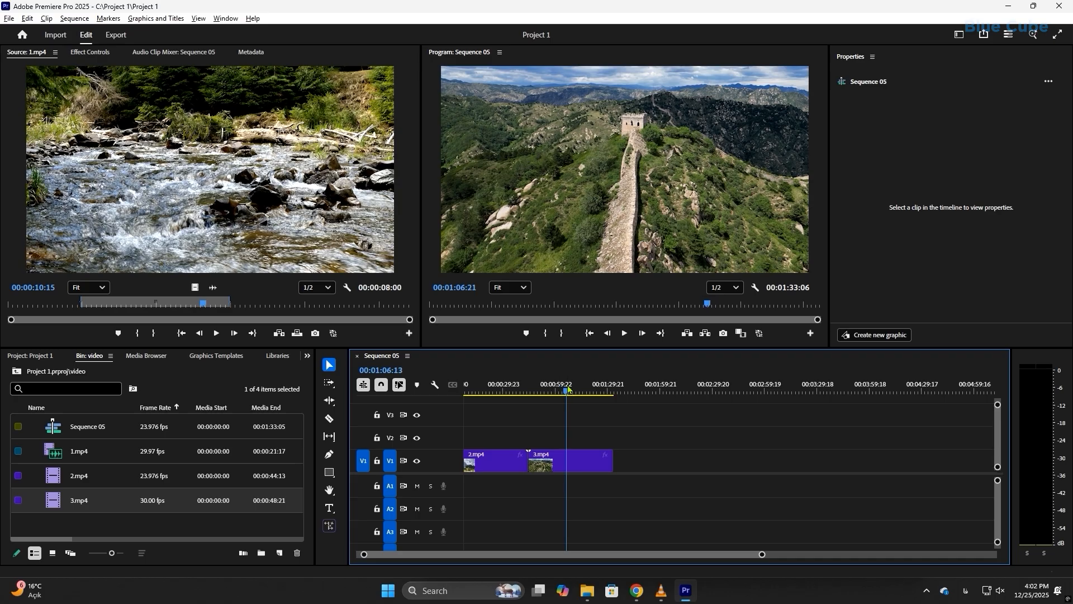
left_click_drag(569, 391, 498, 397)
left_click(540, 462)
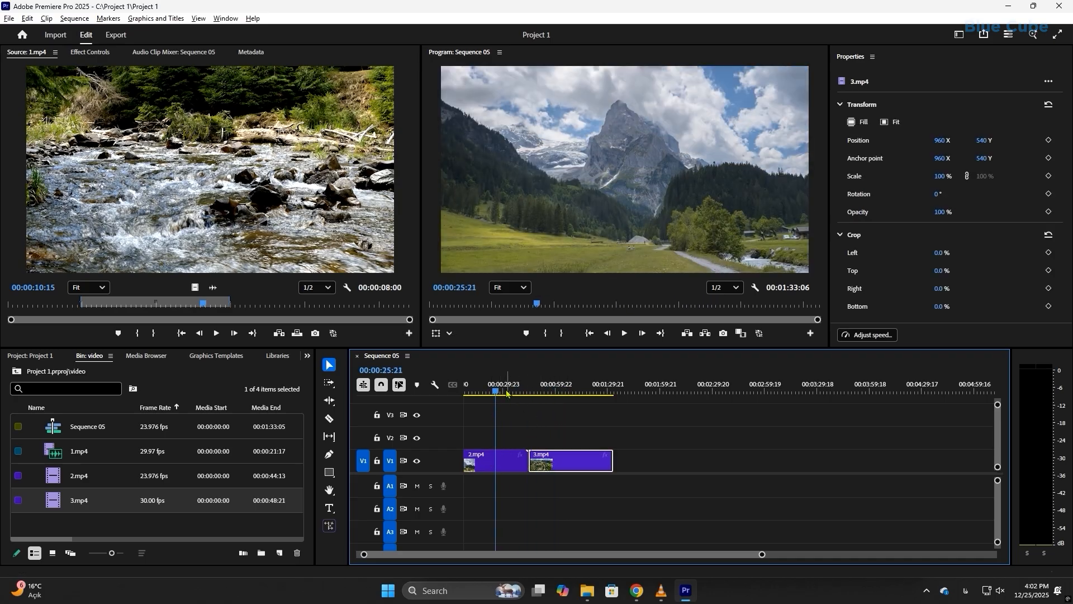
mouse_move(495, 392)
left_mouse_down()
mouse_move(564, 398)
mouse_move(501, 393)
left_mouse_up()
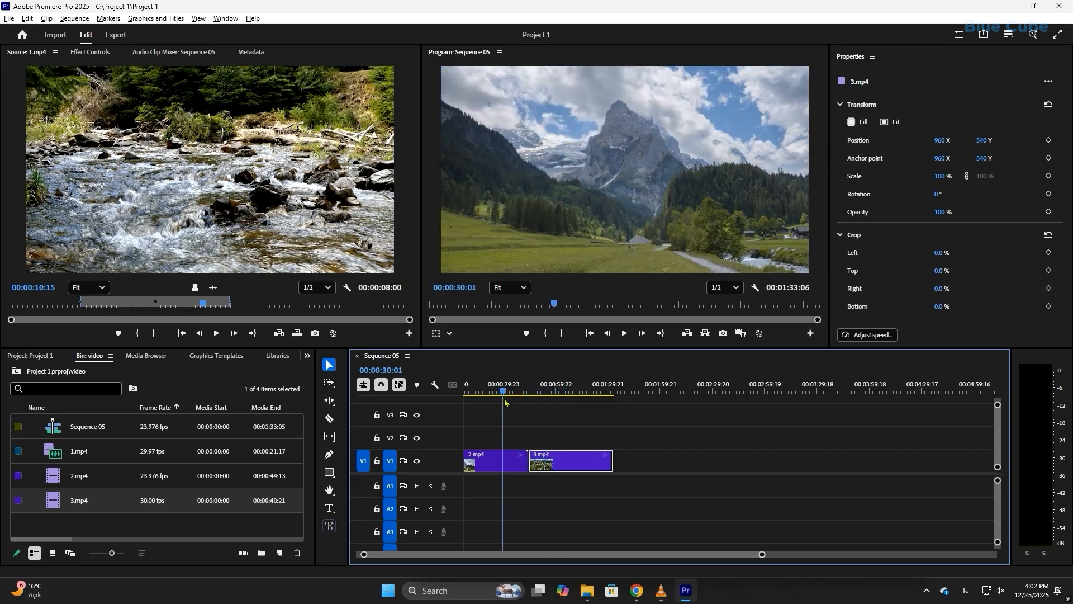
left_click(625, 334)
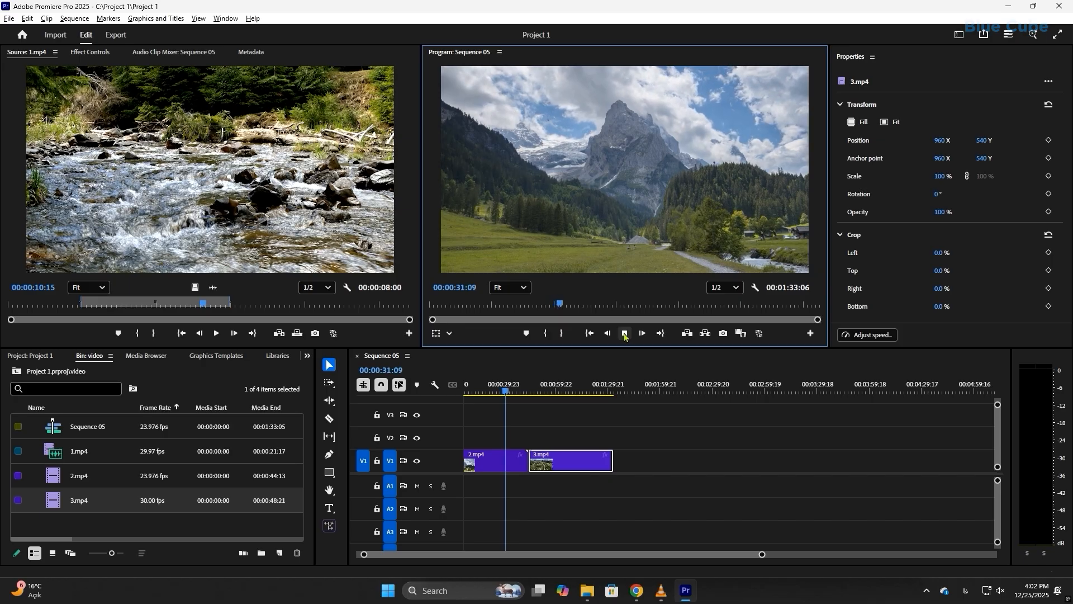
left_click(624, 333)
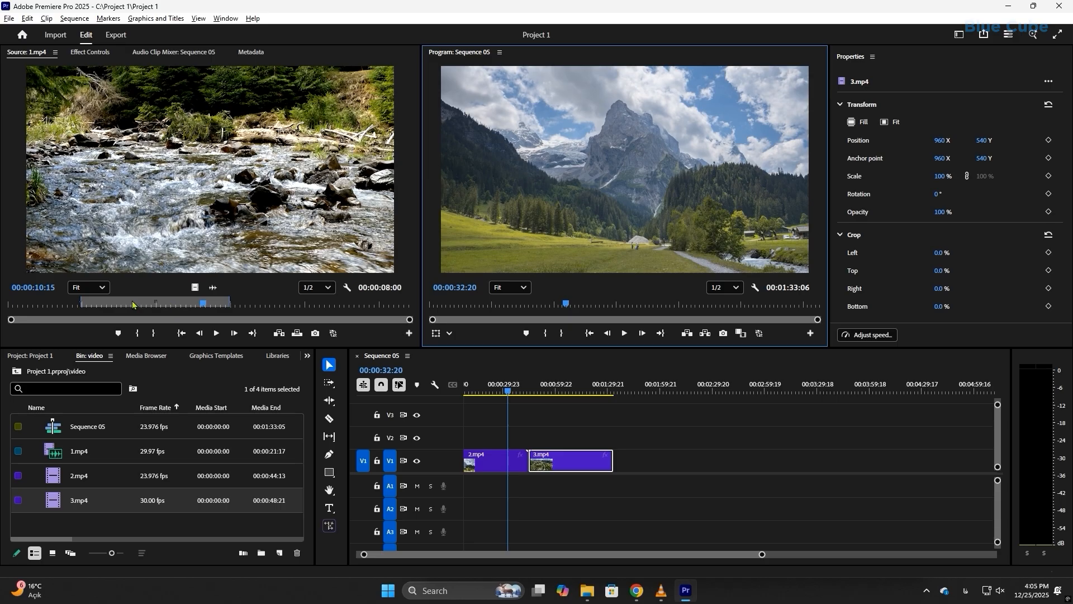
Step: Clear the In and Out points of 1.mp4 in the Source Monitor, and place the clip on V2 and A2 above 2.mp4
right_click(175, 303)
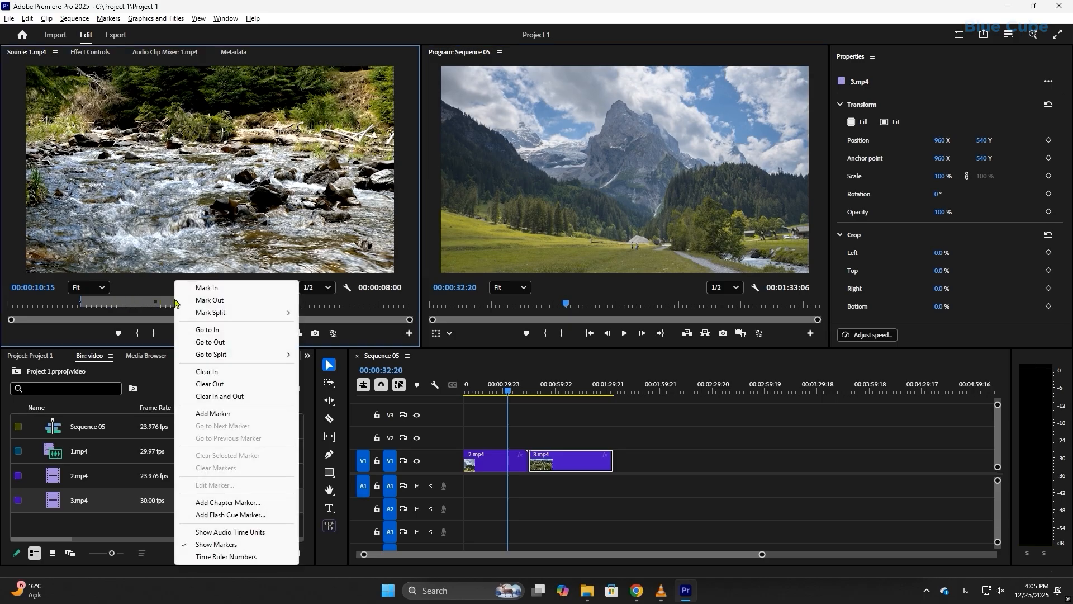
left_click(245, 397)
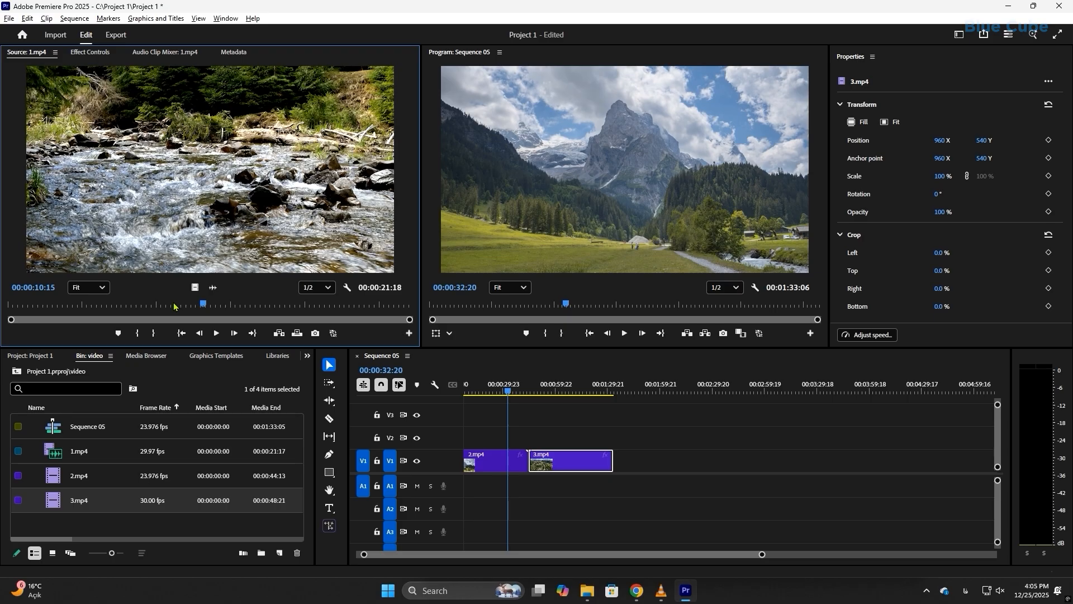
left_click_drag(196, 203, 480, 434)
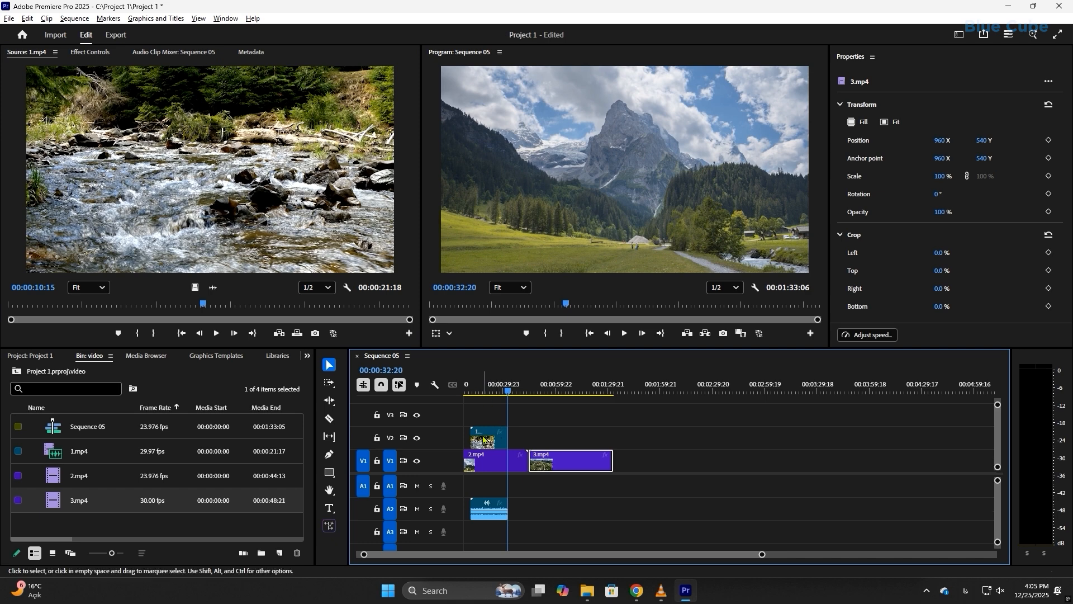
left_click(482, 516)
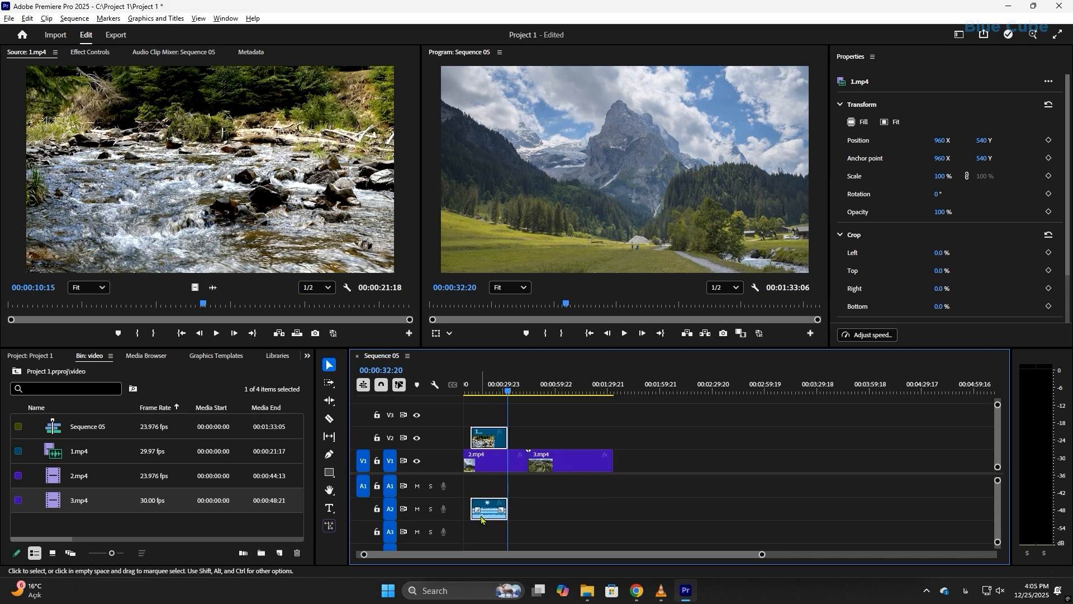
Step: Scrub Sequence 05 through the overlapping 1.mp4, play a short stretch past its end, and return to 00:00:21:02
left_click(481, 391)
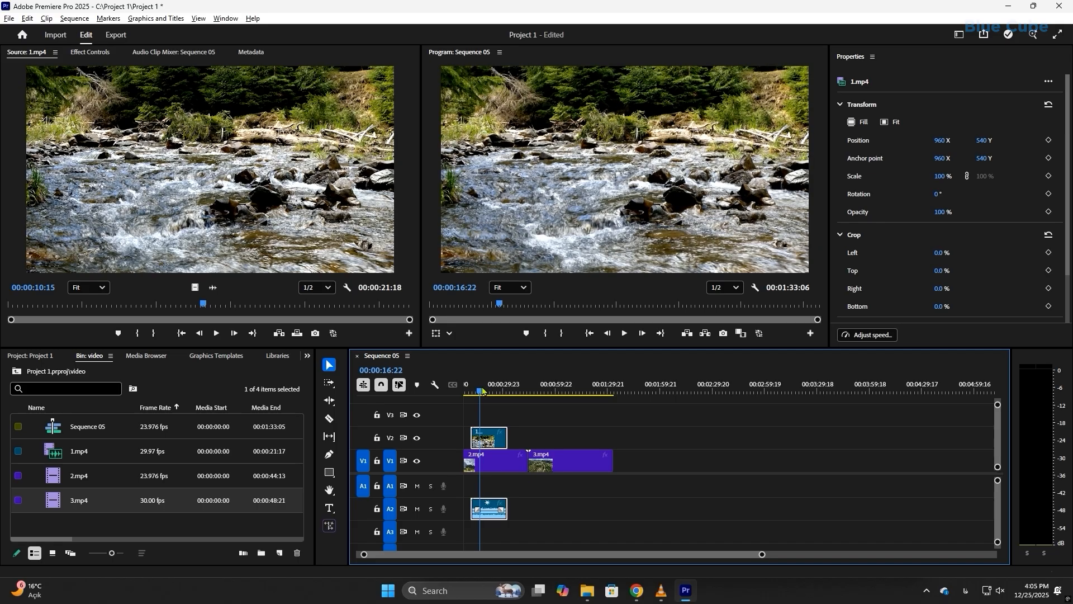
mouse_move(483, 390)
left_mouse_down()
mouse_move(499, 391)
mouse_move(487, 390)
left_mouse_up()
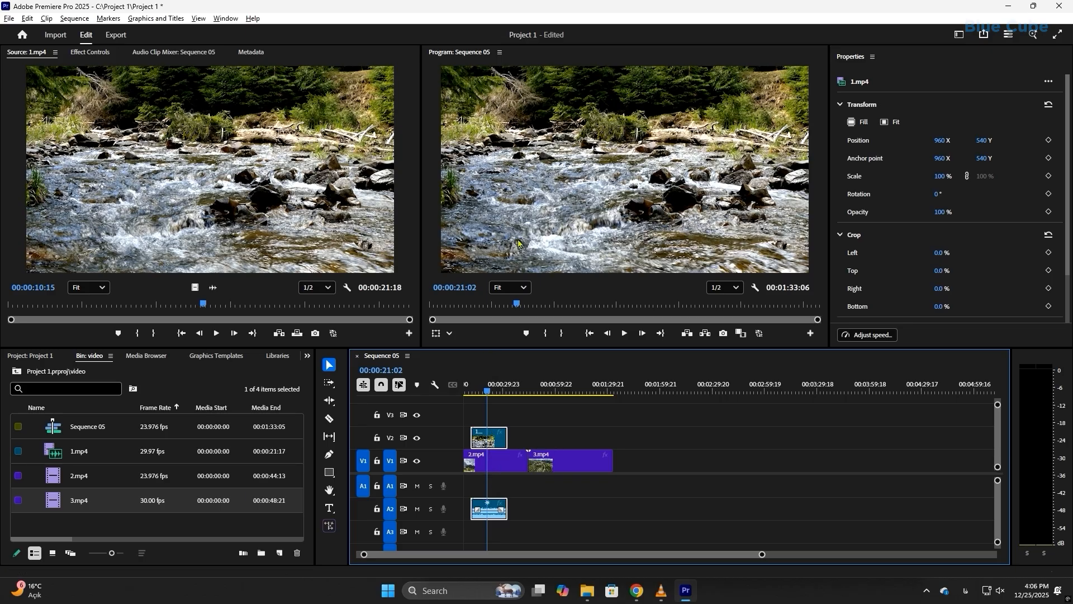
left_click(487, 389)
left_click_drag(488, 390, 509, 395)
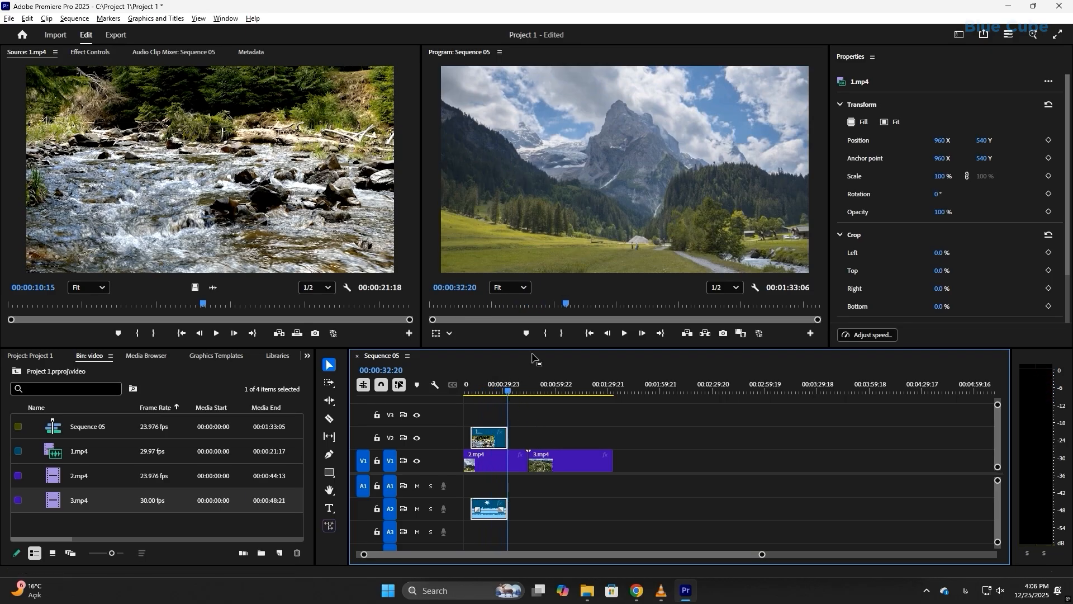
left_click(624, 333)
left_click(625, 333)
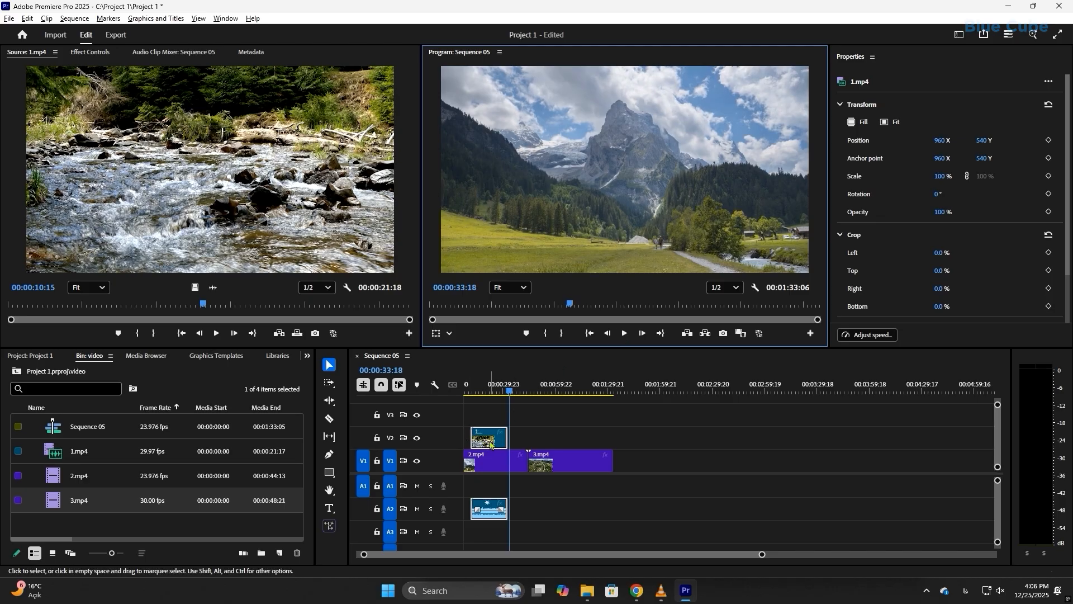
left_click_drag(495, 391, 488, 391)
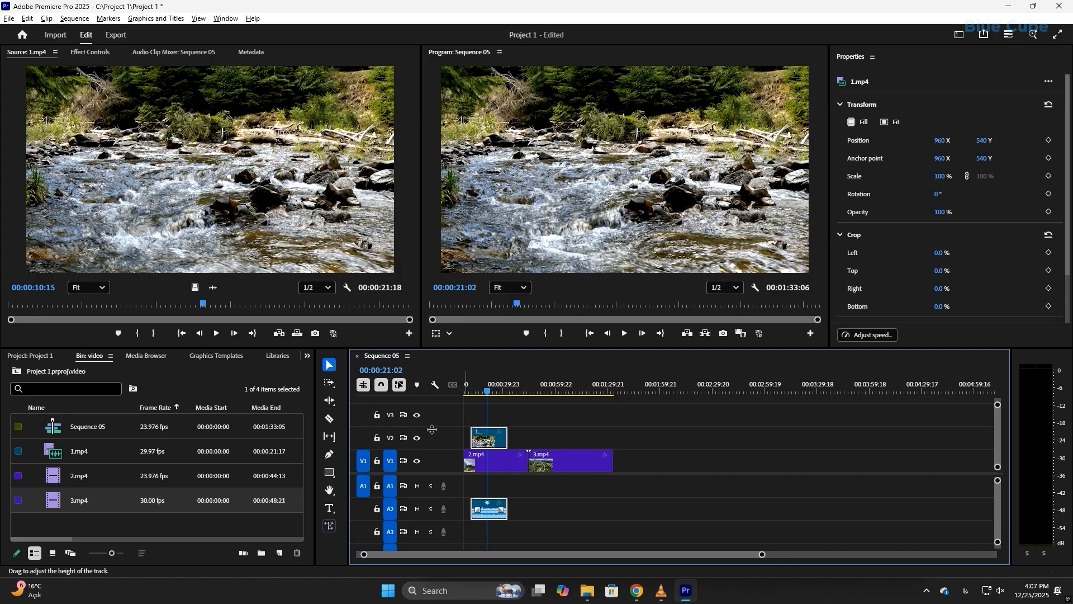
Step: Move 1.mp4 to the start of the sequence with its audio on A1, and delete it from the timeline
left_click_drag(496, 511, 478, 493)
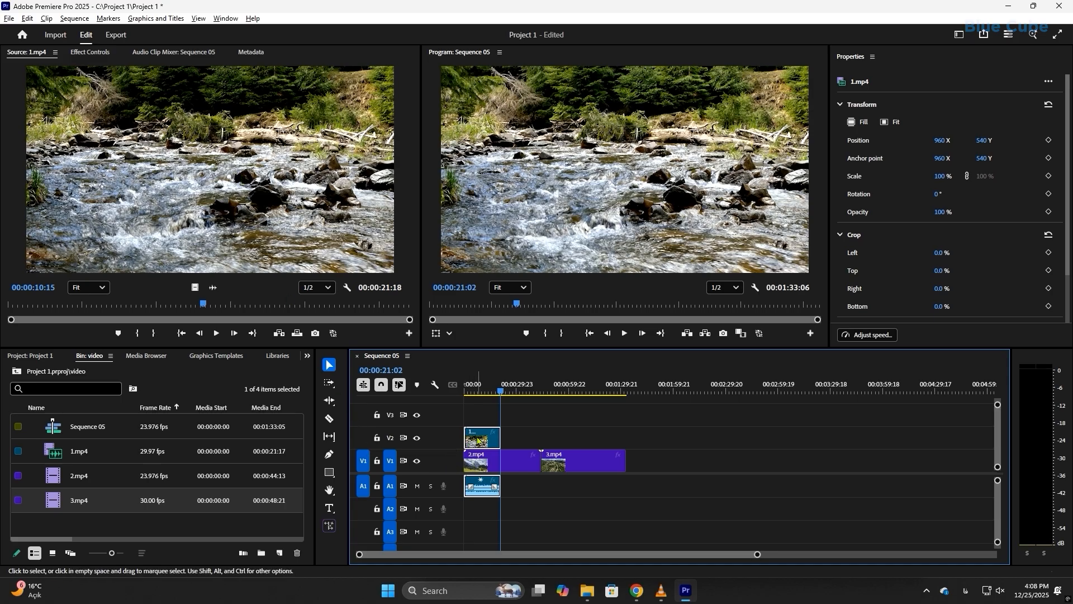
key("Delete")
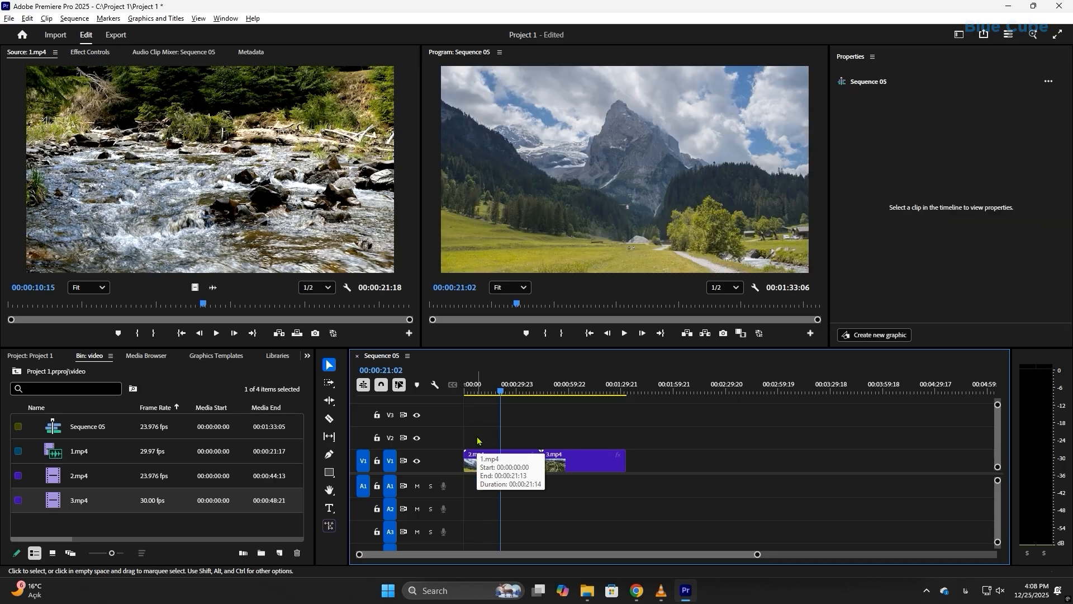
Step: Insert 1.mp4 from the Source Monitor on V1 and A1 at 00:00:08:08, and undo the insert
left_click(479, 390)
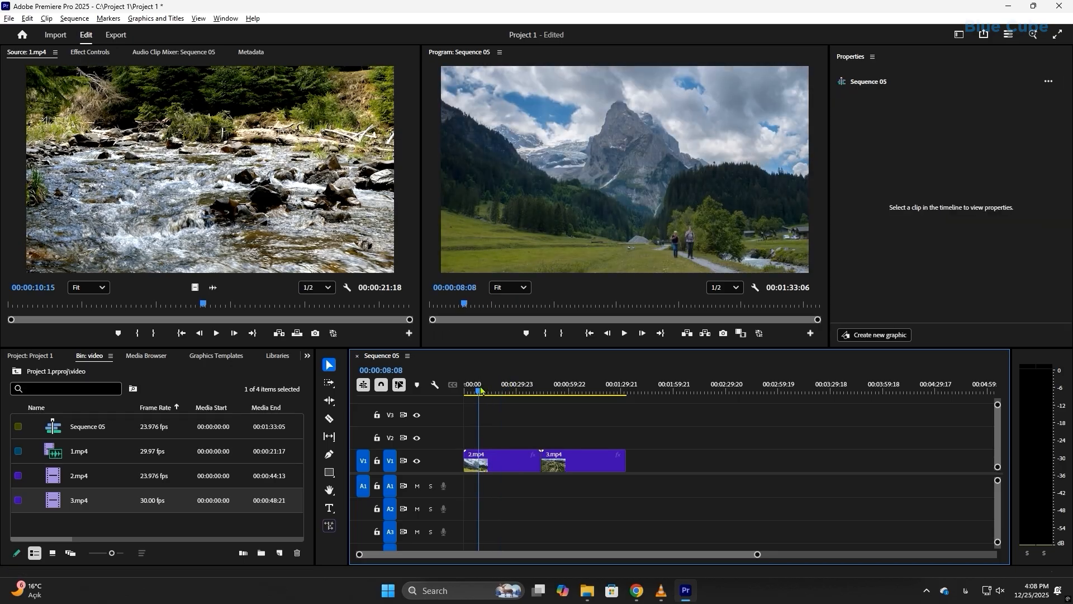
left_click(278, 334)
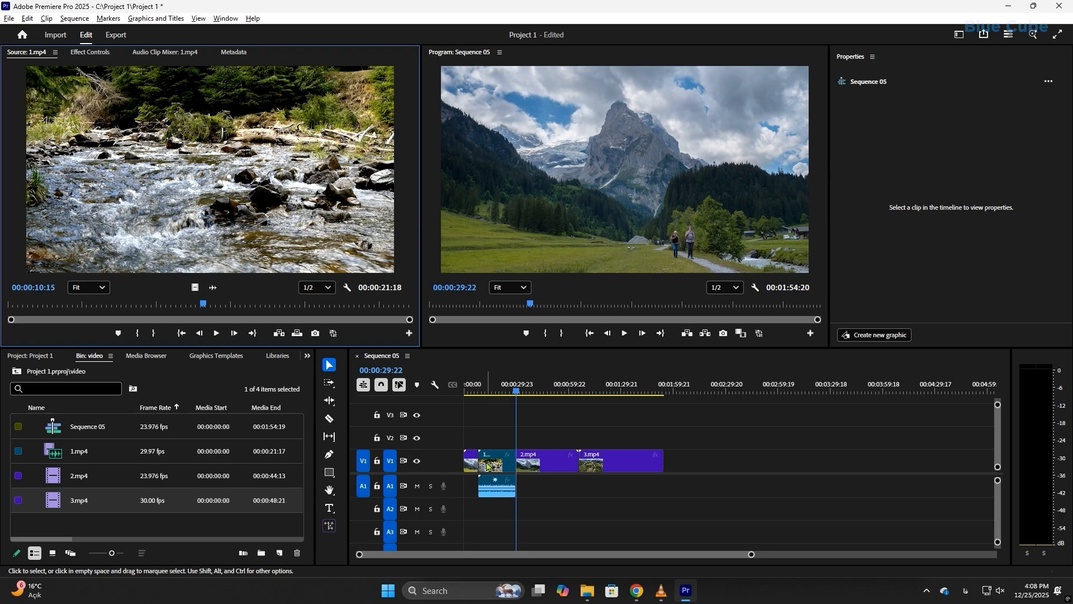
key("ctrl+z")
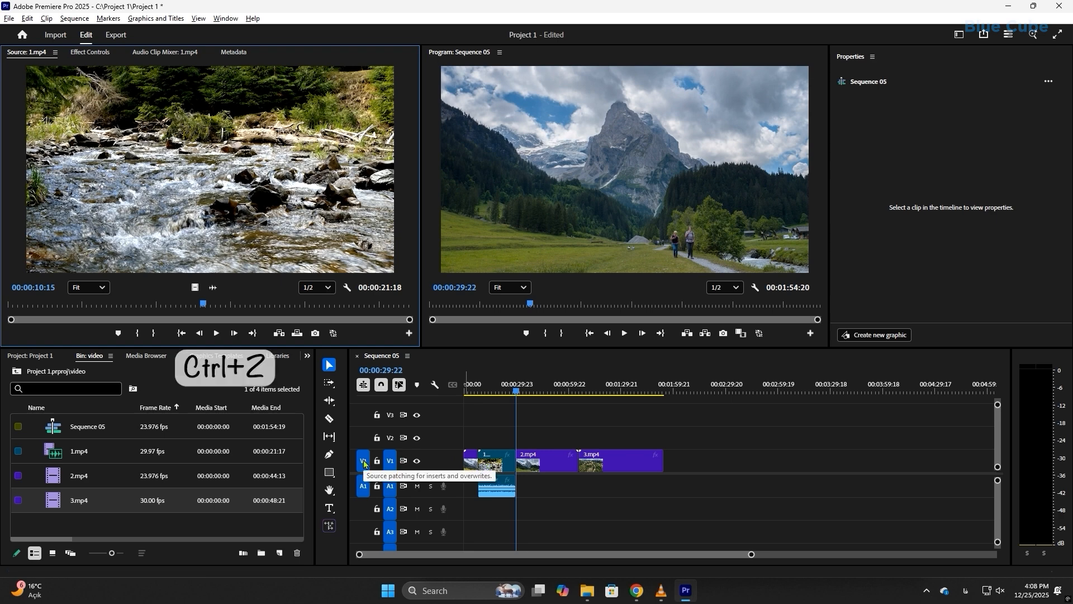
key("ctrl+z")
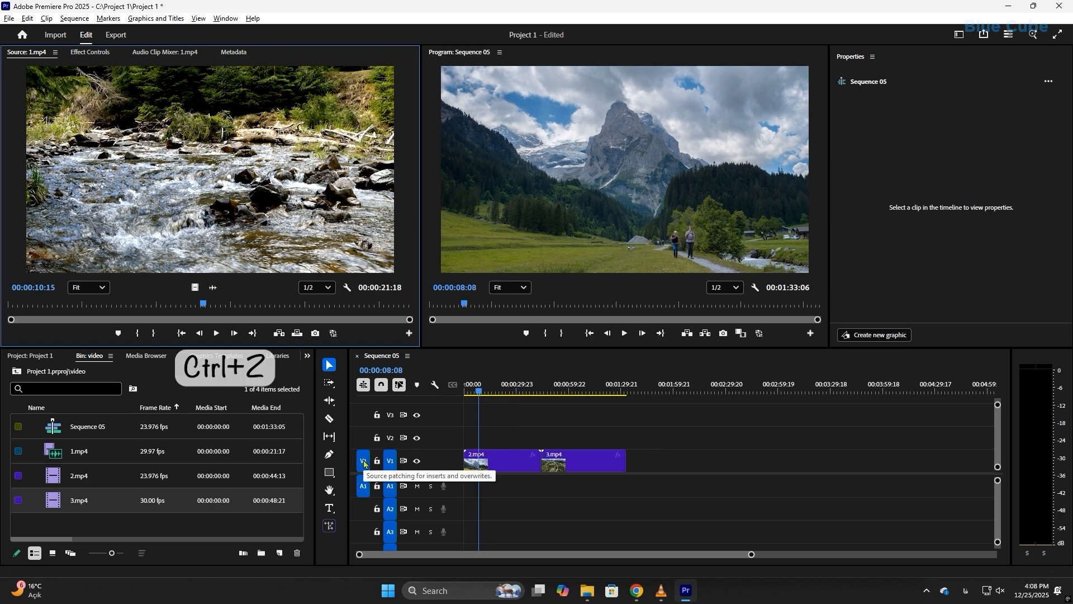
Step: Patch source V1 to track V2 and source A1 to A2, insert 1.mp4 at 00:00:08:08, and undo the insert
left_click(362, 440)
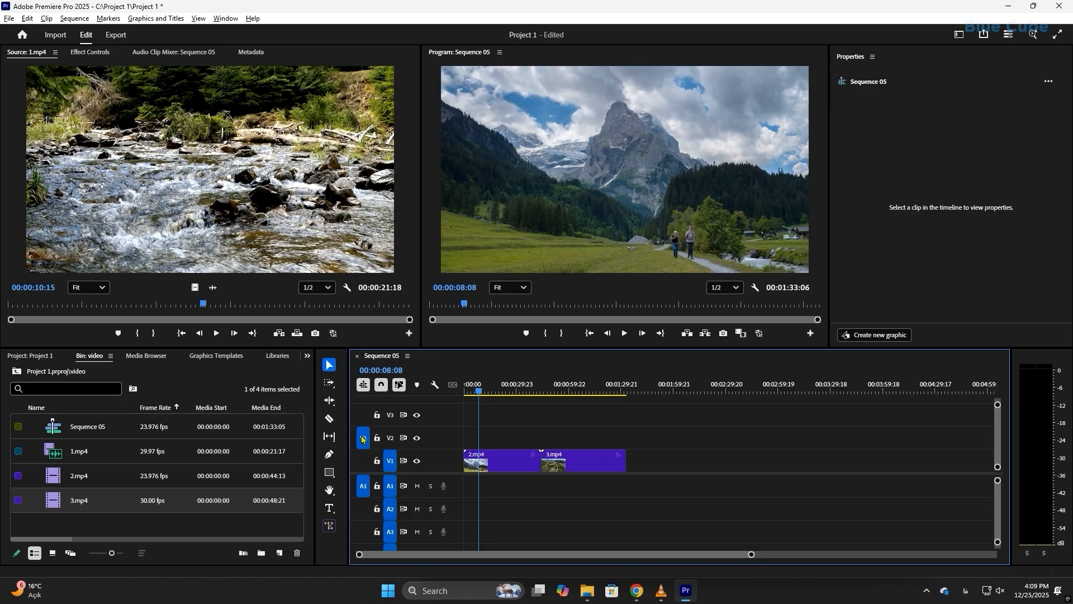
left_click(365, 489)
left_click(364, 510)
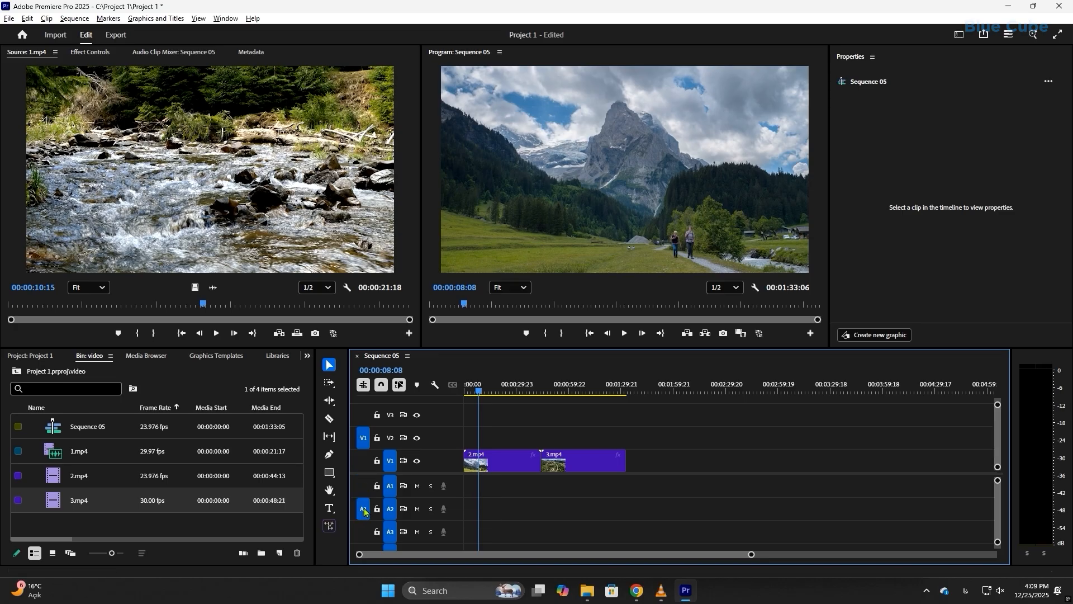
left_click(278, 334)
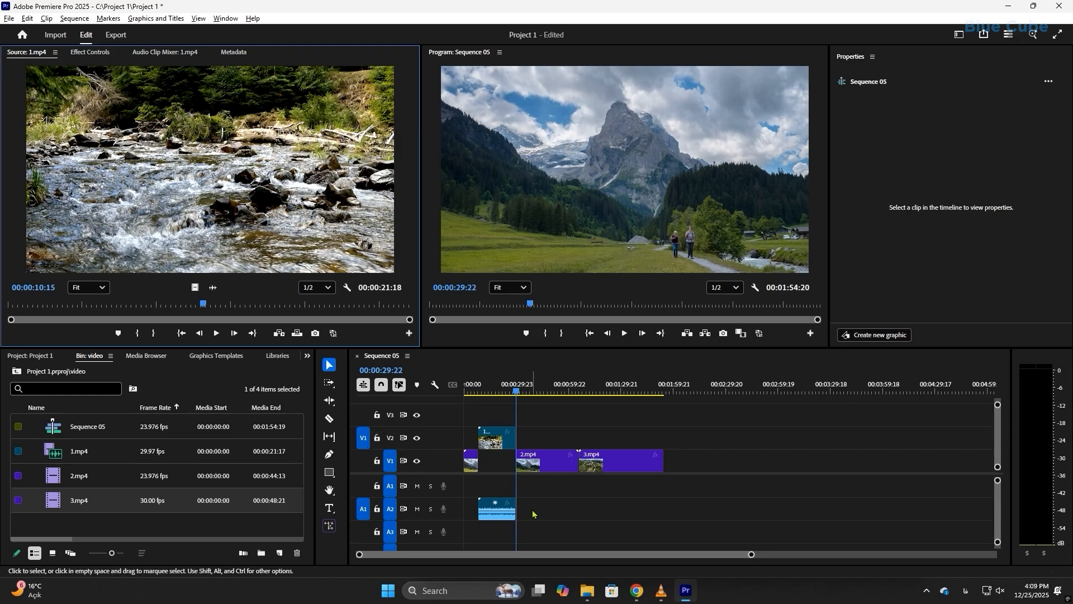
key("ctrl+z")
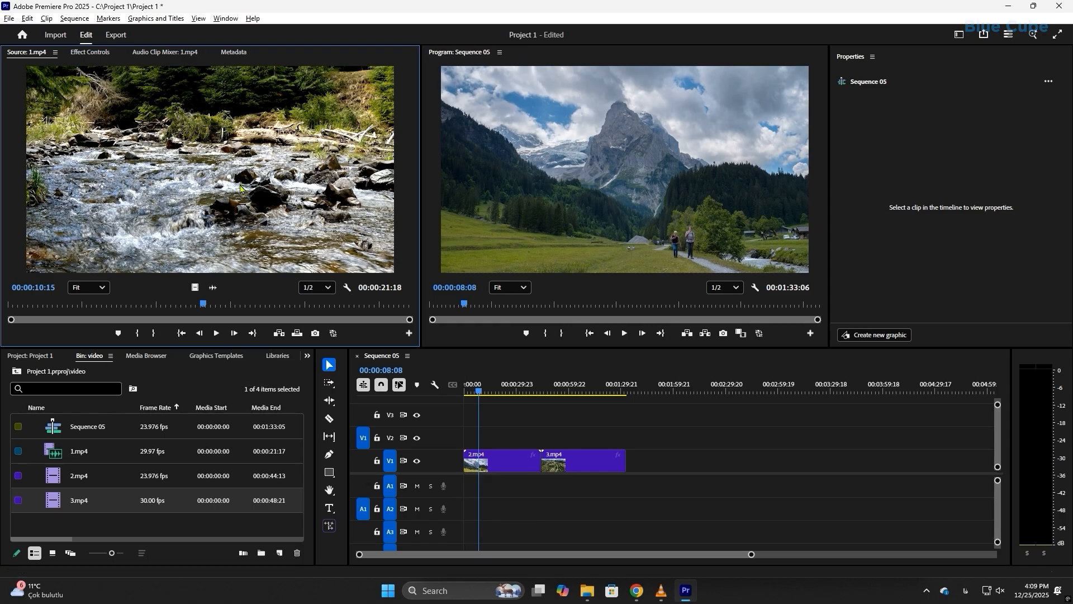
Step: Place 1.mp4 from the bin on V2 and A2 at 00:00:08:08, and switch track targeting from V1 to V2
left_click_drag(463, 378, 304, 205)
left_click_drag(84, 453, 484, 438)
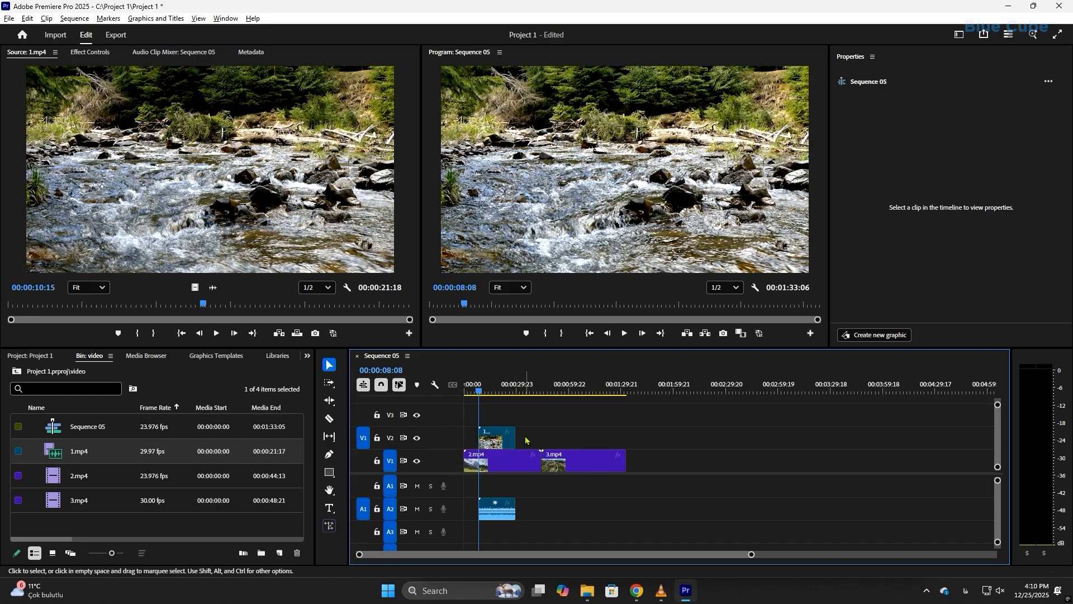
left_click(393, 463)
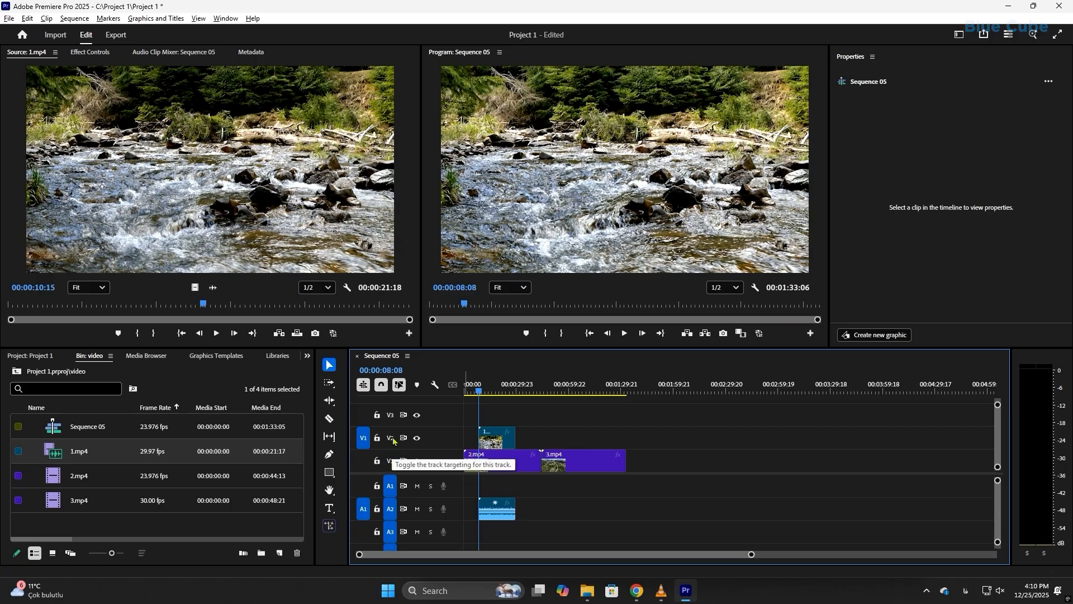
left_click(390, 439)
Step: Cut 1.mp4 on V2 at 00:00:14:10, move its second part later, and undo both the move and the cut
left_click(490, 385)
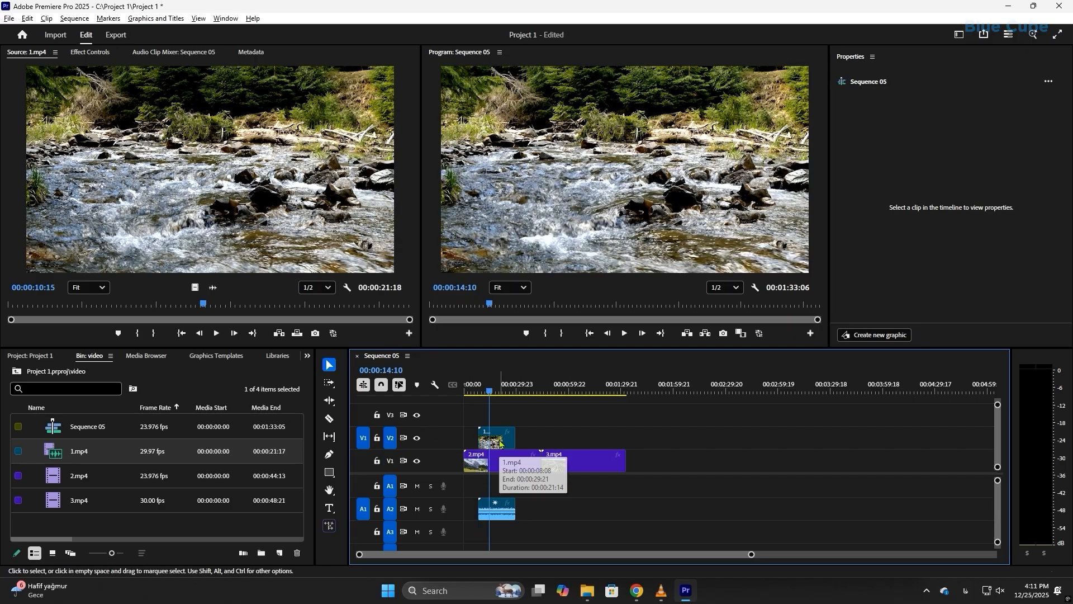
key("ctrl+k")
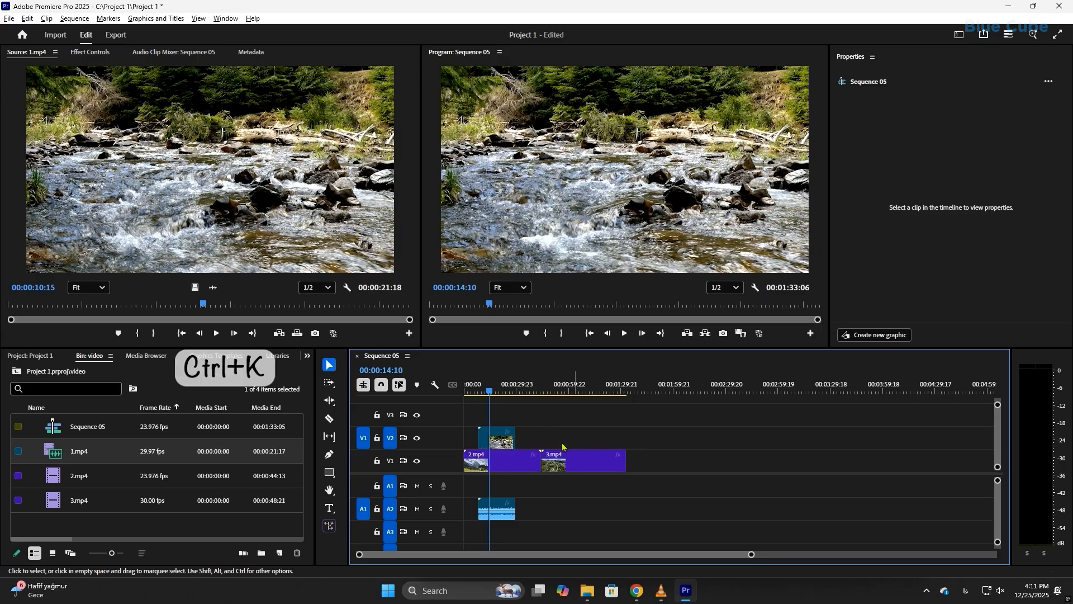
left_click(499, 442)
left_click_drag(501, 442, 525, 441)
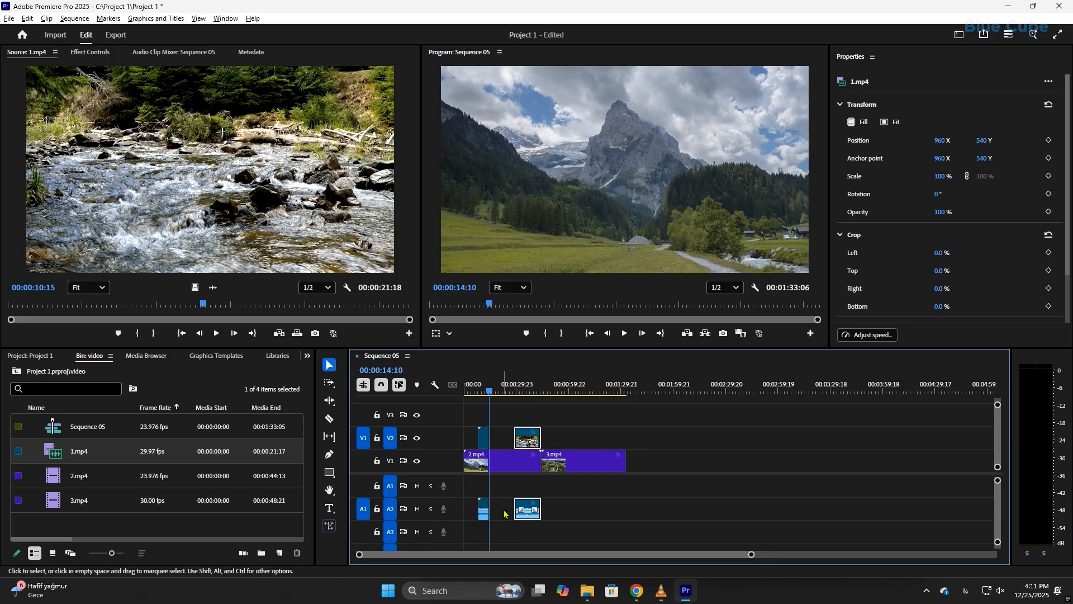
key("ctrl+z")
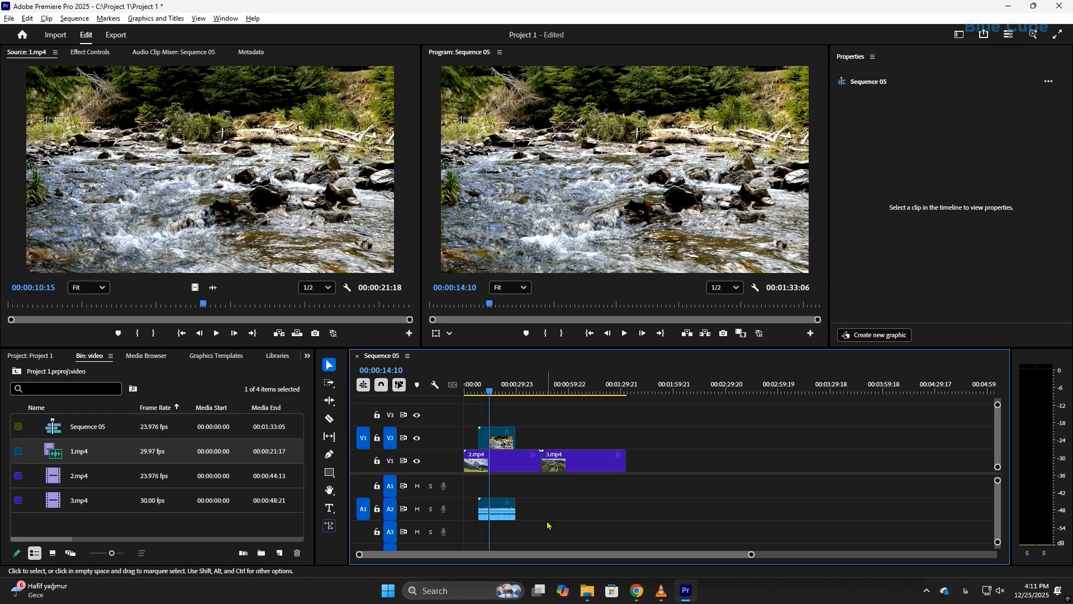
key("ctrl+z")
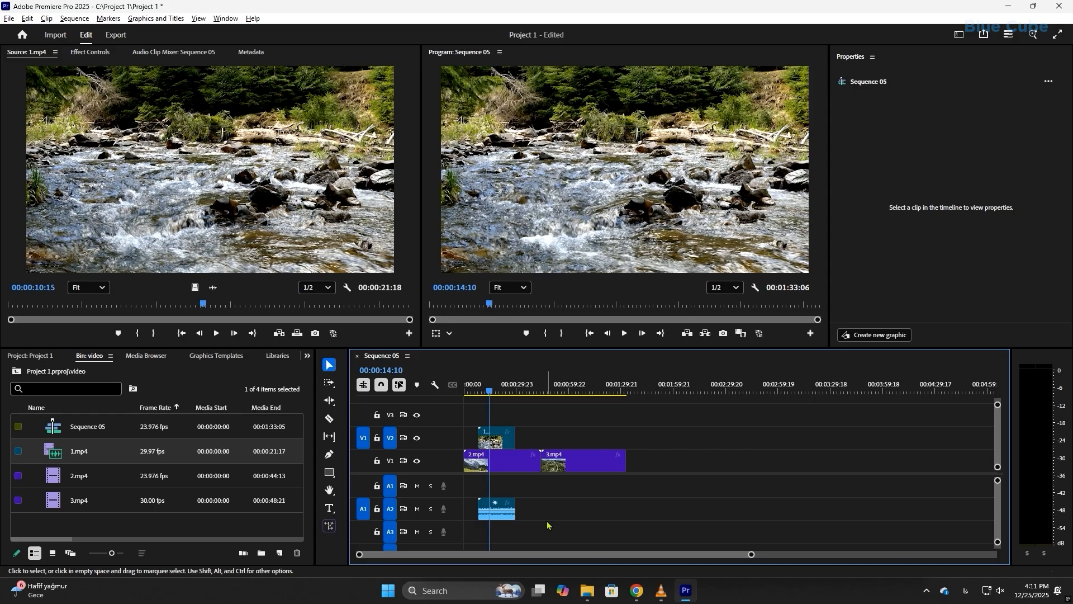
Step: Switch track targeting from V2 to V1, and cut 2.mp4 at 00:00:19:20
left_click(498, 384)
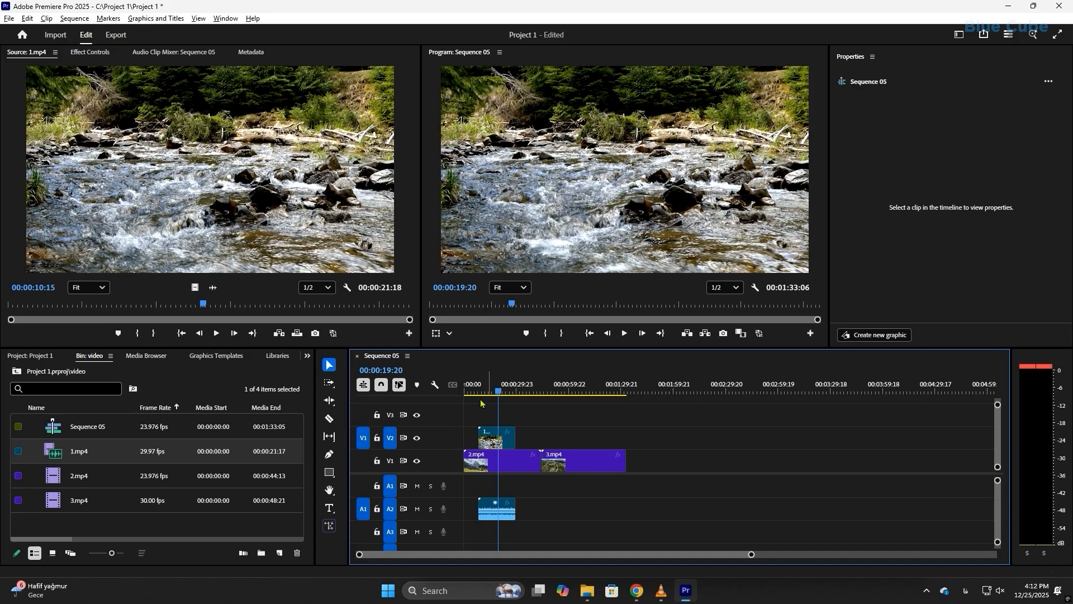
left_click(390, 462)
left_click(391, 438)
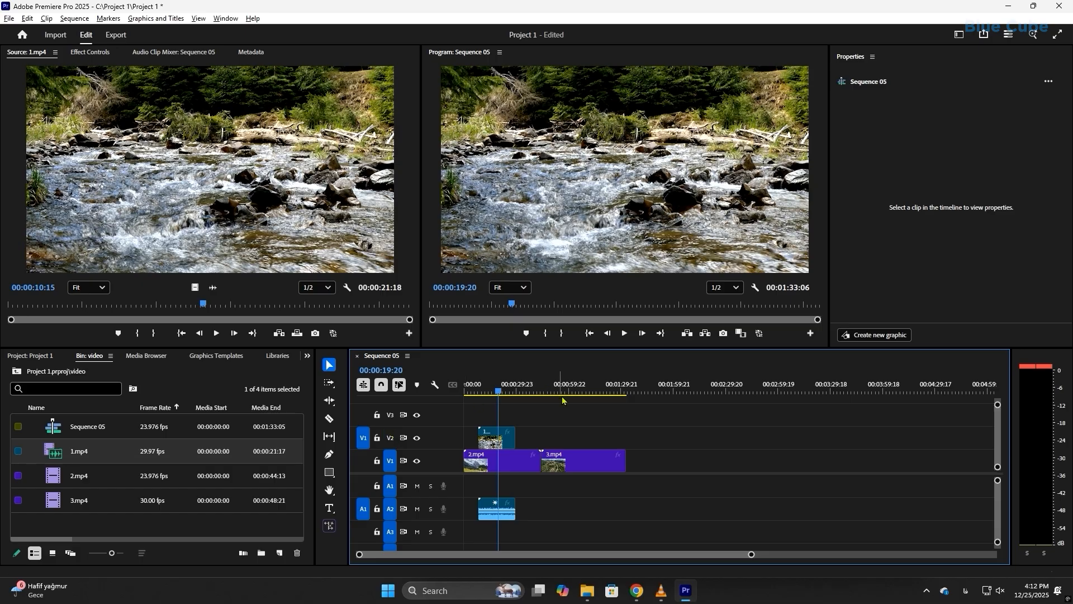
key("ctrl+k")
key("ctrl+k")
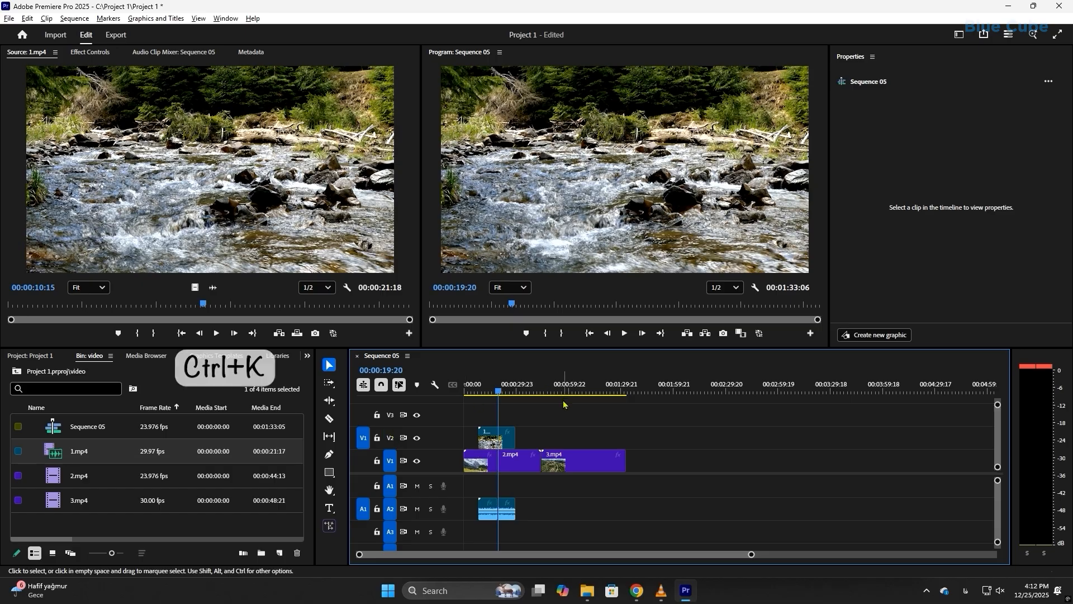
Step: Move 3.mp4 and the second part of 2.mp4 later on V1, leaving gaps between the clips
left_click(513, 464)
left_click_drag(579, 464, 632, 473)
left_click_drag(519, 463, 549, 464)
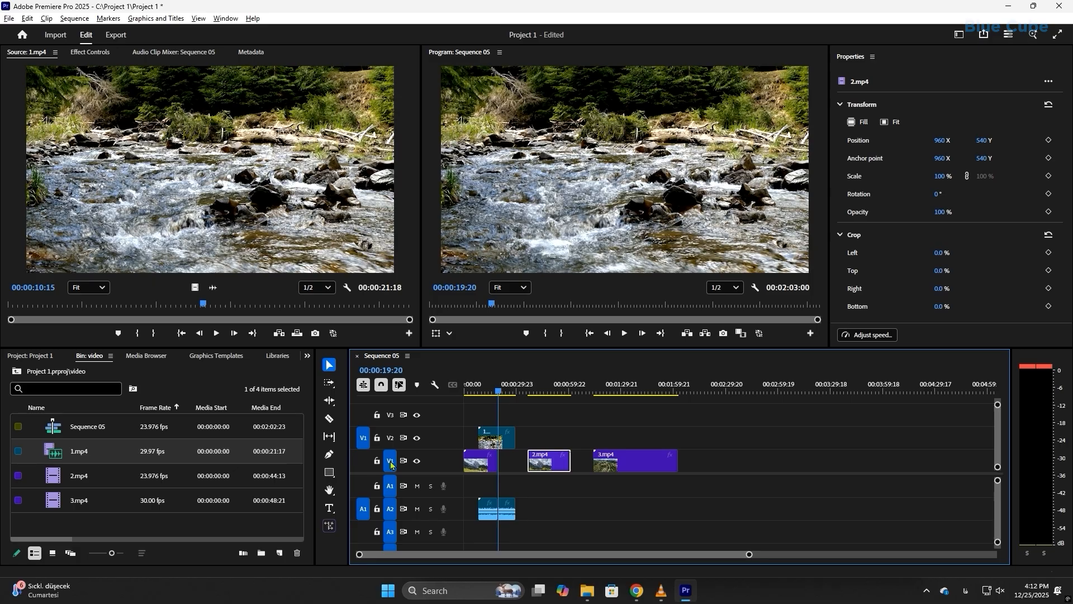
Step: Undo the clip moves, the cut at 00:00:19:20 and the placement of 1.mp4 on V2
key("ctrl+z")
key("ctrl+z")
key("ctrl+z")
key("ctrl+z")
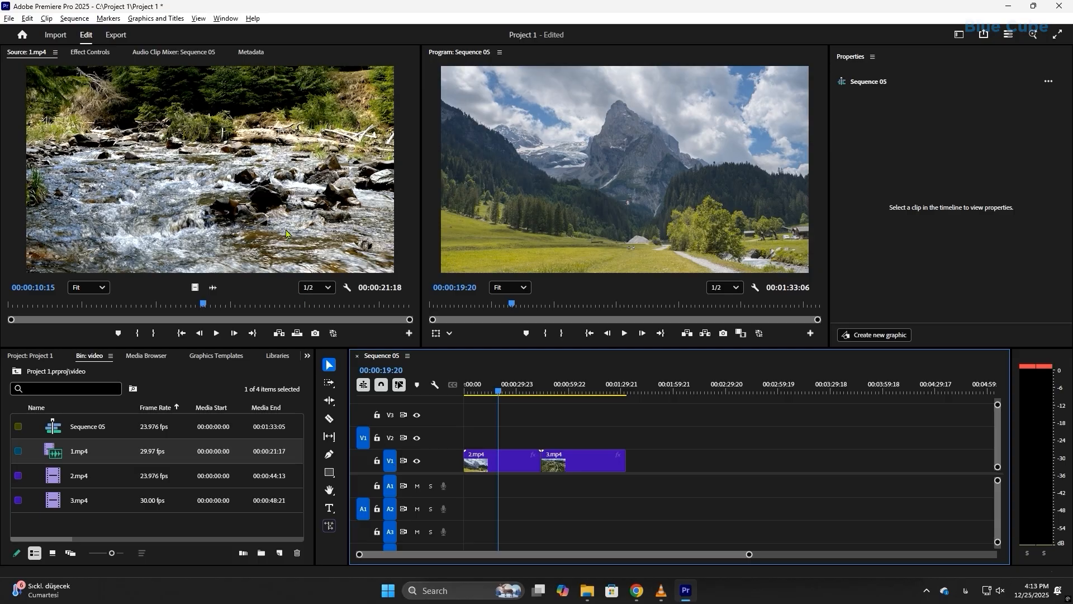
Step: Close the clips loaded in the Source Monitor, and place 1.mp4 from the bin directly after 3.mp4 on V1 and A1
left_click(55, 52)
left_click(93, 107)
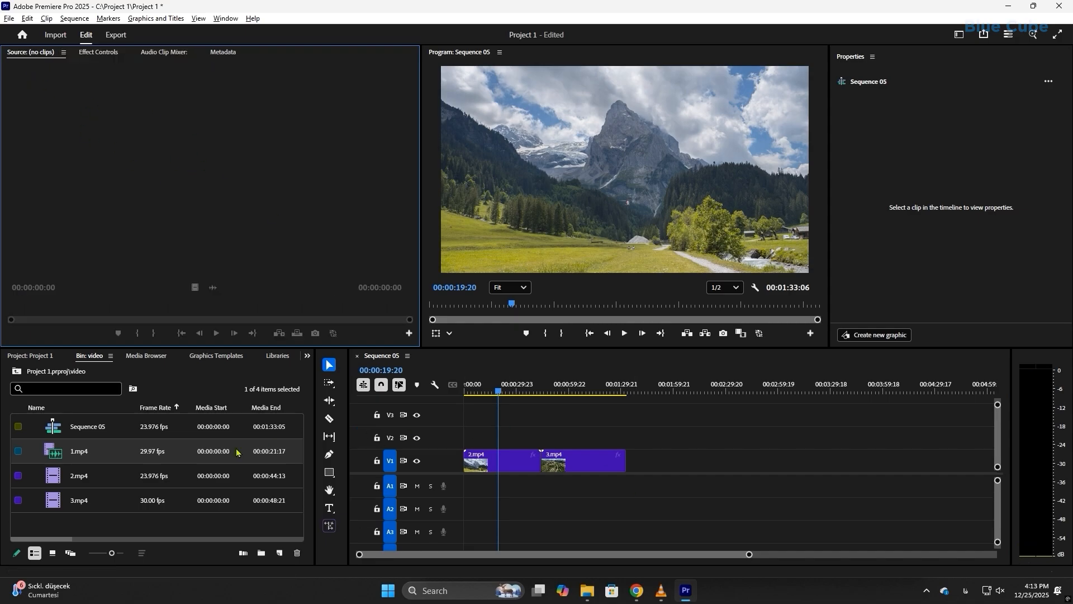
left_click_drag(94, 457, 670, 462)
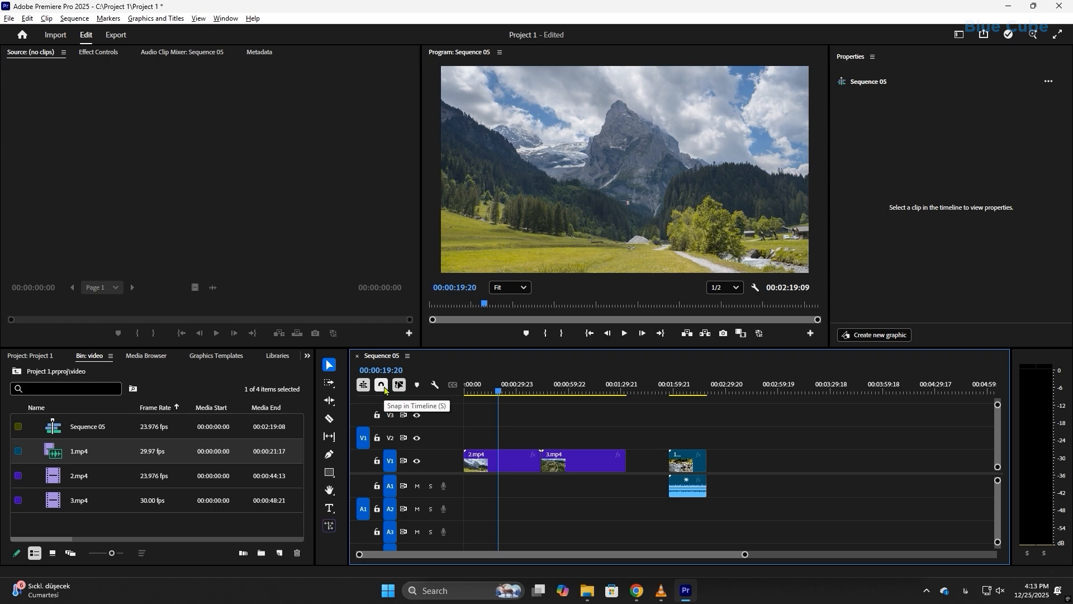
mouse_move(682, 461)
left_mouse_down()
mouse_move(695, 461)
mouse_move(662, 466)
left_mouse_up()
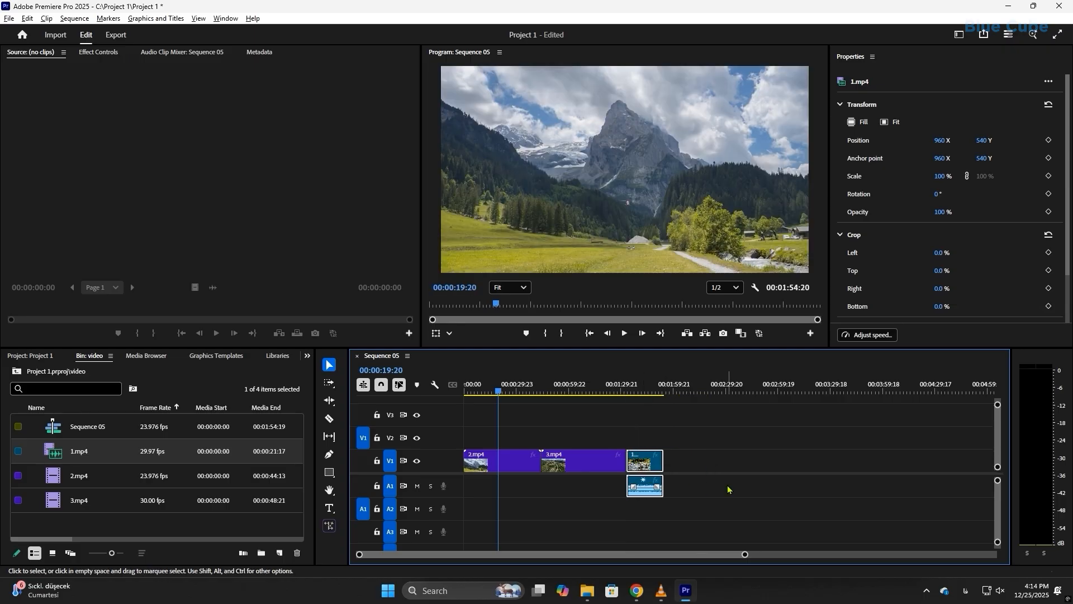
Step: Mute A1 and play the sequence from the start of 1.mp4 at 00:01:33:06 for a few seconds
left_click(417, 486)
left_click(627, 391)
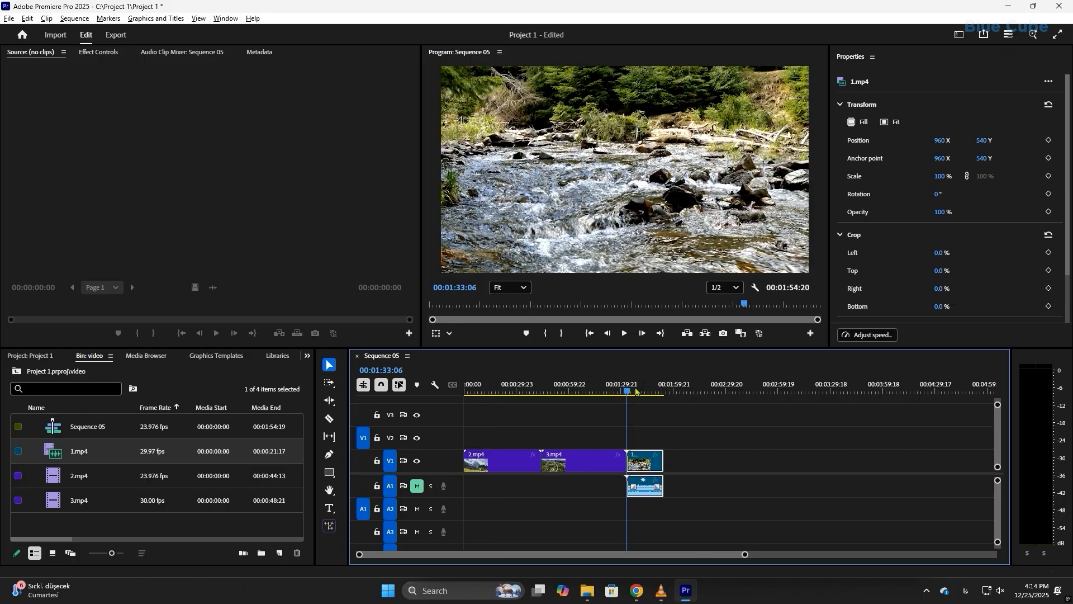
left_click(624, 334)
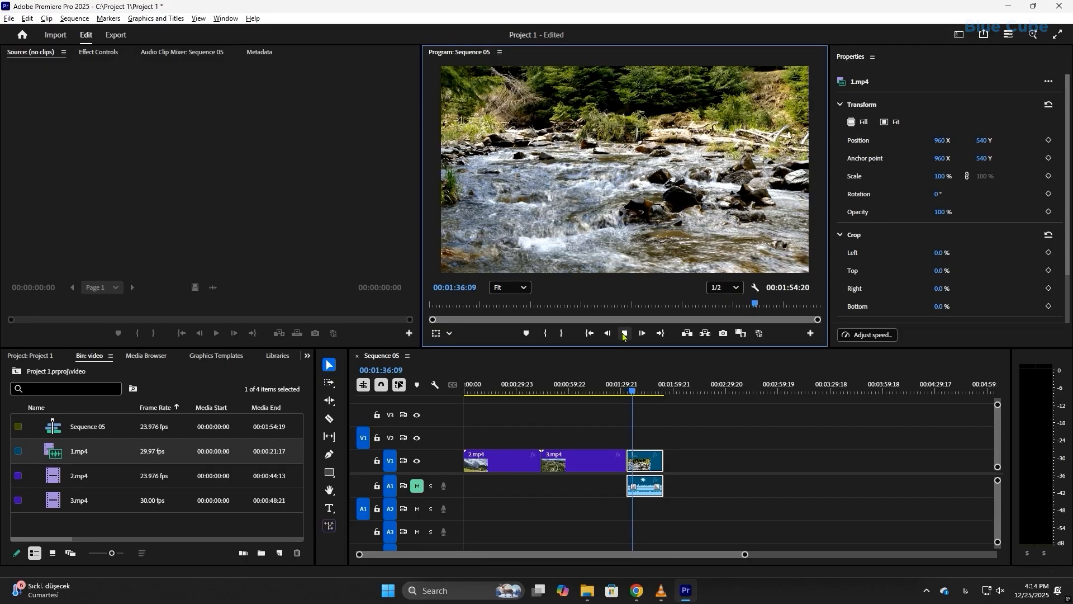
left_click(624, 334)
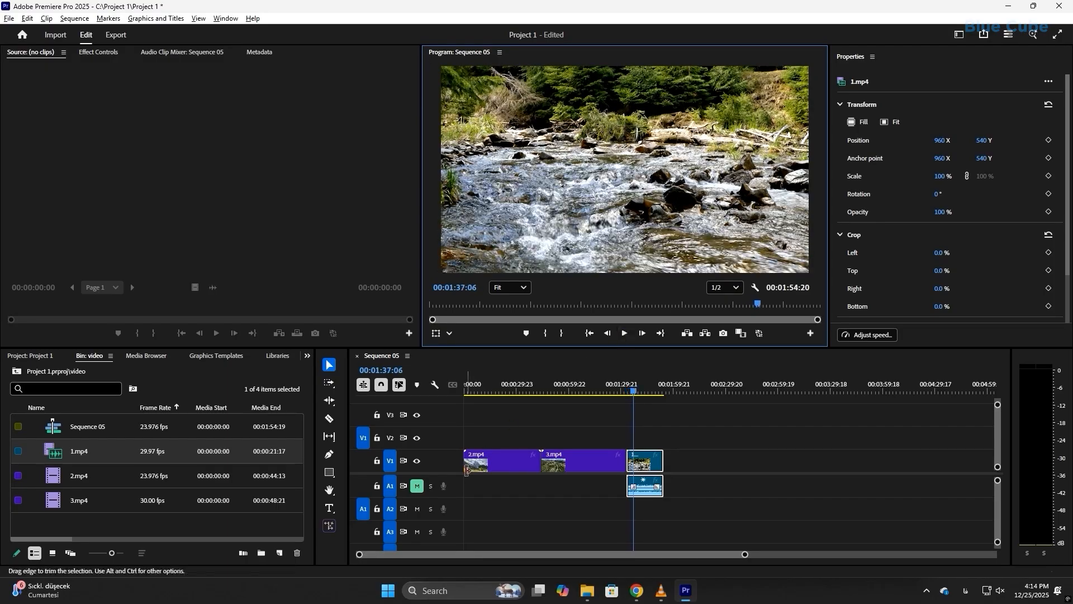
Step: Unmute A1, and switch its solo on and off again
left_click(418, 486)
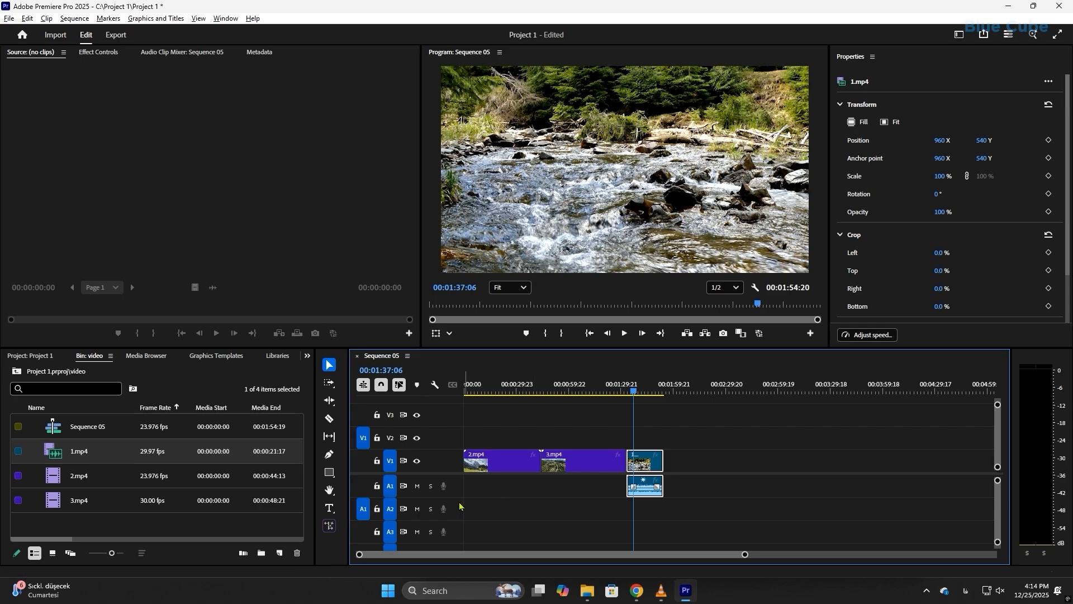
left_click(431, 488)
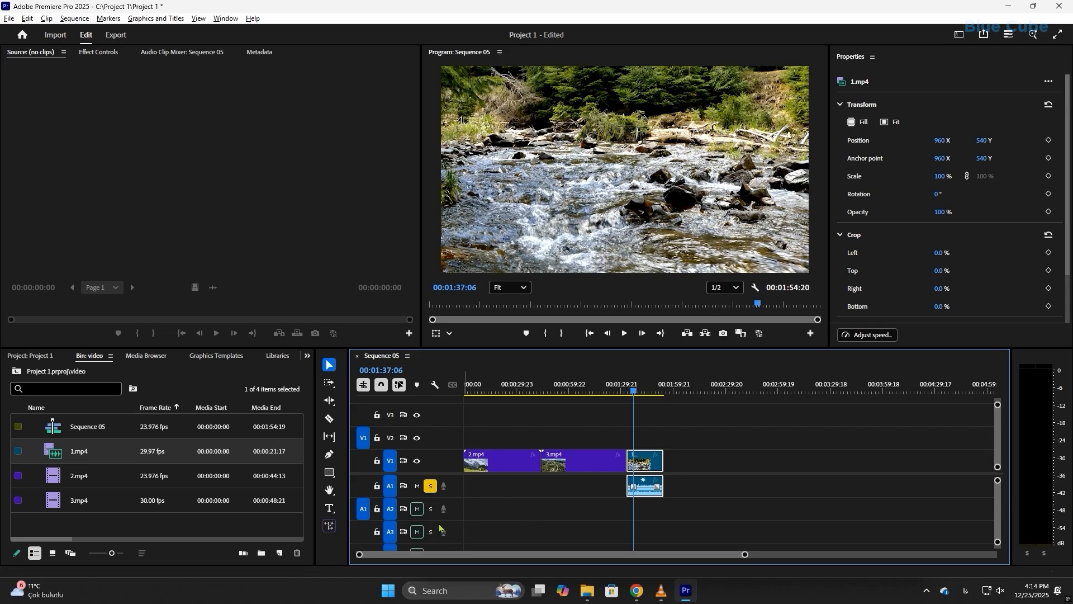
left_click(430, 488)
Step: Stack 3.mp4 on V2 and 1.mp4 on V3 at the sequence start, above 2.mp4
left_click_drag(566, 463, 489, 440)
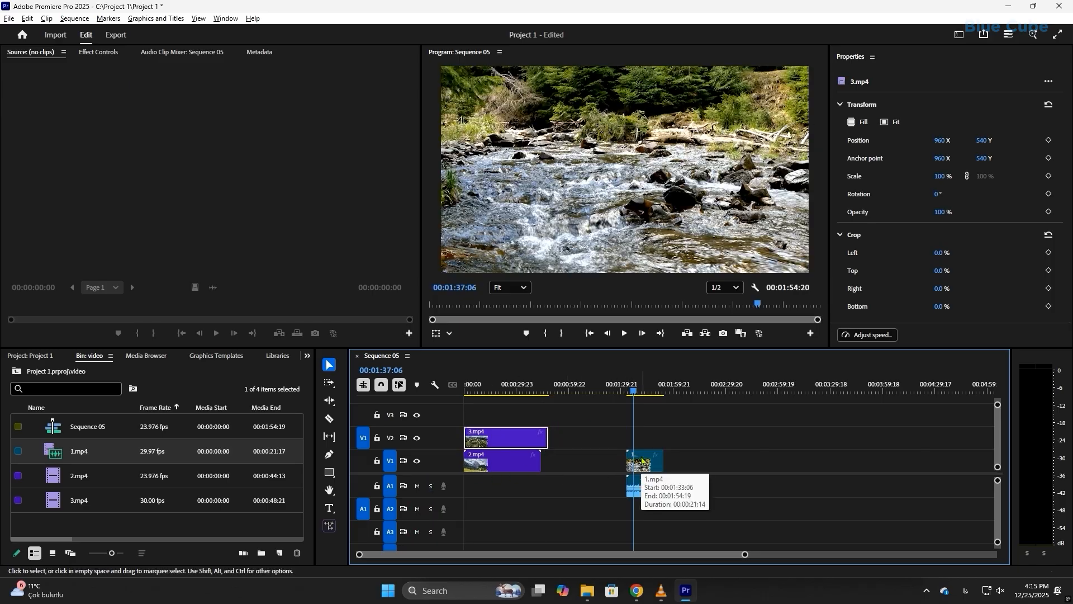
left_click_drag(637, 464, 481, 418)
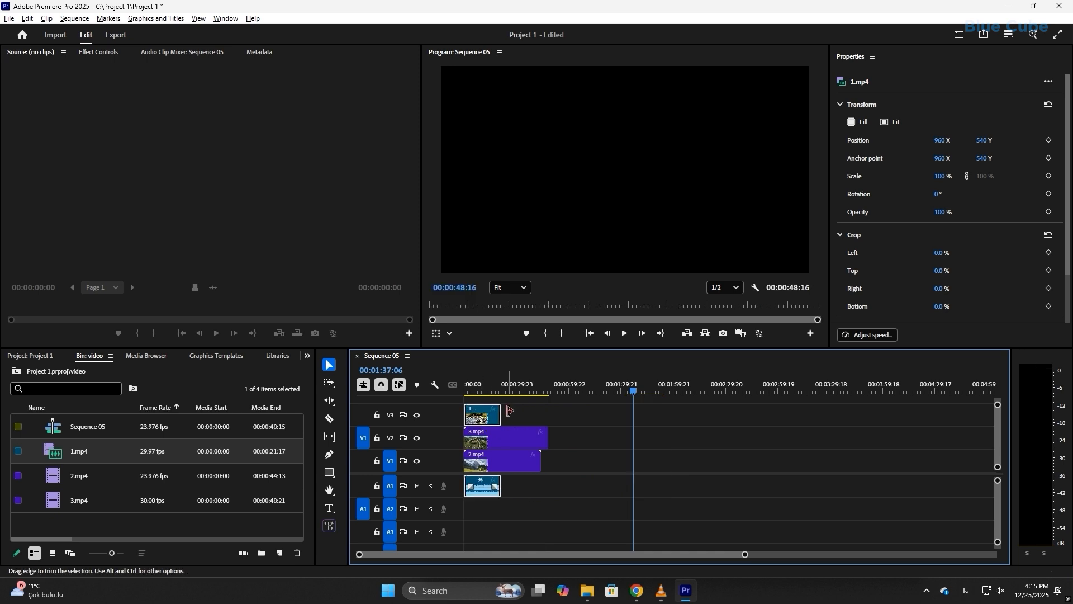
Step: Lock V2, try to select 3.mp4 on it, and move 2.mp4 and 1.mp4 later on their tracks
left_click(378, 439)
left_click(508, 441)
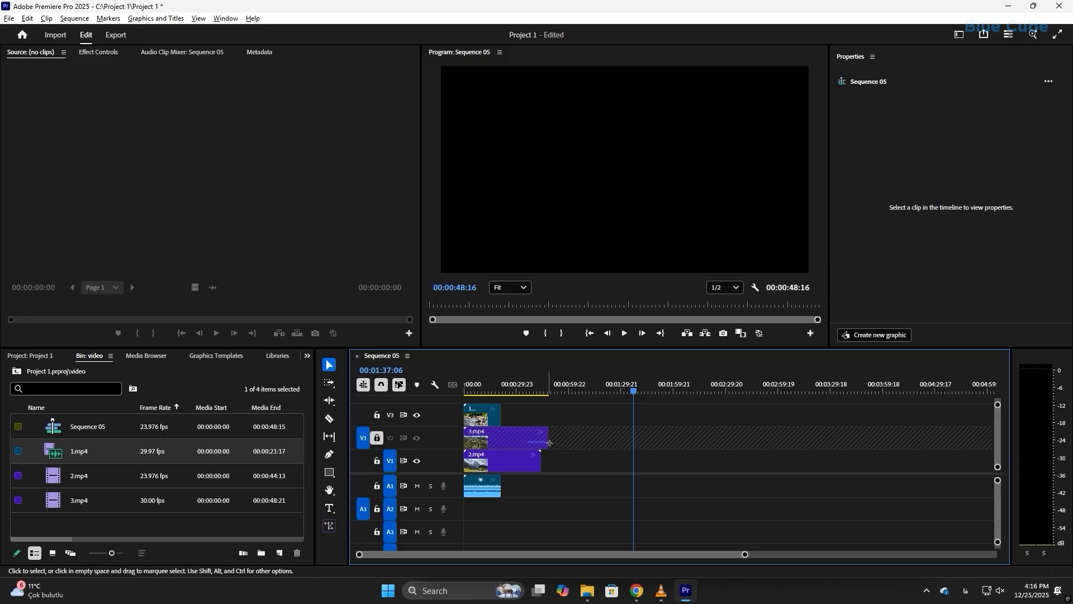
left_click_drag(503, 463, 541, 462)
left_click_drag(484, 418, 603, 424)
Step: Return 2.mp4 and 1.mp4 to the sequence start, and unlock V2
left_click_drag(554, 461, 516, 462)
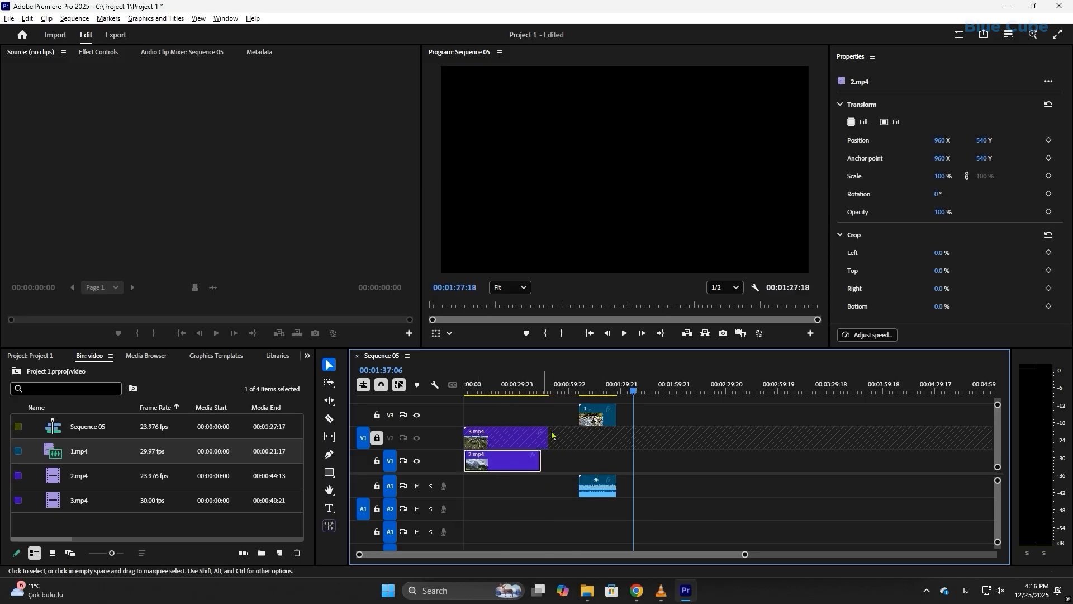
left_click_drag(598, 417, 484, 418)
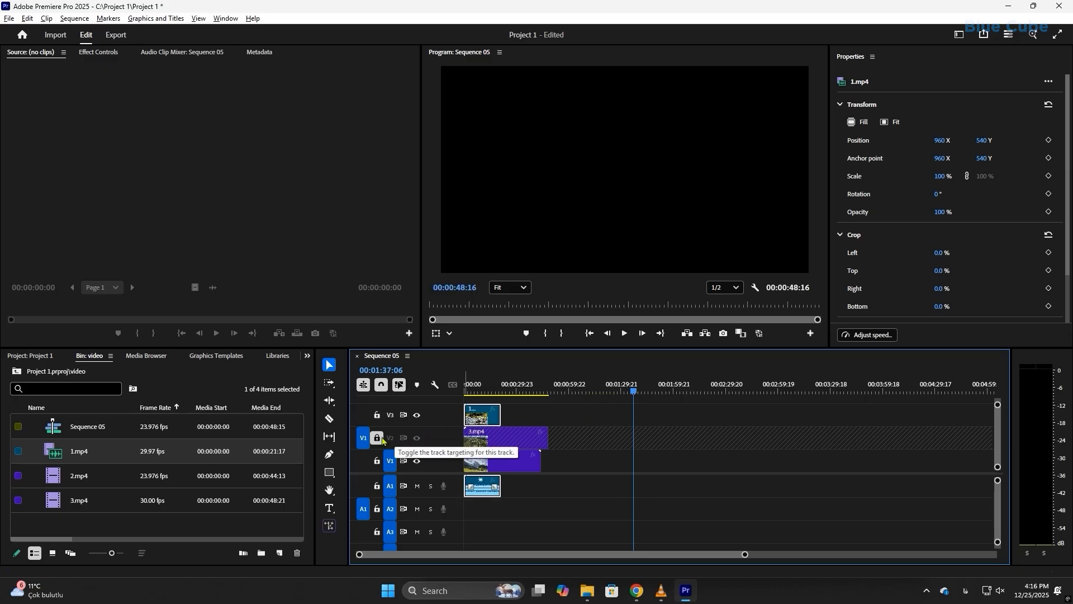
left_click(376, 438)
Step: Lock and unlock V1 and A1 one after the other
left_click(376, 460)
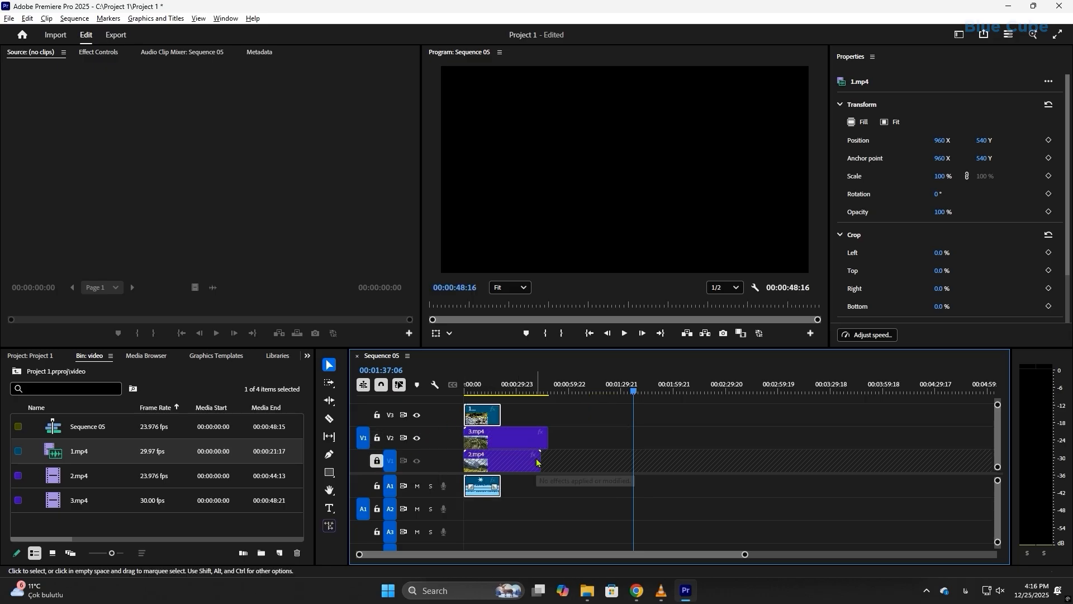
left_click(375, 460)
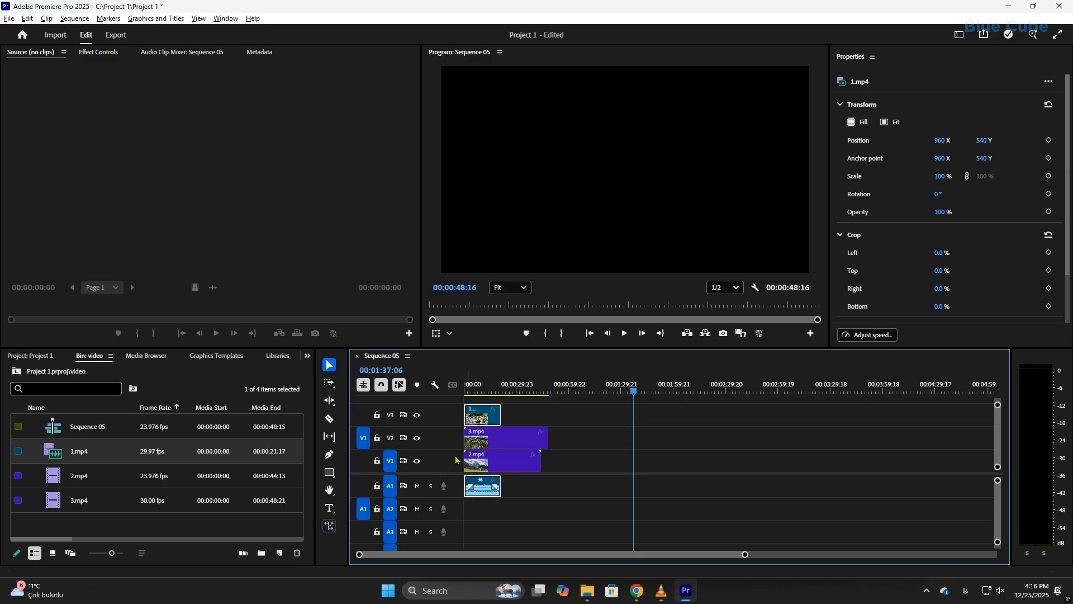
left_click(377, 486)
left_click(377, 485)
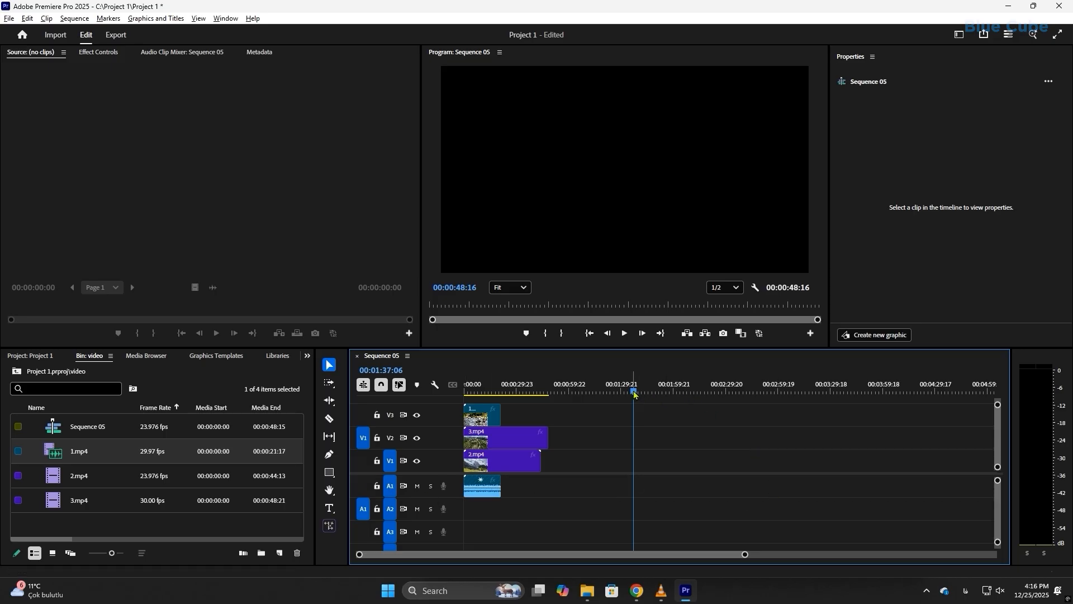
Step: Scrub the playhead back over the stacked clips, and jump it to timecode 00:00:30:10
left_click_drag(635, 394, 516, 397)
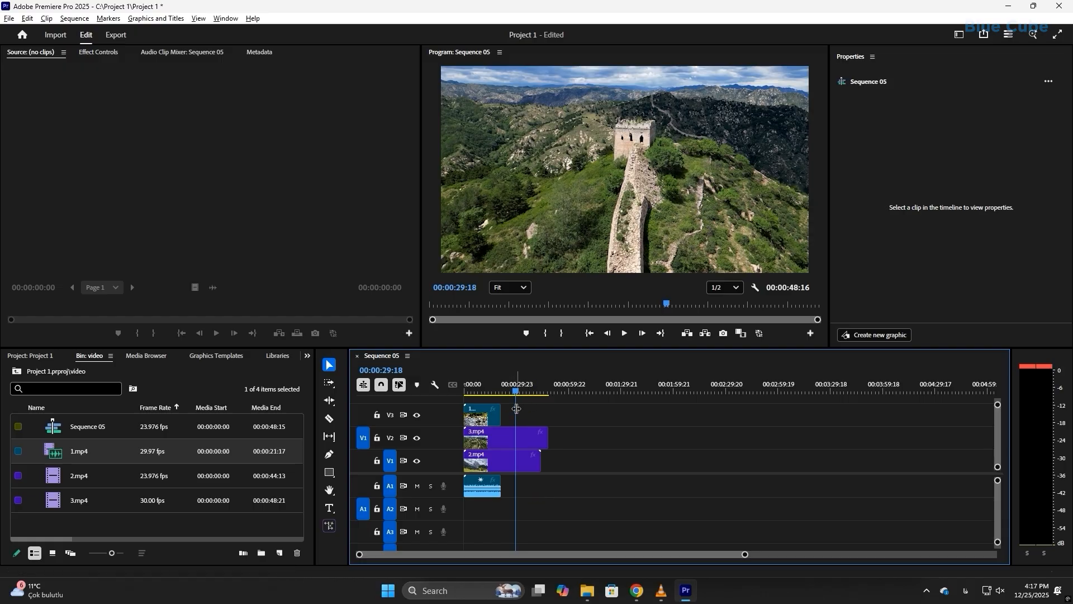
left_click_drag(517, 392, 531, 393)
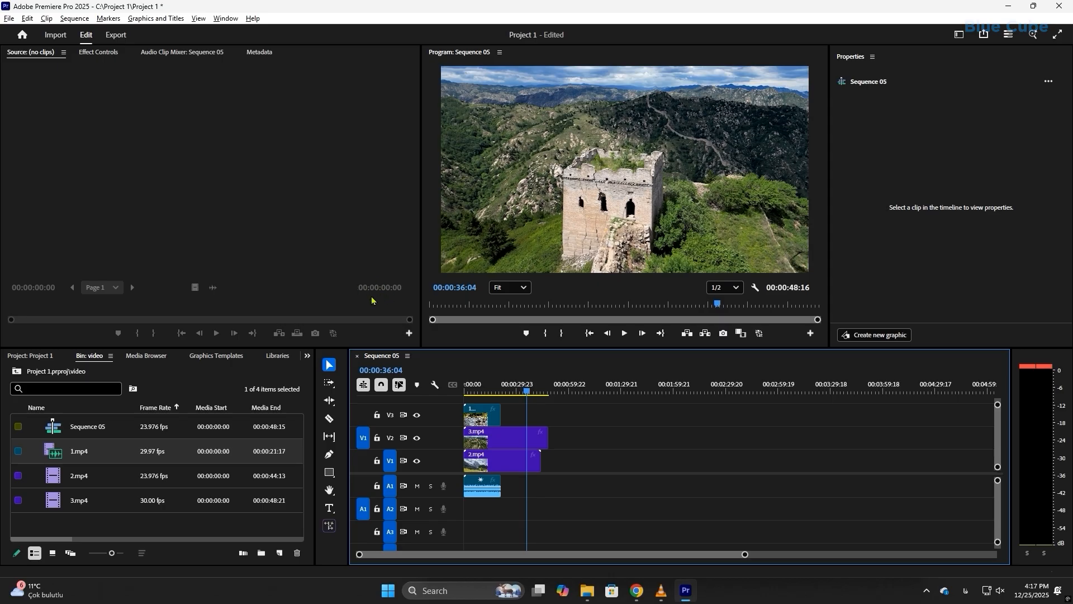
double_click(402, 371)
left_click(387, 370)
left_click(372, 371)
type("3010")
key("Return")
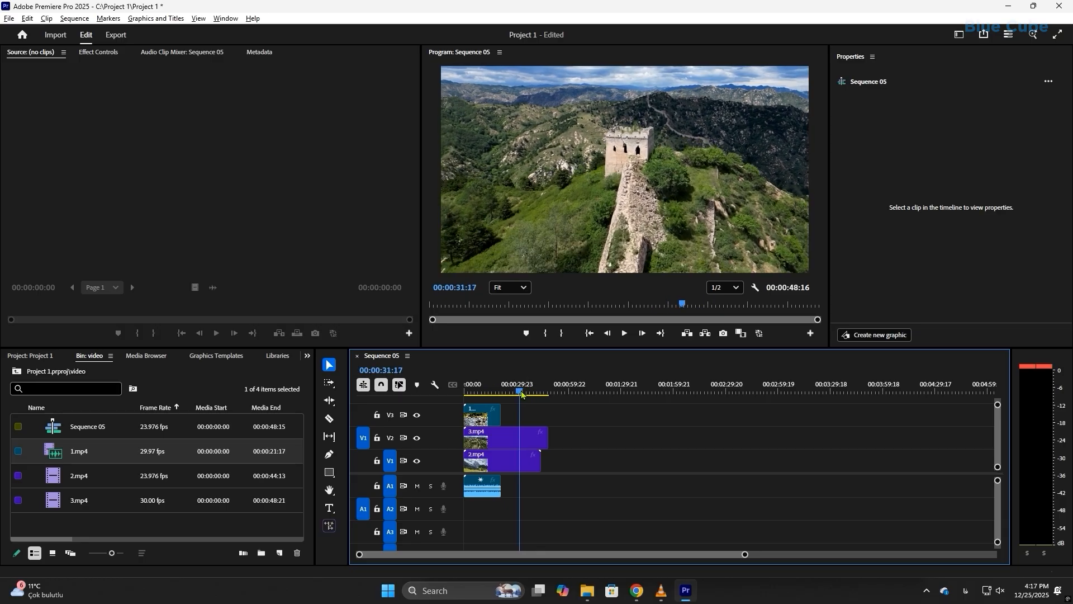
Step: Move 3.mp4 from V2 to V1 directly after 2.mp4, and place the playhead at 00:01:07:05
left_click_drag(489, 439, 567, 460)
left_click_drag(569, 386, 581, 392)
left_click(593, 411)
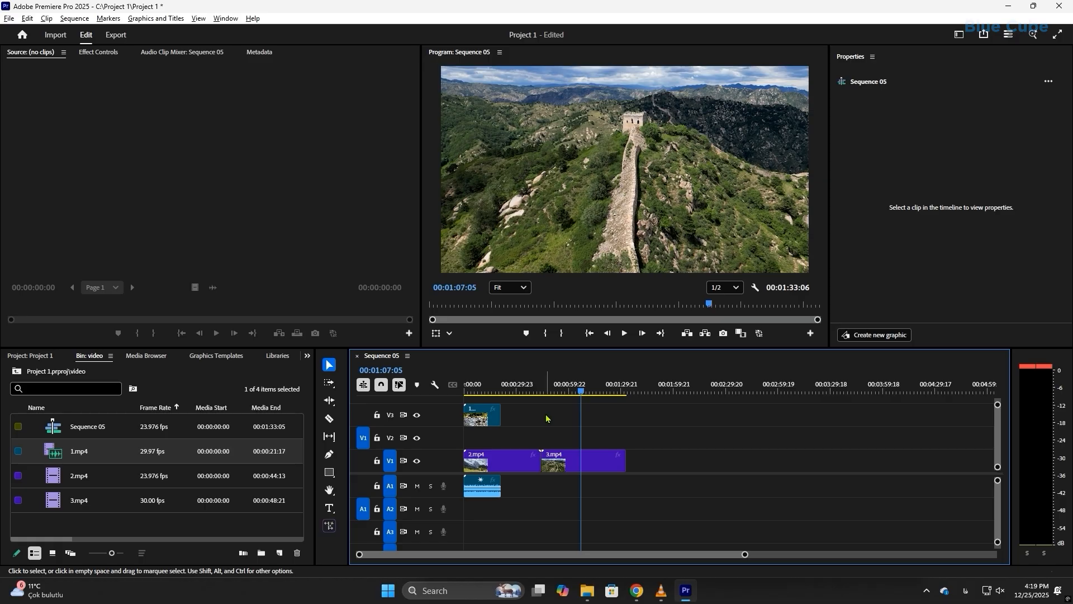
Step: Set the playhead to 00:00:15:00, and cut 2.mp4 on V1 and the 1.mp4 audio on A1 there
left_click(390, 370)
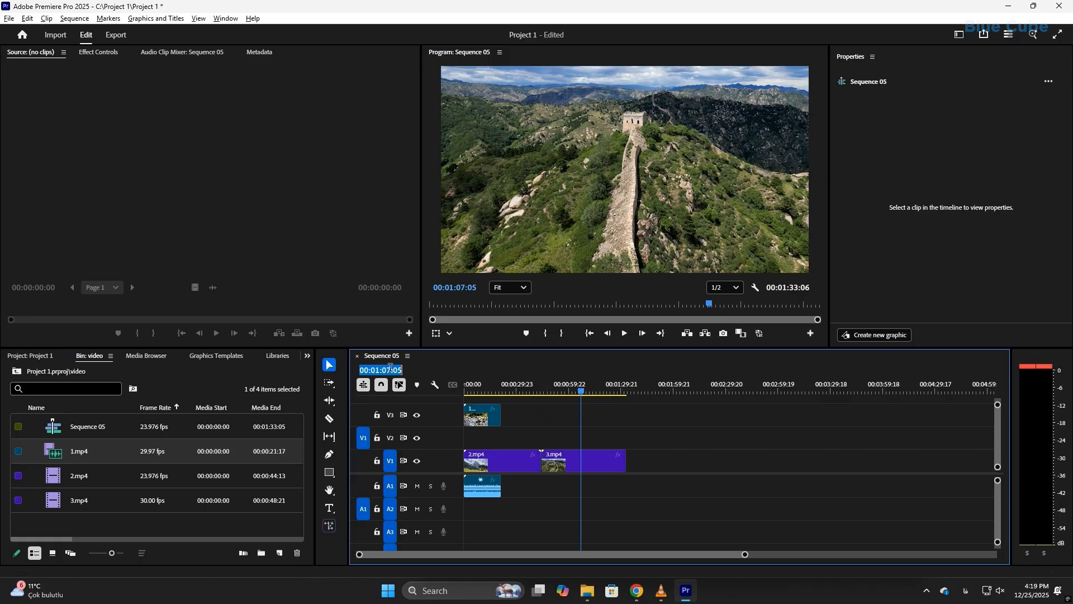
type("15")
key("Return")
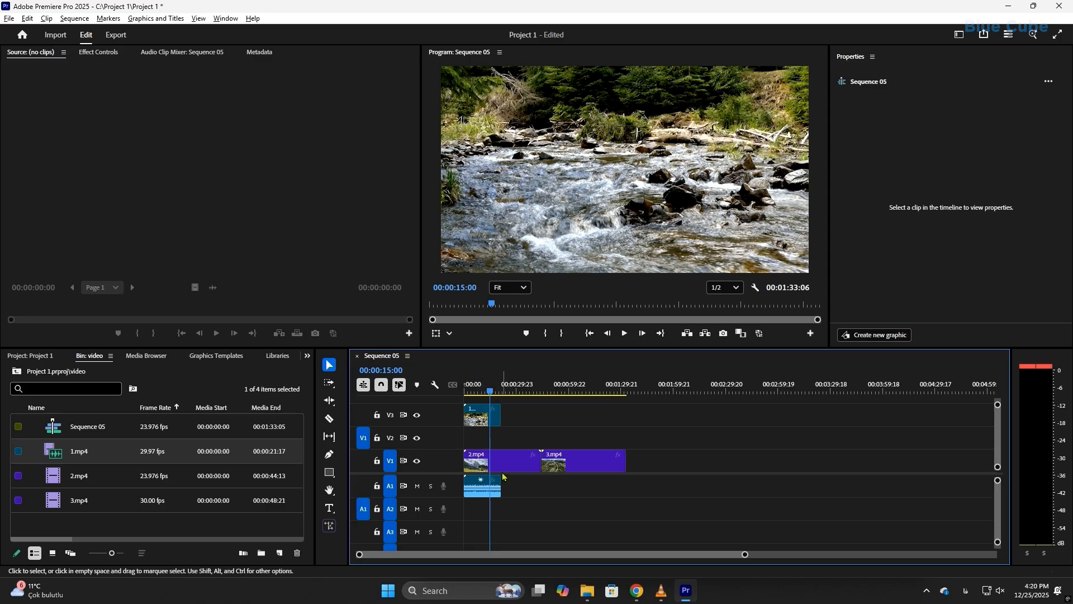
key("ctrl+k")
key("ctrl+k")
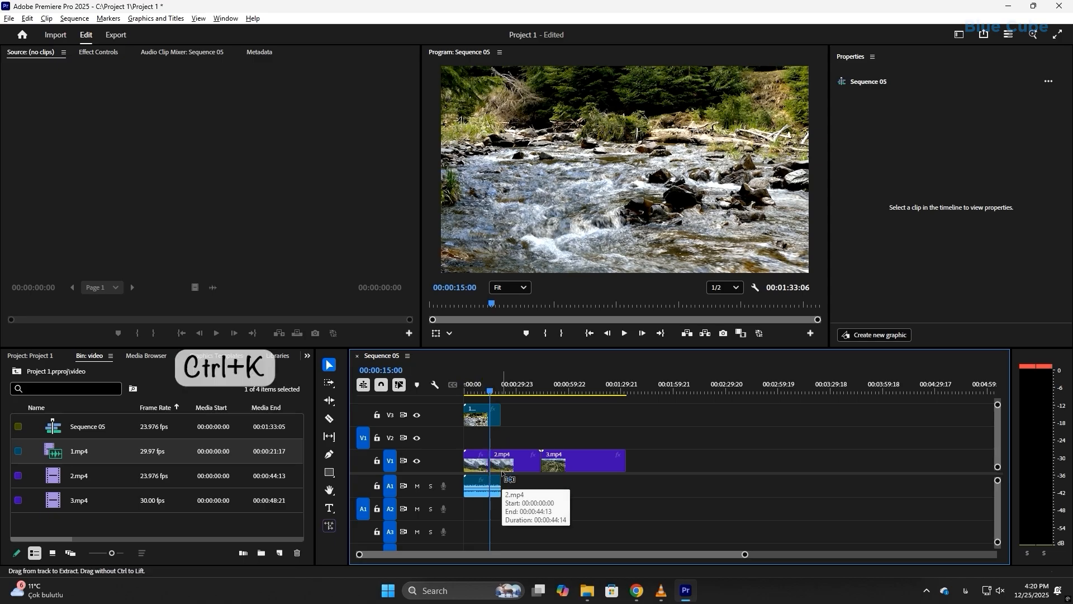
left_click(503, 467)
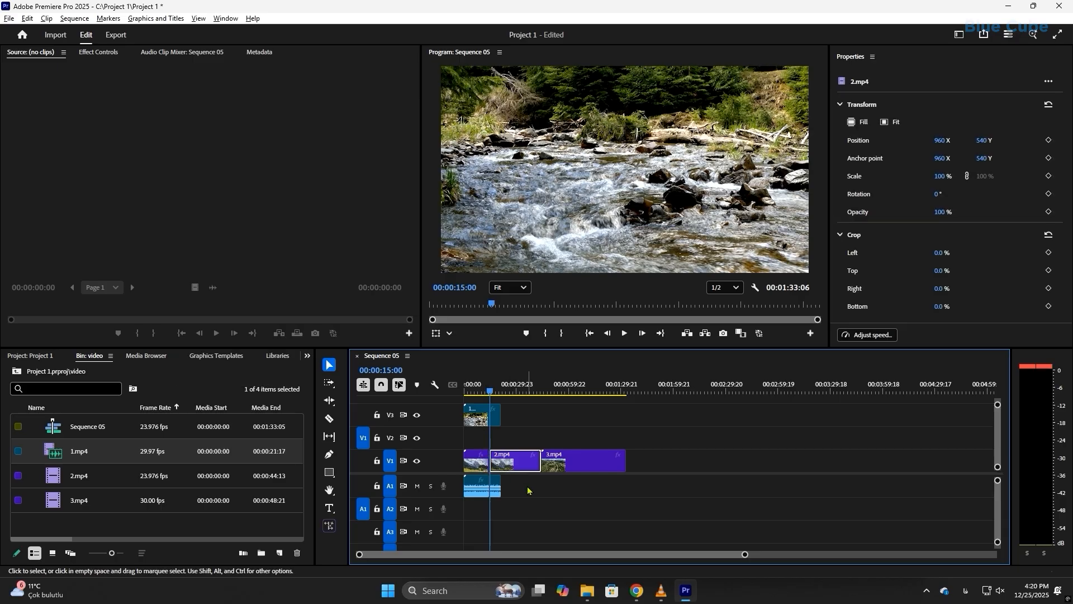
Step: Move 1.mp4 to V1 with a gap after 3.mp4, and shorten the ends of 3.mp4 and the second part of 2.mp4
left_click_drag(484, 414, 682, 465)
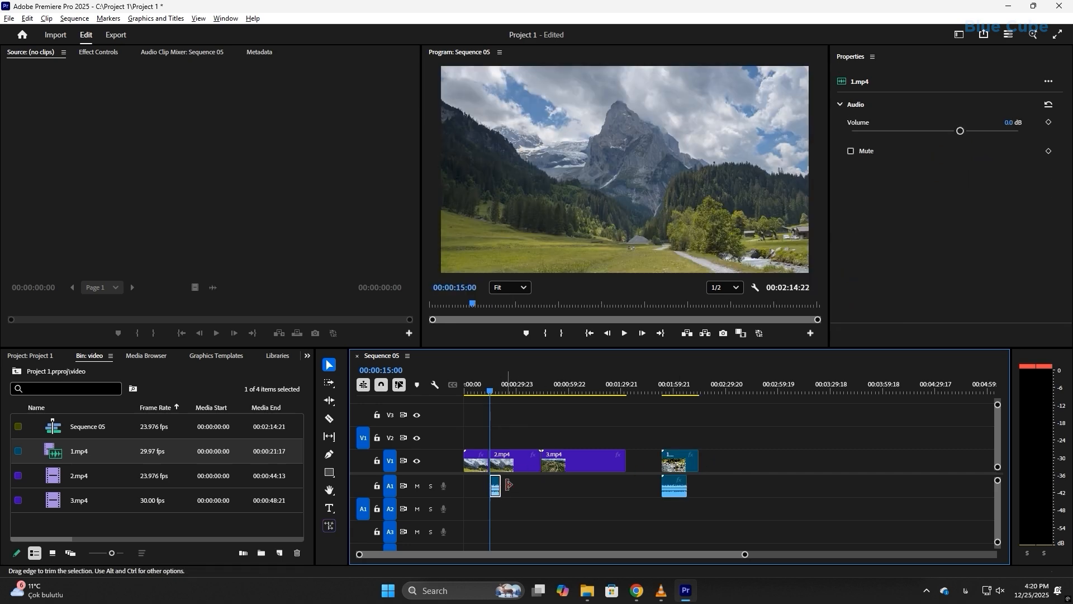
left_click(619, 462)
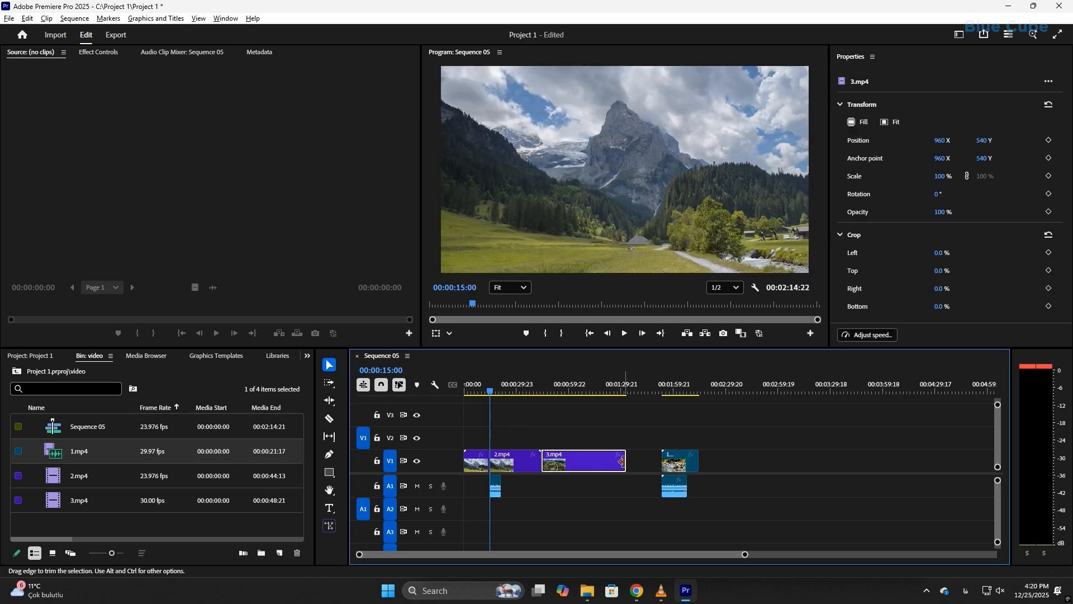
mouse_move(619, 463)
left_mouse_down()
mouse_move(584, 463)
mouse_move(630, 461)
left_mouse_up()
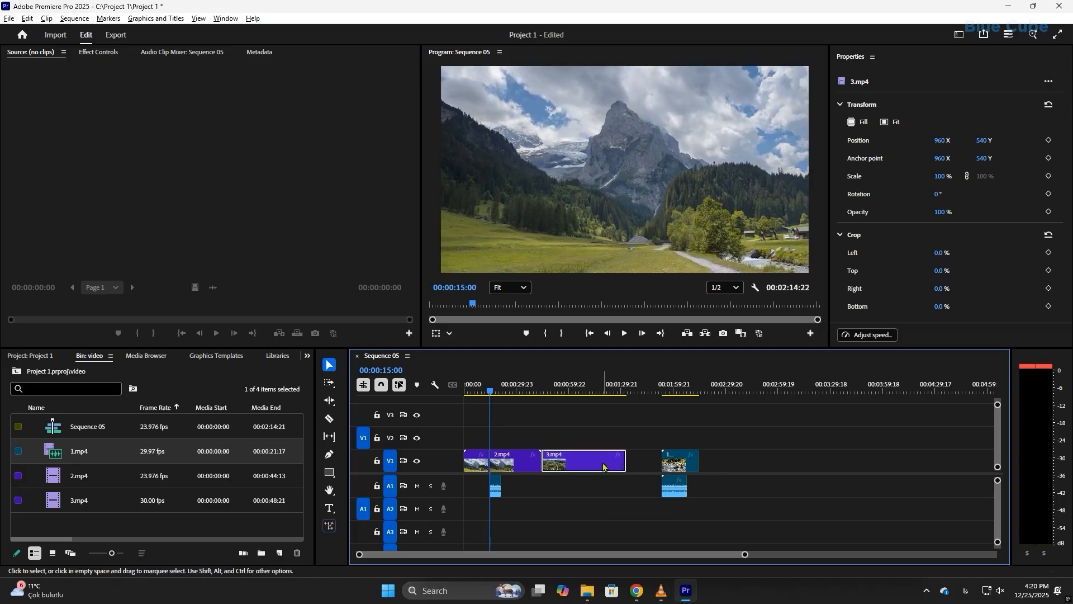
left_click_drag(626, 465, 517, 464)
left_click(524, 461)
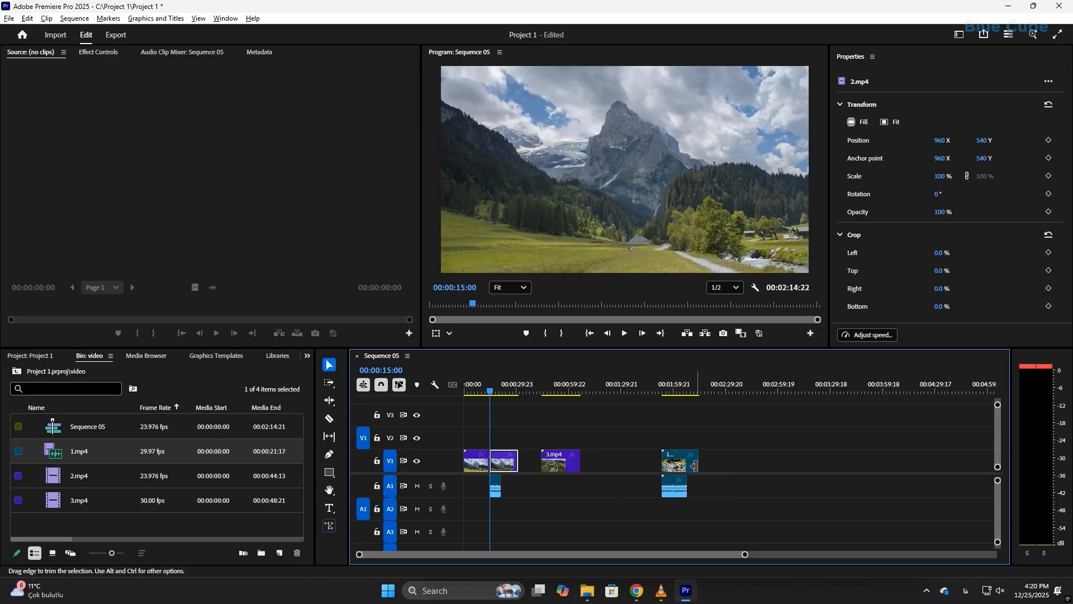
Step: Delete all clips from the video and audio tracks of the sequence
left_click_drag(697, 462, 463, 439)
key("Delete")
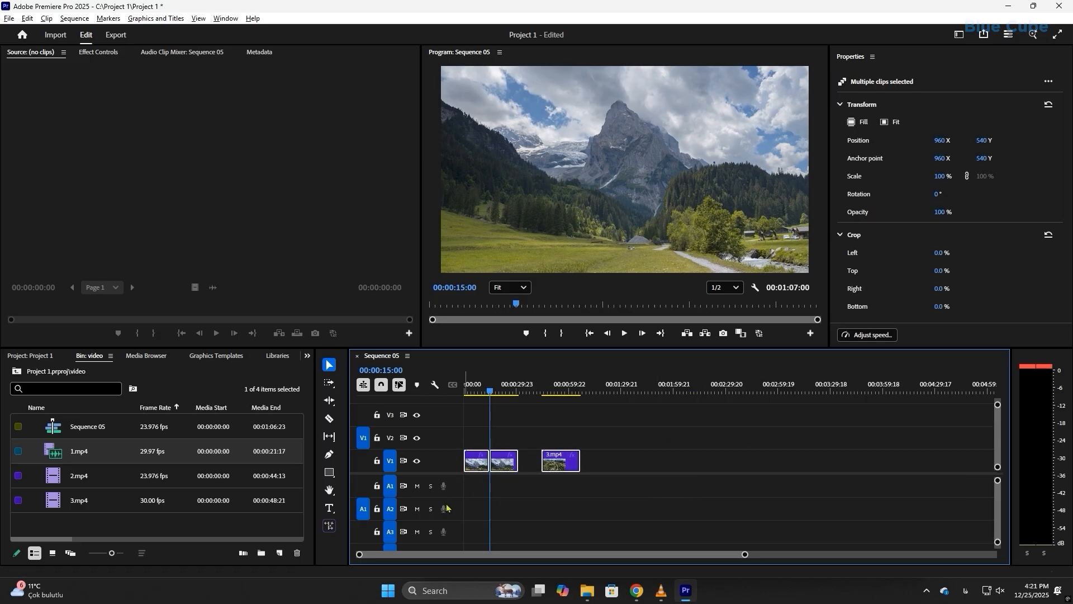
key("Delete")
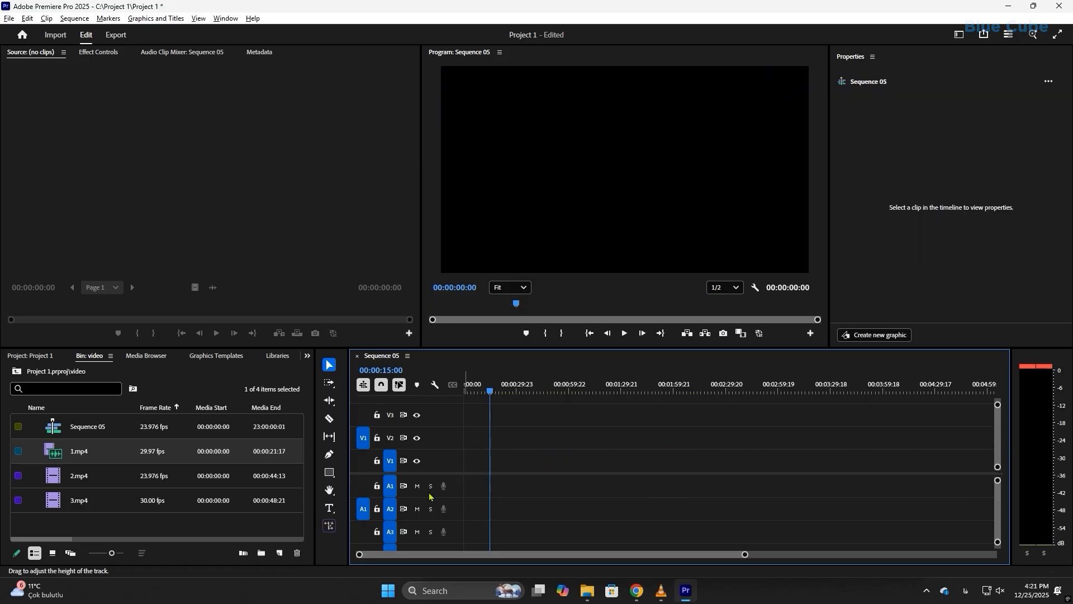
Step: Place 1.mp4 from the bin at the start of V1 and A1, keeping the existing sequence settings
left_click(281, 463)
left_click_drag(281, 464, 472, 461)
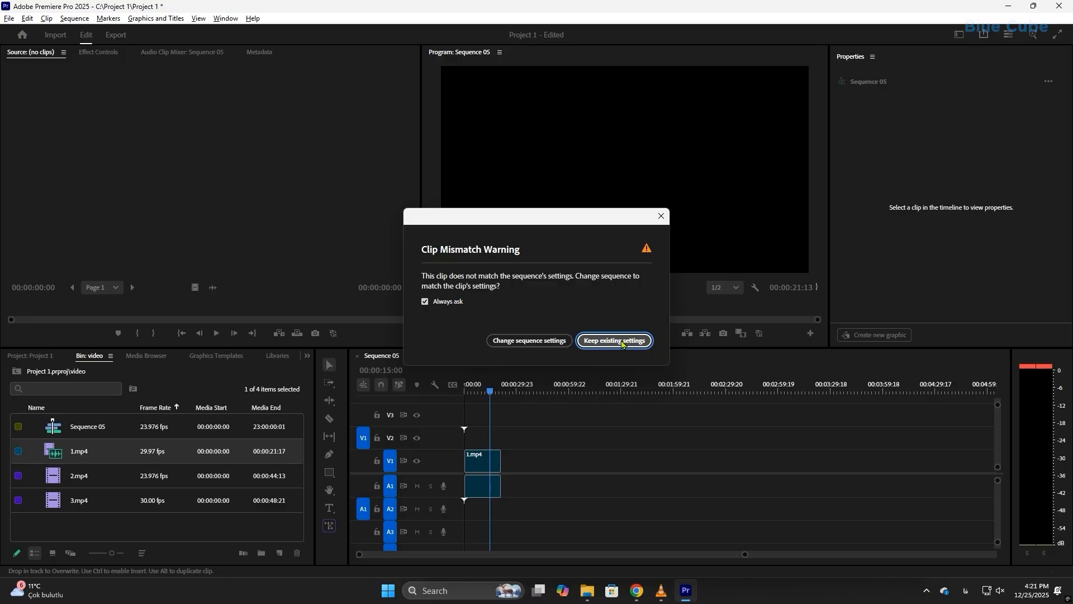
left_click(605, 342)
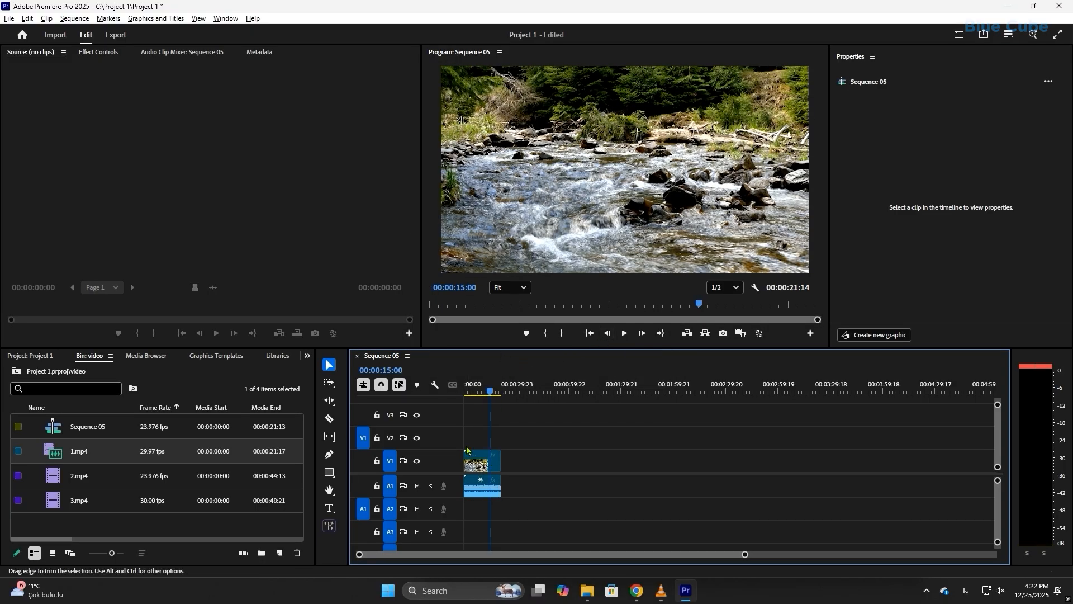
Step: Zoom the timeline in and out repeatedly to examine 1.mp4 at different time scales
left_click_drag(745, 555, 489, 554)
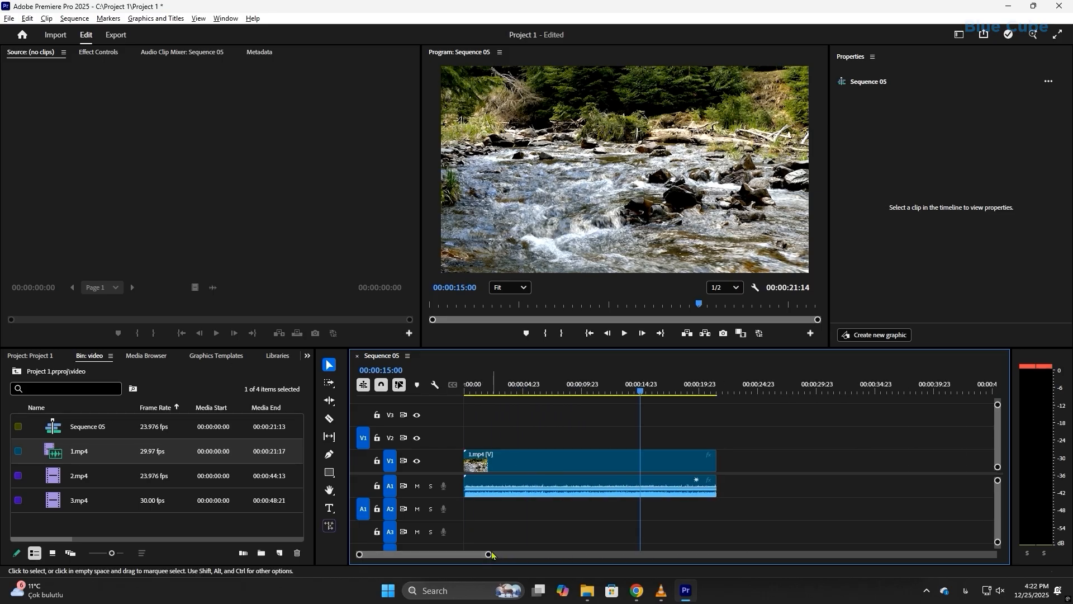
mouse_move(488, 554)
left_mouse_down()
mouse_move(537, 555)
mouse_move(485, 555)
left_mouse_up()
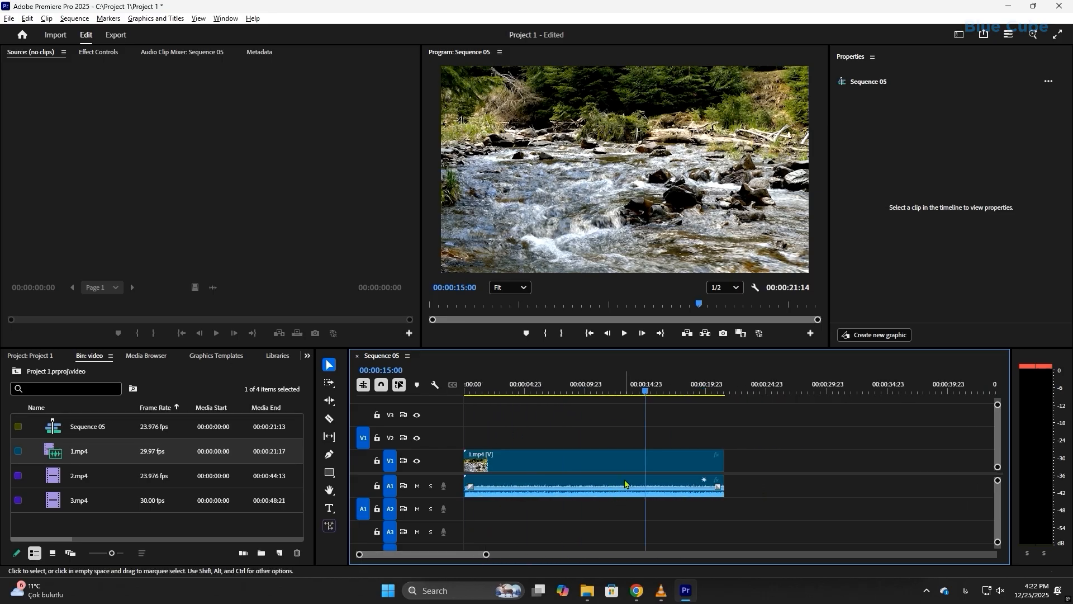
scroll(651, 477, "down", 3)
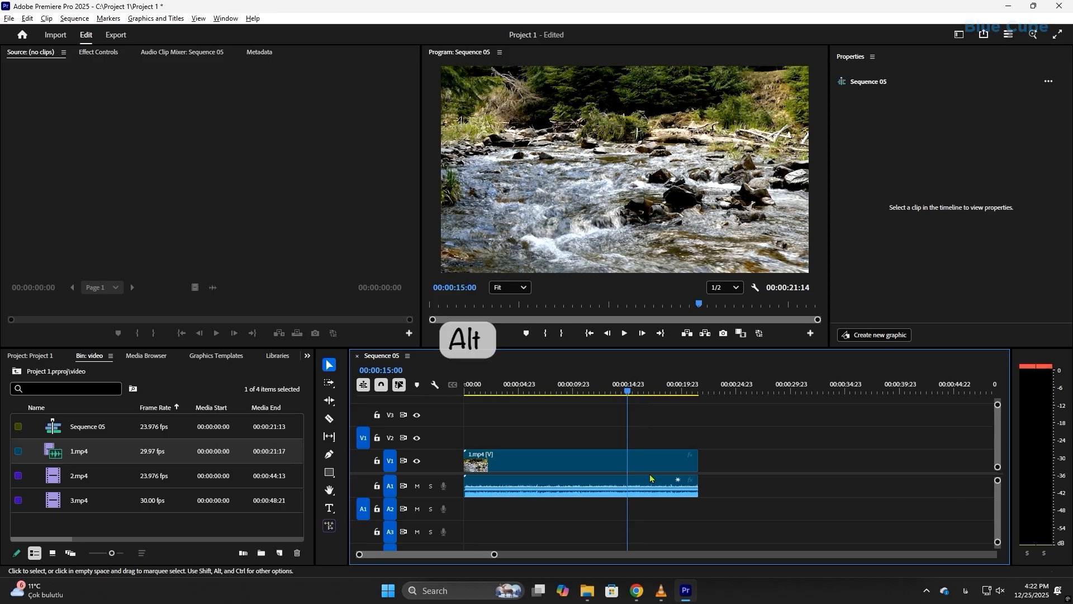
scroll(650, 478, "down", 3)
scroll(648, 478, "up", 3)
scroll(642, 479, "down", 2)
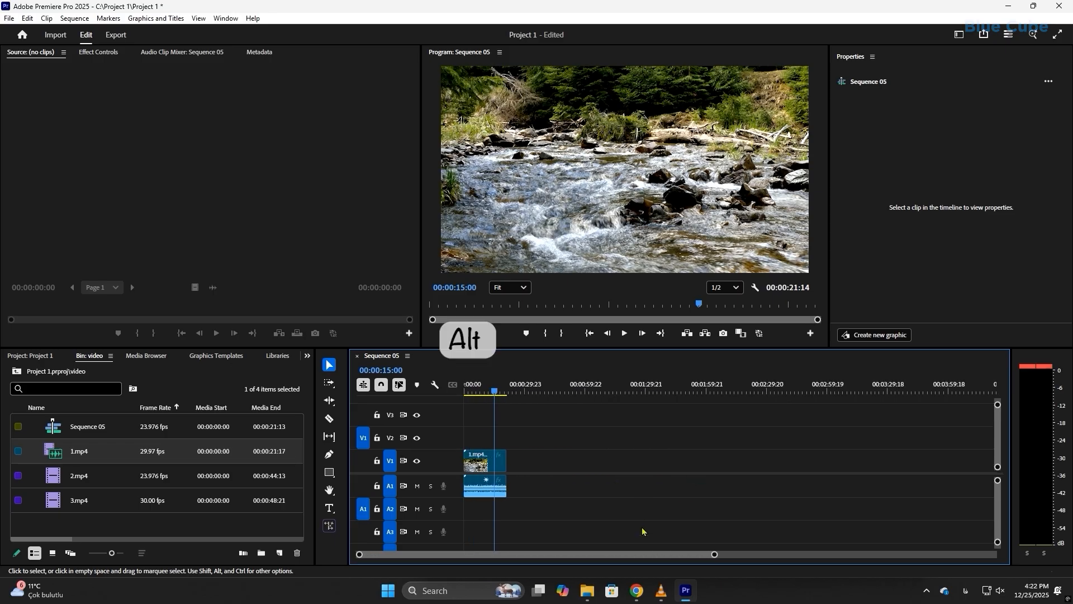
scroll(614, 480, "up", 2)
scroll(595, 465, "down", 1)
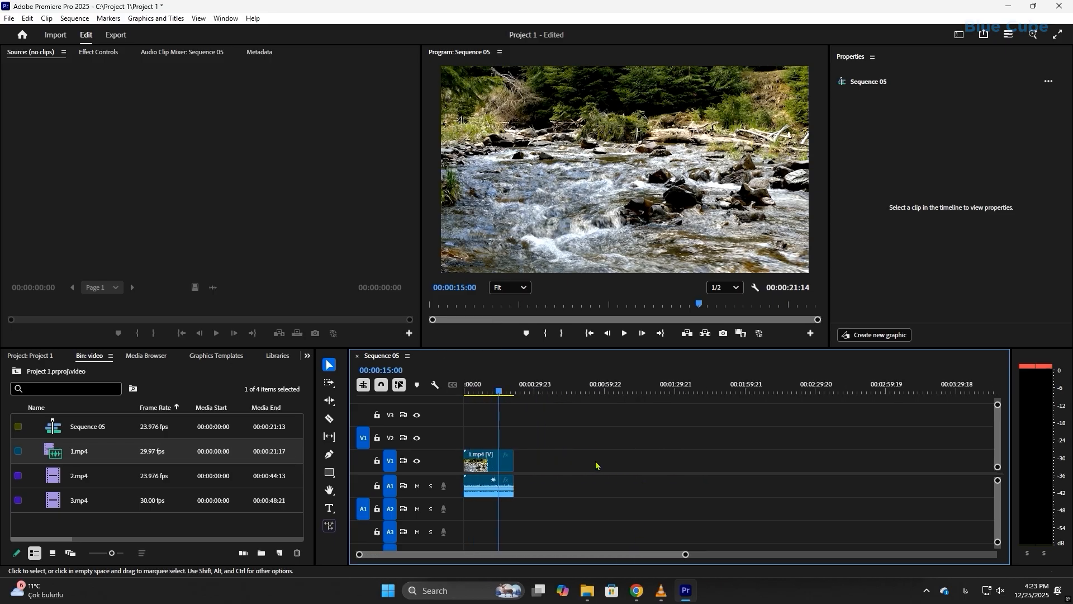
scroll(595, 465, "up", 2)
scroll(596, 464, "down", 1)
scroll(596, 465, "down", 1)
scroll(659, 490, "up", 2)
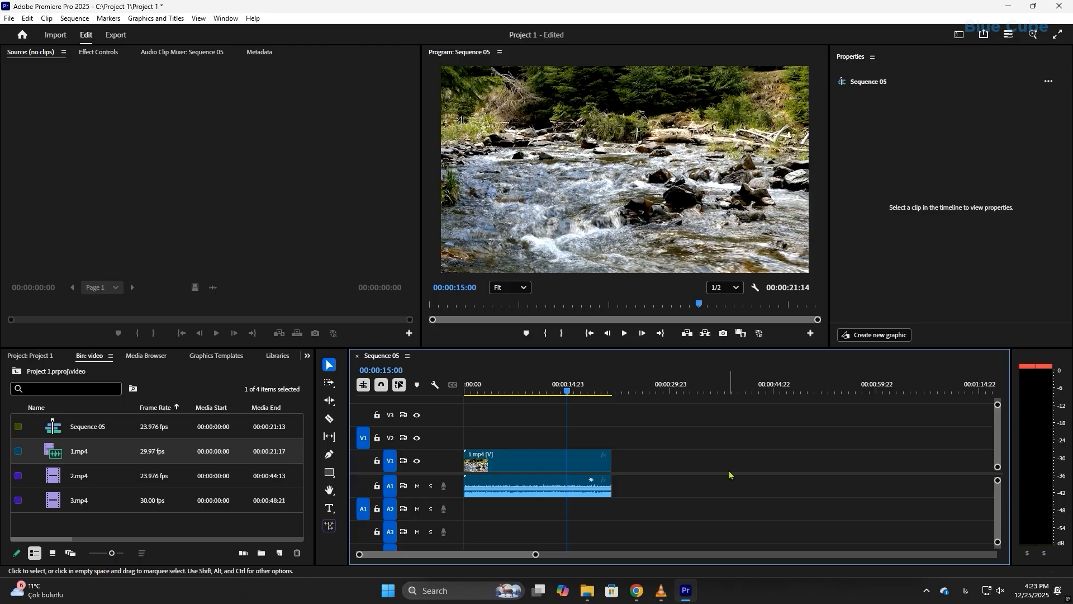
Step: Try a ripple trim of the start of 1.mp4 at 00:00:03:20, and undo it
scroll(730, 474, "up", 2)
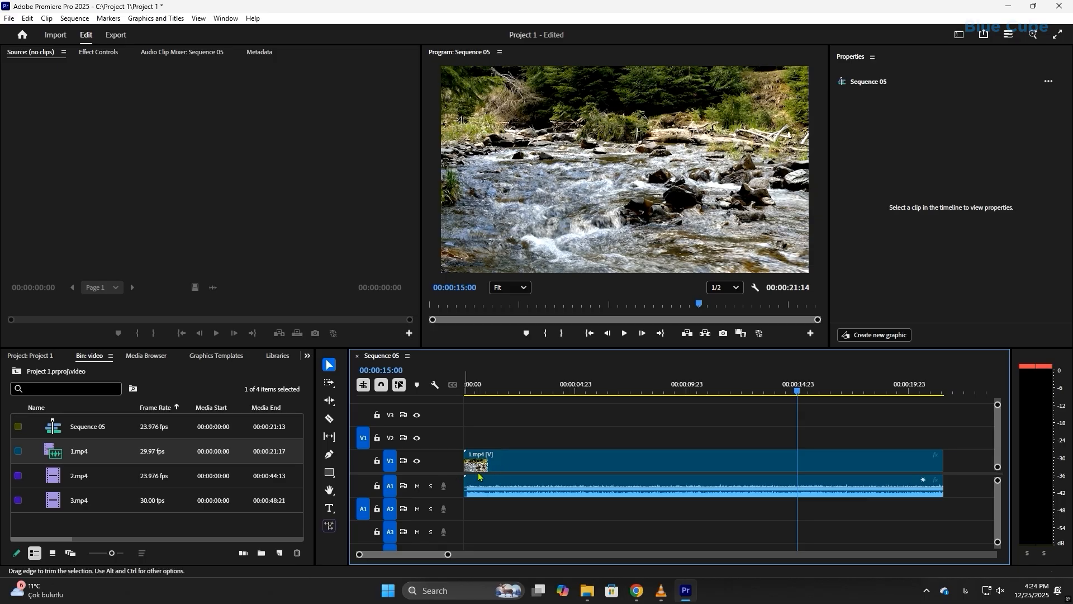
left_click(546, 393)
left_click(547, 391)
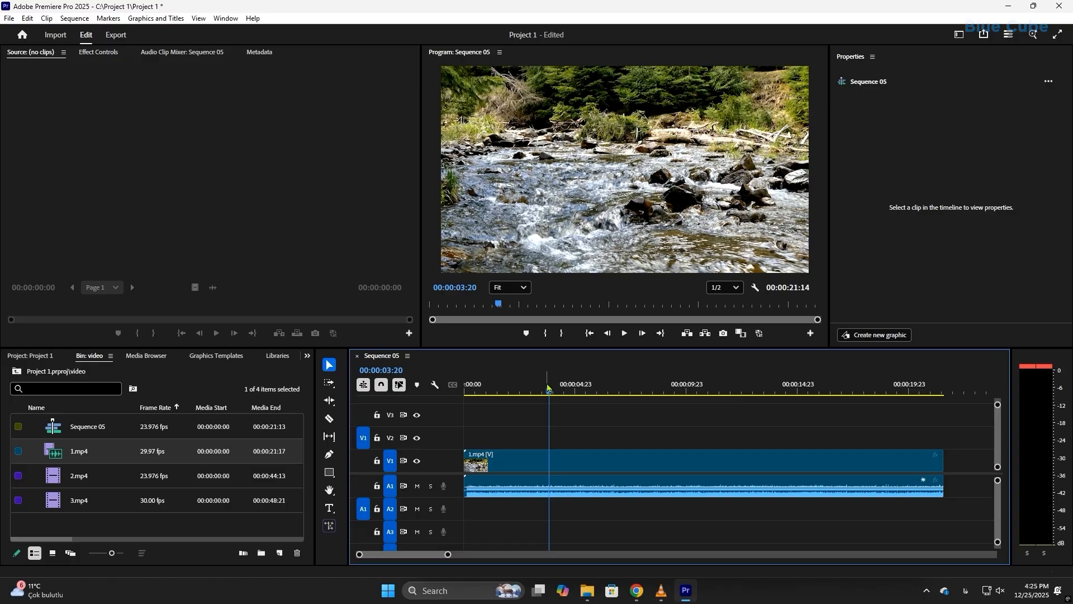
key("q")
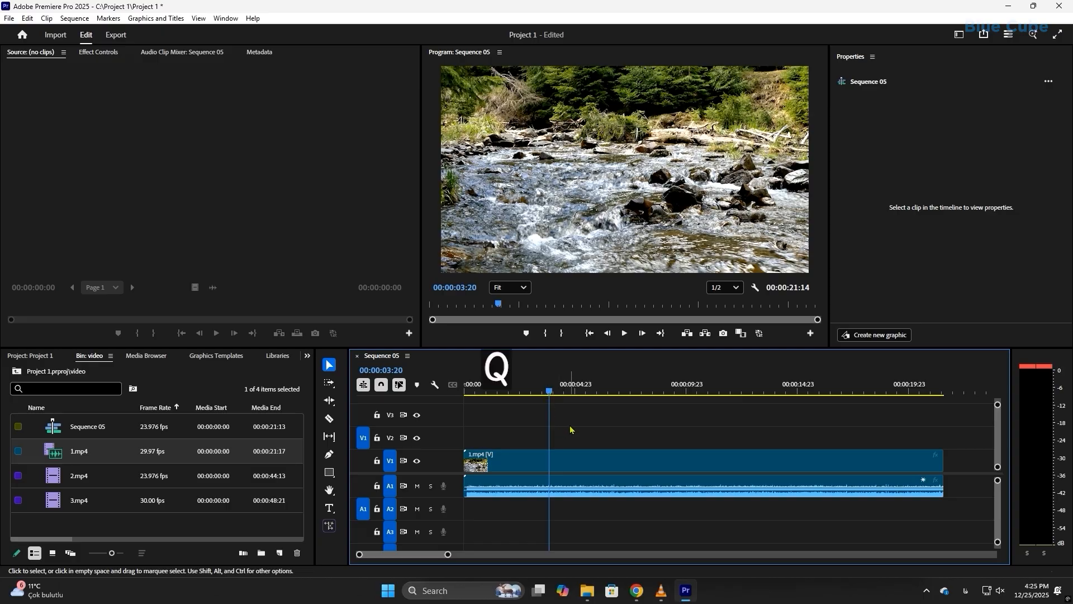
key("q")
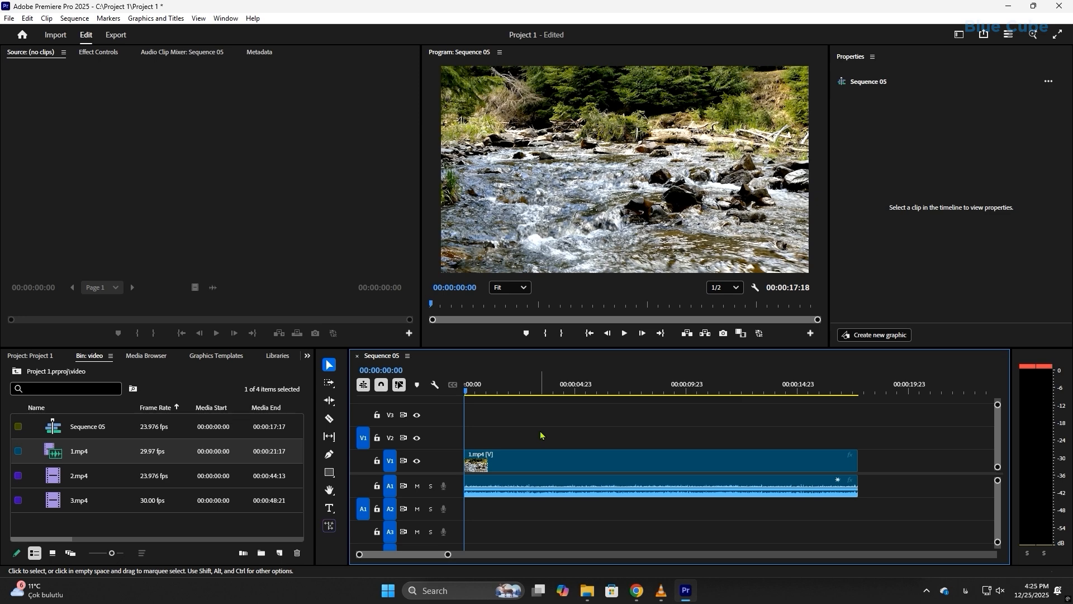
key("ctrl+z")
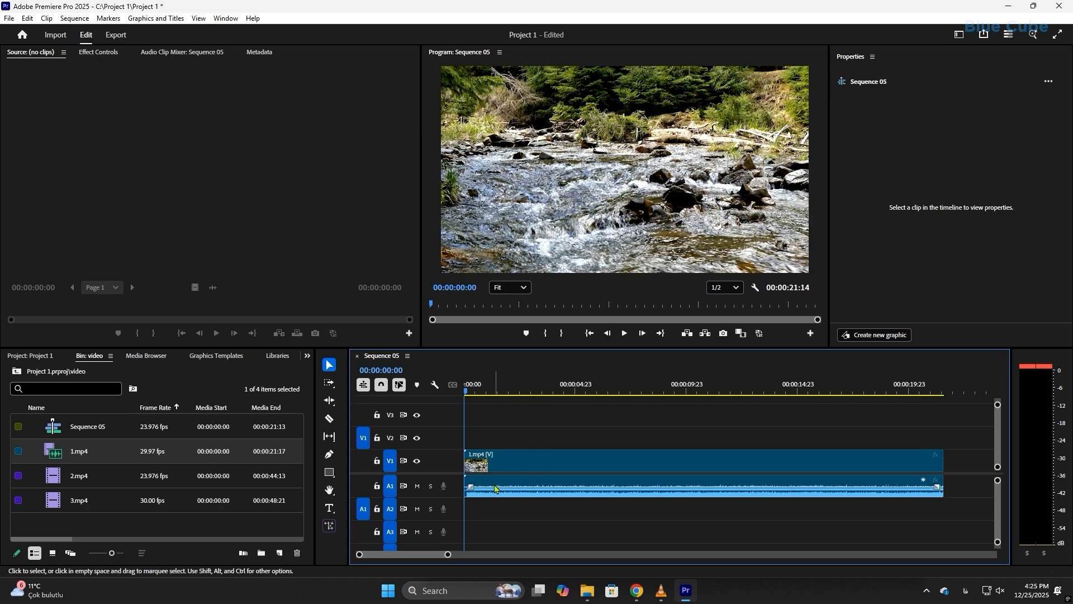
Step: Ripple trim the end of 1.mp4 back to the playhead at 00:00:15:02
left_click(830, 390)
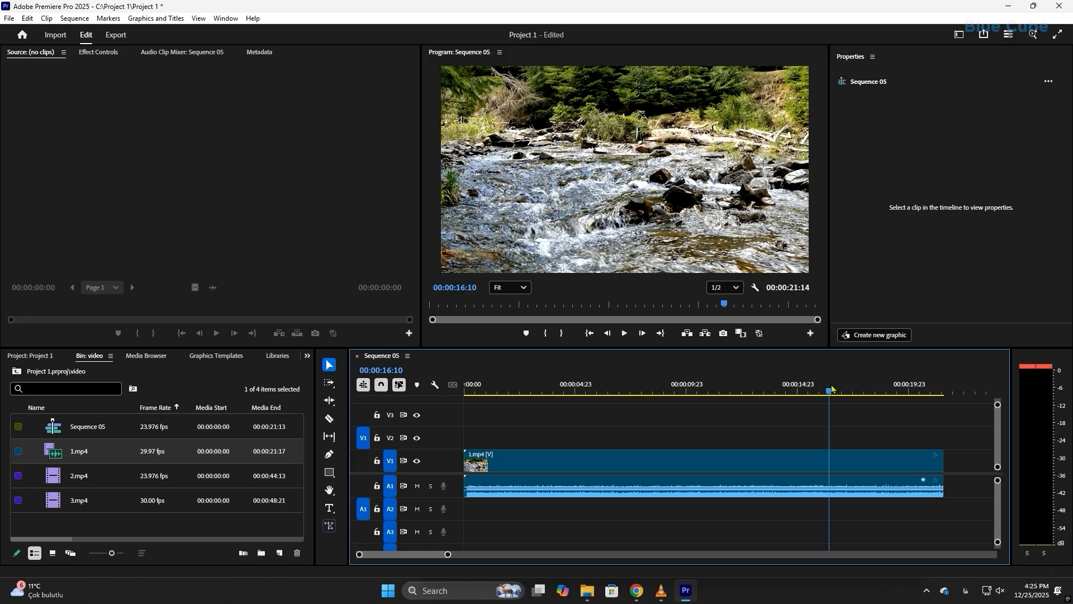
left_click(826, 390)
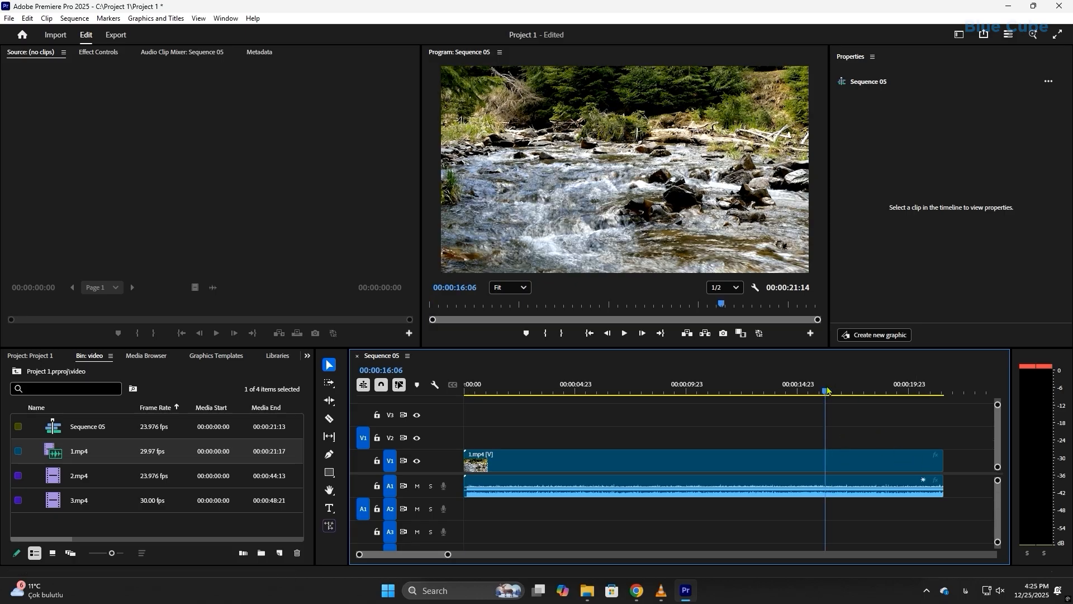
left_click(800, 390)
key("w")
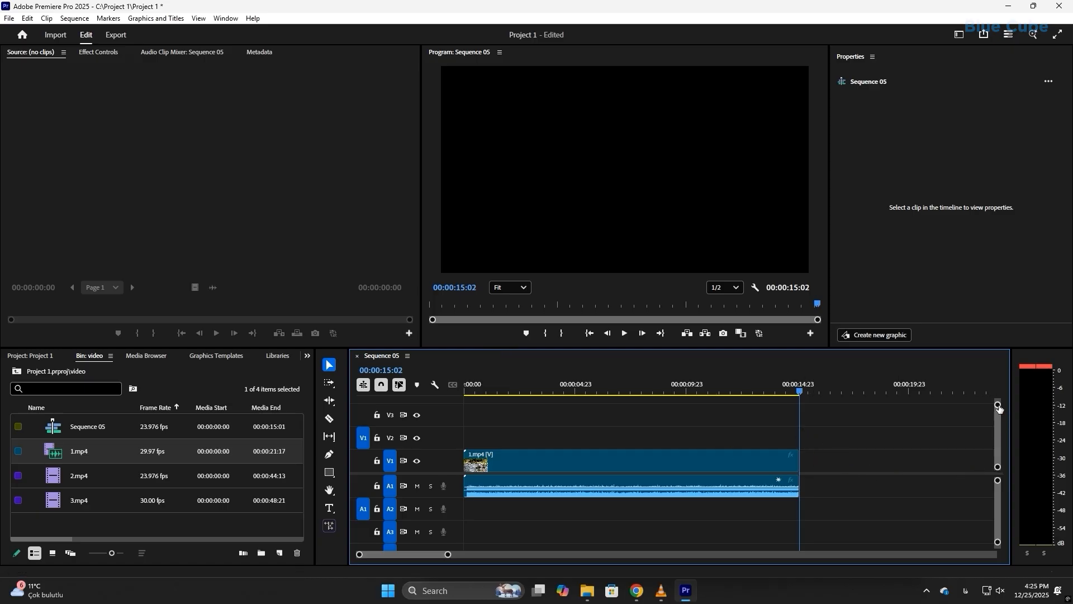
Step: Increase the audio track heights, adjust the video track heights, and fit the whole sequence into the timeline width
mouse_move(998, 408)
left_mouse_down()
mouse_move(998, 391)
mouse_move(987, 392)
left_mouse_up()
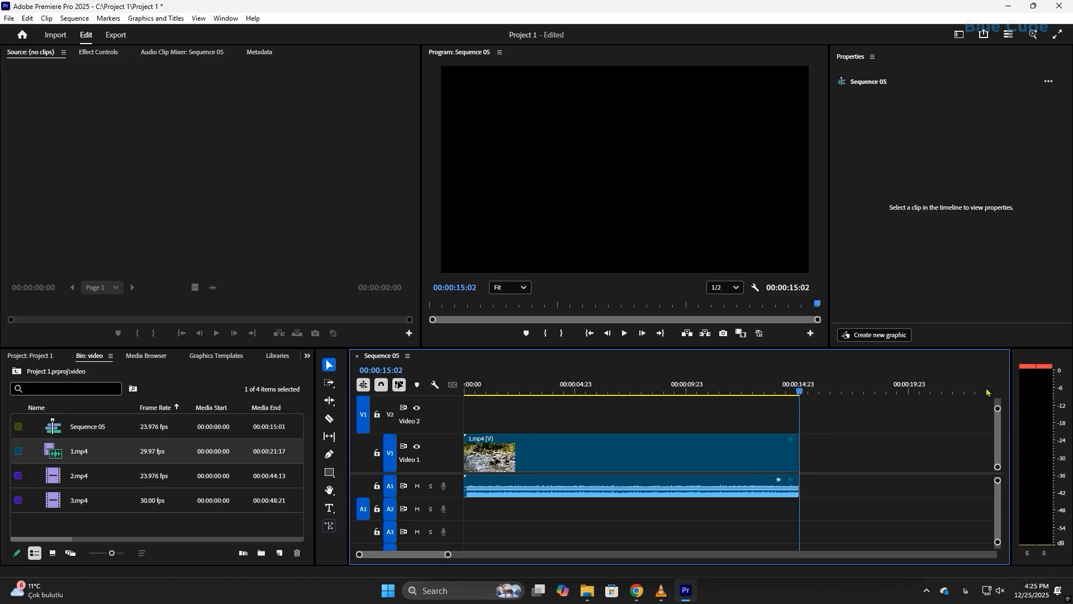
mouse_move(999, 480)
left_mouse_down()
mouse_move(990, 453)
mouse_move(992, 464)
left_mouse_up()
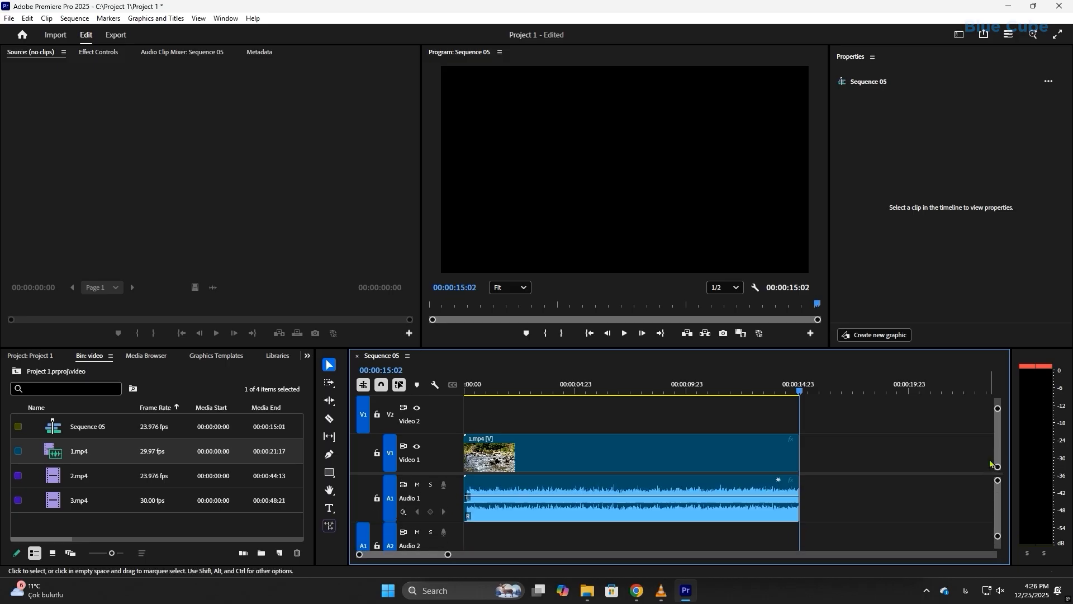
key("backslash")
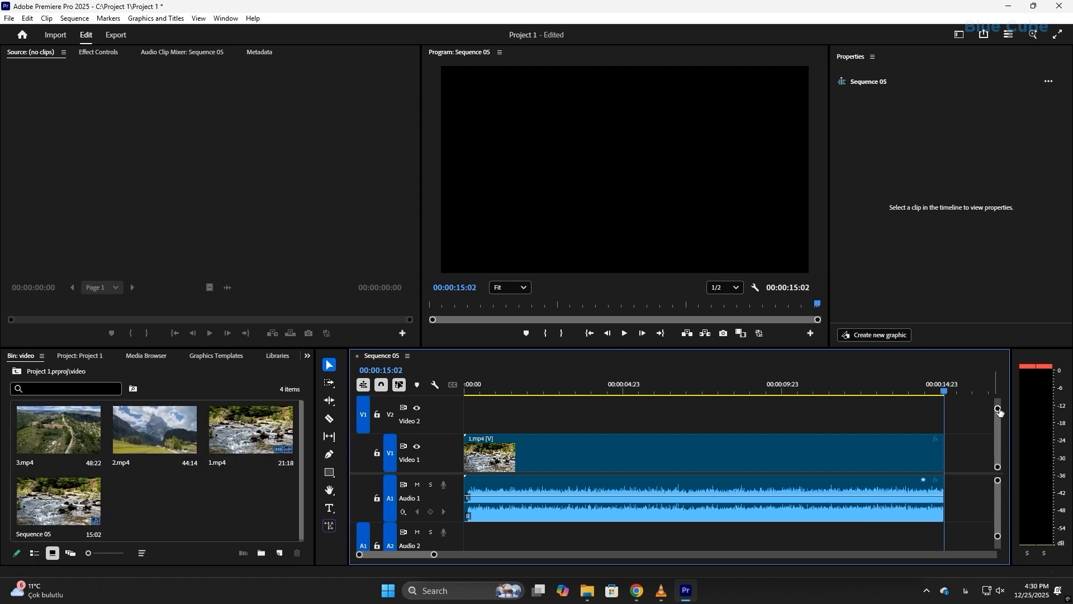
left_click_drag(1003, 407, 1000, 406)
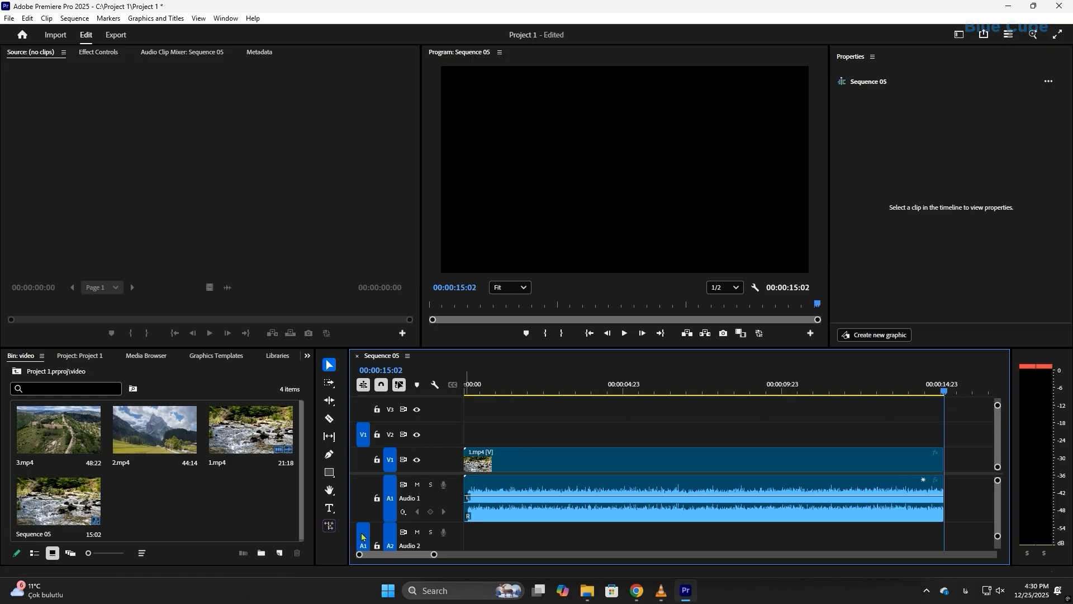
Step: Patch source A1 to audio track A1 and source V1 to video track V1
left_click(364, 507)
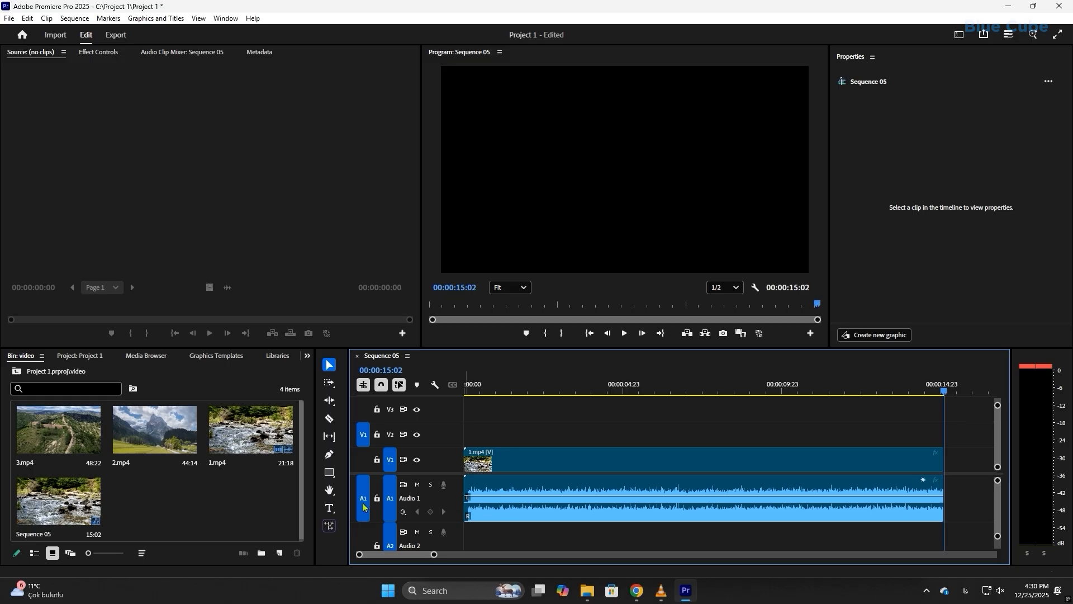
left_click(362, 463)
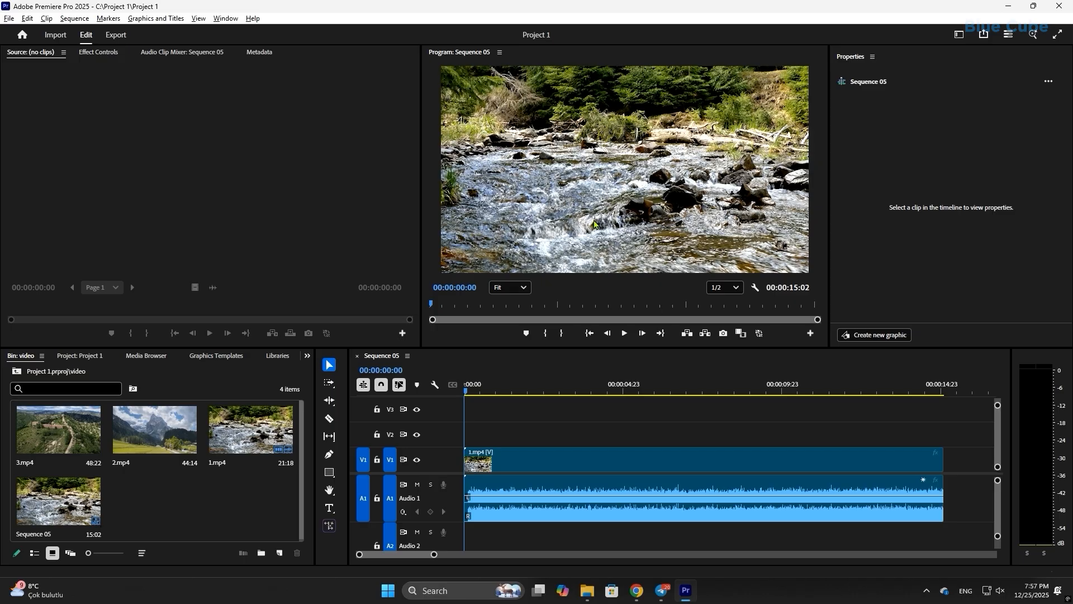
Step: Play the first few seconds of the sequence in the Program monitor and return the playhead to the start
left_click(624, 333)
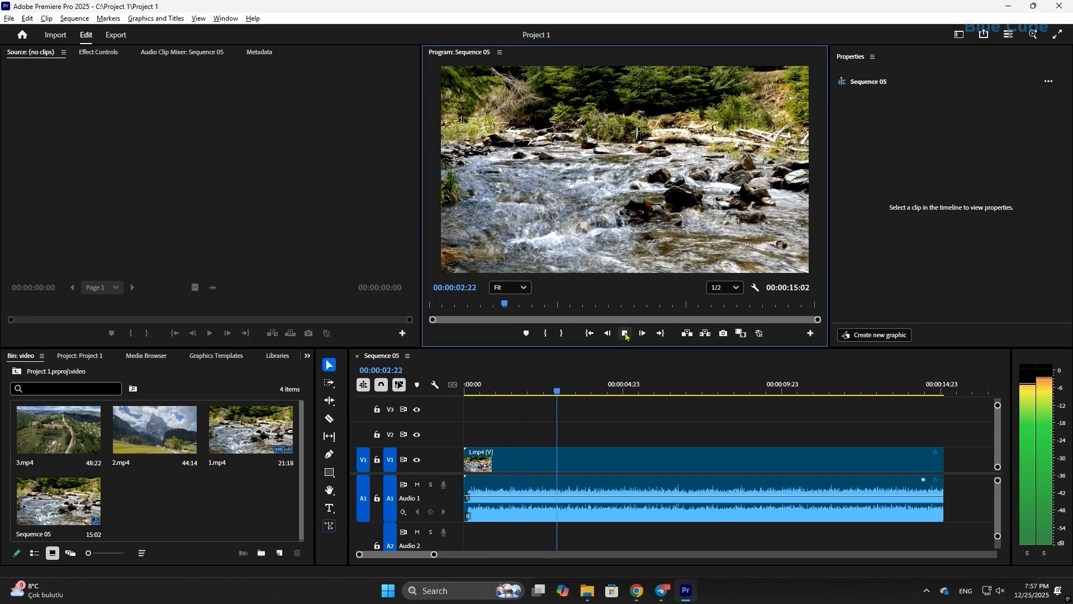
left_click(626, 334)
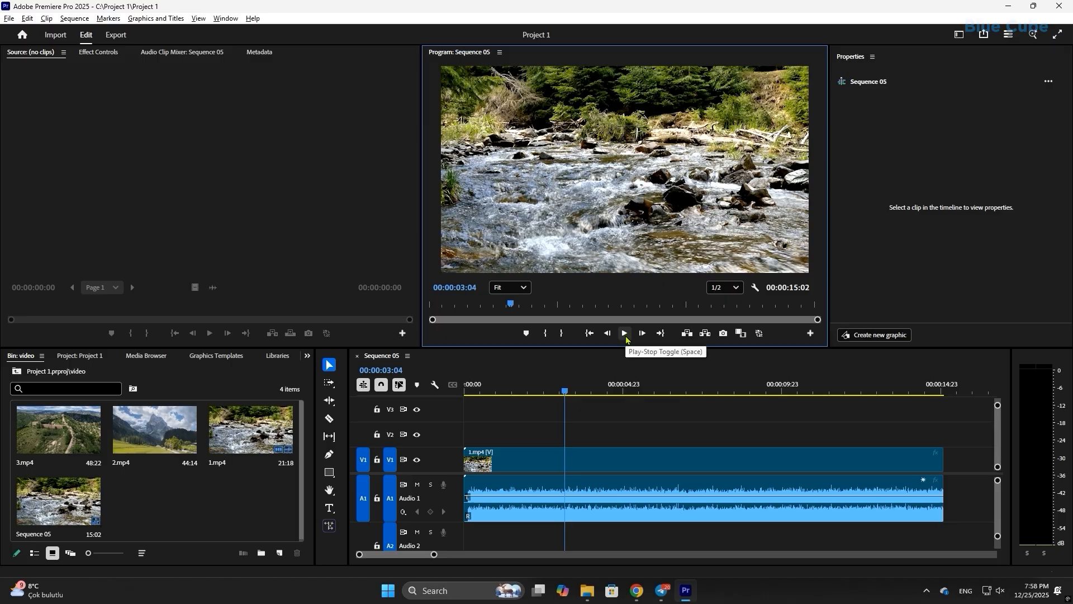
mouse_move(565, 393)
left_mouse_down()
mouse_move(547, 393)
mouse_move(566, 393)
left_mouse_up()
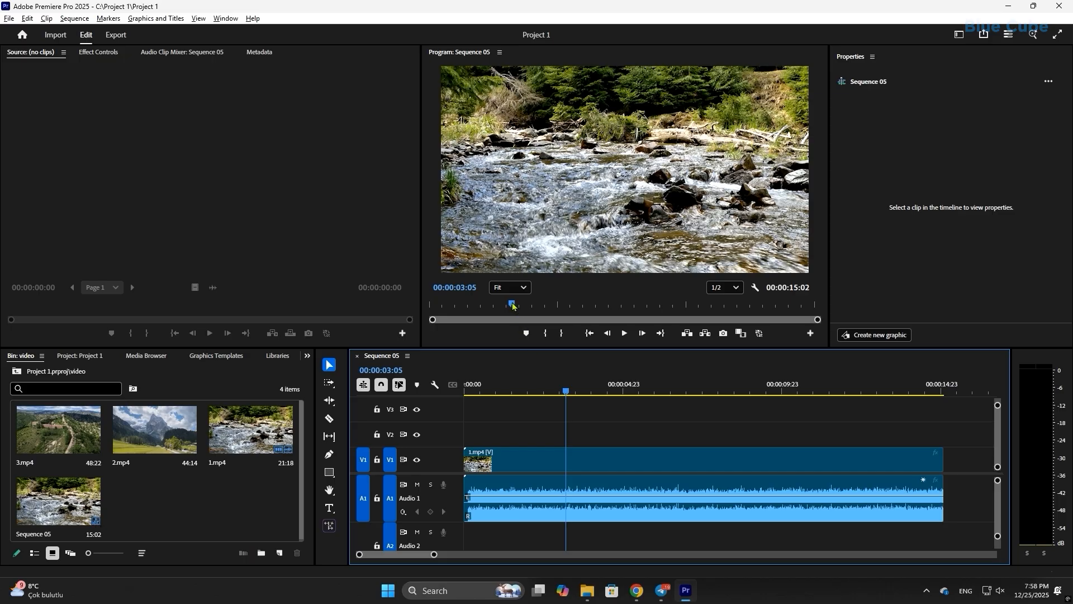
left_click_drag(513, 306, 422, 322)
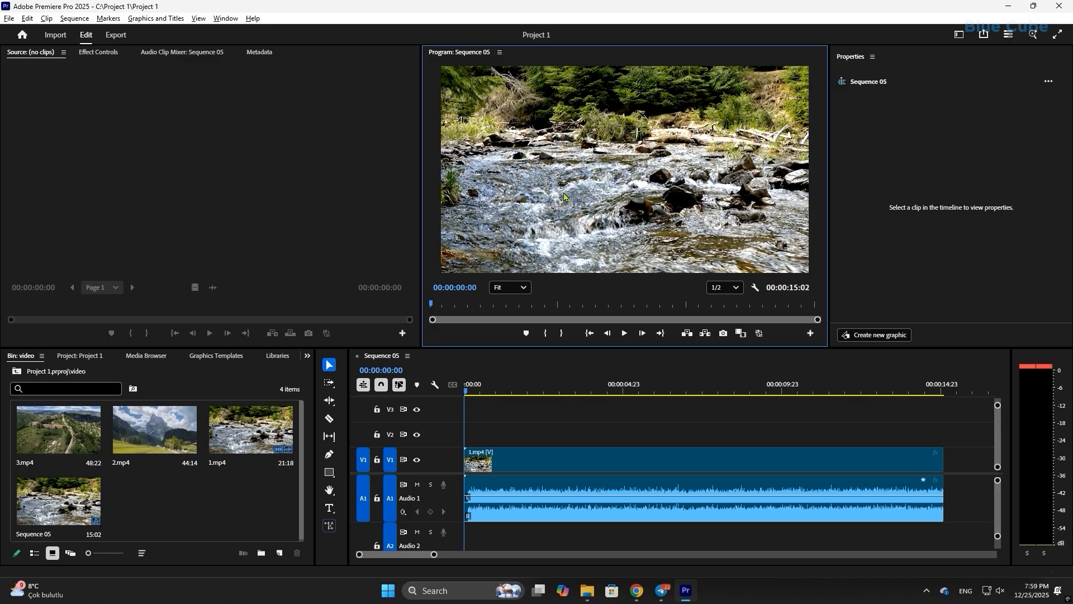
Step: Maximize the Program monitor, play about six seconds of the sequence, and restore the workspace
key("grave")
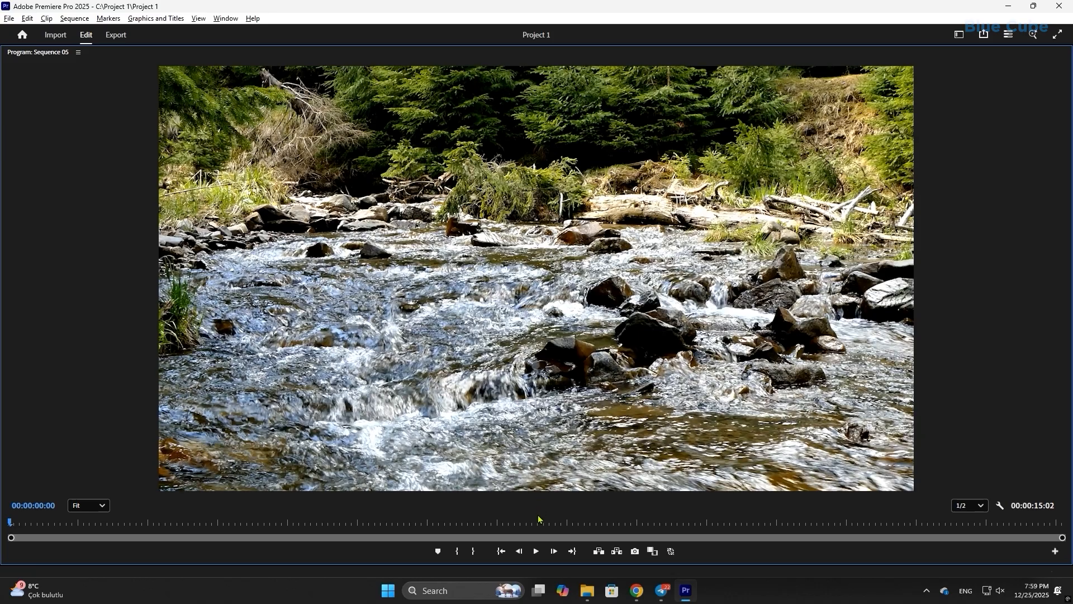
left_click(535, 552)
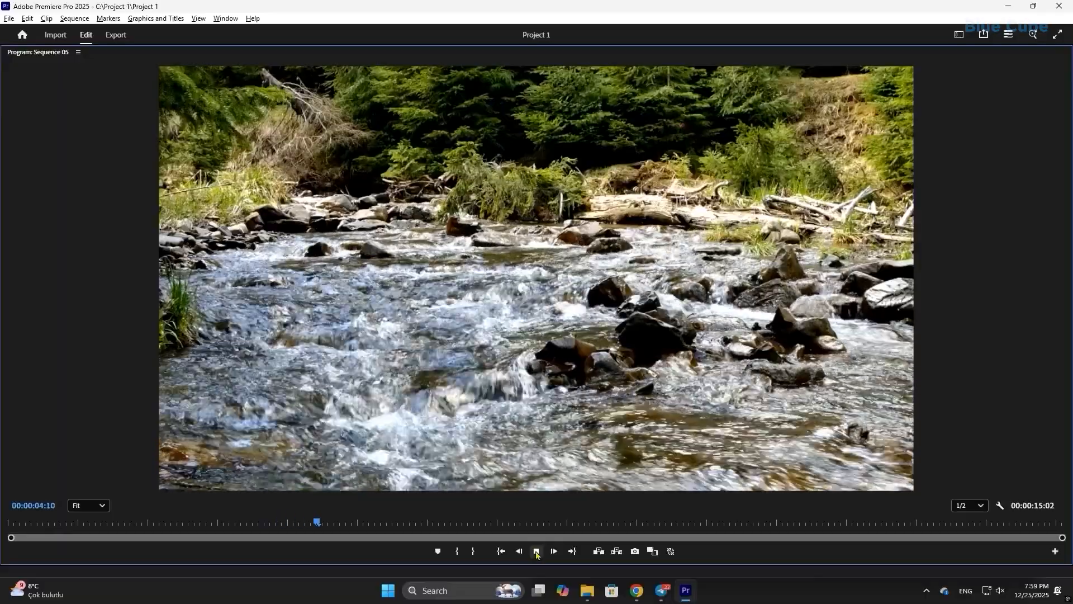
left_click(536, 552)
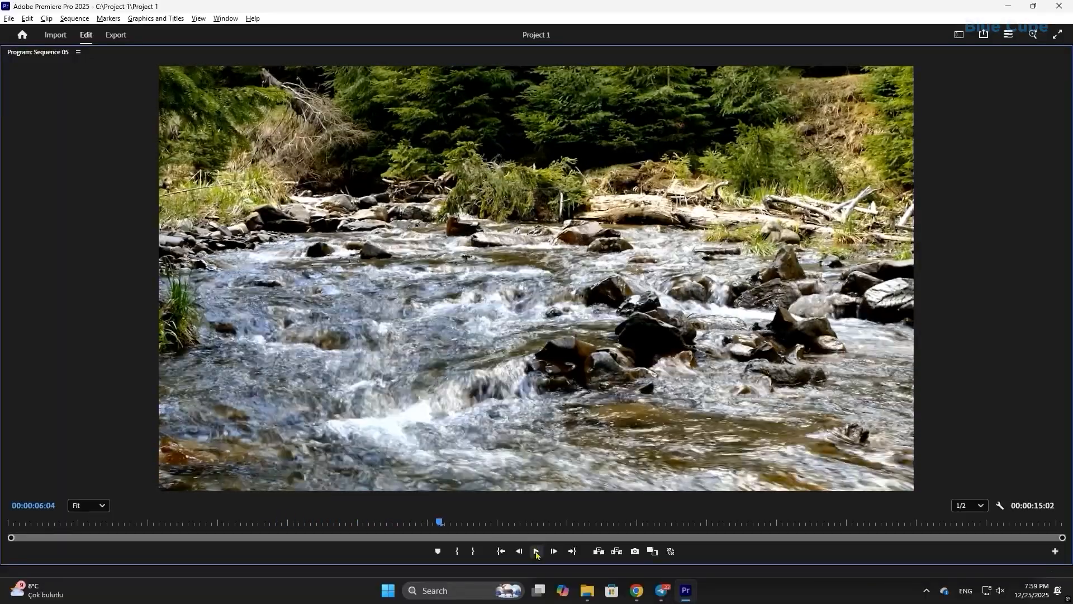
key("grave")
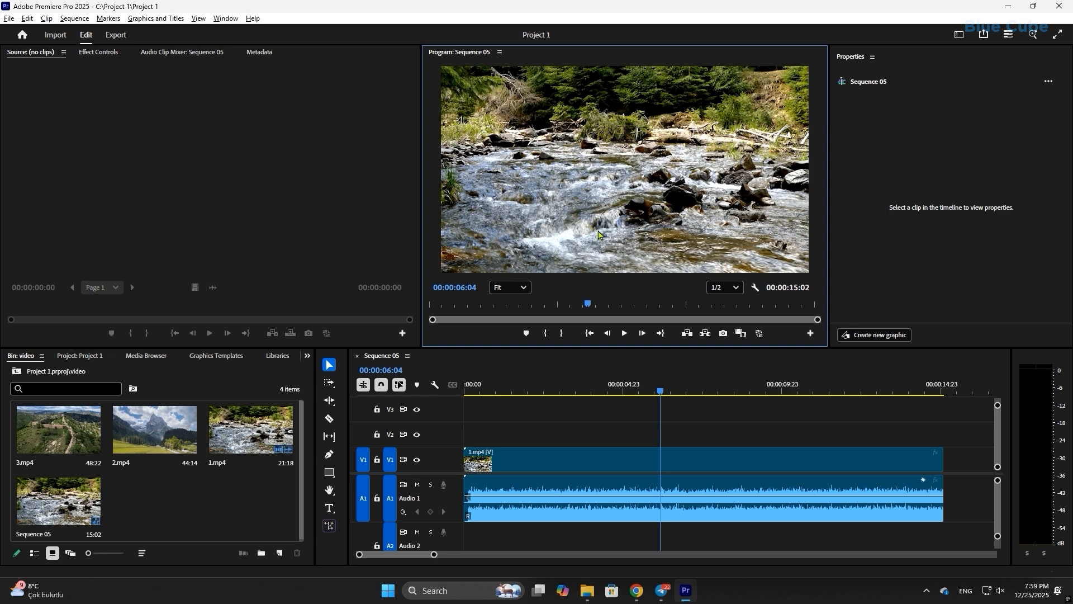
Step: Maximize and restore the timeline, and view the Program monitor's frame in full screen before returning to the workspace
left_click(570, 424)
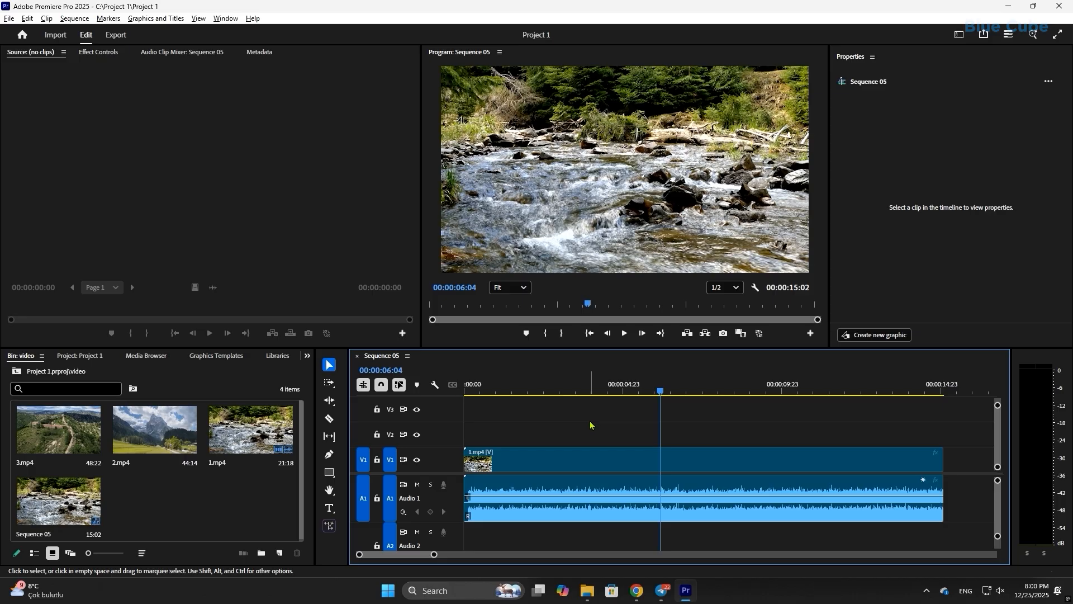
key("grave")
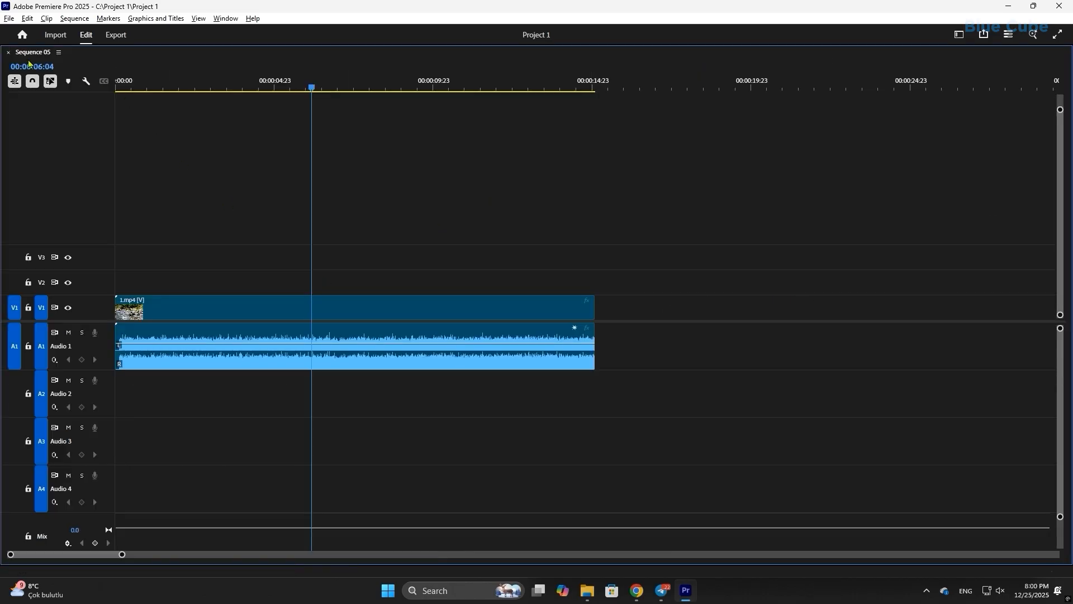
key("grave")
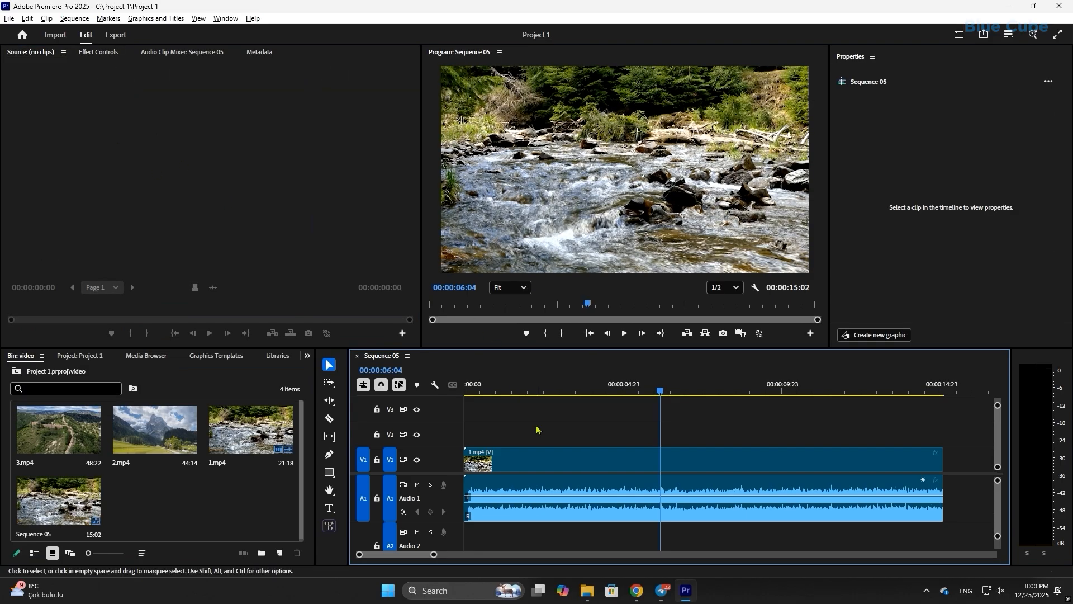
left_click(572, 254)
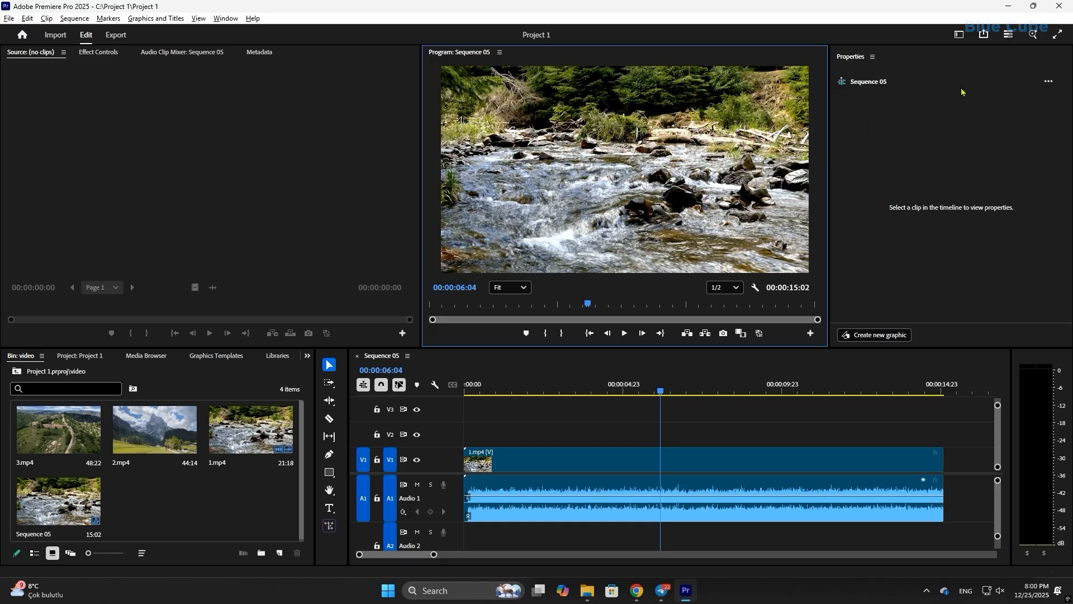
left_click(1056, 36)
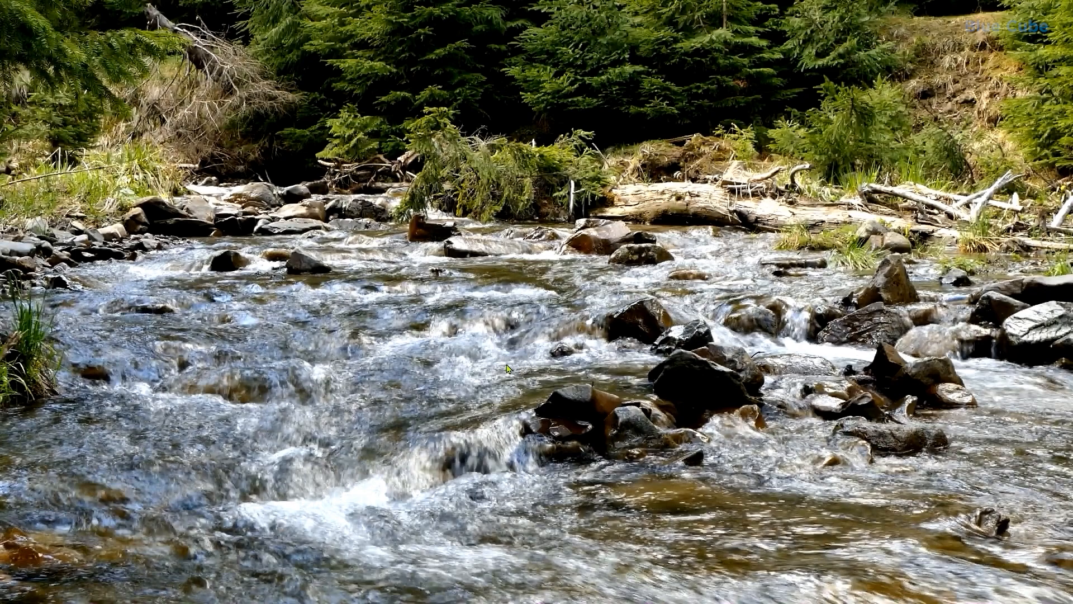
key("Escape")
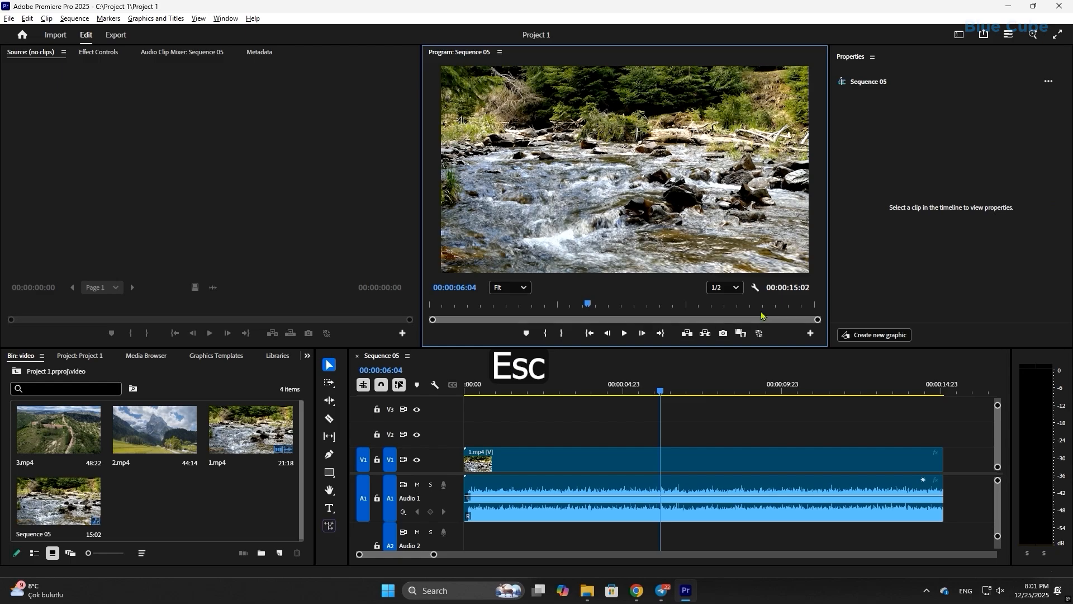
Step: Set the Program monitor's playback resolution to Full and play the sequence up to 00:00:08:04
left_click(736, 288)
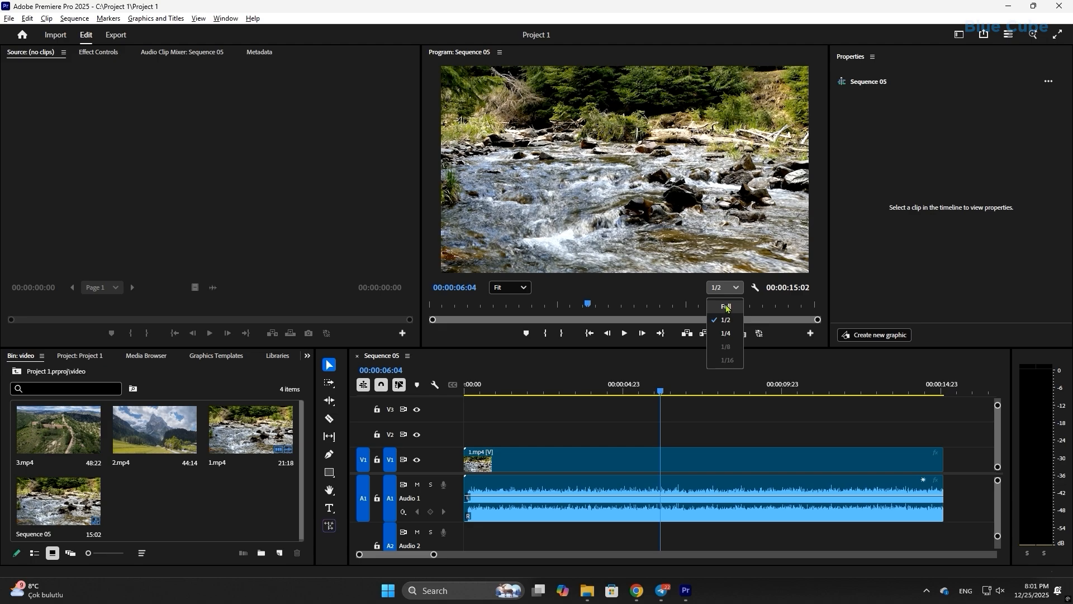
left_click(727, 308)
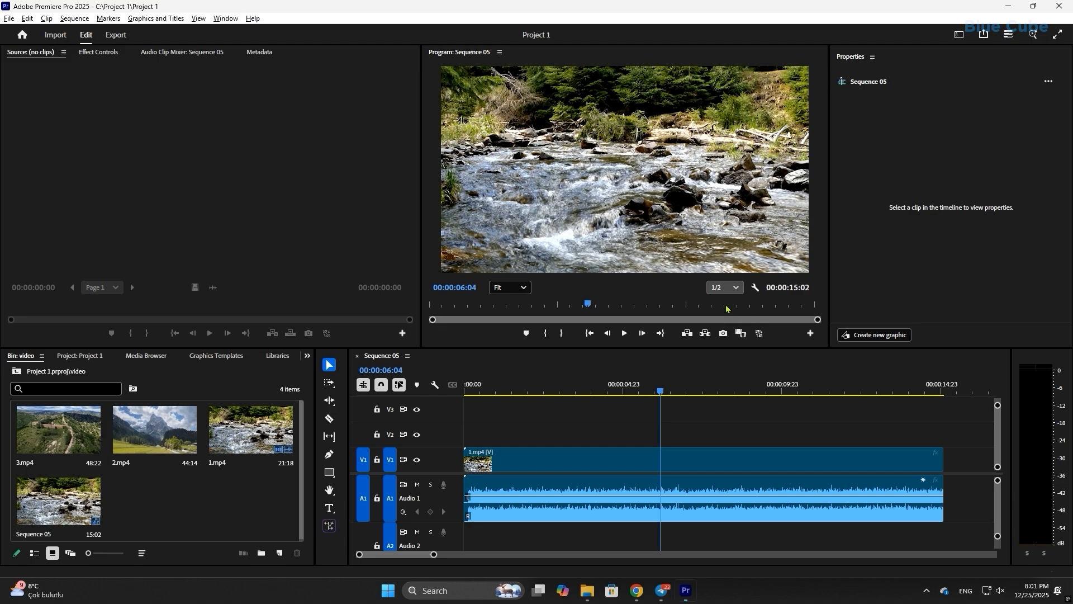
left_click(624, 334)
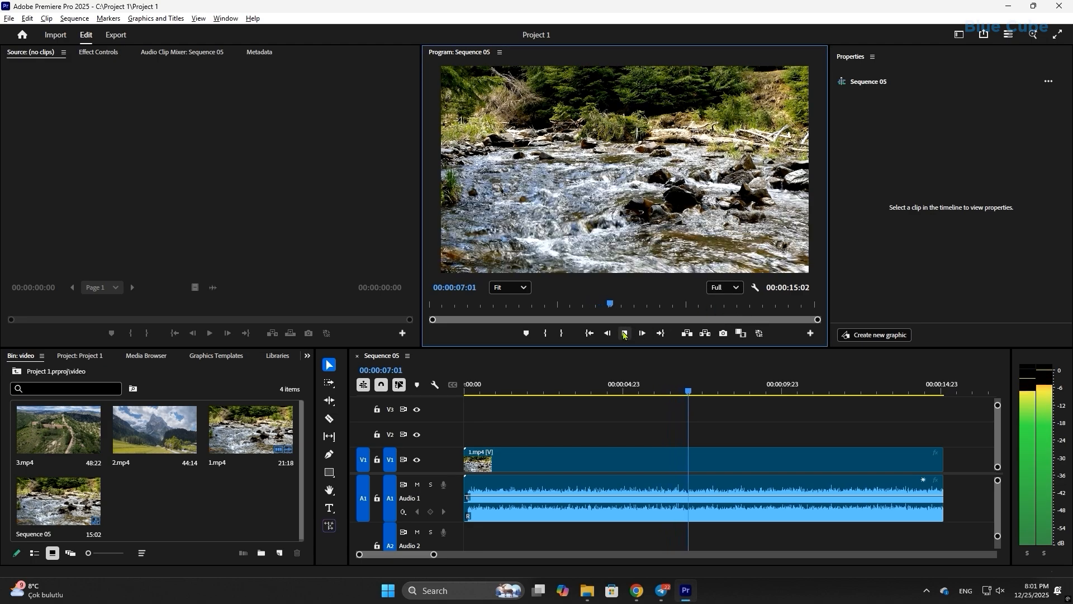
left_click(625, 333)
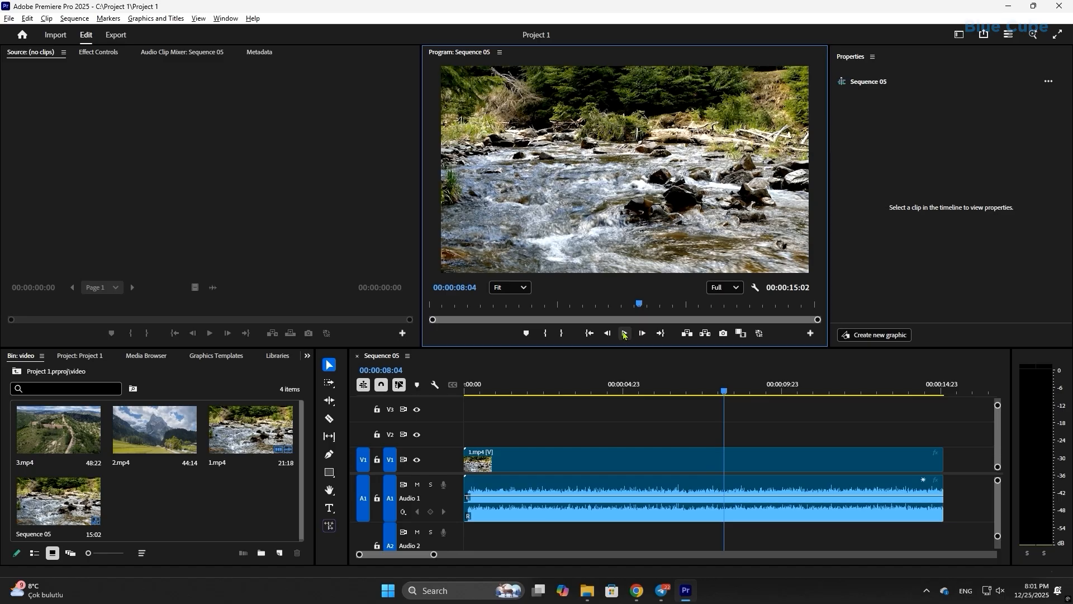
Step: Switch the playback resolution to 1/2, to 1/4, and back to 1/2
left_click(729, 291)
left_click(725, 319)
left_click(735, 290)
left_click(725, 333)
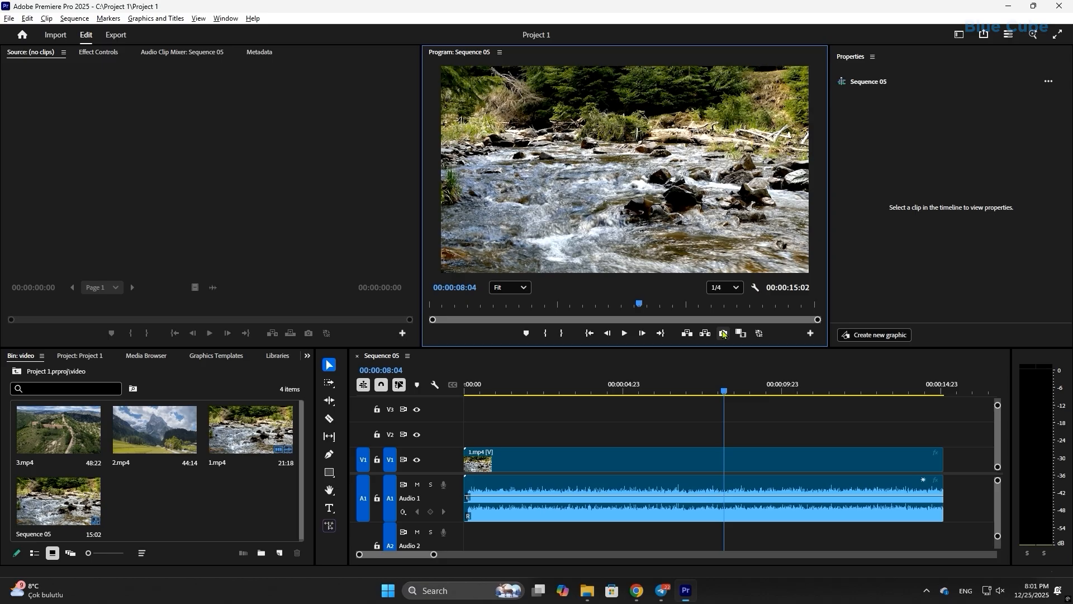
left_click(735, 288)
left_click(725, 320)
Step: Add the Safe Margins control to the Program monitor's transport controls, and toggle the safe margins overlay on and off
left_click(811, 333)
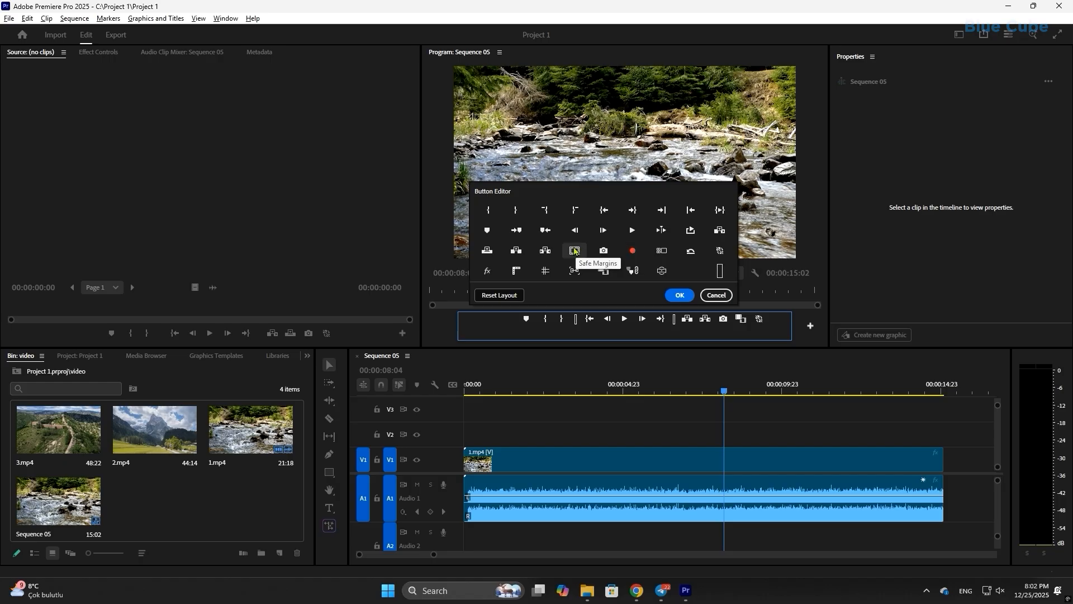
left_click_drag(574, 250, 729, 334)
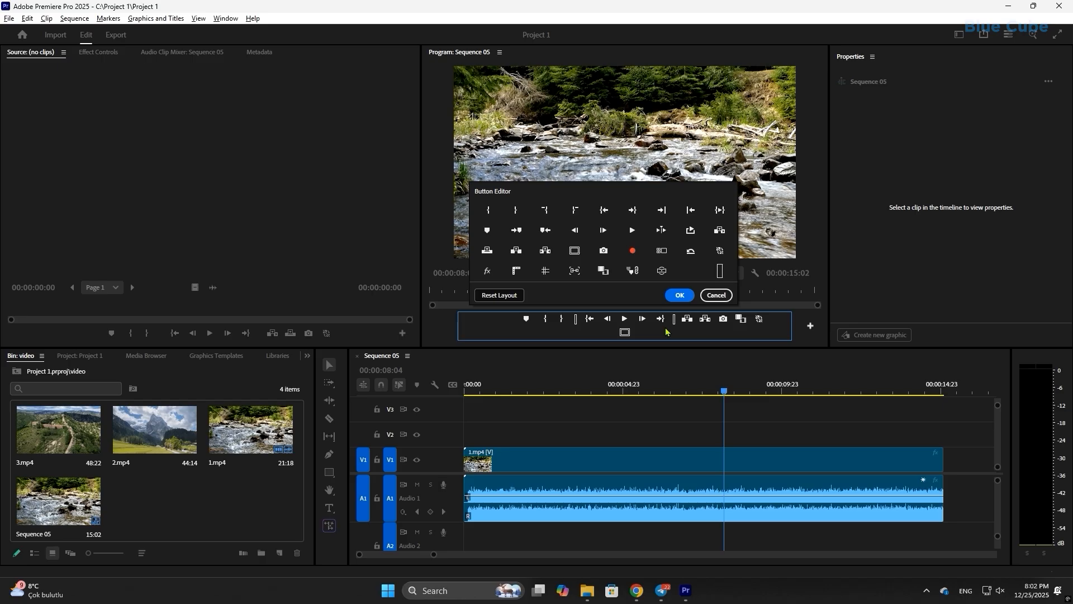
left_click(680, 295)
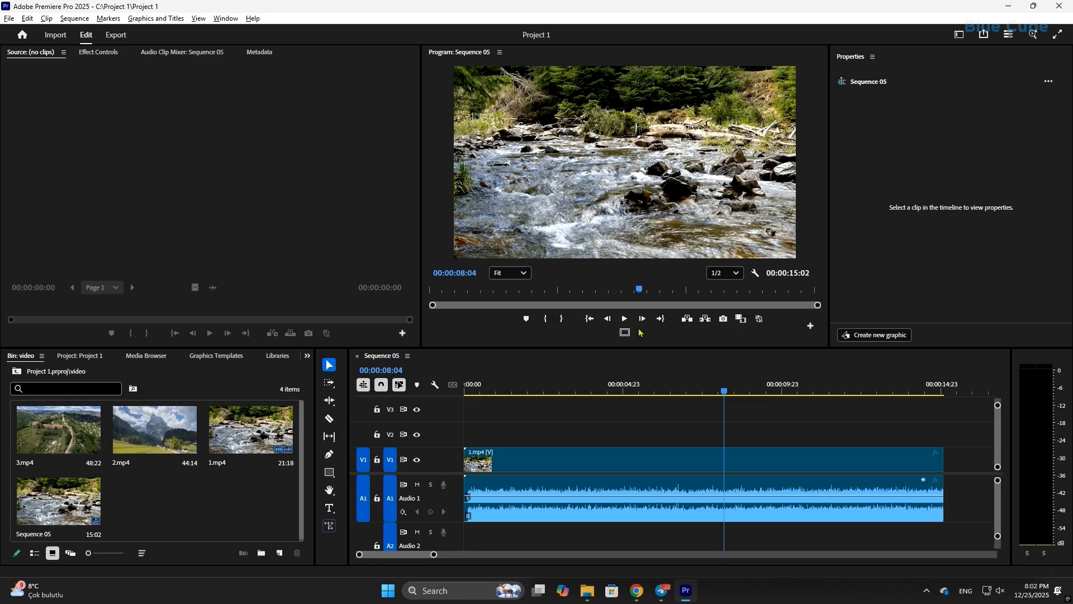
left_click(625, 332)
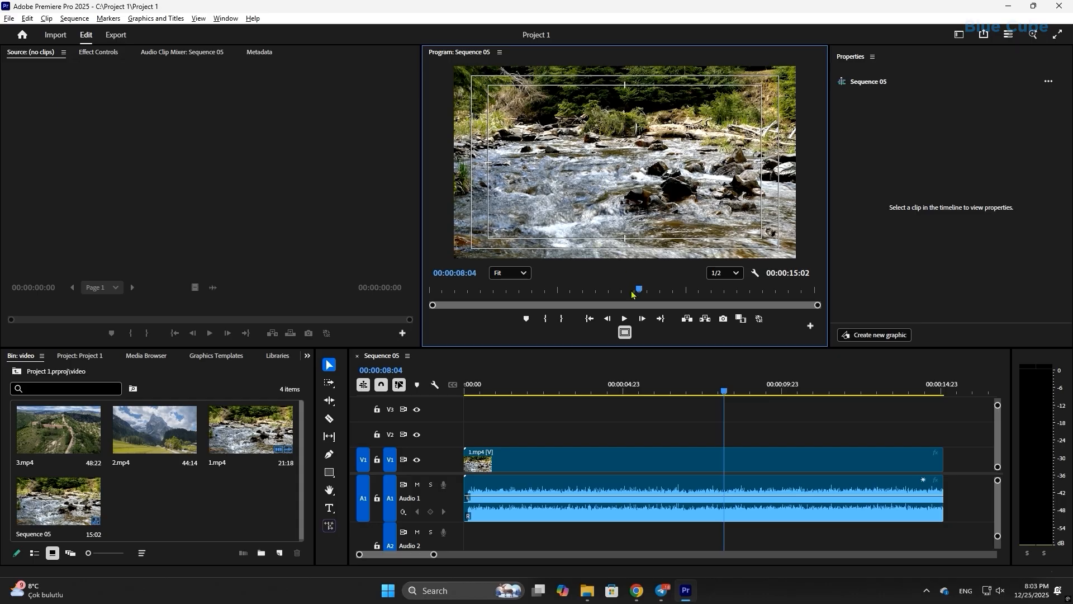
left_click(625, 333)
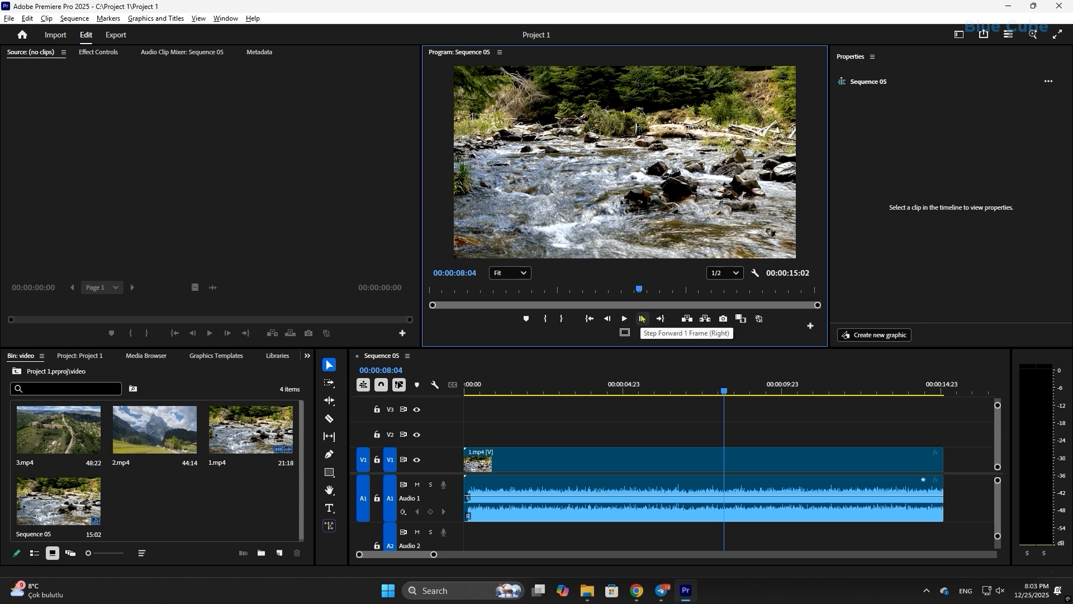
Step: Step the playhead forward to 00:00:08:05 in the Program monitor
left_click(642, 319)
left_click(643, 319)
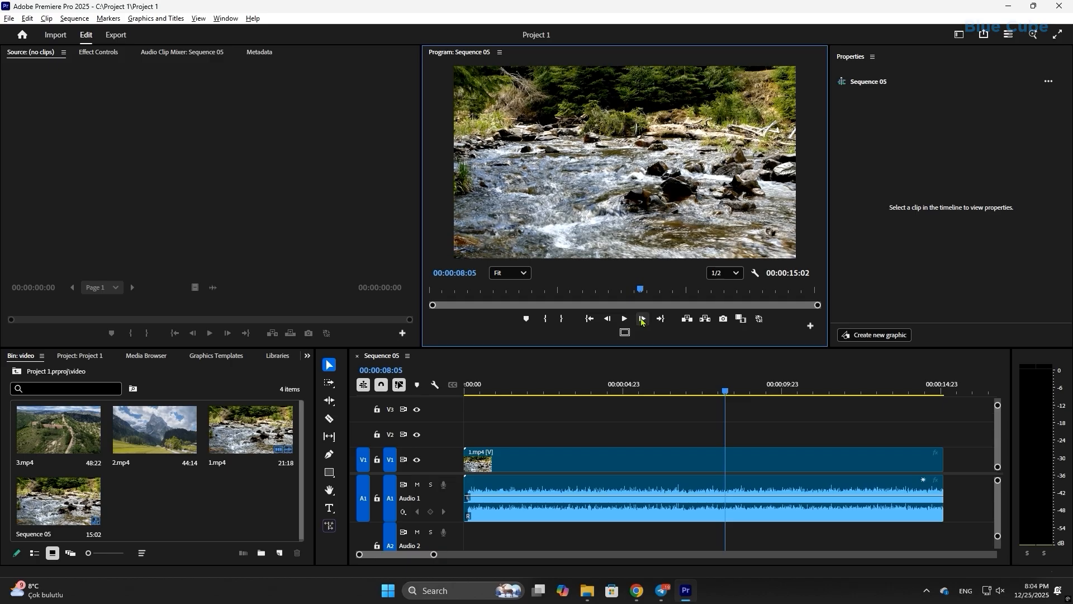
Step: Step the playhead two frames forward and four frames back in Sequence 05
left_click(642, 319)
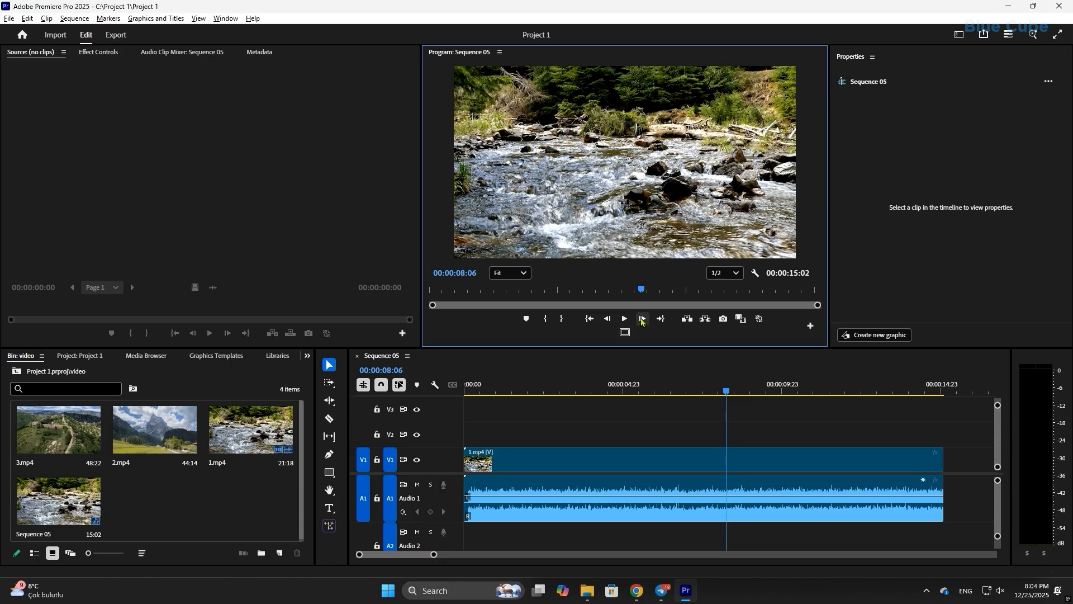
left_click(642, 319)
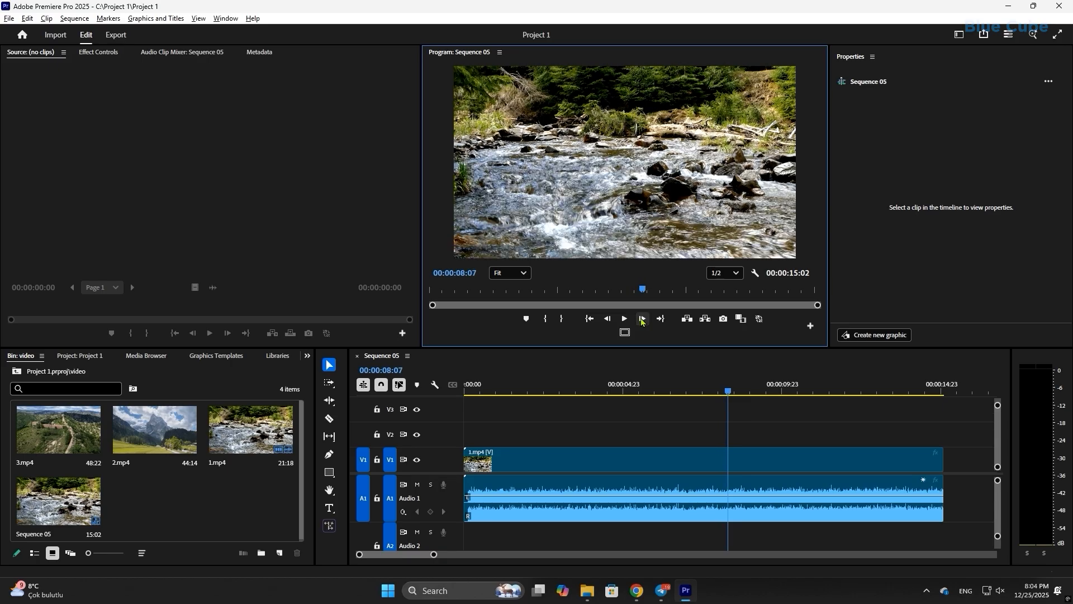
left_click(607, 319)
left_click(607, 319)
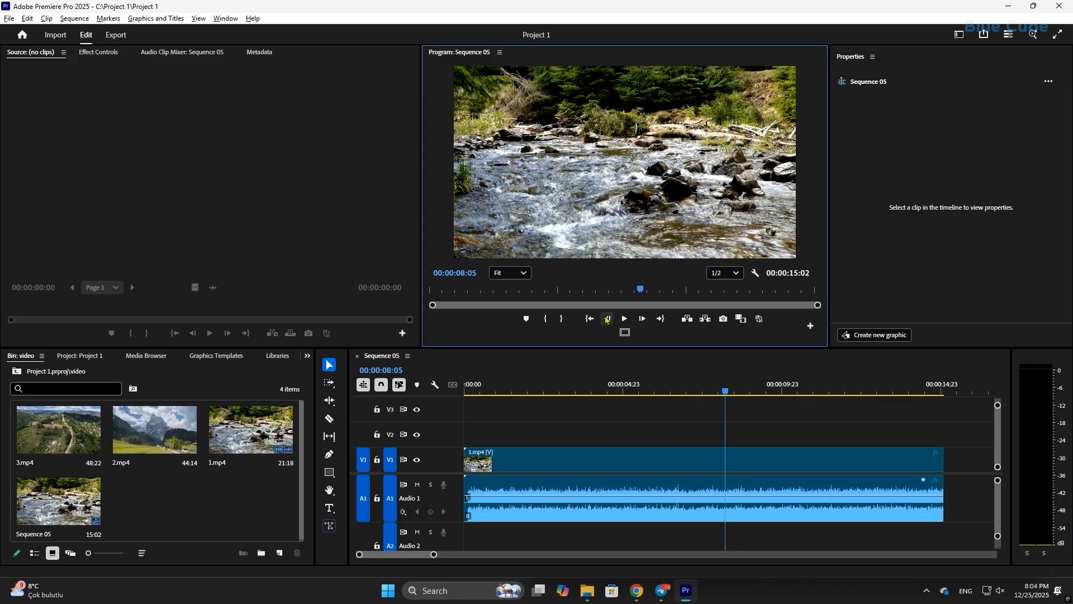
left_click(607, 319)
left_click(607, 319)
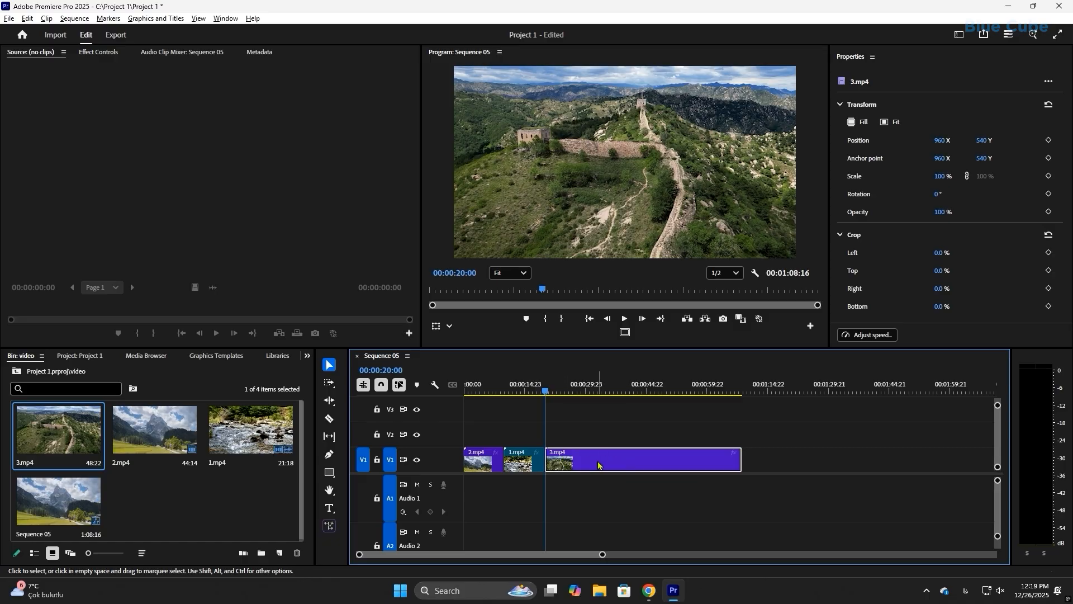
Step: Set the playhead to 00:00:30:00 and trim the end of 3.mp4 back to it
left_click(384, 367)
type("3")
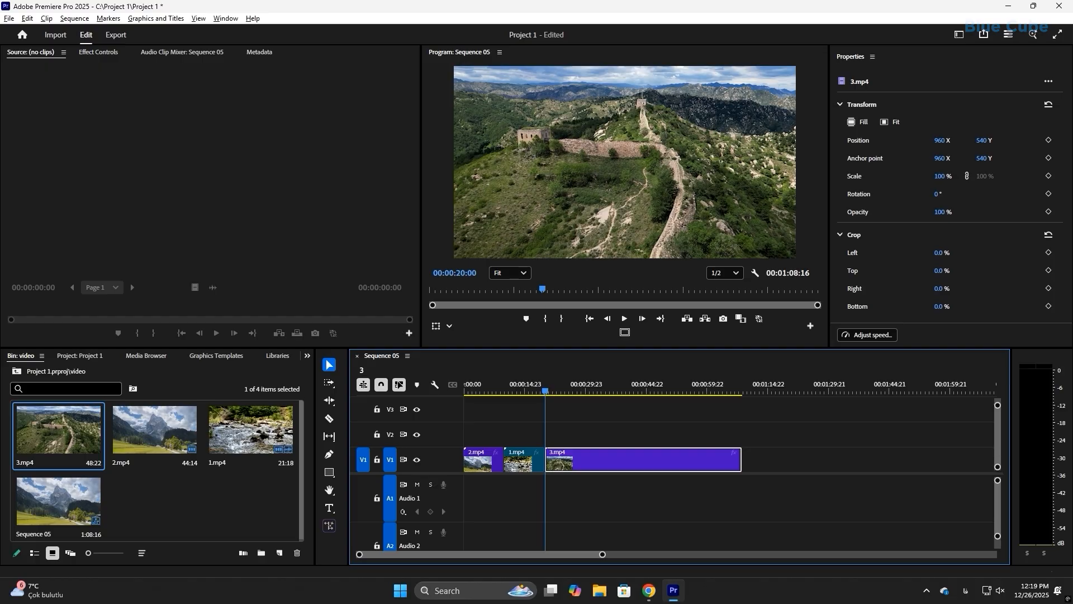
type("000")
key("Return")
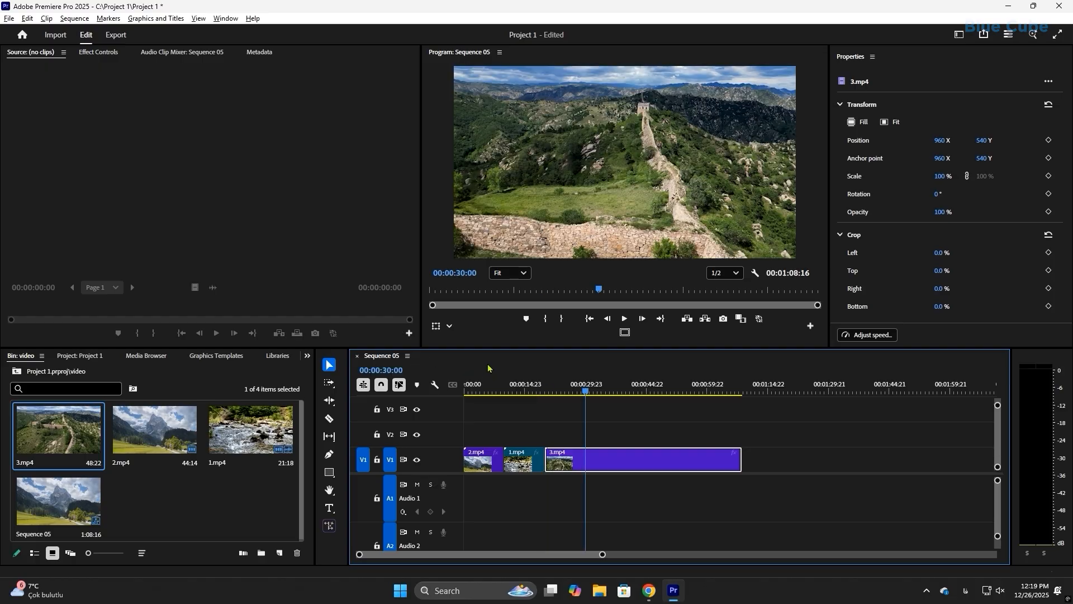
left_click_drag(737, 462, 577, 462)
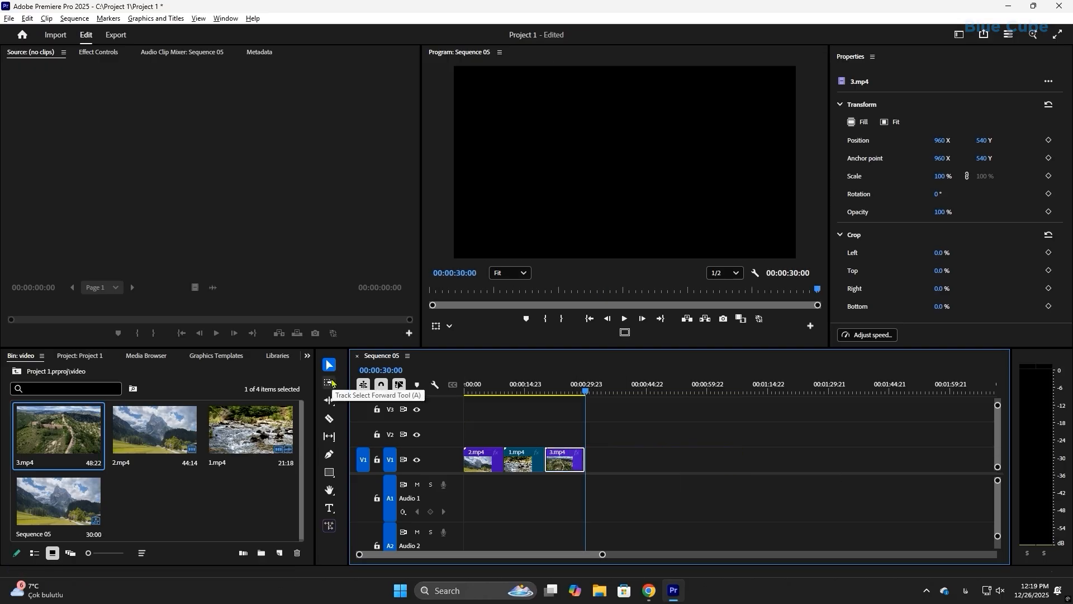
Step: Return the playhead to the start of the sequence at 00:00:00:00 and keep the Selection tool active
left_click_drag(522, 391, 512, 394)
left_click_drag(604, 554, 497, 555)
left_click(603, 389)
left_click_drag(605, 389, 464, 433)
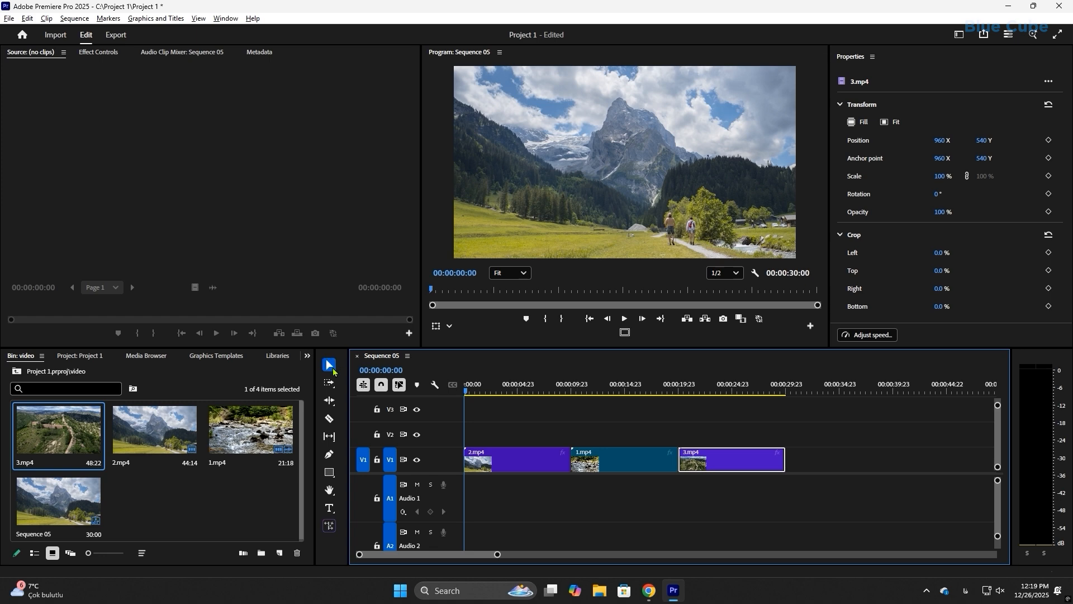
key("v")
Step: Use the Track Select Forward tool to select clips from 1.mp4, from 2.mp4 and from 3.mp4 onward, and clear the selection
left_click(330, 385)
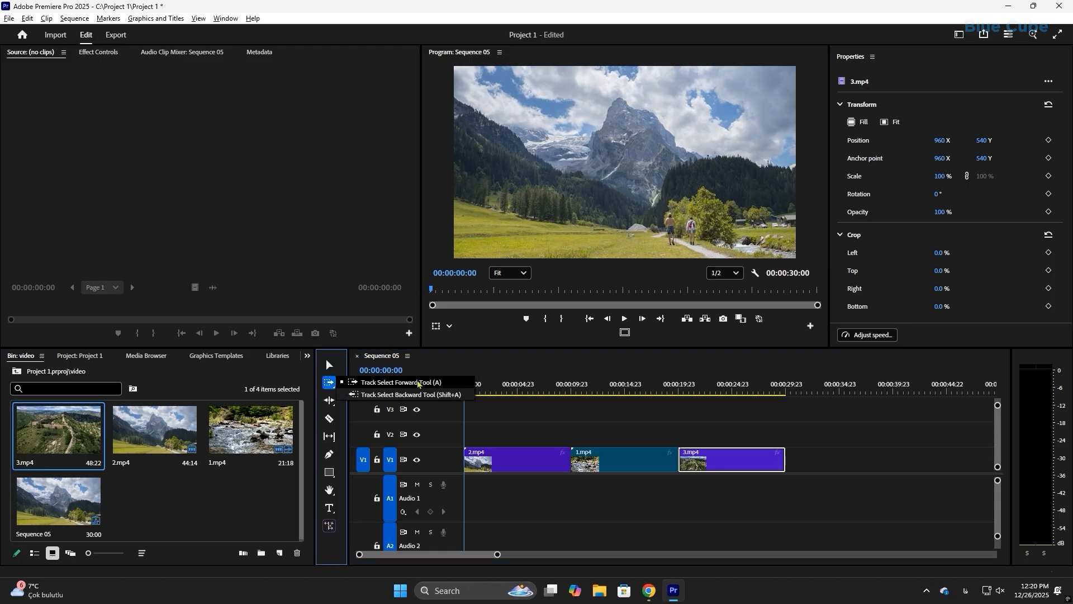
key("a")
left_click(436, 383)
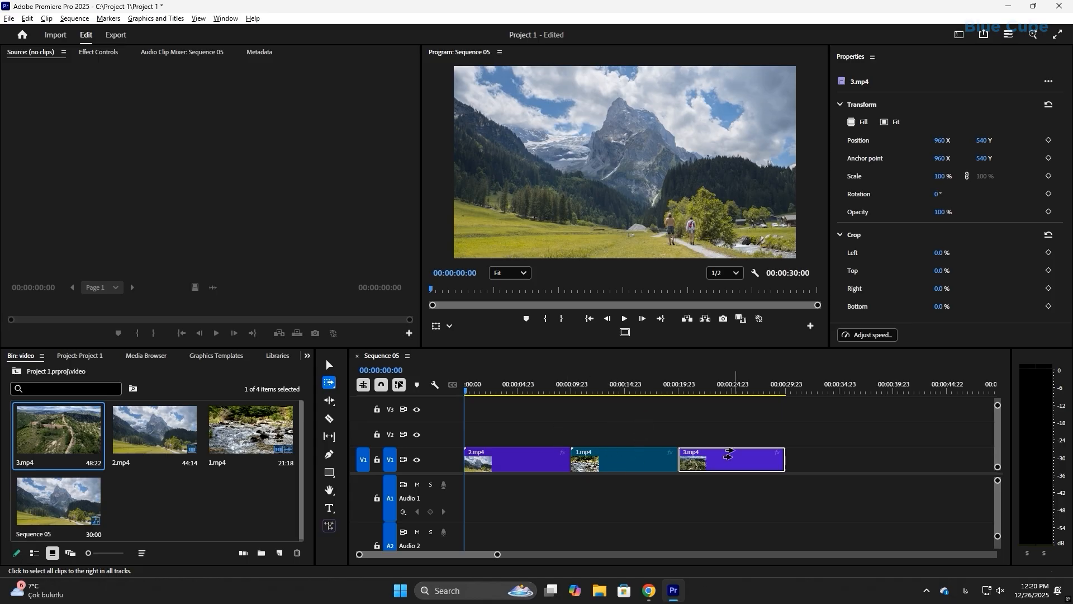
left_click(613, 463)
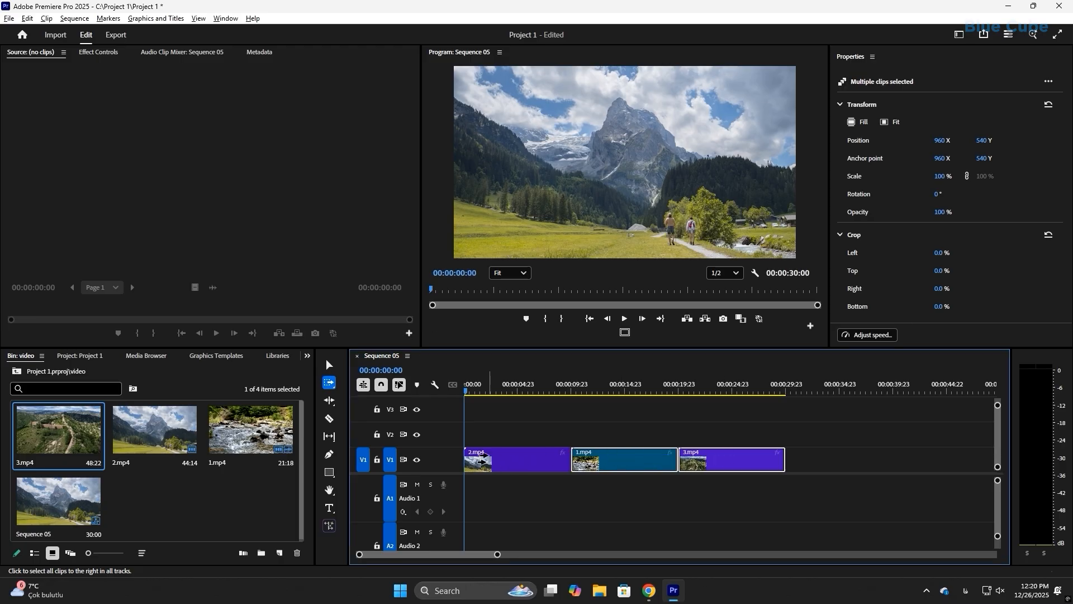
left_click(483, 459)
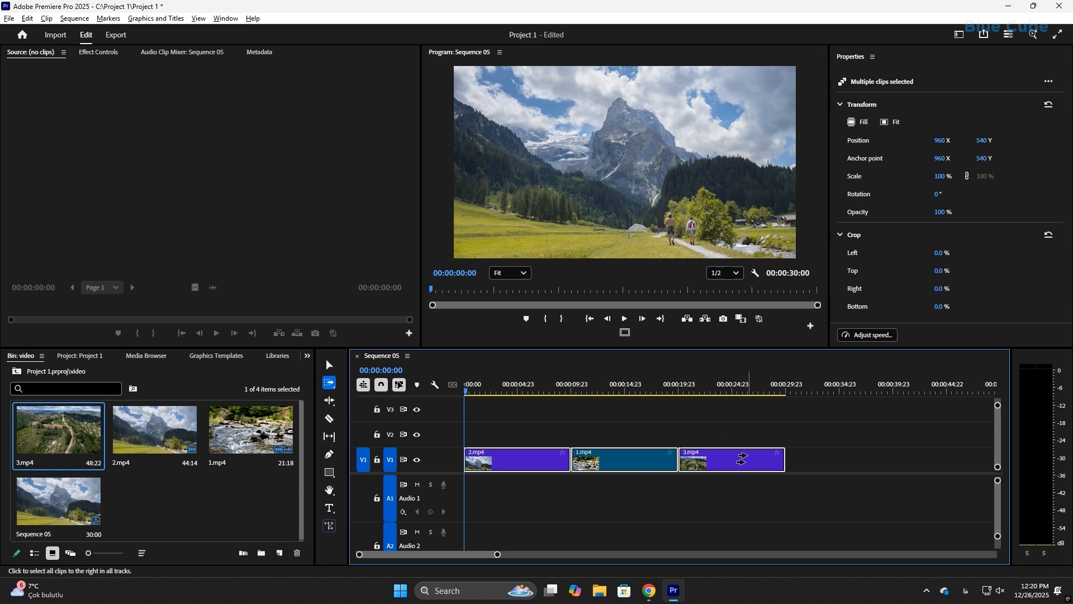
left_click(704, 429)
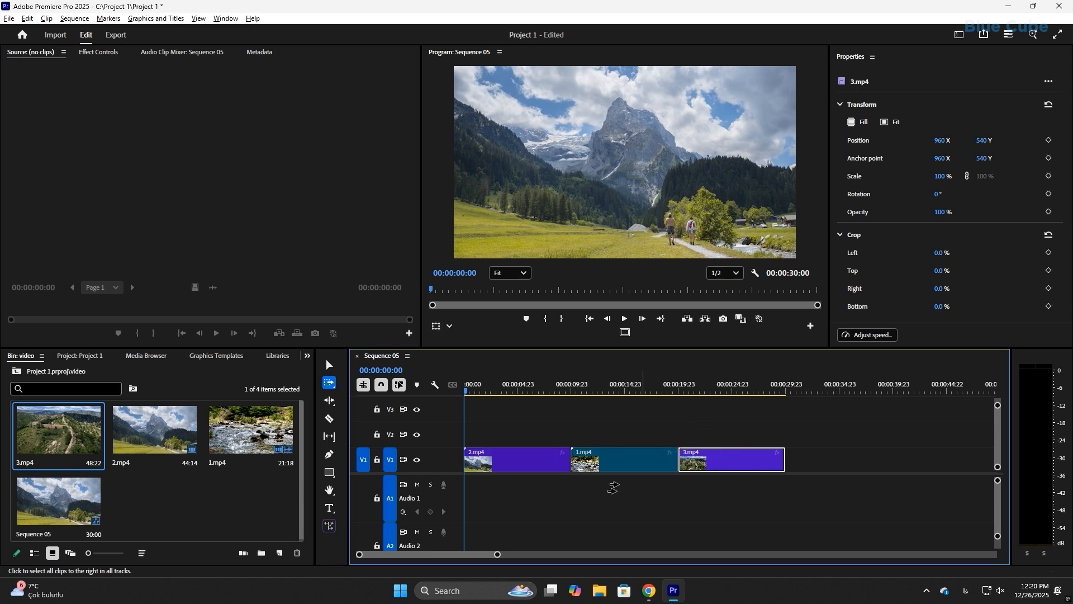
key("v")
left_click(530, 429)
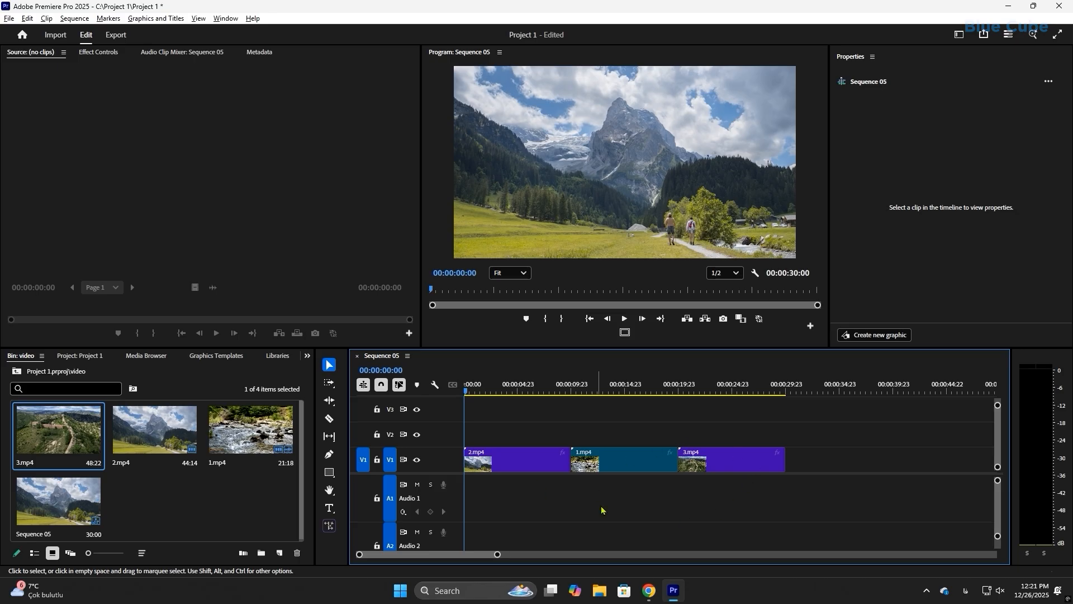
Step: Shift all three clips later with the Track Select Forward tool, move them back to start at about 15 seconds, and undo both moves
left_click(328, 382)
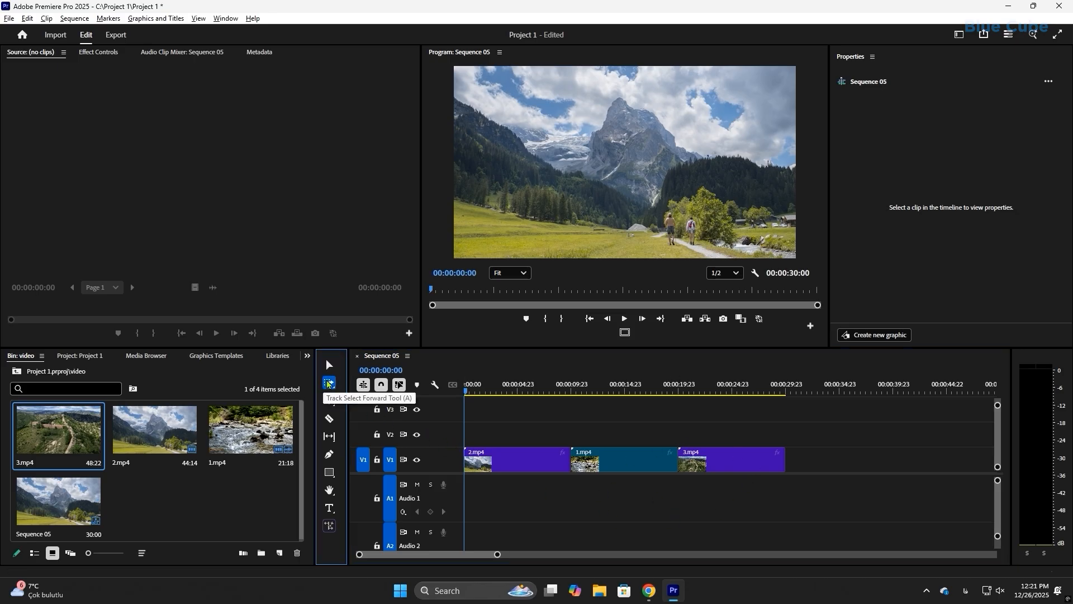
left_click(489, 462)
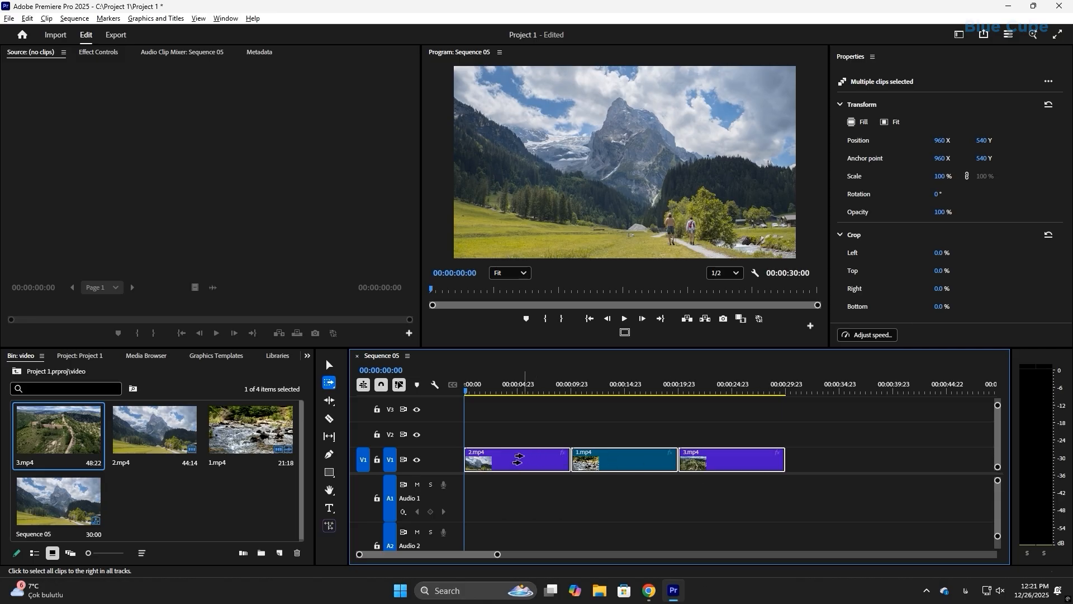
left_click_drag(518, 459, 740, 539)
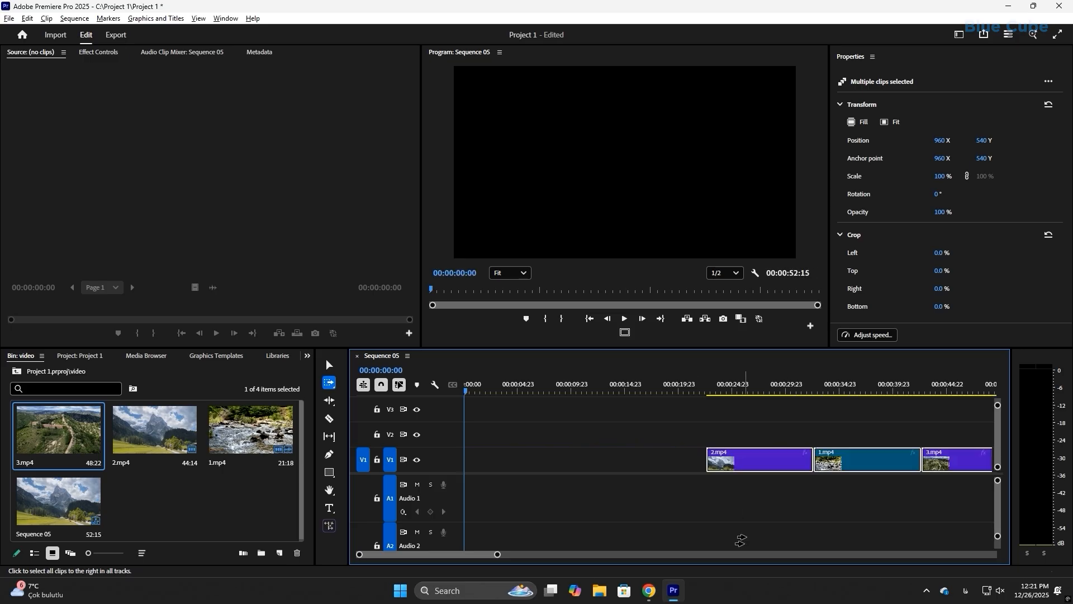
left_click_drag(782, 460, 701, 461)
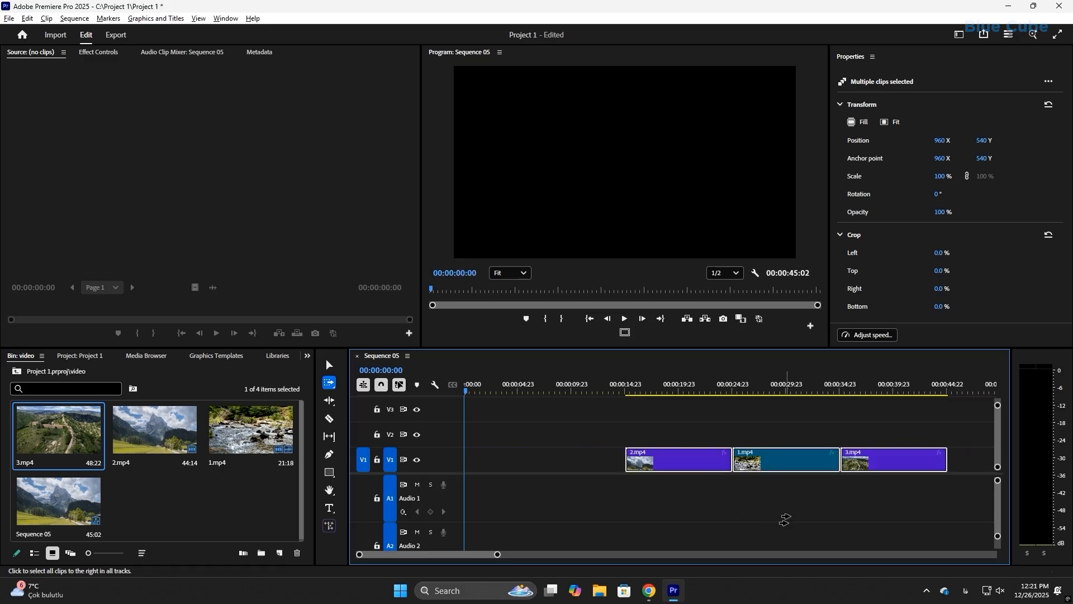
key("ctrl+z")
key("ctrl+z")
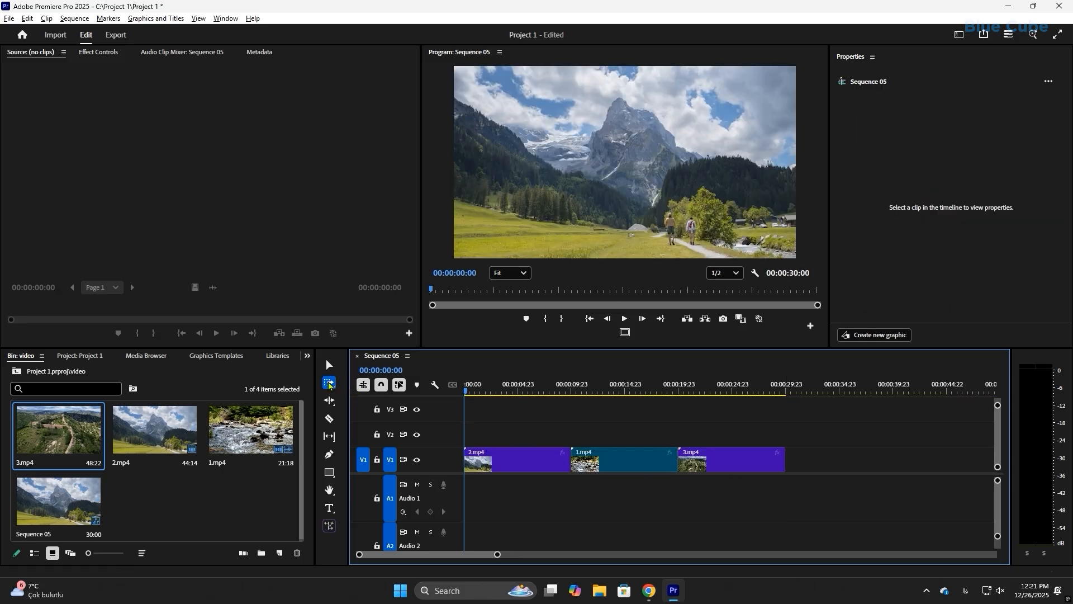
Step: Use the Track Select Backward tool to select 1.mp4 with 2.mp4, and 2.mp4 alone, and clear the selection
left_click(330, 385)
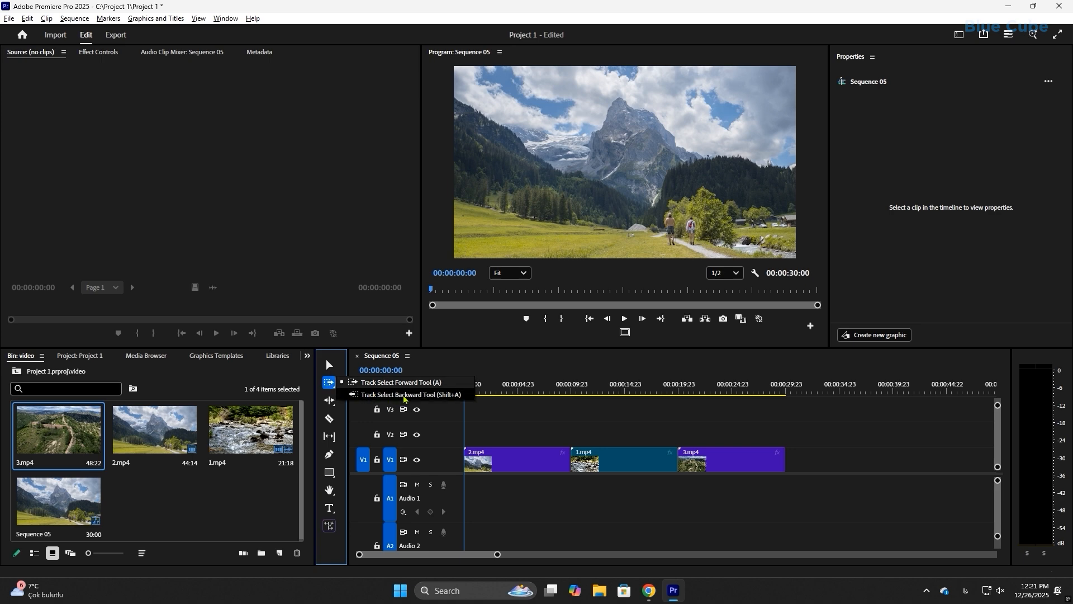
key("shift+a")
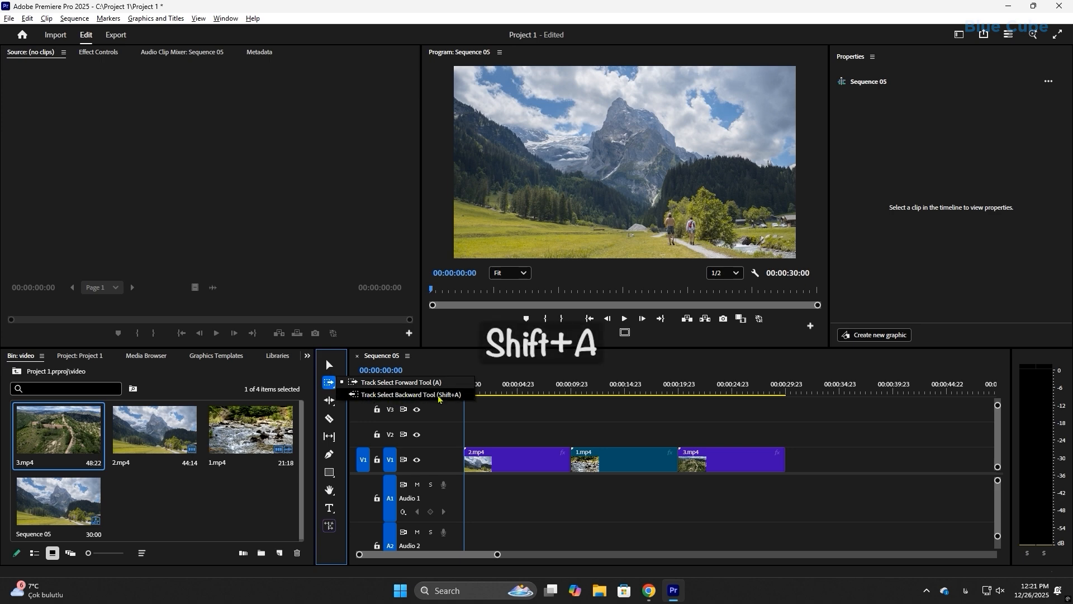
left_click(406, 395)
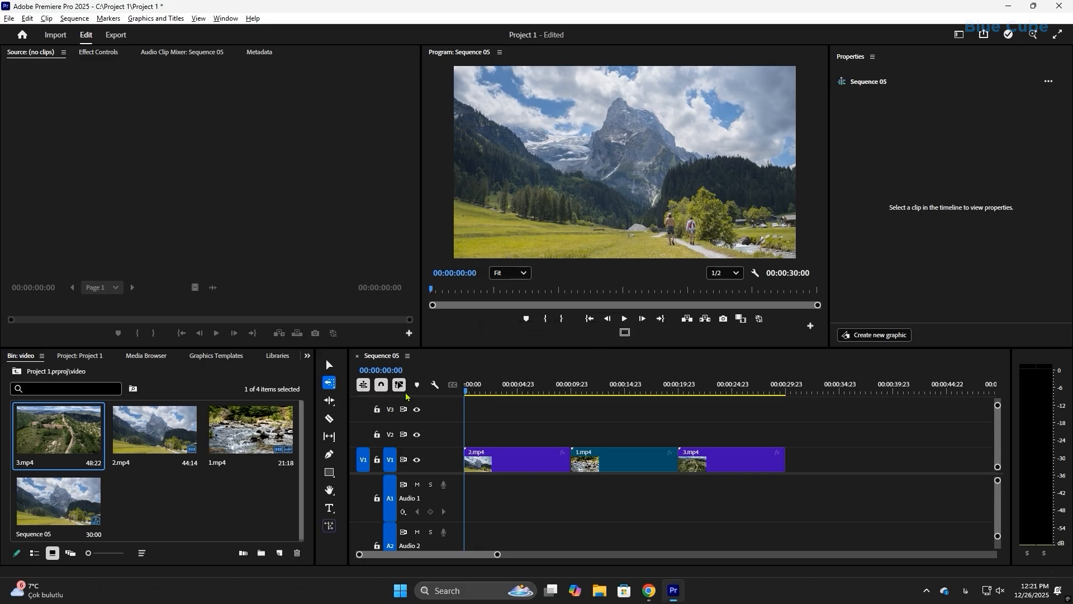
left_click(737, 461)
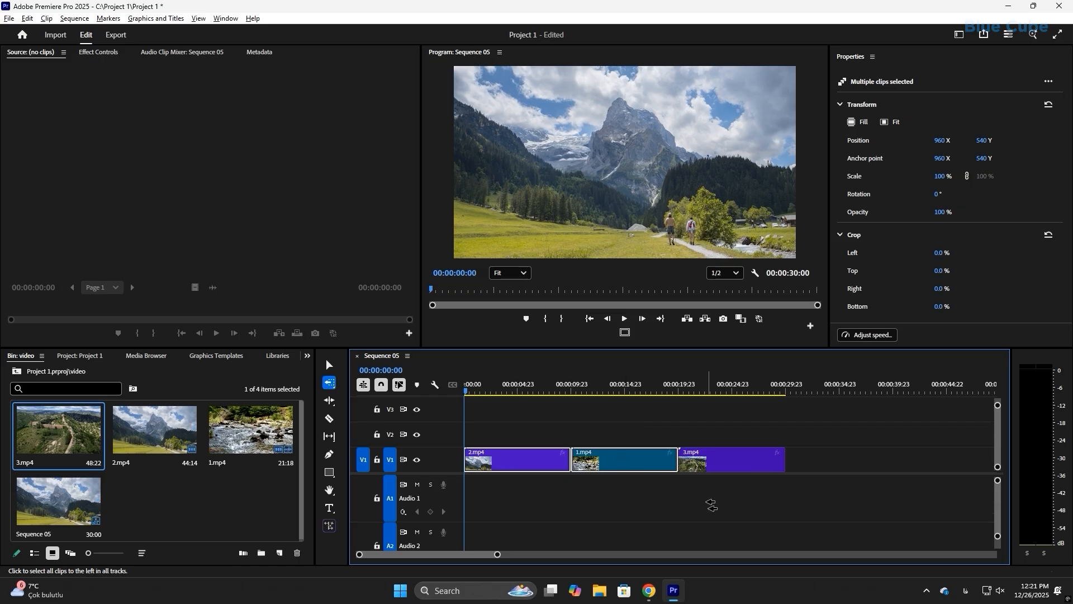
left_click(508, 442)
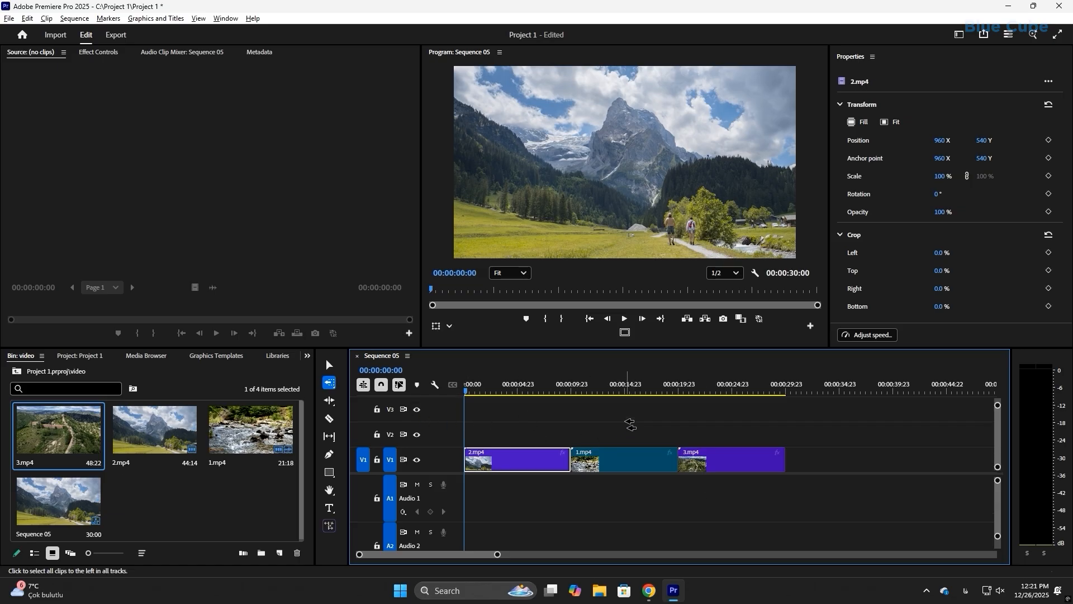
key("v")
left_click(541, 434)
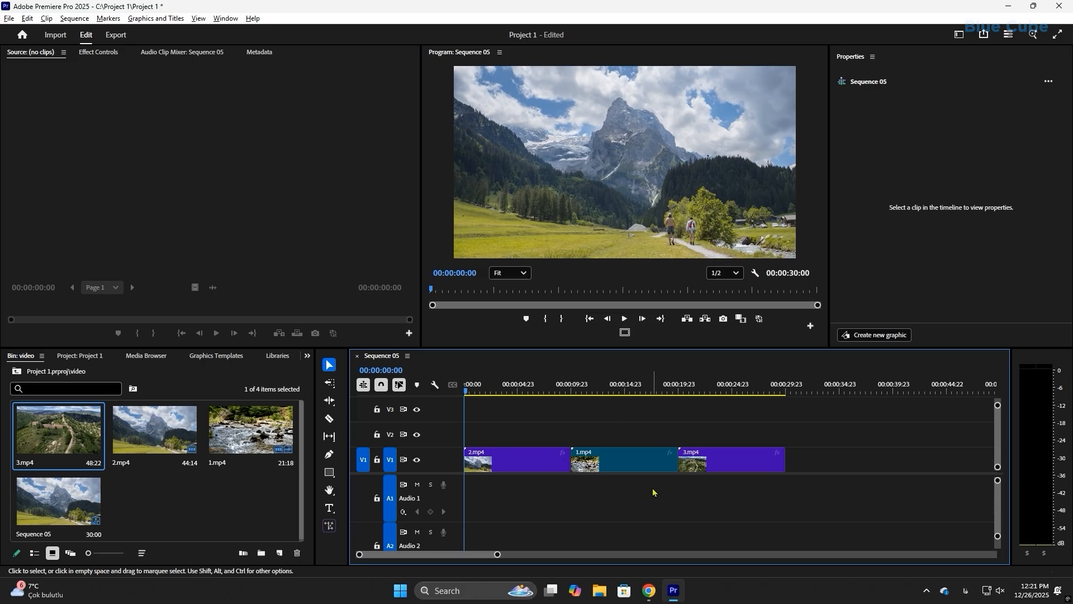
Step: With the Track Select Backward tool, select everything back from 1.mp4, and reduce the selection to only 2.mp4
left_click(330, 383)
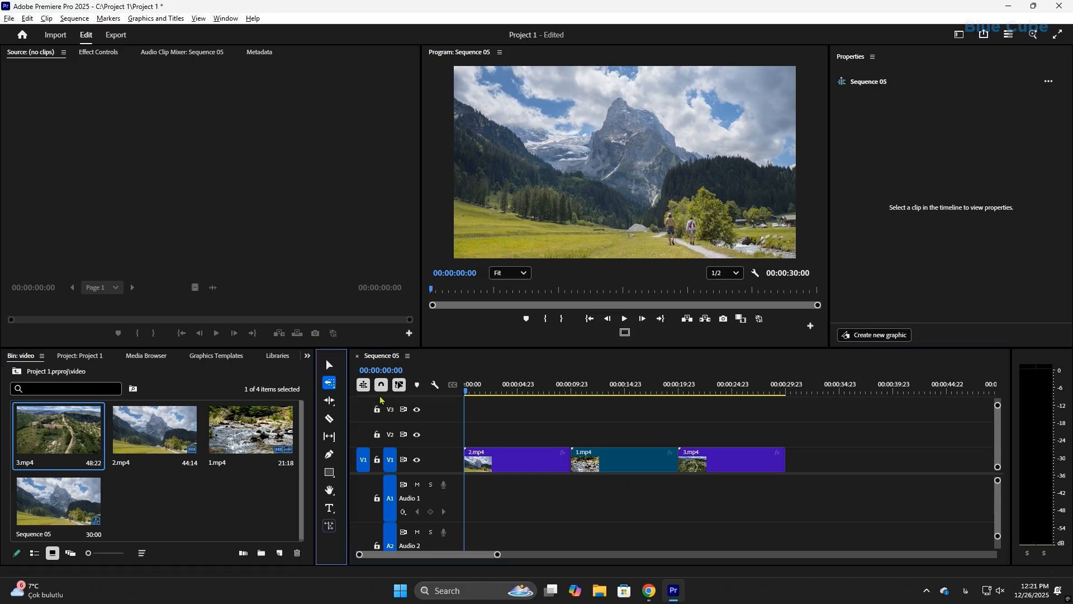
left_click(625, 464)
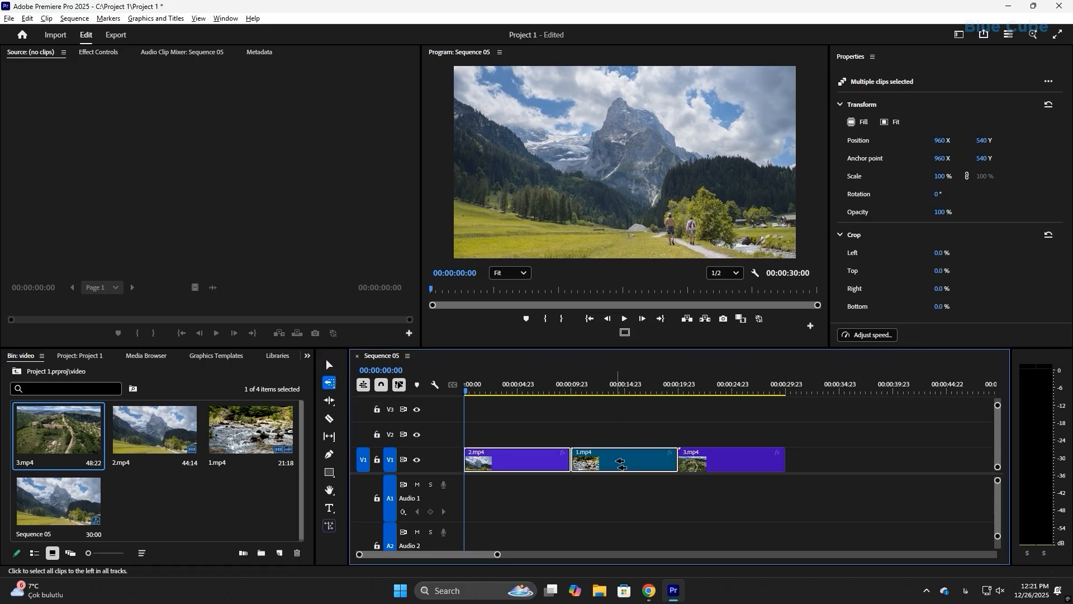
left_click(573, 429)
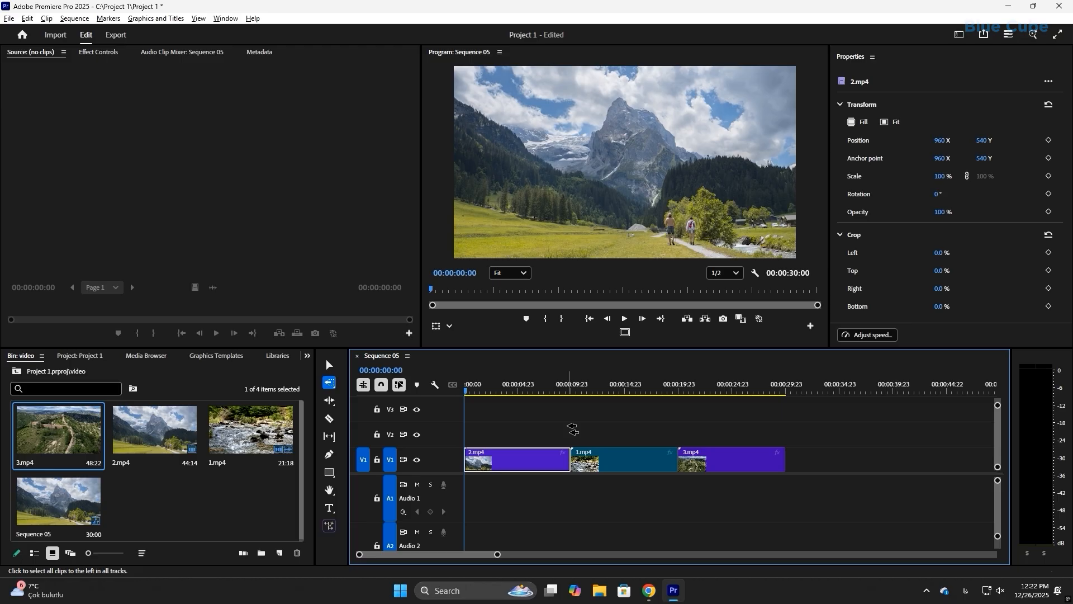
Step: Shorten the end of 1.mp4 by about 3 seconds with the Ripple Edit tool, and undo the trim
left_click(329, 401)
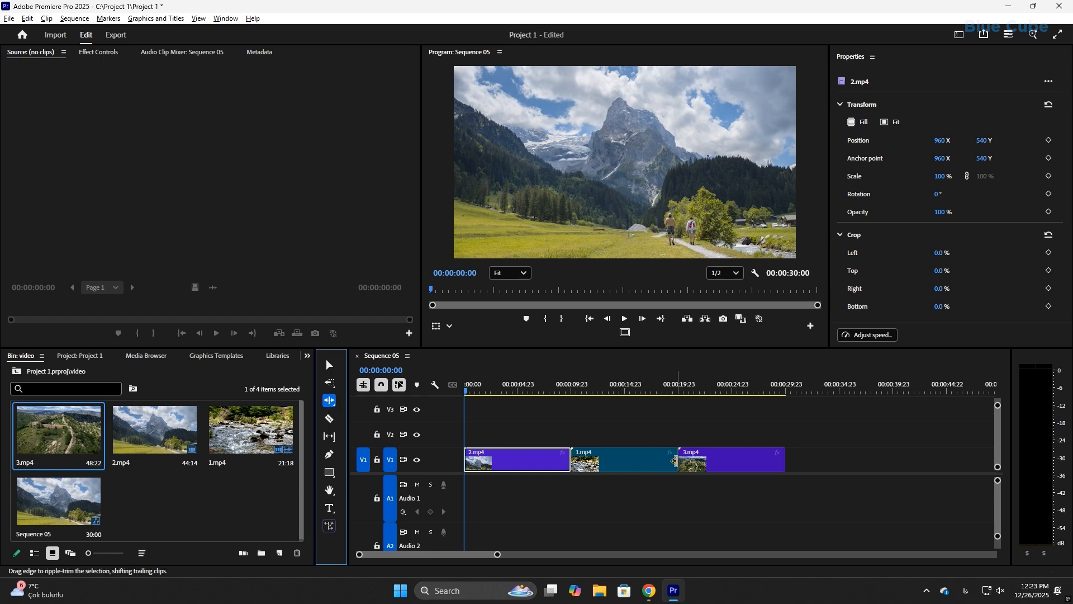
mouse_move(675, 461)
left_mouse_down()
mouse_move(627, 461)
mouse_move(681, 465)
mouse_move(655, 465)
left_mouse_up()
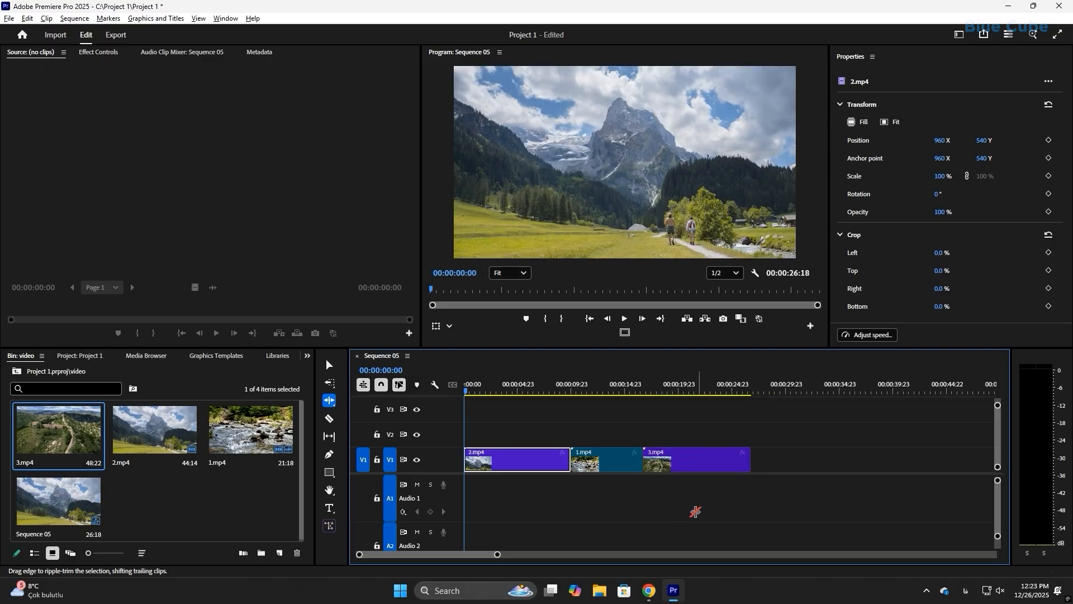
key("ctrl+z")
key("ctrl+z")
key("ctrl+z")
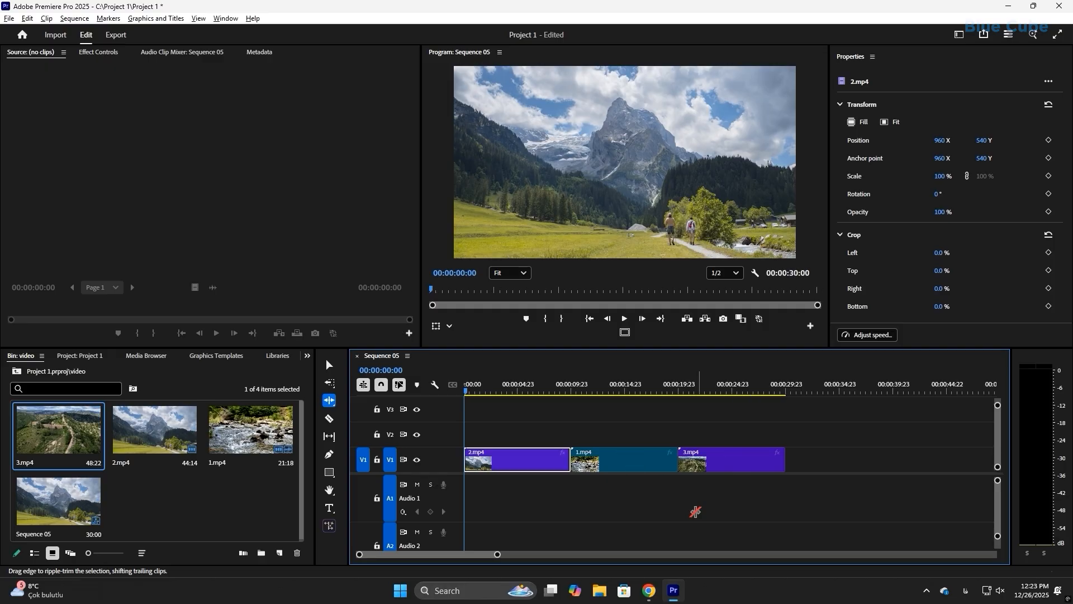
Step: Trim the end of 1.mp4 back by about 5 seconds with the Selection tool, and undo the trim
left_click(329, 364)
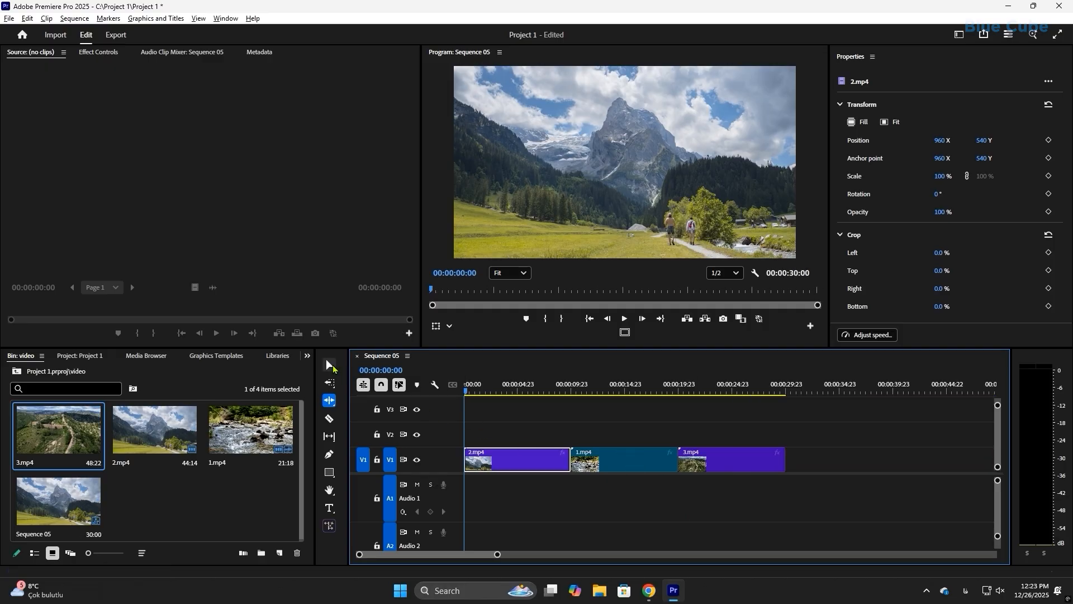
left_click_drag(675, 465, 618, 466)
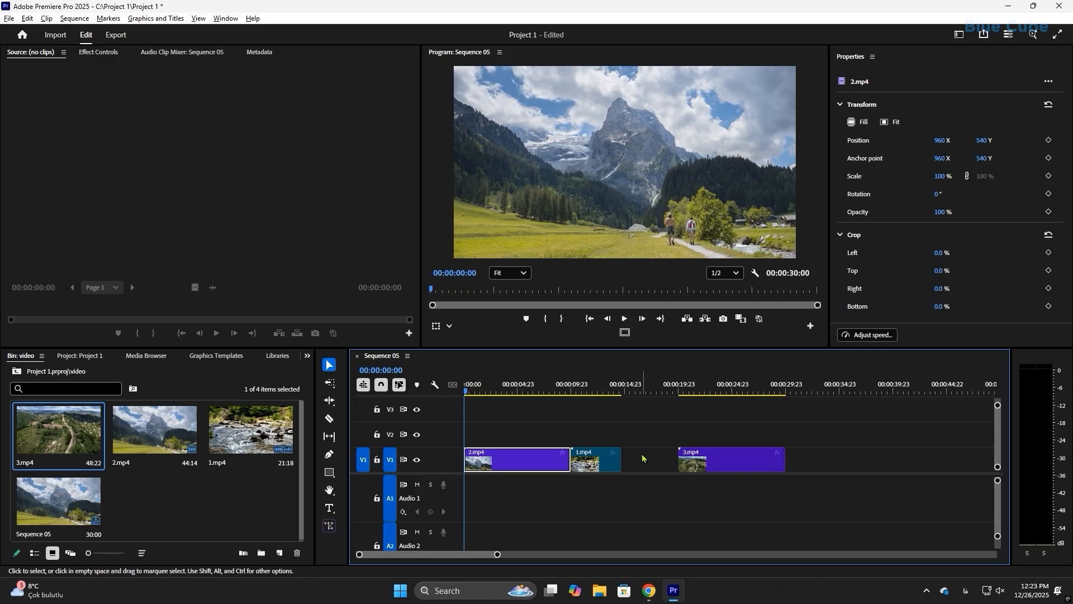
key("ctrl+z")
Step: Ripple-trim the end of 1.mp4 by about 5 seconds, pulling 3.mp4 up against it
key("b")
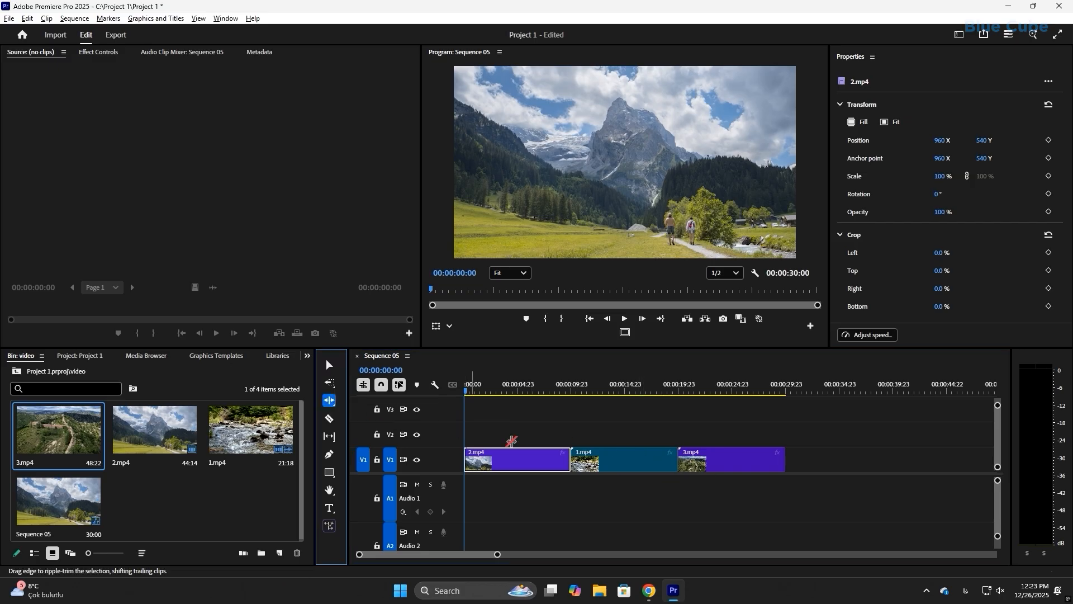
left_click_drag(675, 465, 618, 466)
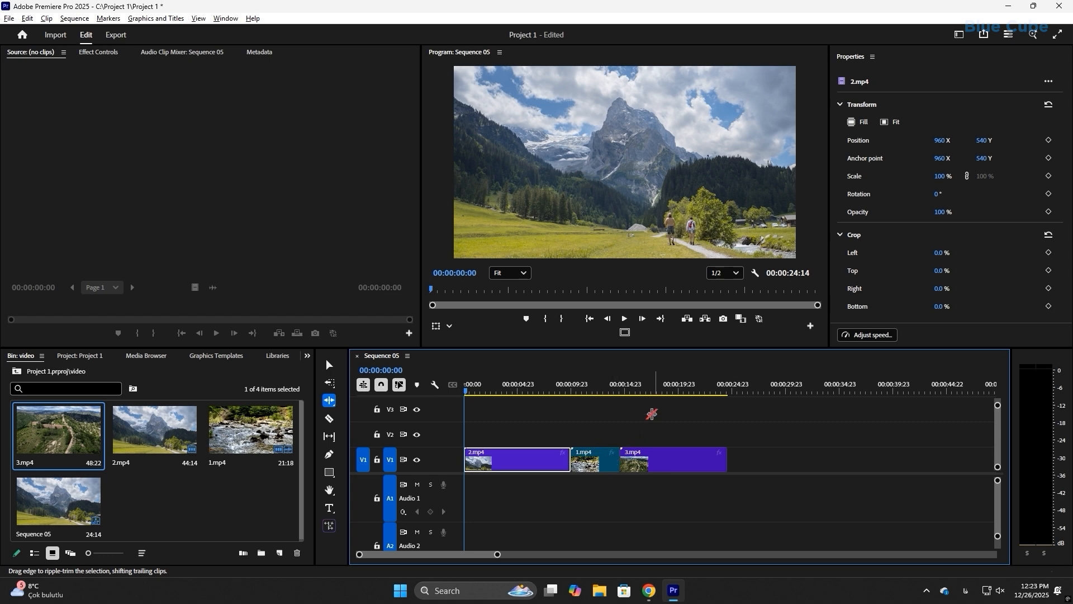
Step: Undo the ripple trim at the end of 1.mp4
key("ctrl+z")
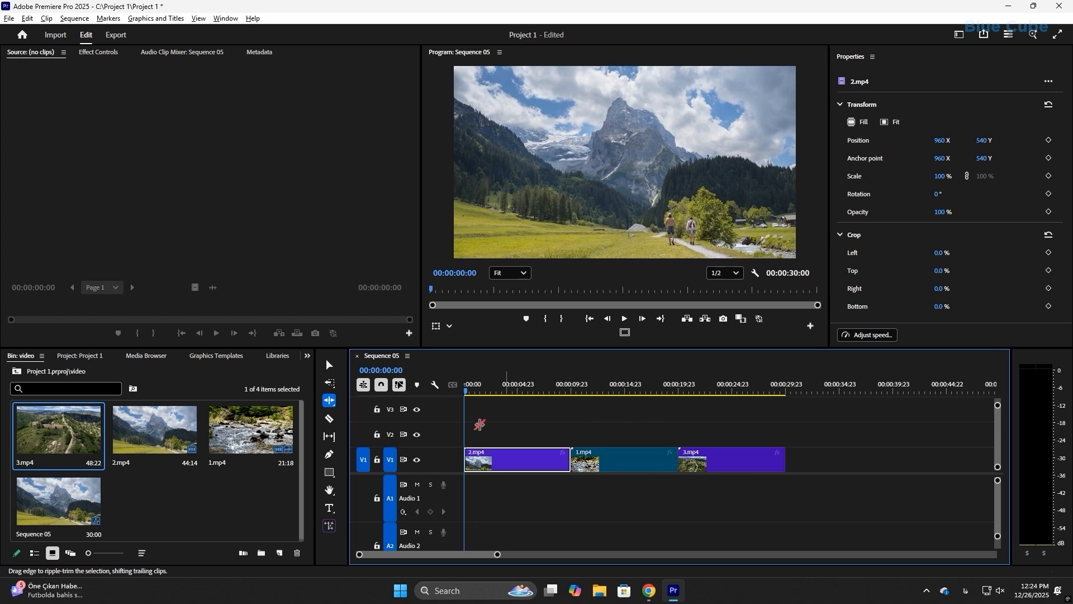
Step: Split 2.mp4 at about 3 seconds and 1.mp4 at its middle with the Razor tool, and select the second half of 1.mp4
key("c")
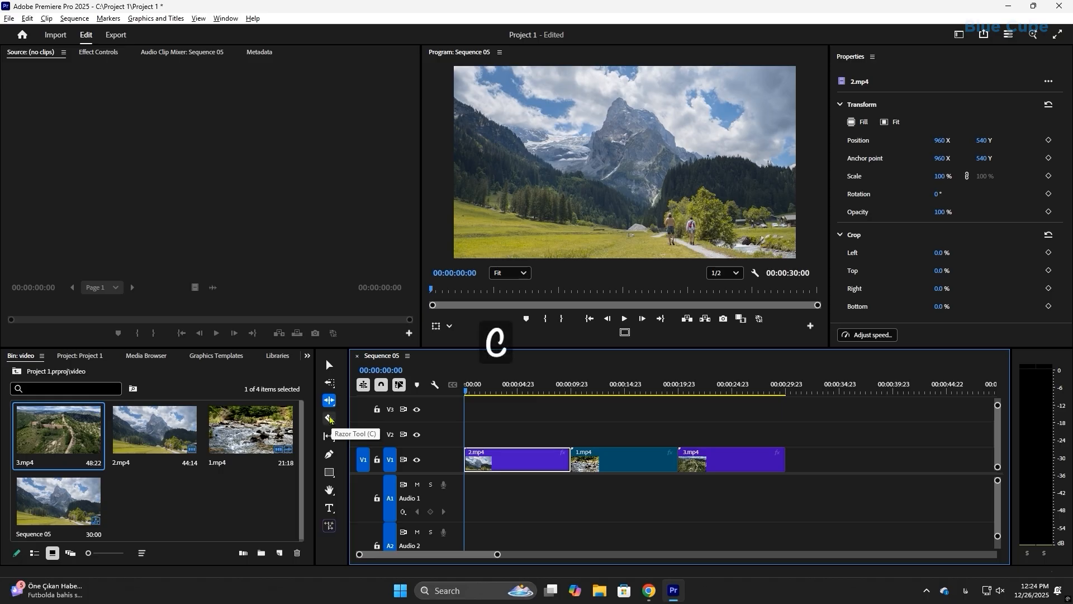
left_click(330, 418)
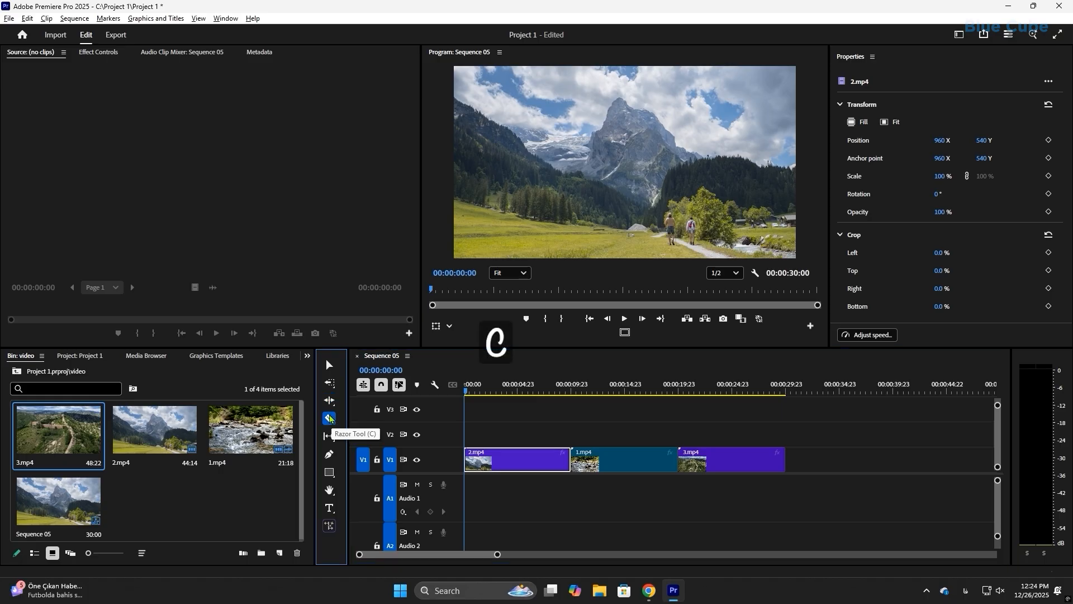
left_click(498, 459)
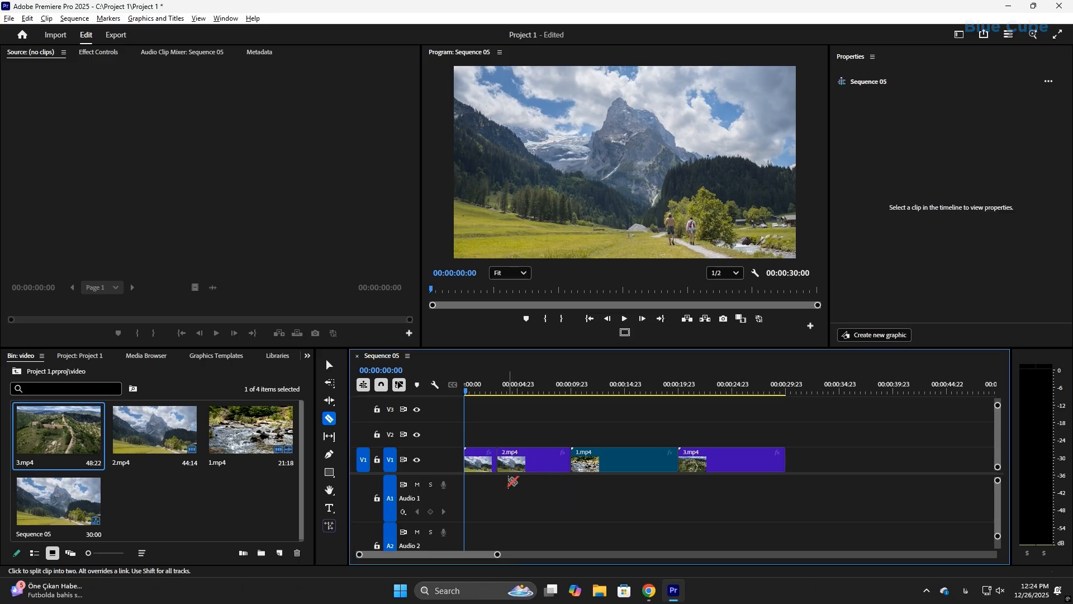
left_click(623, 459)
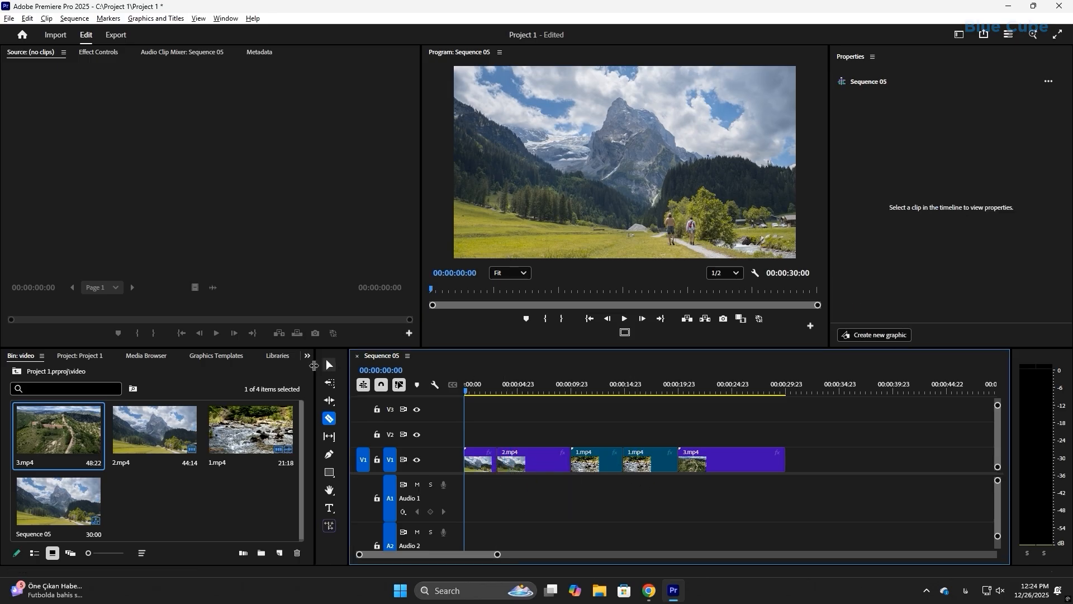
left_click(329, 364)
left_click(634, 458)
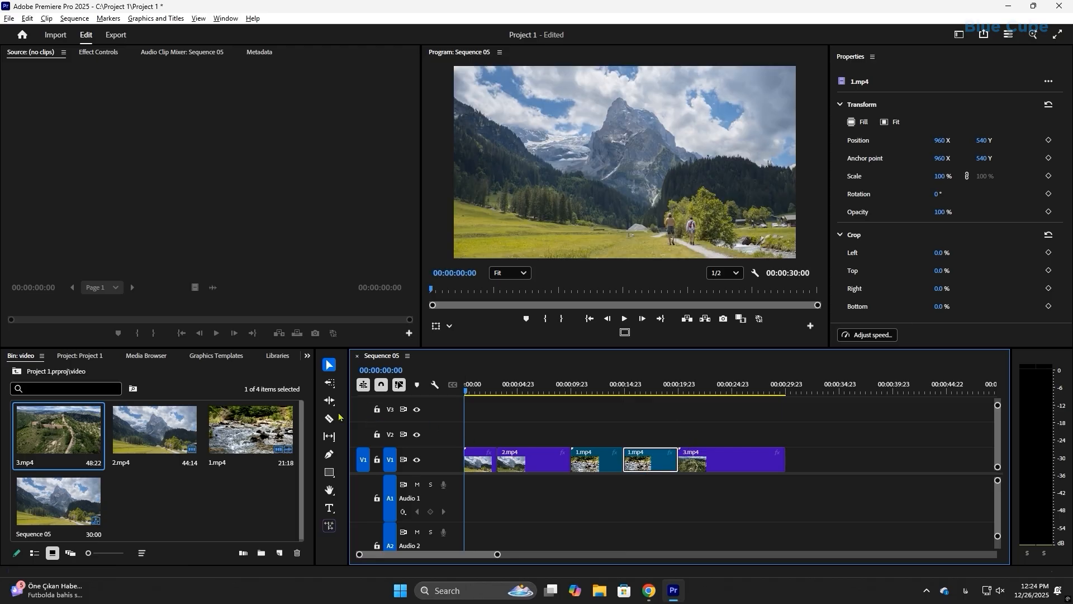
Step: Split 3.mp4 at its middle with the Razor tool and move its second half about 4.5 seconds later on V1
left_click(329, 418)
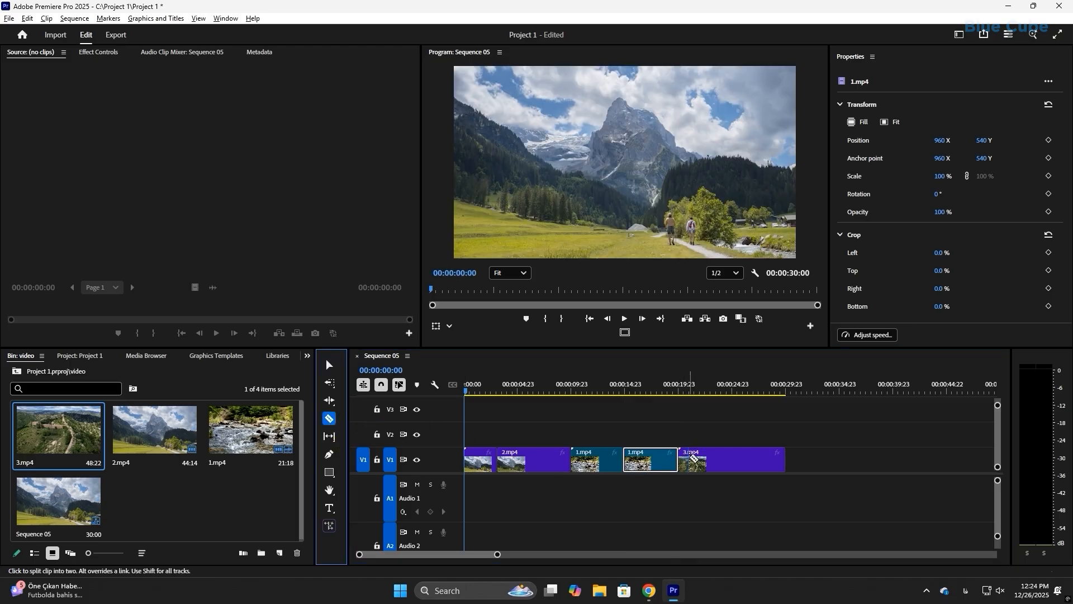
left_click(734, 460)
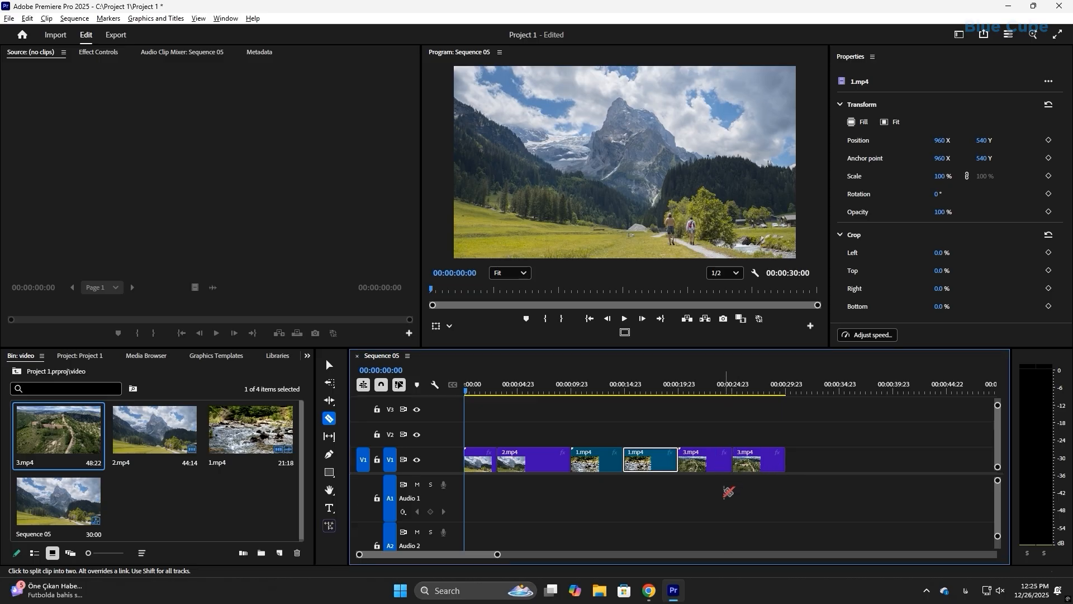
key("v")
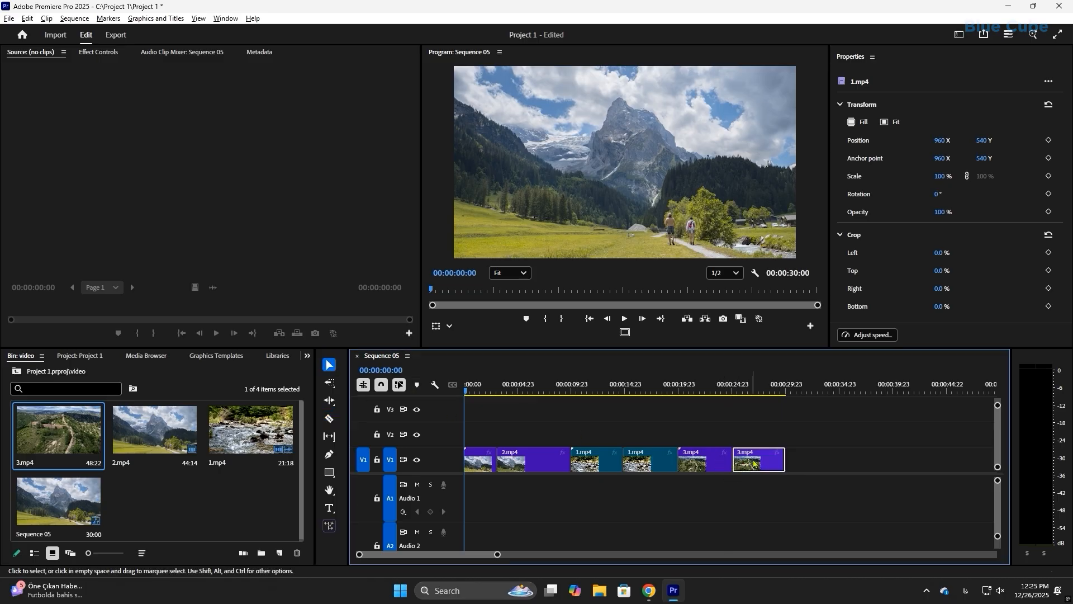
left_click_drag(749, 462, 797, 462)
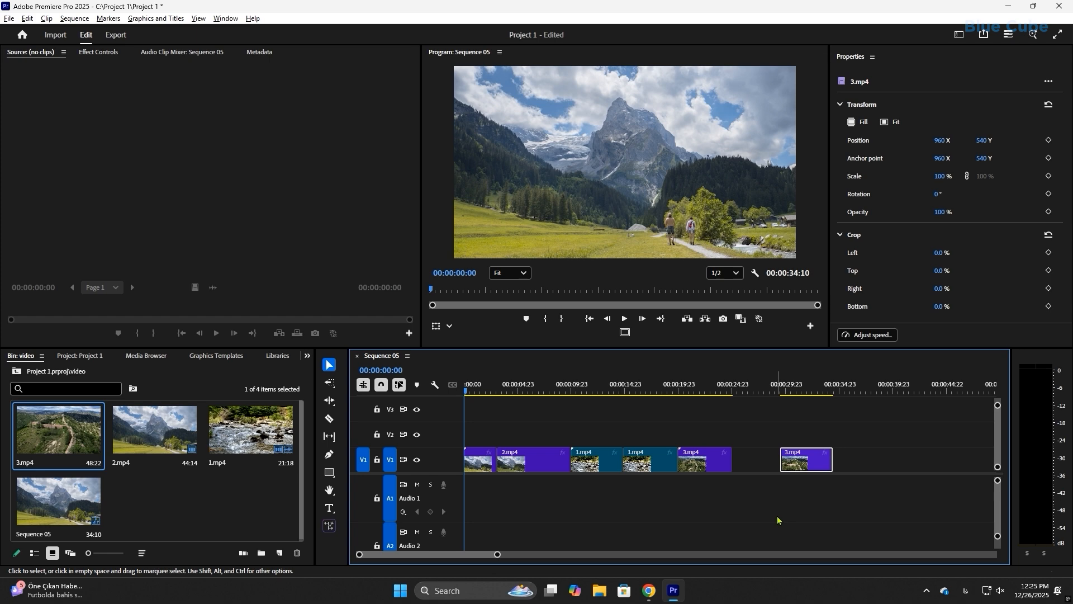
Step: Undo the move of the 3.mp4 piece and the razor splits in all three clips
key("ctrl+z")
key("ctrl+z")
key("ctrl+z")
key("ctrl+z")
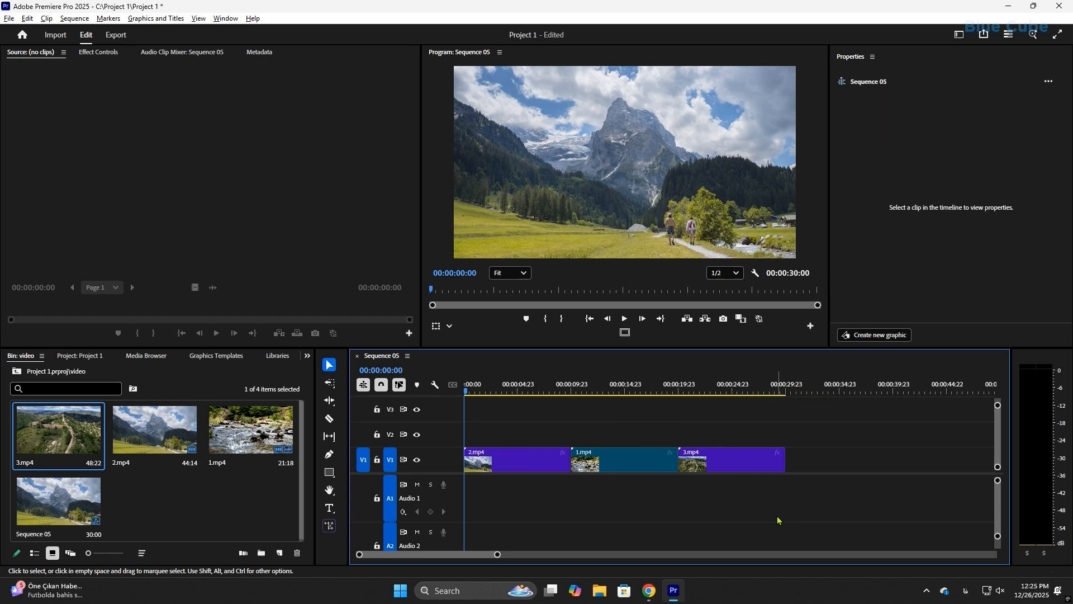
key("ctrl+z")
key("ctrl+shift+z")
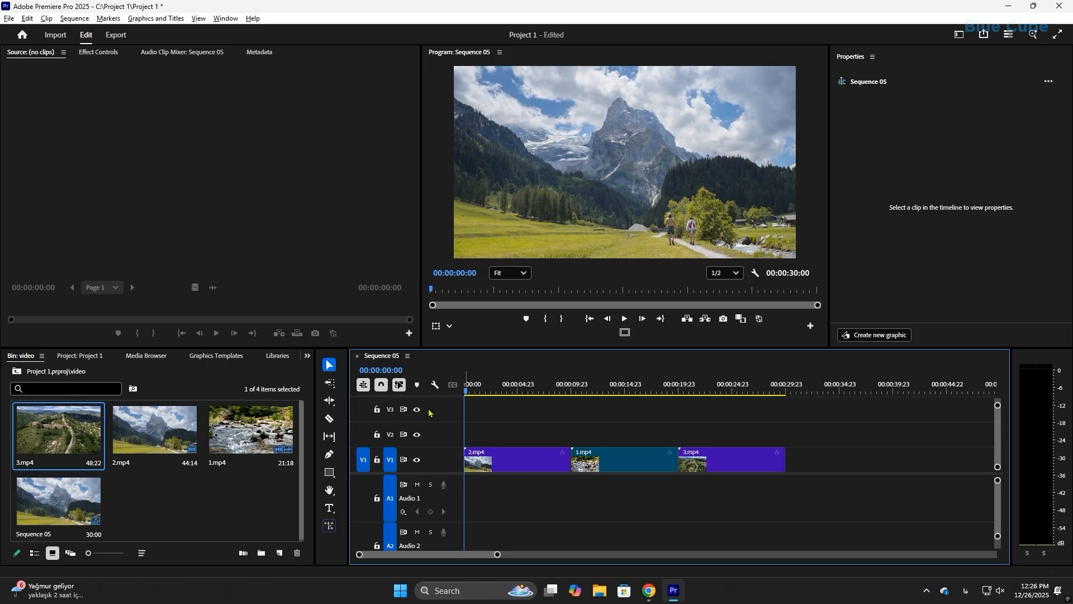
Step: Roll the cut between 1.mp4 and 3.mp4 about 3 seconds later with the Rolling Edit tool, and roll it back to 20 seconds
left_click(330, 400)
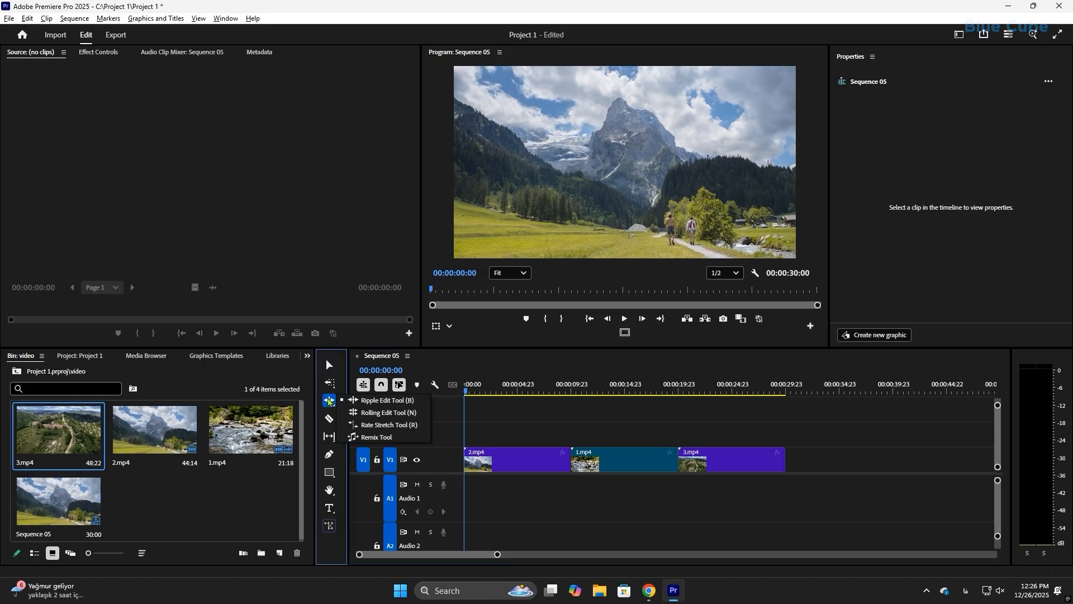
left_click(405, 413)
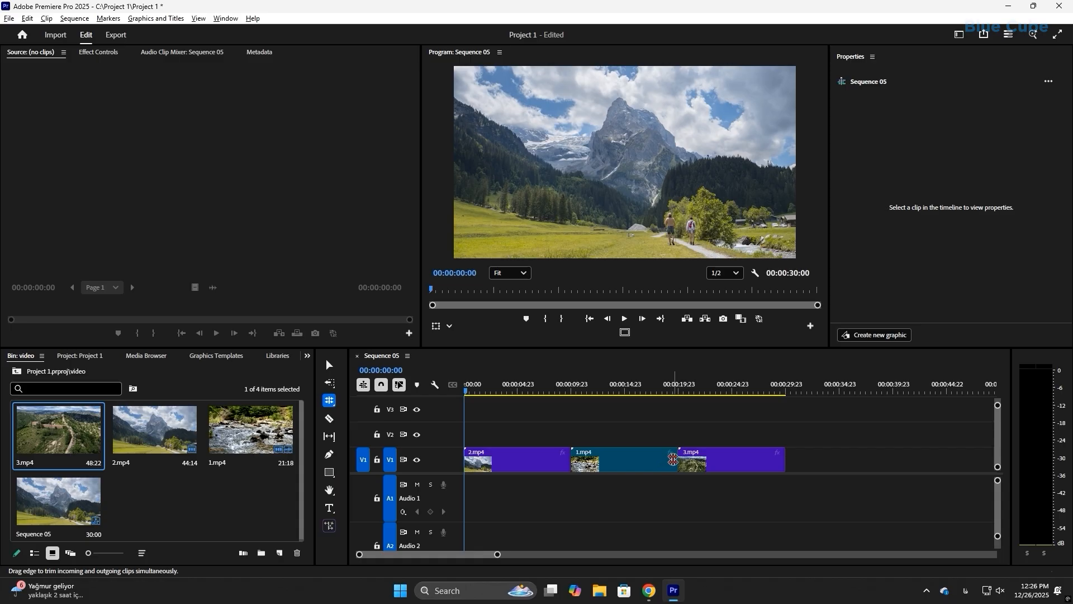
left_click_drag(675, 459, 718, 462)
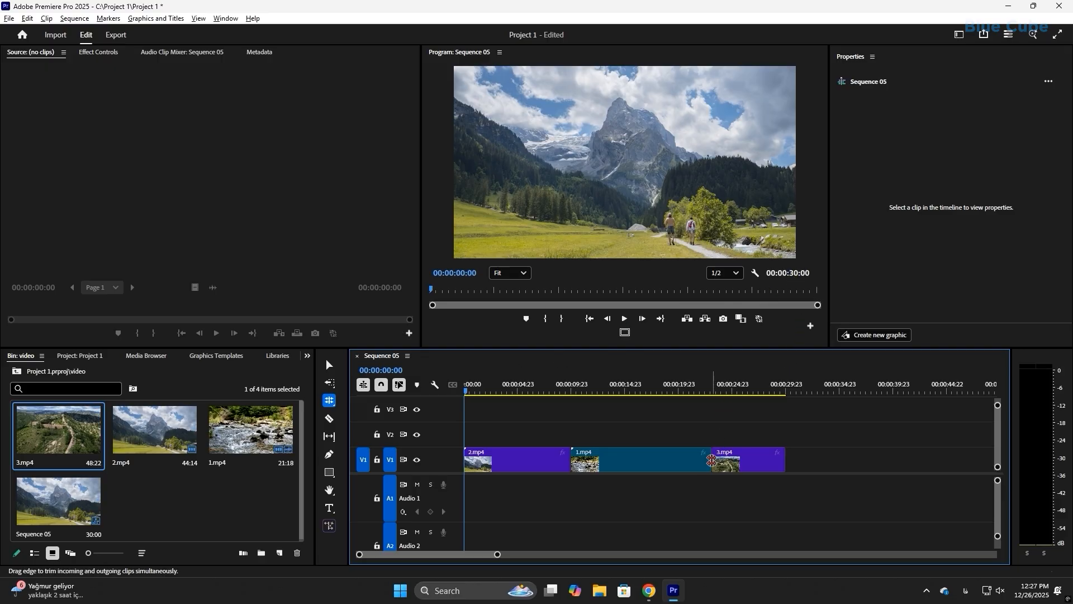
left_click_drag(711, 460, 673, 462)
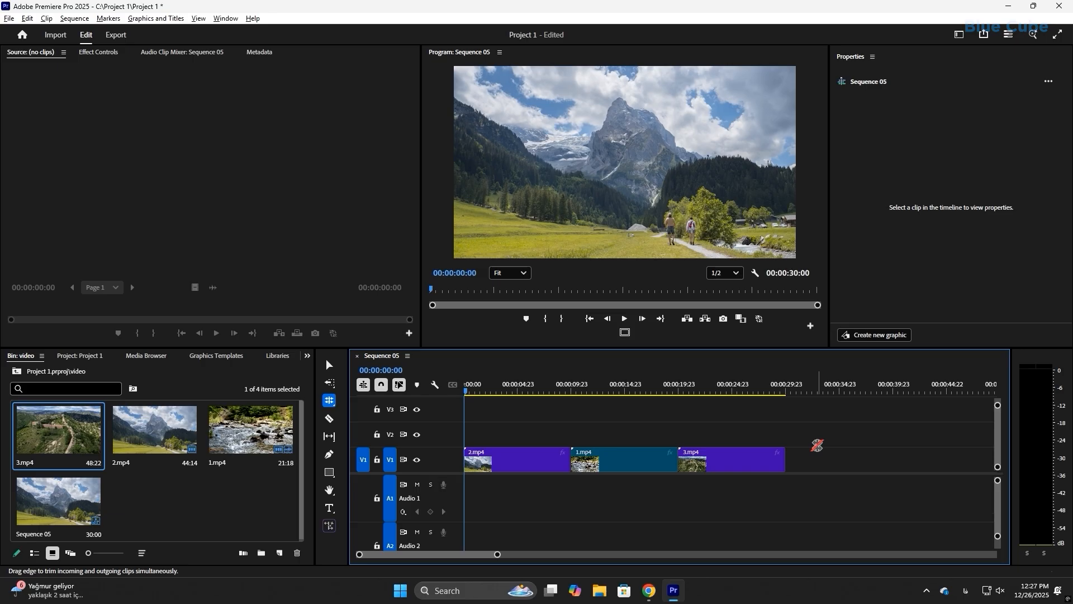
Step: Extend the end of 1.mp4 by about 4 seconds with the Ripple Edit tool, and undo the extension
left_click(329, 400)
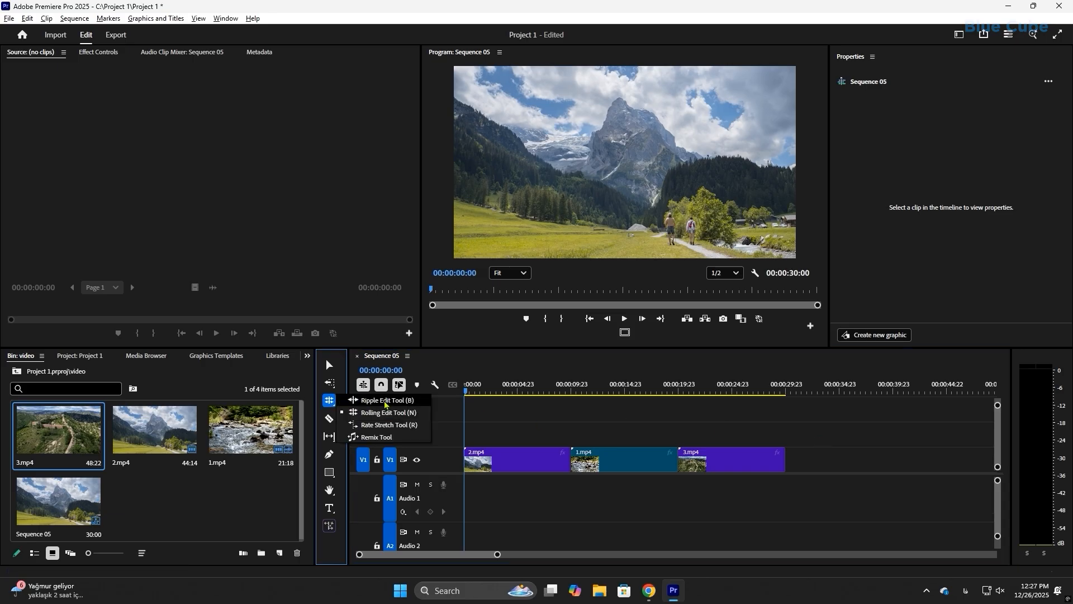
left_click(385, 404)
left_click_drag(680, 460, 720, 460)
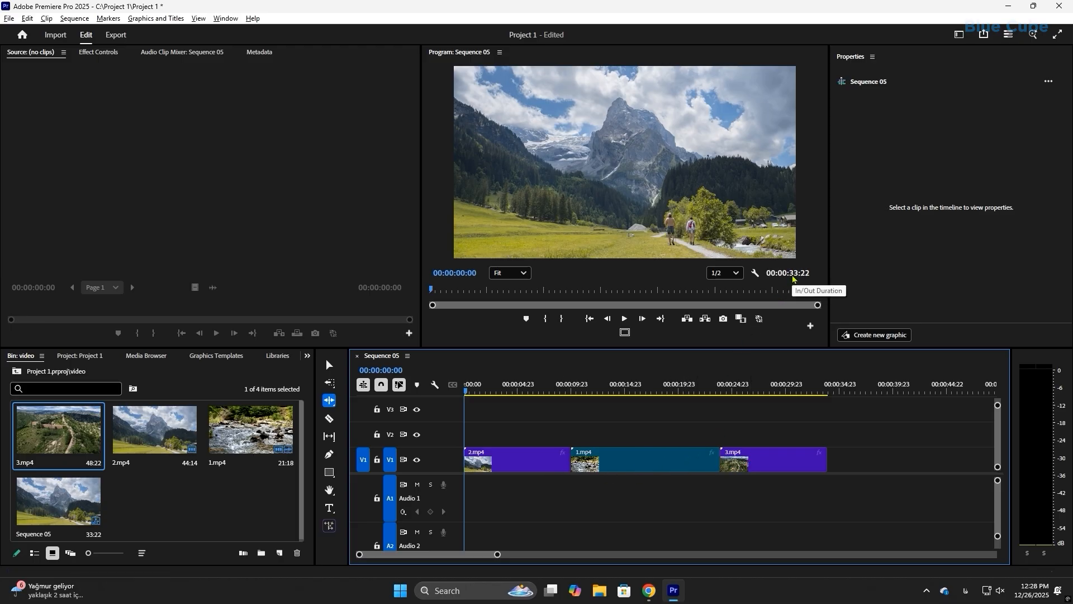
left_click(329, 401)
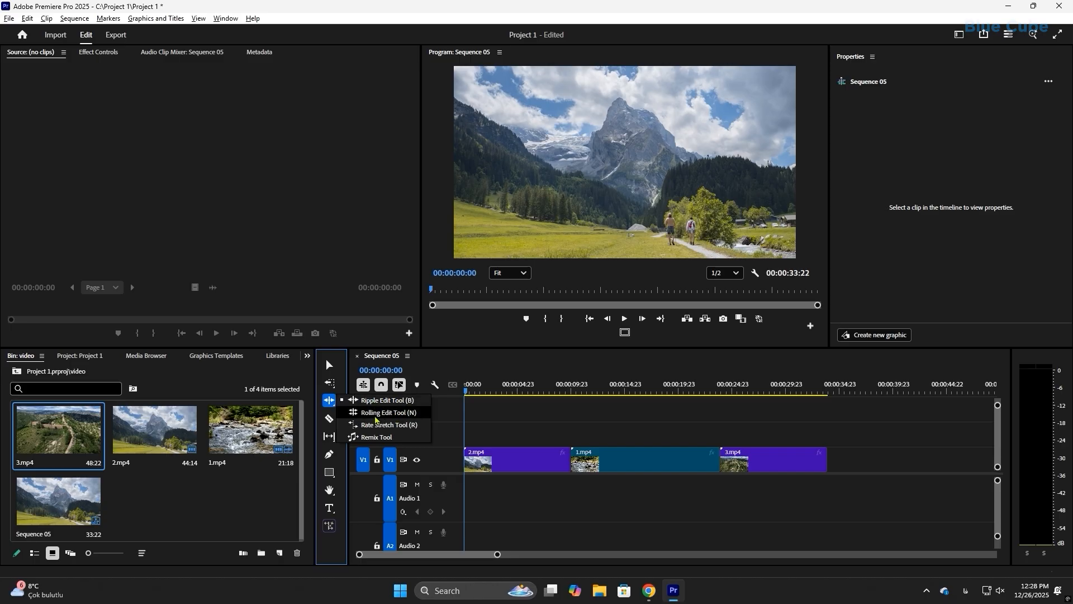
left_click(527, 423)
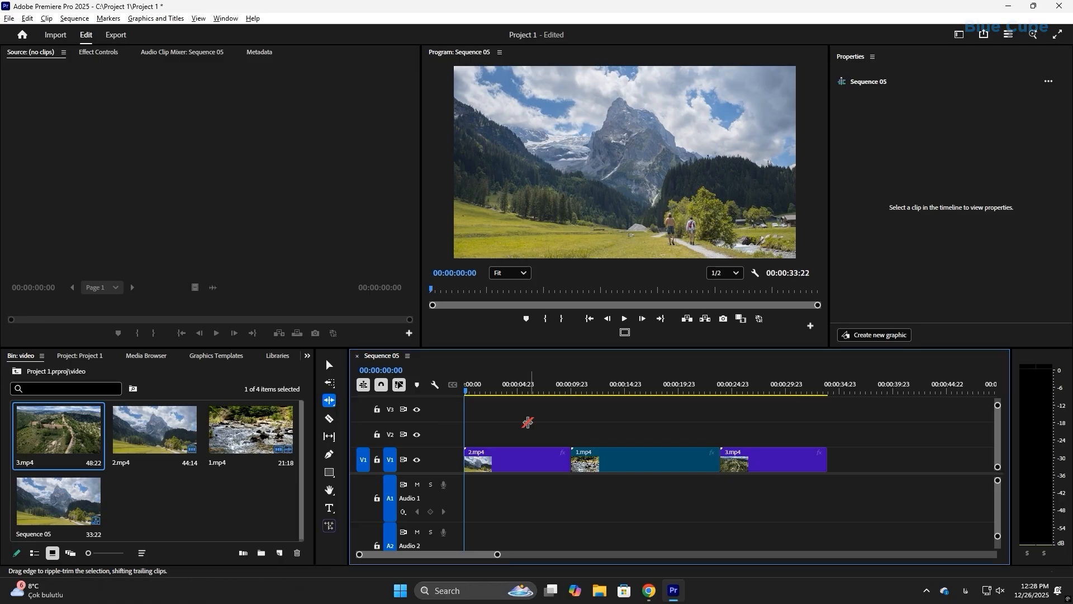
key("ctrl+z")
key("ctrl+z")
key("ctrl+shift+z")
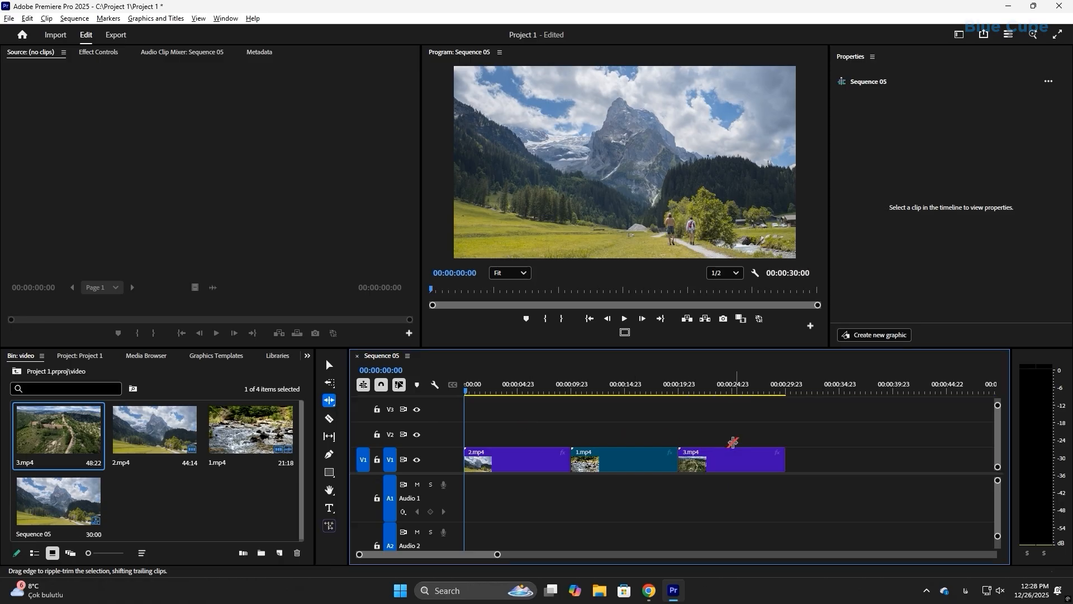
Step: Speed up 3.mp4 with the Rate Stretch tool by shortening it to about 3.5 seconds, and play it from its start
left_click(331, 401)
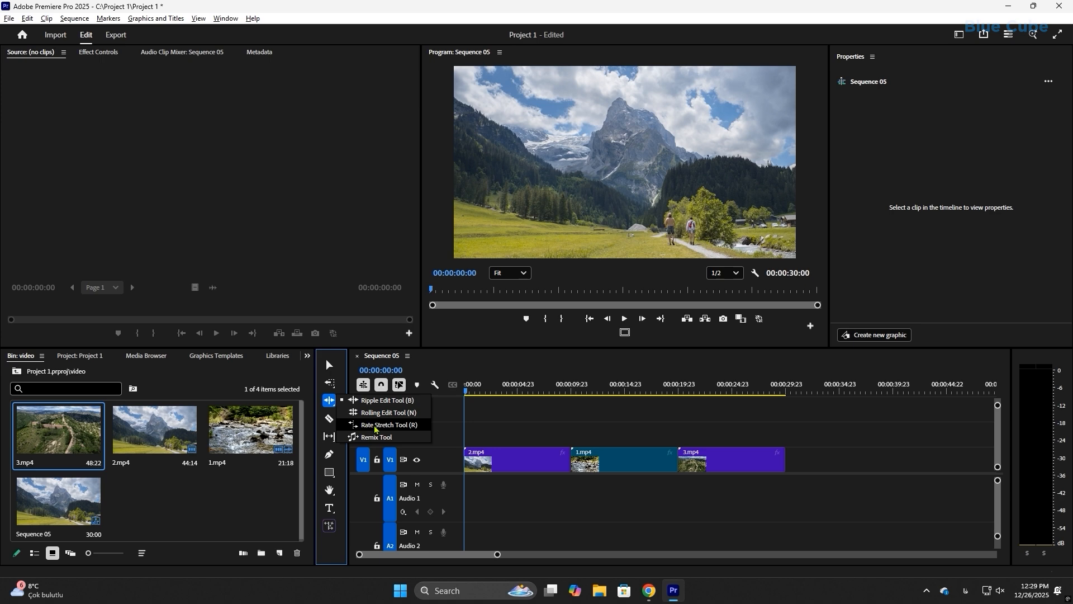
left_click(388, 425)
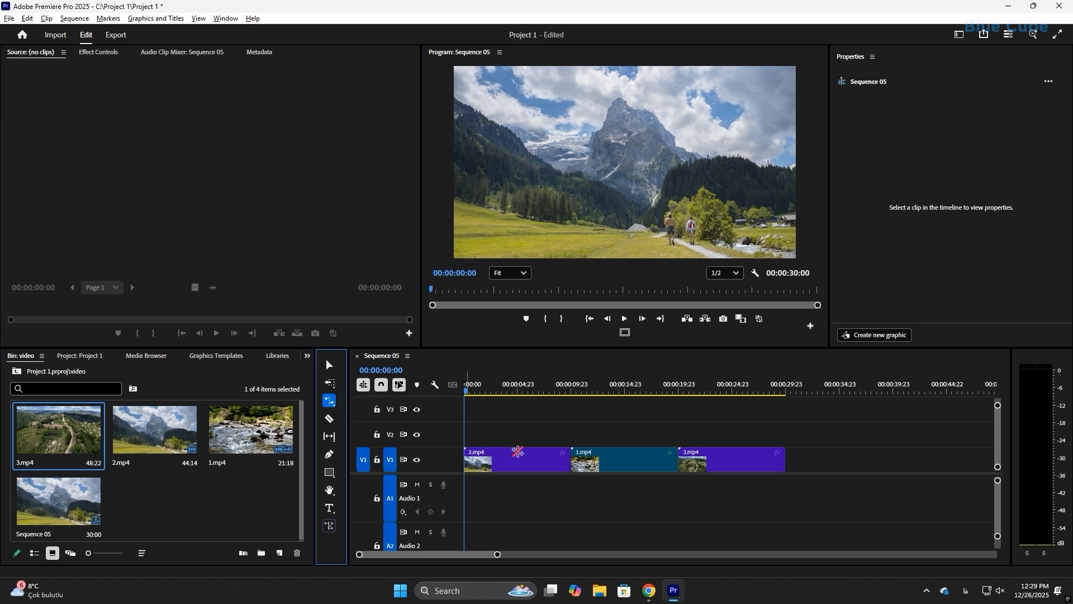
left_click(787, 460)
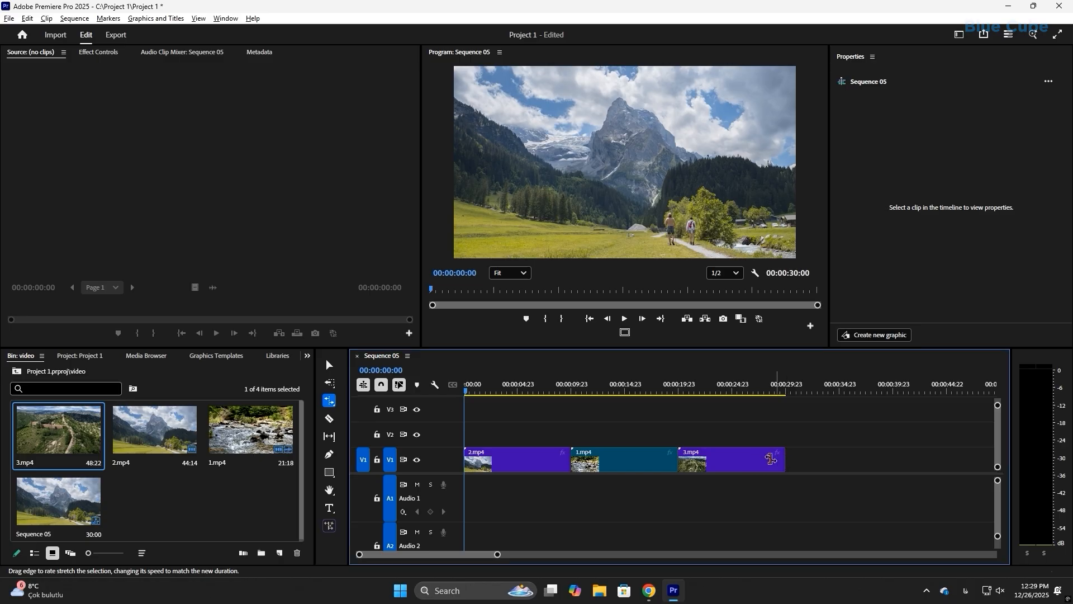
left_click_drag(782, 459, 713, 459)
left_click(685, 391)
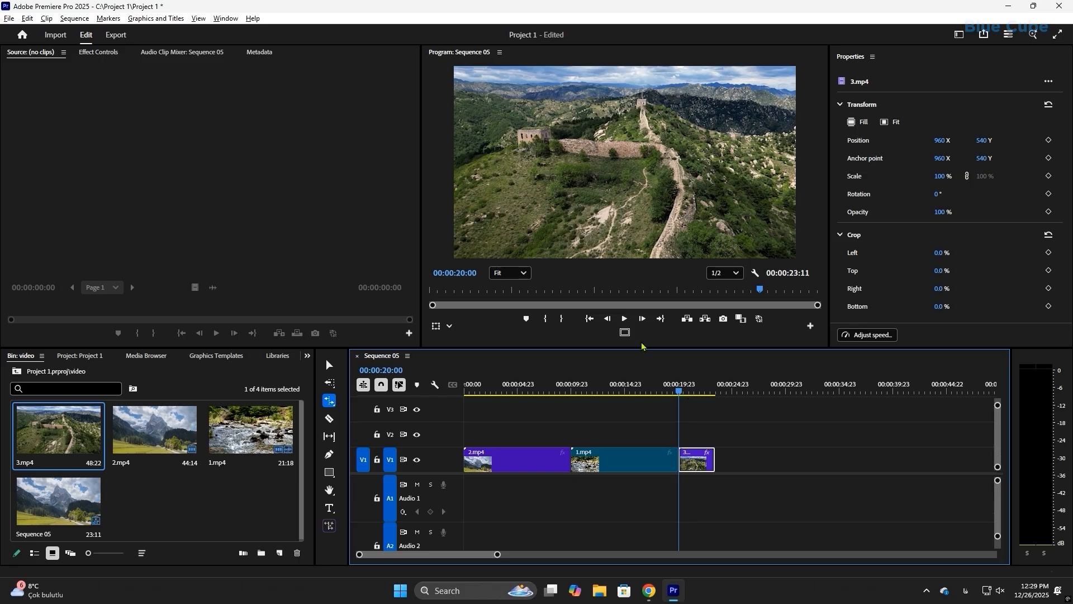
left_click(624, 318)
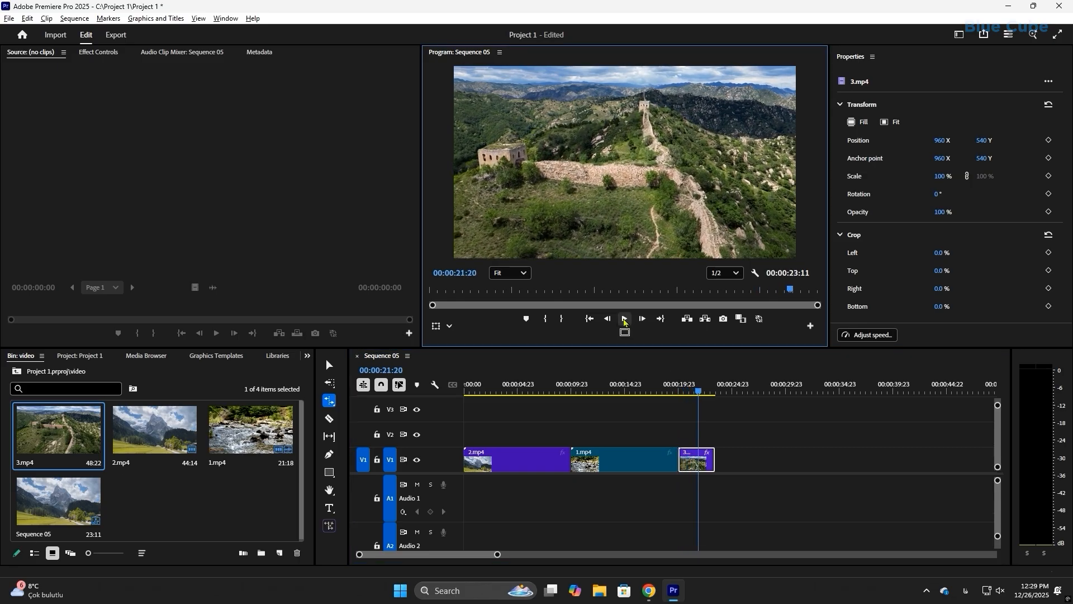
left_click(625, 318)
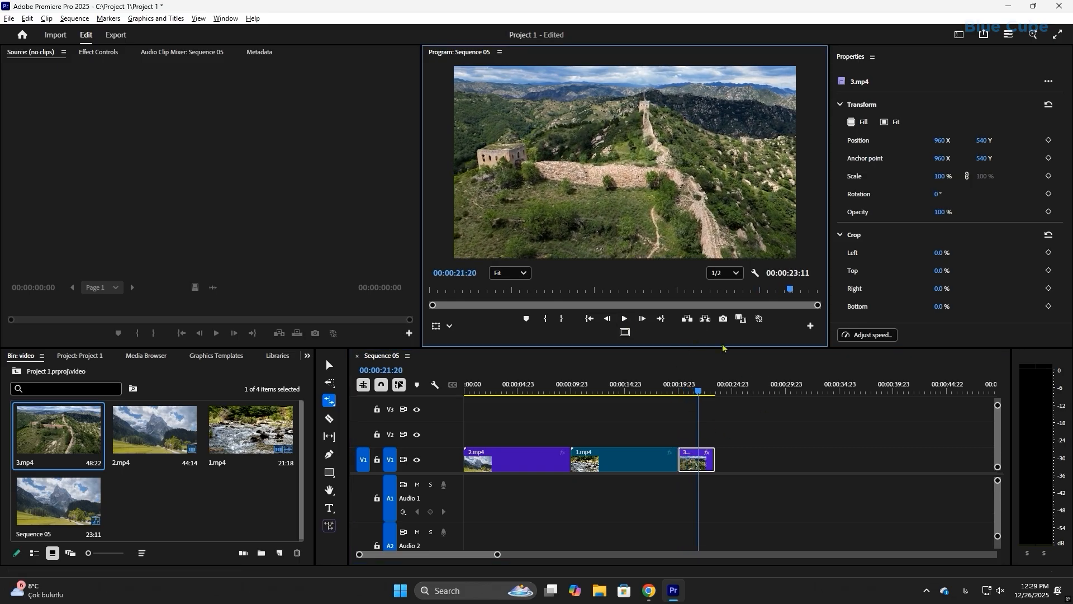
Step: Slow 3.mp4 to 44.53% speed by rate-stretching its end to about 42 seconds on the timeline, and play it back
left_click(718, 461)
left_click(768, 462)
left_click(715, 463)
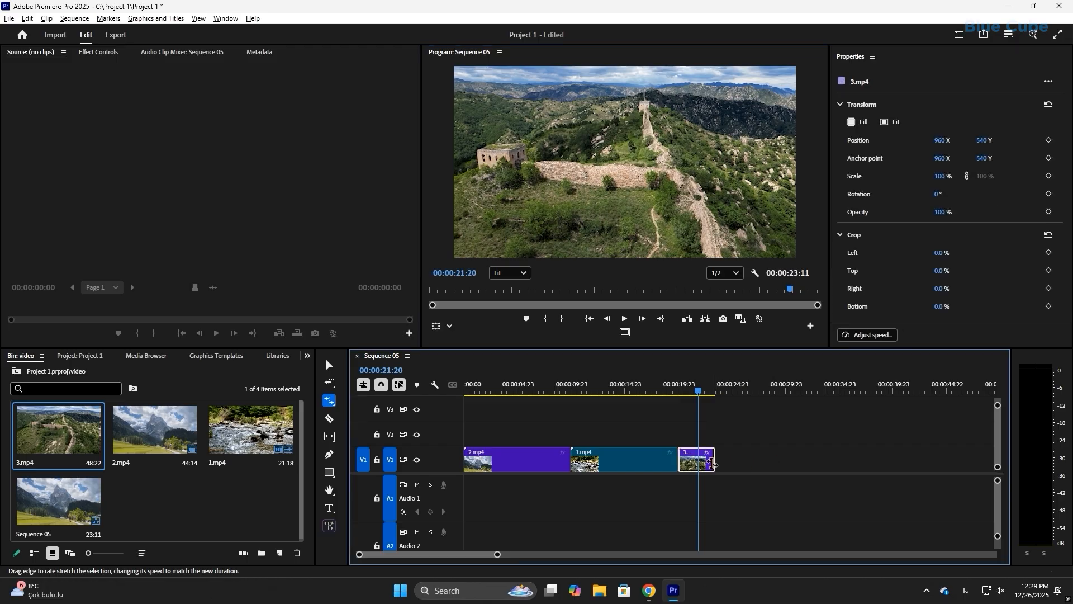
left_click_drag(713, 463, 915, 469)
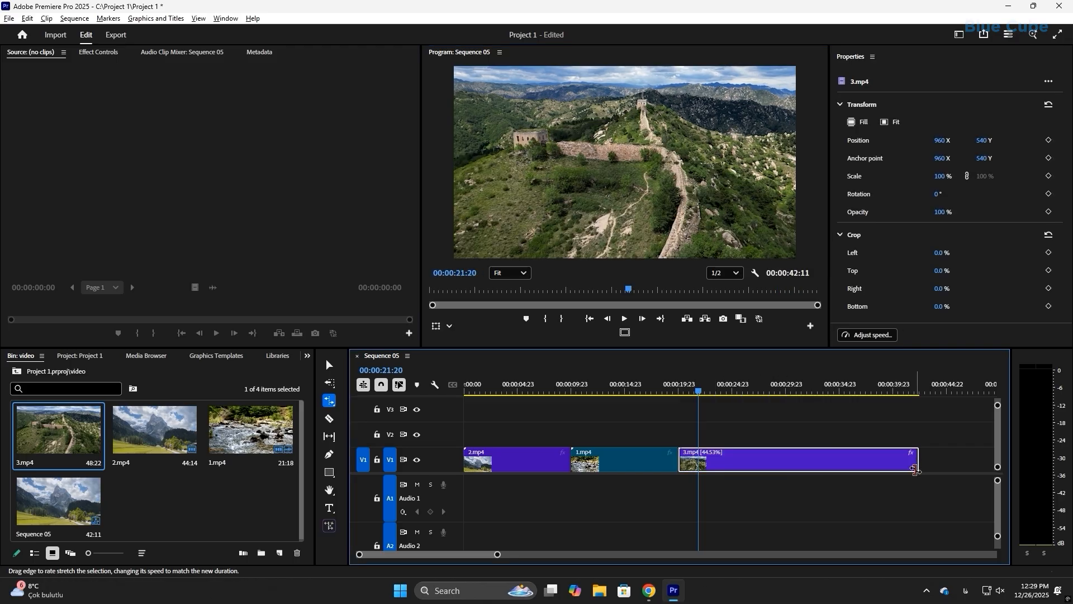
left_click(625, 319)
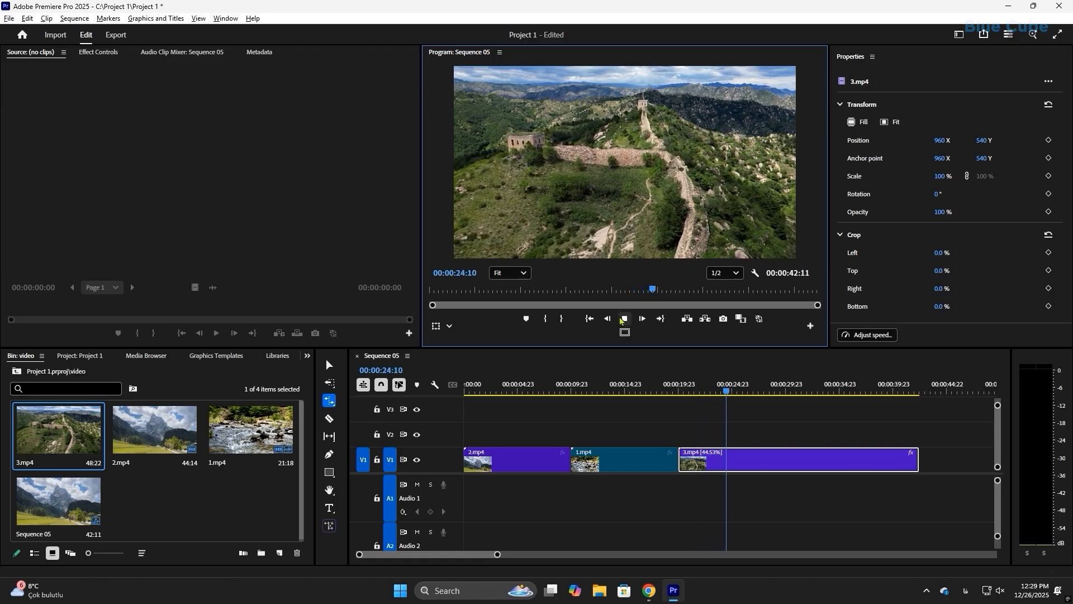
left_click(623, 318)
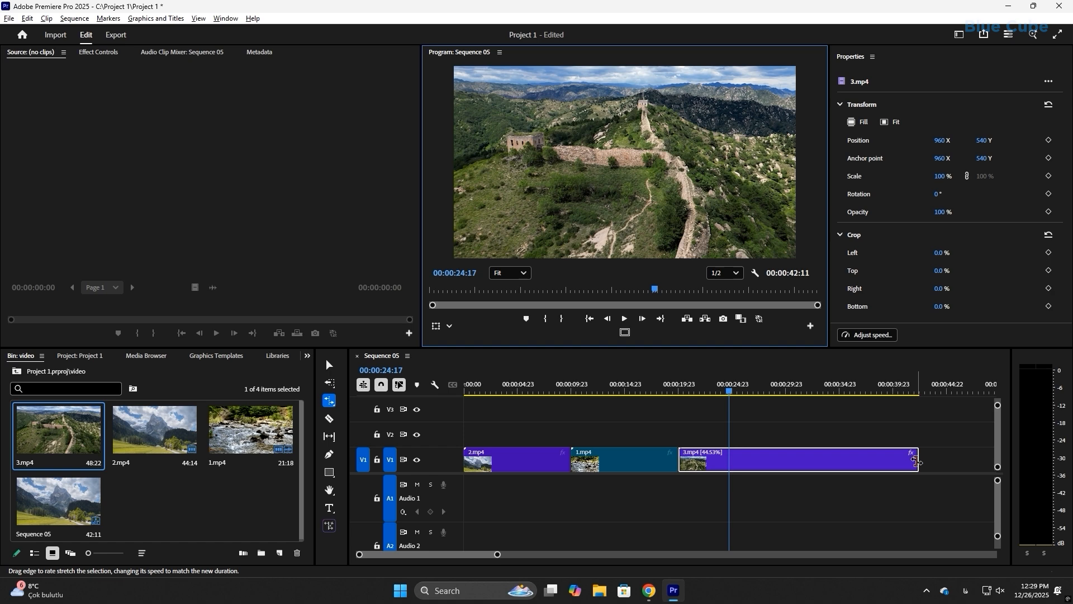
Step: Rate-stretch 3.mp4 down to about 2.6 seconds and play the sped-up clip
left_click_drag(919, 459, 765, 459)
left_click_drag(766, 459, 706, 459)
left_click(686, 386)
left_click(625, 317)
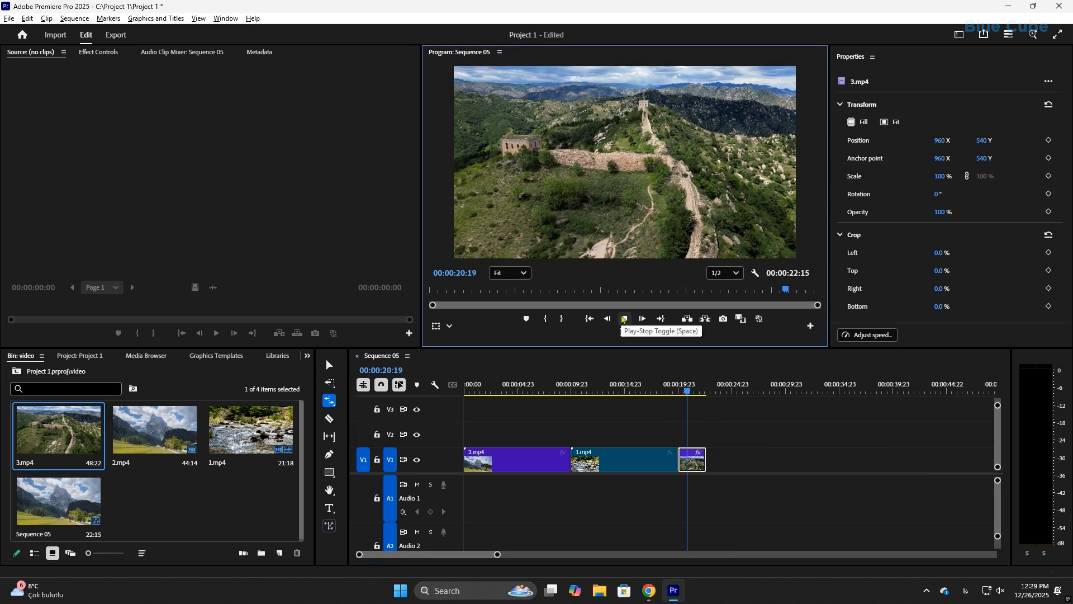
left_click(625, 318)
Step: Slow 3.mp4 to 37.04% by rate-stretching it to 27 seconds, play it back, and undo all the rate stretches
left_click_drag(706, 458, 966, 472)
left_click(626, 319)
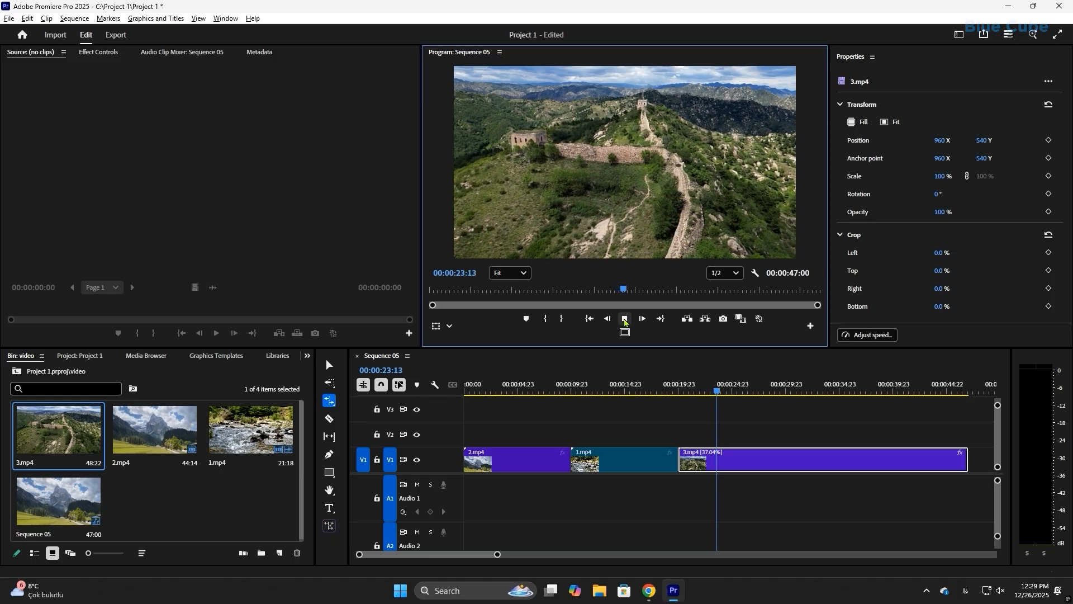
left_click(625, 319)
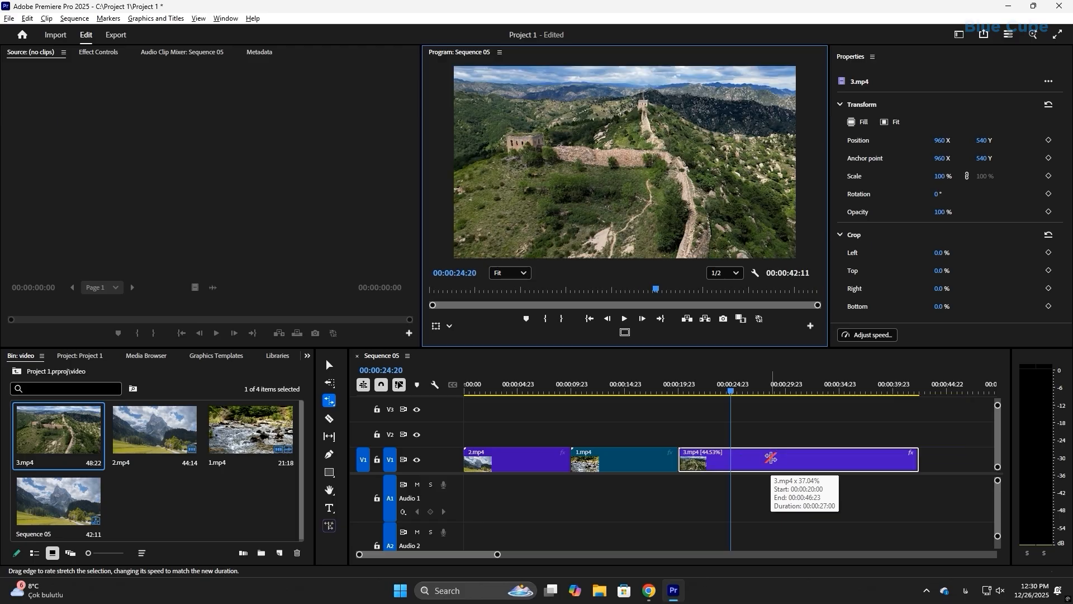
key("ctrl+z")
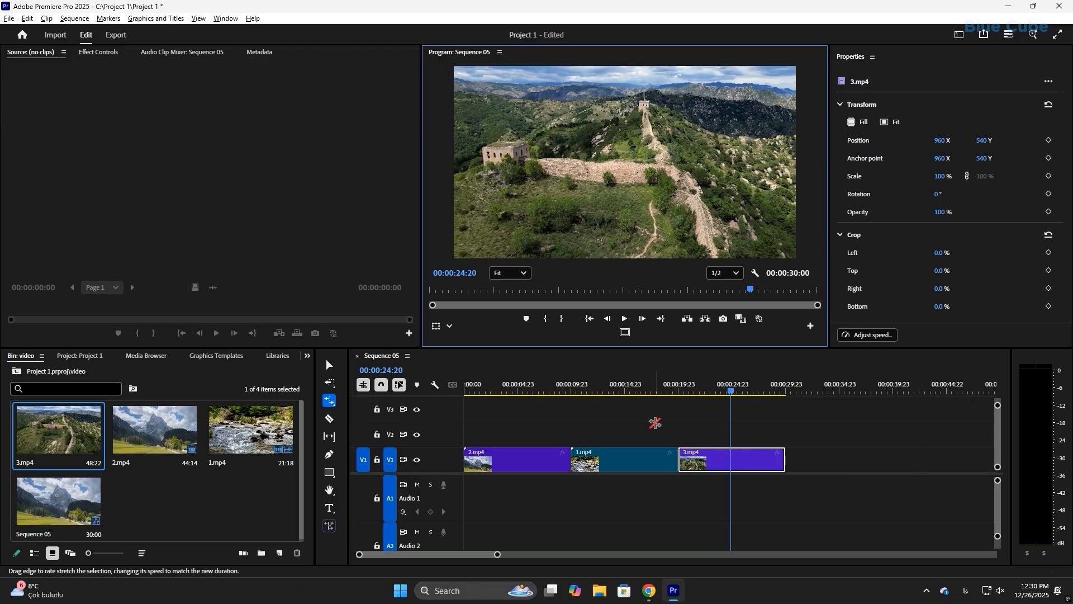
Step: Place the playhead at the start of 1.mp4 and slip the clip's footage back and forth in place with the Slip tool
left_click(329, 435)
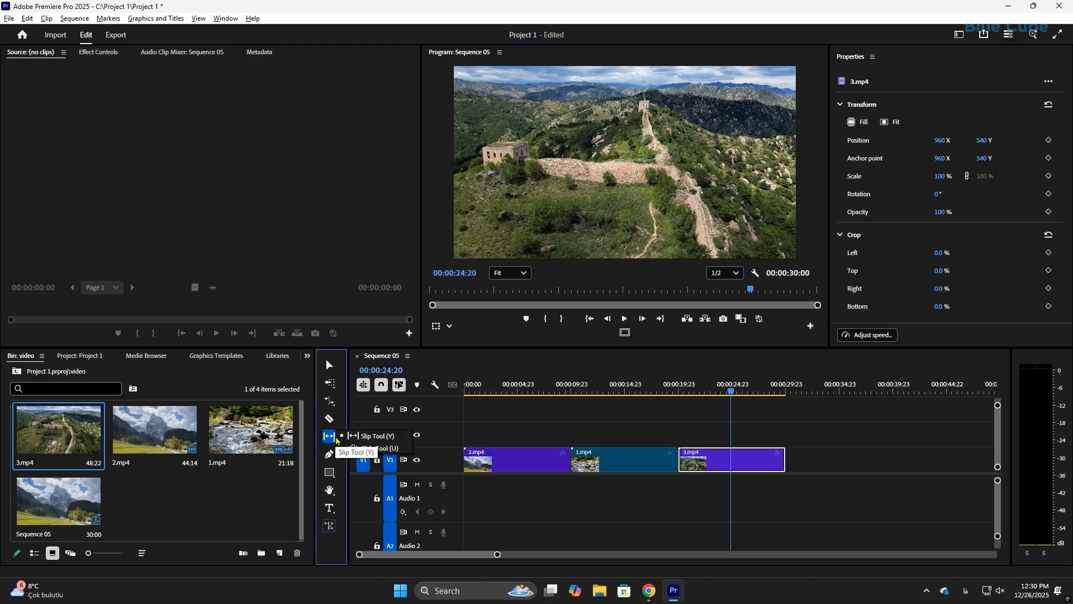
left_click(330, 435)
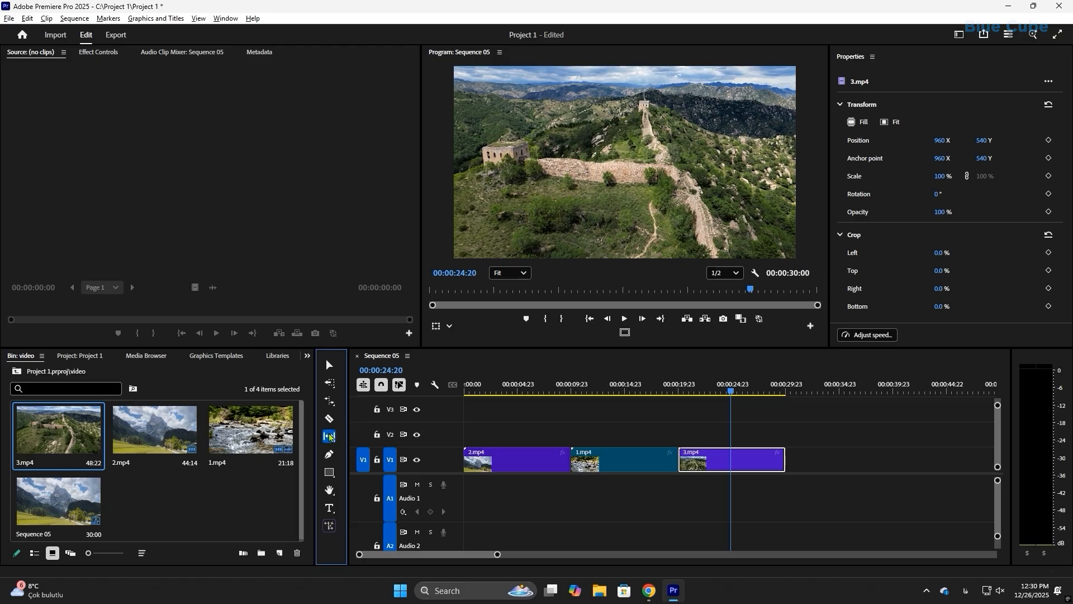
left_click(330, 437)
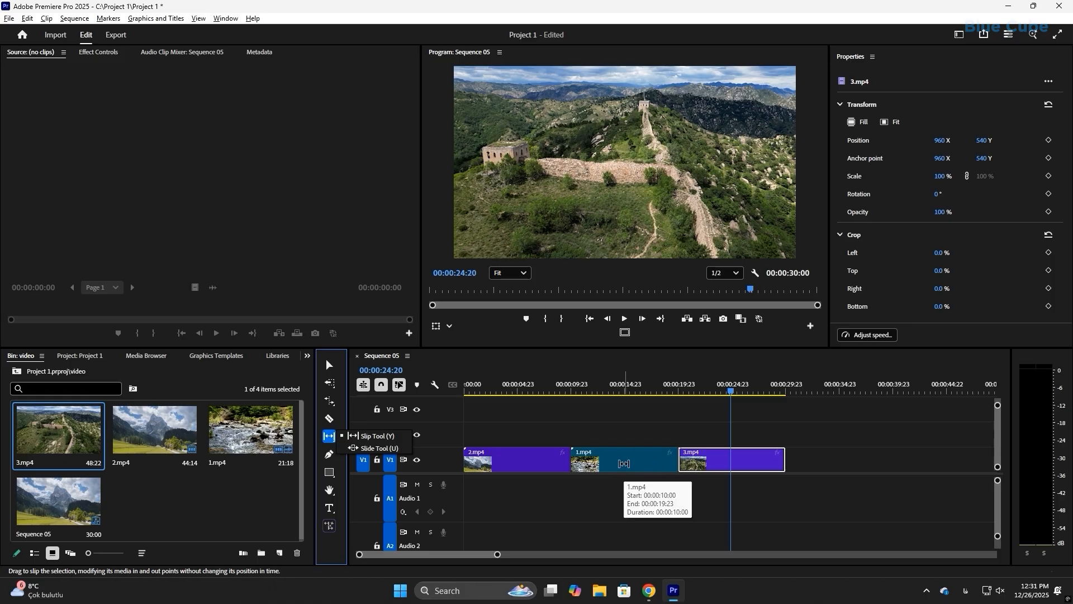
left_click(377, 440)
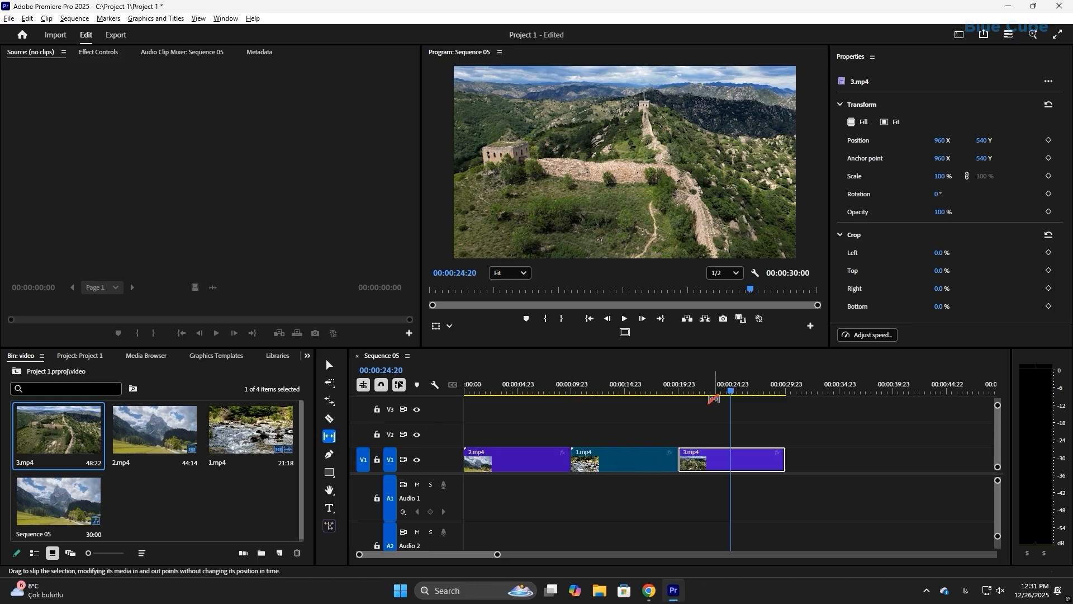
left_click_drag(734, 393, 578, 401)
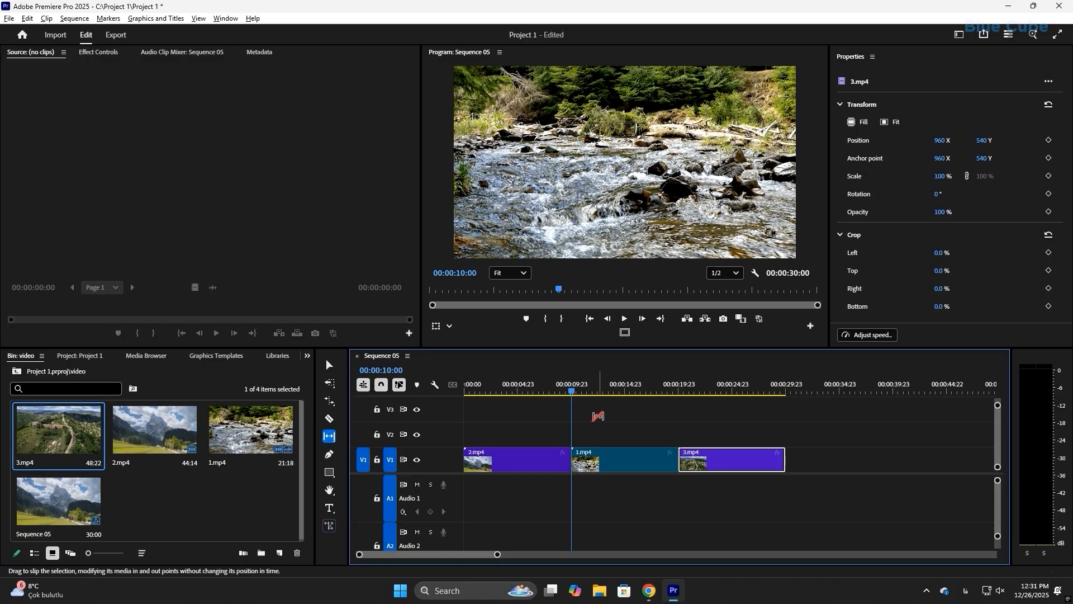
left_click_drag(620, 460, 624, 460)
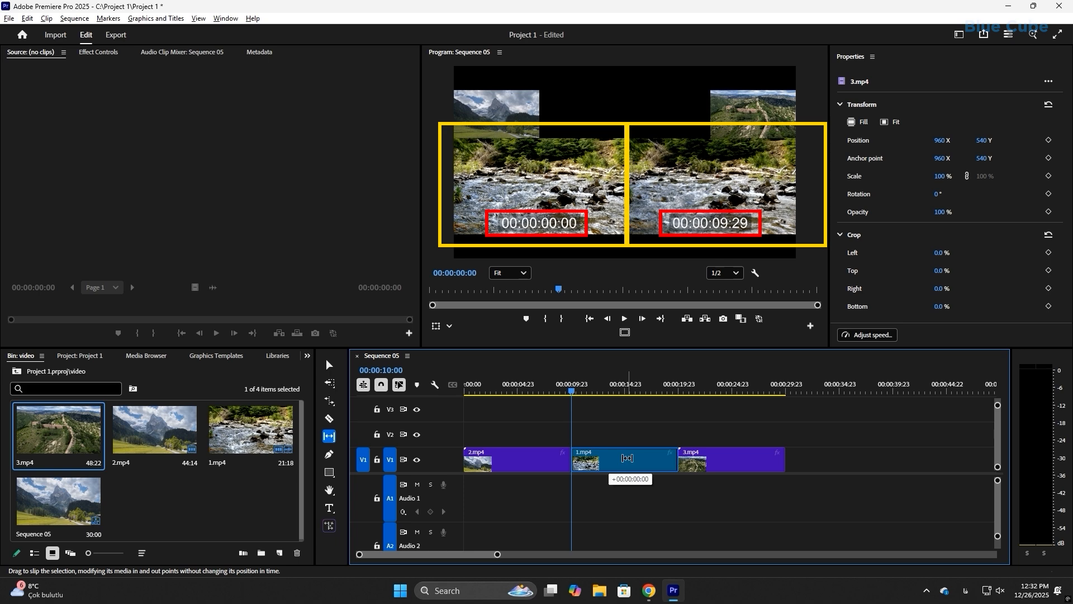
left_click_drag(627, 458, 579, 460)
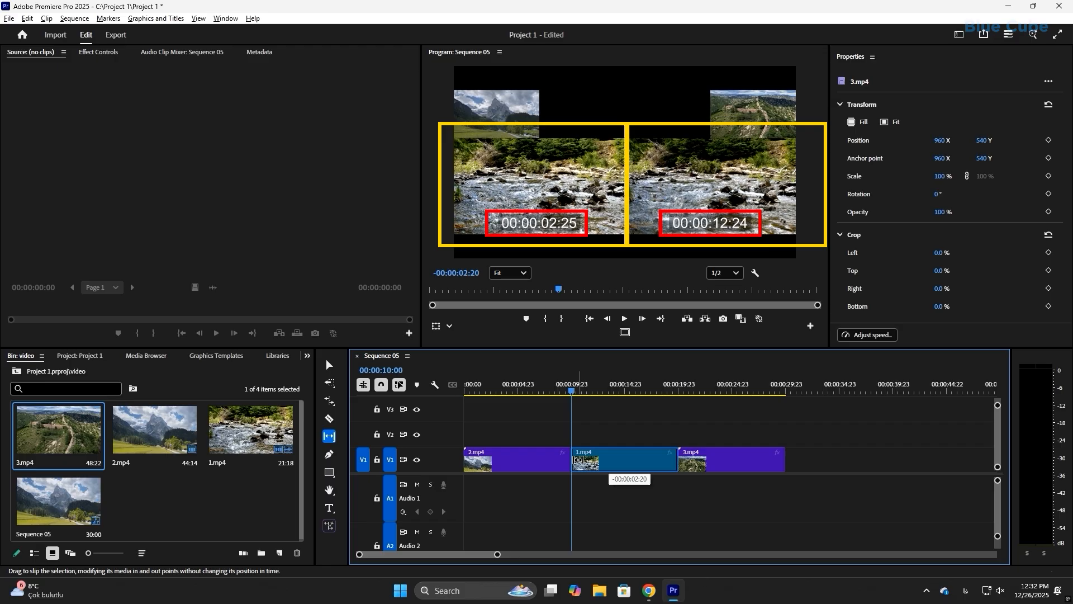
left_click_drag(579, 460, 550, 459)
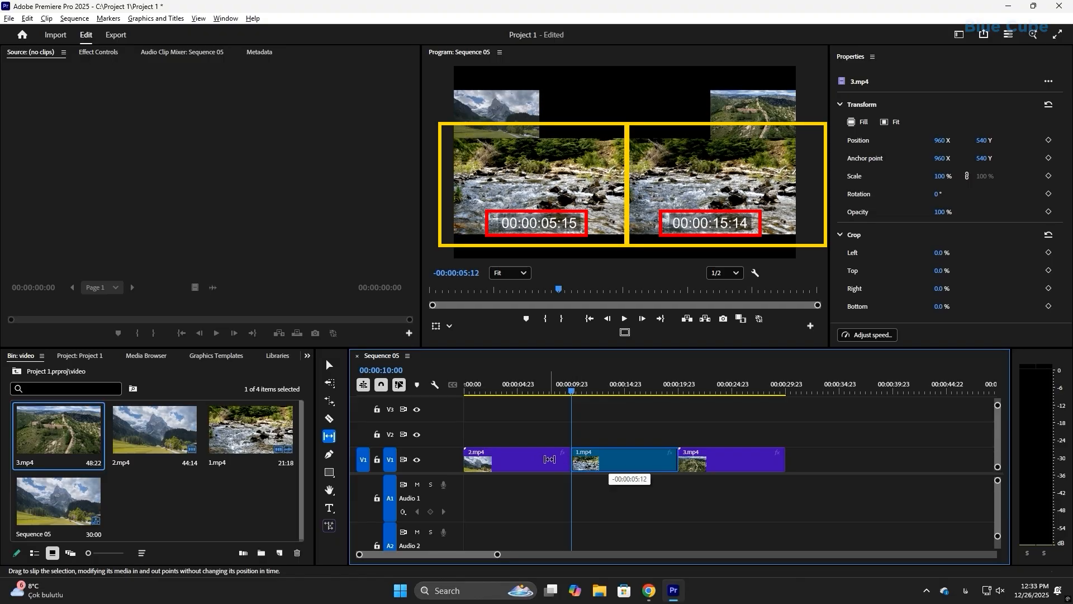
left_click_drag(549, 459, 600, 464)
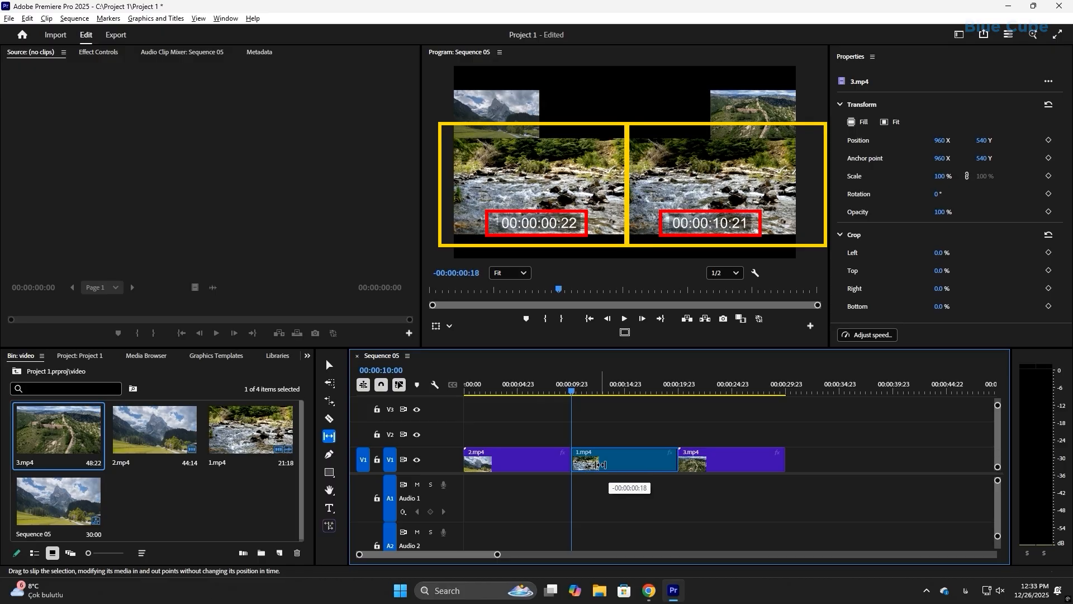
mouse_move(599, 464)
left_mouse_down()
mouse_move(535, 465)
mouse_move(595, 464)
mouse_move(575, 461)
left_mouse_up()
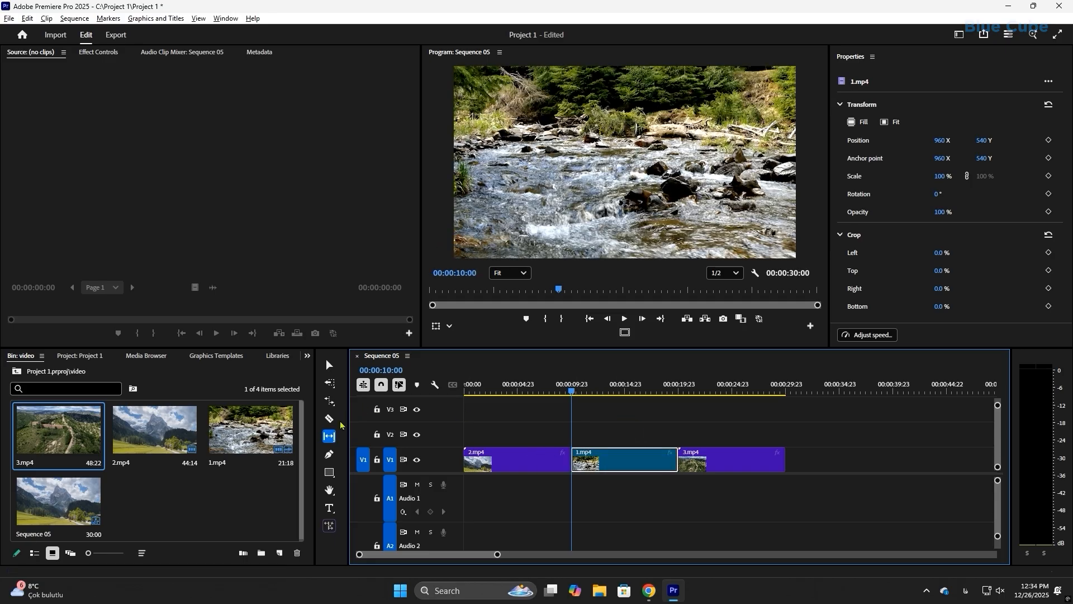
Step: Slide 1.mp4 between its neighbours with the Slide tool, first to start at 00:00:14:14, and finally at 00:00:11:12
left_click(329, 437)
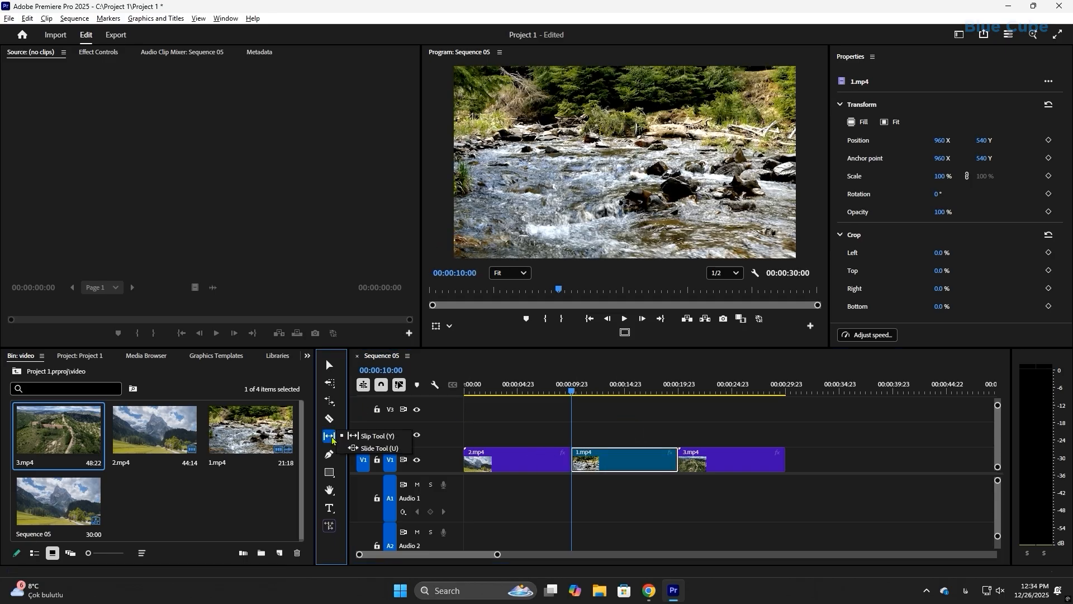
left_click(378, 449)
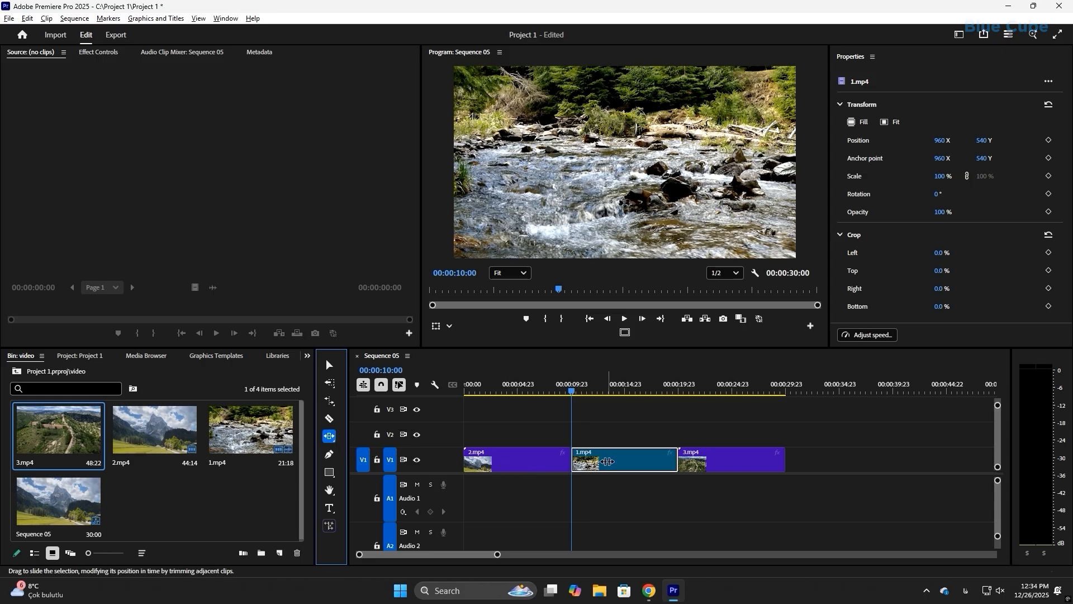
left_click_drag(607, 461, 657, 461)
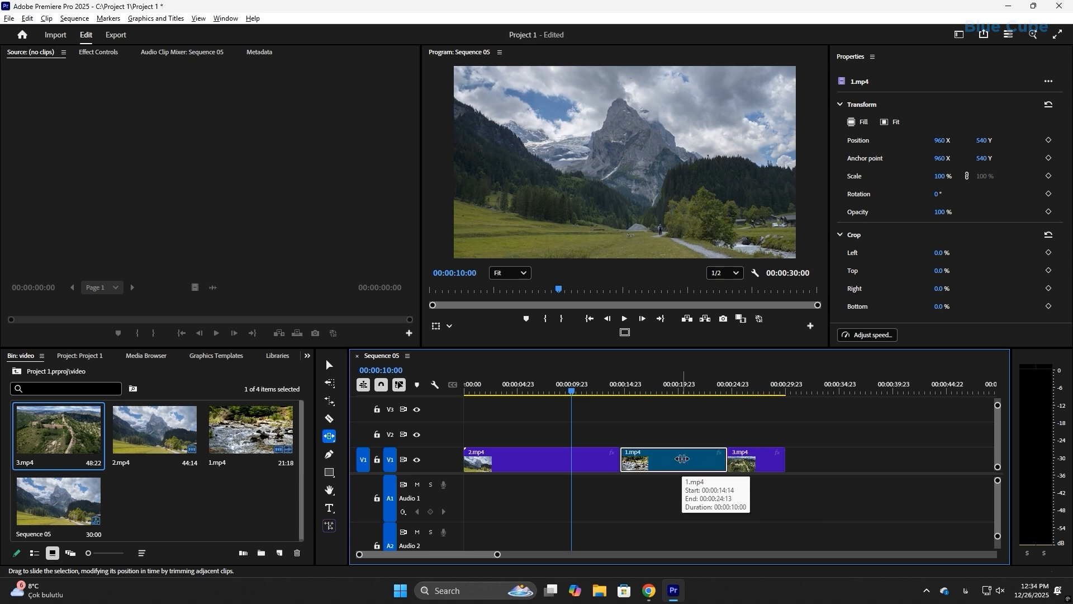
left_click_drag(647, 390, 695, 400)
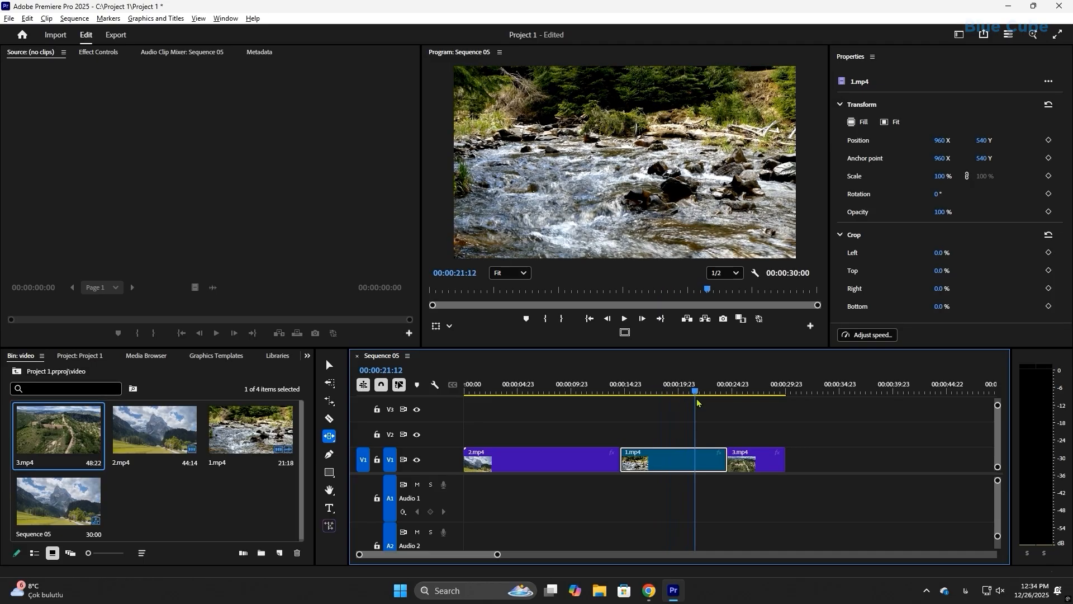
mouse_move(687, 457)
left_mouse_down()
mouse_move(701, 461)
mouse_move(655, 460)
mouse_move(678, 460)
left_mouse_up()
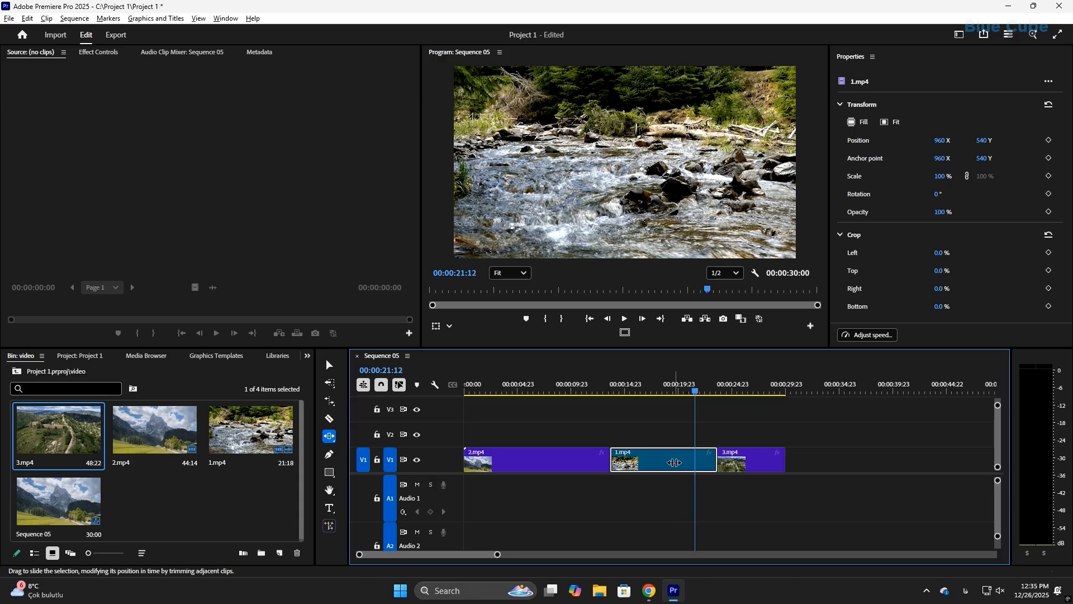
left_click_drag(697, 464, 681, 468)
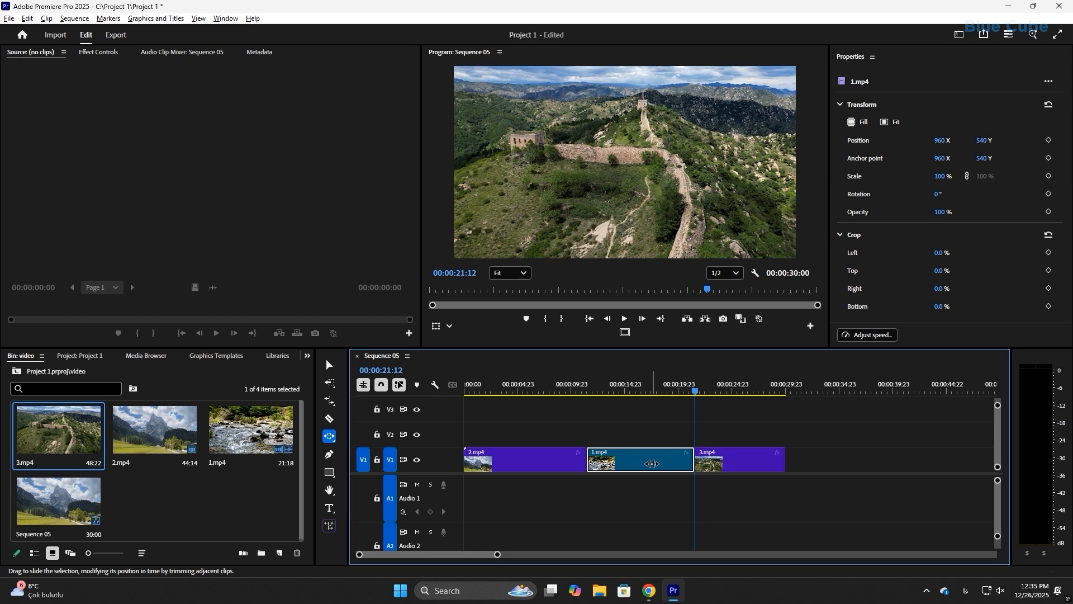
Step: Pan the Sequence 05 timeline horizontally in both directions with the Hand tool
left_click(330, 490)
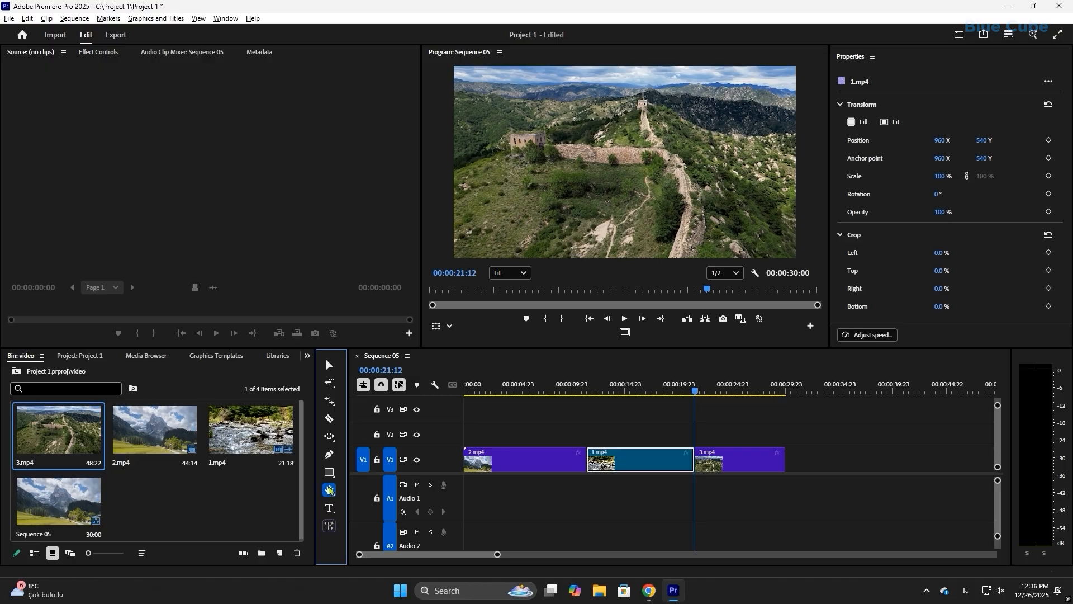
left_click_drag(604, 505, 489, 503)
left_click_drag(682, 502, 760, 509)
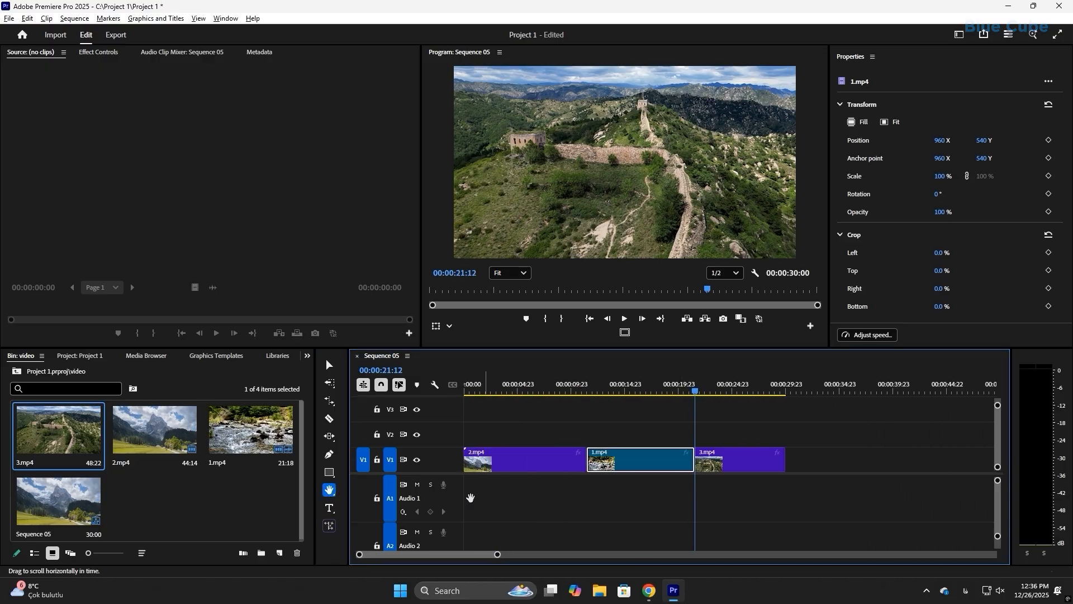
Step: Zoom the timeline in one level over 1.mp4 with the Zoom tool, out two levels, and in again
left_click(331, 509)
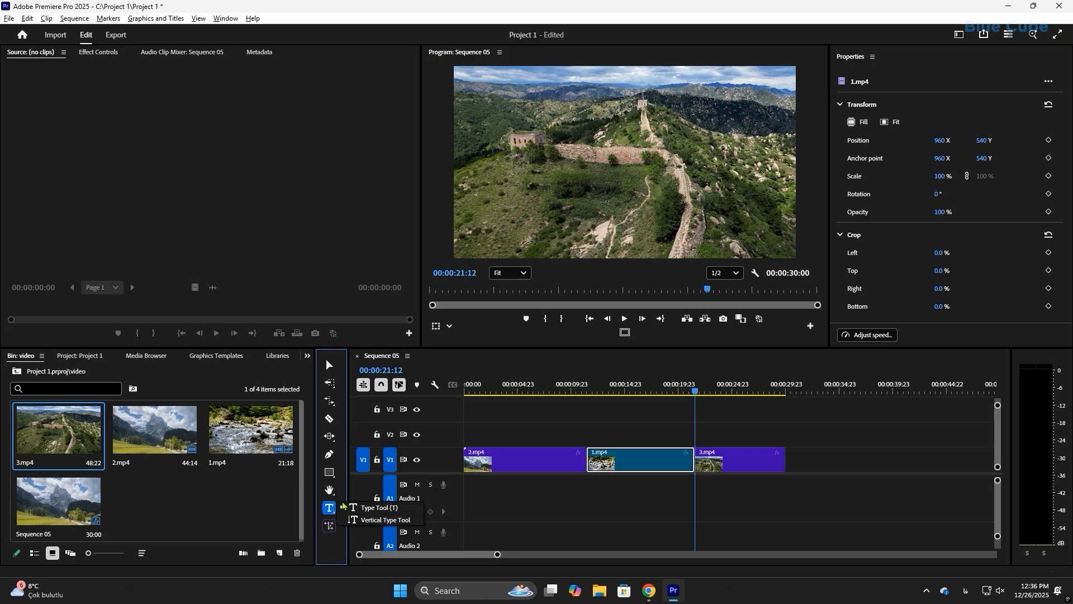
left_click(329, 492)
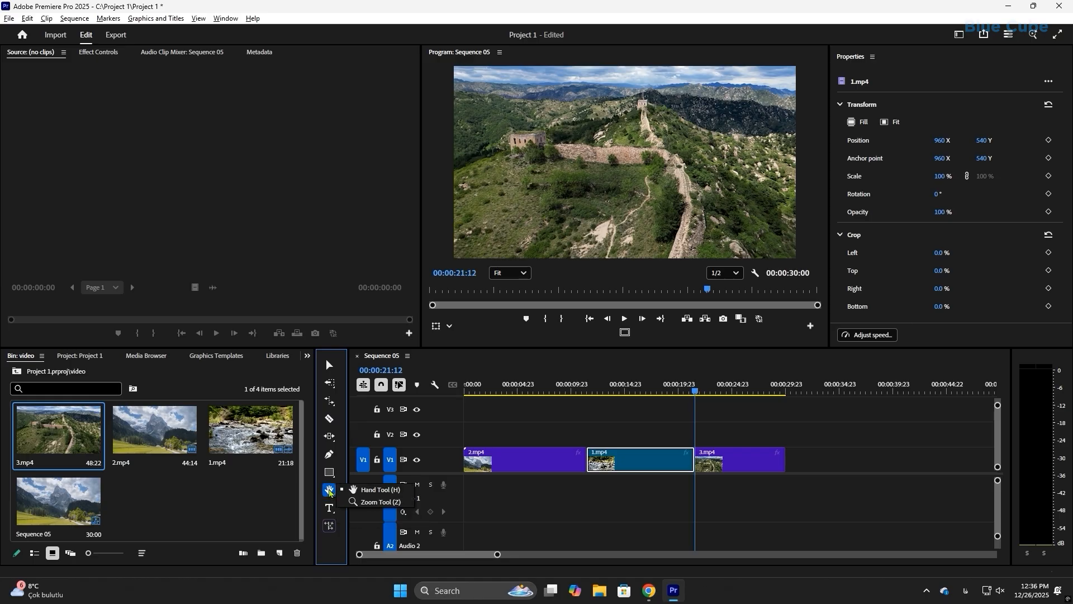
left_click(378, 502)
left_click(616, 461)
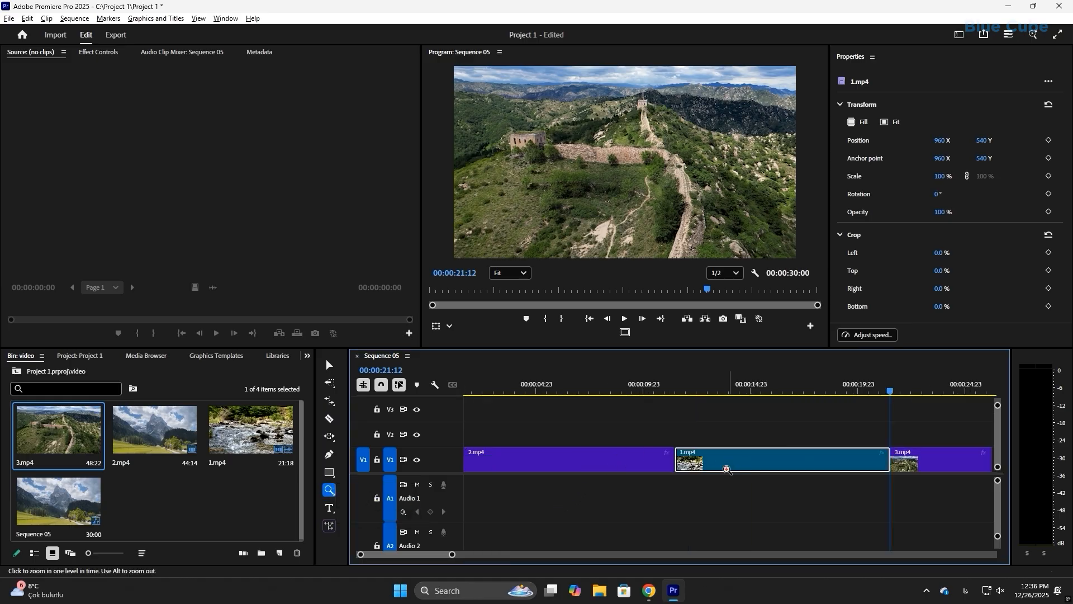
key("alt")
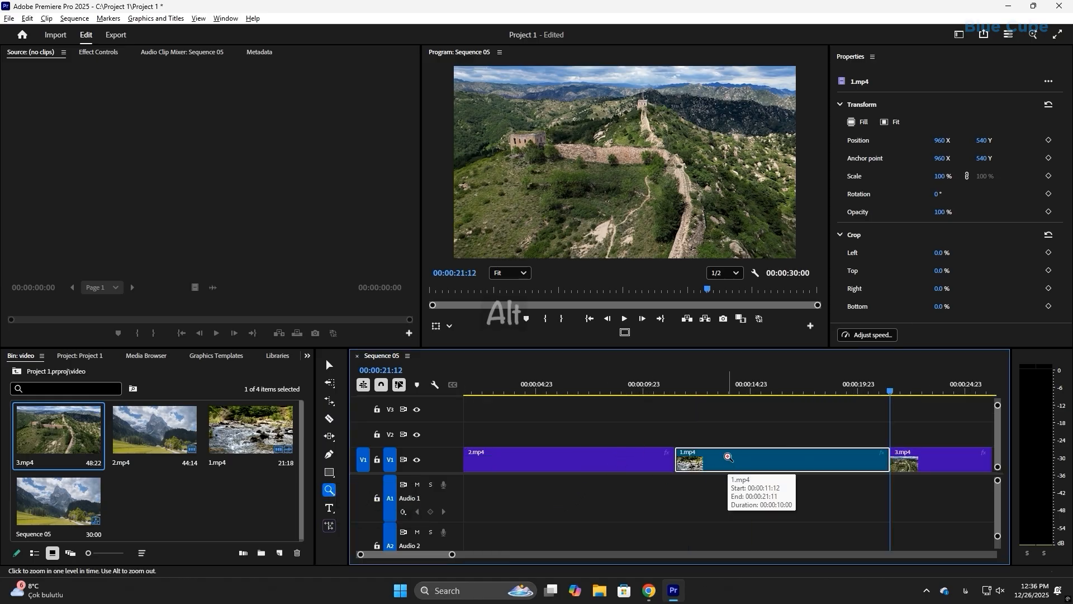
left_click(669, 430, "alt")
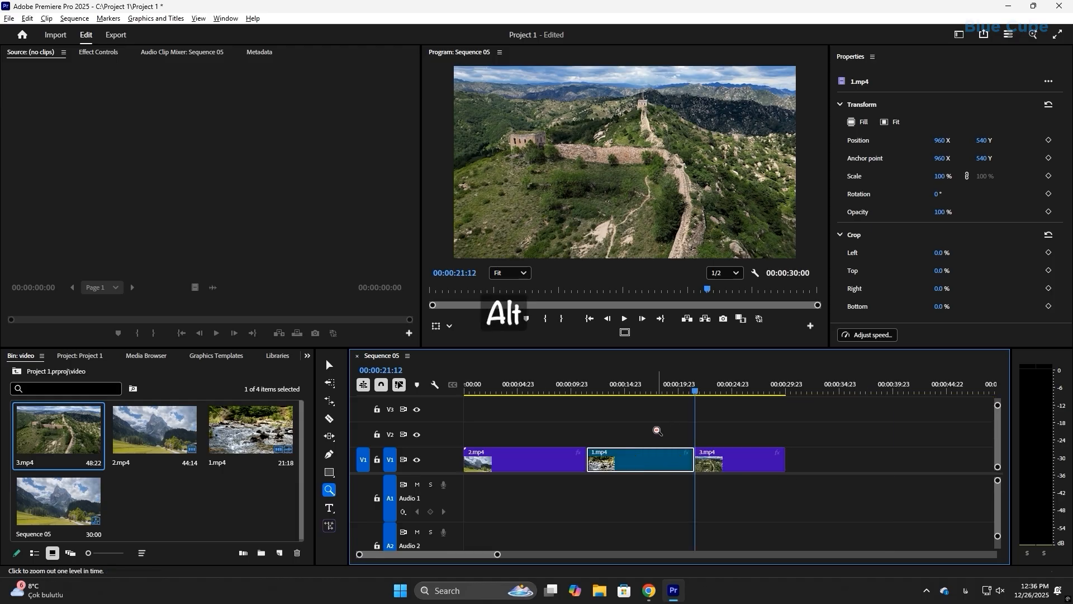
left_click(656, 431, "alt")
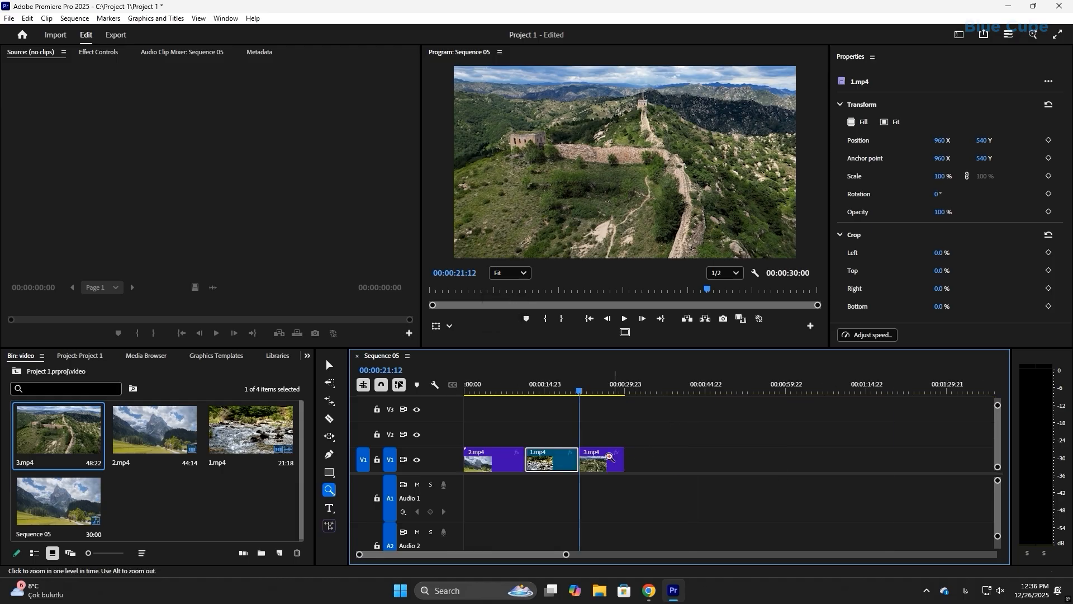
left_click(565, 464)
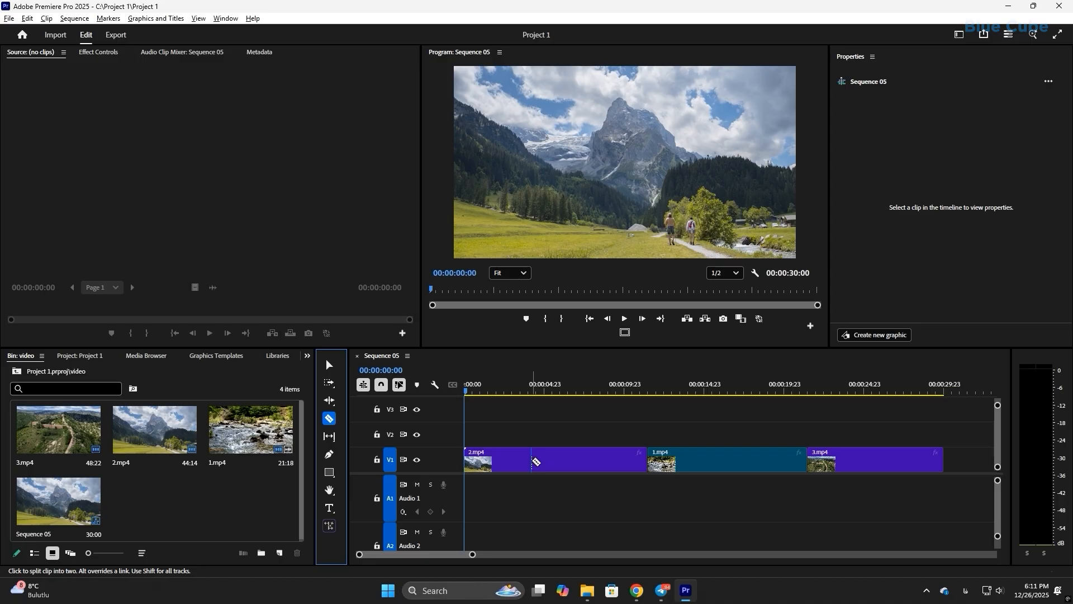
Step: Split 2.mp4 at 00:00:04:05 with the Razor tool, and add edits at the playhead at 00:00:07:18 and 00:00:14:22
left_click(531, 461)
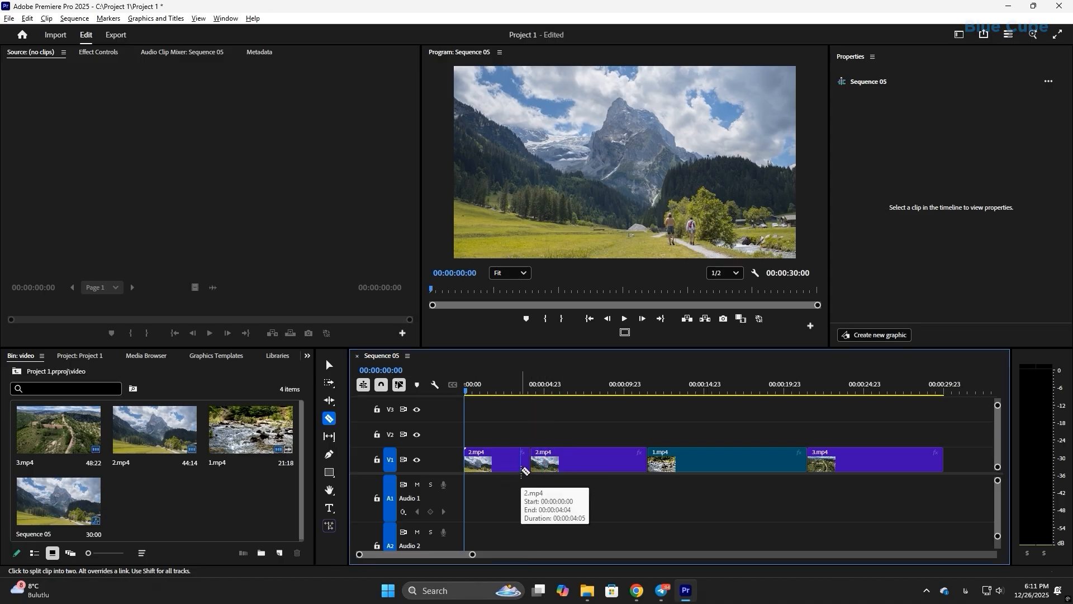
left_click(329, 364)
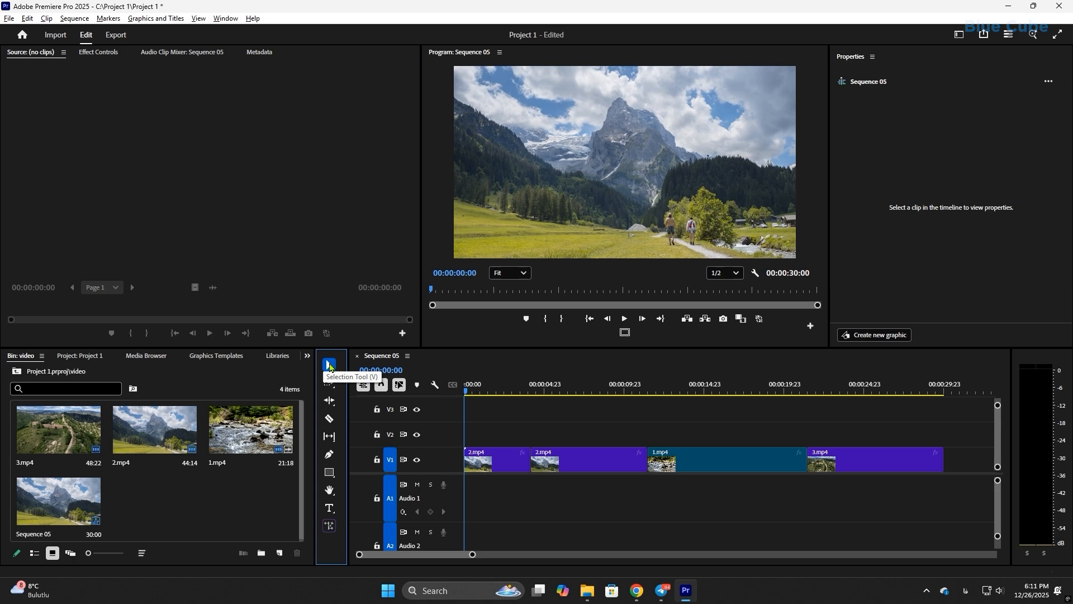
left_click(493, 391)
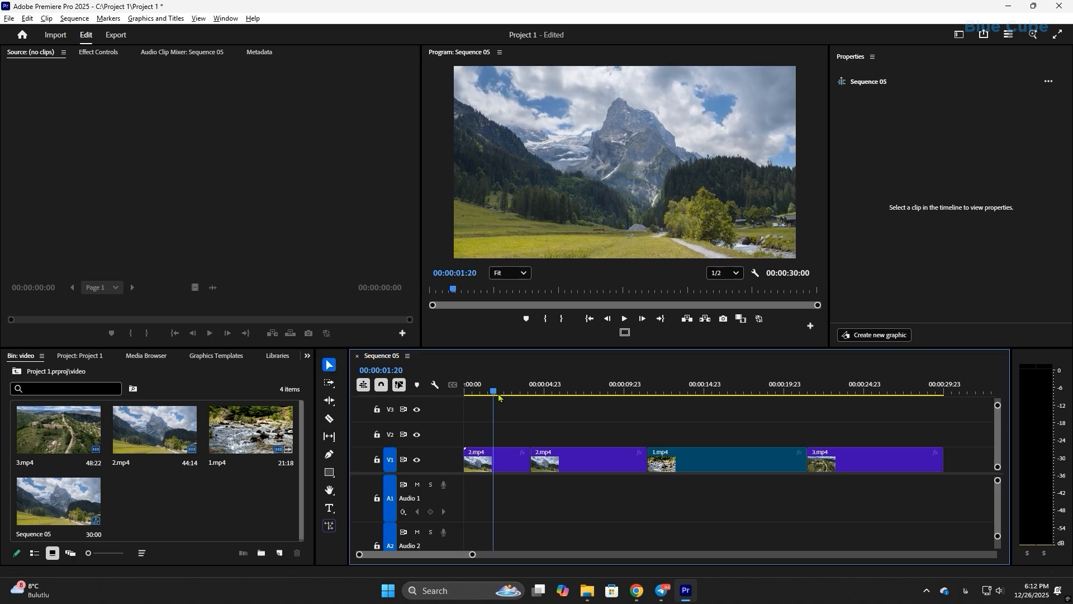
left_click_drag(499, 397, 593, 403)
key("ctrl+k")
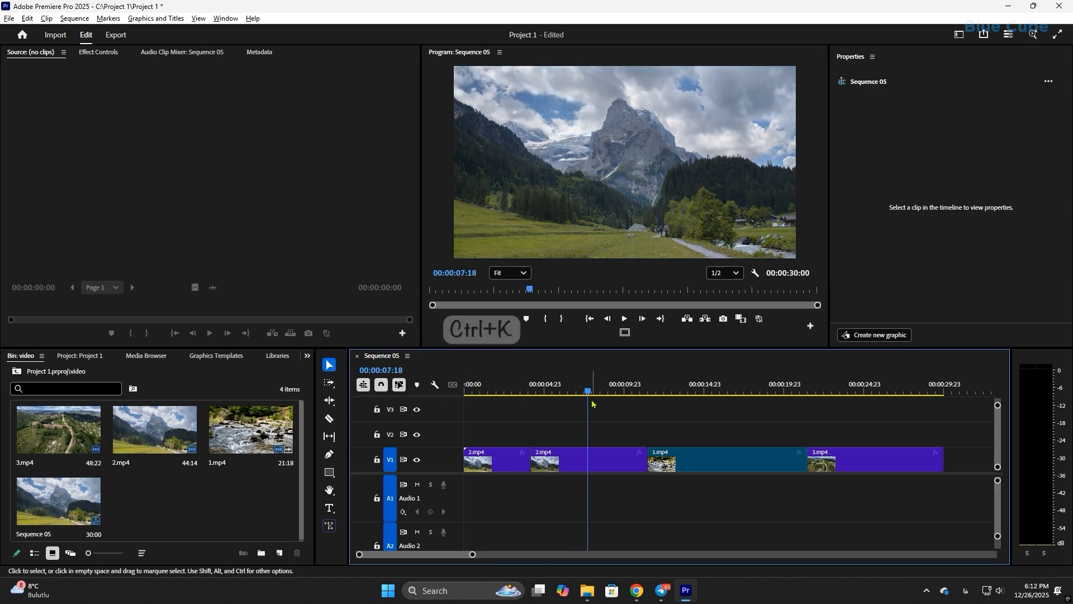
left_click_drag(693, 390, 703, 390)
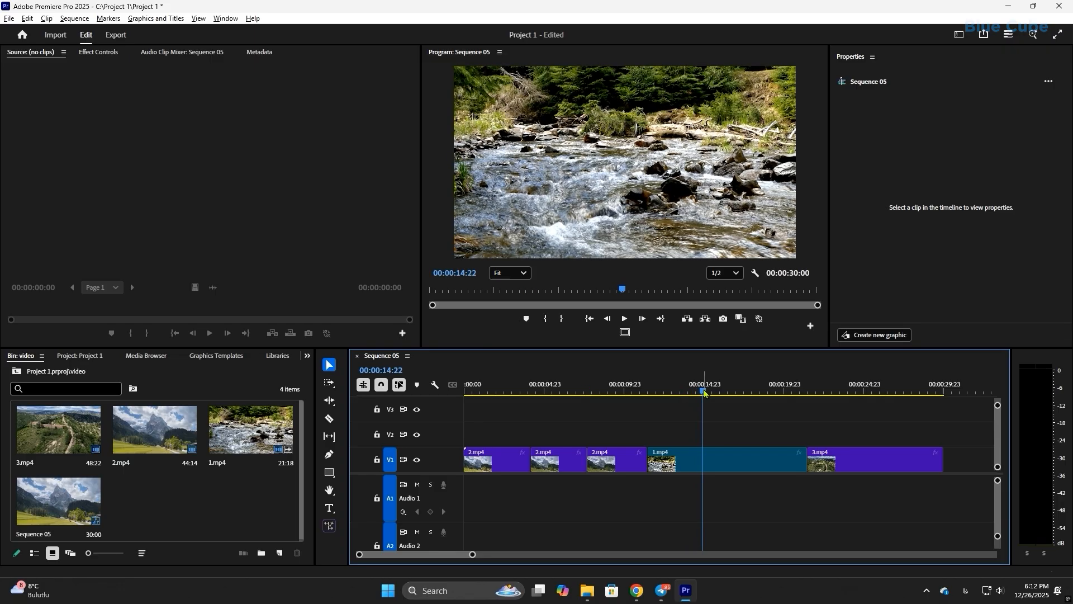
key("ctrl+k")
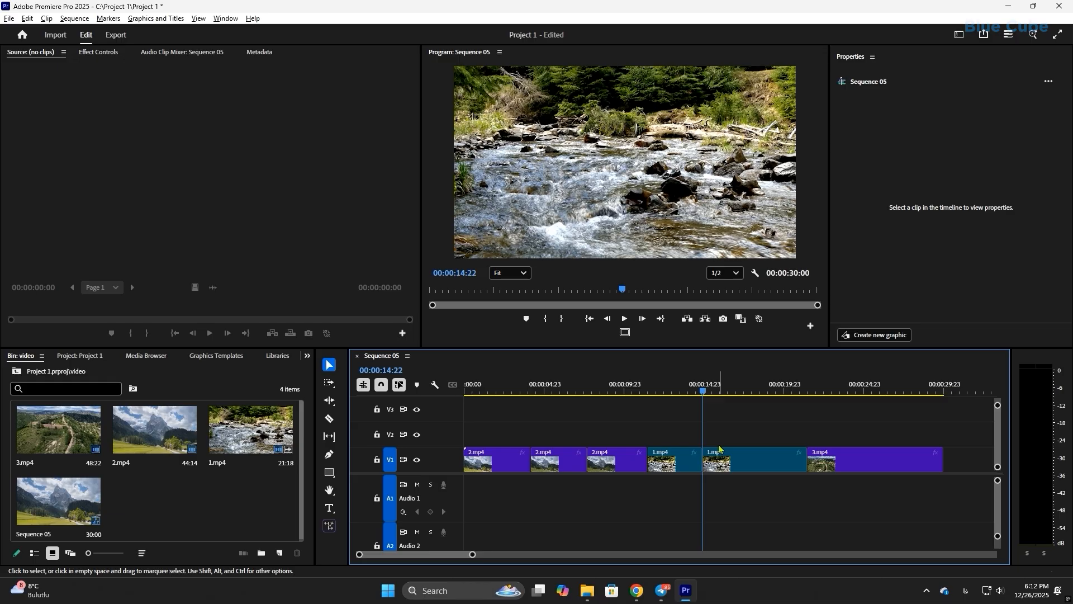
Step: Undo the three splits made in 2.mp4 and 1.mp4
key("ctrl+z")
key("ctrl+z")
key("ctrl+z")
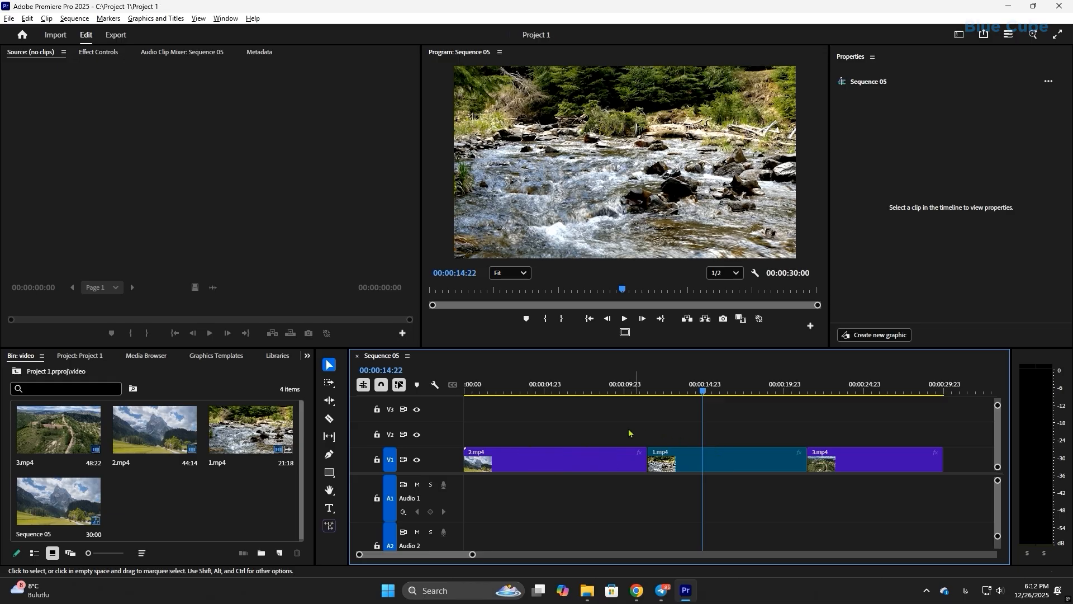
Step: Ripple trim the start of 2.mp4 up to the playhead at 00:00:04:07
left_click(510, 391)
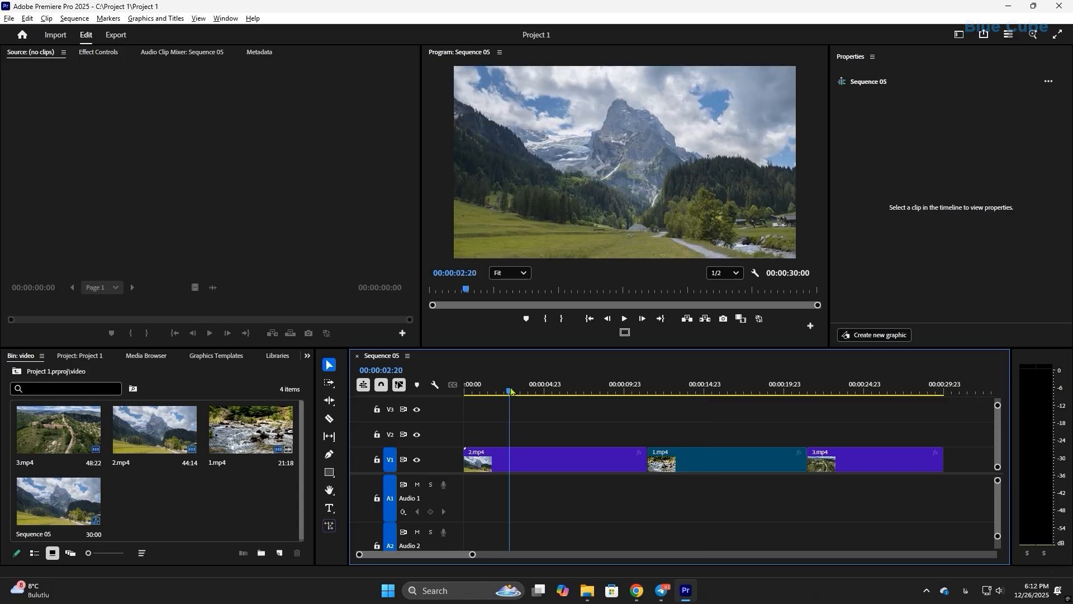
left_click_drag(510, 390, 534, 395)
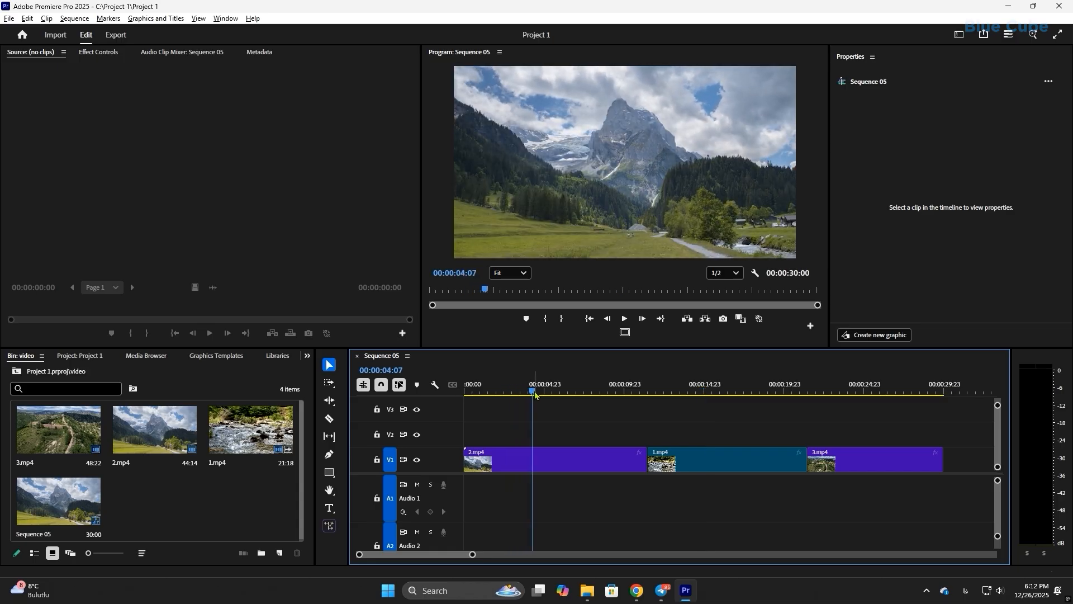
key("q")
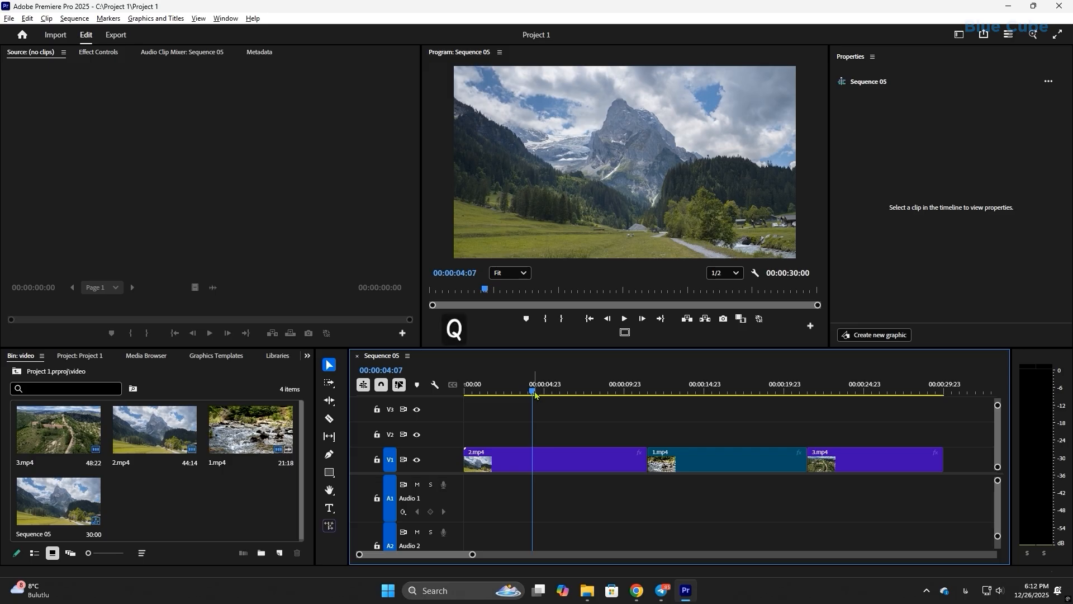
Step: Ripple trim 2.mp4's start to the playhead at 00:00:04:07 once more, and undo the trim
key("q")
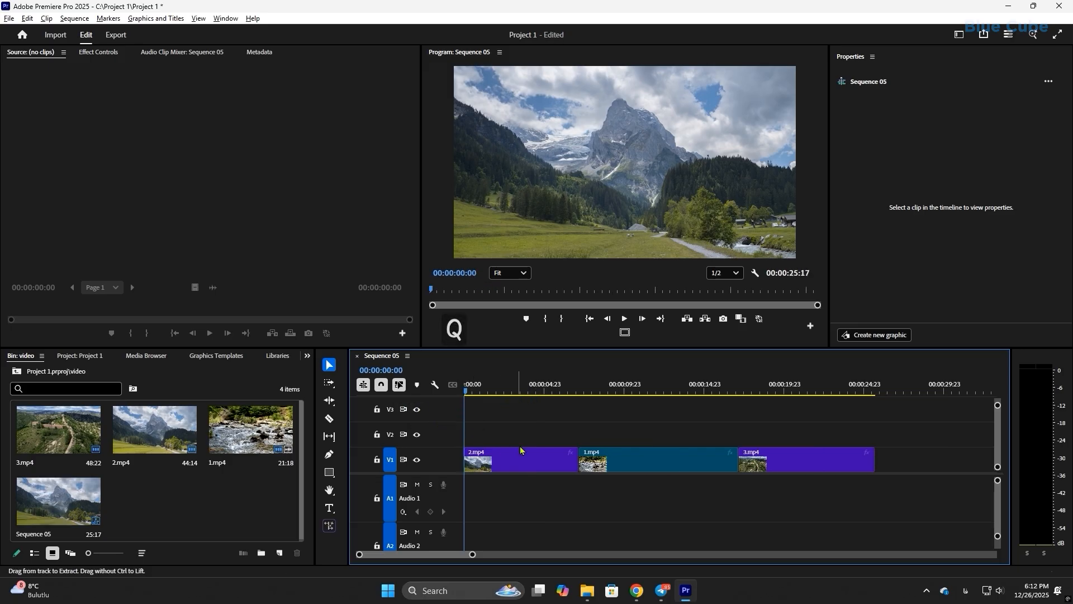
key("ctrl+z")
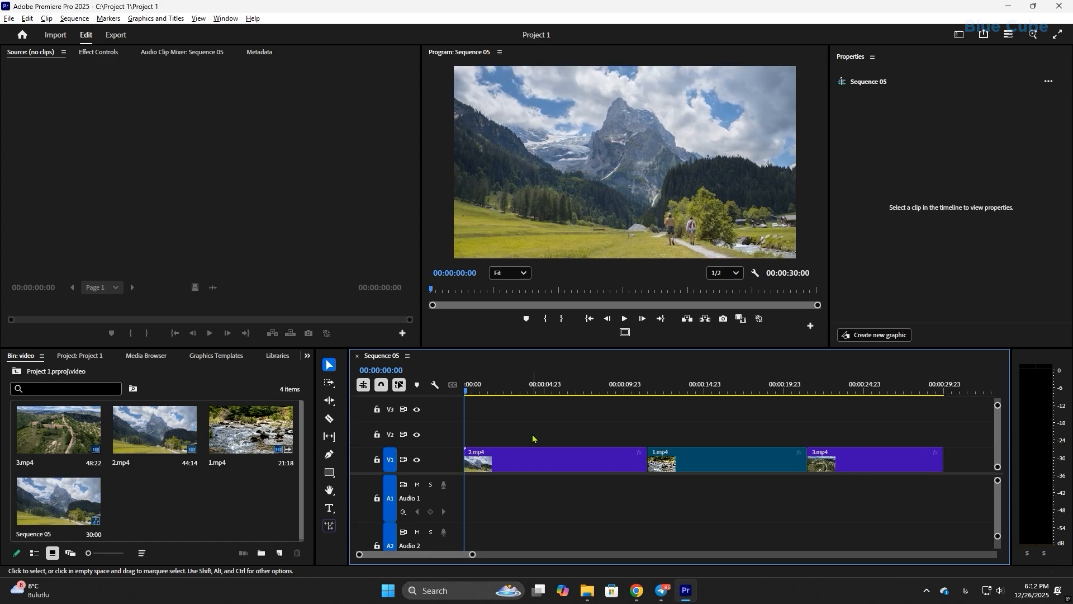
Step: Try ripple trimming the end of 1.mp4 back to 00:00:16:11 twice, undoing each trim
left_click(649, 392)
left_click_drag(653, 392, 730, 389)
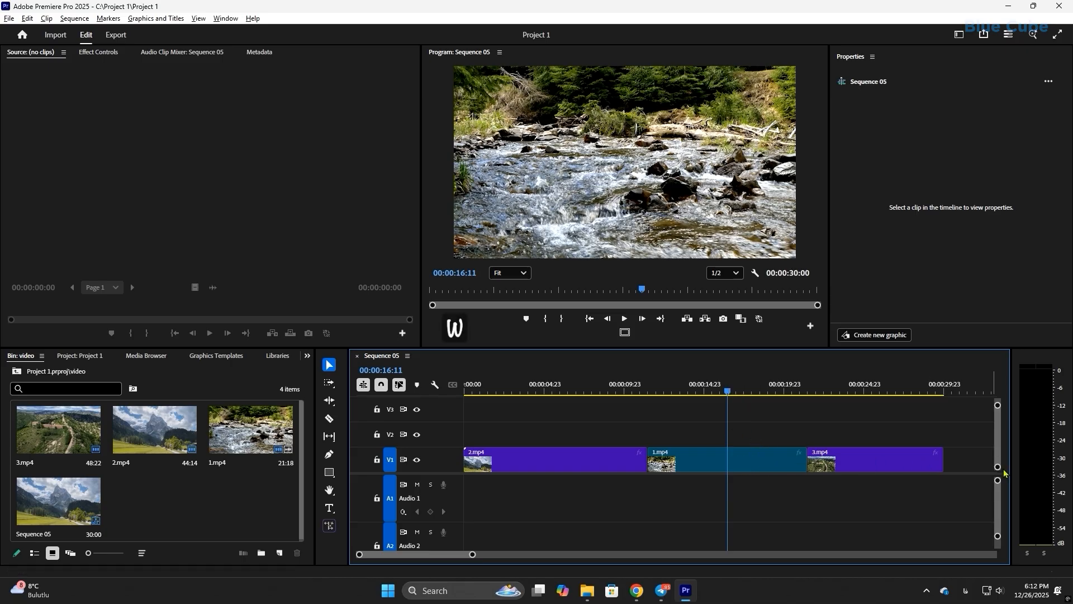
key("w")
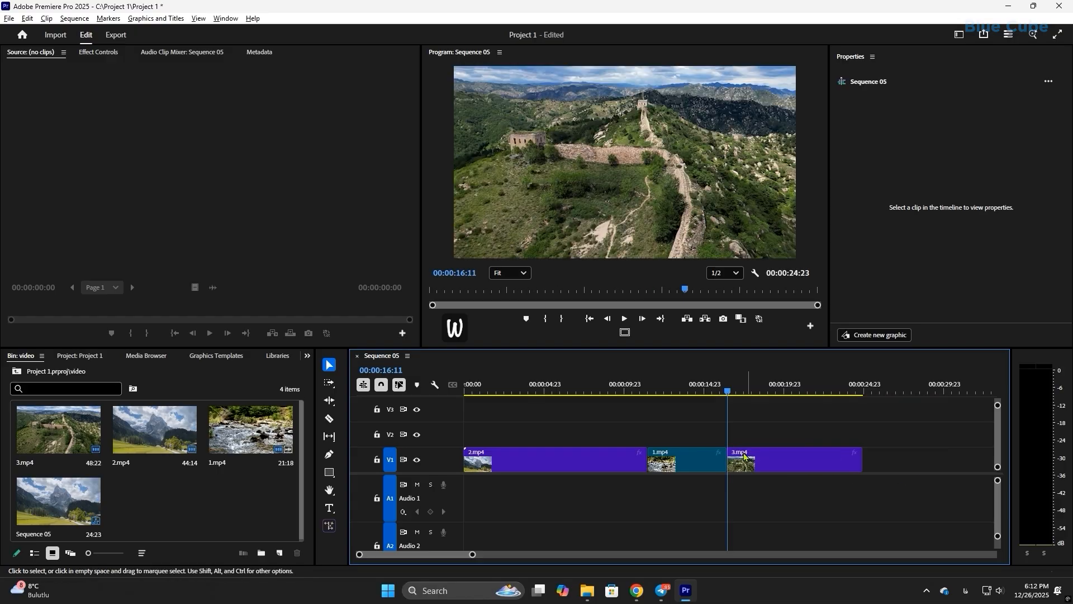
key("ctrl+z")
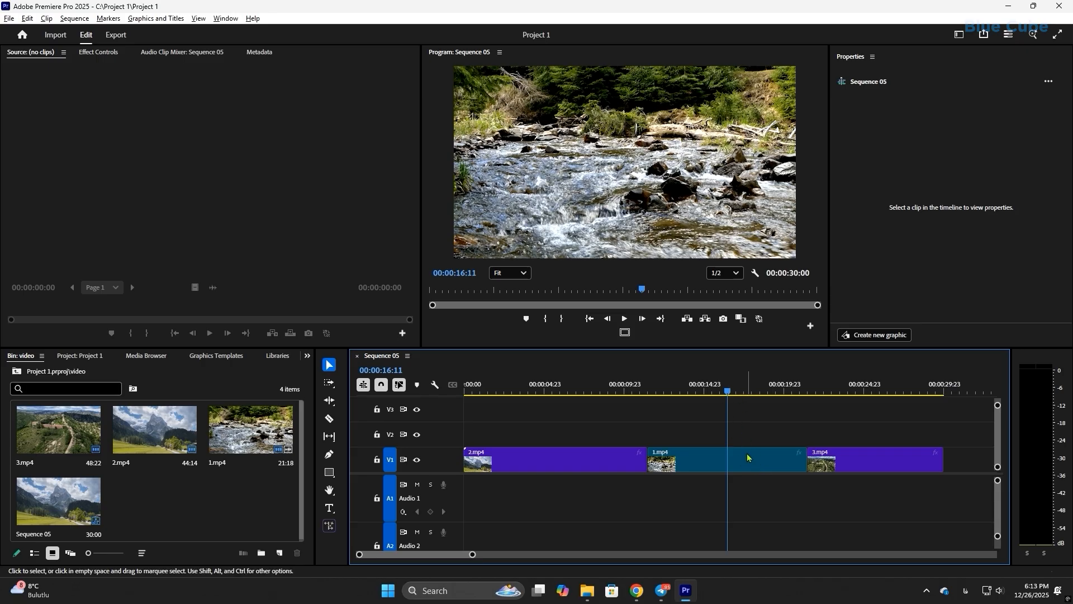
key("w")
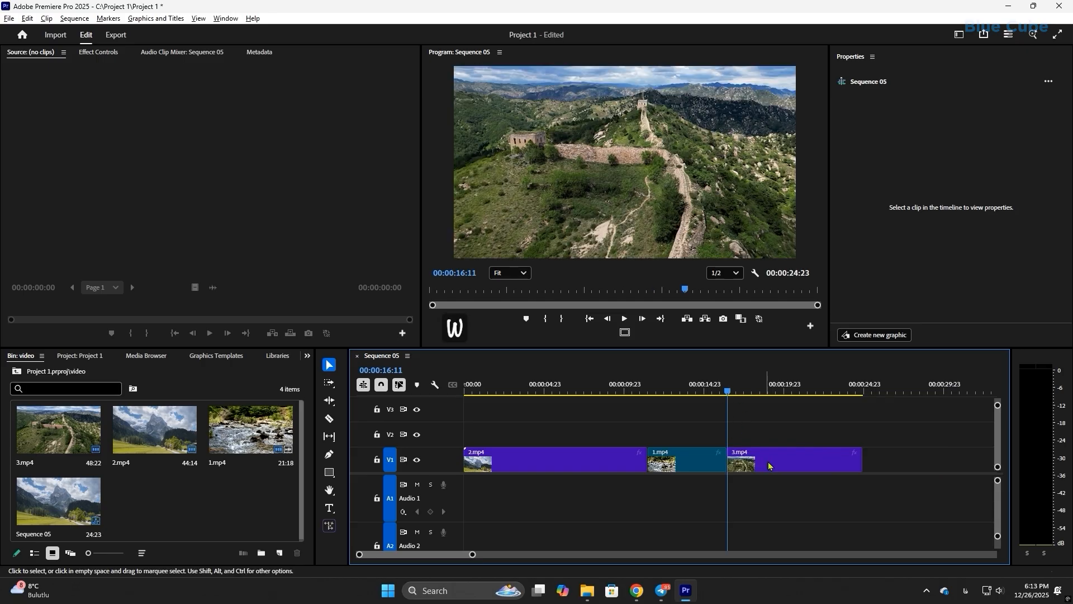
key("ctrl+z")
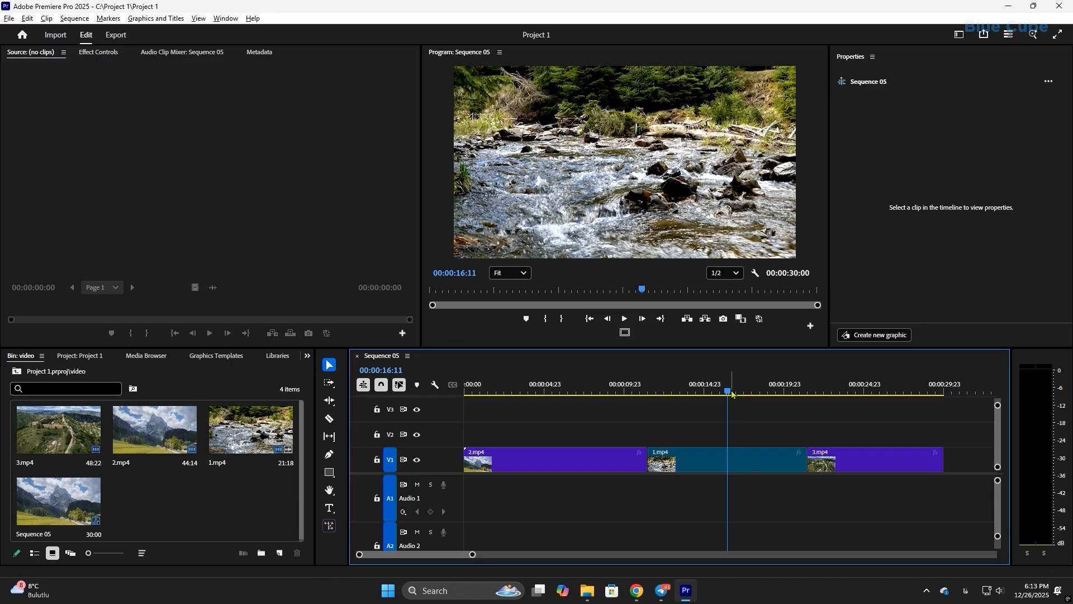
Step: Mark an In point at 00:00:14:03 and an Out point at 00:00:18:16 over 1.mp4
left_click_drag(728, 393, 555, 420)
key("space")
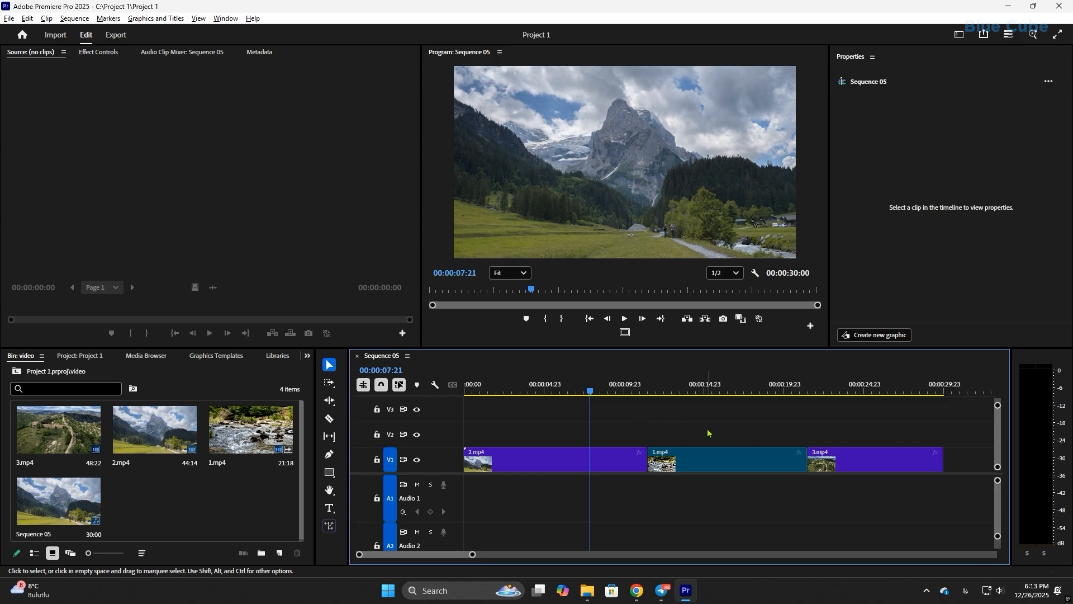
left_click_drag(669, 384, 689, 390)
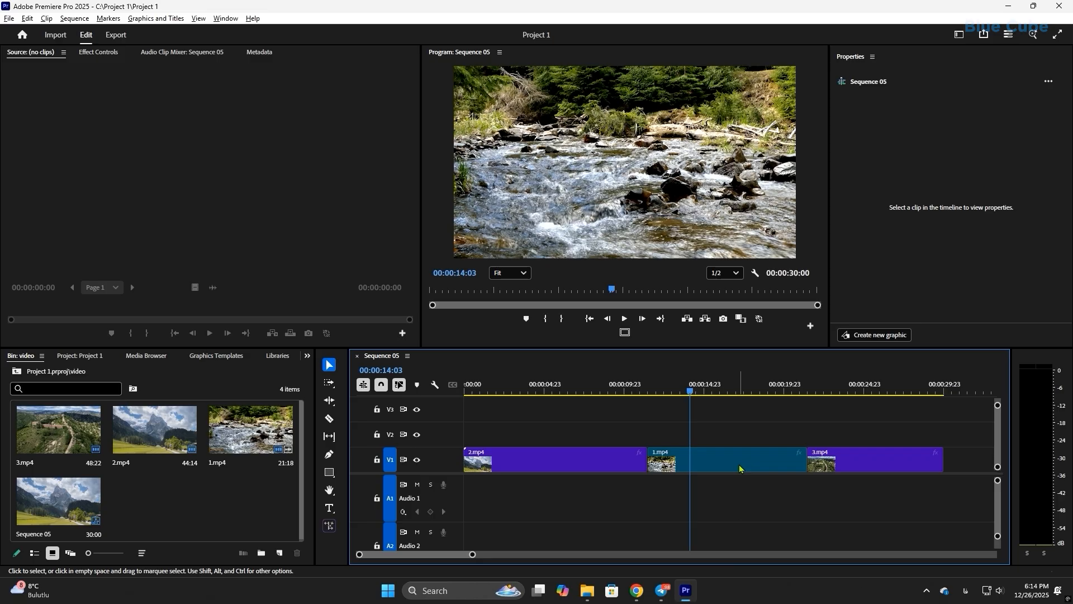
left_click(544, 319)
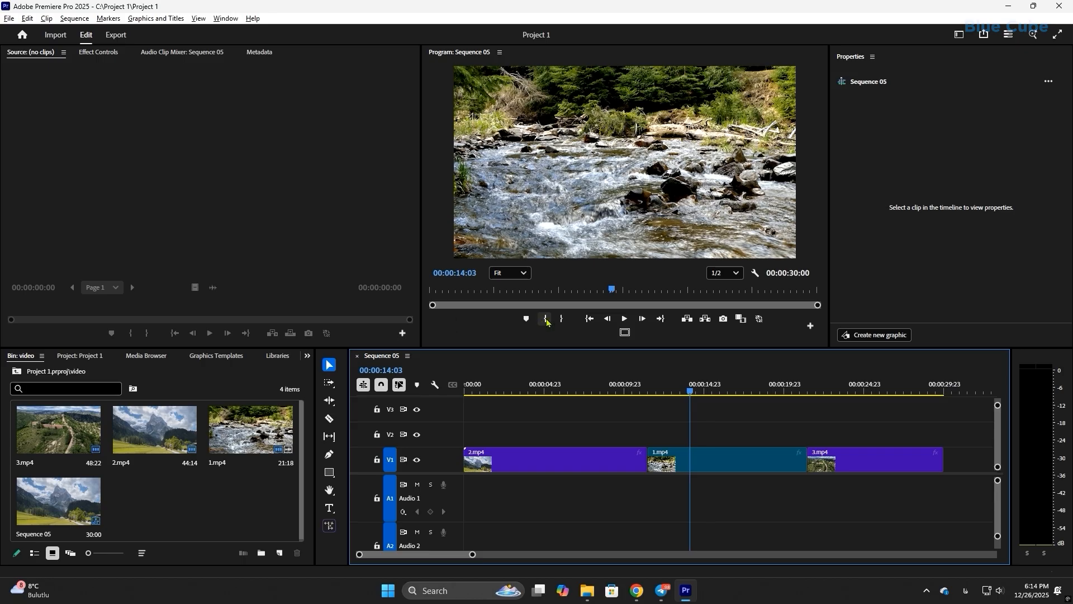
left_click(545, 319)
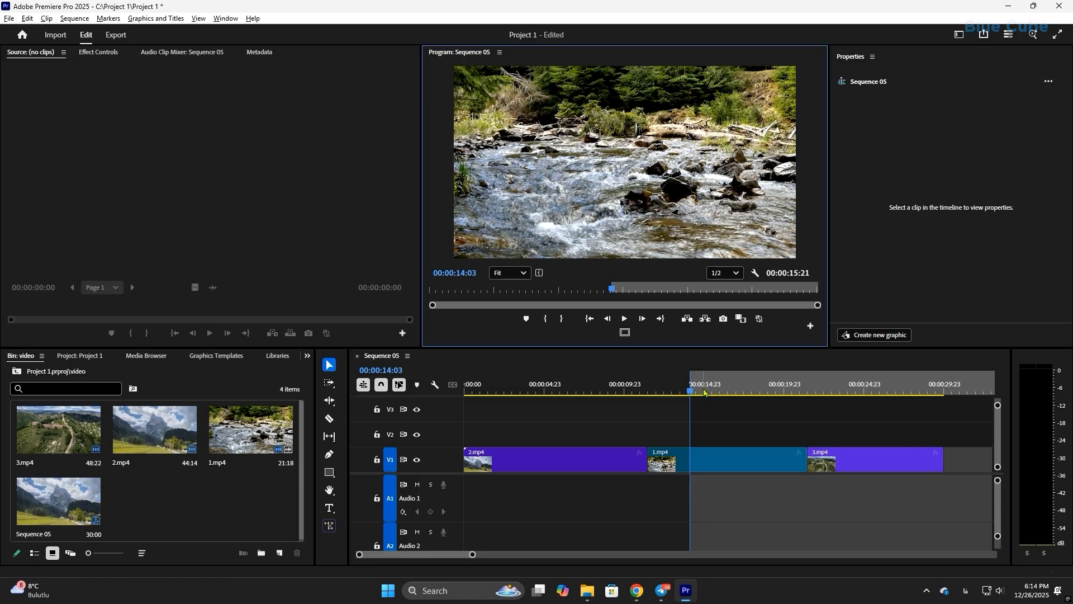
left_click_drag(713, 390, 766, 394)
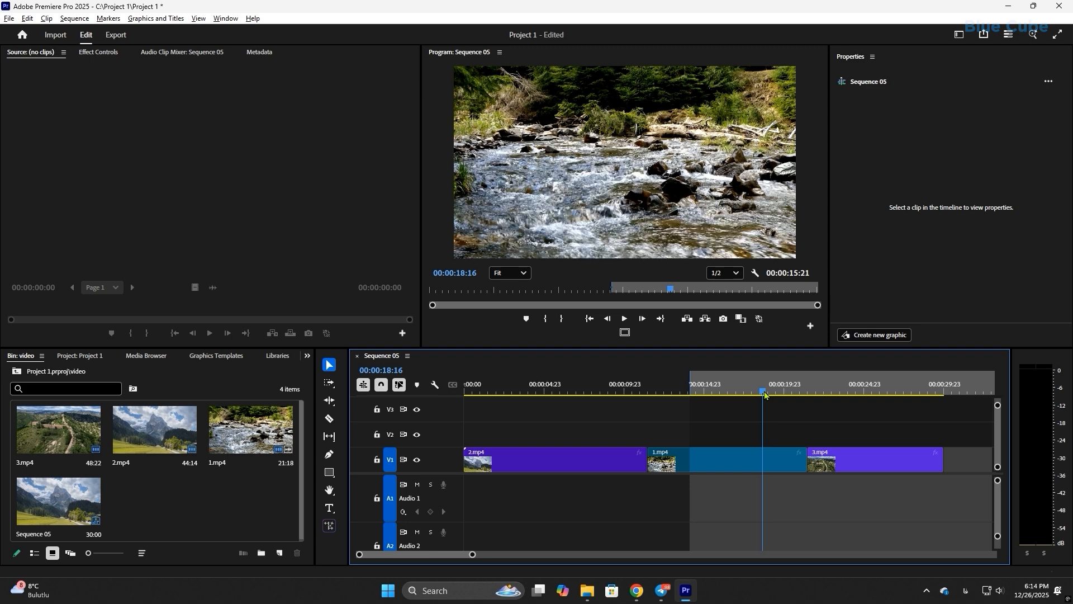
left_click(562, 321)
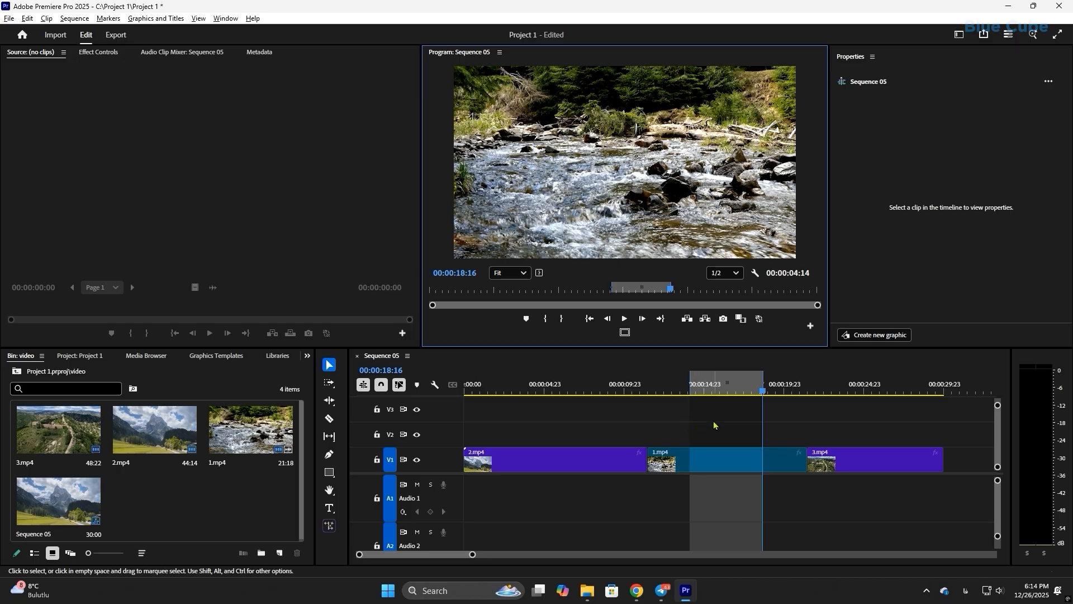
Step: Lift the marked section of 1.mp4 out of the sequence and scrub across the gap
left_click_drag(755, 392, 731, 399)
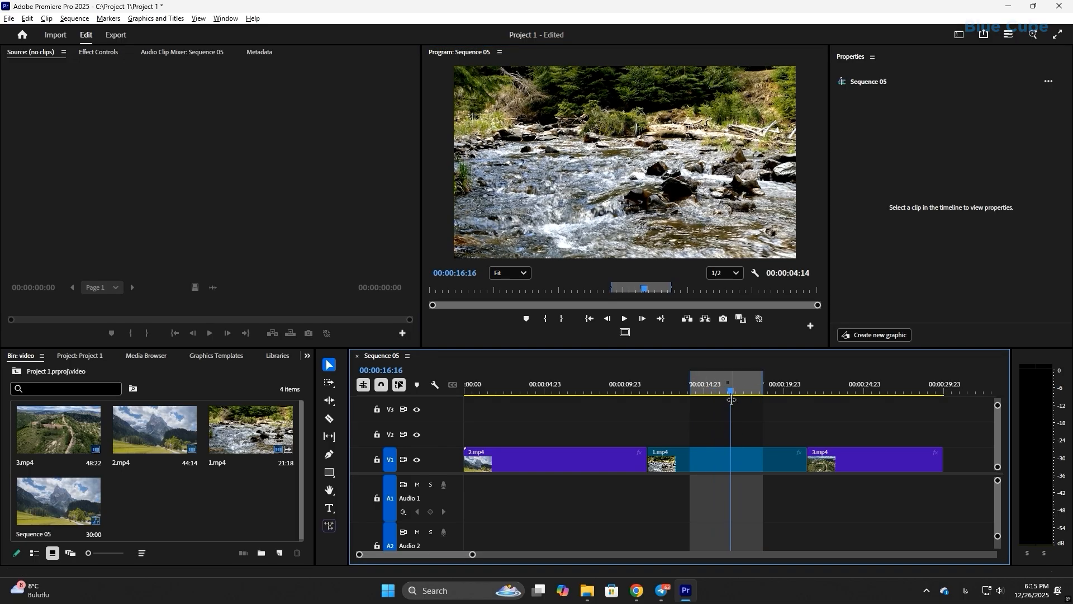
left_click(687, 319)
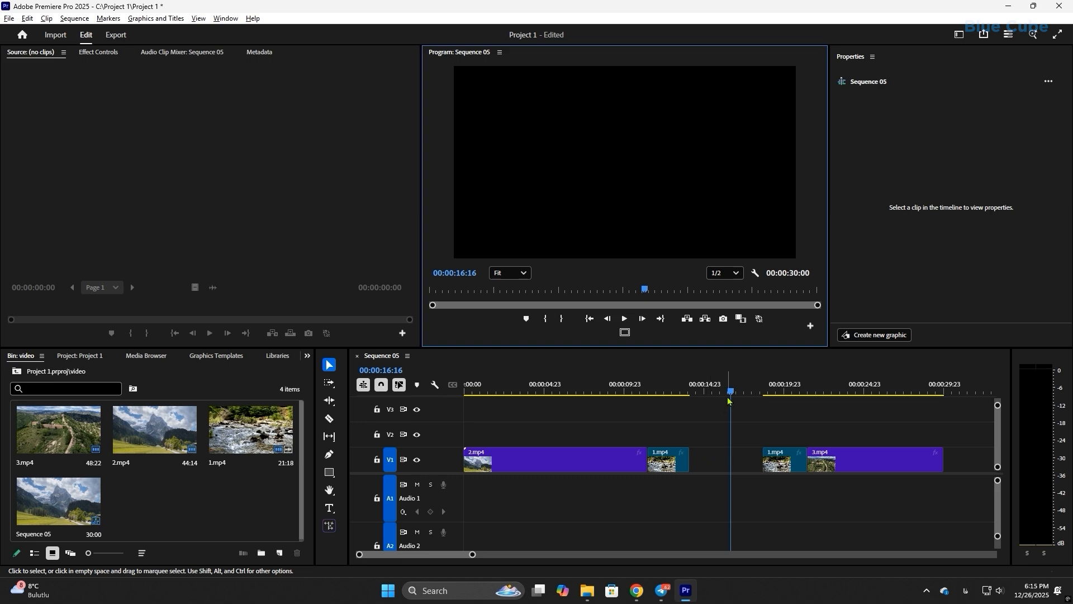
left_click_drag(729, 400, 786, 391)
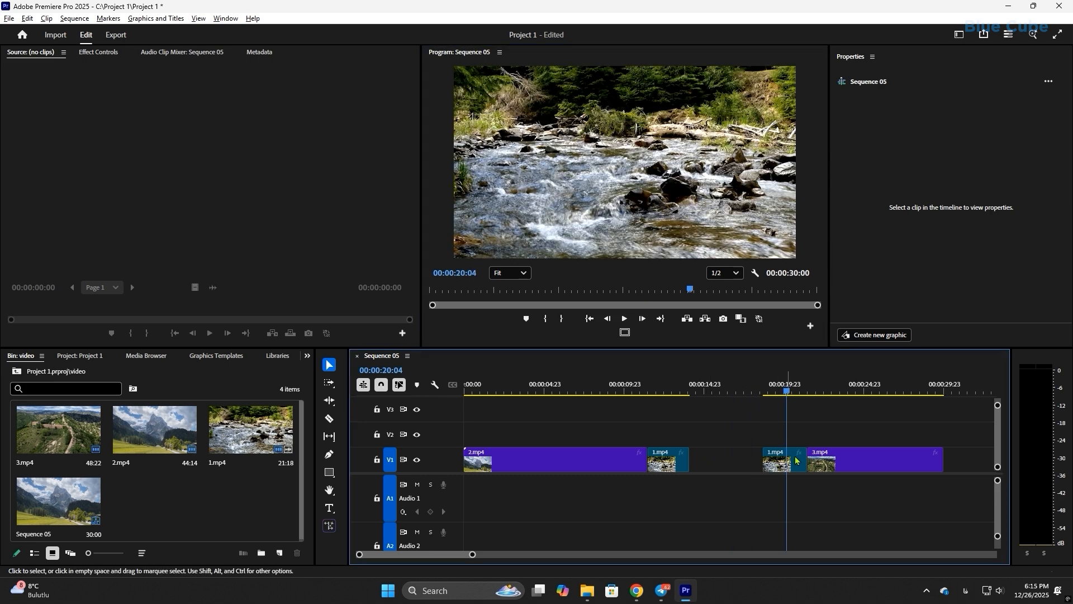
Step: Ripple delete the gap between the two parts of 1.mp4, and undo back to the uncut clip with its marked range
right_click(730, 463)
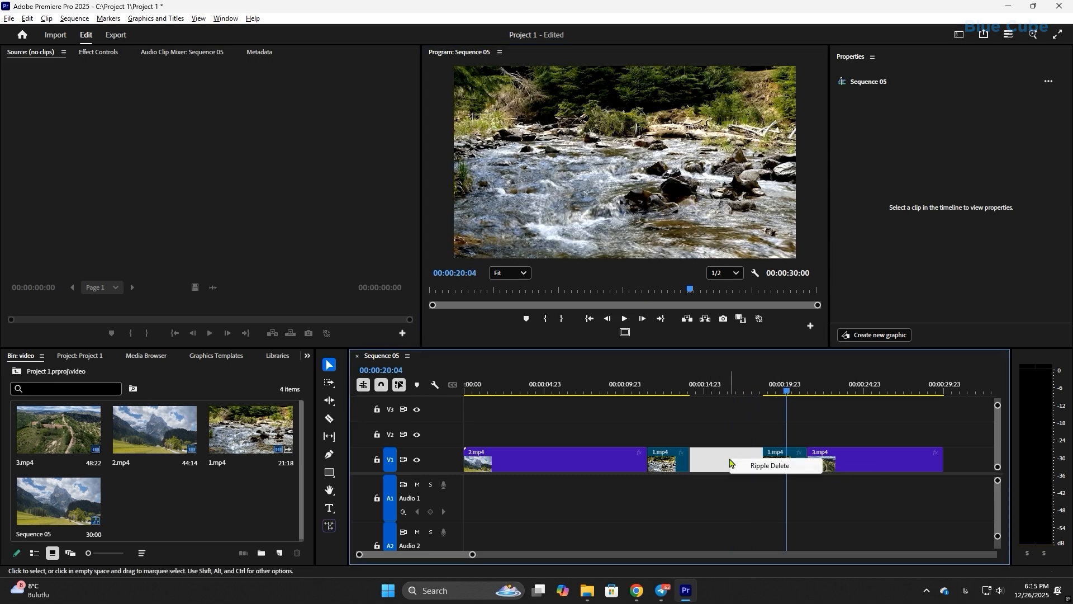
left_click(765, 466)
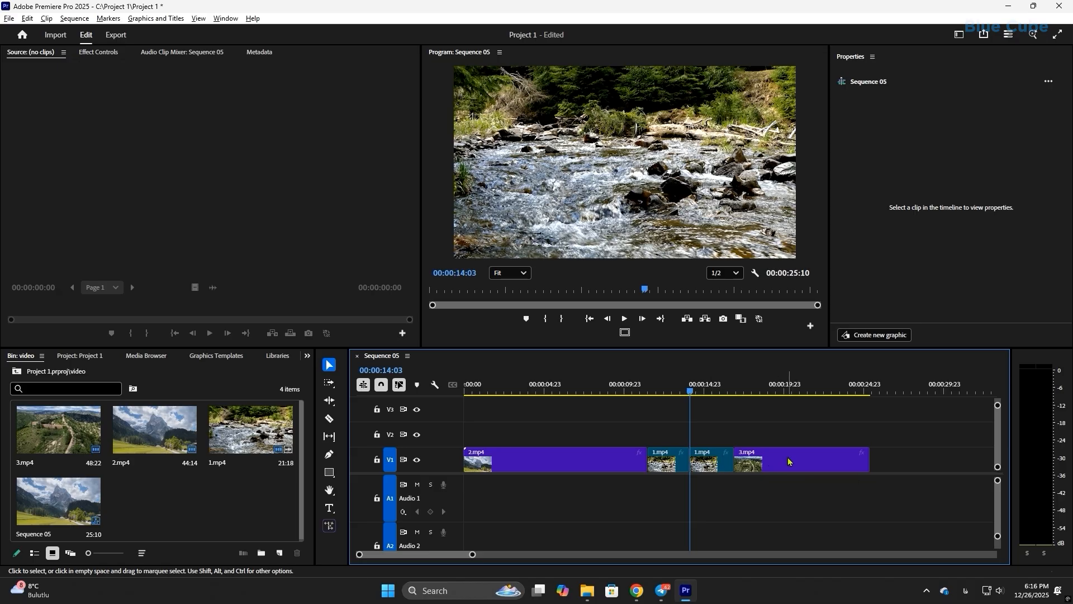
left_click_drag(789, 461, 838, 472)
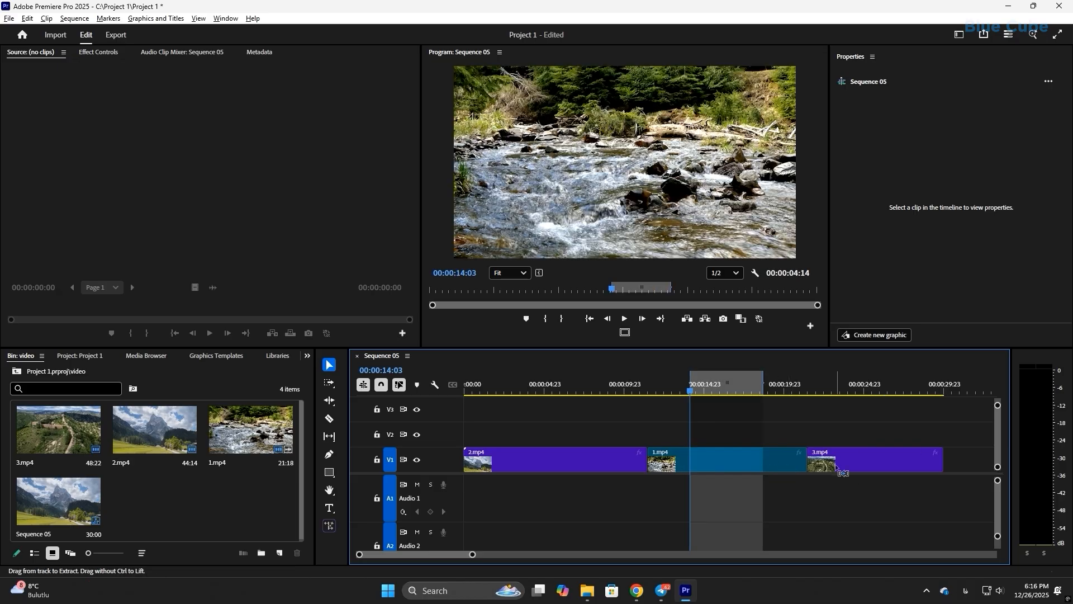
Step: Extract the marked section of 1.mp4 from the sequence, and undo the extraction
left_click(710, 385)
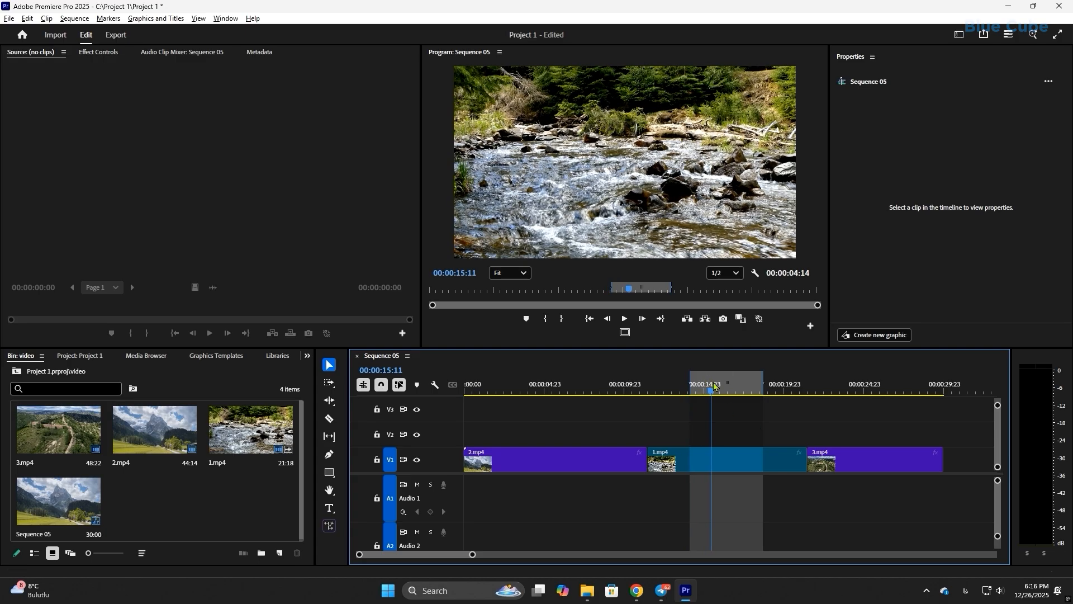
left_click(705, 319)
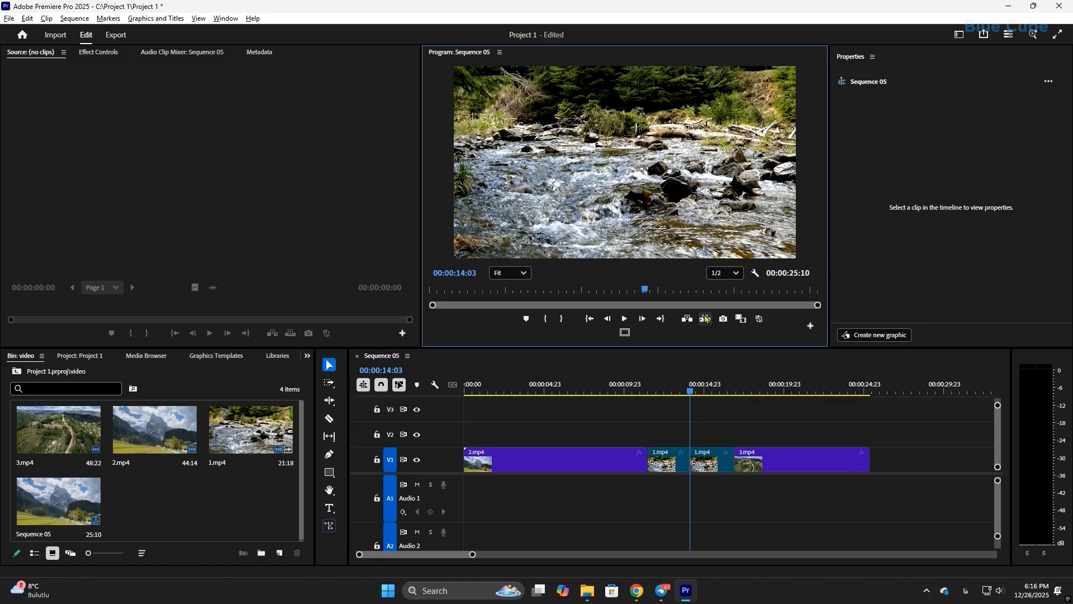
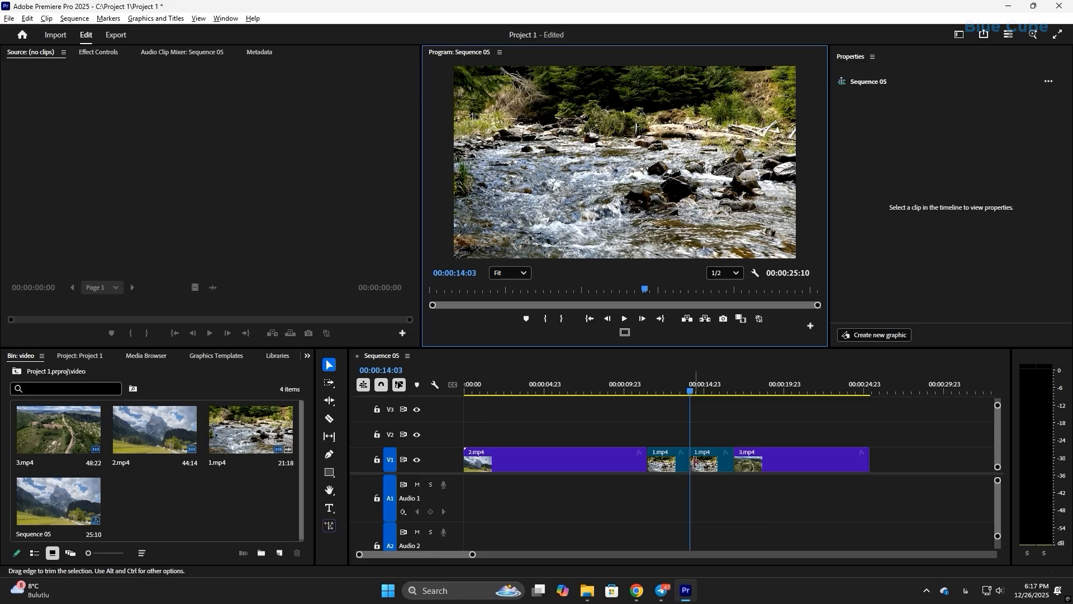
key("ctrl+z")
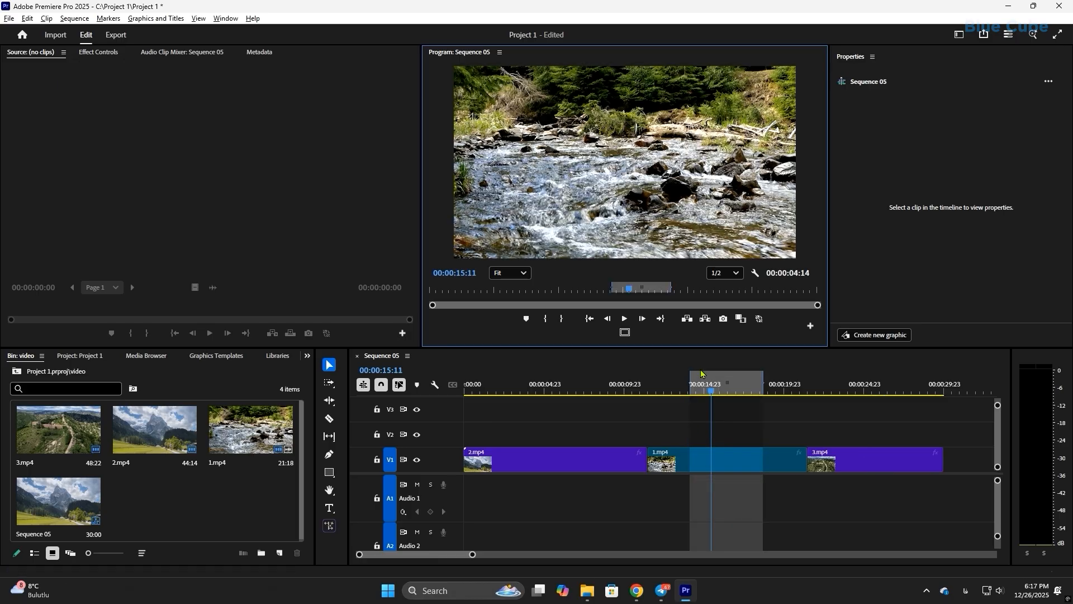
Step: Lift the marked section of 1.mp4 again for comparison with Extract, and undo the lift
left_click(686, 319)
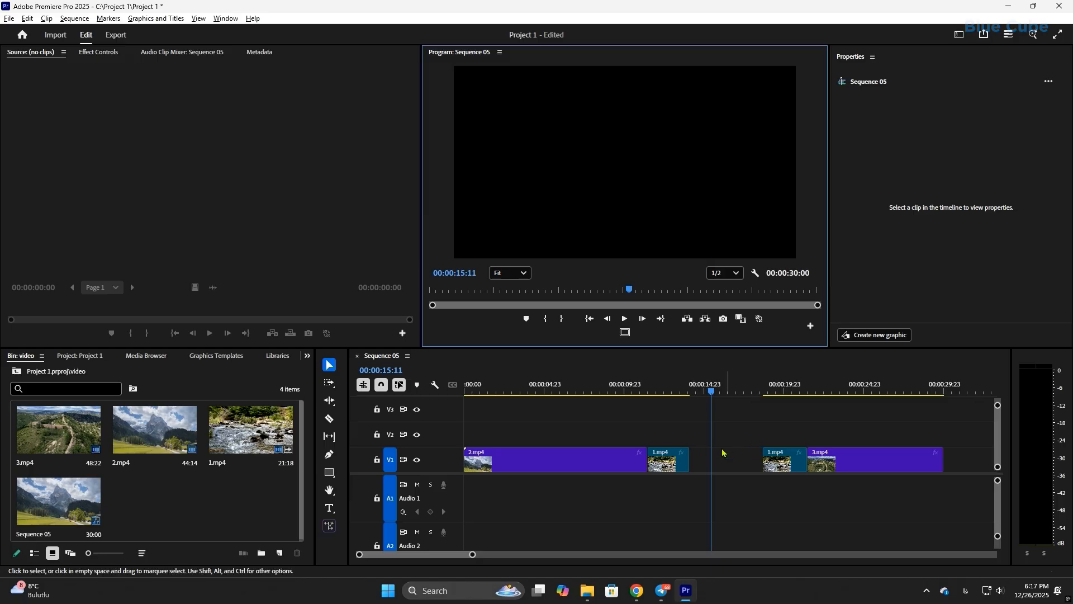
key("ctrl+z")
key("ctrl+z")
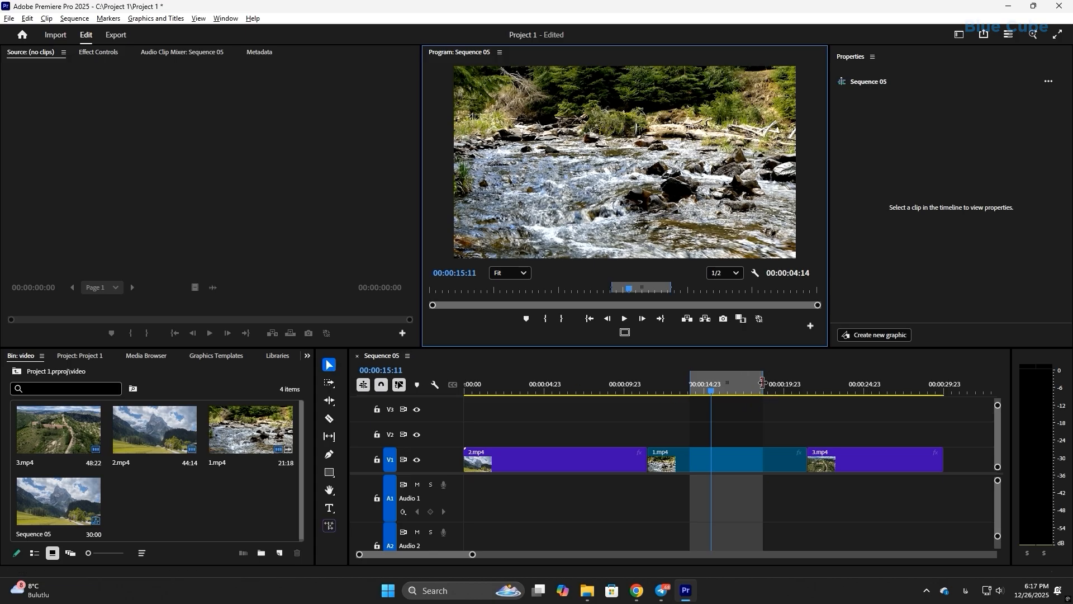
Step: Extend the marked range over 1.mp4 at both ends to a duration of 00:00:06:00, and clear its In and Out points
mouse_move(762, 383)
left_mouse_down()
mouse_move(877, 384)
mouse_move(770, 386)
left_mouse_up()
left_click(613, 386)
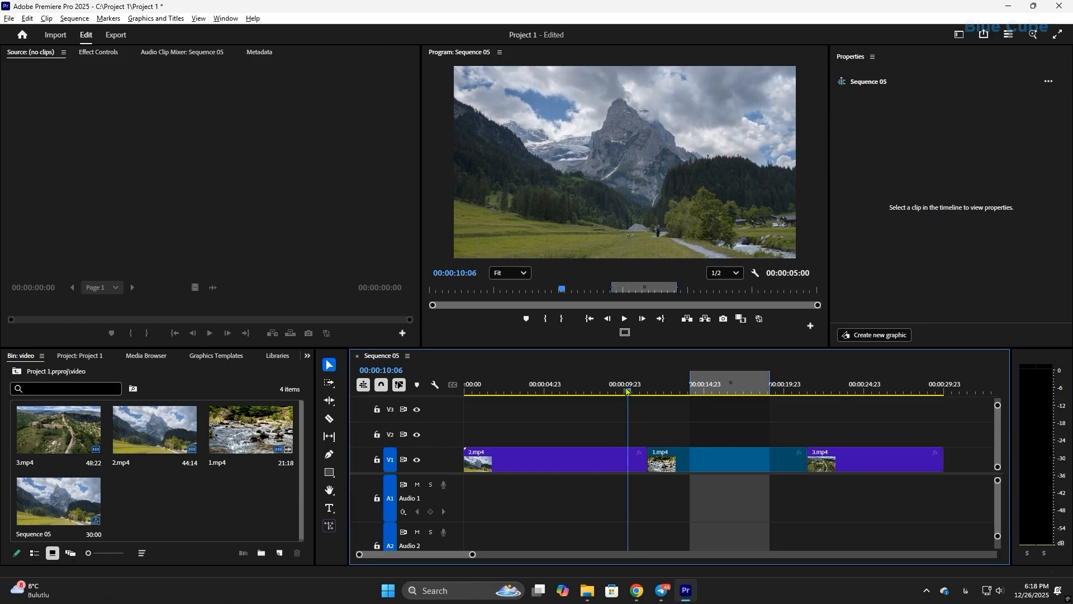
mouse_move(690, 385)
left_mouse_down()
mouse_move(647, 385)
mouse_move(692, 385)
mouse_move(673, 386)
left_mouse_up()
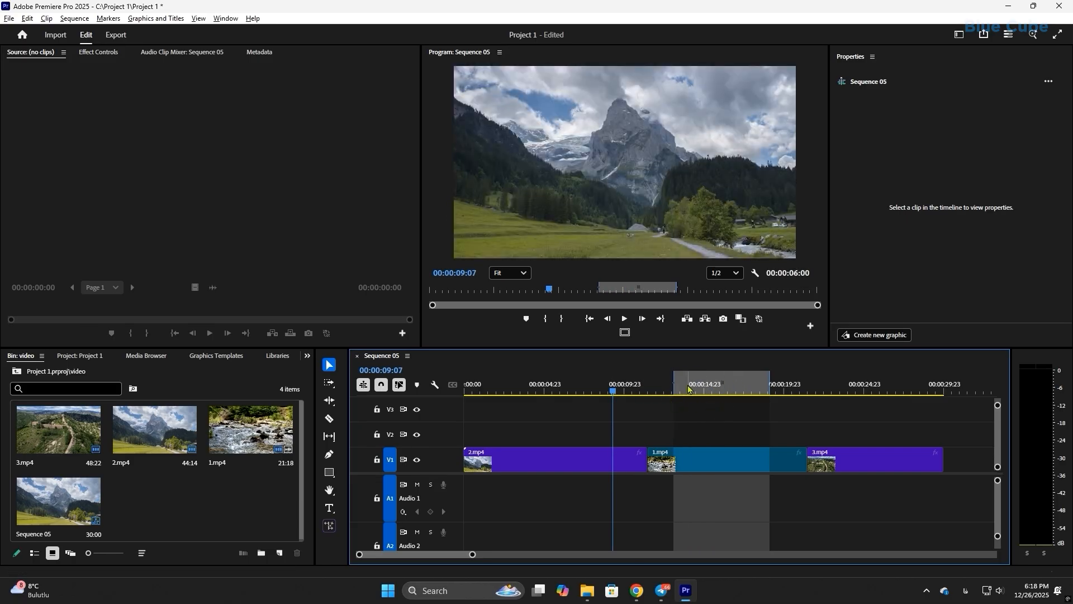
right_click(716, 391)
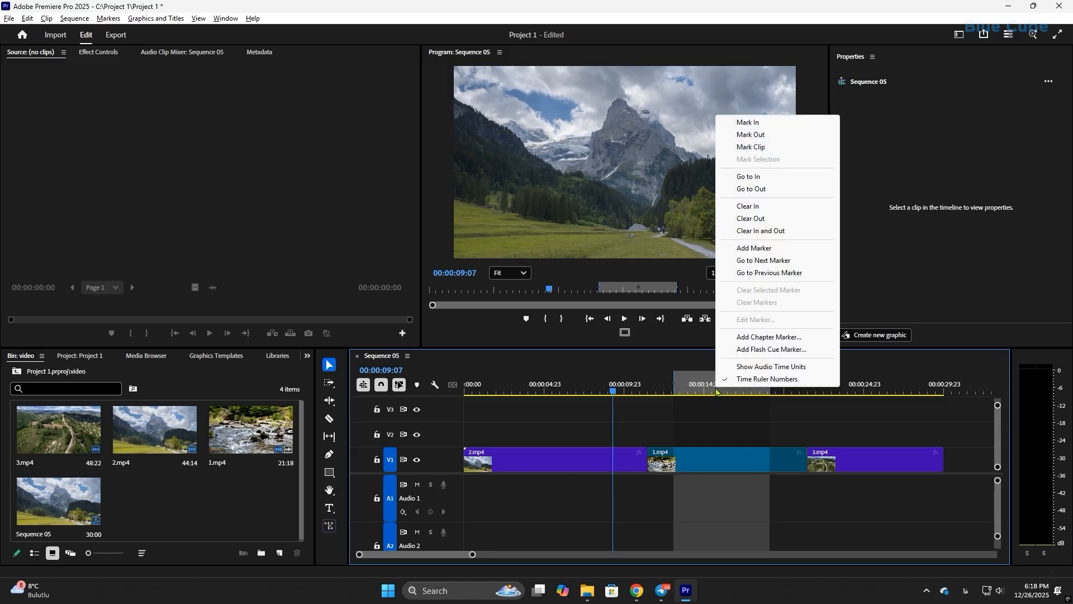
left_click(767, 232)
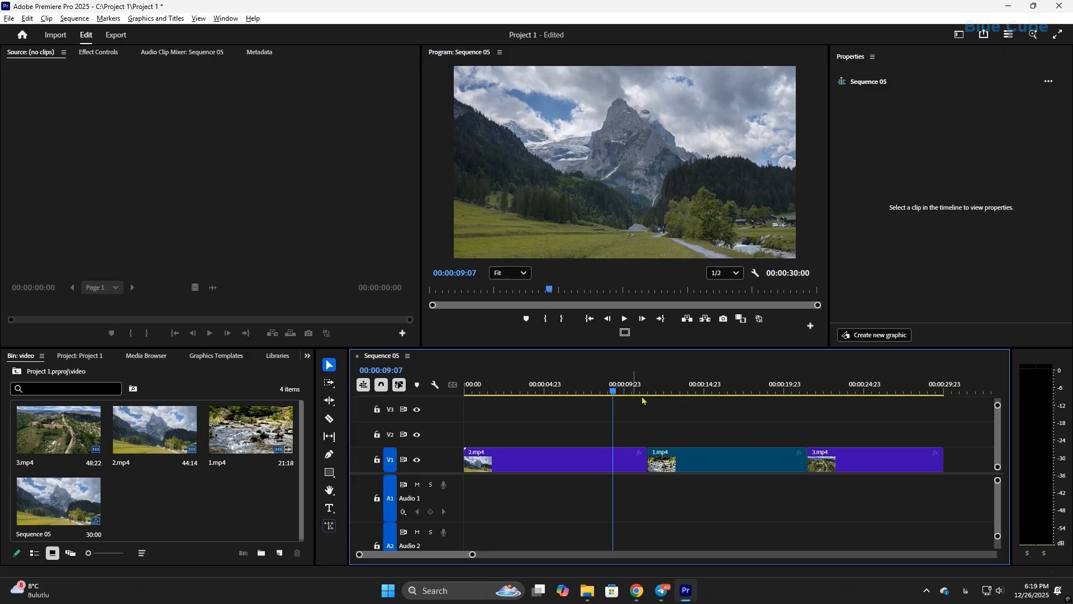
Step: Mark an In point at 00:00:09:07 in 2.mp4 and an Out point at 00:00:16:01 in 1.mp4
key("i")
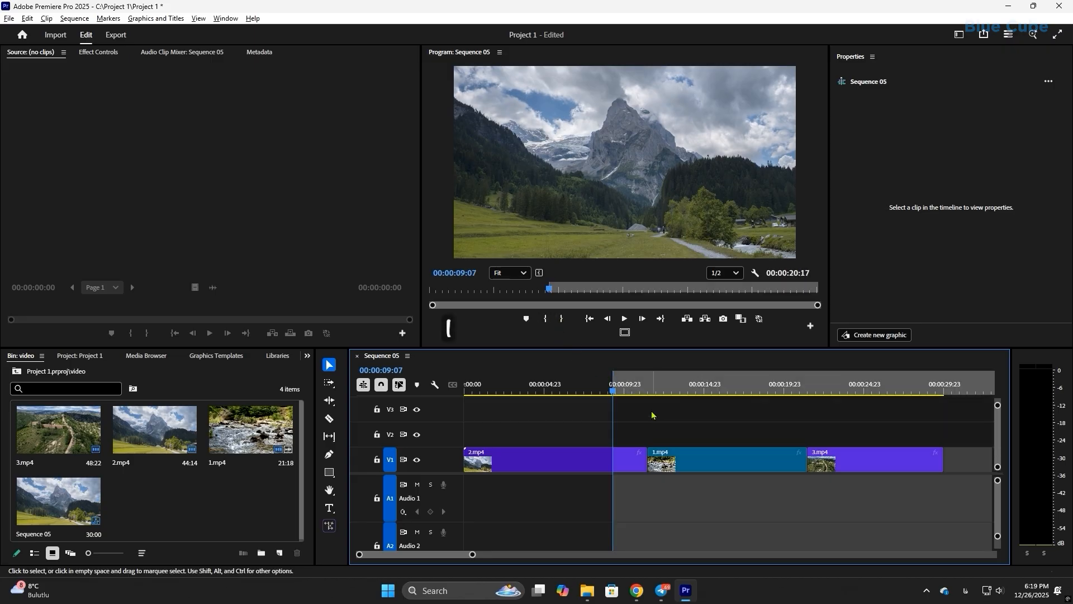
left_click_drag(693, 387, 721, 388)
key("o")
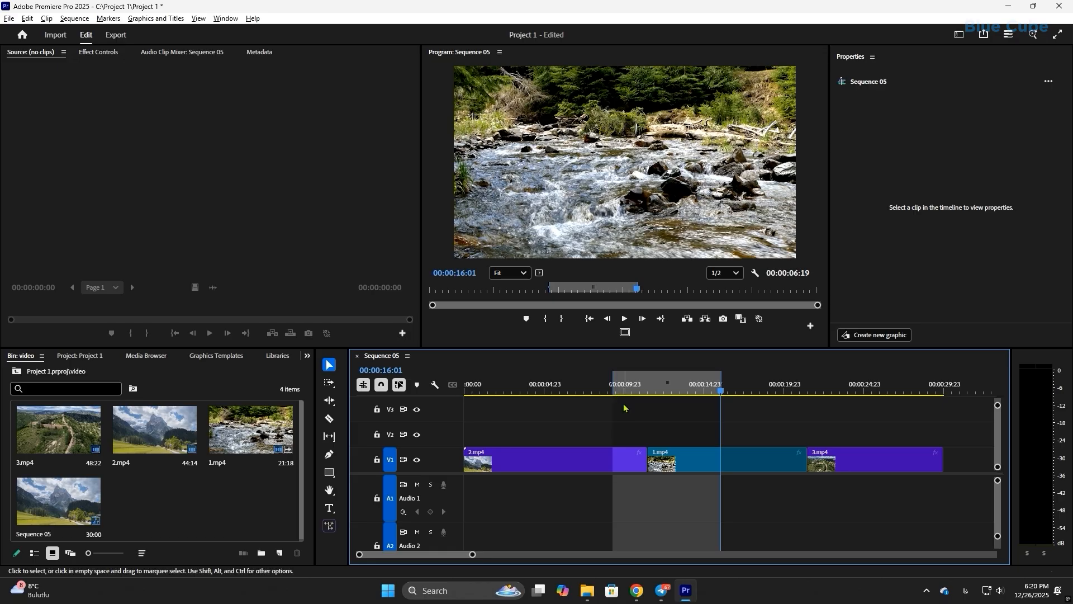
Step: Move the playhead to the In point and on to the Out point, and clear both points from the sequence
left_click(589, 320)
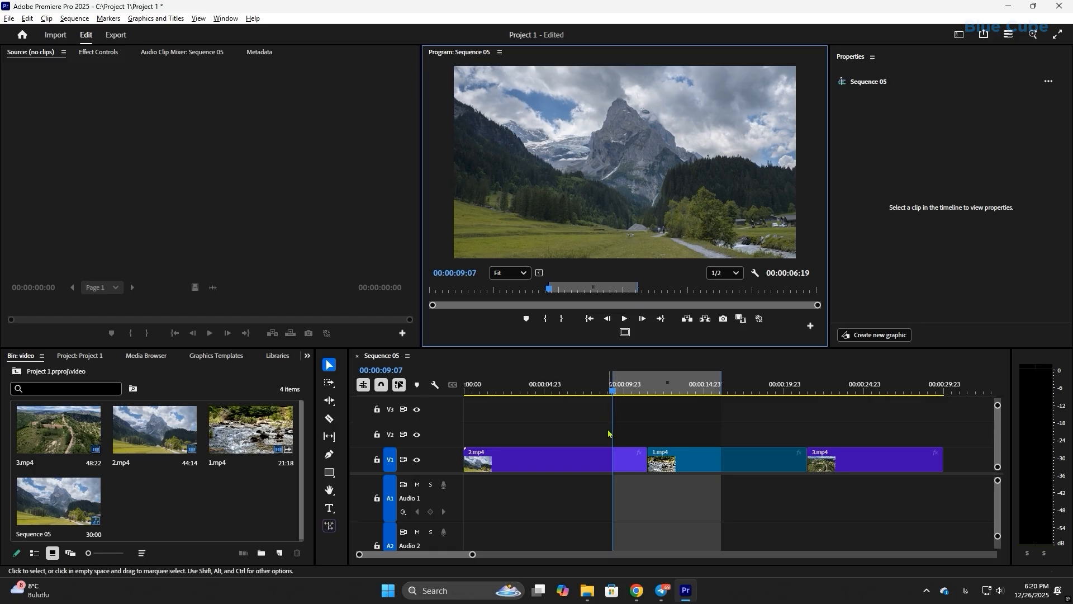
left_click(660, 320)
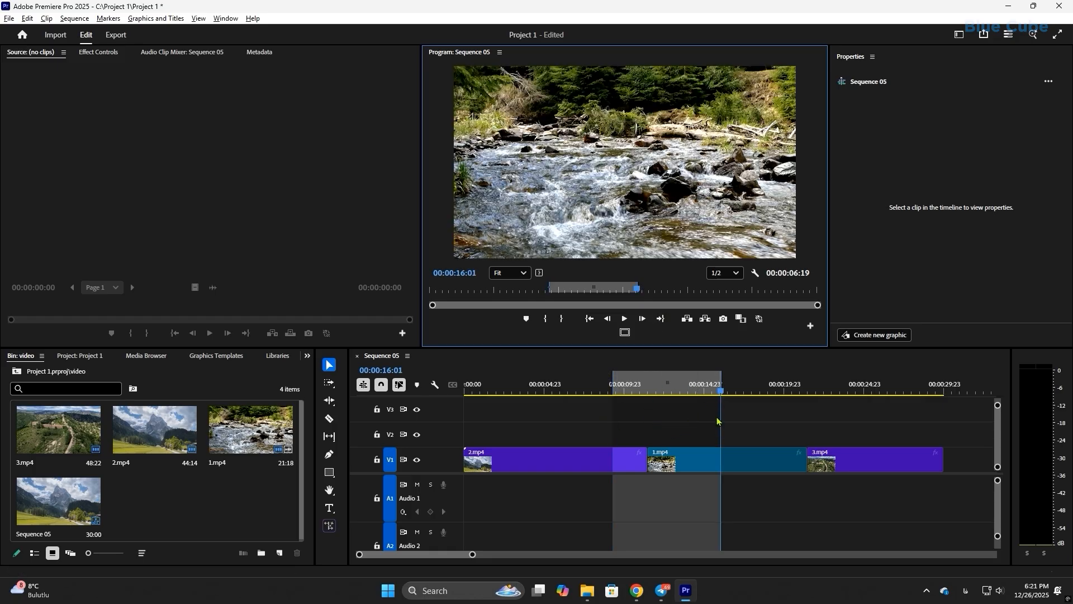
right_click(665, 391)
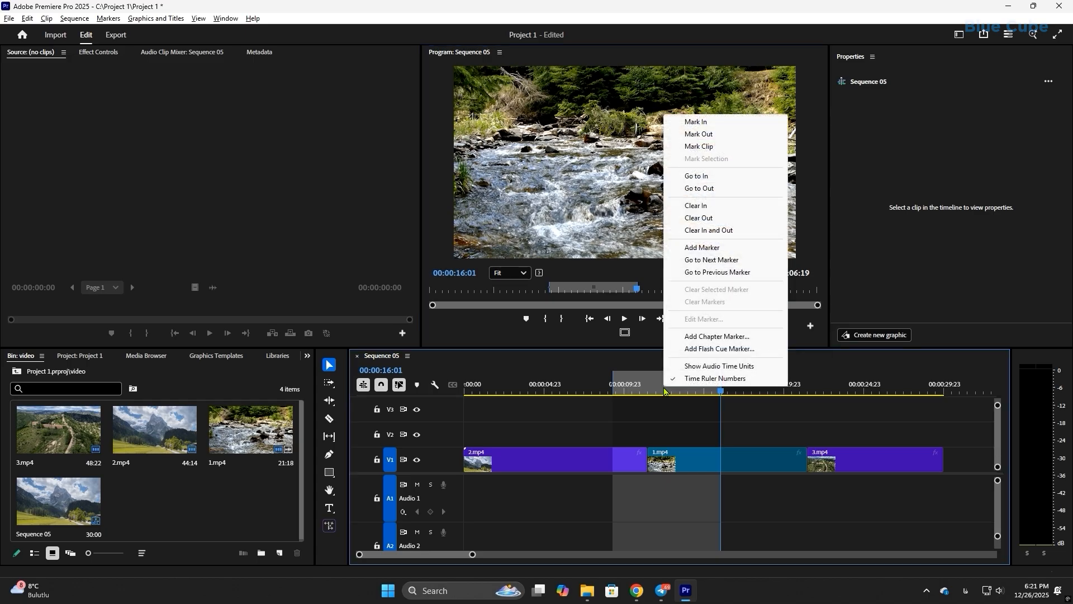
left_click(708, 230)
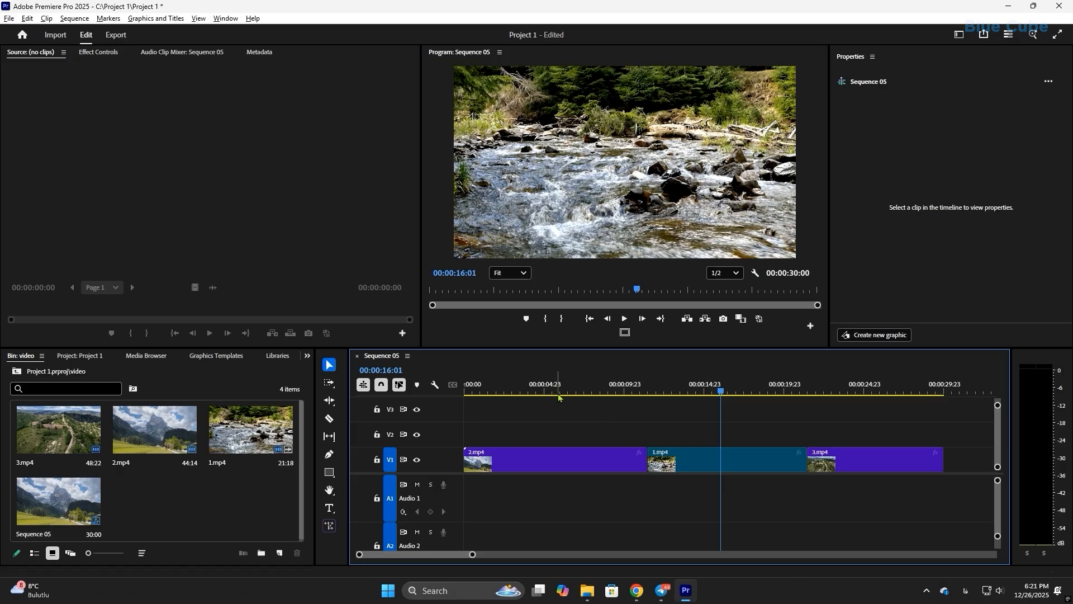
Step: Add sequence markers at 00:00:03:15 over 2.mp4 and at 00:00:16:23 over 1.mp4
left_click_drag(558, 393, 523, 393)
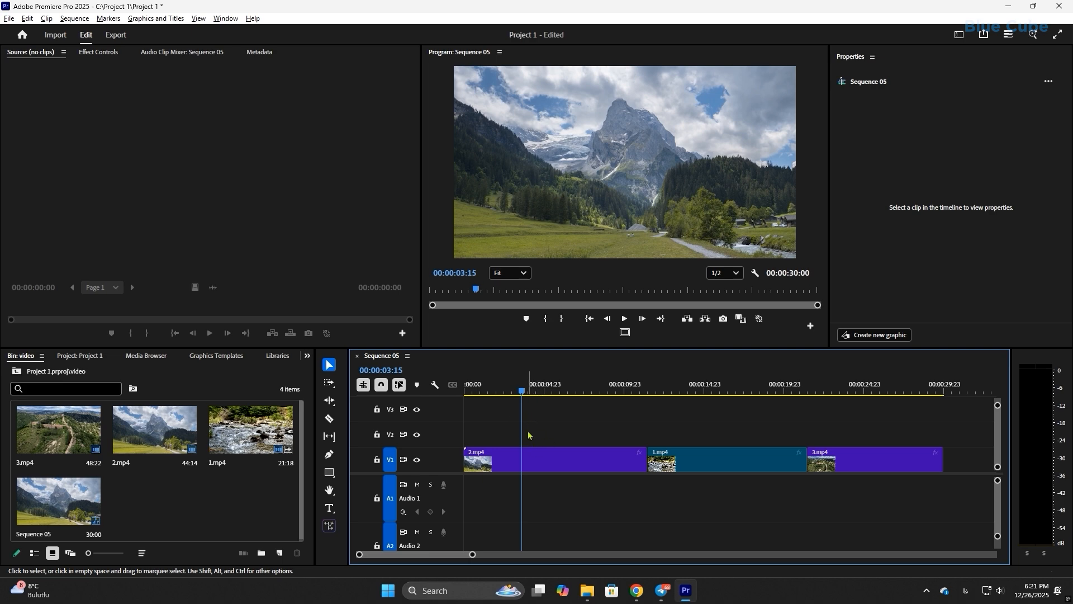
left_click(527, 319)
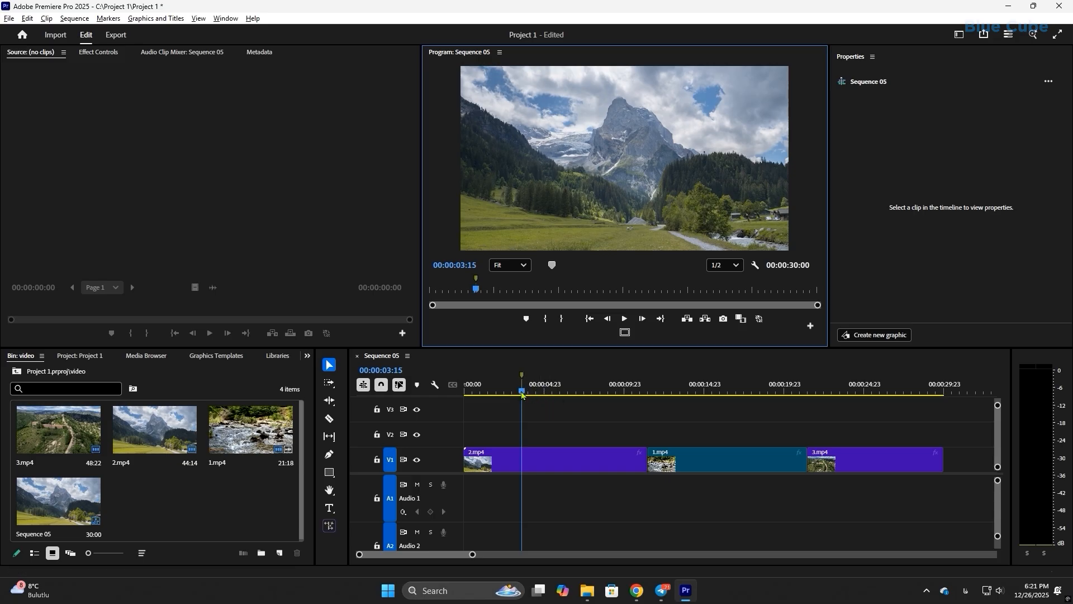
left_click_drag(518, 394, 737, 408)
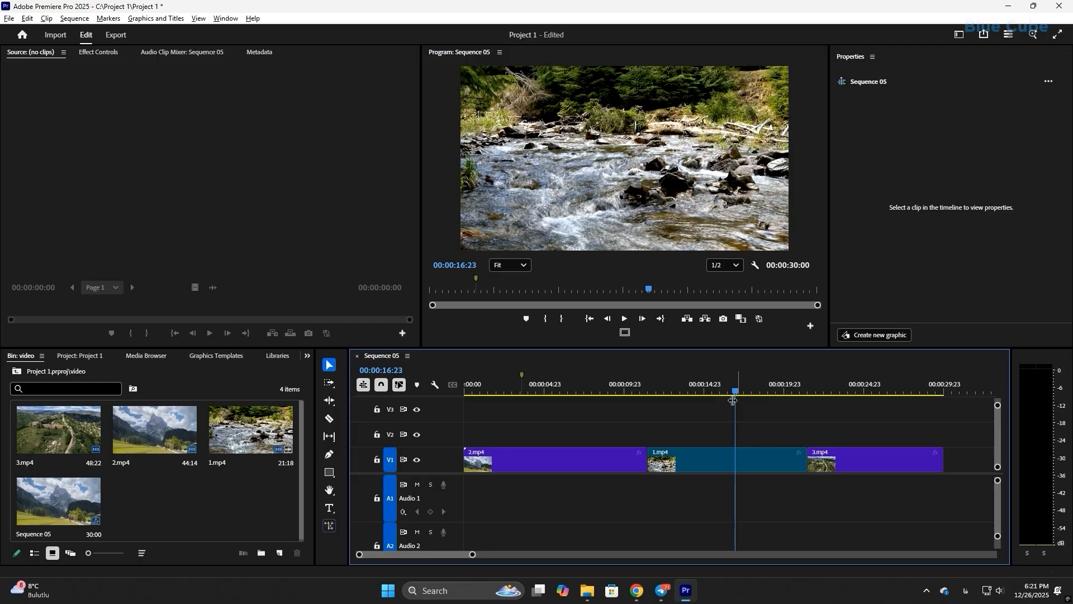
left_click(525, 318)
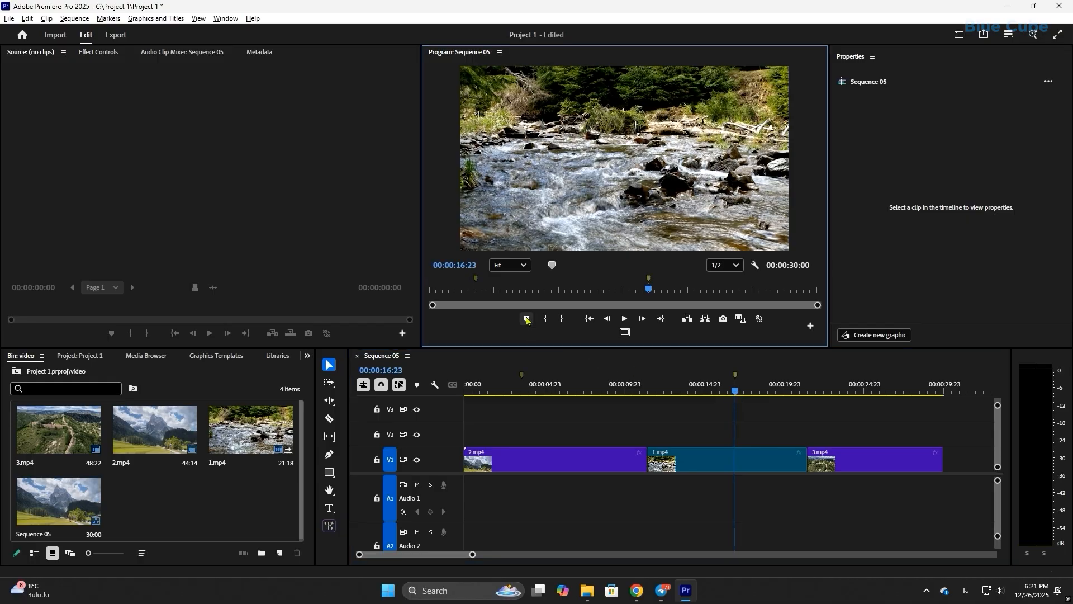
Step: Name the marker at 00:00:03:15 "11" and change its marker color to red
double_click(523, 376)
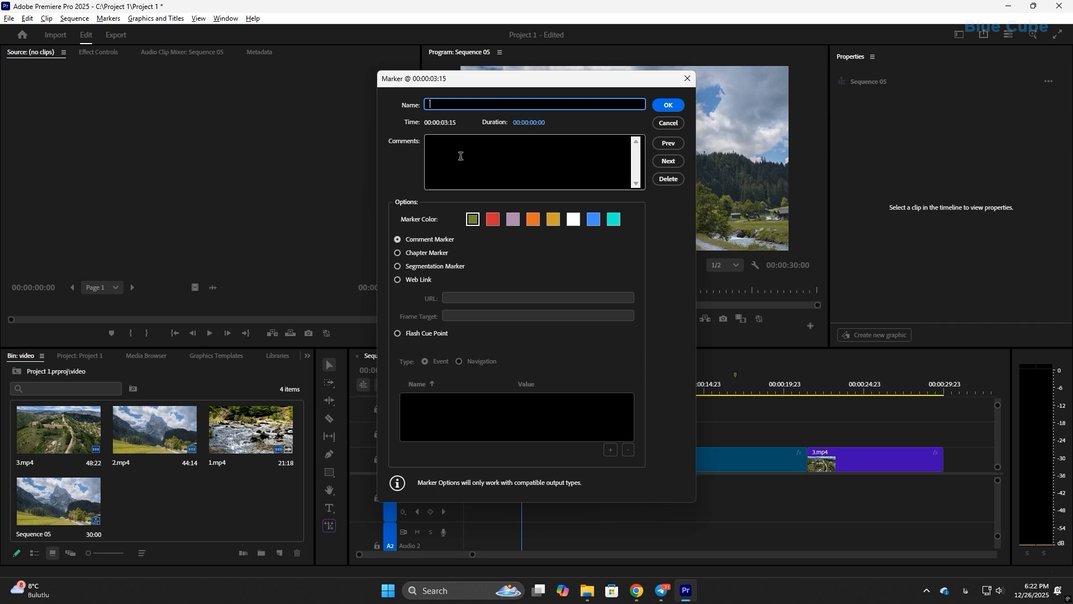
left_click(492, 219)
left_click(513, 219)
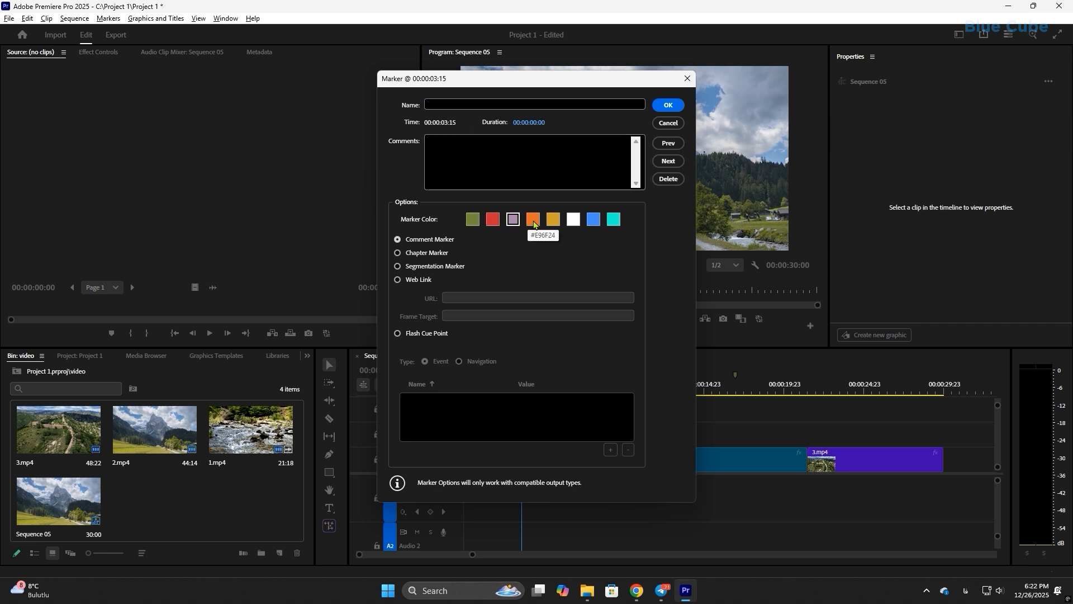
left_click(494, 220)
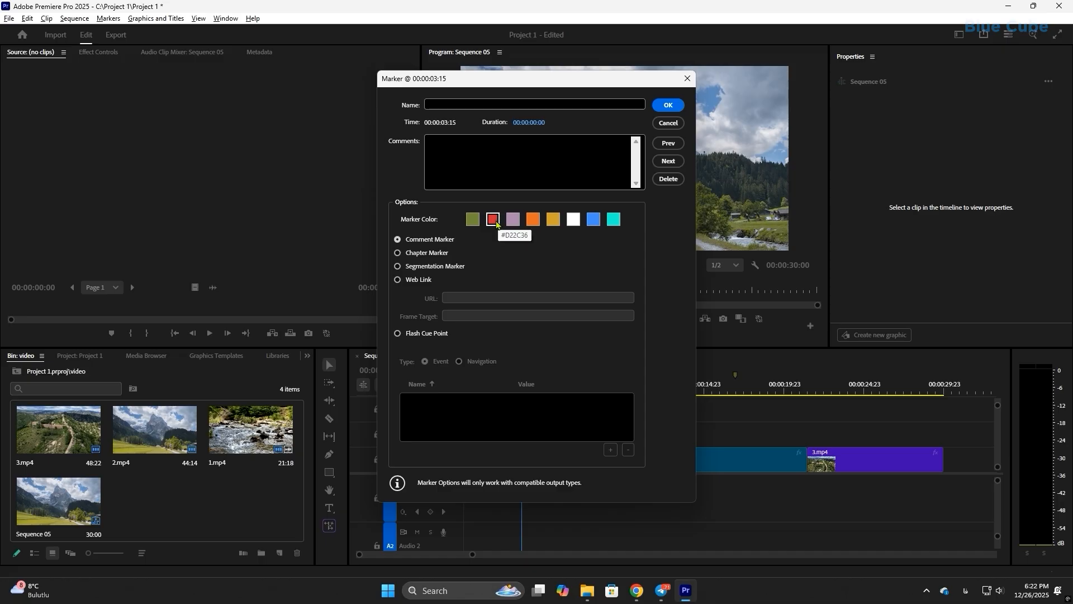
left_click(559, 101)
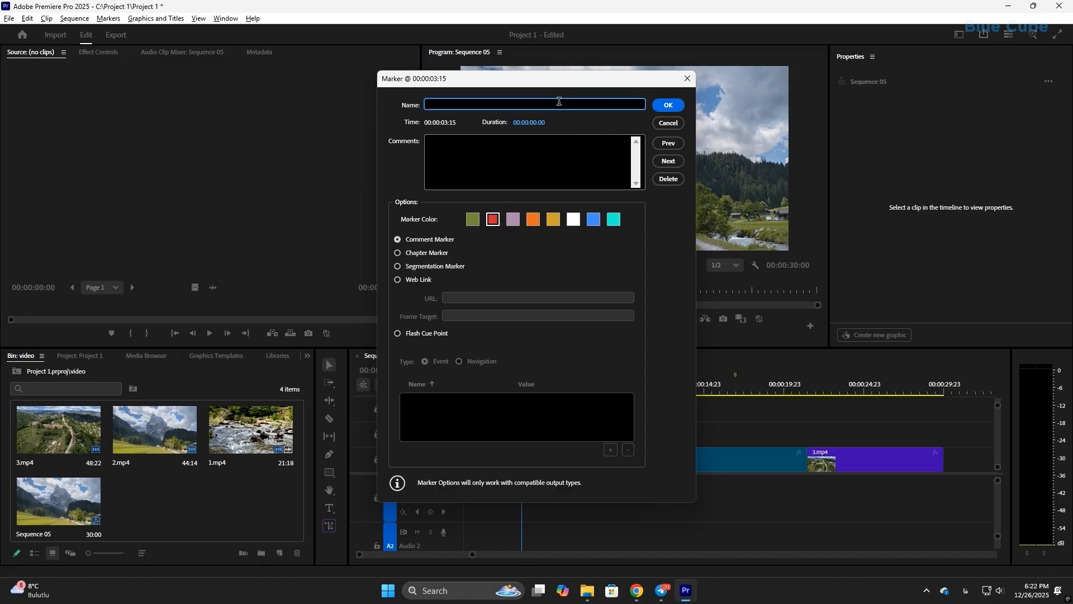
type("11")
left_click(667, 105)
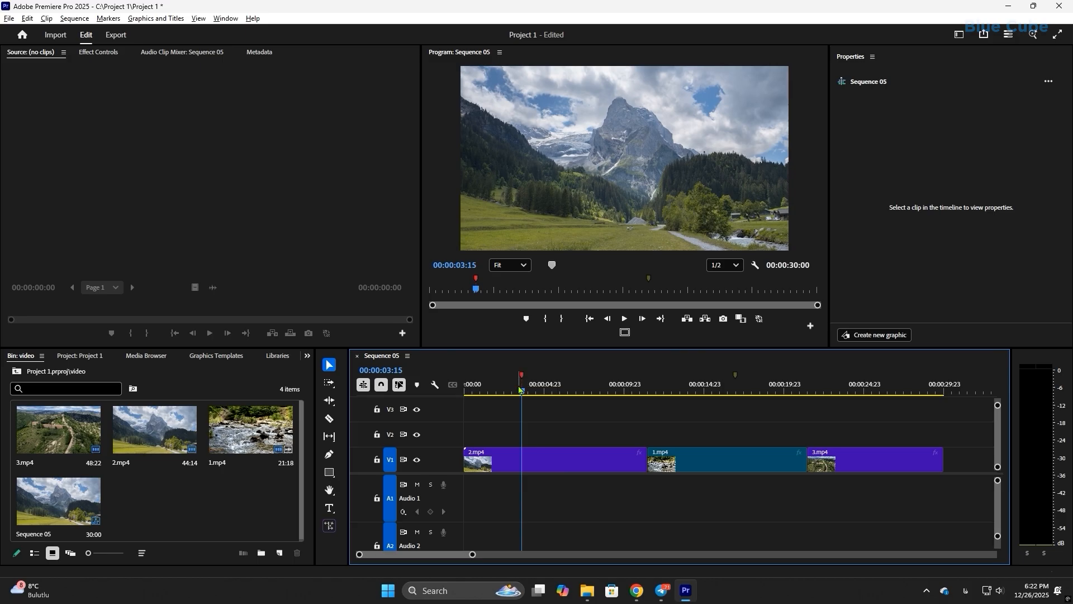
Step: Stretch the red marker over 2.mp4 into a range with a duration of 00:00:03:18
mouse_move(522, 376)
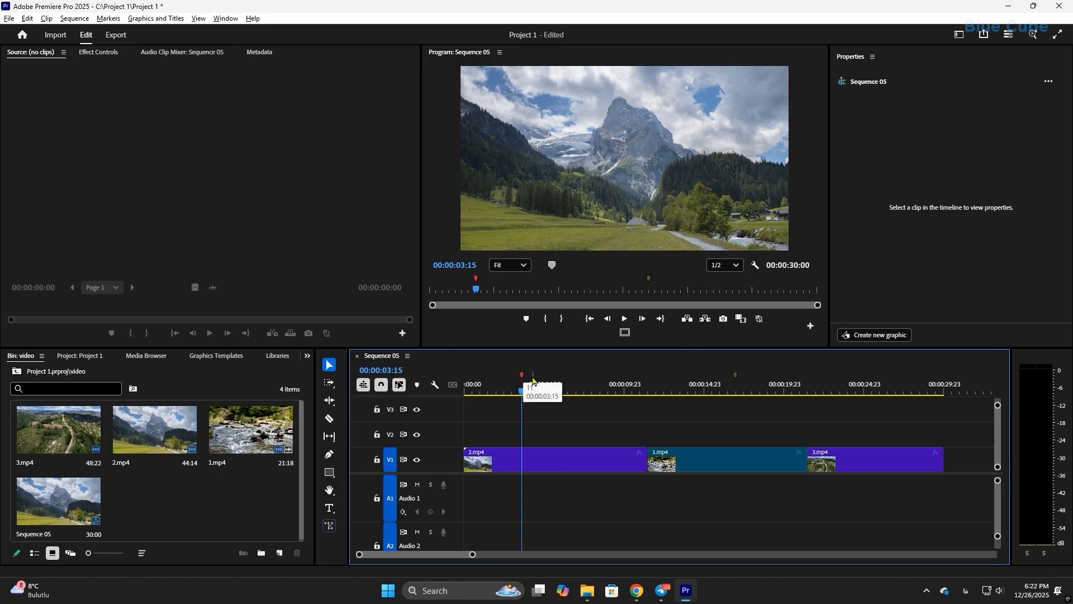
key("alt")
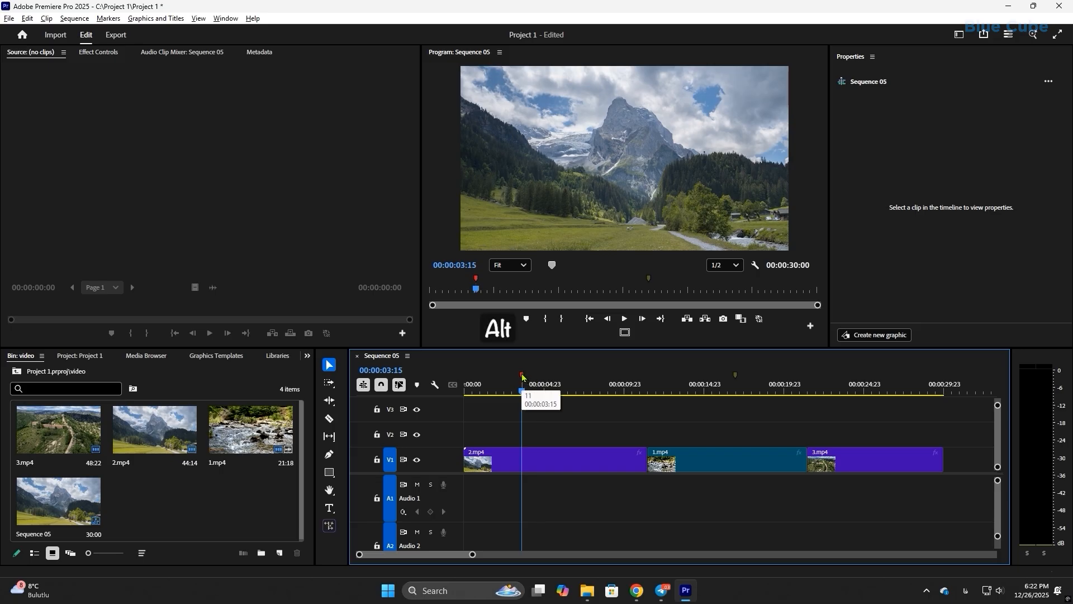
left_click_drag(523, 376, 582, 380)
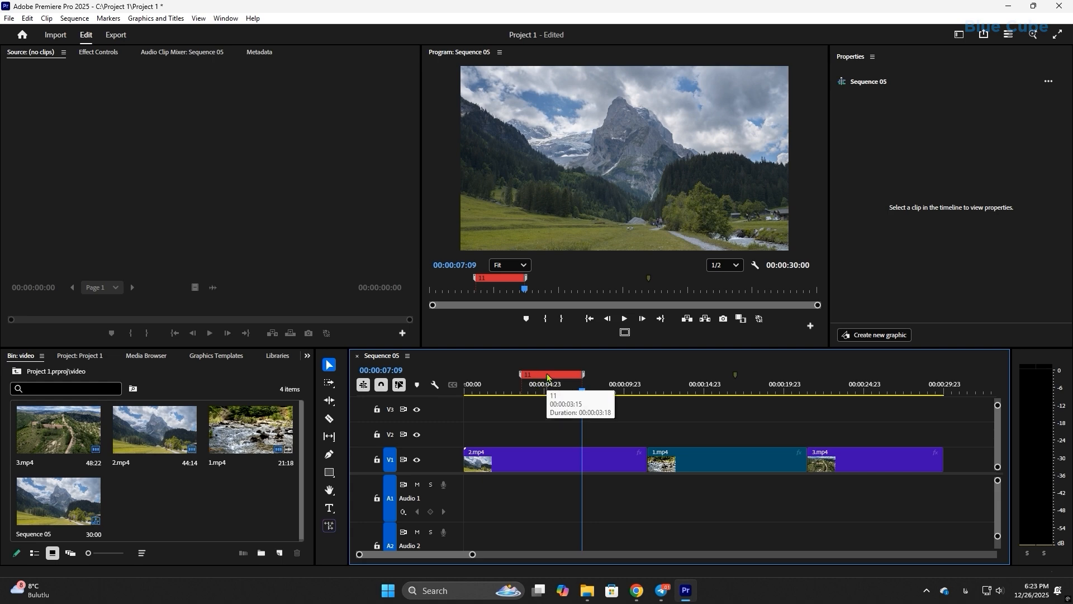
Step: Move the playhead to the next marker, and clear all markers from the sequence
right_click(548, 376)
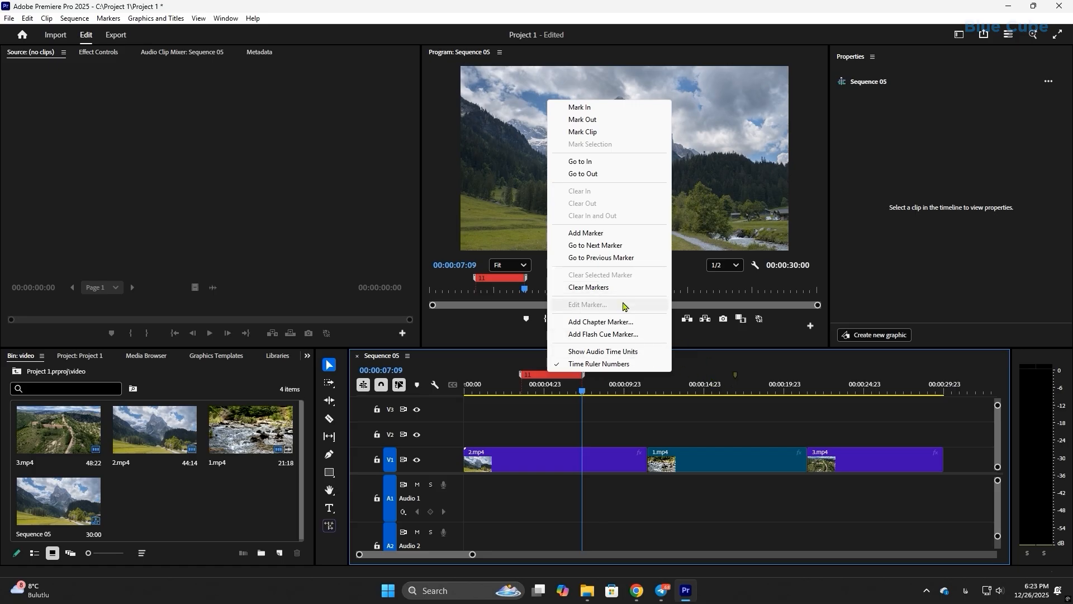
left_click(589, 246)
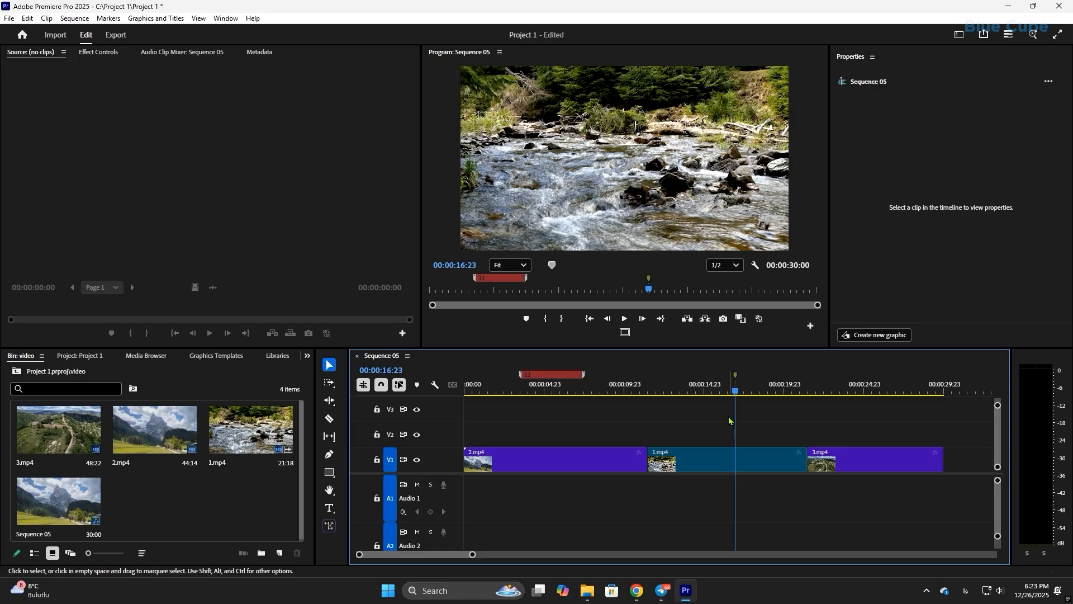
right_click(735, 378)
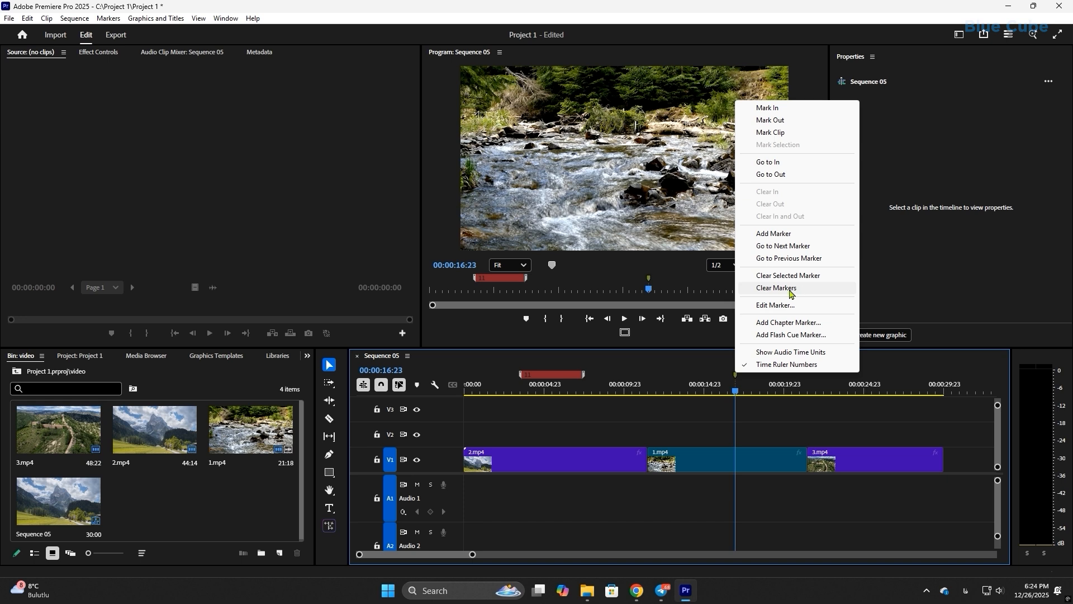
left_click(773, 289)
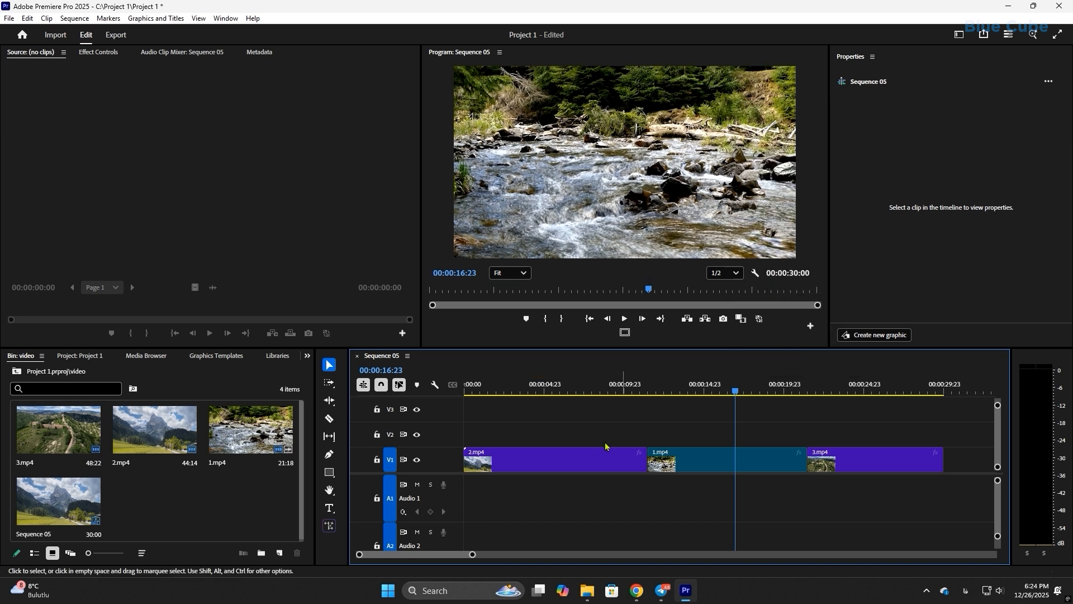
Step: Export the frame at 00:00:23:15 as a PNG named 33 to C:\Project 1, with import into the project enabled
key("Home")
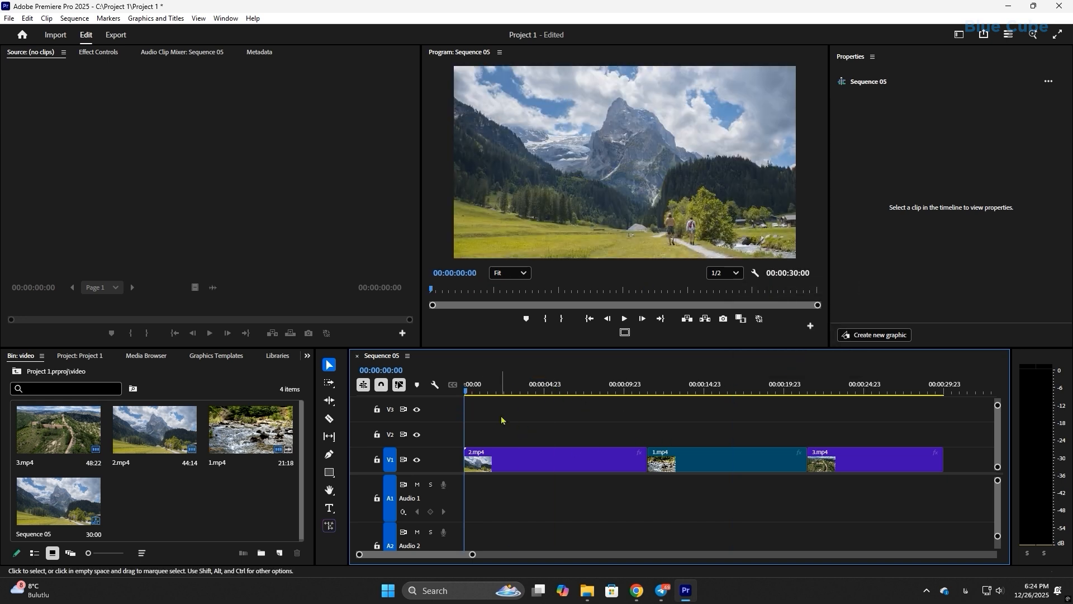
left_click_drag(576, 391, 845, 419)
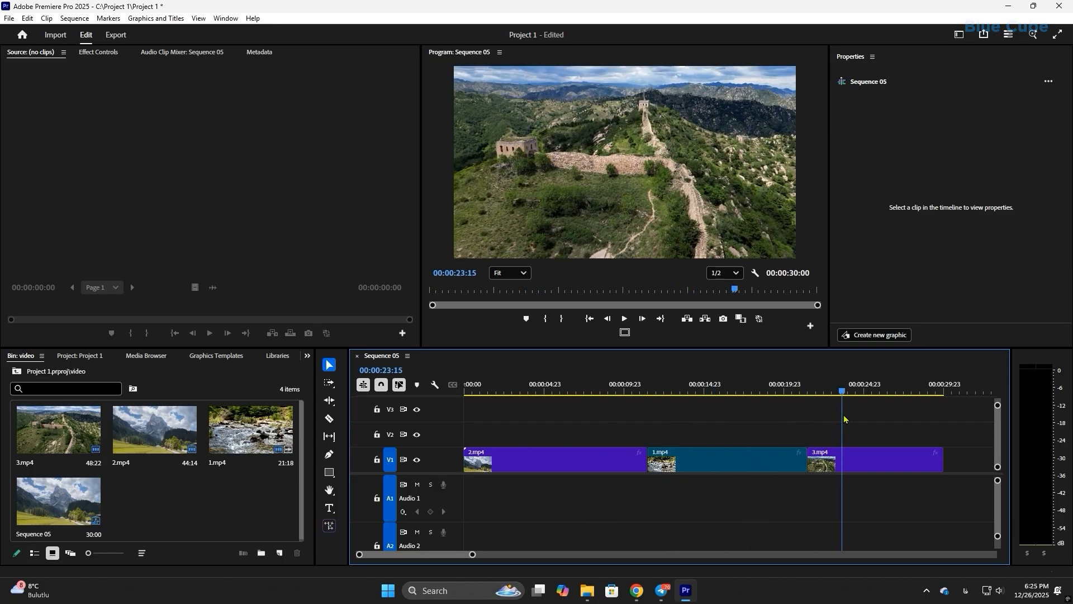
left_click(723, 318)
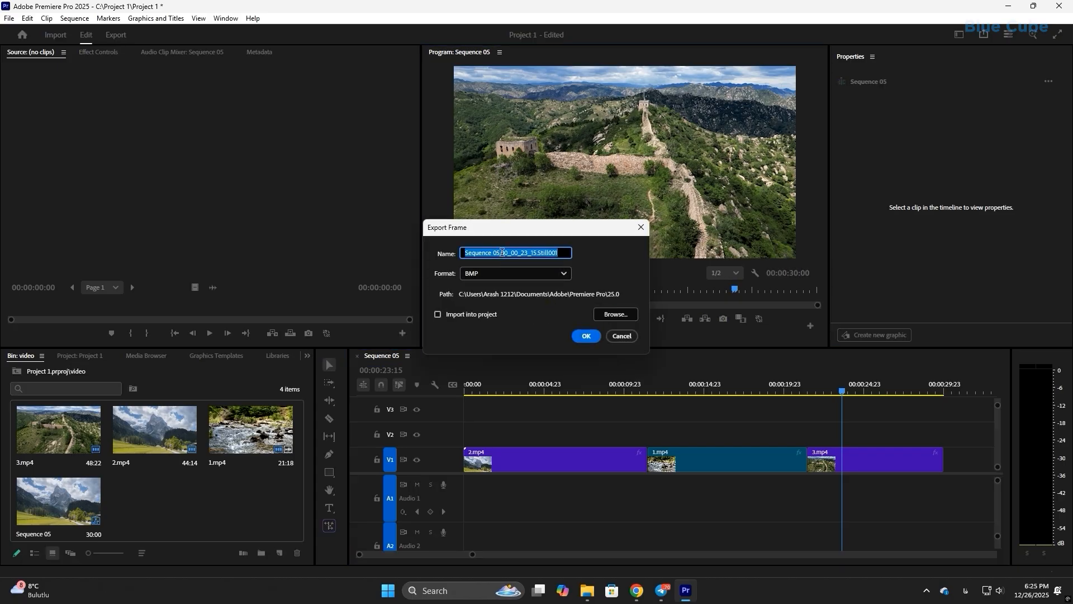
type("33")
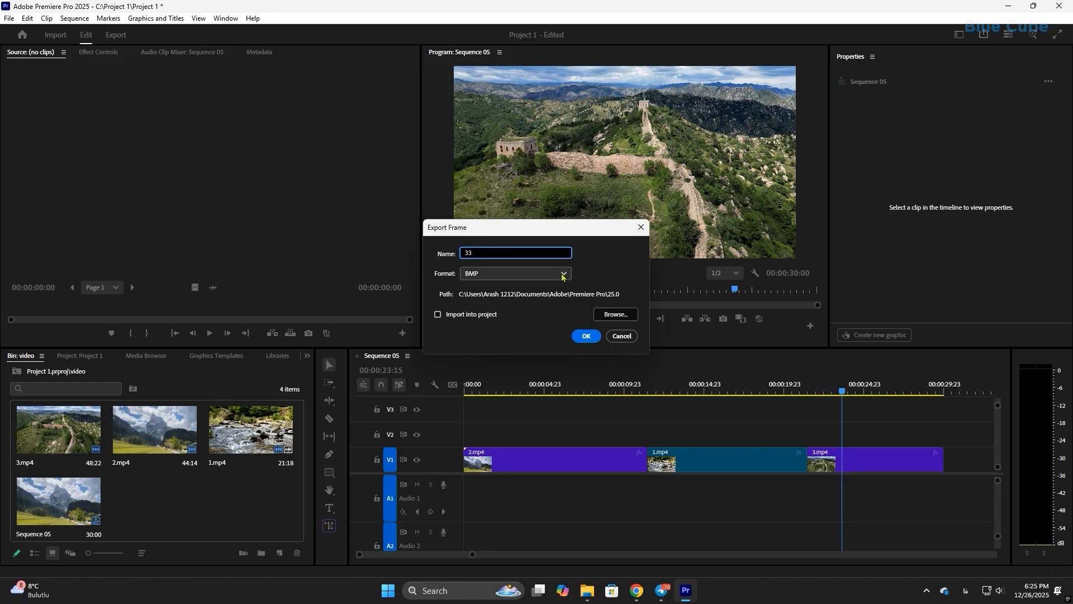
left_click(563, 273)
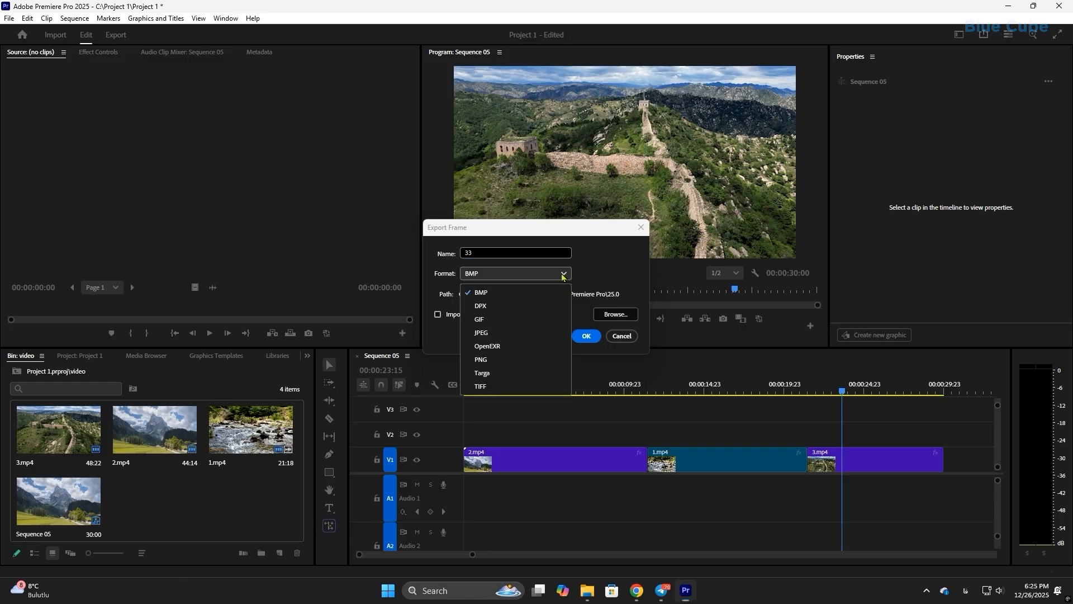
left_click(503, 360)
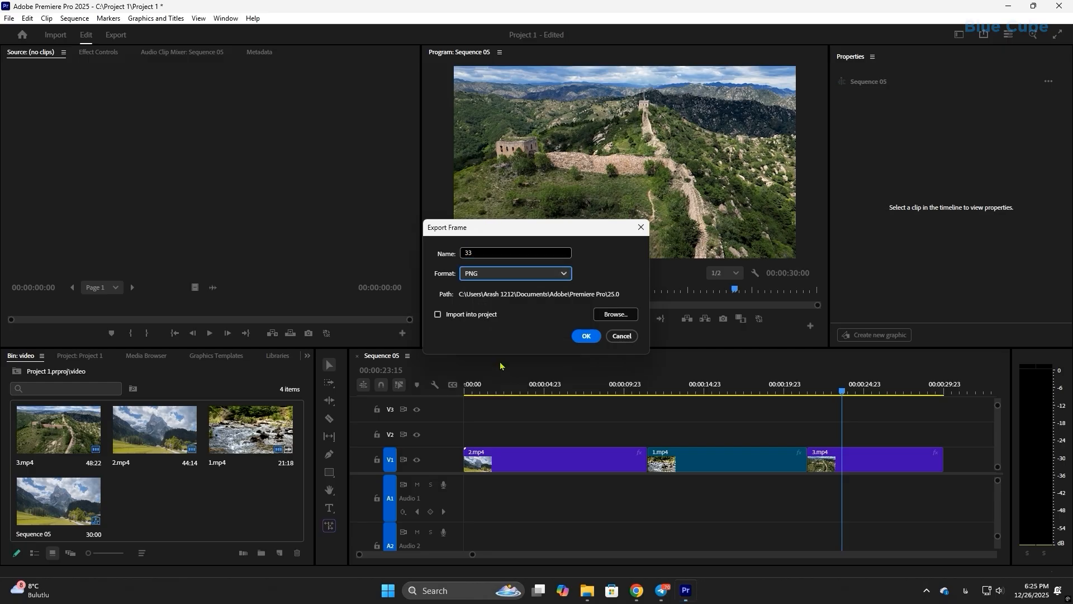
left_click(614, 315)
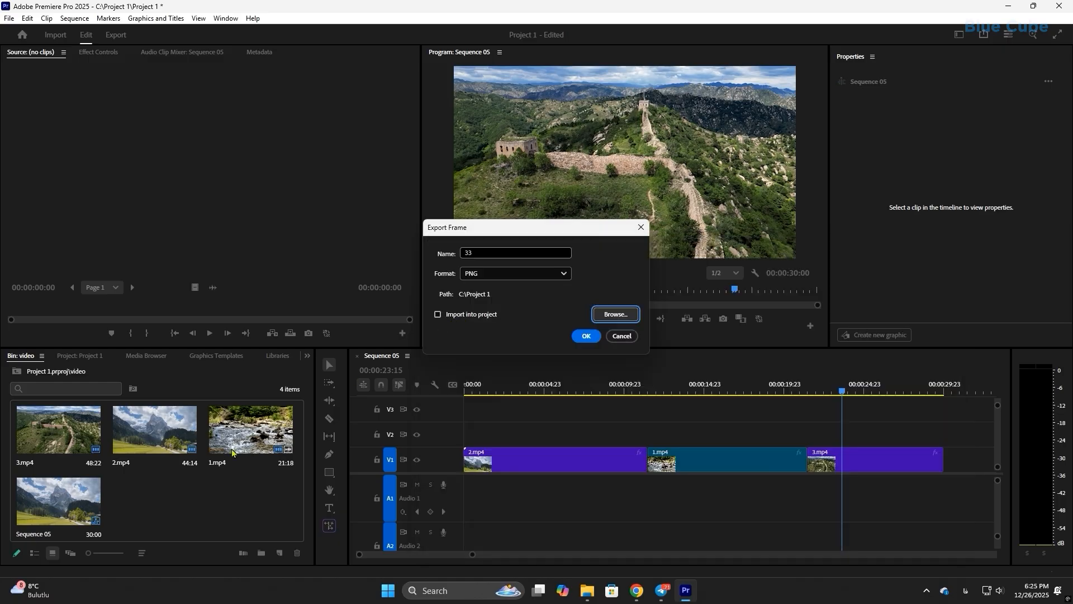
left_click(447, 315)
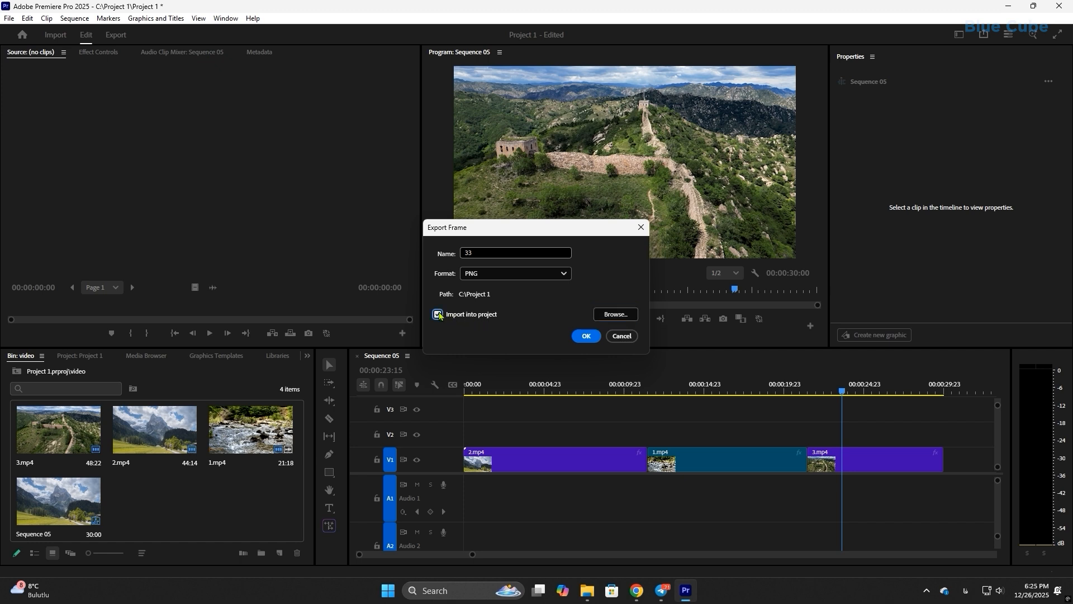
left_click(584, 337)
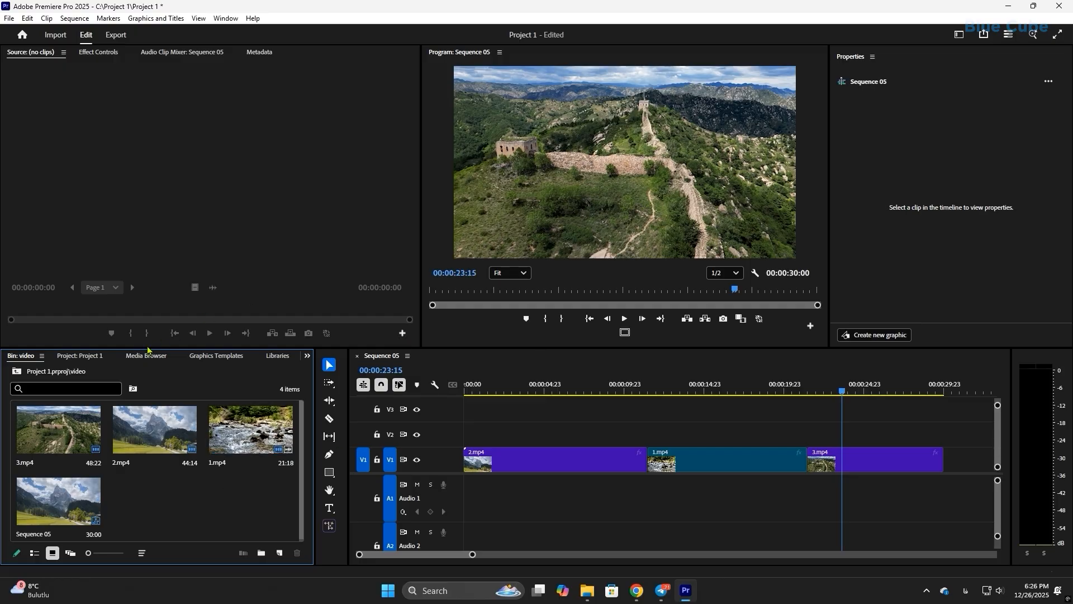
Step: Place 33.png on V2 at 00:00:23:15 above 3.mp4, and move it above 1.mp4
left_click(85, 357)
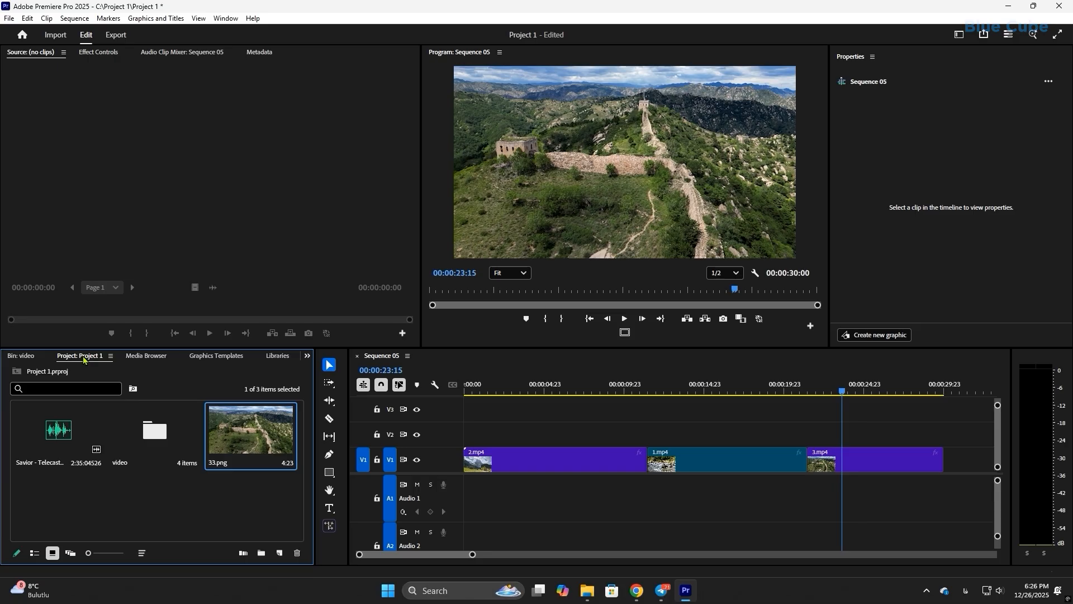
left_click_drag(253, 438, 846, 432)
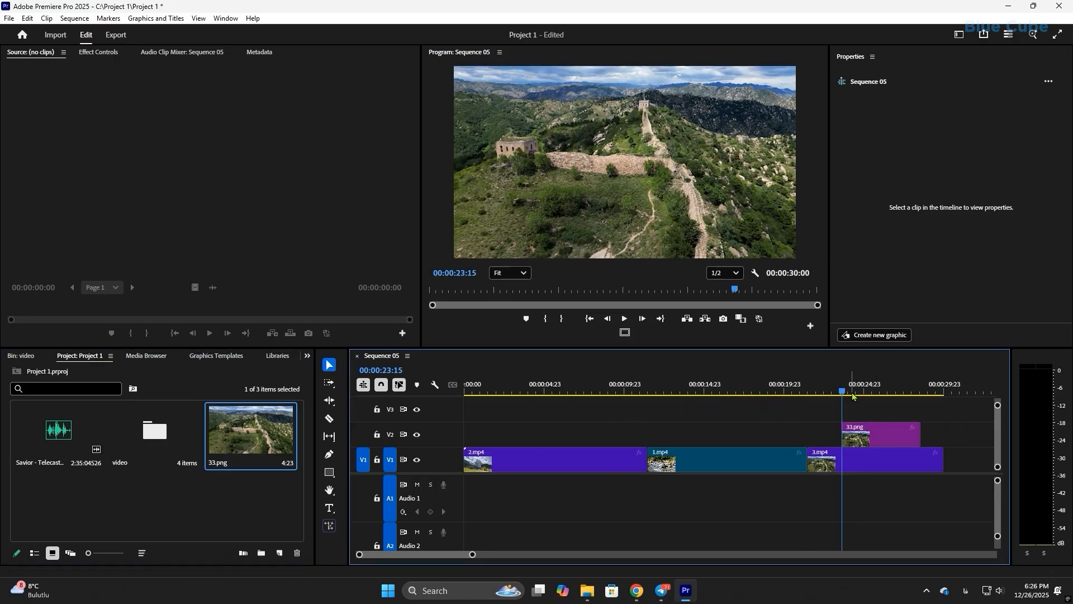
left_click_drag(852, 394, 887, 396)
left_click_drag(871, 435, 743, 433)
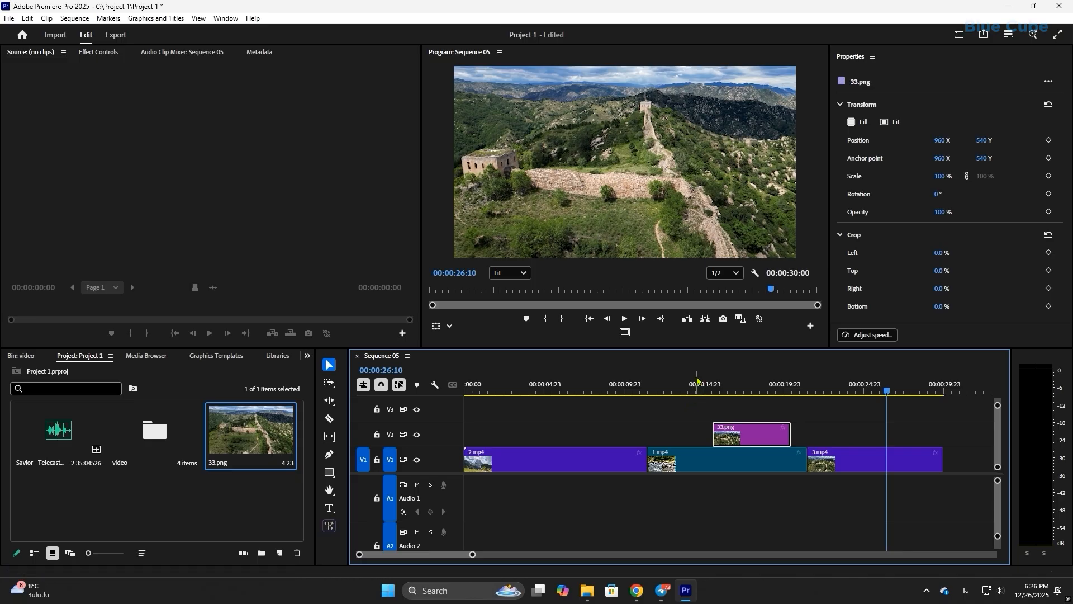
Step: Move the playhead to 00:00:15:13, and delete 33.png from the sequence and the project
left_click_drag(698, 380, 713, 421)
key("Delete")
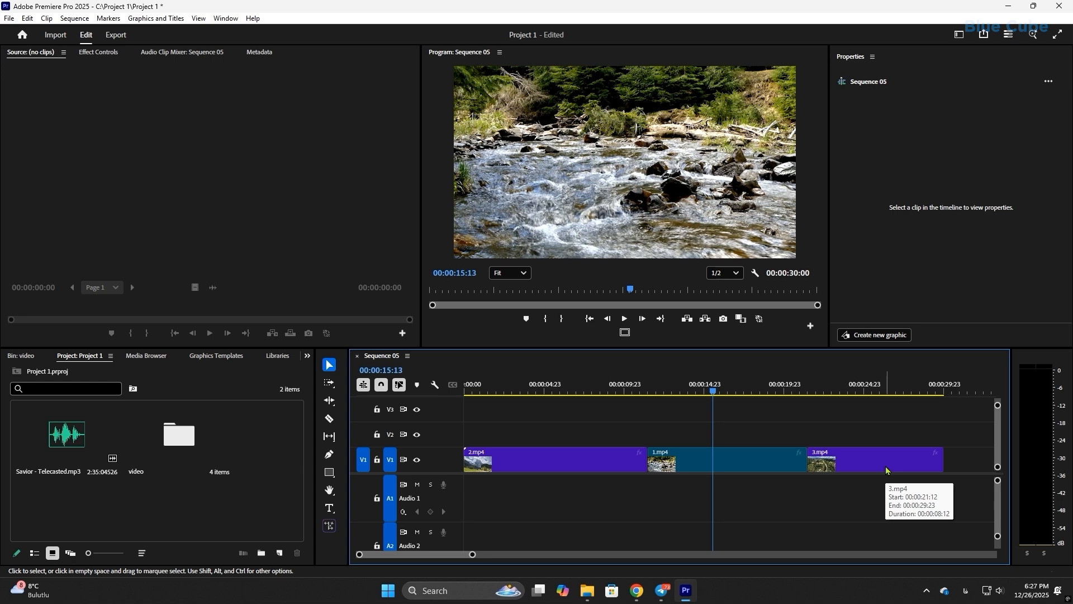
Step: Nest 2.mp4, 1.mp4 and 3.mp4 into one sequence with the default name, and open the nested sequence
left_click_drag(718, 461, 513, 489)
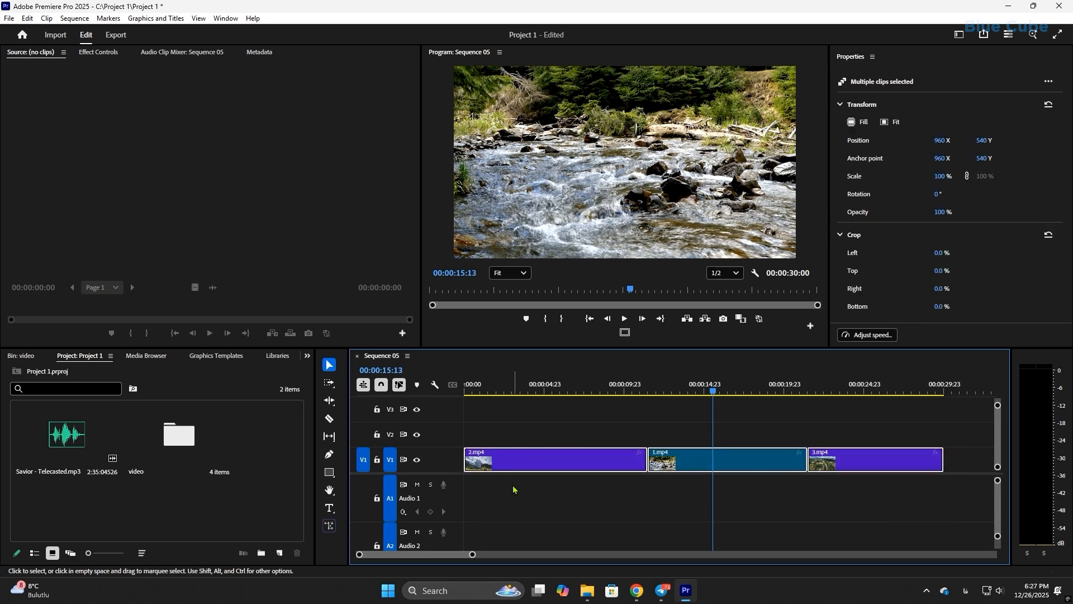
right_click(664, 465)
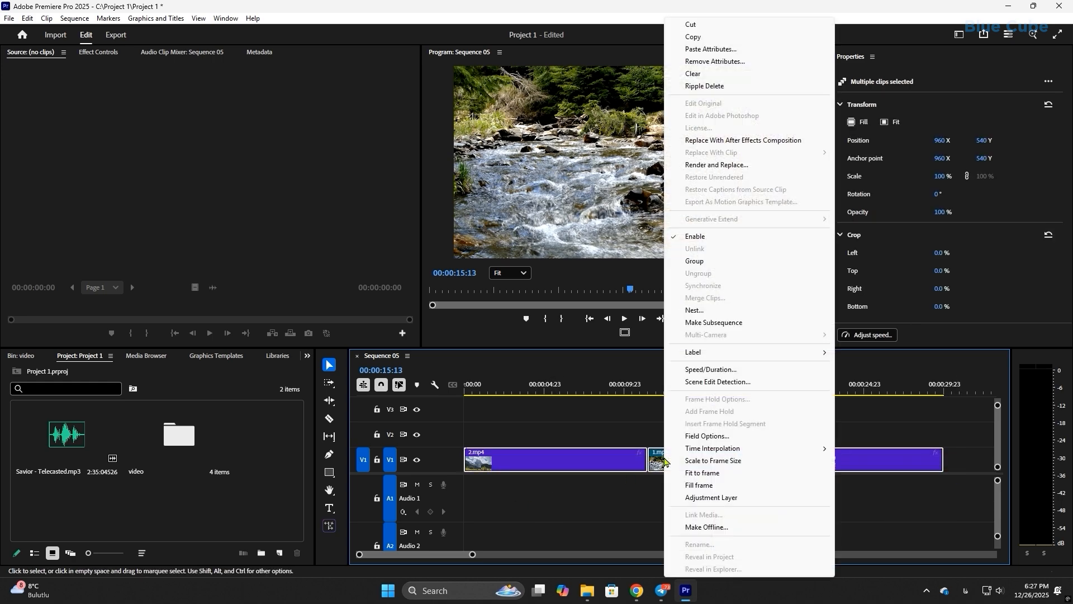
left_click(694, 310)
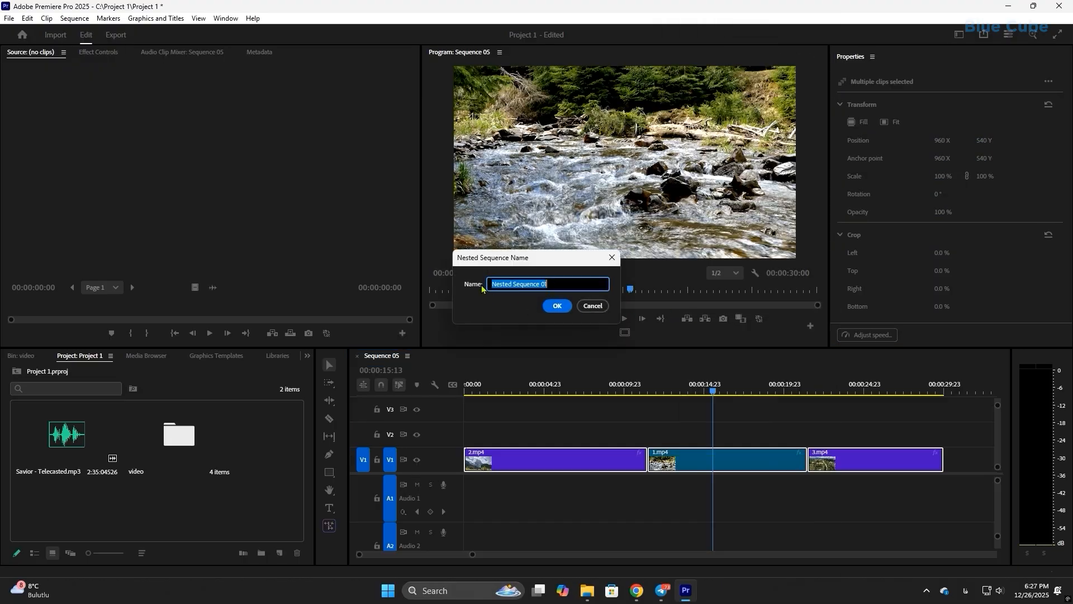
left_click(557, 307)
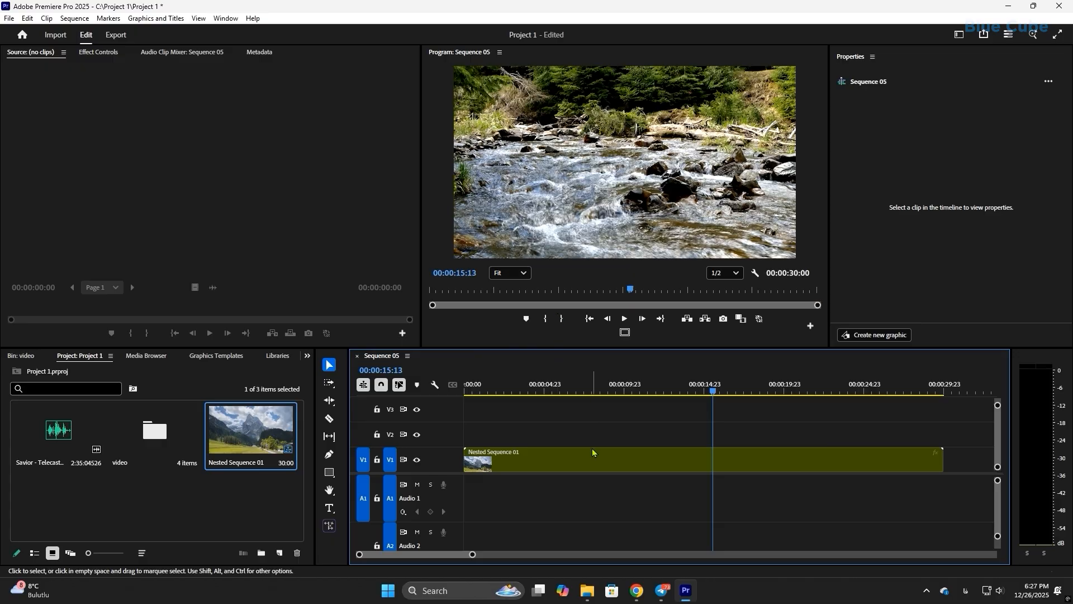
left_click(588, 465)
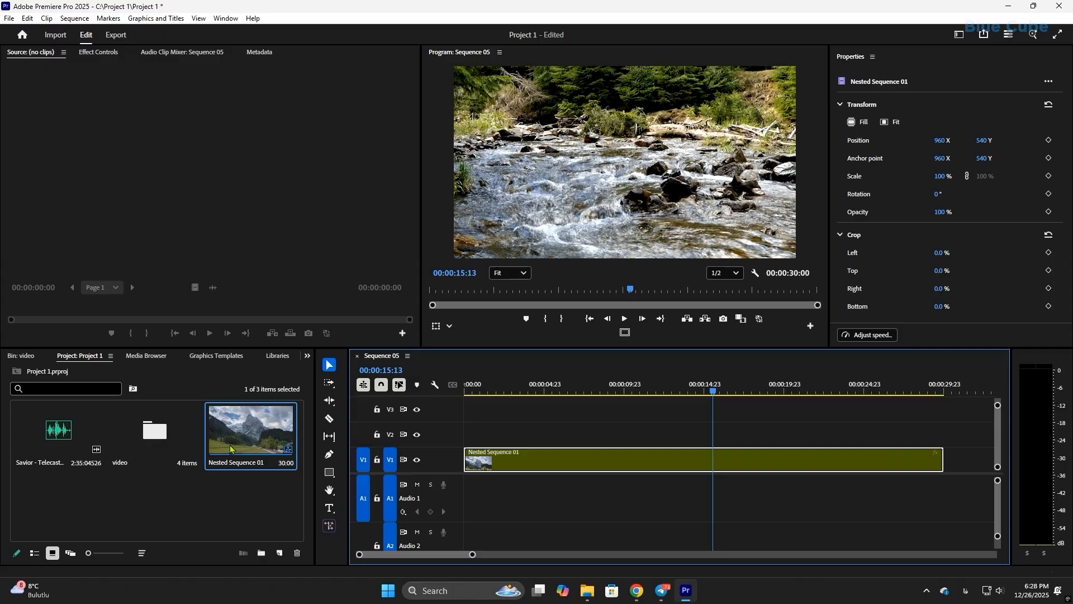
double_click(534, 461)
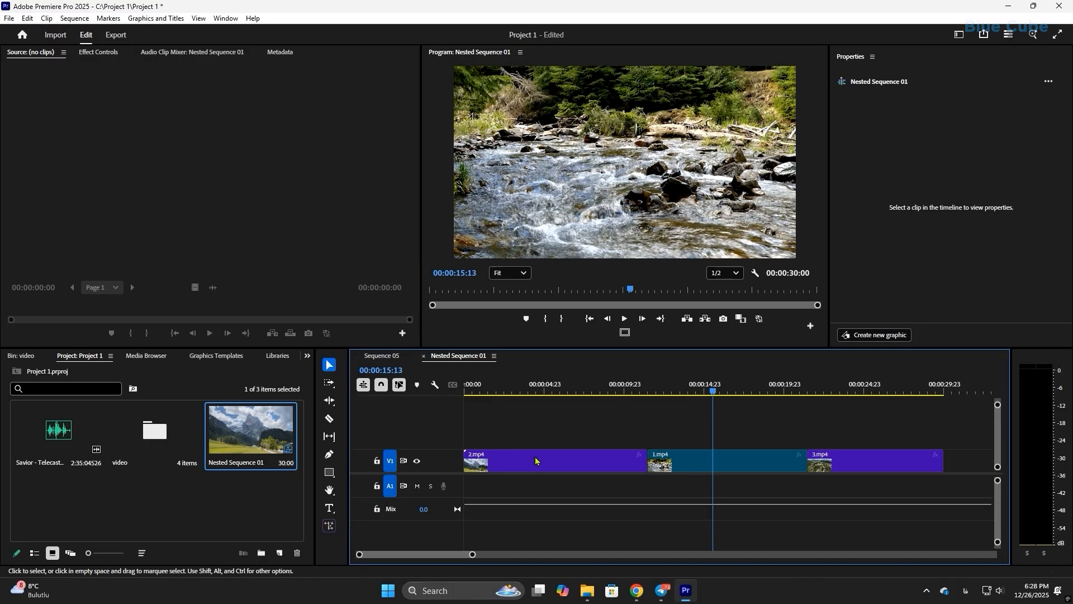
Step: Select the individual clips 1.mp4, 2.mp4 and 3.mp4 inside the nested sequence to examine them, and return to Sequence 05
left_click(666, 463)
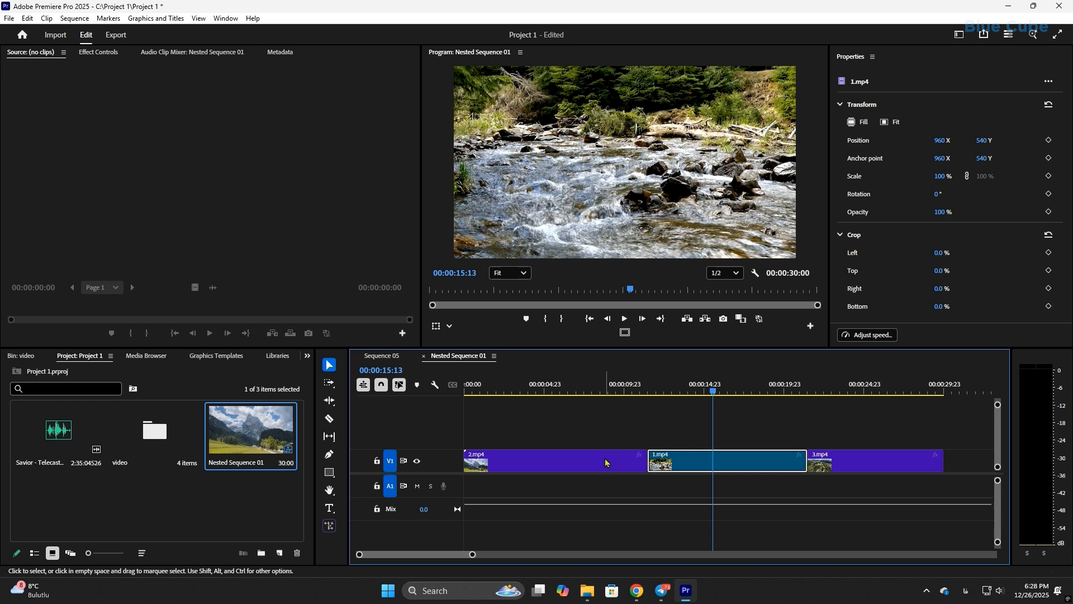
left_click(608, 464)
left_click(841, 467)
left_click(738, 463)
left_click(603, 462)
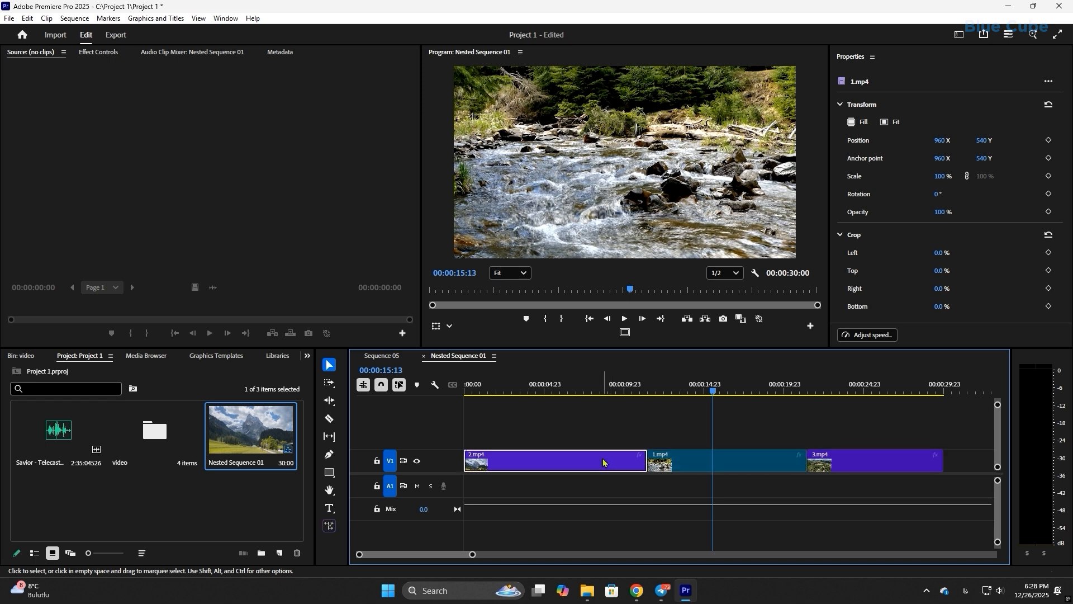
left_click(382, 356)
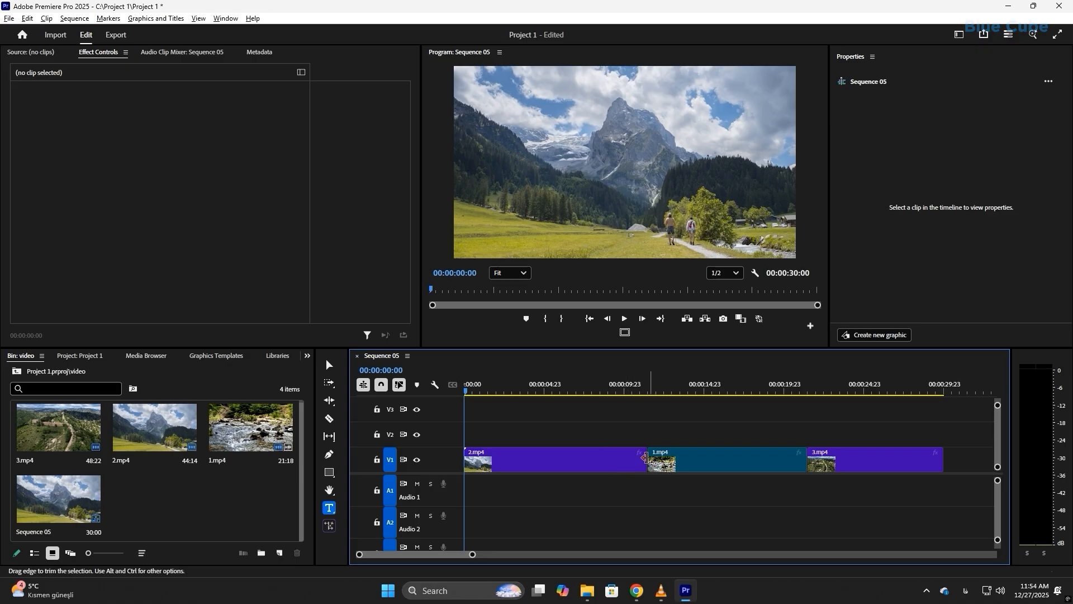
Step: Move the playhead to 00:00:10:13, turn off timeline snapping, and move the playhead to 00:00:10:22 near the end of 2.mp4
left_click(578, 391)
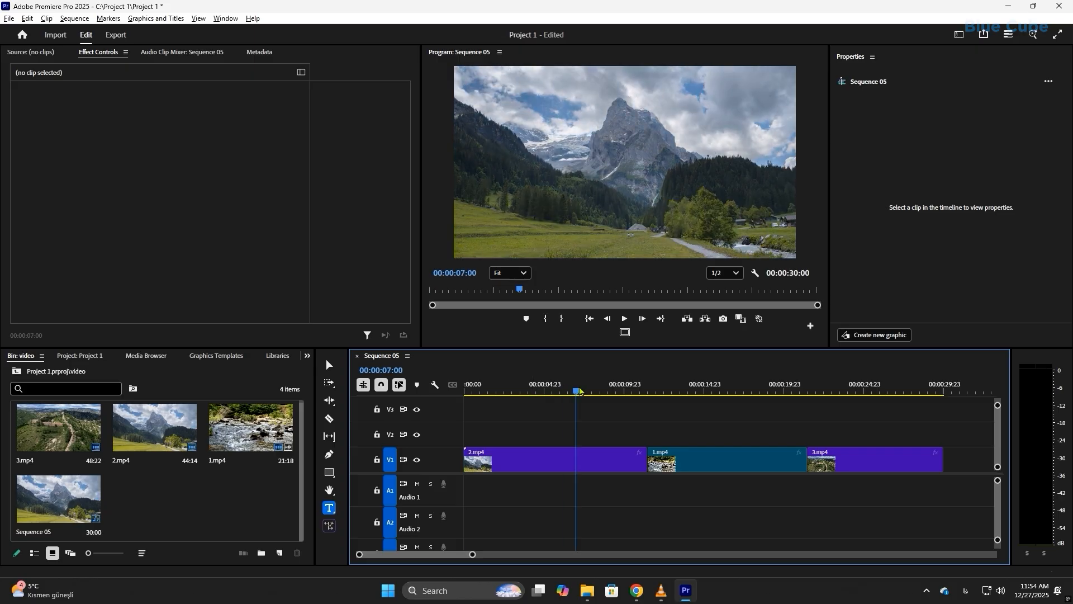
left_click_drag(578, 390, 634, 400)
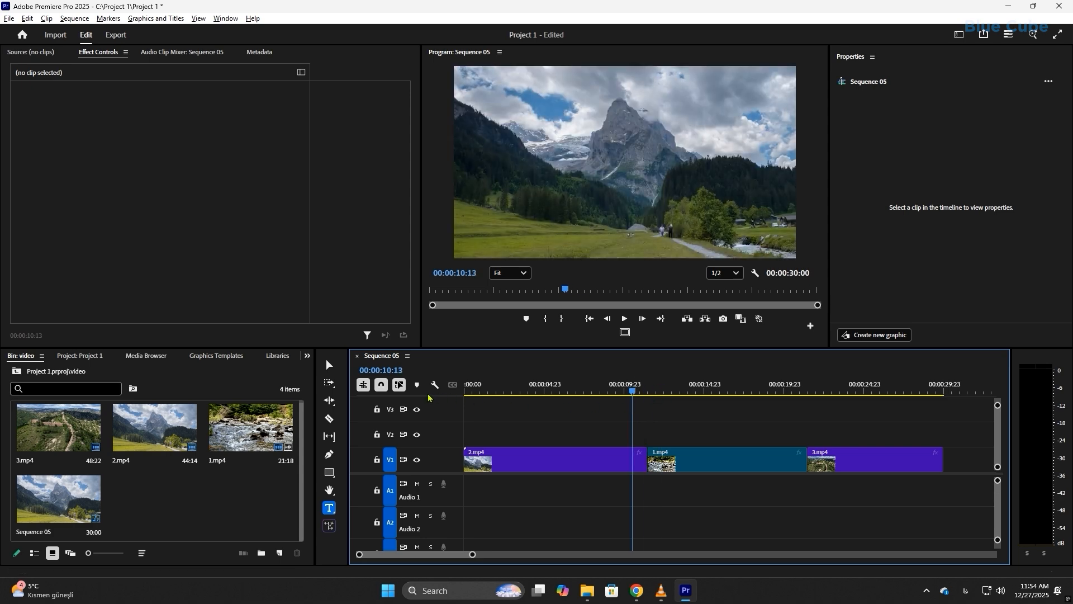
left_click(381, 386)
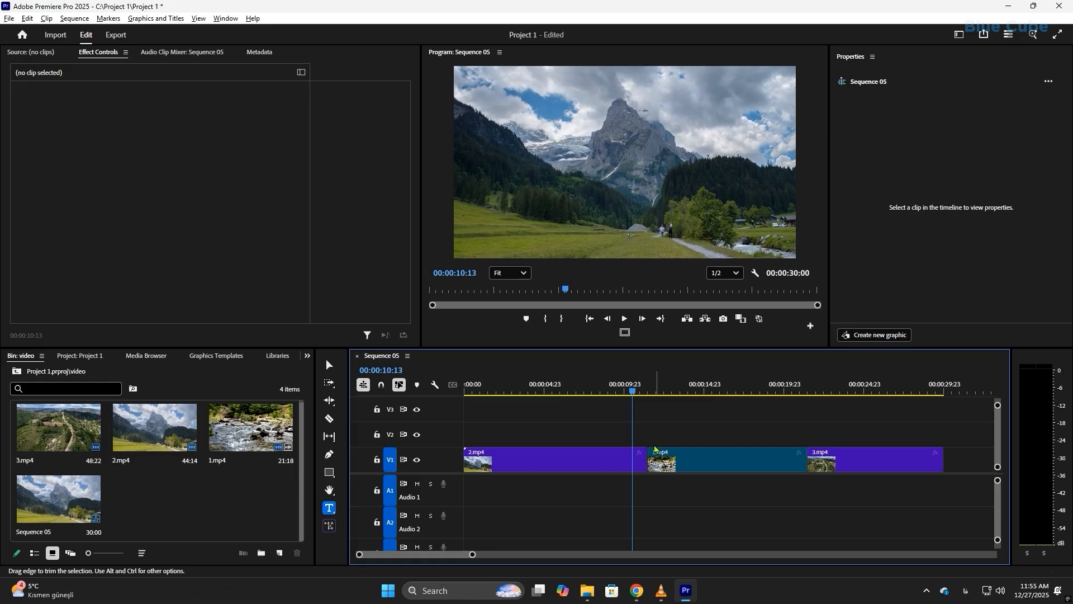
mouse_move(631, 392)
left_mouse_down()
mouse_move(664, 393)
mouse_move(641, 390)
left_mouse_up()
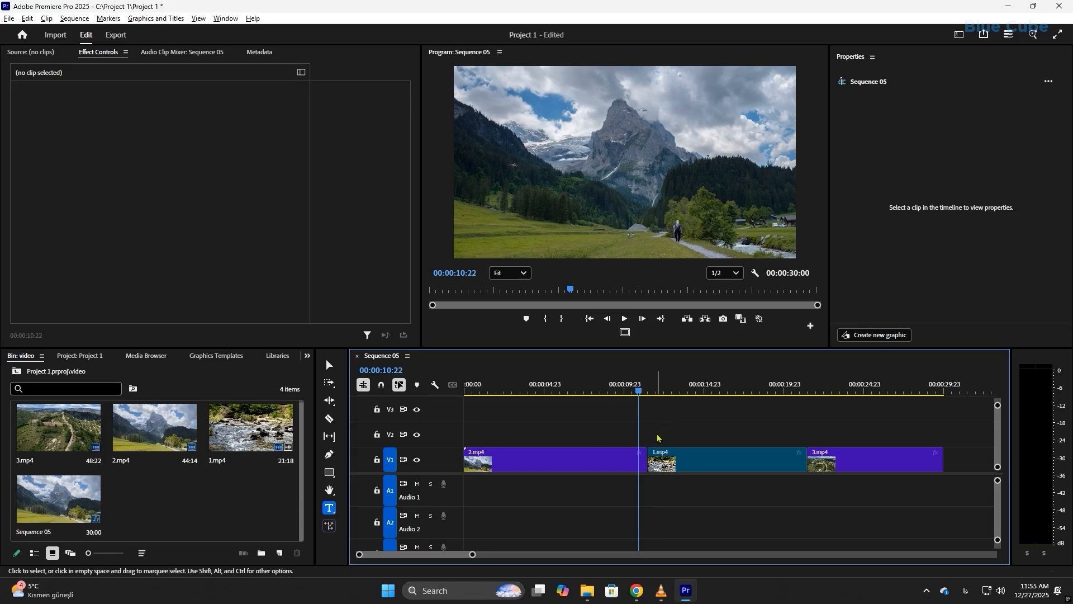
Step: Trim the end of 2.mp4 back to the playhead at 00:00:04:00, with timeline snapping turned on
left_click_drag(641, 394, 531, 393)
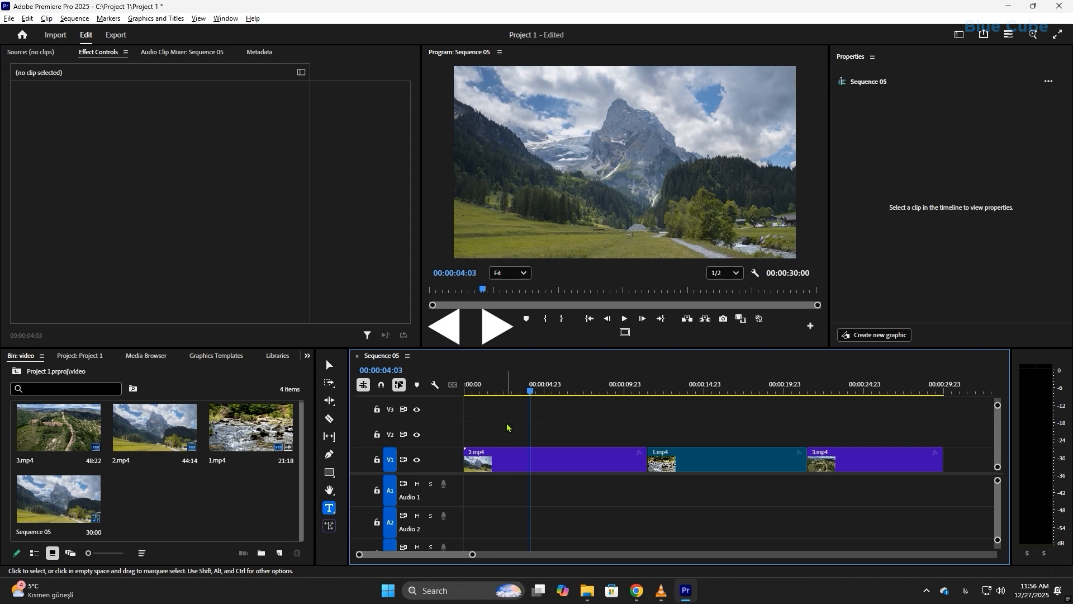
key("Left")
key("Left")
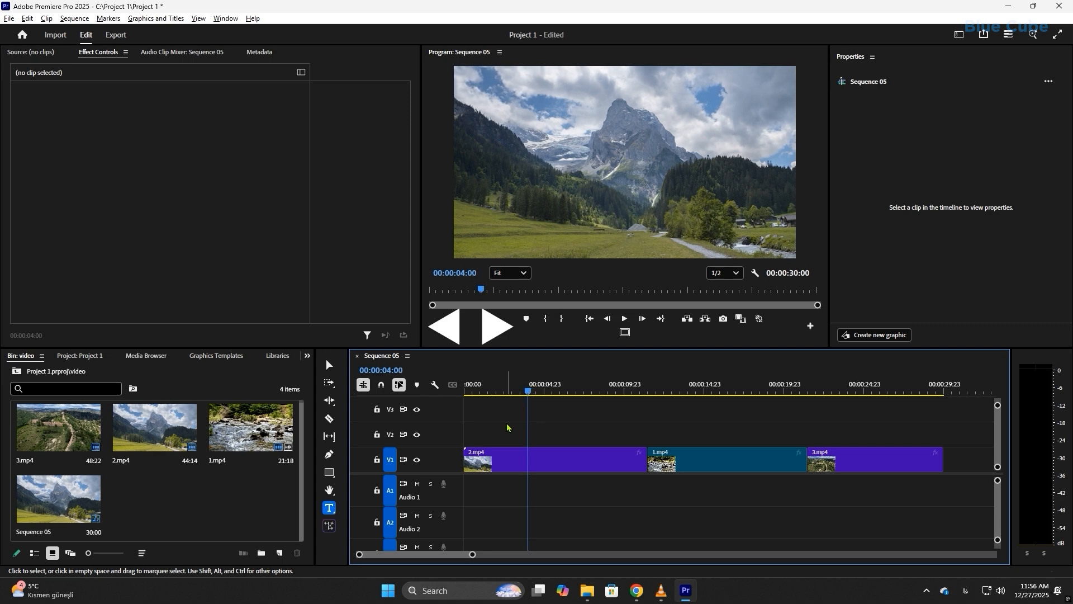
left_click_drag(648, 466, 531, 460)
left_click(381, 385)
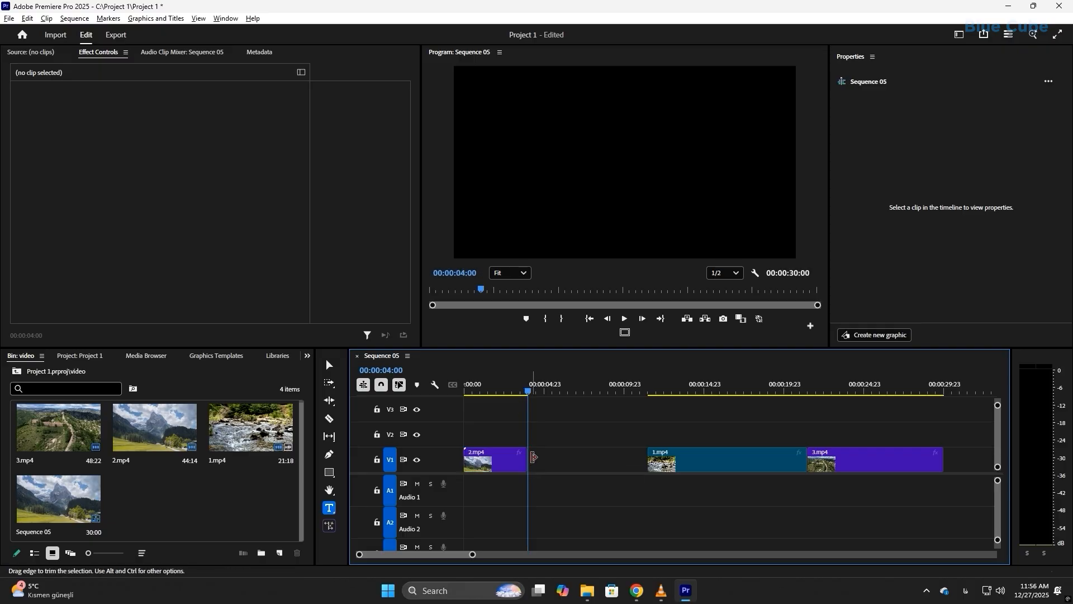
Step: Move 1.mp4 directly after 2.mp4, and trim its end to the playhead at 00:00:08:00
left_click(703, 462)
left_click_drag(703, 463, 617, 460)
left_click(587, 392)
left_click_drag(588, 393, 593, 394)
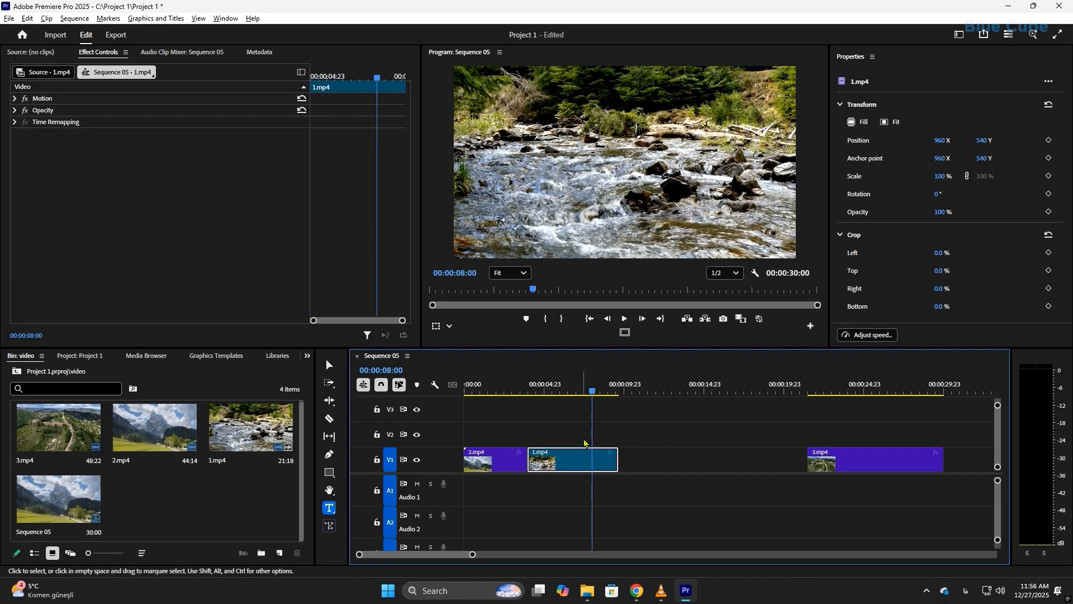
left_click_drag(615, 460, 591, 466)
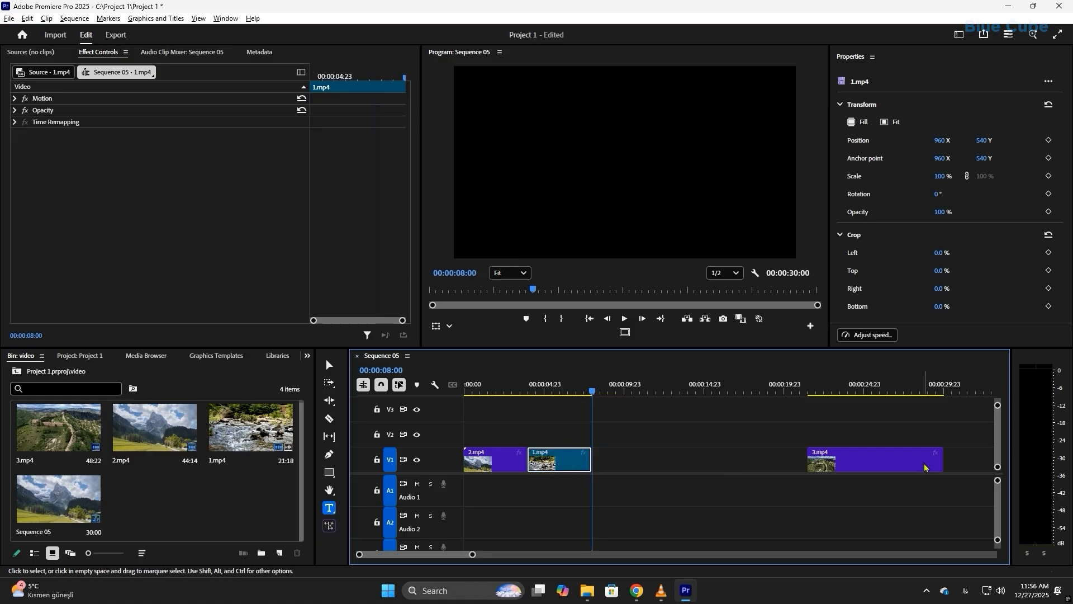
Step: Move 3.mp4 directly after 1.mp4, and trim its end to the playhead at 00:00:12:00
left_click_drag(890, 467, 678, 473)
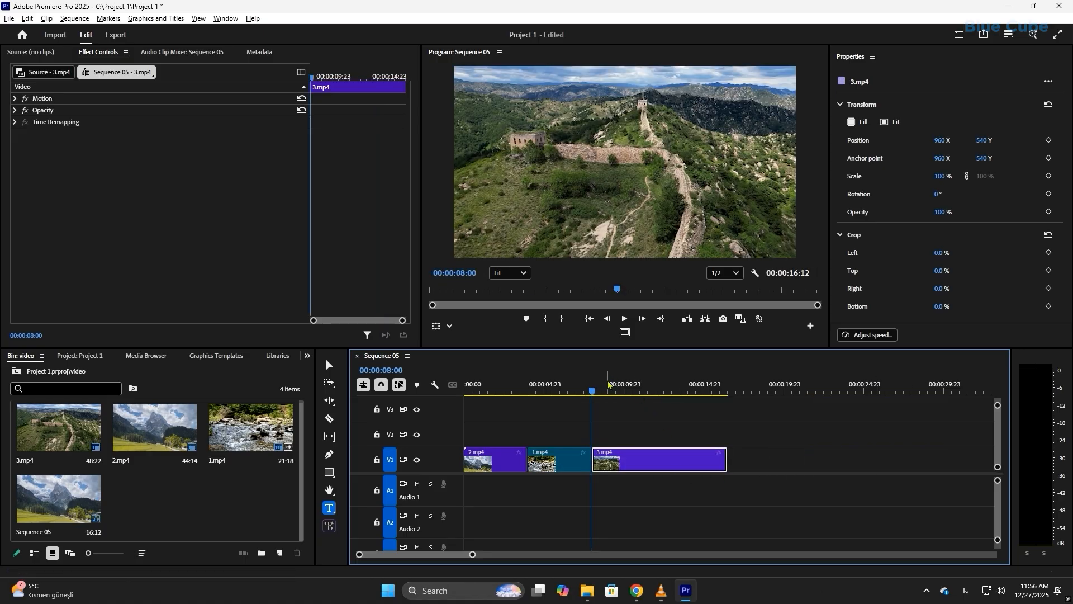
left_click(663, 391)
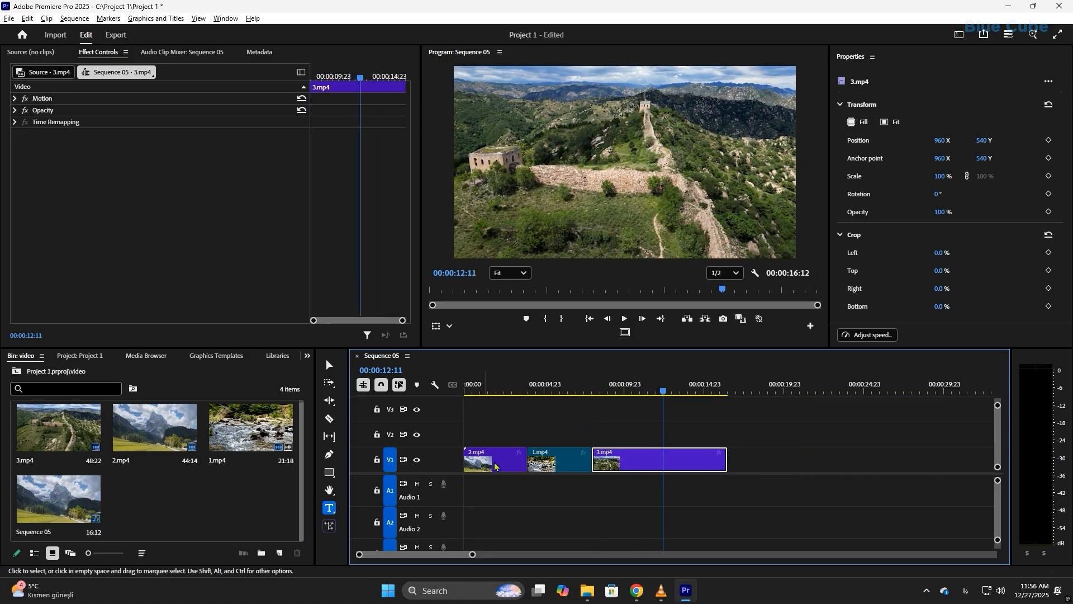
left_click(665, 391)
key("Left")
key("Left")
key("Left")
key("Left")
key("Left")
key("Left")
key("Left")
key("Left")
key("Left")
key("Left")
key("Left")
key("Left")
key("Left")
key("Left")
key("Left")
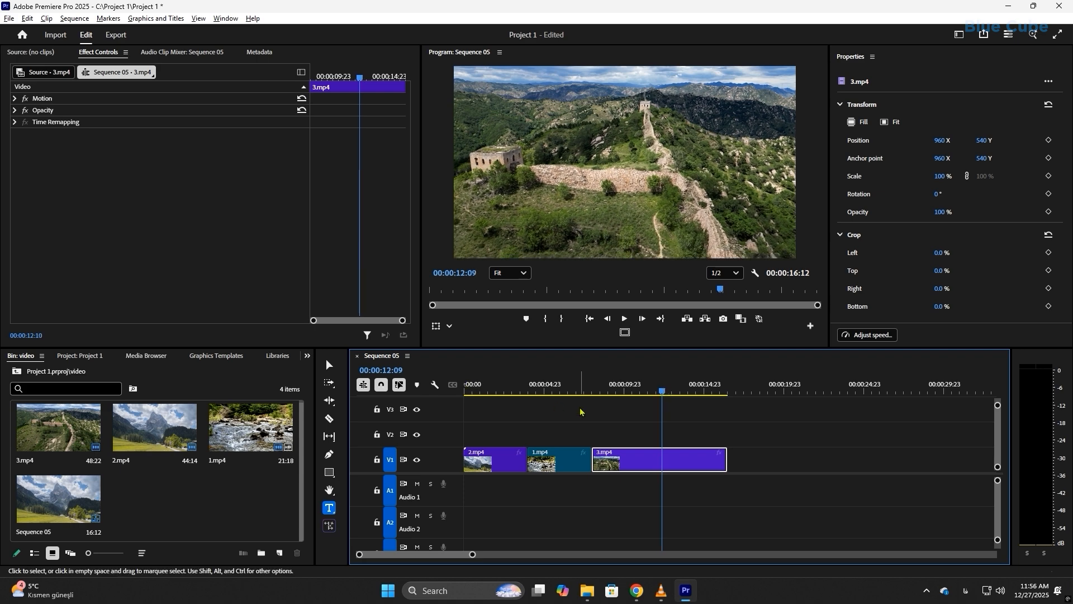
key("Right")
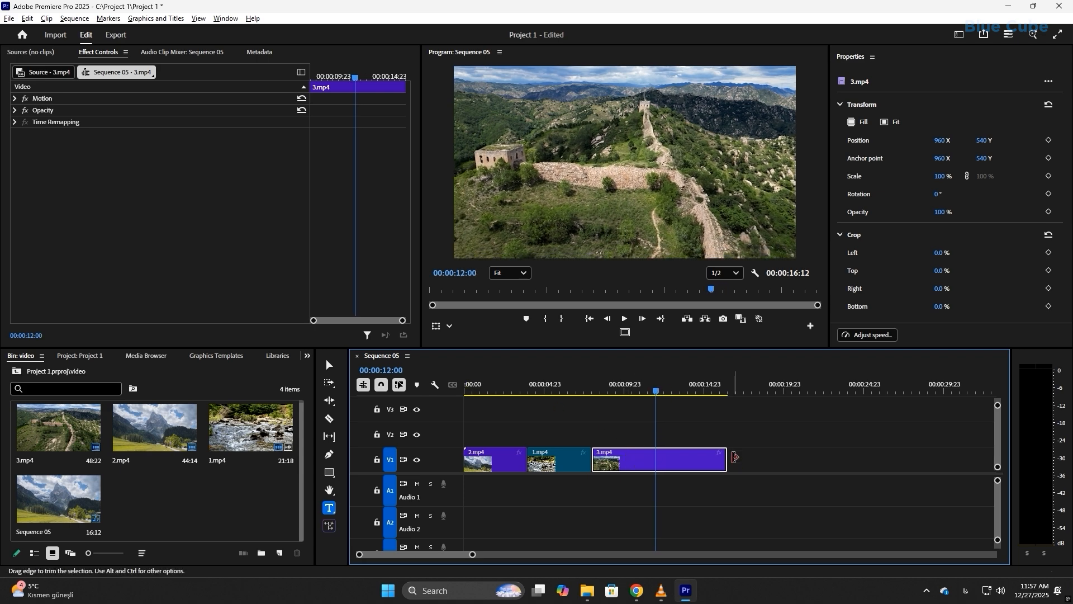
left_click_drag(718, 460, 655, 460)
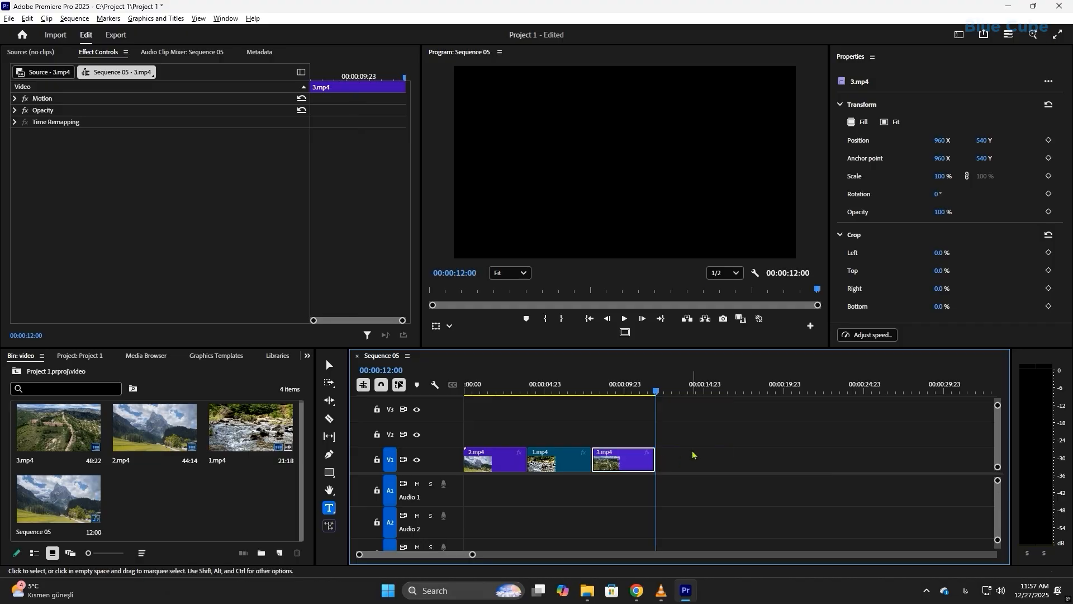
Step: Return the playhead to the start of Sequence 05, and display the Effects library
left_click_drag(574, 391, 466, 394)
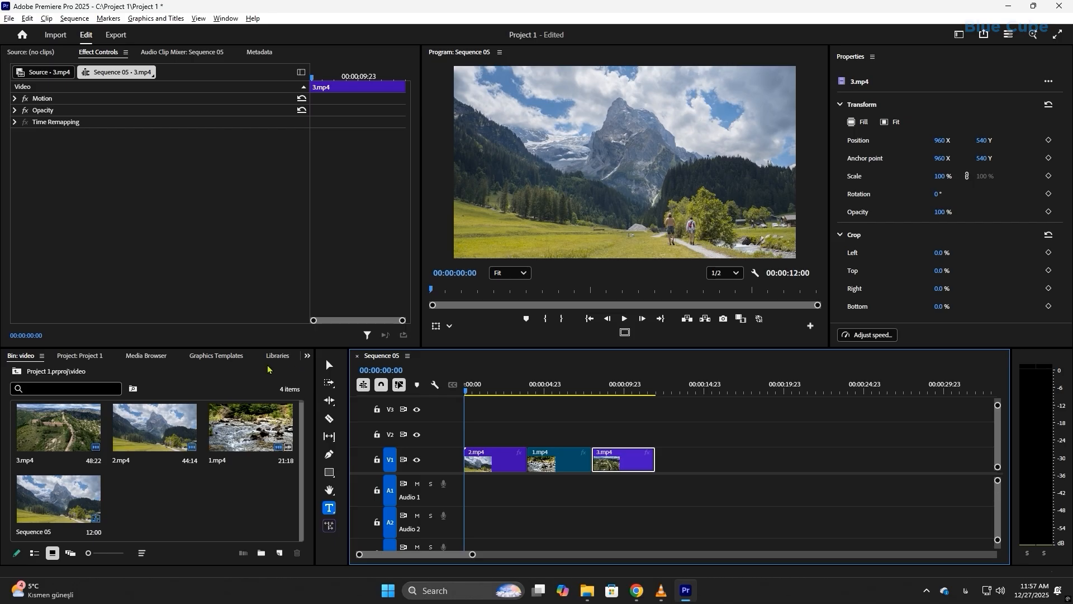
left_click(307, 356)
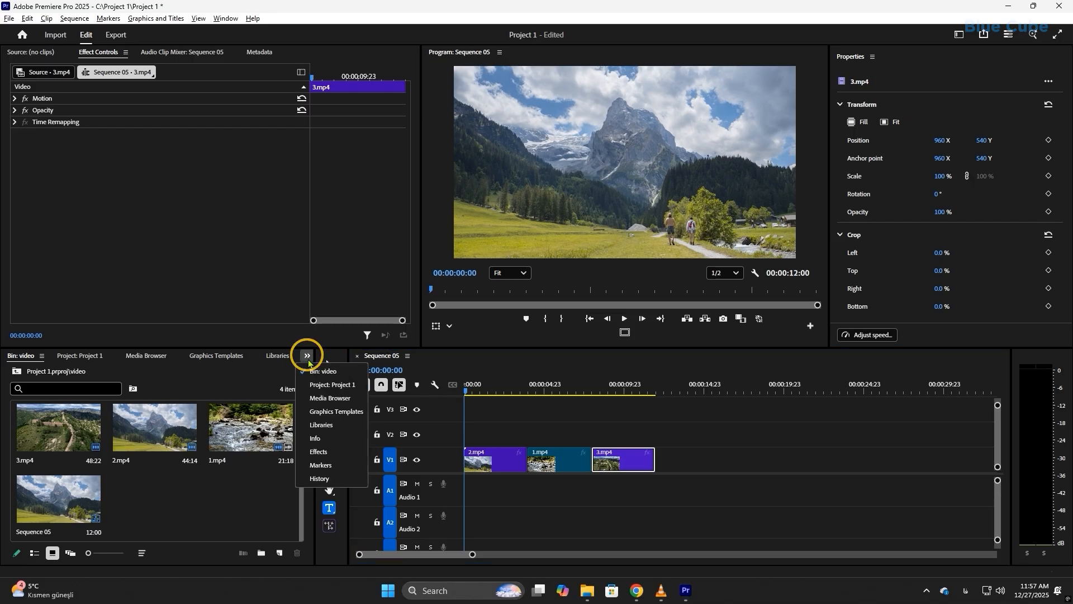
left_click(319, 451)
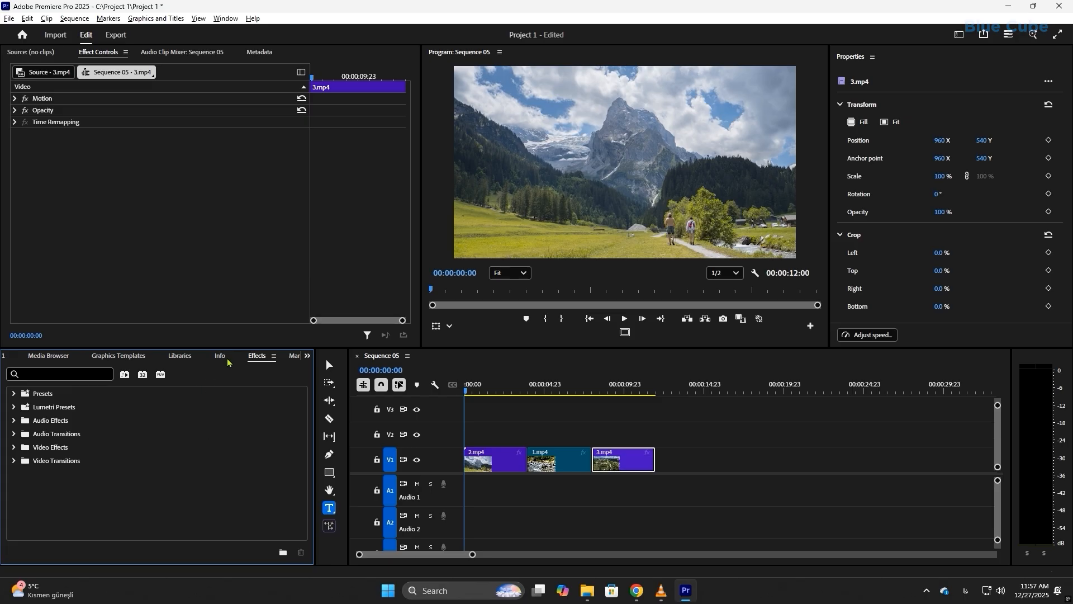
left_click(224, 18)
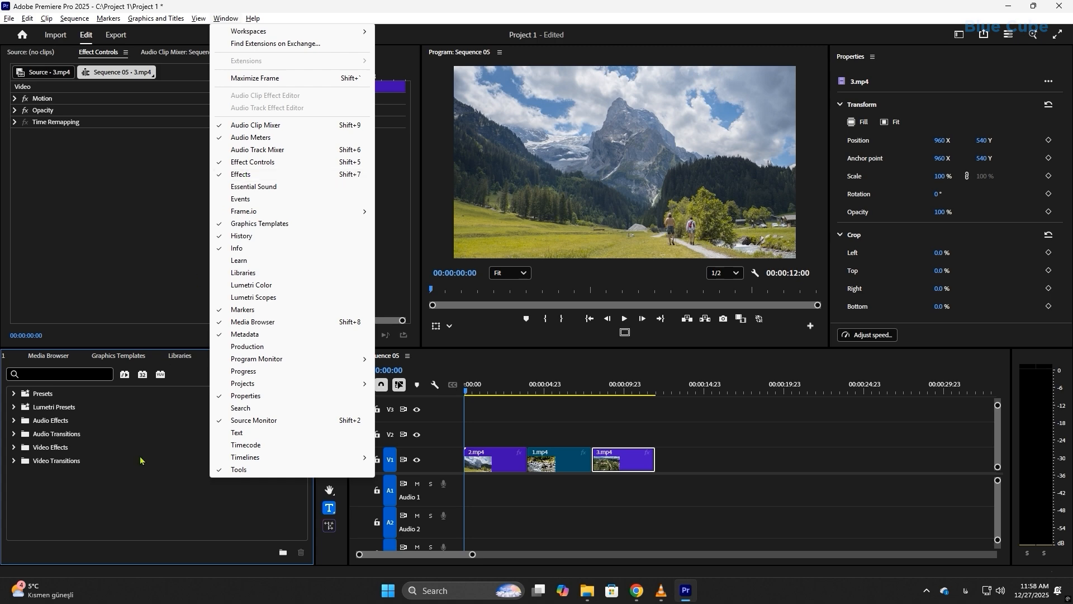
left_click(186, 520)
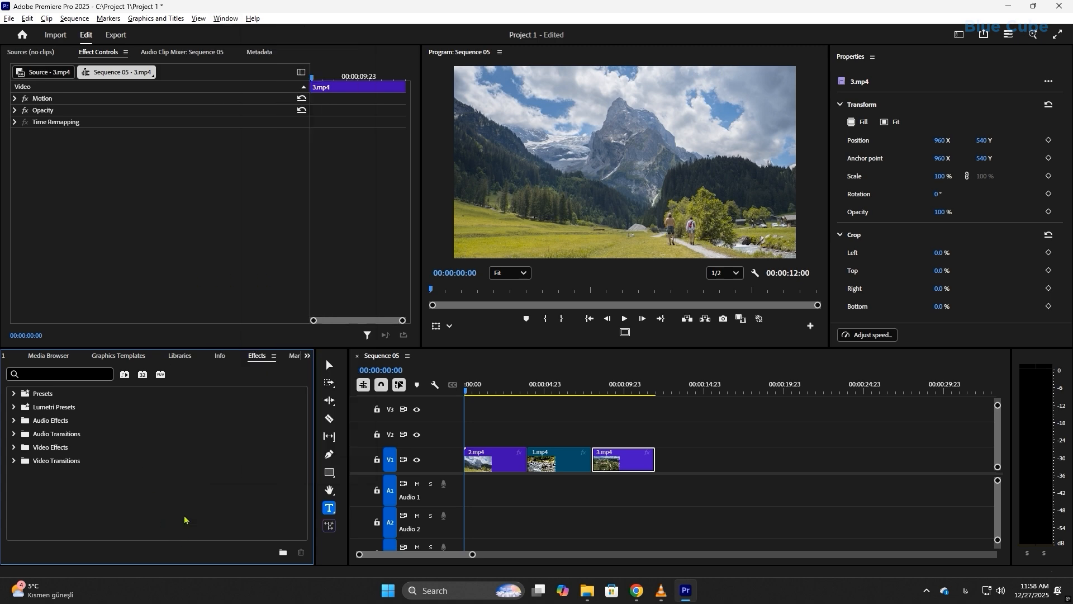
Step: Expand the Video Transitions and look through the Iris category
left_click(15, 460)
scroll(84, 490, "down", 1)
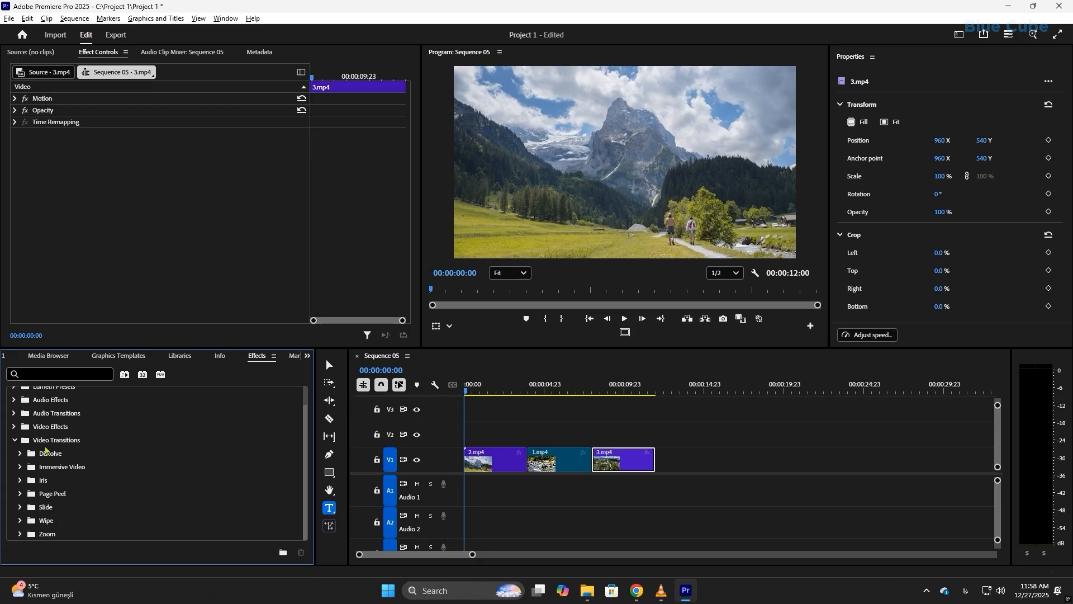
left_click(20, 479)
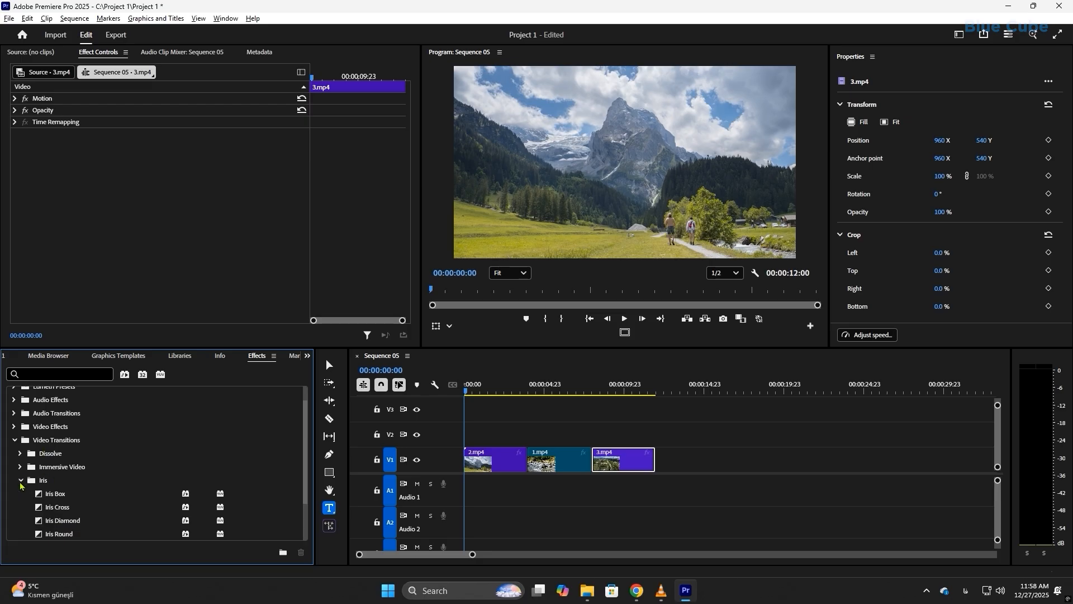
scroll(63, 520, "down", 1)
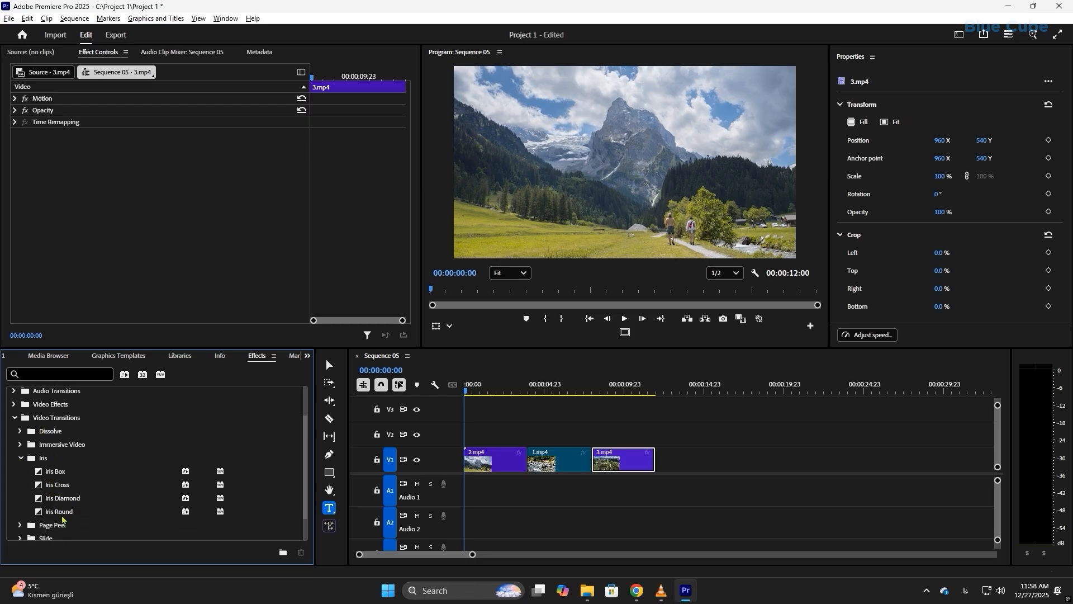
left_click(20, 458)
Step: Apply the Cross Dissolve transition from the Dissolve category to the cut between 2.mp4 and 1.mp4 on V1
left_click(20, 455)
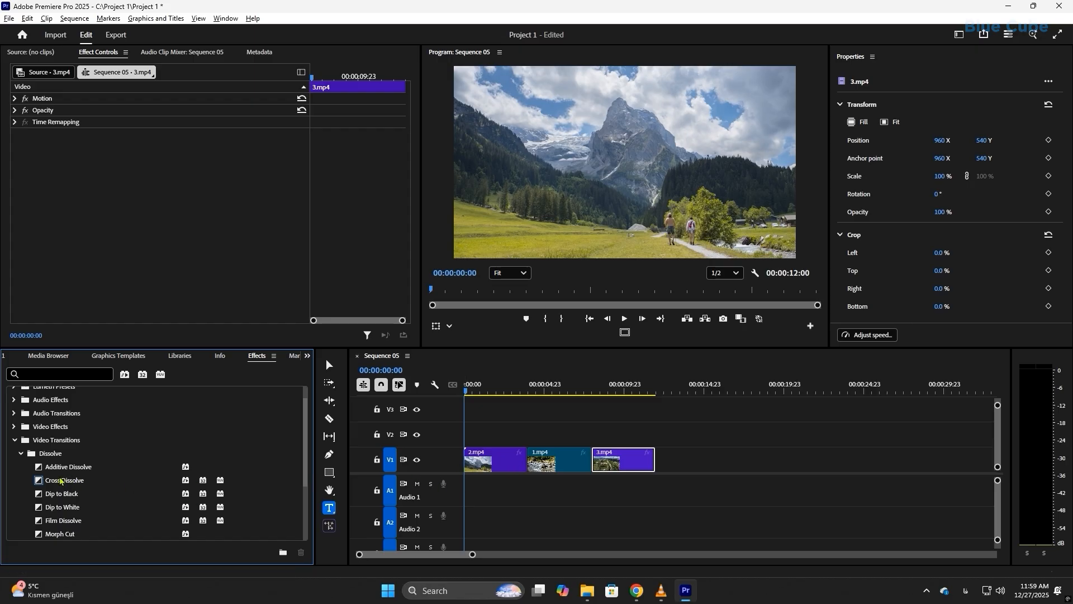
left_click(61, 480)
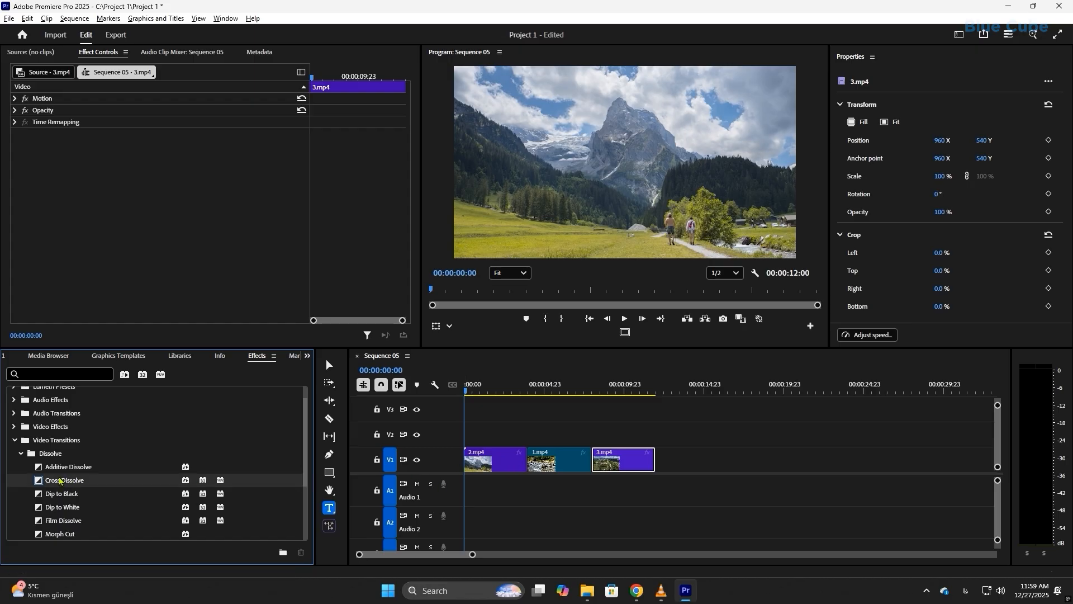
left_click_drag(60, 479, 534, 474)
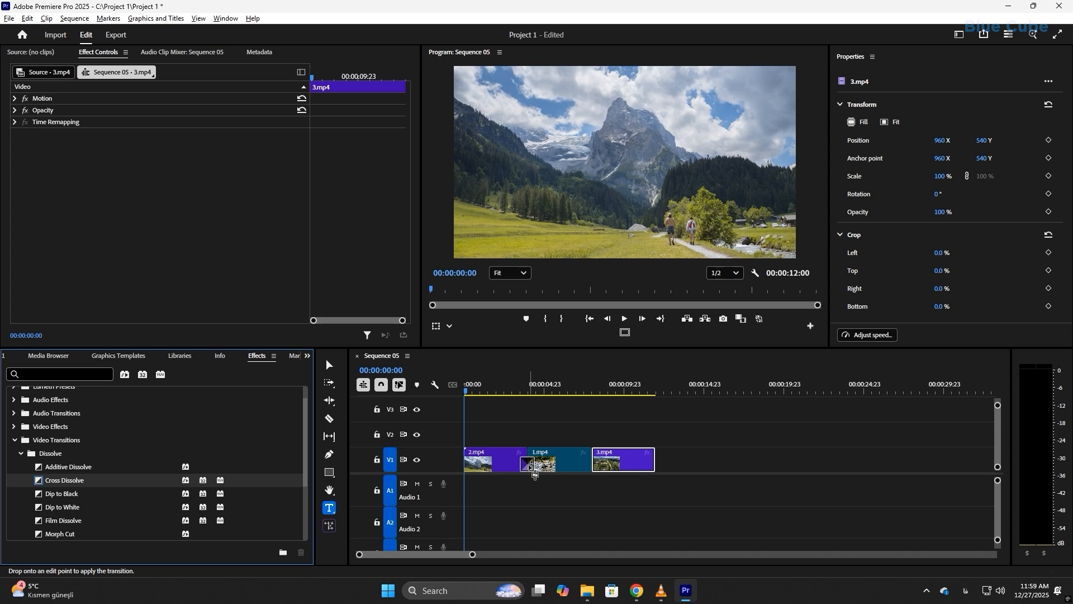
left_click_drag(534, 474, 534, 476)
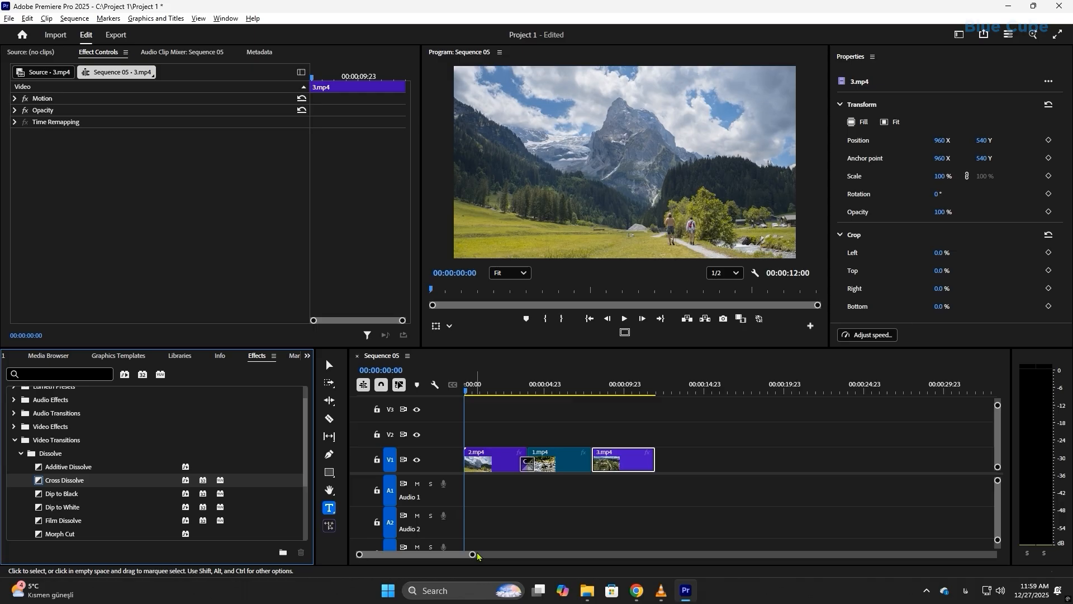
Step: Select the Cross Dissolve between 2.mp4 and 1.mp4, and play it back twice from just before the cut
left_click_drag(473, 555, 417, 555)
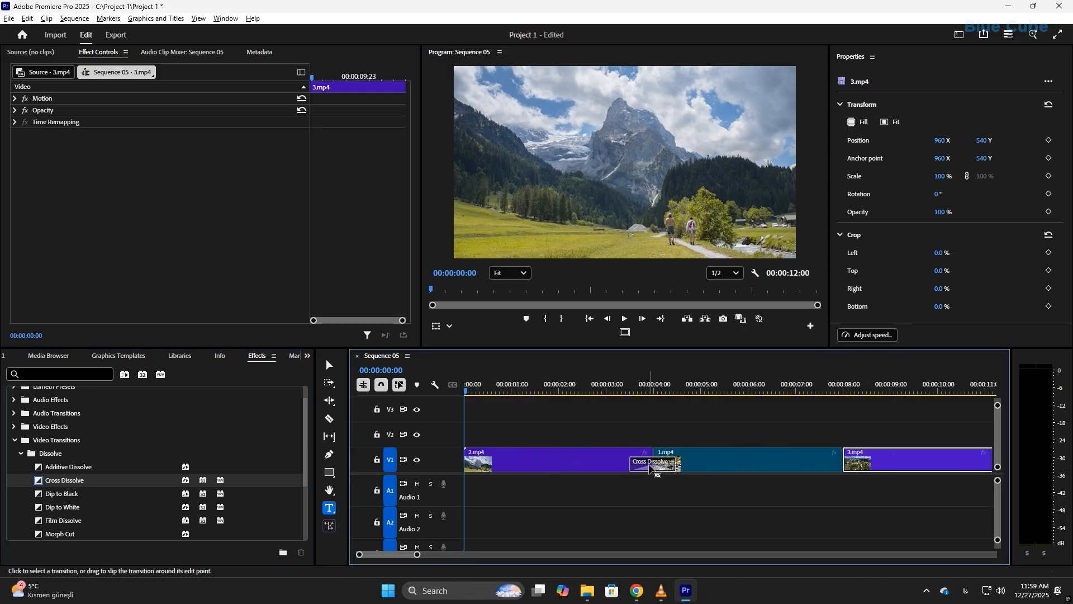
left_click(653, 465)
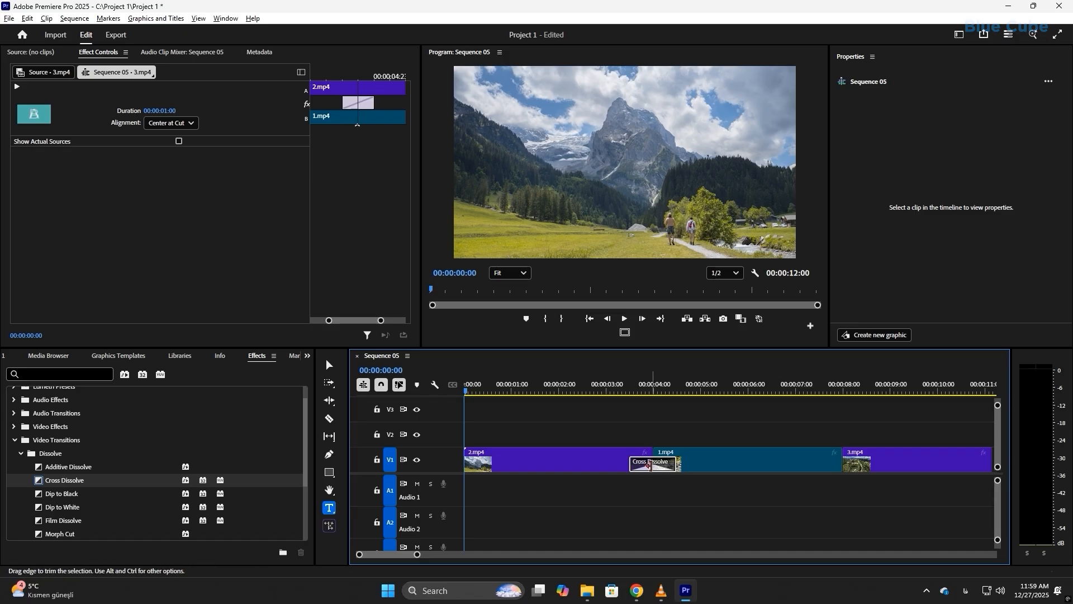
left_click(618, 385)
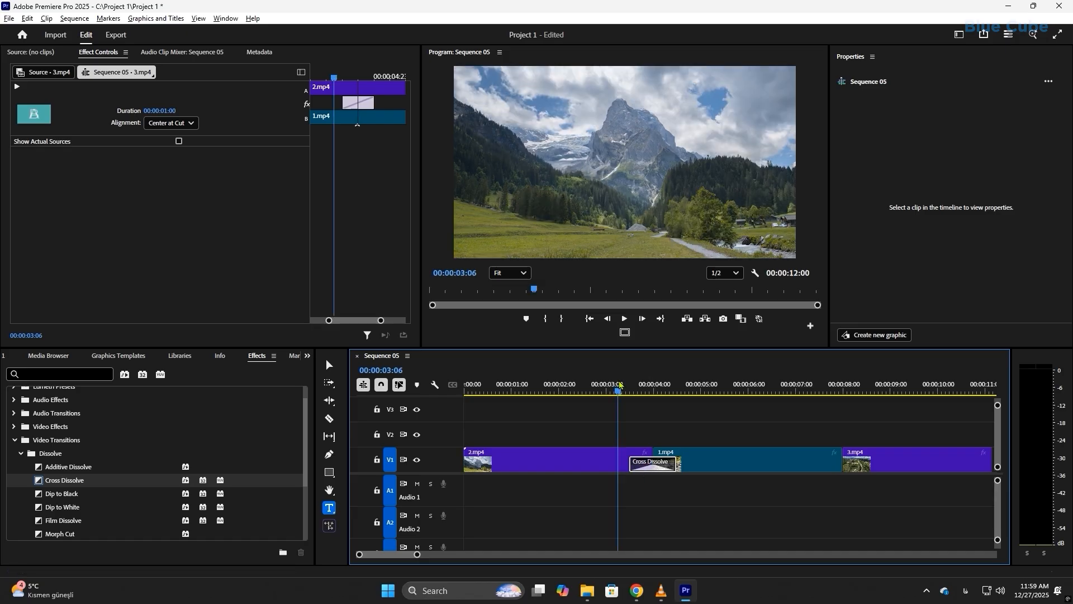
left_click(625, 319)
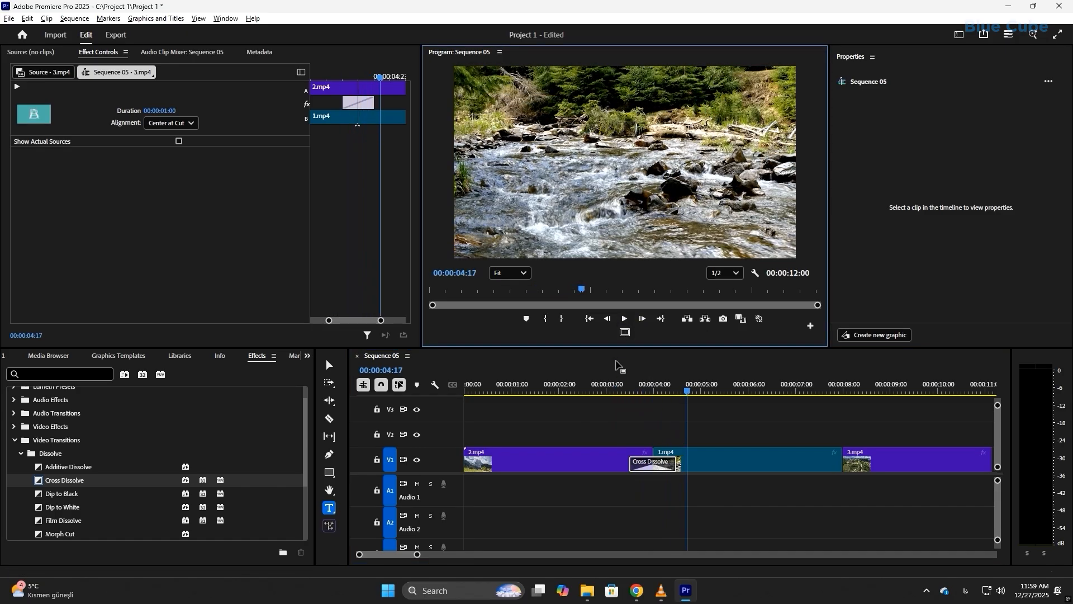
left_click(624, 319)
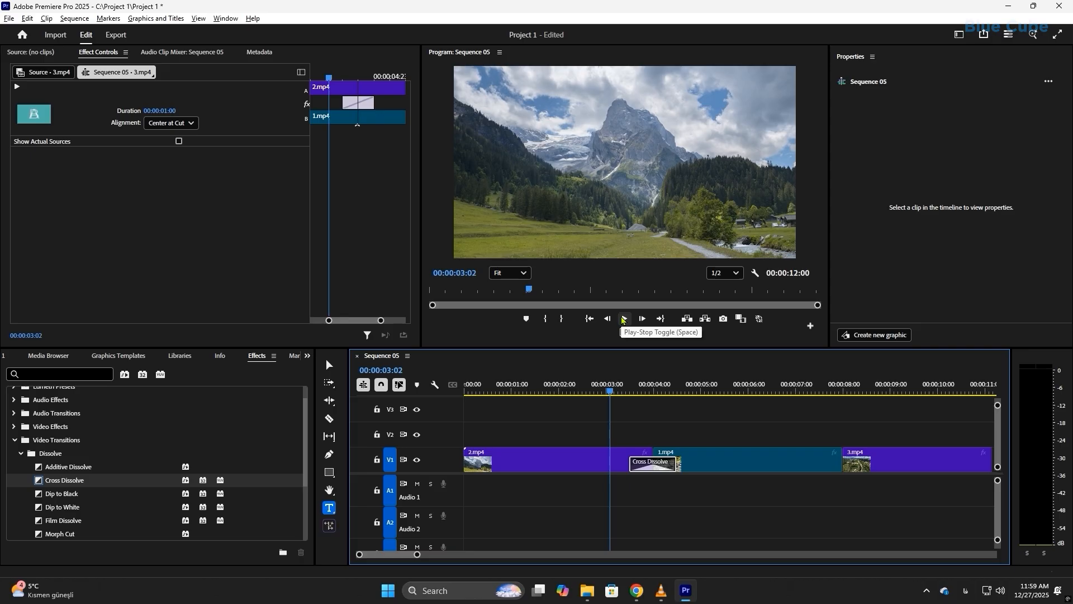
left_click(624, 319)
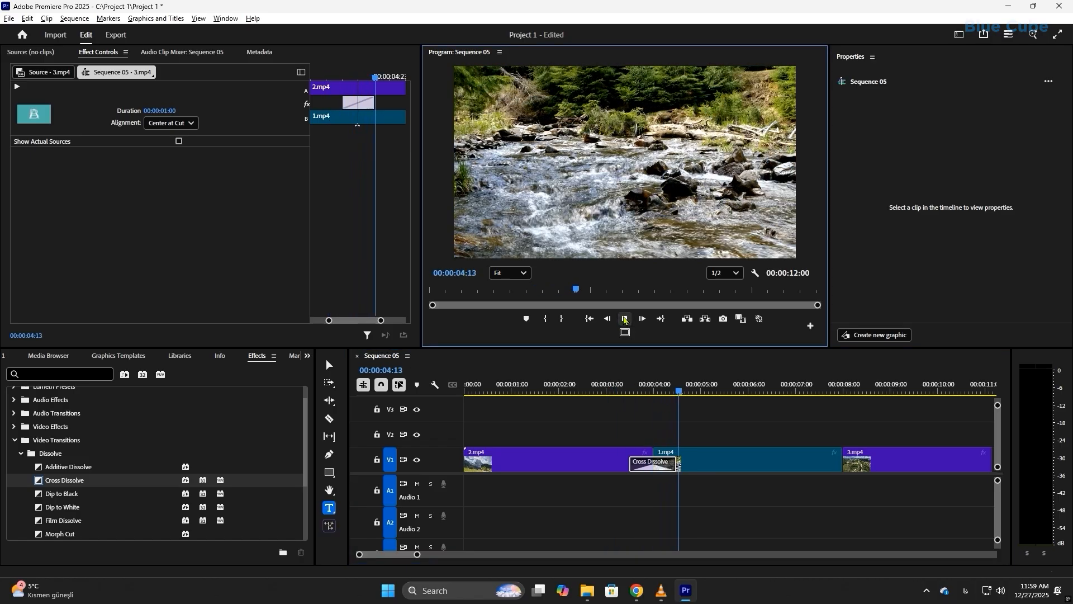
Step: Stop playback, and apply the Cross Dissolve transition to the cut between 1.mp4 and 3.mp4 on V1
left_click(624, 319)
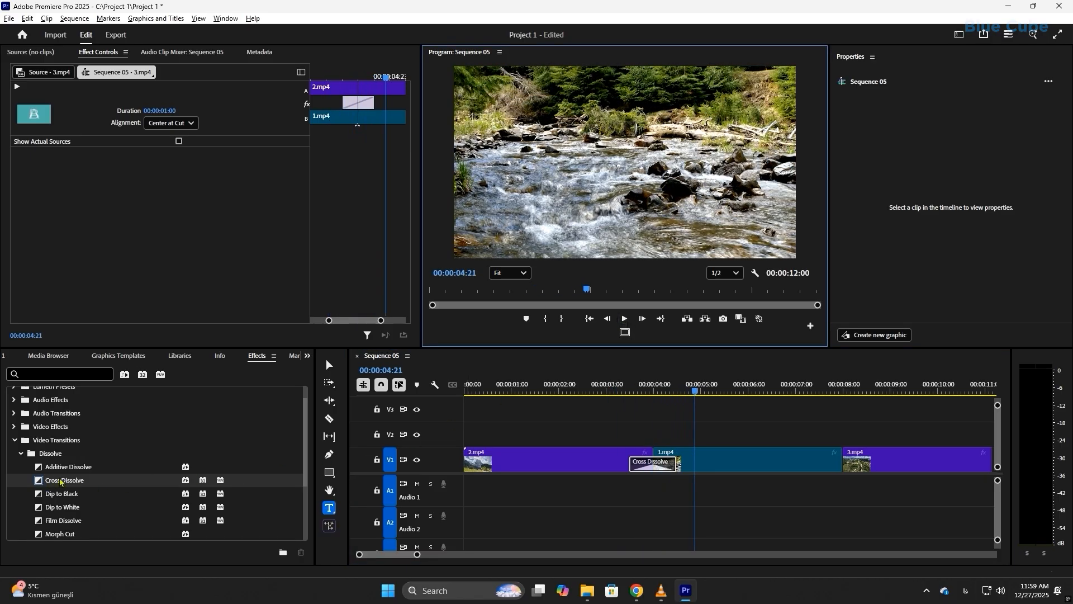
left_click_drag(61, 482, 850, 469)
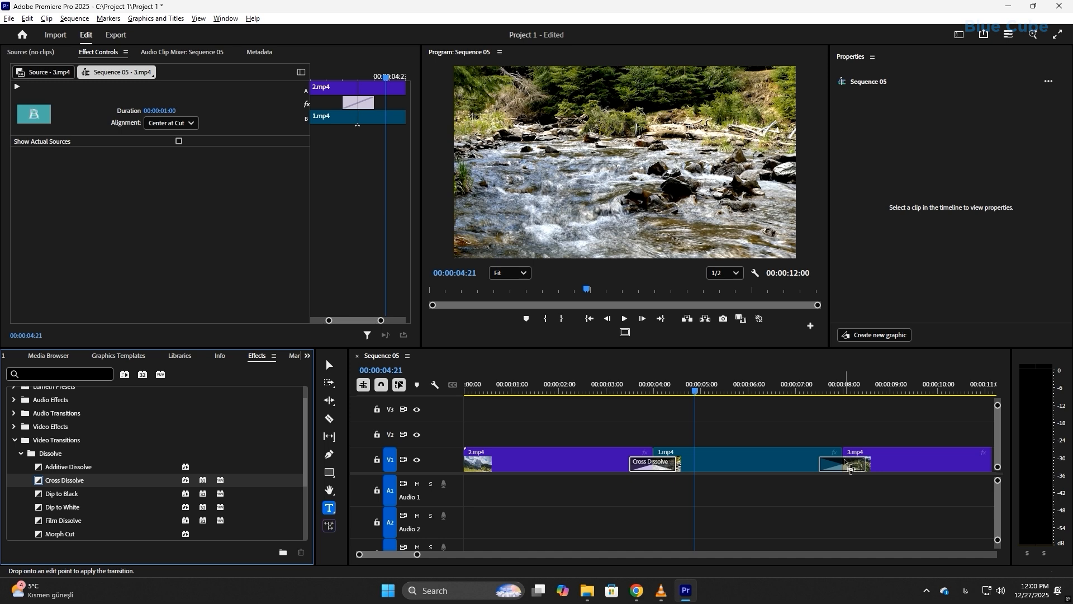
mouse_move(850, 468)
left_mouse_down()
mouse_move(836, 463)
mouse_move(868, 465)
mouse_move(852, 474)
mouse_move(846, 465)
left_mouse_up()
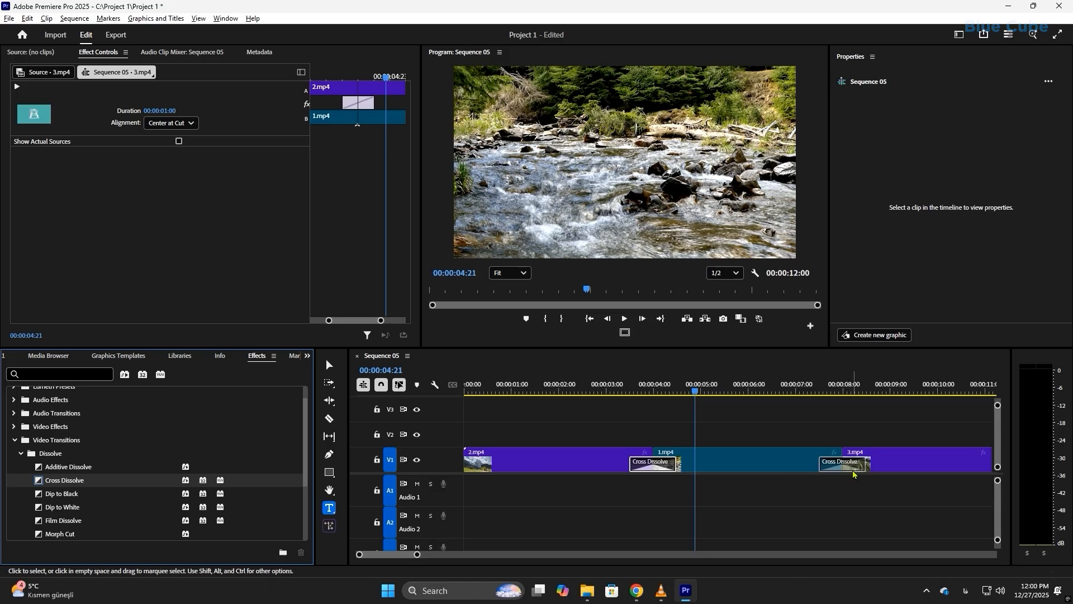
Step: Play back the Cross Dissolve between 1.mp4 and 3.mp4 twice from just before the cut
left_click(808, 387)
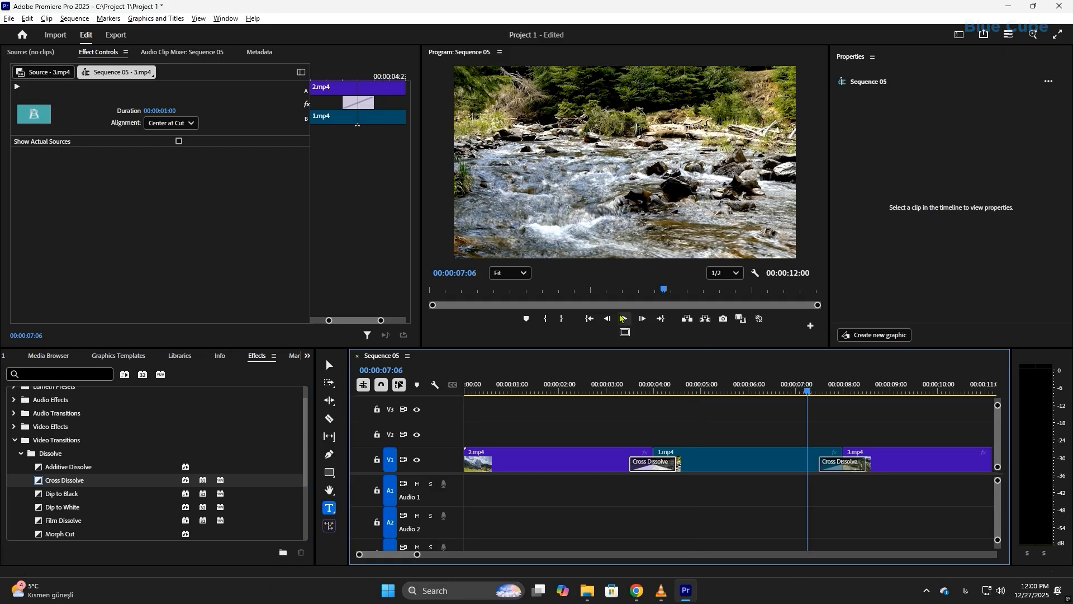
left_click(619, 320)
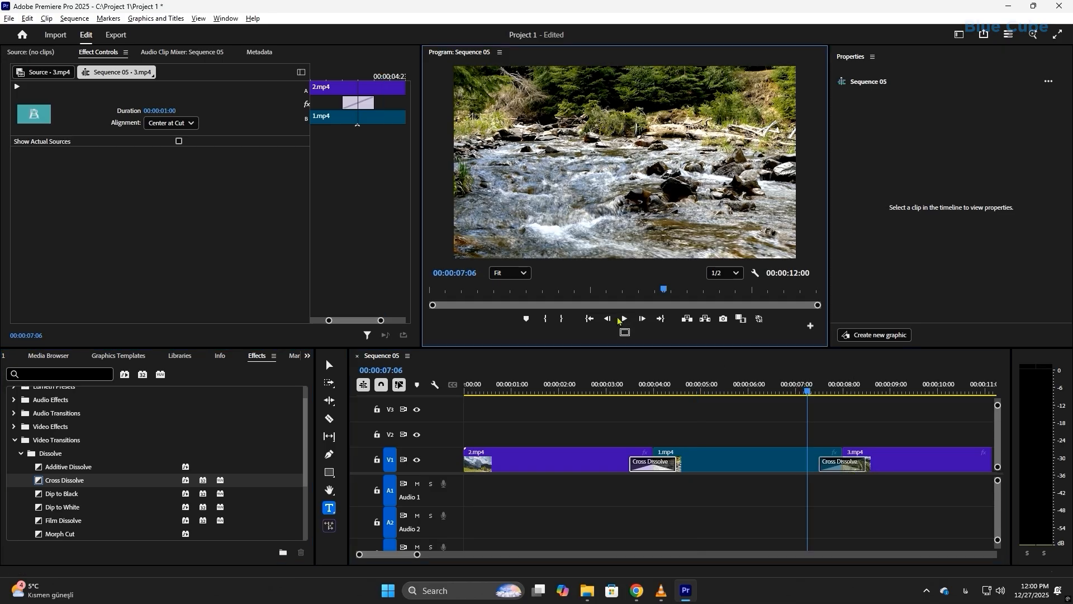
left_click(620, 319)
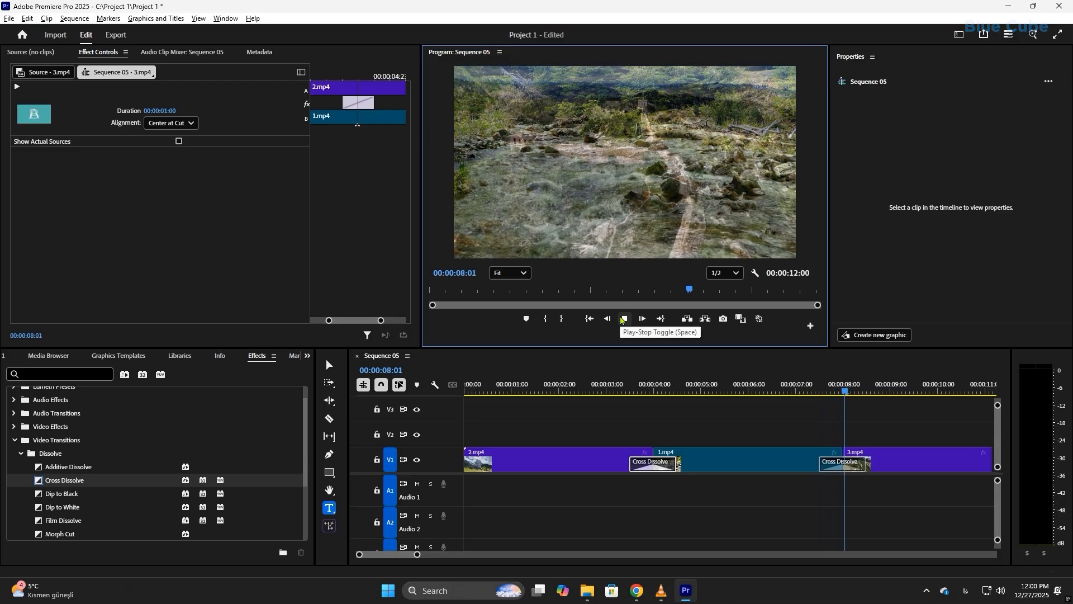
left_click(623, 319)
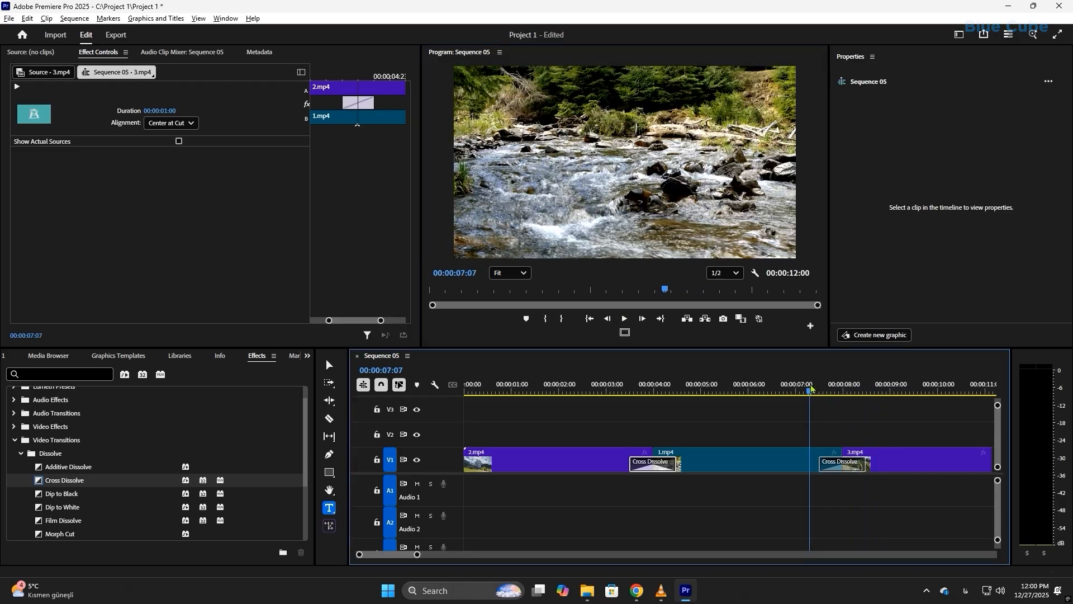
left_click(625, 319)
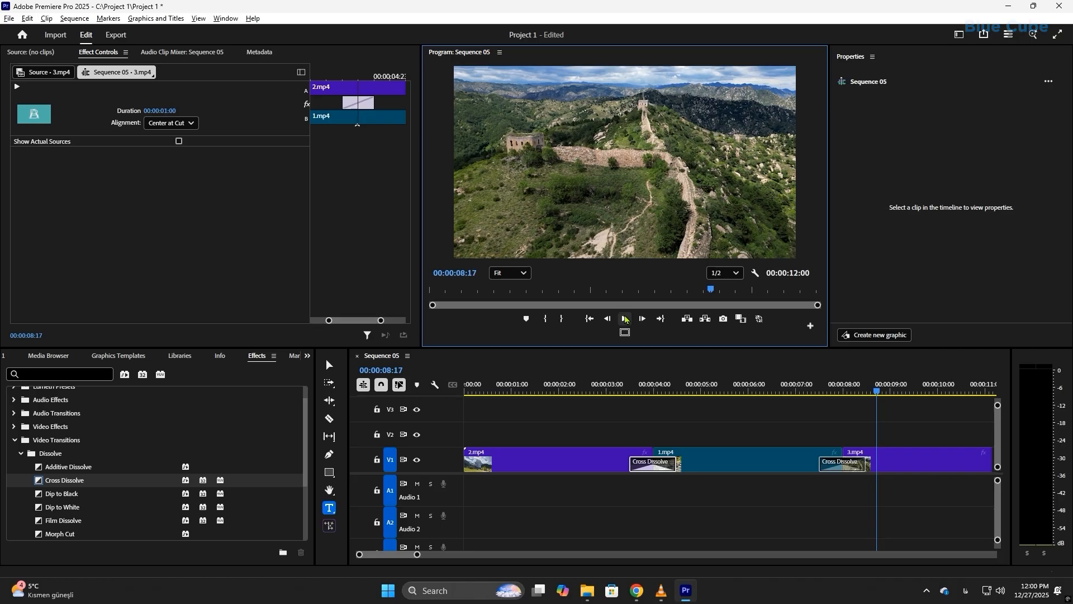
Step: Set the duration of the Cross Dissolve between 2.mp4 and 1.mp4 to 00:00:00:16, and play it back from just before the cut
left_click(847, 464)
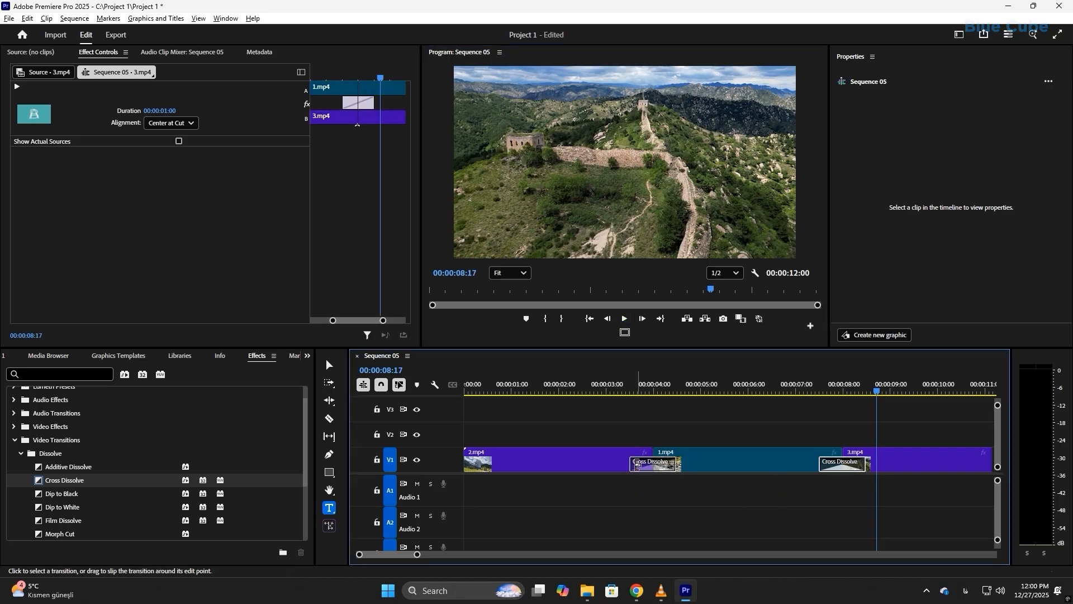
left_click(653, 466)
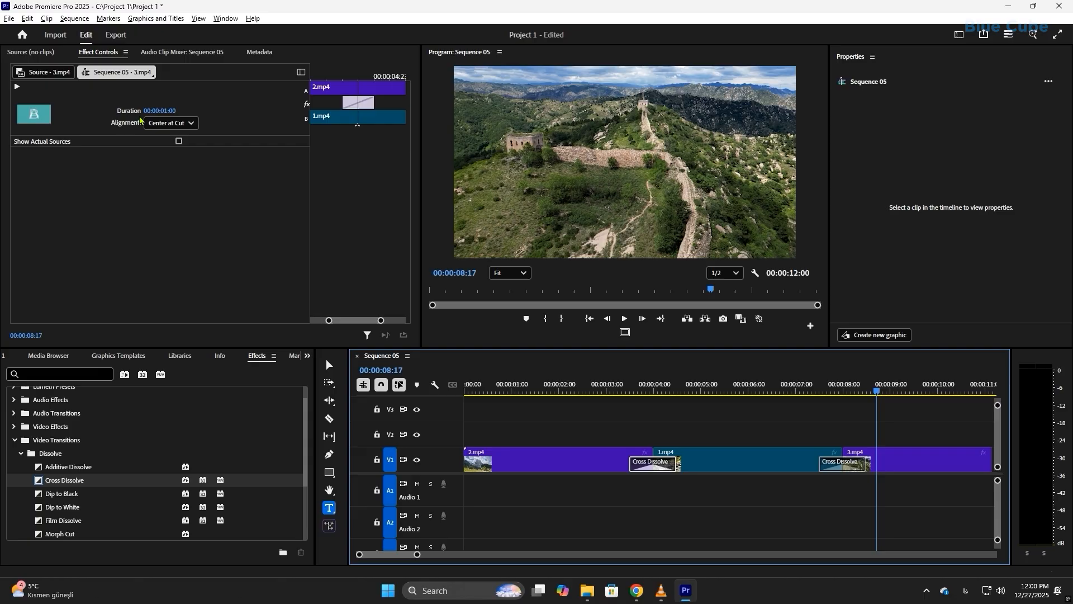
left_click_drag(170, 111, 194, 145)
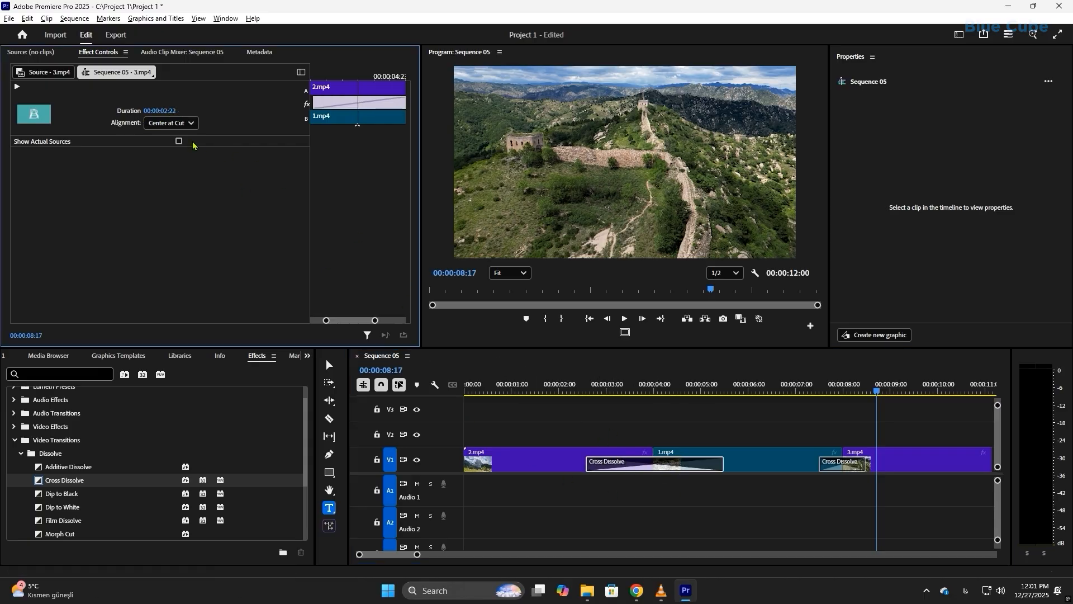
left_click_drag(159, 111, 120, 110)
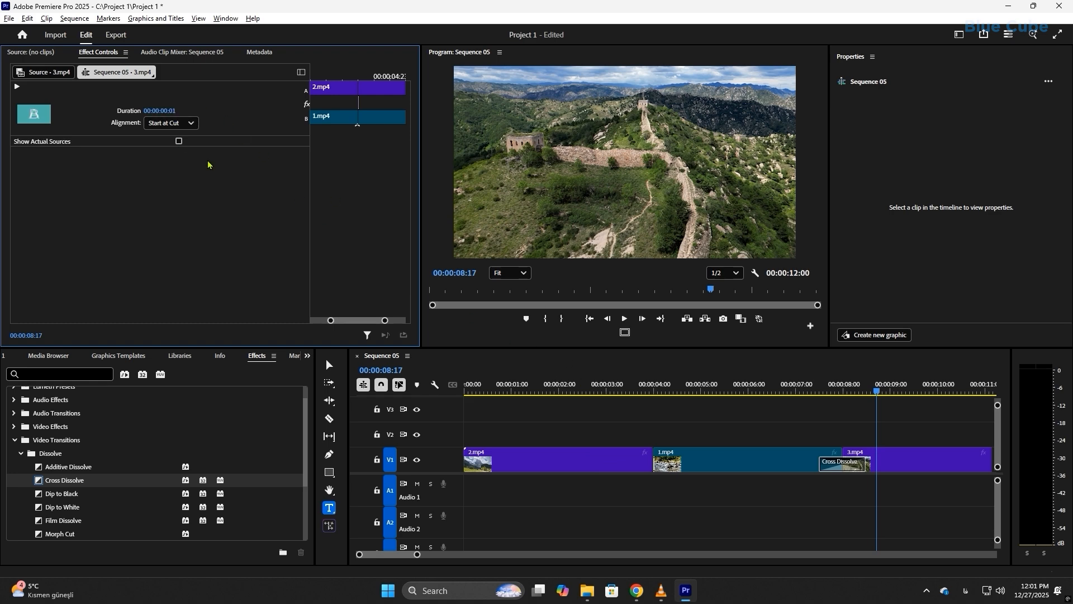
left_click_drag(160, 110, 169, 111)
left_click(636, 389)
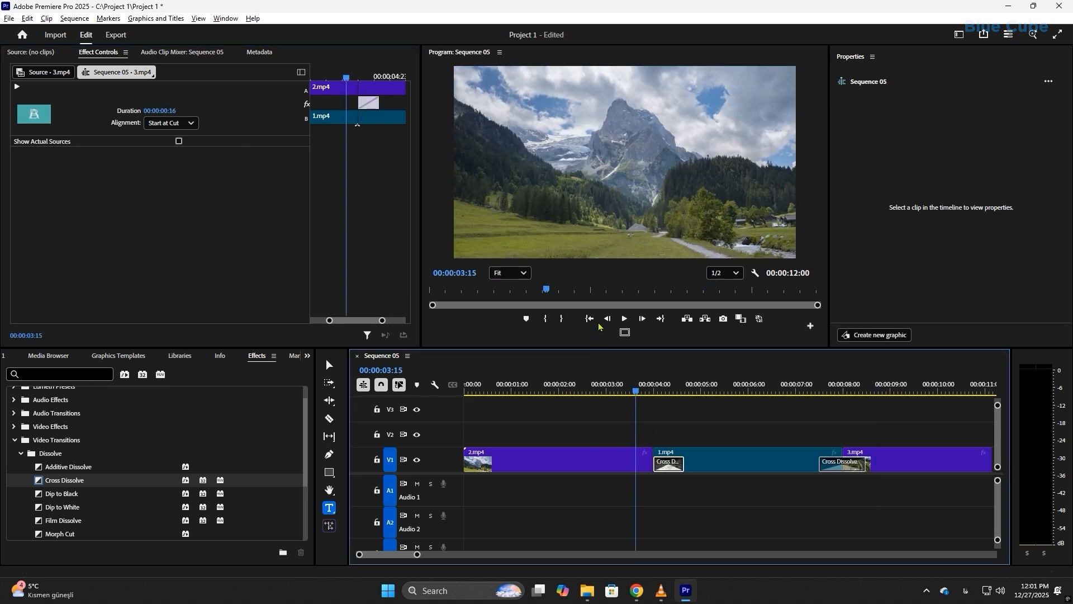
left_click(625, 317)
left_click(625, 318)
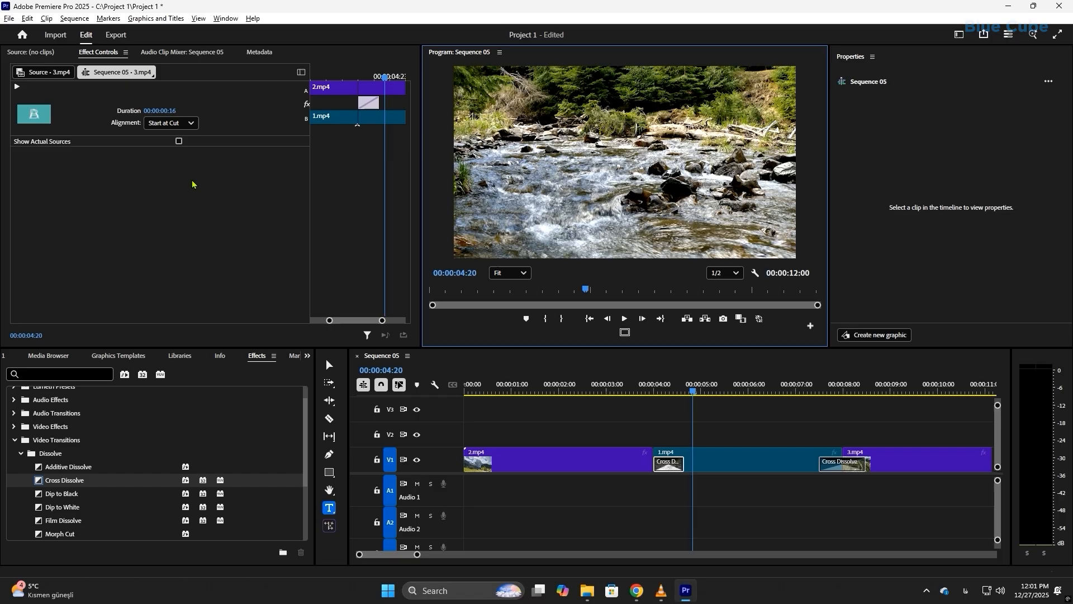
Step: Try the Center at Cut and Start at Cut alignments on the first Cross Dissolve, and settle on End at Cut
left_click(168, 123)
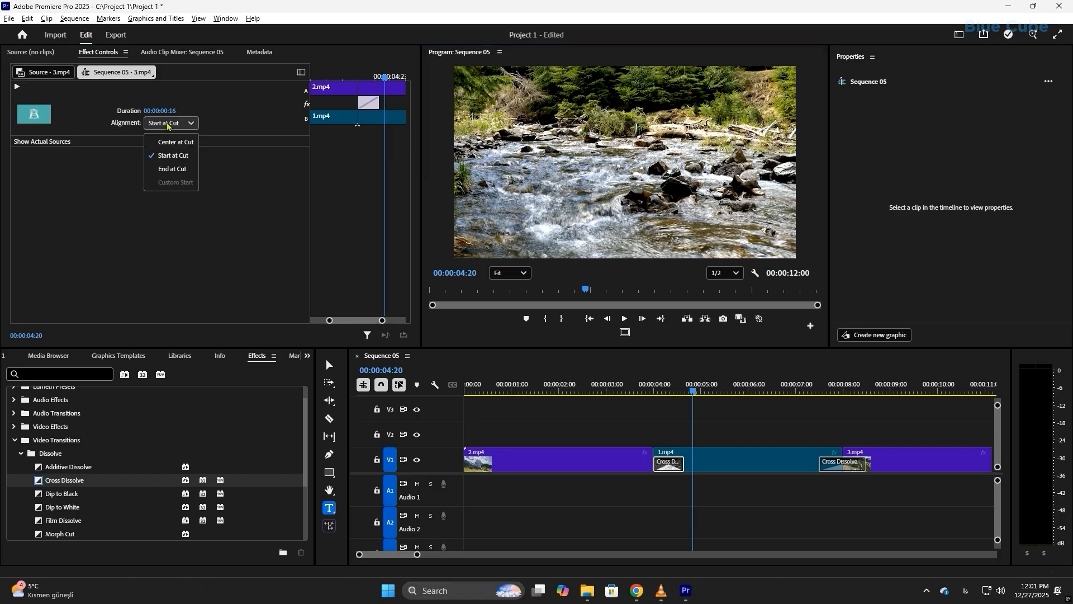
left_click(175, 142)
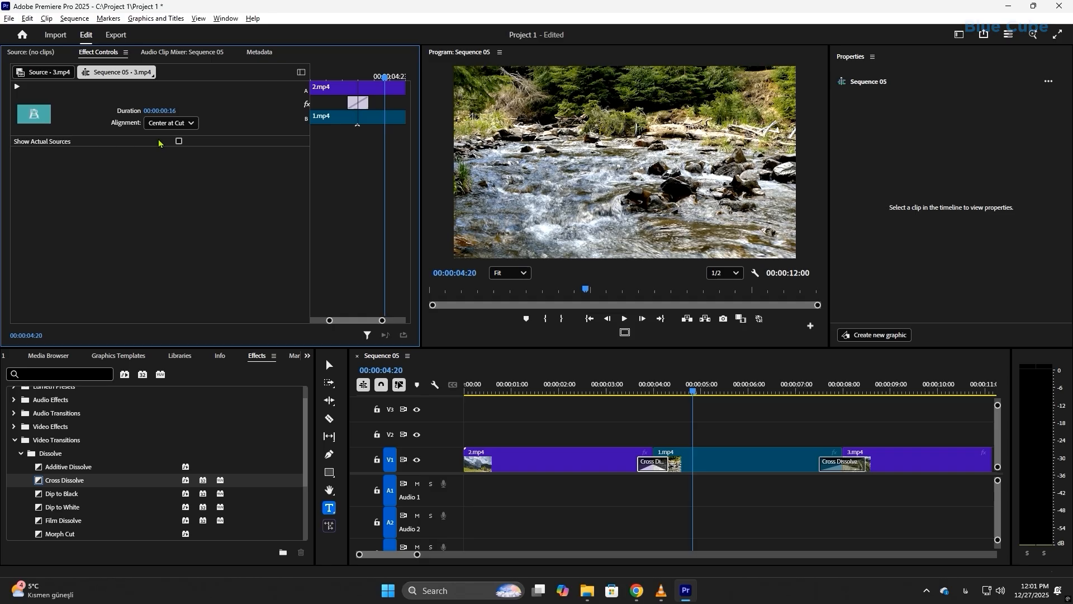
left_click(171, 123)
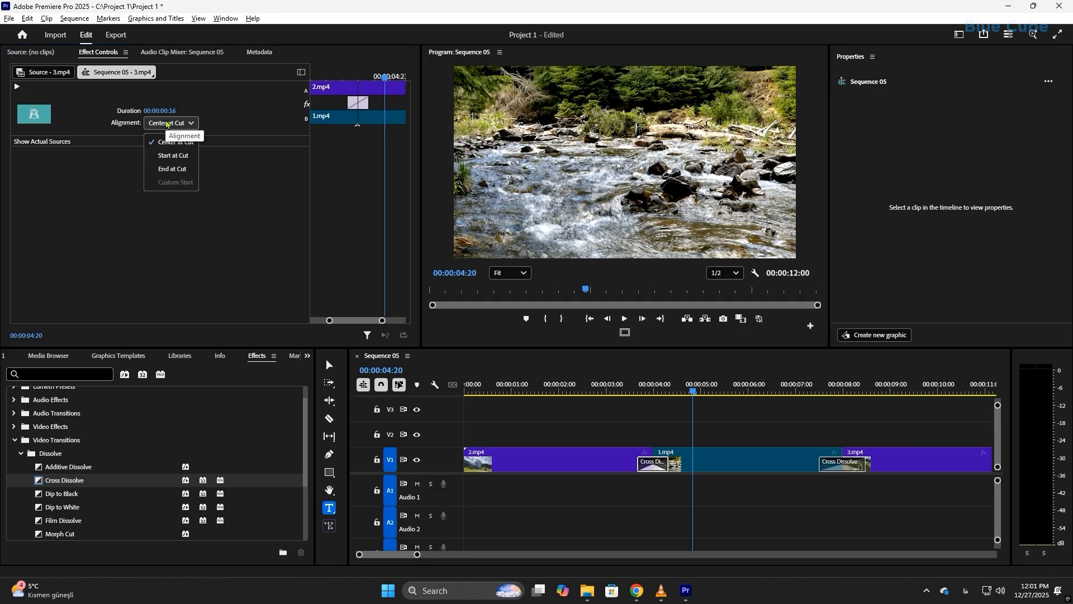
left_click(177, 155)
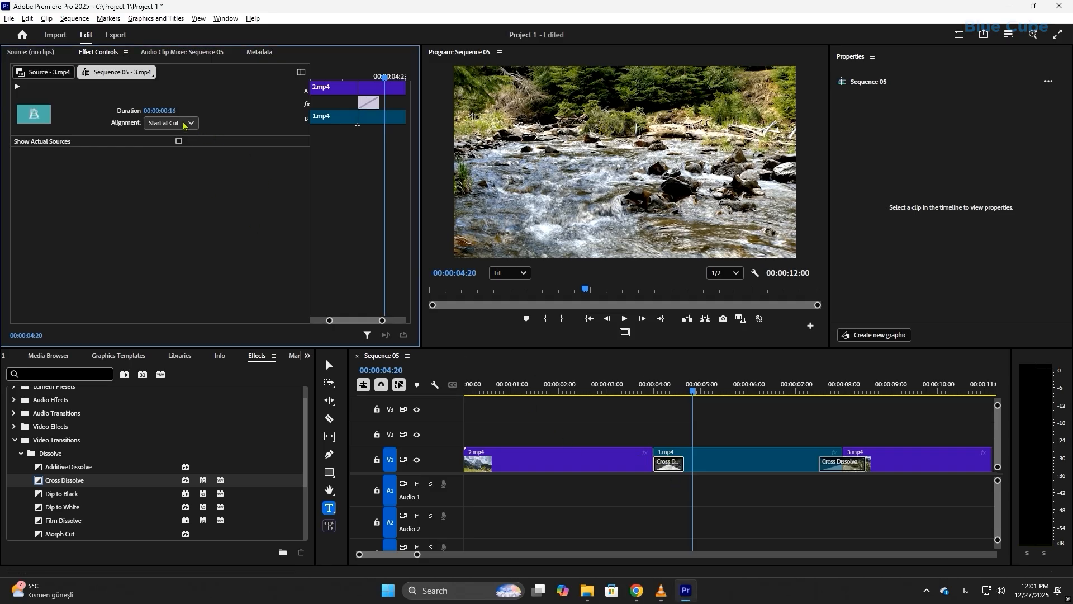
left_click(170, 123)
left_click(174, 168)
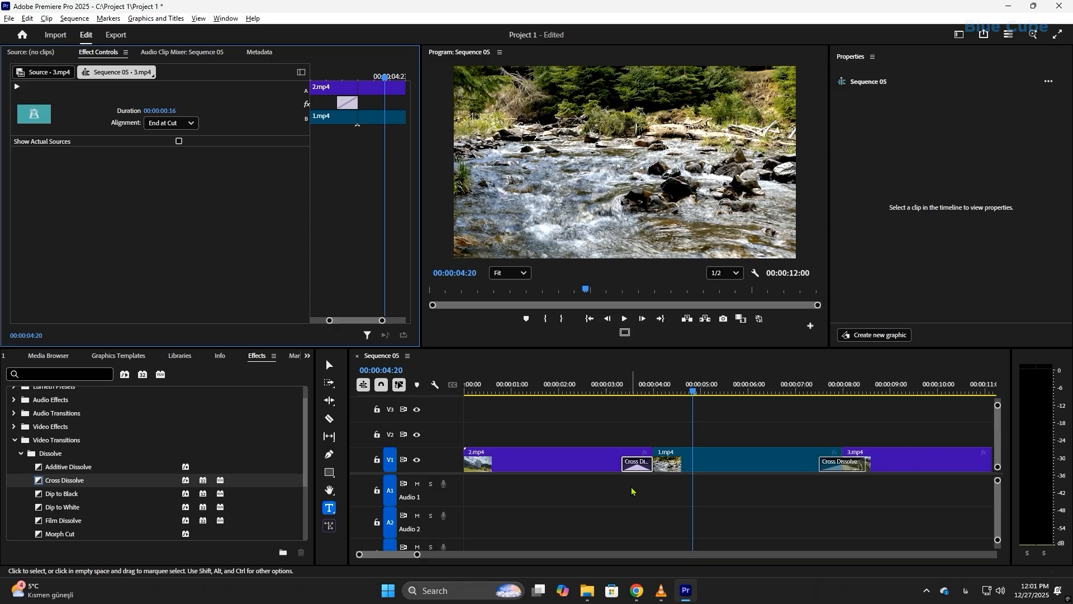
Step: Slide the first Cross Dissolve over the cut between 2.mp4 and 1.mp4, and lengthen it to 00:00:00:18 in the timeline
left_click_drag(637, 466, 656, 466)
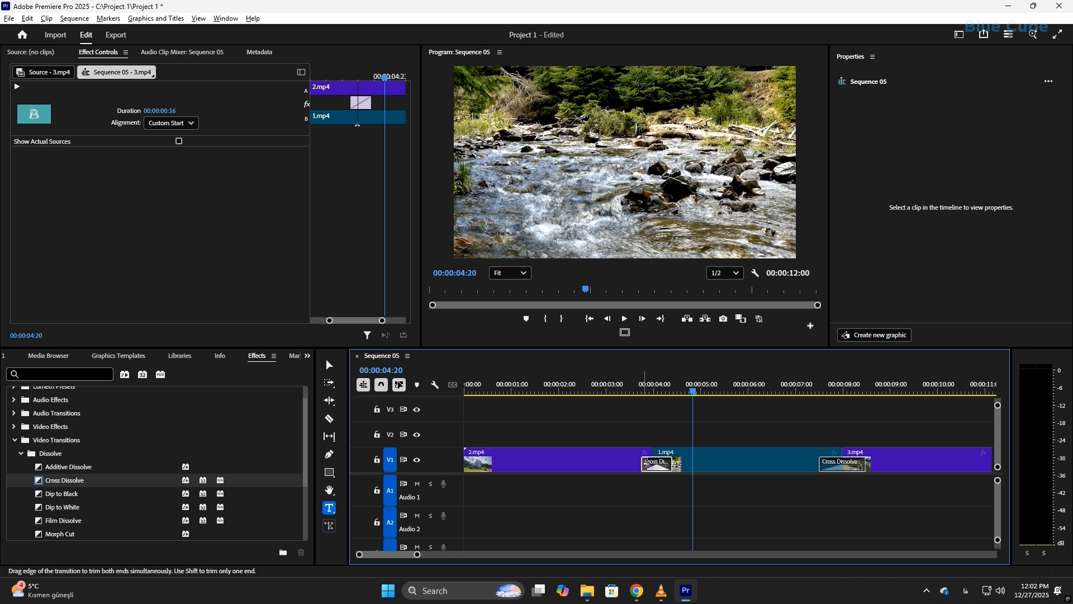
mouse_move(646, 464)
left_mouse_down()
mouse_move(569, 469)
mouse_move(642, 472)
left_mouse_up()
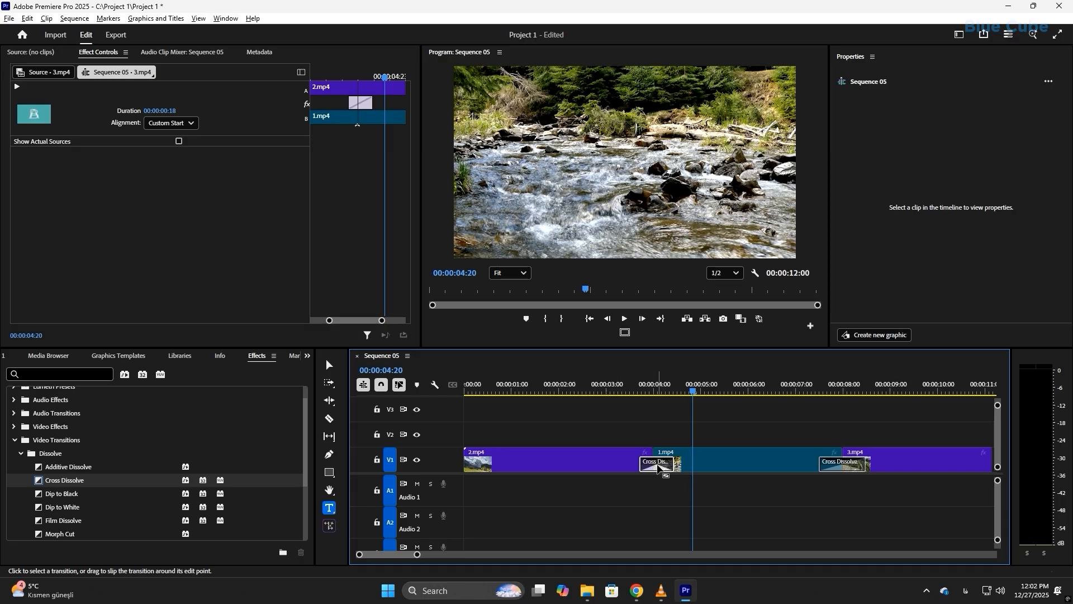
Step: Remove both Cross Dissolve transitions from the cuts on V1
key("Delete")
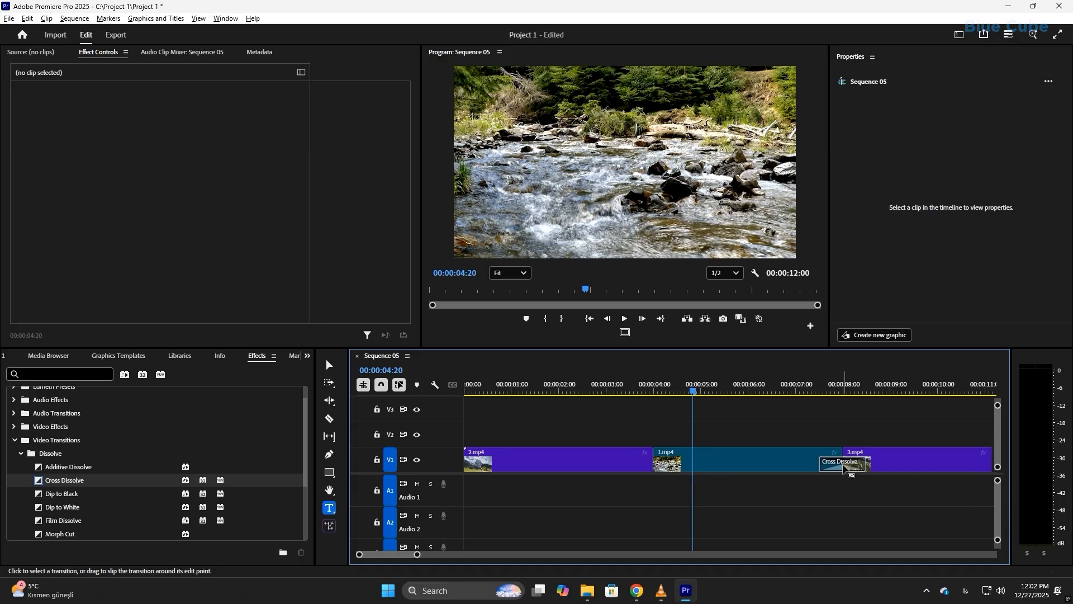
left_click(844, 468)
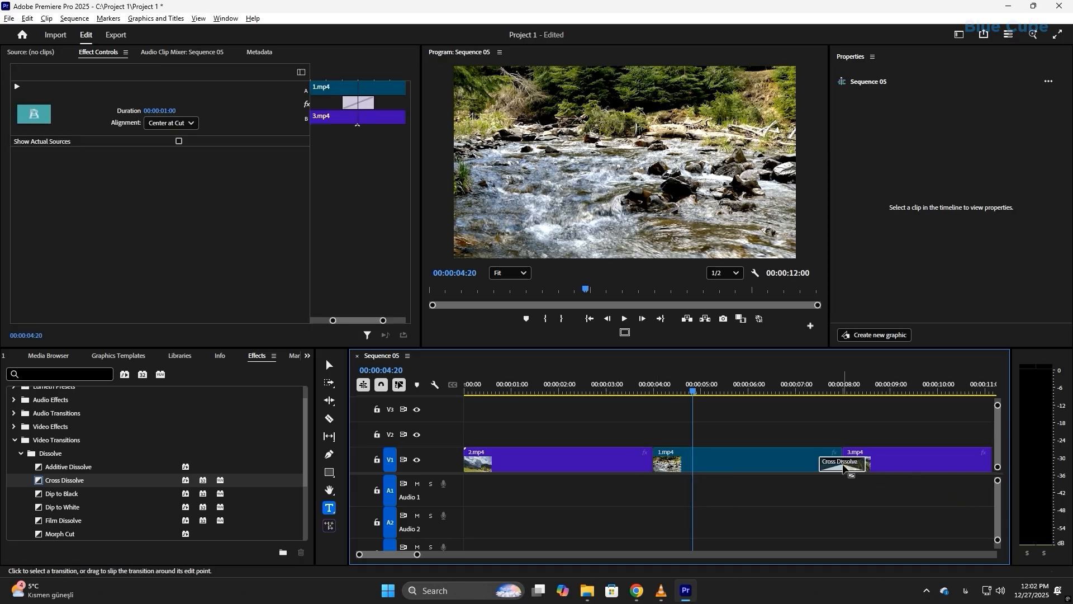
right_click(844, 469)
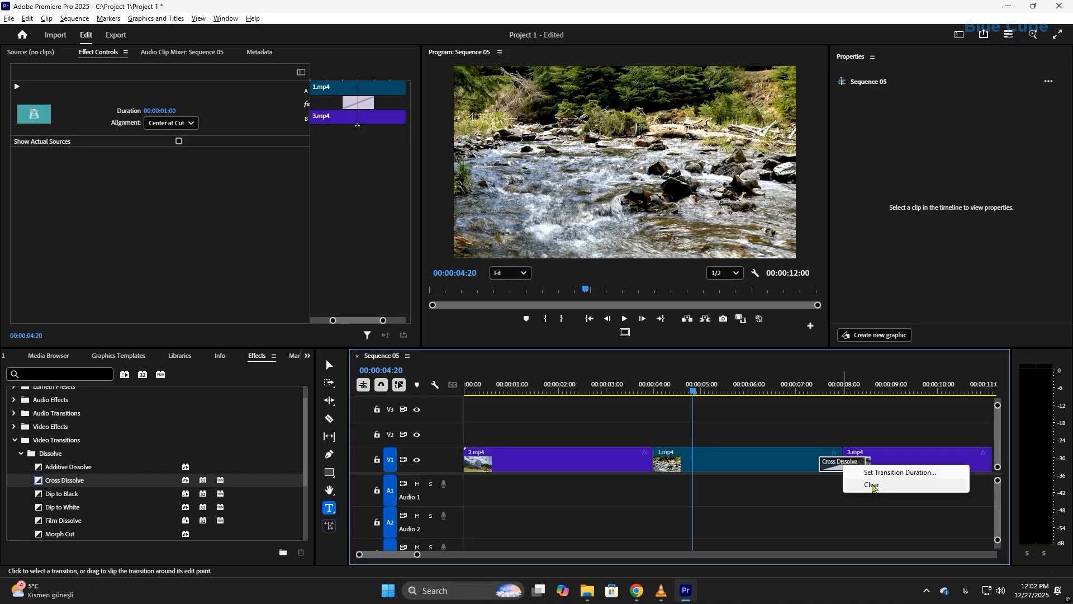
left_click(876, 486)
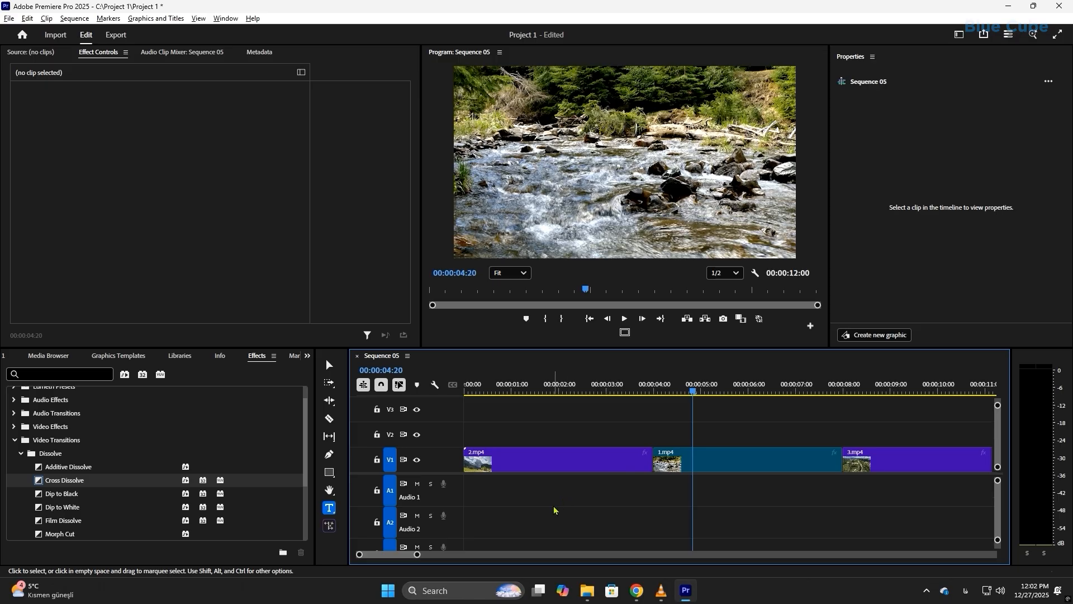
Step: Select all three clips on V1 and apply the default transition to them at once
left_click_drag(416, 554, 430, 554)
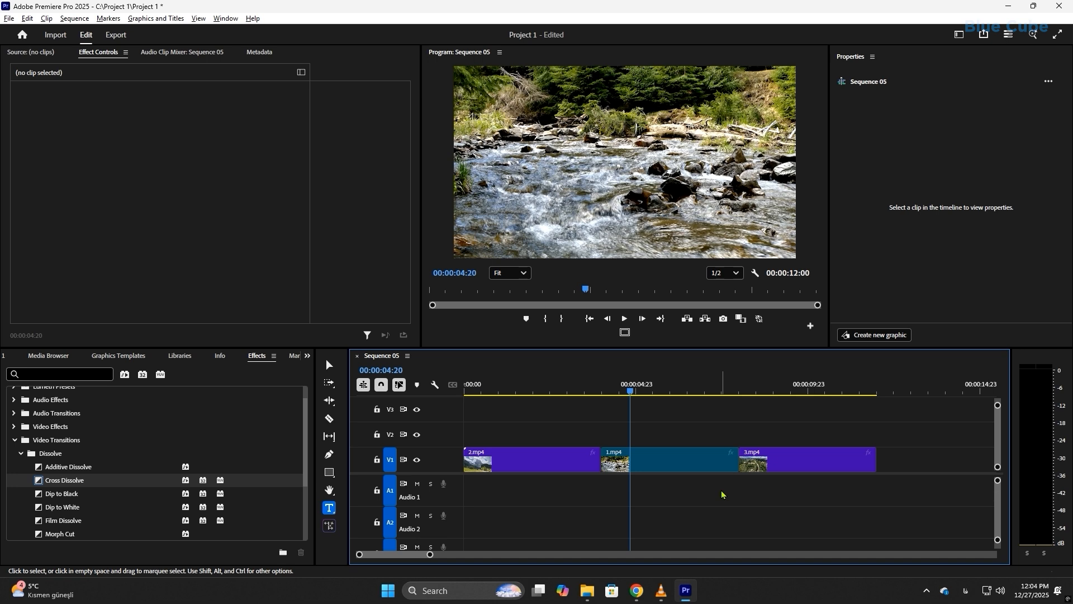
left_click_drag(917, 431, 530, 486)
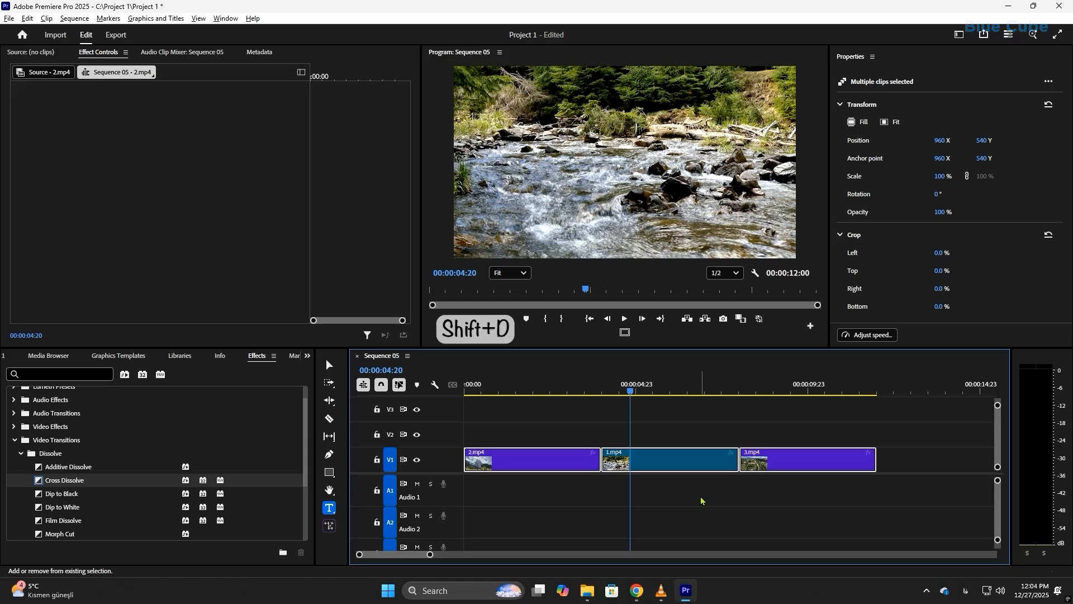
key("shift+d")
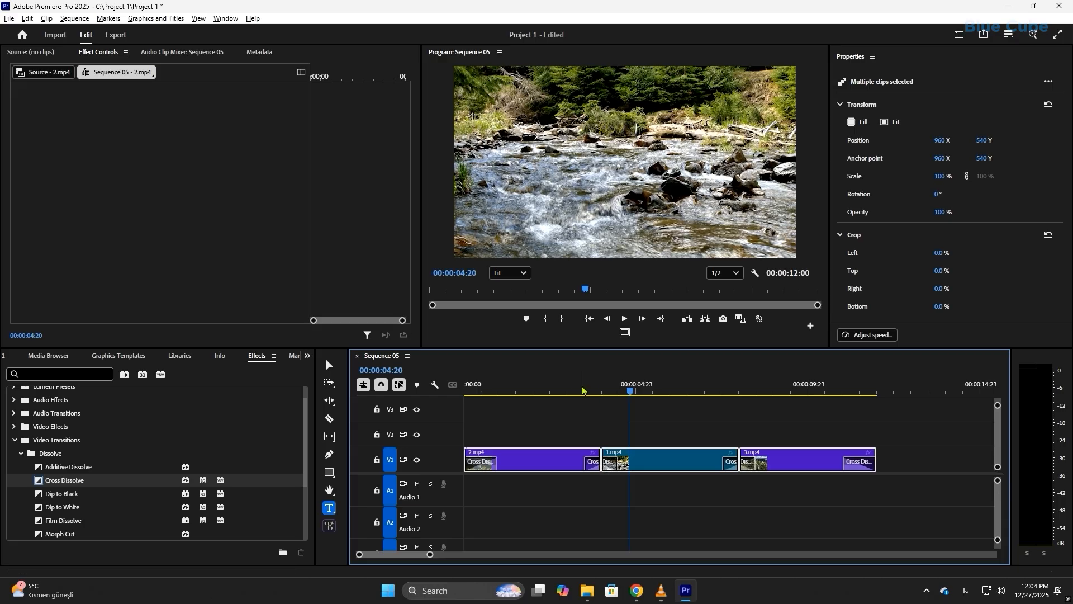
Step: Play the whole sequence from its start, and look at the option for setting the selected Dissolve transition as default
left_click_drag(584, 391, 460, 425)
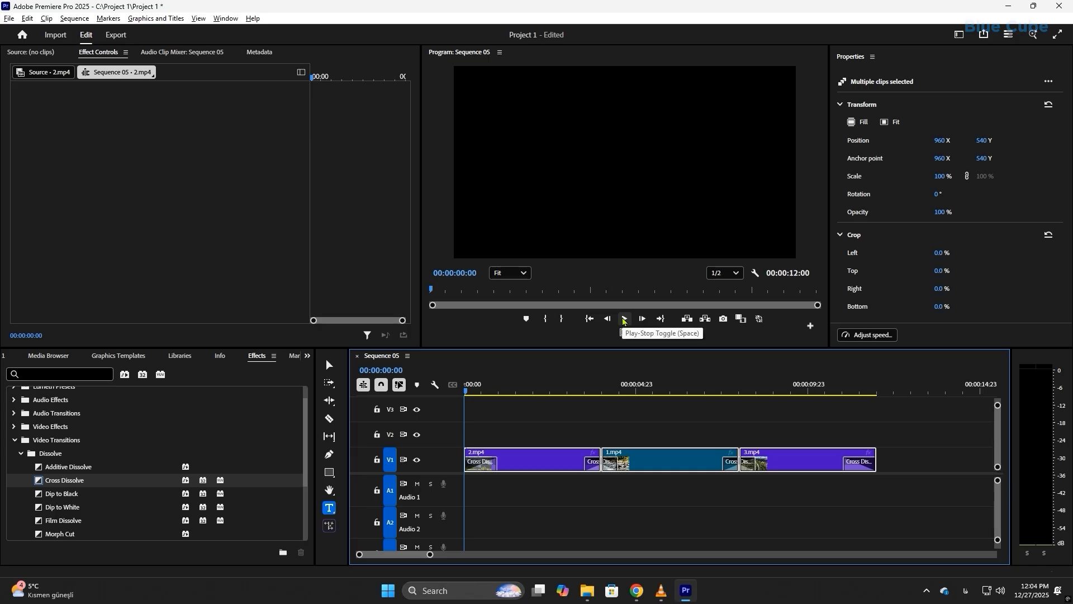
left_click(624, 319)
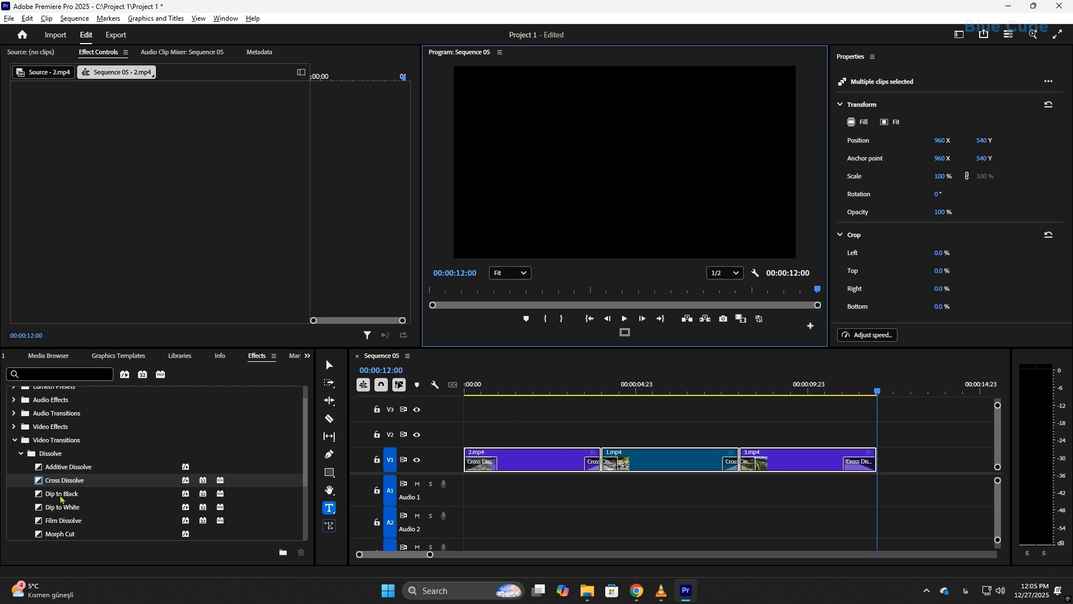
right_click(66, 468)
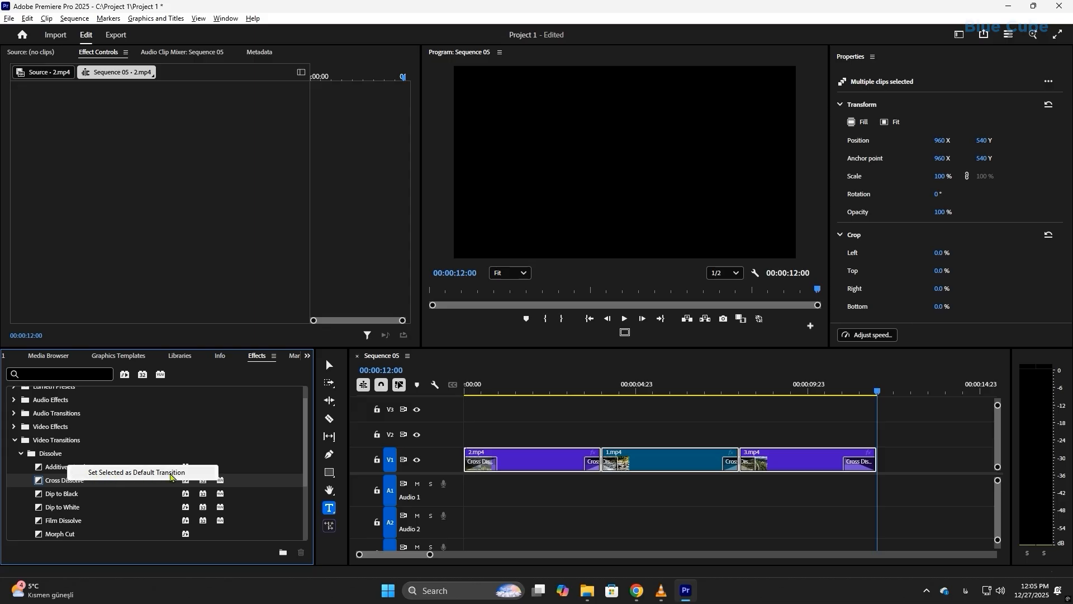
left_click(62, 482)
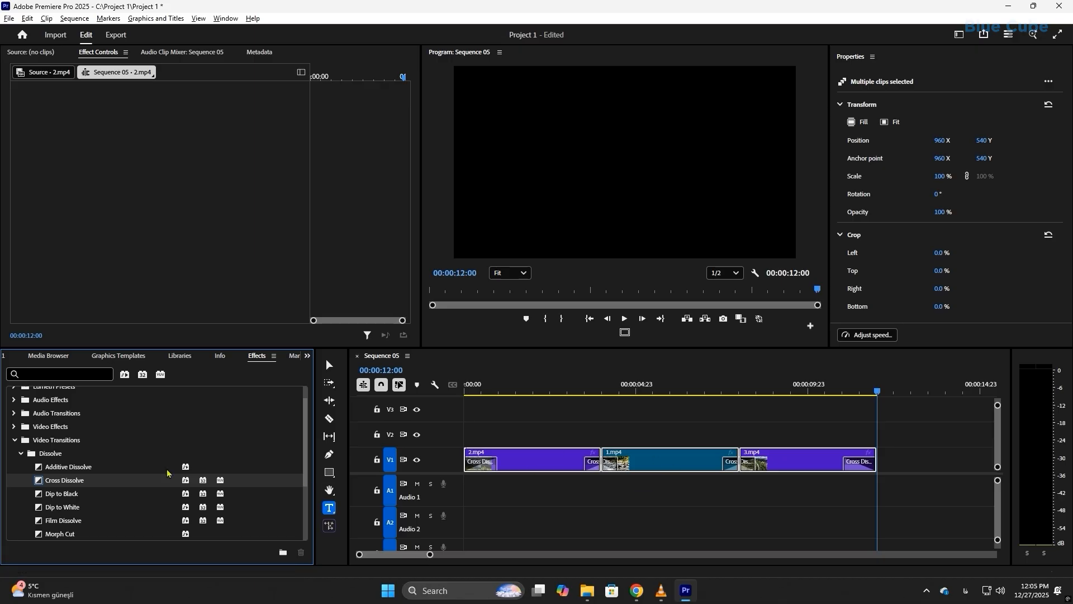
Step: Apply VR Random Blocks from the Immersive Video transitions to the cut between 2.mp4 and 1.mp4, and place the playhead just before it
left_click(20, 453)
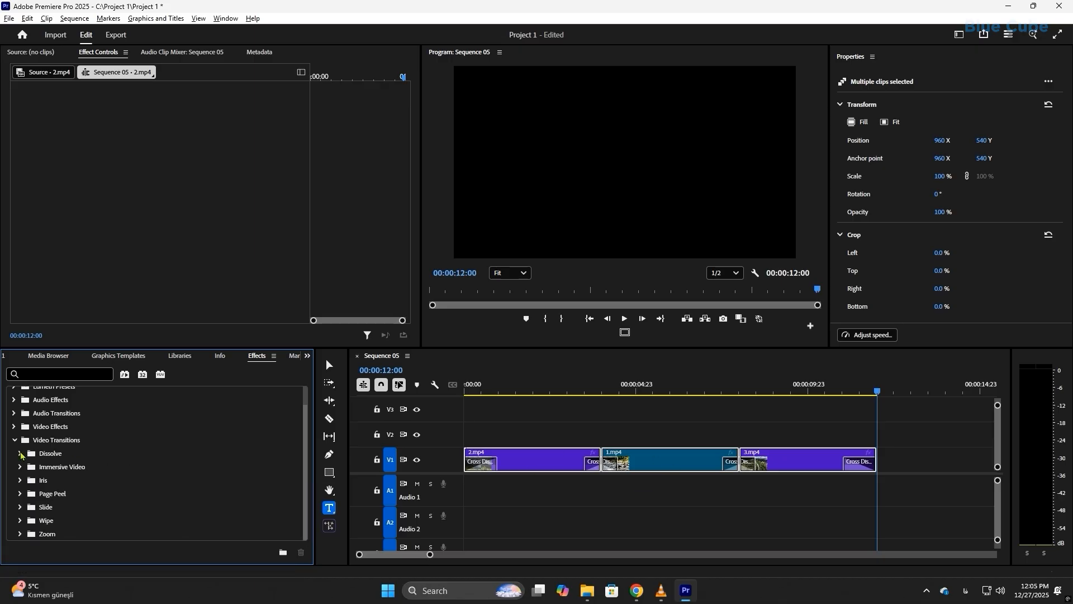
left_click(21, 466)
scroll(102, 512, "down", 3)
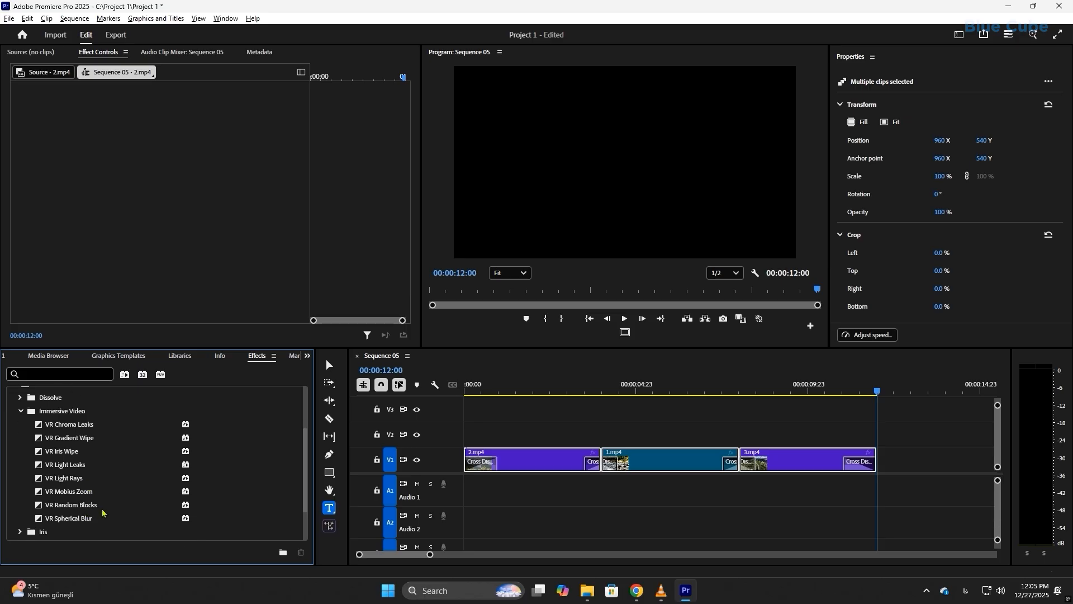
left_click_drag(70, 508, 599, 469)
left_click(574, 384)
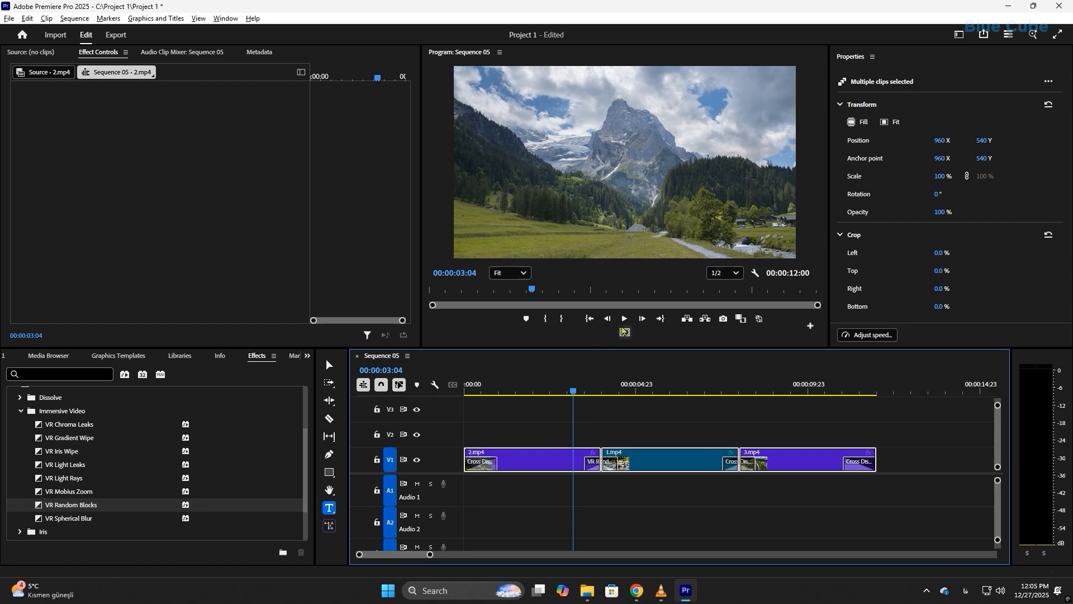
Step: Play back the VR Random Blocks transition between 2.mp4 and 1.mp4 twice from just before the cut
left_click(624, 319)
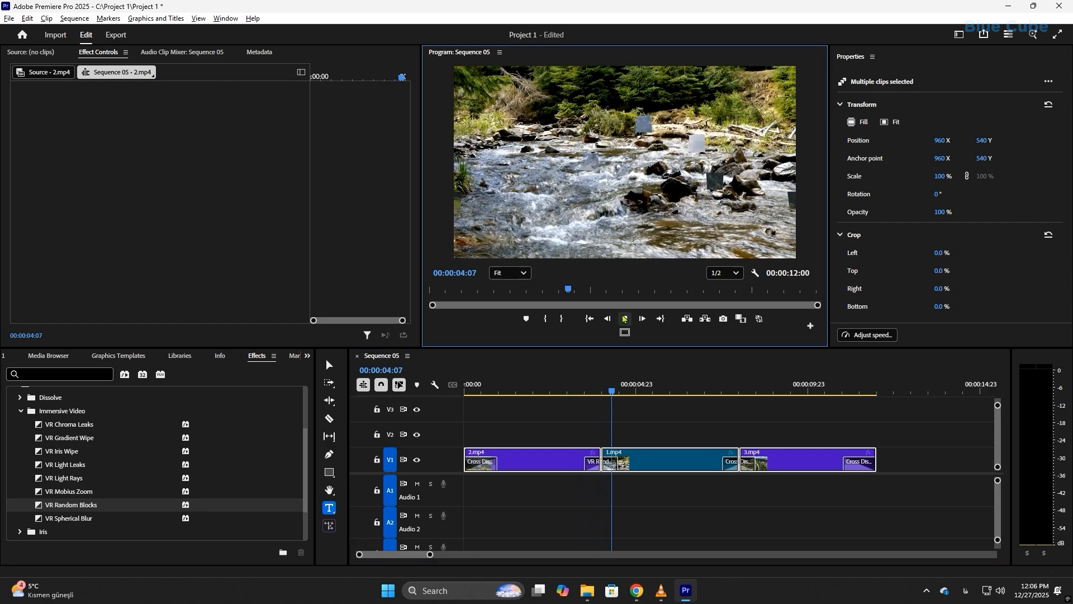
left_click(625, 319)
left_click(618, 361)
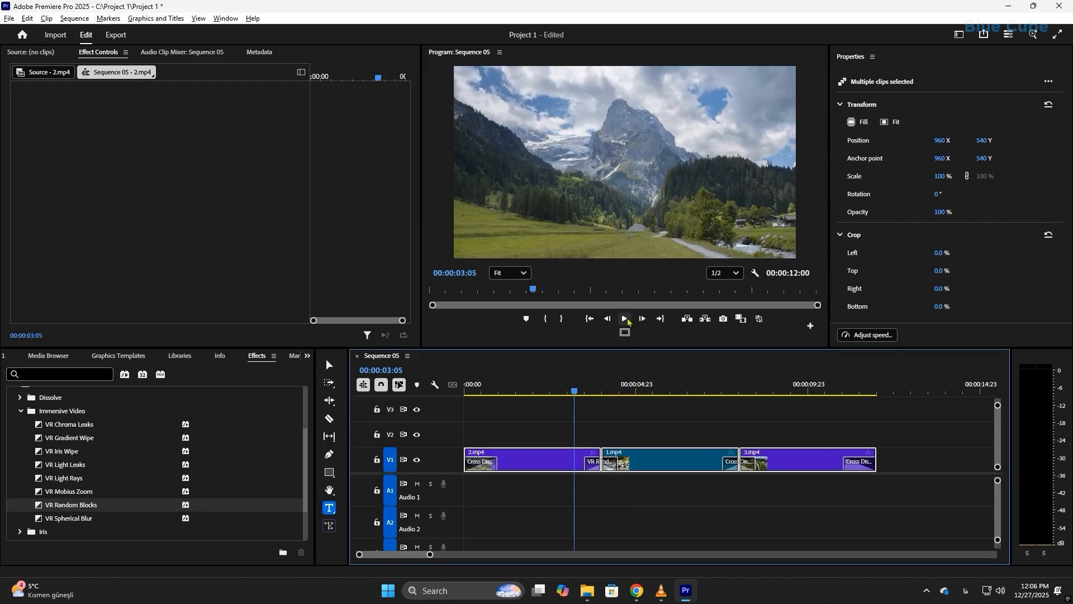
left_click(625, 319)
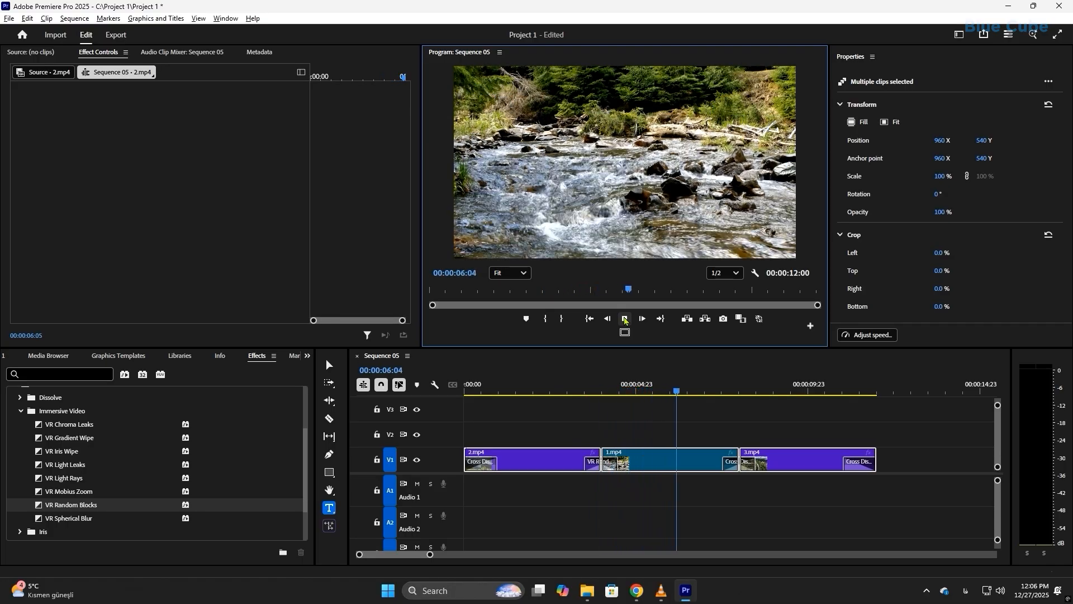
key("space")
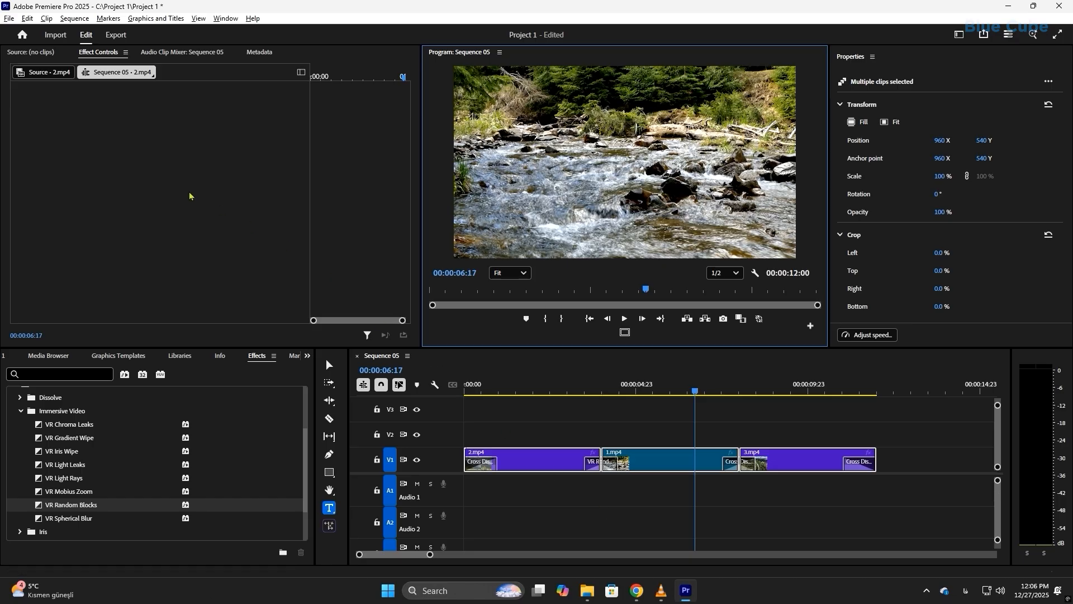
Step: Examine the video transition default duration and its unit choices in the Timeline preferences, and leave without changing anything
left_click(27, 18)
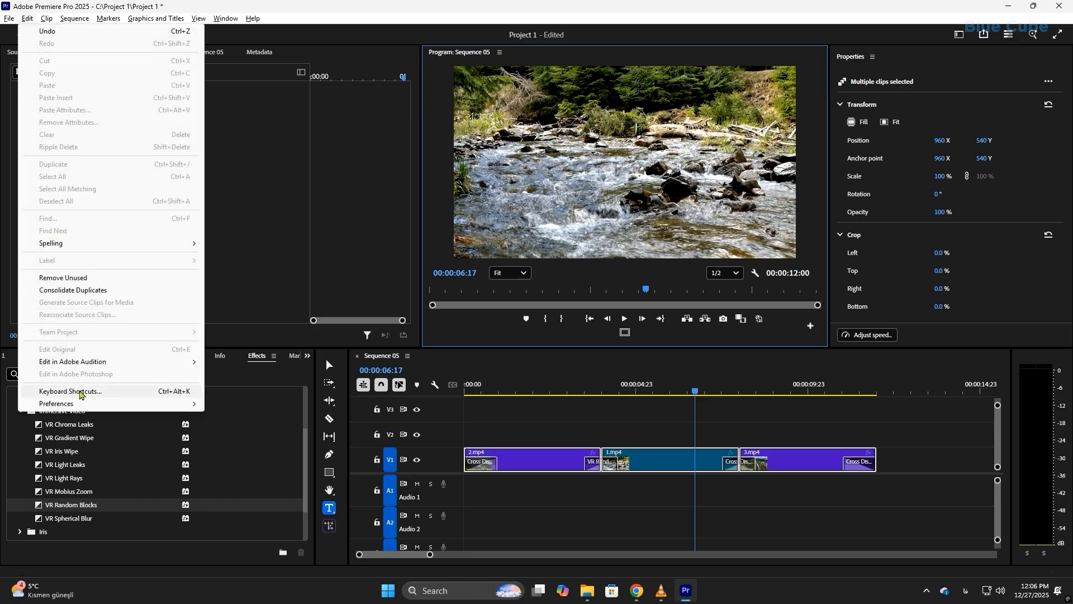
mouse_move(81, 407)
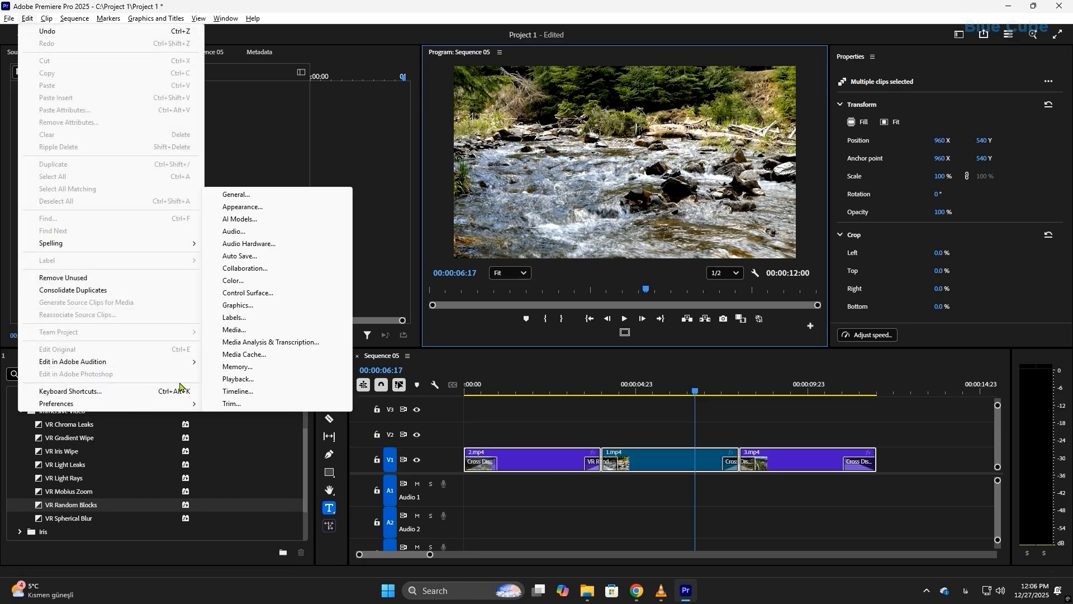
left_click(253, 392)
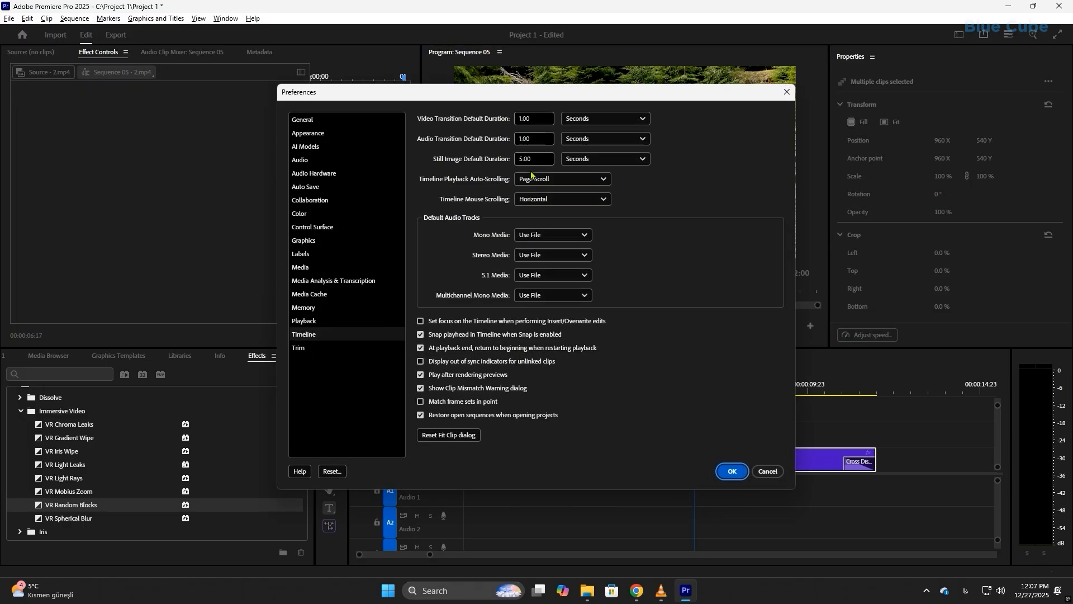
left_click(541, 119)
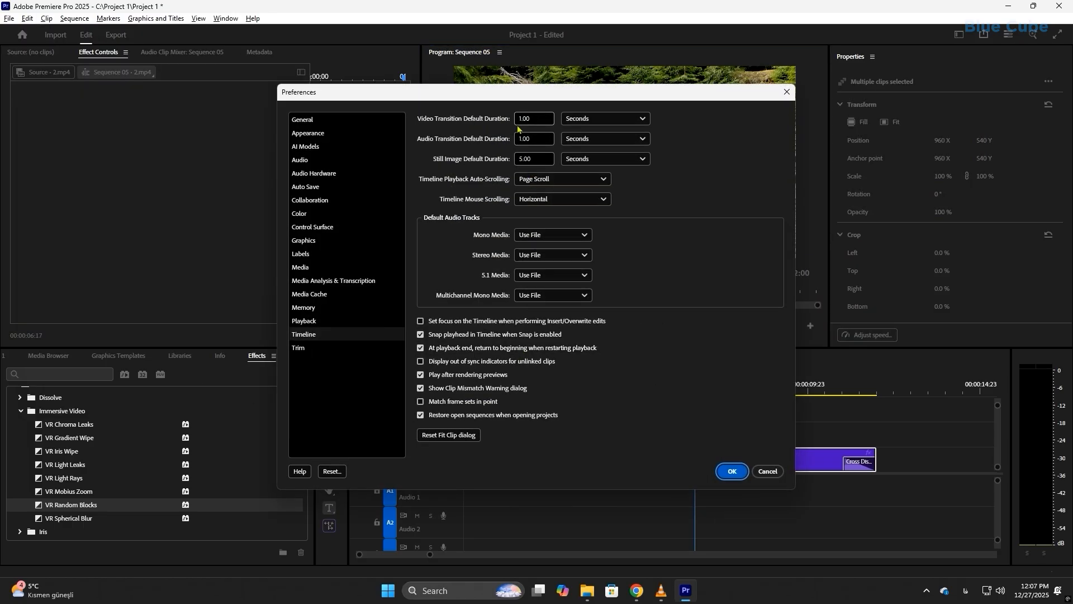
key("Tab")
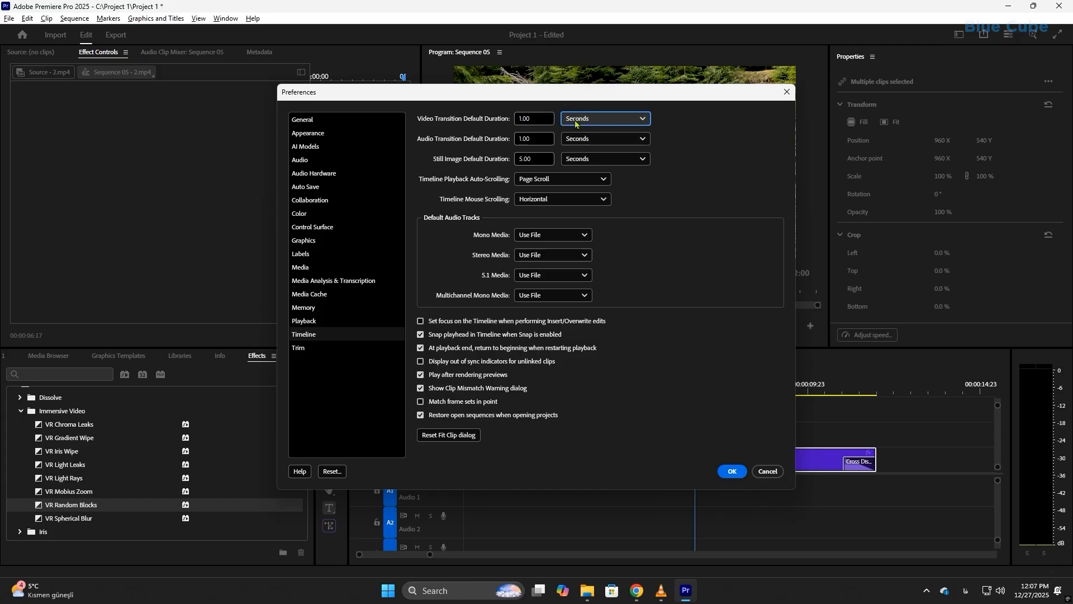
left_click(575, 121)
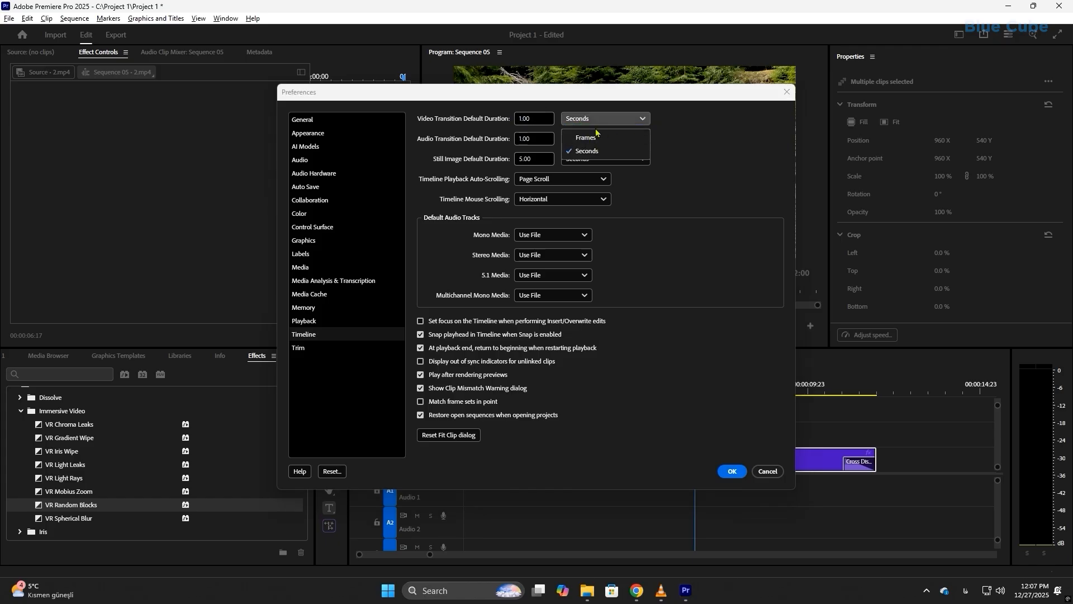
left_click(679, 127)
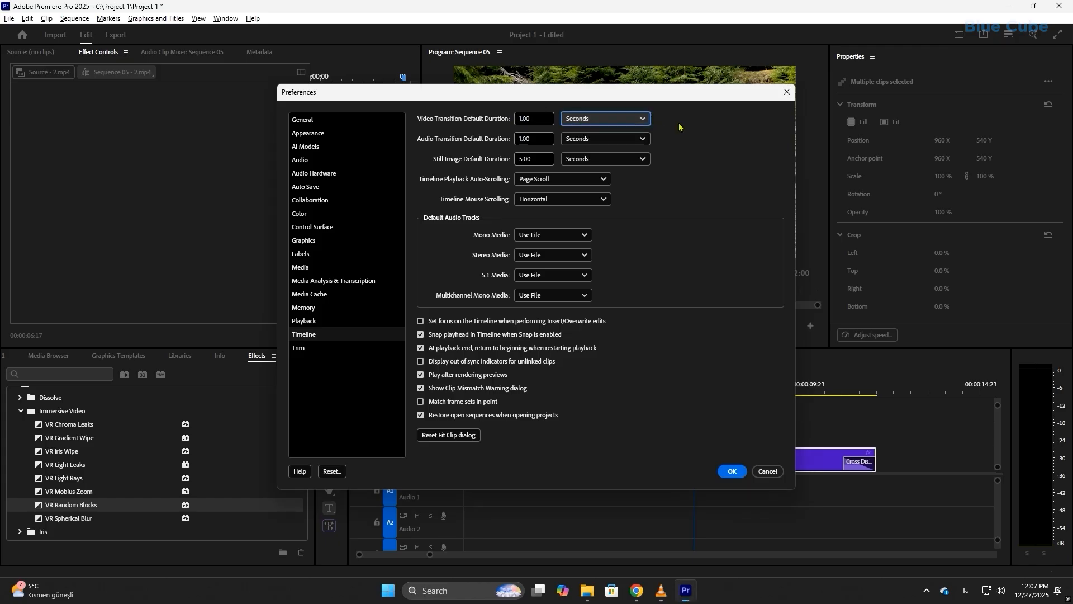
left_click(767, 471)
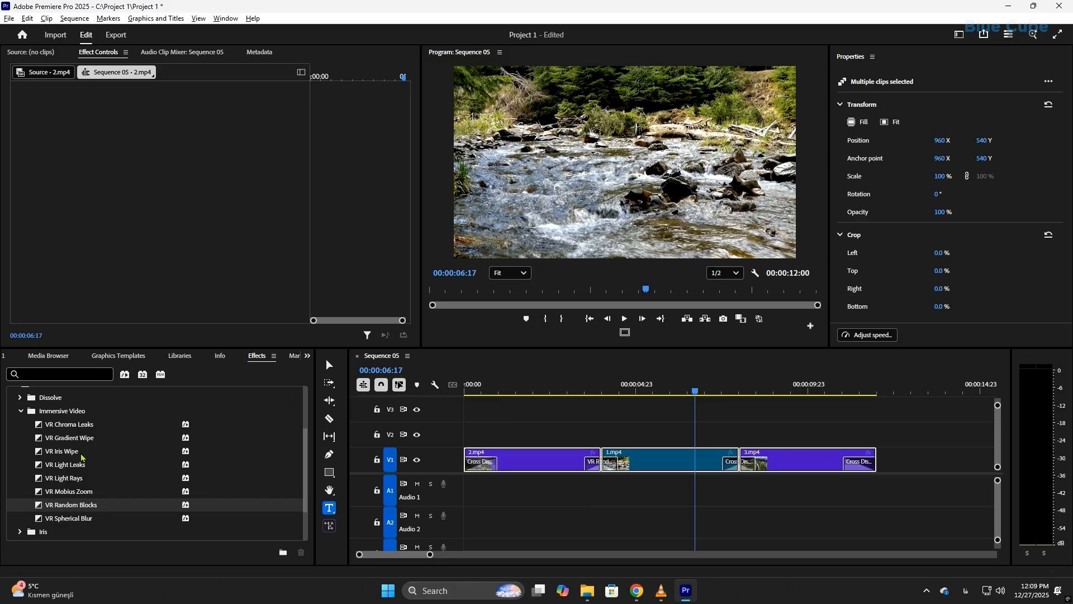
scroll(78, 498, "up", 1)
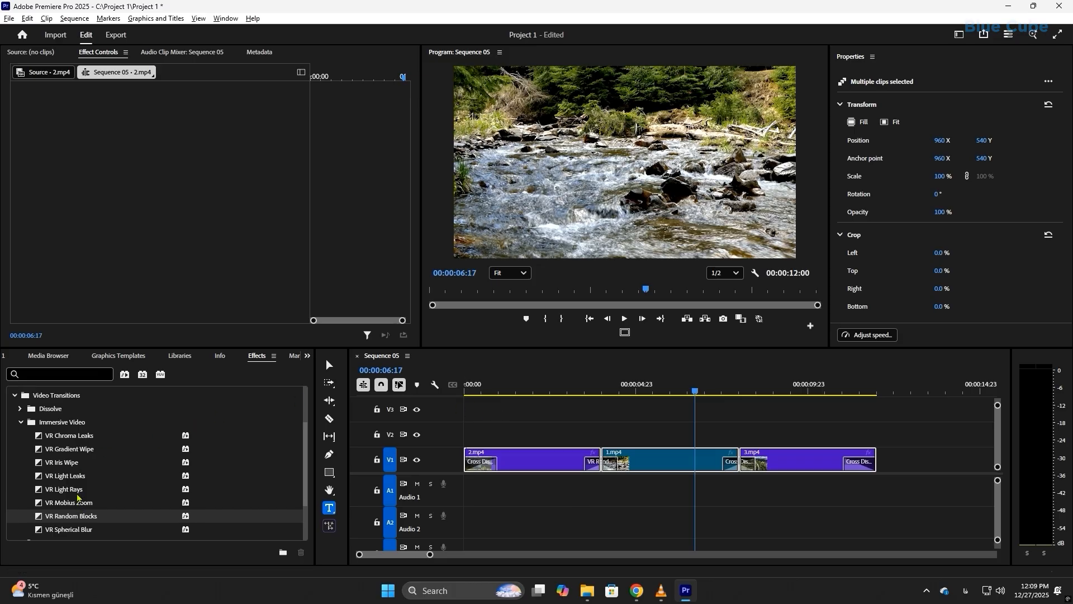
scroll(78, 497, "up", 1)
scroll(54, 476, "down", 3)
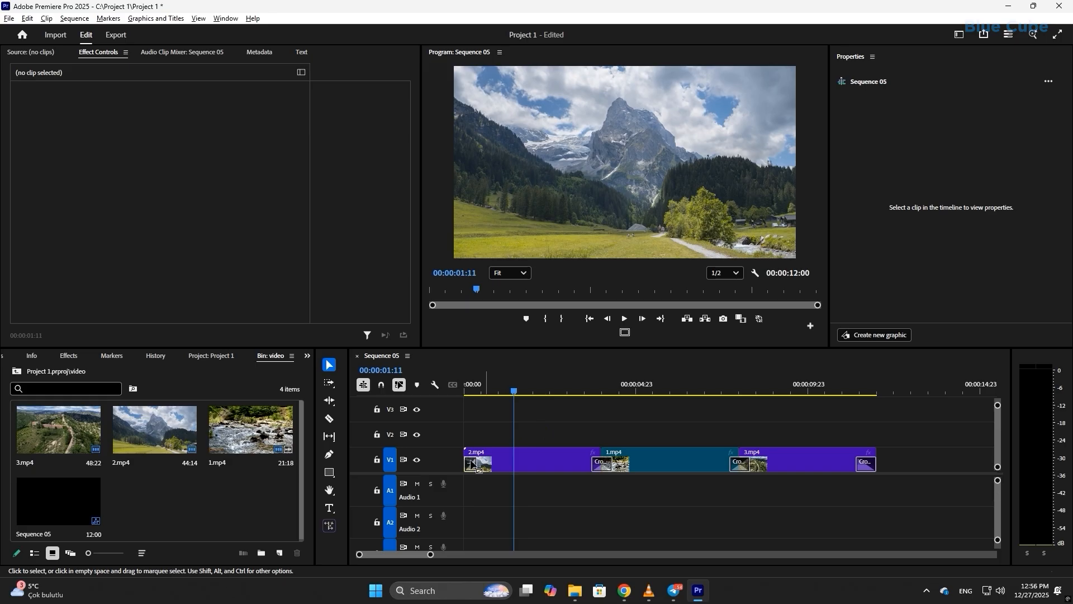
Step: Place the playhead at 00:00:01:08 and add the horizontal text "asdad" over the mountain picture with the Type Tool
left_click(329, 507)
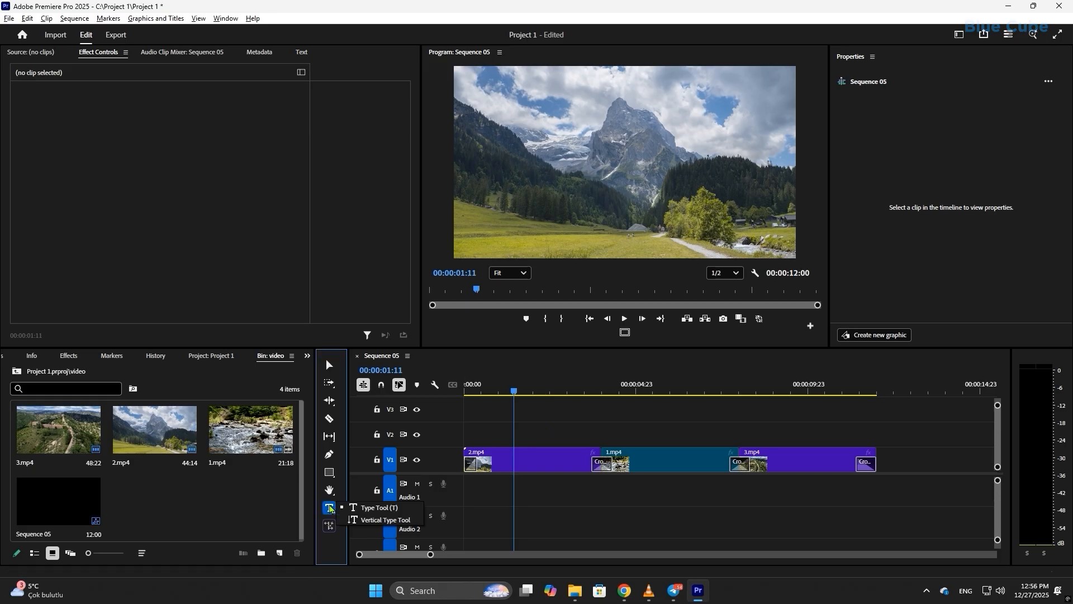
left_click(382, 506)
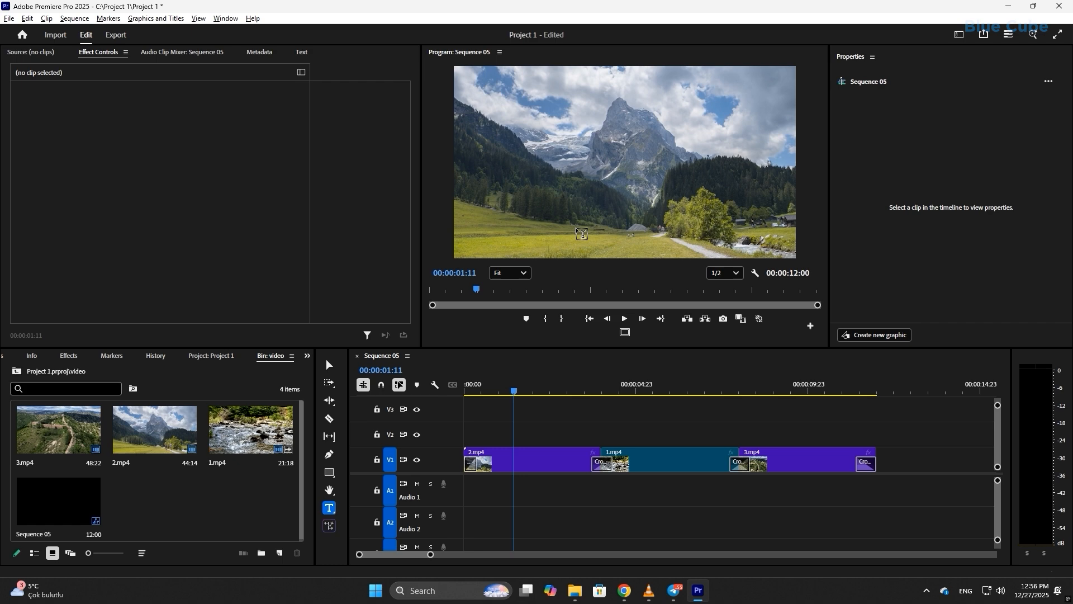
mouse_move(515, 392)
left_mouse_down()
mouse_move(524, 392)
mouse_move(510, 392)
left_mouse_up()
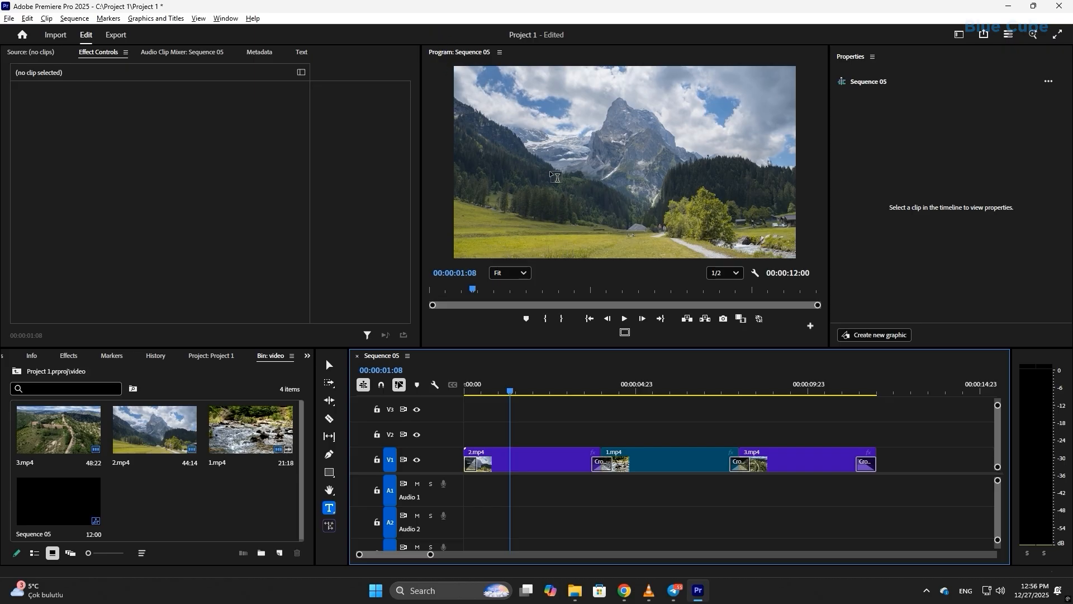
left_click(562, 178)
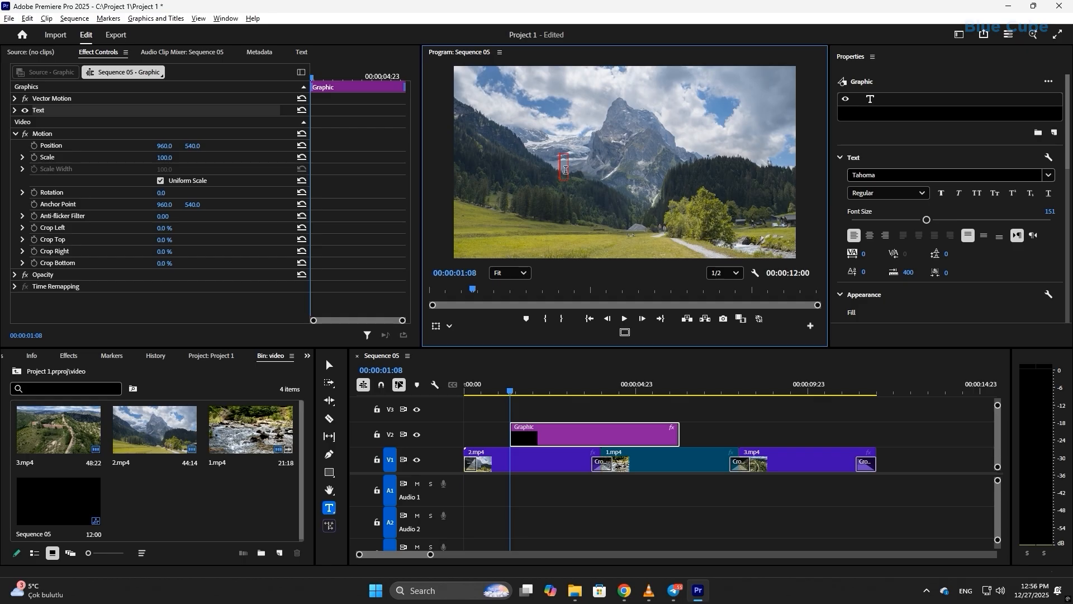
type("asdad")
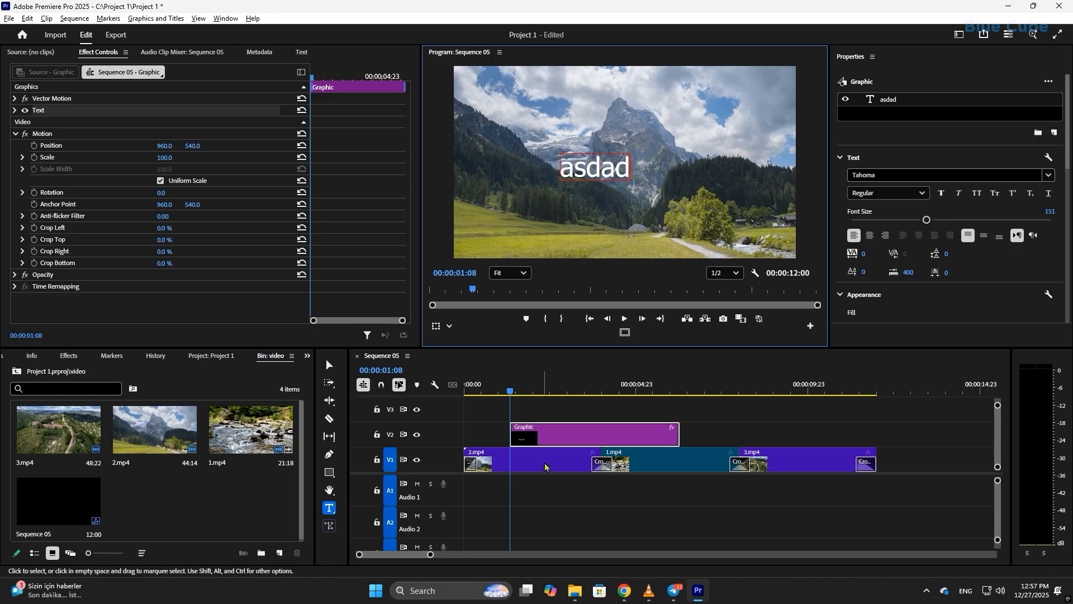
Step: Delete the "asdad" text clip from V2
left_click(592, 441)
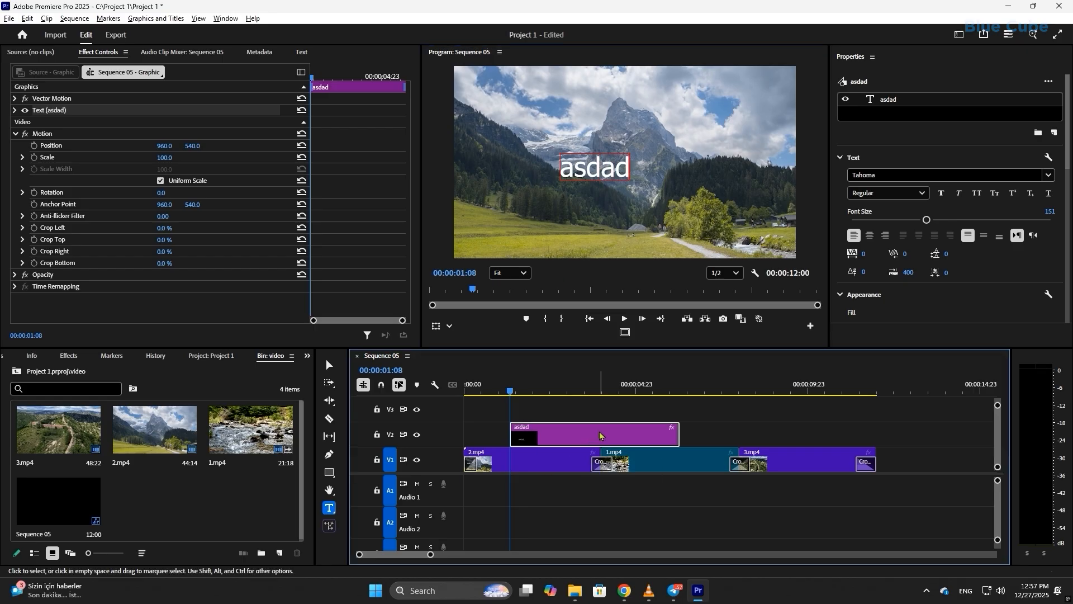
key("Delete")
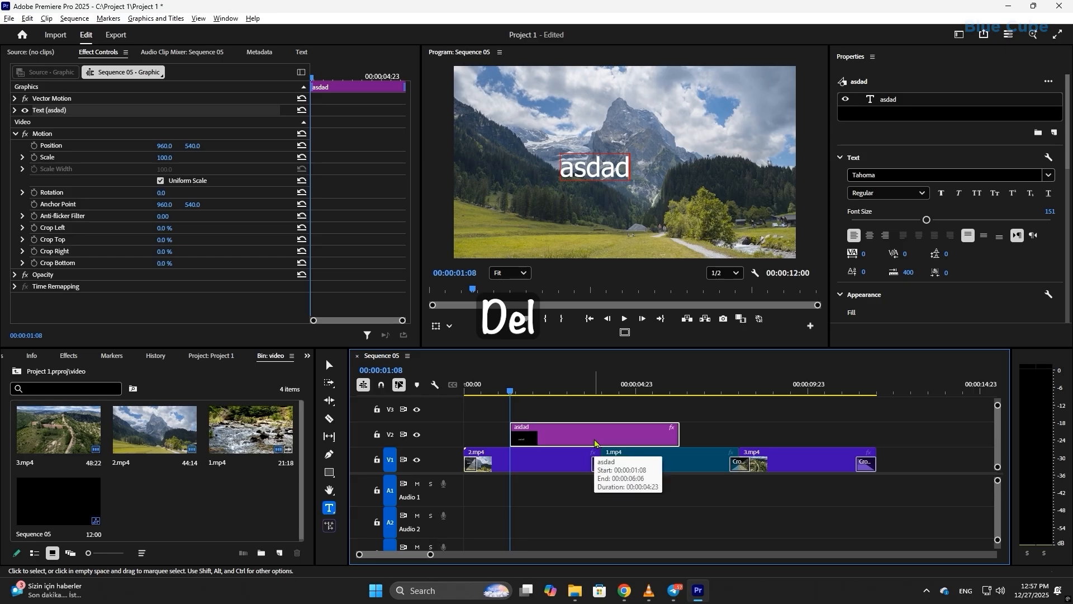
key("Delete")
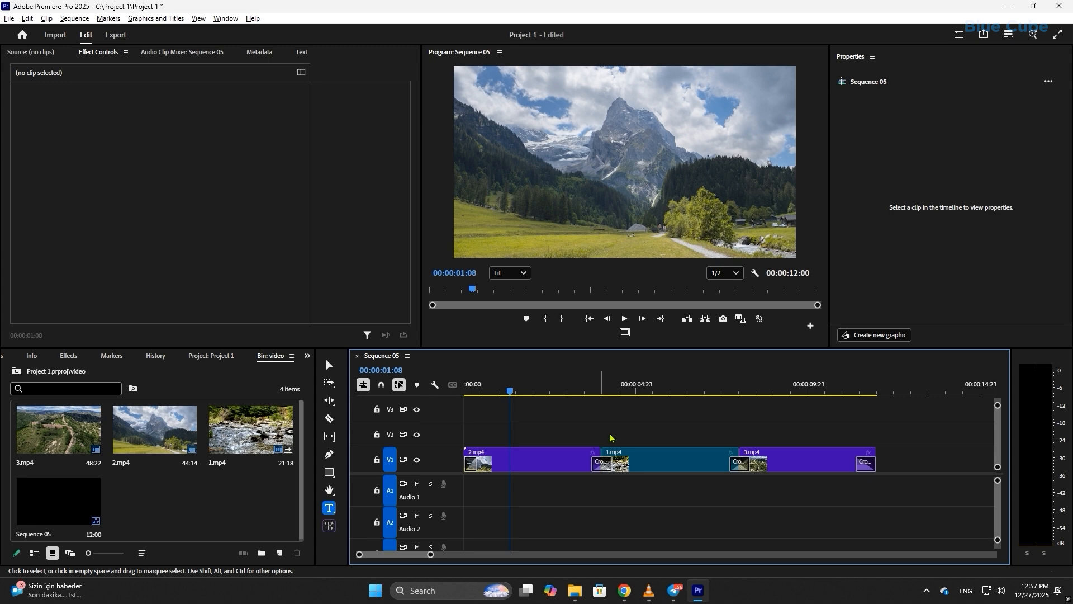
Step: Create a new horizontal text graphic at the playhead and replace its placeholder text with "Mountain"
left_click(871, 335)
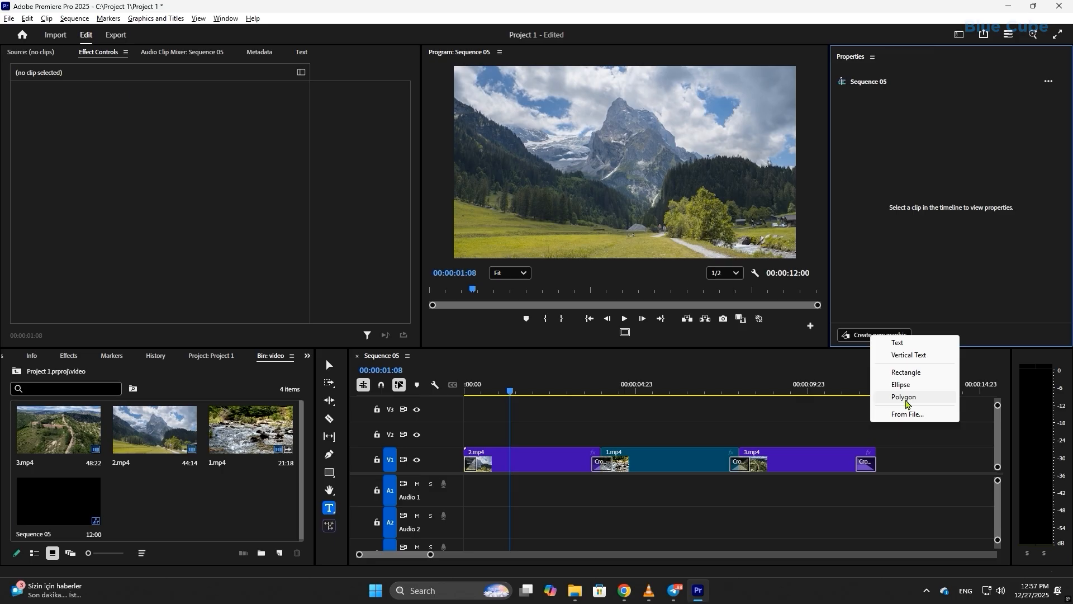
left_click(901, 344)
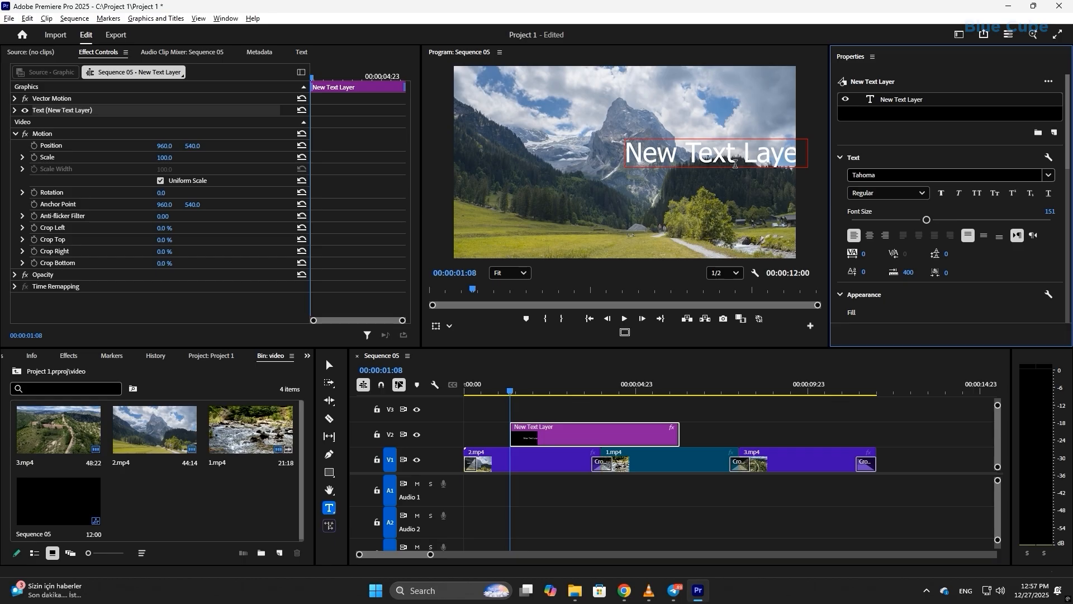
triple_click(670, 161)
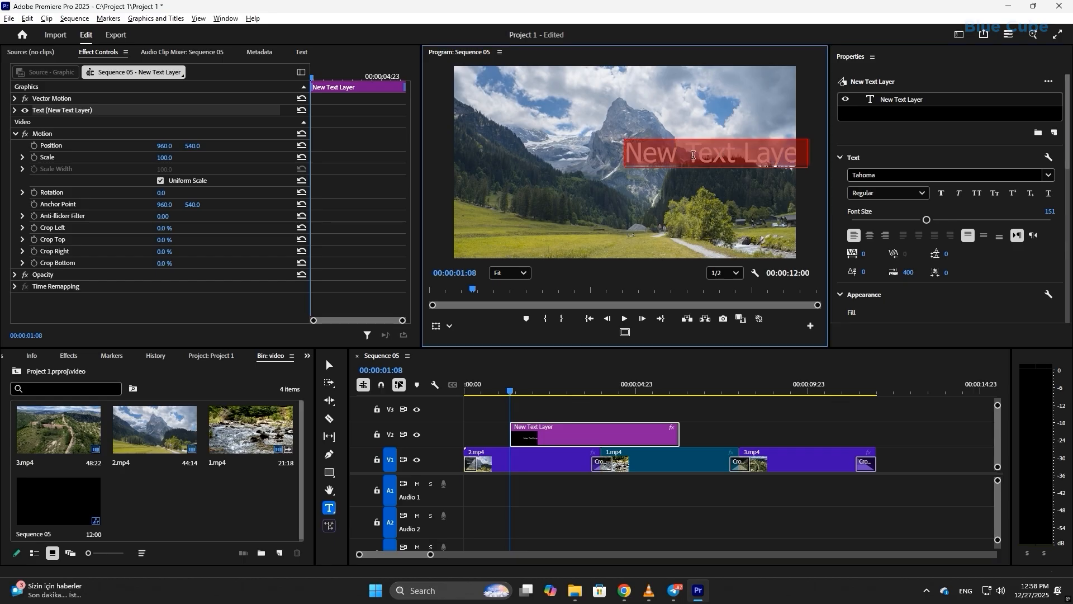
type("sdfffs")
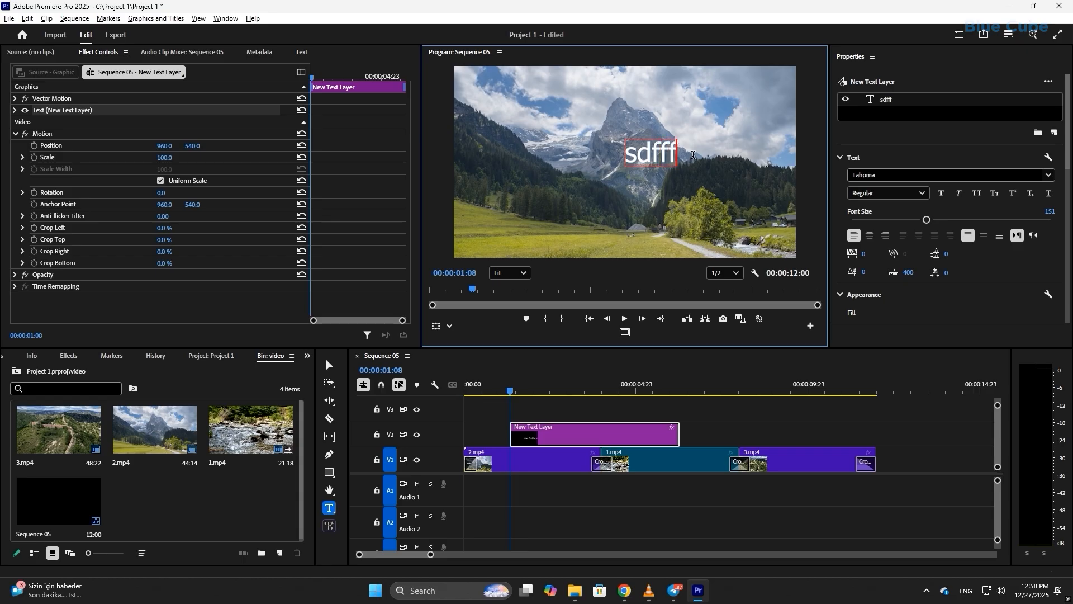
double_click(666, 155)
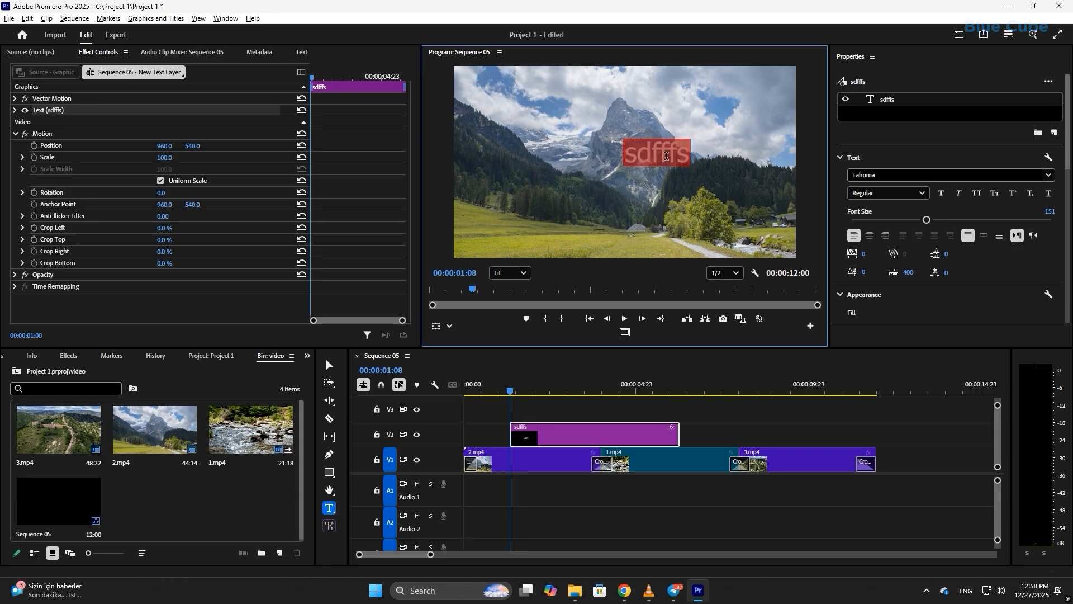
type("Mountain")
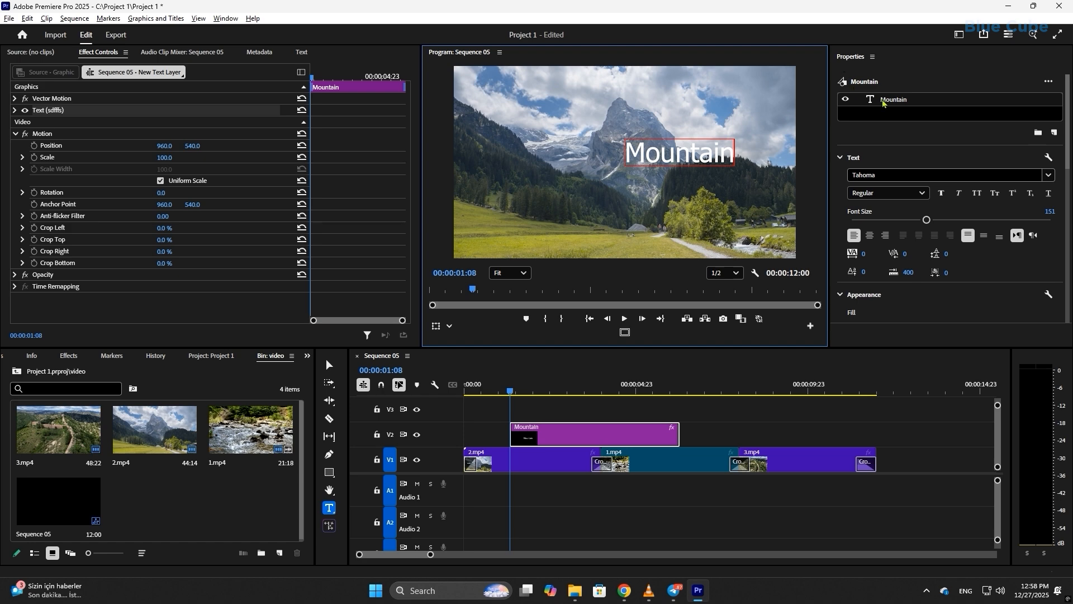
Step: Select the Mountain text layer and look over its Source Text settings in Effect Controls
left_click(895, 103)
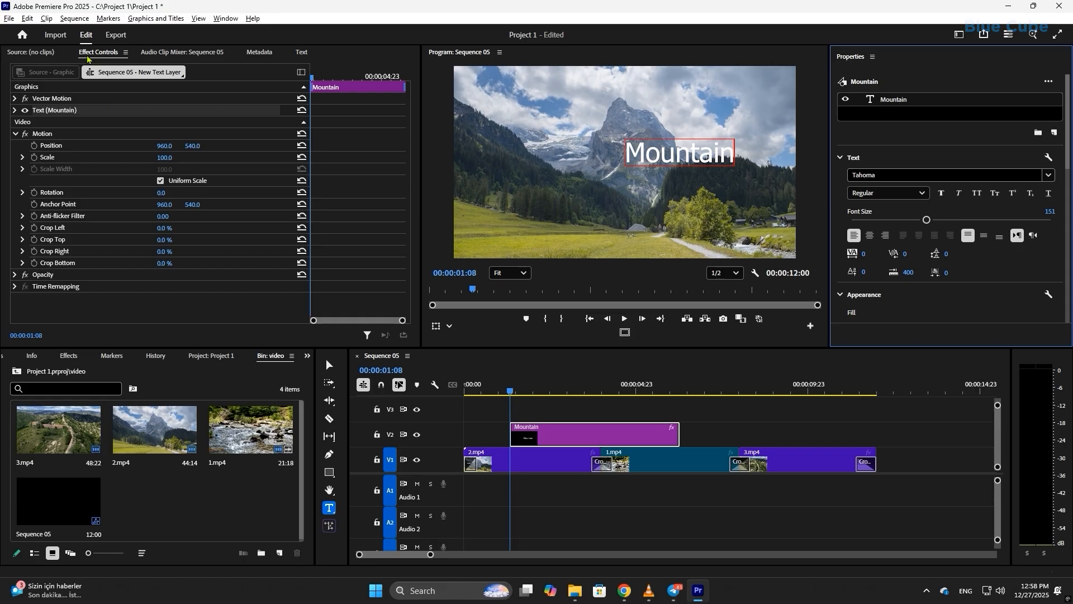
left_click(13, 111)
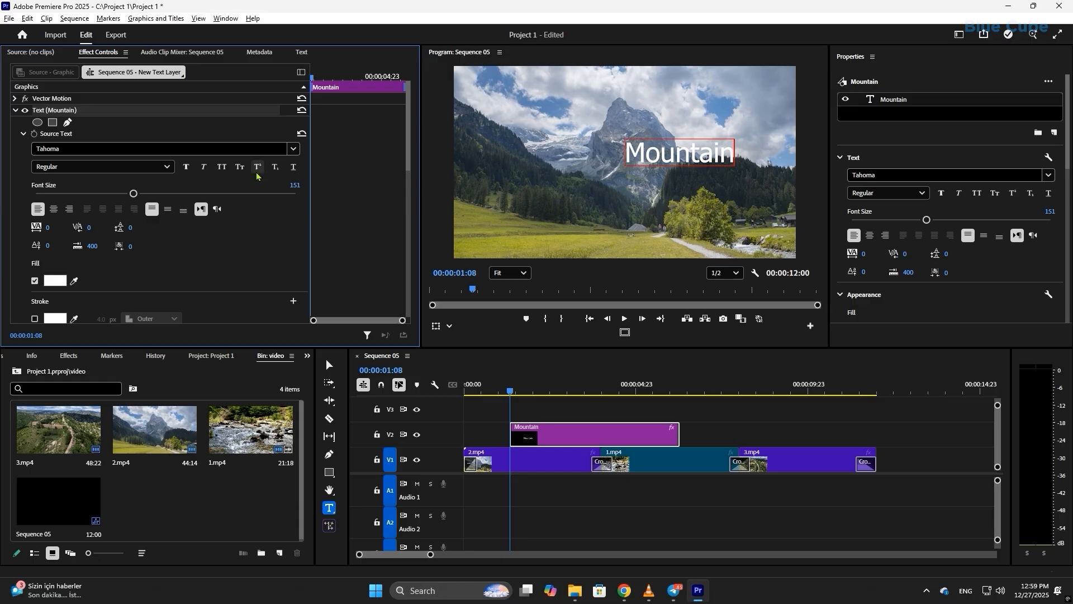
left_click(14, 111)
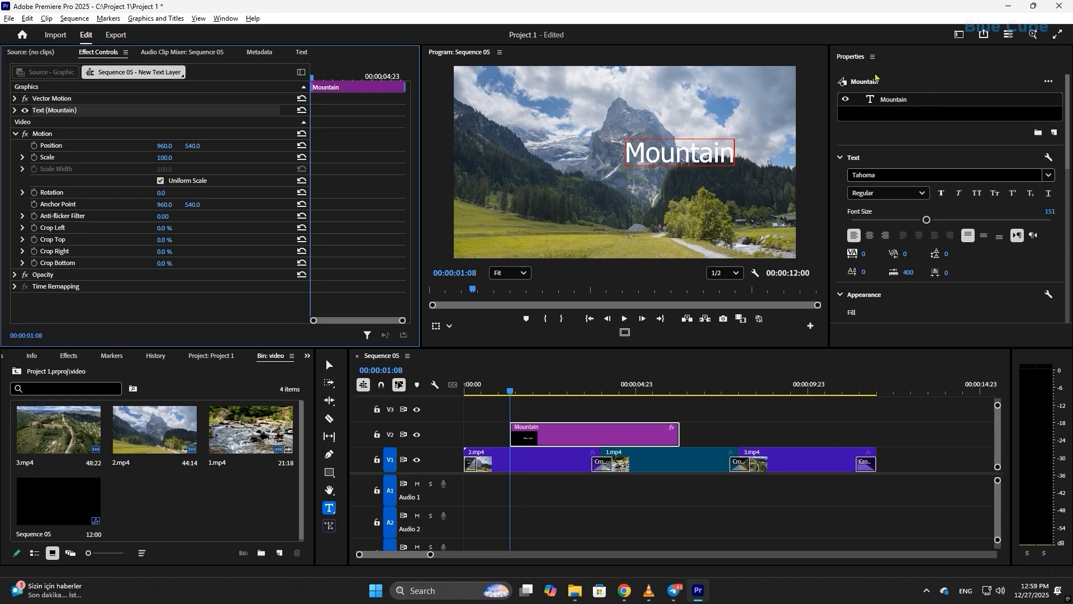
Step: Move the Mountain title to near the centre of the frame with the Selection Tool and enlarge its font size
left_click(330, 364)
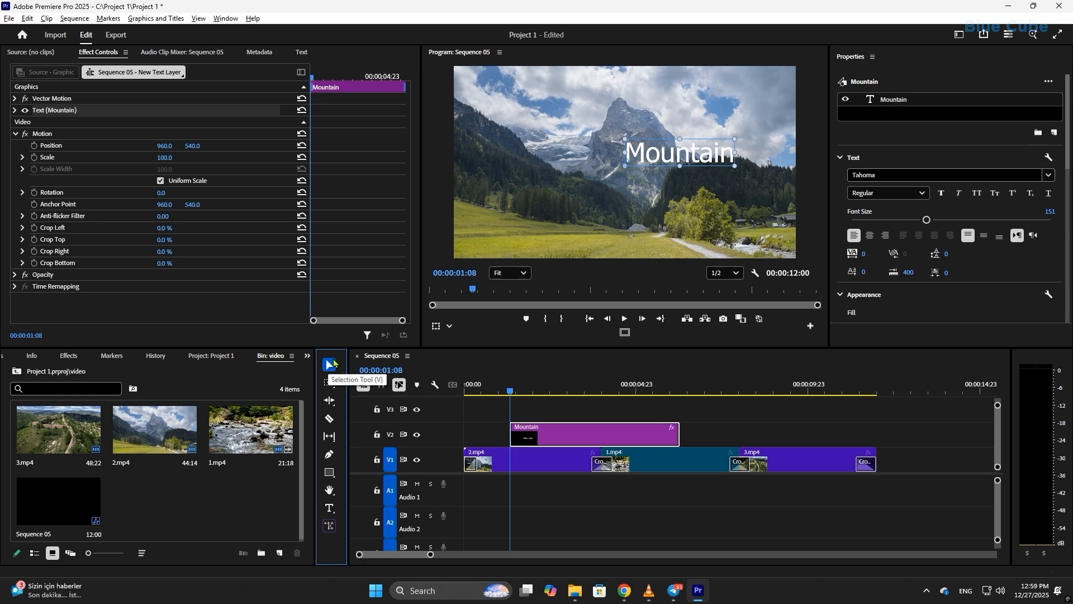
left_click_drag(699, 156, 637, 171)
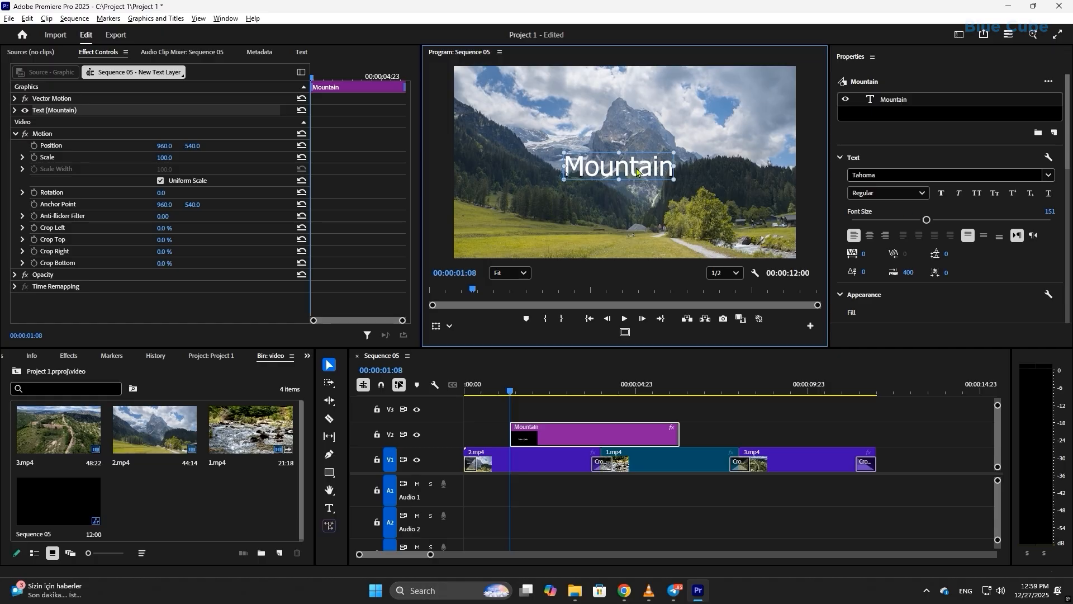
left_click_drag(926, 220, 955, 226)
Step: Try The Screaming font on the Mountain title and settle on Gotham instead
left_click(1048, 175)
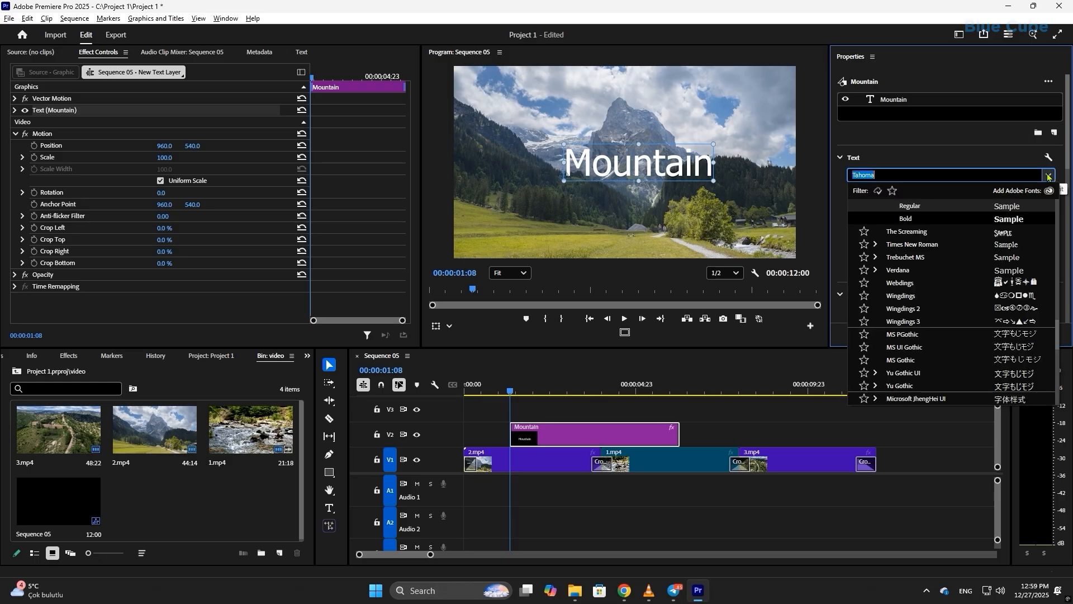
left_click(1054, 235)
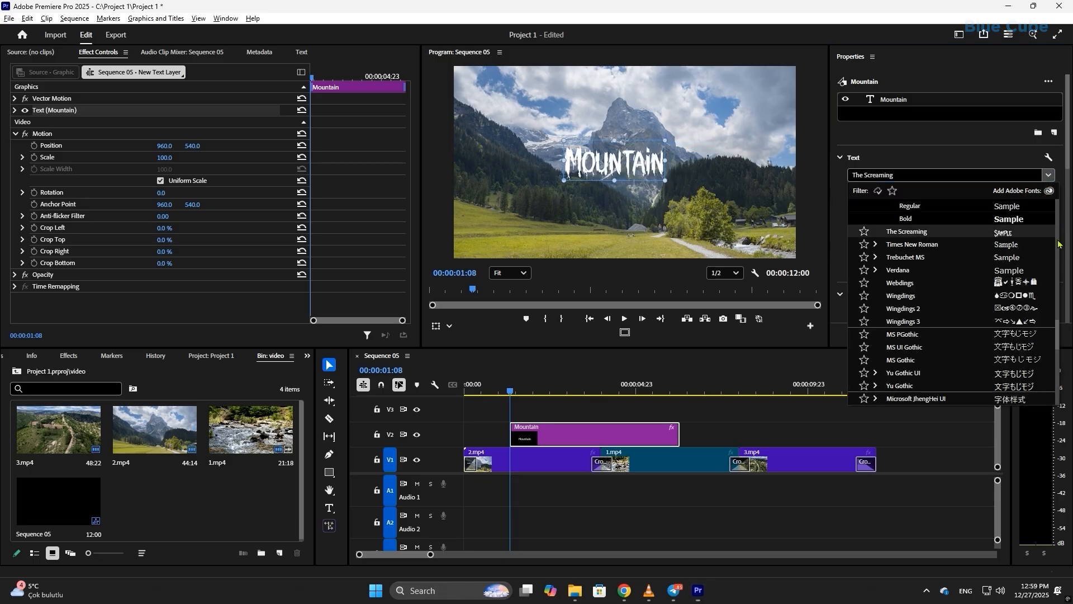
scroll(959, 283, "up", 1)
scroll(959, 282, "up", 10)
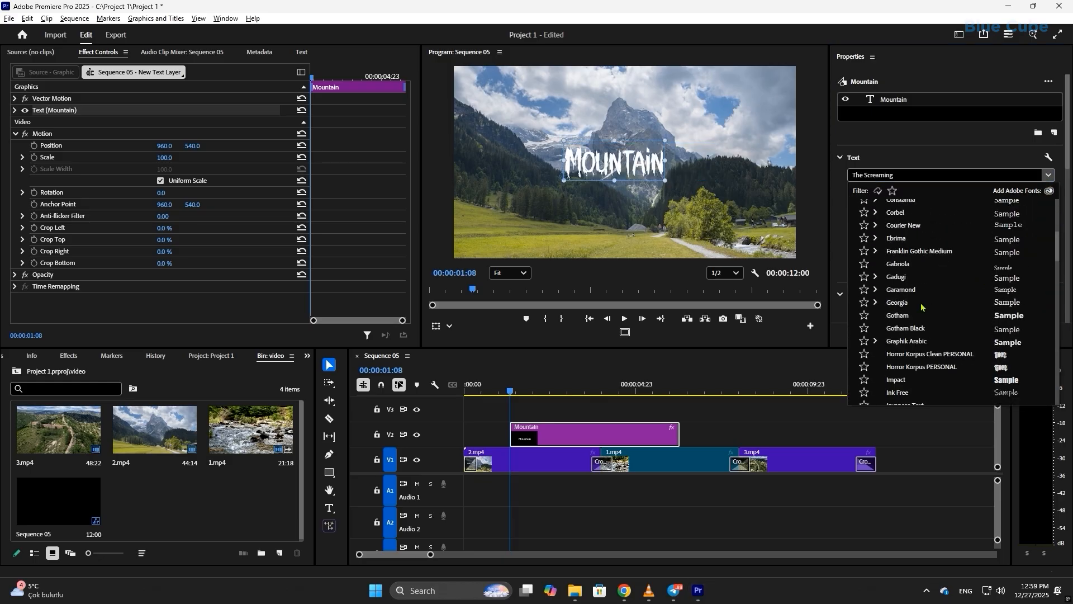
left_click(923, 309)
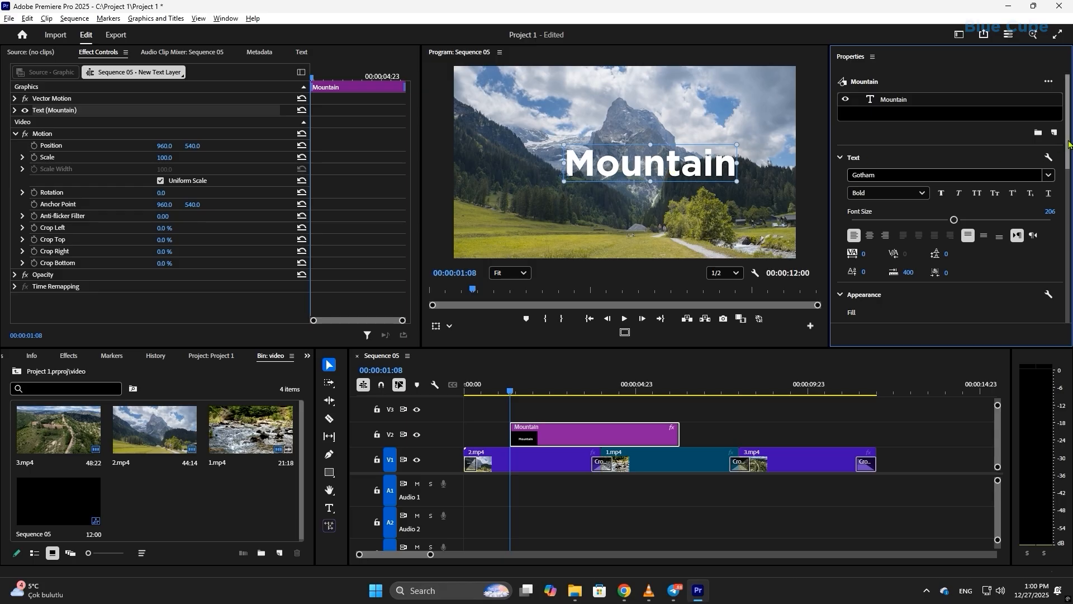
Step: Align the Mountain title to the horizontal and vertical centre of the frame
scroll(1044, 254, "down", 5)
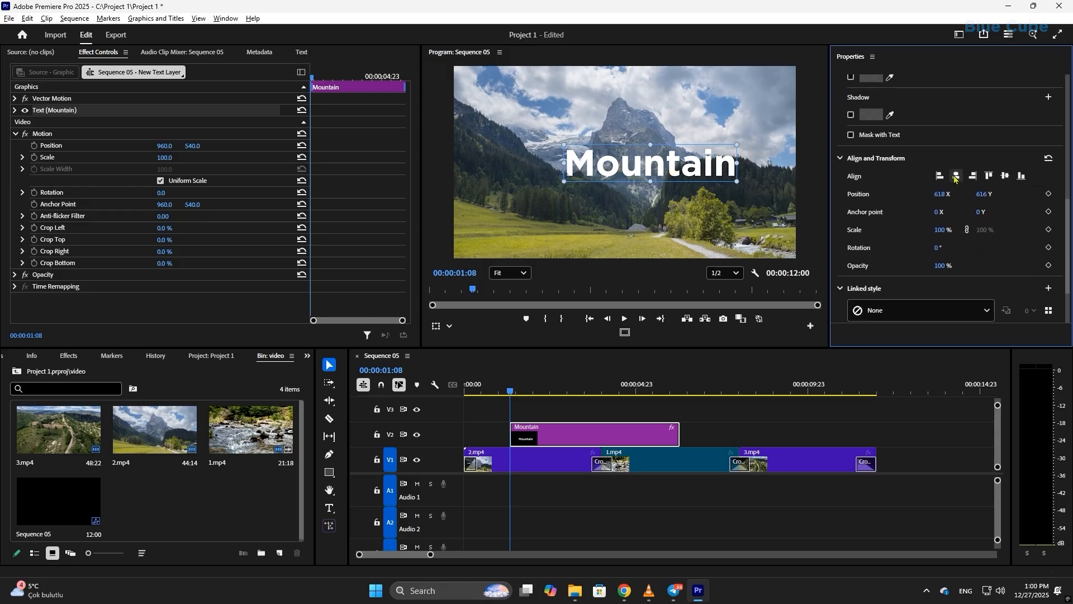
left_click(955, 177)
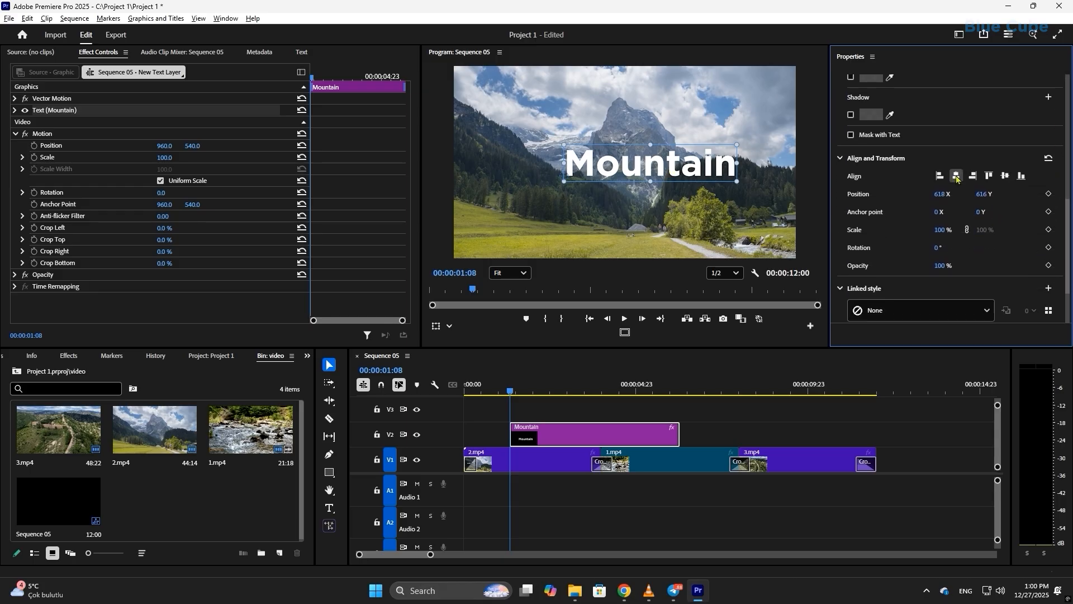
left_click(1005, 177)
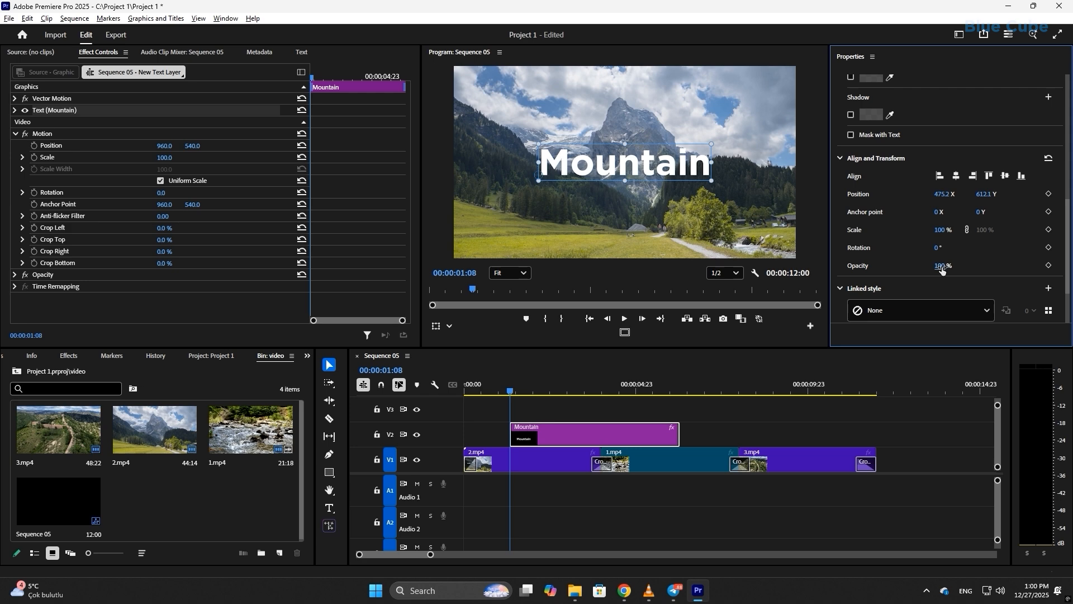
Step: Try scaling the Mountain title down to 30% and undo the scale changes
mouse_move(941, 269)
left_mouse_down()
mouse_move(902, 267)
mouse_move(941, 268)
left_mouse_up()
left_click_drag(937, 248, 910, 231)
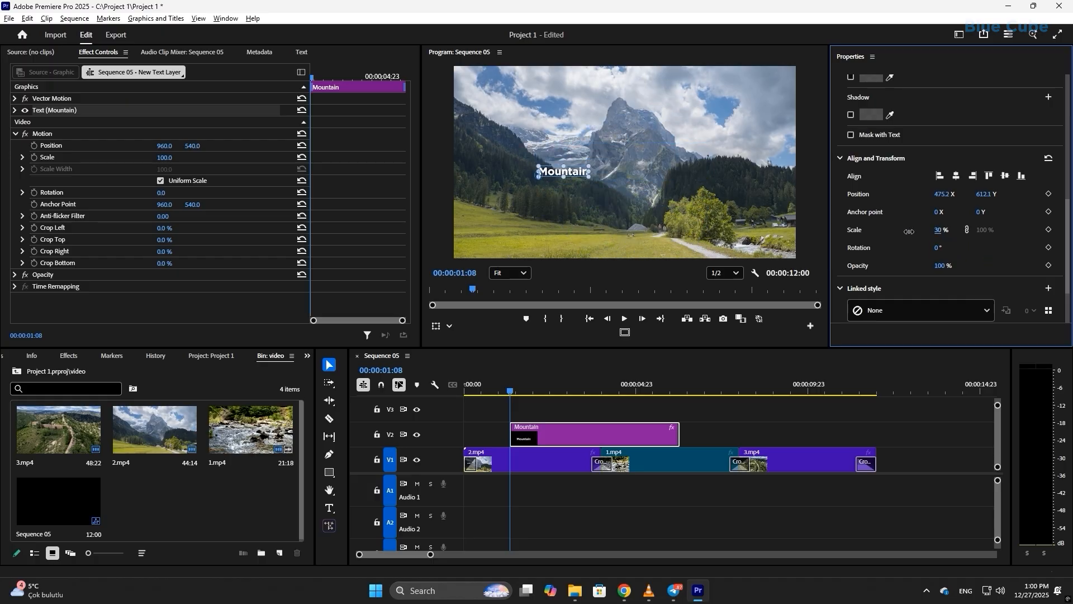
key("ctrl+z")
key("ctrl+z")
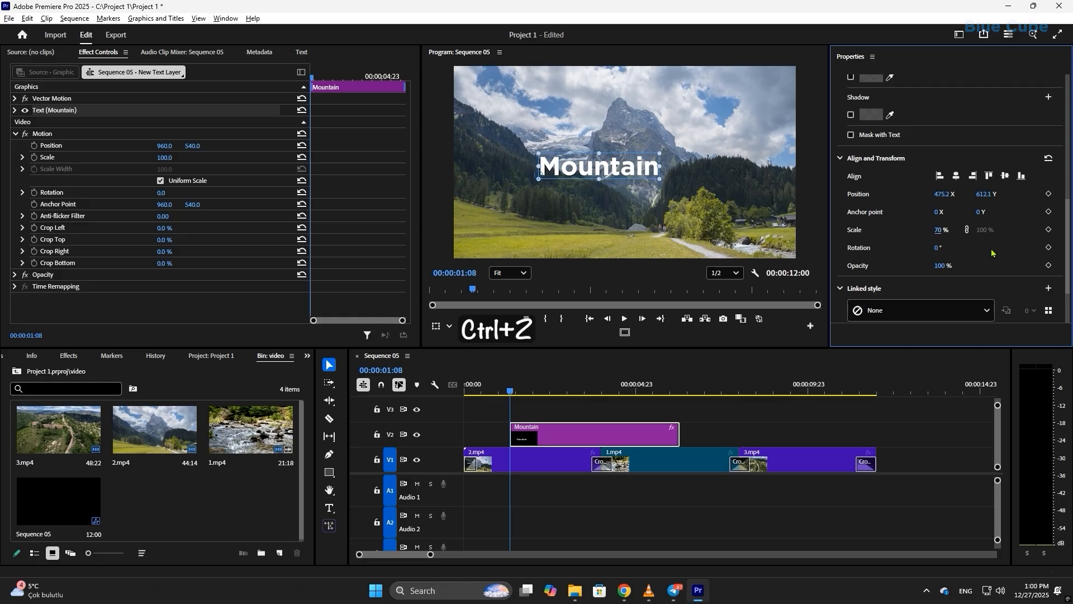
key("ctrl+z")
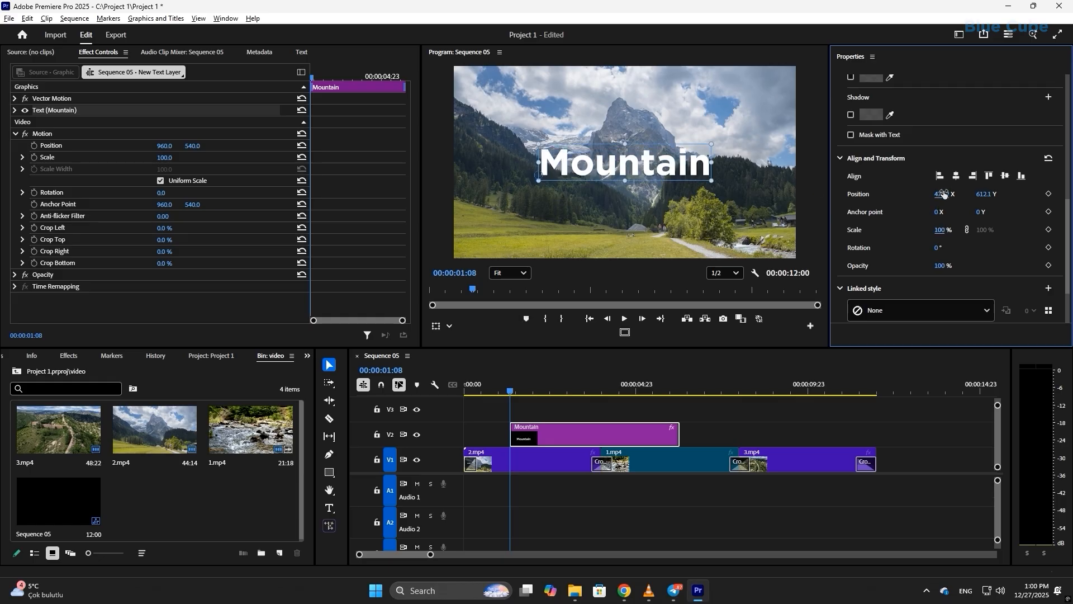
Step: Try shifting the Mountain title to position 435 X, 645 Y and undo the move
left_click_drag(944, 194, 1006, 216)
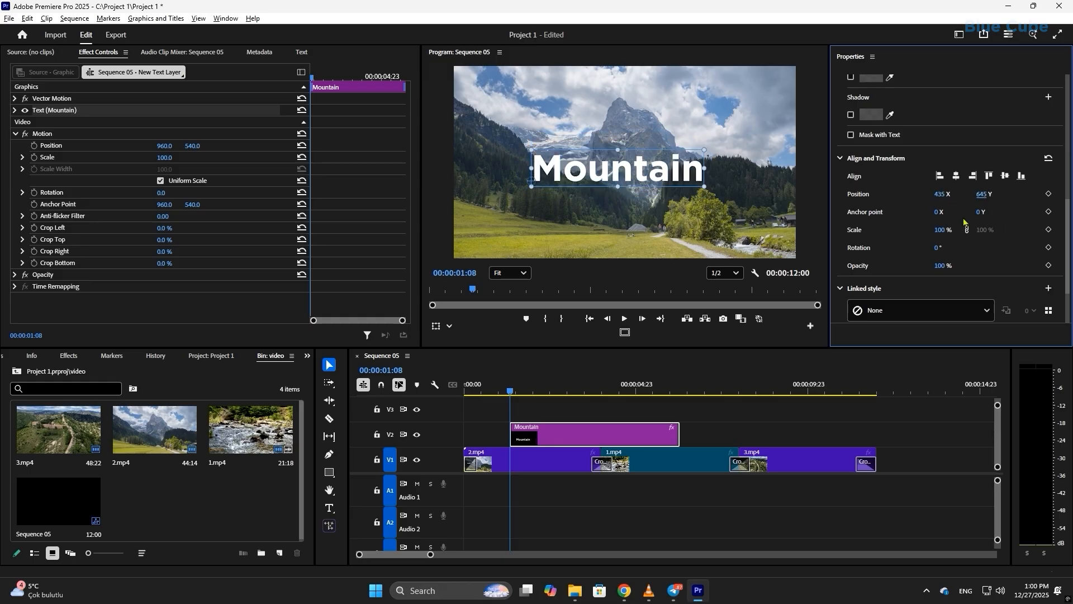
key("ctrl+z")
key("ctrl+z")
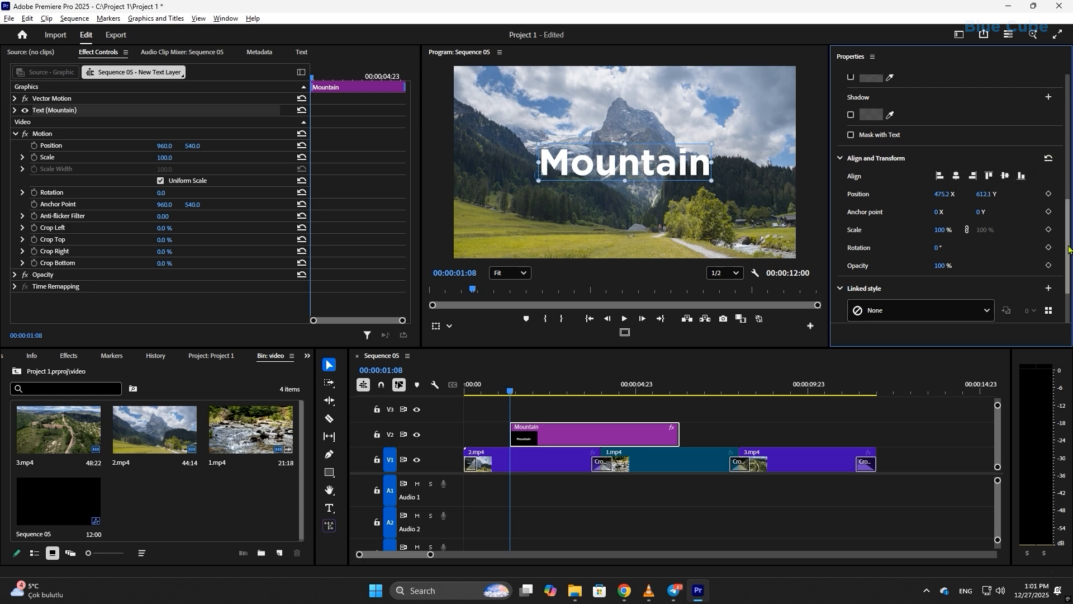
Step: Change the Mountain title's fill to orange after trying red and blue
scroll(1054, 182, "up", 4)
scroll(1054, 182, "up", 2)
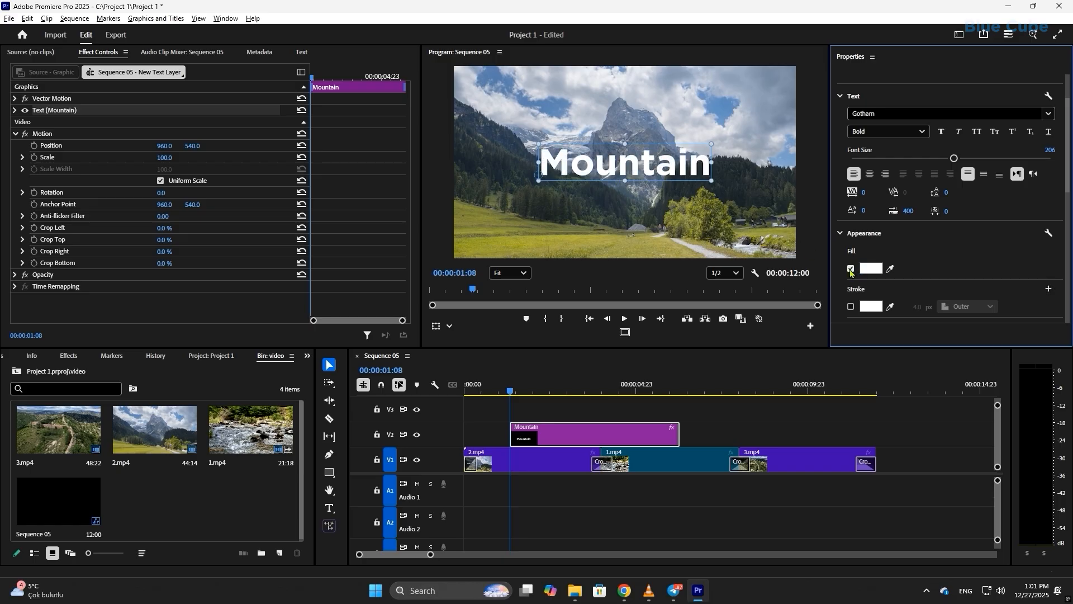
left_click(871, 268)
left_click(534, 346)
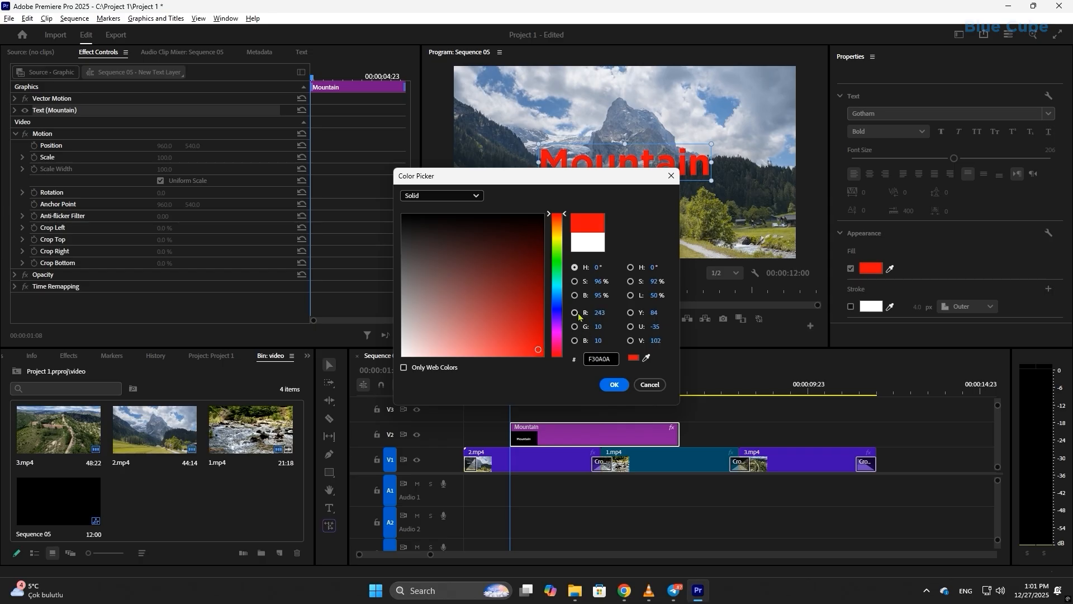
left_click(556, 300)
left_click(530, 335)
left_click_drag(577, 182, 486, 215)
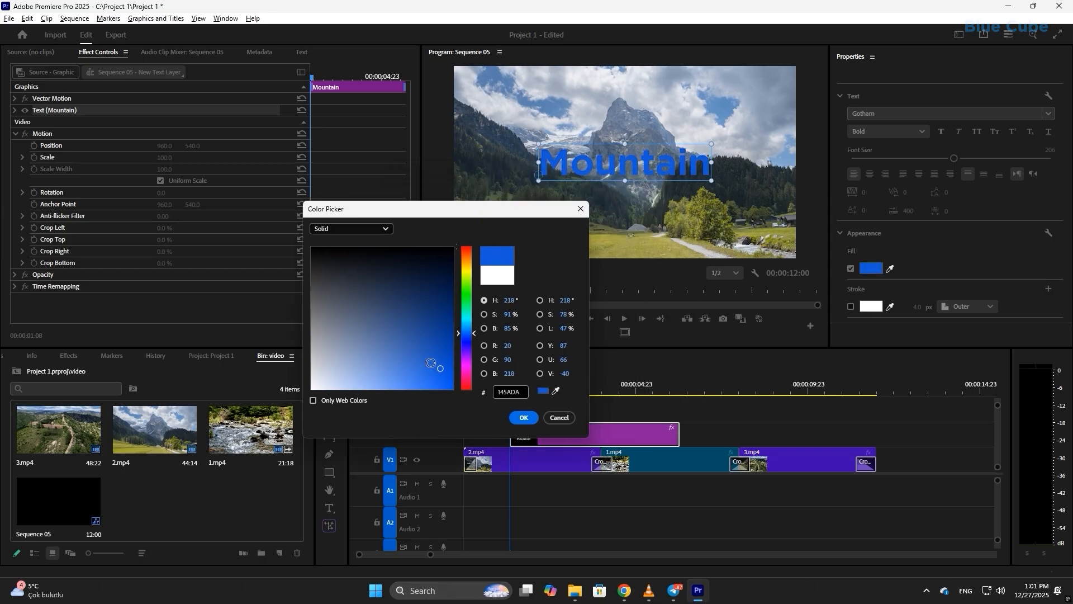
left_click_drag(468, 333, 462, 263)
left_click(444, 388)
left_click(523, 418)
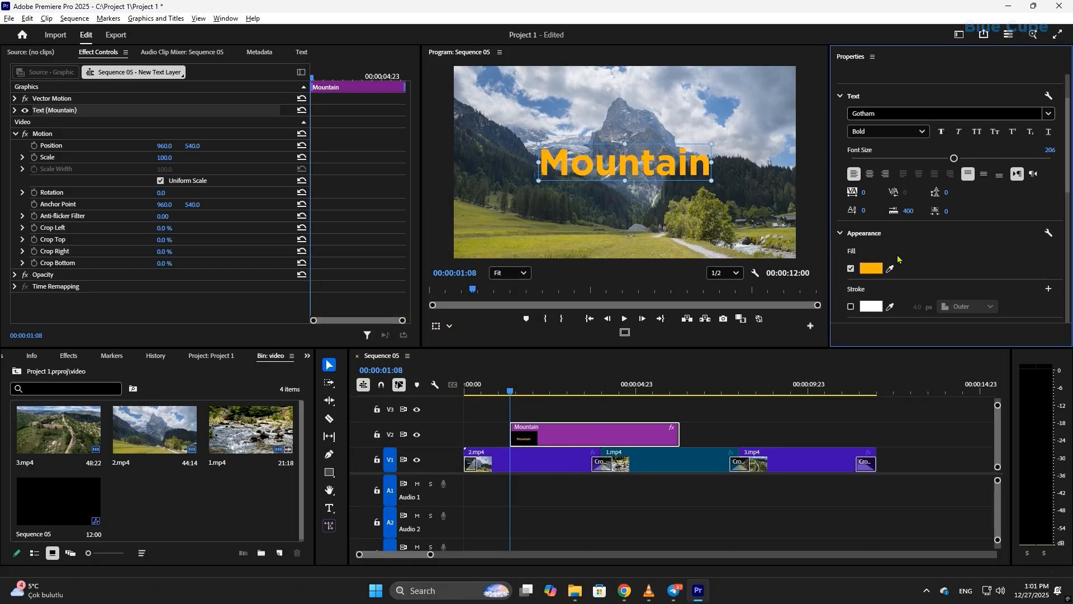
Step: Try a white stroke on the title at 7 px and 3 px, comparing Inner, Center and Outer placement, and switch it off
left_click(851, 307)
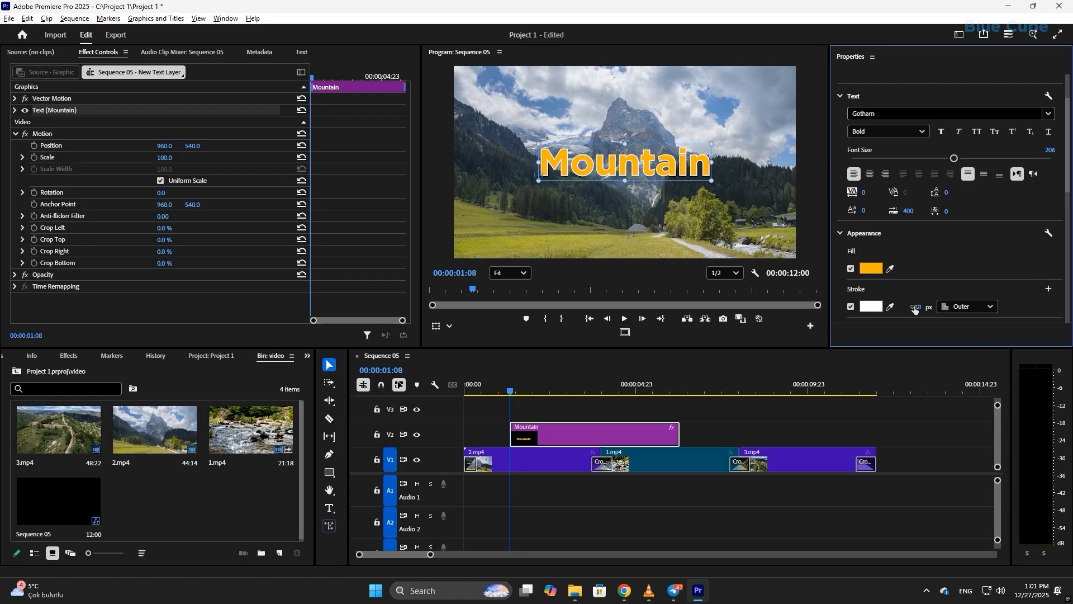
left_click_drag(919, 308, 927, 308)
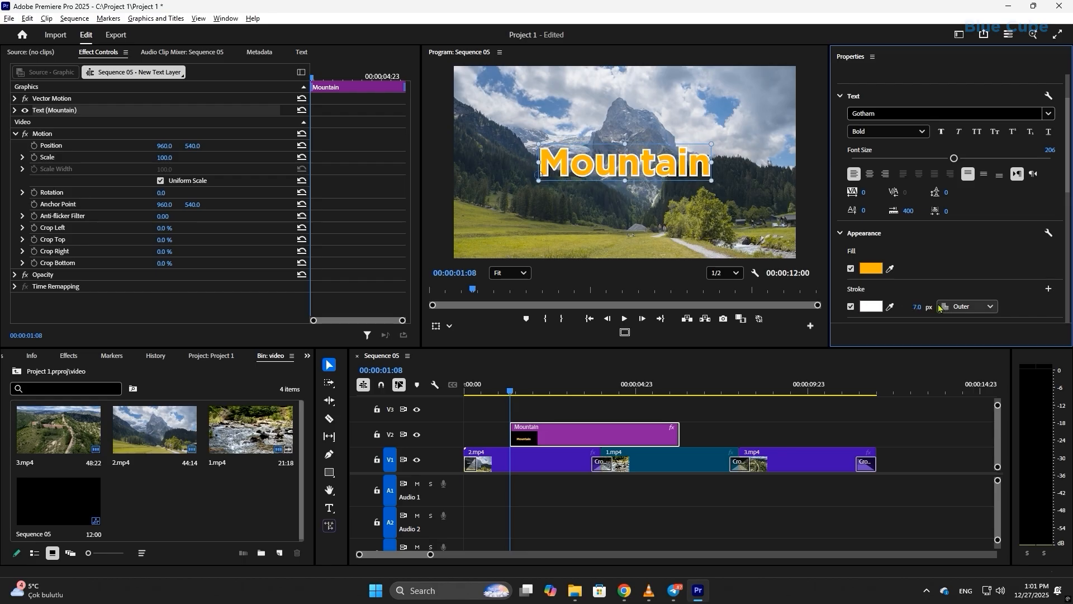
left_click(981, 307)
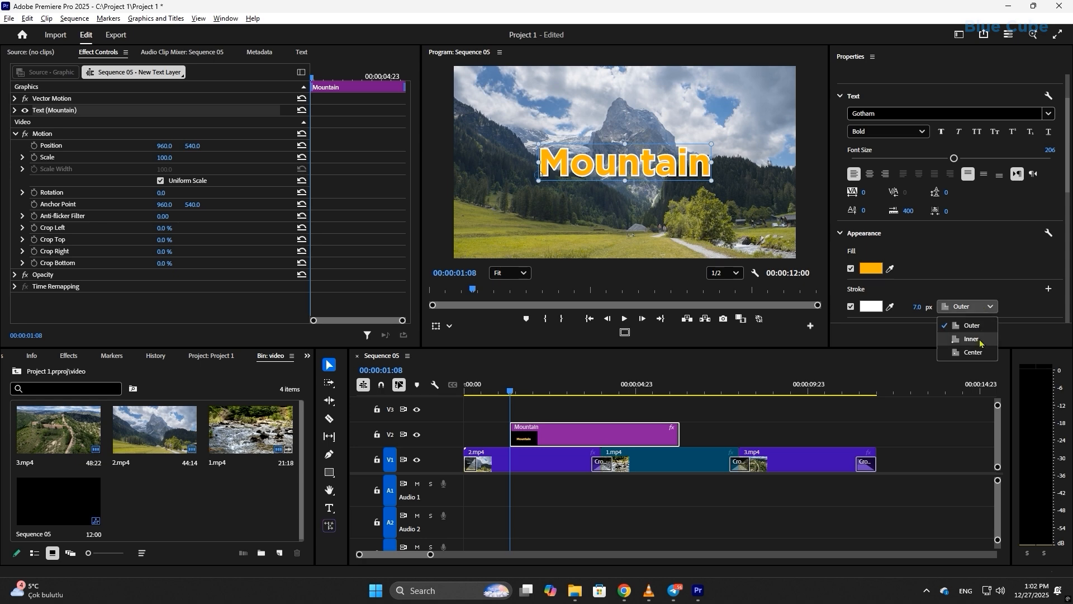
left_click(973, 339)
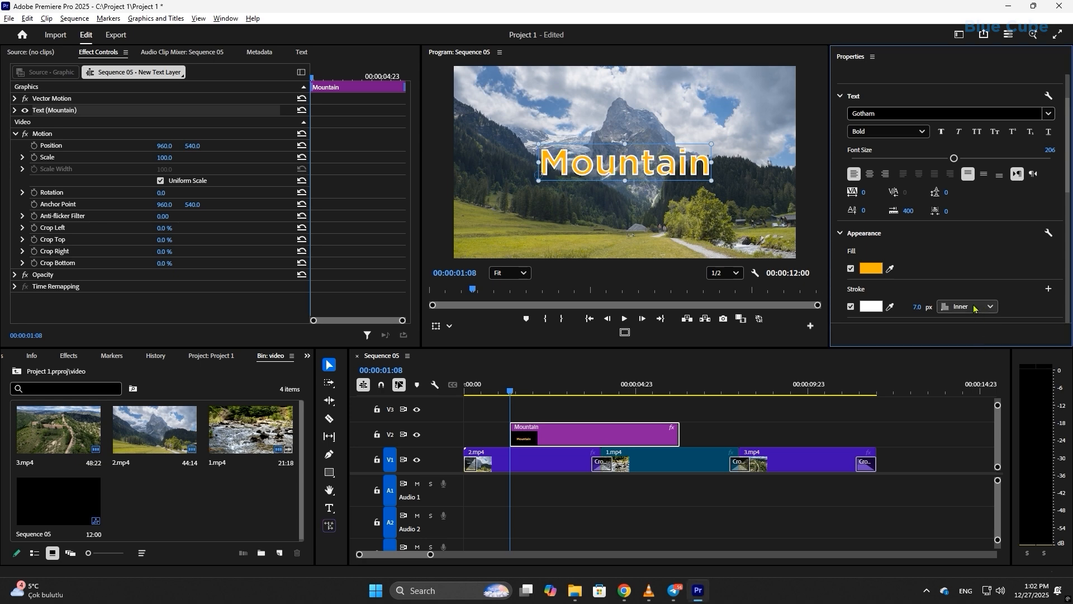
left_click(974, 308)
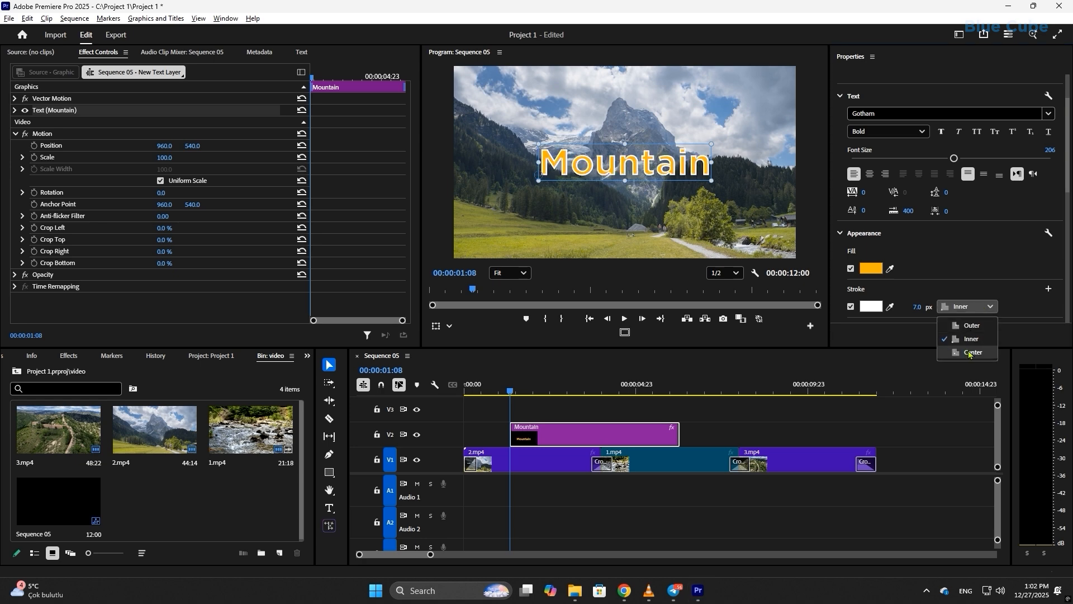
left_click(972, 352)
left_click(962, 307)
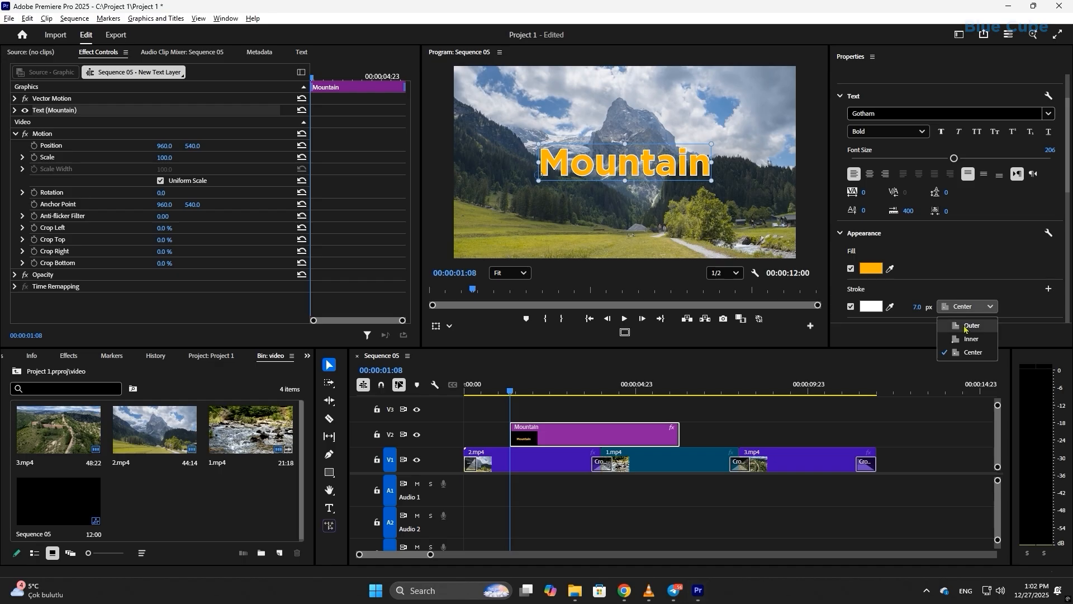
left_click(970, 325)
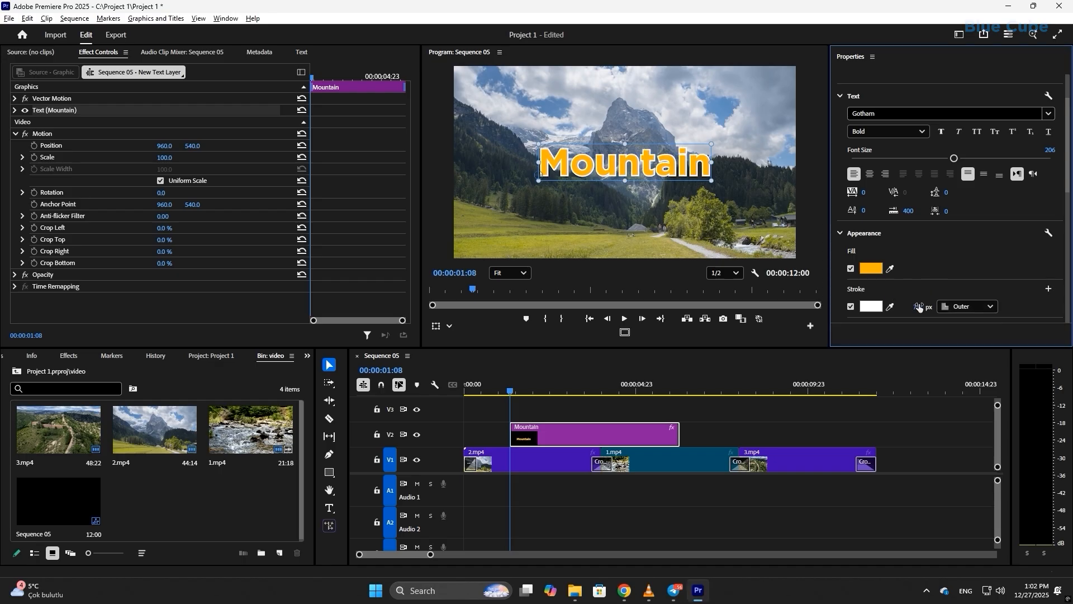
left_click_drag(920, 308, 919, 308)
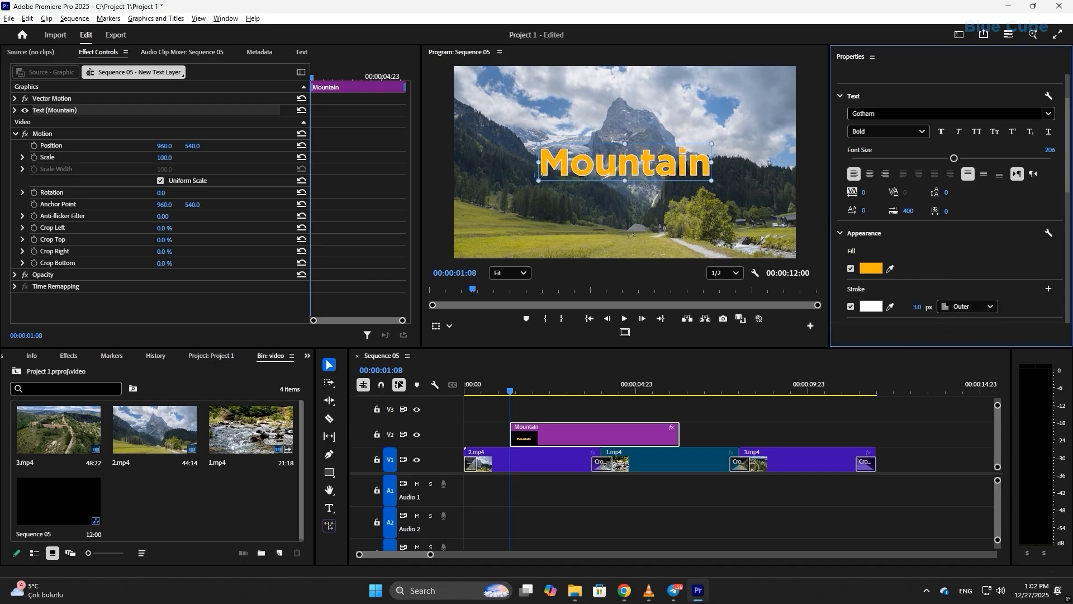
left_click(851, 306)
Step: Try a red background behind the Mountain title with its size at about 58.4
scroll(905, 224, "down", 4)
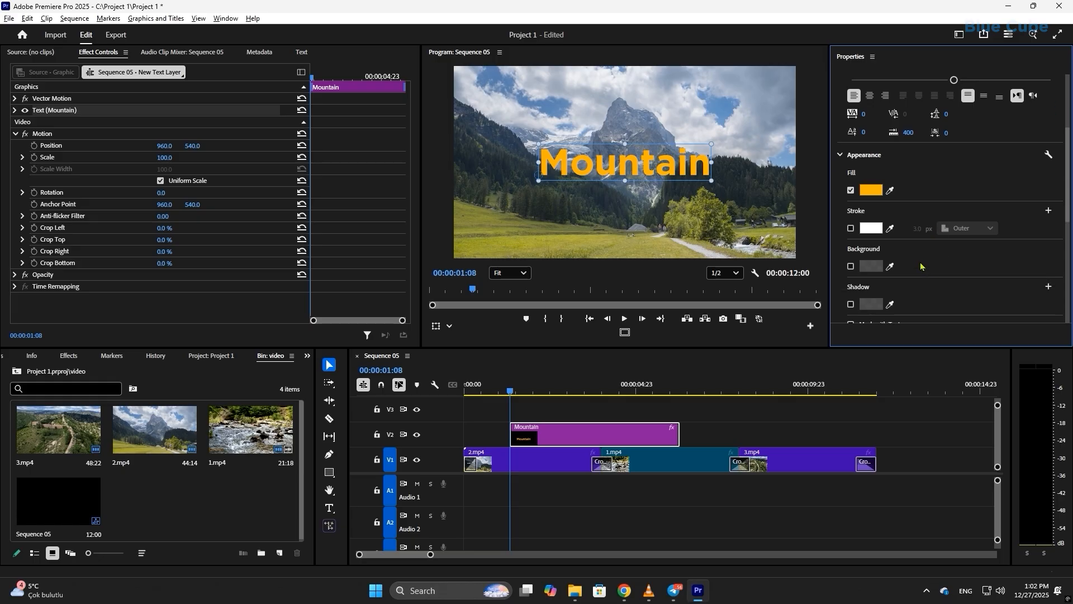
left_click(851, 255)
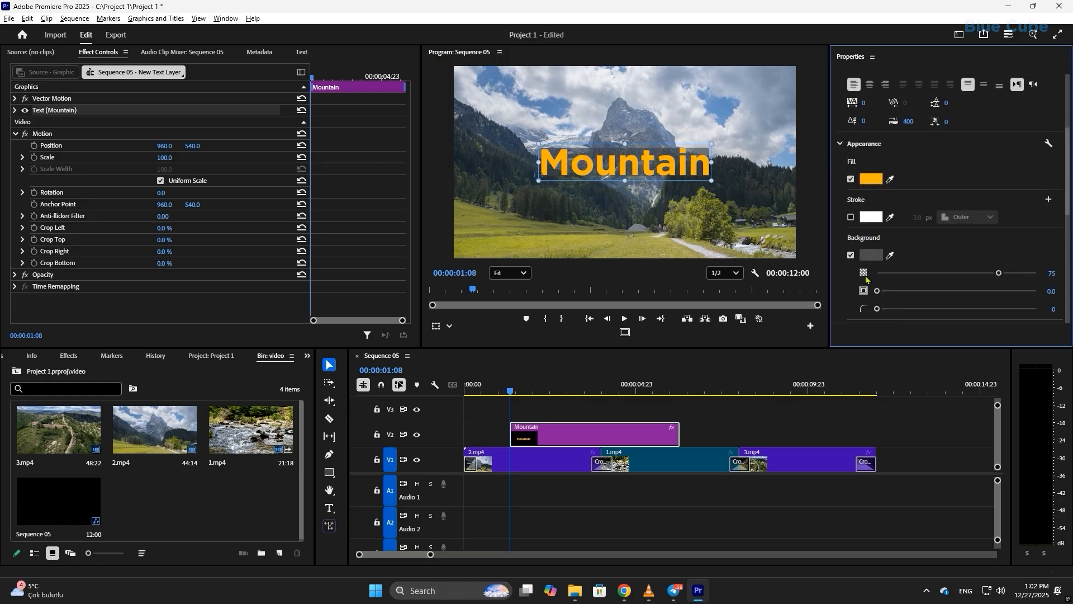
left_click_drag(884, 292, 970, 293)
left_click(871, 255)
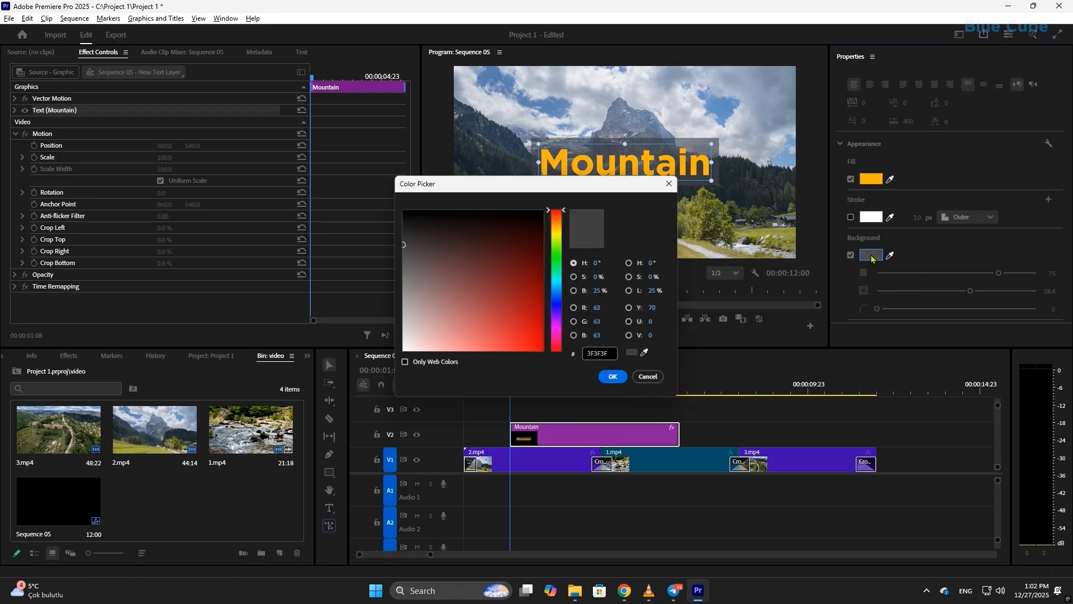
left_click_drag(542, 289, 548, 353)
left_click(614, 378)
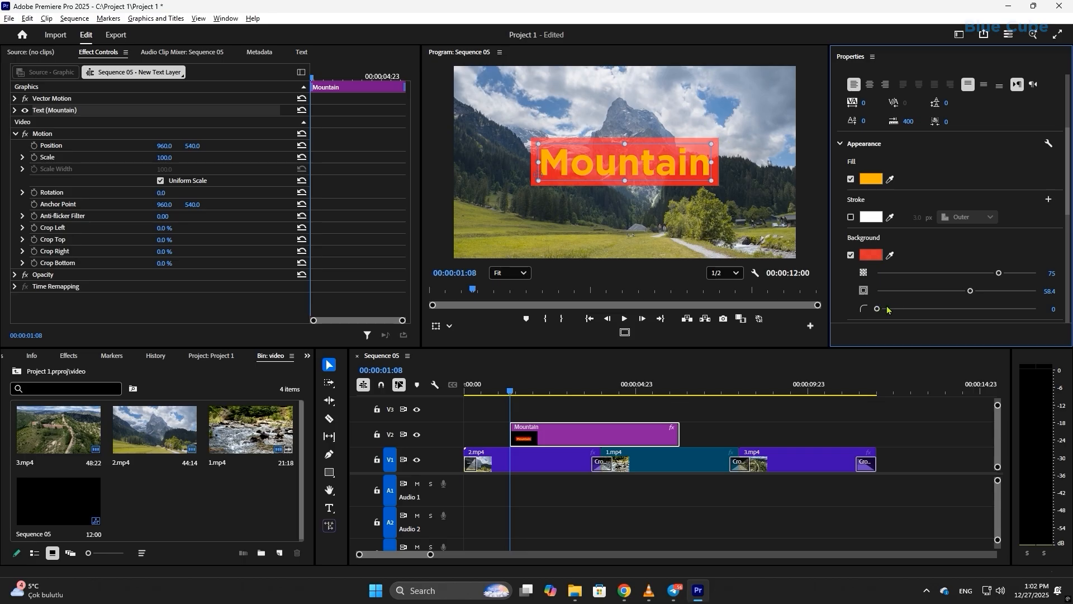
Step: Try the background with corner radius 64 and size 38.1, and turn the background off
left_click_drag(888, 310, 938, 296)
scroll(884, 284, "down", 2)
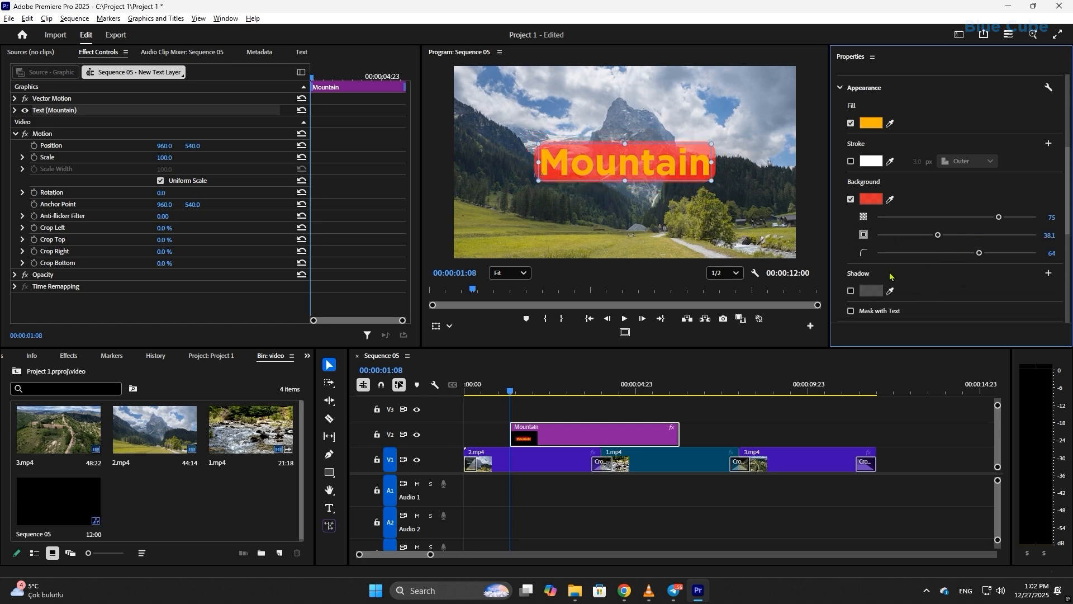
left_click(851, 200)
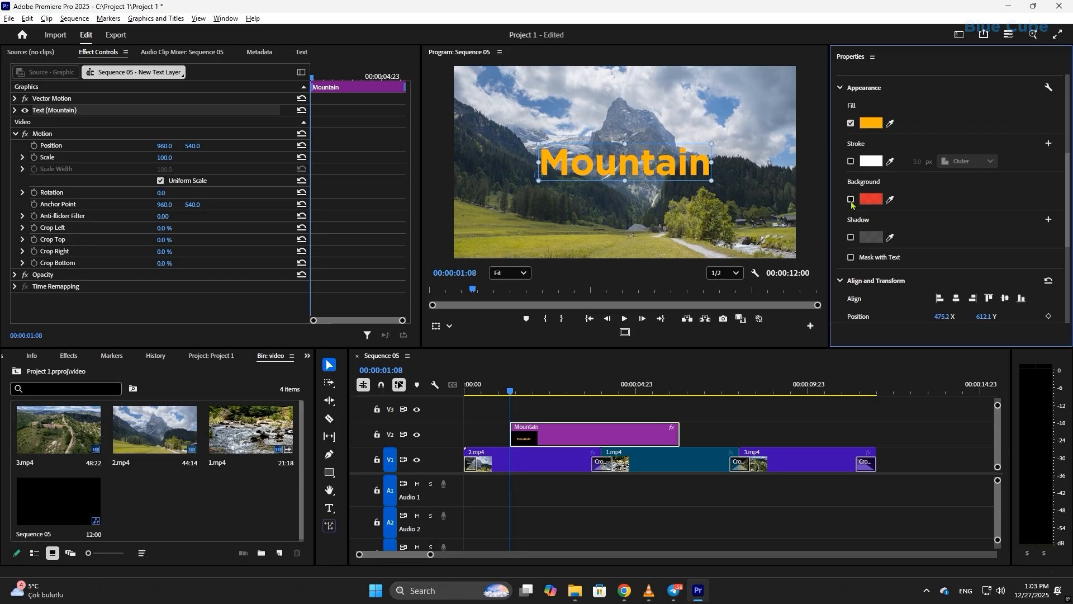
Step: Add a black shadow to the Mountain title with distance about 28.7 and opacity about 84
left_click(850, 238)
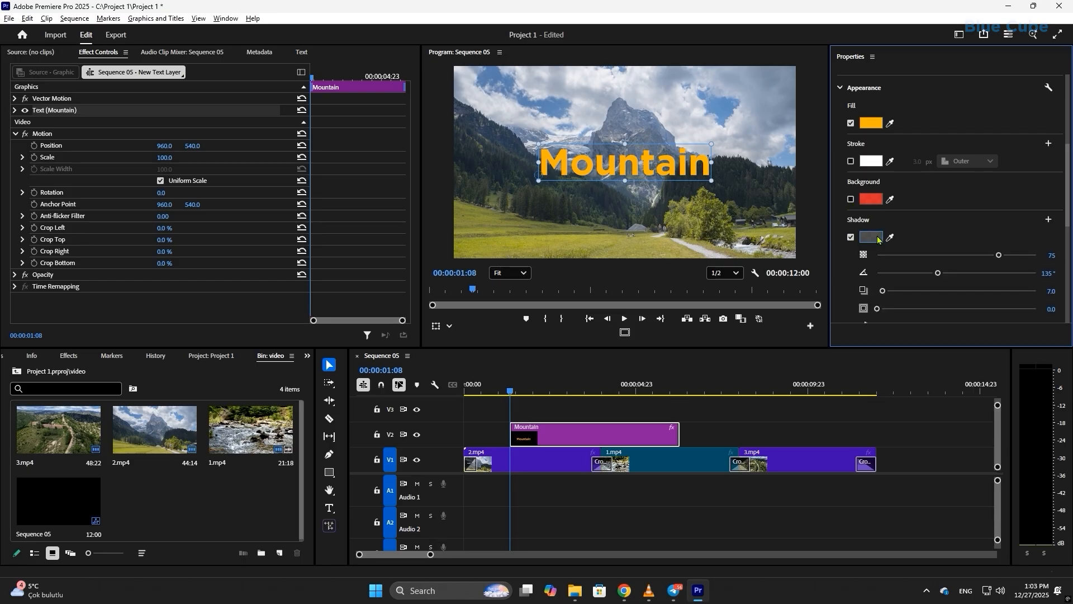
left_click(871, 237)
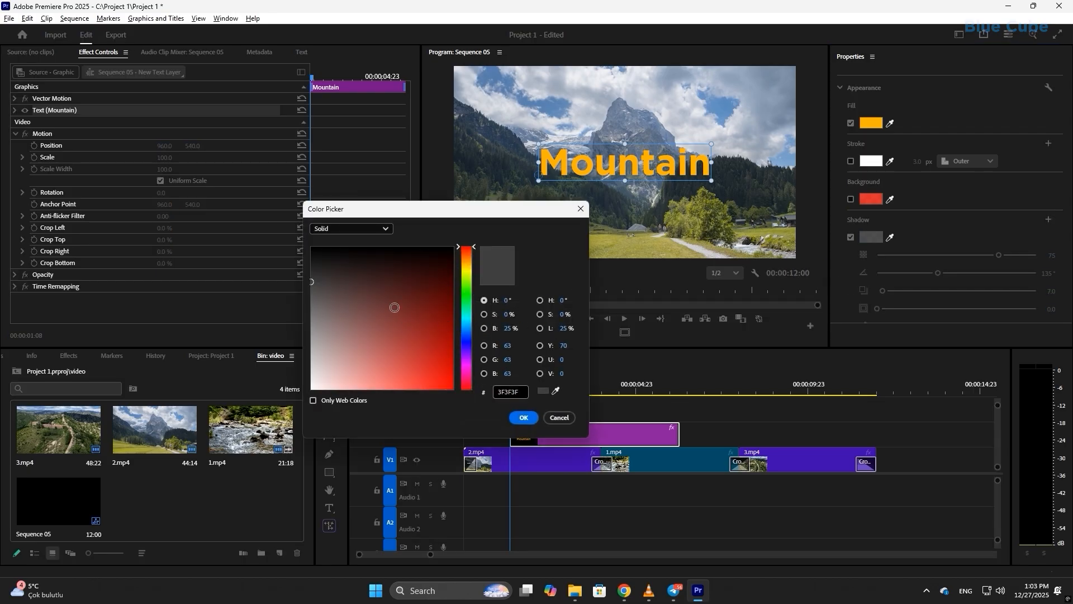
left_click(519, 415)
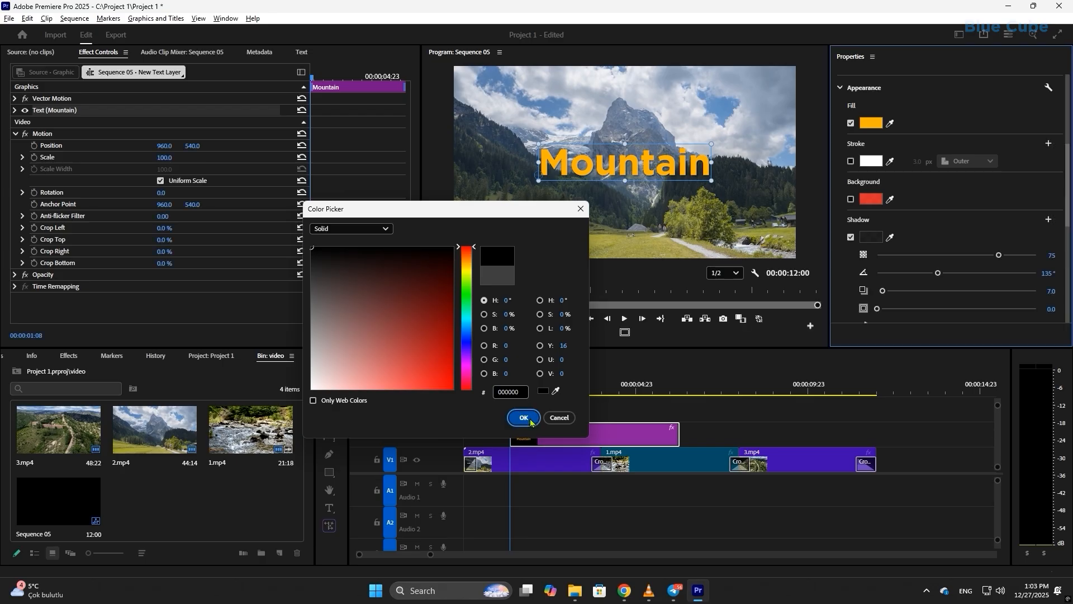
mouse_move(893, 291)
left_mouse_down()
mouse_move(912, 292)
mouse_move(900, 299)
left_mouse_up()
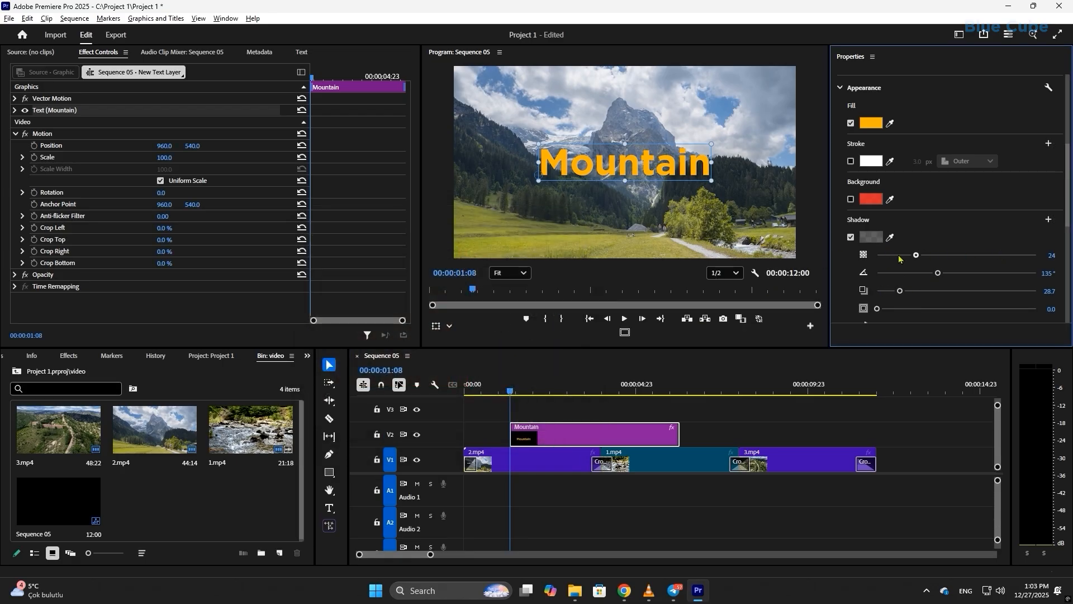
left_click_drag(1000, 254, 1011, 261)
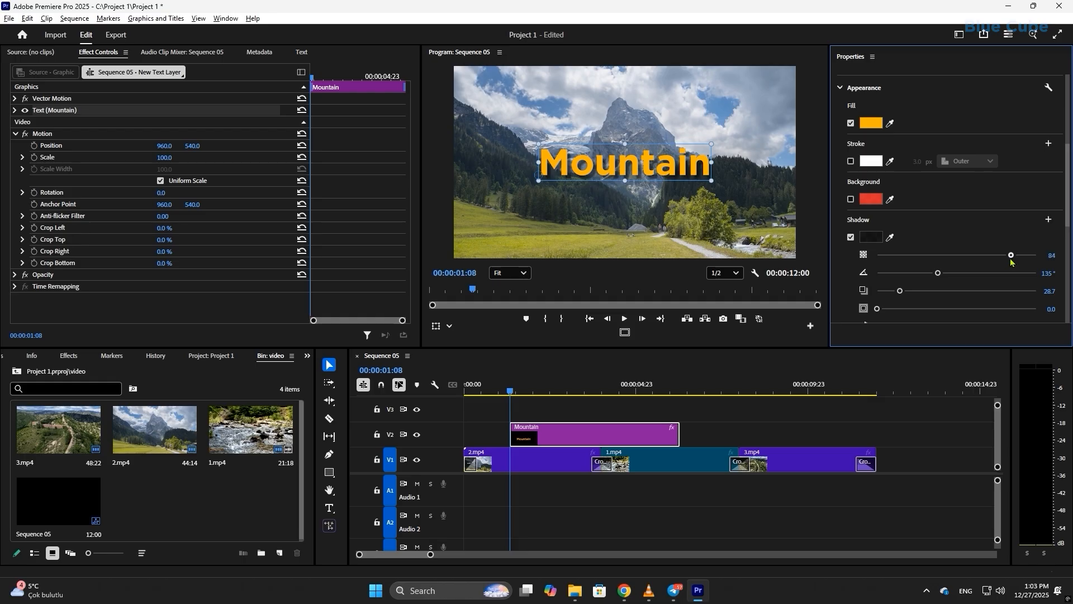
Step: Try the Mountain title's shadow with size 4.2 and blur 47, and turn the shadow off
left_click_drag(877, 309, 908, 297)
scroll(847, 295, "down", 1)
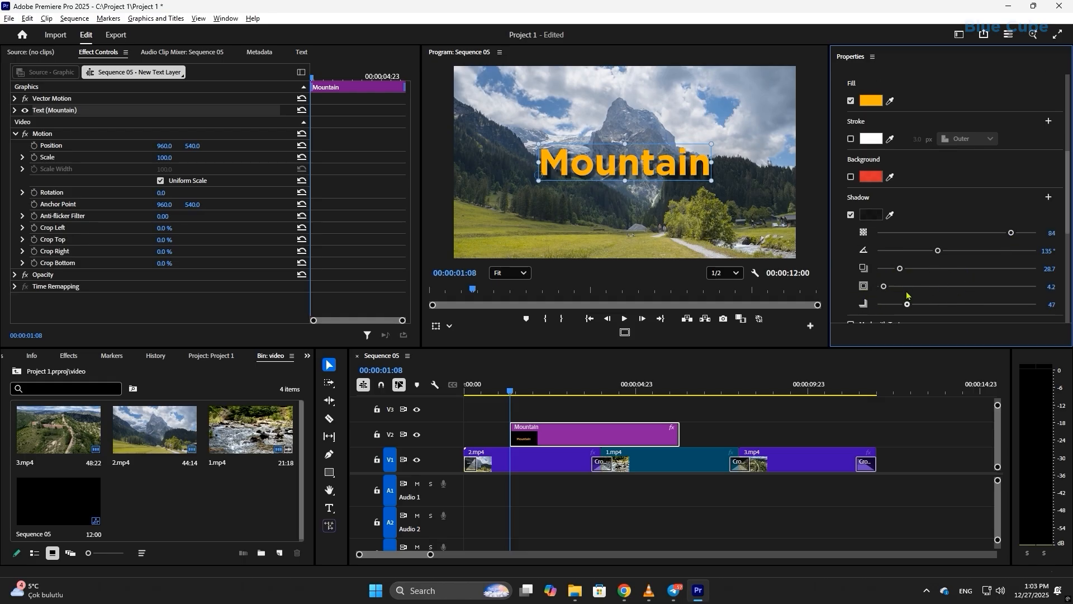
left_click(851, 215)
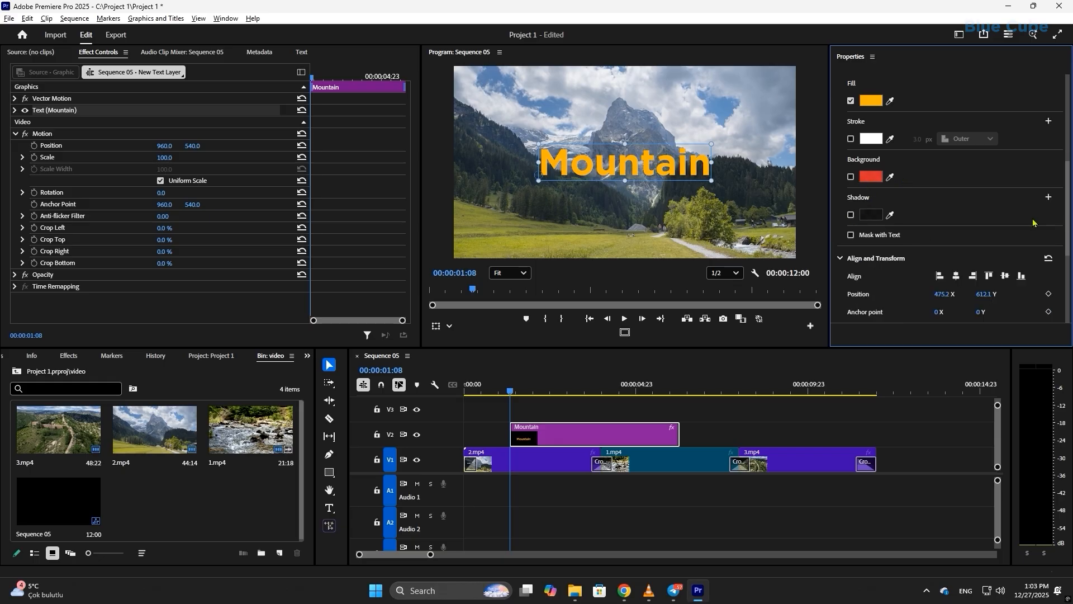
Step: Apply Faux Bold to the Mountain title, keeping the Gotham Bold font style
scroll(1058, 215, "up", 5)
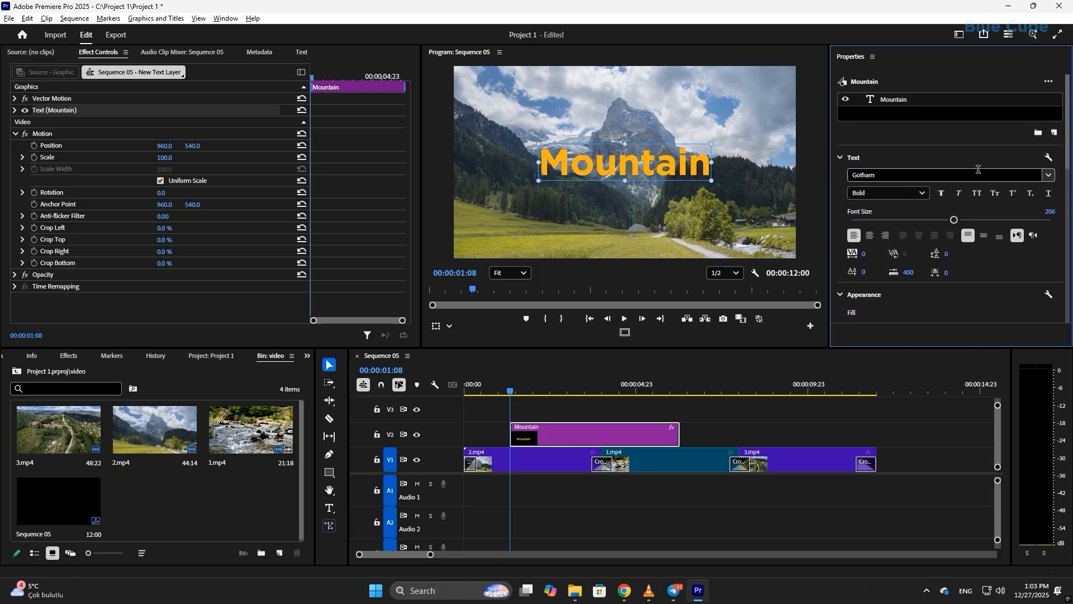
left_click(920, 193)
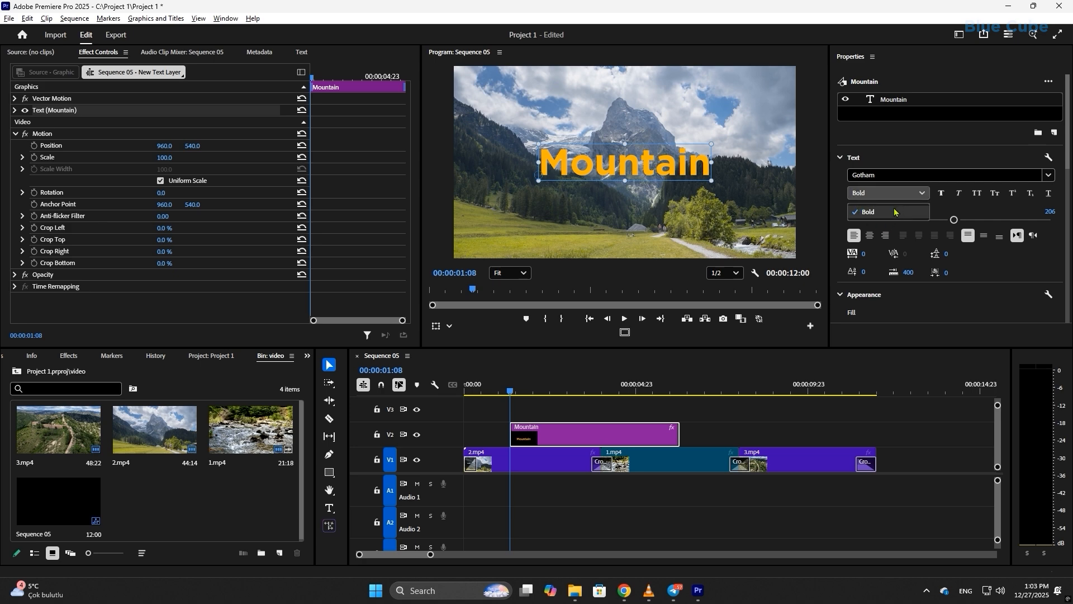
left_click(941, 194)
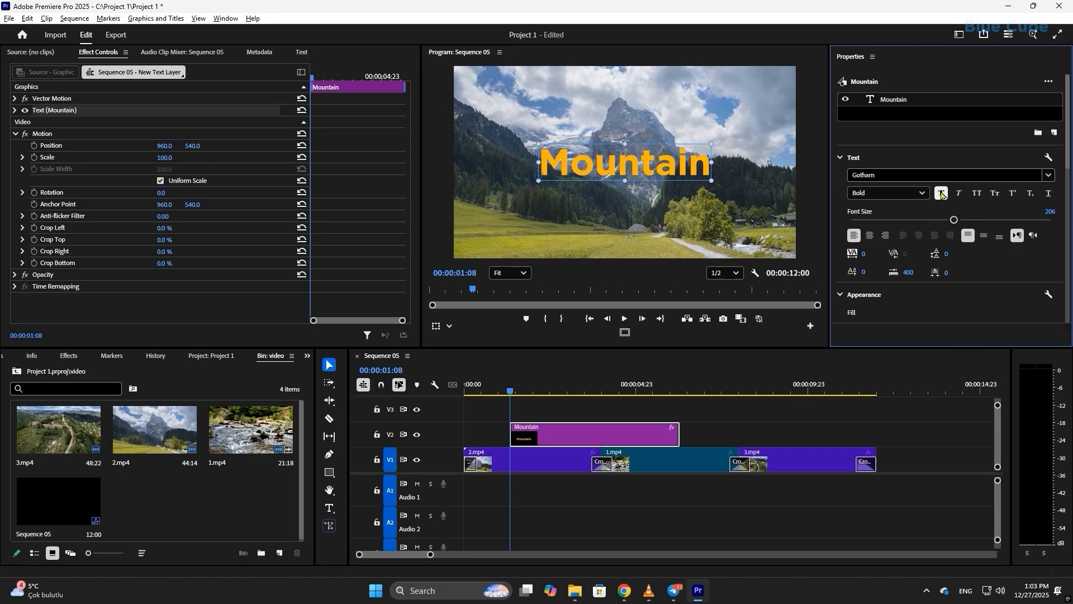
Step: Try All Caps, Faux Italic and right-to-left text direction on the Mountain title, and switch each back off
left_click(977, 192)
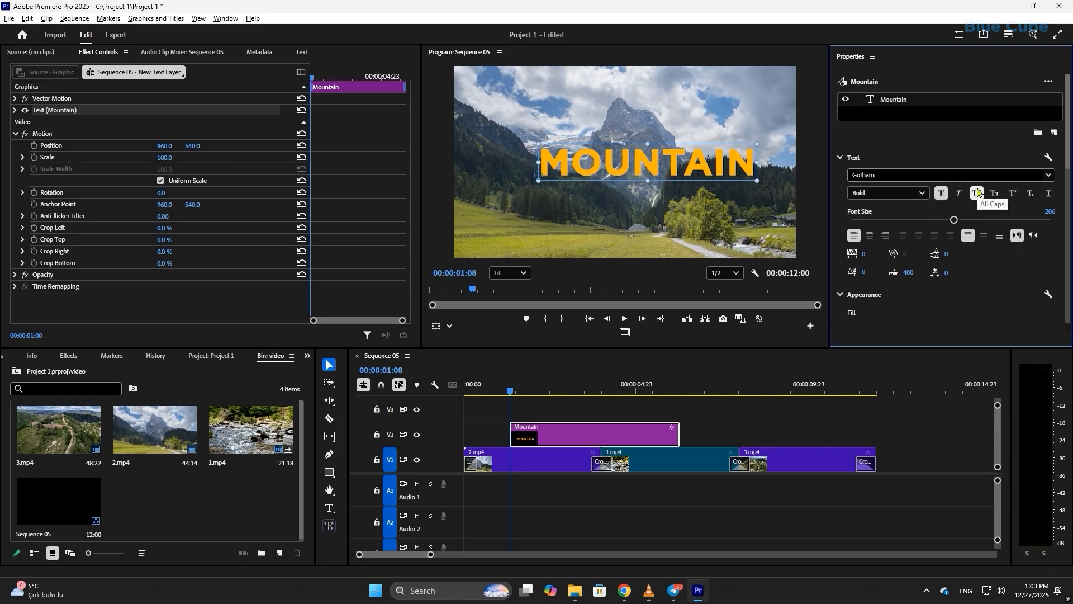
left_click(977, 192)
left_click(959, 193)
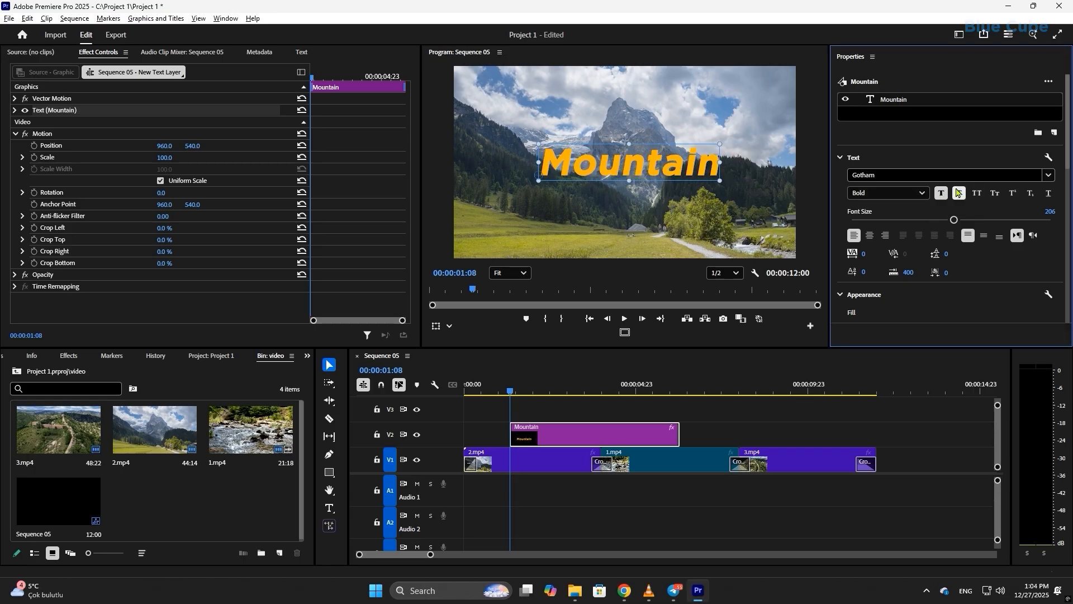
left_click(959, 193)
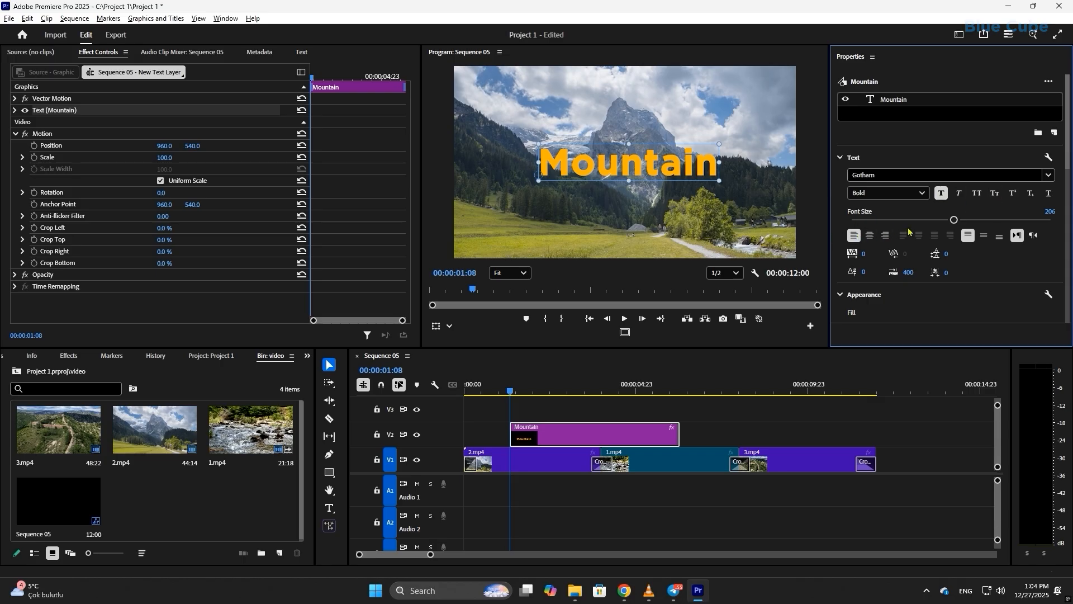
left_click(1033, 234)
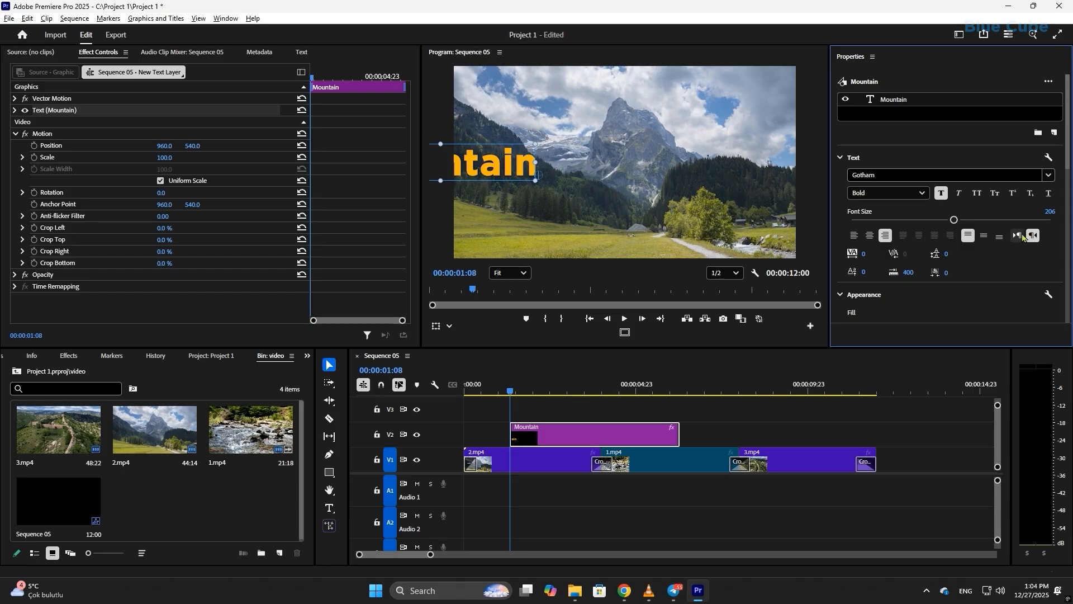
left_click(1023, 237)
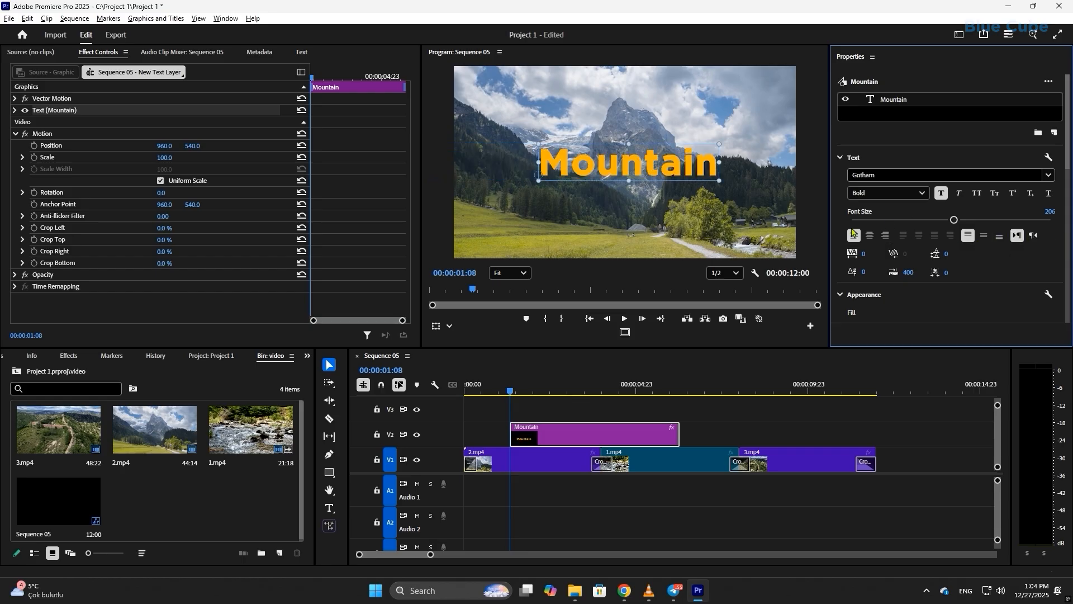
Step: Set the Mountain title's tracking to 12 and tab width to 452, and try a baseline shift of 10, undoing it
mouse_move(864, 253)
left_mouse_down()
mouse_move(974, 253)
mouse_move(872, 254)
left_mouse_up()
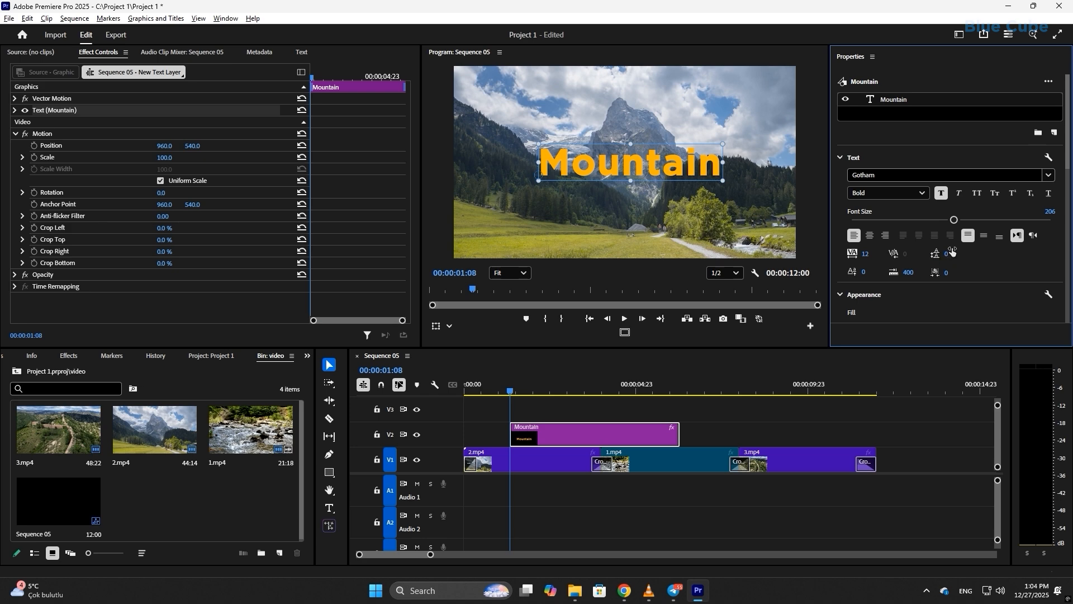
scroll(950, 259, "down", 1)
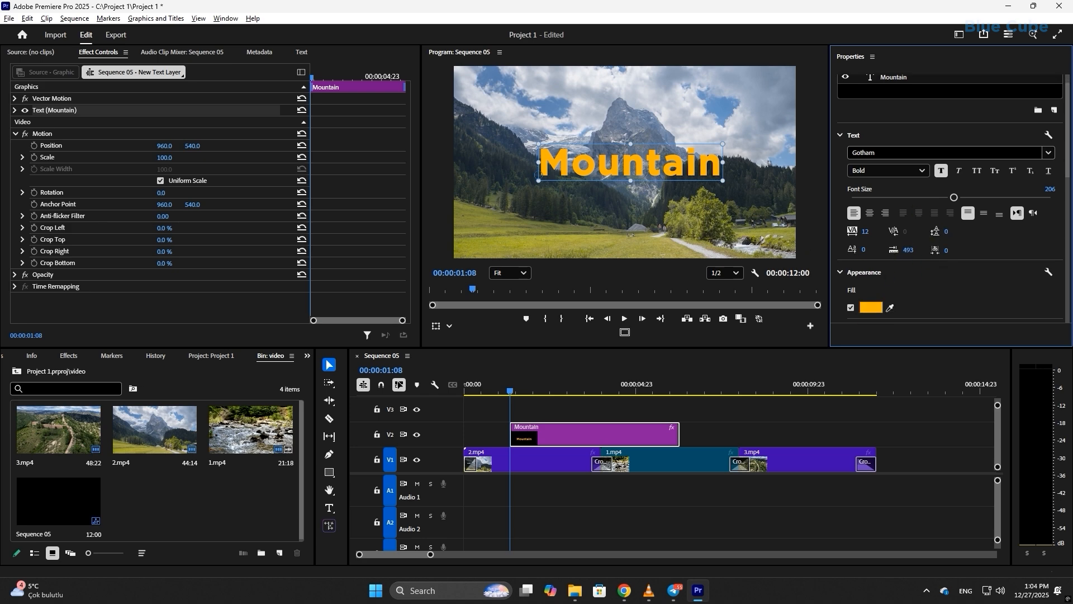
mouse_move(863, 250)
left_mouse_down()
mouse_move(849, 250)
mouse_move(869, 249)
left_mouse_up()
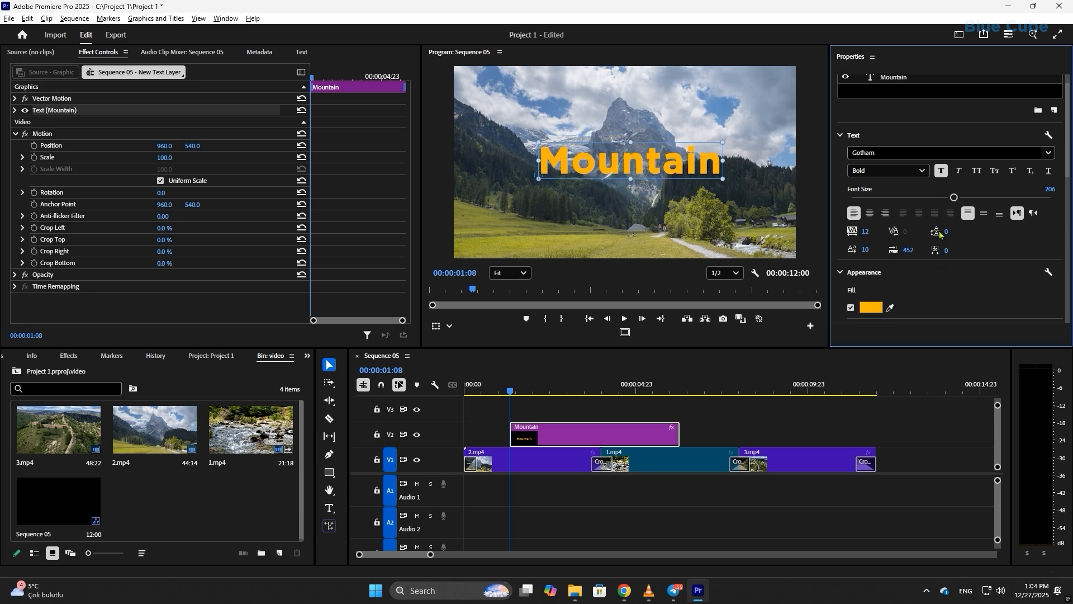
key("ctrl+z")
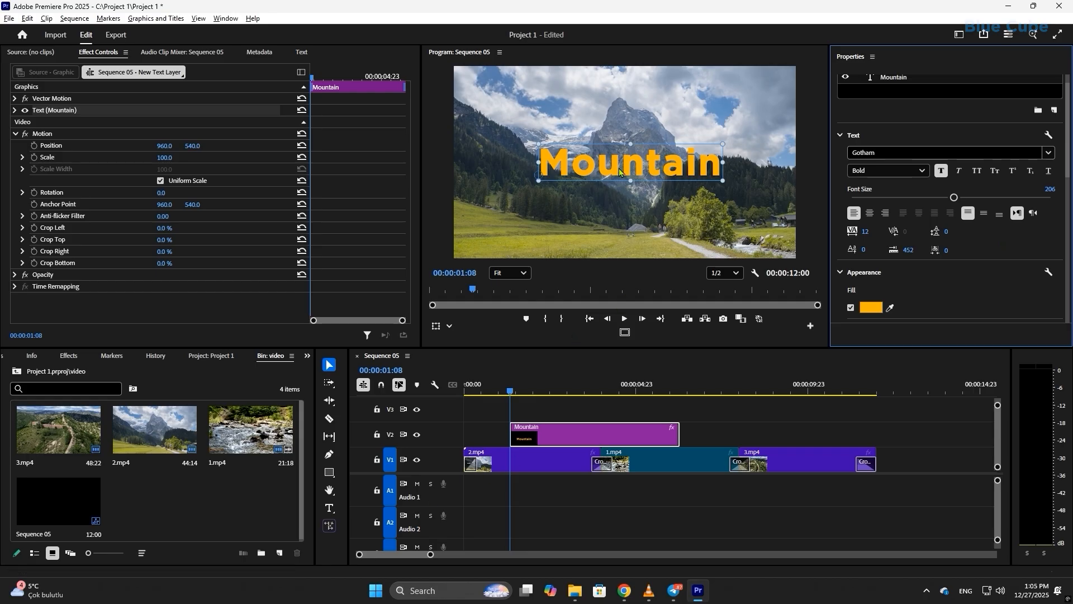
Step: Move the Mountain title to the start of V2 and, with snapping on, trim its end to match clip 2.mp4
left_click_drag(587, 433, 557, 437)
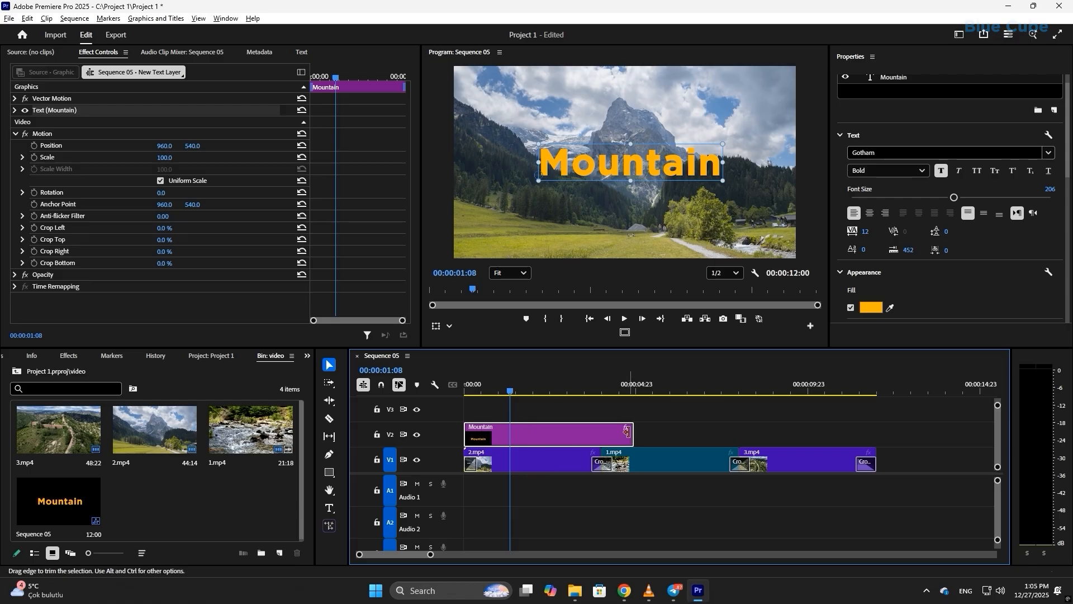
mouse_move(626, 432)
left_mouse_down()
mouse_move(587, 434)
mouse_move(615, 435)
left_mouse_up()
left_click(381, 385)
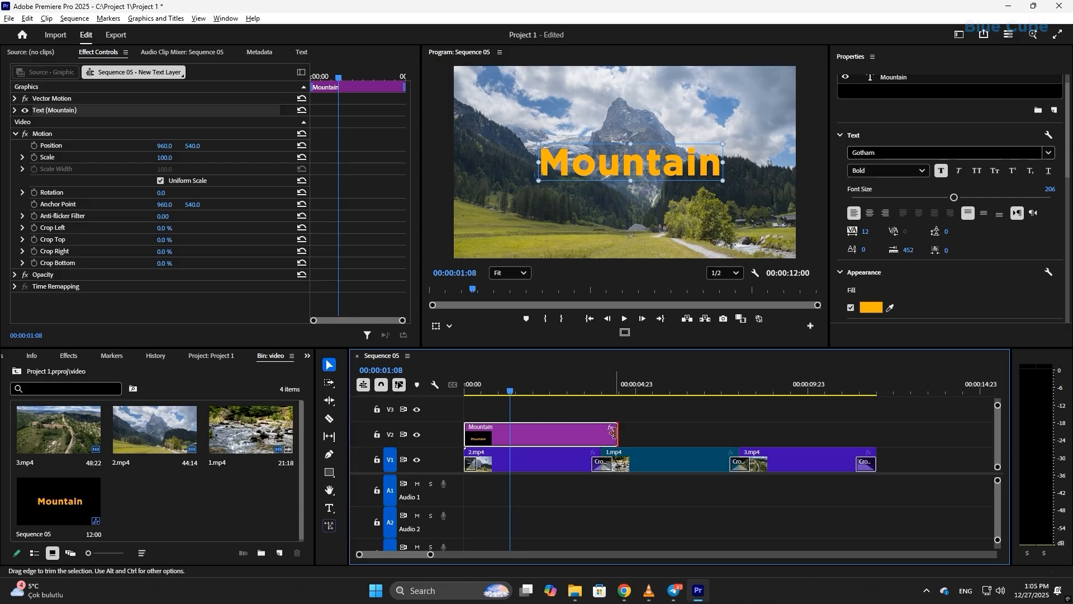
mouse_move(611, 431)
left_mouse_down()
mouse_move(589, 435)
mouse_move(599, 434)
left_mouse_up()
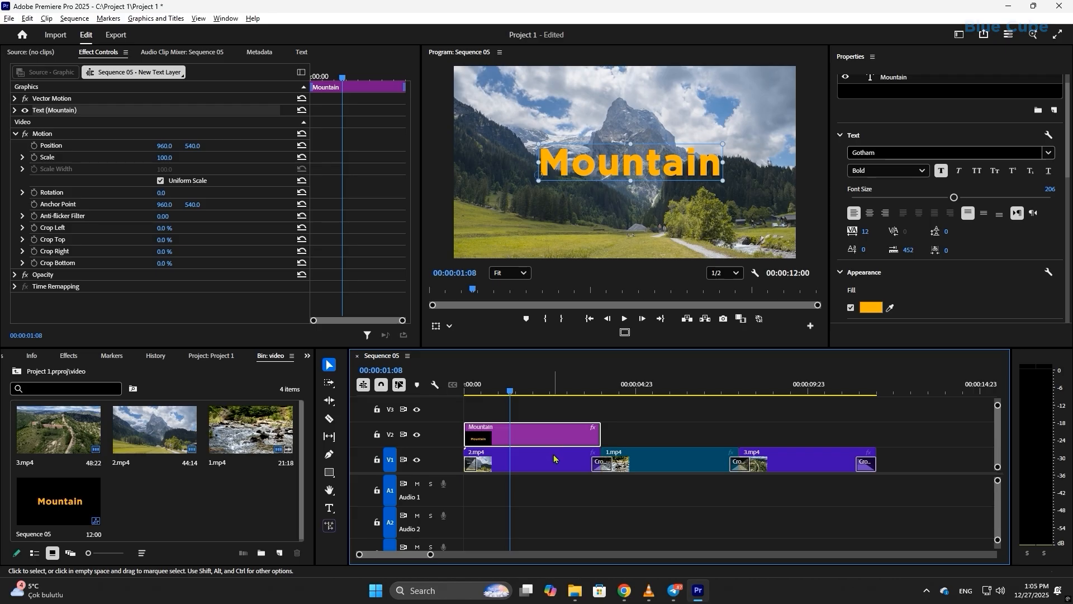
Step: Duplicate the Mountain title on V2 over clip 1.mp4 and change the copy's text to "River"
key("alt")
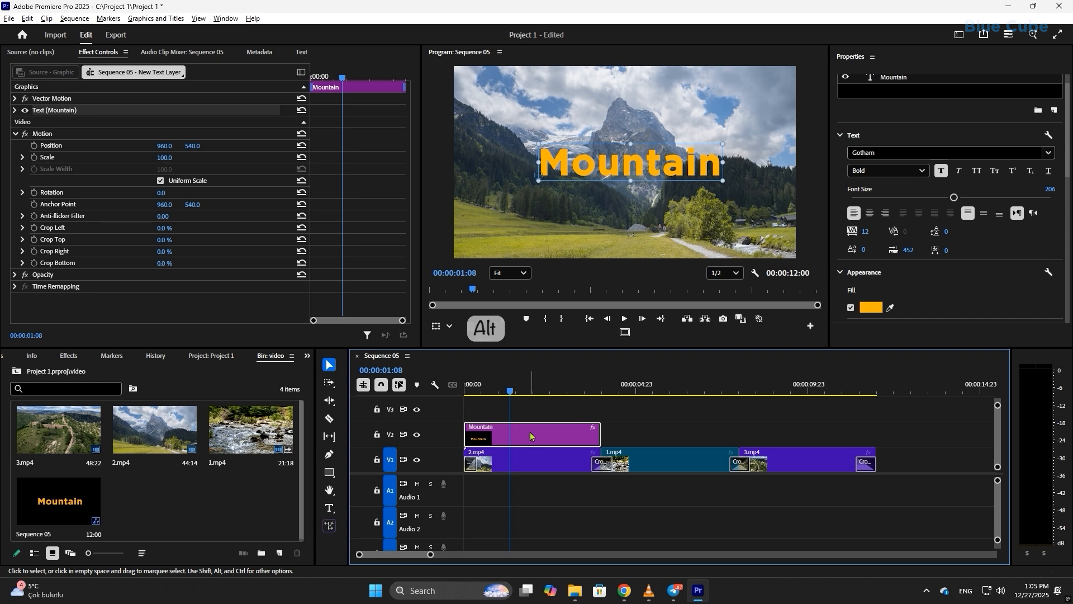
left_click_drag(529, 434, 659, 438)
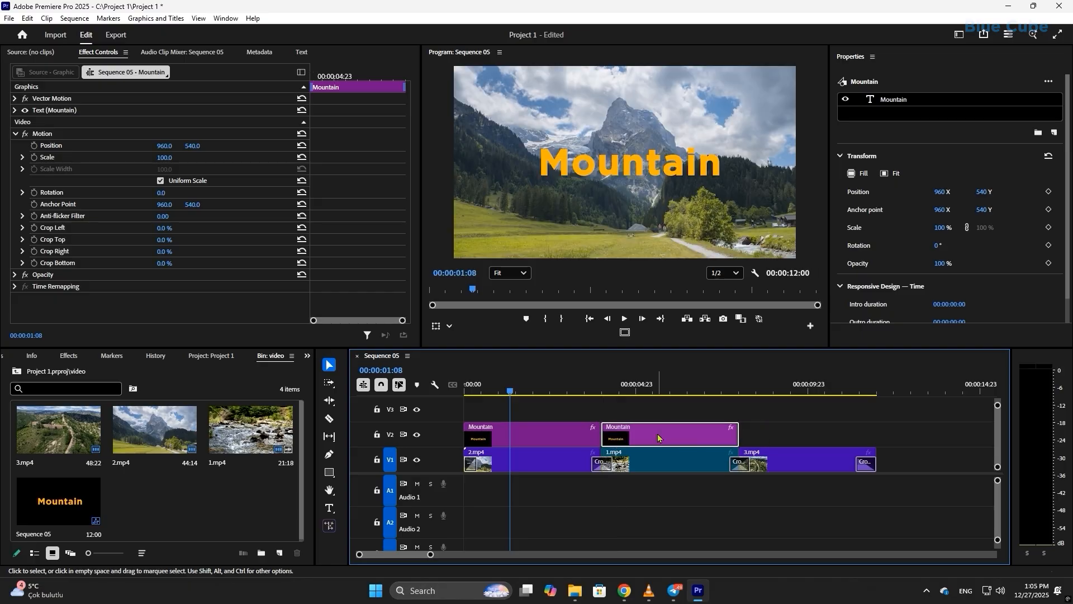
double_click(635, 166)
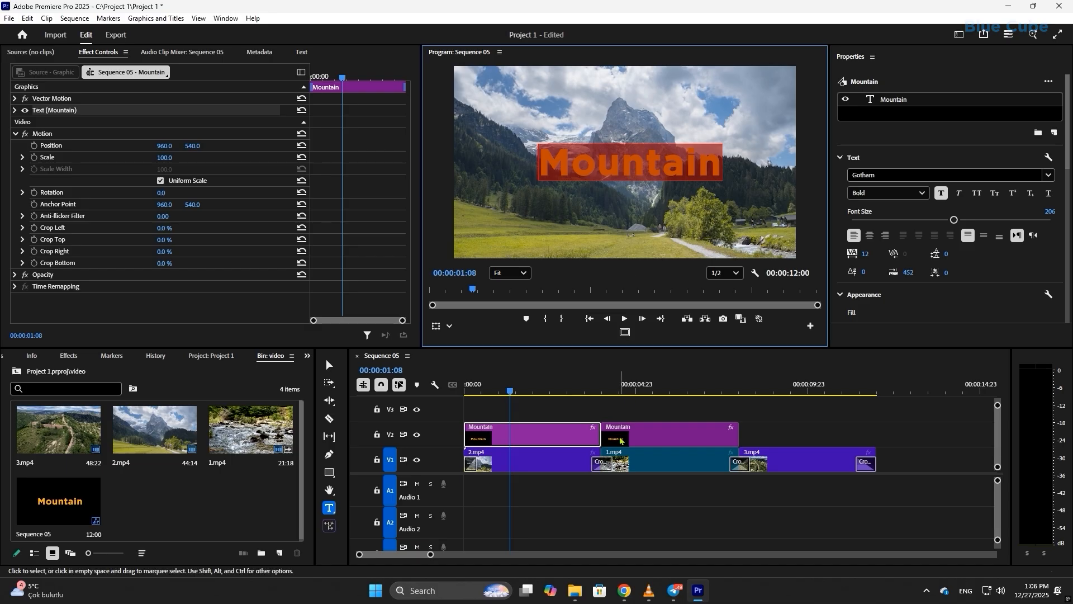
left_click(651, 435)
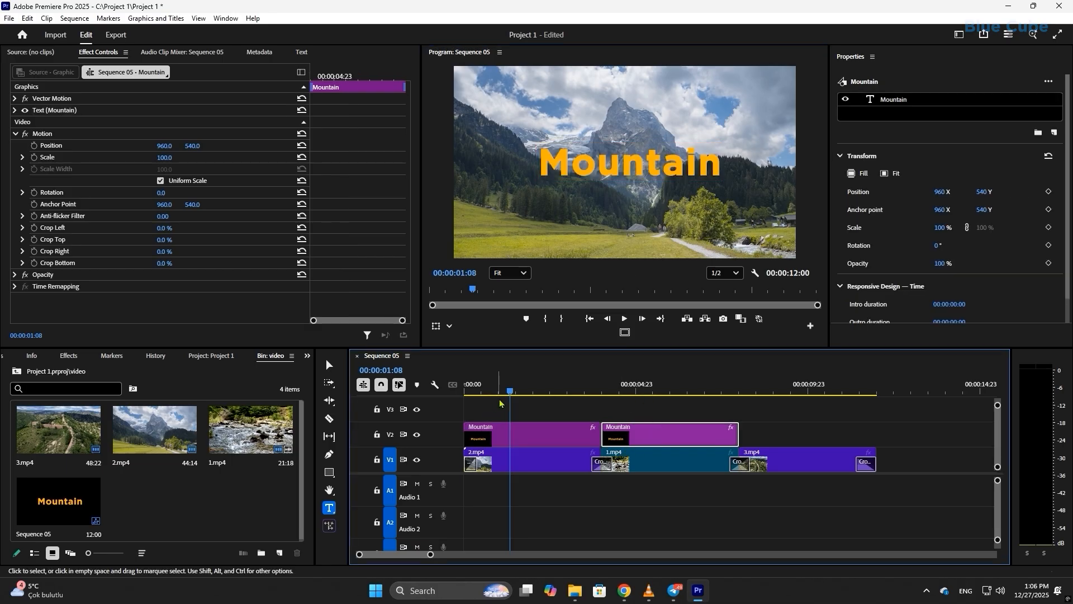
left_click_drag(511, 399, 653, 394)
double_click(632, 169)
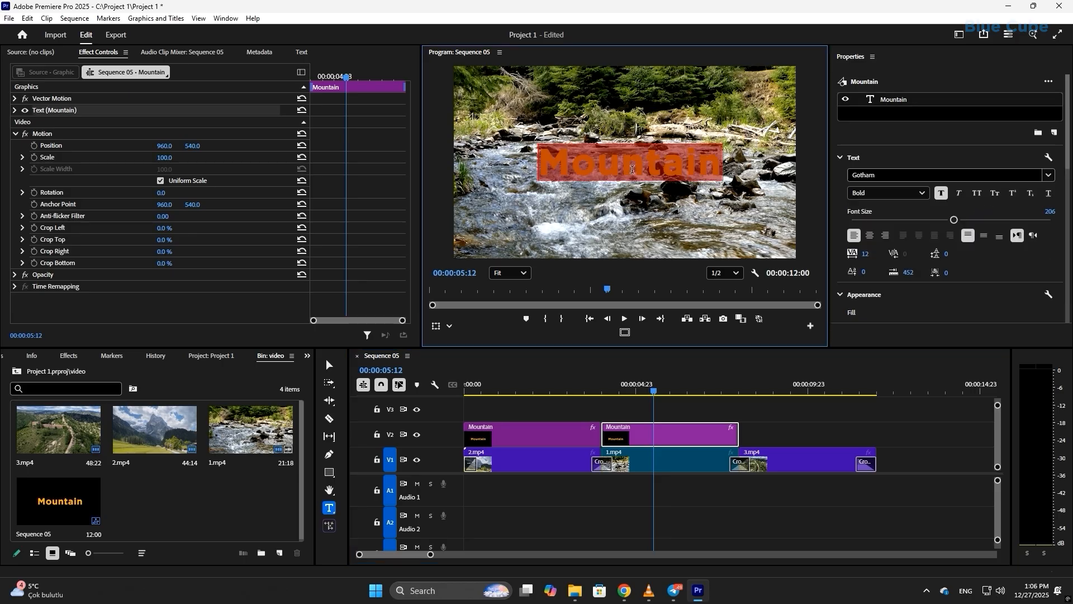
type("sdfs")
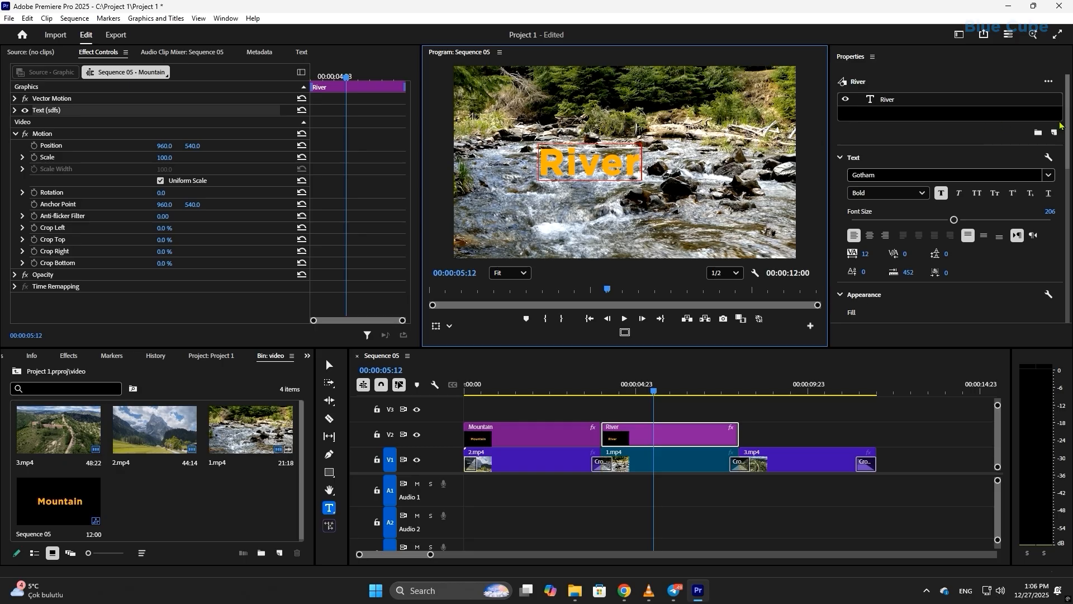
Step: Center the River title horizontally in the frame
scroll(1066, 133, "down", 5)
left_click(956, 237)
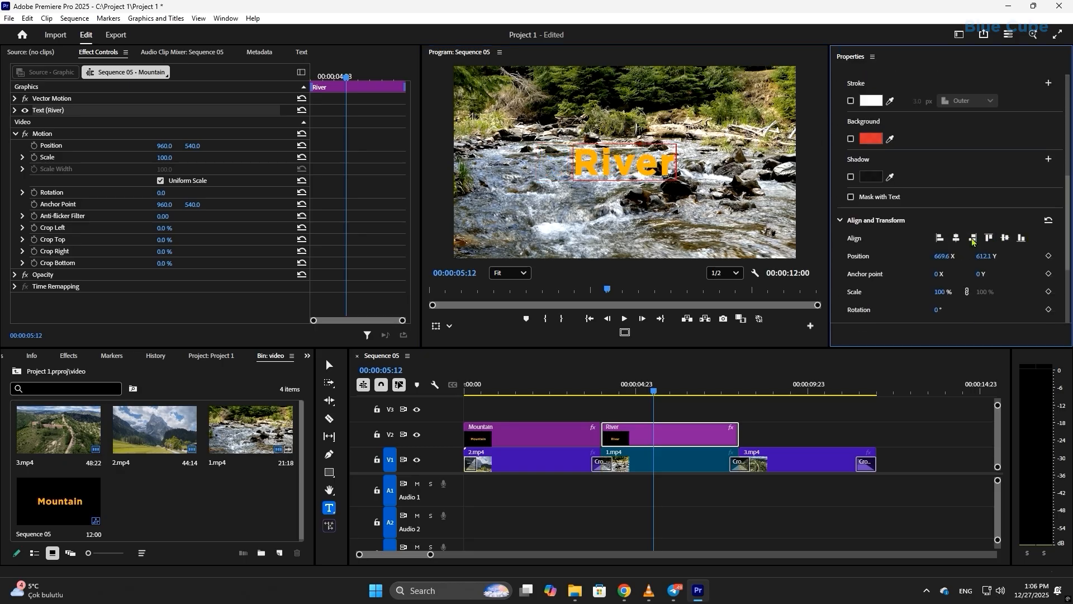
scroll(1065, 235, "up", 5)
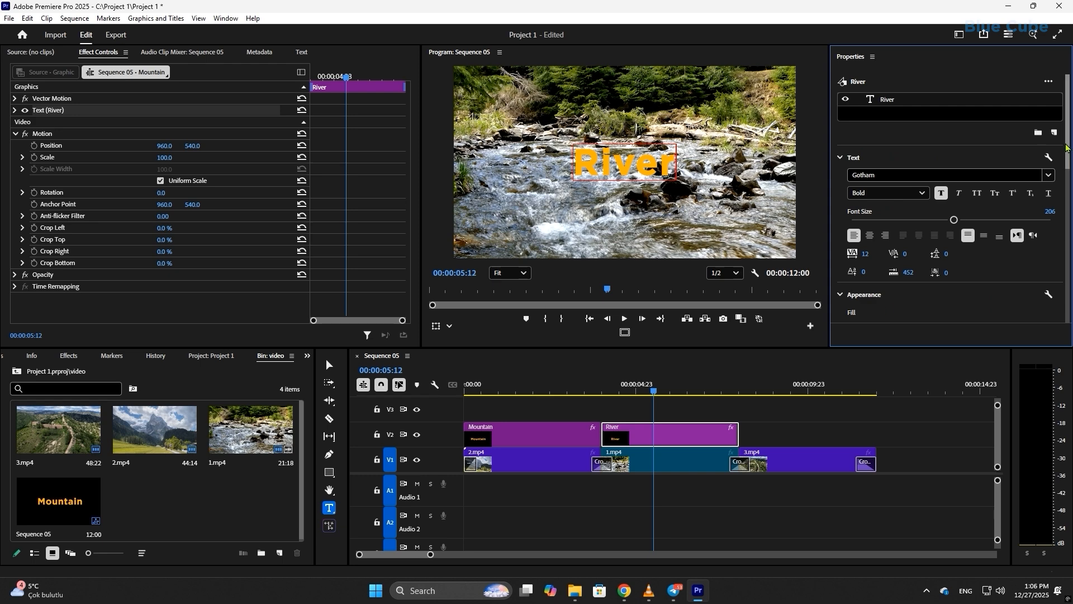
key("alt")
left_click_drag(797, 465, 796, 432)
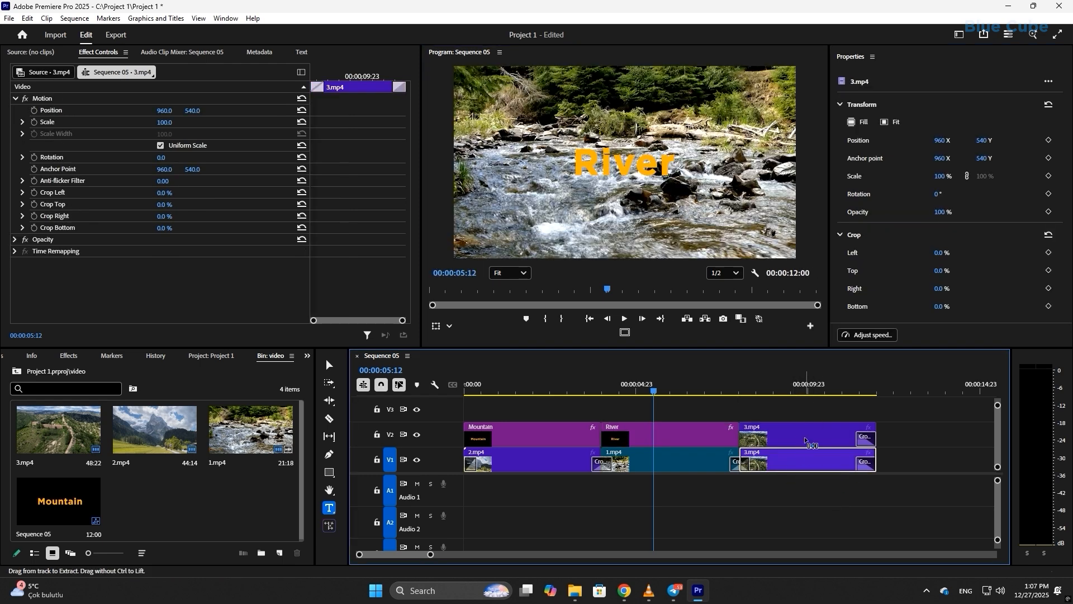
key("ctrl+z")
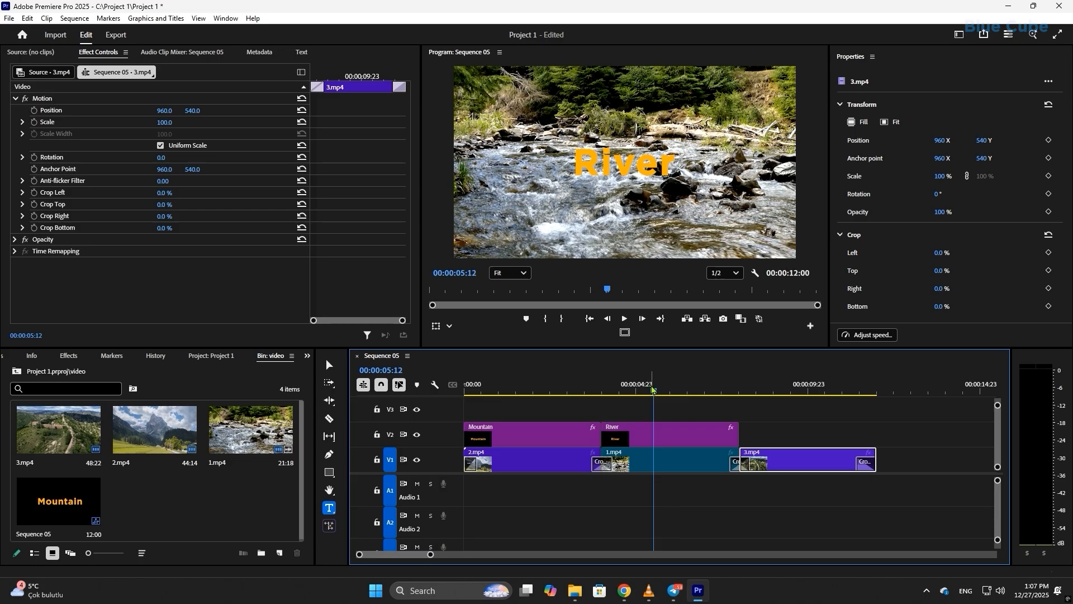
Step: Duplicate the River title on V2 over clip 3.mp4 and change the copy's text to "Castle"
left_click_drag(652, 389, 699, 392)
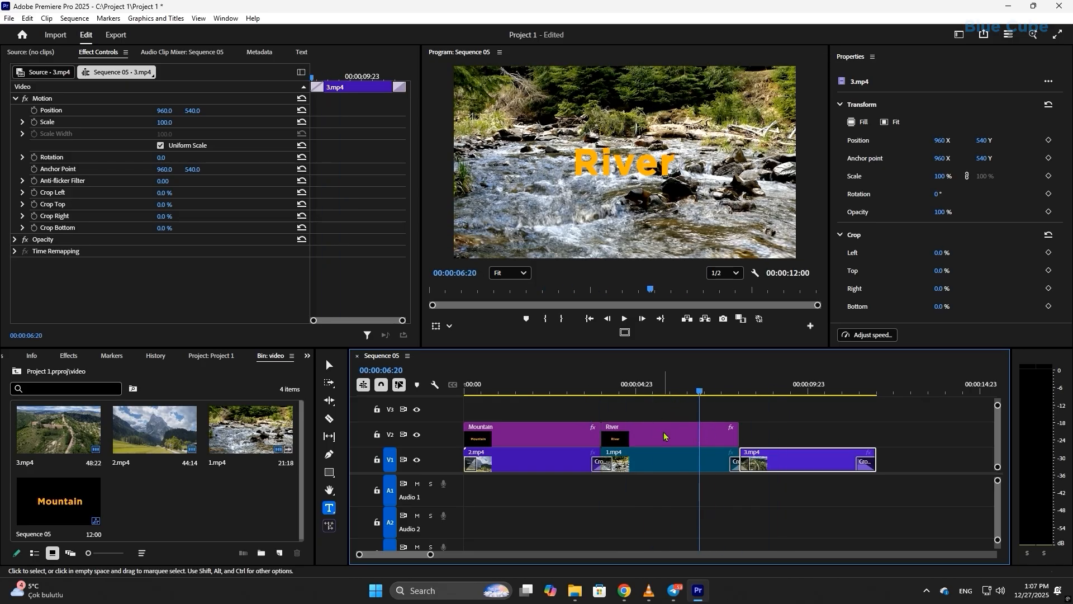
left_click_drag(653, 437, 789, 437)
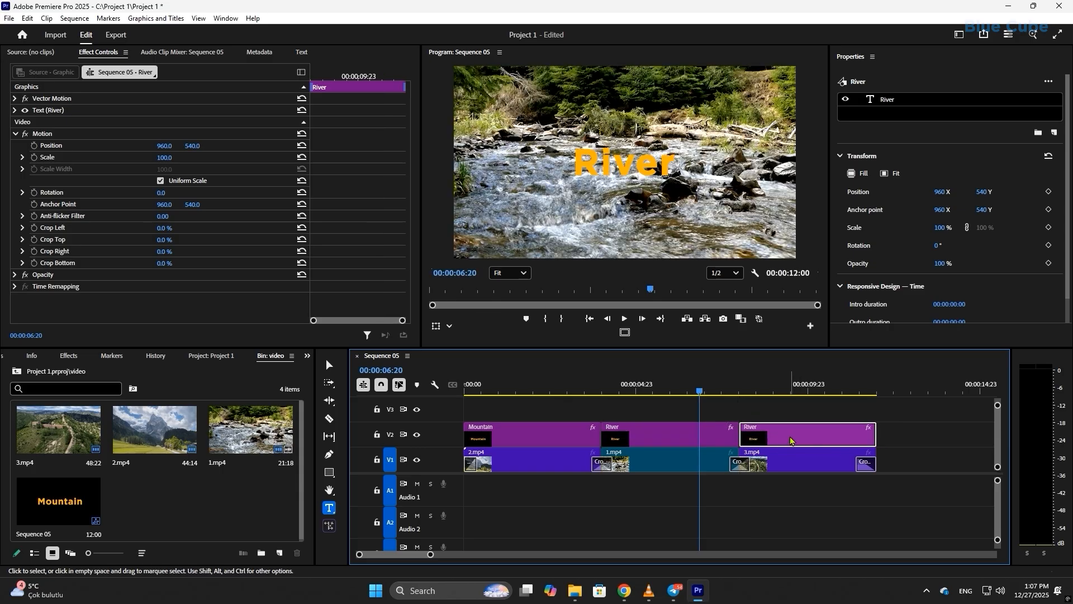
double_click(629, 167)
type("Castle")
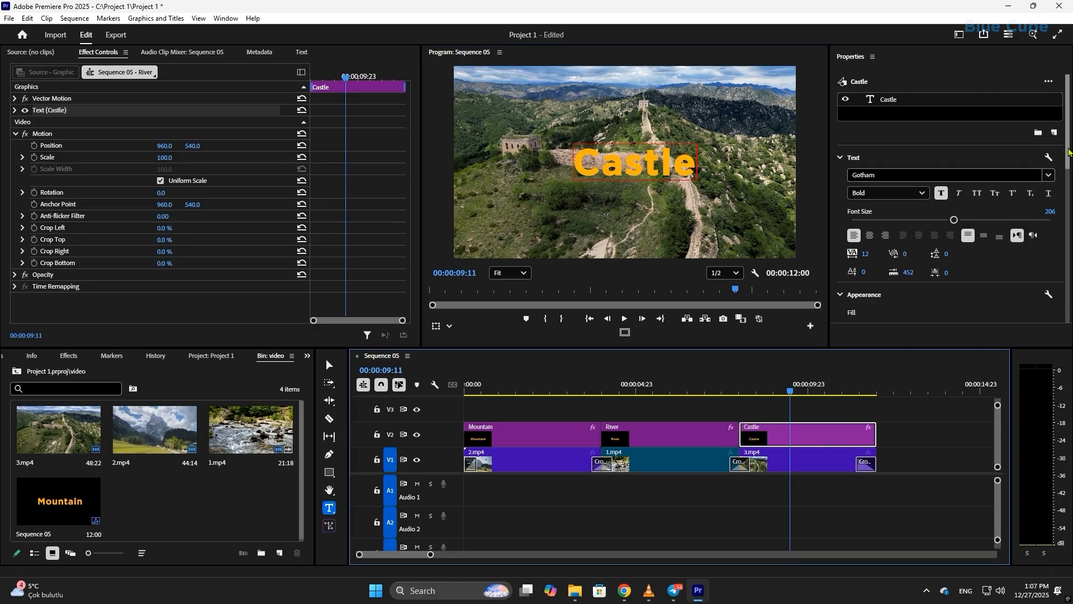
Step: Center the Castle title horizontally in the frame and play Sequence 05 from the start
scroll(1062, 248, "down", 5)
scroll(1062, 249, "down", 3)
left_click(956, 203)
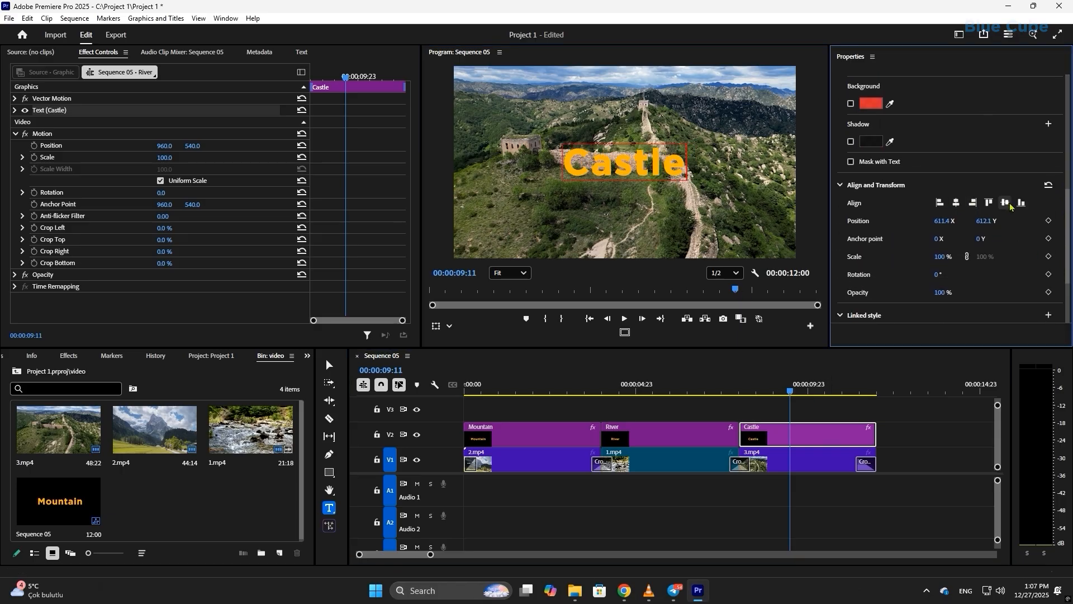
left_click_drag(793, 391, 443, 441)
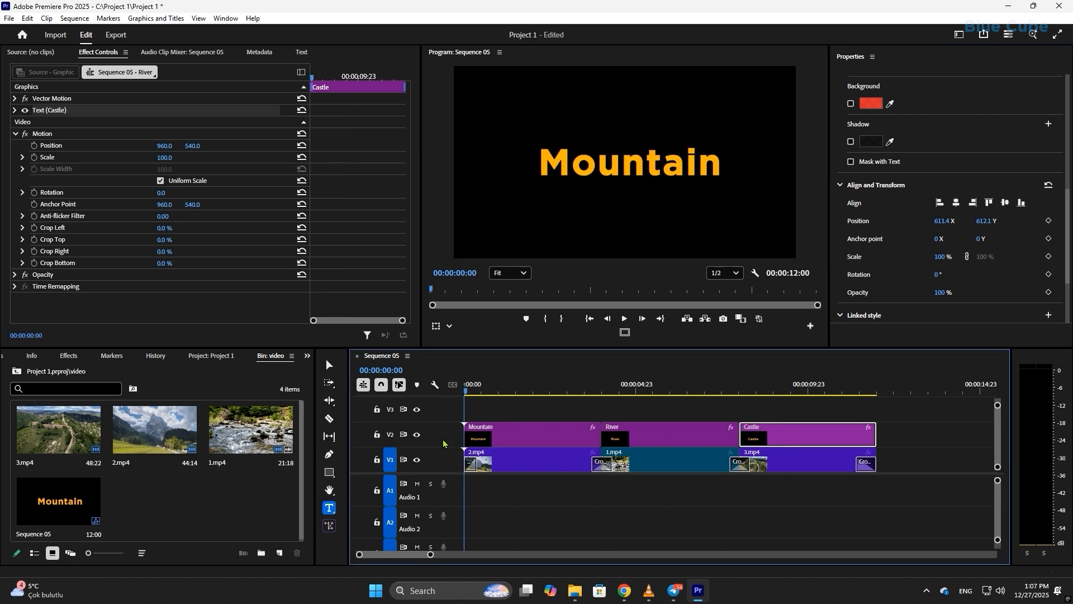
left_click(624, 321)
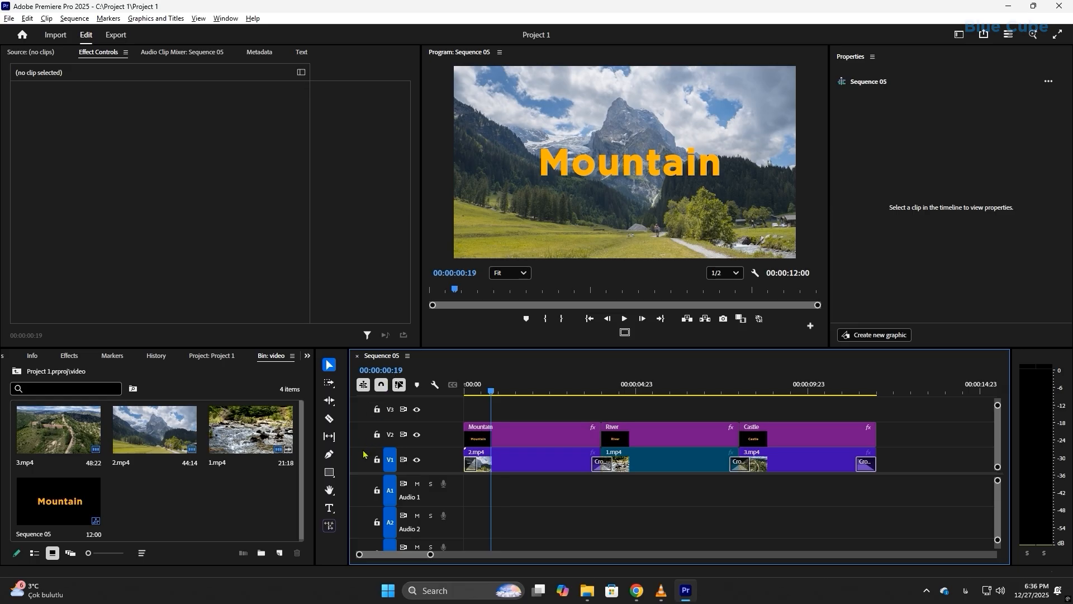
Step: Draw a wide, flat rectangle shape above the Mountain title with the Rectangle Tool, at 00:00:00:19
left_click(329, 473)
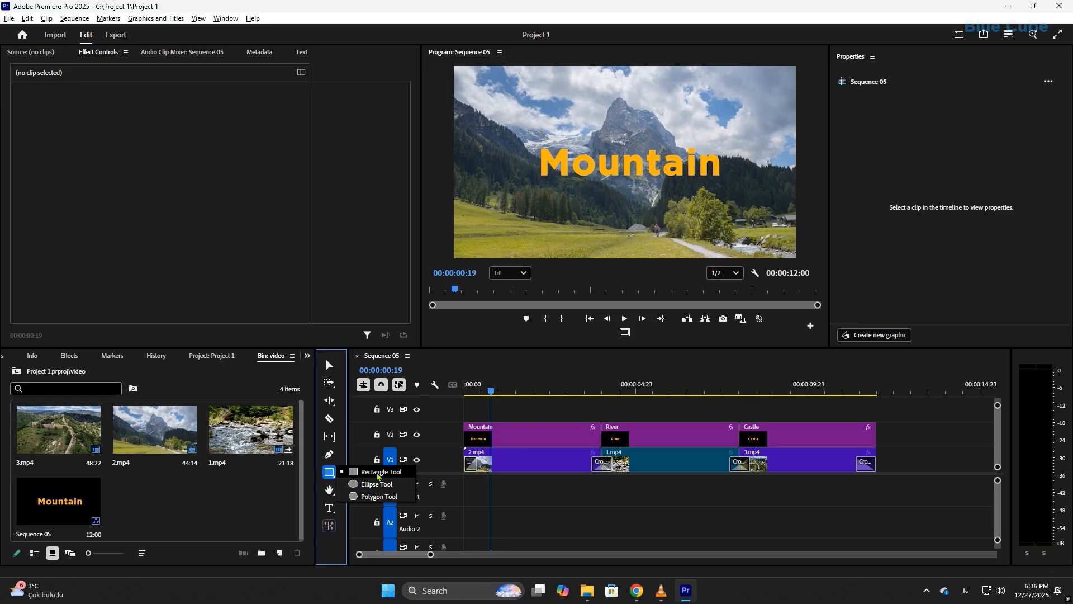
left_click(377, 472)
mouse_move(530, 101)
left_mouse_down()
mouse_move(611, 131)
mouse_move(718, 127)
left_mouse_up()
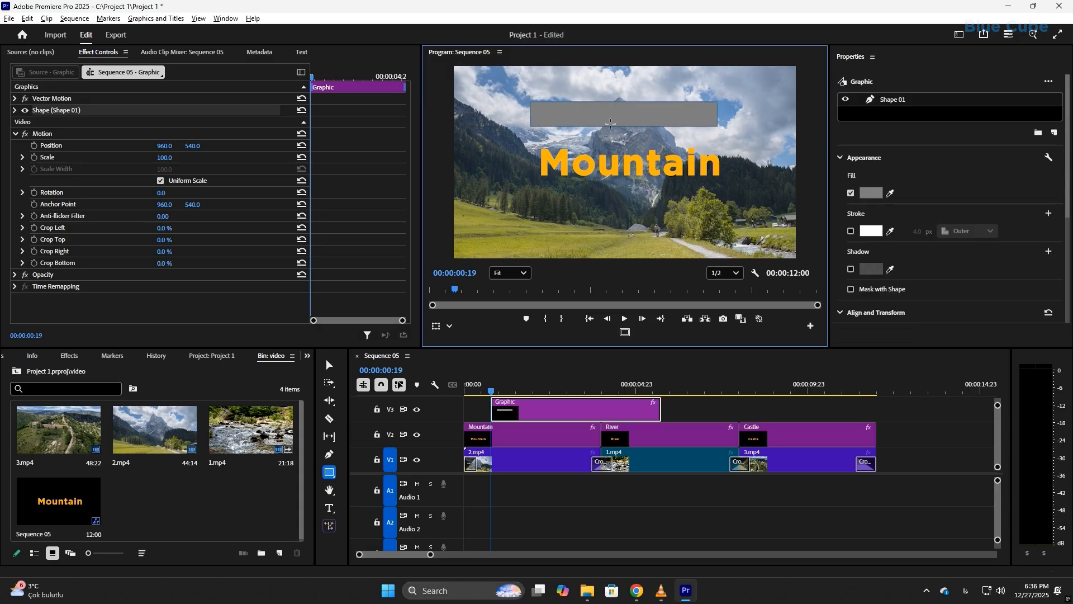
Step: Undo the rectangle shape and draw two ellipses side by side below the Mountain title with the Ellipse Tool, at 00:00:01:15
key("ctrl+z")
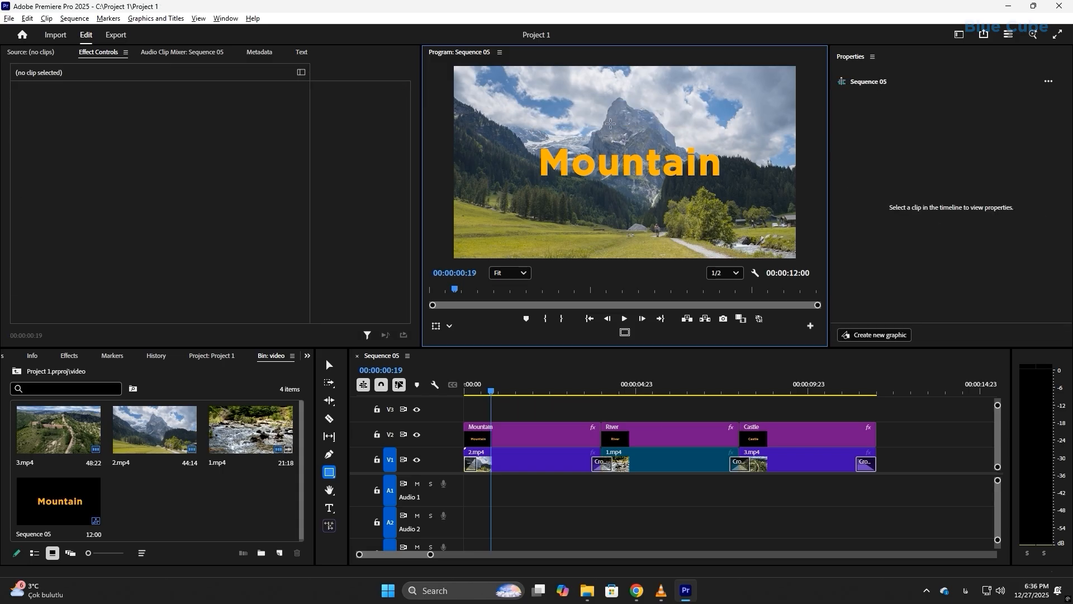
left_click(329, 472)
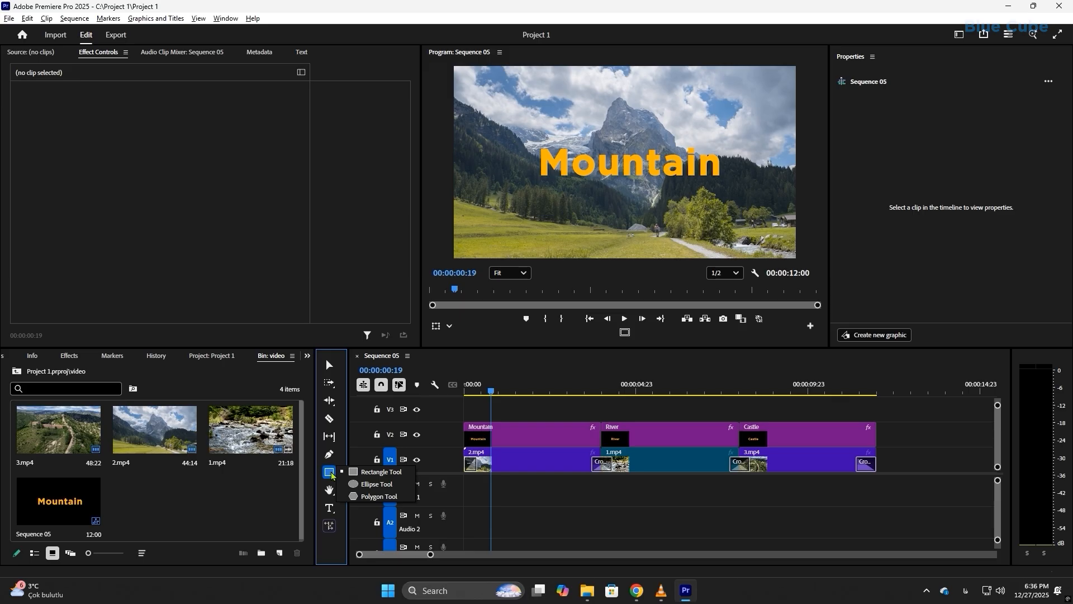
left_click(375, 485)
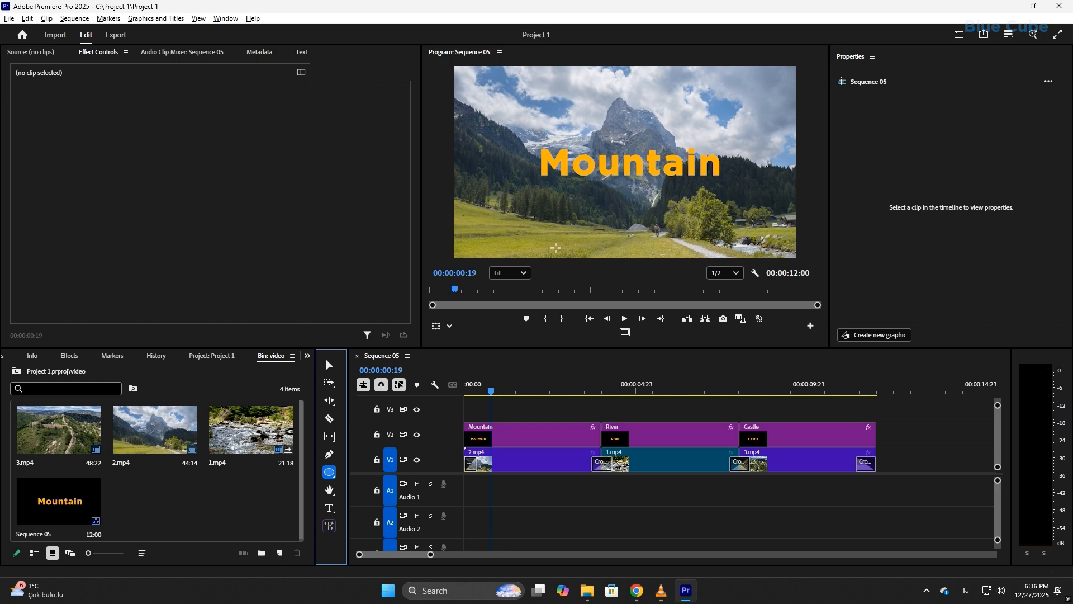
left_click_drag(491, 390, 521, 392)
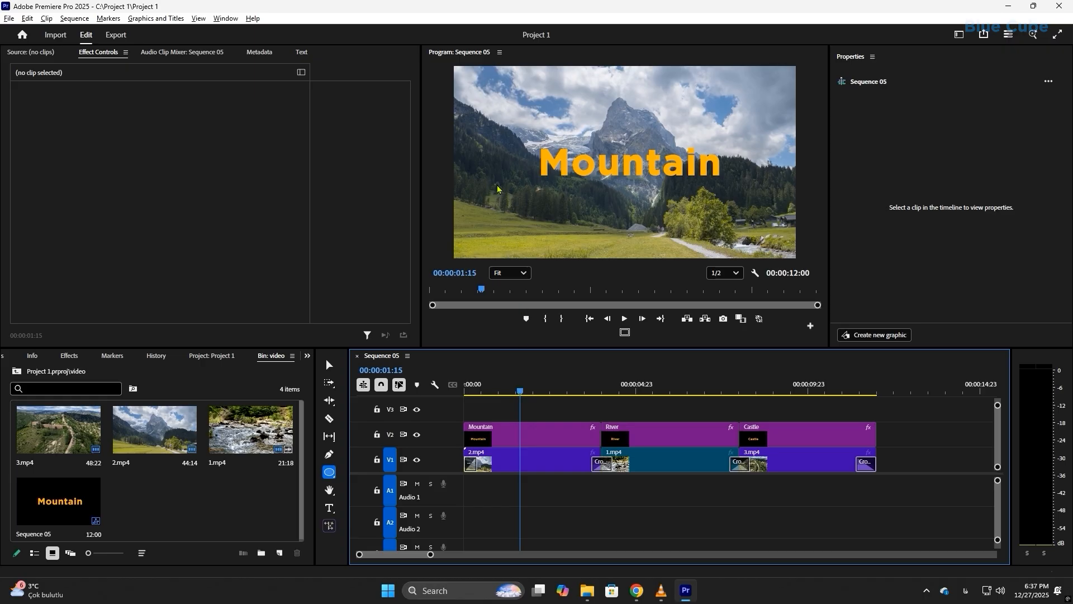
left_click_drag(495, 184, 553, 240)
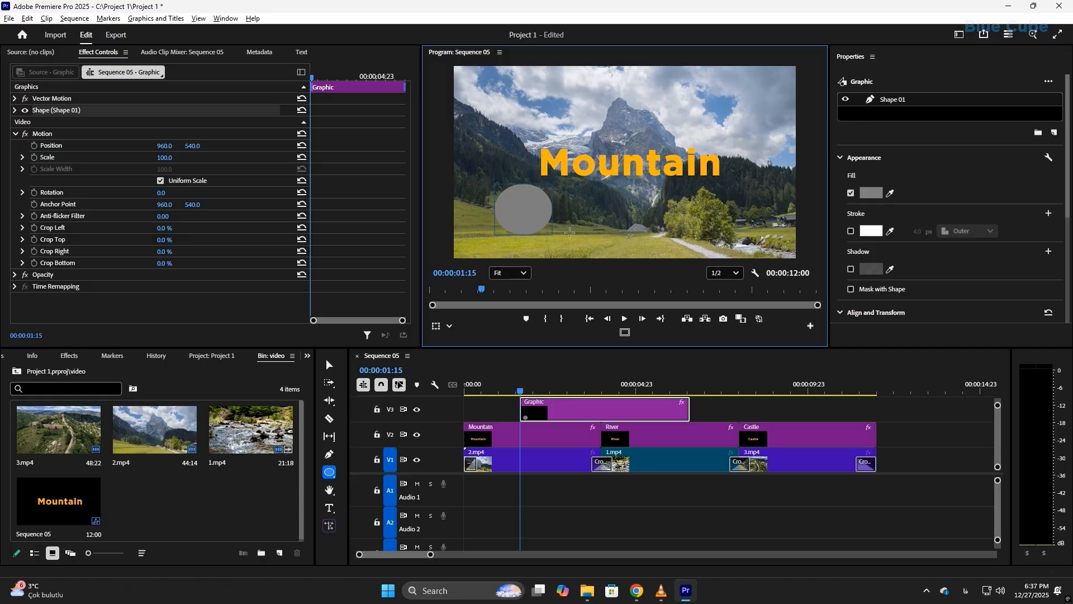
key("ctrl+z")
mouse_move(510, 197)
left_mouse_down()
mouse_move(549, 245)
mouse_move(530, 231)
mouse_move(553, 240)
left_mouse_up()
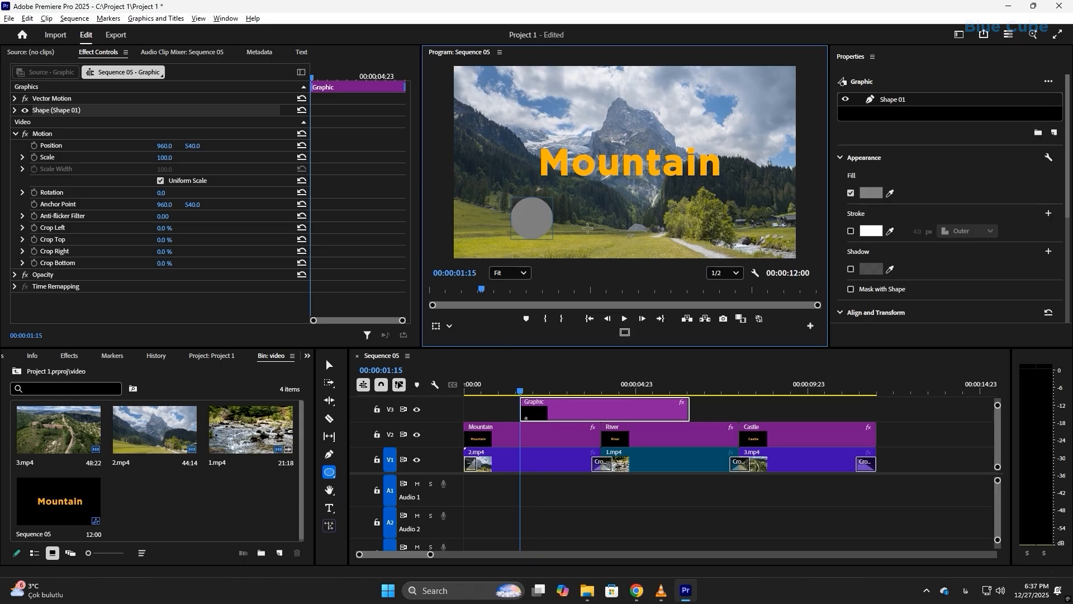
mouse_move(592, 202)
left_mouse_down()
mouse_move(620, 246)
mouse_move(647, 219)
mouse_move(637, 238)
mouse_move(619, 226)
mouse_move(647, 241)
left_mouse_up()
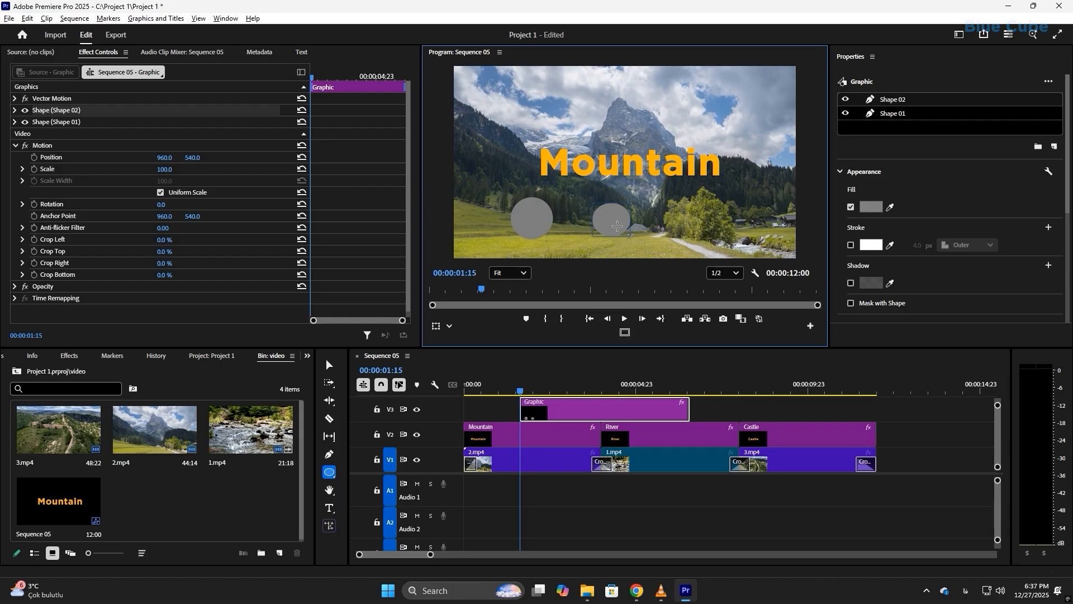
Step: Set the fill of the first circle, Shape 01, to solid red FF0000
left_click(329, 364)
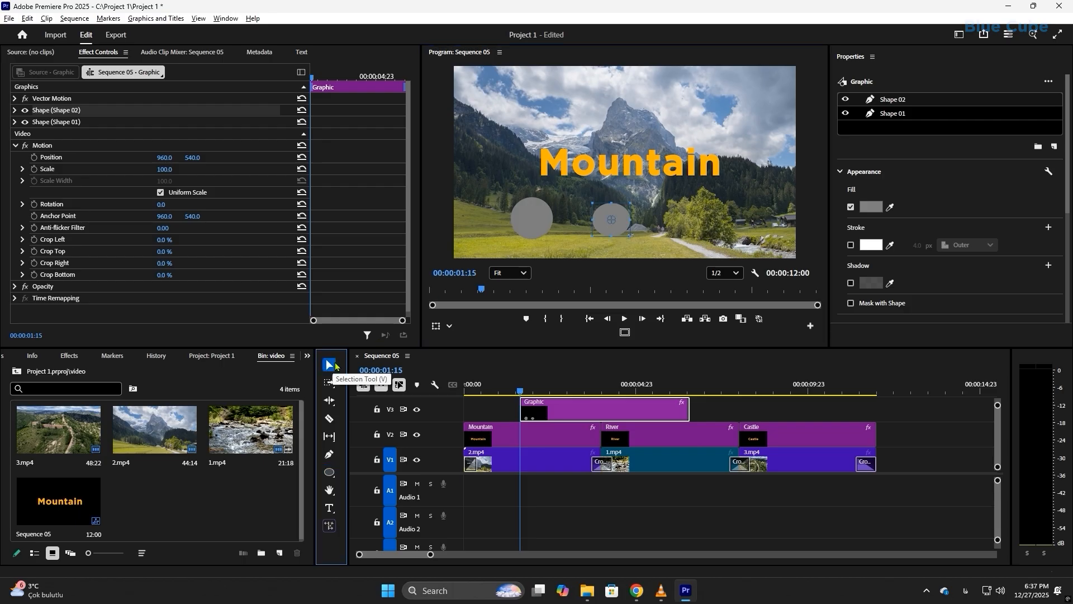
left_click(527, 228)
left_click(614, 225)
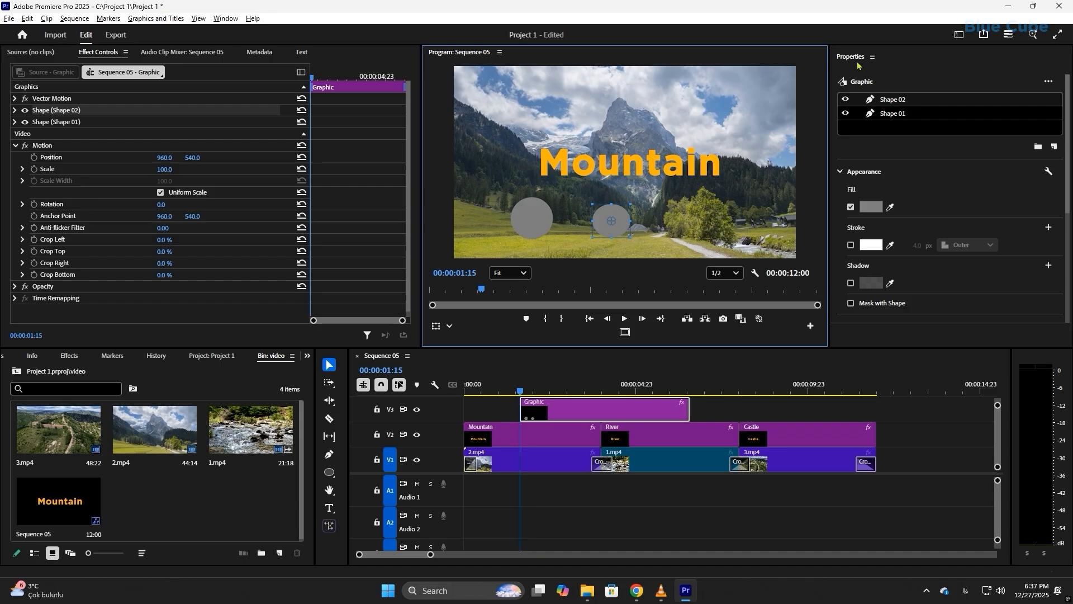
left_click(894, 114)
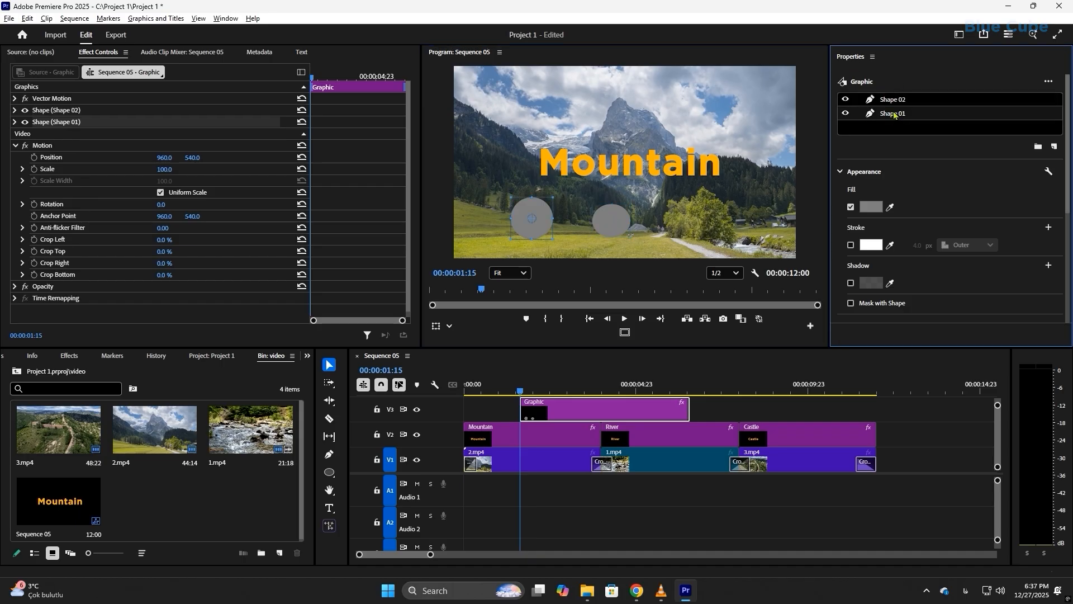
left_click(894, 99)
left_click(892, 116)
left_click(893, 103)
left_click(890, 114)
left_click(870, 211)
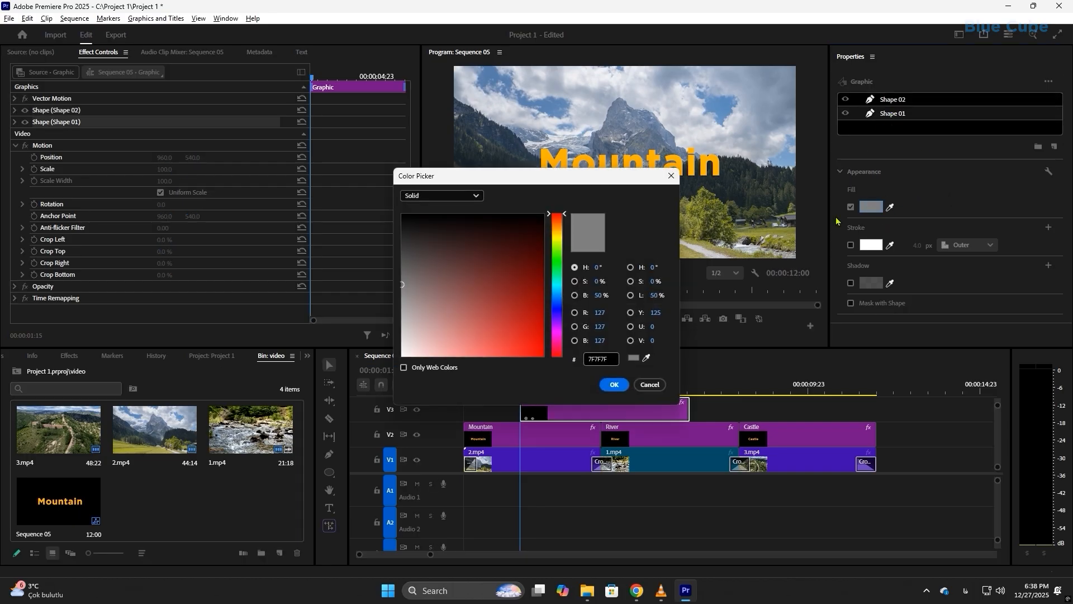
left_click_drag(478, 325, 556, 367)
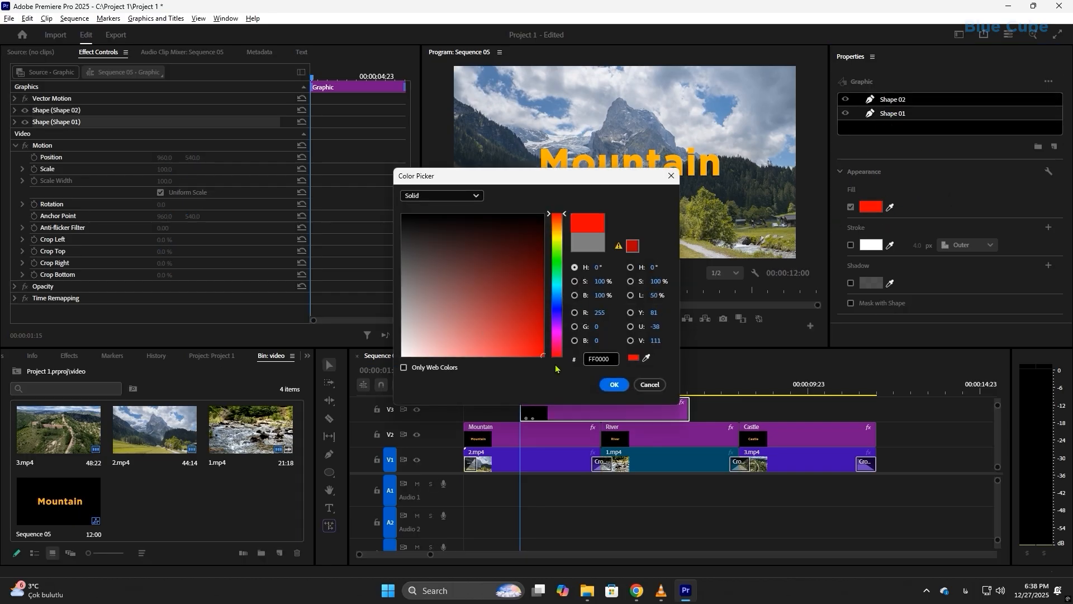
left_click(613, 385)
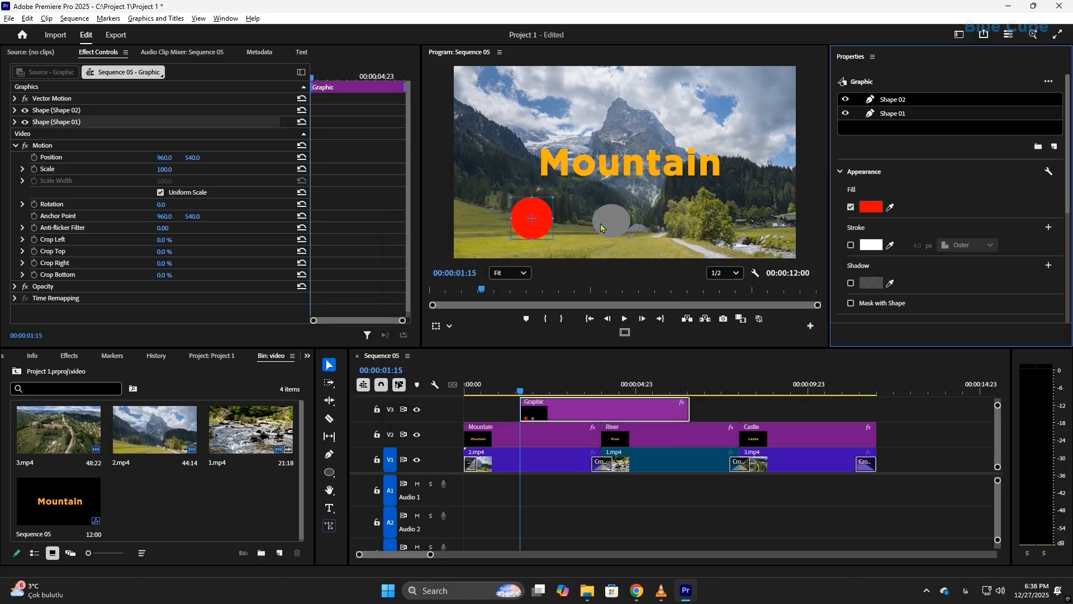
Step: Scale the red circle to 103% and center it horizontally and vertically in the frame
scroll(1060, 231, "down", 5)
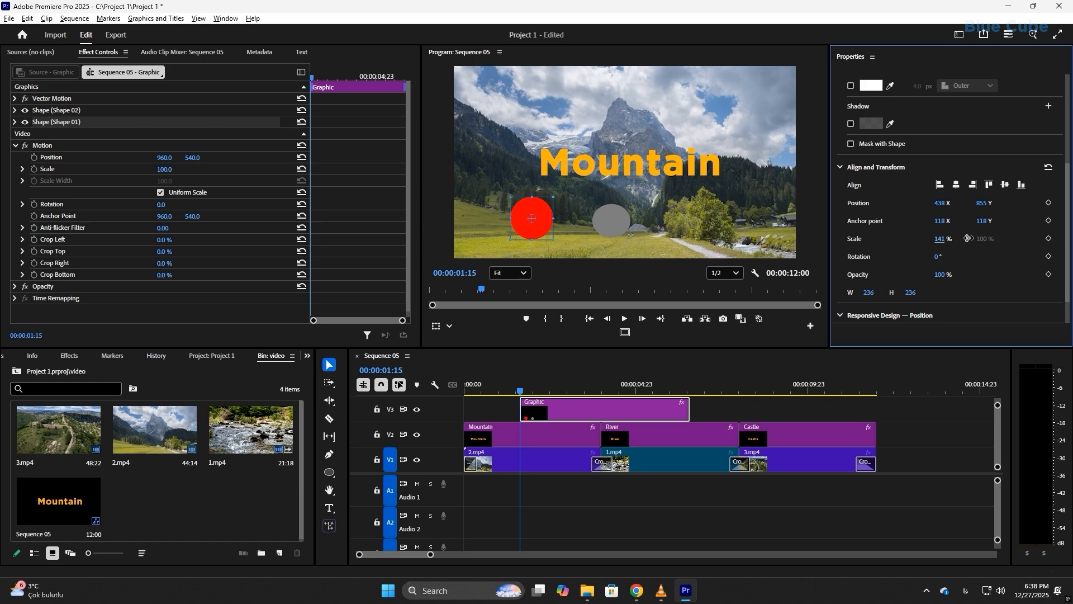
mouse_move(941, 238)
left_mouse_down()
mouse_move(916, 239)
mouse_move(956, 240)
mouse_move(936, 240)
mouse_move(930, 256)
left_mouse_up()
left_click(956, 185)
left_click(1005, 185)
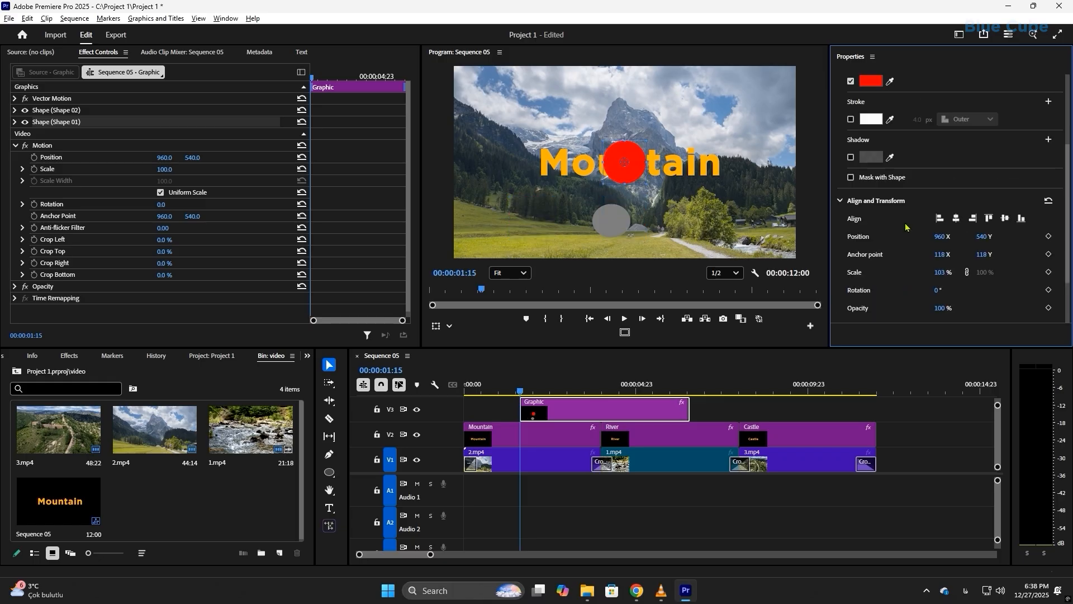
Step: Give the gray ellipse, Shape 02, a green outer stroke 26 px wide
left_click(611, 224)
left_click(851, 186)
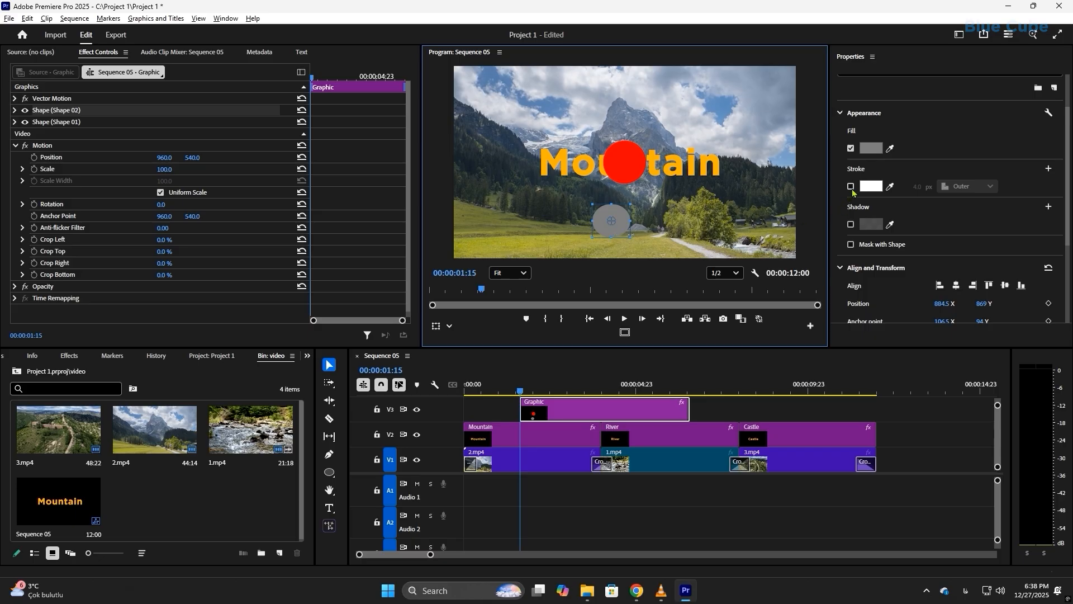
left_click(870, 186)
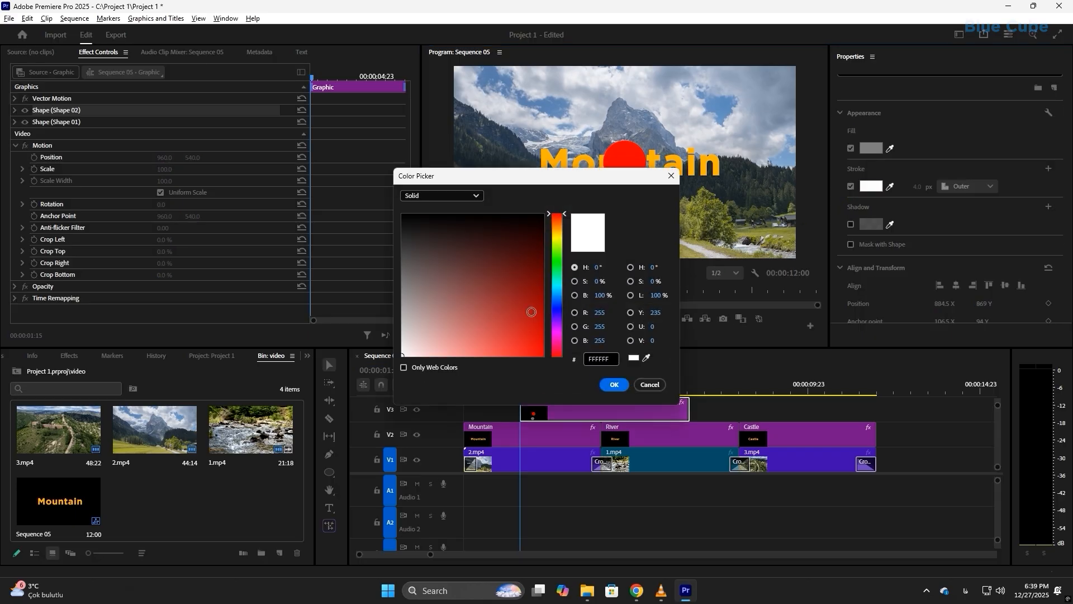
left_click(557, 259)
left_click(512, 329)
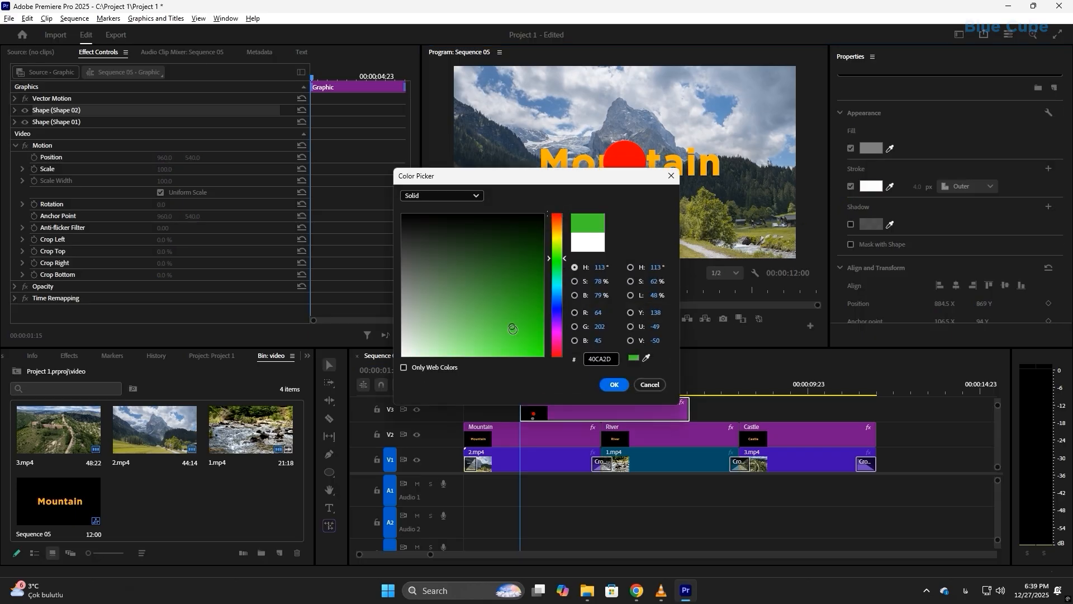
left_click(614, 384)
left_click_drag(919, 186, 938, 201)
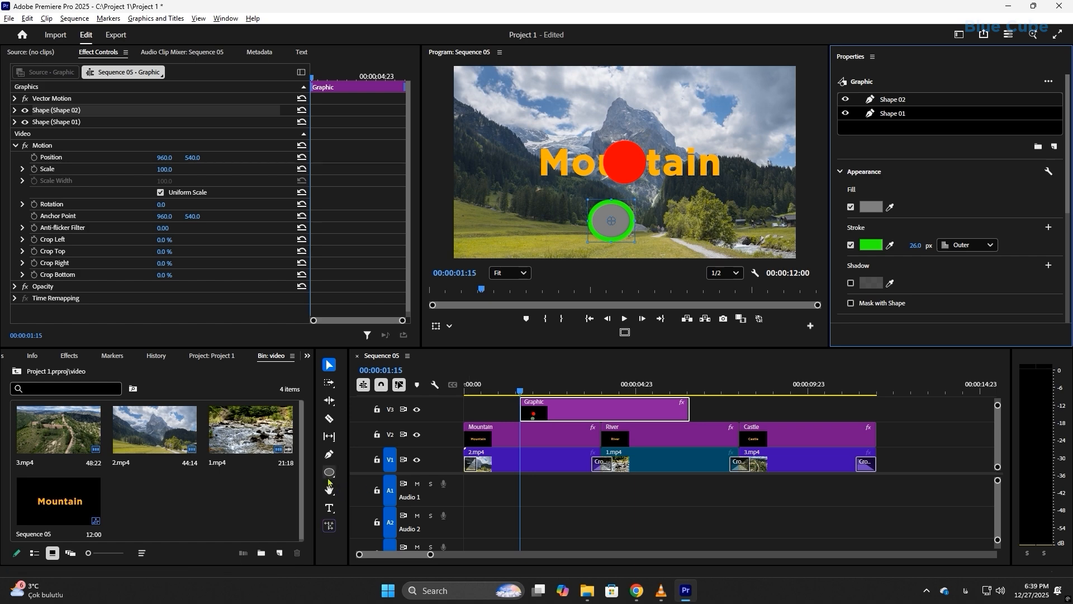
Step: Draw a triangle with the Polygon Tool above the right end of the Mountain title in the same graphic, and select layer Shape 01
left_click(329, 472)
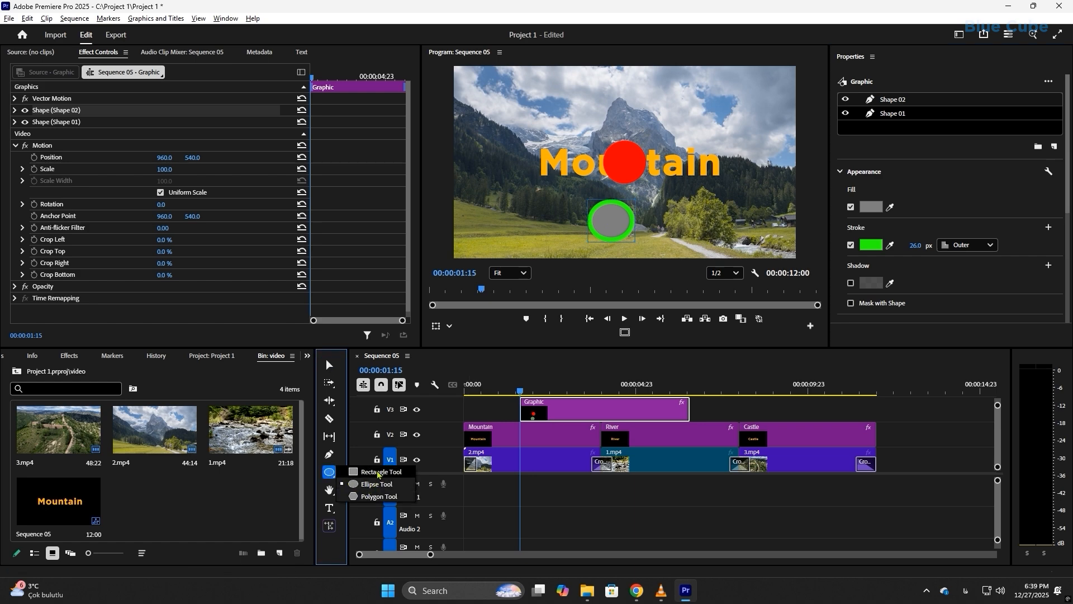
left_click(372, 496)
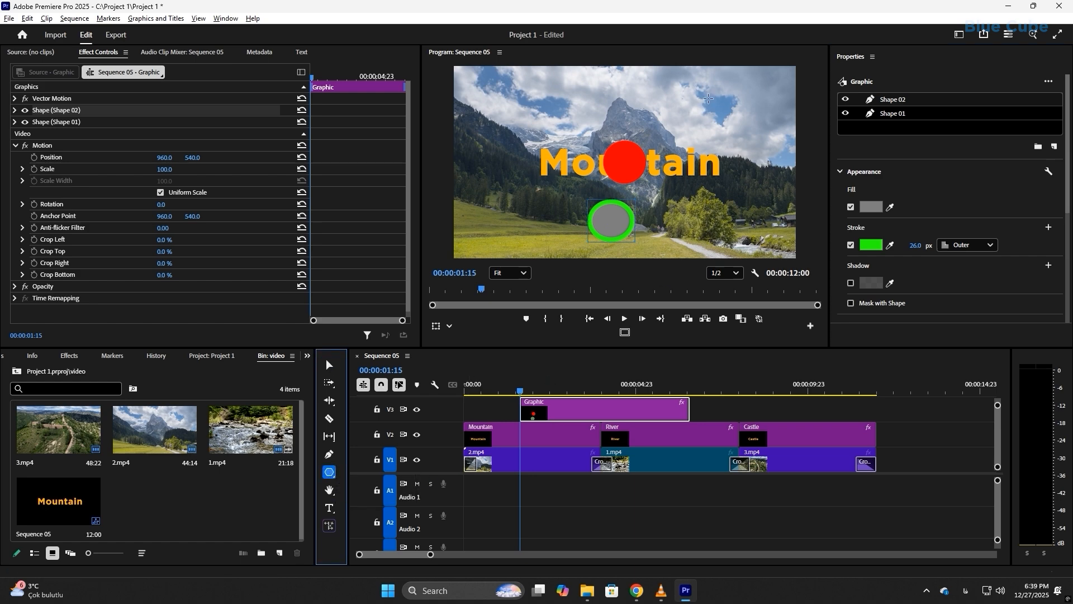
left_click_drag(710, 87, 764, 158)
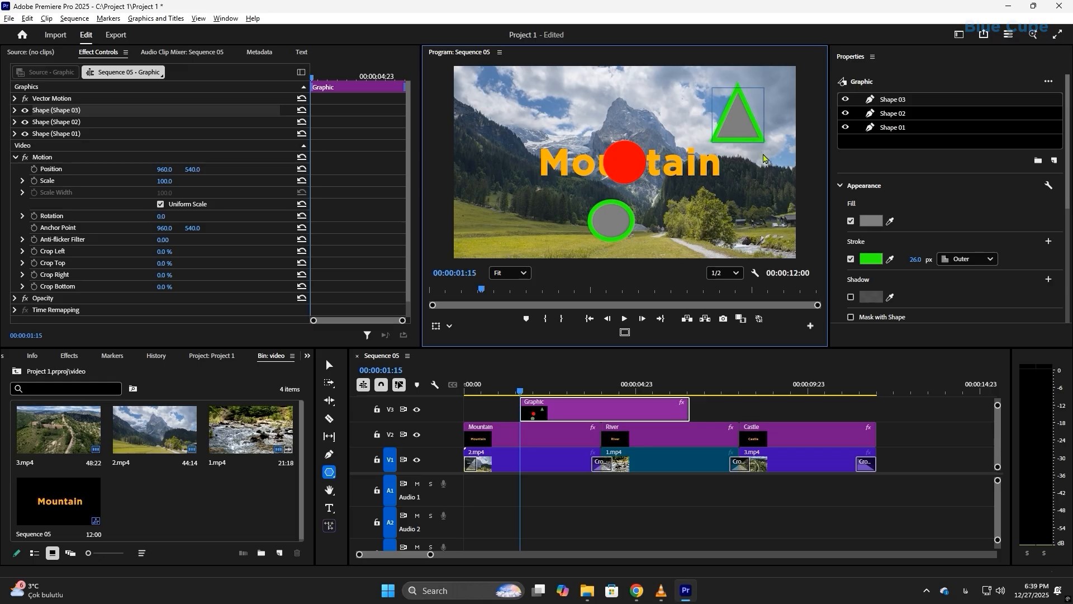
left_click(893, 115)
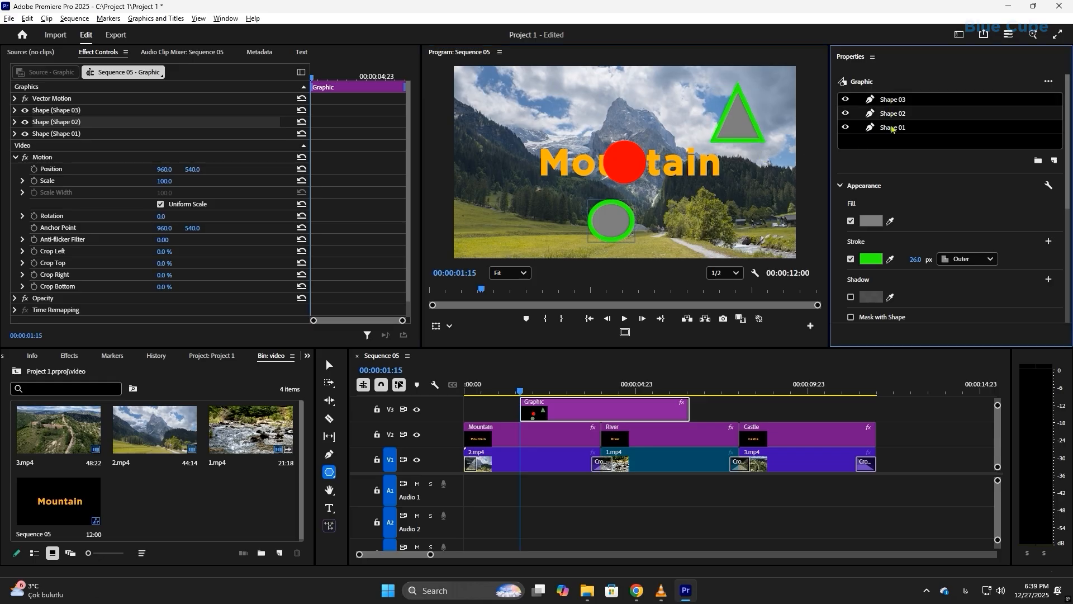
left_click(893, 128)
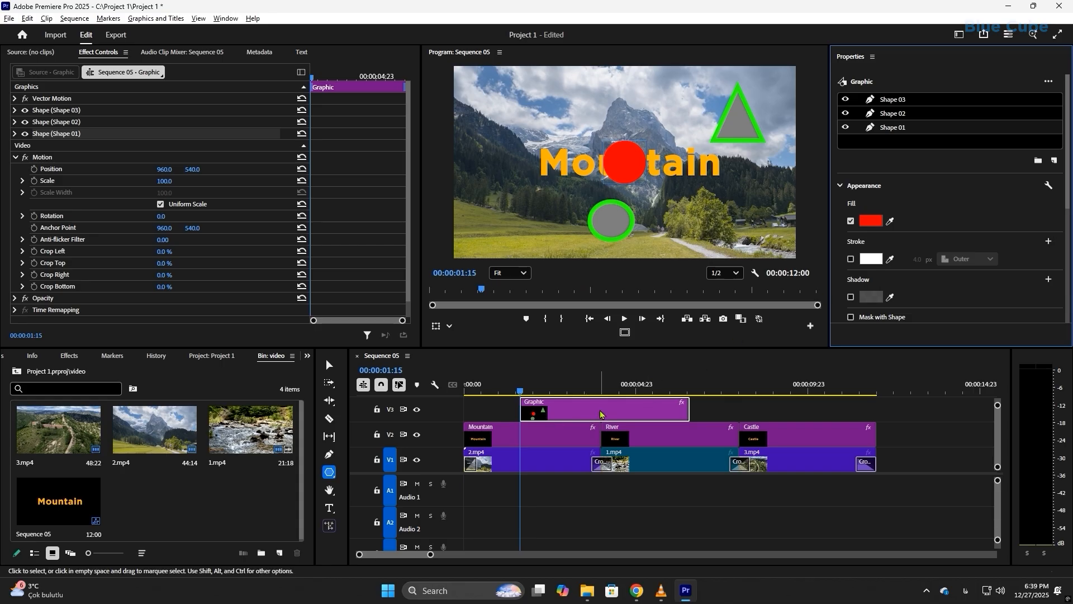
Step: Delete the green-outlined triangle from the graphic over the mountain clip and deselect the graphic clip
key("Delete")
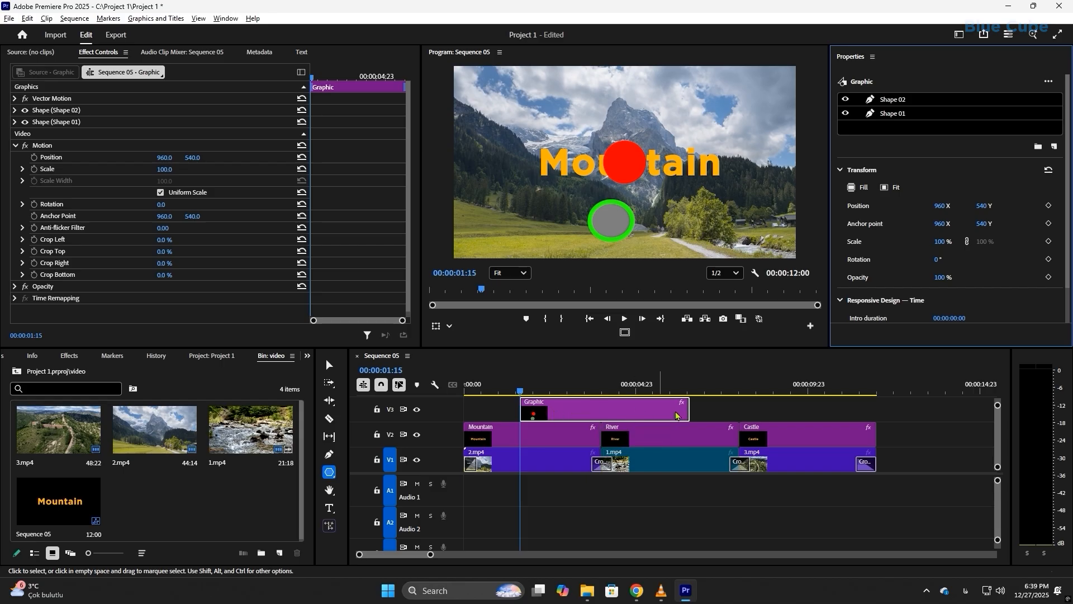
left_click(736, 398)
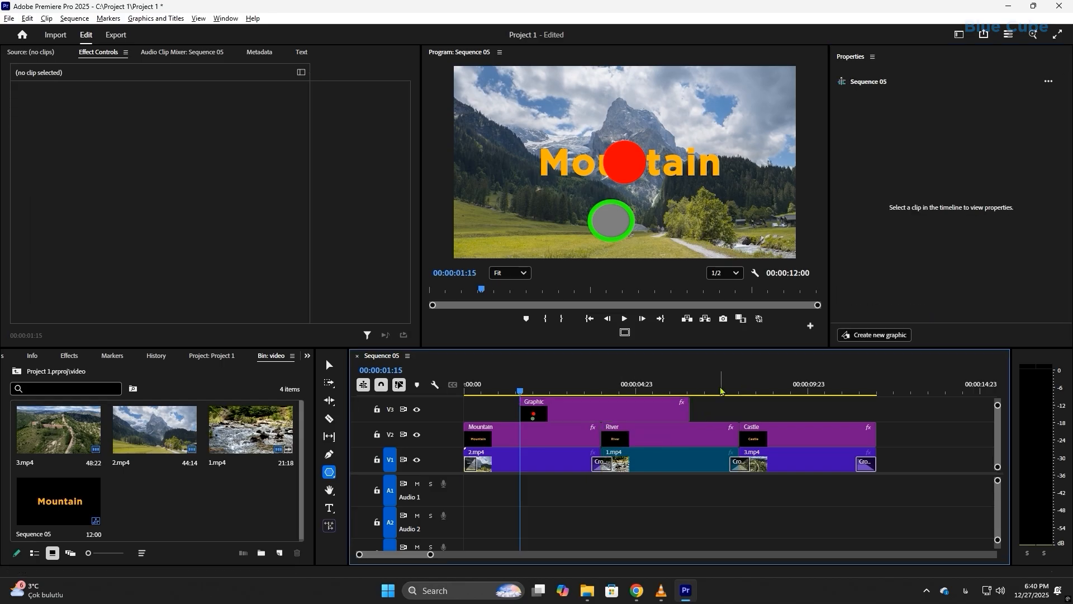
Step: Try drawing a wide and a tall red rectangle in a new graphic at 00:00:09:00 over the castle clip, and undo both
left_click_drag(739, 393, 777, 395)
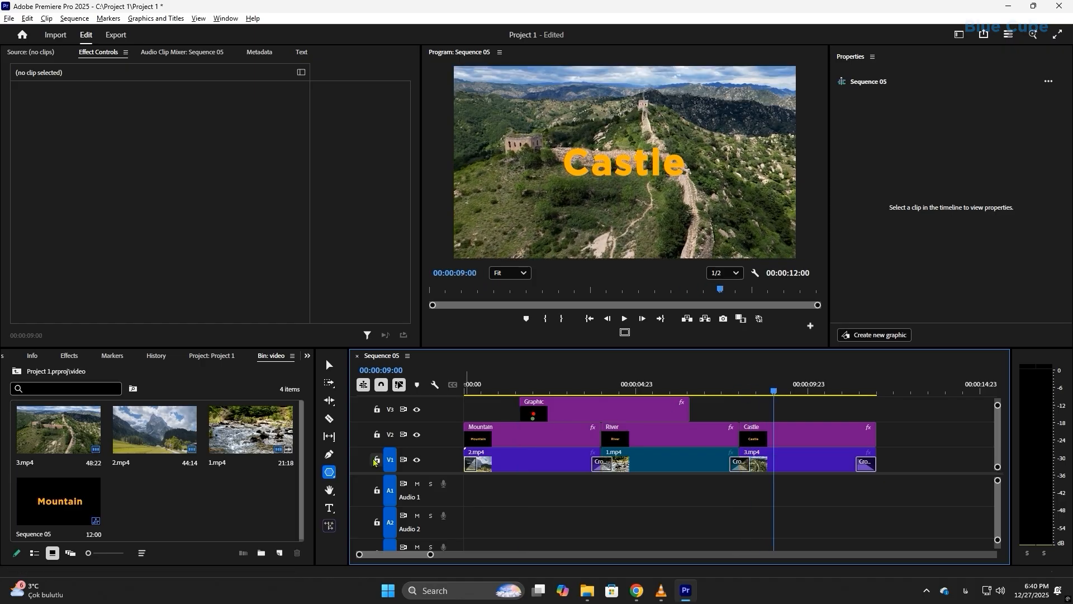
left_click(329, 472)
left_click(370, 472)
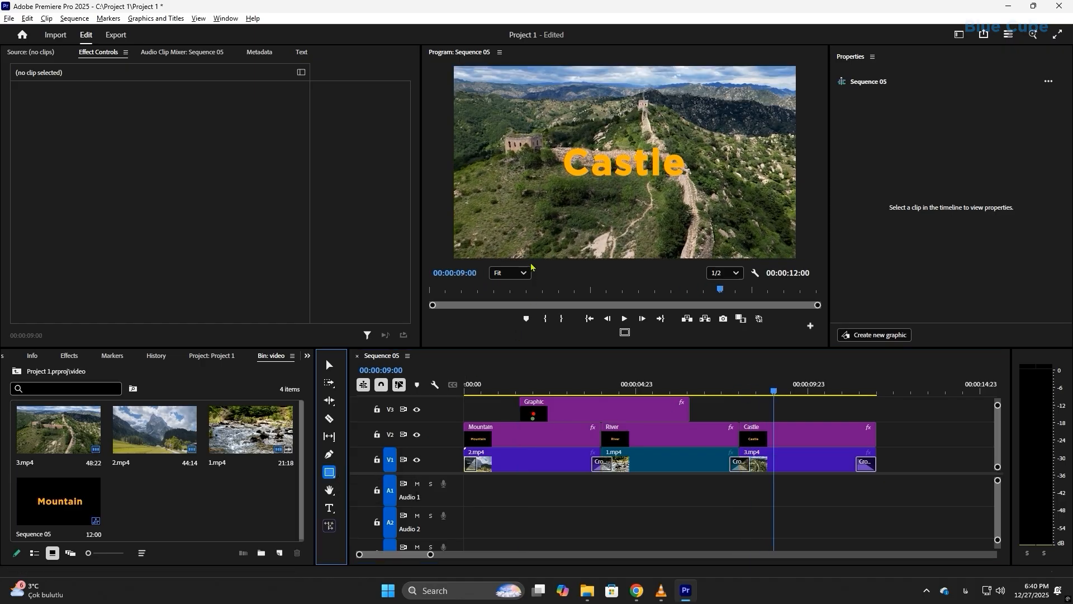
left_click_drag(517, 199, 670, 224)
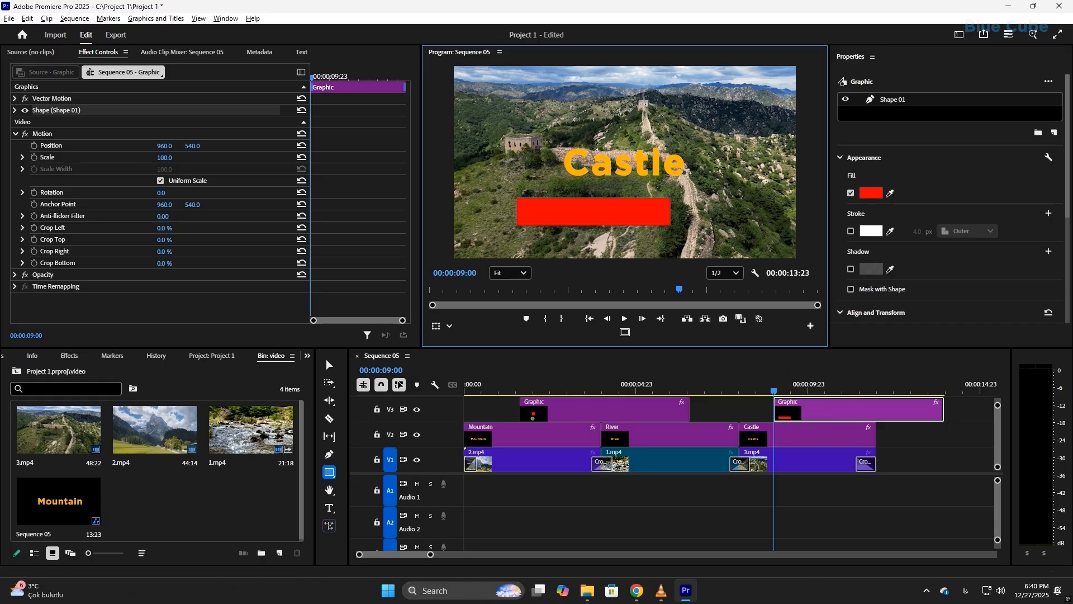
left_click_drag(719, 163, 747, 220)
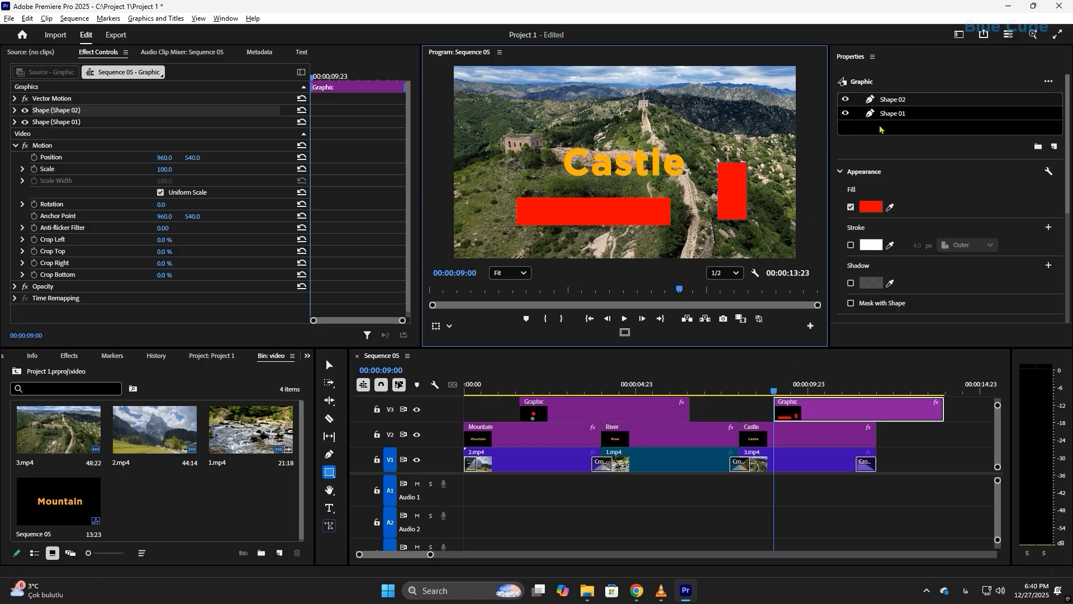
key("ctrl+z")
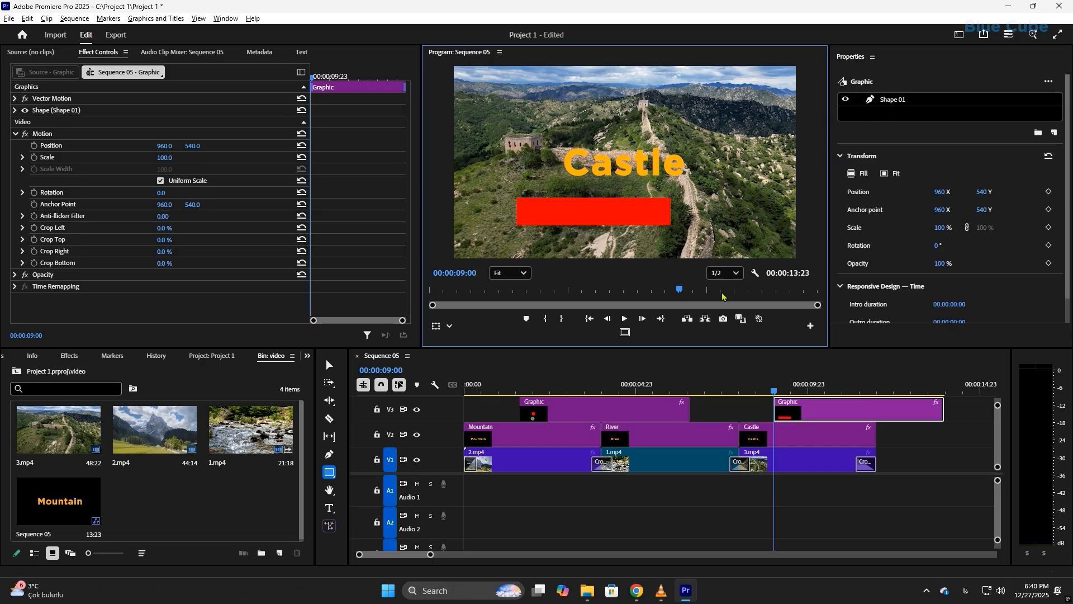
key("ctrl+z")
Step: With no clip selected, try drawing a single tall red rectangle beside the Castle title, and undo it
left_click(707, 412)
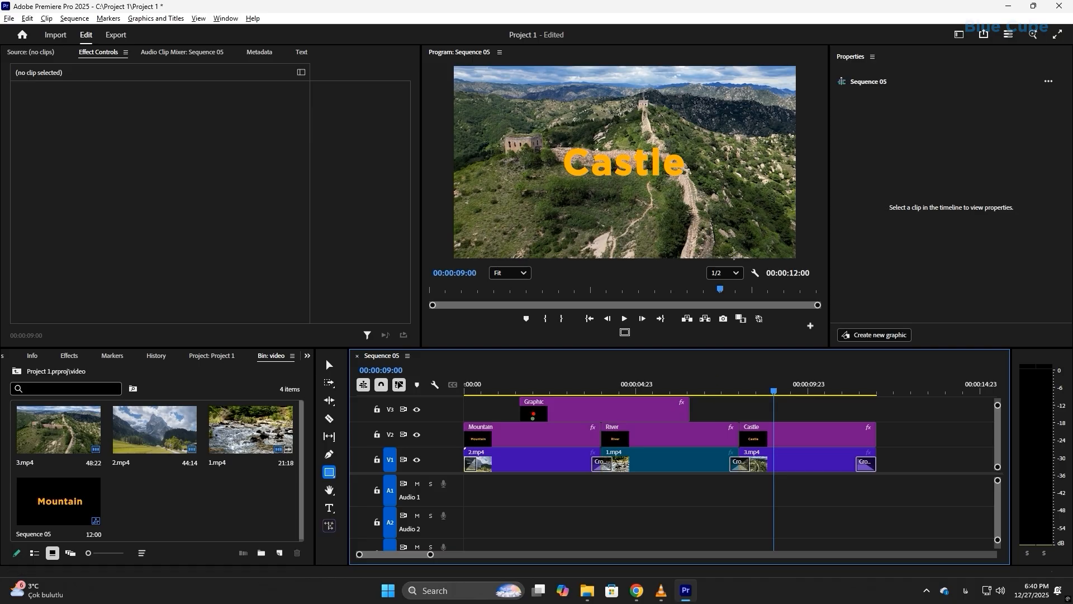
left_click_drag(726, 142, 760, 218)
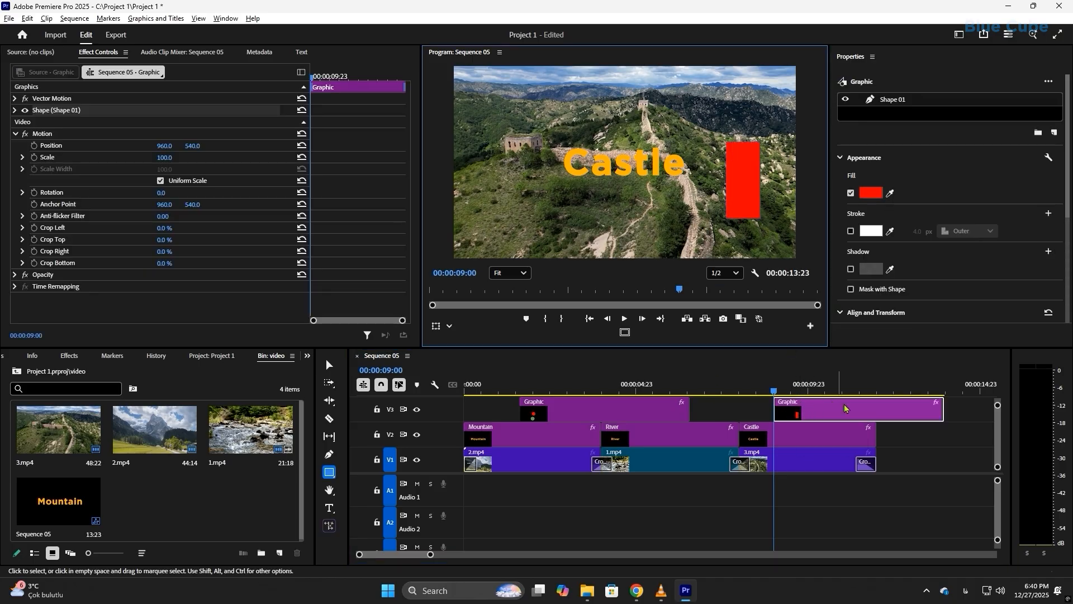
key("ctrl+z")
key("ctrl+z")
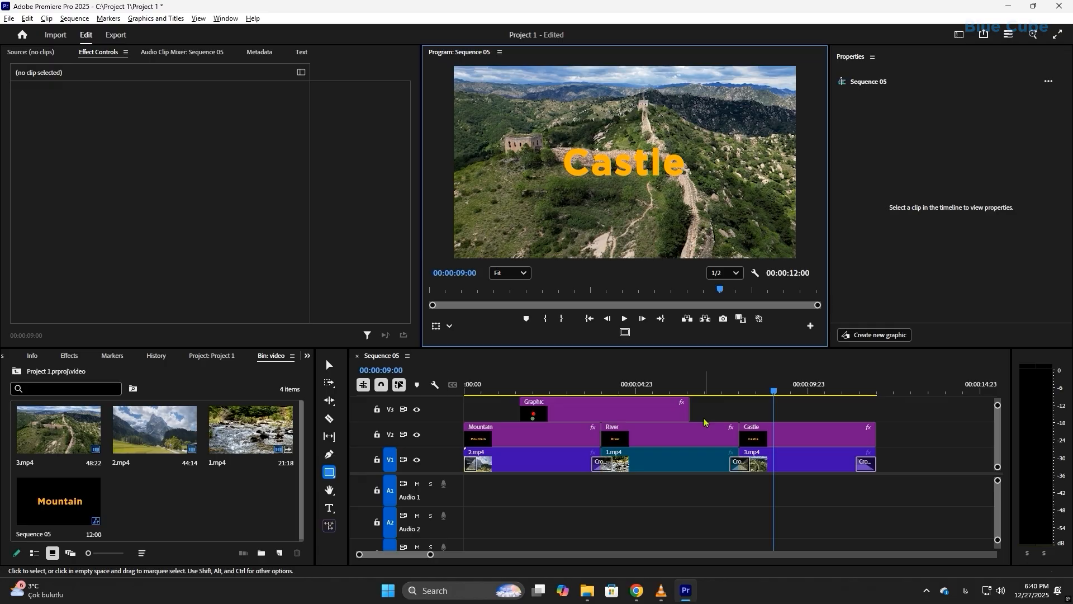
Step: Select the graphic clip on V3 and park the playhead at 00:00:04:16, over the River title
left_click(608, 408)
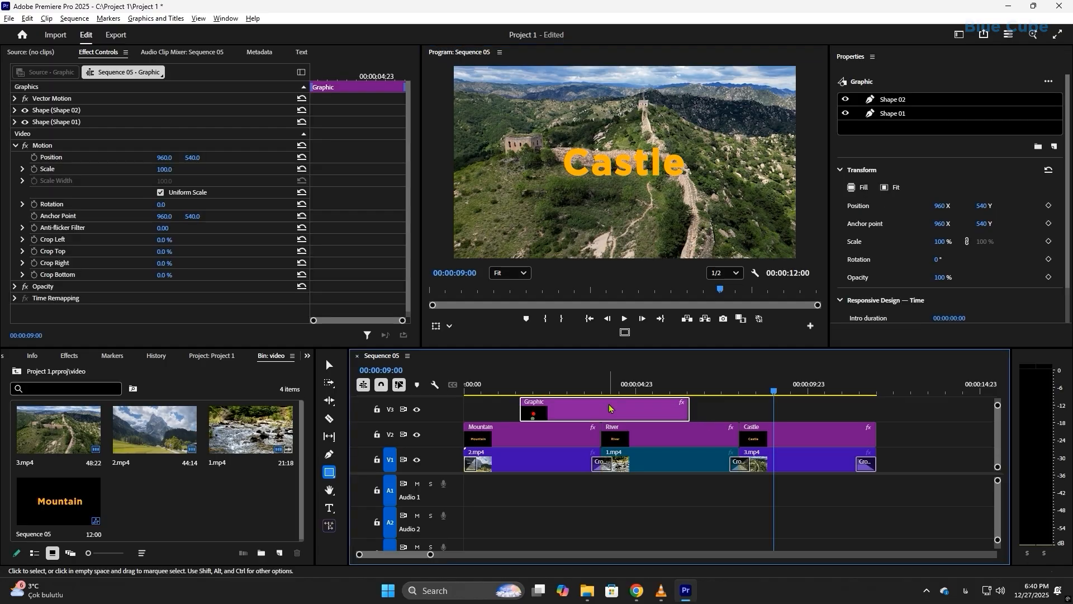
left_click(636, 391)
left_click_drag(636, 391, 624, 396)
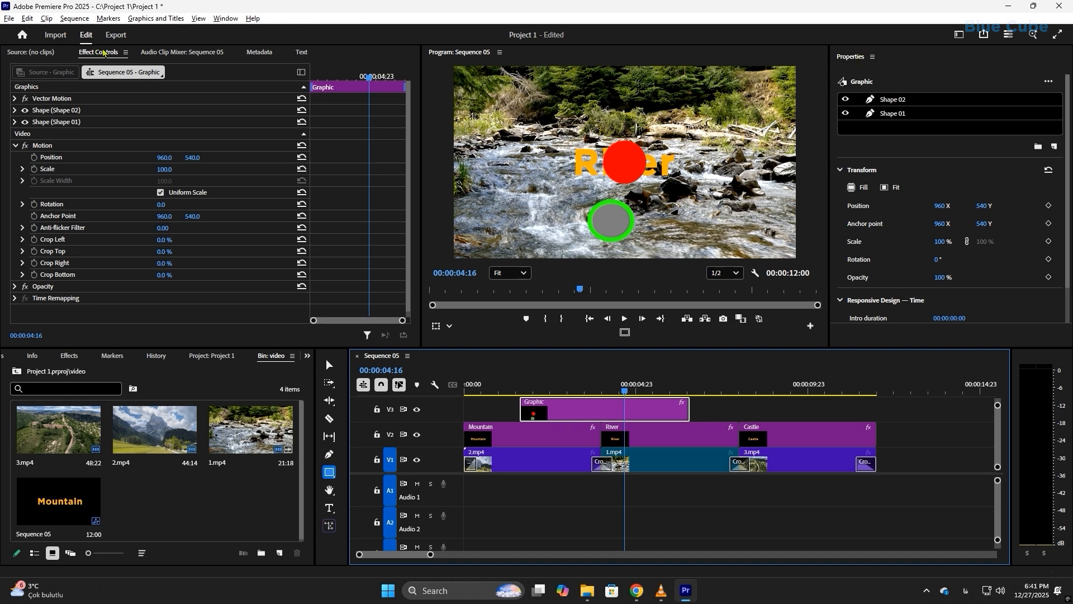
Step: Expand the effect settings of Shape 01 in the graphic and change its solid fill colour to blue 0012FF
left_click(14, 110)
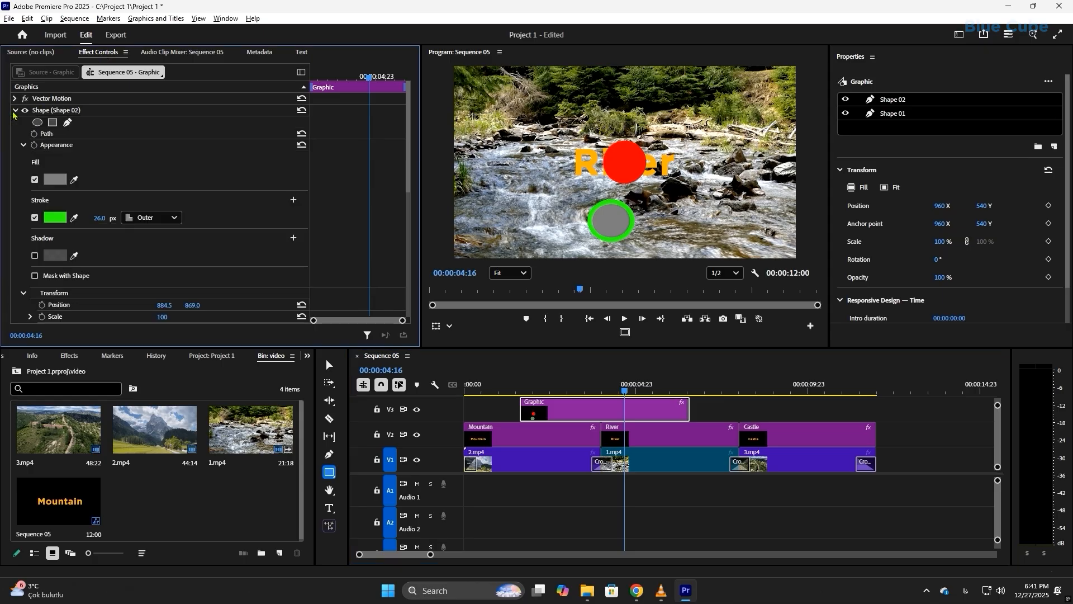
left_click(14, 110)
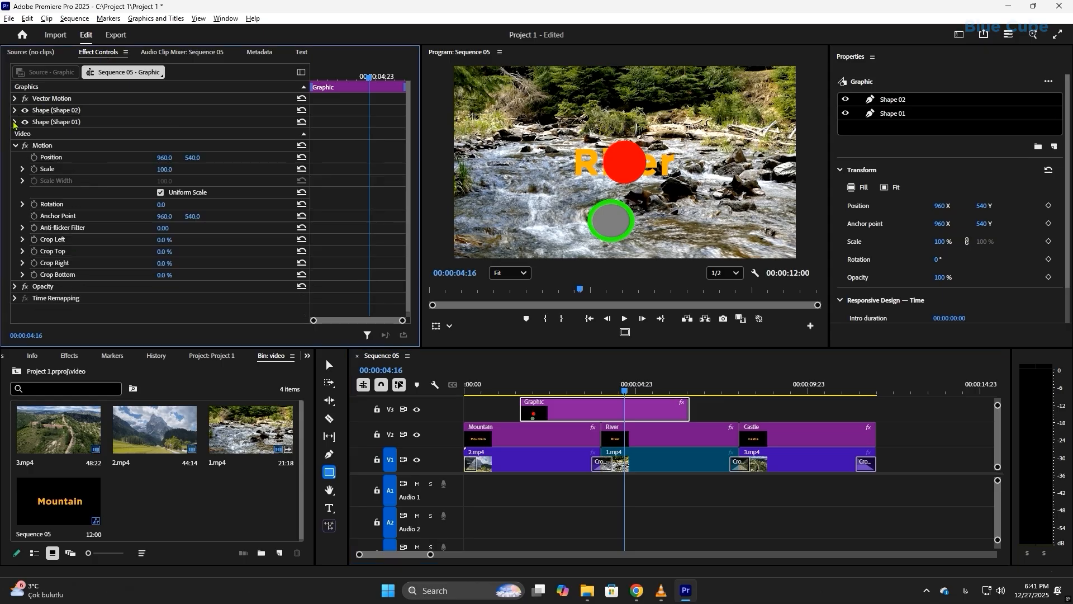
left_click(14, 122)
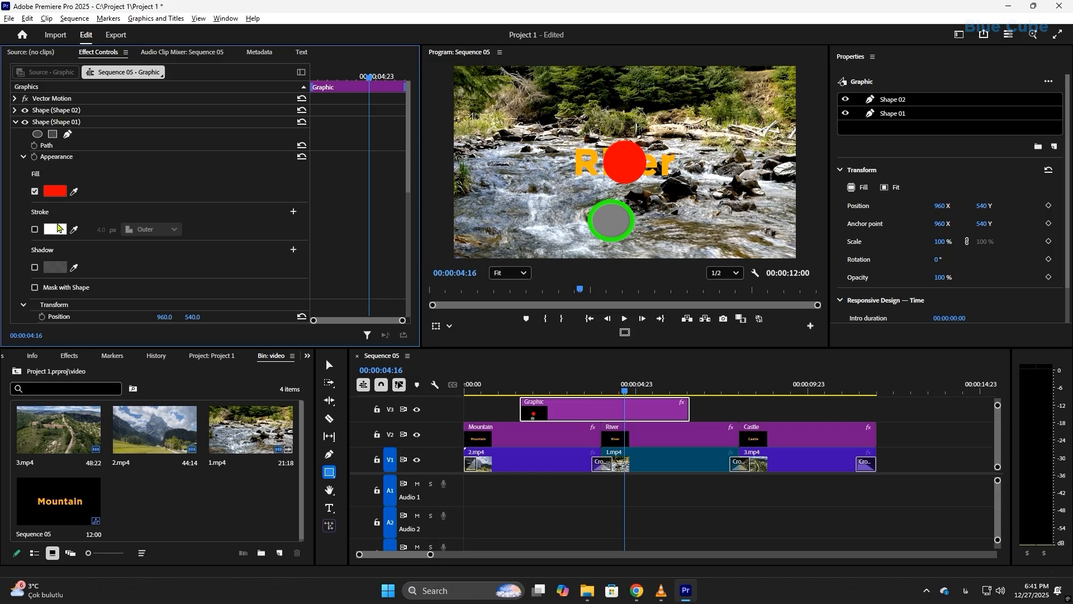
left_click(54, 191)
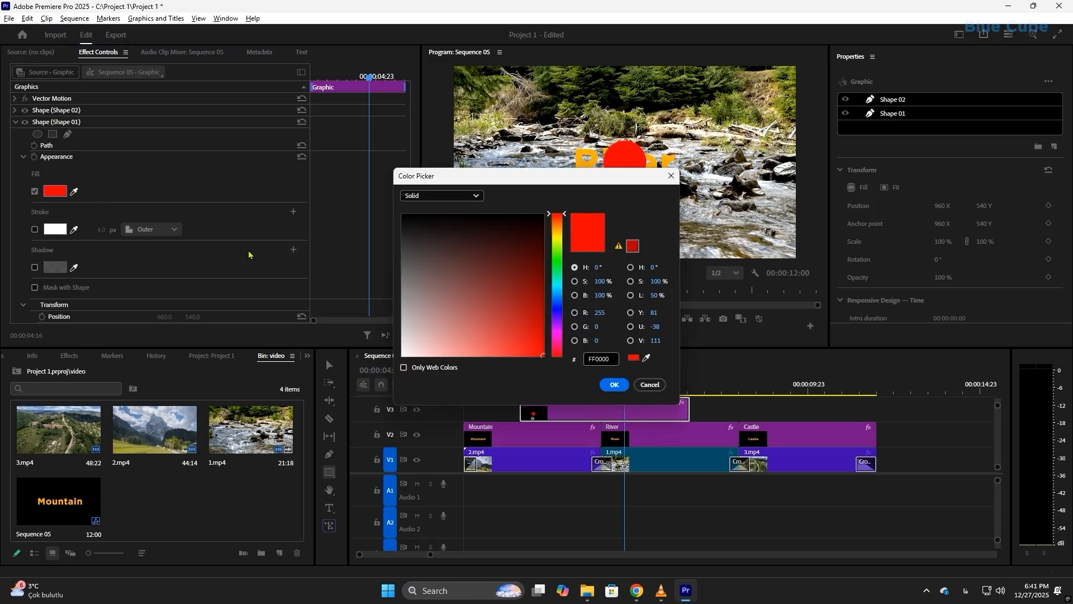
left_click(559, 265)
left_click(556, 307)
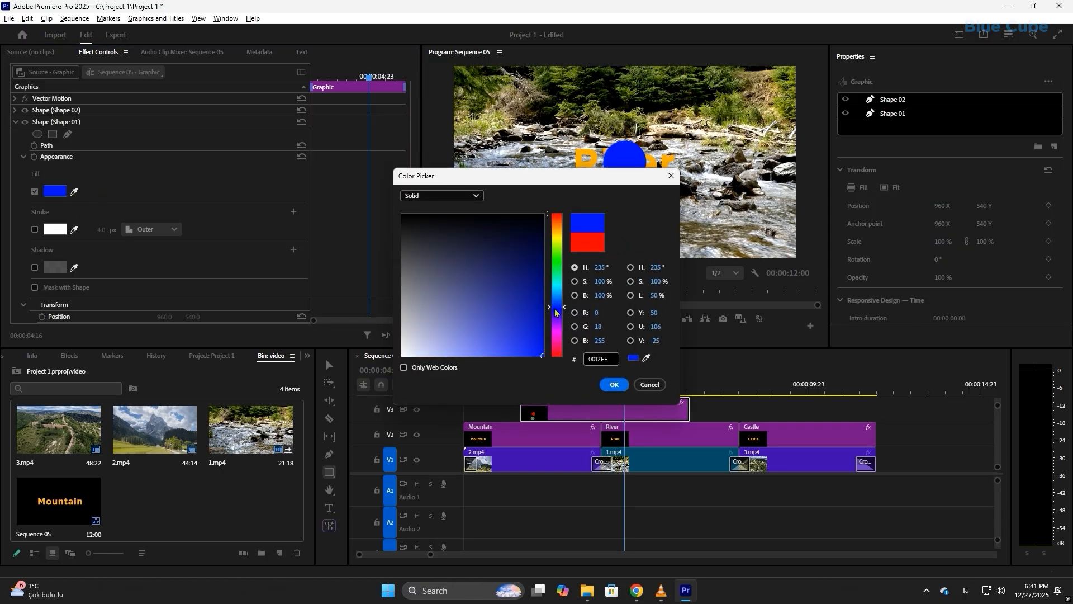
left_click(614, 384)
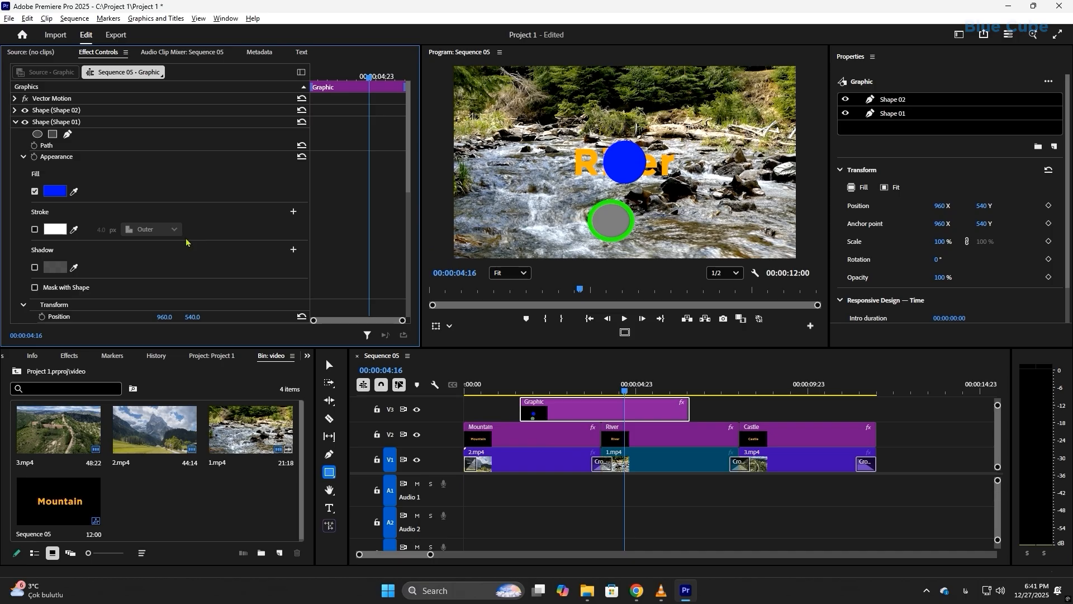
Step: Duplicate the blue Shape 01 within the graphic and move the copy to the right, to about position 1597, 440
left_click(895, 100)
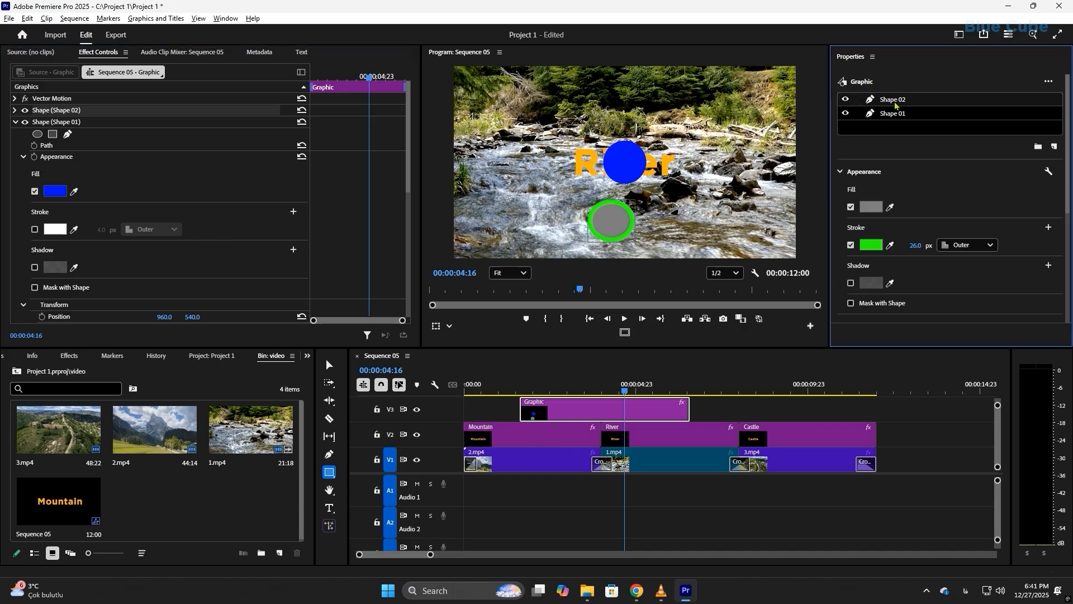
left_click(887, 115)
right_click(887, 116)
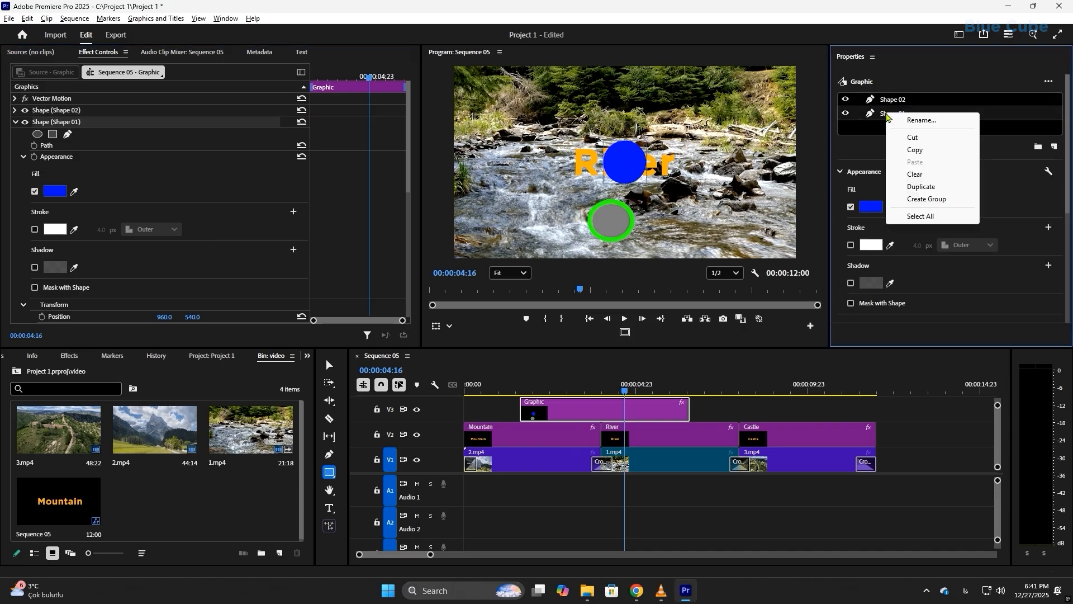
left_click(921, 187)
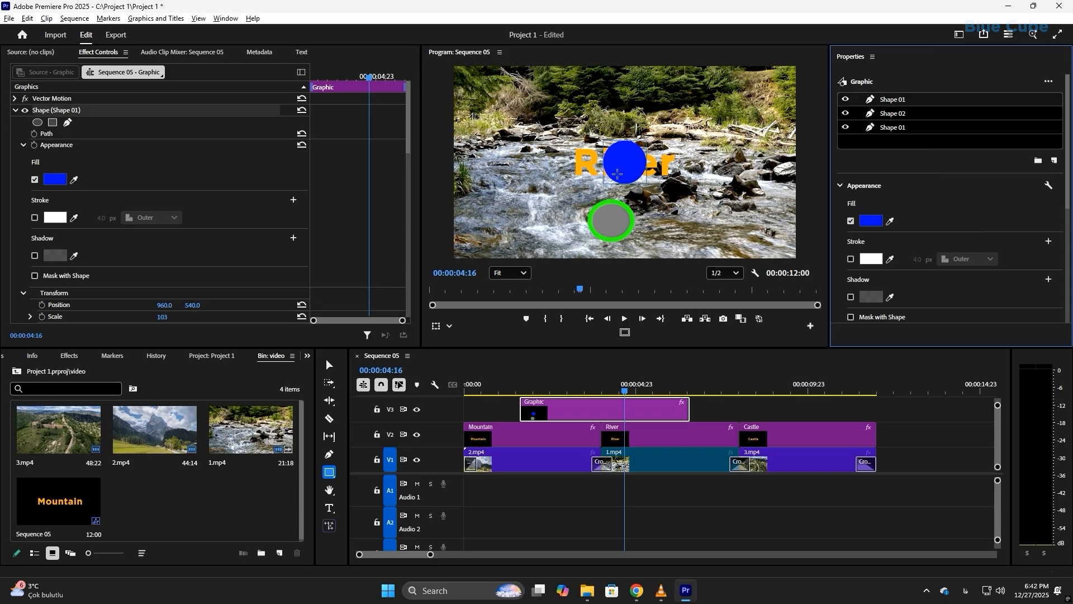
left_click(329, 364)
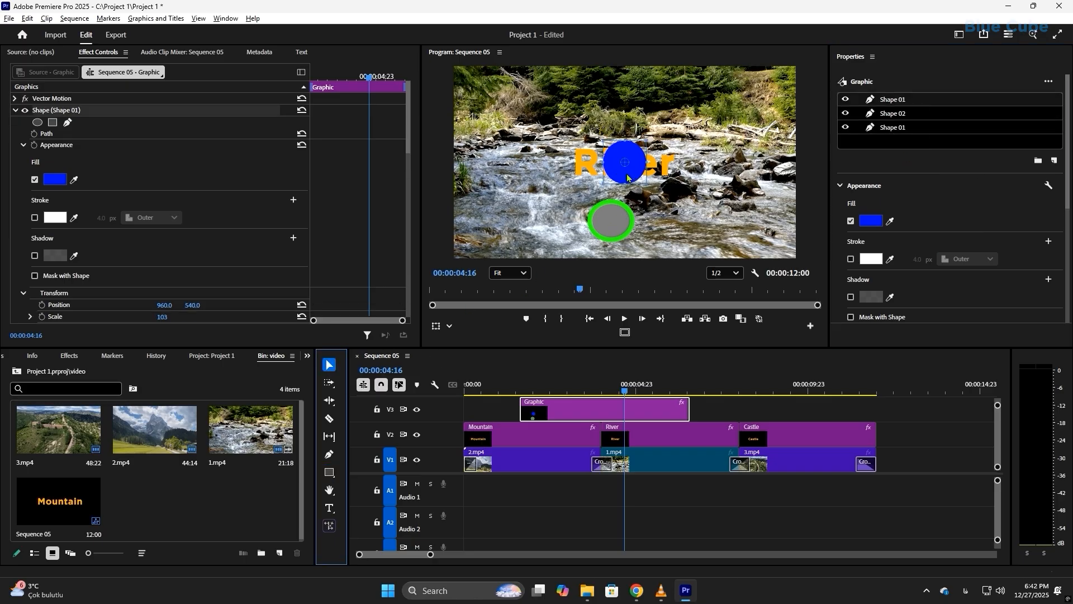
left_click_drag(629, 178, 741, 159)
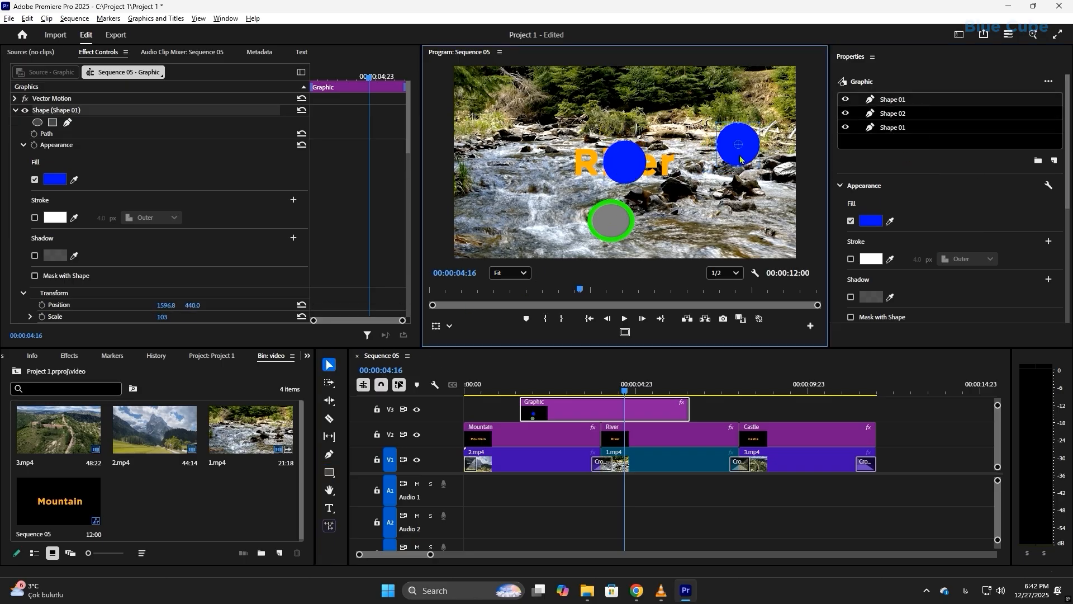
Step: Clear the duplicated blue circle from the graphic
right_click(890, 104)
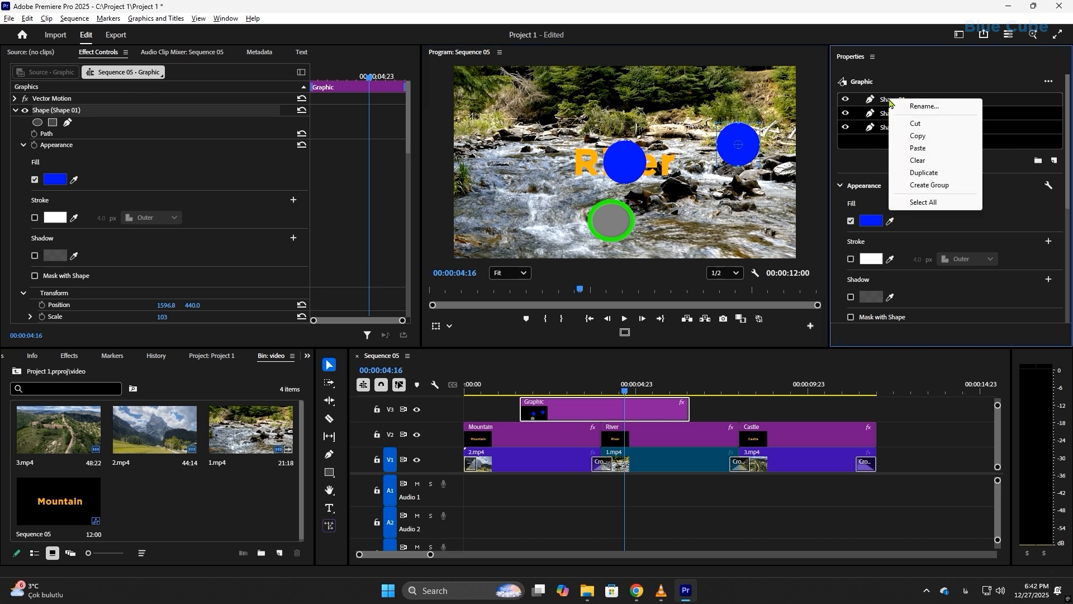
left_click(919, 162)
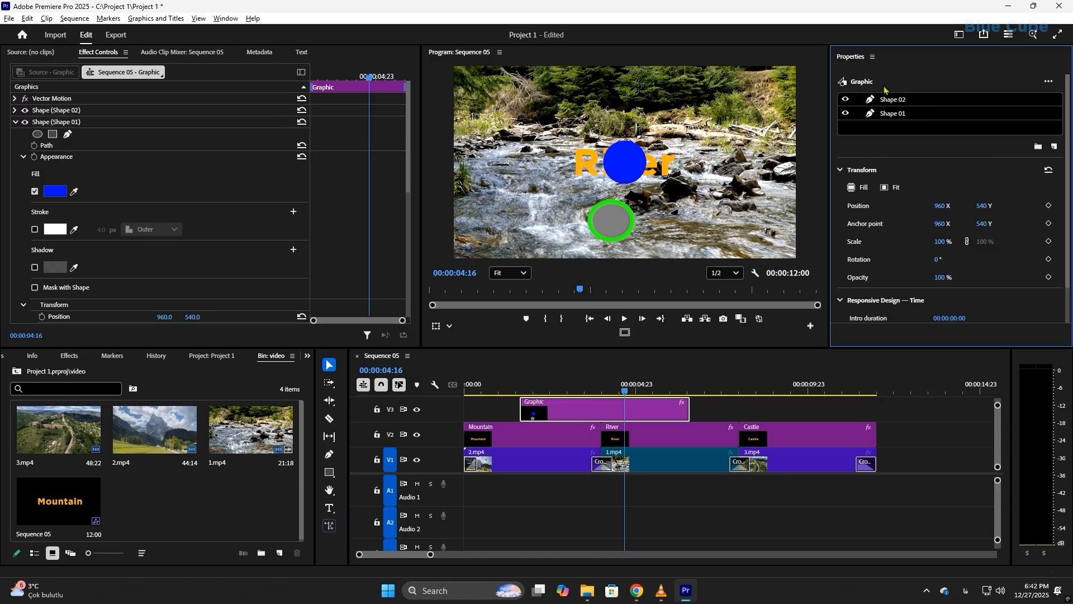
Step: Copy the blue circle layer, Shape 01, from the first graphic clip
left_click(893, 115)
right_click(892, 114)
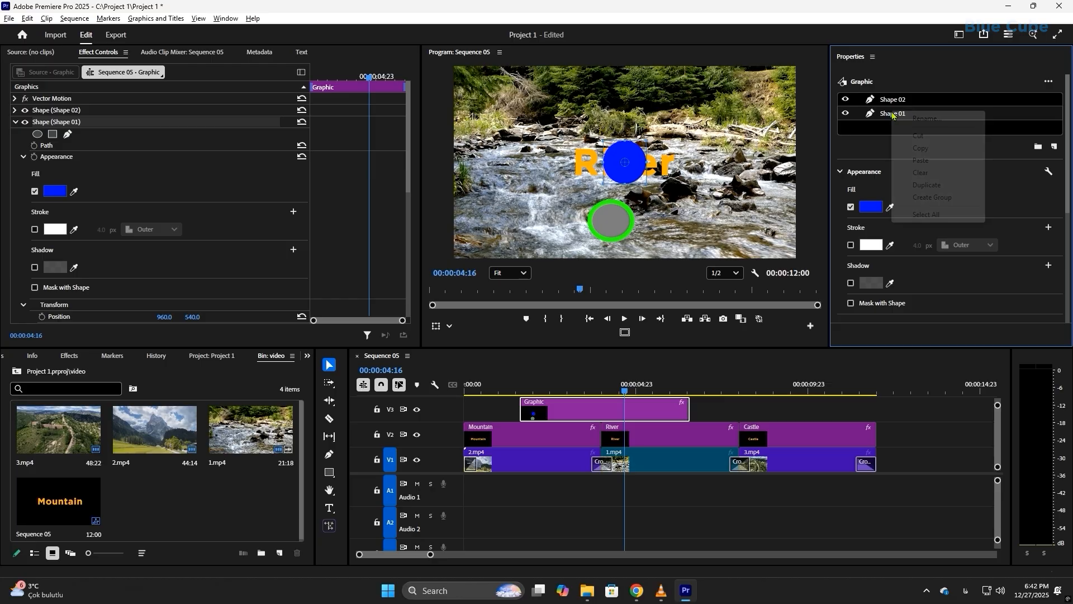
left_click(919, 148)
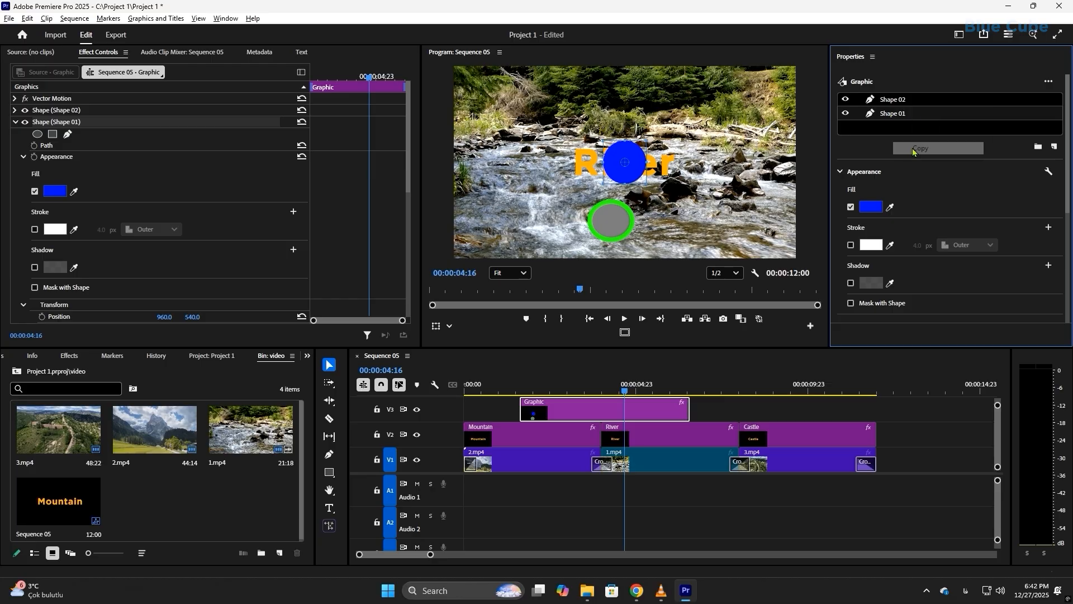
Step: With nothing selected, draw a blue rectangle below the River title as a new graphic clip at 00:00:07:17
left_click(729, 389)
left_click(328, 474)
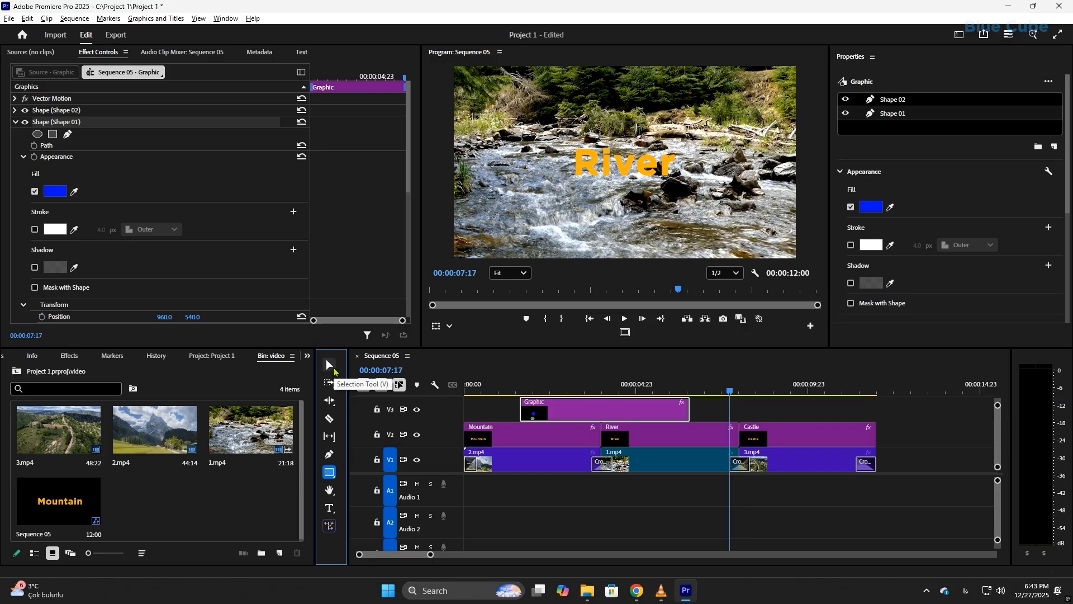
left_click(330, 366)
left_click(475, 410)
left_click(330, 473)
left_click_drag(639, 202, 717, 239)
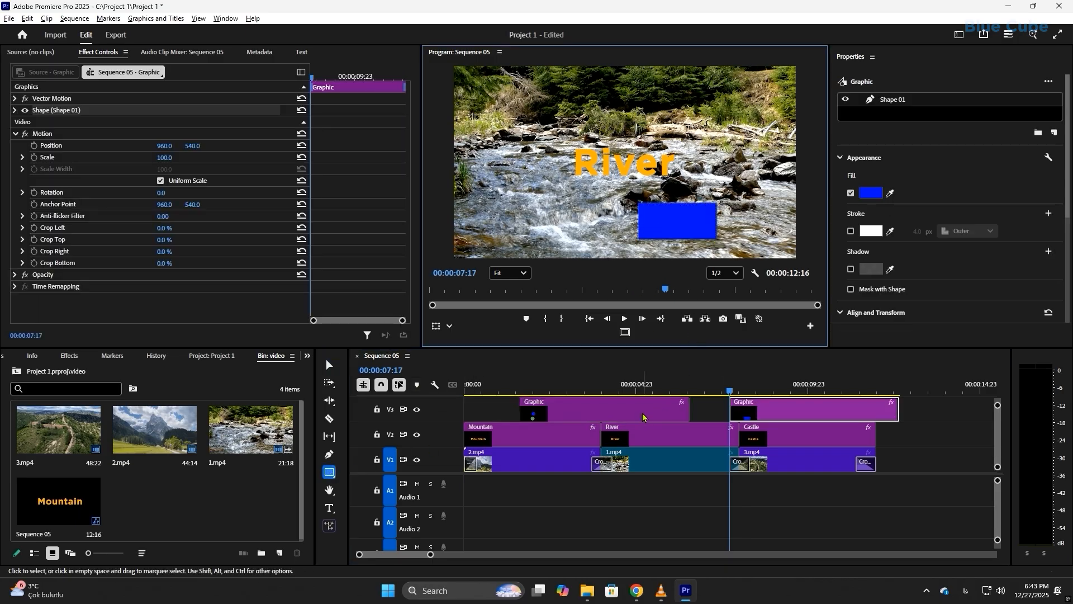
Step: Paste the copied blue circle into the new graphic clip alongside the rectangle
right_click(890, 102)
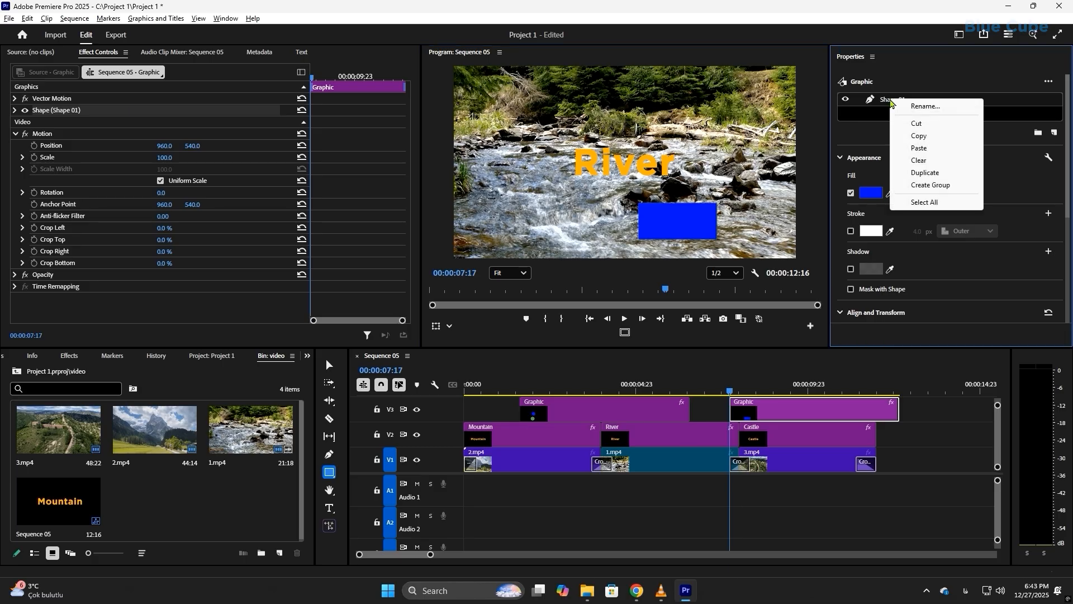
left_click(915, 148)
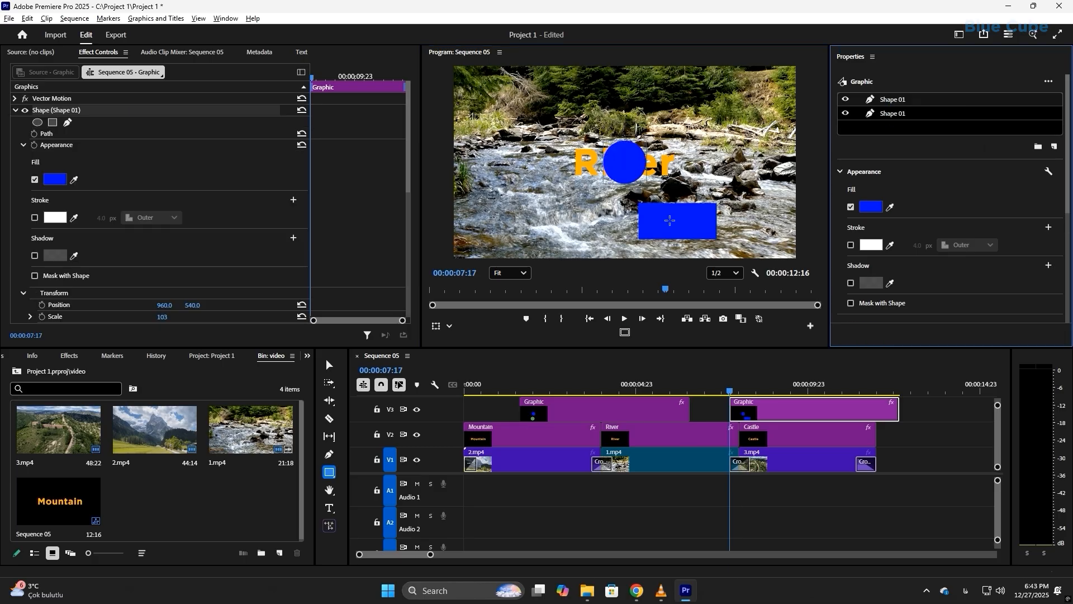
Step: Delete the second graphic clip from V3 and select the first graphic clip again
left_click(588, 408)
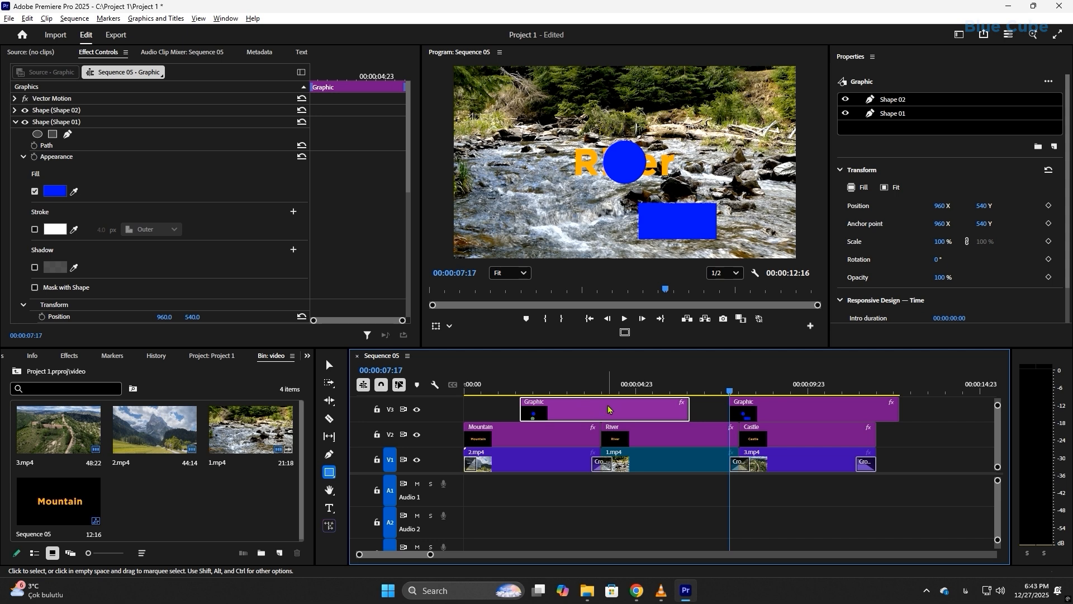
left_click(783, 410)
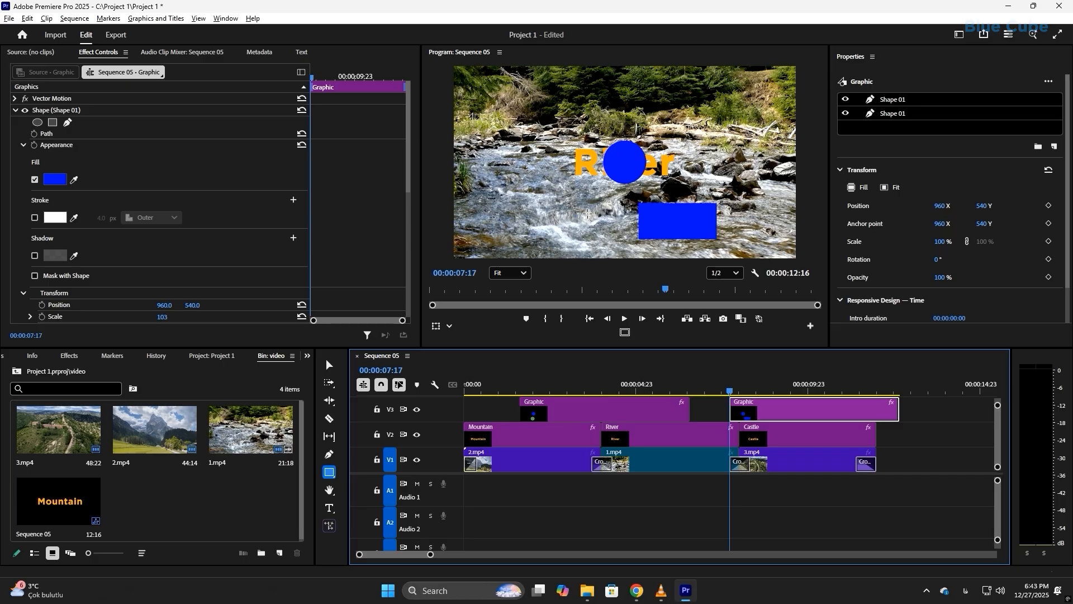
key("Delete")
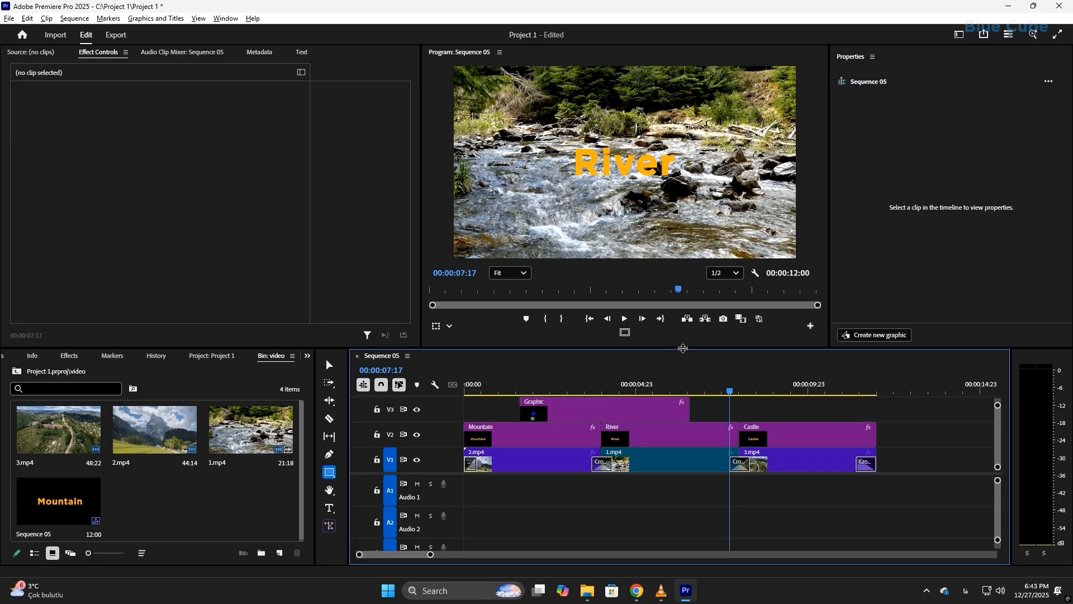
left_click(636, 407)
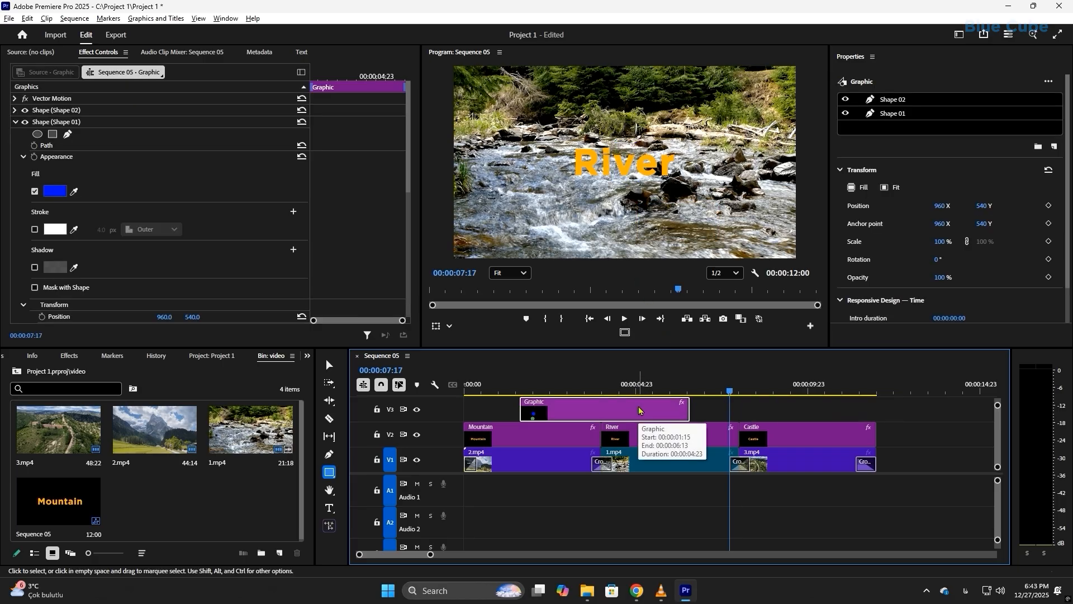
Step: Delete the remaining graphic clip from V3 and select the Mountain title clip with the playhead at 00:00:01:18
key("Delete")
left_click_drag(534, 389, 524, 389)
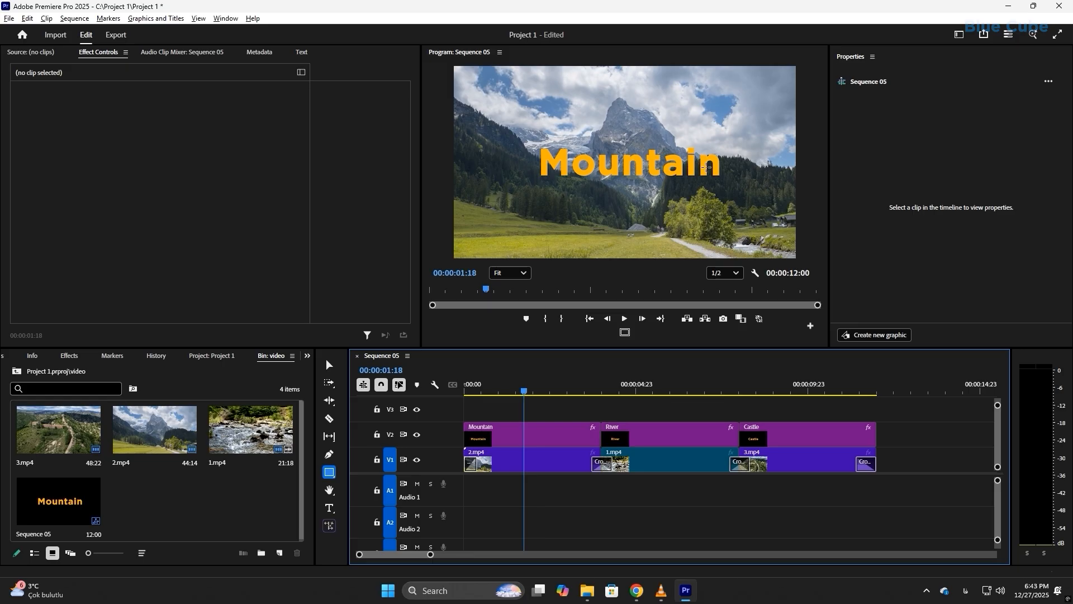
left_click(548, 434)
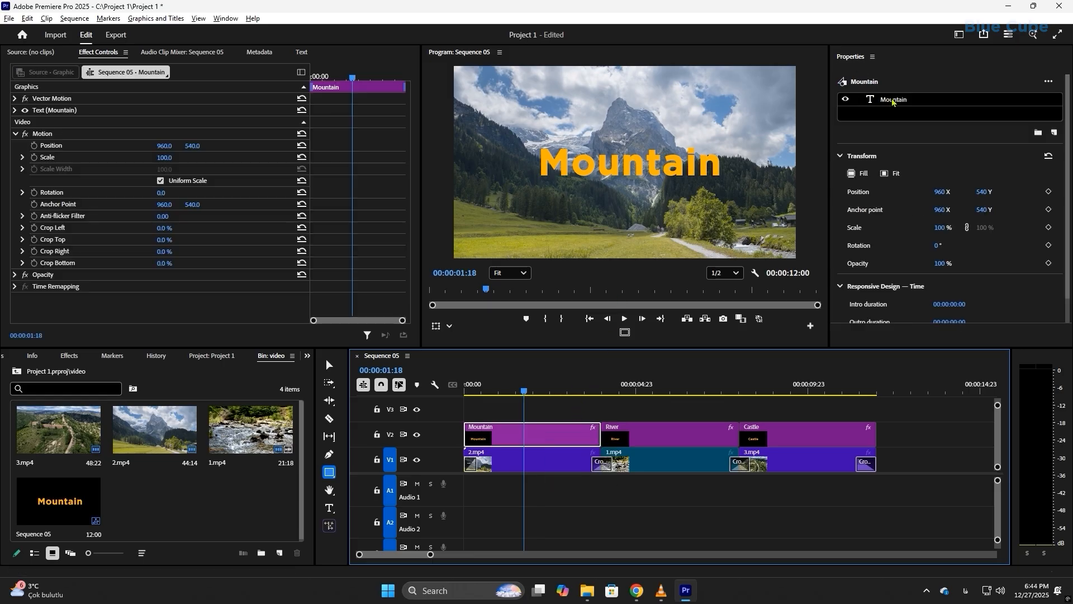
Step: Add an ellipse shape layer to the Mountain title clip
left_click(893, 102)
left_click(572, 436)
left_click(1054, 133)
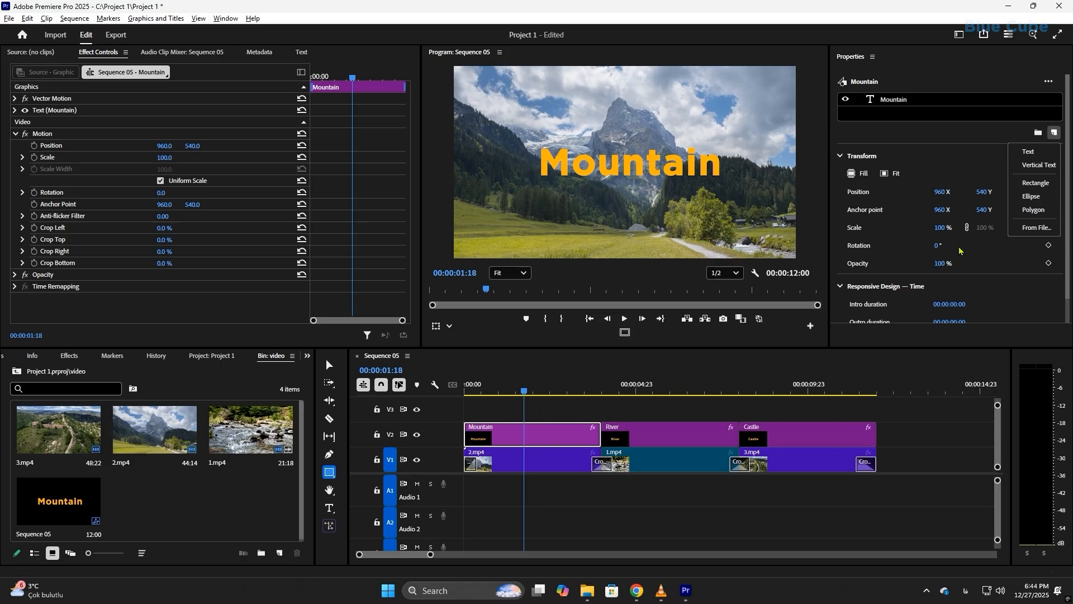
left_click(1030, 196)
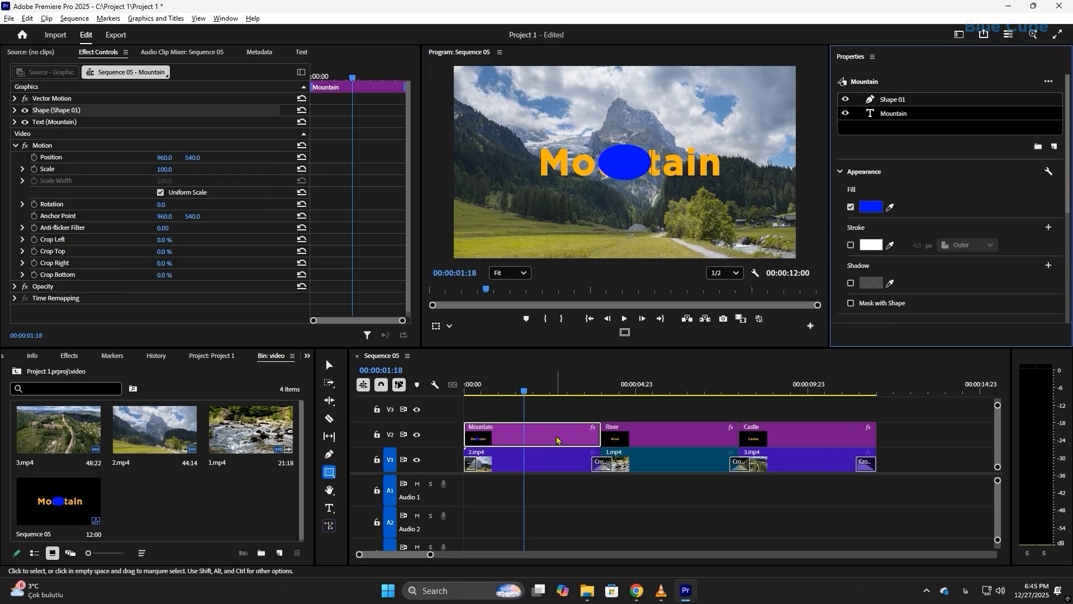
Step: Set the height of the new ellipse layer, Shape 01, to 300 so it forms a circle
double_click(891, 99)
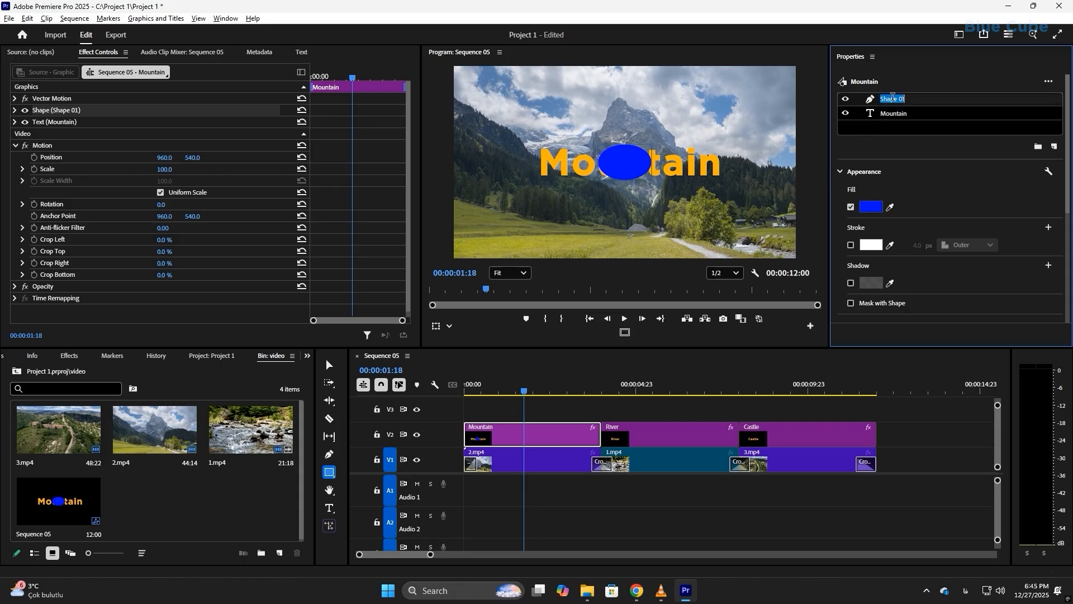
left_click(917, 99)
left_click_drag(929, 96, 866, 105)
left_click(895, 116)
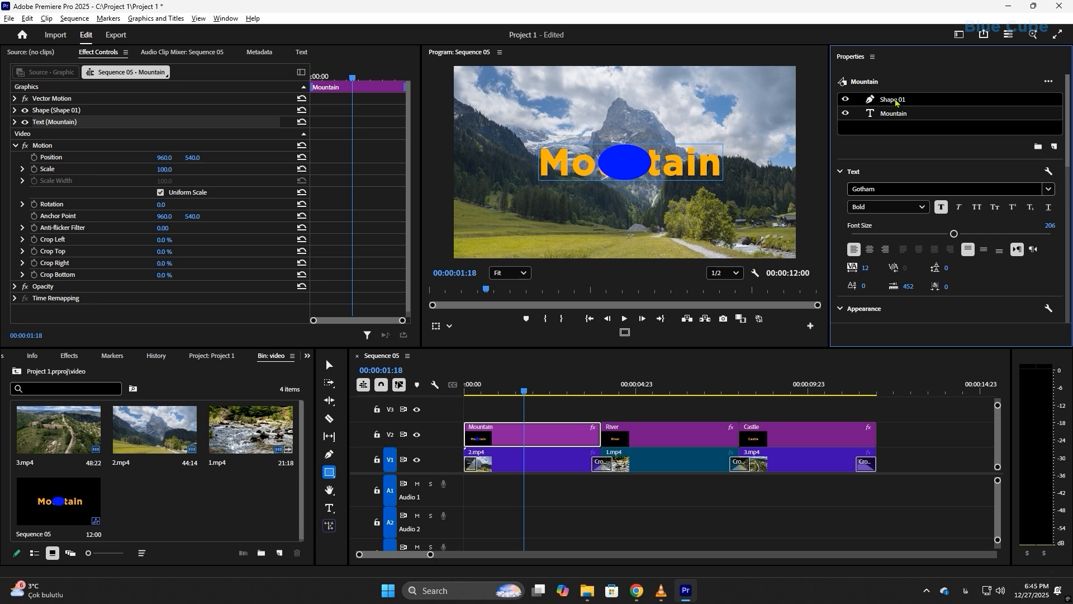
left_click(895, 102)
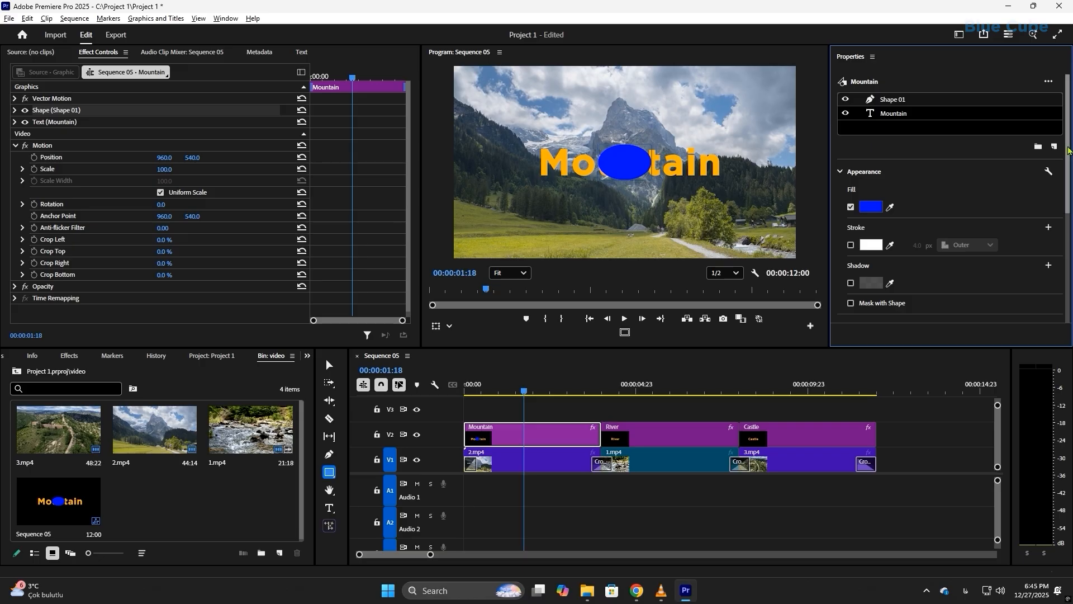
scroll(1068, 150, "down", 5)
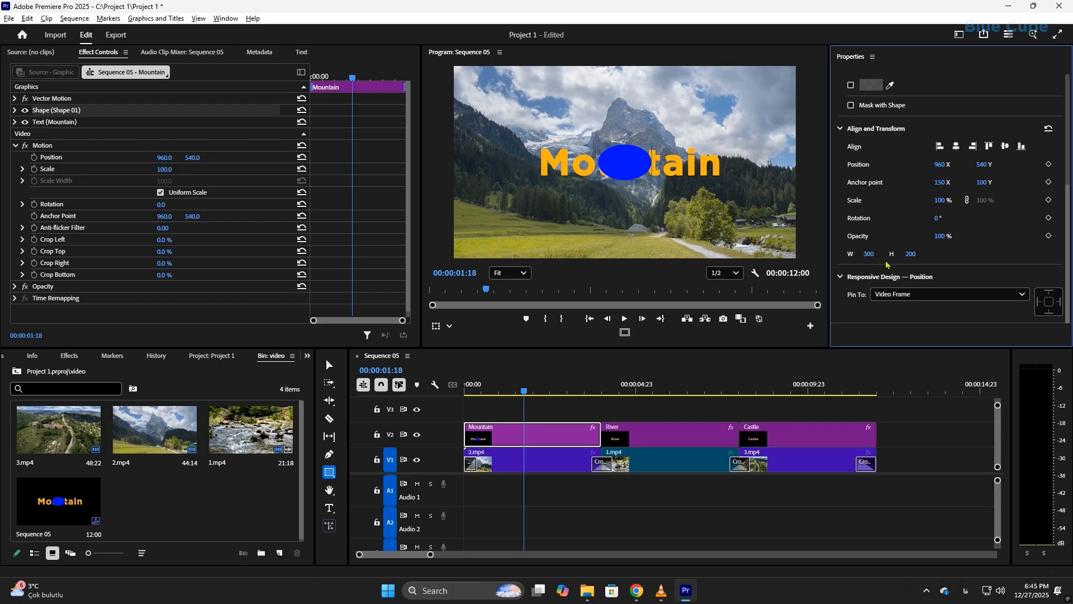
left_click(911, 254)
type("300")
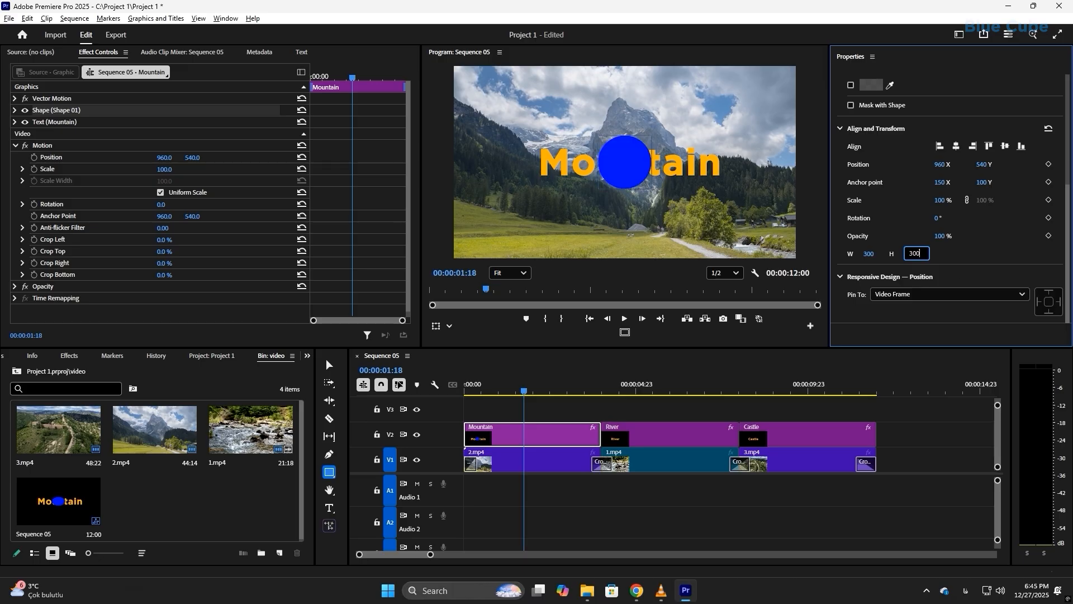
key("Return")
Step: Shrink the blue circle to roughly the height of the title letters and place it just after the final n of Mountain
left_click(329, 364)
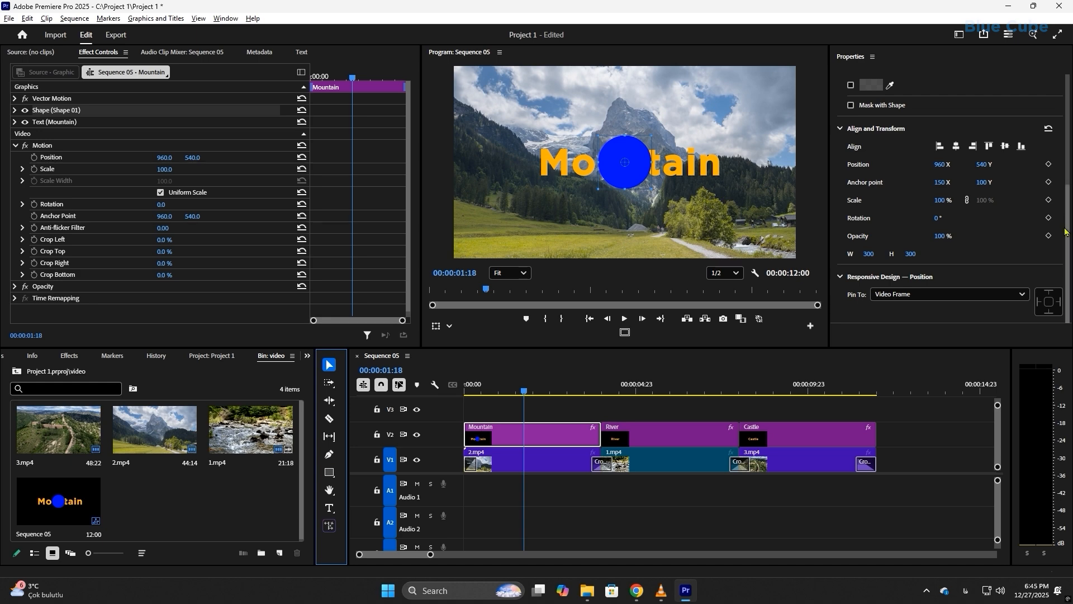
scroll(1065, 232, "up", 5)
double_click(889, 100)
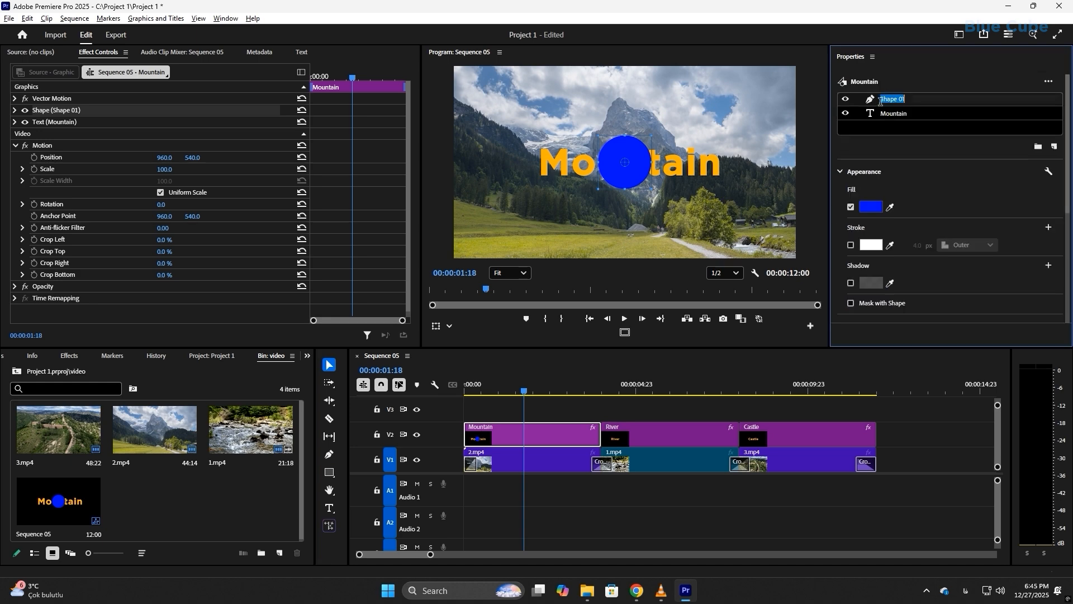
left_click(653, 191)
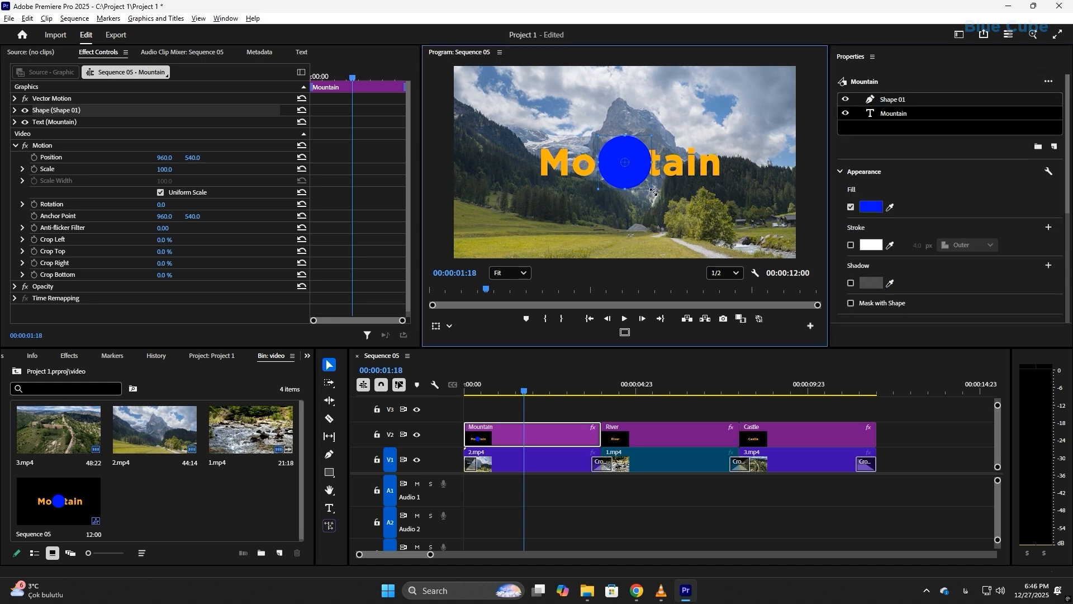
mouse_move(653, 192)
left_mouse_down()
mouse_move(633, 173)
mouse_move(696, 252)
mouse_move(664, 179)
mouse_move(695, 239)
mouse_move(648, 190)
mouse_move(703, 234)
mouse_move(663, 186)
mouse_move(715, 253)
mouse_move(670, 182)
left_mouse_up()
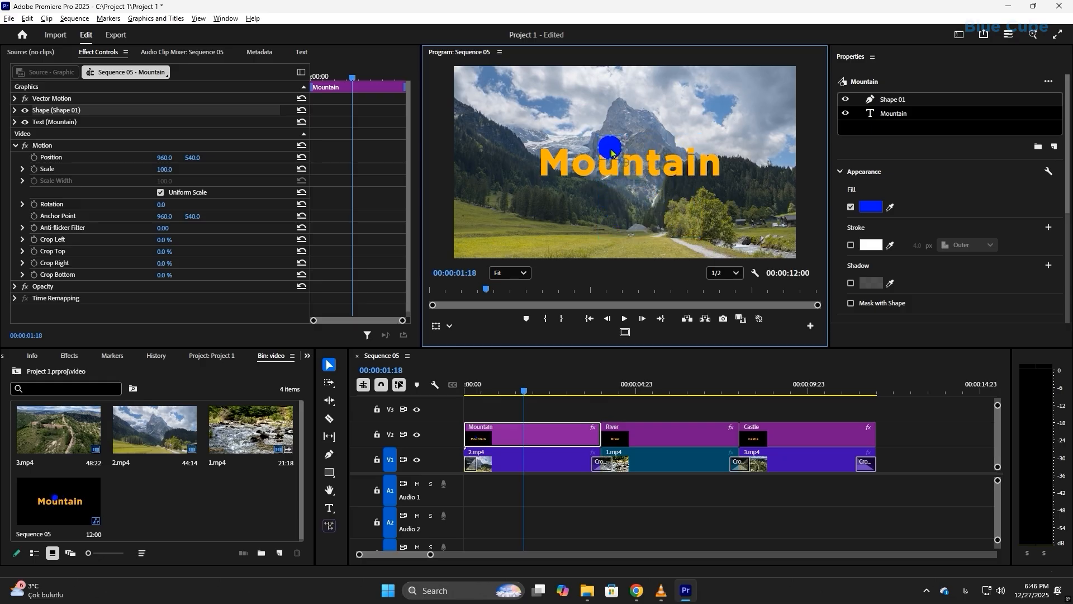
left_click_drag(611, 153, 738, 169)
Step: Change the circle's fill colour to white, FFFFFF
left_click(868, 207)
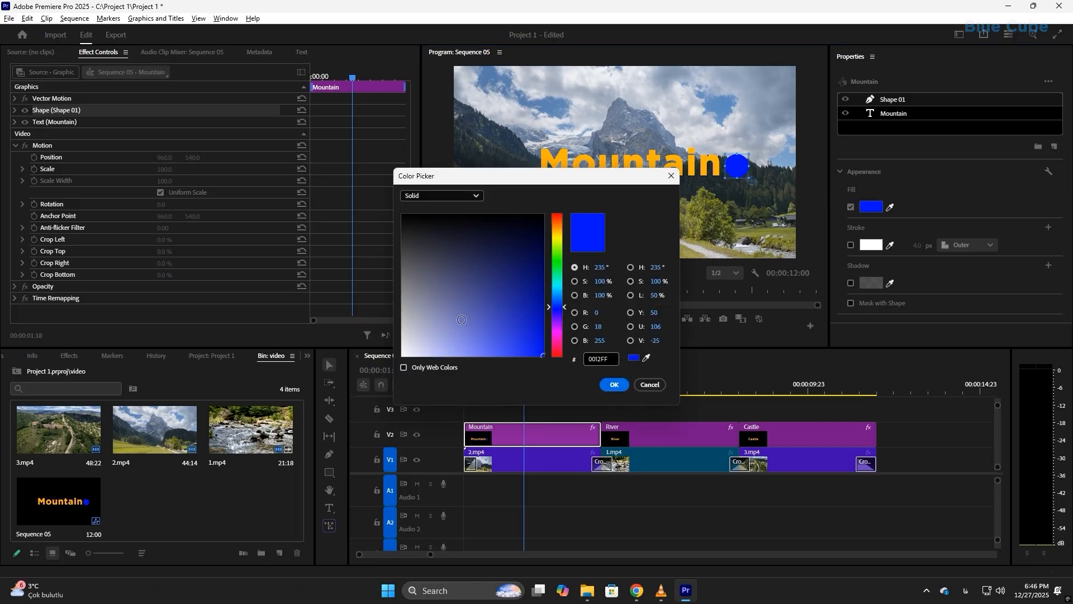
left_click(401, 356)
left_click(615, 385)
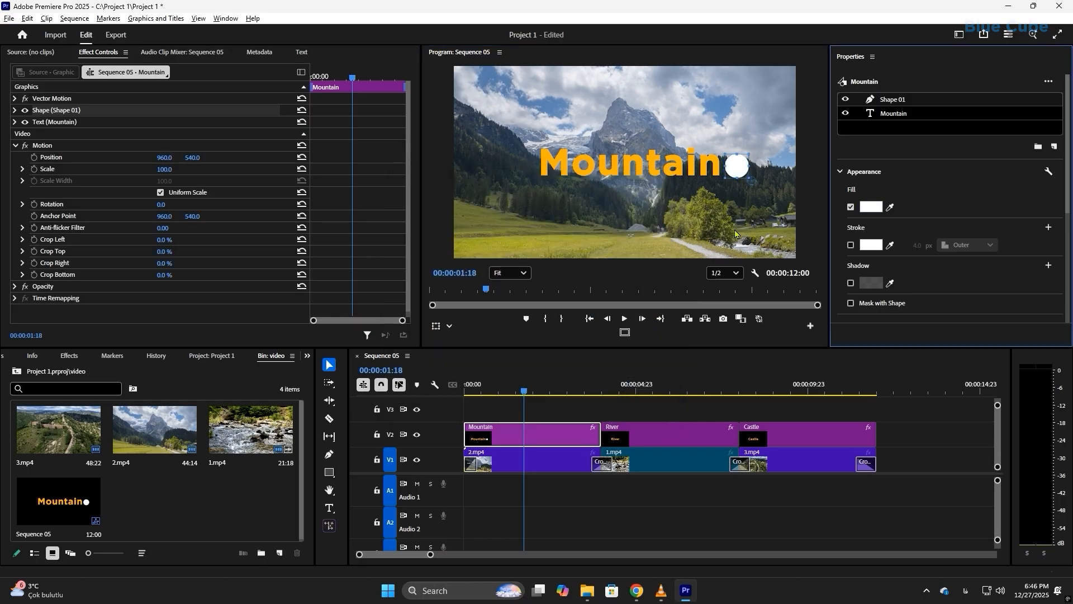
Step: Copy the white circle layer, Shape 01, and paste a second copy of it into the Mountain clip
double_click(896, 100)
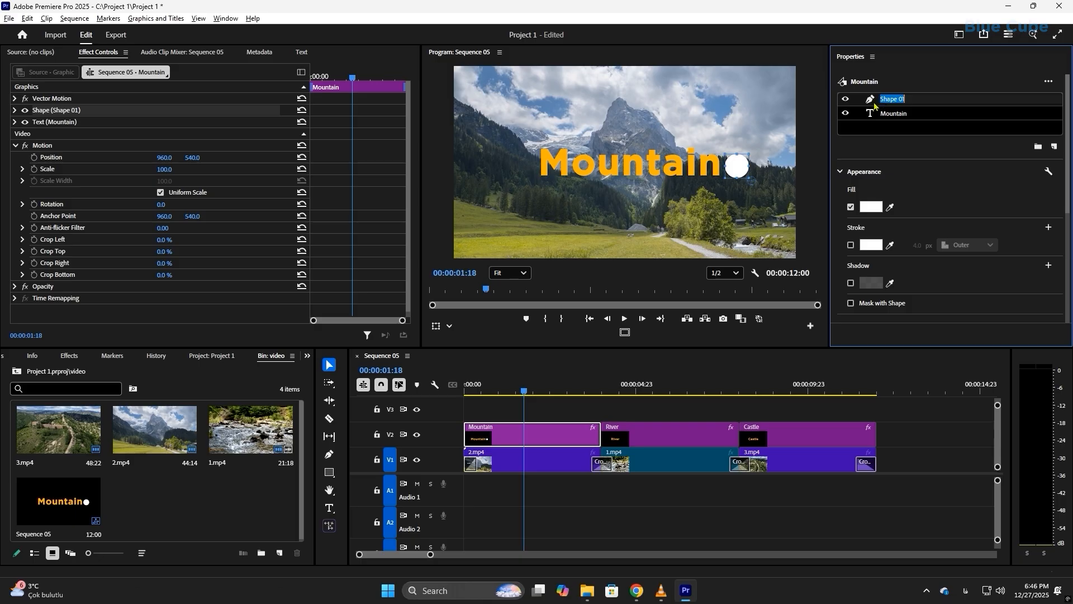
right_click(876, 103)
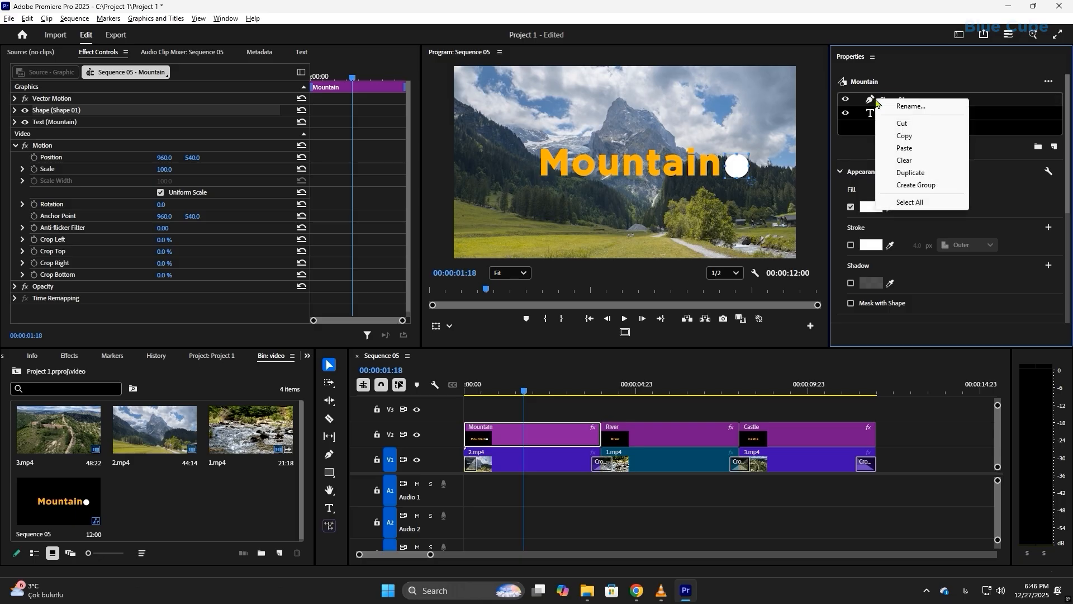
left_click(905, 135)
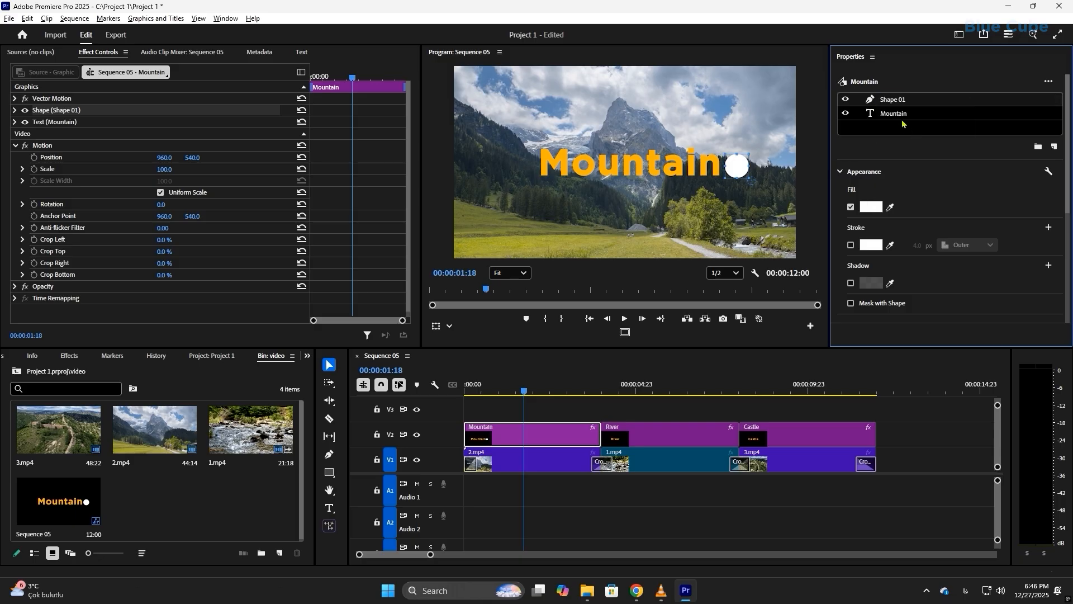
right_click(901, 102)
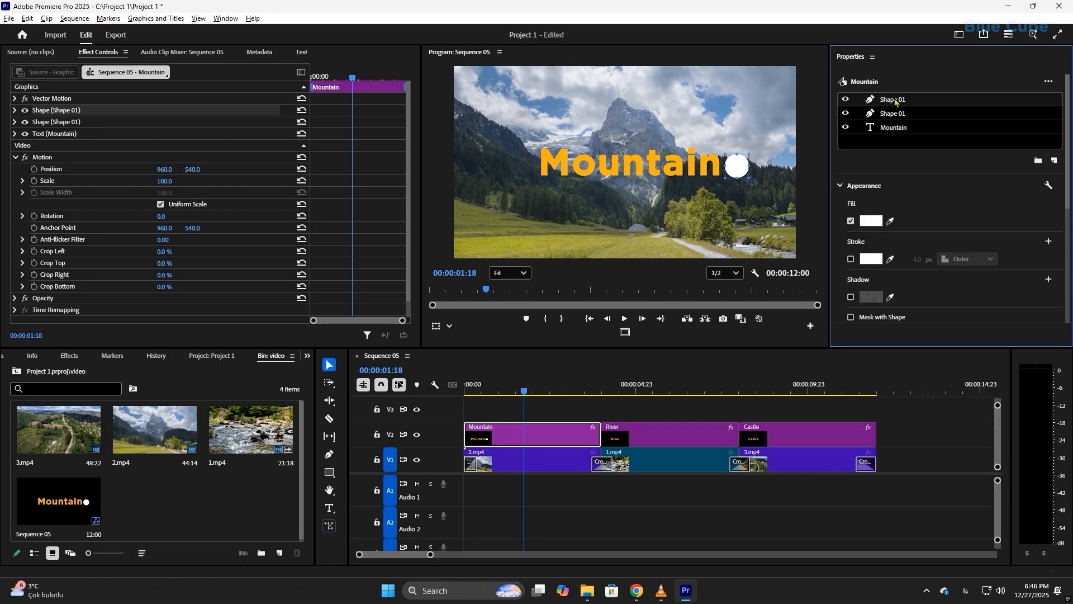
left_click_drag(741, 177, 738, 169)
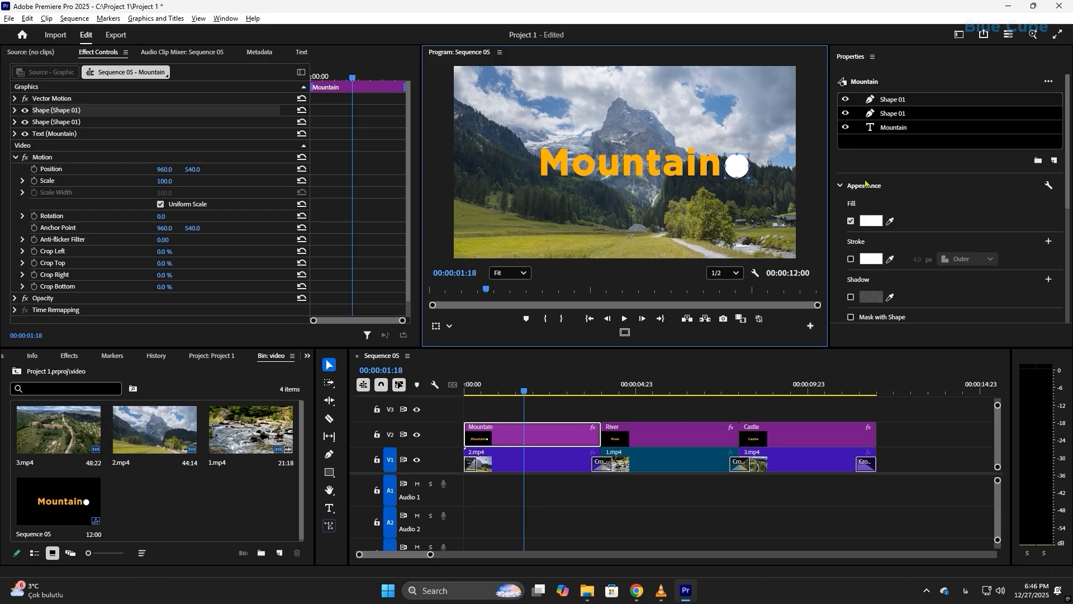
Step: Temporarily hide the upper circle layer while moving the lower circle slightly up and to the left
left_click(892, 115)
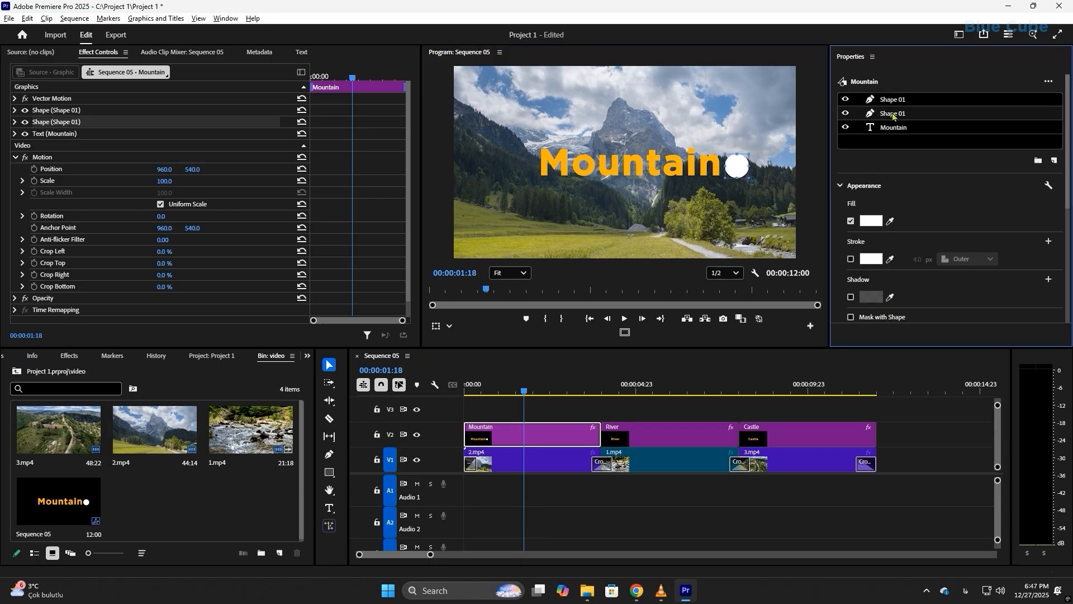
left_click(845, 100)
left_click(530, 278)
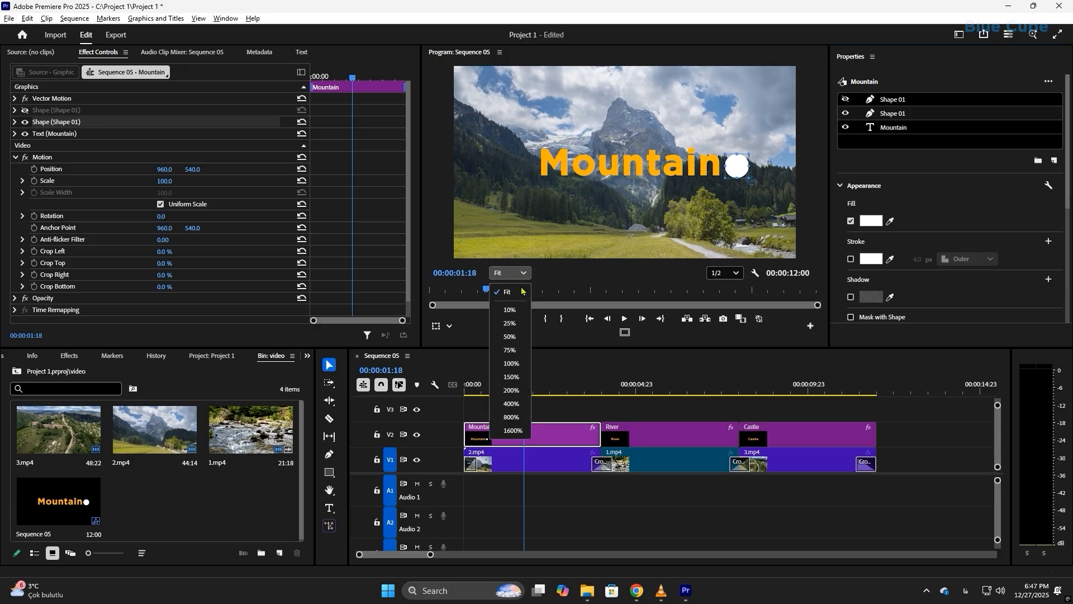
left_click(520, 378)
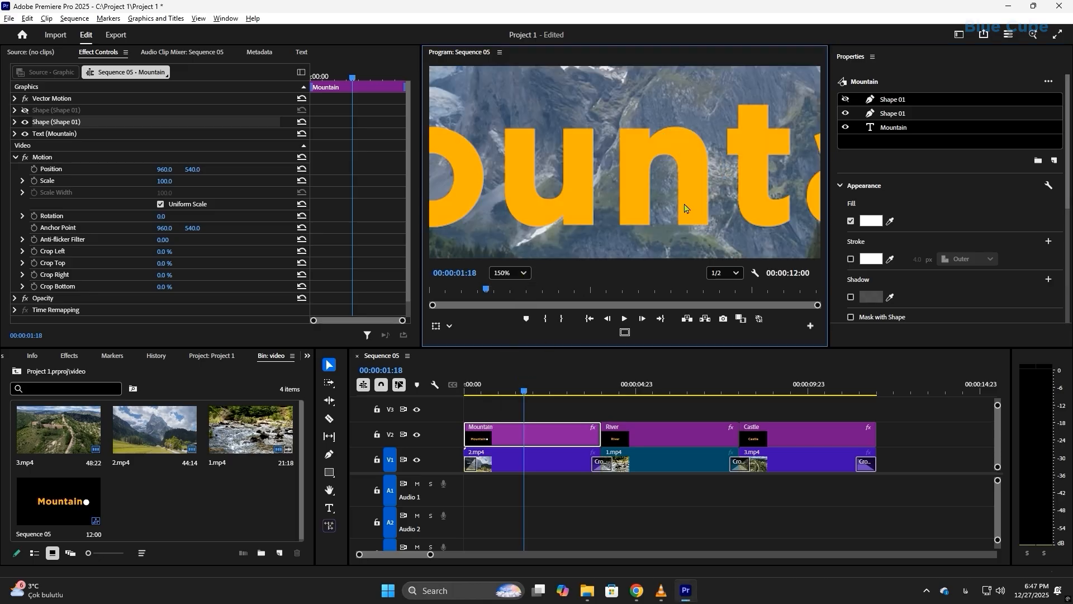
left_click(531, 272)
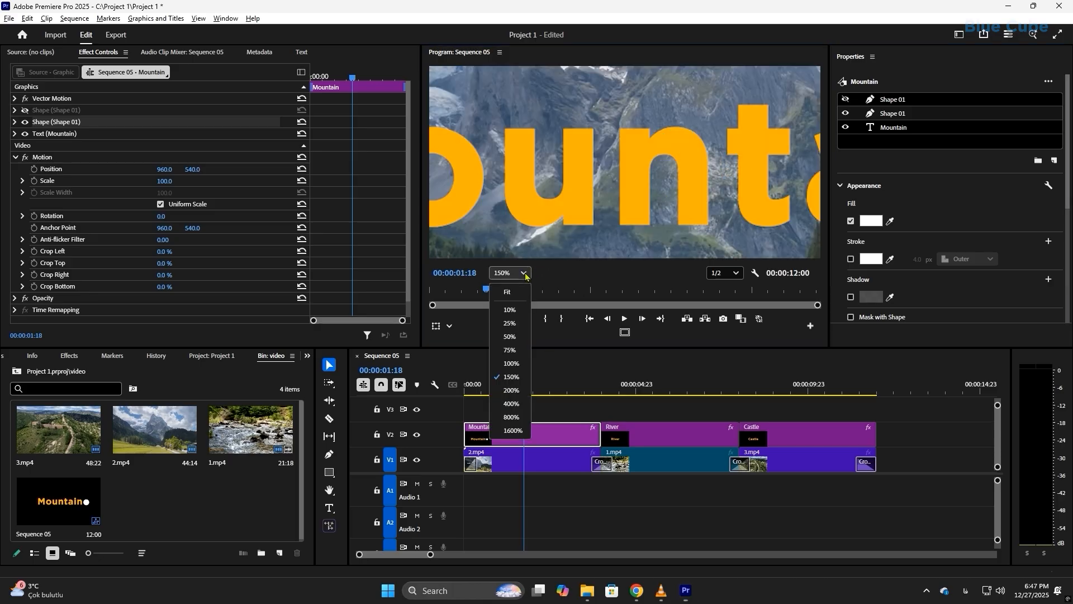
left_click(511, 360)
left_click_drag(726, 183, 581, 203)
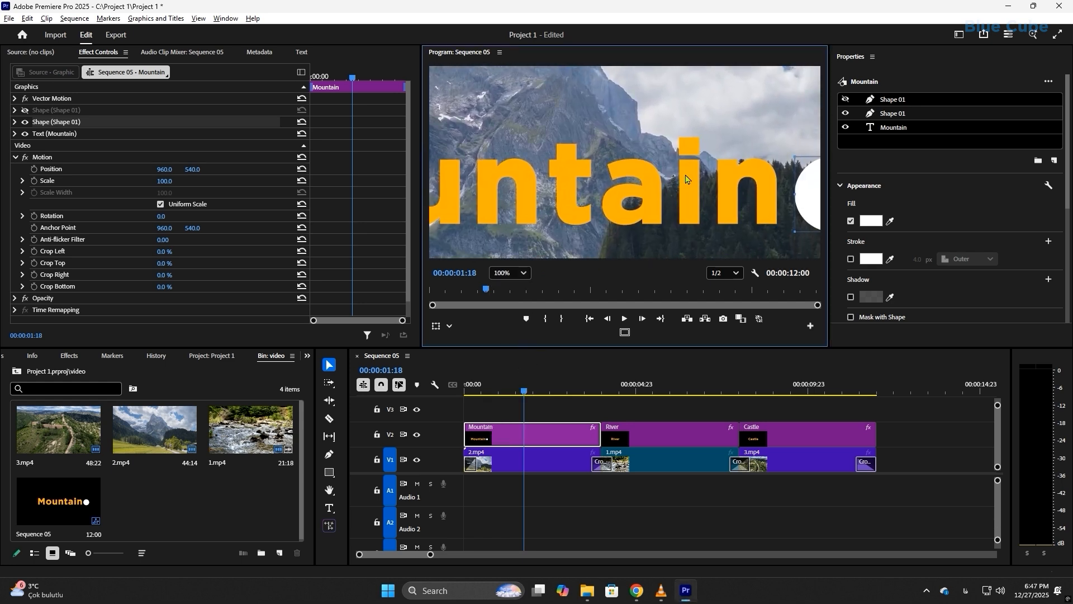
left_click_drag(687, 179, 551, 164)
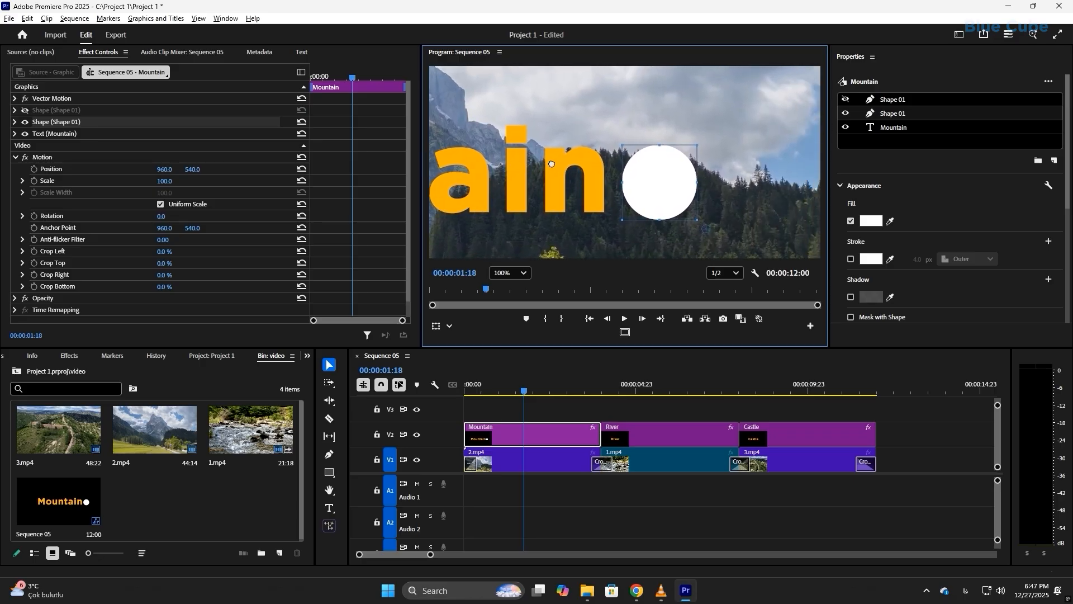
double_click(870, 115)
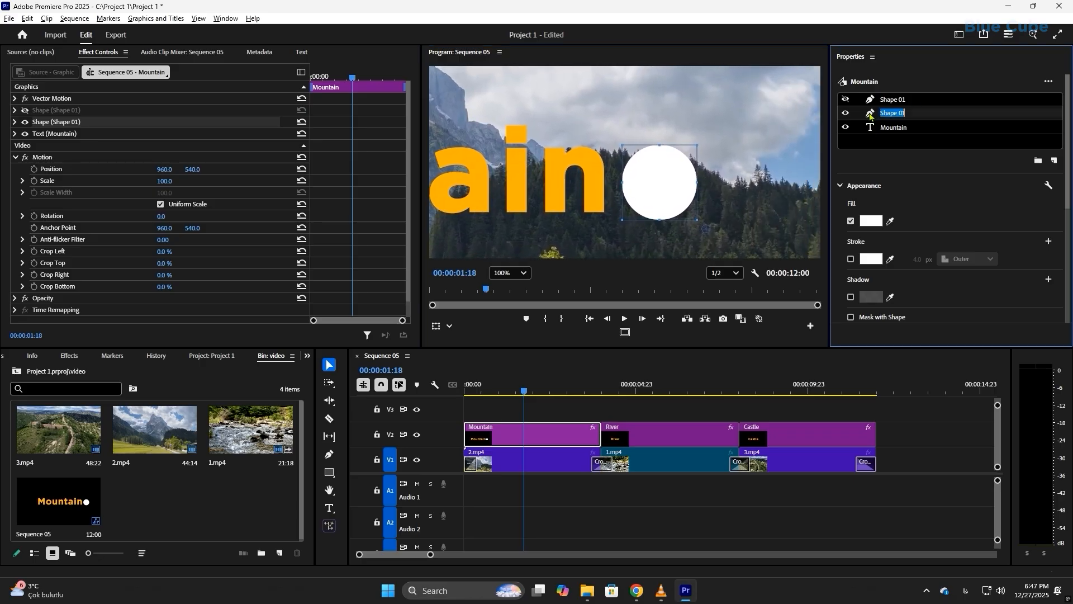
mouse_move(677, 191)
left_mouse_down()
mouse_move(659, 180)
mouse_move(667, 175)
left_mouse_up()
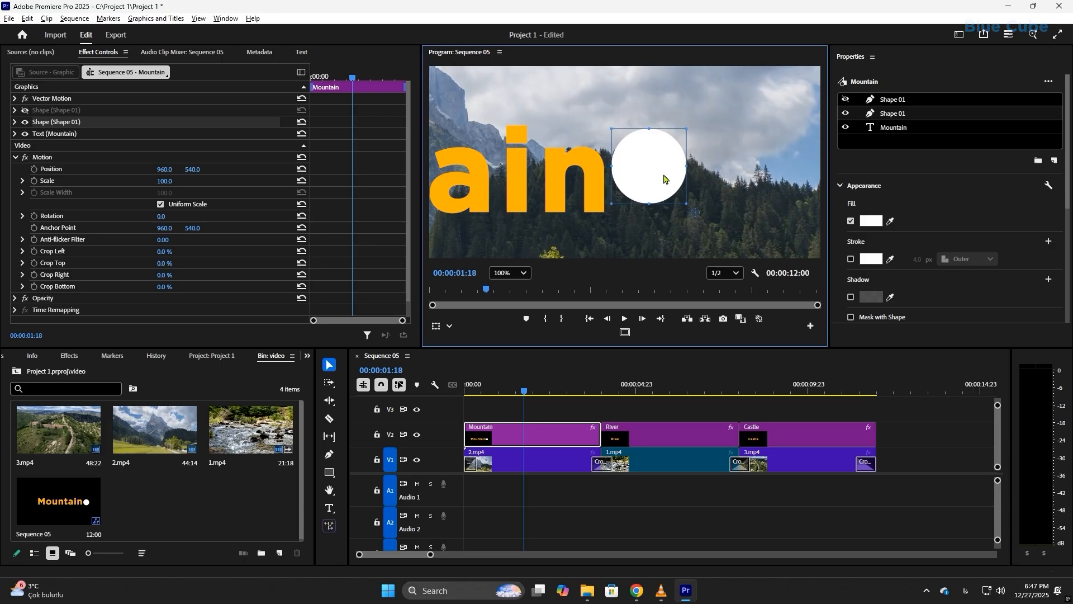
left_click(845, 99)
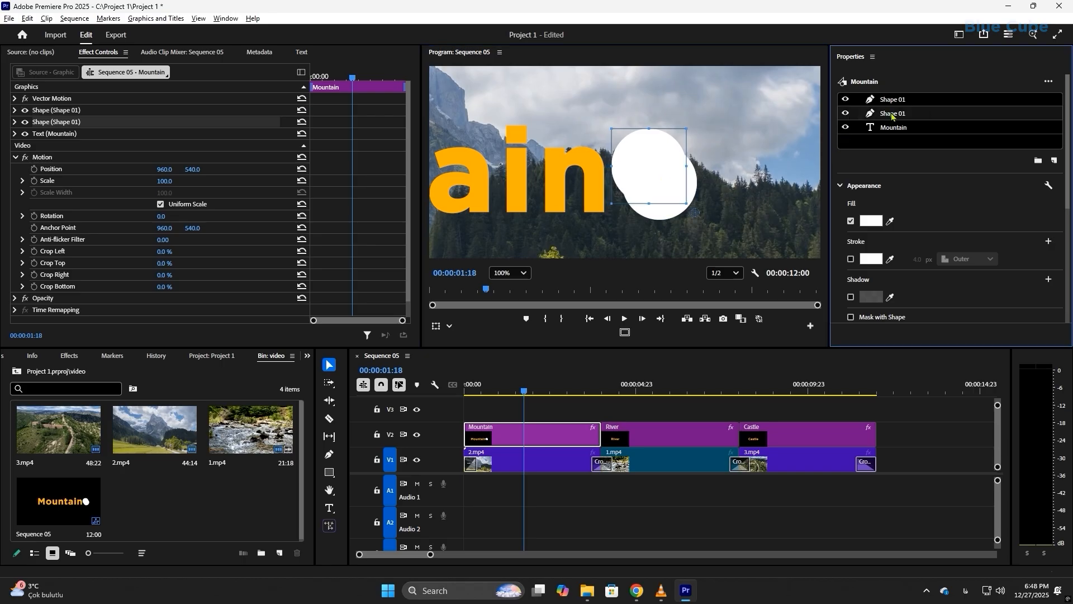
Step: Set the lower circle's fill to grey B1B1B1 and nudge it slightly down behind the white circle
double_click(959, 113)
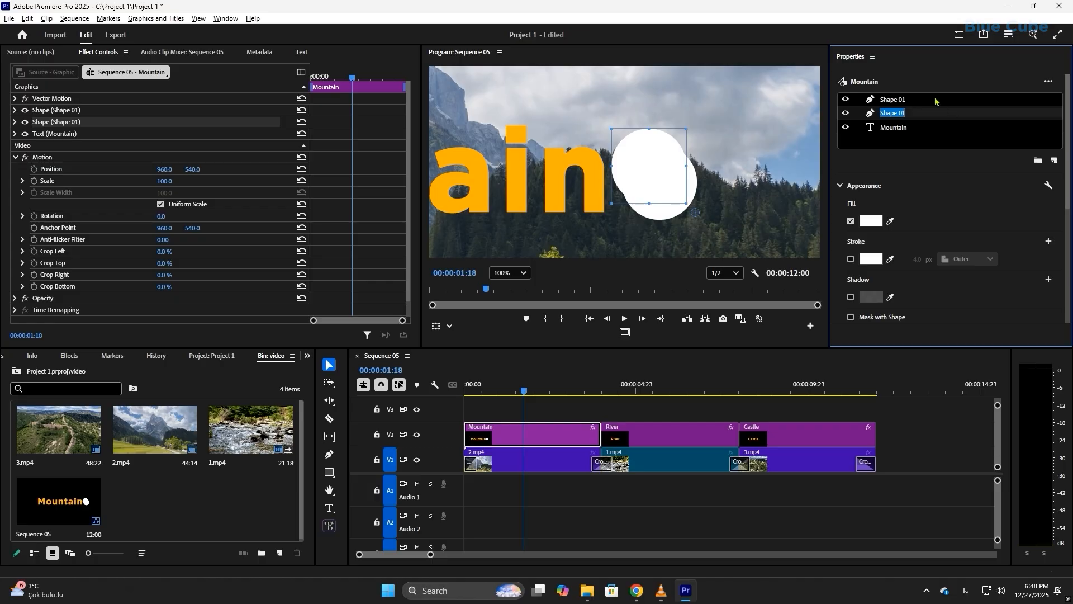
left_click(936, 102)
left_click(894, 115)
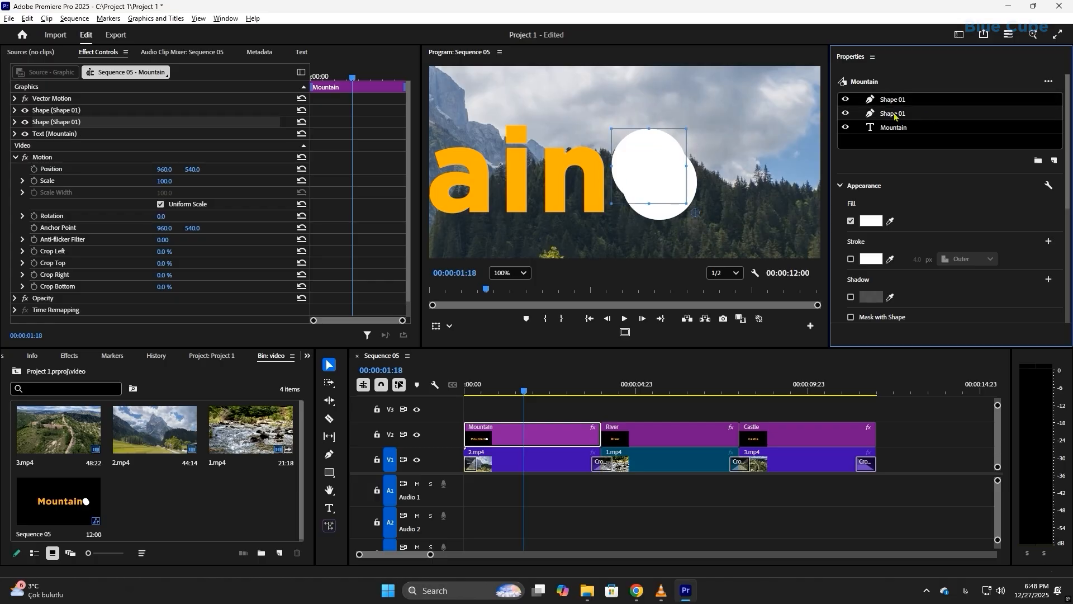
left_click(869, 220)
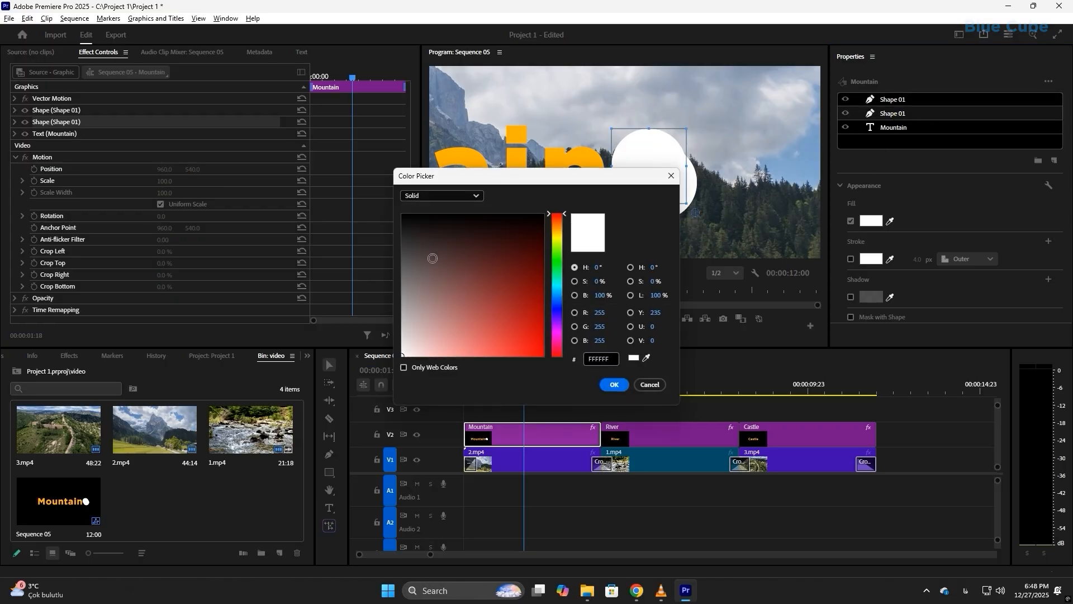
left_click_drag(408, 338, 393, 312)
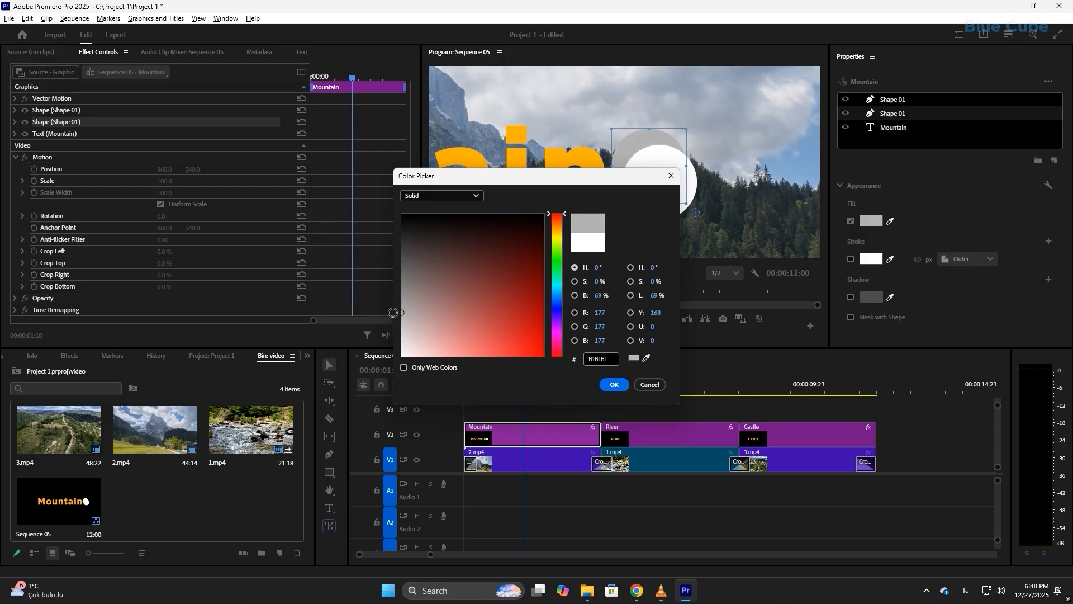
left_click(614, 384)
left_click_drag(654, 147, 650, 151)
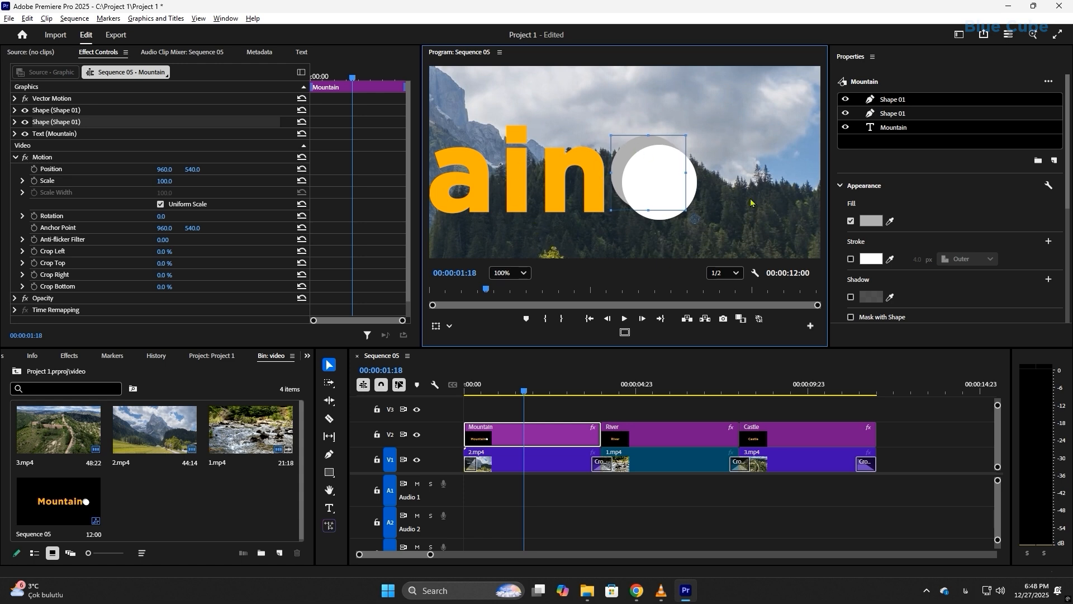
left_click(524, 273)
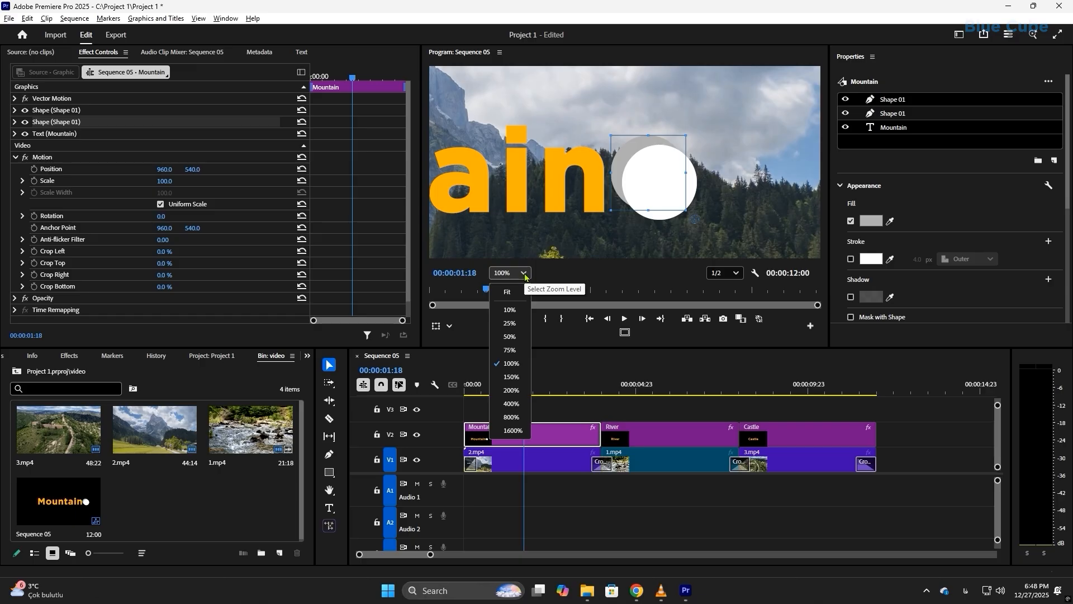
Step: Fit the program view to the frame and play Sequence 05 from its start to review the titles
left_click(508, 292)
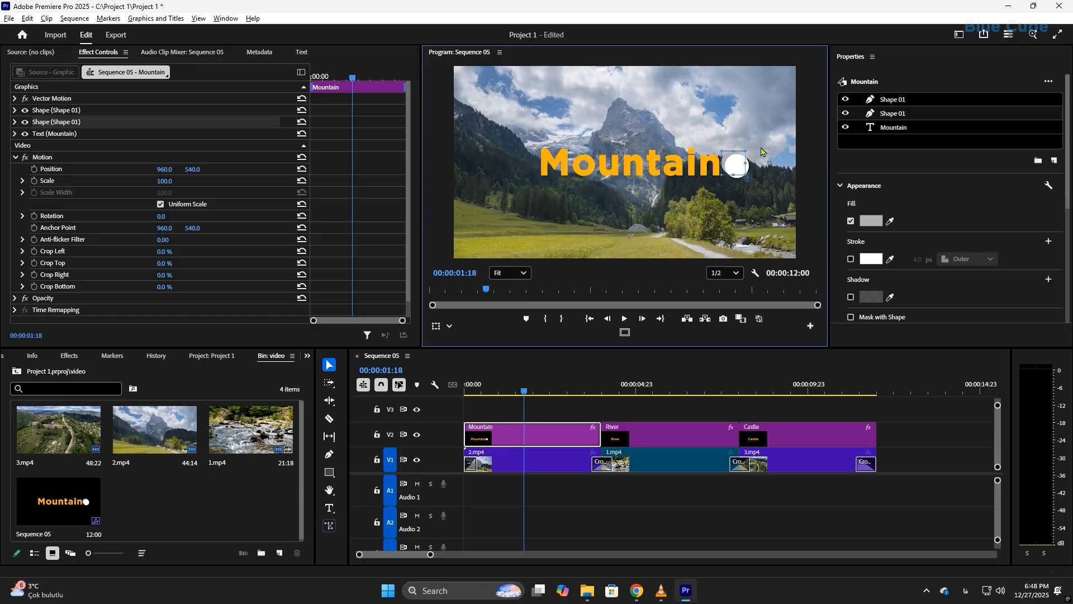
left_click(609, 398)
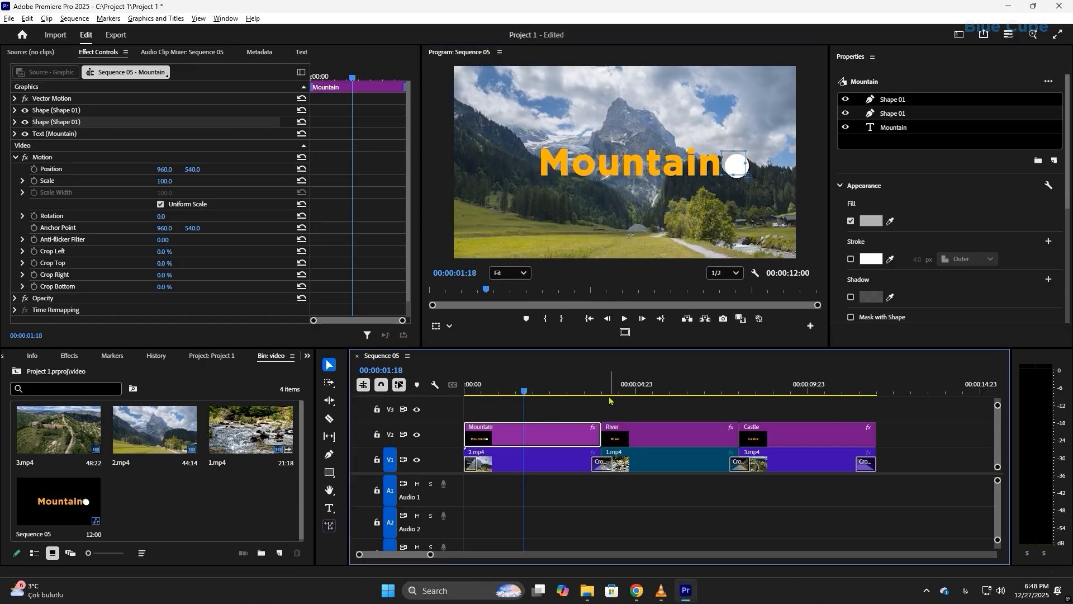
left_click(517, 392)
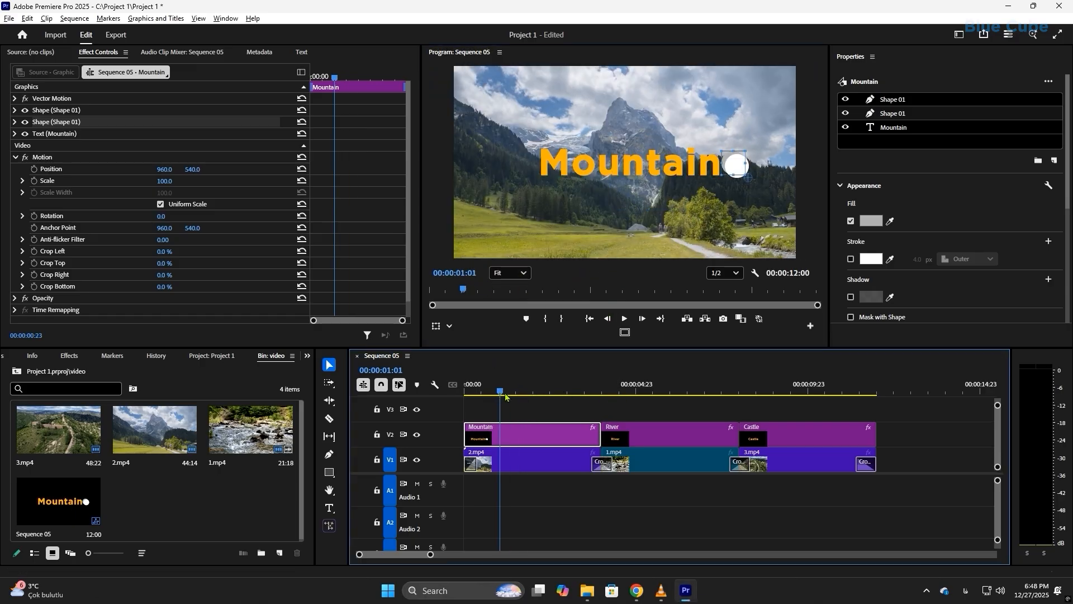
left_click(529, 415)
key("Home")
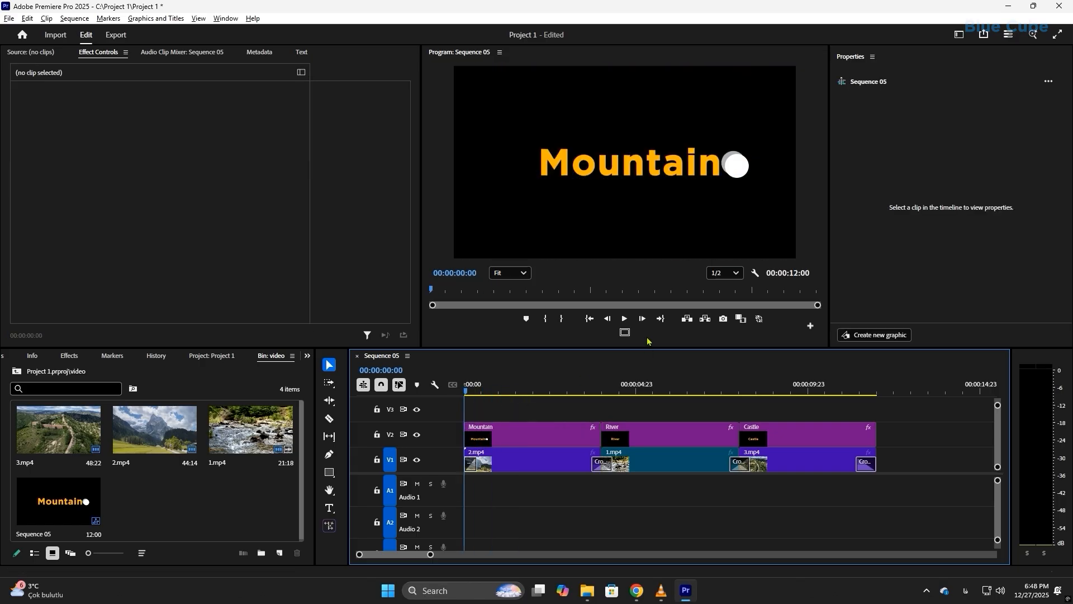
left_click(624, 318)
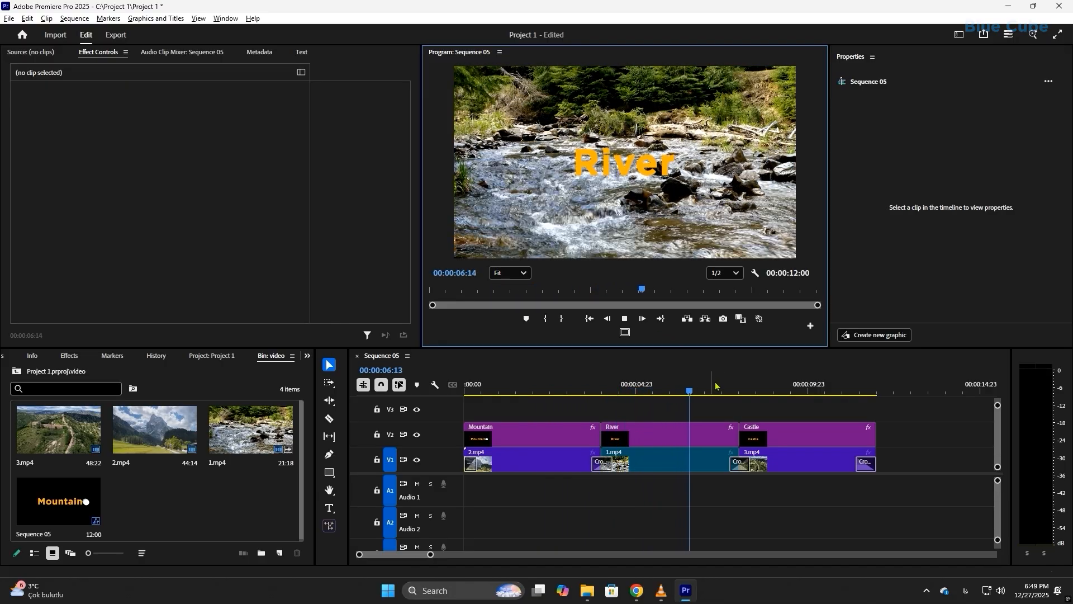
Step: Return the playhead to the Mountain title and try adjusting the whole graphic clip's opacity
left_click_drag(559, 386, 532, 391)
left_click(540, 434)
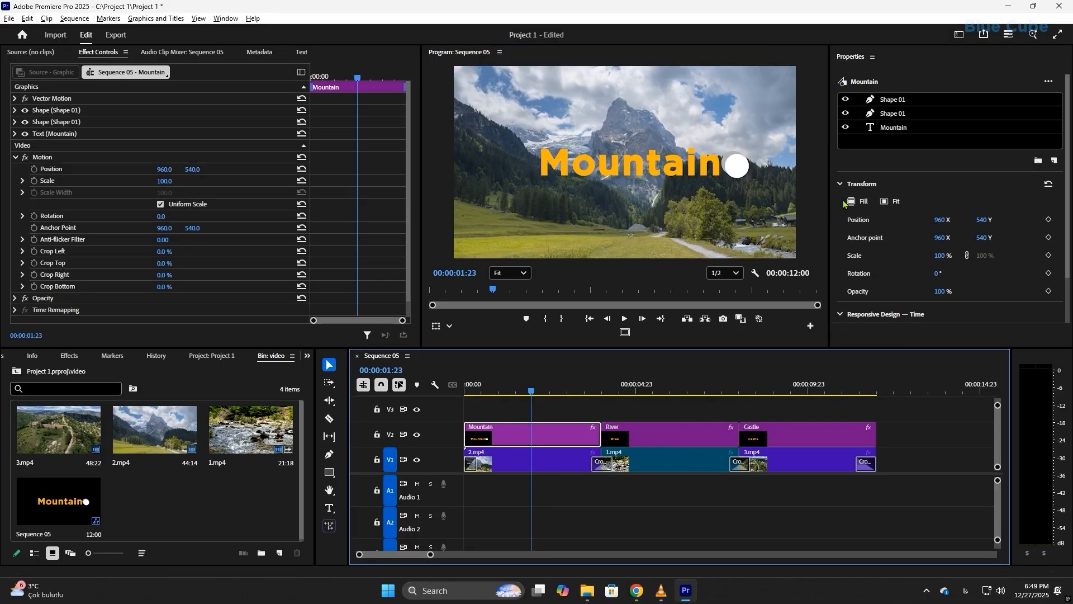
left_click(943, 291)
mouse_move(943, 291)
left_mouse_down()
mouse_move(906, 293)
mouse_move(958, 296)
left_mouse_up()
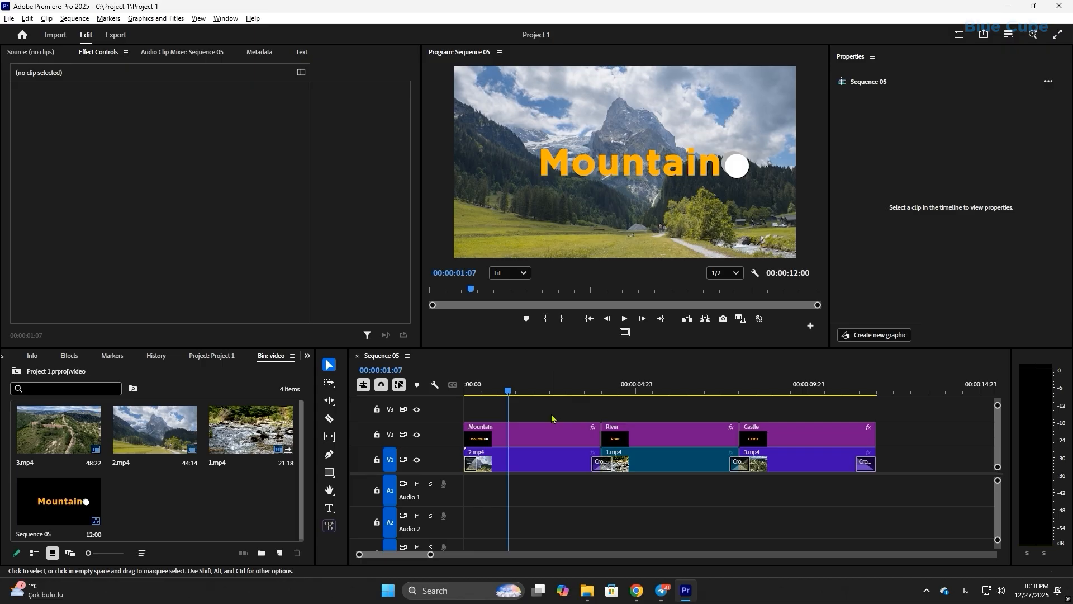
Step: Compare the effect settings of clip 2.mp4, the Mountain graphic and the transition between 2.mp4 and 1.mp4
left_click(529, 467)
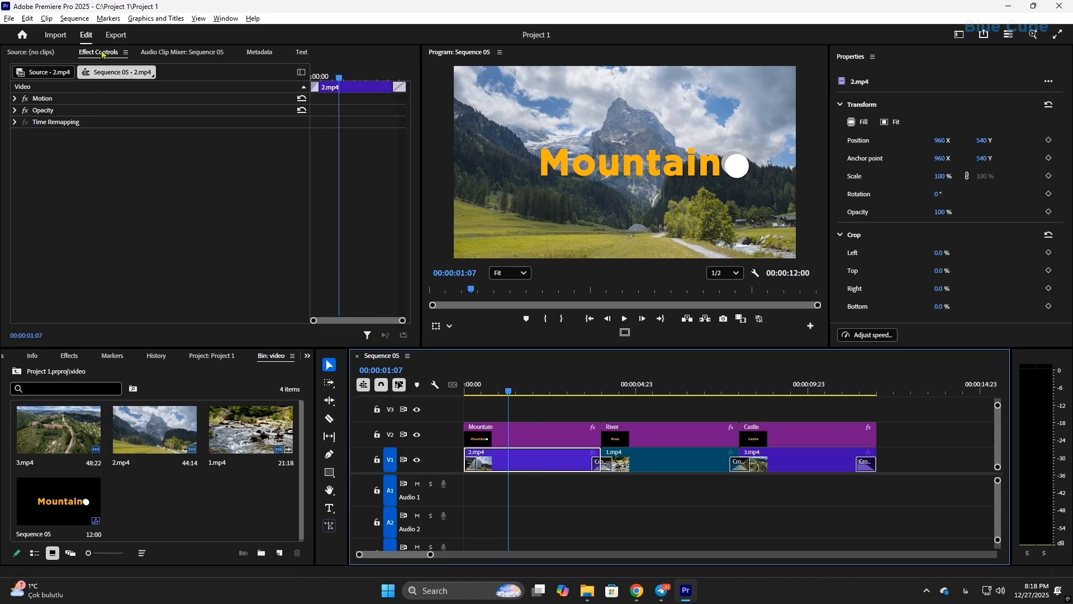
left_click(528, 431)
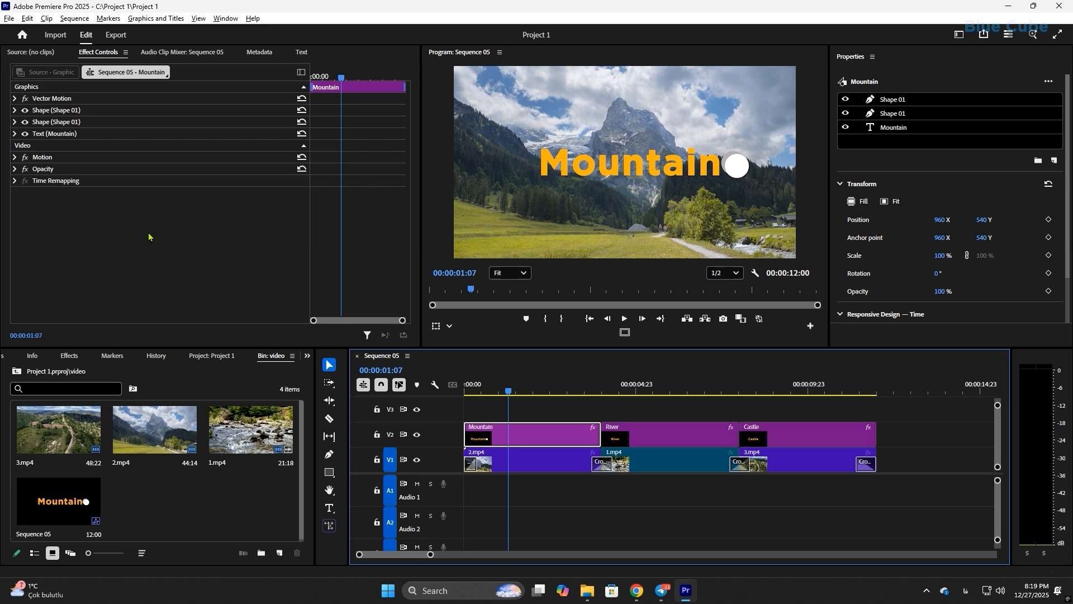
left_click(602, 469)
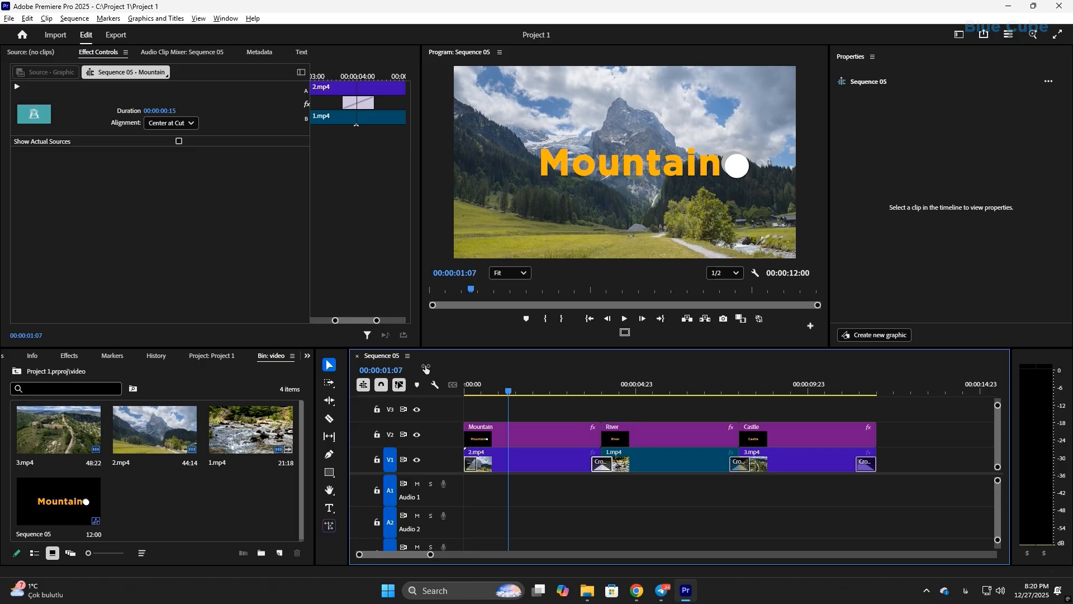
left_click(521, 437)
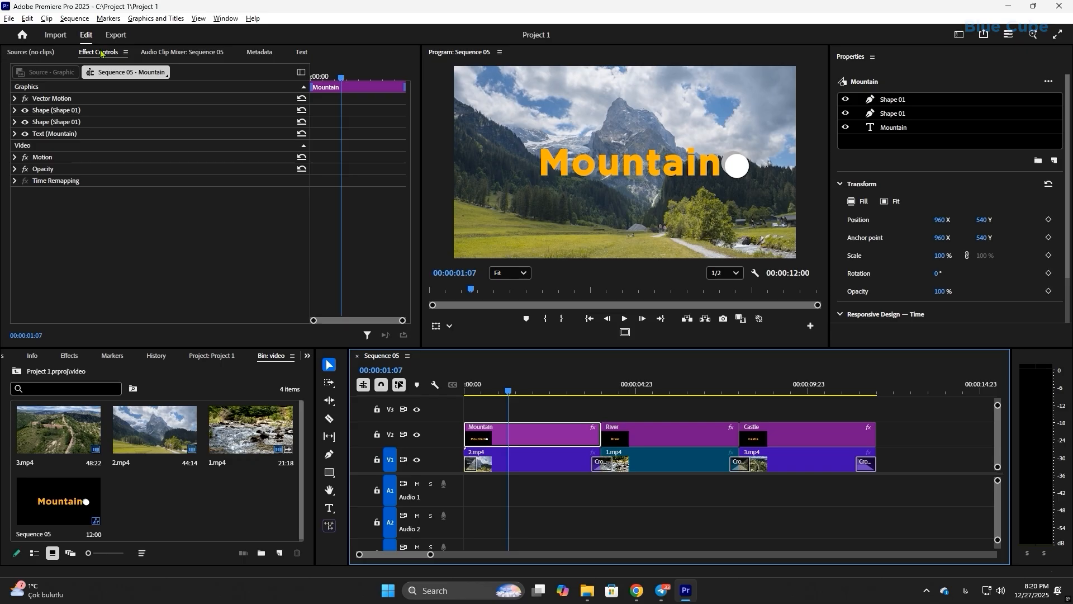
Step: Try a Vector Motion position of 959, 368 and a scale of 91 on the Mountain graphic, resetting each property
left_click(15, 99)
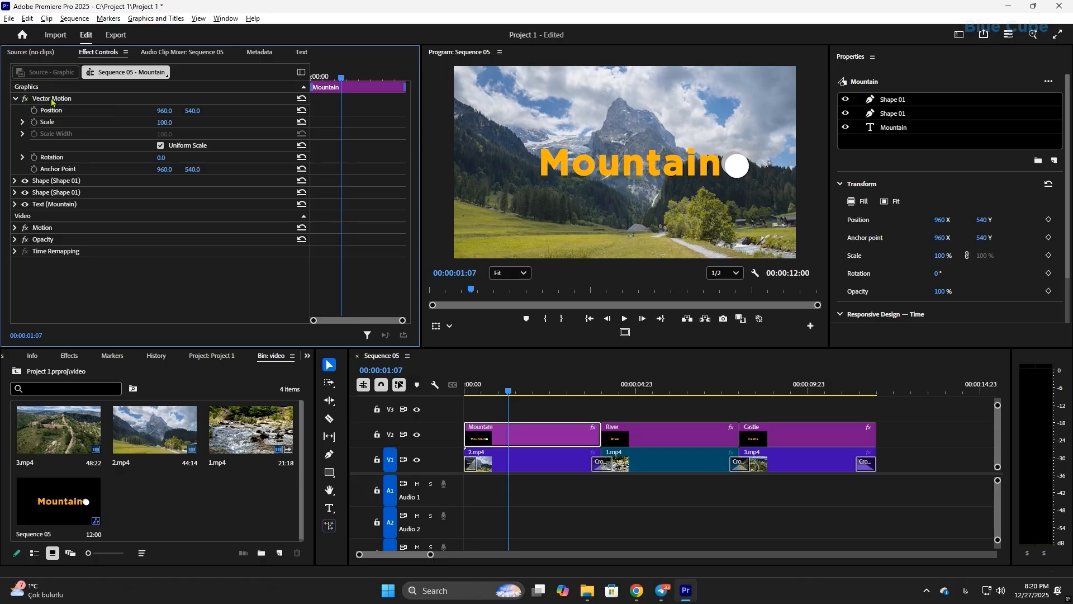
left_click(225, 18)
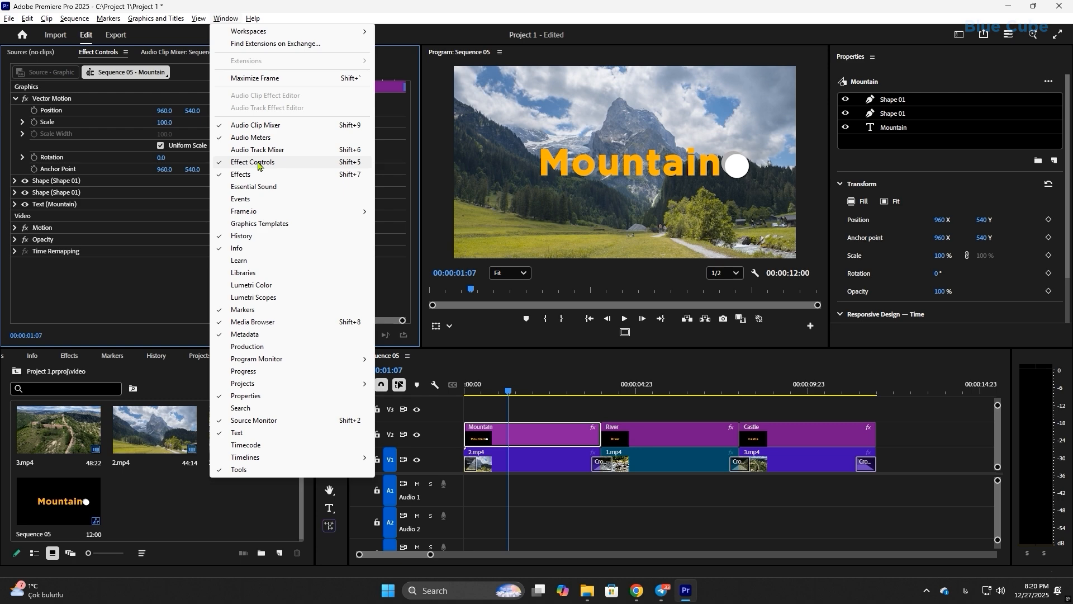
left_click(148, 283)
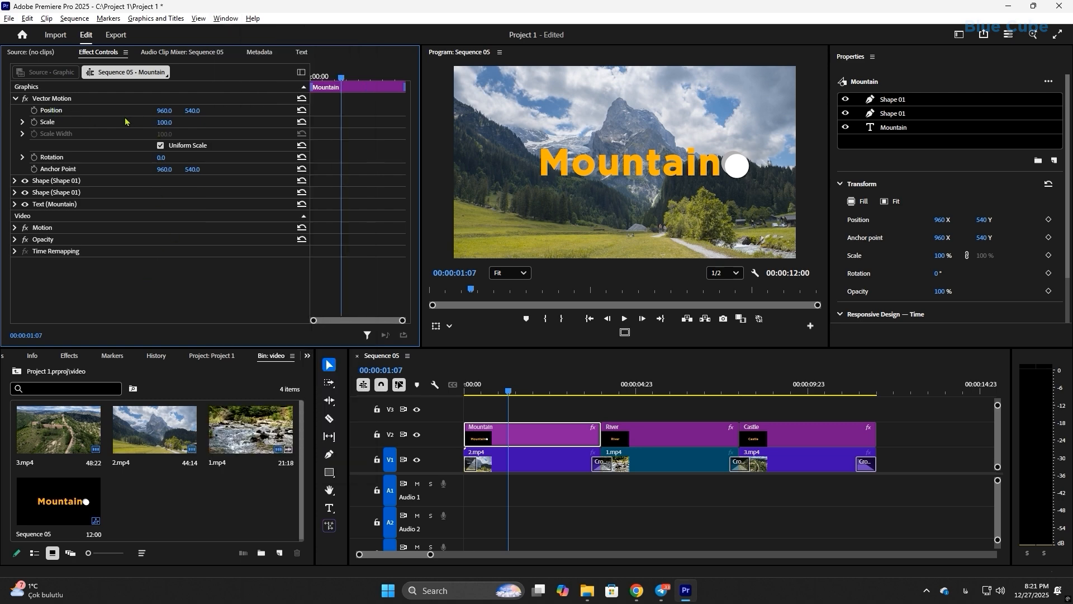
left_click_drag(165, 114, 95, 110)
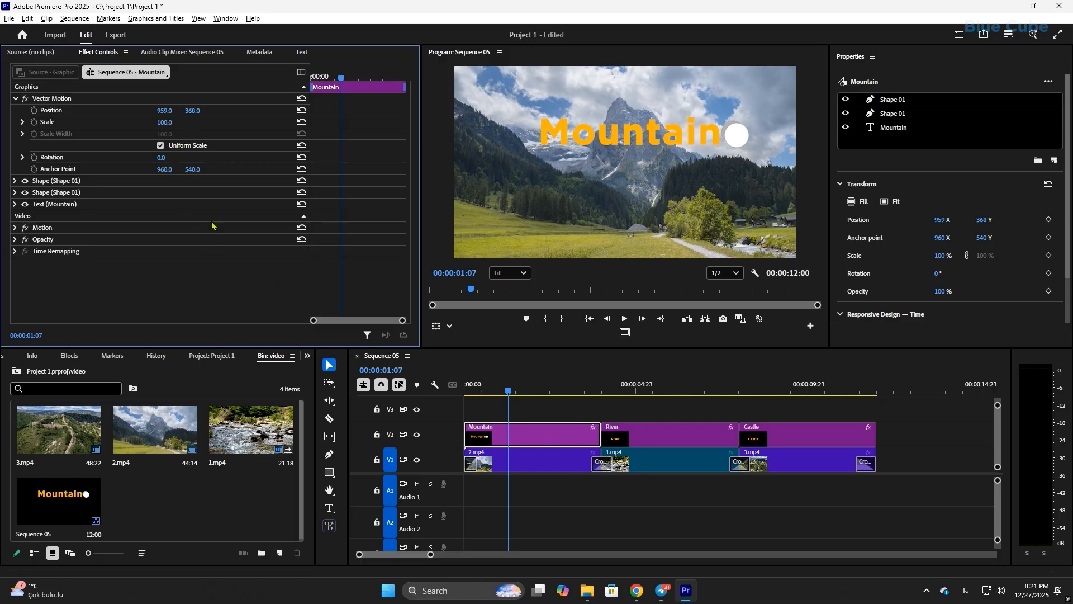
left_click(301, 110)
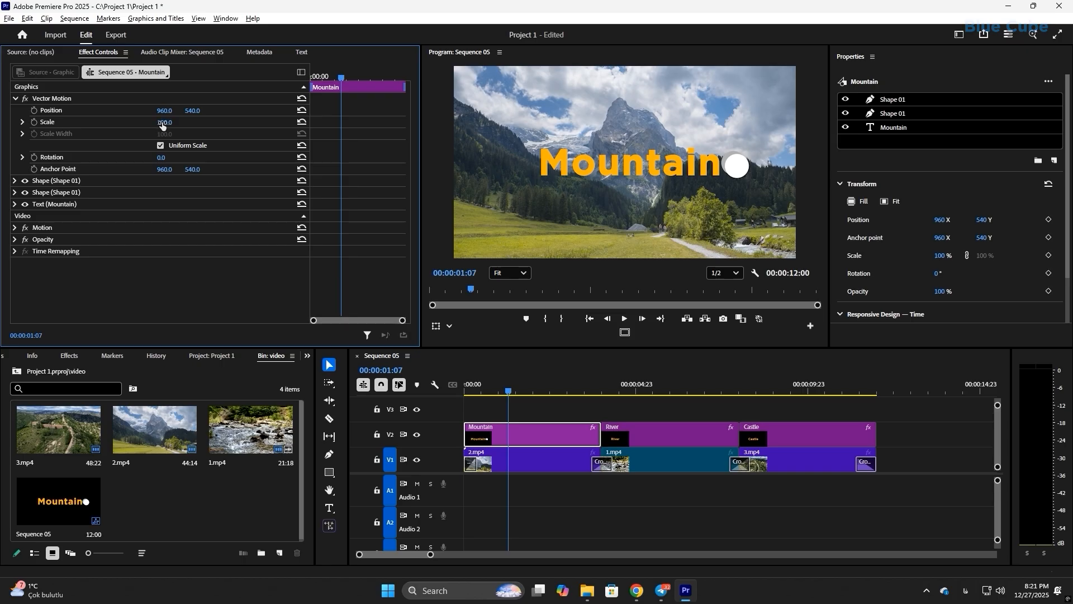
mouse_move(162, 124)
left_mouse_down()
mouse_move(180, 124)
mouse_move(138, 124)
mouse_move(198, 124)
mouse_move(145, 124)
mouse_move(157, 124)
left_mouse_up()
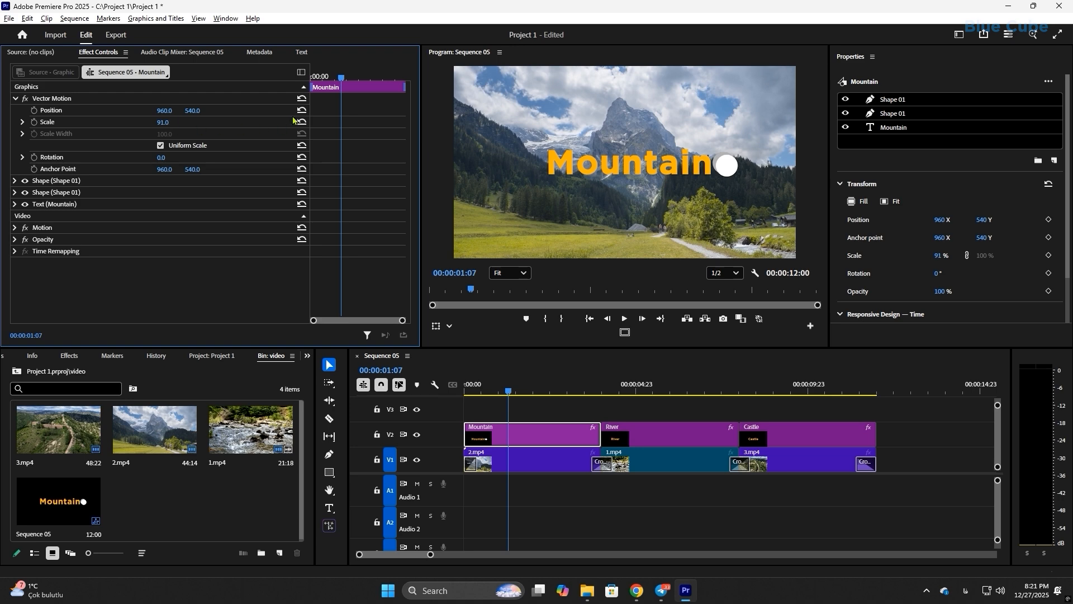
left_click(301, 122)
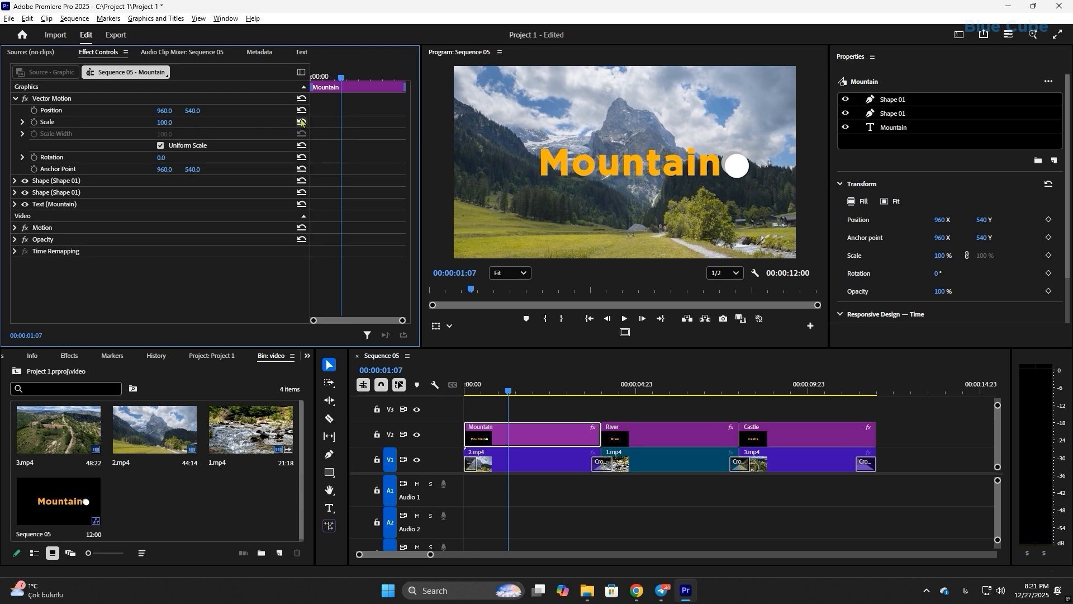
Step: Try non-uniform scaling with height 134 and width 30 on the Mountain graphic, reset both and restore uniform scale
left_click(160, 146)
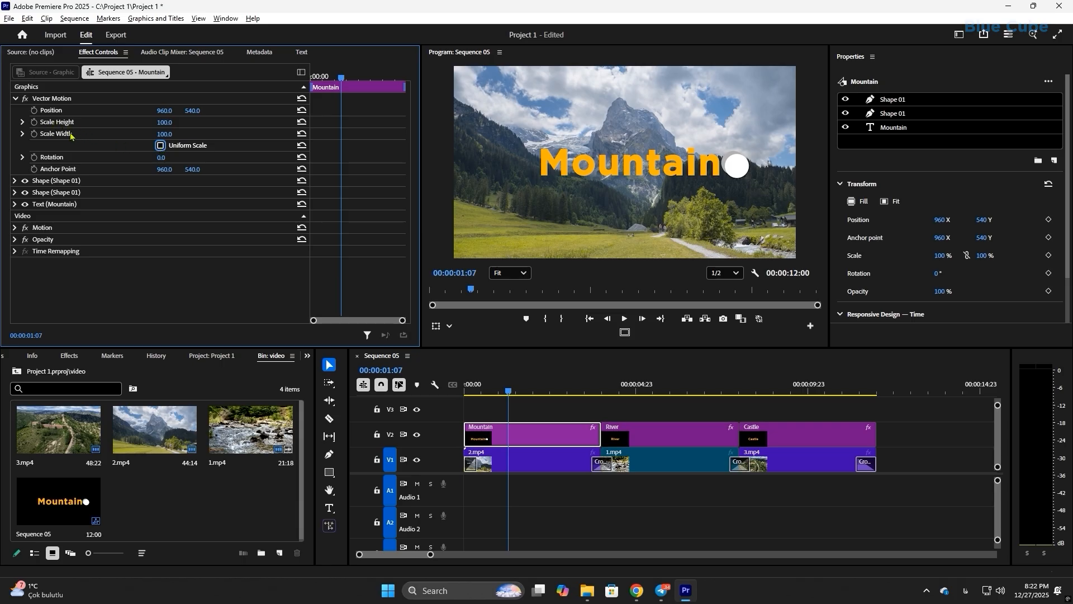
left_click_drag(163, 124, 124, 135)
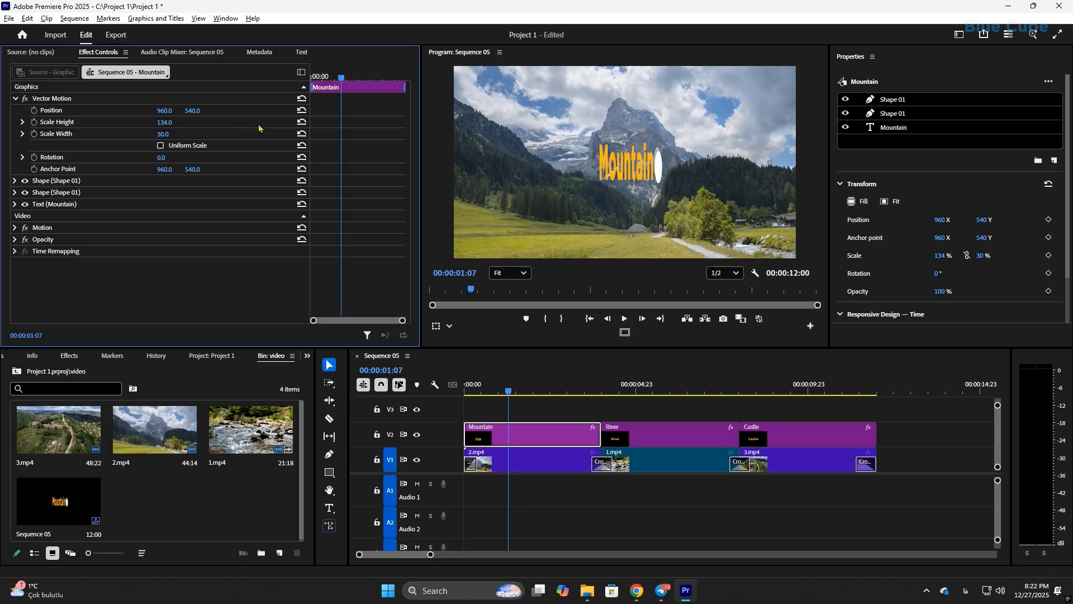
left_click(301, 121)
left_click(302, 134)
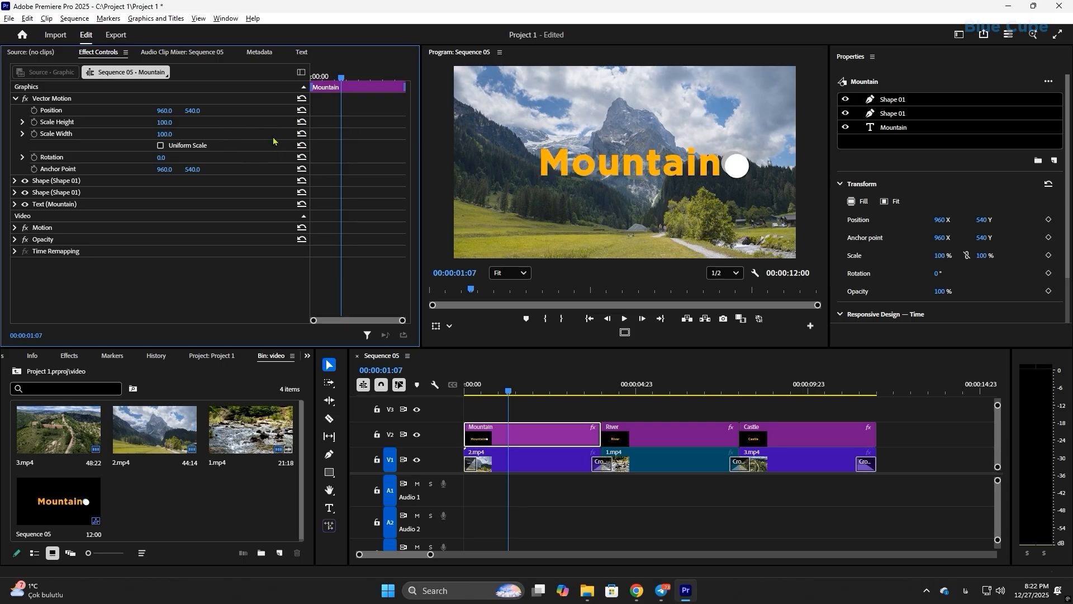
left_click(161, 146)
mouse_move(165, 122)
left_mouse_down()
mouse_move(190, 122)
mouse_move(169, 122)
left_mouse_up()
left_click(302, 122)
Step: Try rotating the Mountain graphic about its centred anchor point by 34° and 7°, resetting the rotation each time
left_click_drag(161, 157, 294, 163)
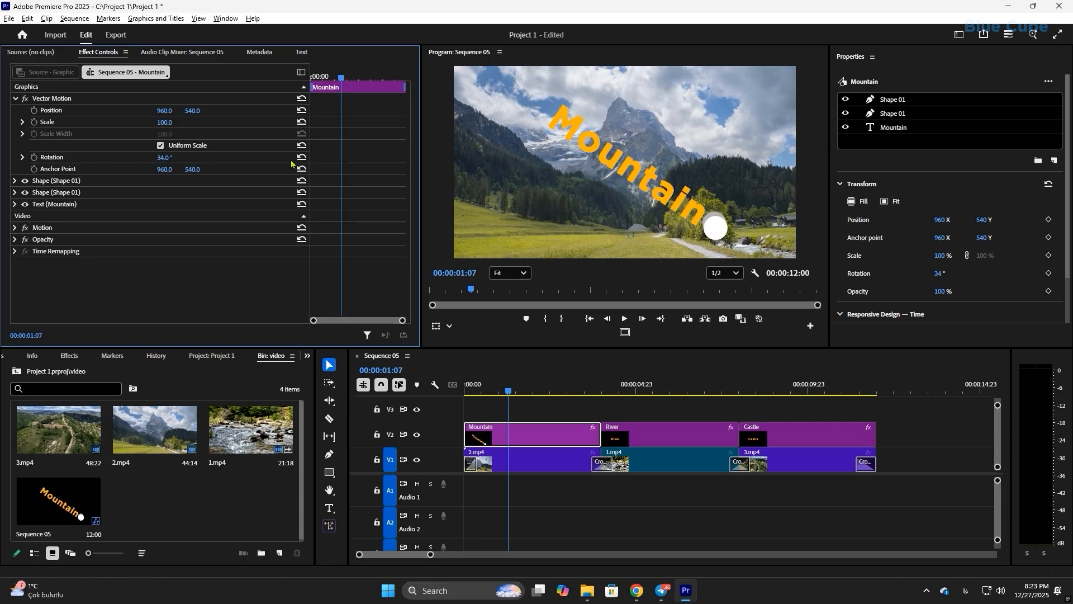
left_click(301, 157)
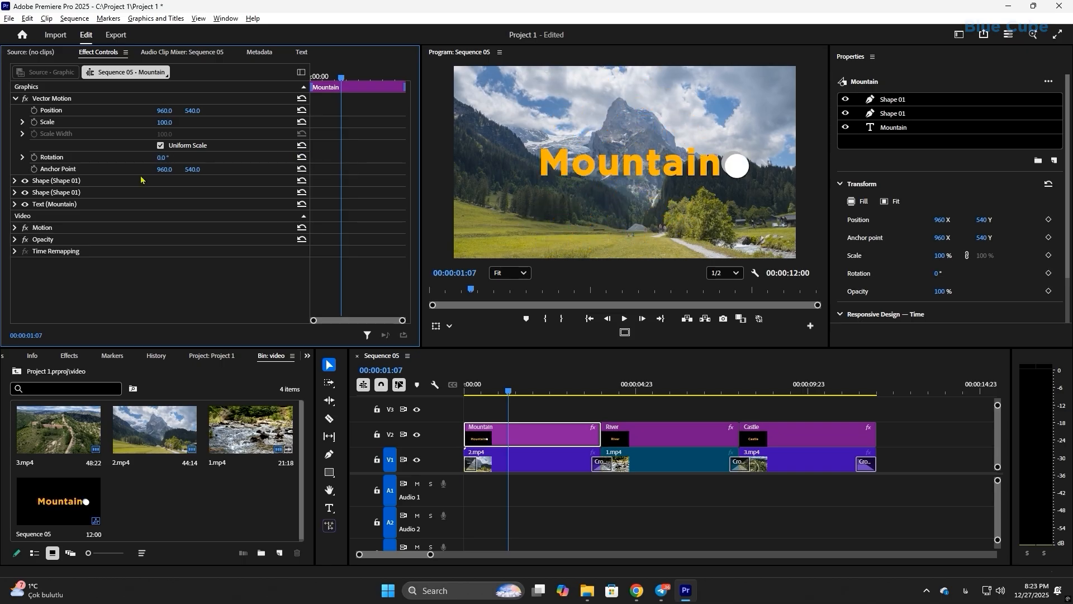
left_click(54, 171)
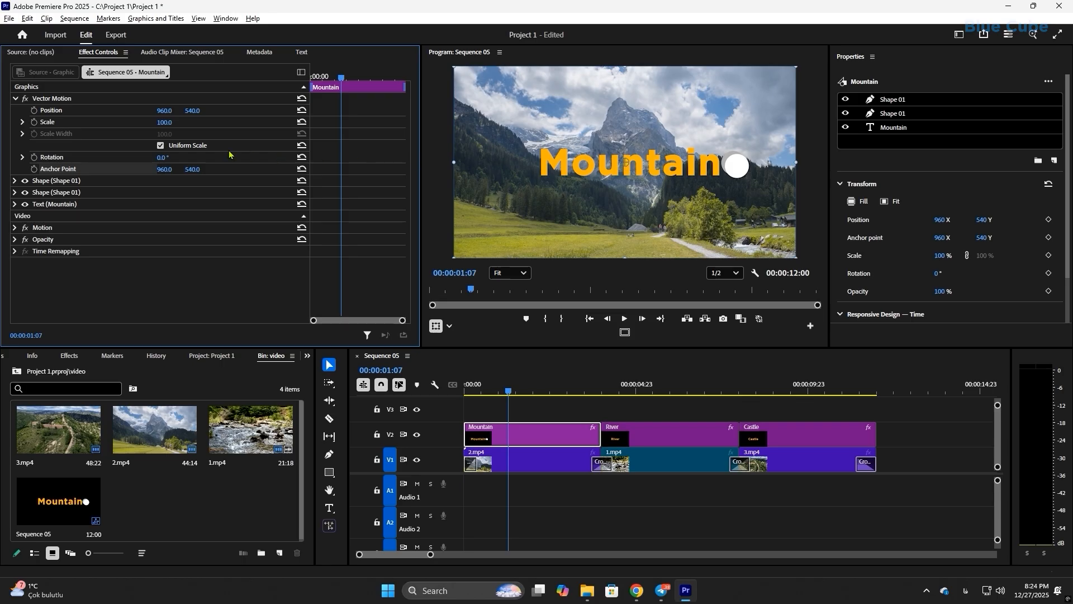
mouse_move(161, 157)
left_mouse_down()
mouse_move(202, 158)
mouse_move(165, 158)
left_mouse_up()
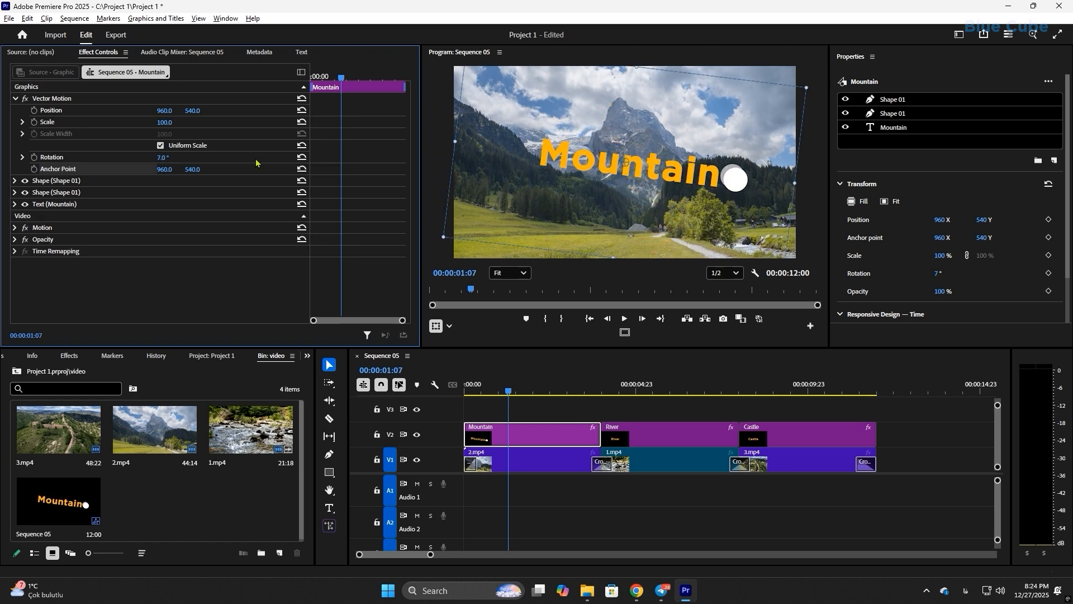
left_click(301, 157)
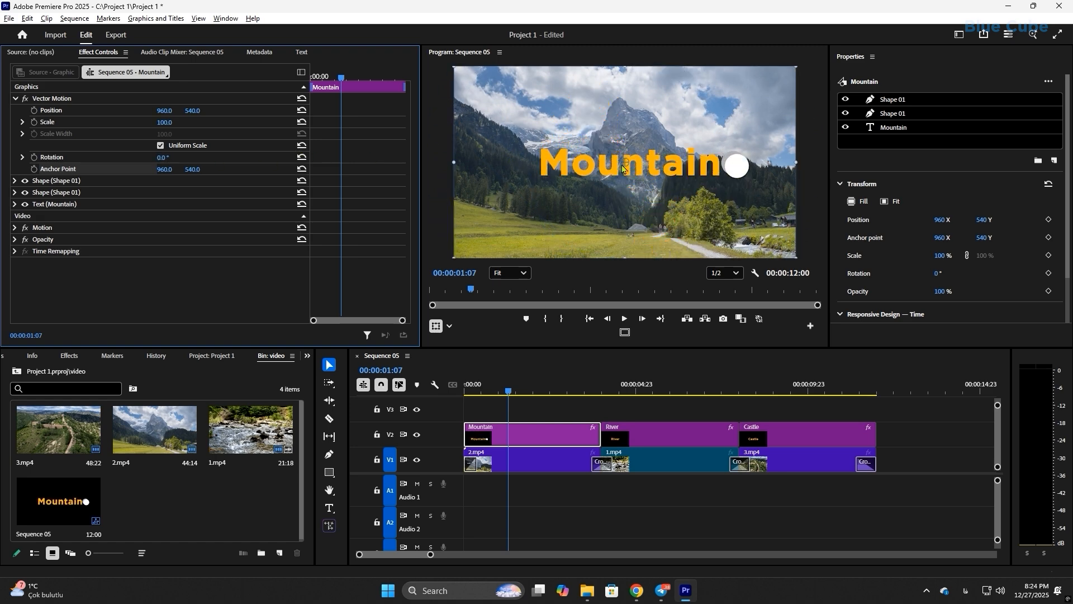
Step: Move the graphic's anchor point to the letter M at 511.4, 492.9, try a -16° rotation and undo it
left_click_drag(625, 162, 544, 154)
mouse_move(162, 157)
left_mouse_down()
mouse_move(189, 157)
mouse_move(152, 157)
mouse_move(211, 157)
mouse_move(153, 157)
left_mouse_up()
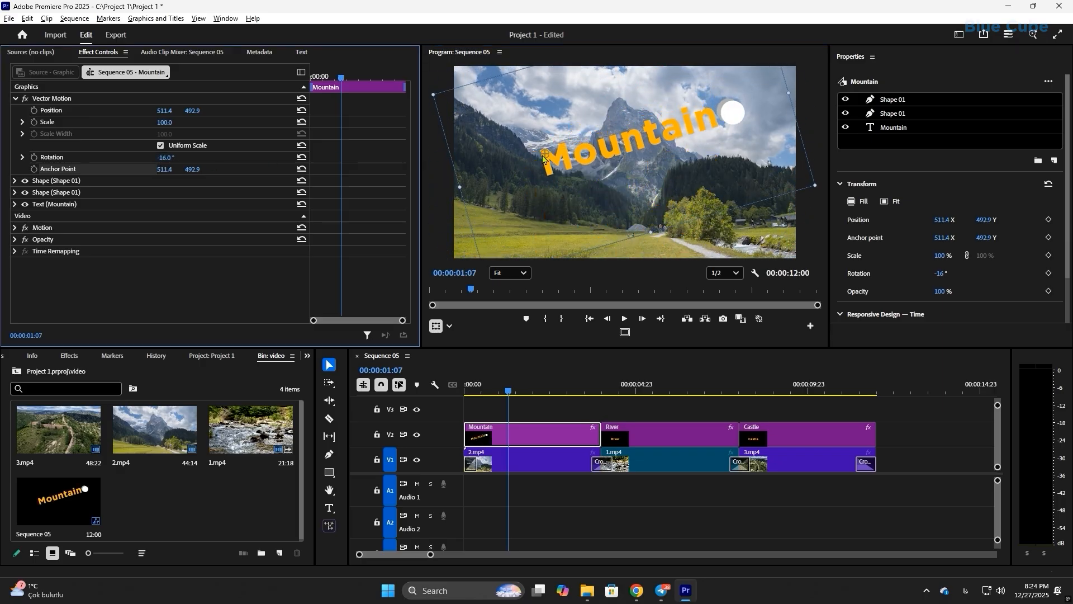
key("ctrl+z")
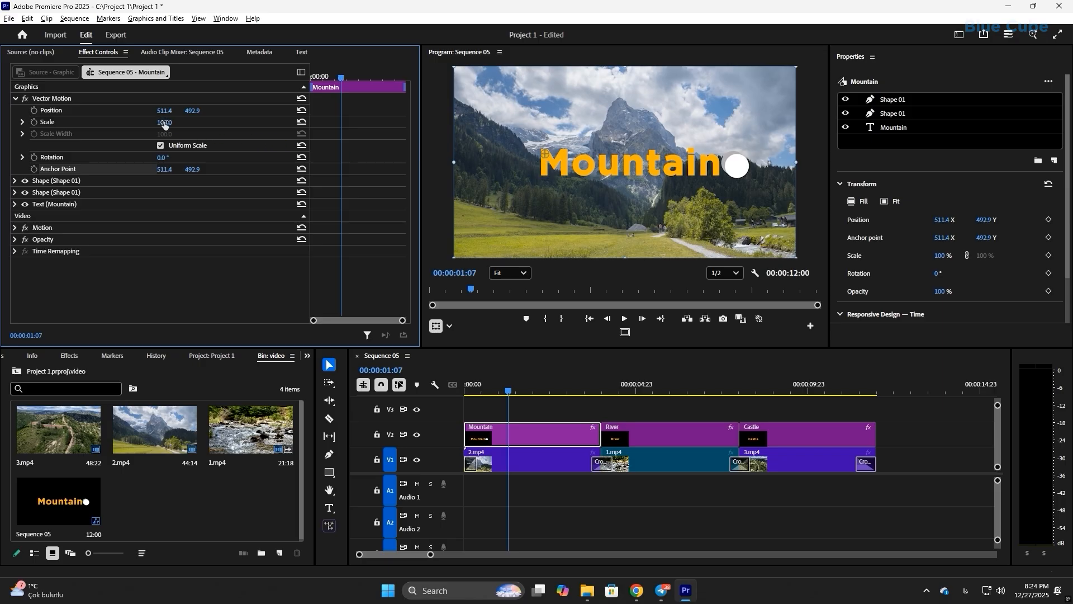
Step: Try scaling the graphic about the moved anchor point, and reset its scale, anchor point and position
left_click_drag(165, 122, 207, 129)
left_click(302, 122)
left_click(301, 169)
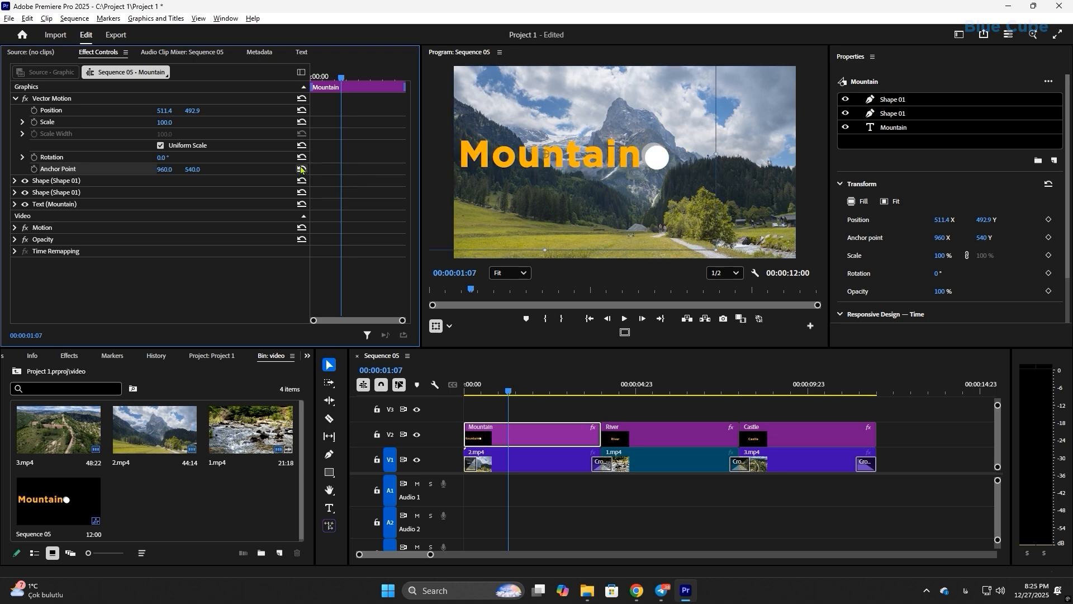
left_click(301, 111)
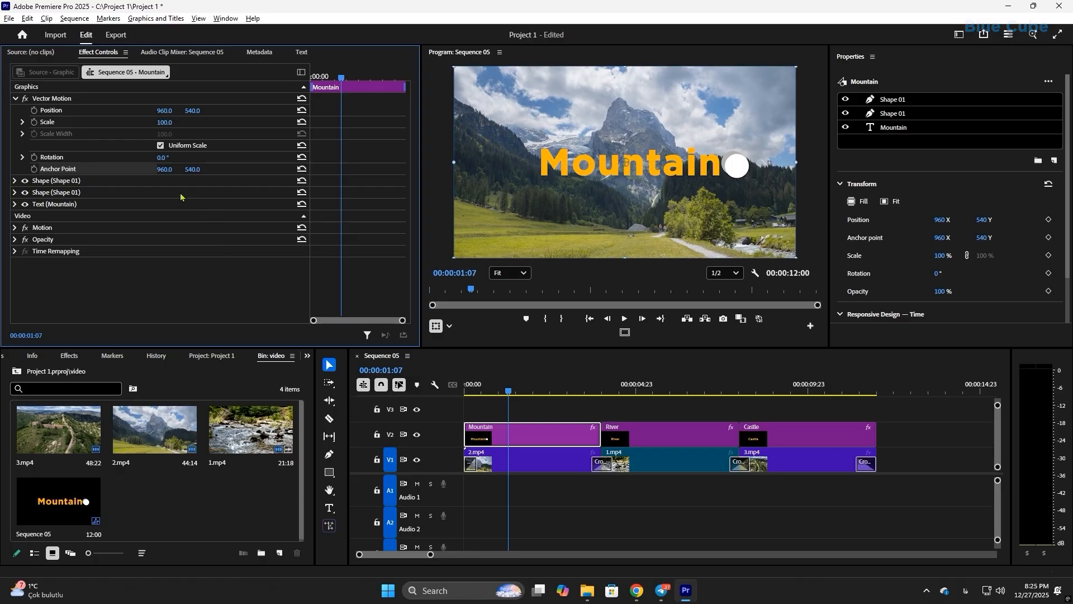
Step: Try shifting the graphic by changing the anchor point's horizontal value to 851, and undo the change
left_click_drag(164, 168, 237, 169)
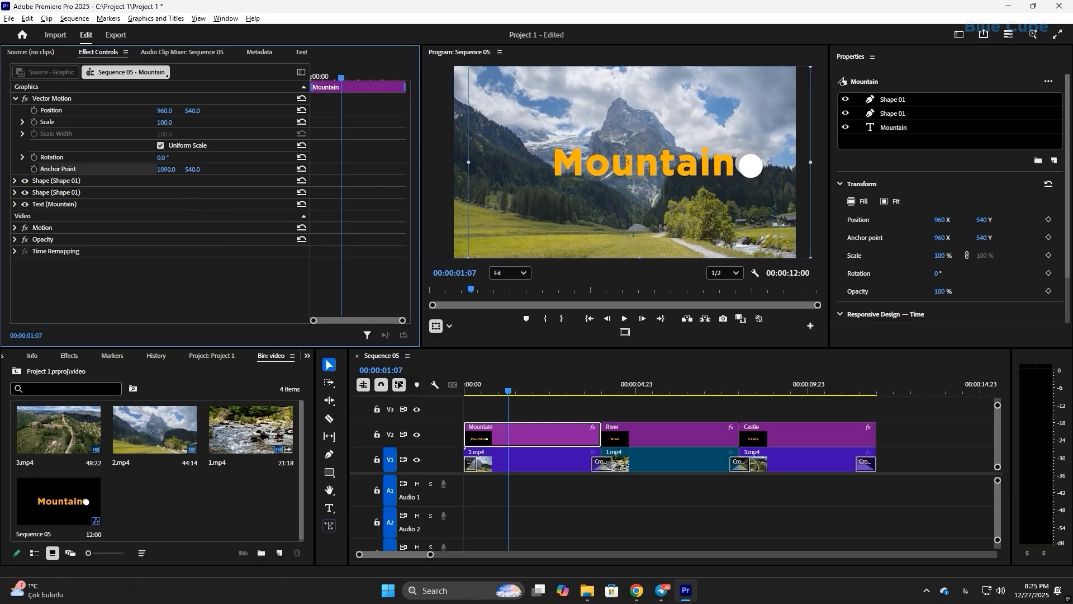
mouse_move(626, 161)
left_mouse_down()
mouse_move(601, 162)
mouse_move(632, 168)
left_mouse_up()
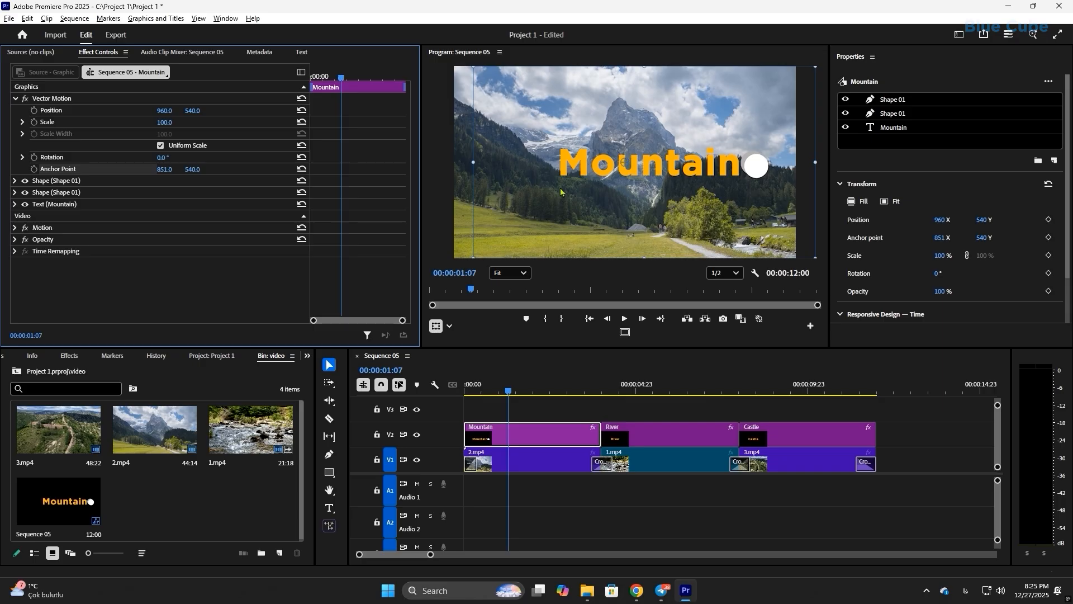
key("ctrl+z")
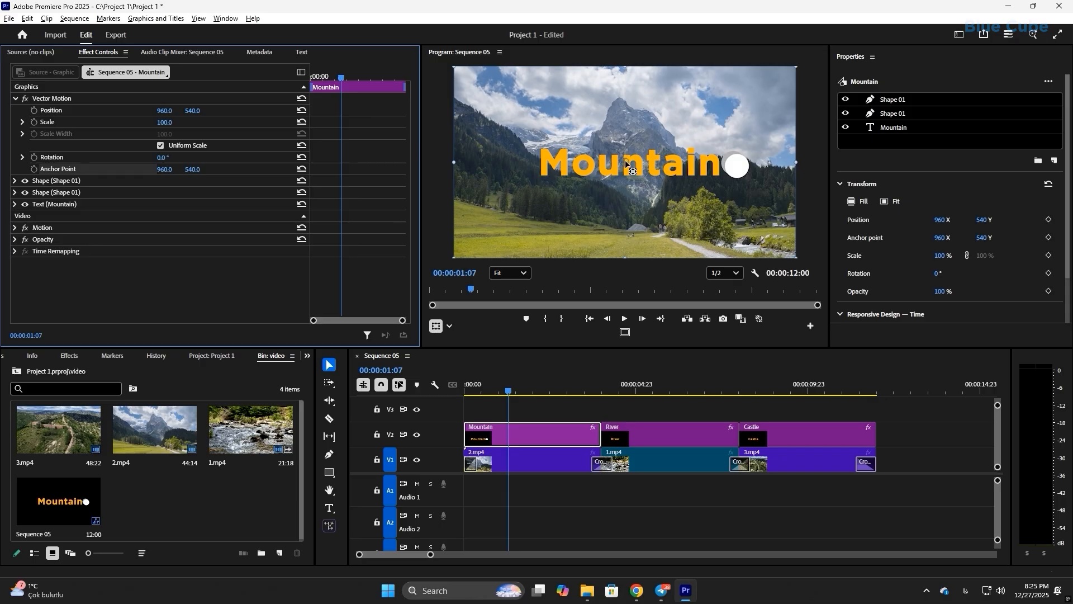
Step: Try moving the Mountain graphic's anchor point onto the letter M at 611.8, 521.2, and reset the anchor point and the Vector Motion effect
left_click_drag(627, 165, 563, 159)
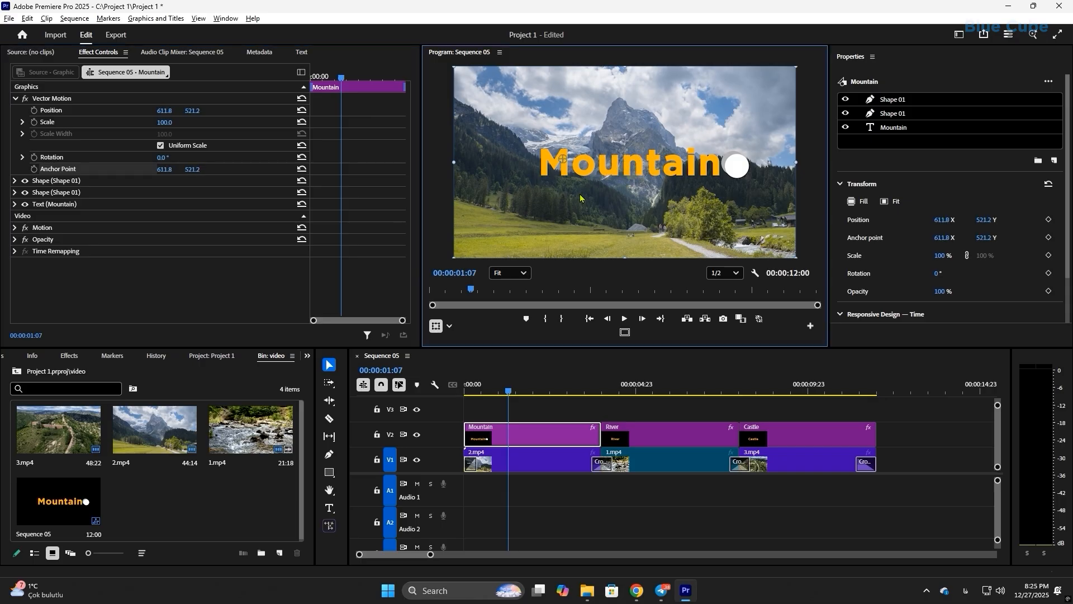
left_click(302, 169)
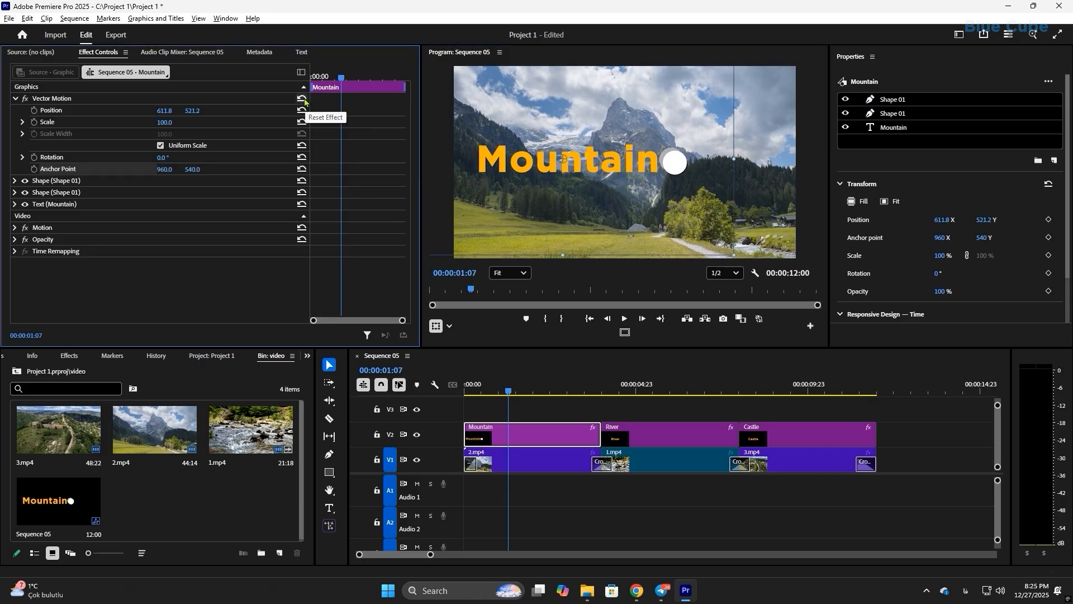
left_click(302, 99)
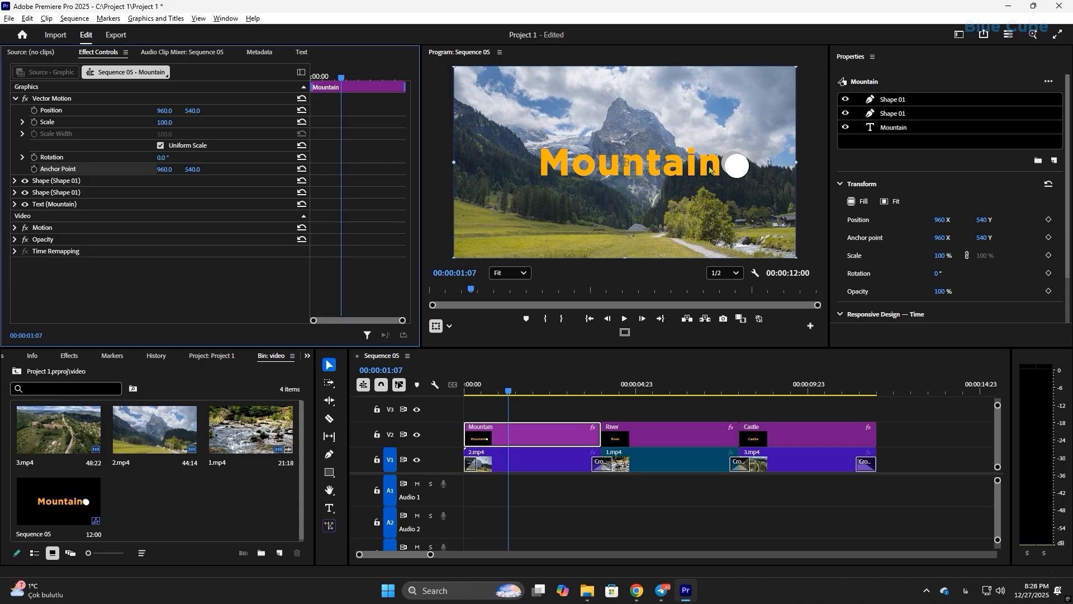
Step: Try scaling only the Mountain text layer through its own transform properties, and undo the change
left_click(50, 205)
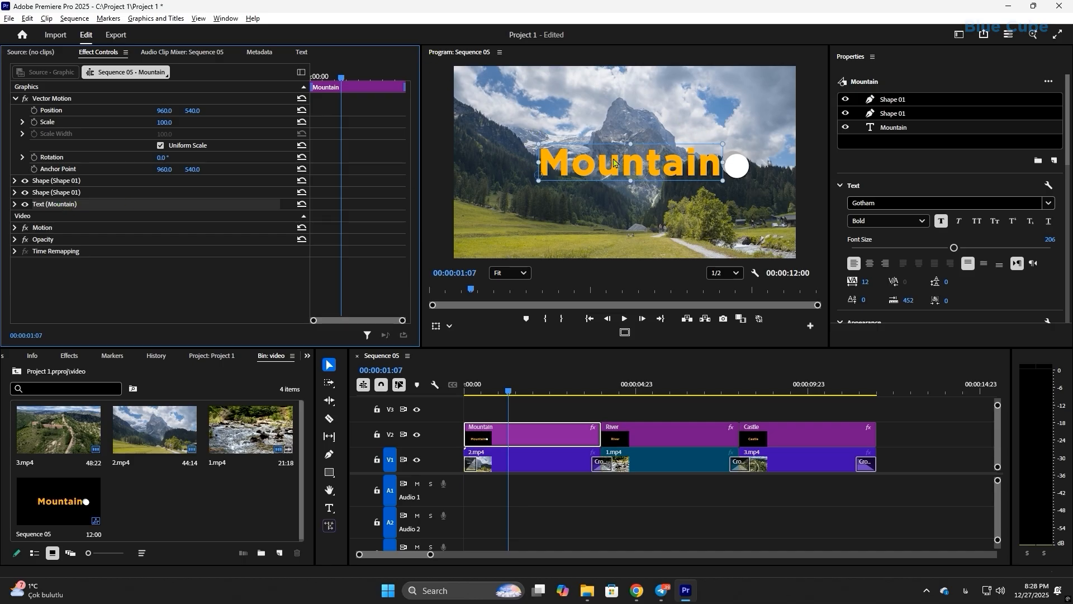
left_click(15, 204)
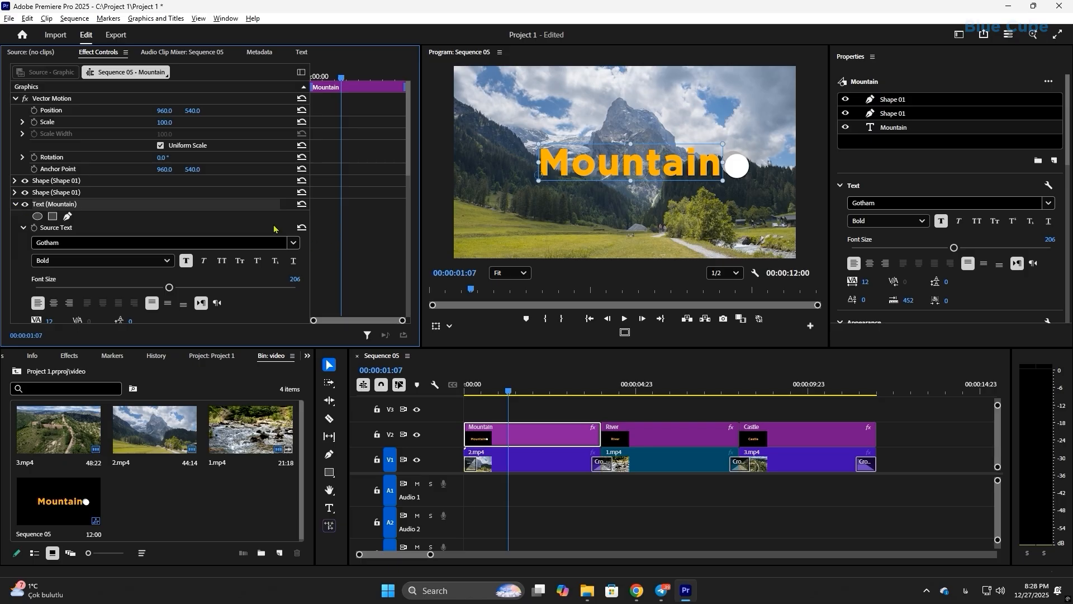
left_click_drag(409, 165, 396, 306)
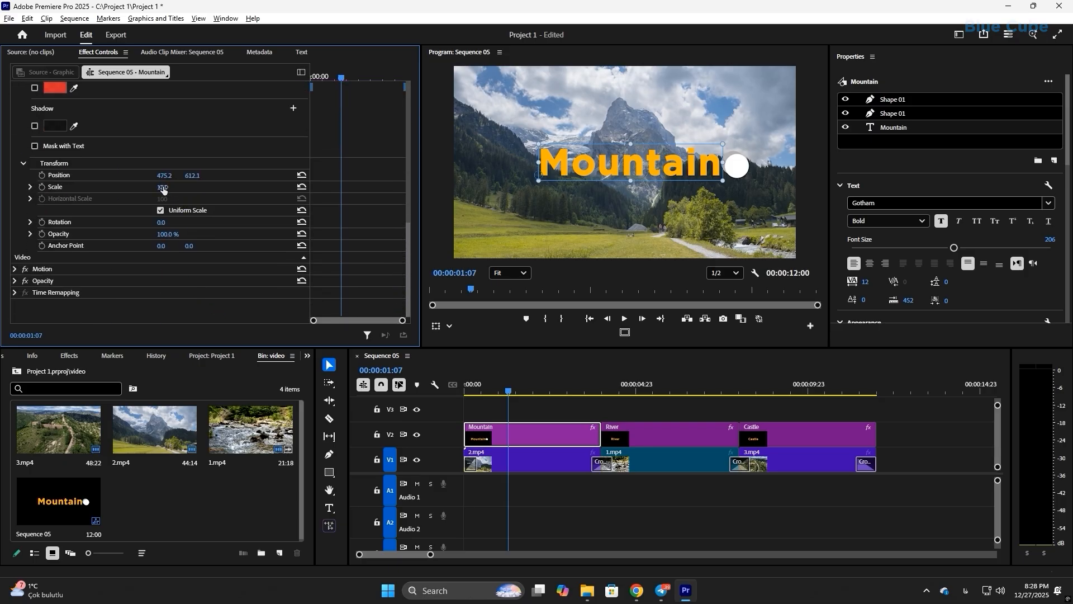
left_click_drag(163, 187, 235, 180)
key("ctrl+z")
Step: Try resetting the Mountain text layer's own position to 960, 540, and undo the reset
left_click(300, 174)
left_click(300, 175)
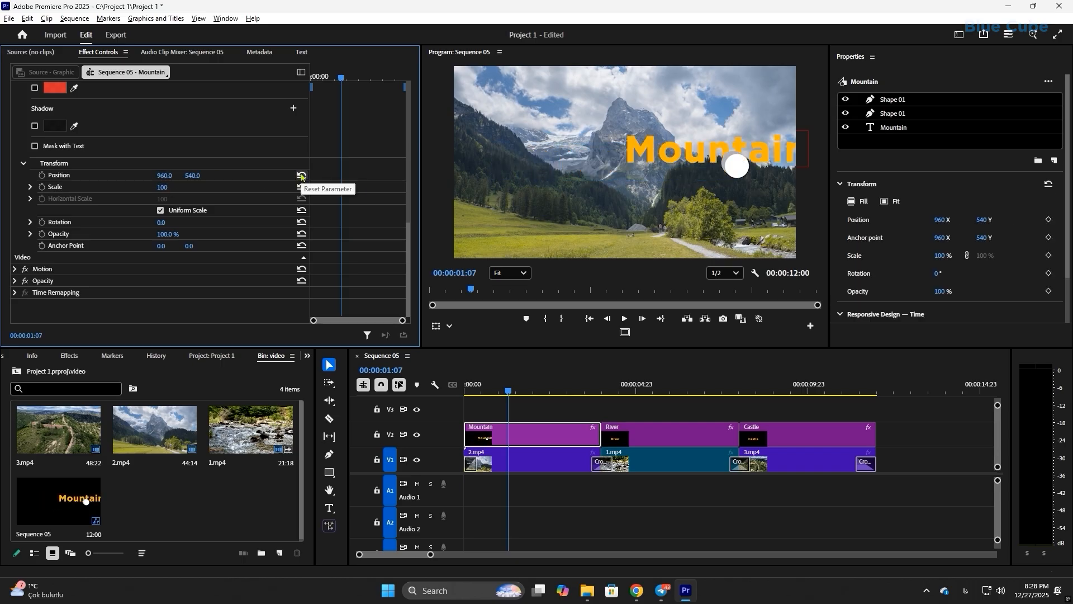
key("ctrl+z")
key("ctrl+z")
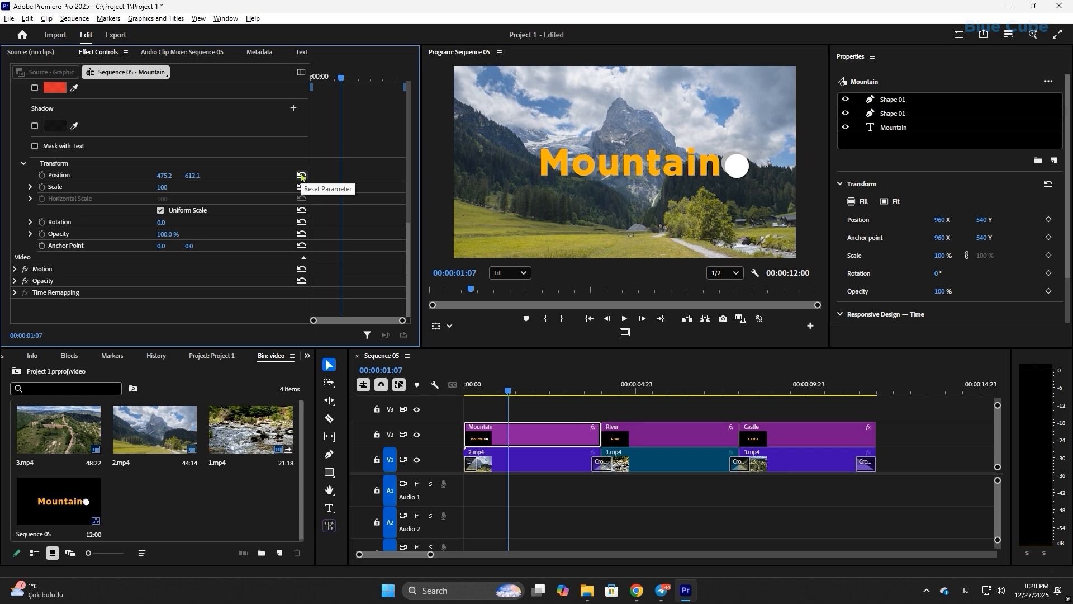
Step: Try rotating only the Mountain text layer by 5°, and undo the rotation
mouse_move(162, 234)
left_mouse_down()
mouse_move(111, 234)
mouse_move(168, 234)
left_mouse_up()
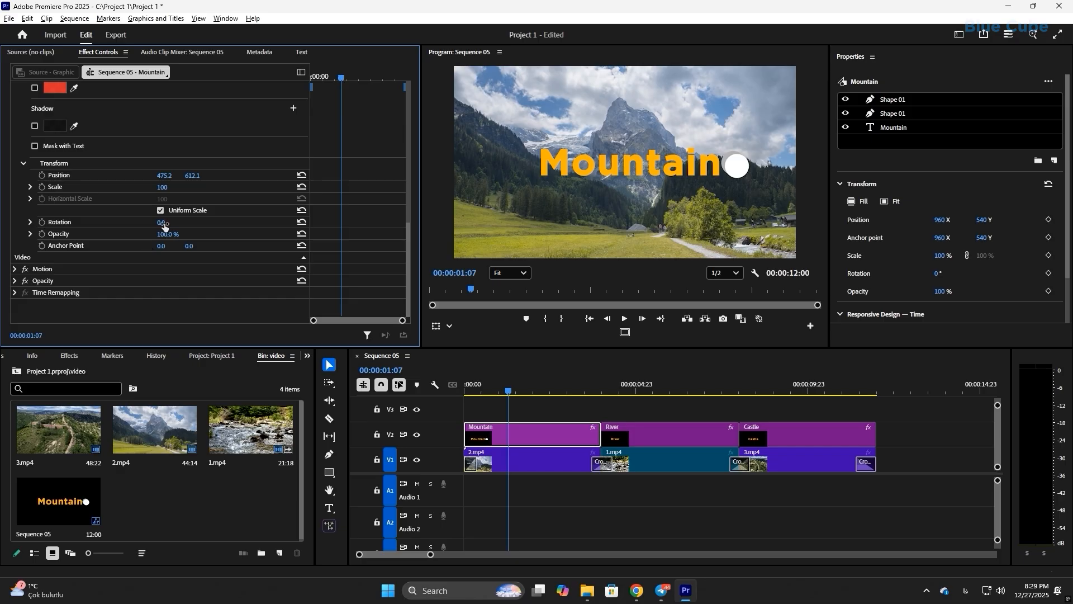
mouse_move(162, 222)
left_mouse_down()
mouse_move(196, 222)
mouse_move(165, 222)
left_mouse_up()
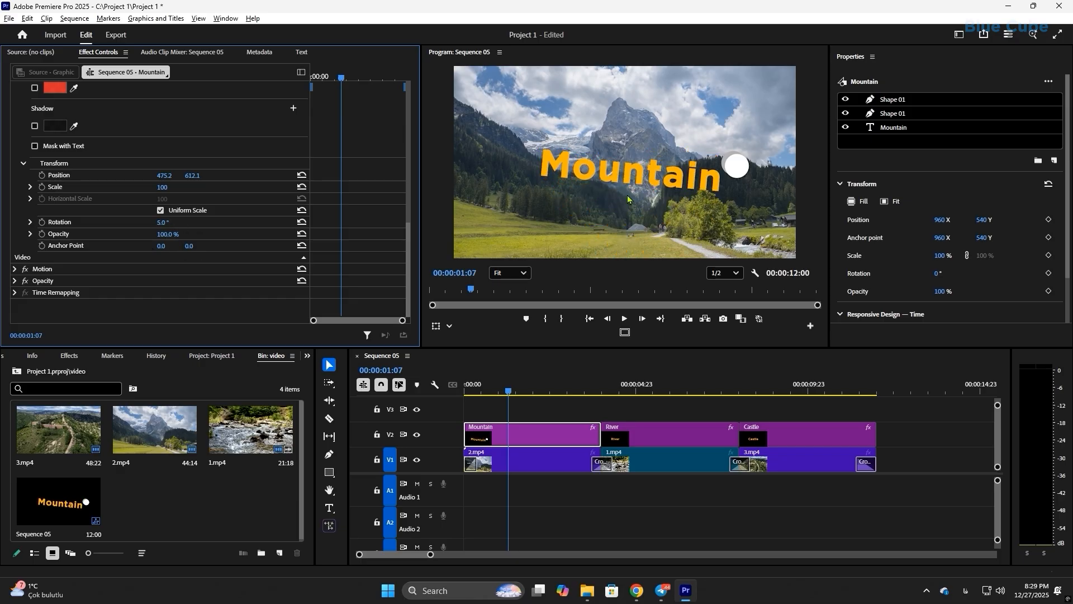
key("ctrl+z")
scroll(83, 207, "up", 1)
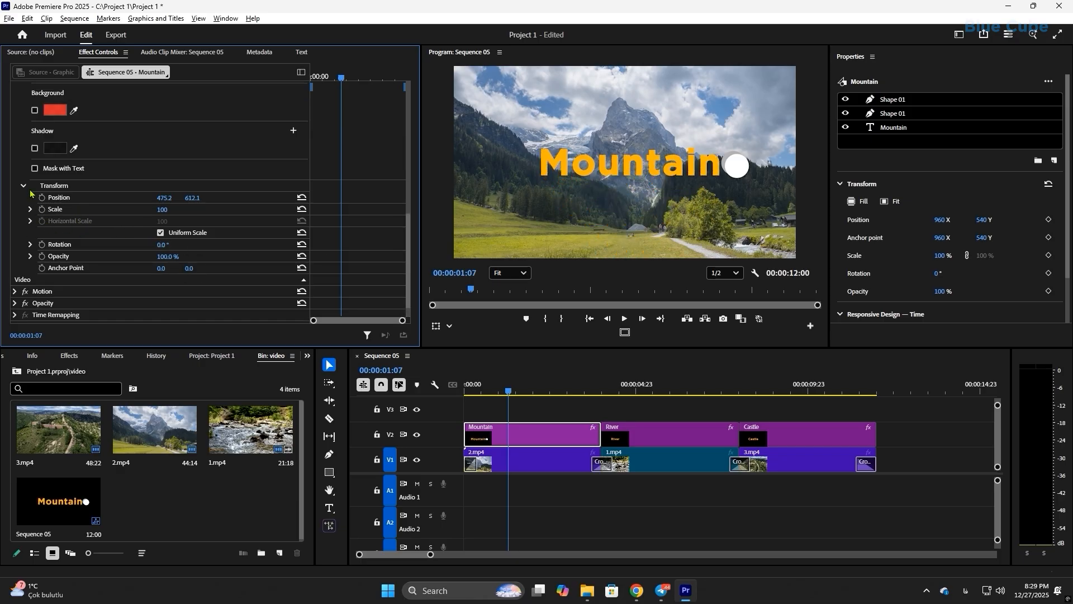
Step: Try another hue for the Mountain text's fill colour, discard it and collapse the text layer's properties
scroll(23, 188, "up", 10)
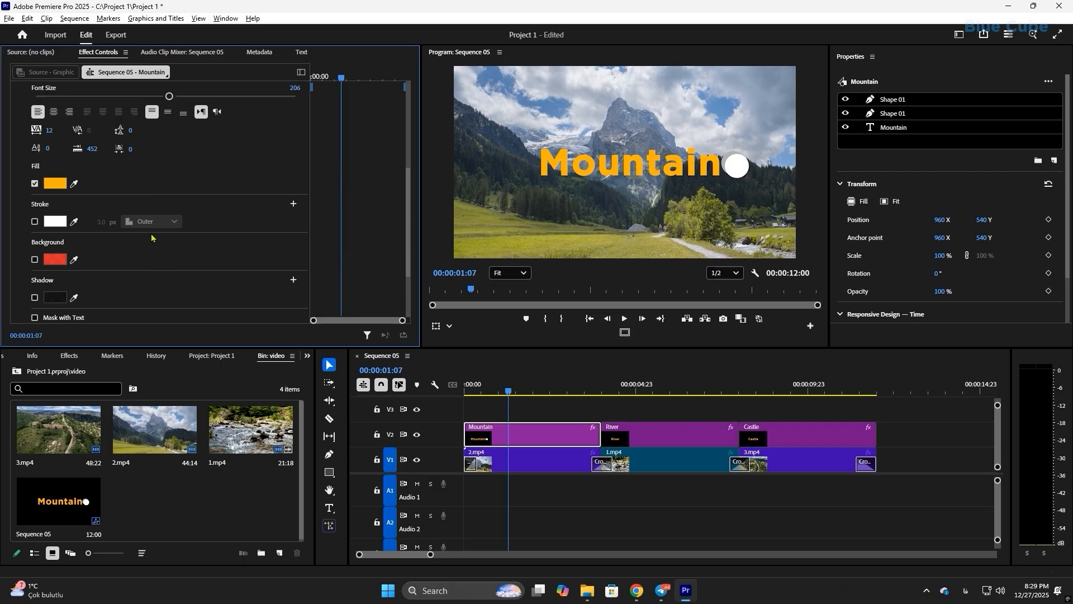
left_click(55, 306)
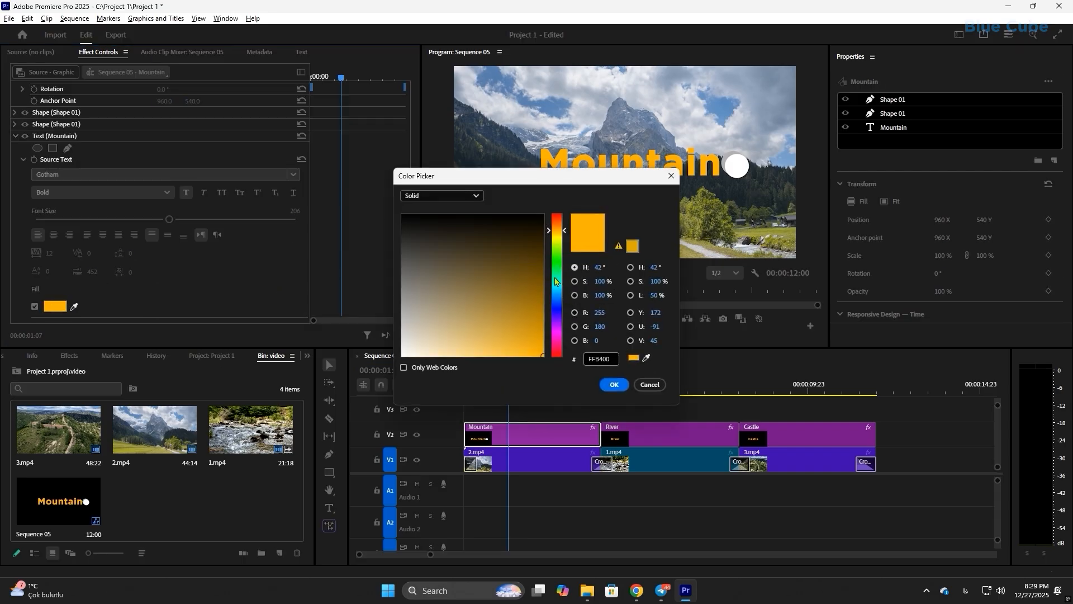
left_click(555, 268)
left_click(671, 176)
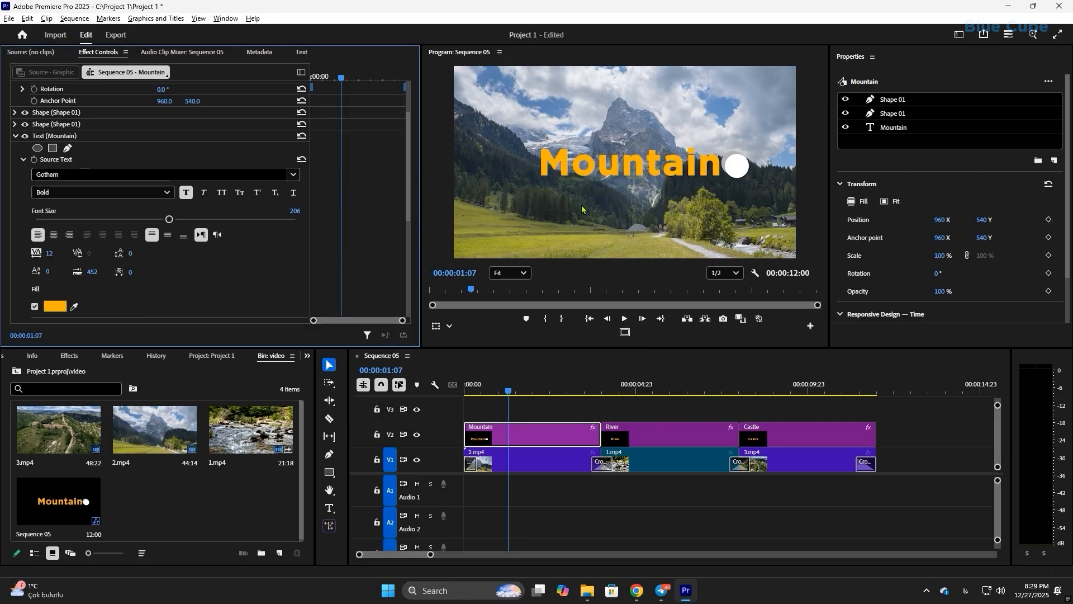
left_click(16, 137)
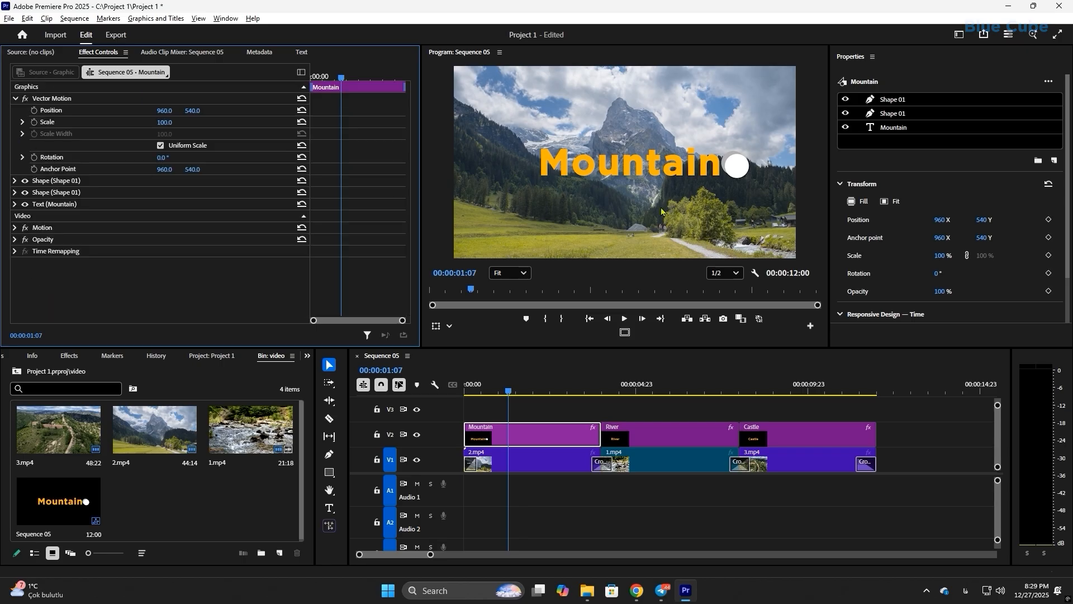
Step: Try a different fill colour on the grey circle's shape layer, and undo the colour change
left_click(14, 192)
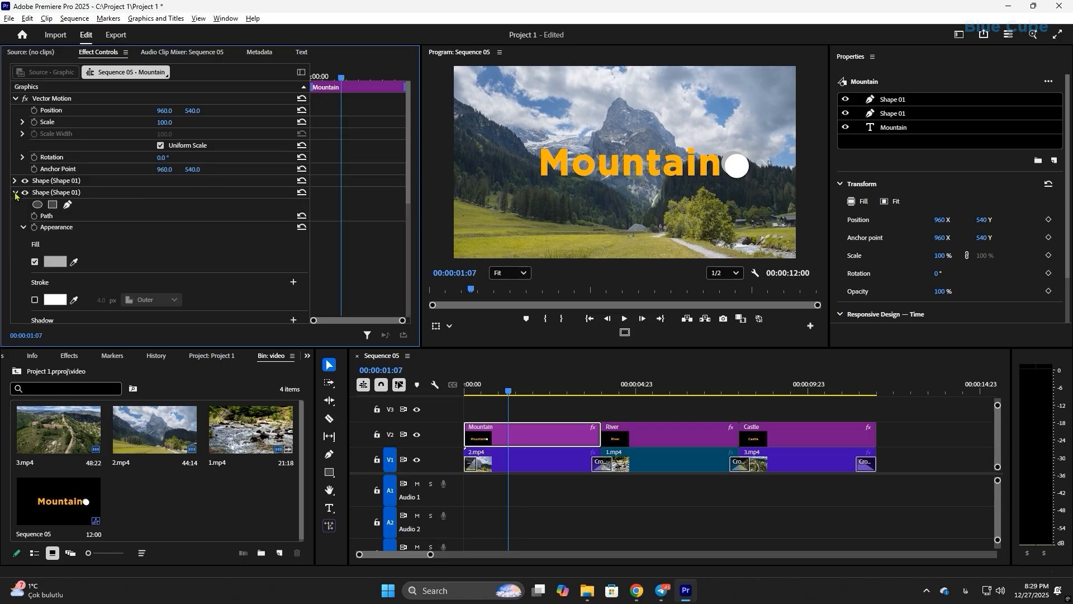
left_click(56, 262)
left_click_drag(515, 312, 554, 362)
left_click(615, 385)
key("ctrl+z")
Step: Select the graphic's shape and text layers in turn to examine their individual properties, and collapse the expanded shape layer
left_click(892, 102)
left_click(900, 117)
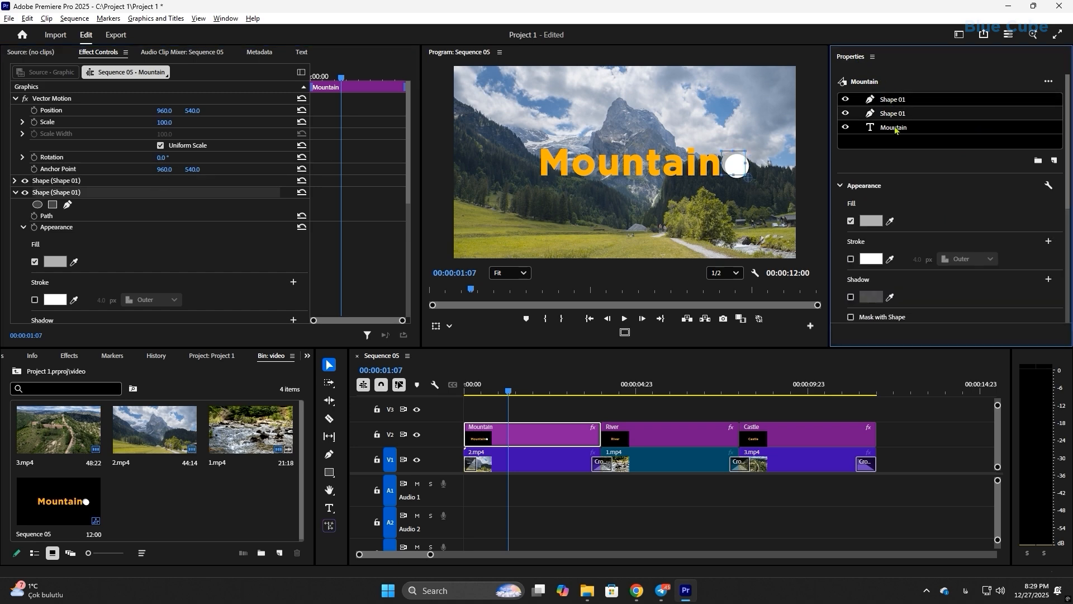
left_click(894, 128)
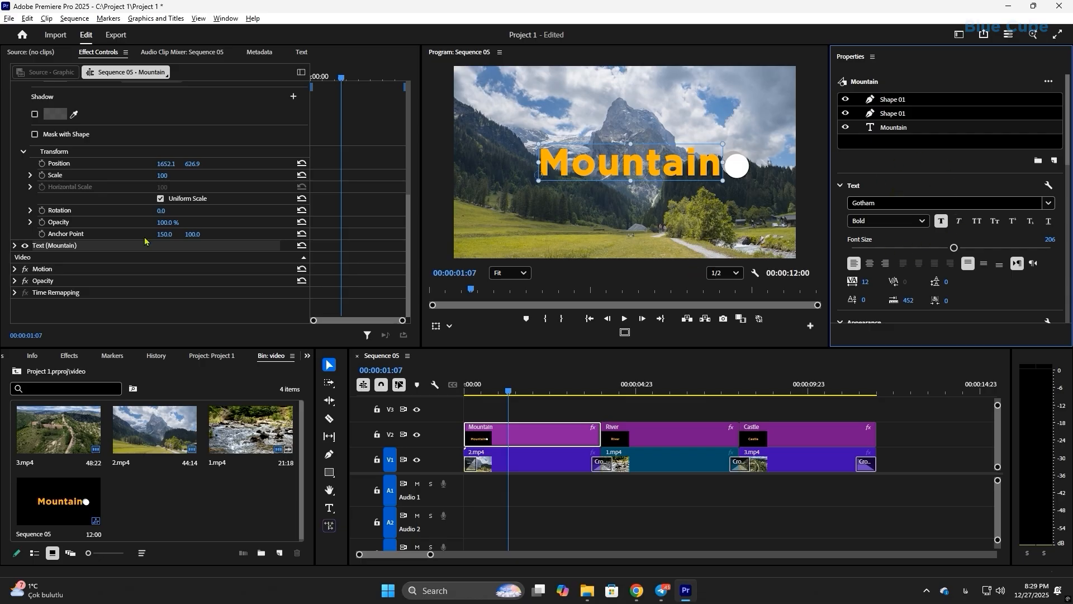
left_click_drag(410, 257, 413, 135)
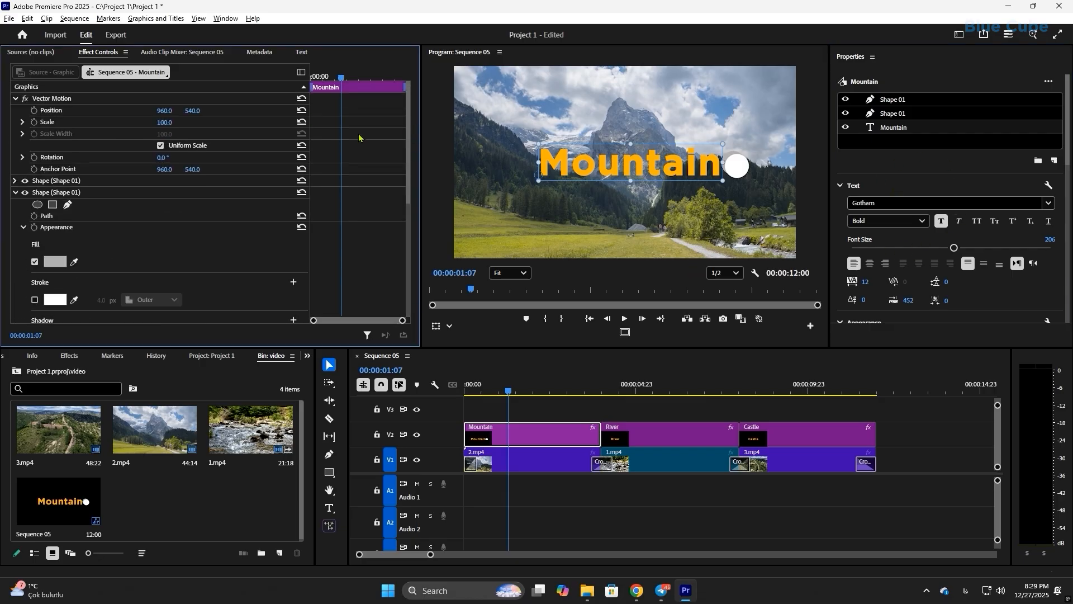
left_click(14, 192)
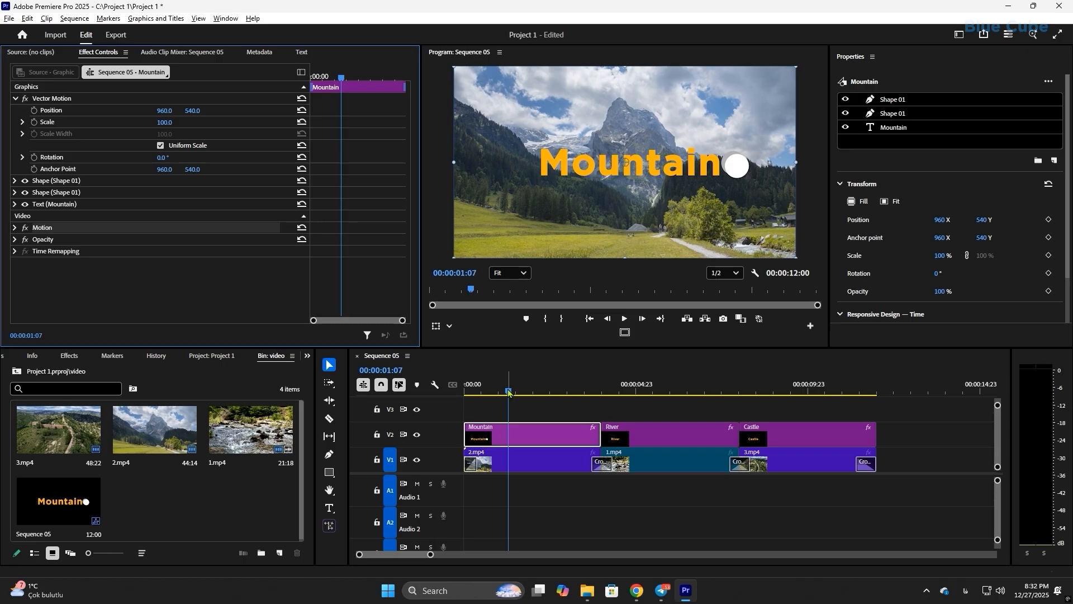
Step: Return the playhead to 00:00:00:00 and remove the transition at the start of the 2.mp4 clip
left_click_drag(509, 392, 465, 393)
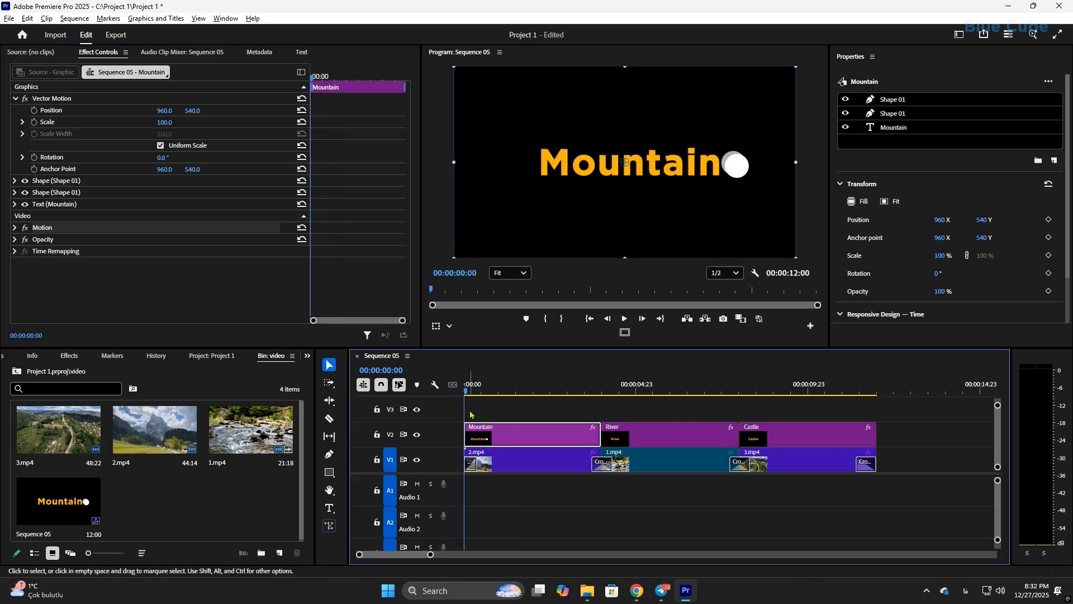
left_click(472, 465)
right_click(473, 465)
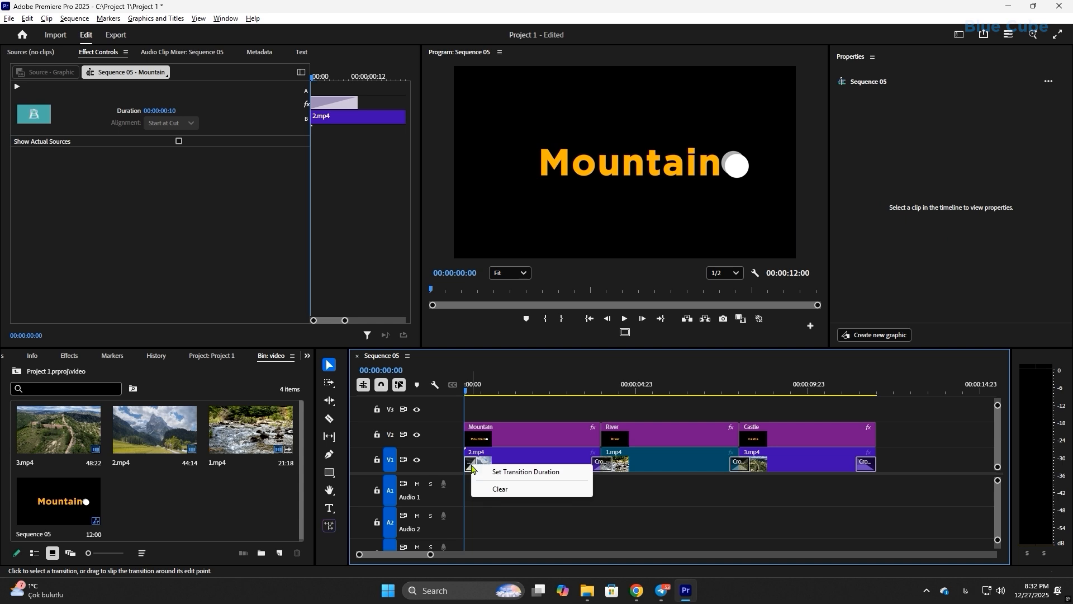
left_click(501, 489)
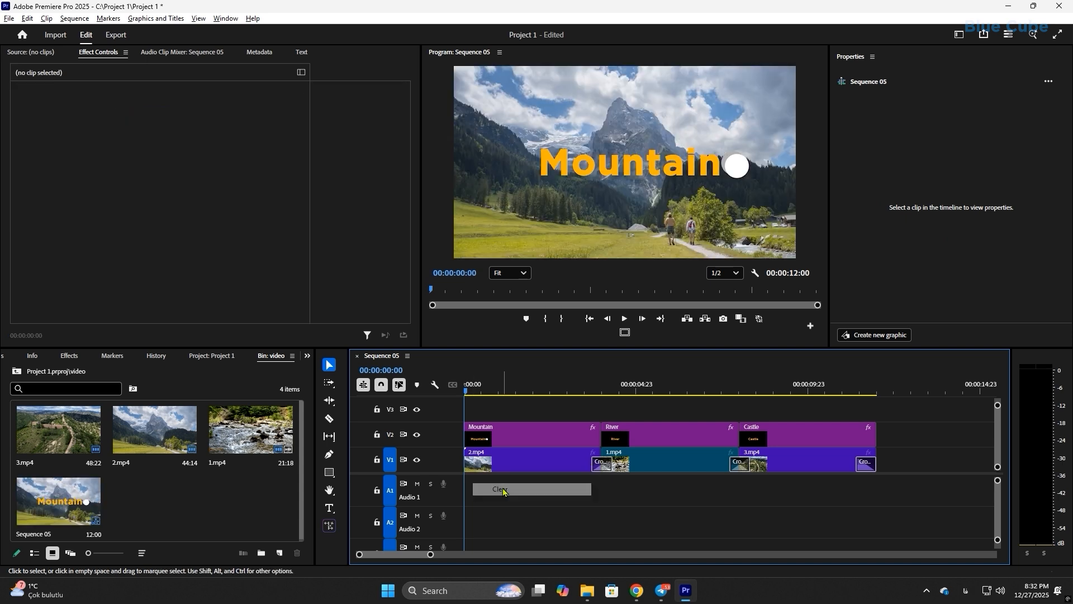
Step: Turn on Vector Motion scale keyframing for the Mountain clip with a keyframe of 100 at 00:00:00:00
left_click(500, 435)
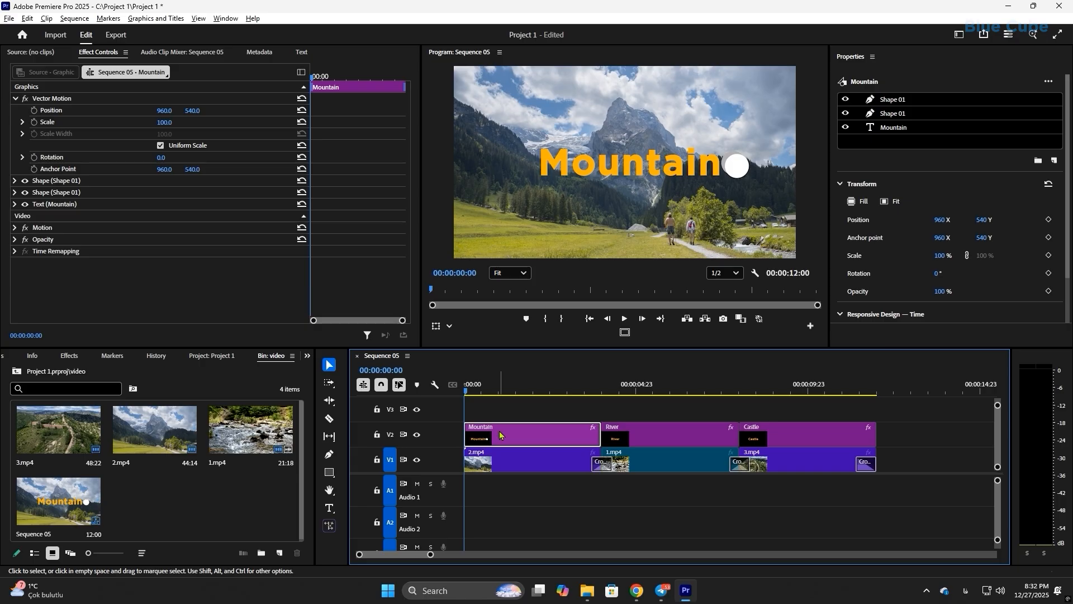
left_click(34, 126)
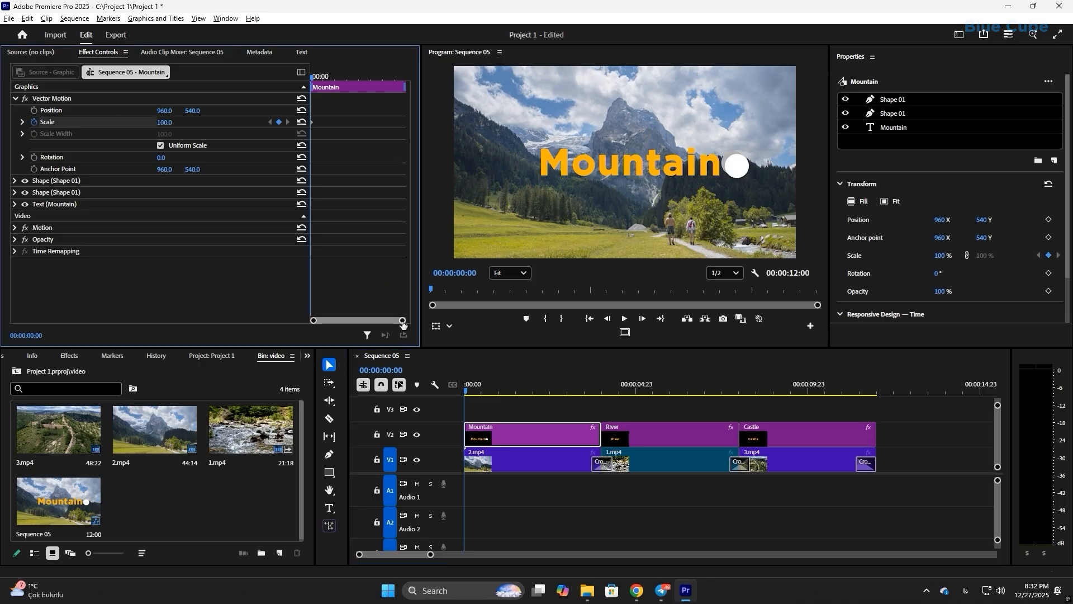
left_click_drag(402, 320, 352, 323)
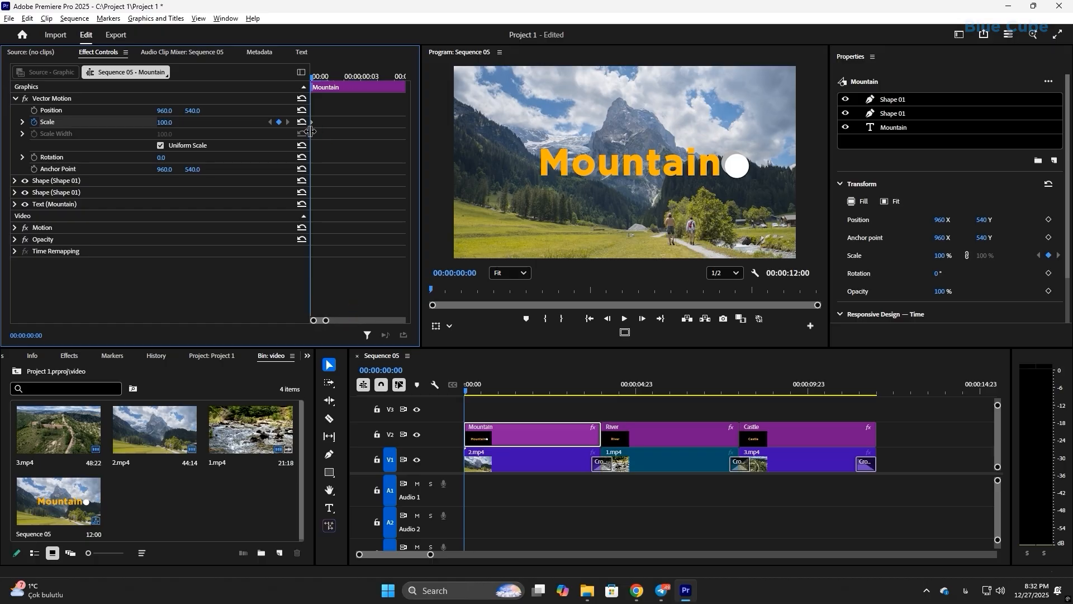
left_click(328, 77)
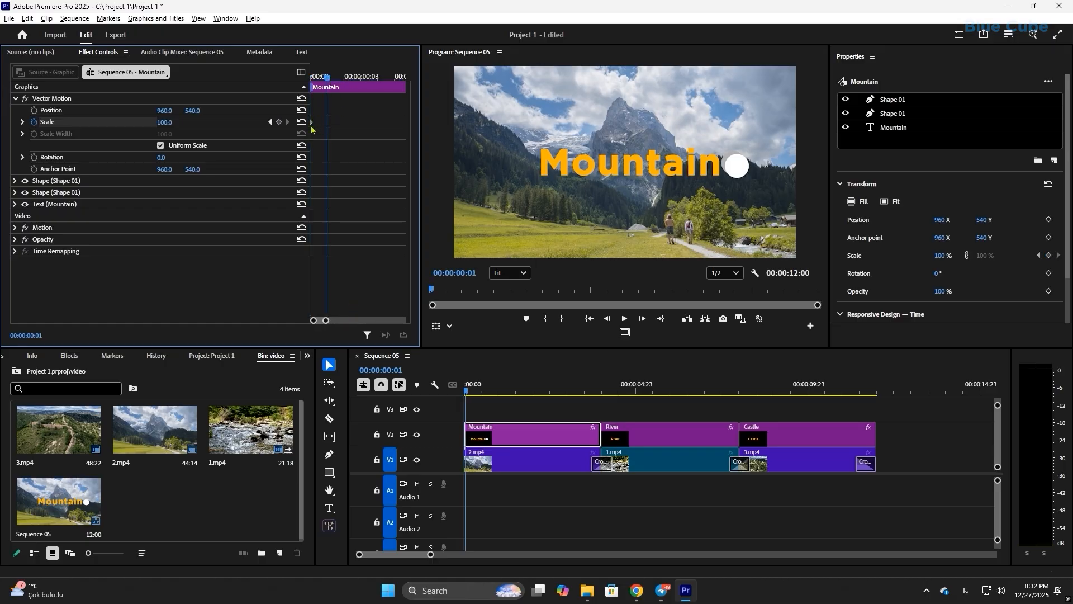
left_click_drag(328, 76, 311, 84)
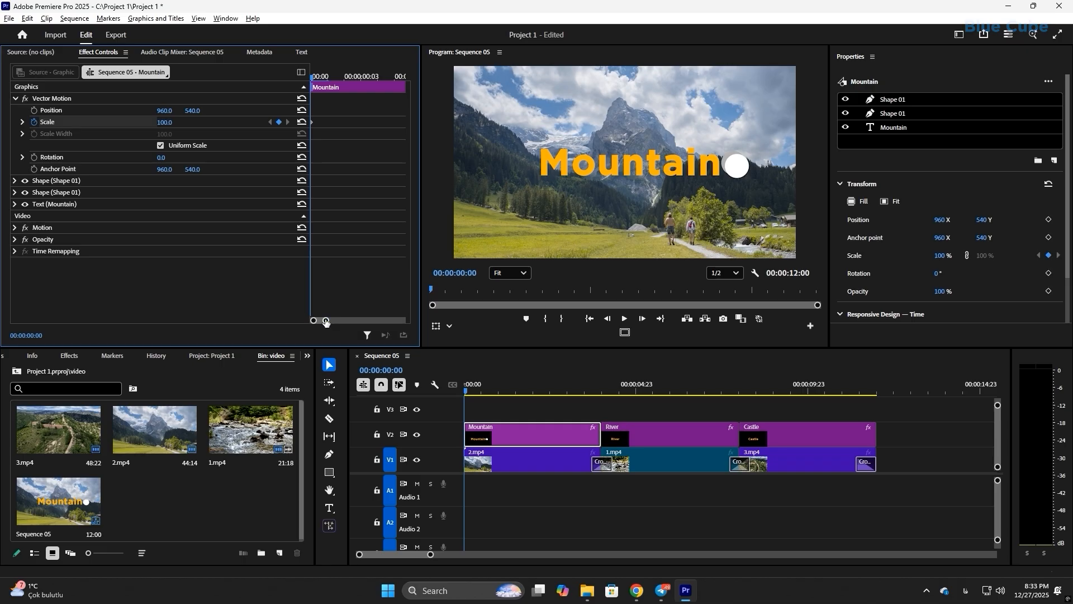
left_click_drag(326, 321, 403, 320)
Step: Add a second Vector Motion scale keyframe of 100 to the Mountain clip at 00:00:00:15
left_click_drag(472, 391, 487, 393)
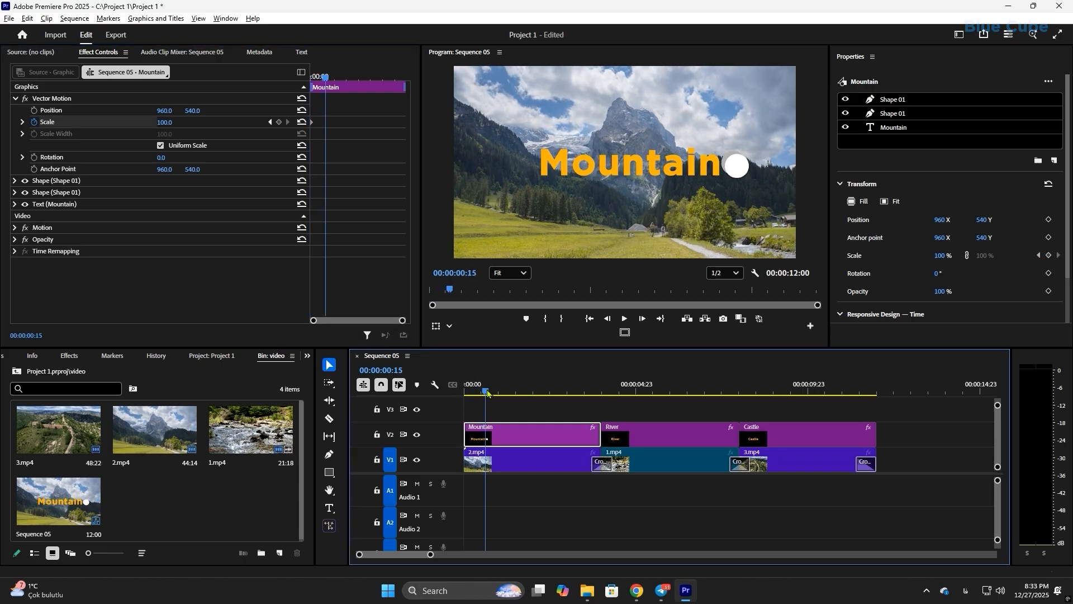
mouse_move(326, 77)
left_mouse_down()
mouse_move(334, 80)
mouse_move(320, 79)
left_mouse_up()
left_click(479, 393)
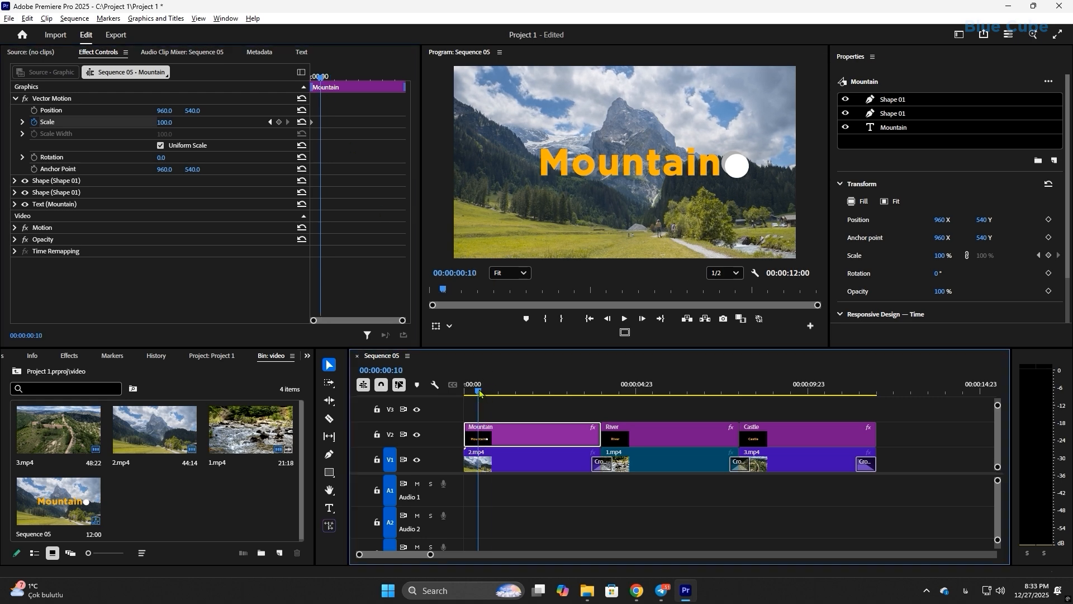
left_click_drag(479, 393, 487, 395)
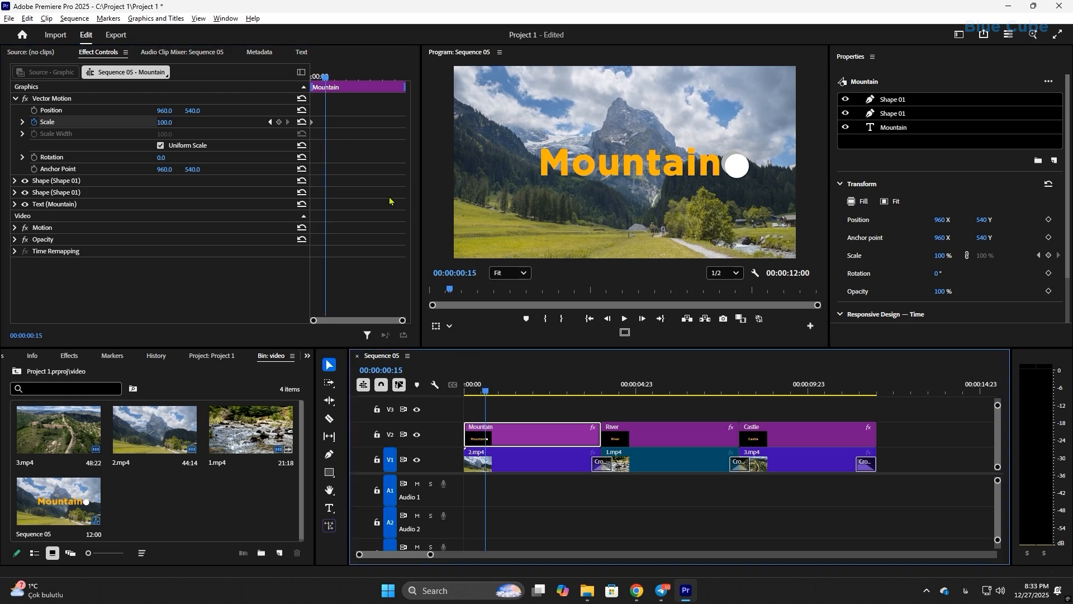
left_click(279, 123)
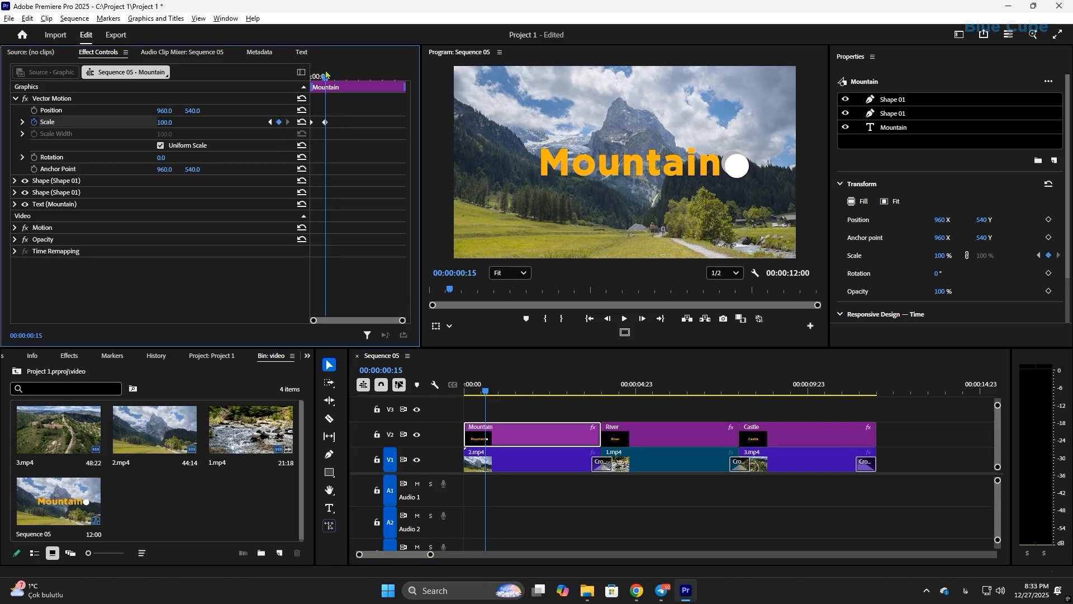
Step: Set the scale keyframe at 00:00:00:00 to 60 and play back the scale-up animation
left_click_drag(327, 77, 310, 81)
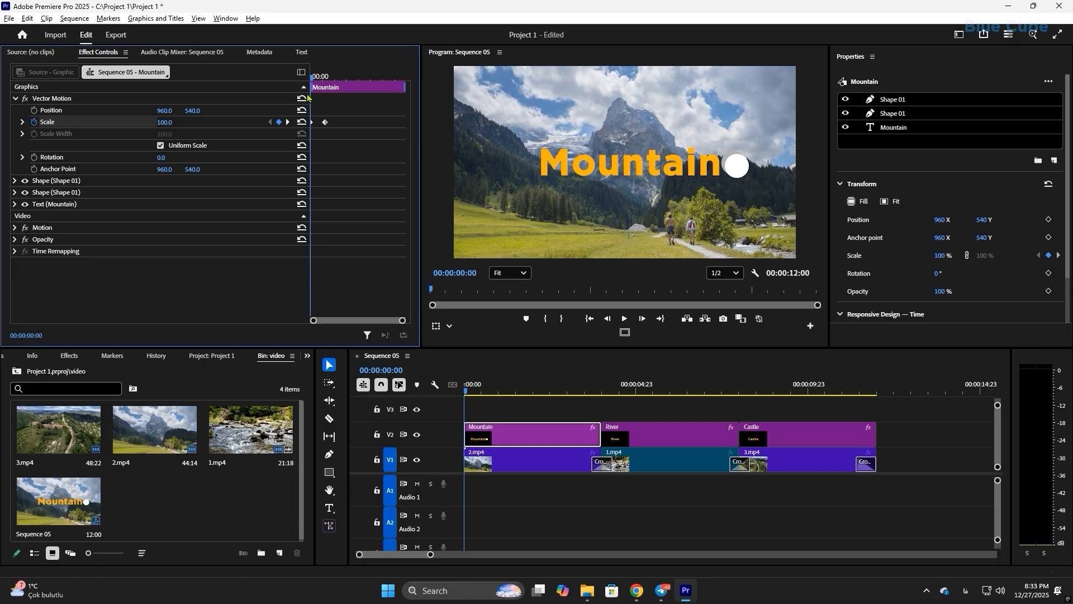
left_click(172, 120)
type("60")
key("Return")
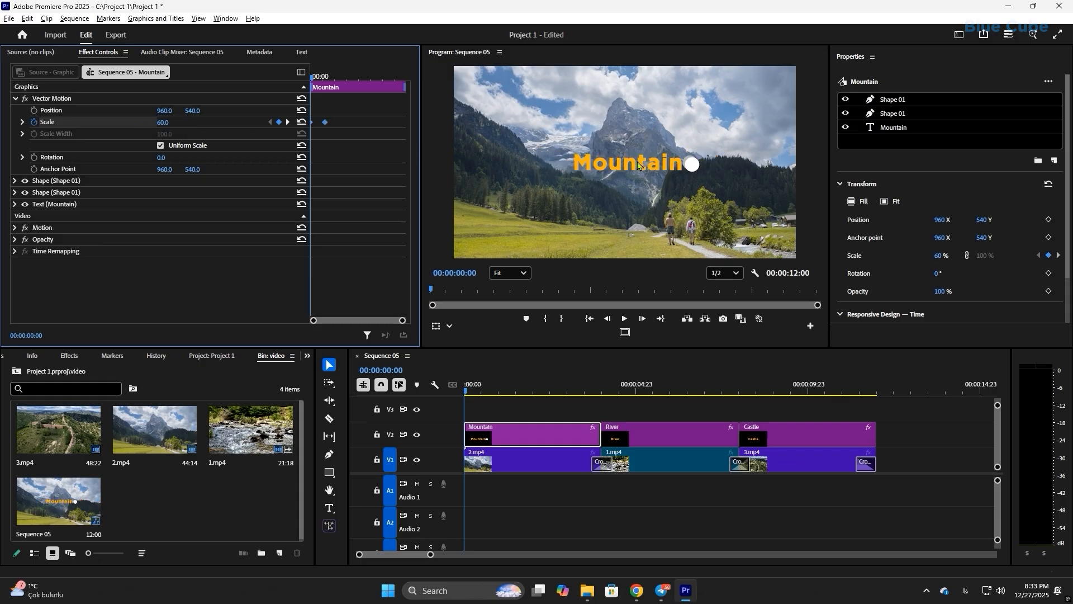
left_click(624, 318)
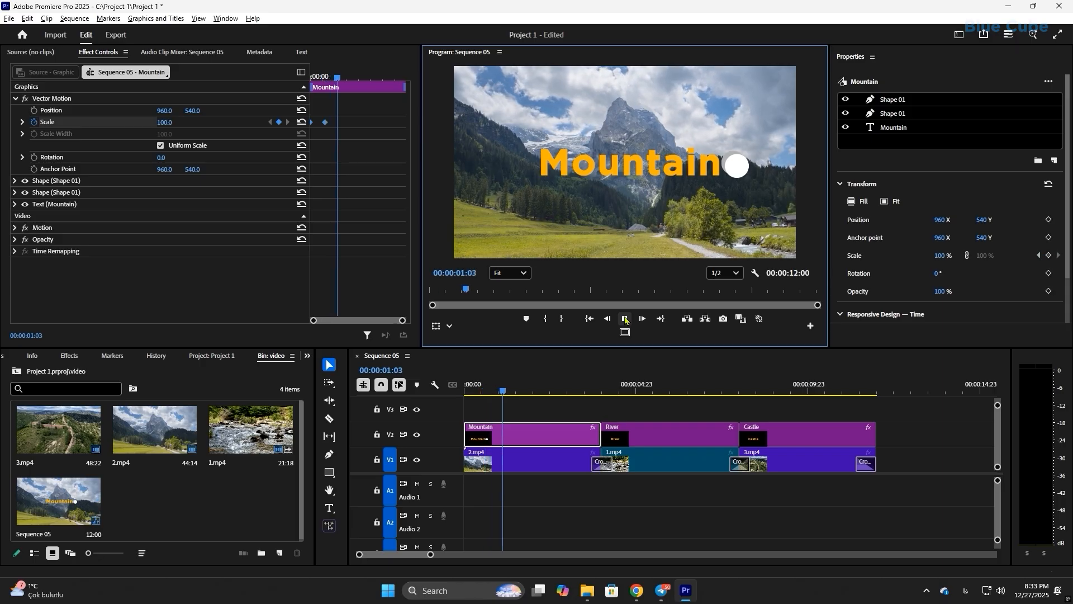
Step: Replay the Mountain graphic's scale animation from the sequence start and return the playhead to 00:00:00:00
left_click(624, 320)
left_click_drag(507, 386, 448, 402)
left_click(626, 320)
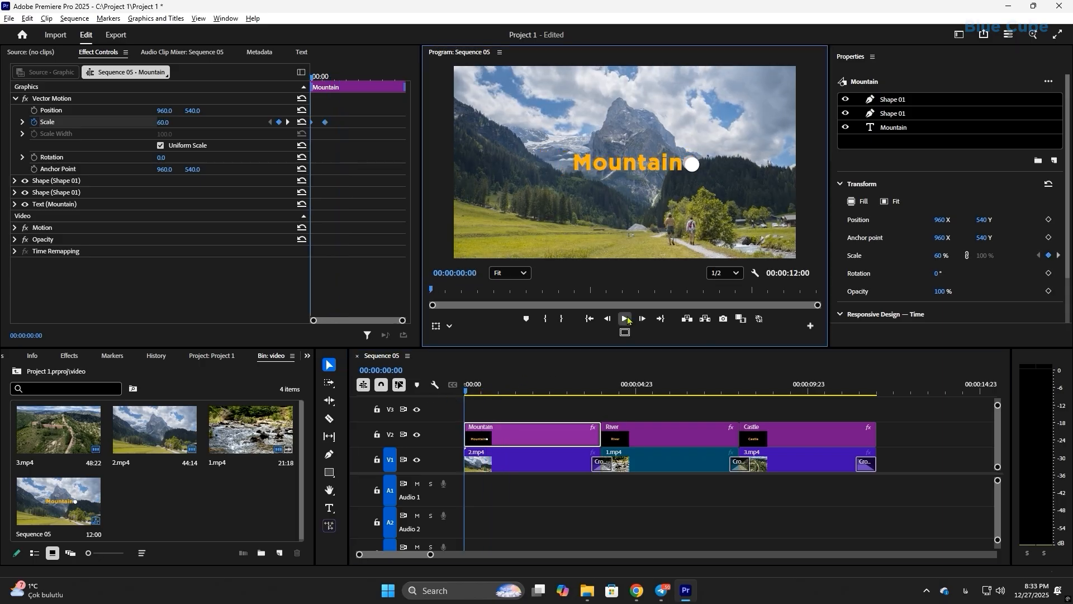
left_click(627, 320)
left_click_drag(506, 387, 460, 422)
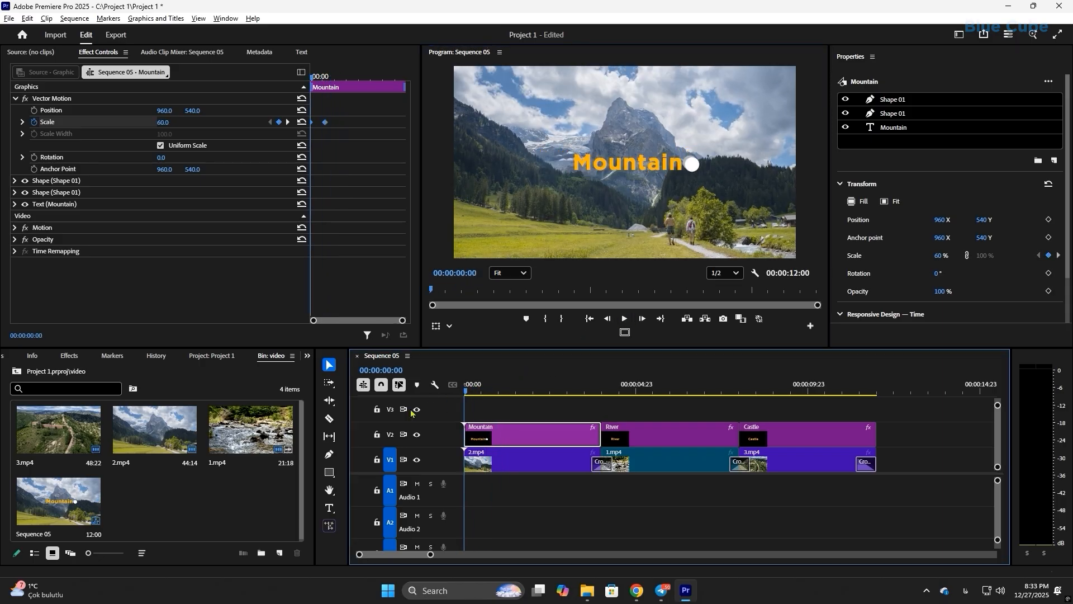
Step: Move the Mountain clip's second scale keyframe to about 00:00:01:09, play back the slower animation, and return the playhead to the start
left_click(325, 123)
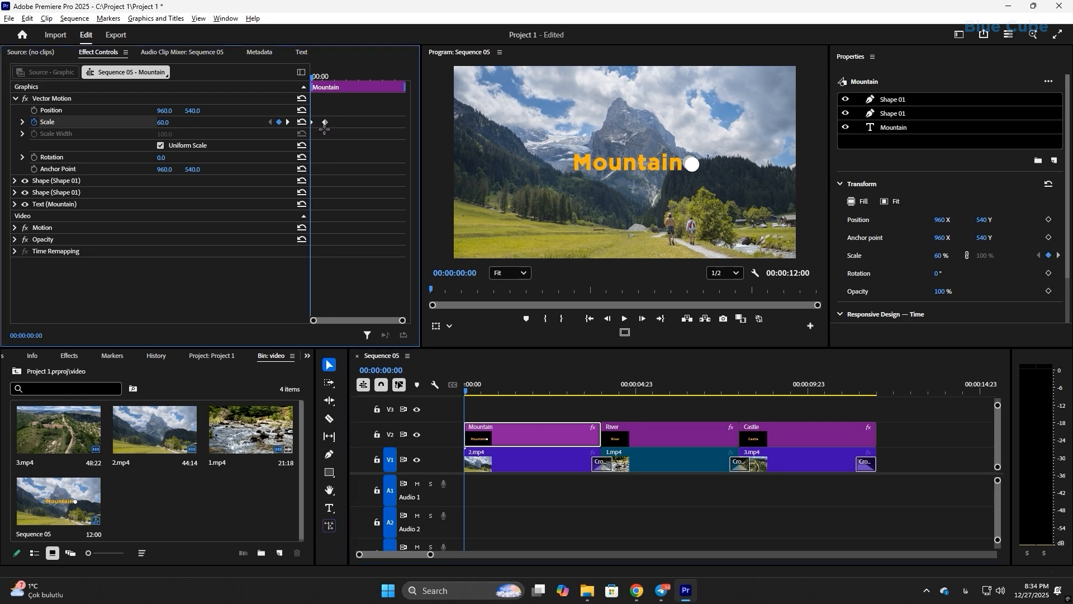
left_click_drag(325, 123, 345, 127)
left_click(624, 318)
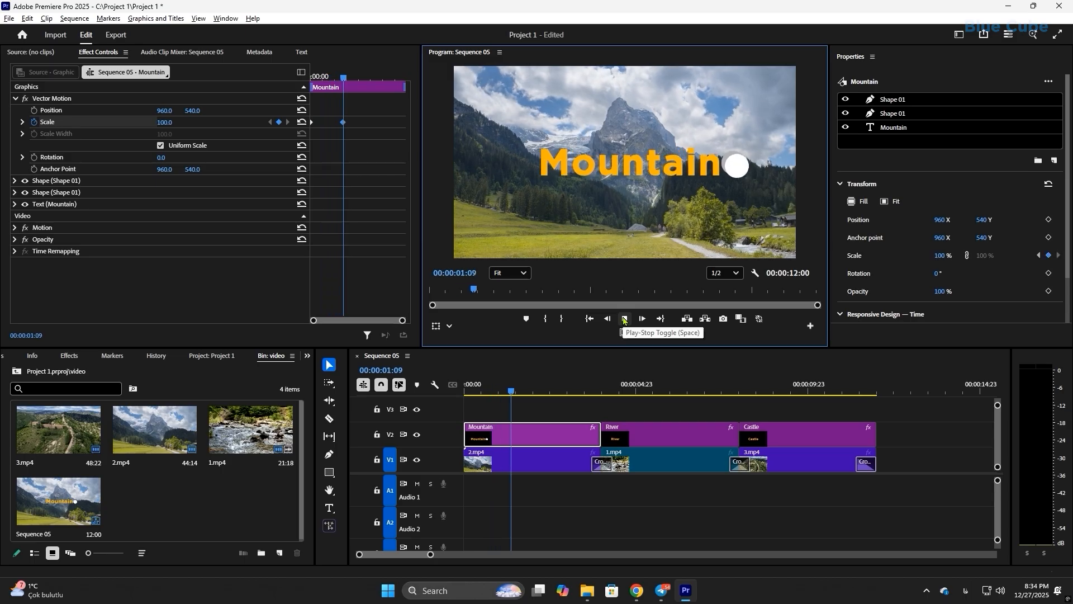
left_click(624, 319)
key("Home")
left_click(624, 319)
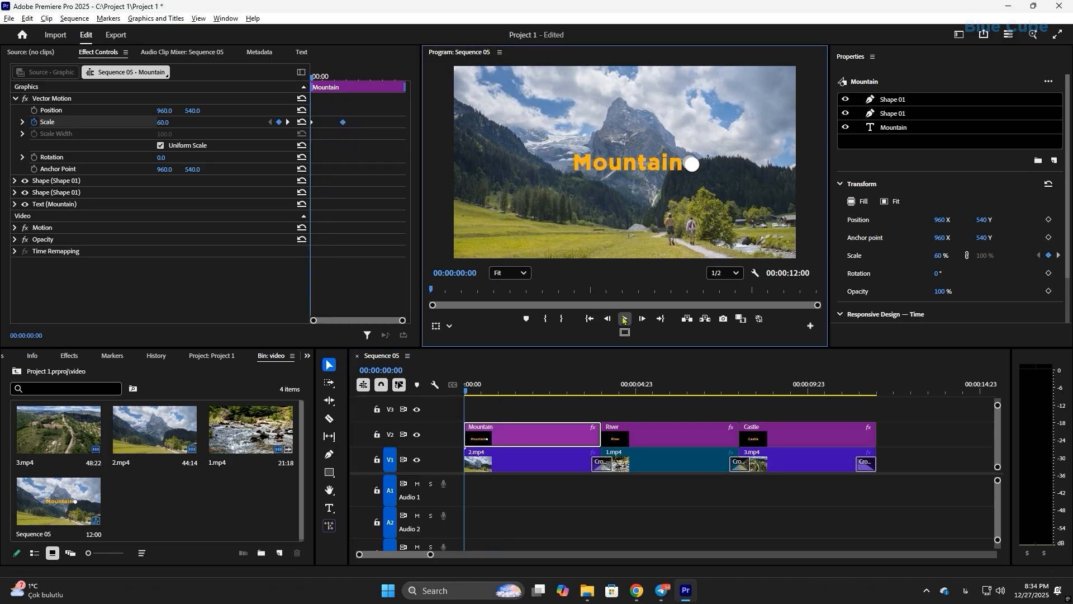
left_click(624, 320)
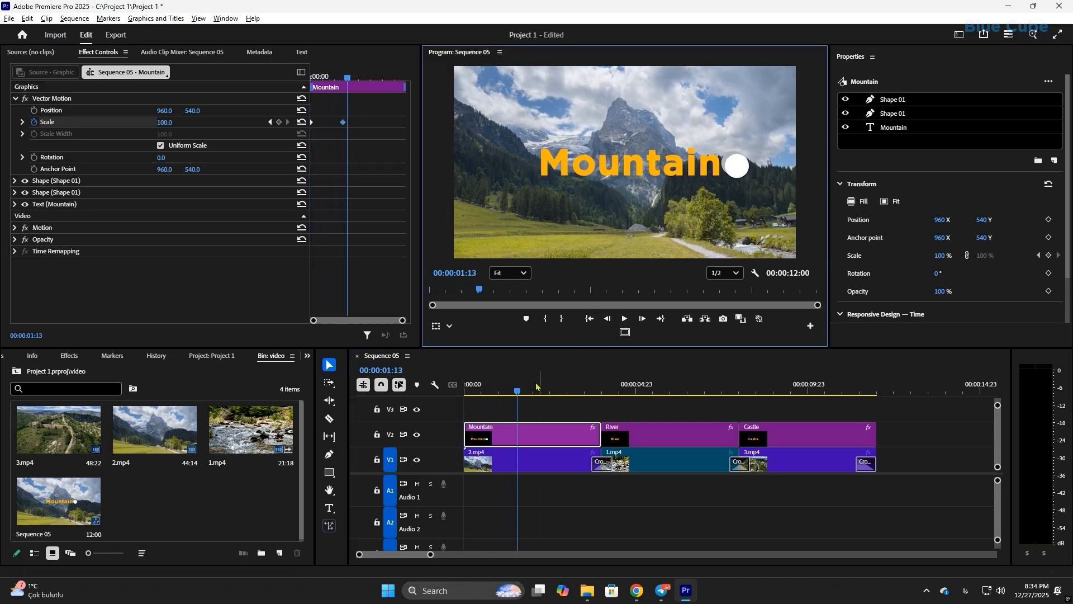
left_click_drag(516, 391, 411, 395)
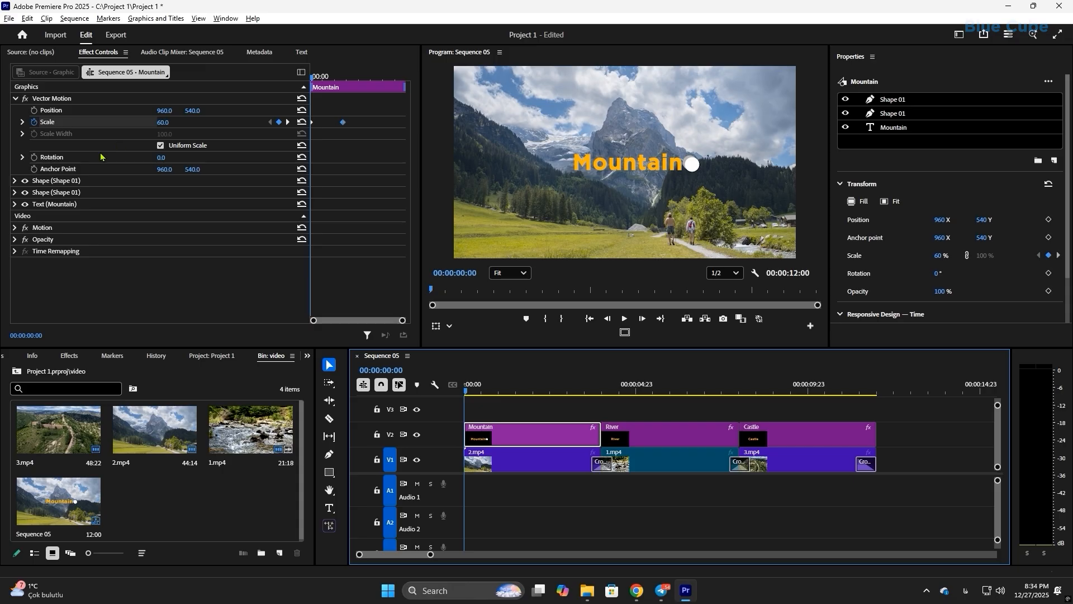
Step: Undo the Mountain clip's scale keyframe changes, turn off its Vector Motion scale keyframing, and collapse Vector Motion
left_click(380, 115)
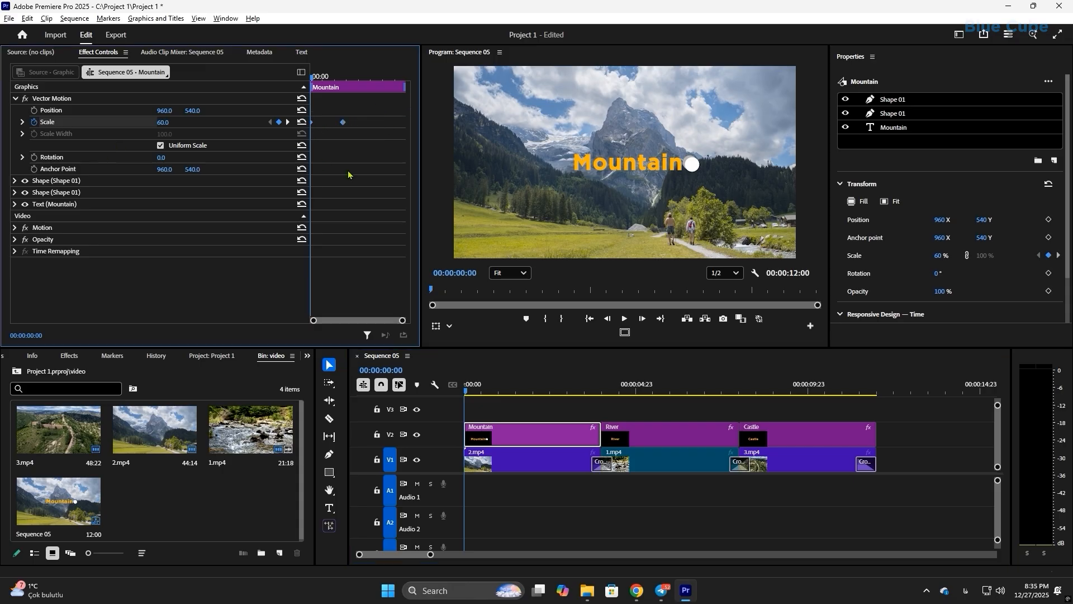
key("ctrl+z")
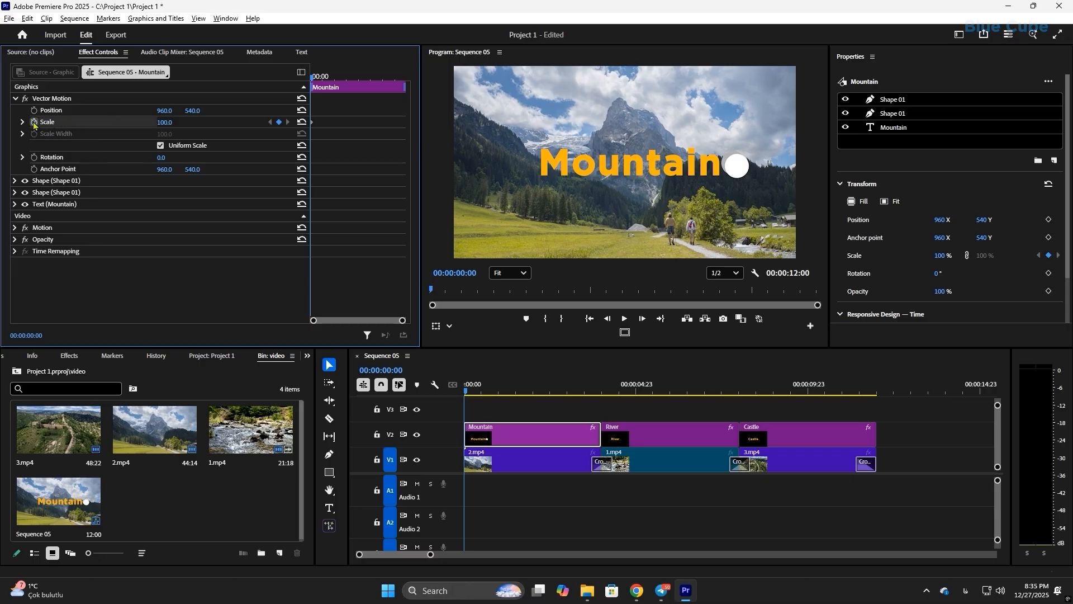
left_click(34, 122)
left_click(587, 323)
left_click(15, 99)
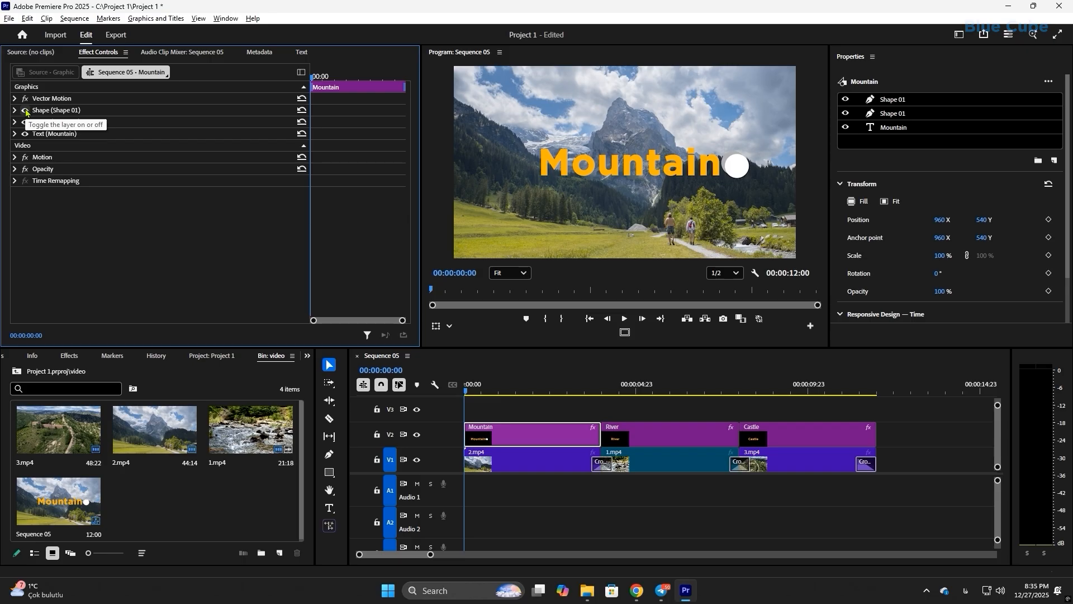
Step: Toggle the visibility of the Mountain graphic's first shape layer and its text layer off and back on
left_click(25, 111)
left_click(25, 112)
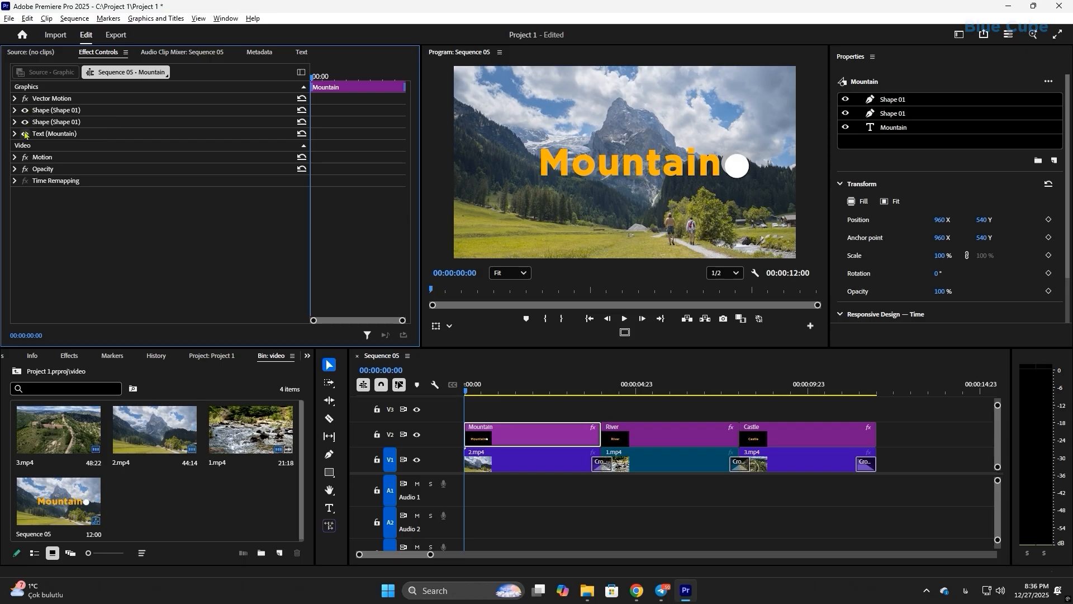
left_click(26, 134)
left_click(26, 134)
left_click(25, 135)
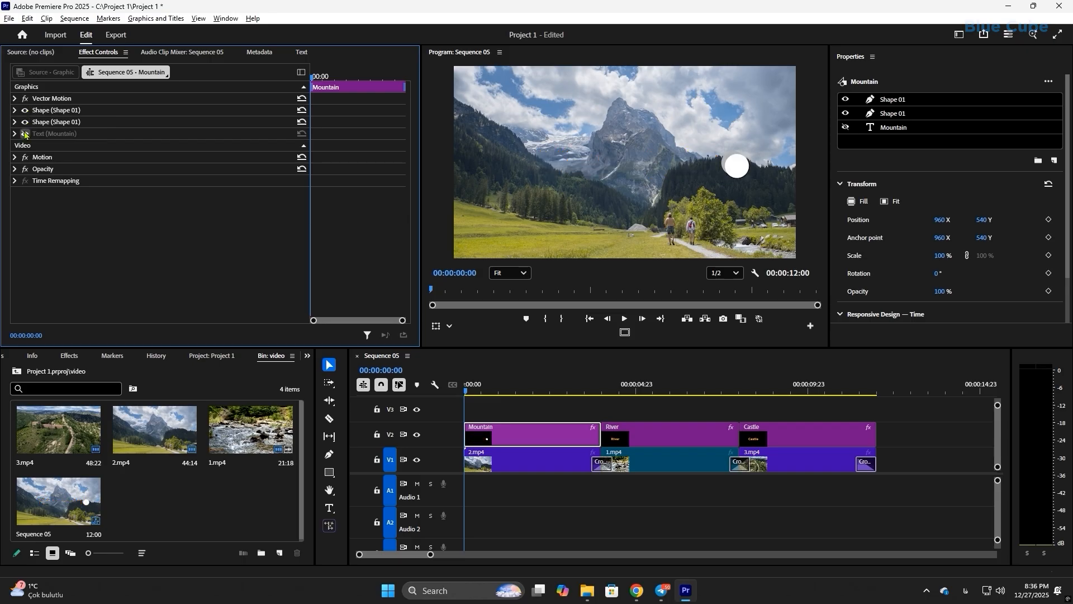
left_click(25, 134)
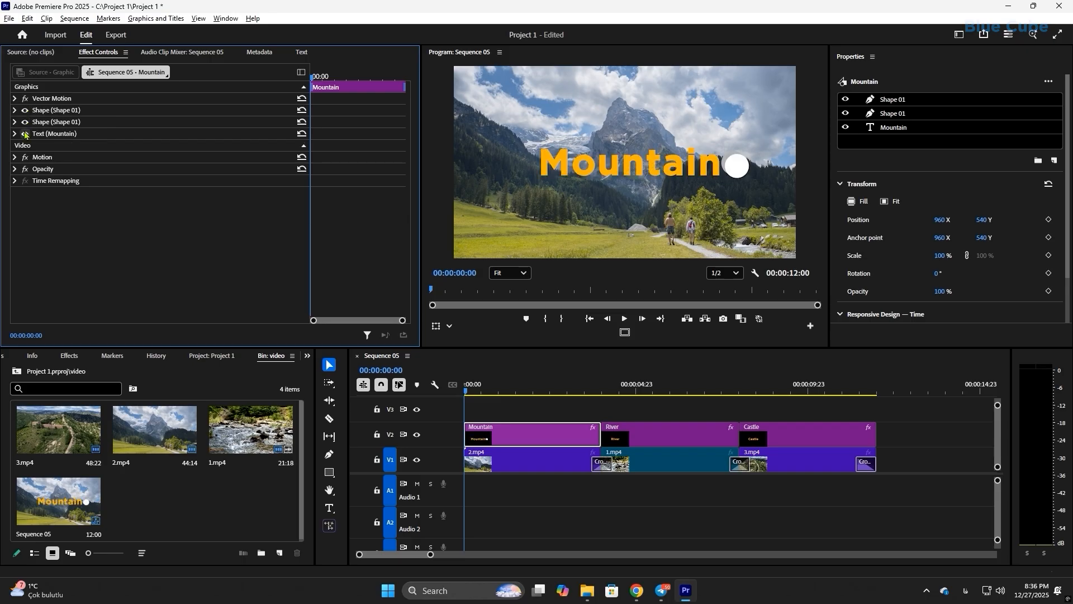
Step: Expand the Mountain clip's Opacity settings and try the Darken and Linear Burn blend modes
left_click(16, 168)
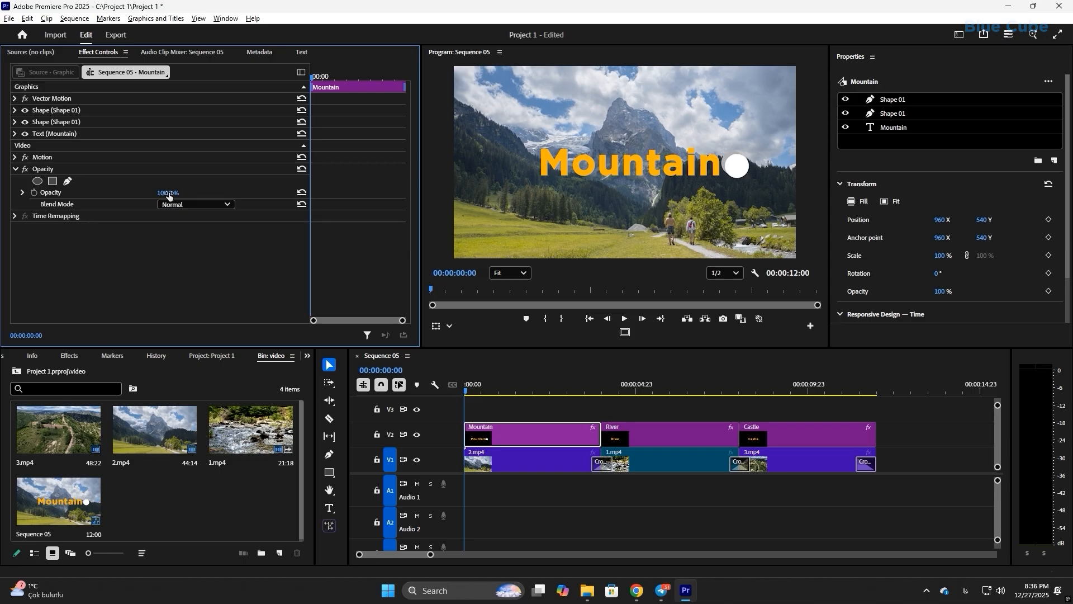
mouse_move(168, 192)
left_mouse_down()
mouse_move(134, 193)
mouse_move(201, 192)
mouse_move(173, 193)
left_mouse_up()
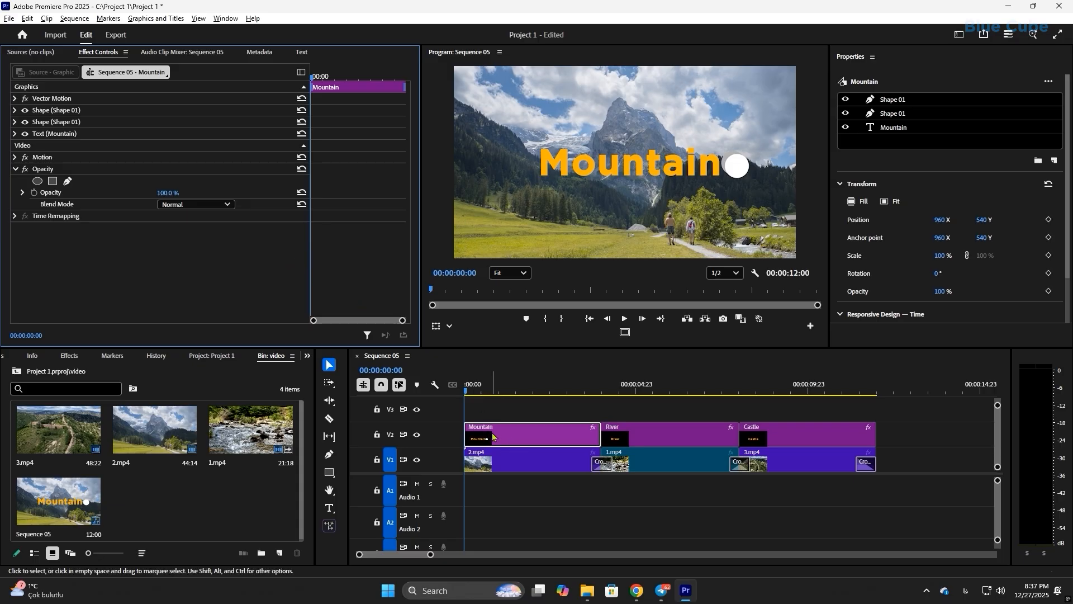
left_click(226, 206)
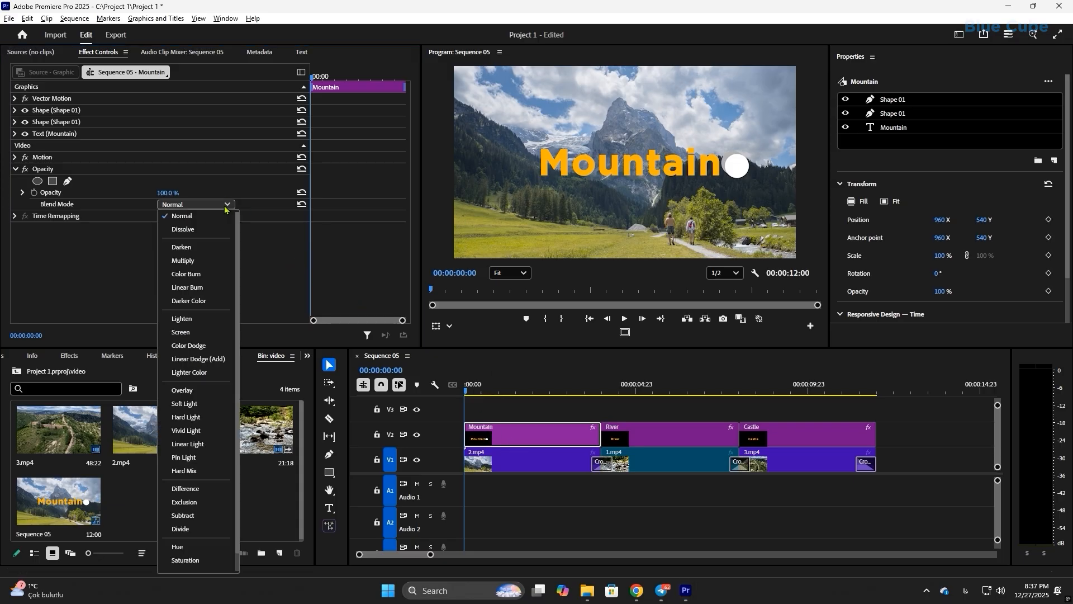
left_click(207, 248)
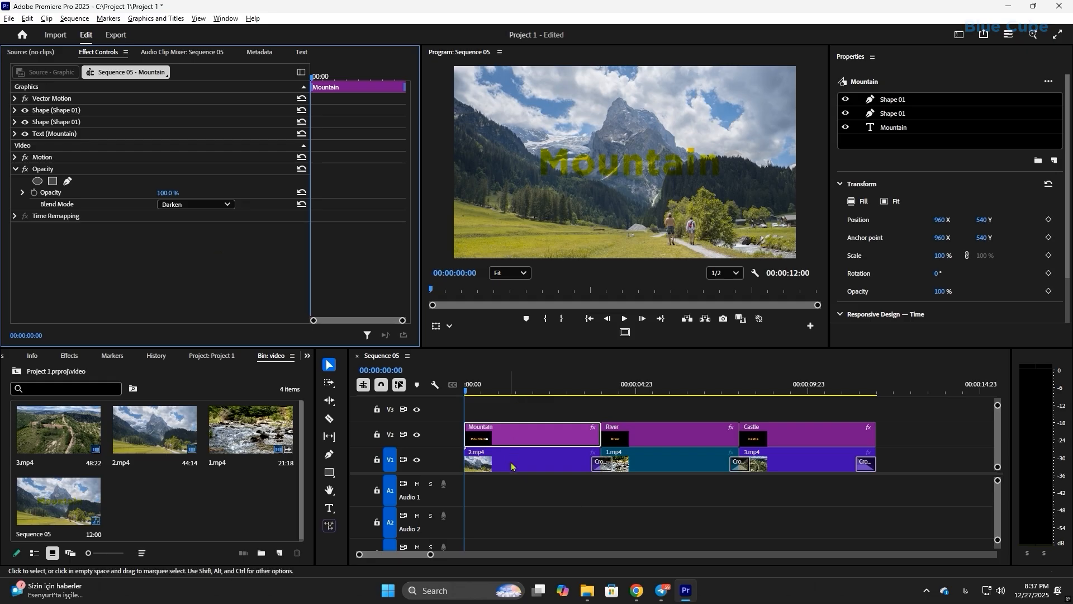
left_click(223, 204)
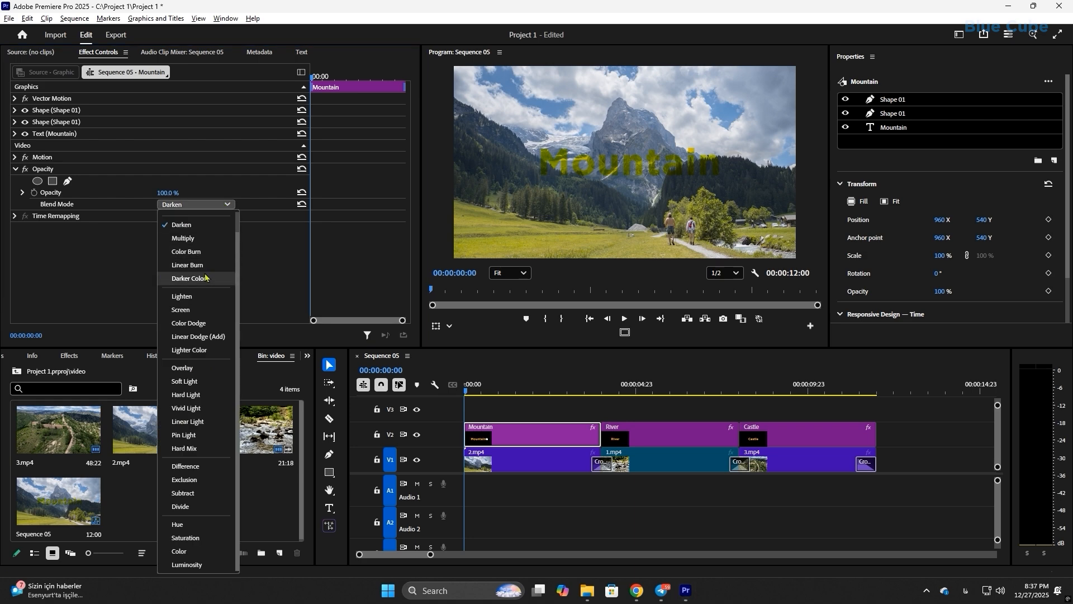
left_click(208, 270)
Step: Try the Lighten, Color Dodge and Soft Light blend modes on the Mountain clip and restore the blend mode to Normal
left_click(218, 205)
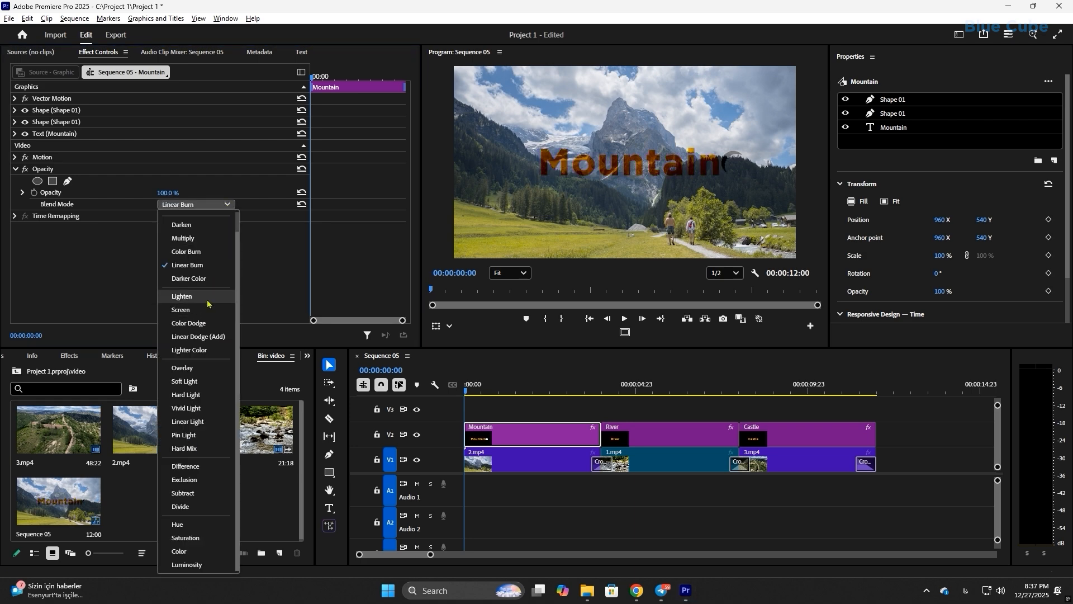
left_click(210, 300)
left_click(232, 205)
left_click(207, 323)
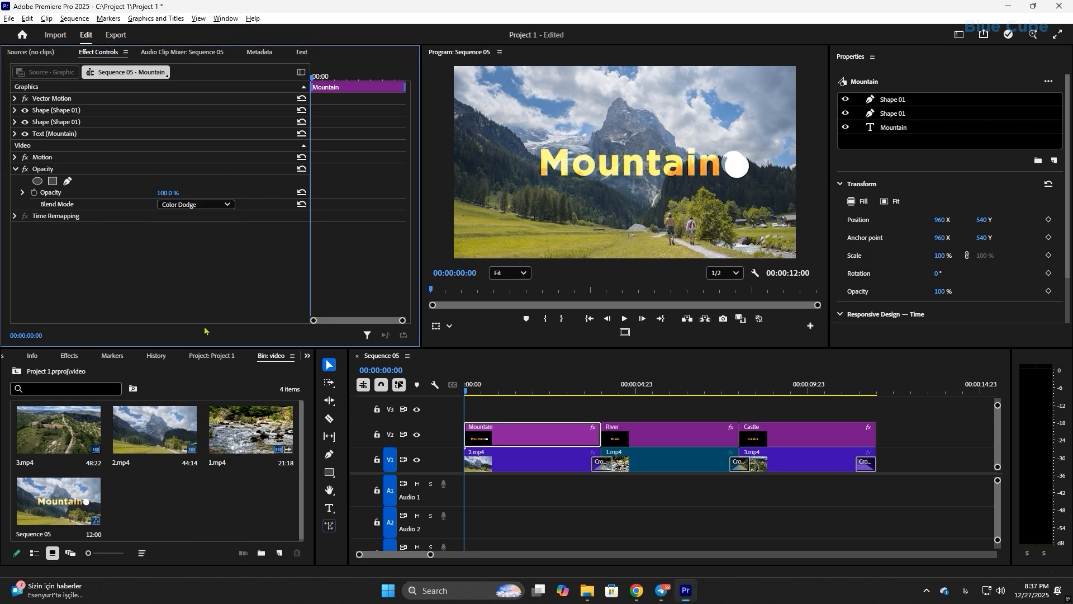
left_click(221, 204)
left_click(192, 381)
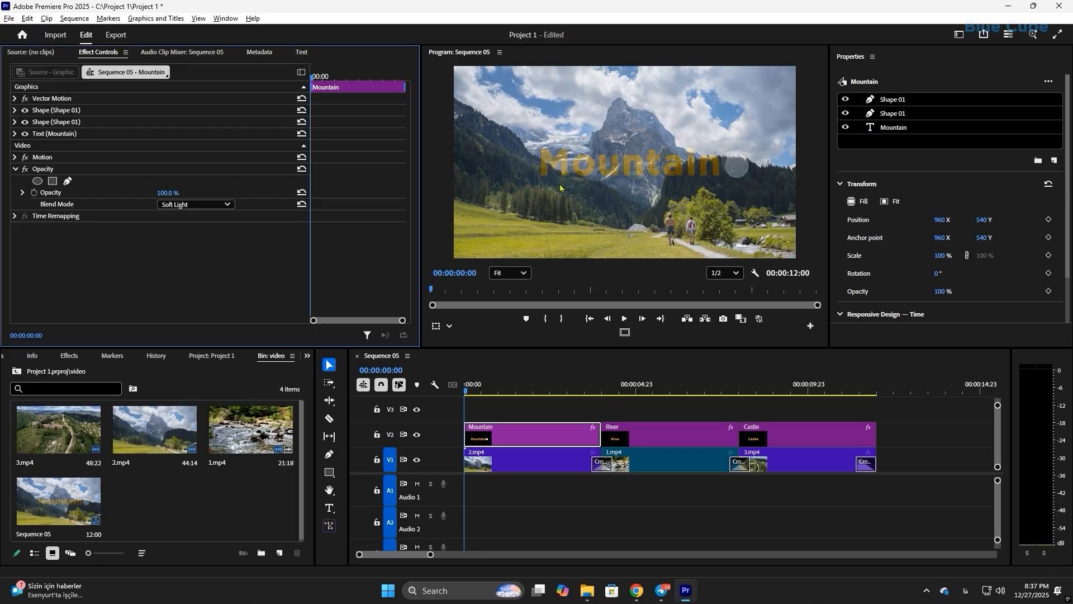
left_click(224, 205)
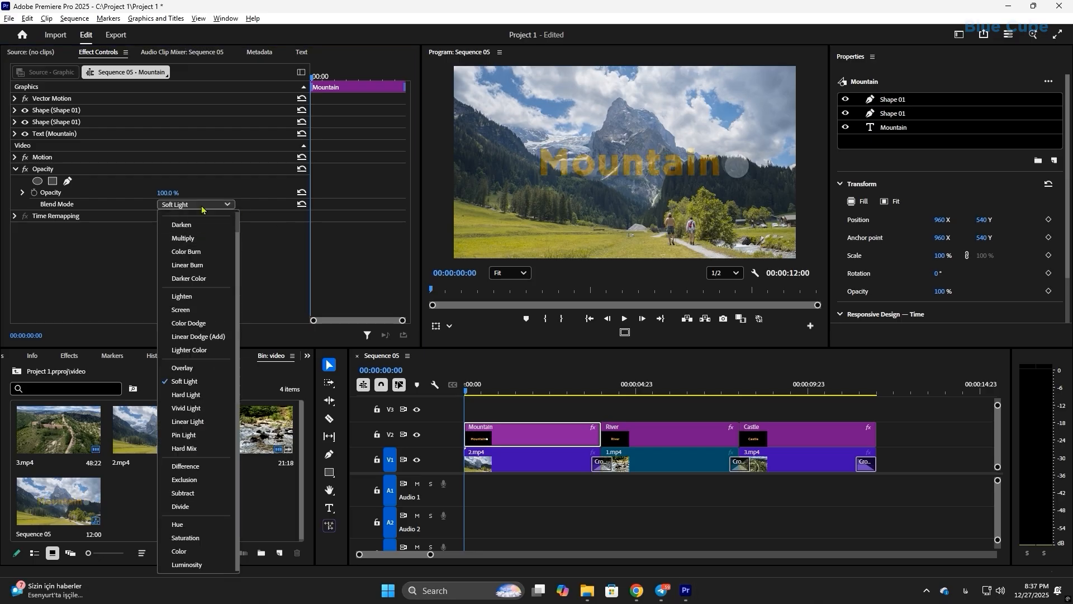
scroll(196, 232, "up", 1)
left_click(192, 223)
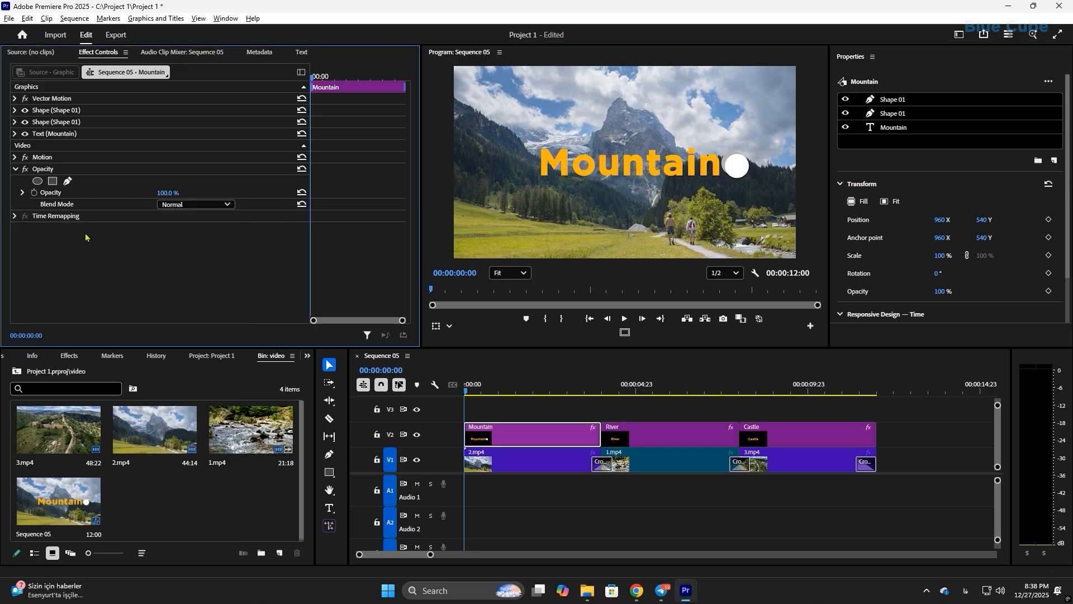
Step: Examine the Mountain clip's Time Remapping speed and the Motion properties of the 2.mp4 clip
left_click(15, 217)
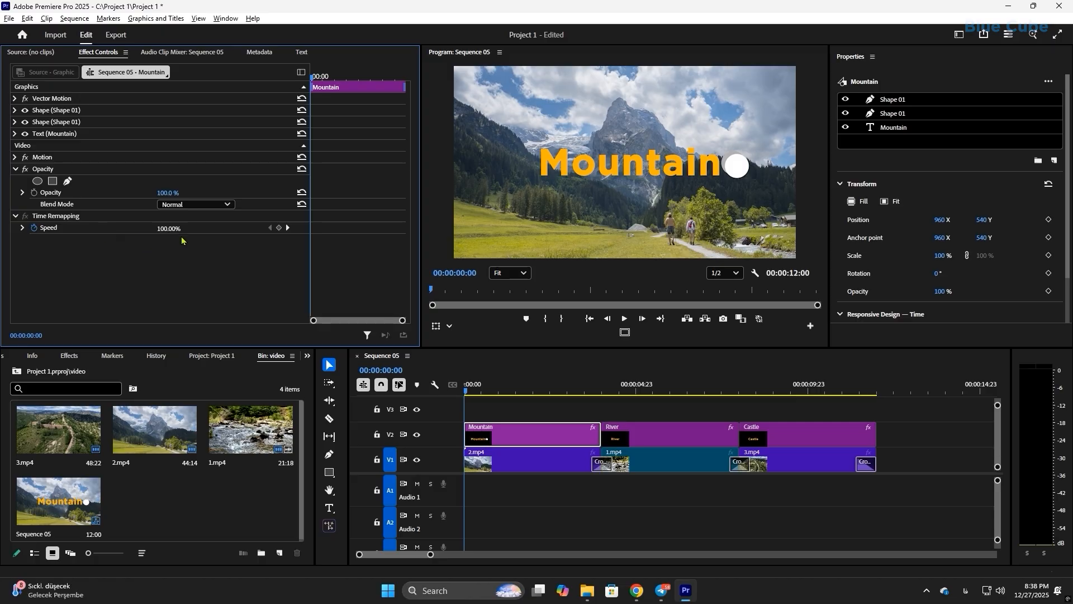
left_click(520, 464)
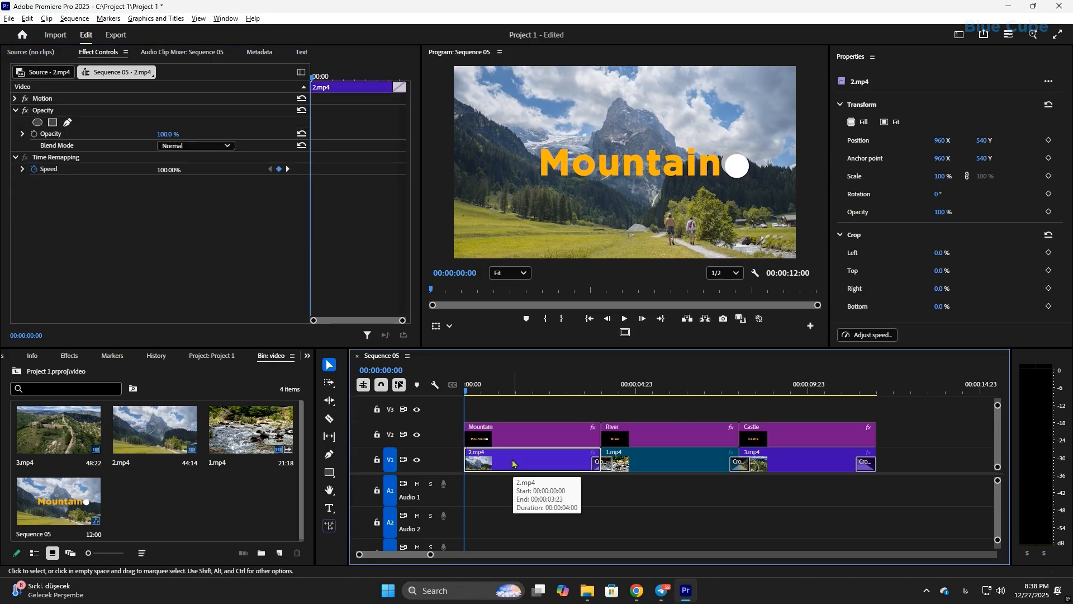
left_click(15, 110)
left_click(15, 99)
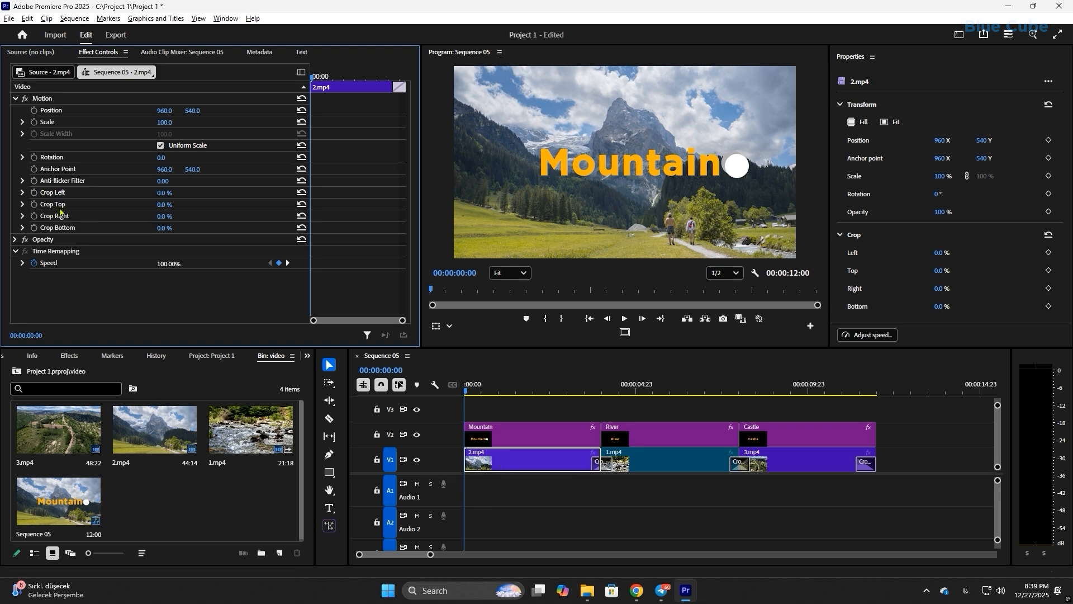
Step: Try a Crop Left of 50% on the 2.mp4 clip and undo it
left_click(499, 463)
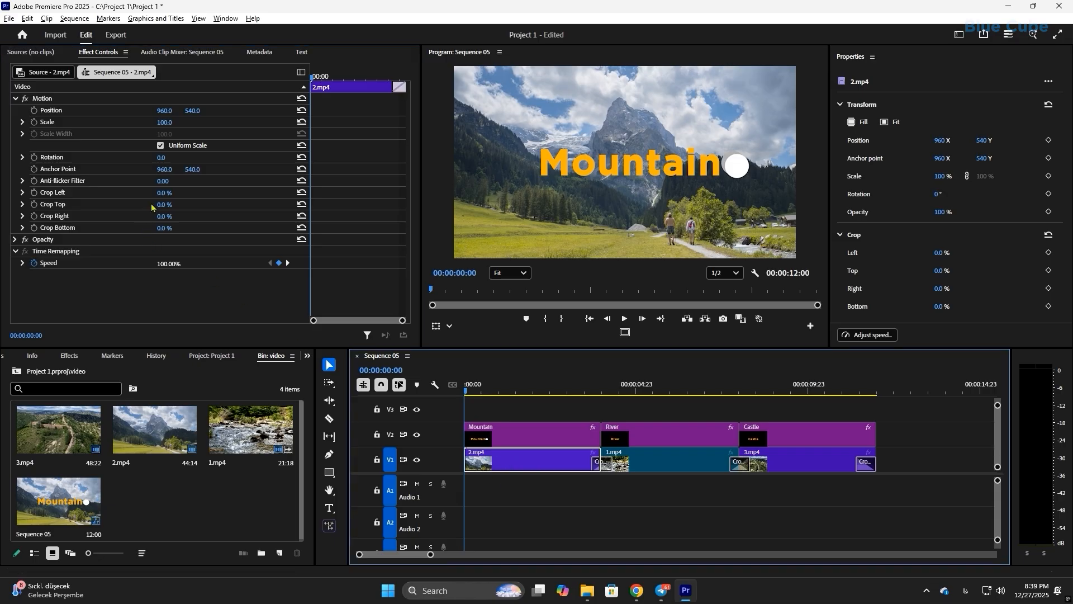
left_click_drag(161, 192, 489, 250)
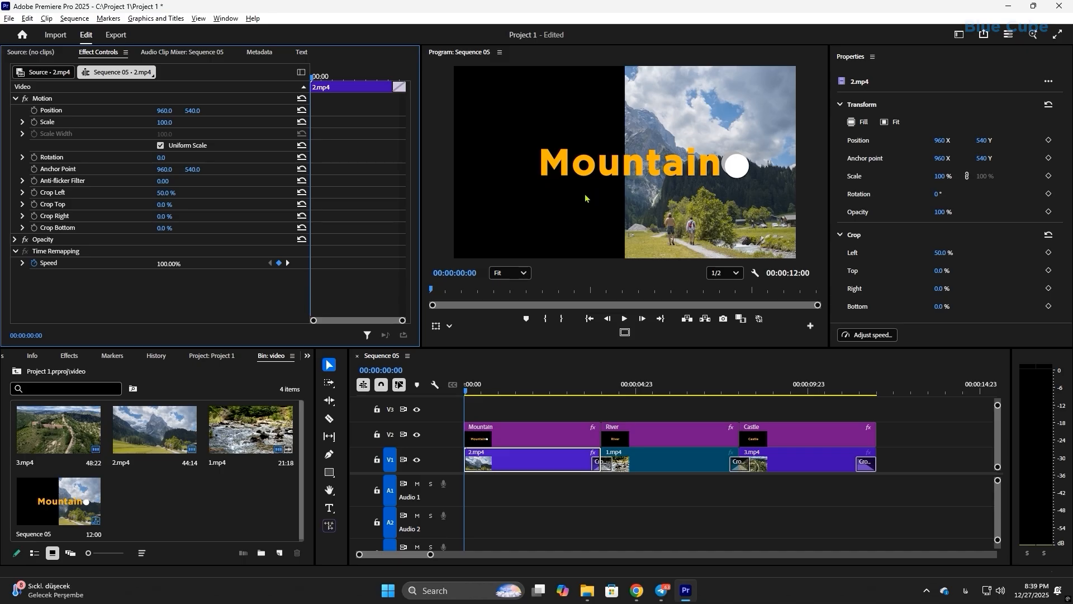
key("ctrl+z")
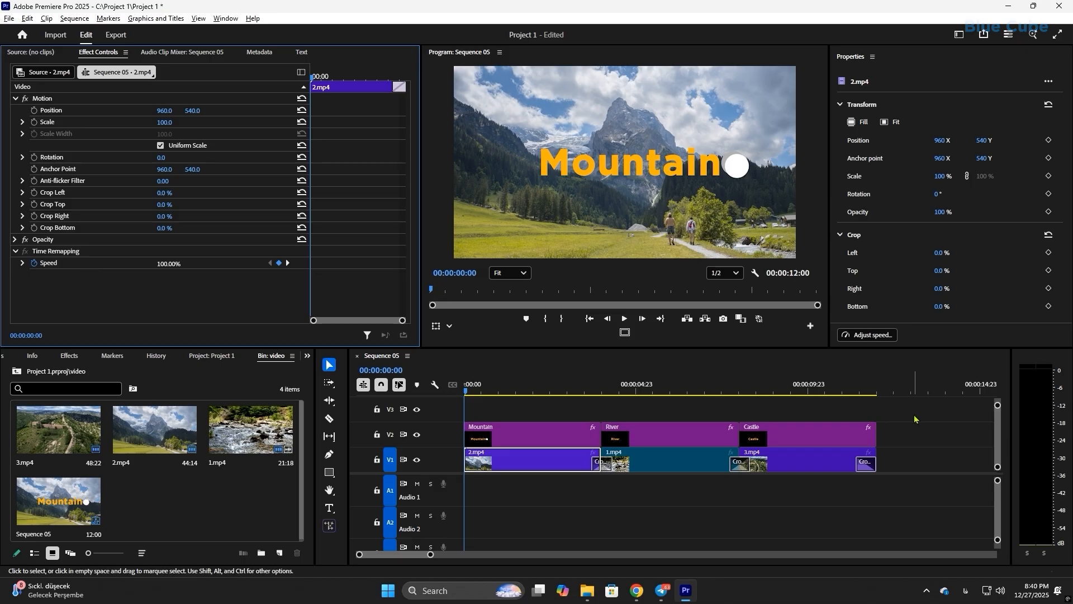
Step: Shift the title graphics along V2 so Mountain starts above 3.mp4, and place 1.mp4 on V2 directly above 2.mp4
left_click_drag(917, 415, 785, 441)
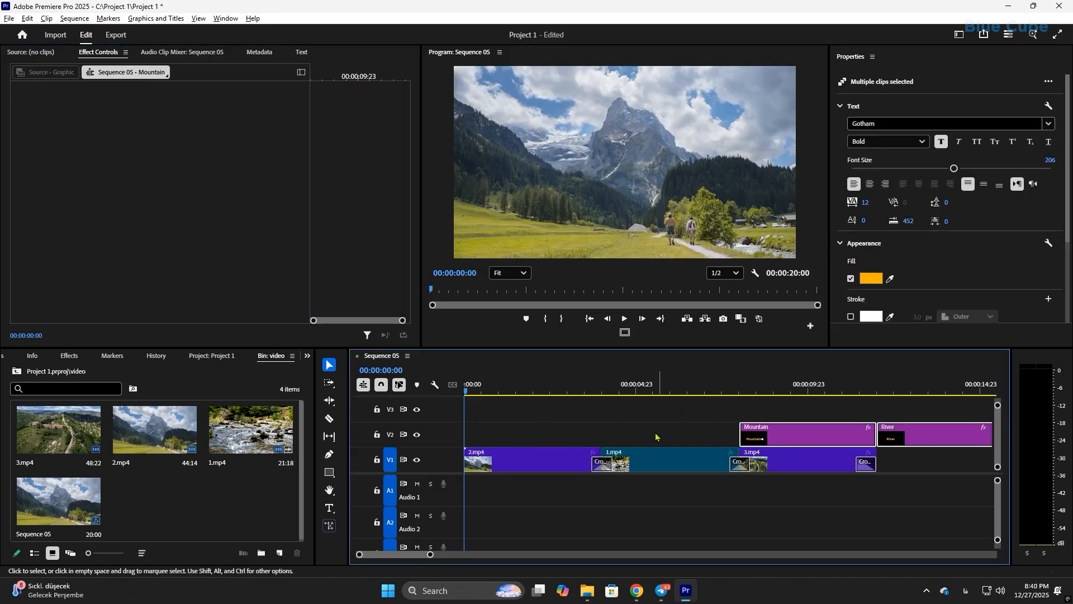
left_click(635, 465)
left_click_drag(650, 457, 510, 424)
left_click_drag(485, 390, 515, 390)
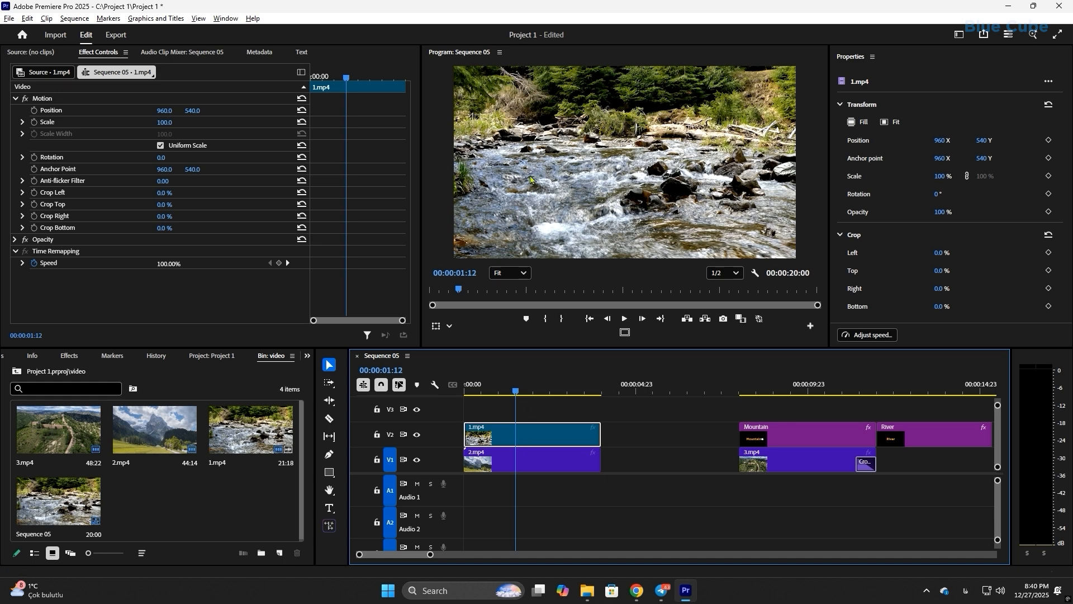
left_click_drag(518, 391, 506, 391)
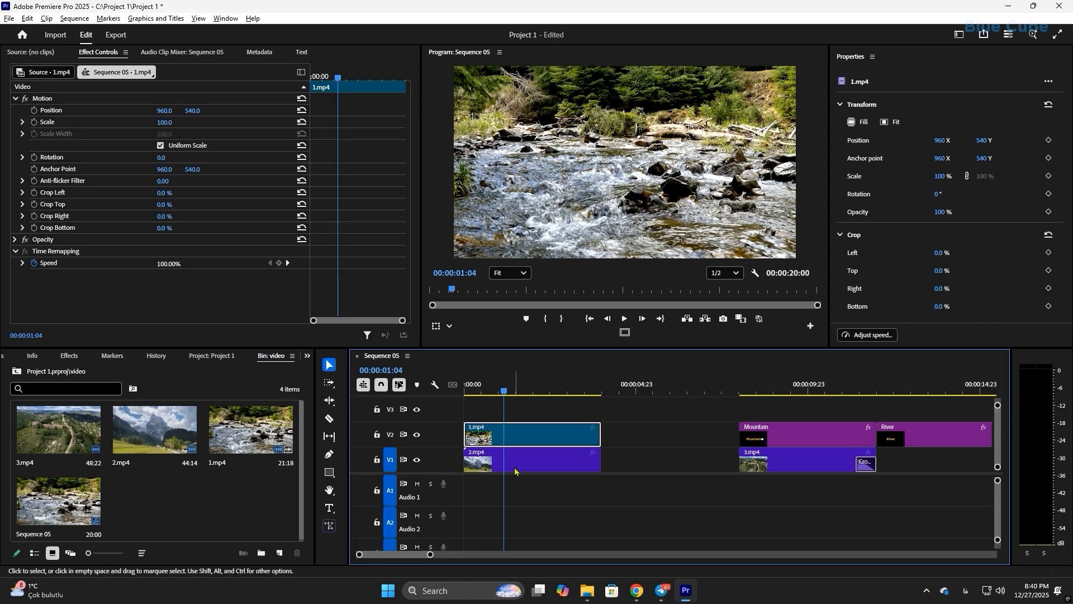
Step: Keyframe Crop Left on 1.mp4 from 0% at 00:00:00:00 to 100% at 00:00:01:09
left_click_drag(504, 391, 469, 396)
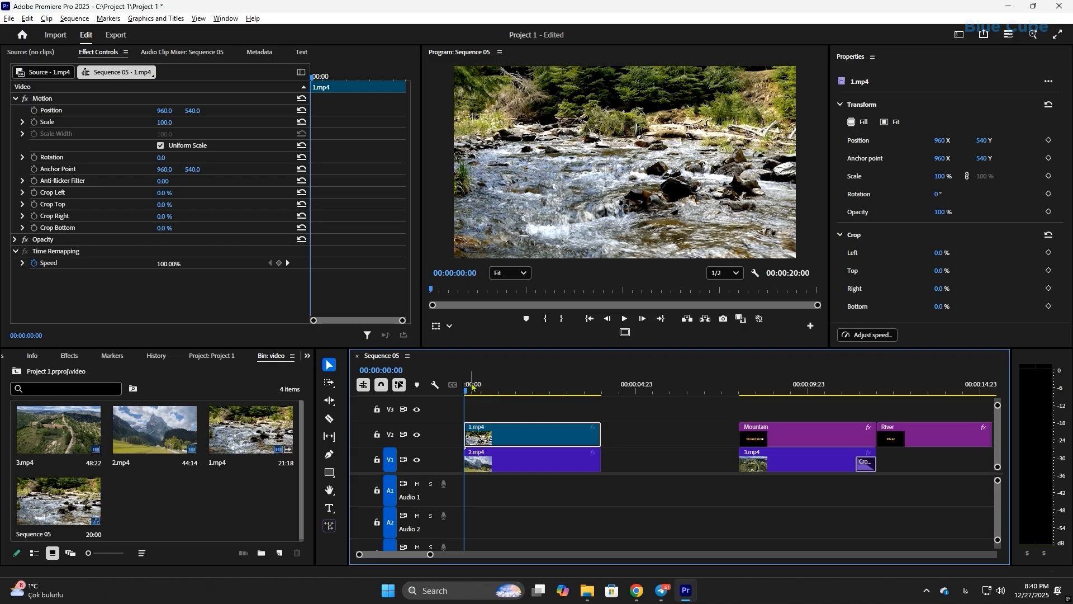
left_click(34, 192)
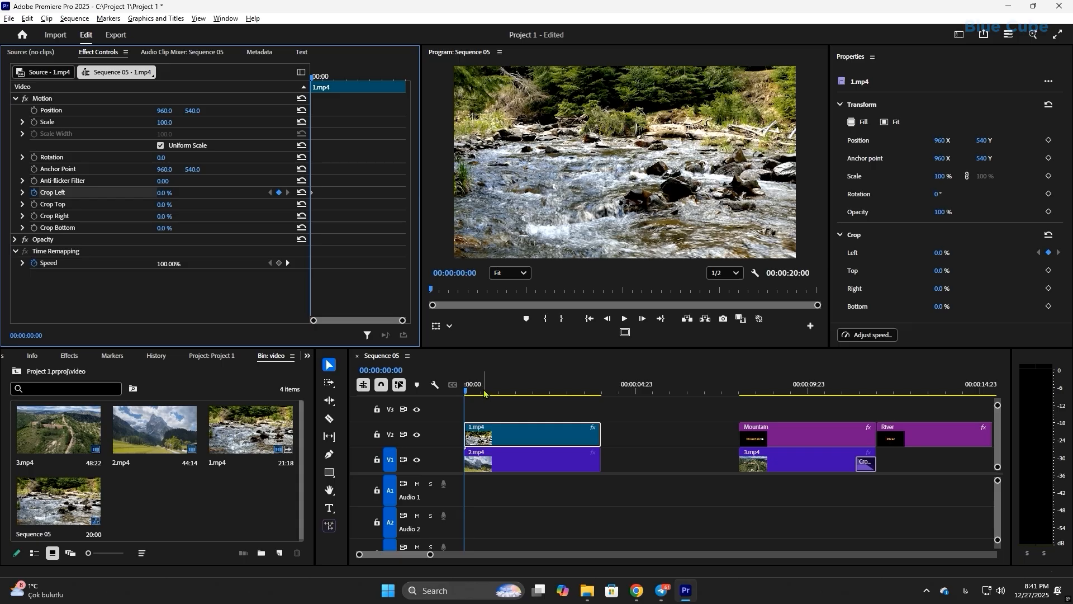
left_click_drag(485, 392, 511, 395)
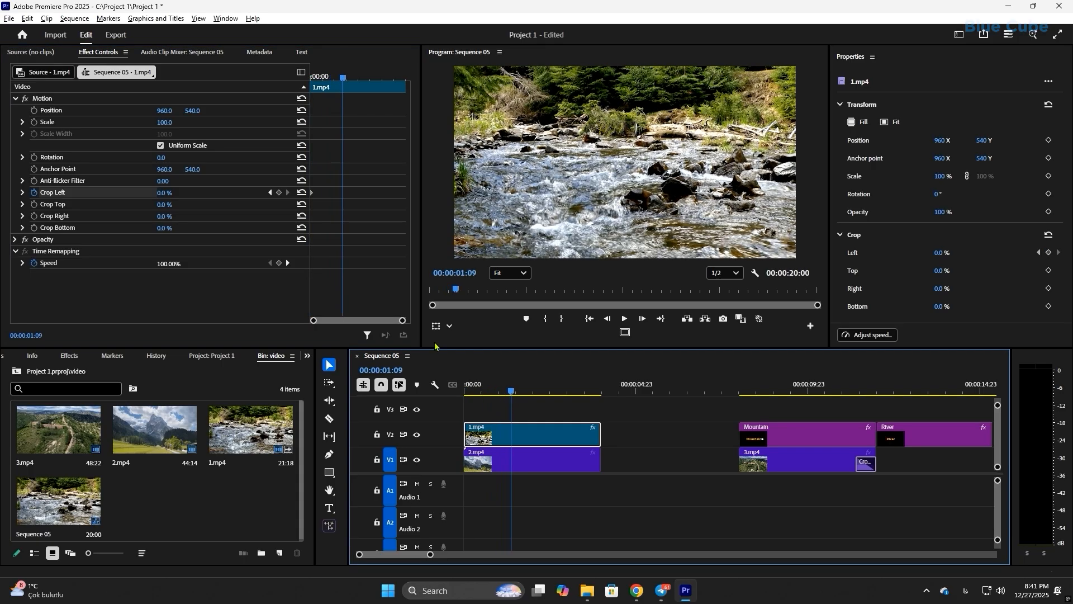
left_click(279, 193)
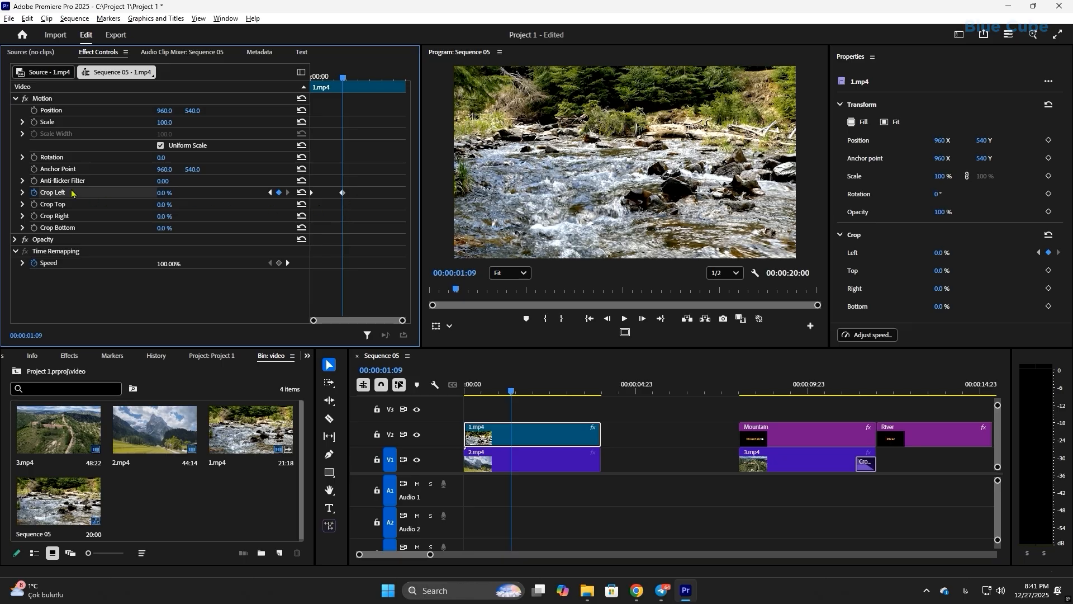
left_click_drag(164, 193, 224, 192)
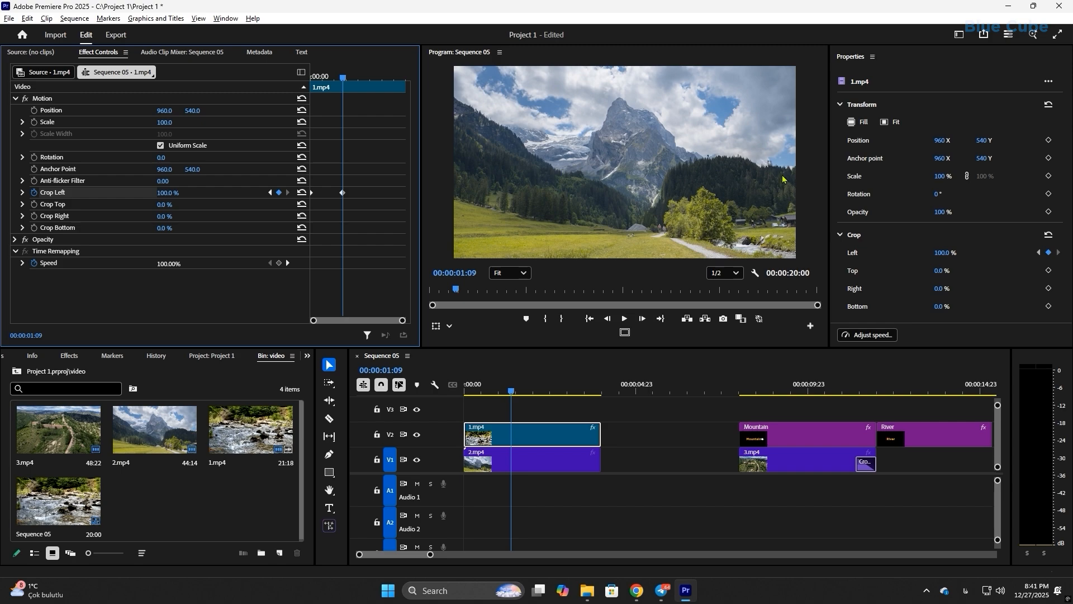
Step: Play the Crop Left wipe from the start of the sequence and return the playhead to the first frame
left_click_drag(511, 391, 463, 390)
left_click(625, 318)
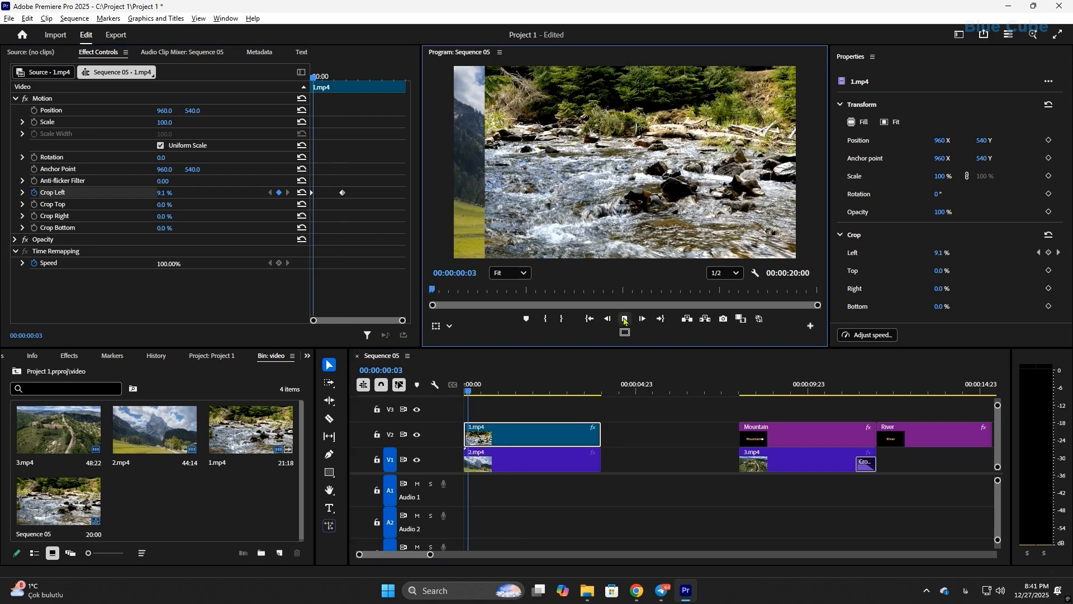
left_click_drag(512, 388, 463, 390)
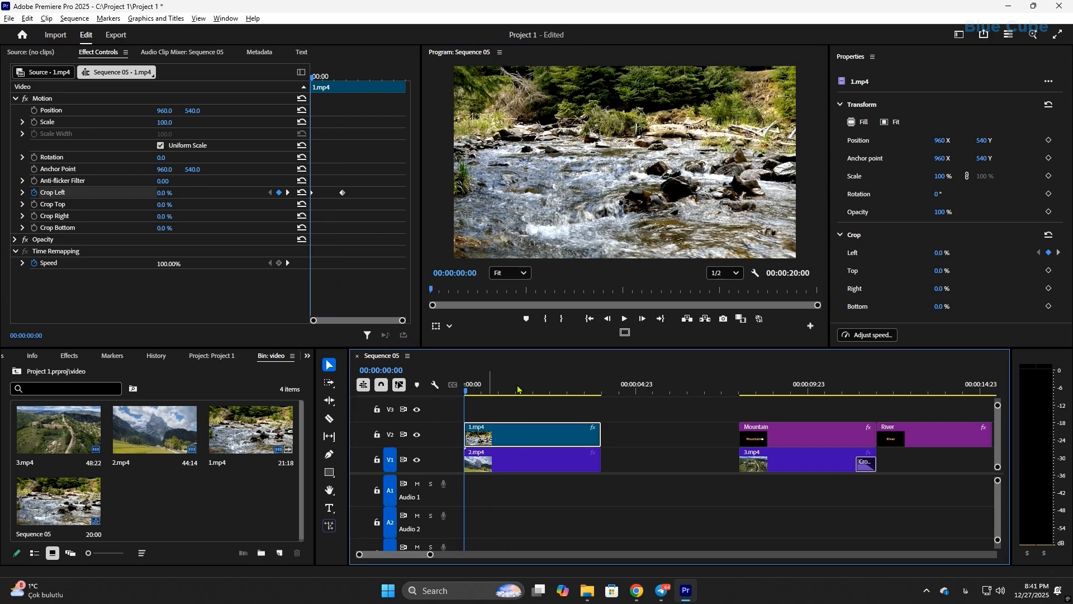
left_click(624, 318)
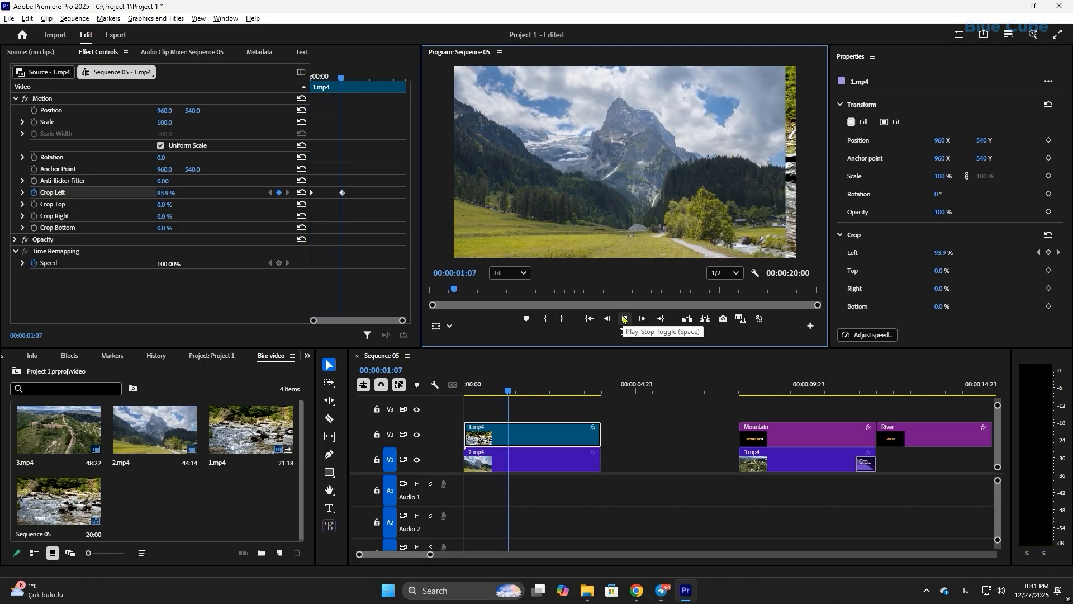
left_click(624, 318)
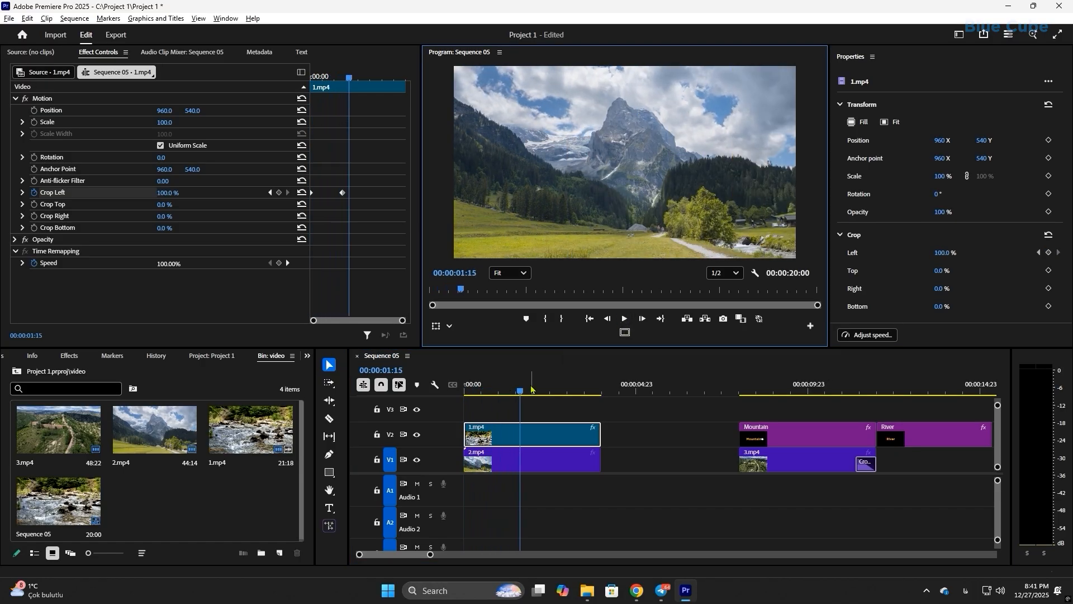
left_click(628, 319)
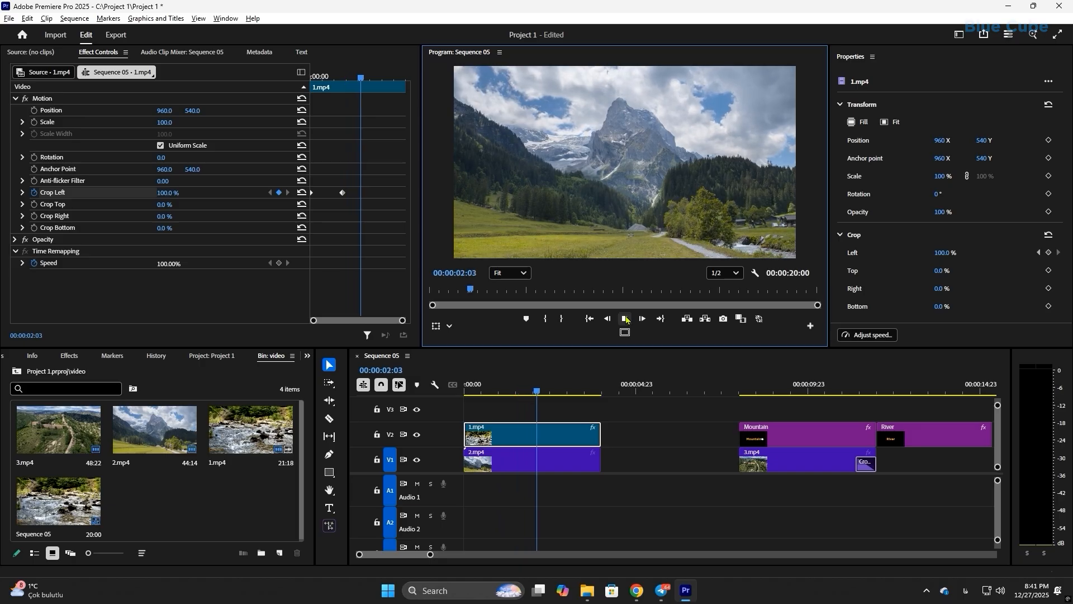
left_click(627, 319)
key("Home")
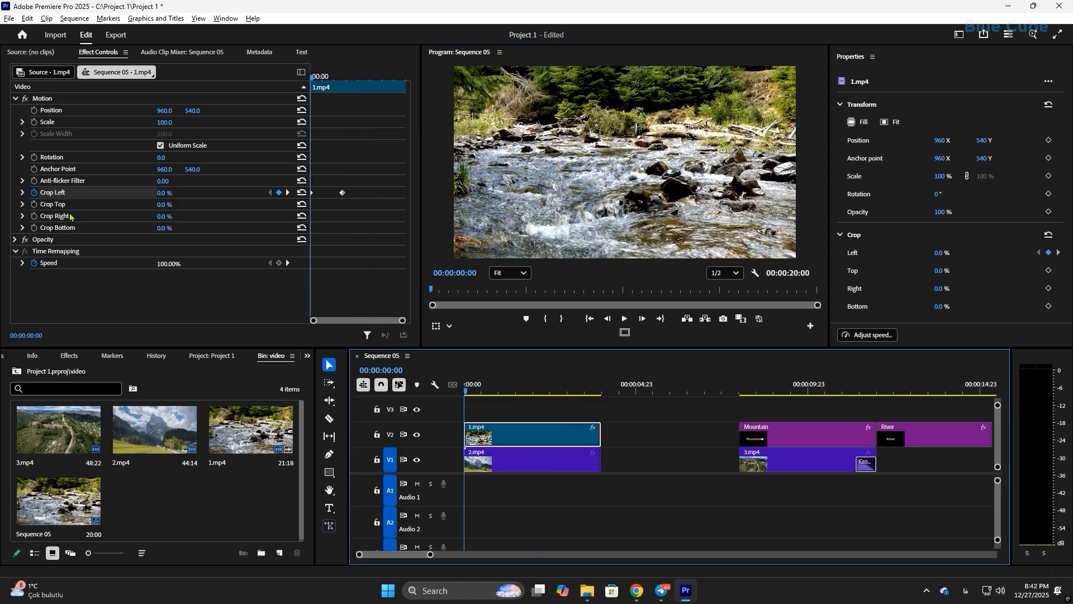
Step: Delete the Crop Left keyframes on 1.mp4, and try an 18% Crop Bottom and undo it
left_click(34, 193)
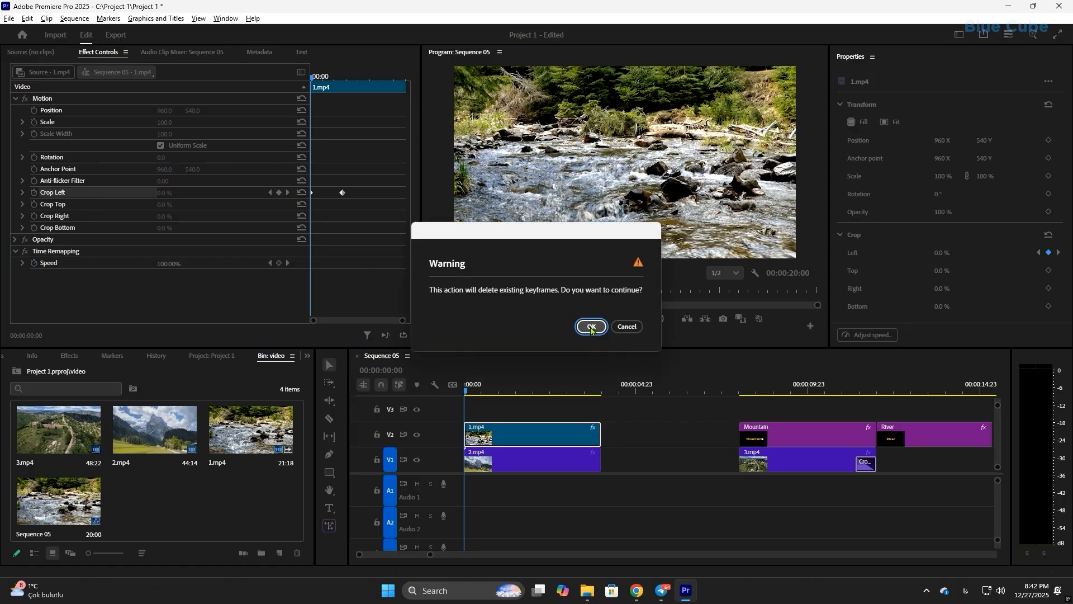
left_click(591, 326)
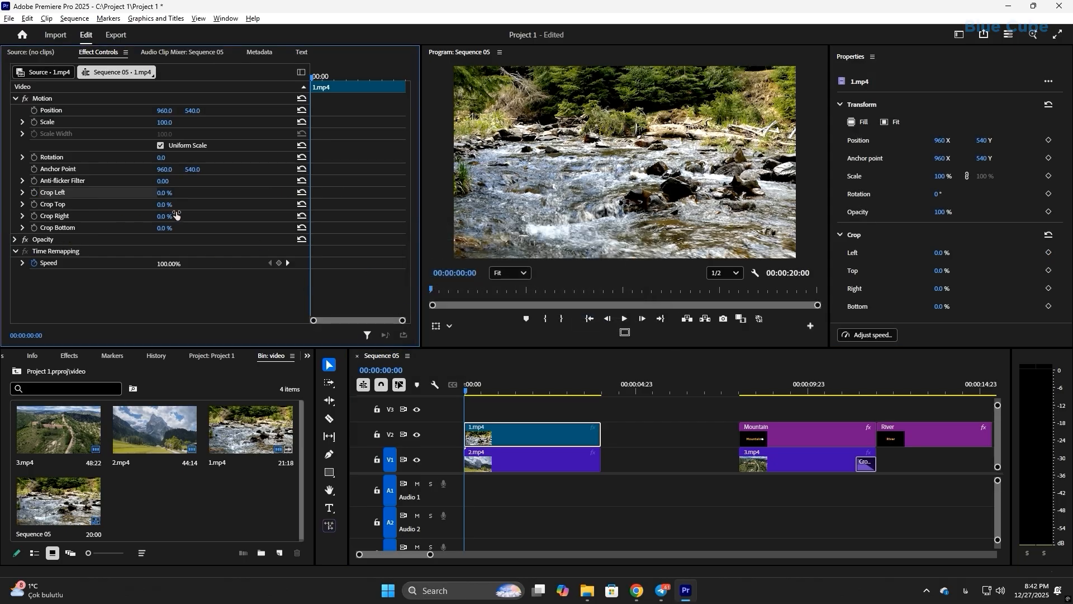
left_click_drag(165, 204, 173, 229)
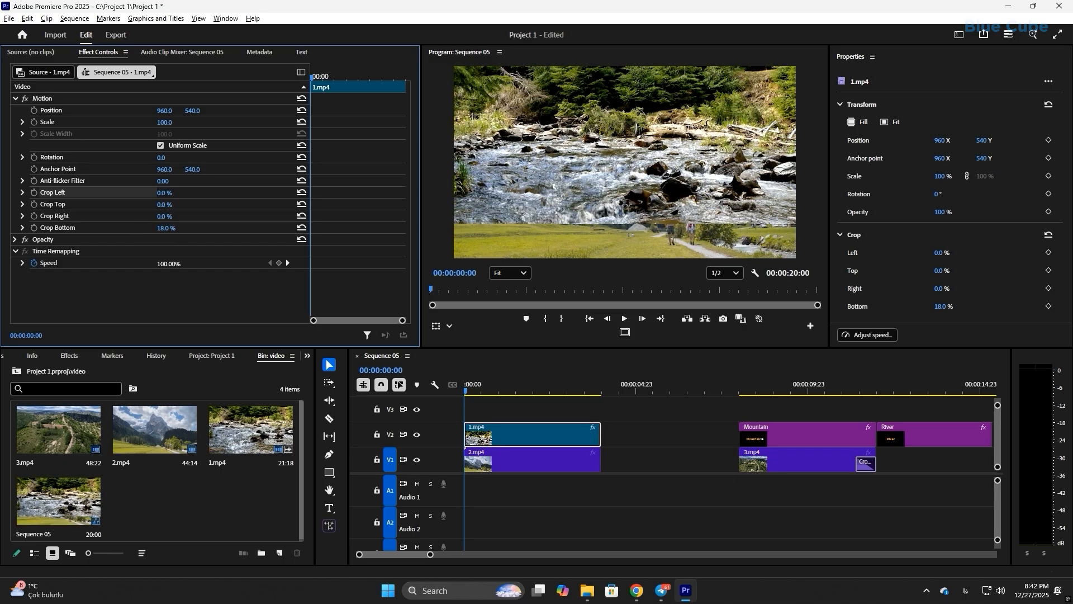
key("ctrl+z")
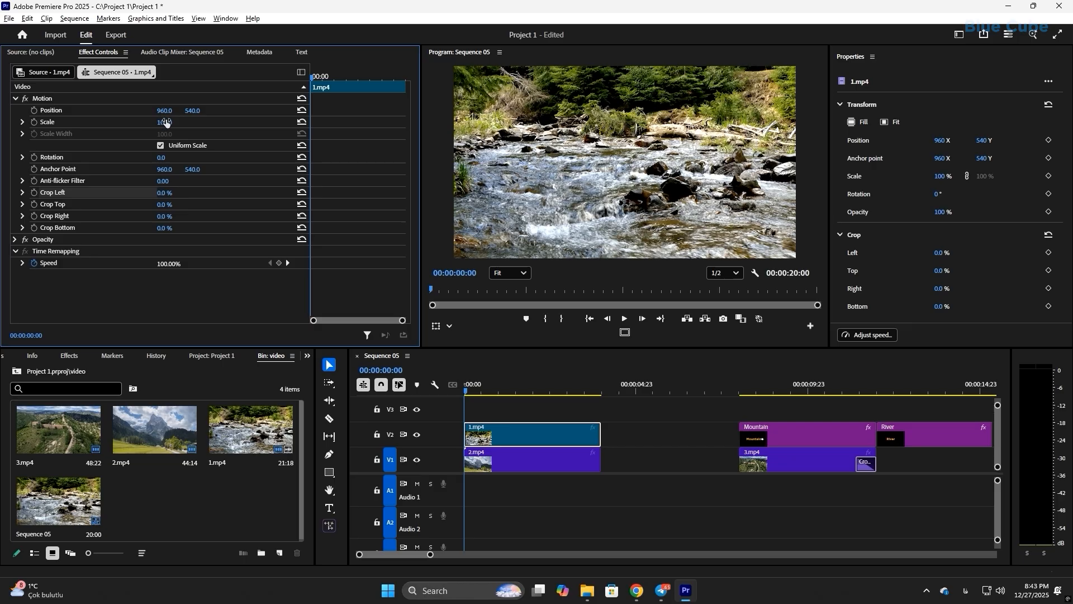
Step: Try Scale values of 59 and 101 and Position X 1047 on 1.mp4, and undo all edits back to the original Mountain, River and Castle arrangement
left_click_drag(164, 122, 140, 121)
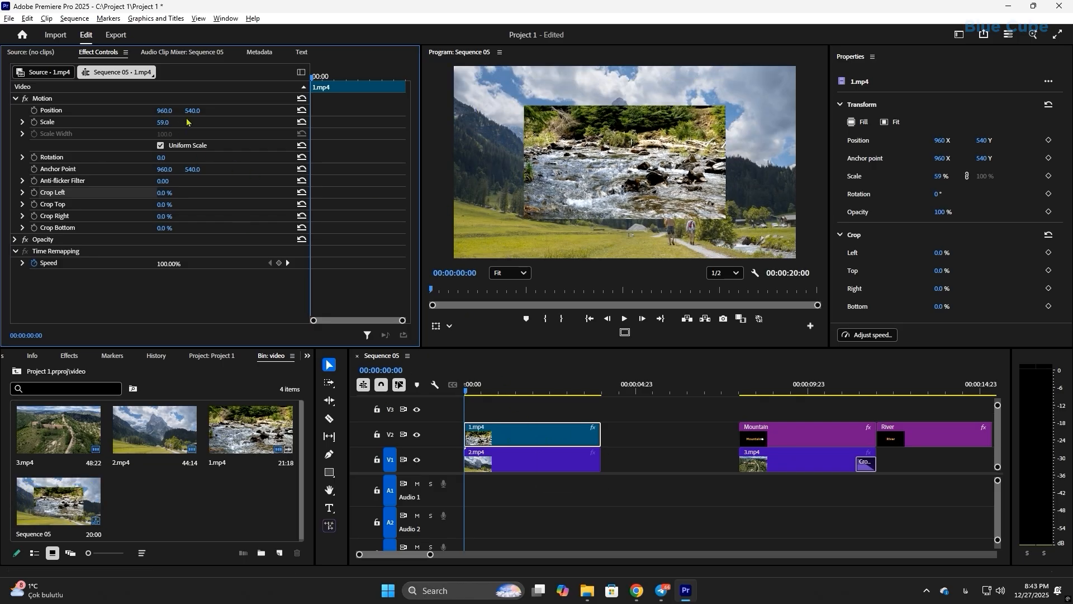
mouse_move(164, 111)
left_mouse_down()
mouse_move(213, 111)
mouse_move(170, 125)
left_mouse_up()
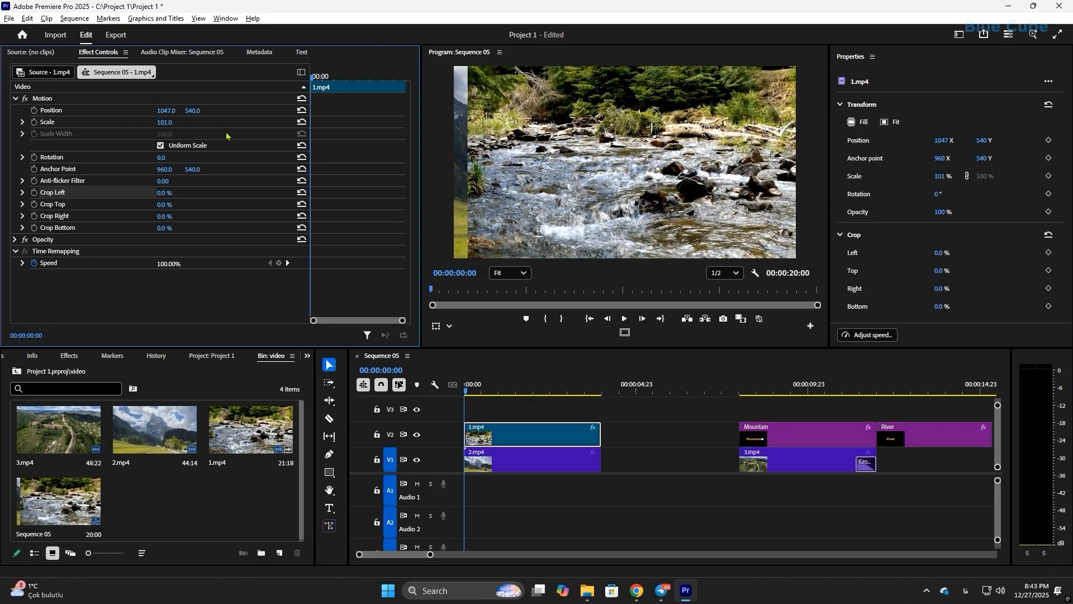
key("ctrl+z")
key("ctrl+z")
key("ctrl+z")
key("ctrl+z")
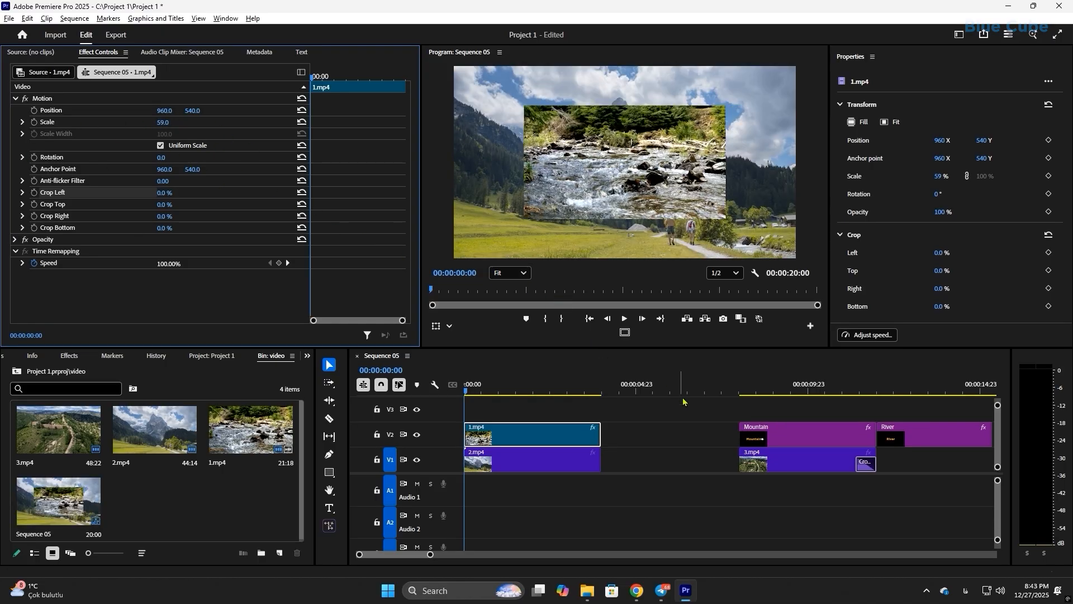
key("ctrl+z")
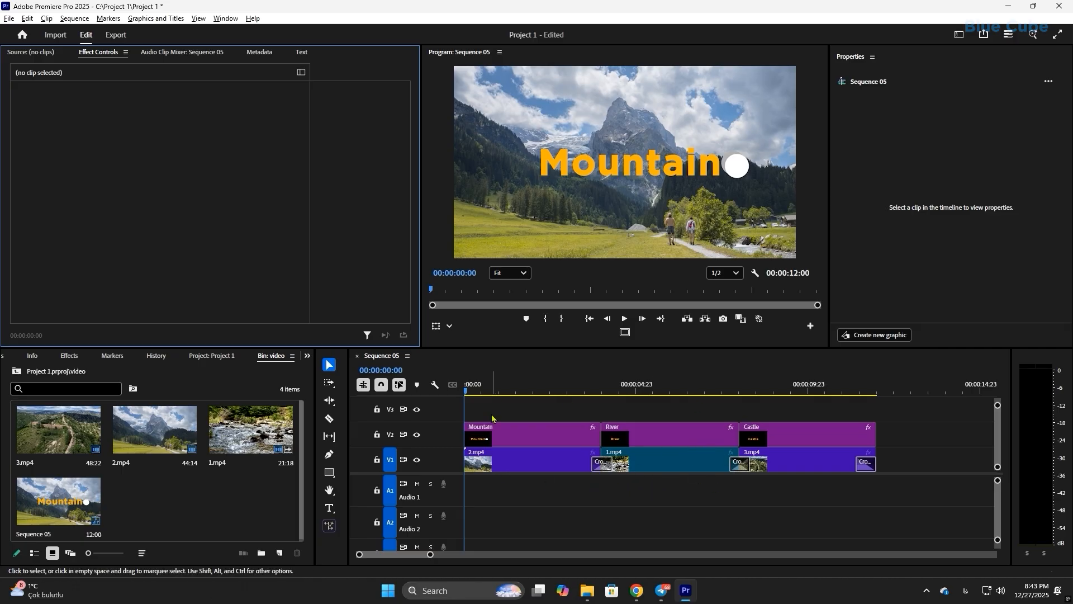
Step: Preview the cross dissolve between 2.mp4 and 1.mp4 on V1
left_click(491, 439)
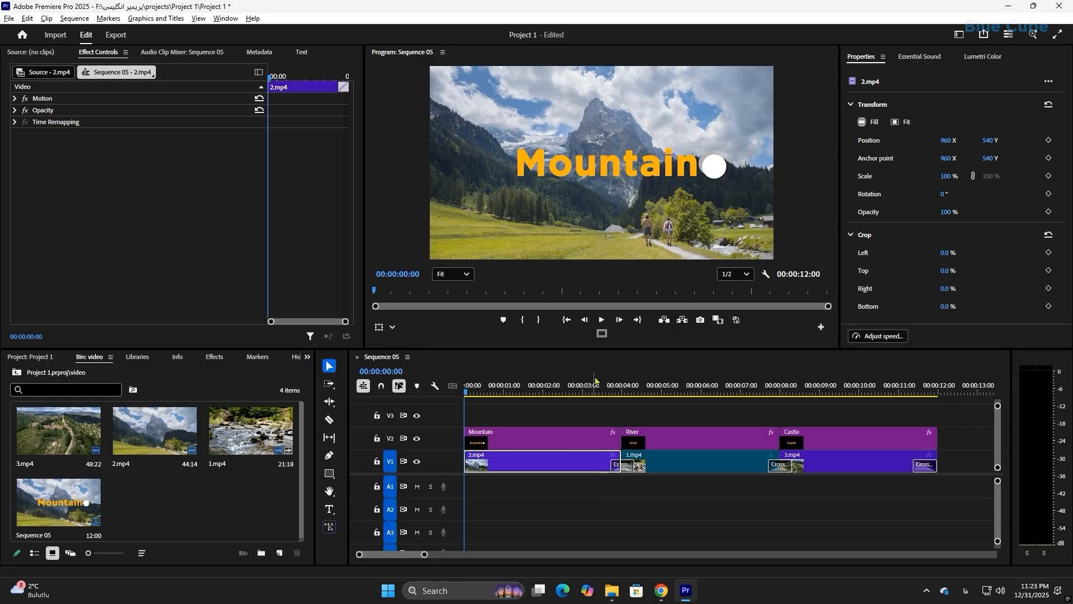
mouse_move(599, 393)
left_mouse_down()
mouse_move(624, 393)
mouse_move(599, 399)
left_mouse_up()
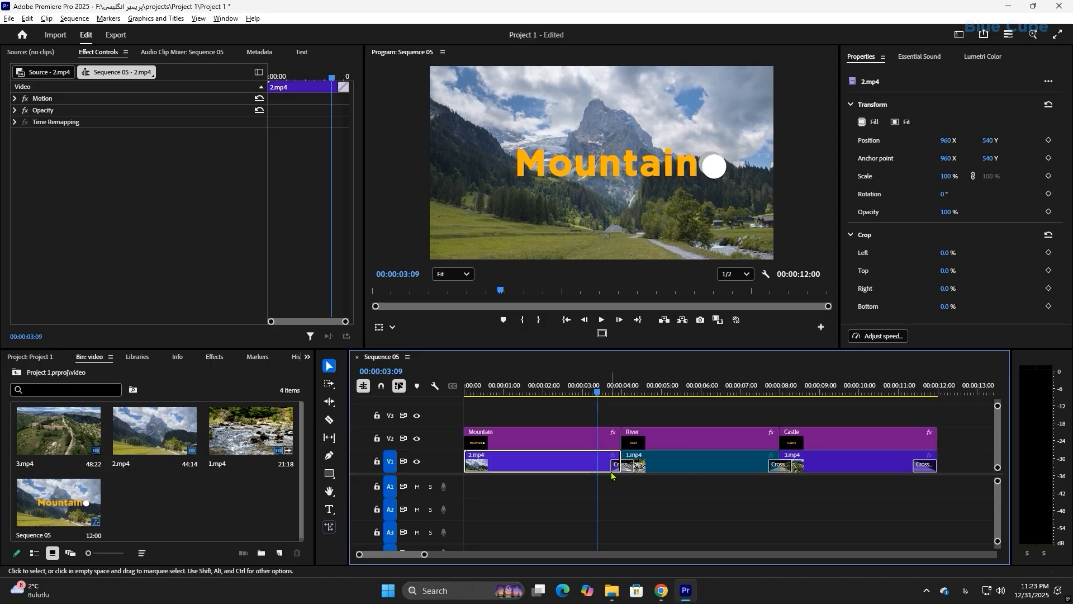
left_click(618, 393)
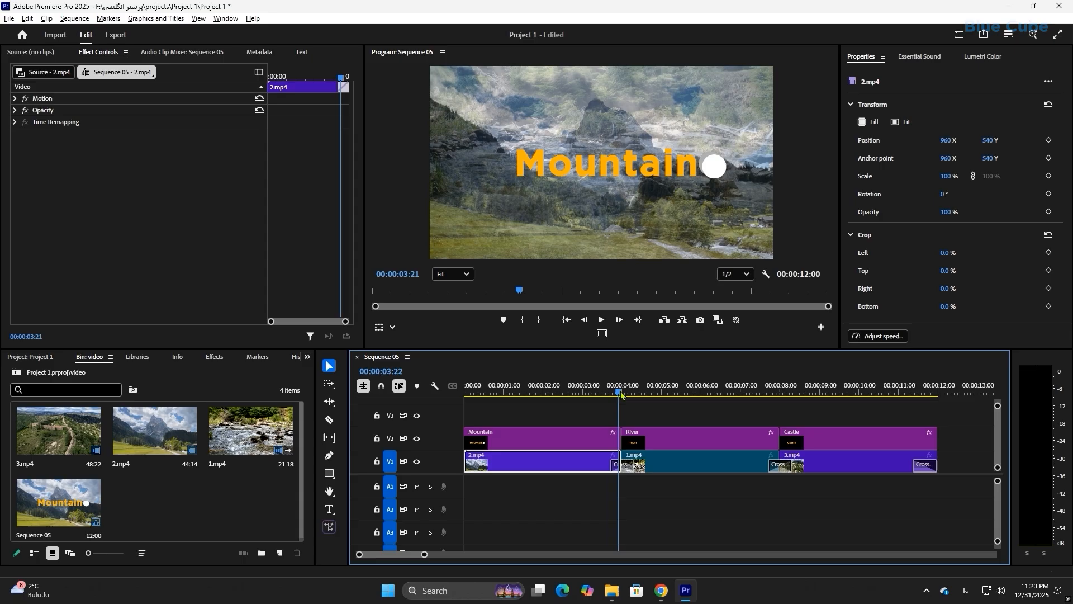
Step: Mark an In point at 00:00:02:18 and an Out point at 00:00:05:23 in the sequence
left_click_drag(621, 394, 572, 394)
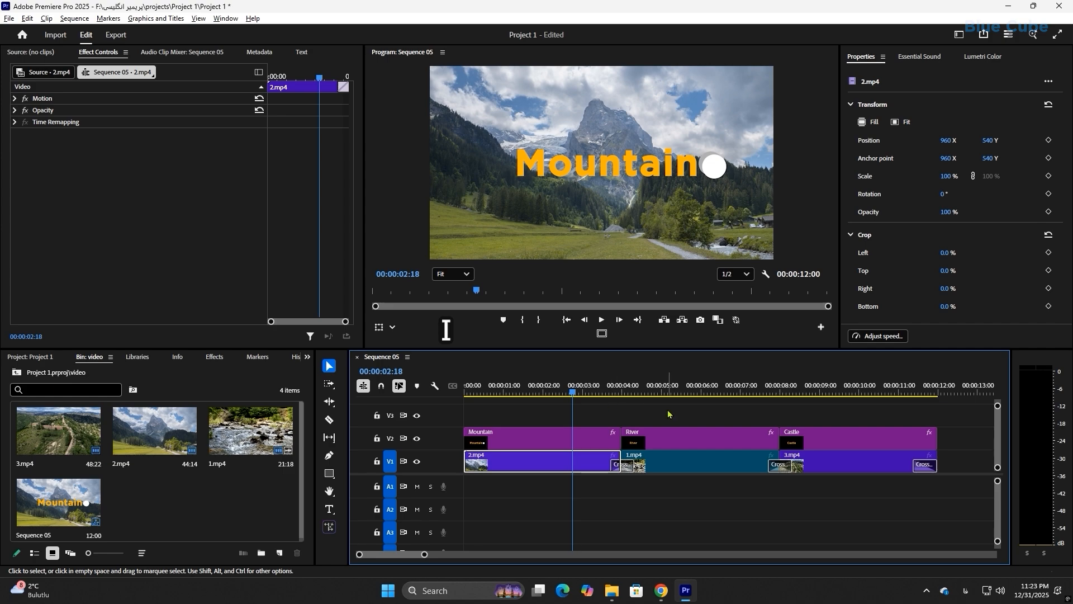
key("i")
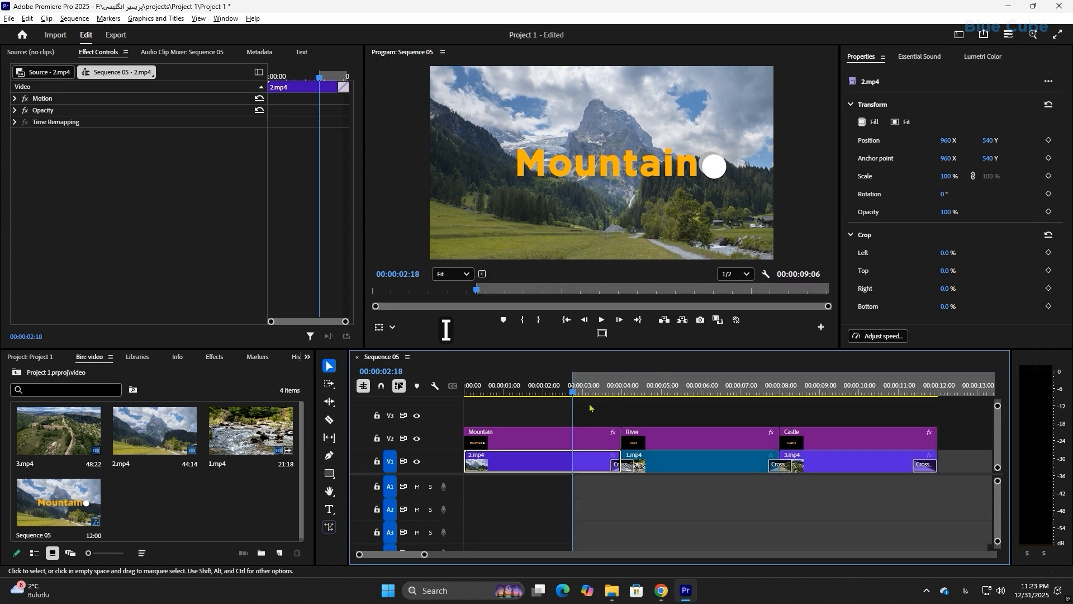
left_click(675, 393)
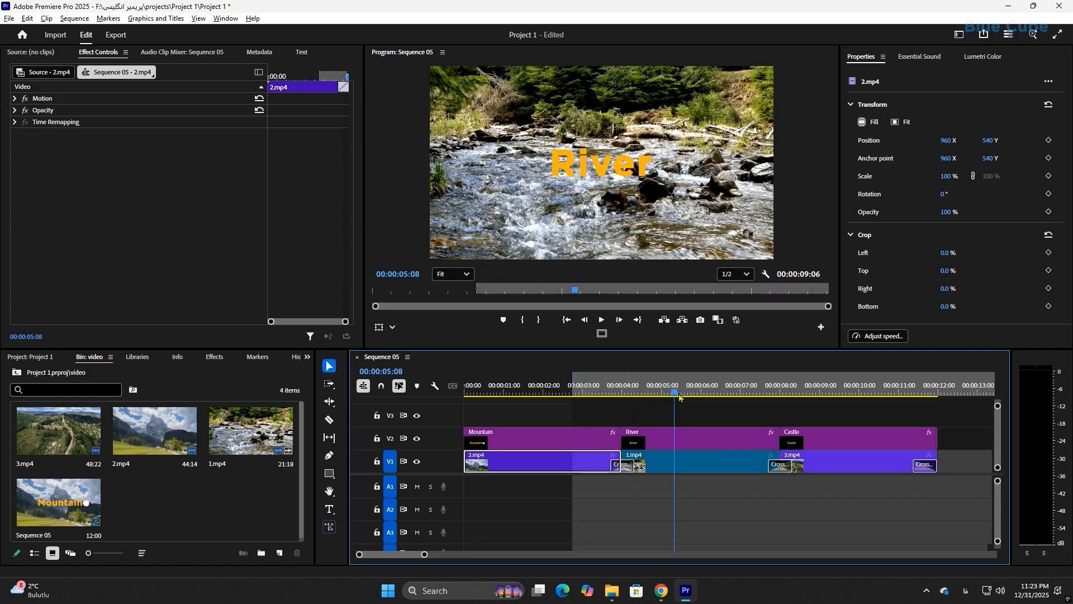
left_click_drag(680, 397, 703, 400)
key("o")
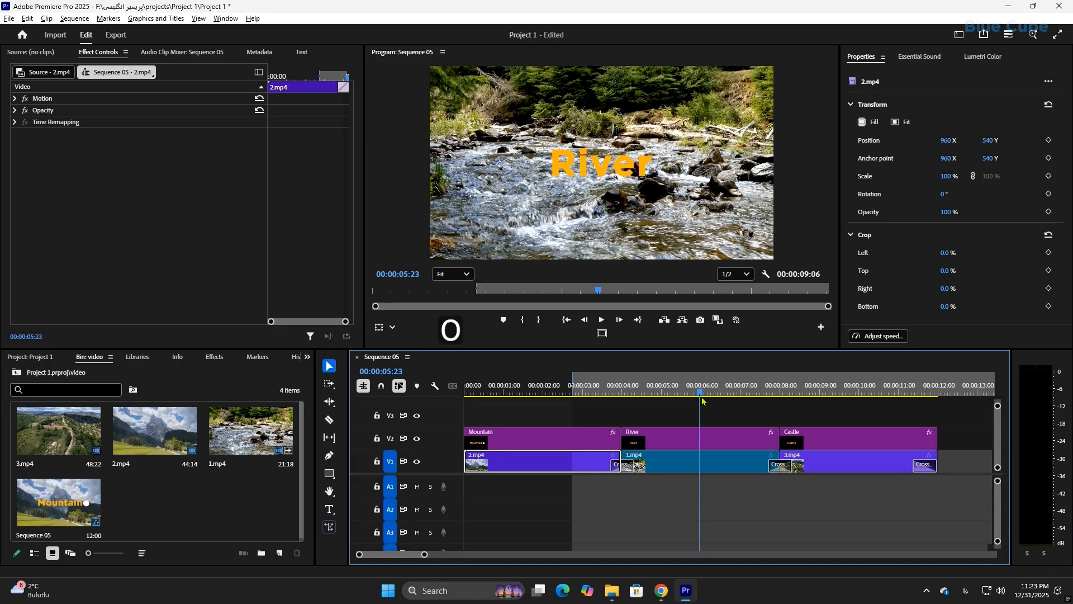
key("o")
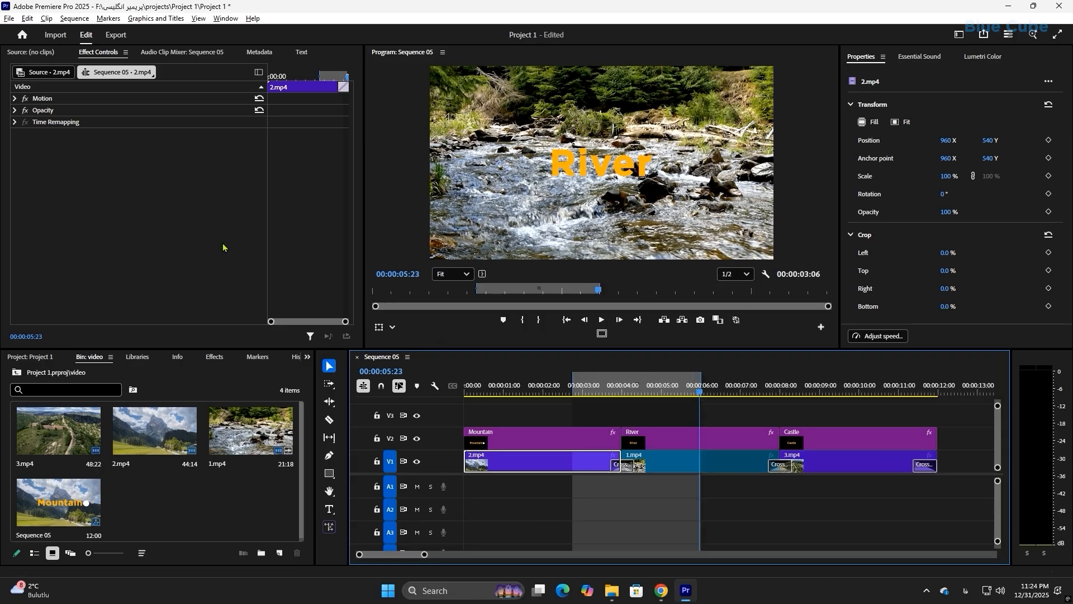
Step: Render the marked section with Render In to Out and scrub through the rendered part
left_click(73, 19)
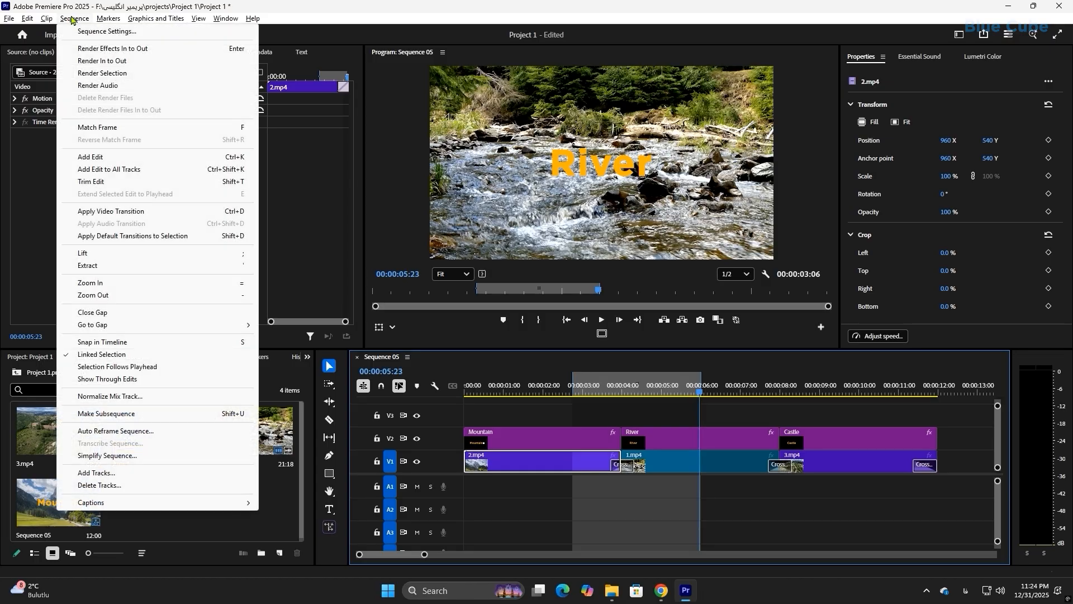
left_click(119, 61)
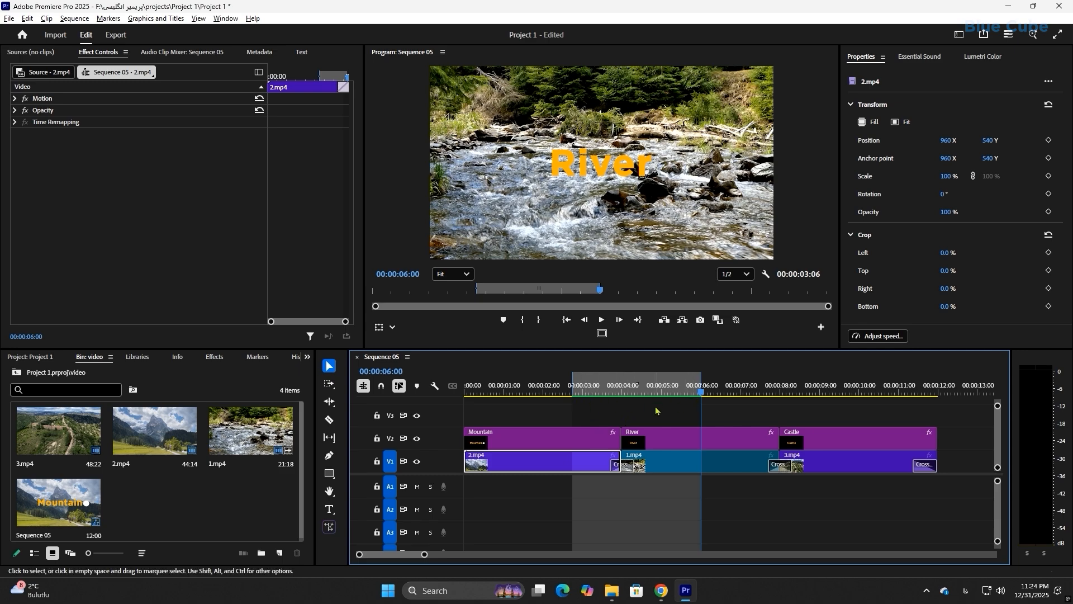
left_click_drag(622, 387, 599, 426)
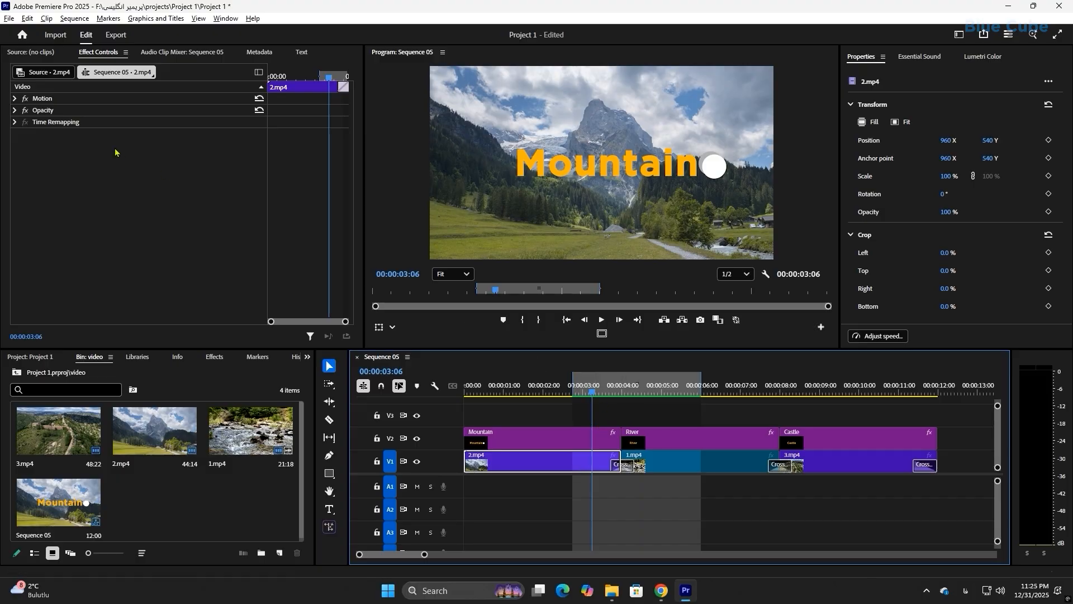
Step: Extend the Out point to the end of the Castle clip at 00:00:11:23 and run Render Effects In to Out
left_click(75, 19)
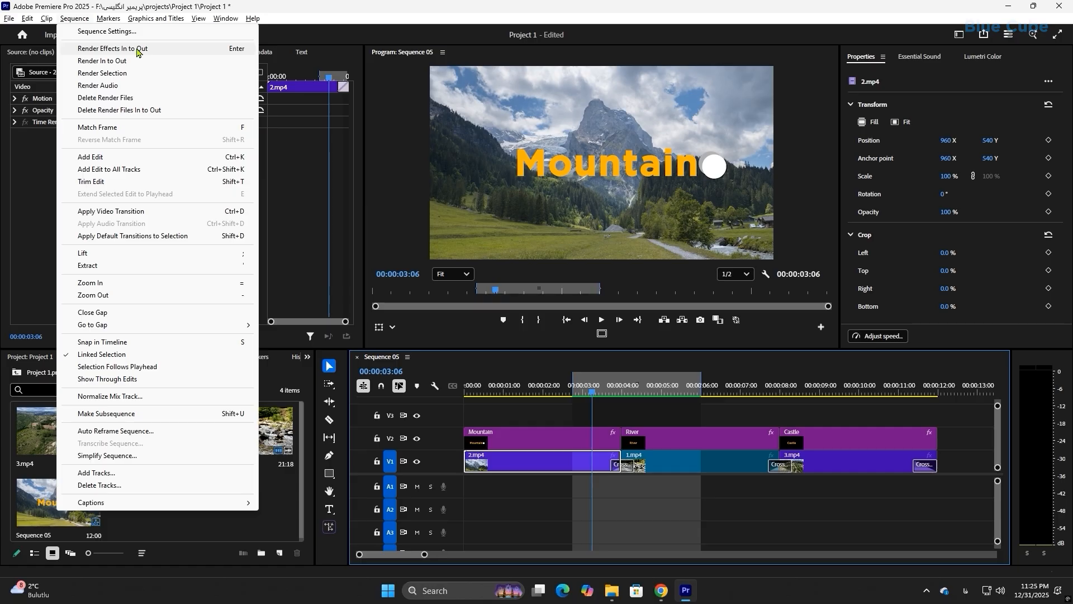
left_click(564, 4)
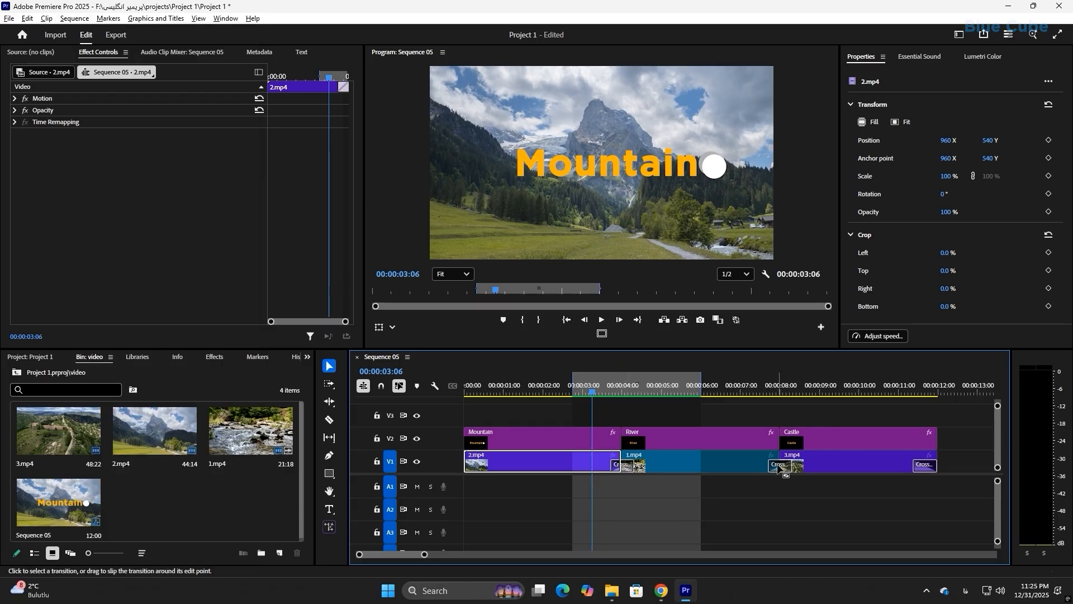
left_click_drag(701, 382, 937, 410)
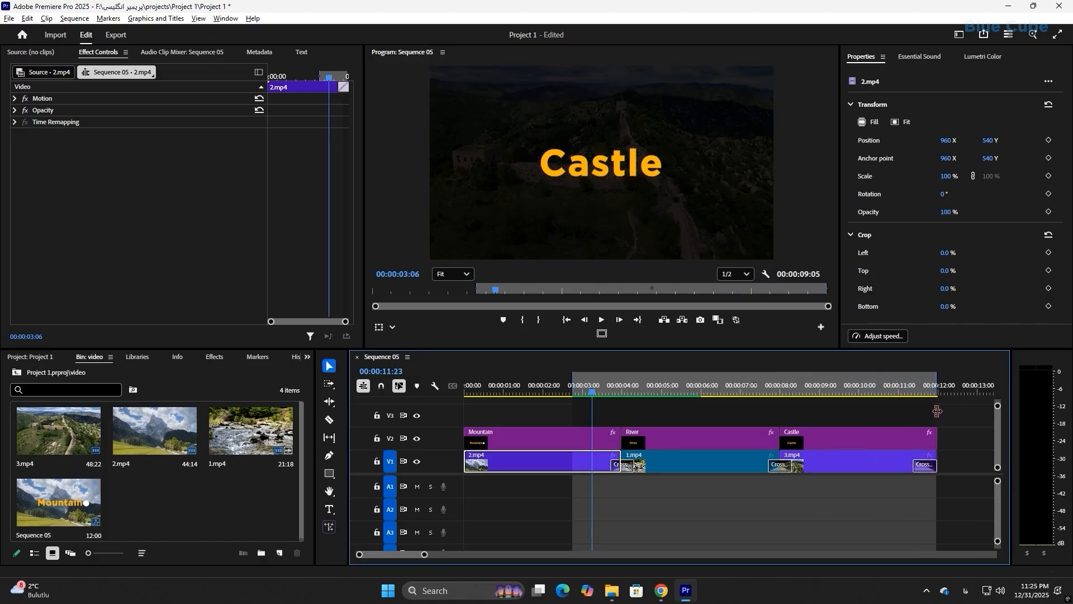
left_click(75, 18)
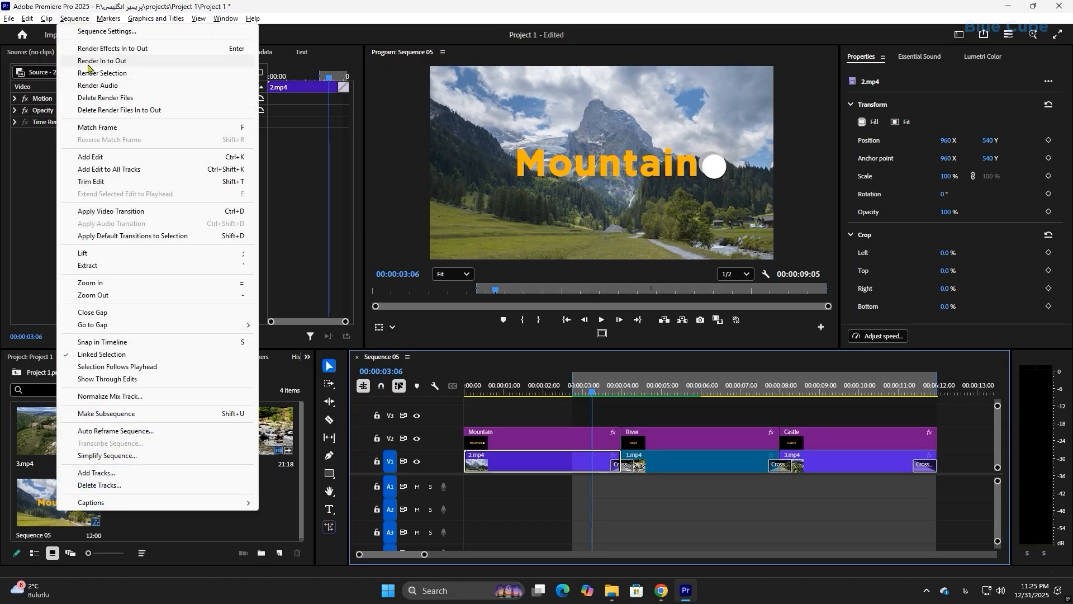
left_click(122, 49)
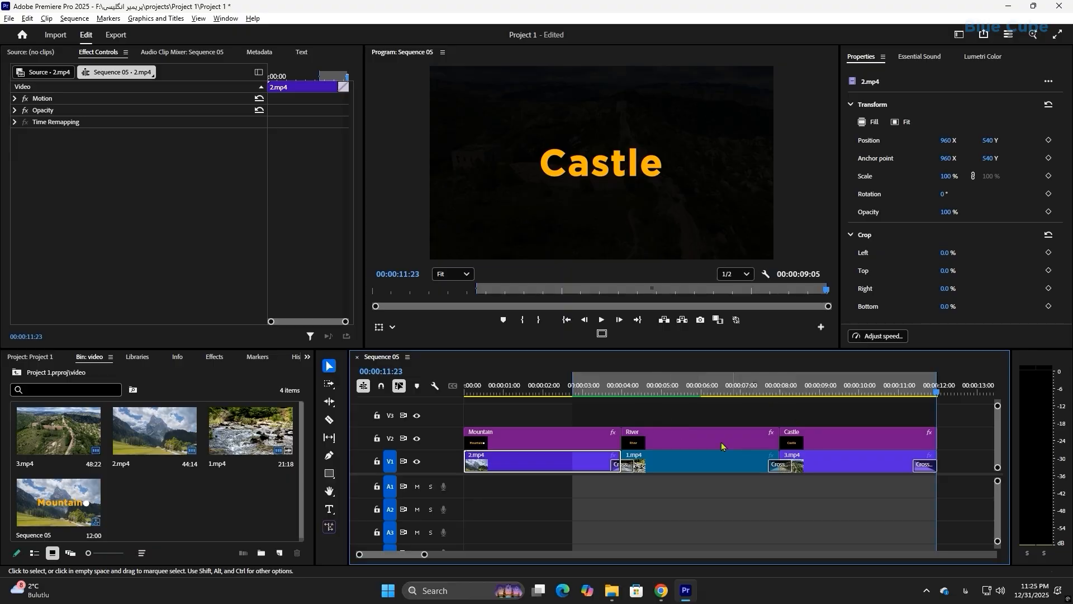
Step: Move the playhead to 00:00:03:13 and pull the Out point earlier for a marked duration of 00:00:07:03
left_click_drag(588, 386, 603, 436)
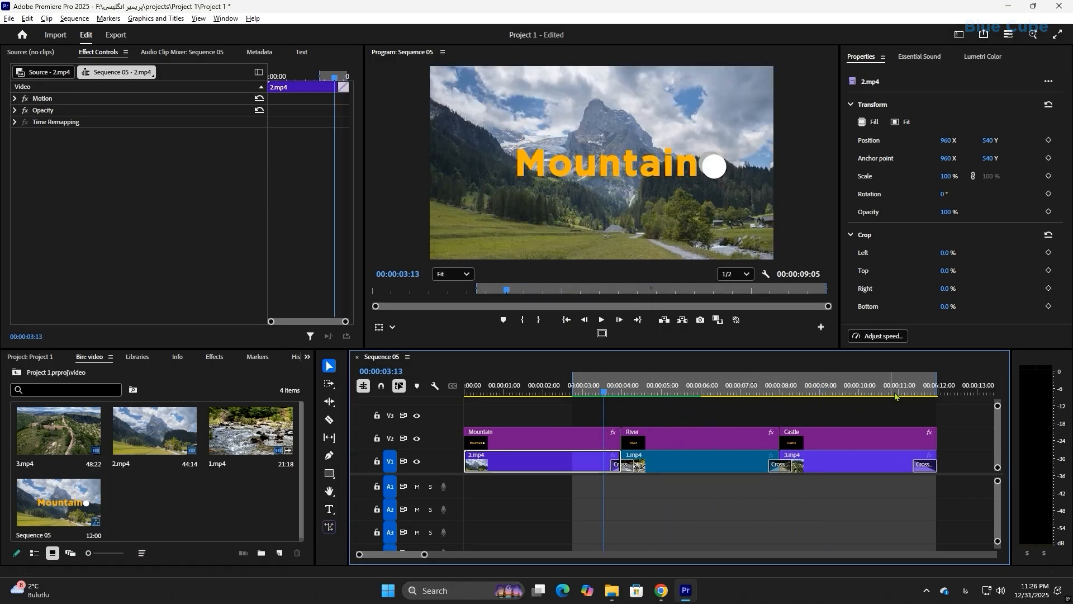
left_click_drag(936, 379, 853, 384)
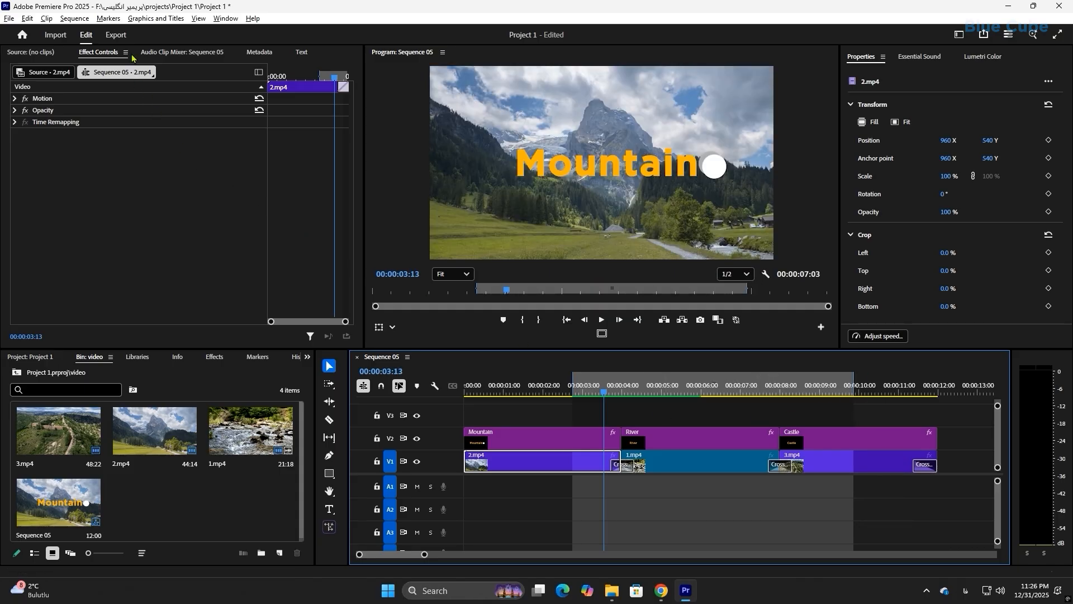
Step: Open the export settings for Sequence 05 and return to the editing workspace
left_click(117, 35)
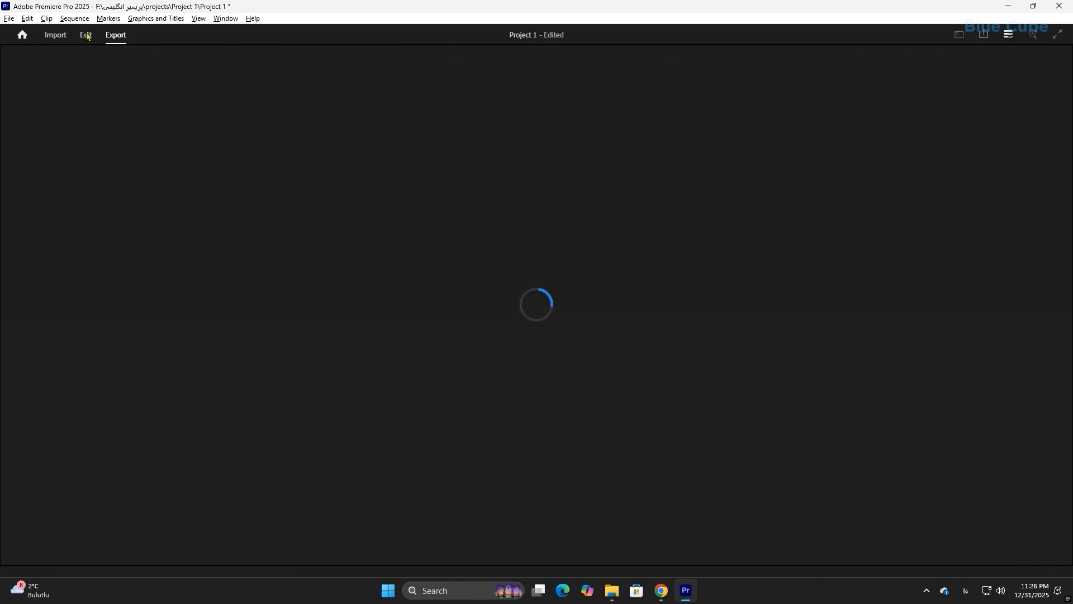
left_click(86, 35)
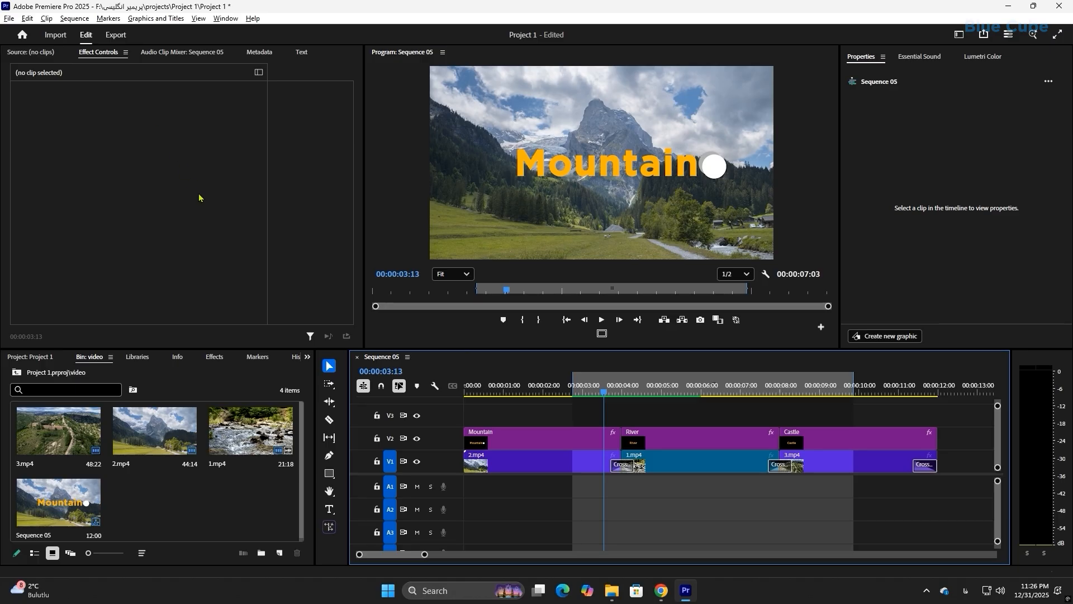
key("ctrl+m")
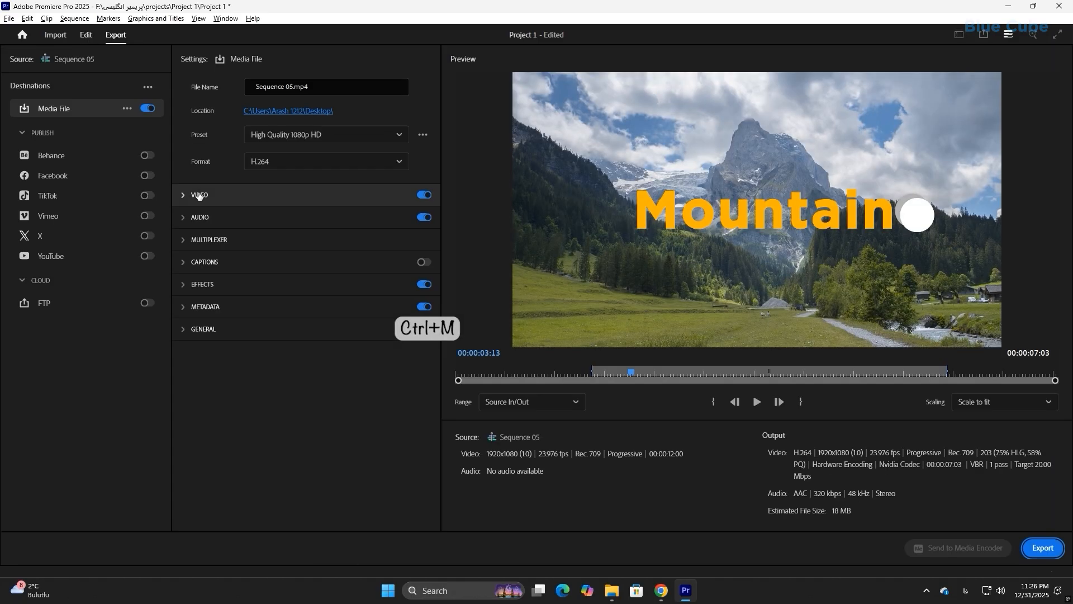
left_click(86, 35)
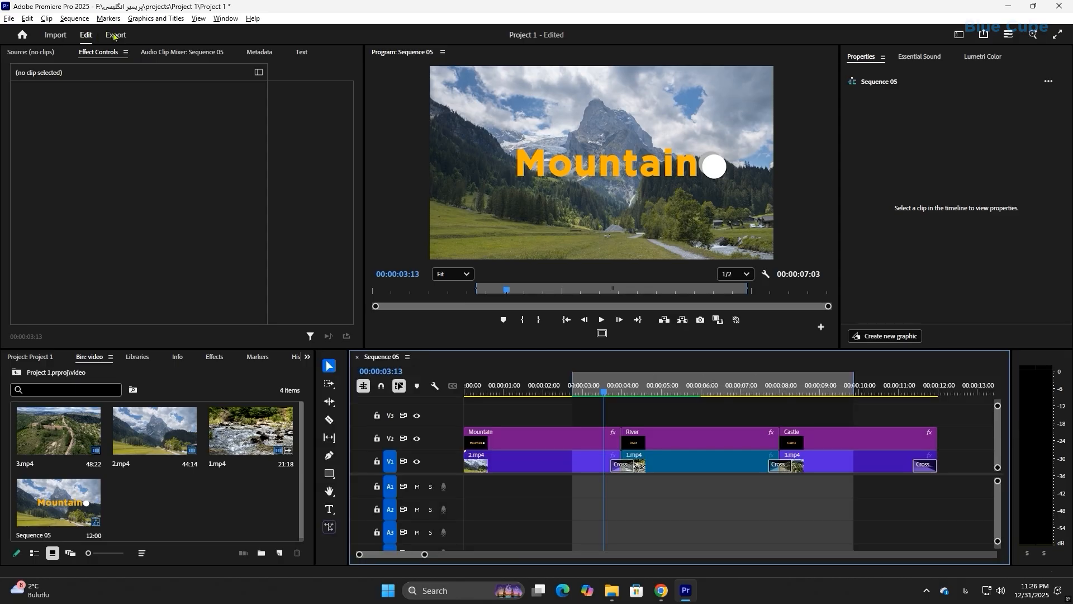
left_click(115, 36)
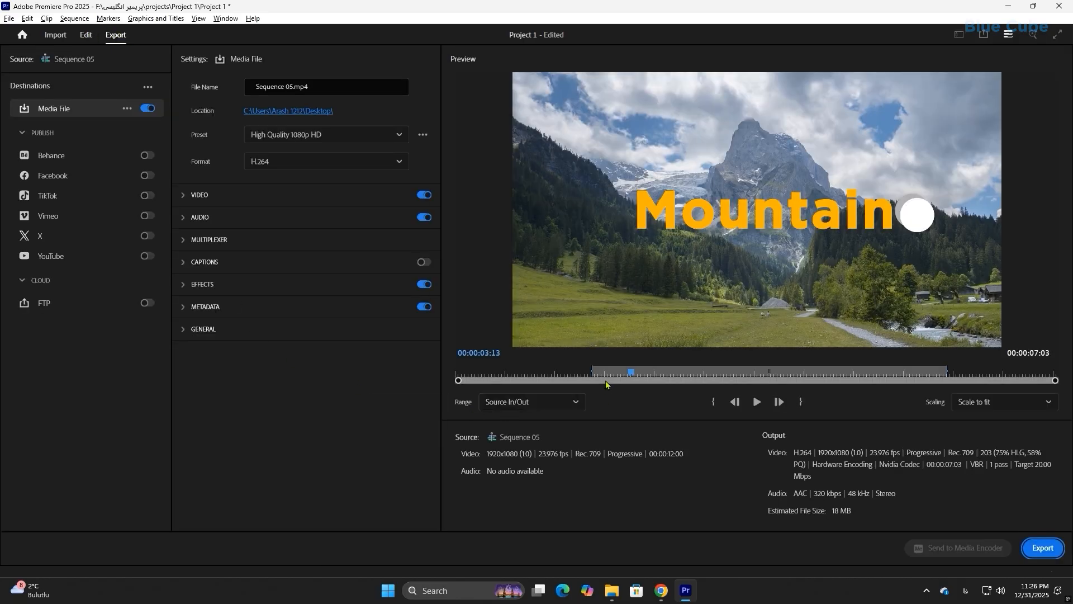
left_click(87, 36)
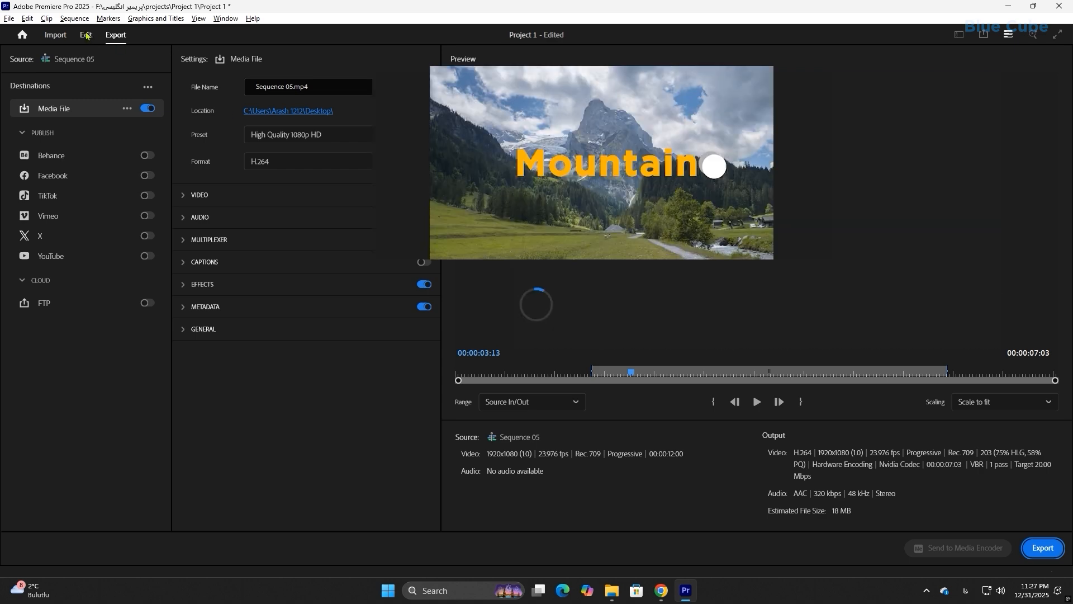
Step: Open the export settings for Sequence 05 and set the export range to Entire Source
left_click(124, 37)
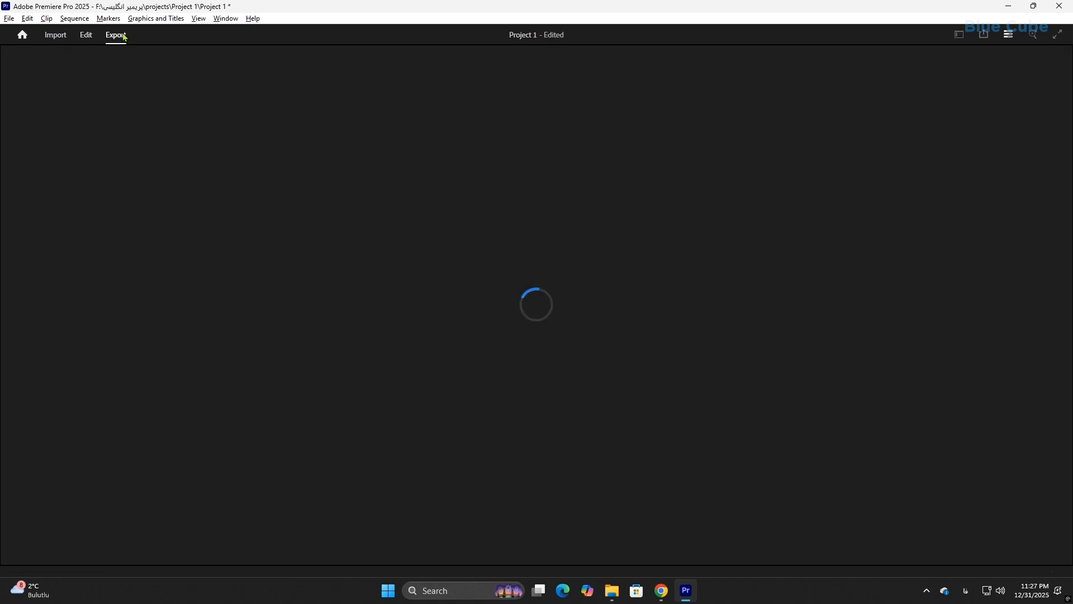
left_click(538, 407)
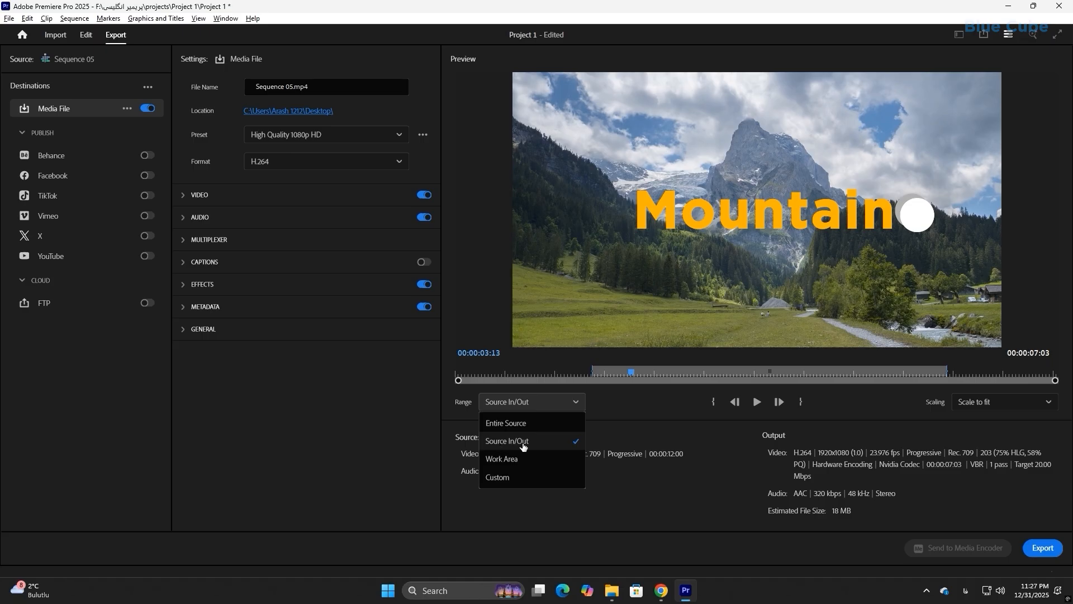
left_click(523, 444)
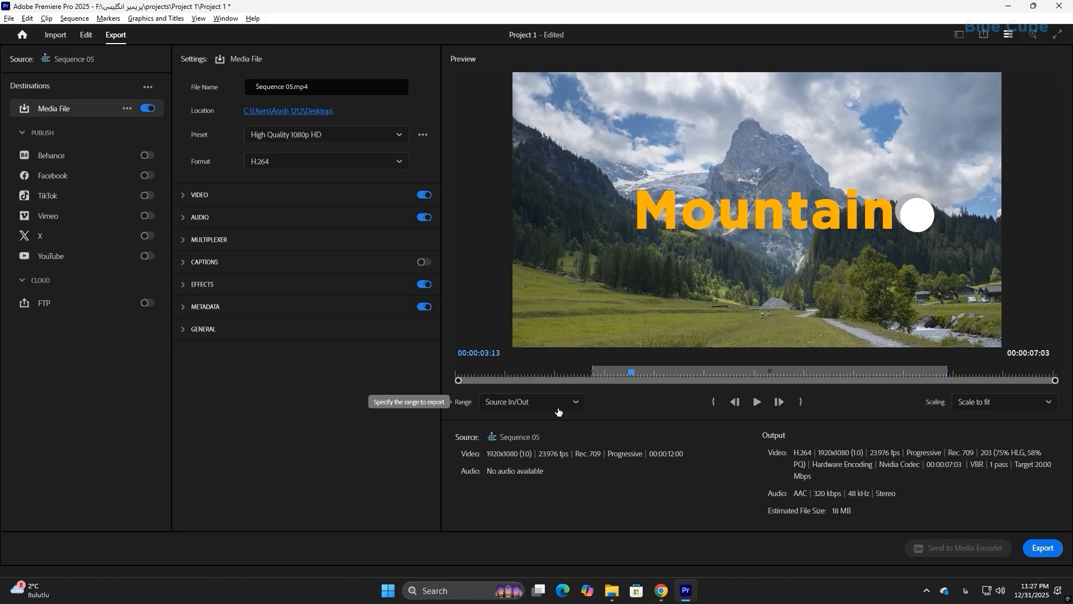
left_click(557, 408)
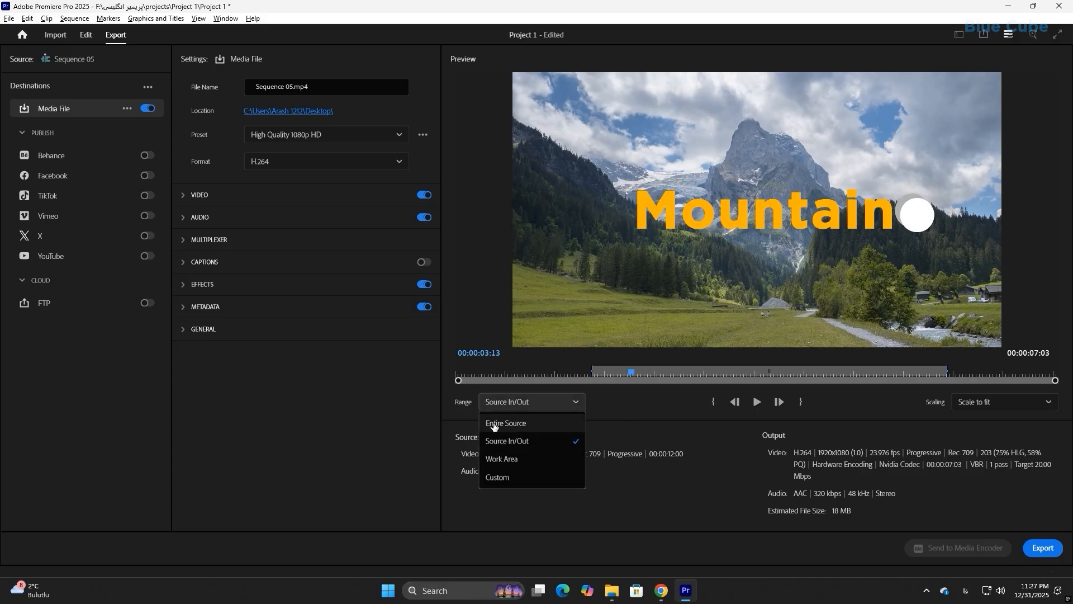
left_click(515, 425)
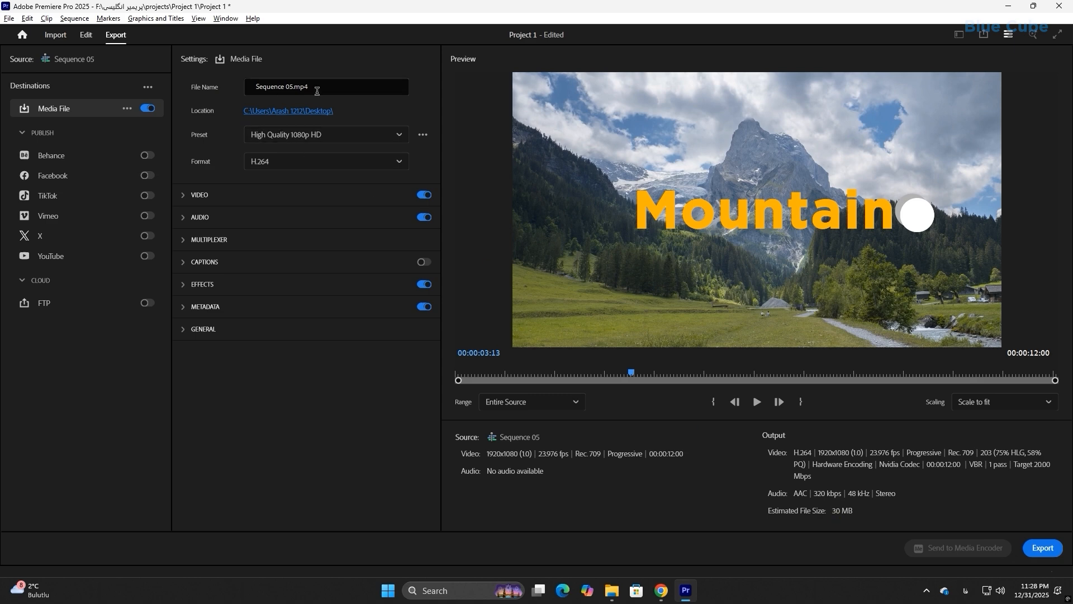
Step: Name the exported file test 1 and confirm the Desktop as its save location
left_click(317, 88)
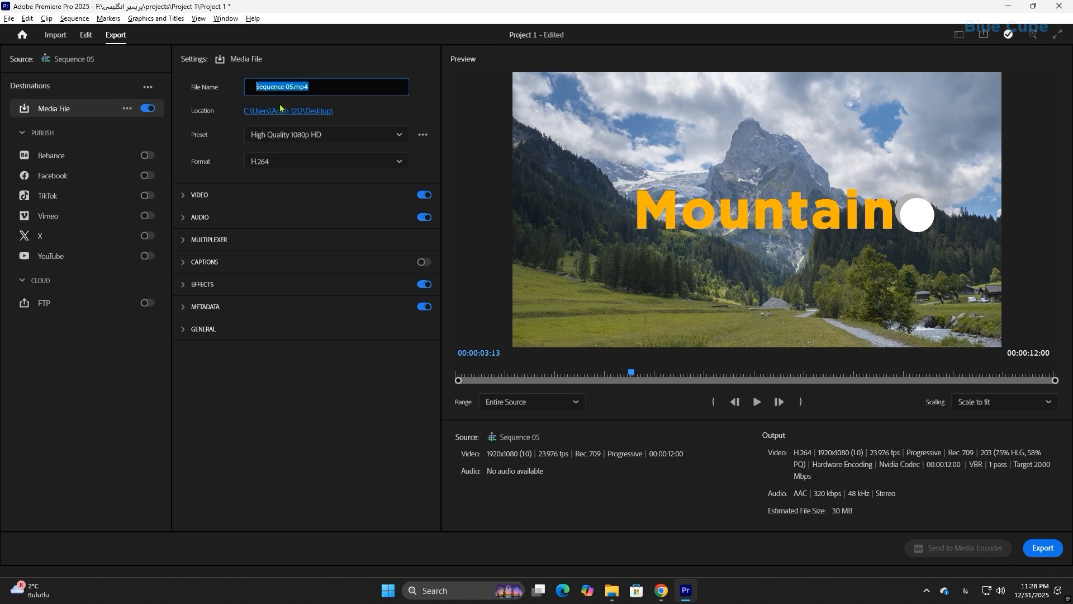
type("test 1")
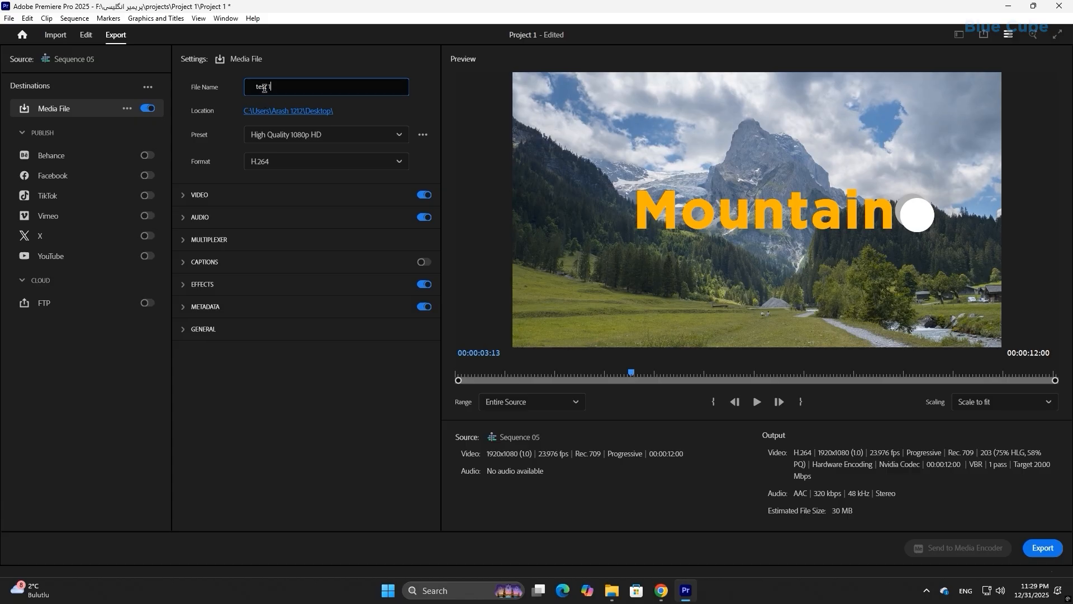
left_click(366, 69)
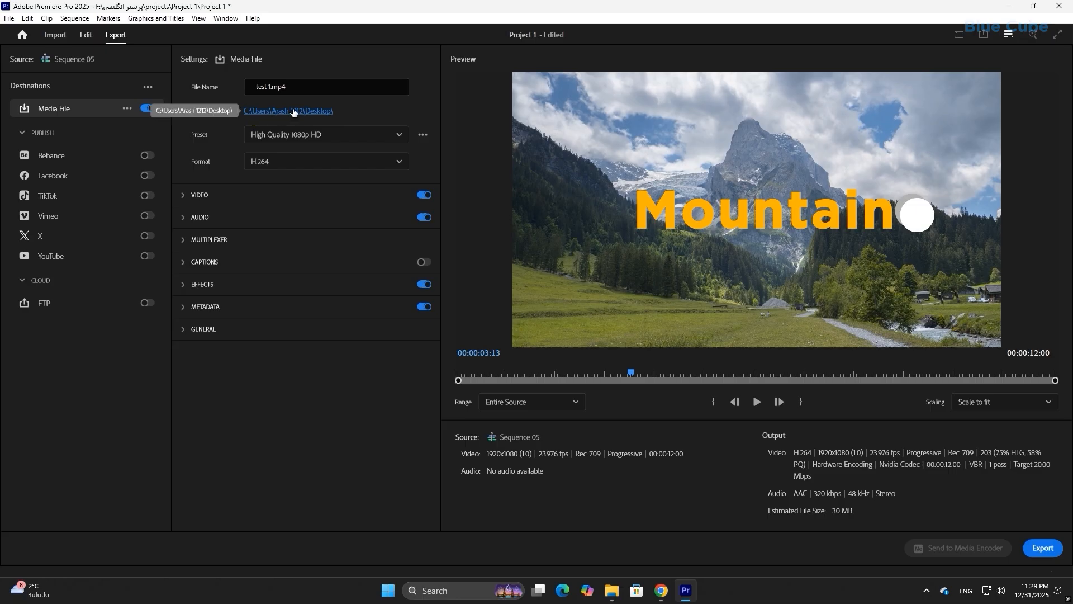
left_click(290, 114)
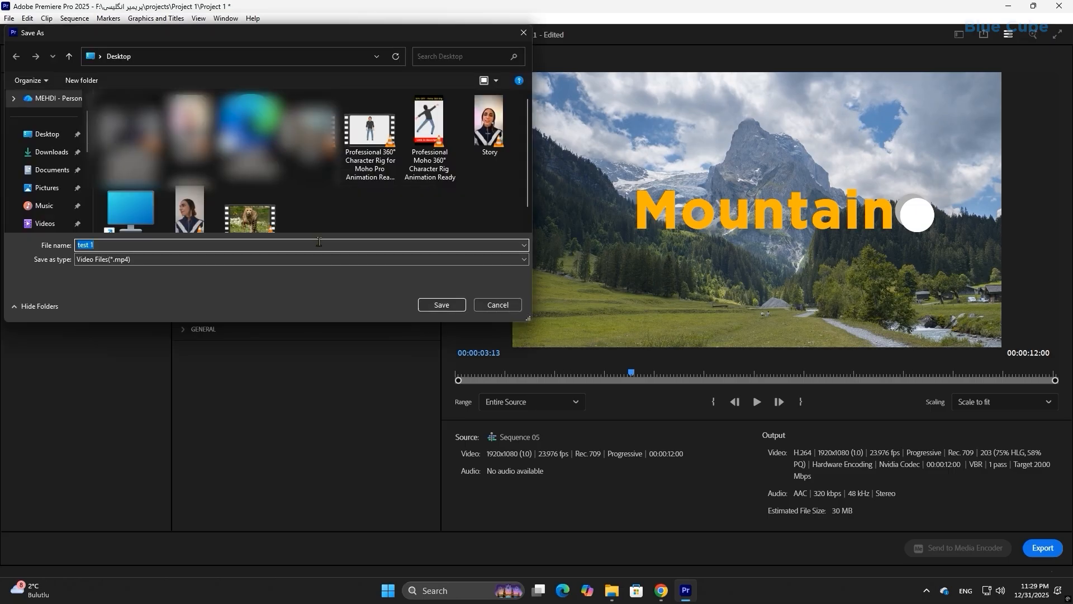
left_click(441, 305)
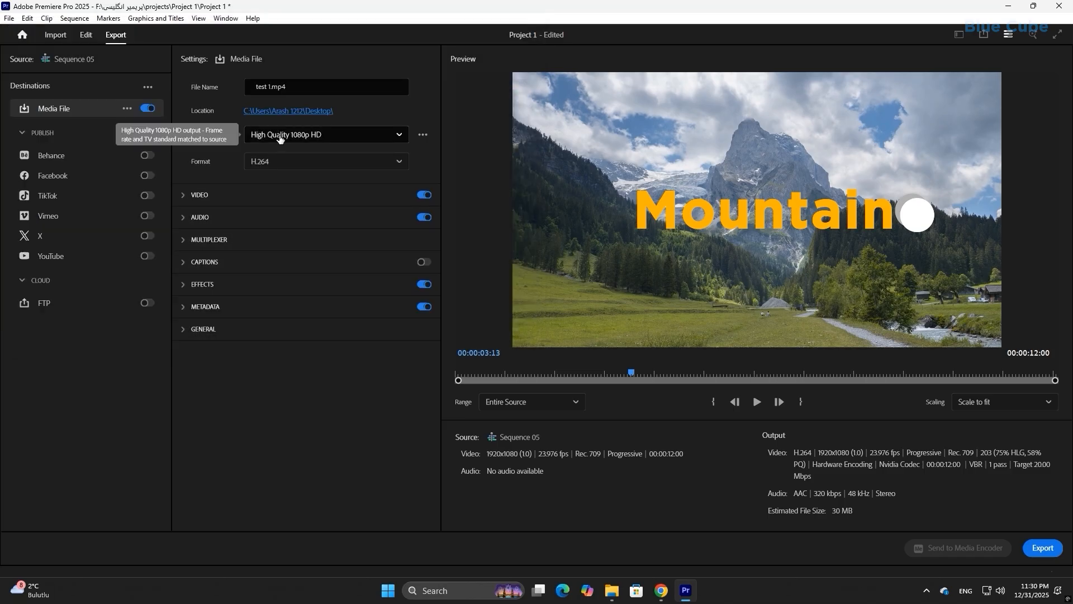
Step: Examine the available export presets, including the complete list in the Preset Manager, without choosing one
left_click(280, 138)
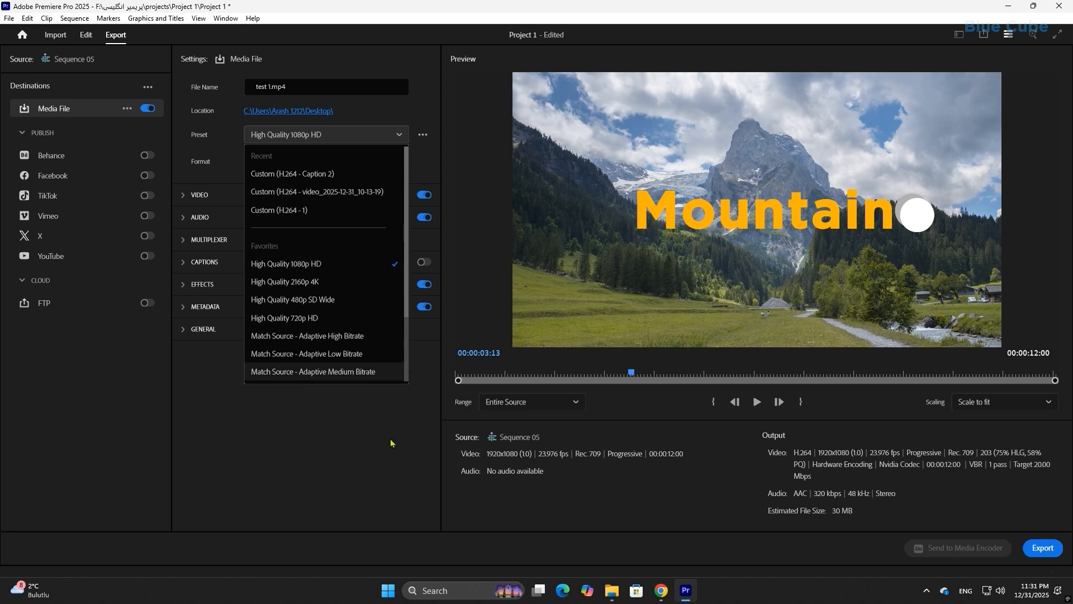
scroll(367, 316, "down", 1)
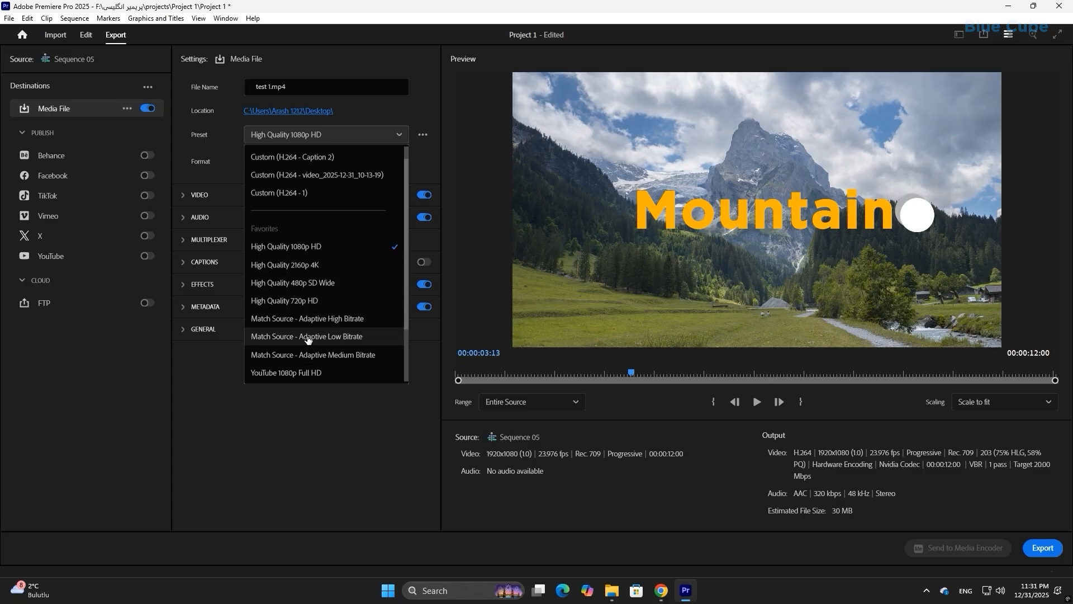
scroll(307, 324, "down", 2)
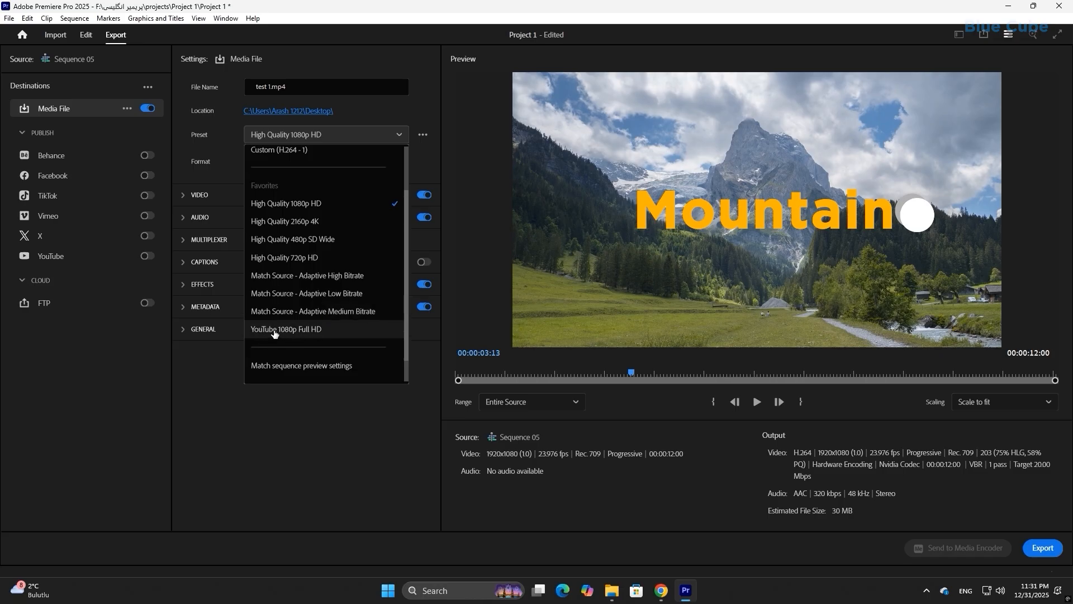
scroll(307, 327, "down", 1)
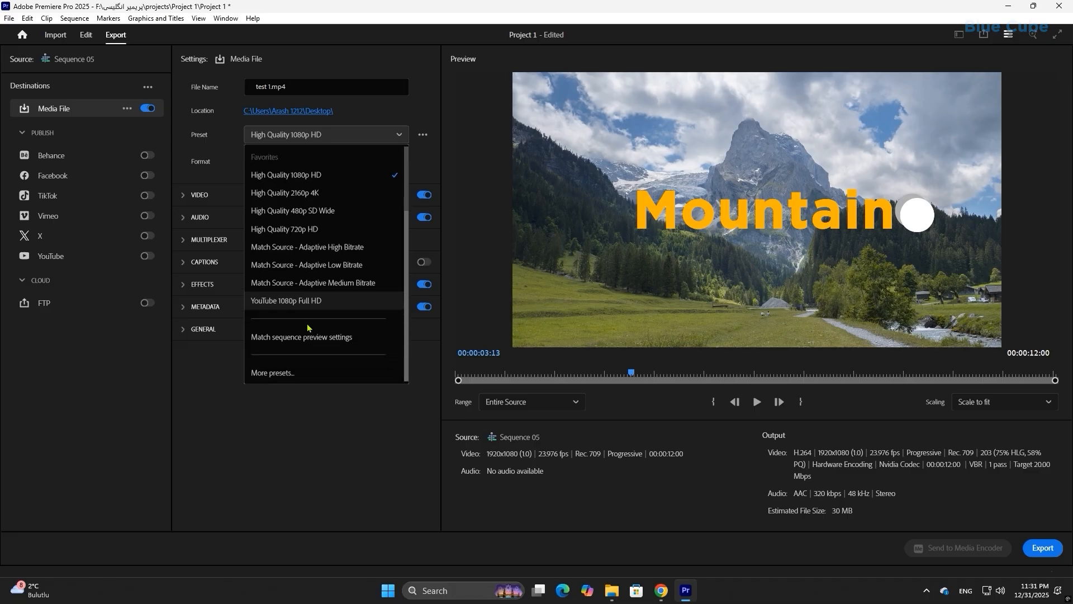
left_click(279, 375)
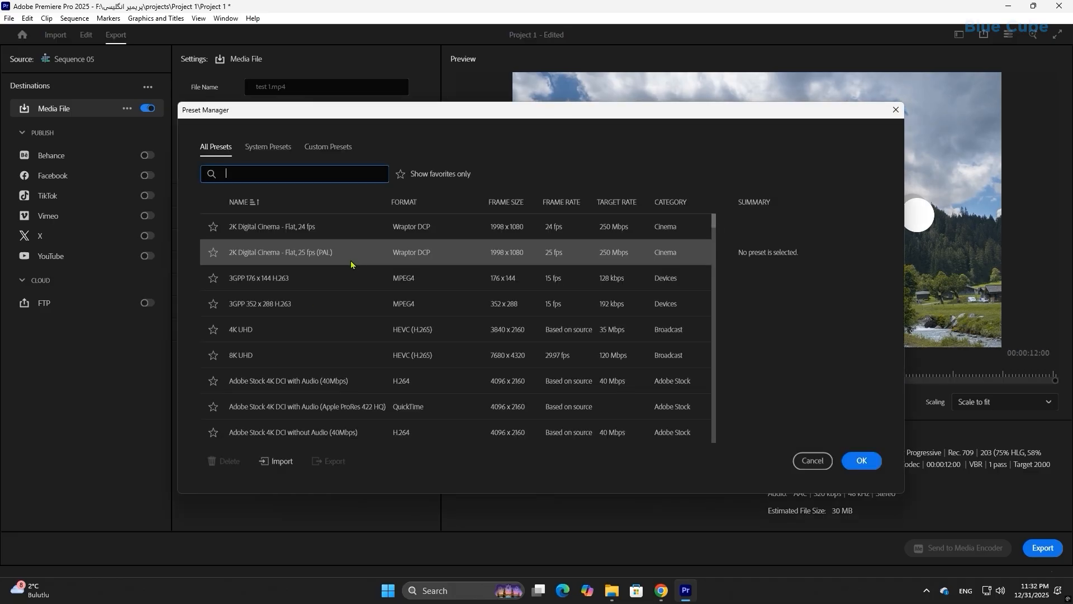
left_click_drag(714, 223, 695, 447)
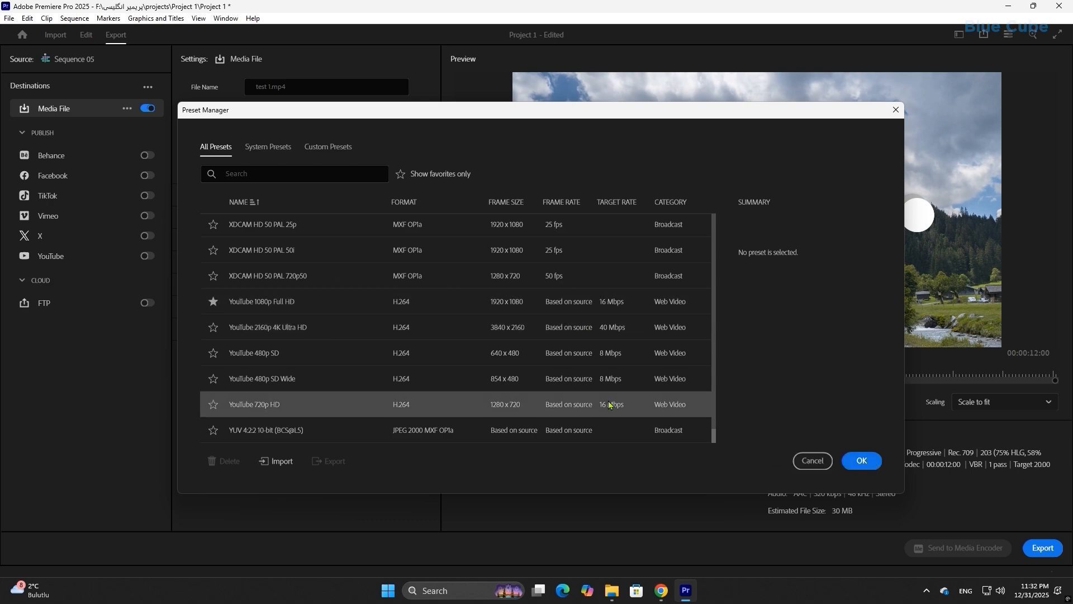
left_click(812, 460)
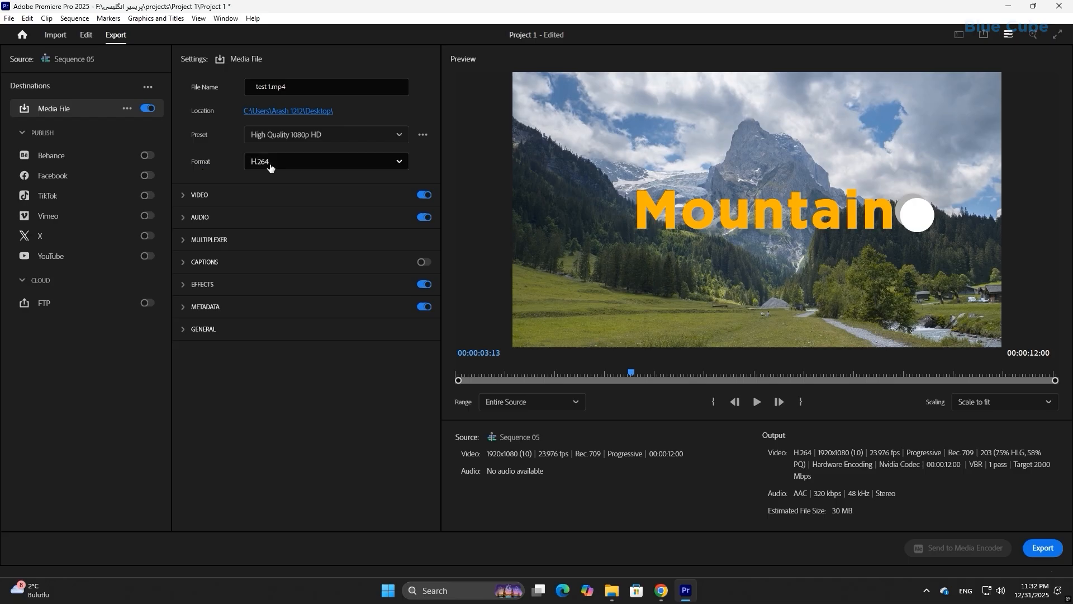
Step: Look through the available export formats and keep H.264
left_click(283, 169)
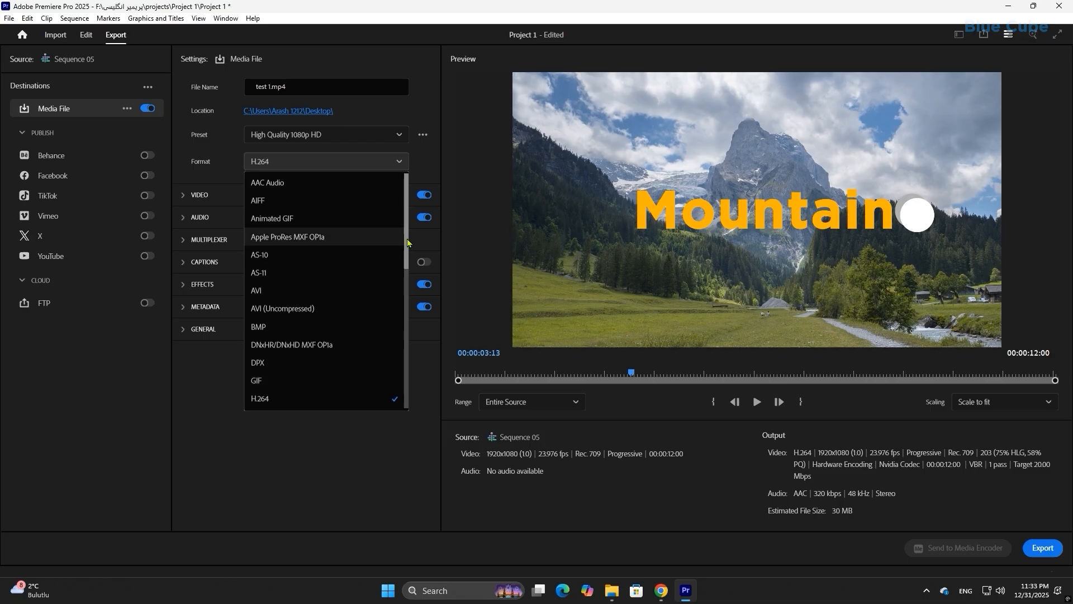
scroll(389, 364, "down", 5)
scroll(390, 364, "down", 2)
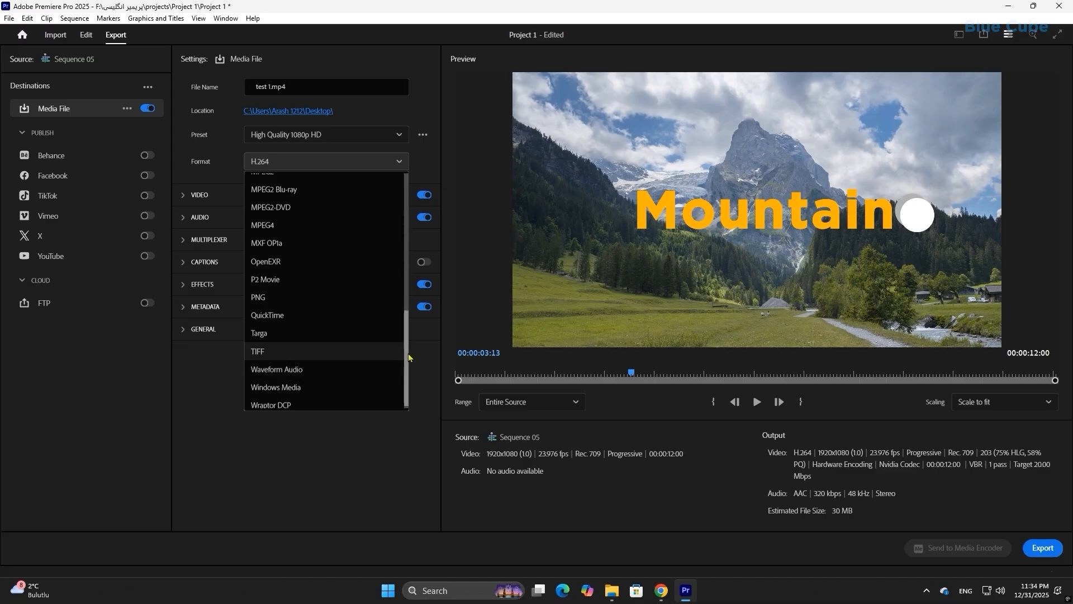
scroll(313, 313, "up", 3)
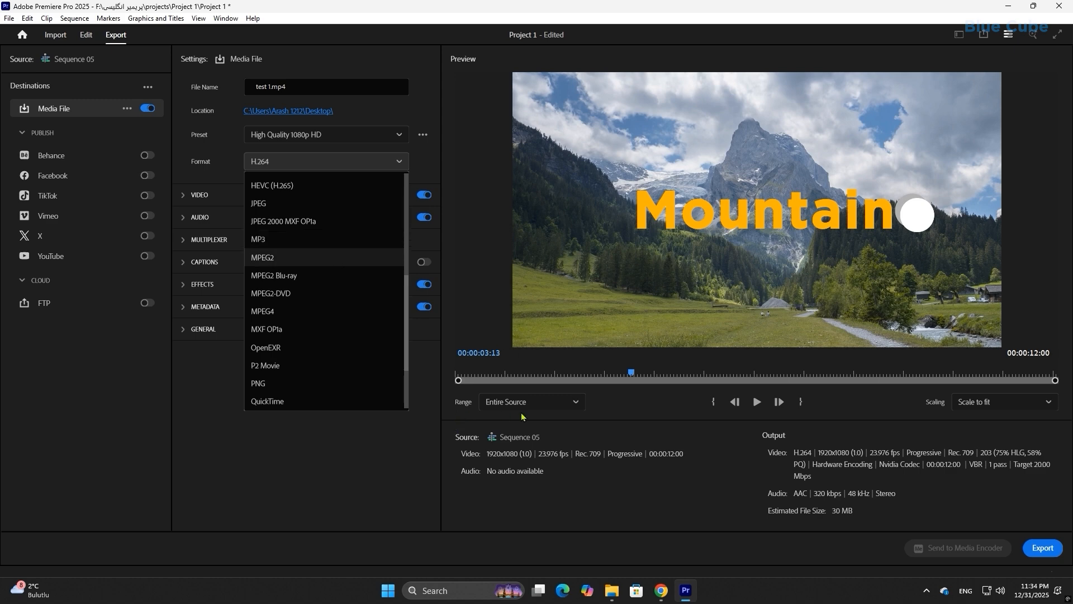
scroll(311, 342, "down", 3)
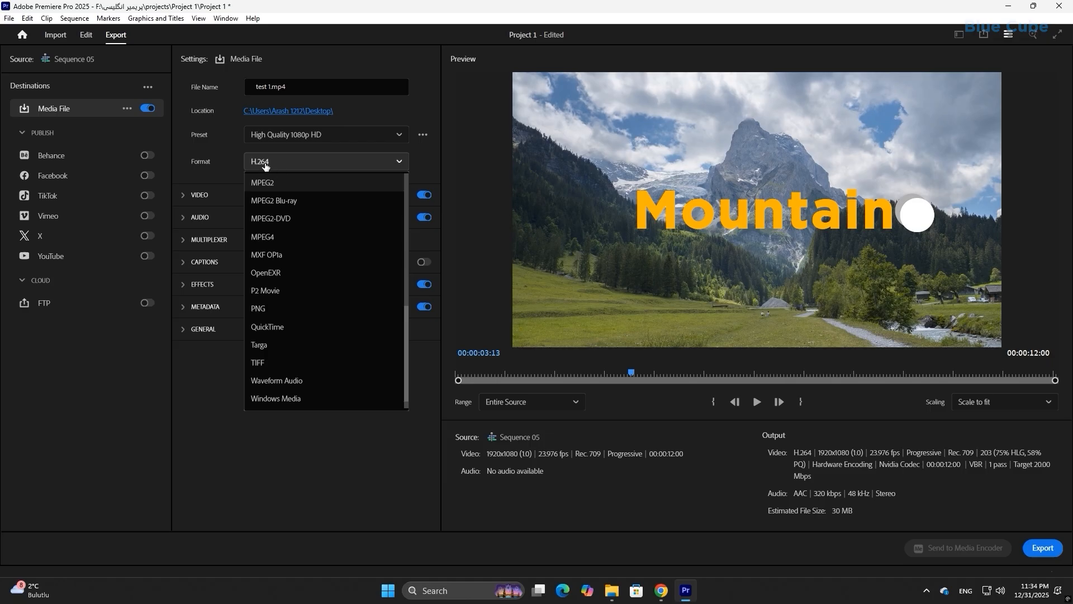
left_click(269, 165)
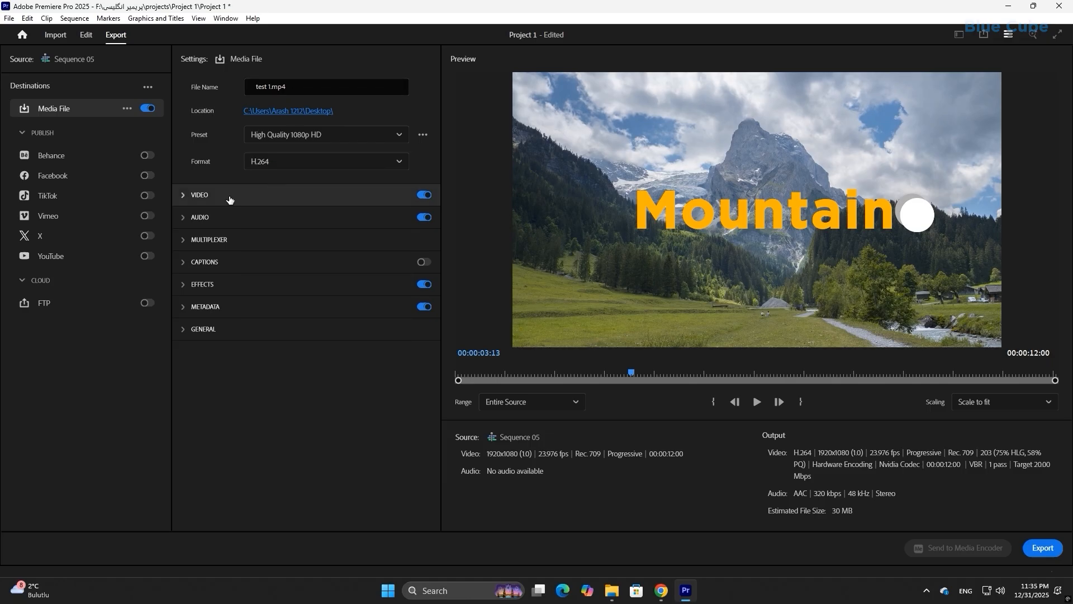
Step: Switch the Video, Audio and Effects sections of the export off and back on
left_click(424, 195)
left_click(424, 194)
left_click(424, 218)
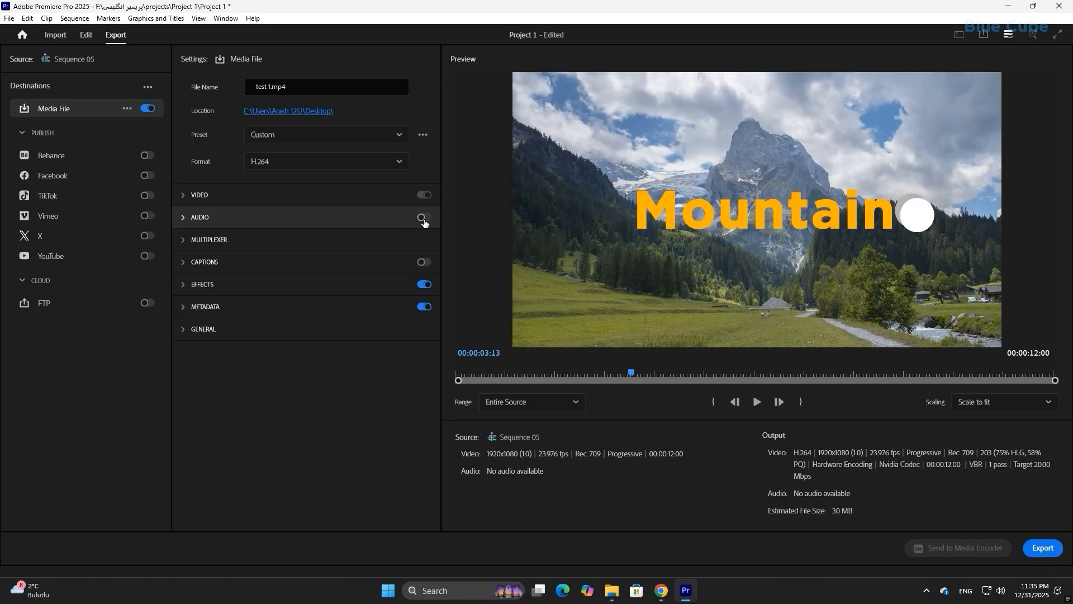
left_click(424, 218)
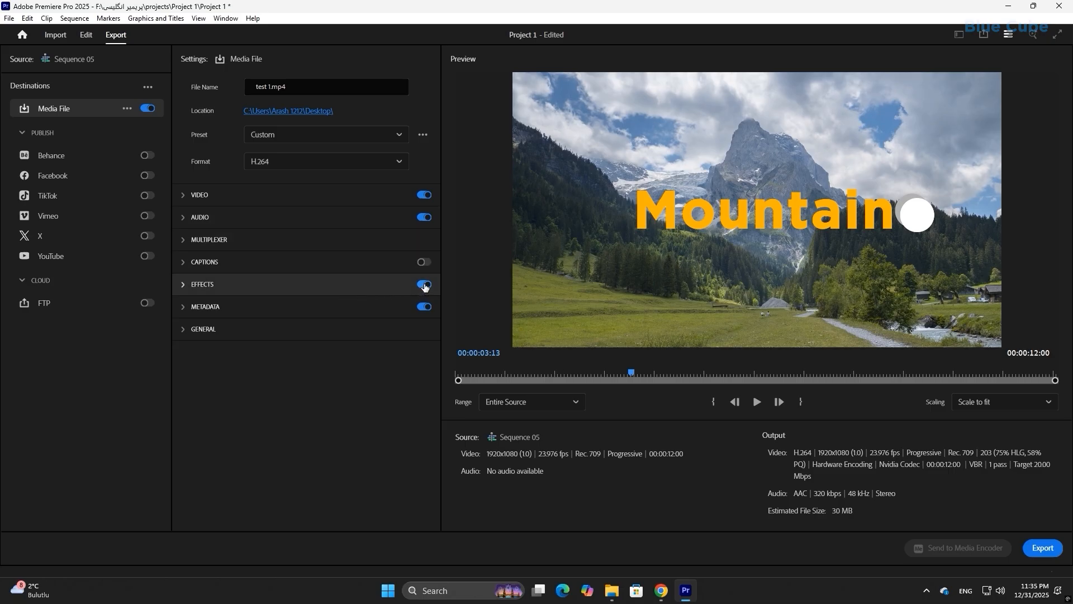
left_click(424, 285)
left_click(424, 285)
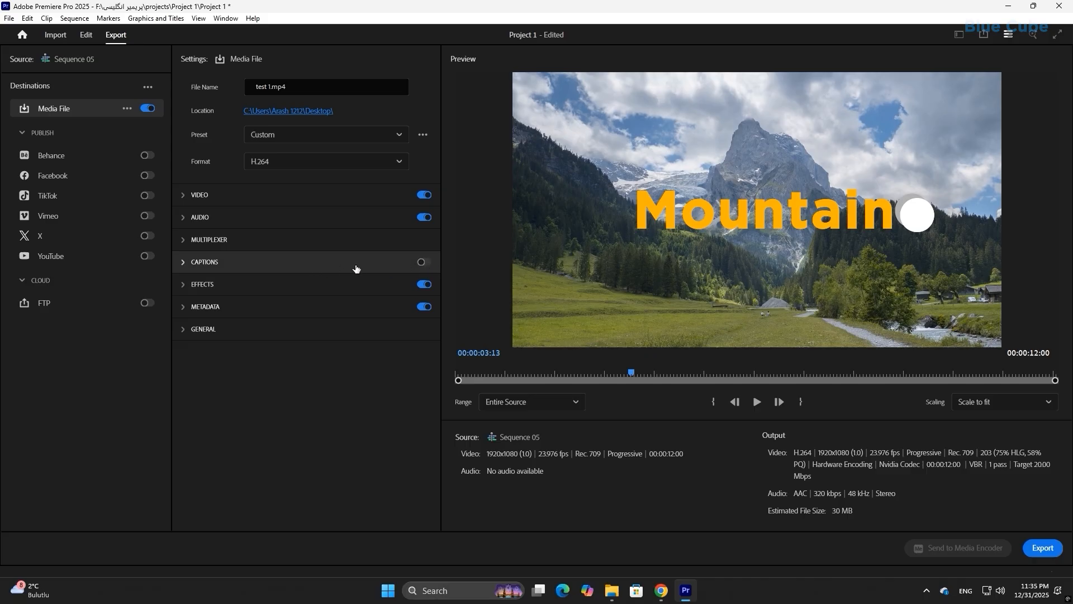
Step: Choose the High Quality 1080p HD preset and match the basic video settings to the source
left_click(184, 197)
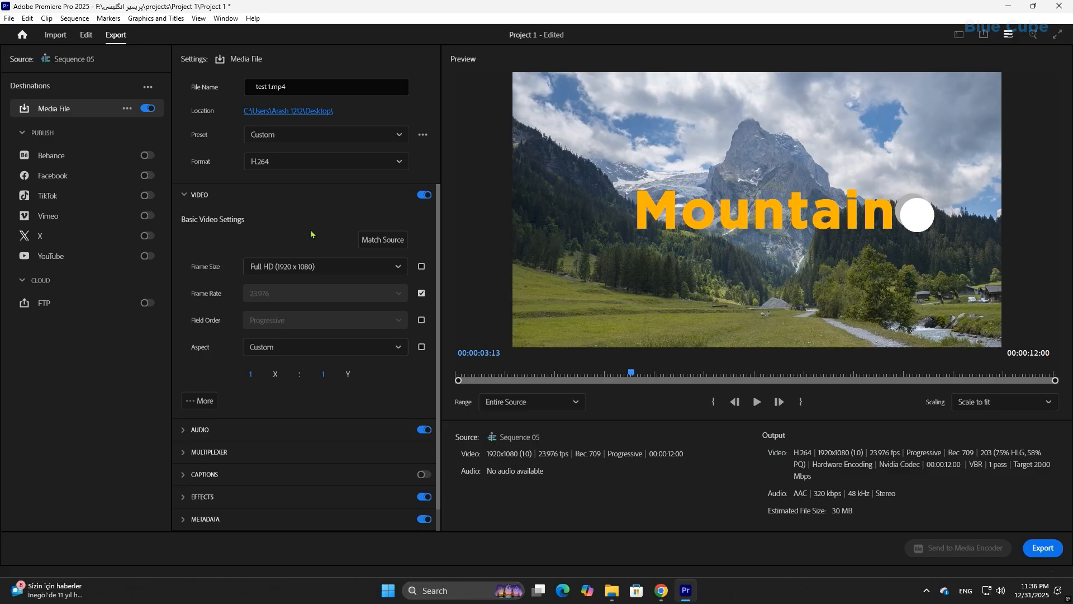
left_click(284, 136)
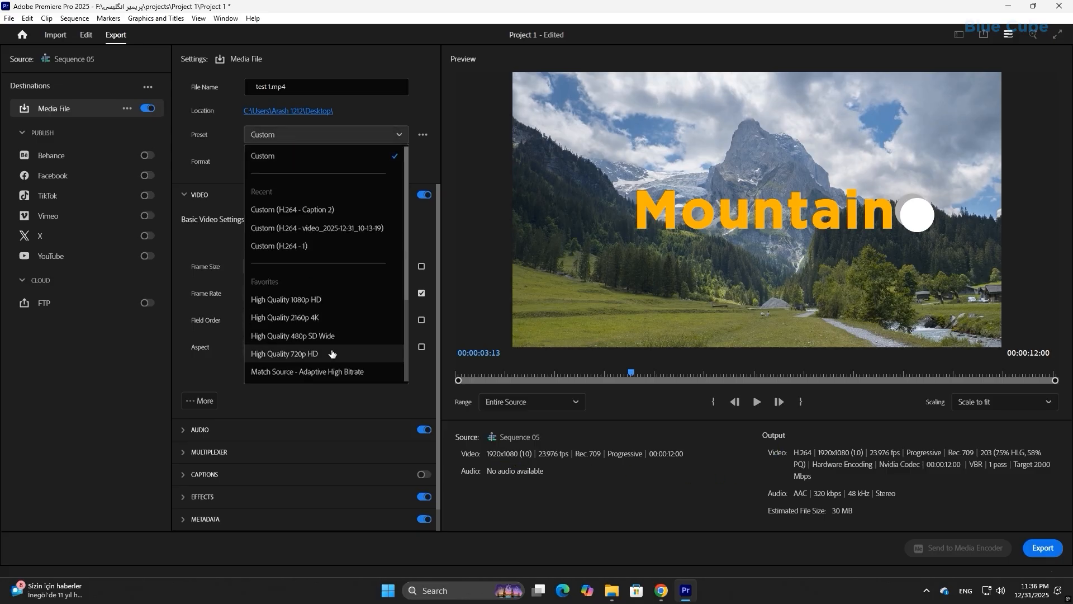
left_click(313, 301)
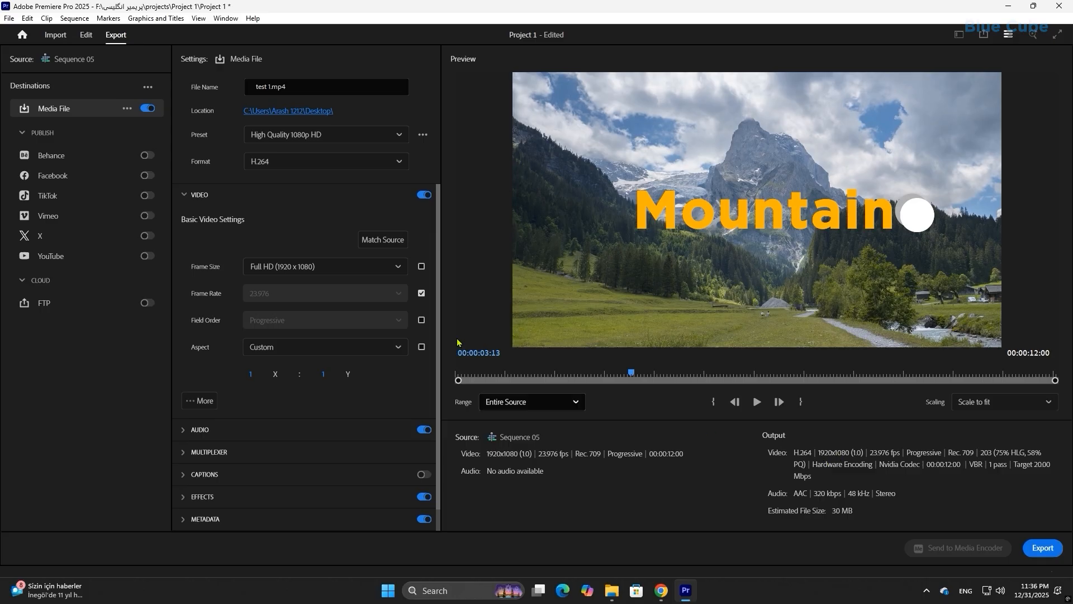
left_click(377, 243)
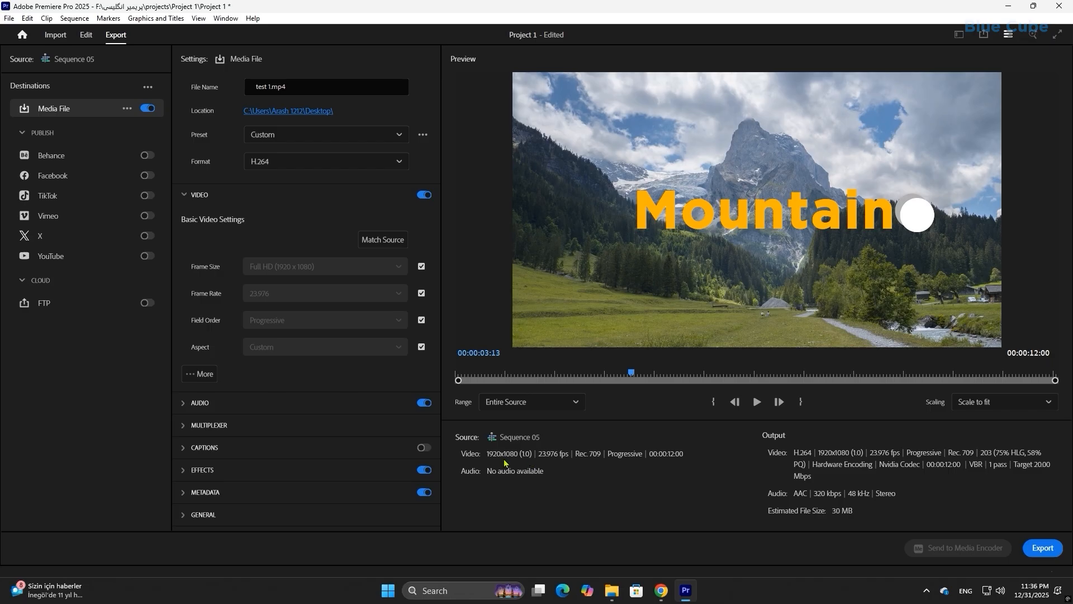
Step: Look through the available frame sizes and keep Full HD (1920 x 1080) matched to the source
left_click(421, 267)
left_click(397, 266)
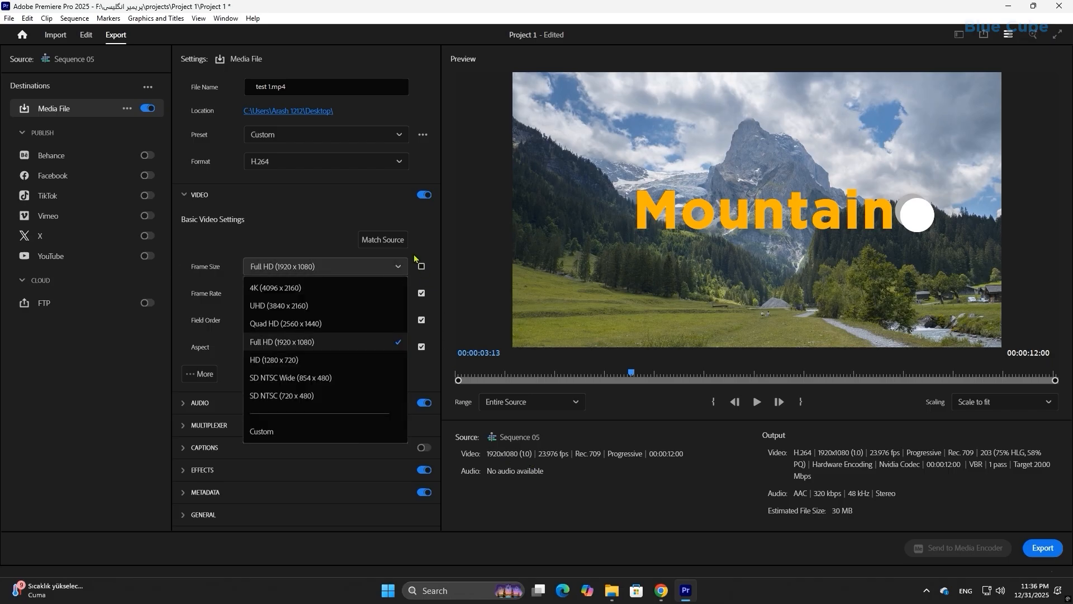
left_click(421, 266)
left_click(421, 266)
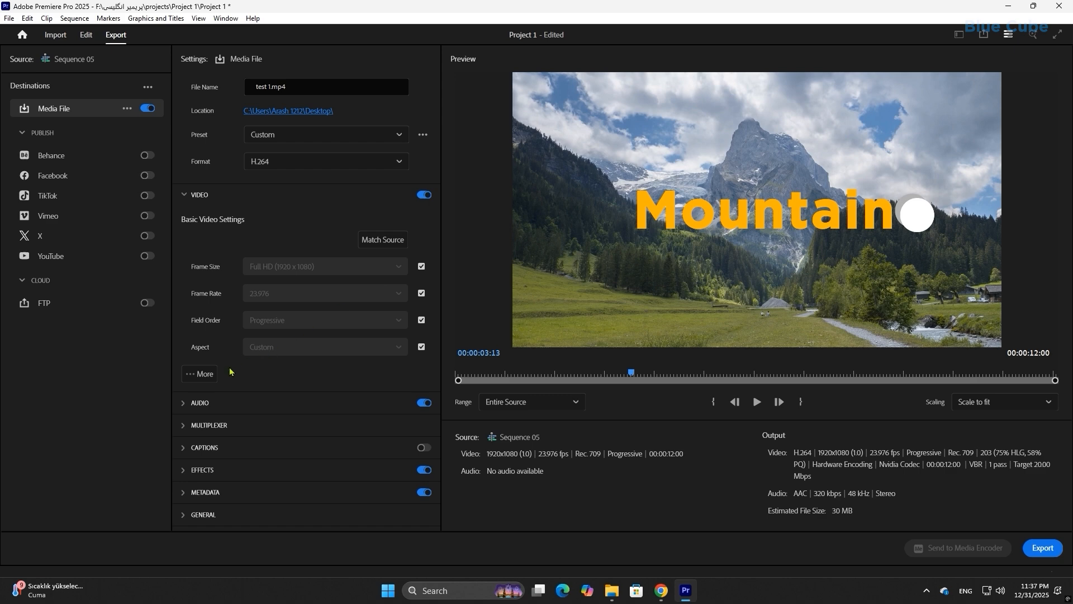
Step: Enable Use Maximum Render Quality and Render at Maximum Depth in the additional video settings
left_click(199, 374)
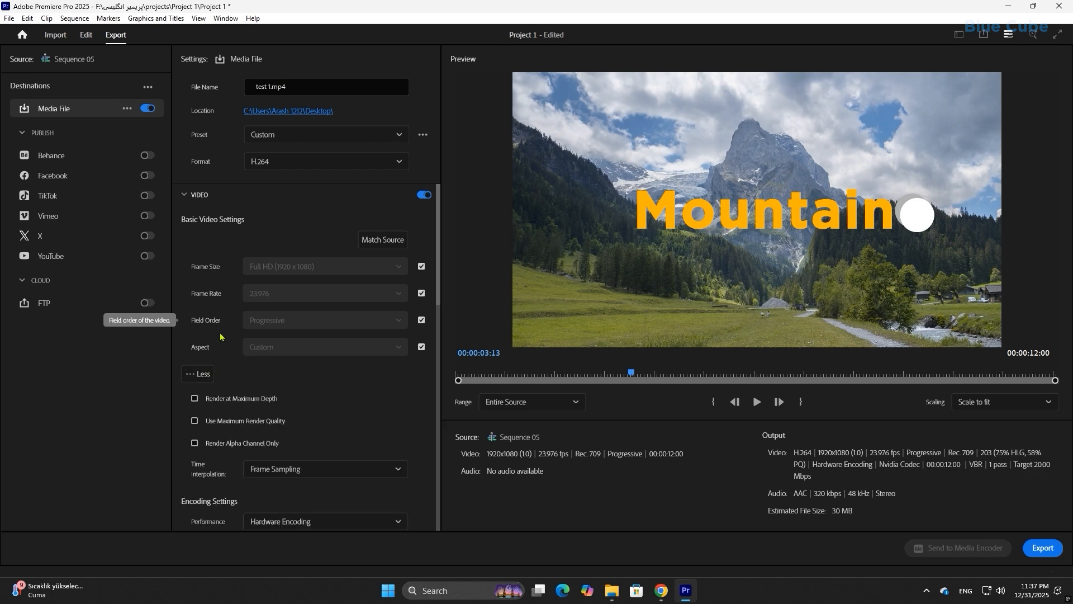
scroll(223, 341, "down", 1)
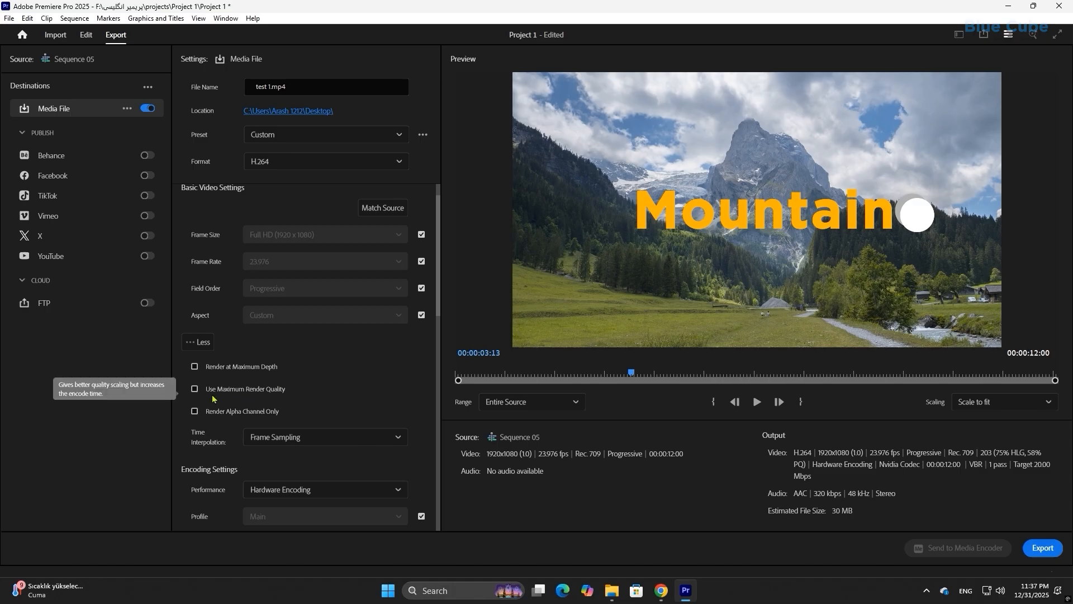
left_click(194, 389)
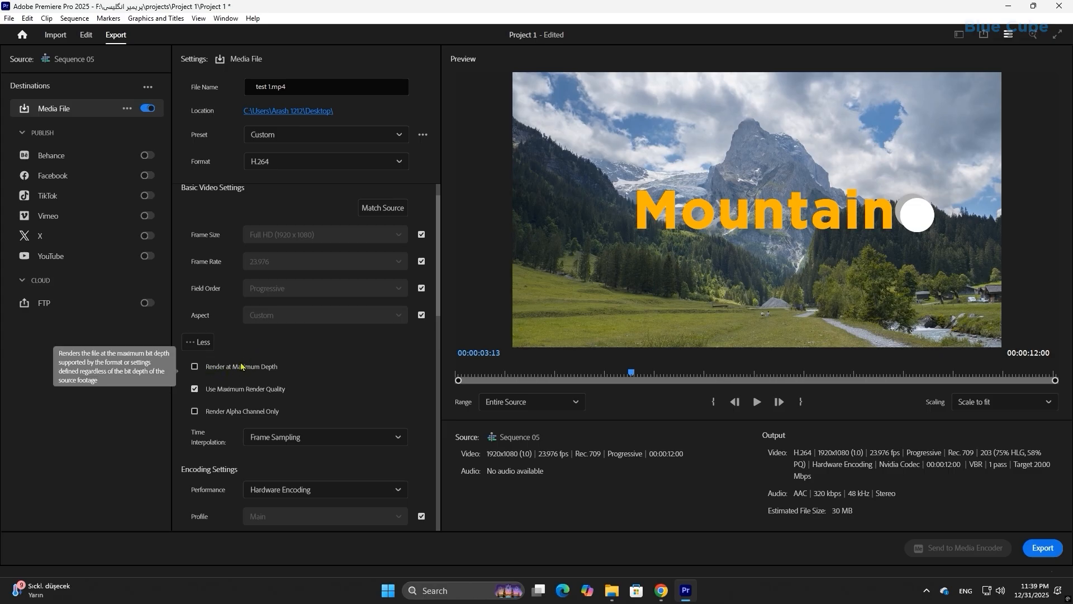
left_click(195, 367)
scroll(317, 308, "down", 5)
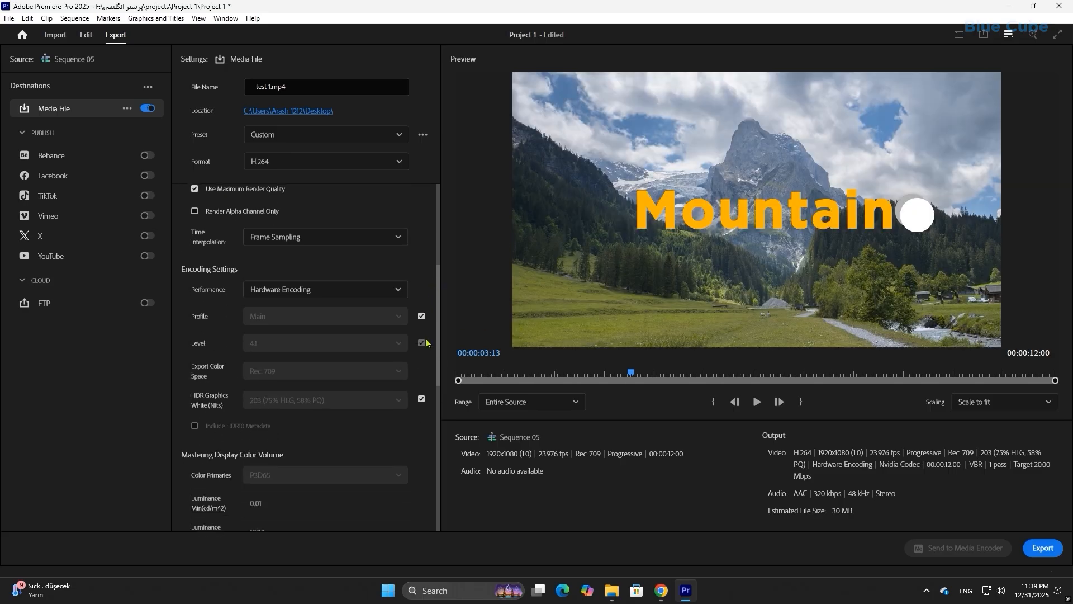
Step: Keep Hardware Encoding as the encoding performance and VBR, 1 pass as the bitrate encoding
left_click(296, 287)
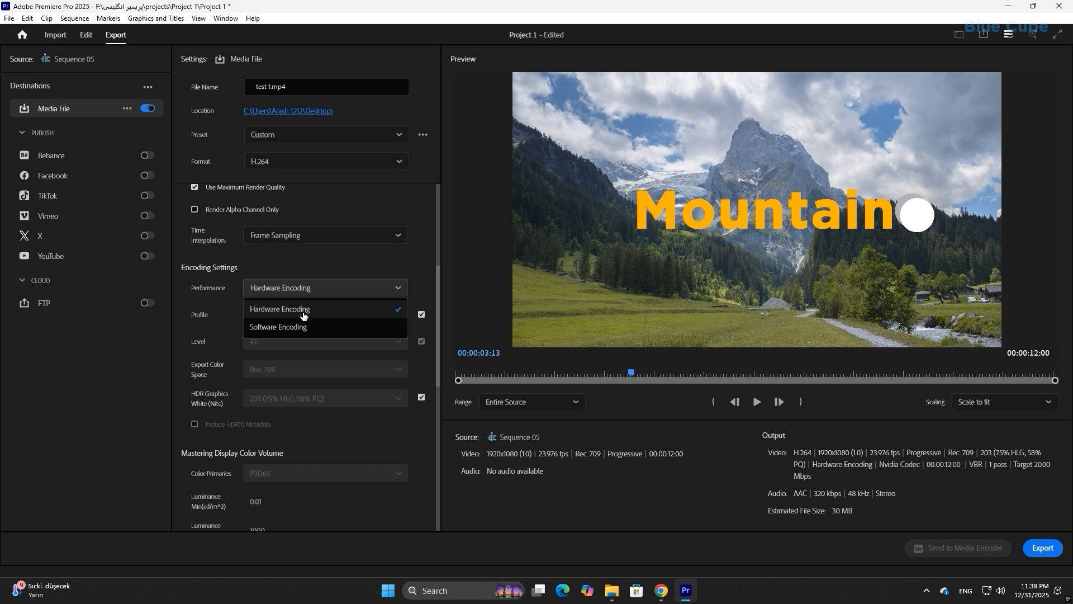
left_click(302, 311)
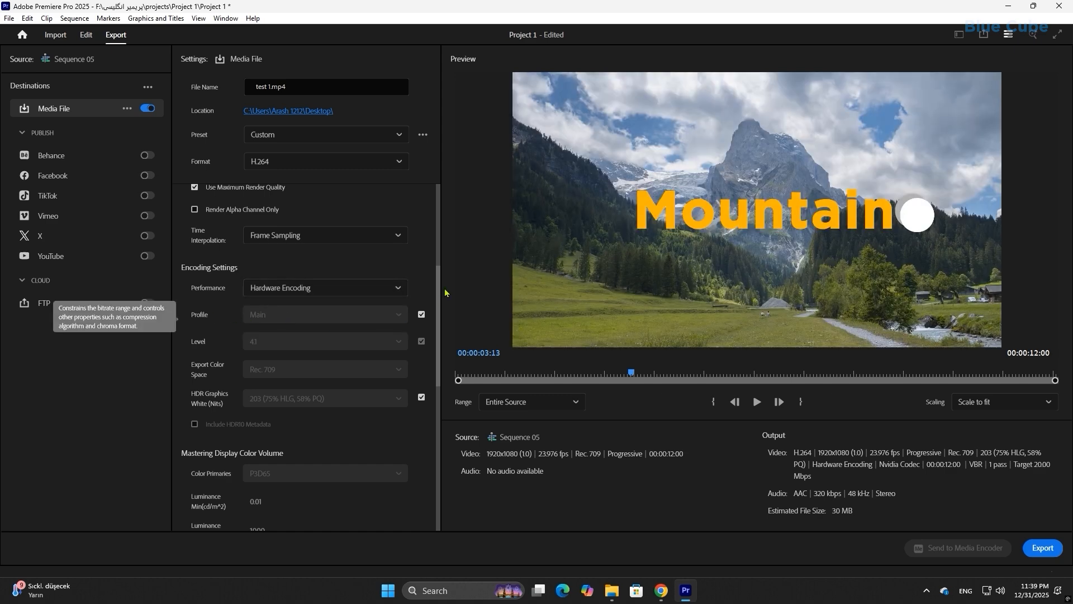
scroll(290, 356, "down", 6)
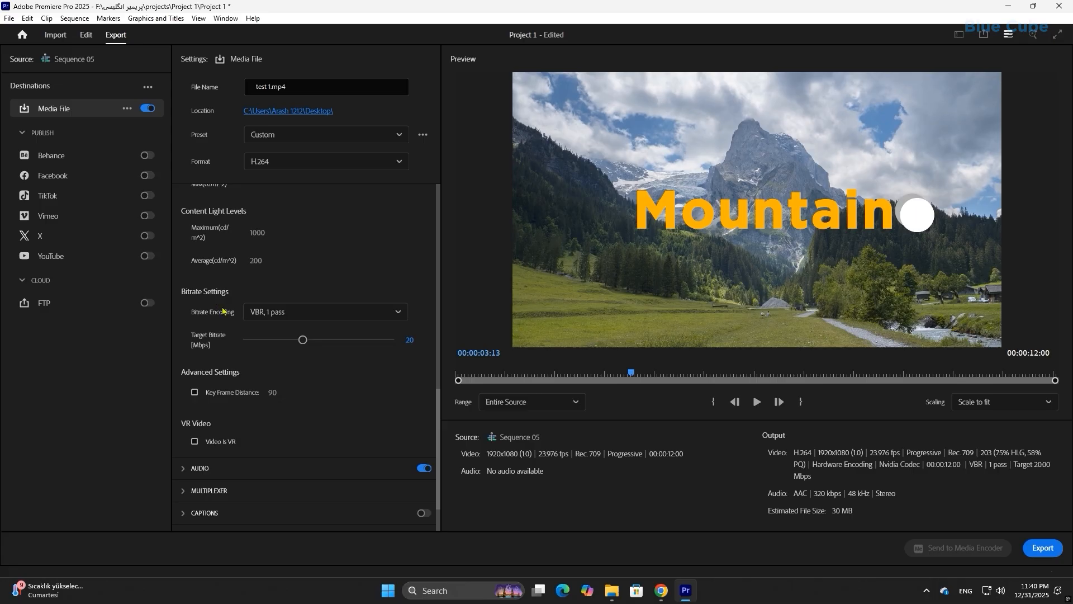
mouse_move(223, 311)
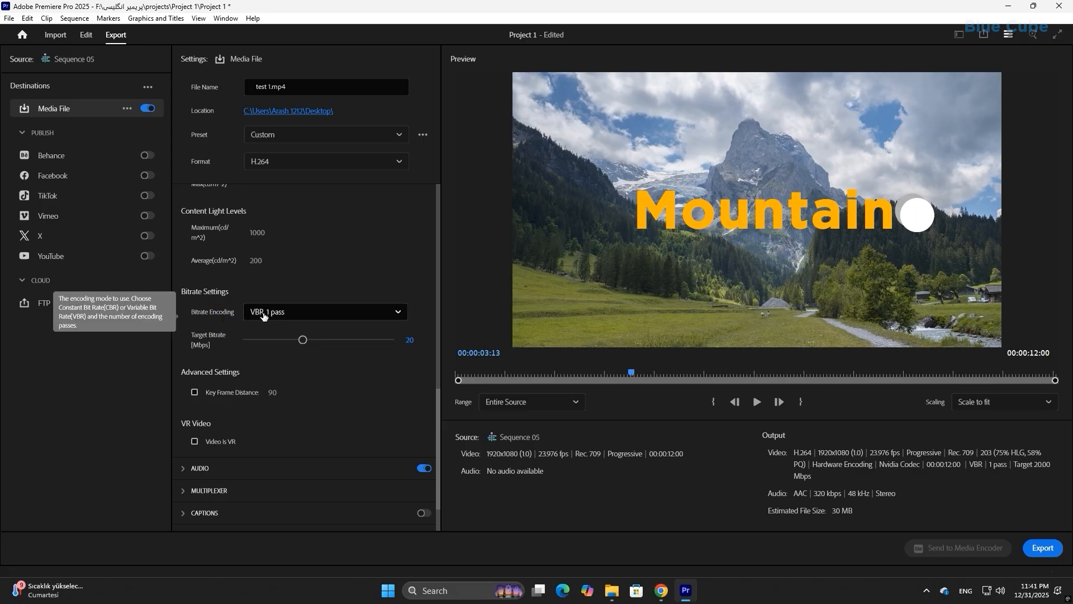
left_click(264, 314)
left_click(267, 358)
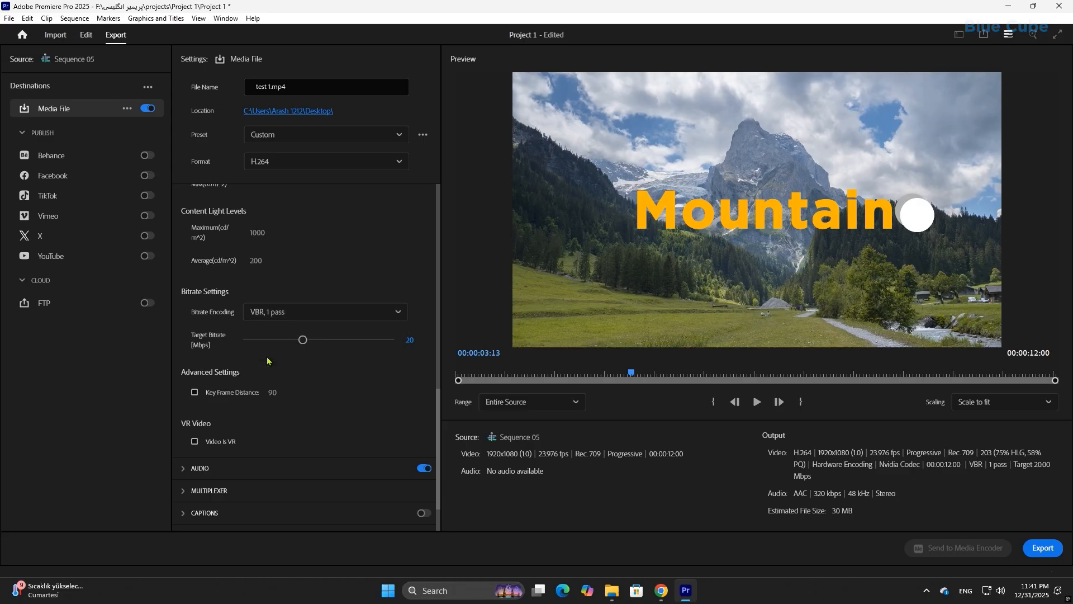
Step: Set the target video bitrate to 12 Mbps
left_click_drag(304, 341, 253, 340)
left_click(411, 342)
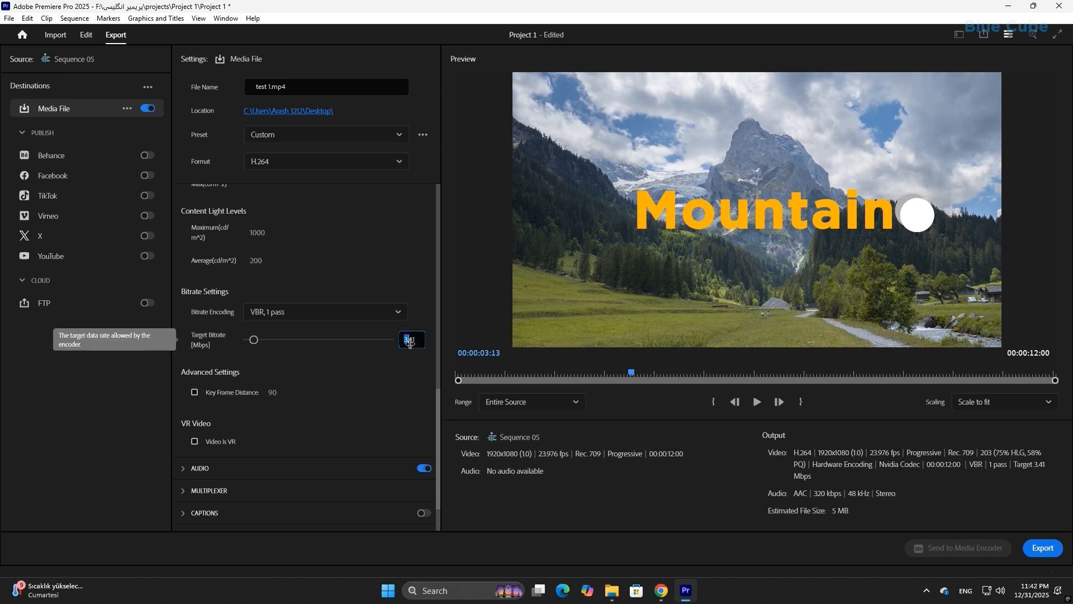
type("12")
left_click_drag(414, 340, 384, 343)
type("12")
key("Return")
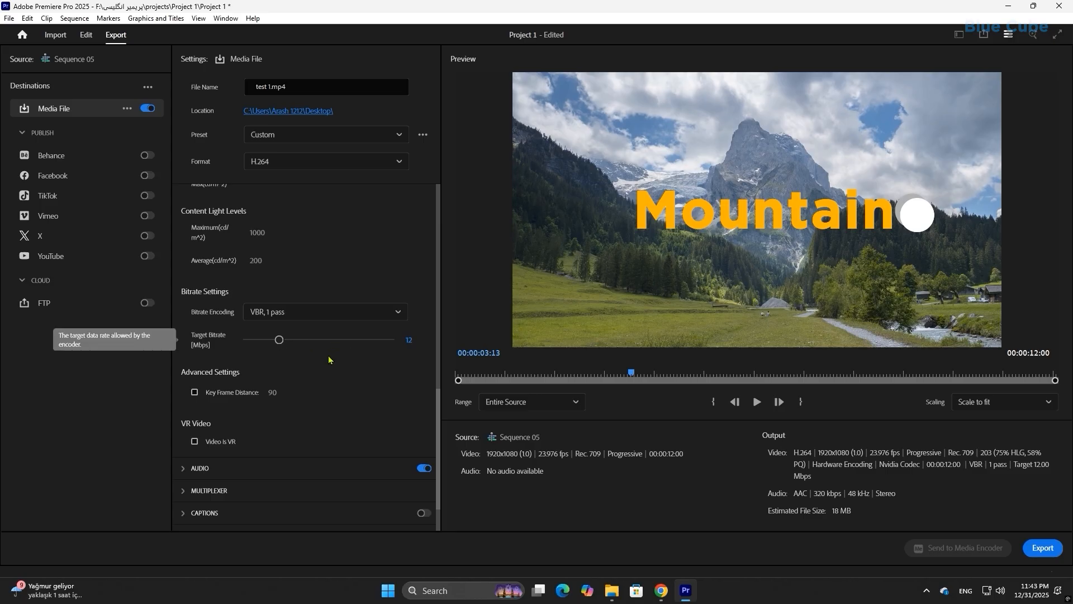
Step: Review the audio export settings, keeping the AAC audio format and the 320 kbps bitrate
left_click(186, 469)
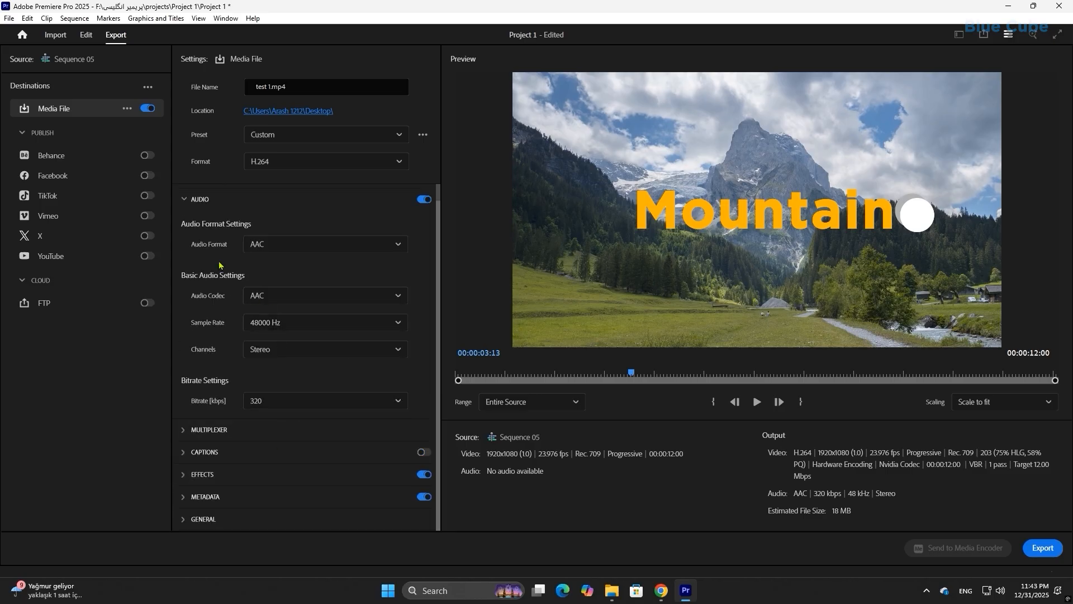
left_click(252, 245)
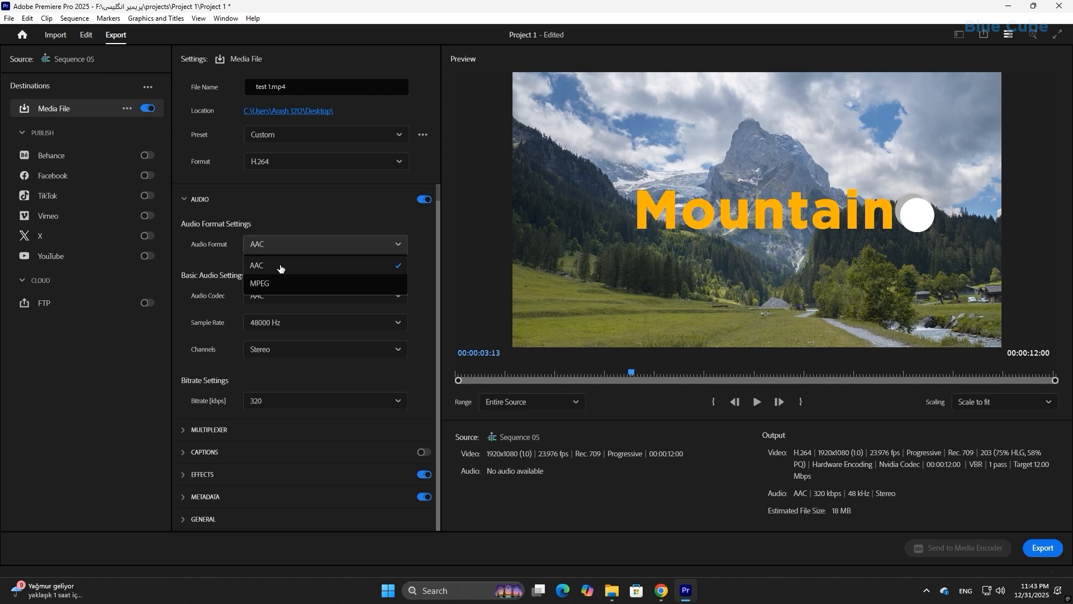
left_click(281, 266)
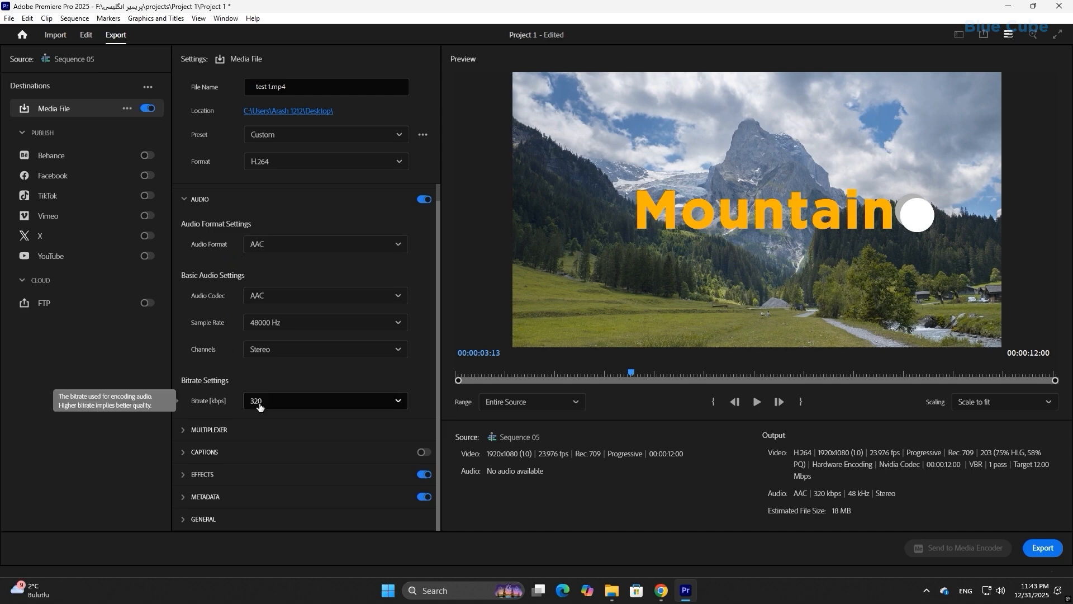
left_click(260, 407)
left_click(255, 373)
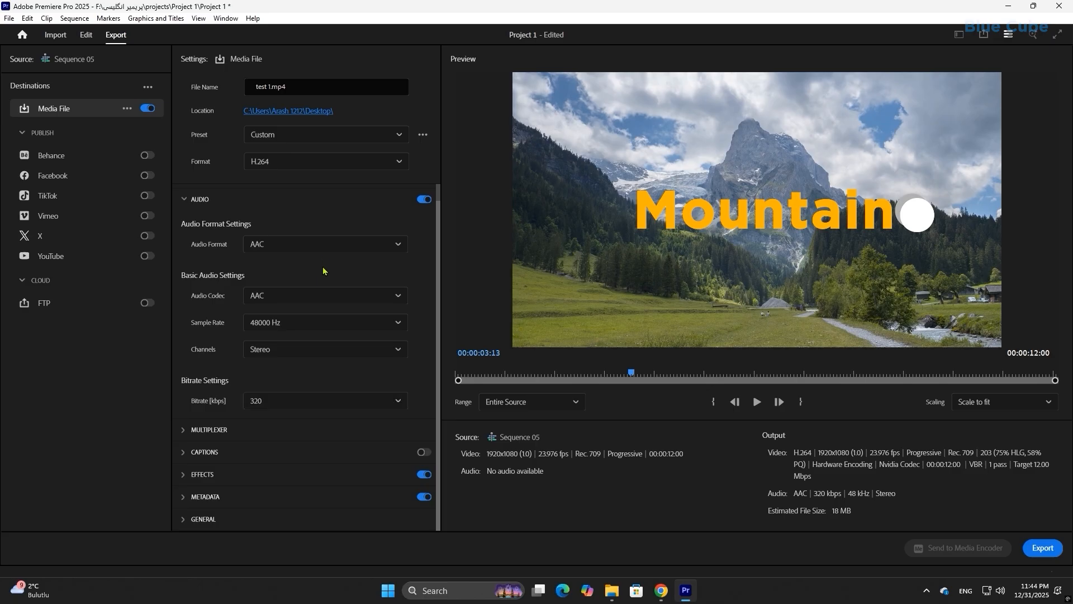
Step: Collapse the audio settings and export the sequence as a media file
left_click(185, 200)
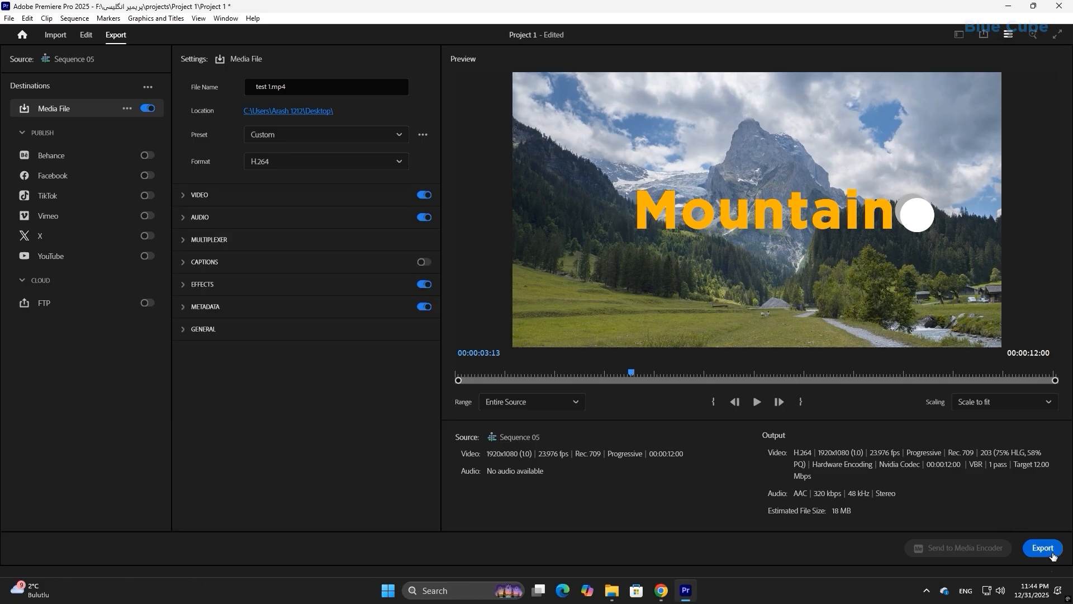
left_click(1042, 550)
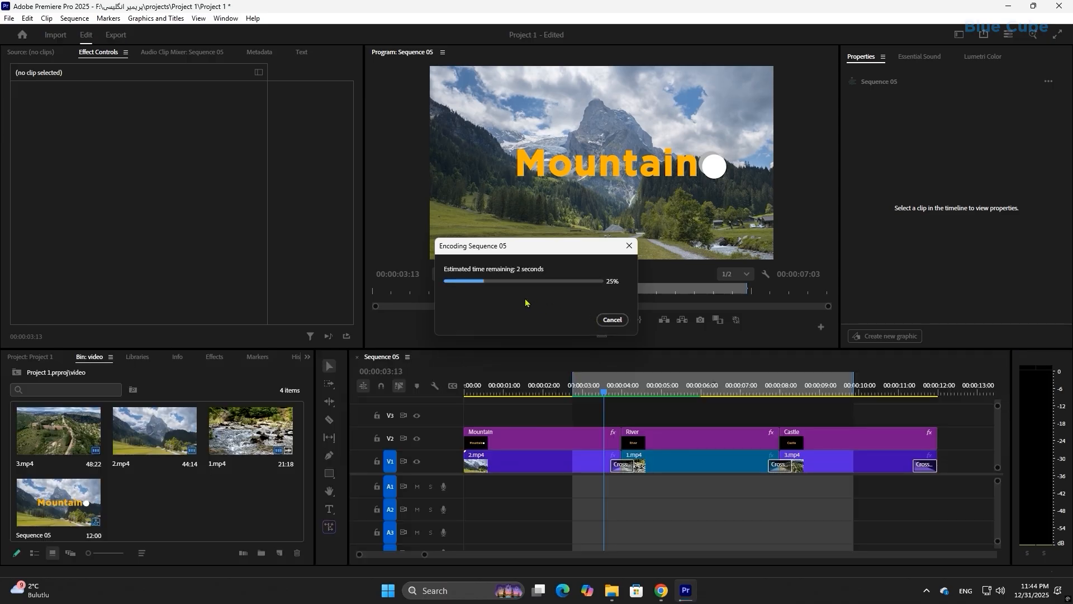
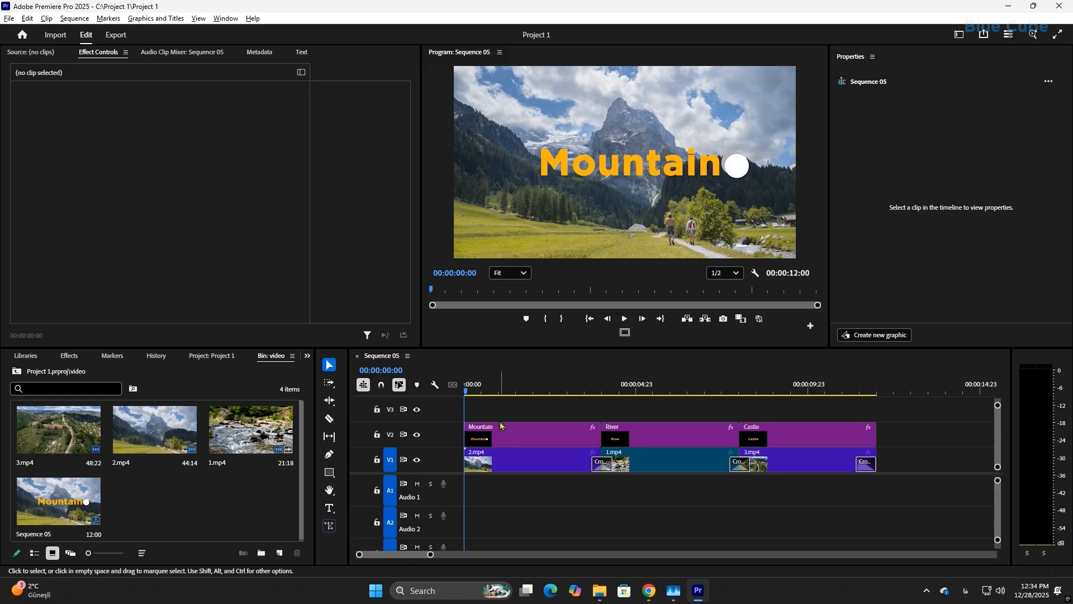
Step: Browse the Video Effects categories, including the effects inside Distort
left_click(71, 356)
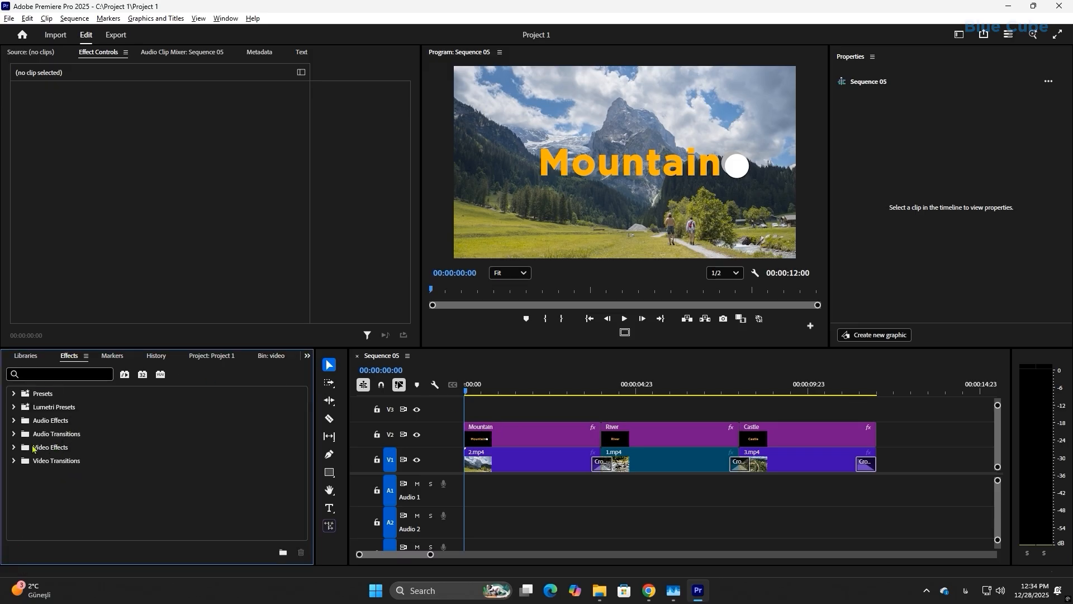
left_click(15, 448)
scroll(66, 470, "down", 2)
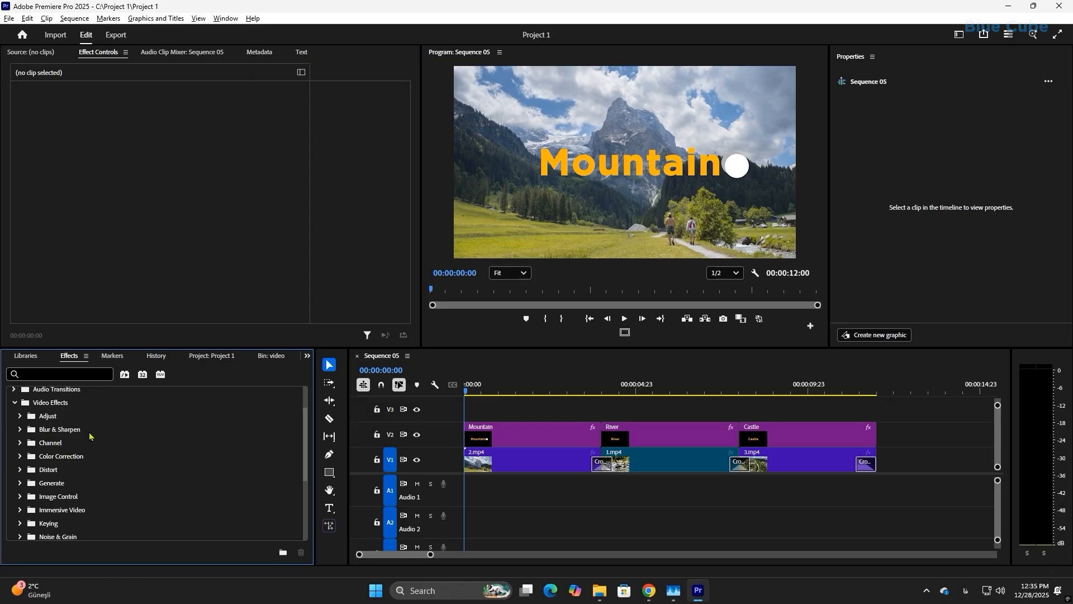
scroll(90, 436, "down", 2)
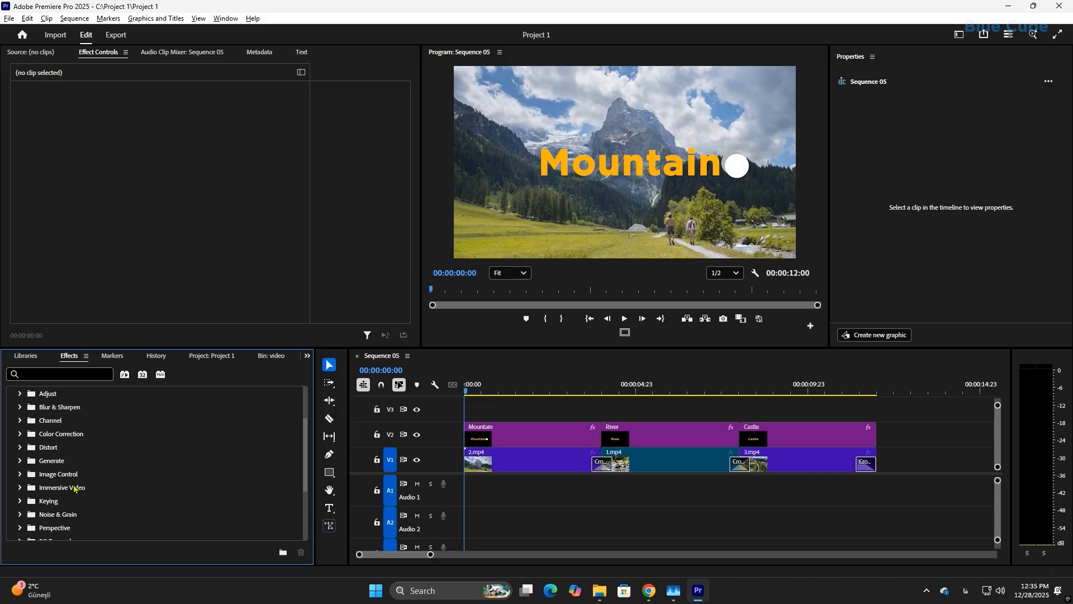
scroll(75, 488, "up", 2)
left_click(20, 469)
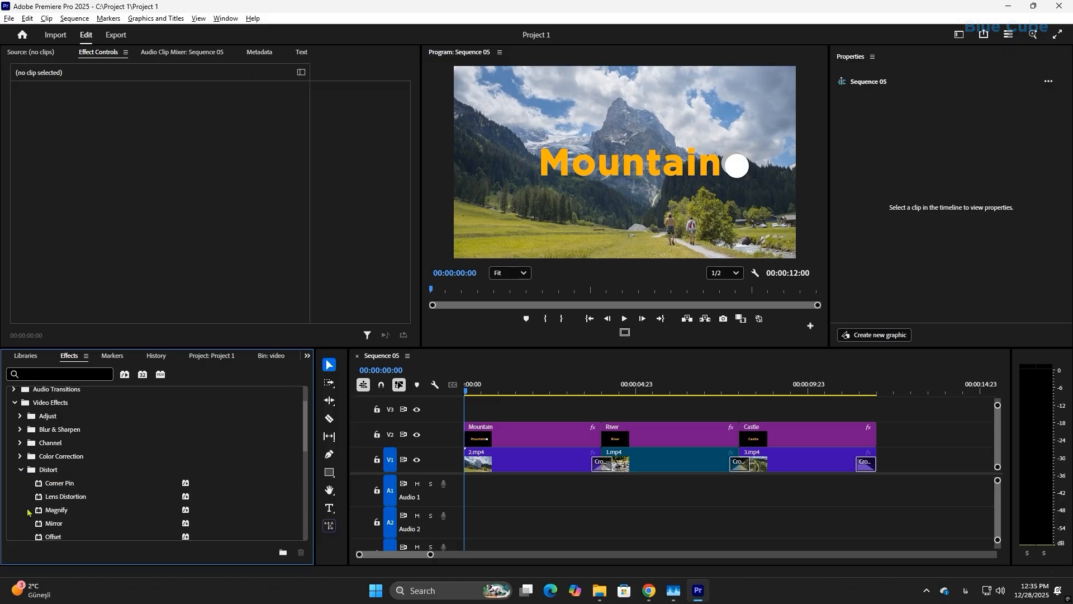
left_click(21, 470)
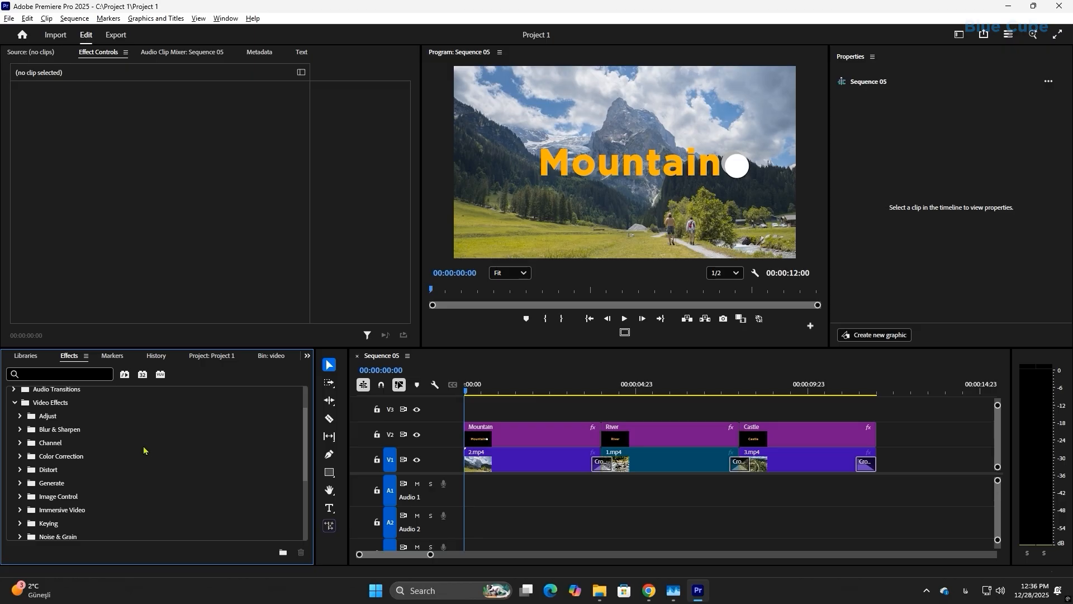
Step: Apply the Gaussian Blur effect from Blur & Sharpen to the 2.mp4 clip and raise its Blurriness to about 151
left_click(21, 429)
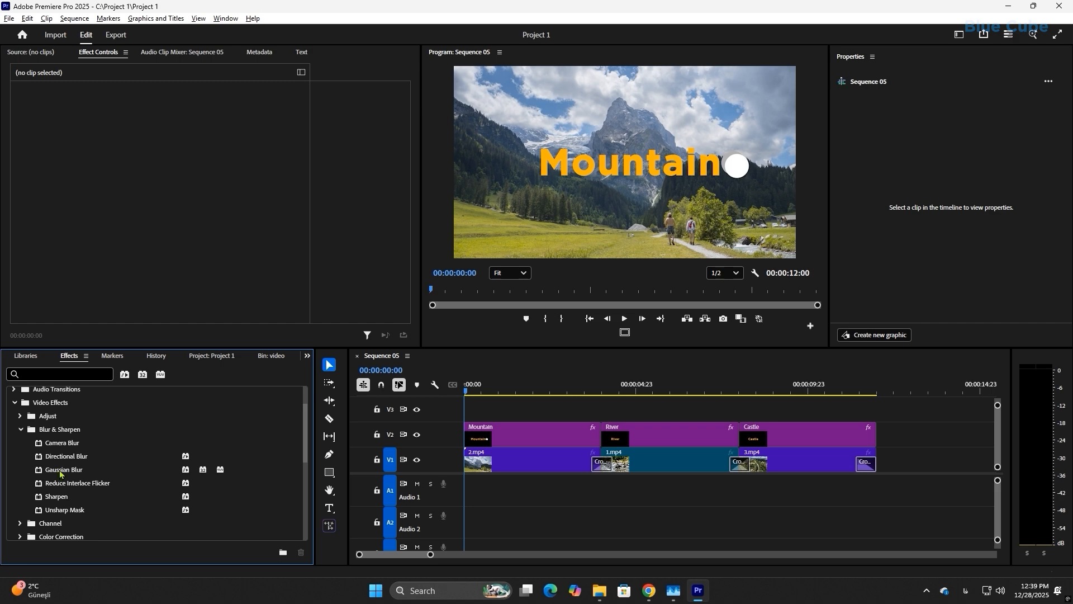
left_click_drag(60, 473, 510, 462)
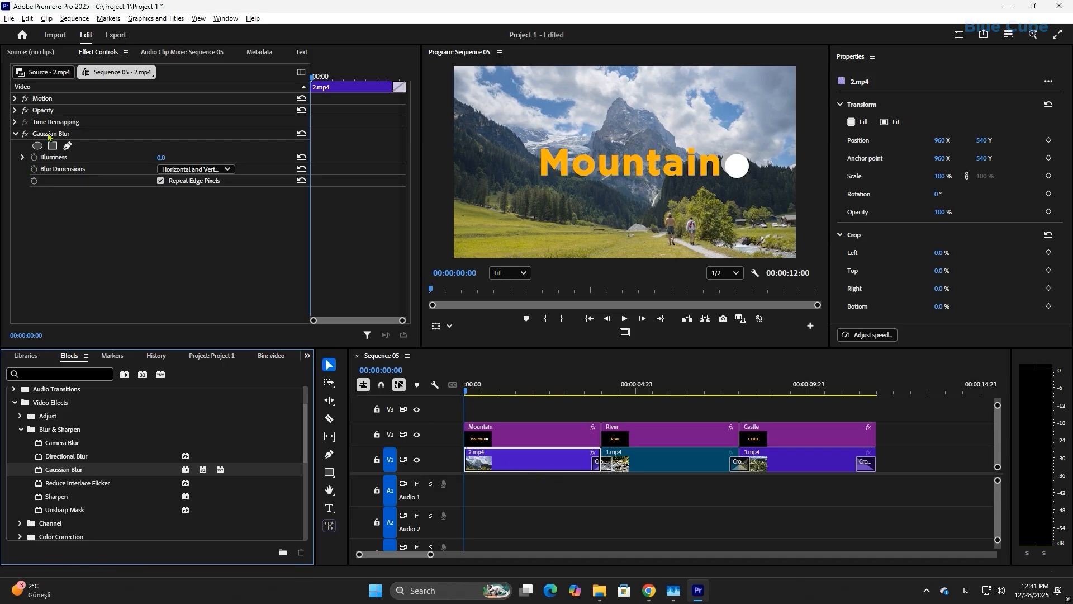
left_click_drag(161, 157, 325, 190)
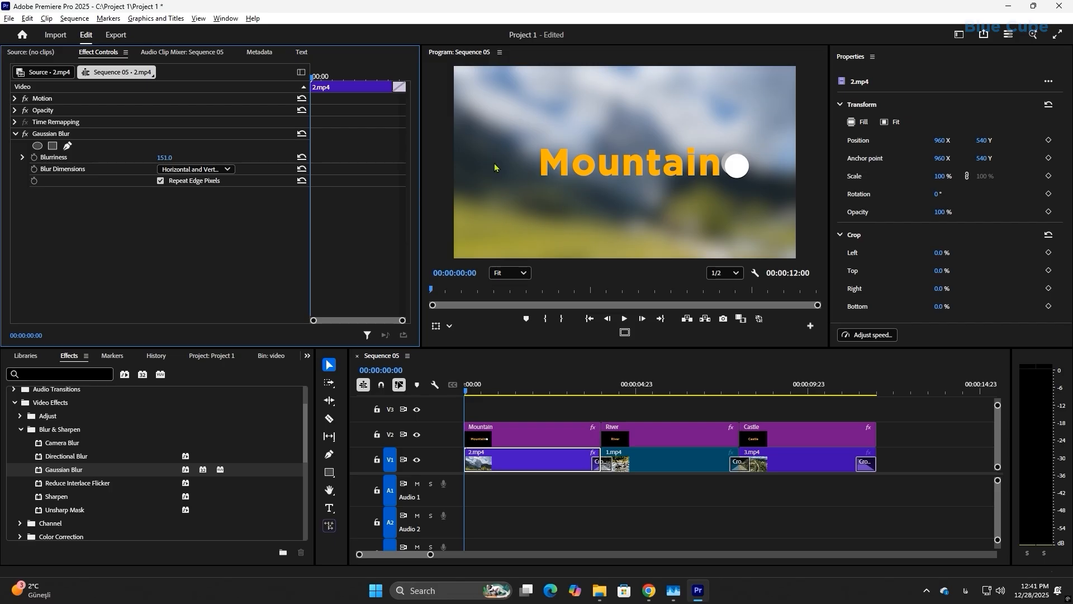
Step: Try Gaussian Blur's Blurriness at 0 and 50 on the 2.mp4 clip, ending with a value of 145
left_click(23, 157)
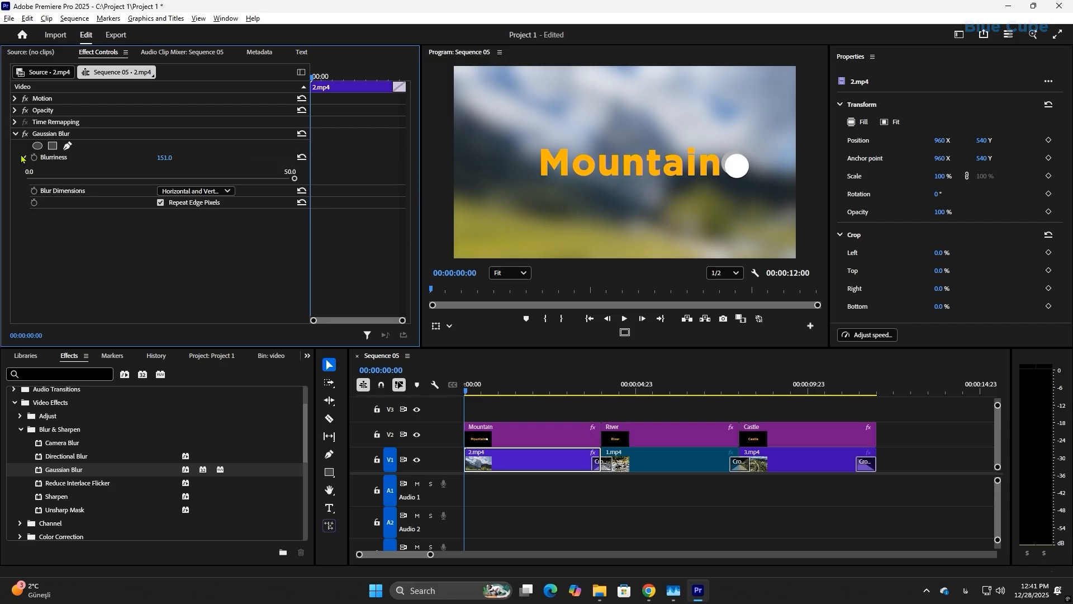
left_click_drag(293, 178, 16, 191)
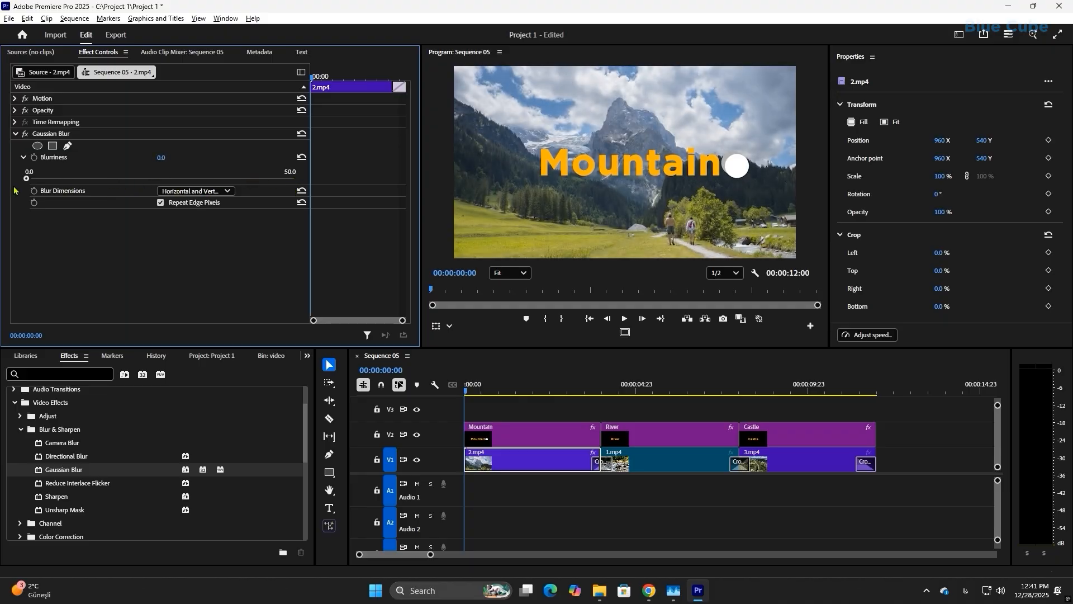
left_click_drag(122, 178, 297, 192)
left_click(163, 157)
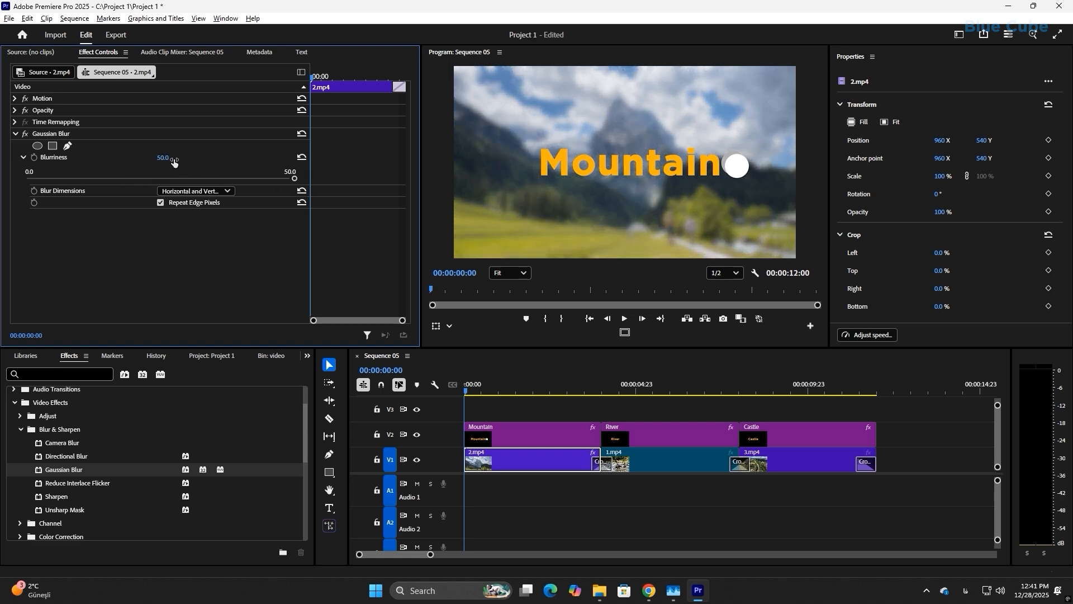
type("145")
key("Return")
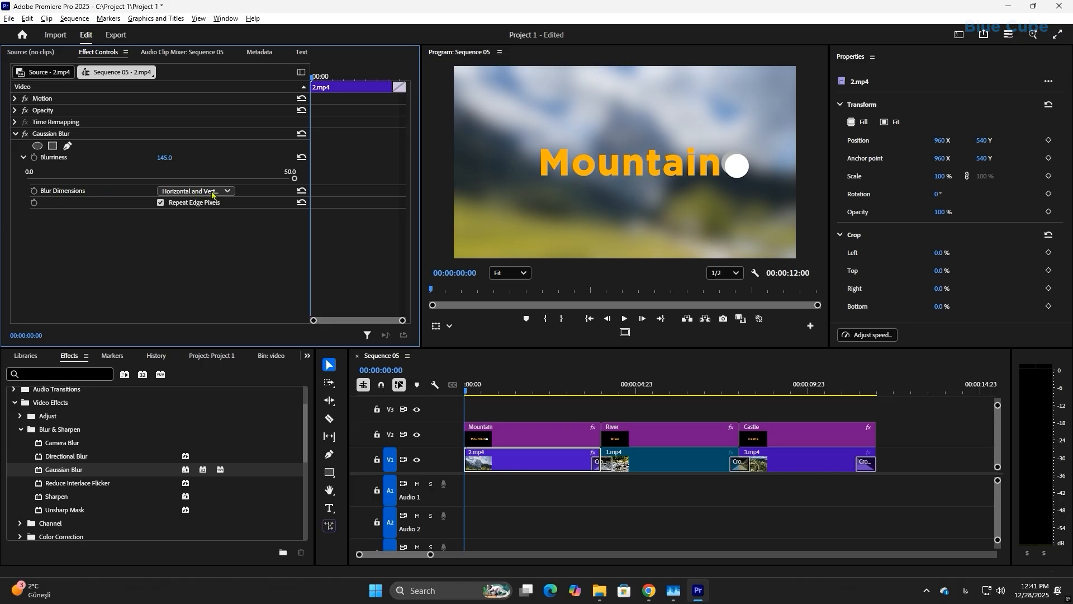
Step: Try the Horizontal and Vertical Blur Dimensions options on 2.mp4 and check each against the start of the sequence
left_click(191, 192)
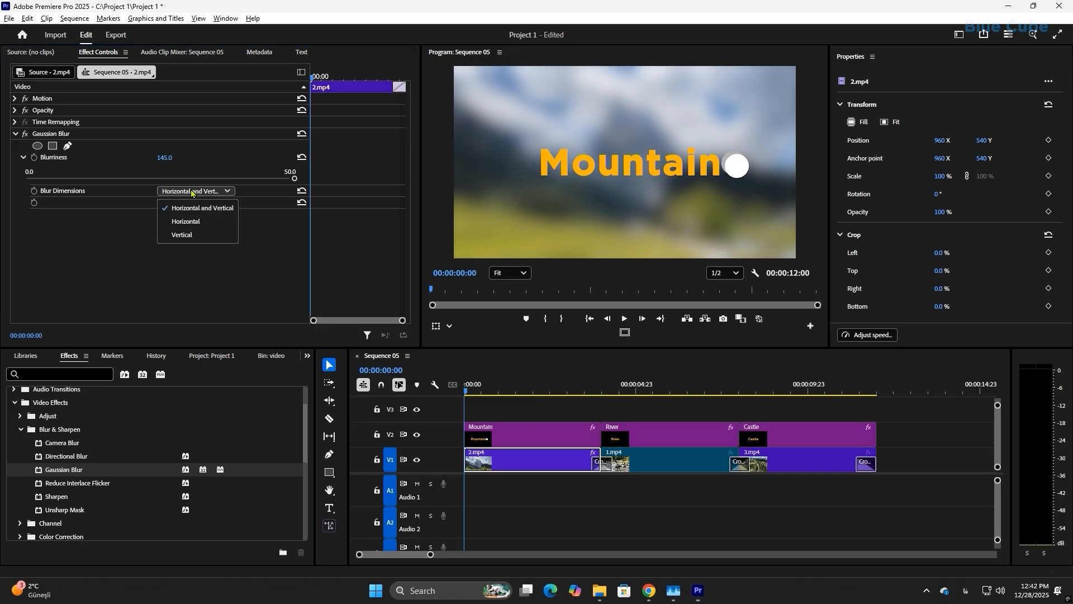
left_click(196, 221)
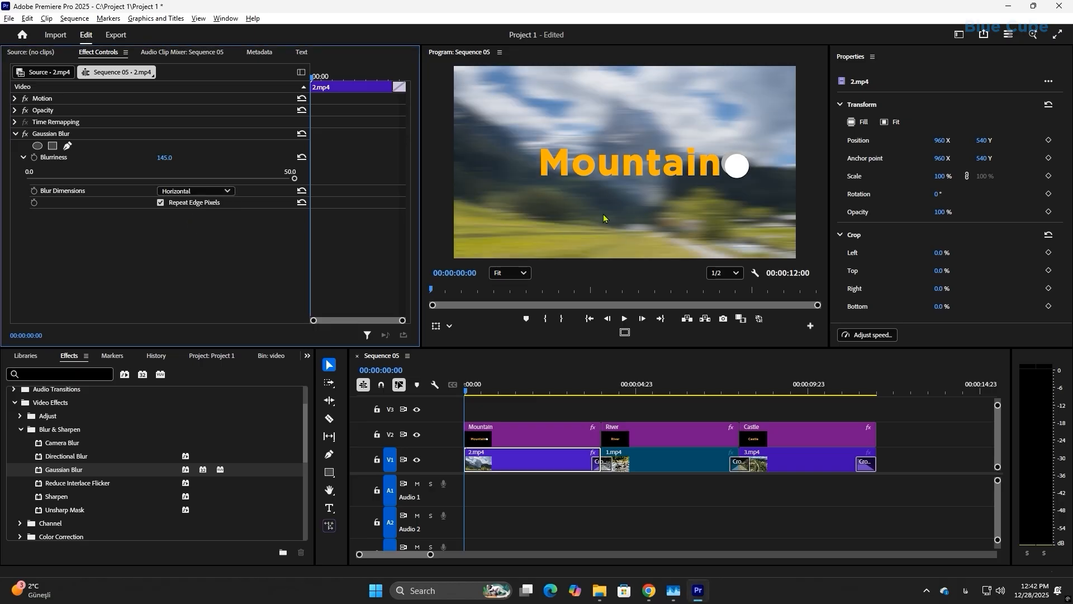
left_click_drag(479, 388, 454, 422)
left_click(215, 191)
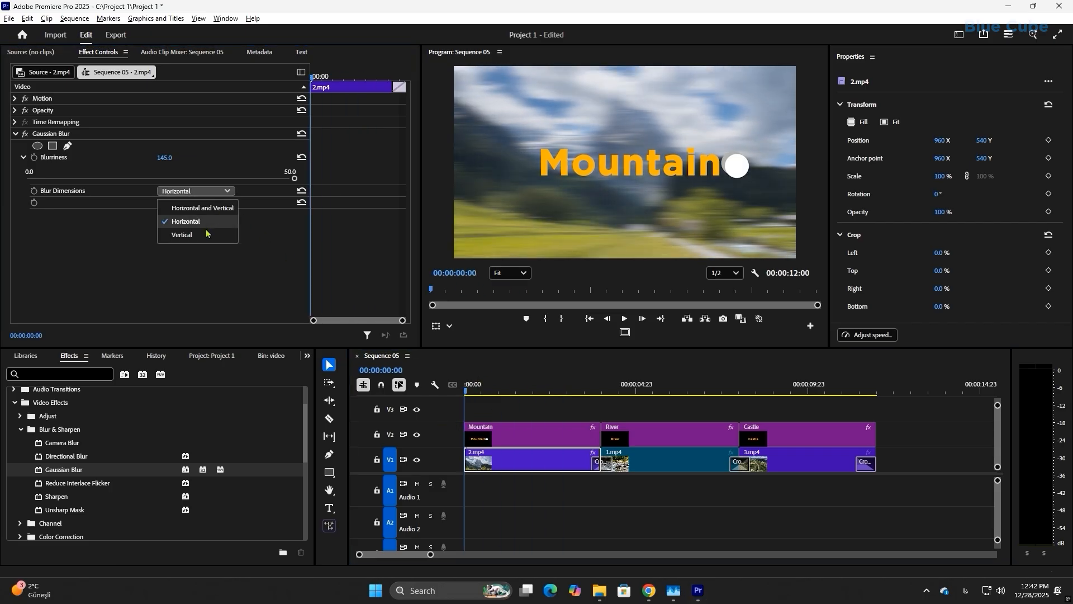
left_click(196, 236)
left_click(508, 391)
key("Home")
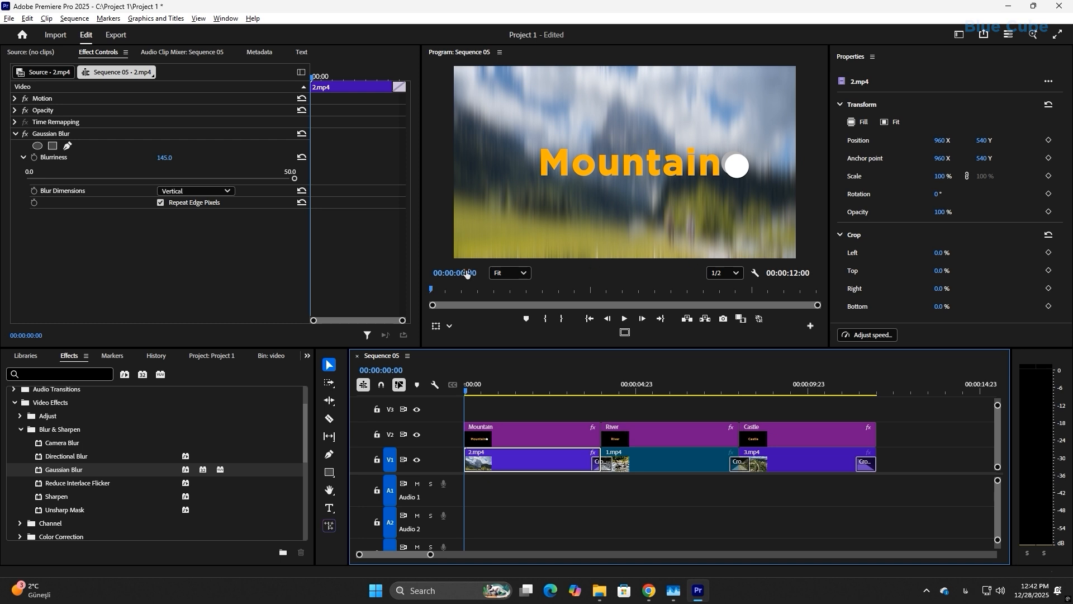
Step: Disable and re-enable Repeat Edge Pixels, and restore Blur Dimensions to Horizontal and Vertical
left_click(161, 202)
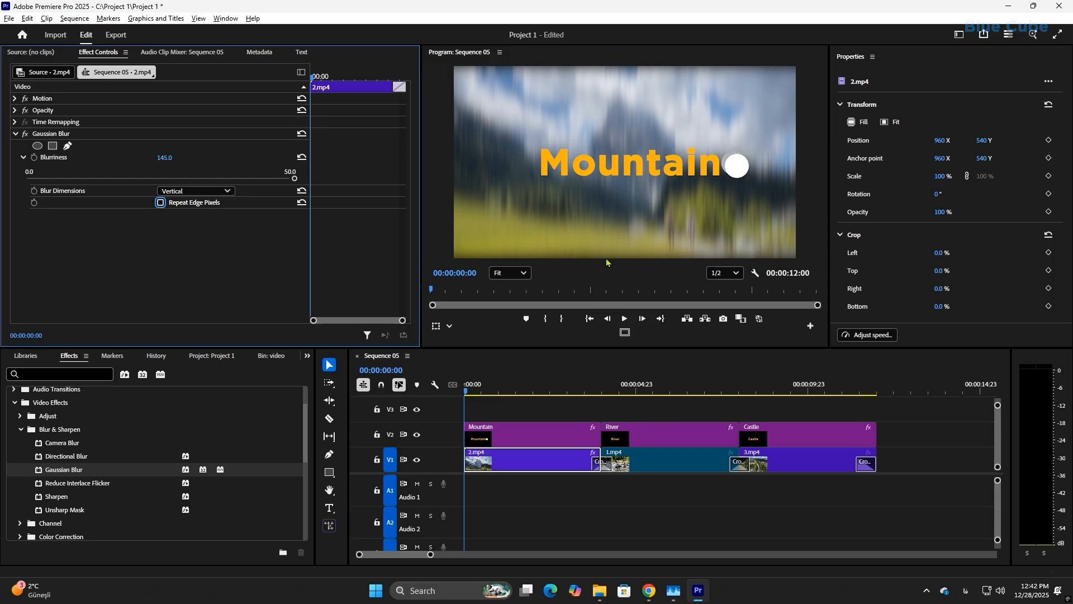
left_click(160, 203)
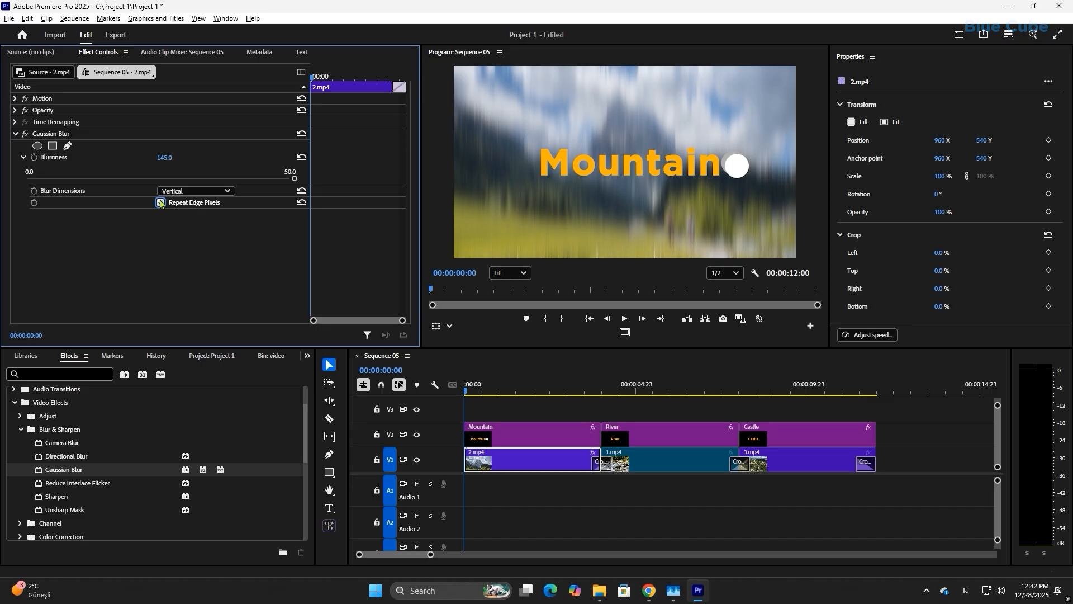
left_click(180, 192)
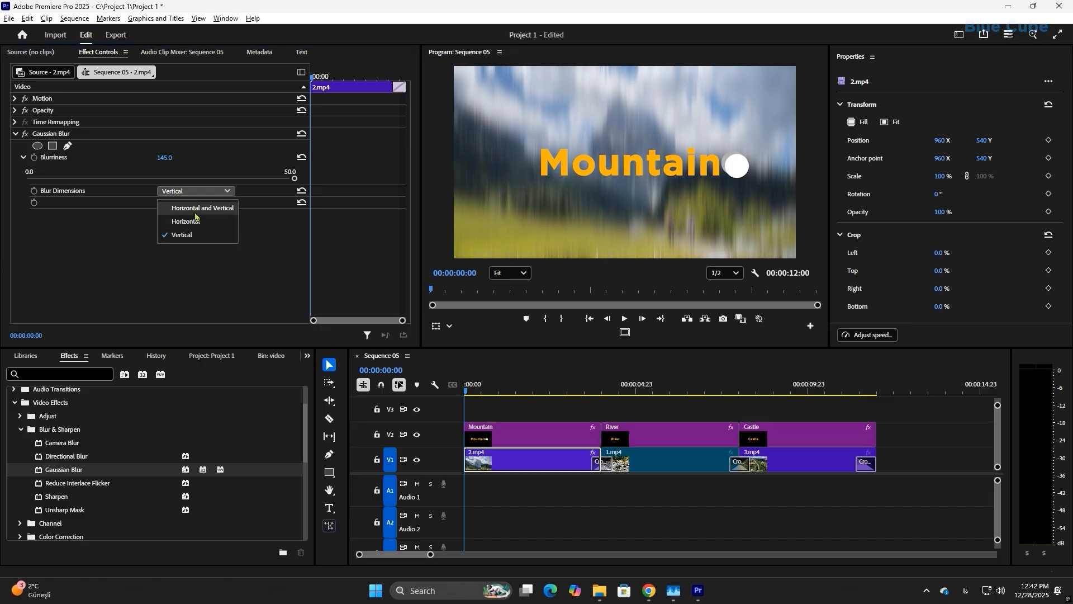
left_click(201, 209)
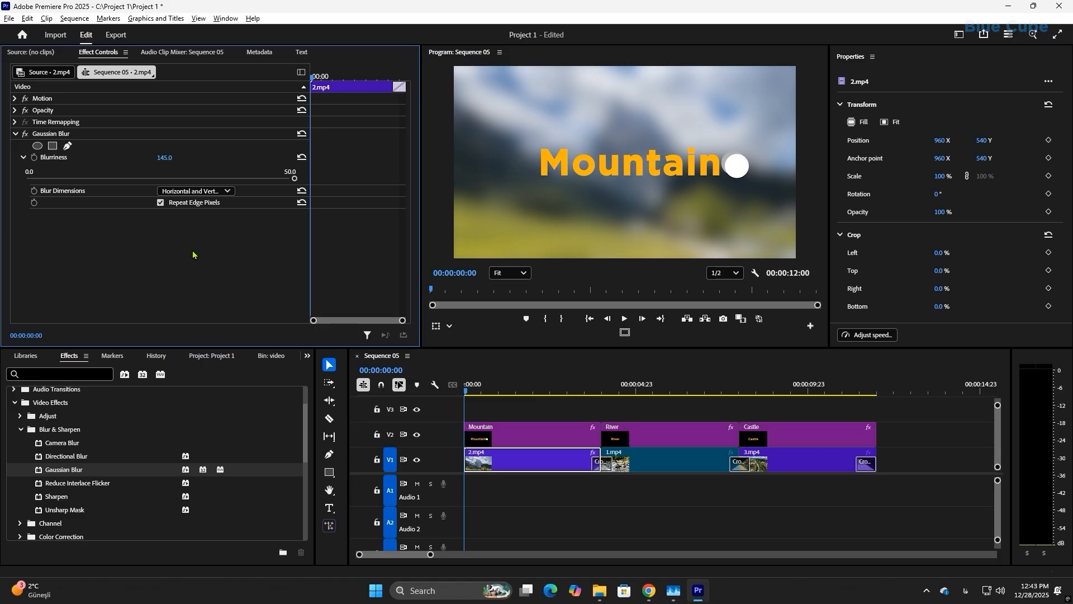
Step: Toggle the Gaussian Blur effect off and on to compare, and reset its Blurriness to the default
left_click(26, 135)
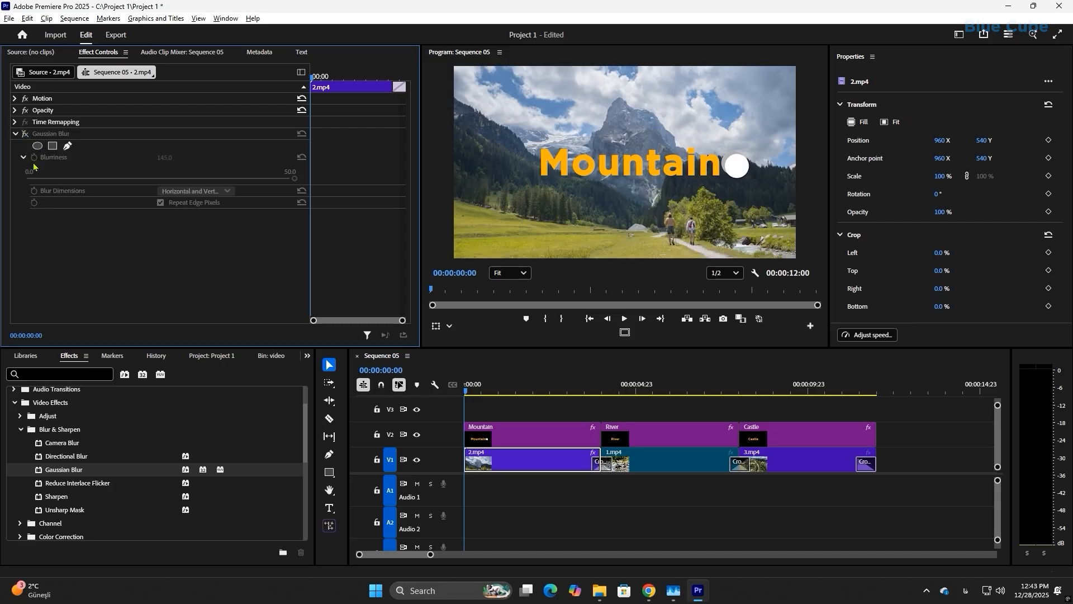
left_click(25, 134)
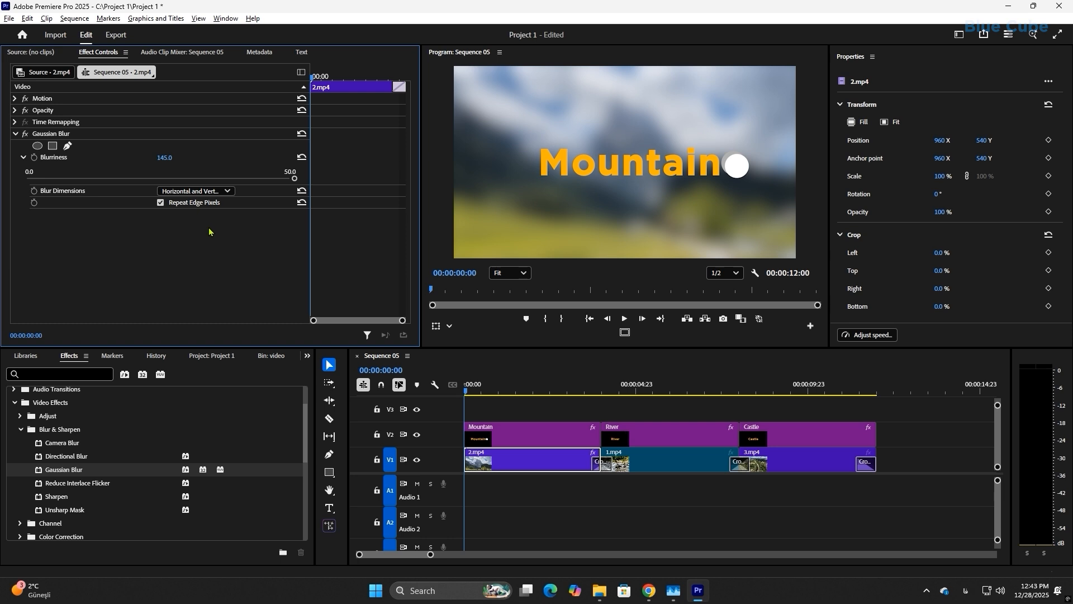
left_click(301, 157)
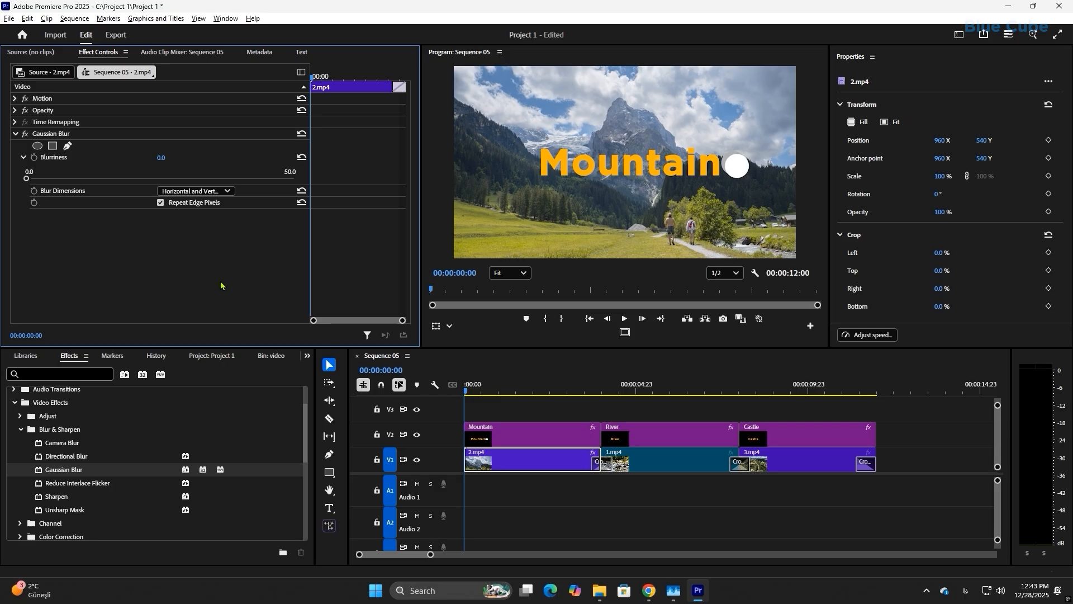
Step: Enable Blurriness animation with a keyframe at 00:00:00:00 and add a second keyframe at 00:00:00:19
left_click(470, 390)
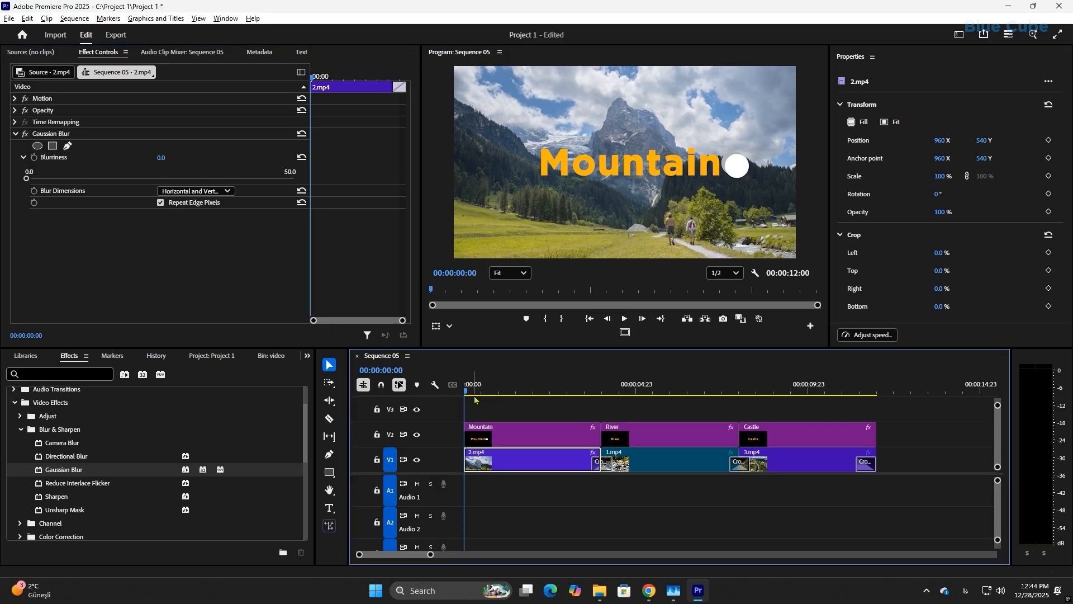
left_click(34, 157)
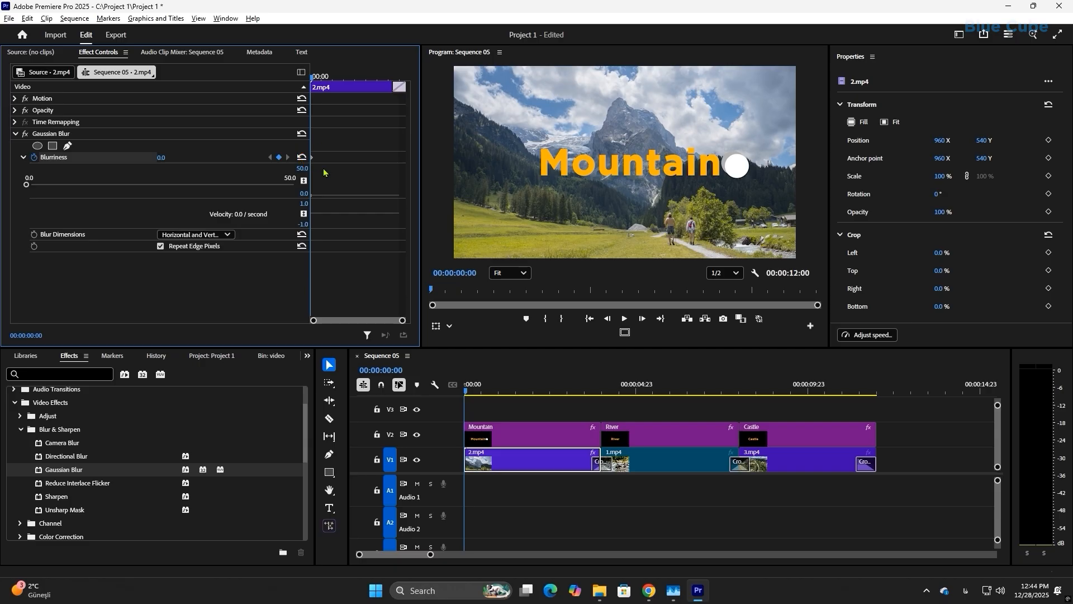
left_click(321, 78)
left_click(482, 390)
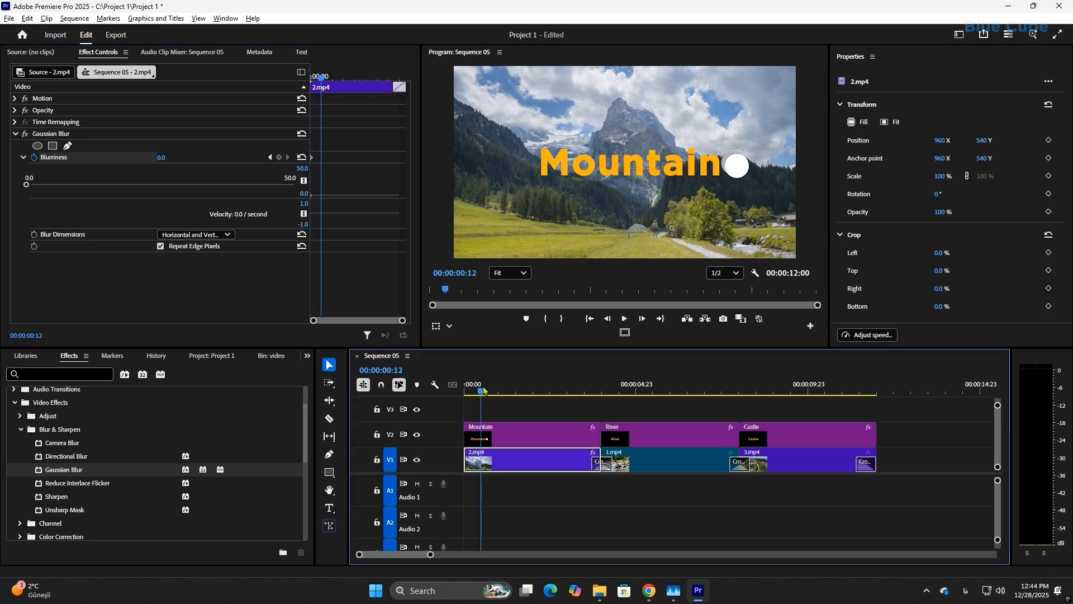
left_click_drag(484, 391, 492, 392)
left_click(279, 159)
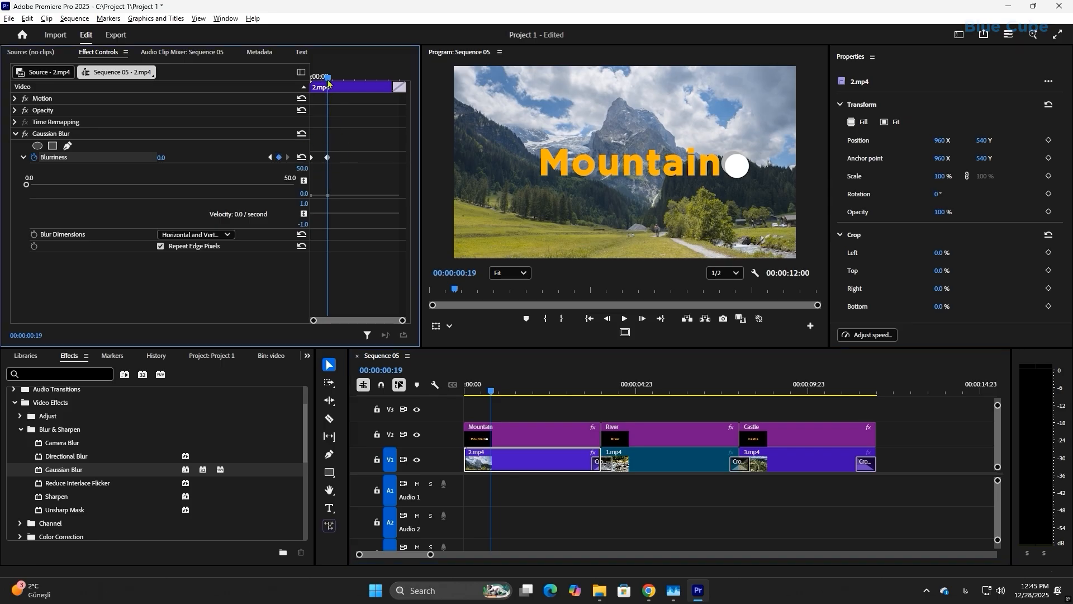
Step: Return to the first Blurriness keyframe at the clip start and set its value to 50
left_click_drag(328, 84, 323, 122)
mouse_move(324, 128)
left_mouse_down()
mouse_move(312, 130)
mouse_move(324, 133)
left_mouse_up()
mouse_move(310, 96)
left_mouse_down()
mouse_move(298, 97)
mouse_move(324, 99)
left_mouse_up()
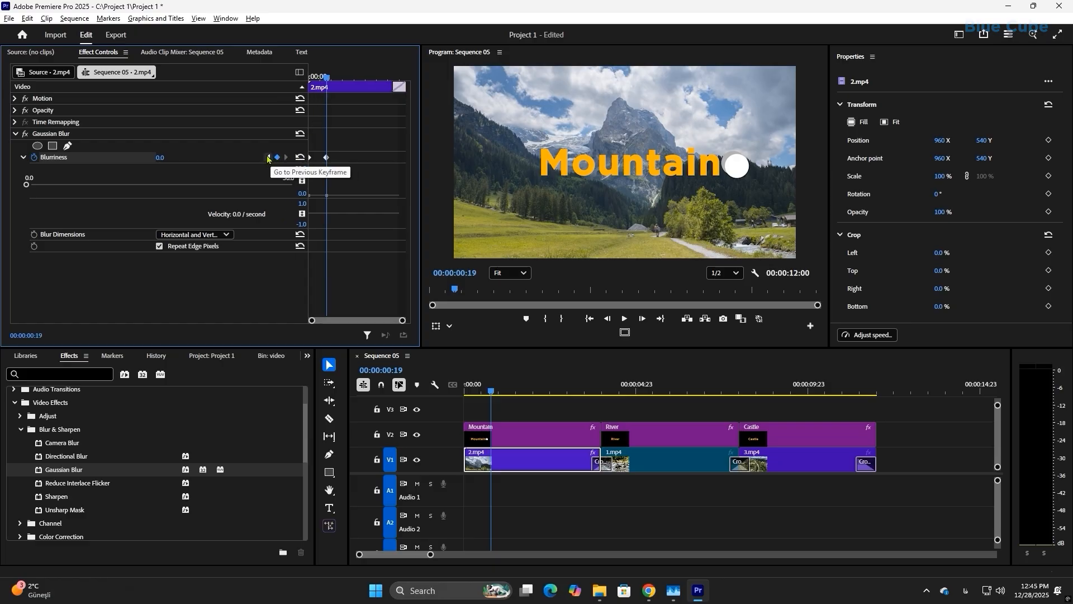
left_click(268, 159)
left_click(286, 158)
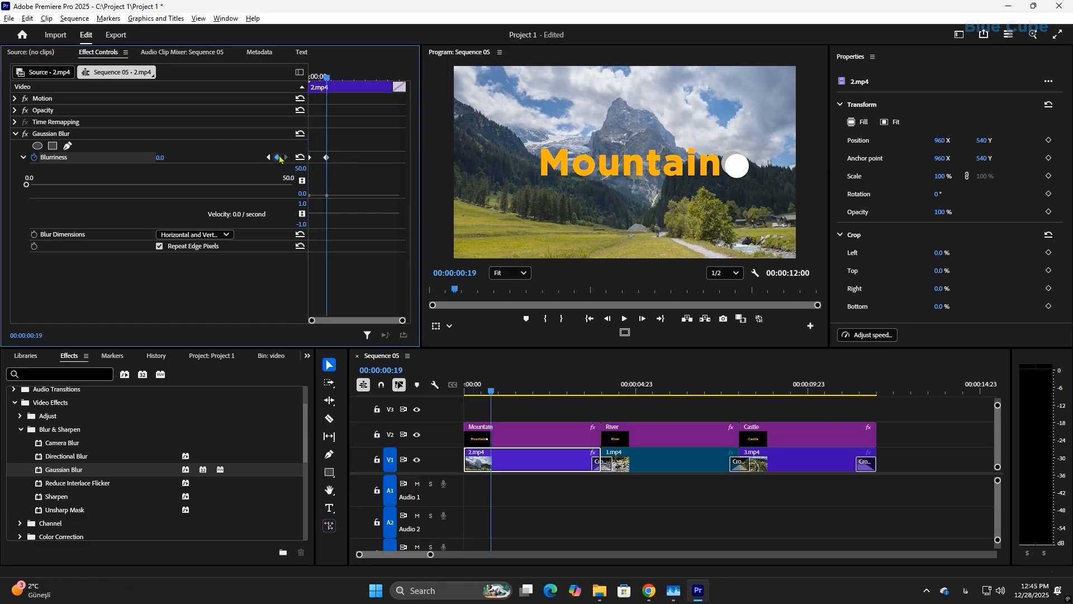
left_click(268, 157)
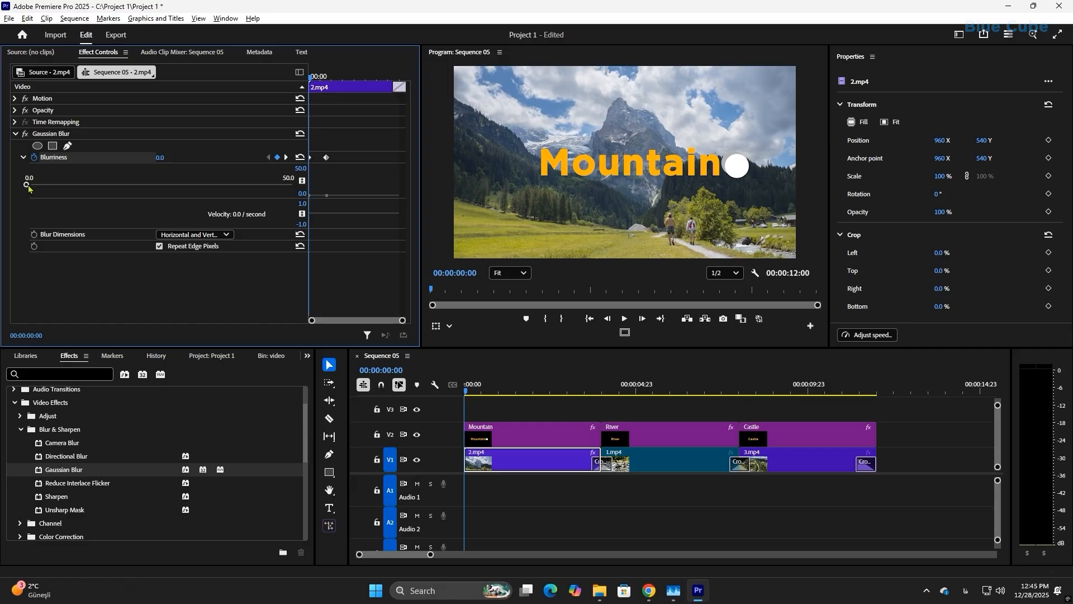
left_click_drag(26, 184, 293, 184)
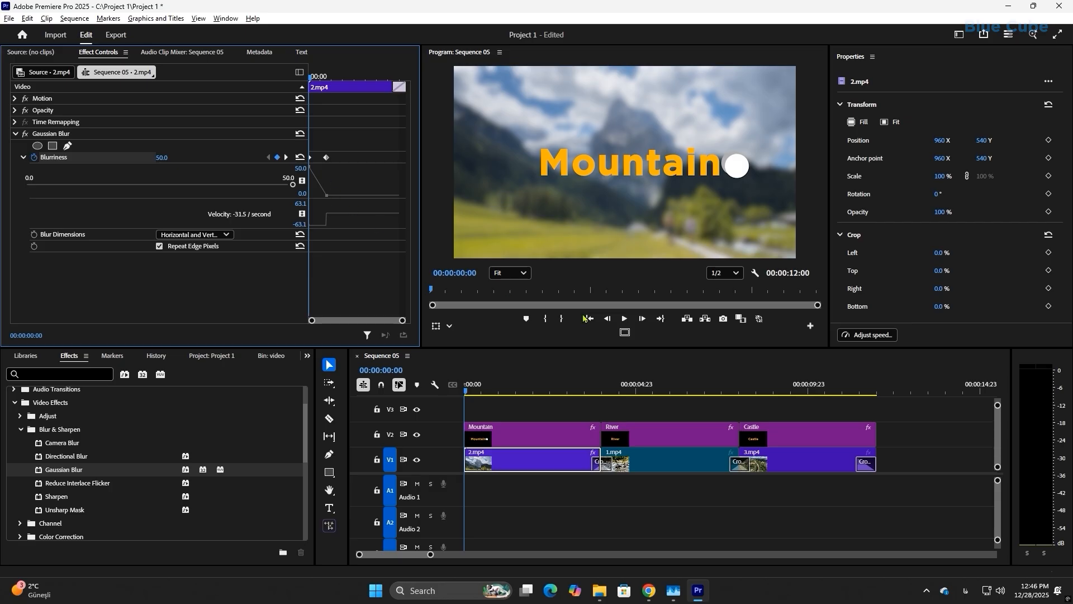
Step: Preview the blur animation and move the second Blurriness keyframe to 00:00:01:06
left_click(624, 319)
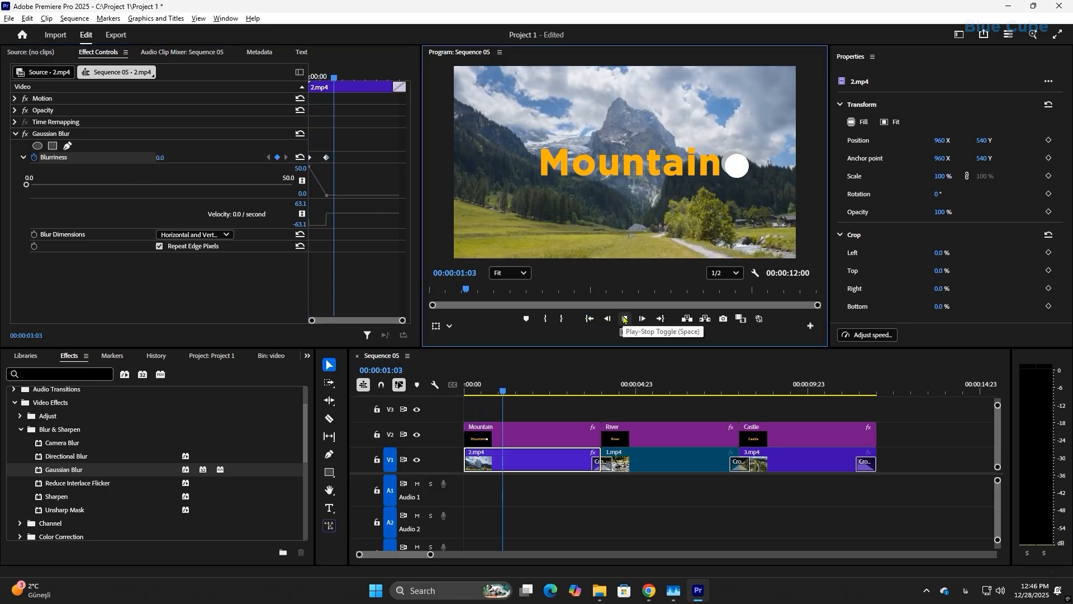
left_click(624, 318)
left_click(624, 318)
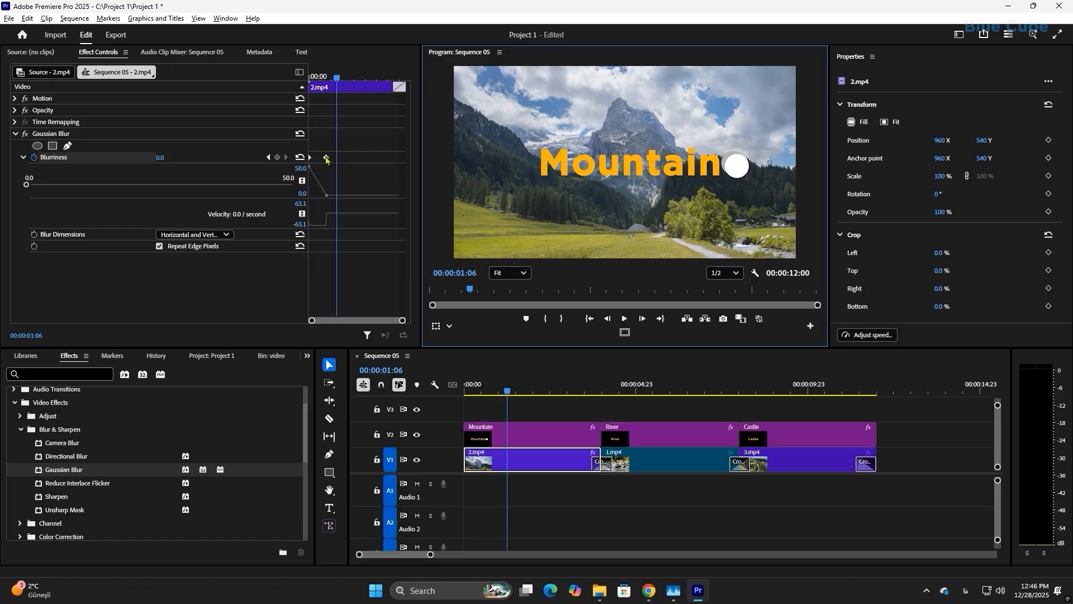
left_click_drag(327, 160, 338, 162)
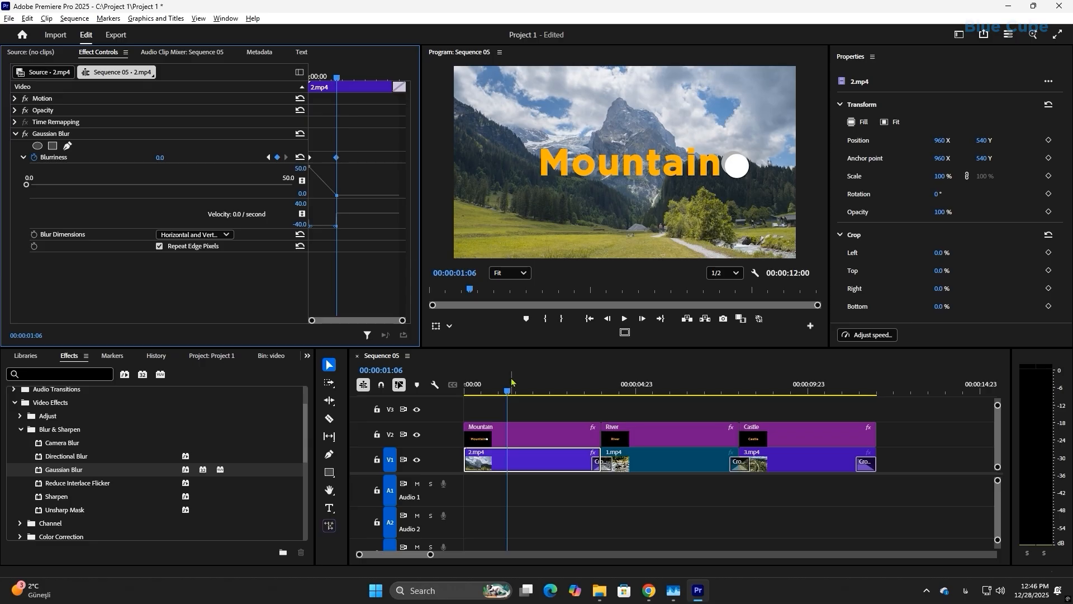
Step: Play the sequence from the start to review the slower blur fade on the Mountain clip
left_click(541, 364)
key("Home")
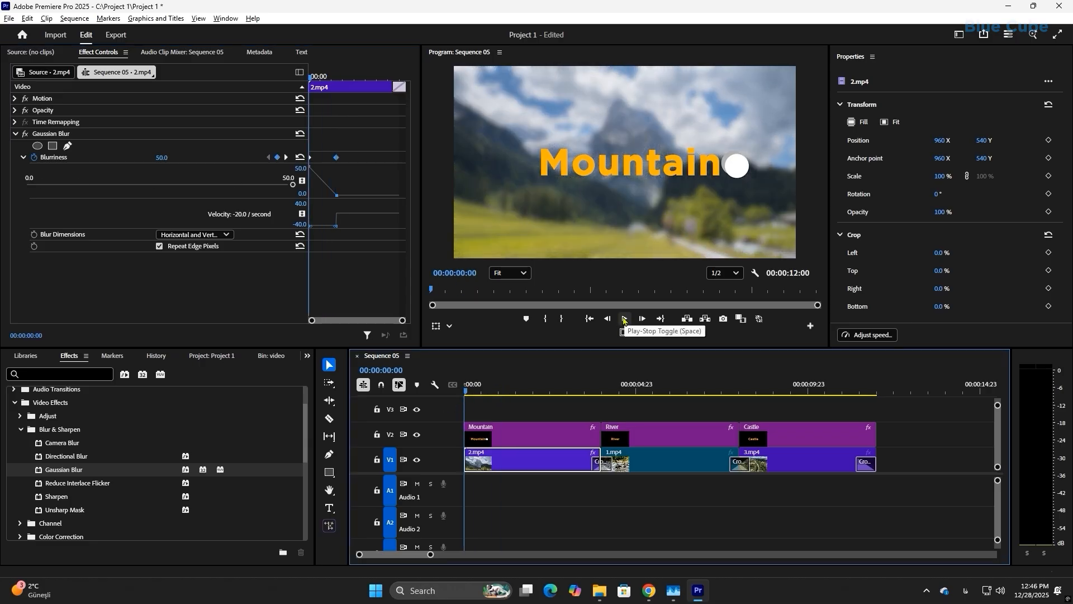
left_click(624, 319)
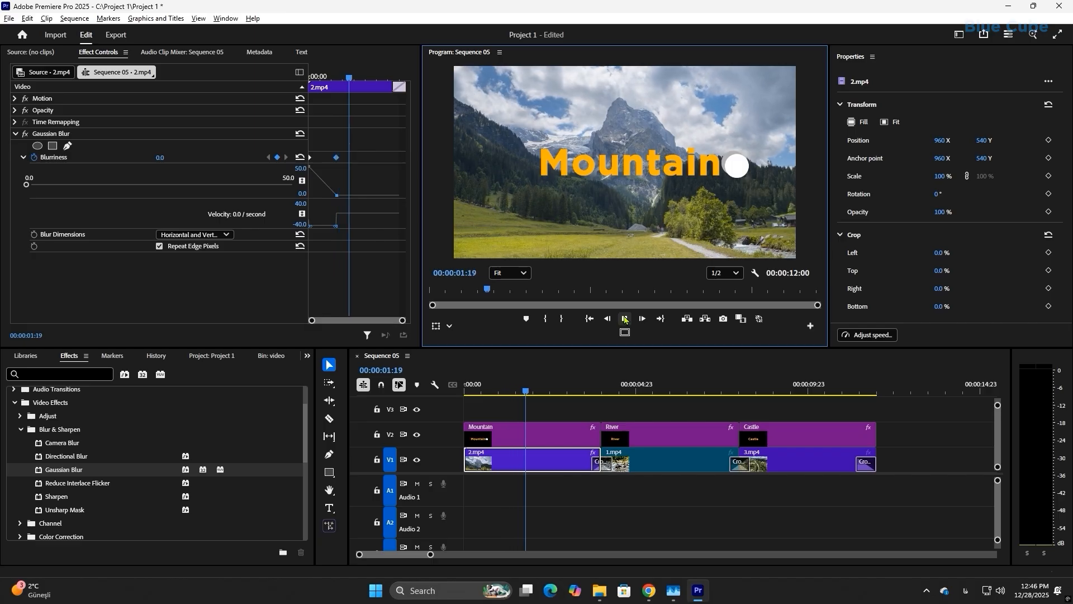
left_click(624, 318)
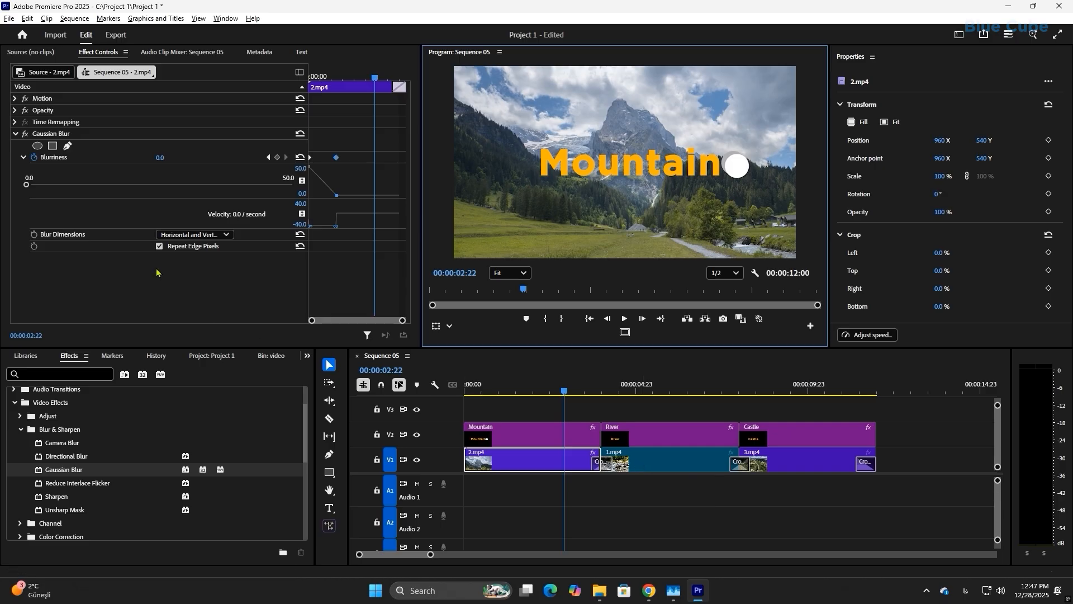
Step: Copy the keyframed Gaussian Blur effect from the 2.mp4 clip and paste it onto the 1.mp4 clip
left_click(51, 135)
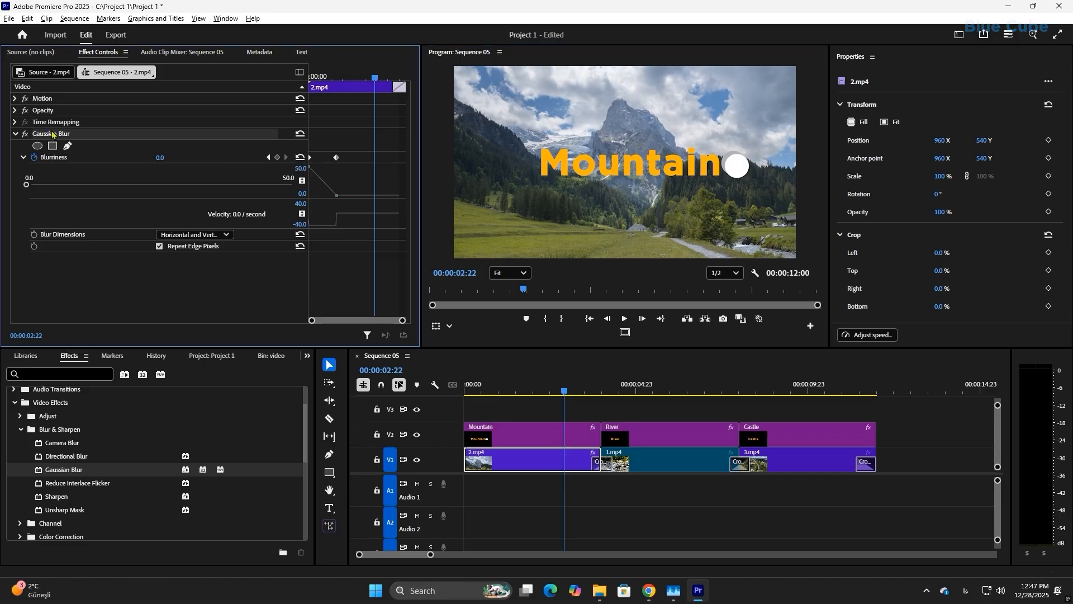
right_click(52, 134)
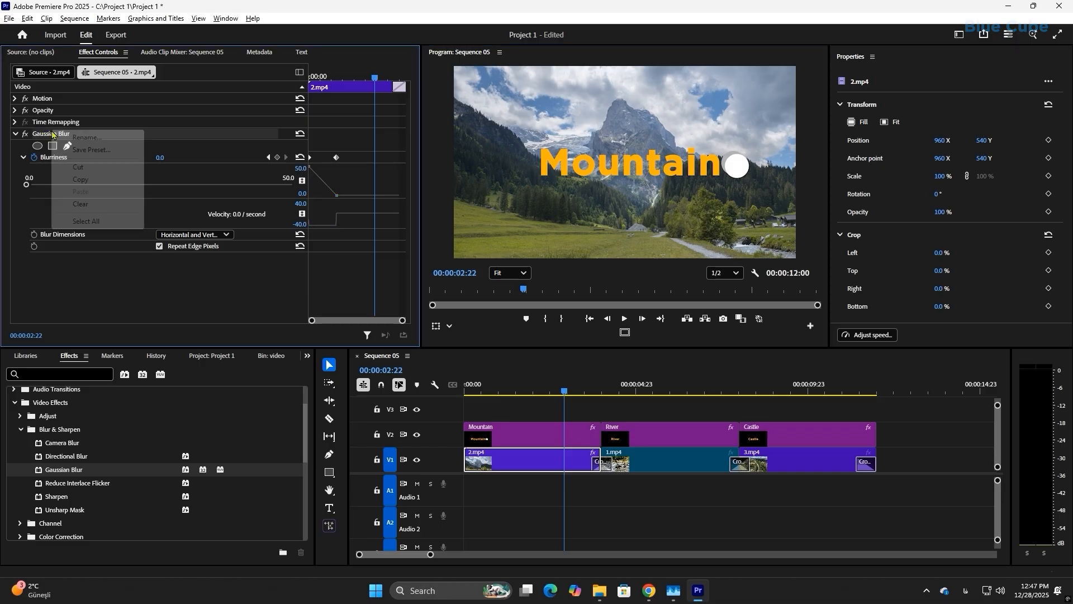
left_click(84, 181)
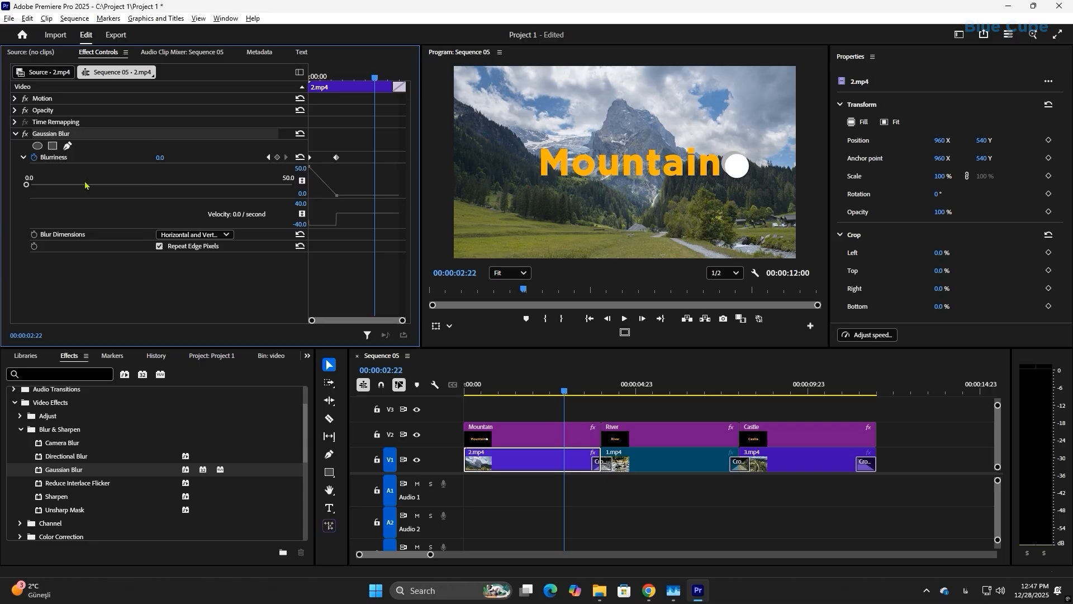
left_click(656, 460)
left_click(605, 391)
left_click(639, 391)
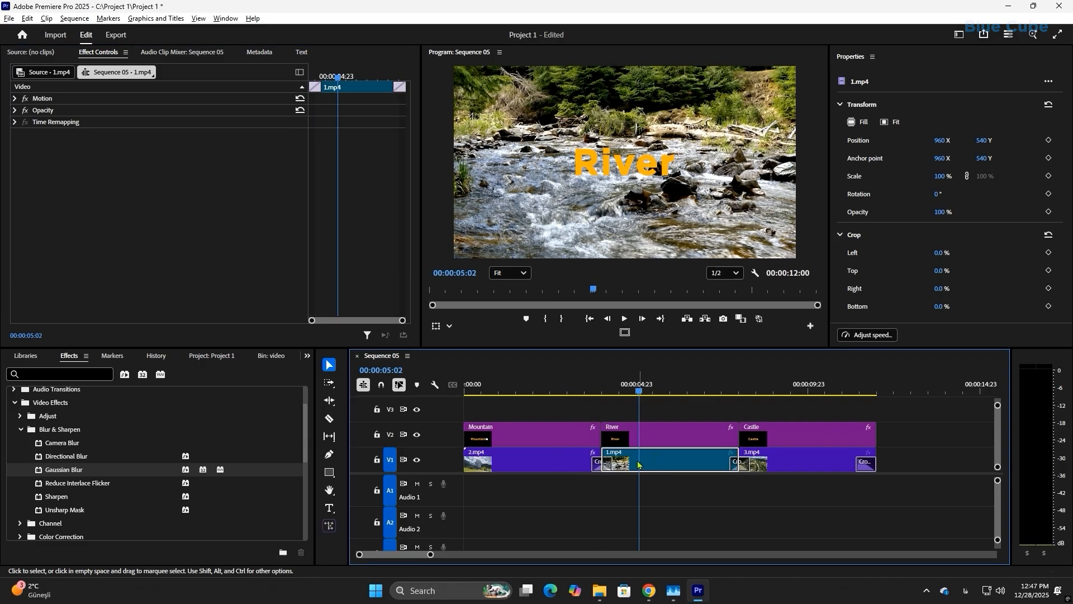
right_click(43, 99)
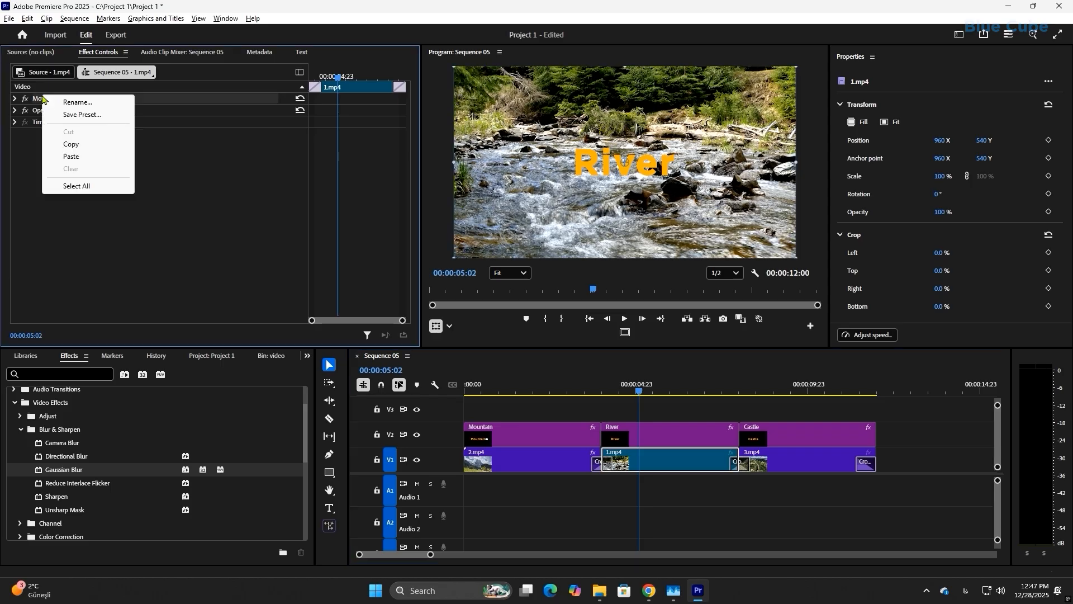
left_click(71, 156)
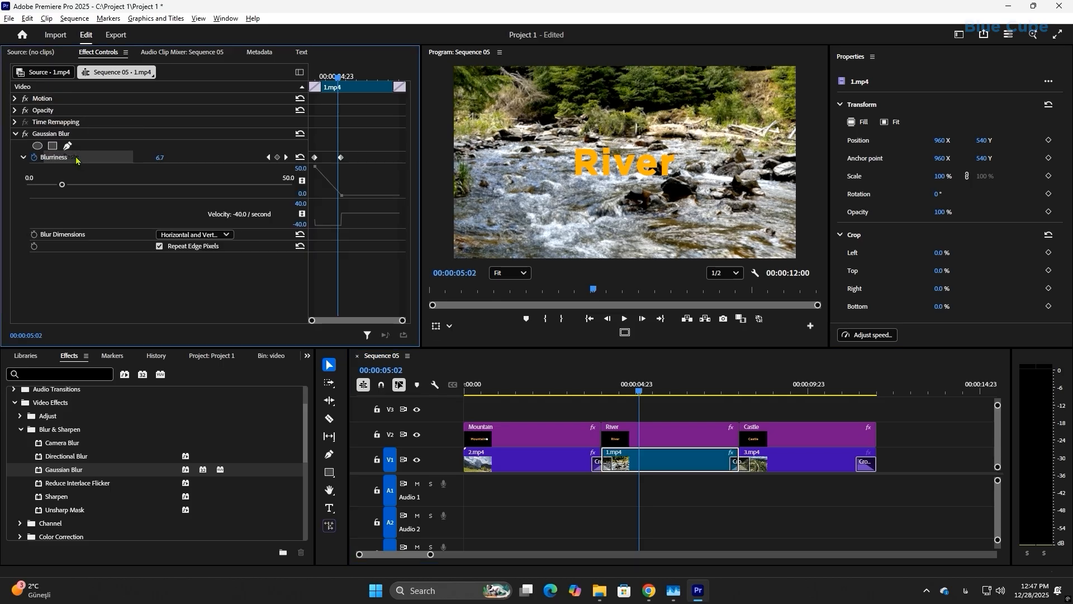
Step: Review the pasted blur animation on the 1.mp4 River clip by scrubbing it and playing the sequence from the start
left_click(617, 392)
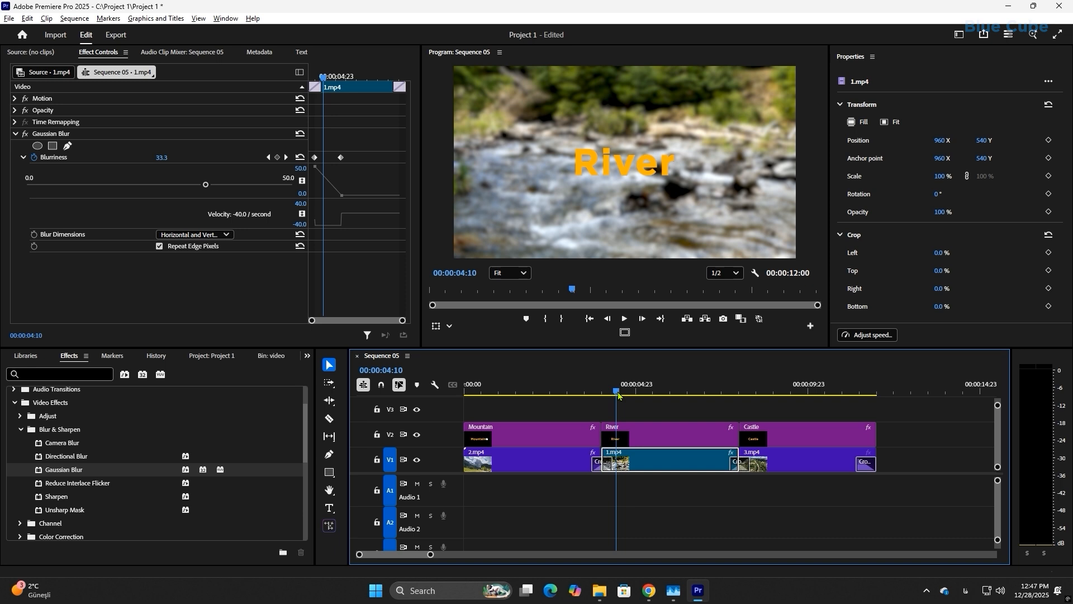
left_click_drag(618, 394, 625, 395)
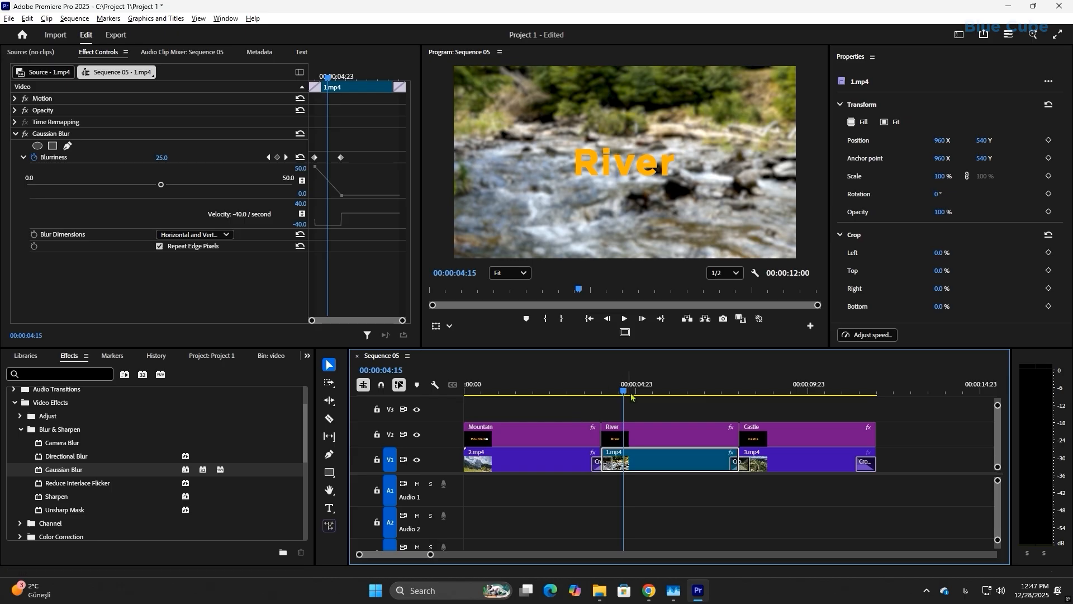
key("Home")
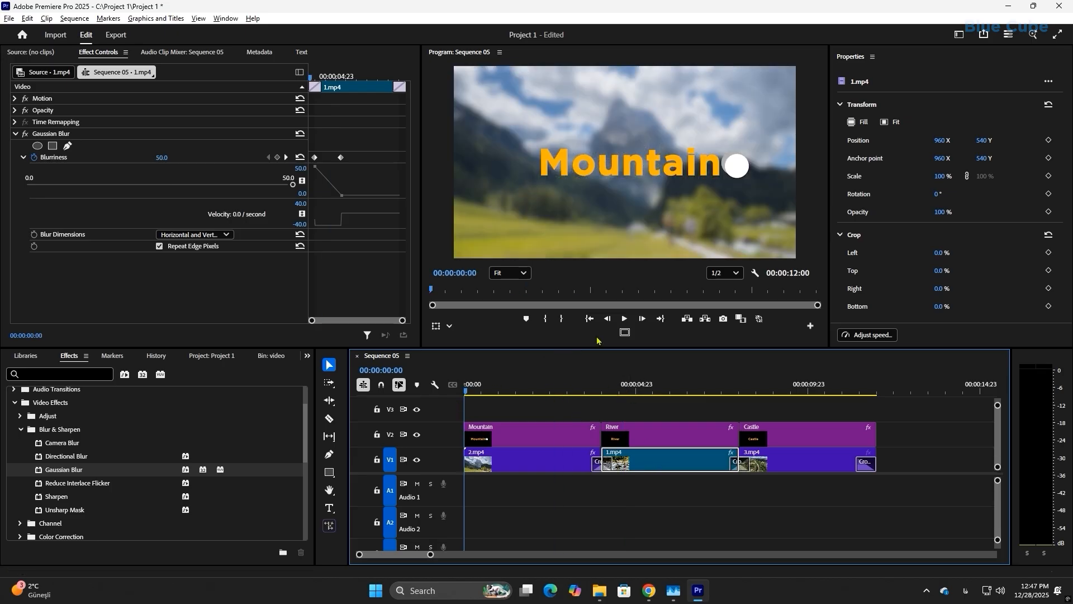
left_click(625, 318)
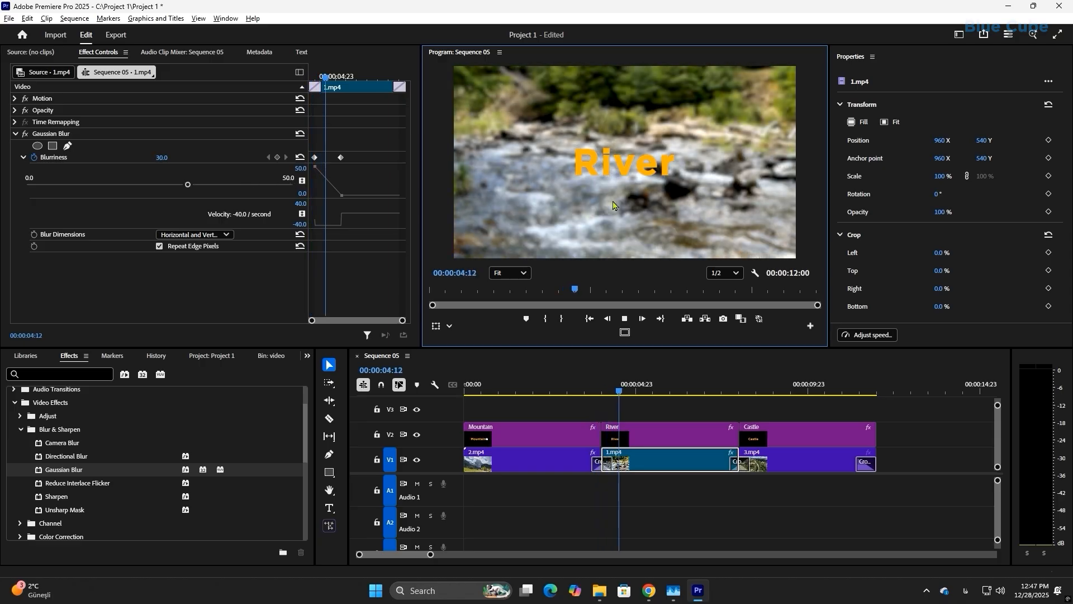
left_click(612, 384)
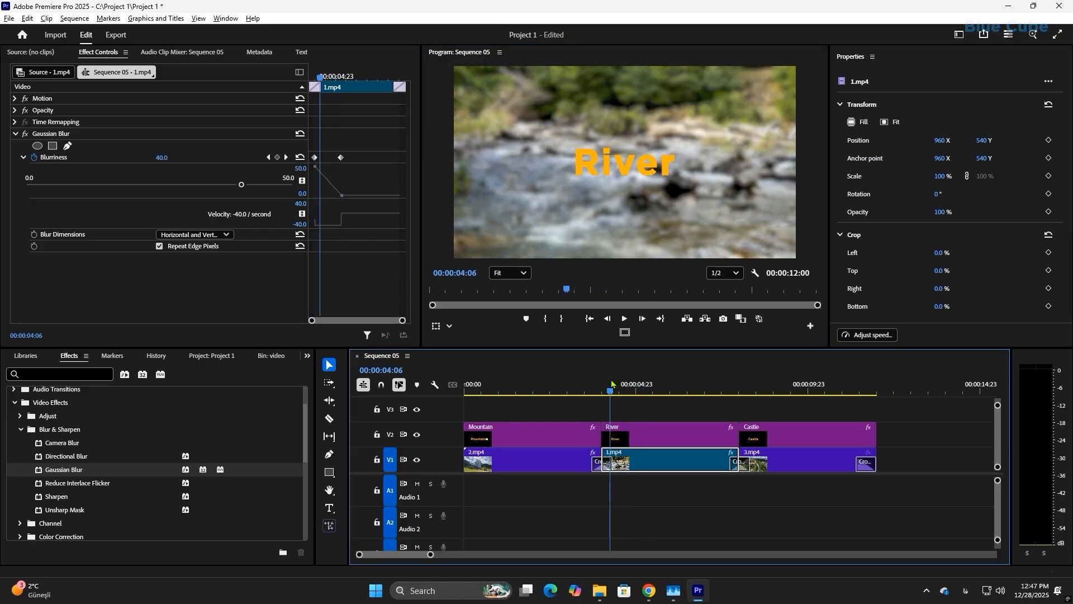
left_click_drag(612, 384, 633, 382)
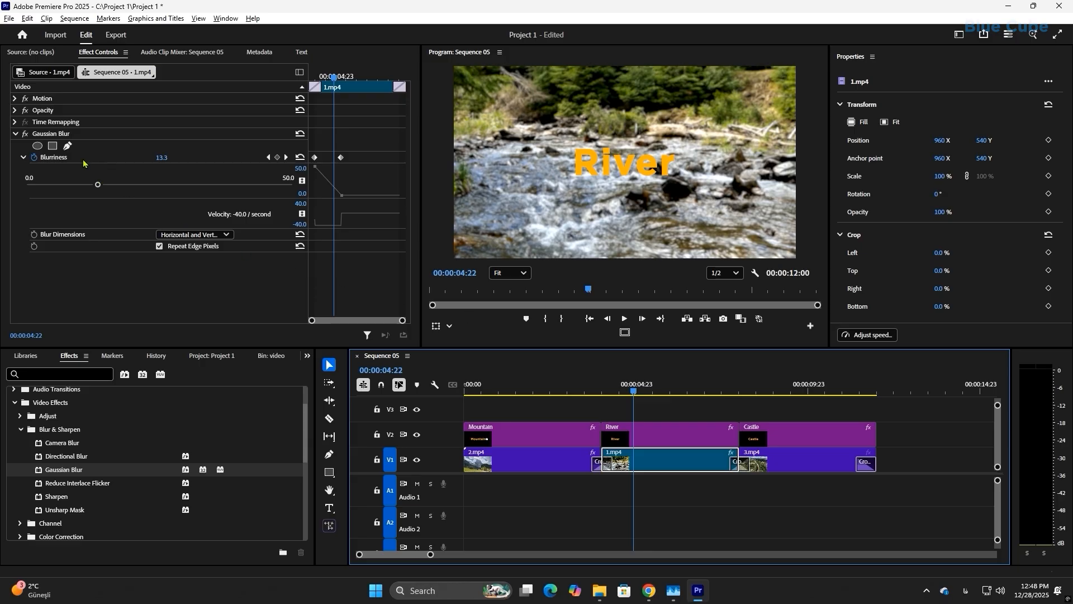
Step: Remove the Gaussian Blur effect from the 1.mp4 clip
left_click(49, 134)
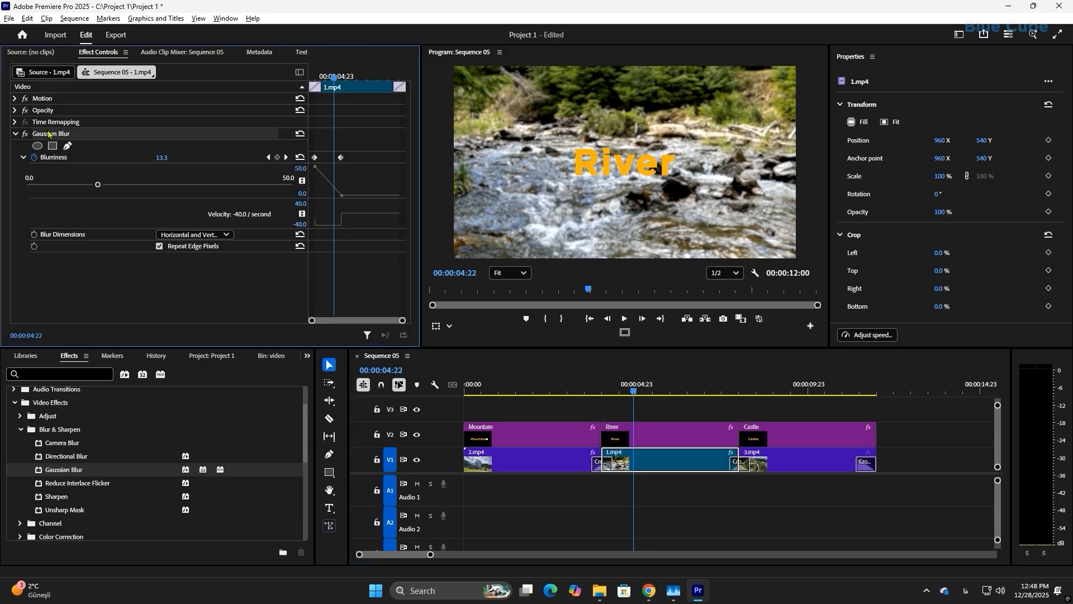
right_click(49, 134)
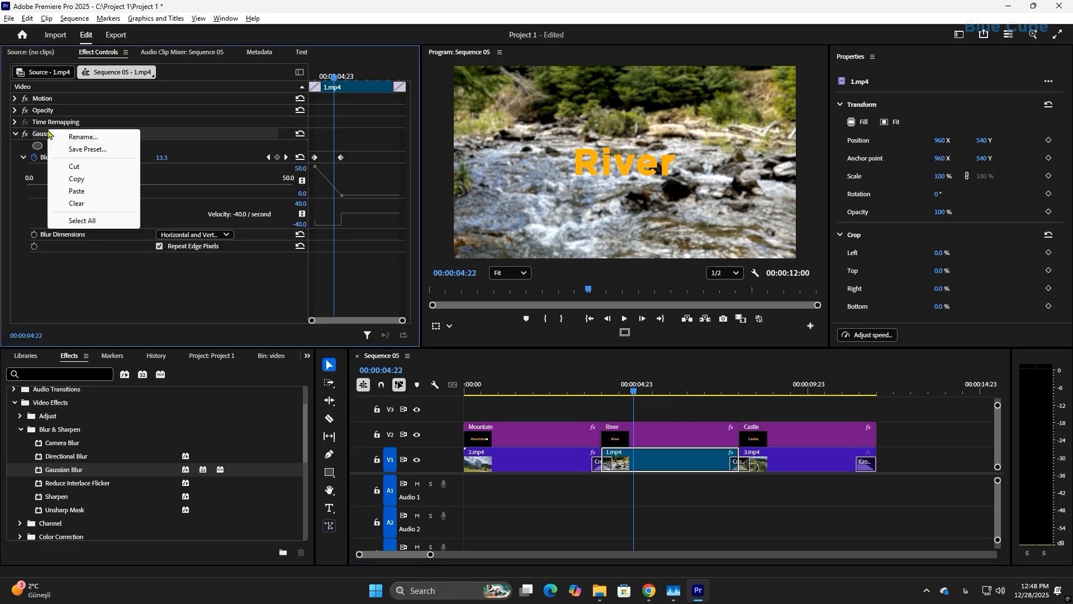
left_click(78, 203)
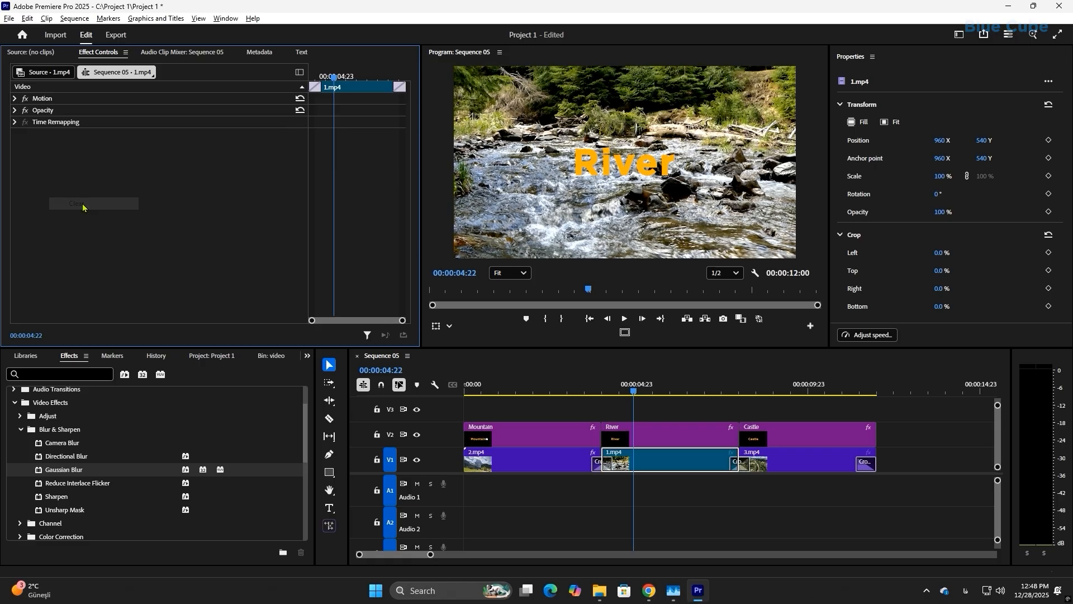
Step: Move the playhead to 00:00:01:09 and select the 2.mp4 clip on track V1
left_click(511, 385)
left_click(524, 457)
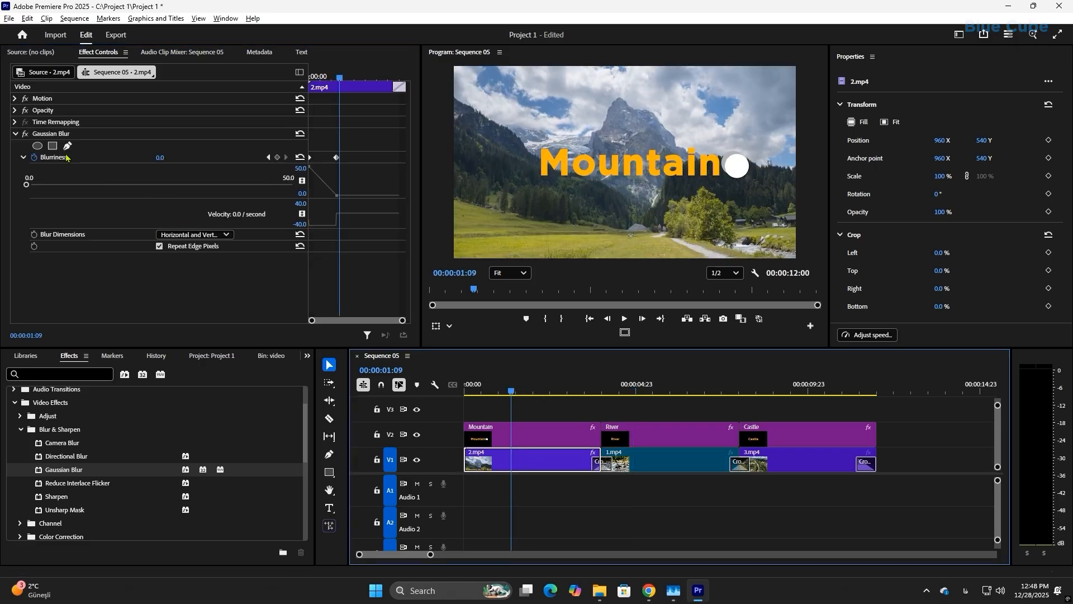
right_click(47, 134)
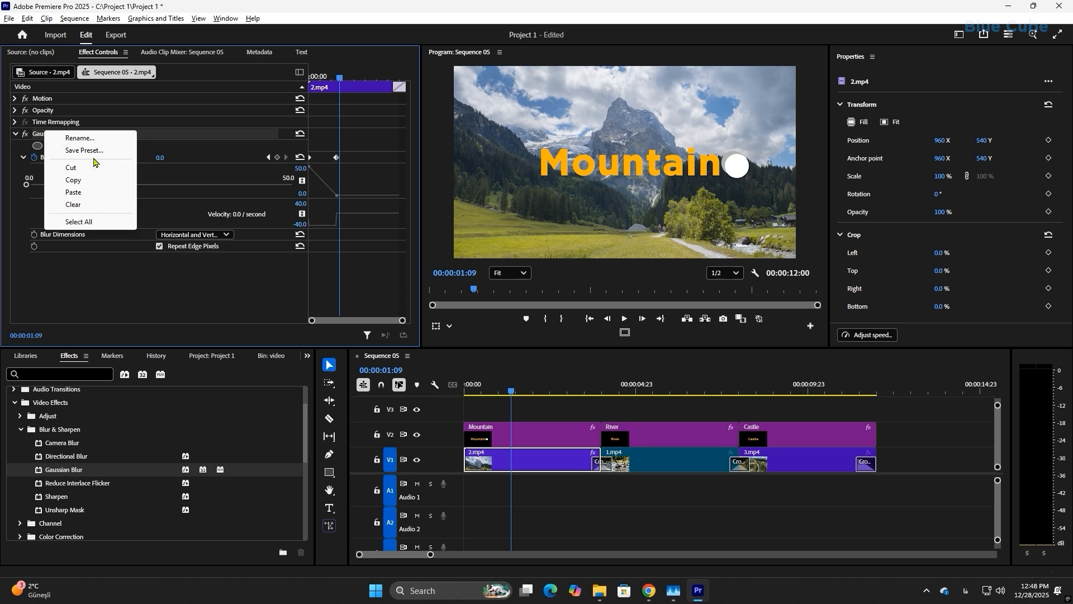
left_click(82, 140)
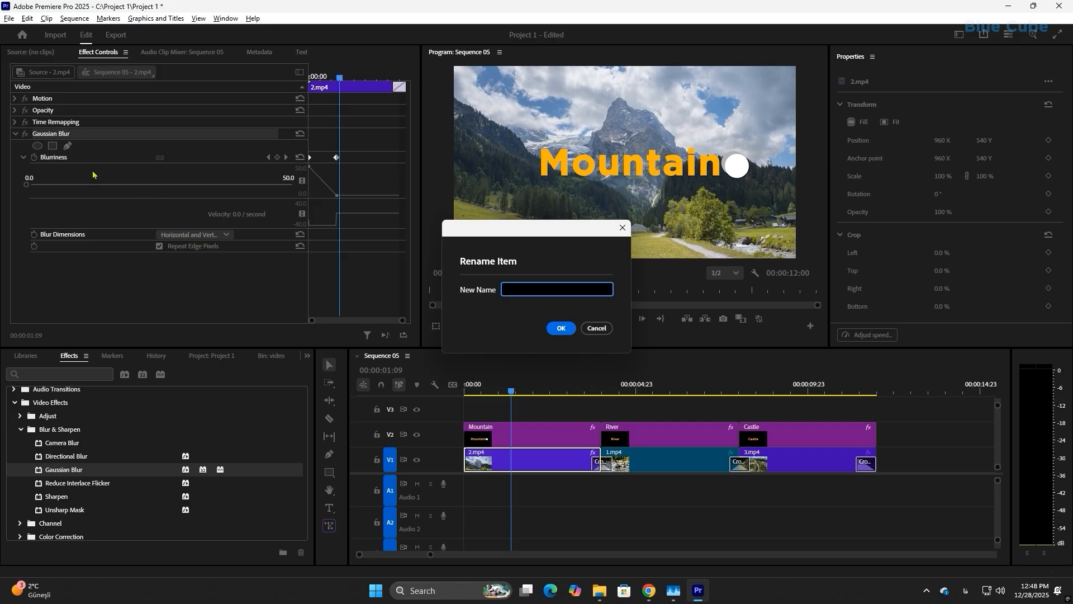
left_click(584, 330)
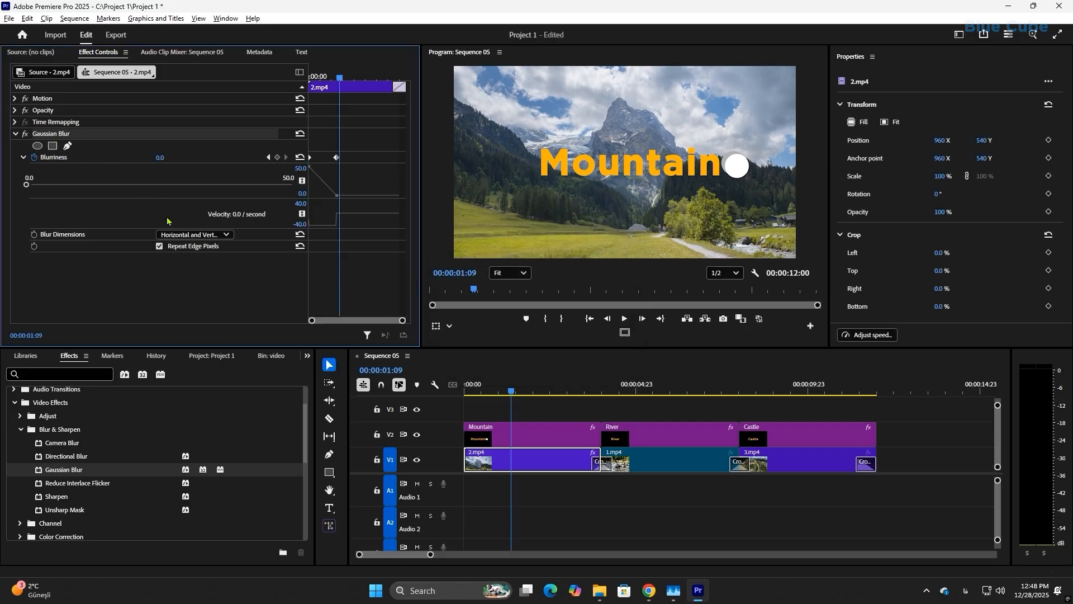
Step: Save the 2.mp4 clip's keyframed Gaussian Blur as a preset named Gaussian Blur Preset with the Scale type
right_click(49, 134)
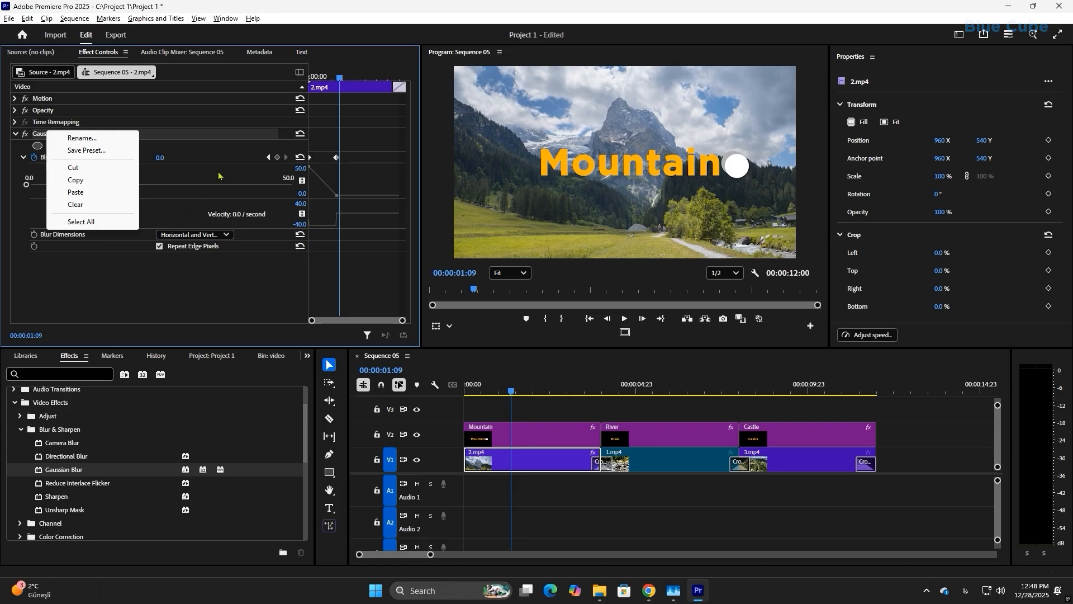
left_click(90, 152)
left_click(521, 225)
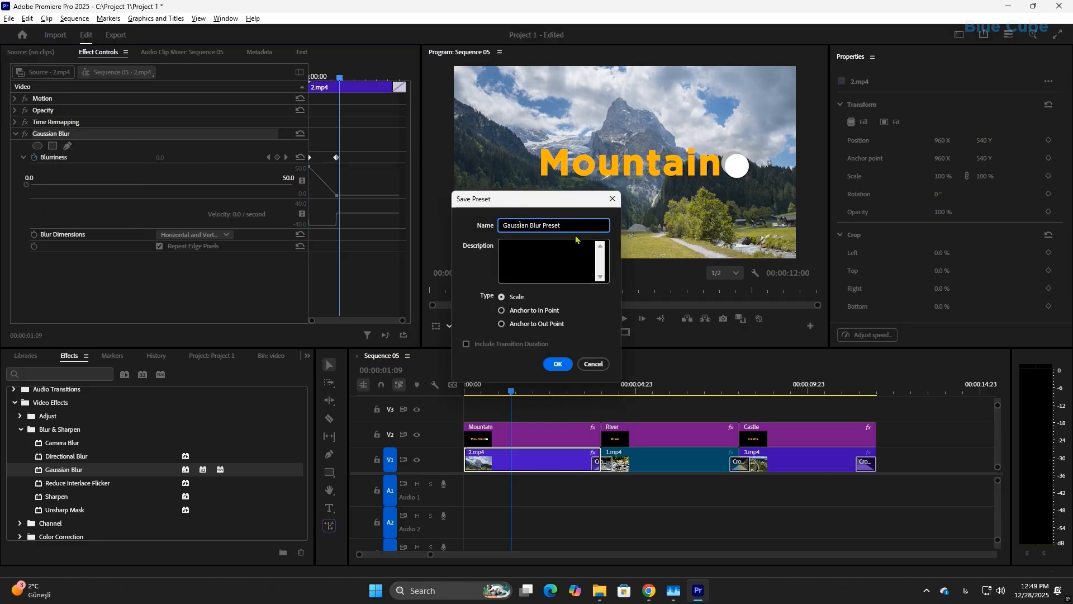
left_click_drag(561, 224, 468, 224)
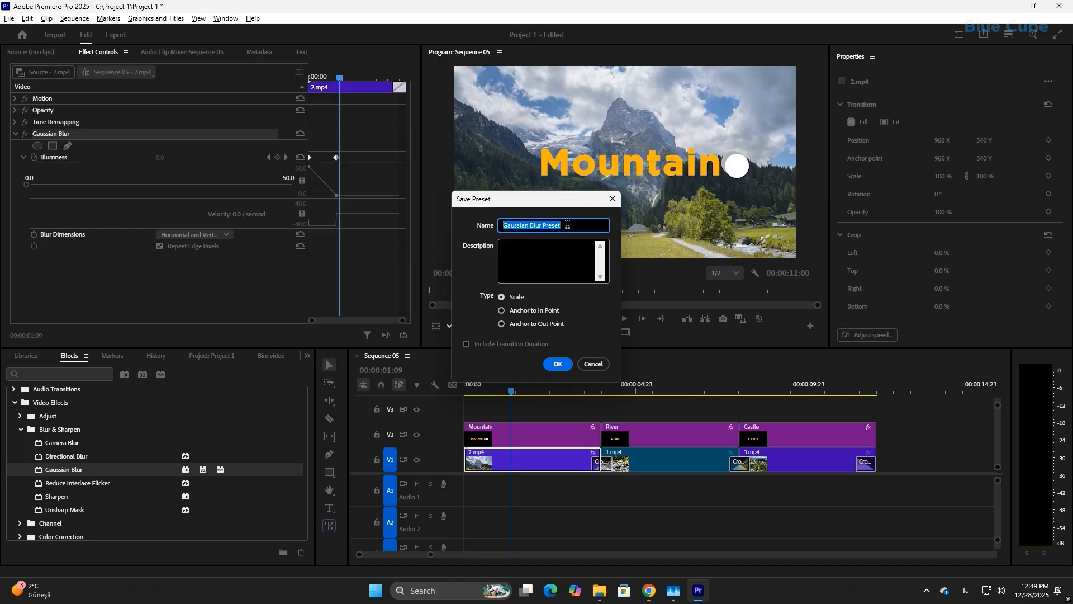
left_click(534, 255)
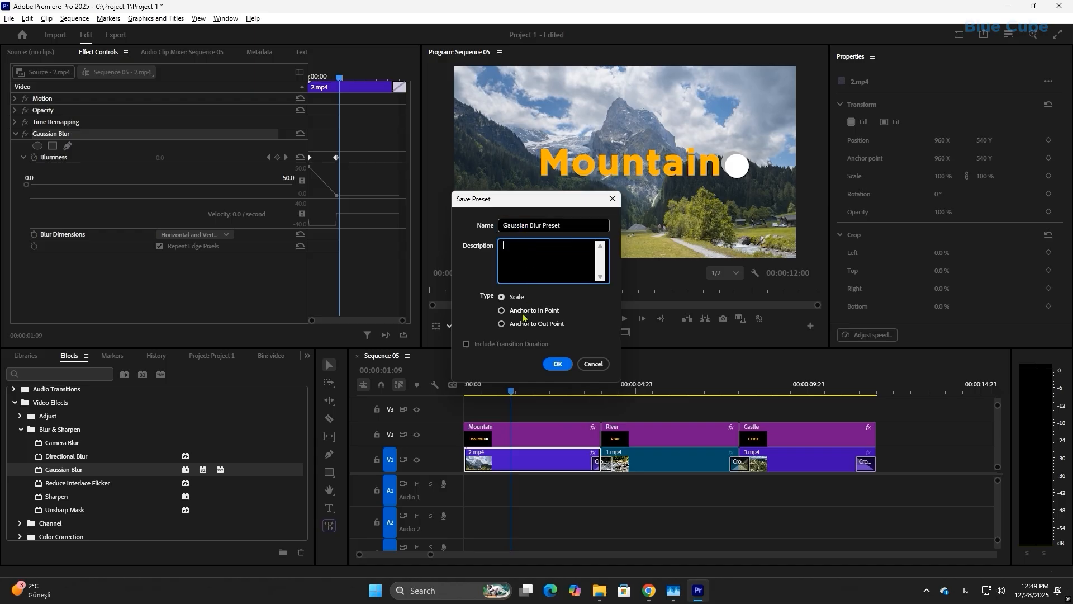
left_click(558, 364)
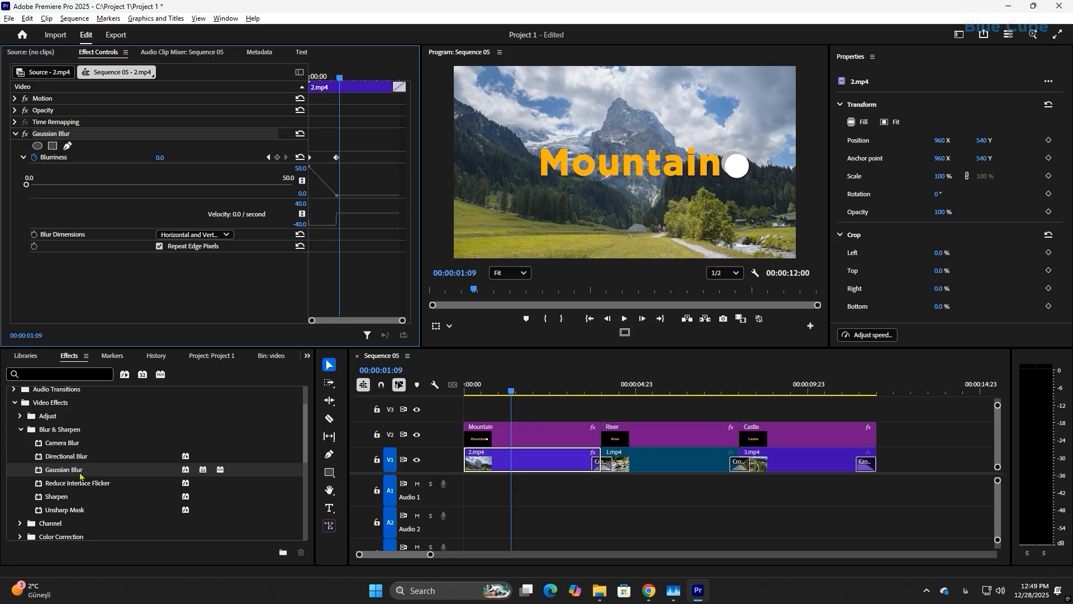
Step: Apply the saved Gaussian Blur Preset to the 3.mp4 clip and preview the blur at the start of the Castle section
scroll(82, 476, "up", 3)
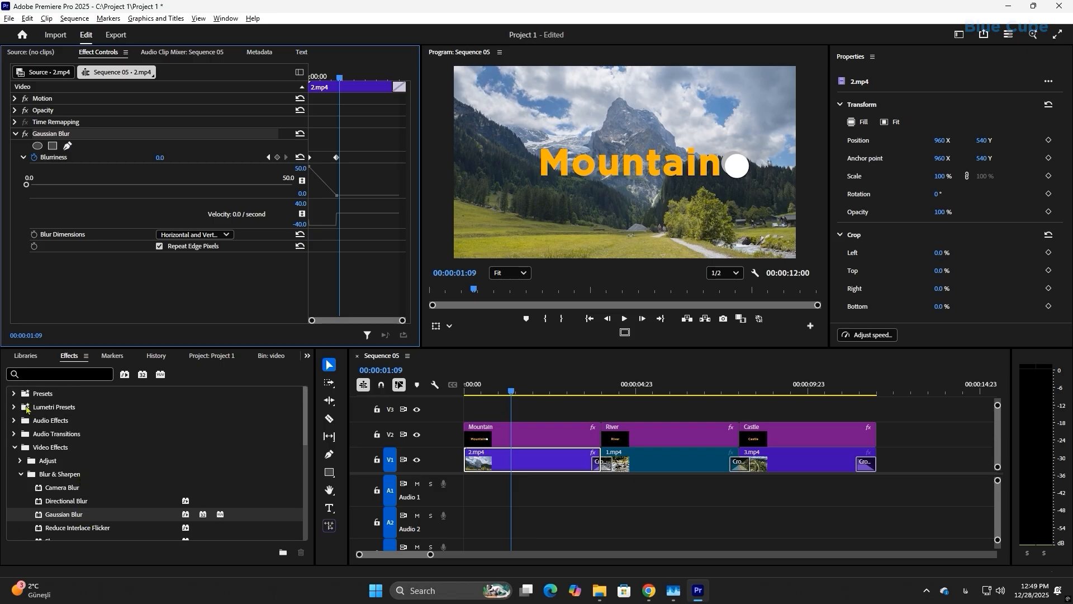
left_click(15, 394)
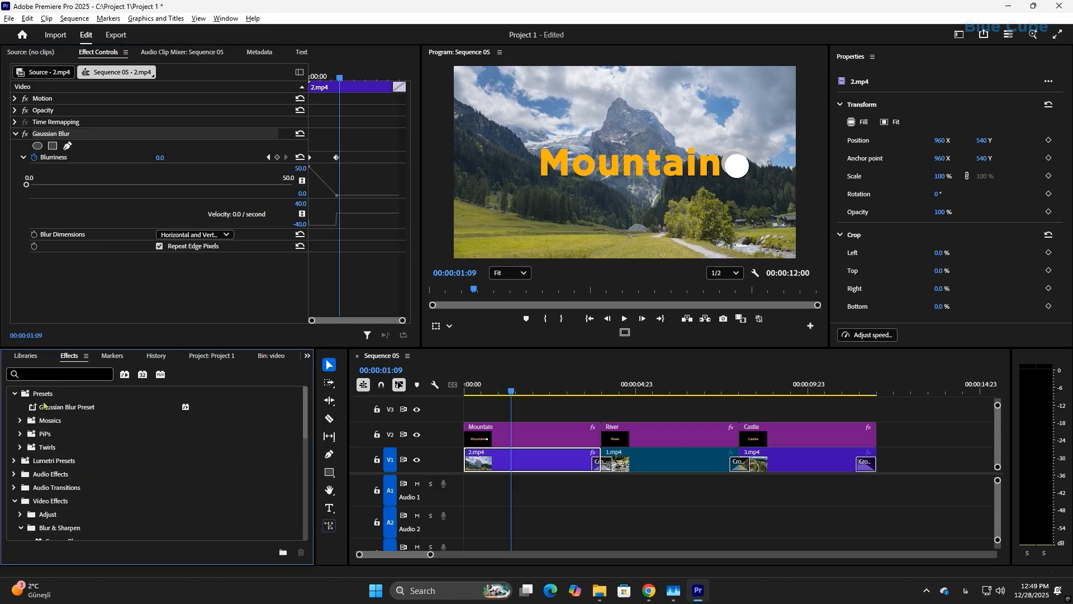
left_click(76, 410)
left_click_drag(63, 408, 788, 463)
left_click(751, 383)
left_click_drag(752, 382, 760, 385)
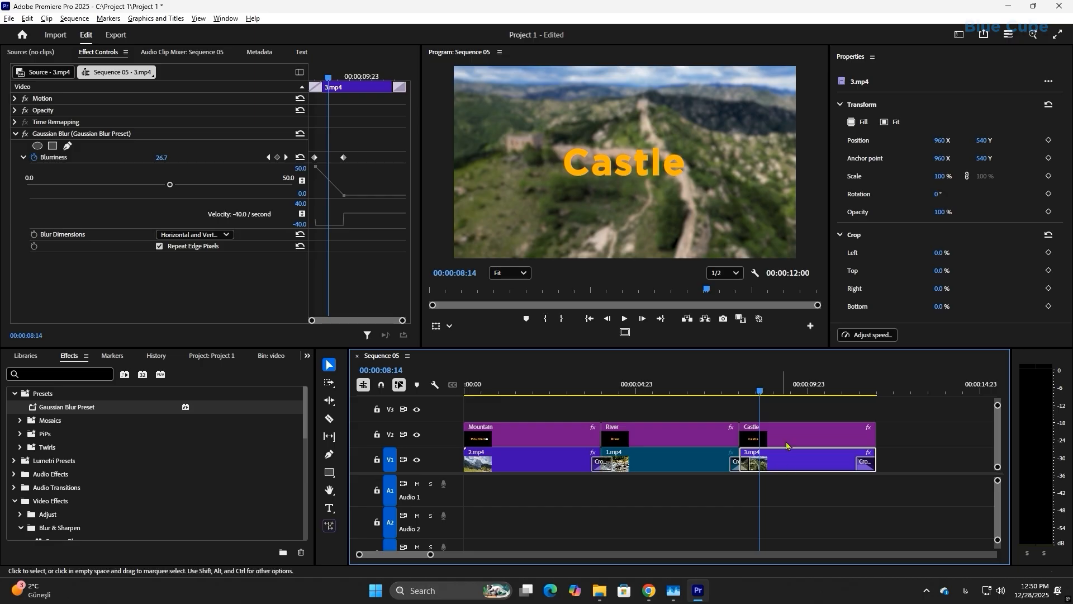
Step: Delete the custom Gaussian Blur Preset from the effects presets
right_click(55, 410)
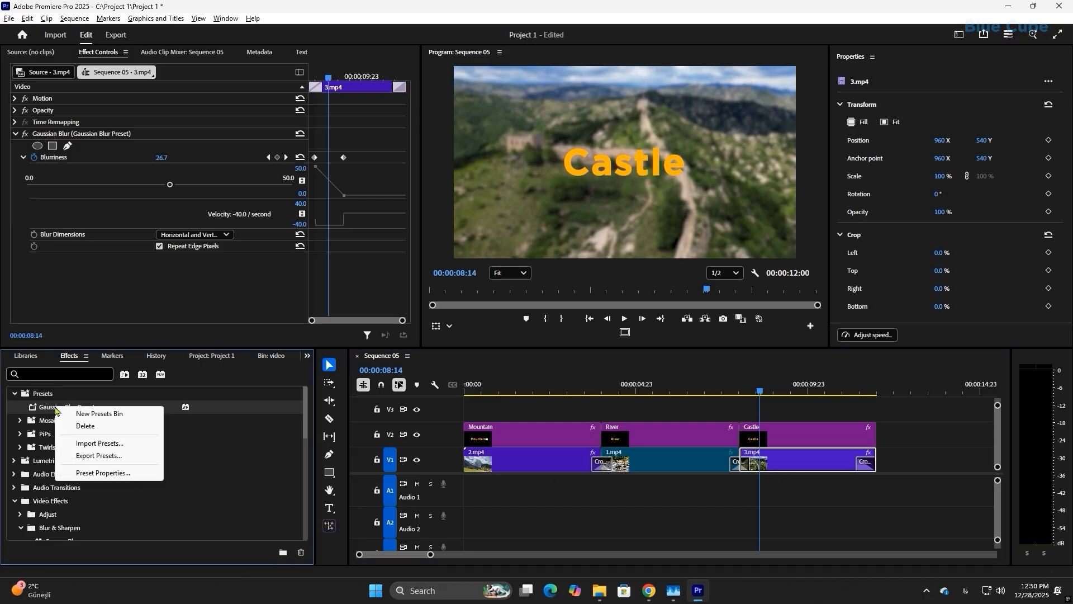
left_click(85, 426)
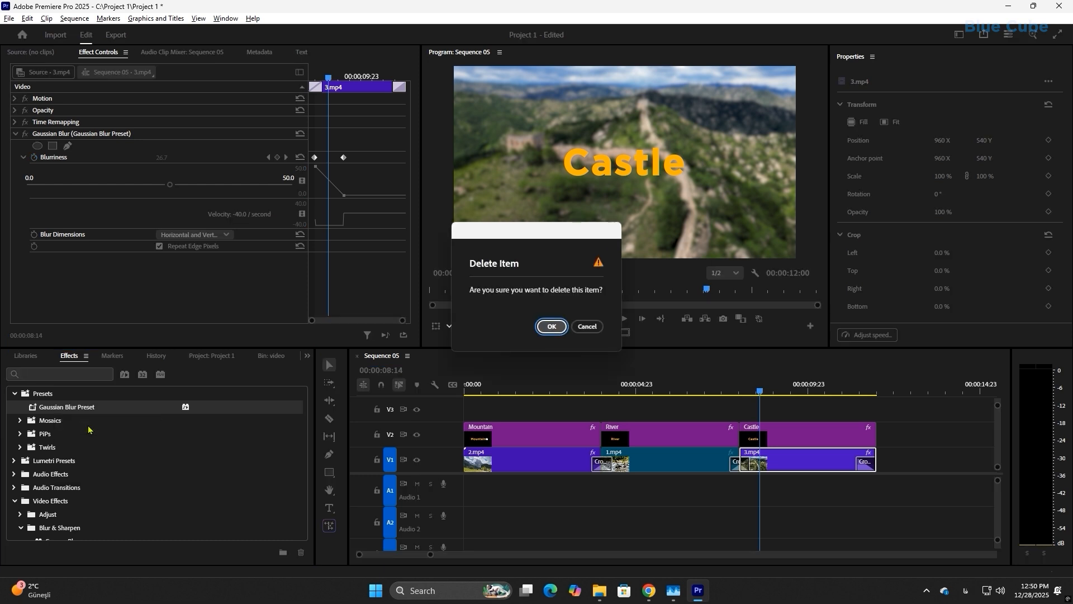
left_click(548, 328)
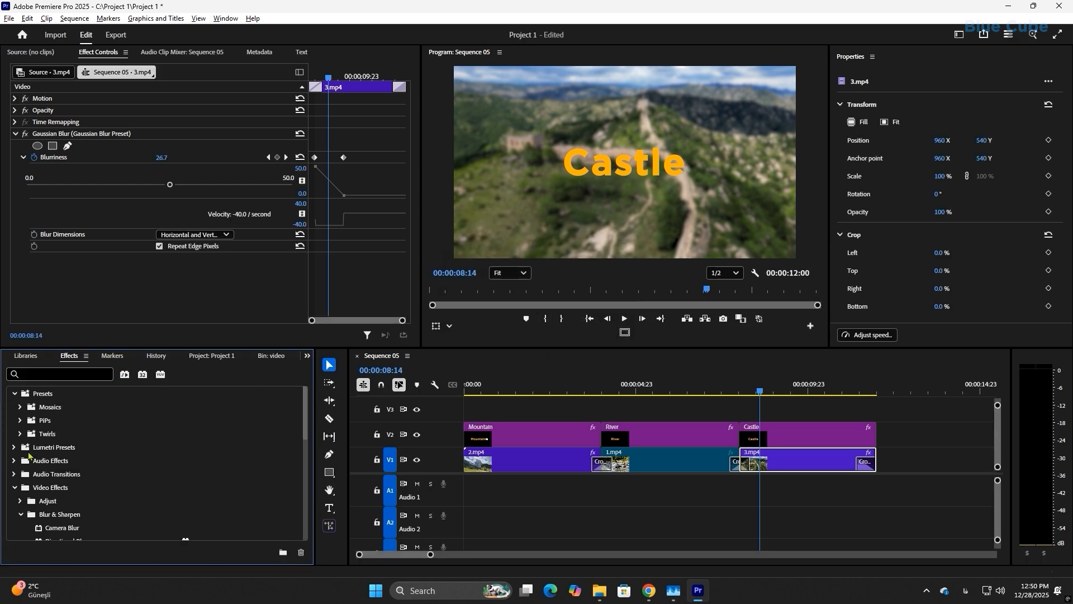
Step: Remove the preset-based Gaussian Blur effect from the 3.mp4 clip
left_click(72, 135)
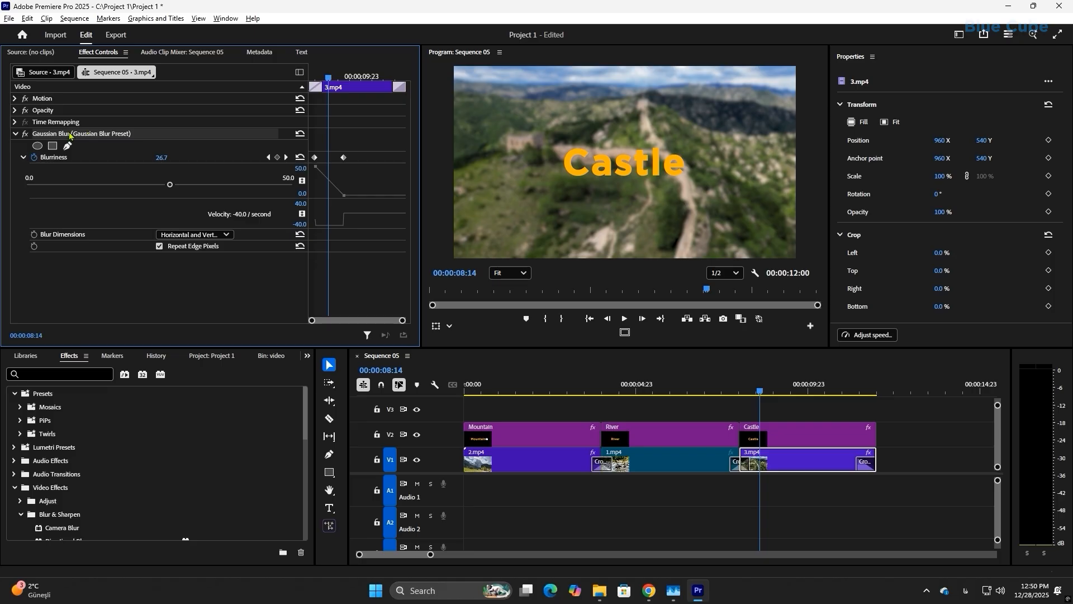
right_click(69, 135)
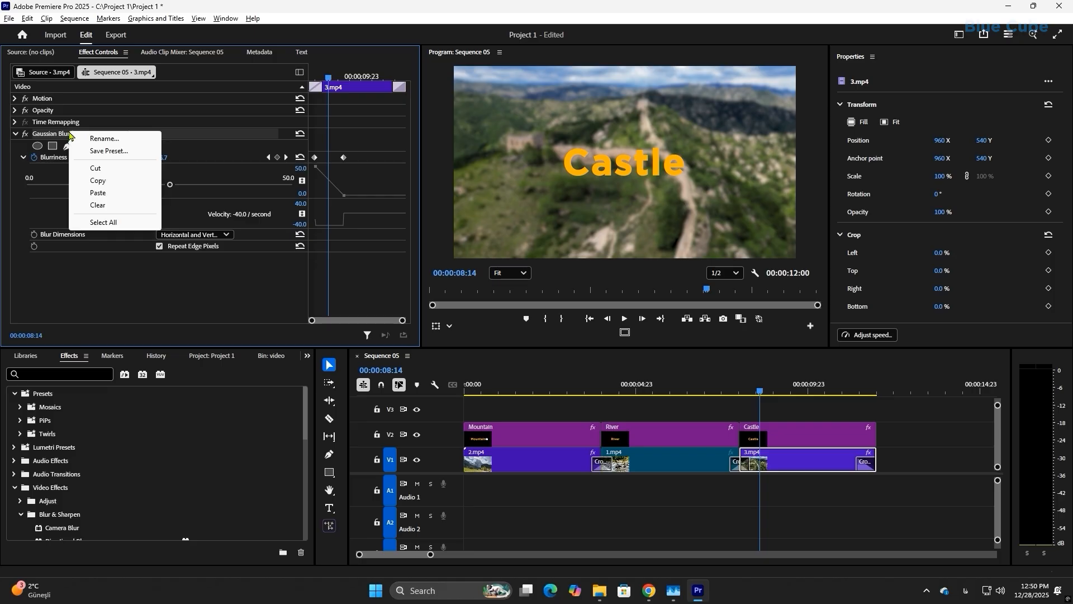
left_click(99, 206)
Step: Remove the keyframed Gaussian Blur effect from the 2.mp4 clip
left_click(526, 455)
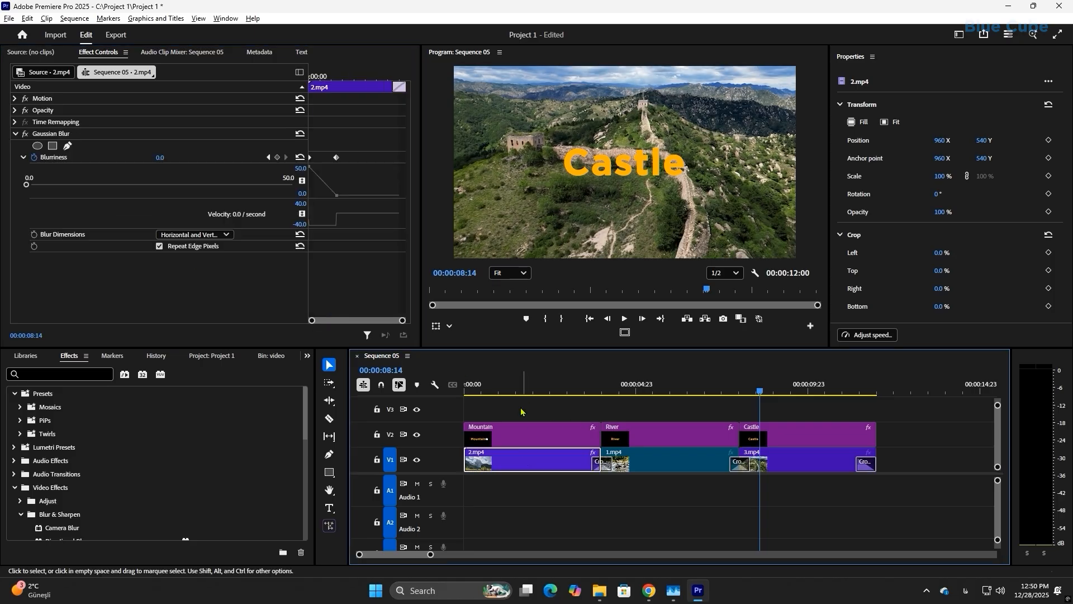
left_click(61, 135)
right_click(61, 135)
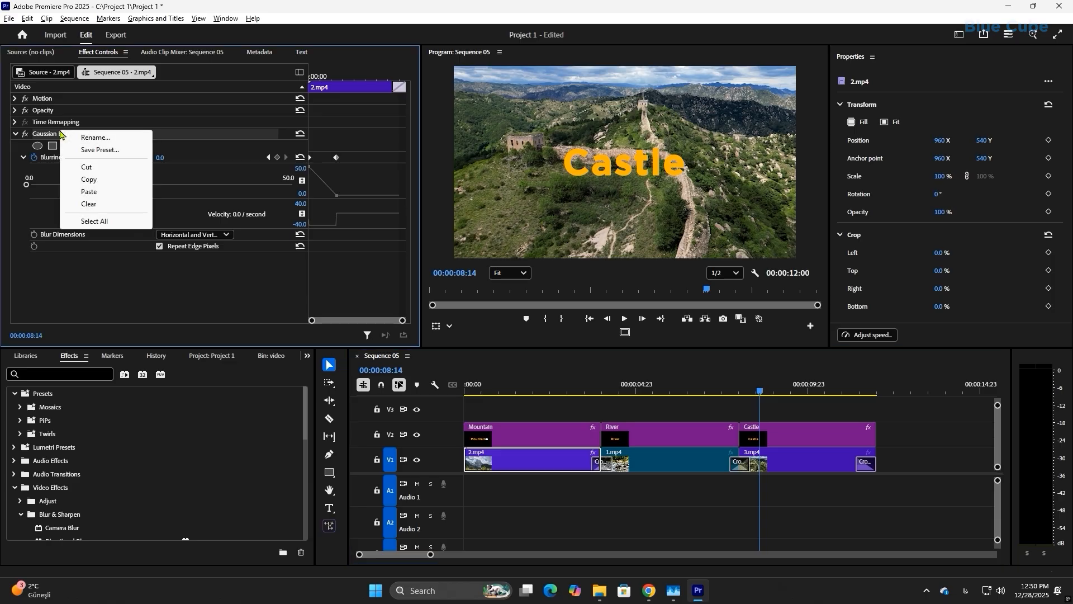
left_click(108, 209)
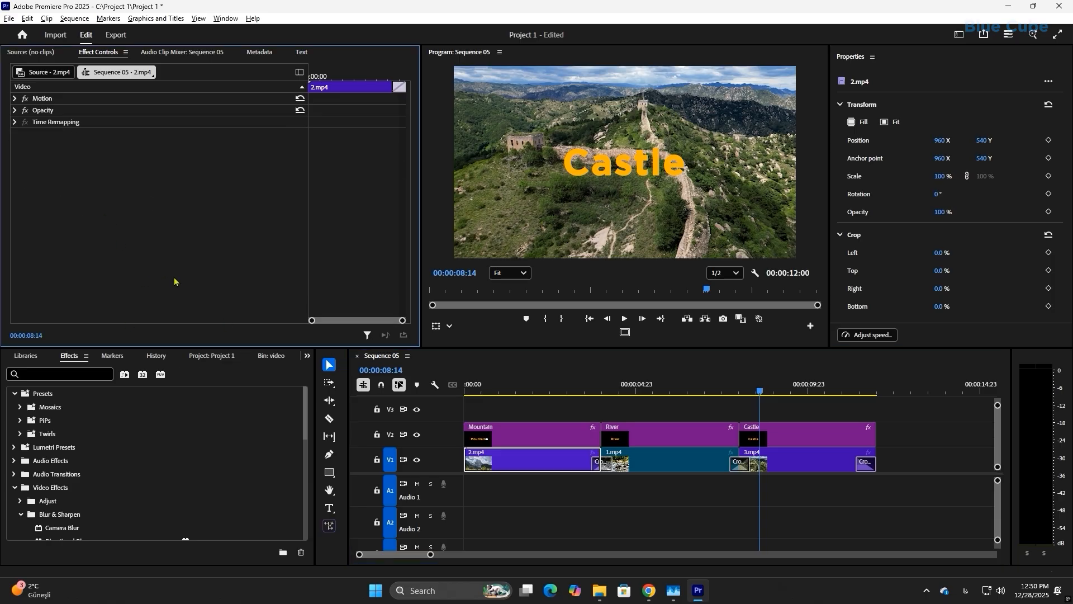
Step: Apply the Camera Blur effect from the Blur & Sharpen category to the 2.mp4 clip
scroll(128, 478, "down", 5)
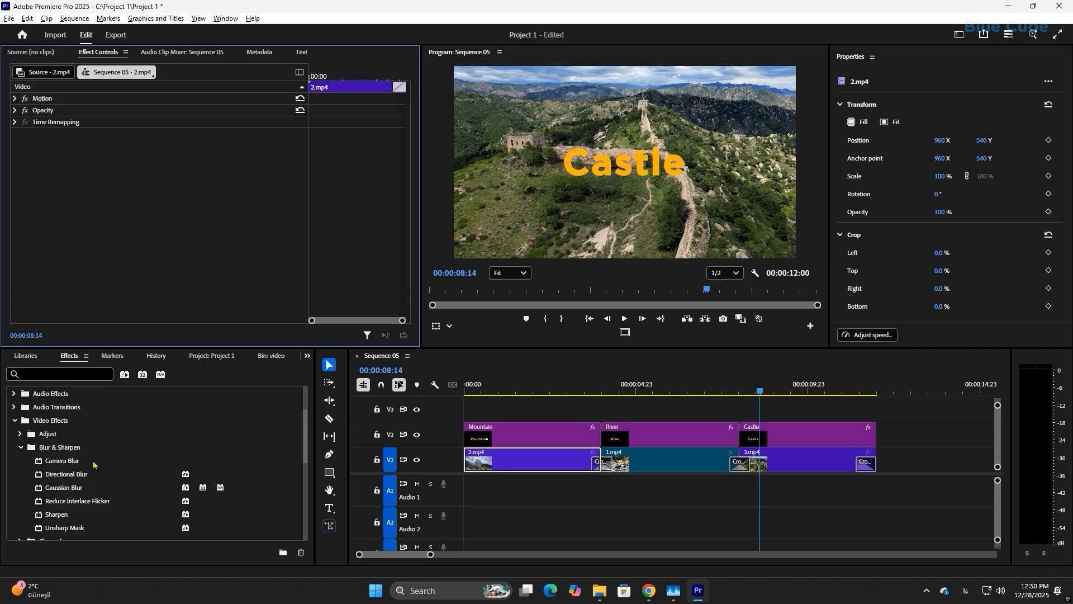
scroll(98, 489, "down", 1)
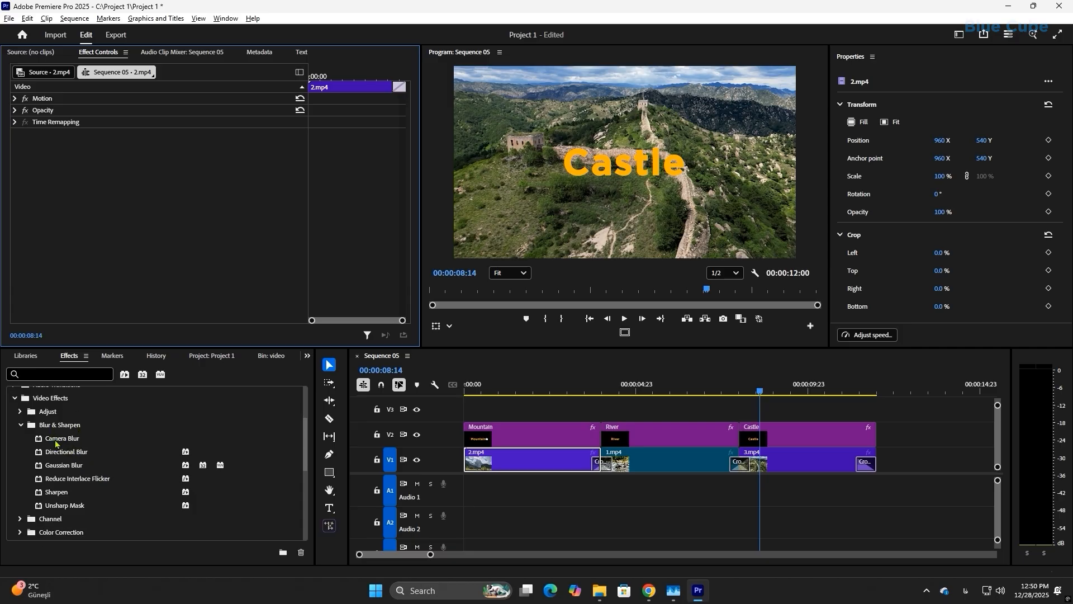
left_click_drag(58, 440, 525, 463)
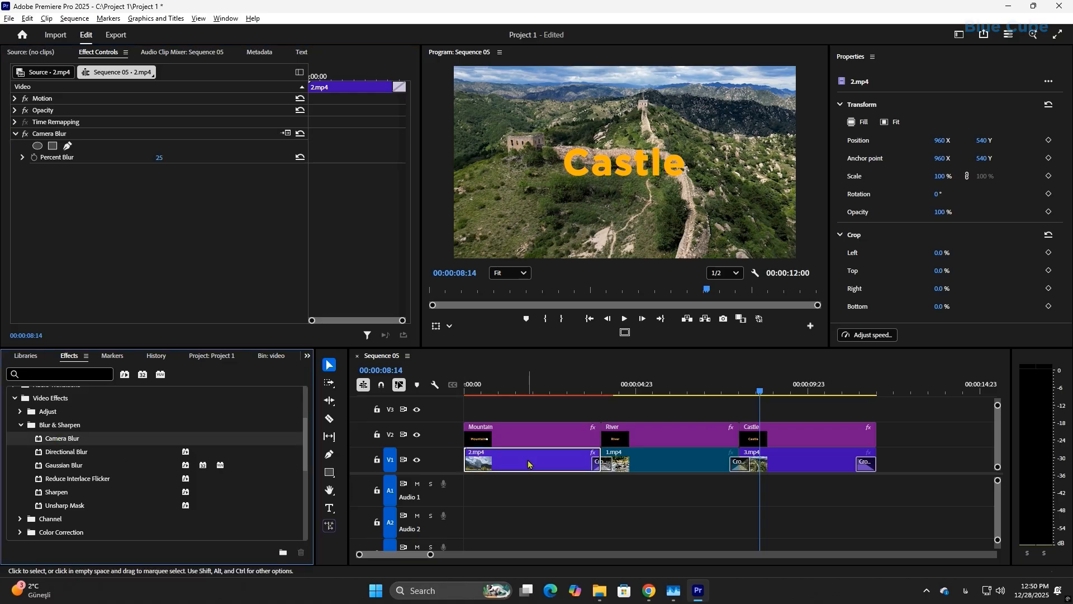
Step: Preview the camera blur on the Mountain clip, stopping at 00:00:00:20, and set its Percent Blur to 0
left_click_drag(510, 389, 507, 389)
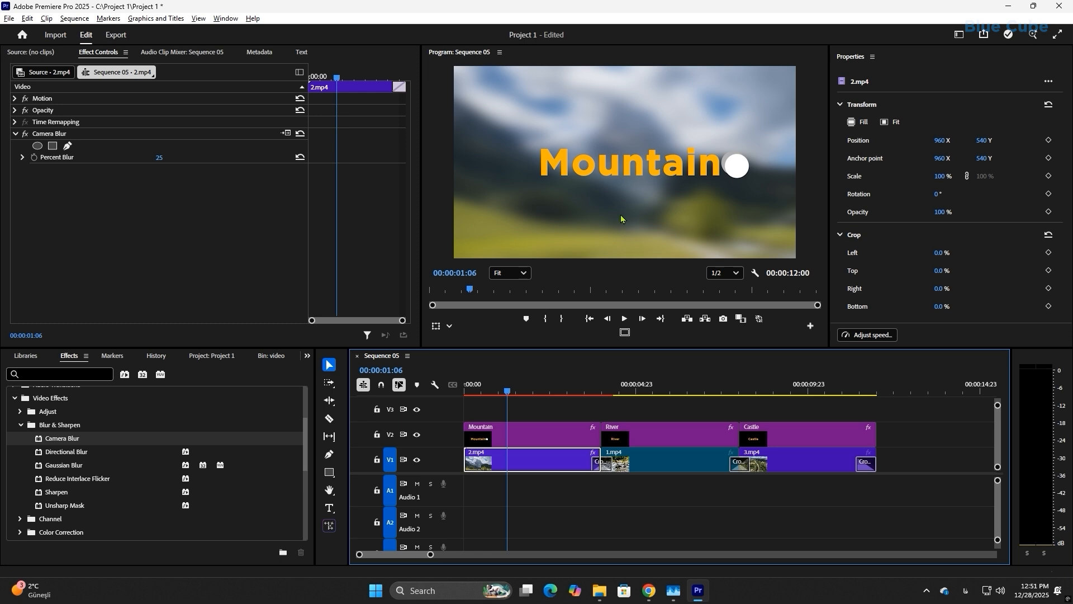
left_click(513, 387)
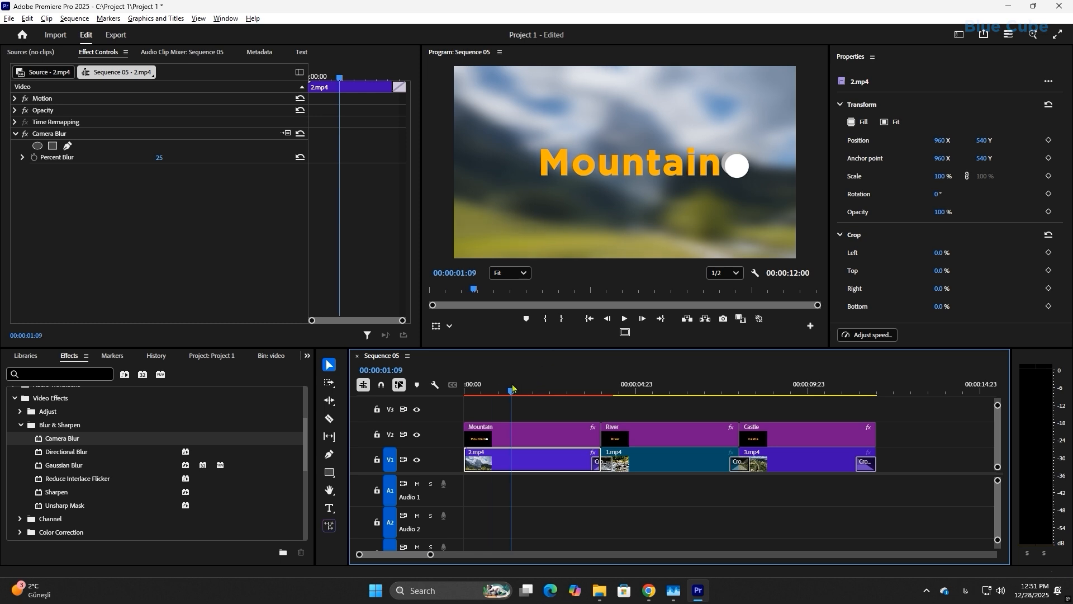
left_click_drag(512, 388, 493, 390)
left_click_drag(161, 158, 146, 158)
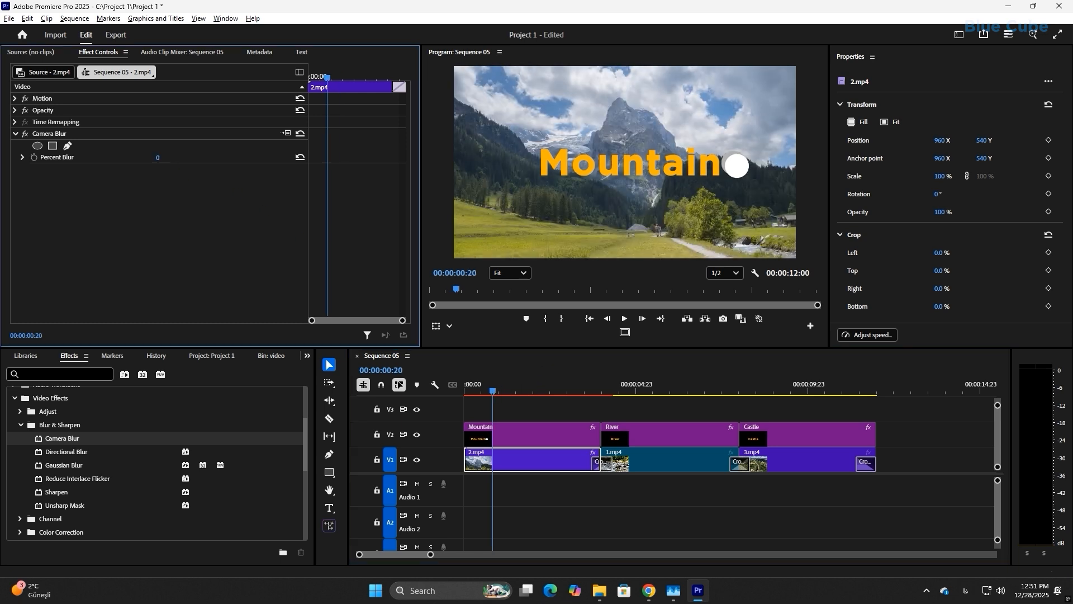
Step: Set the Camera Blur's Percent Blur to 30 and remove the effect from the 2.mp4 clip
left_click(23, 158)
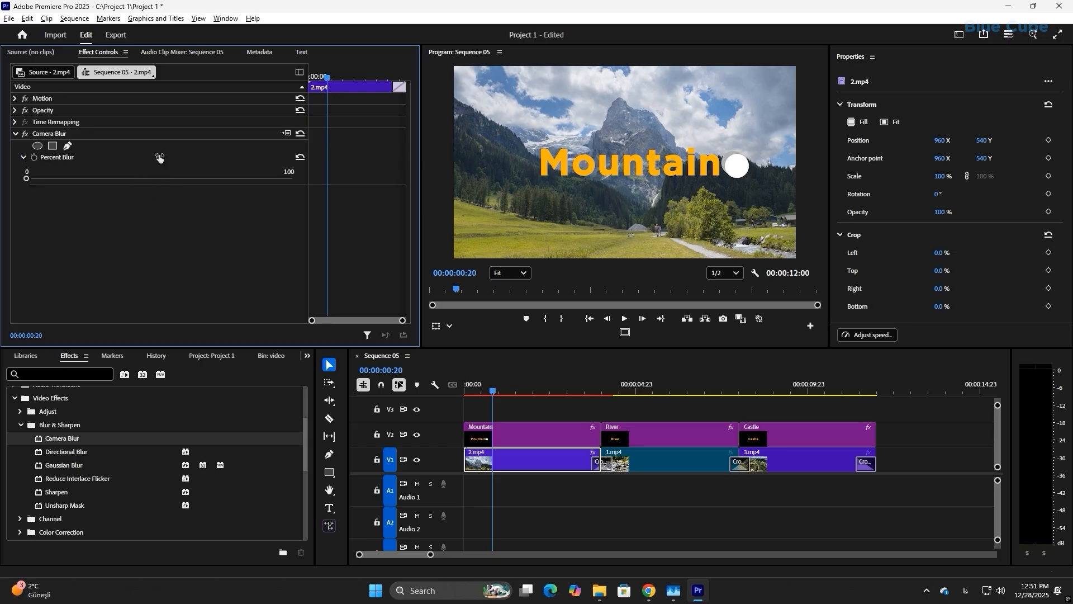
left_click_drag(159, 159, 175, 158)
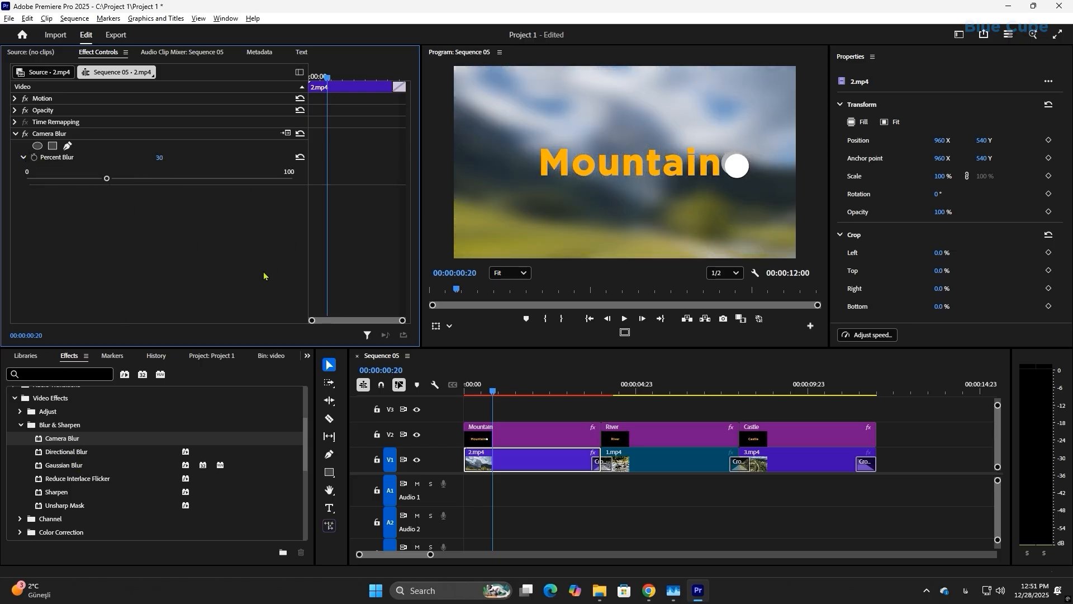
right_click(42, 134)
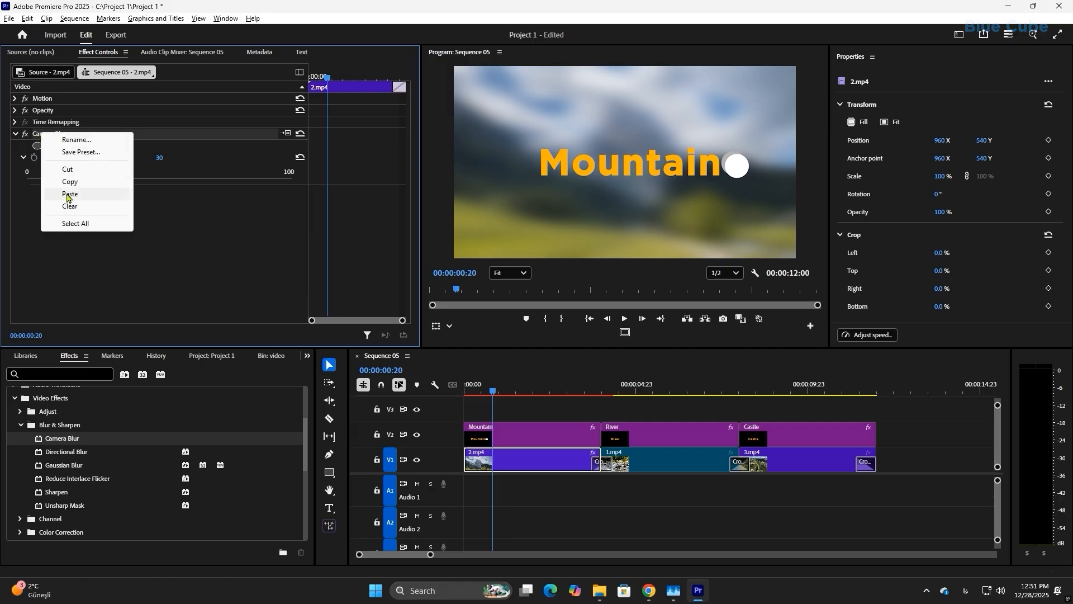
left_click(69, 206)
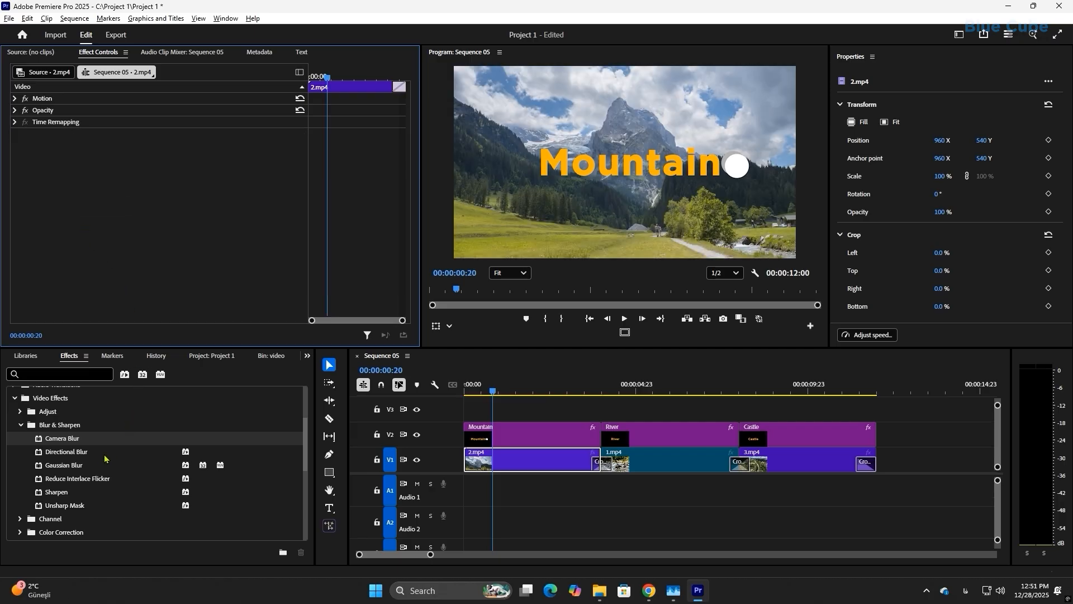
Step: Apply the Directional Blur effect to the 2.mp4 clip with Direction 109° and Blur Length 64
left_click(63, 454)
left_click_drag(65, 455, 503, 465)
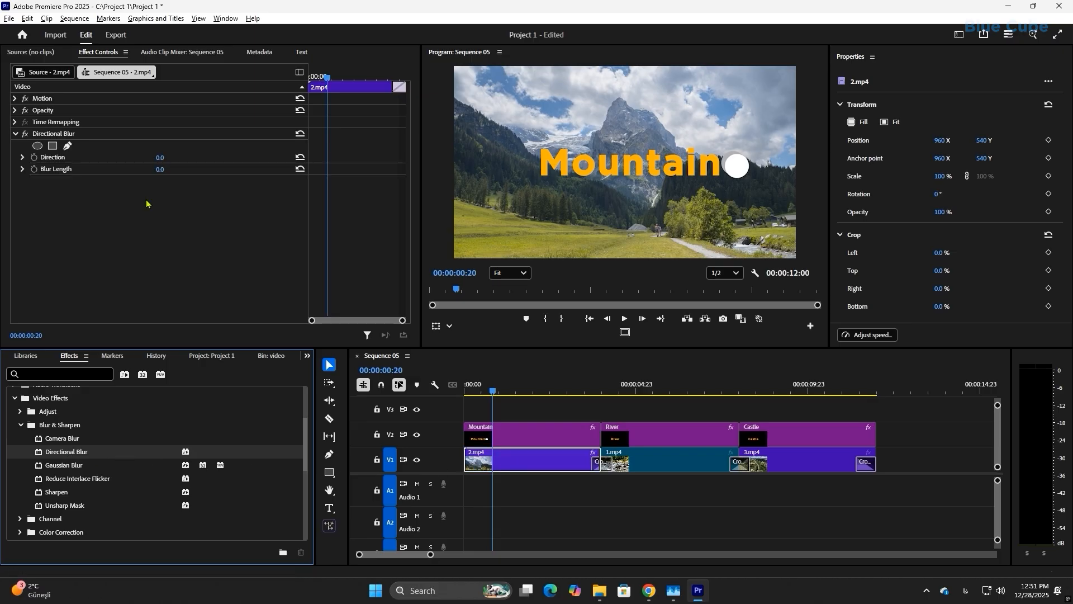
left_click_drag(160, 158, 187, 168)
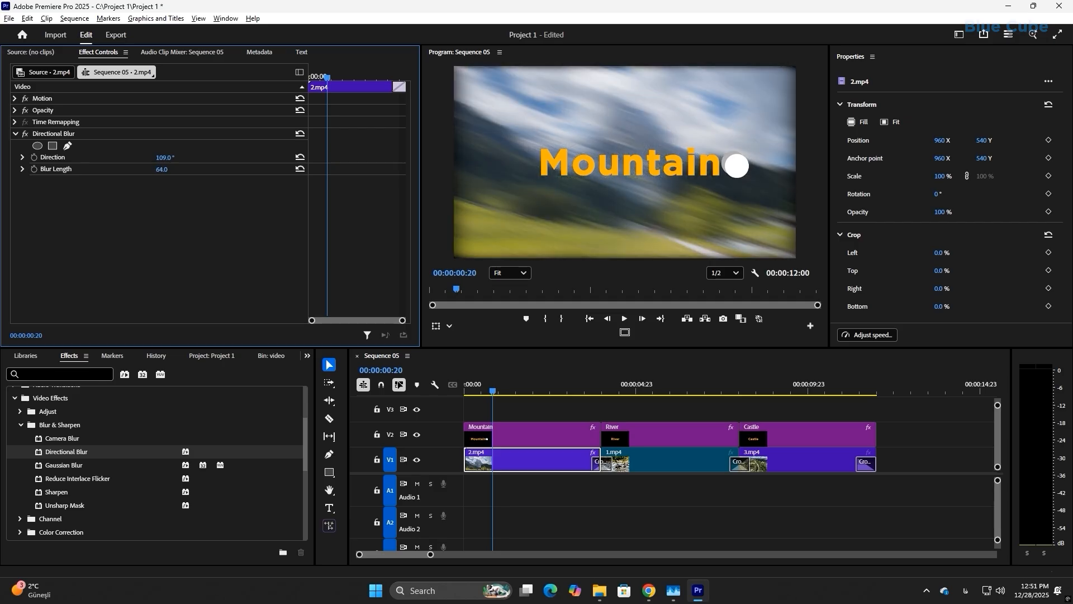
Step: Set the Directional Blur's Direction to -107.7° and Blur Length to 28, and remove the effect from the 2.mp4 clip
left_click(23, 169)
left_click(23, 158)
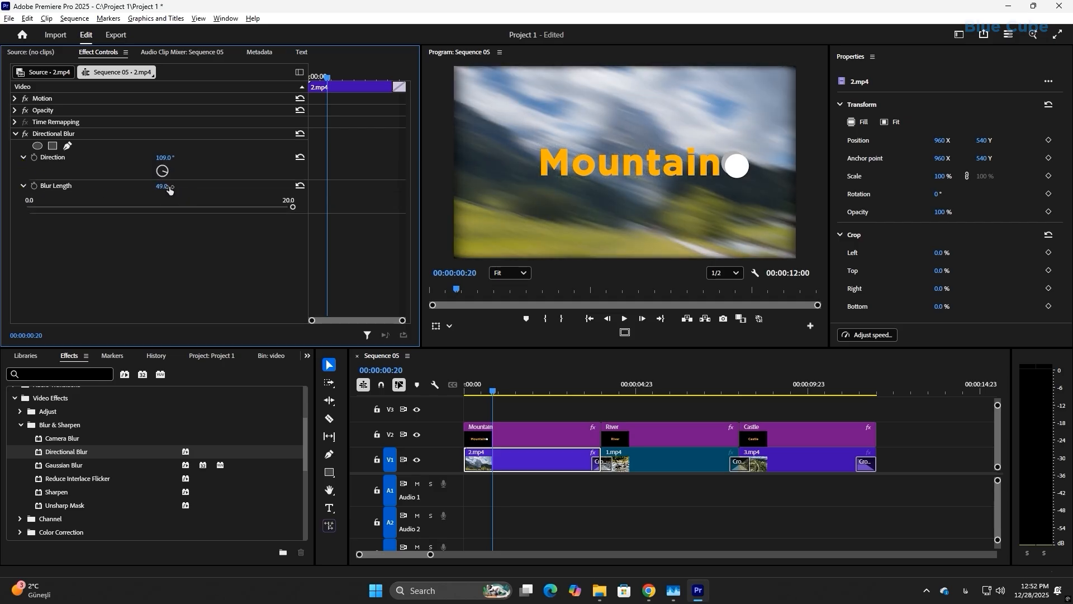
left_click_drag(157, 159, 150, 188)
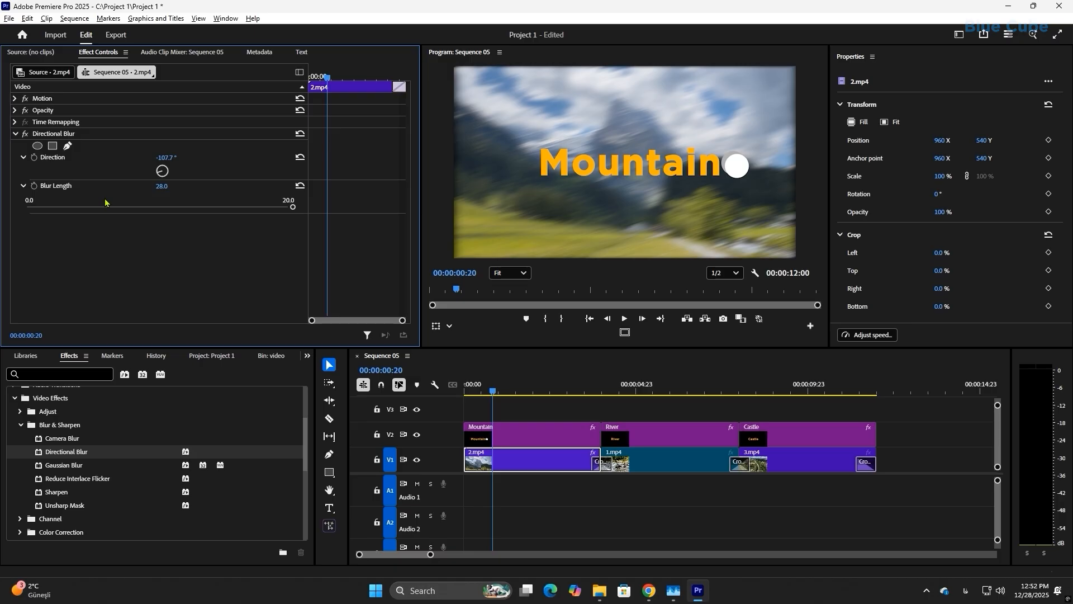
right_click(56, 133)
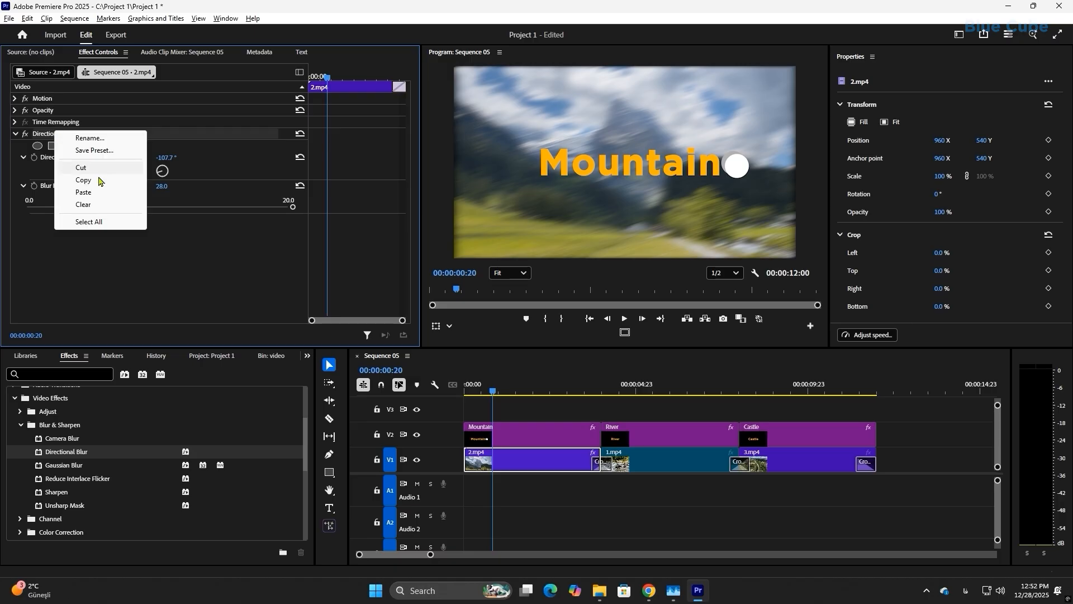
left_click(109, 206)
Step: Apply Gaussian Blur with Blurriness 71 to the Mountain title at 00:00:01:11 and remove the effect again
left_click(499, 441)
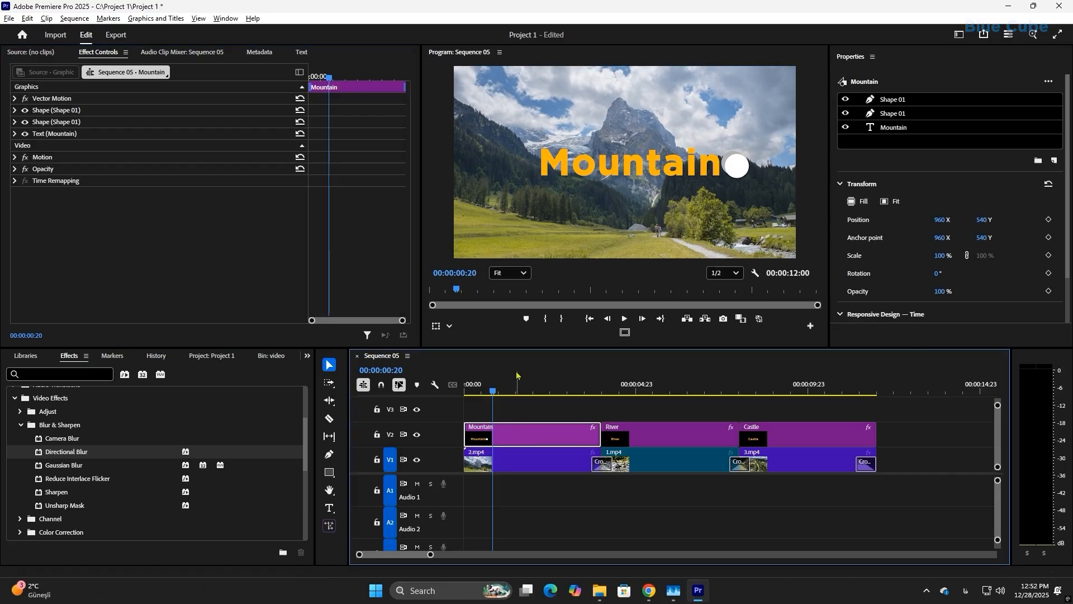
left_click(514, 390)
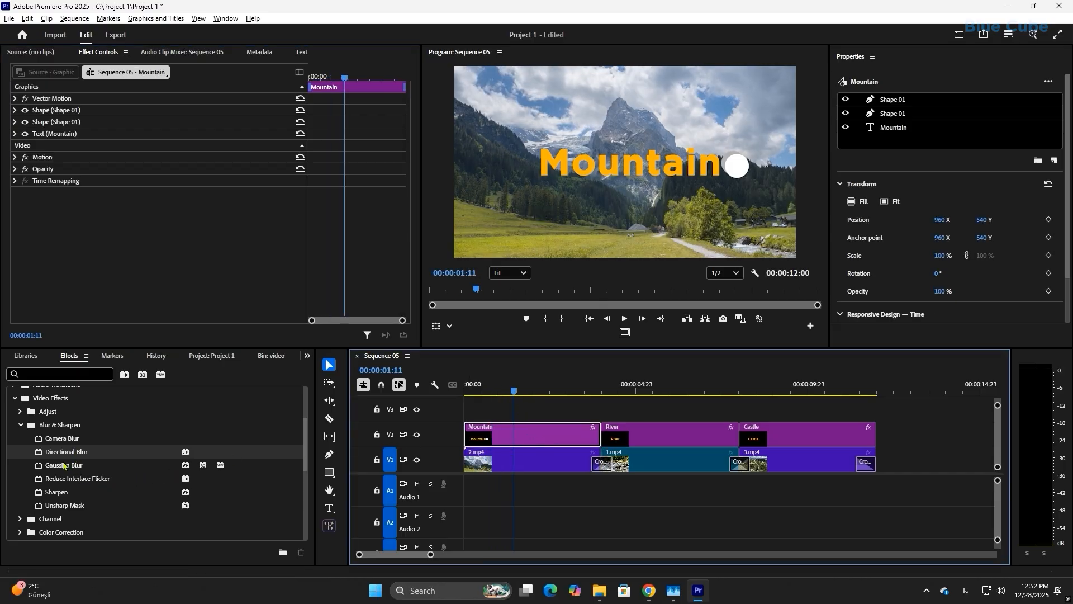
left_click_drag(63, 465, 481, 435)
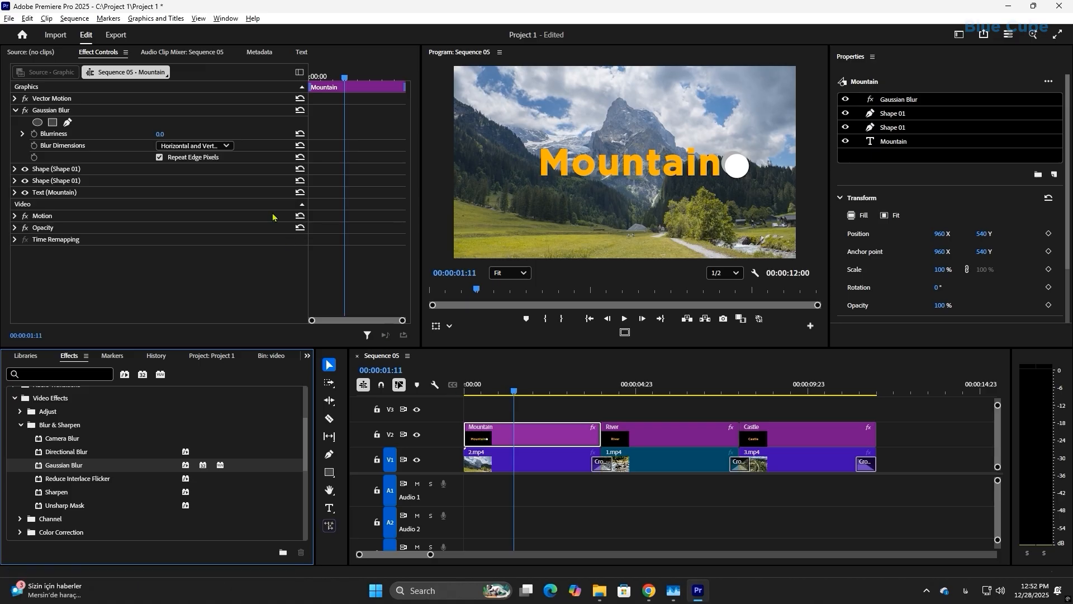
left_click_drag(159, 134, 215, 134)
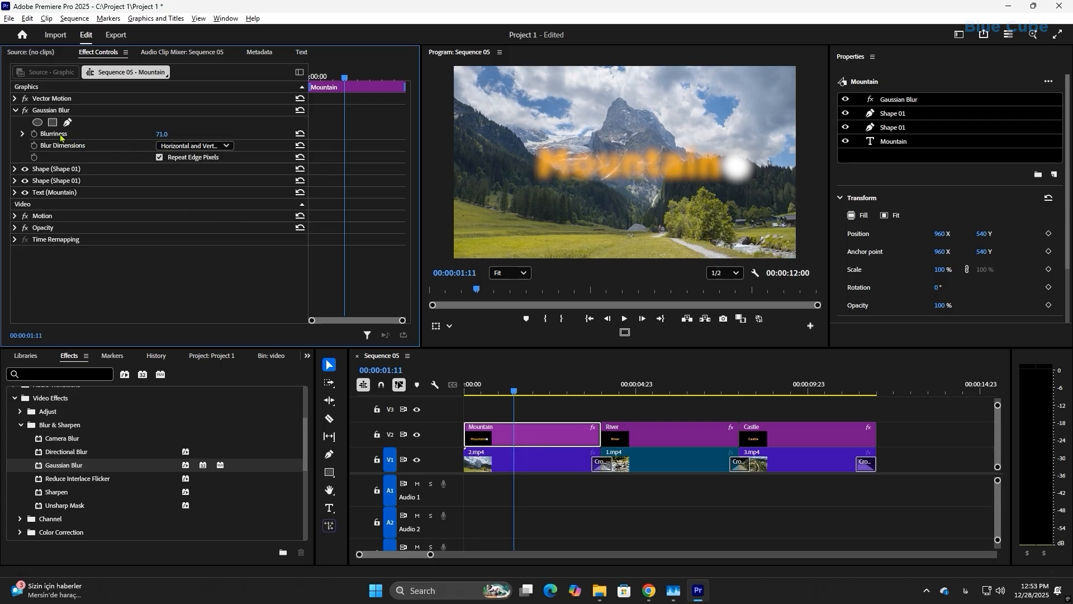
right_click(47, 110)
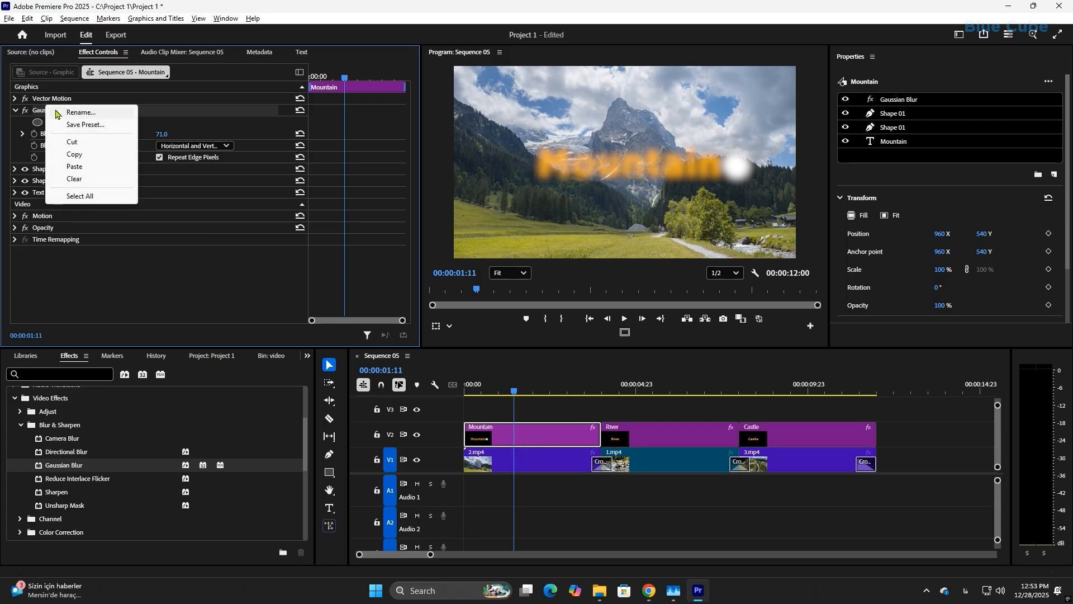
left_click(89, 182)
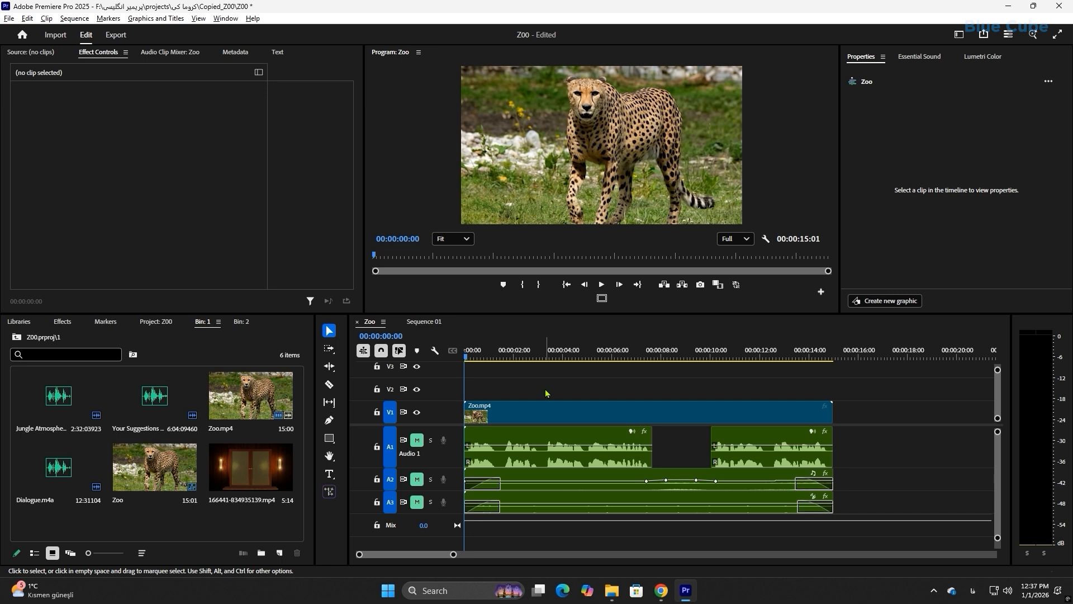
Step: Place 166441-834935139.mp4 on track V2 above Zoo.mp4 at the start of the Zoo sequence
left_click(262, 467)
left_click_drag(262, 467, 469, 388)
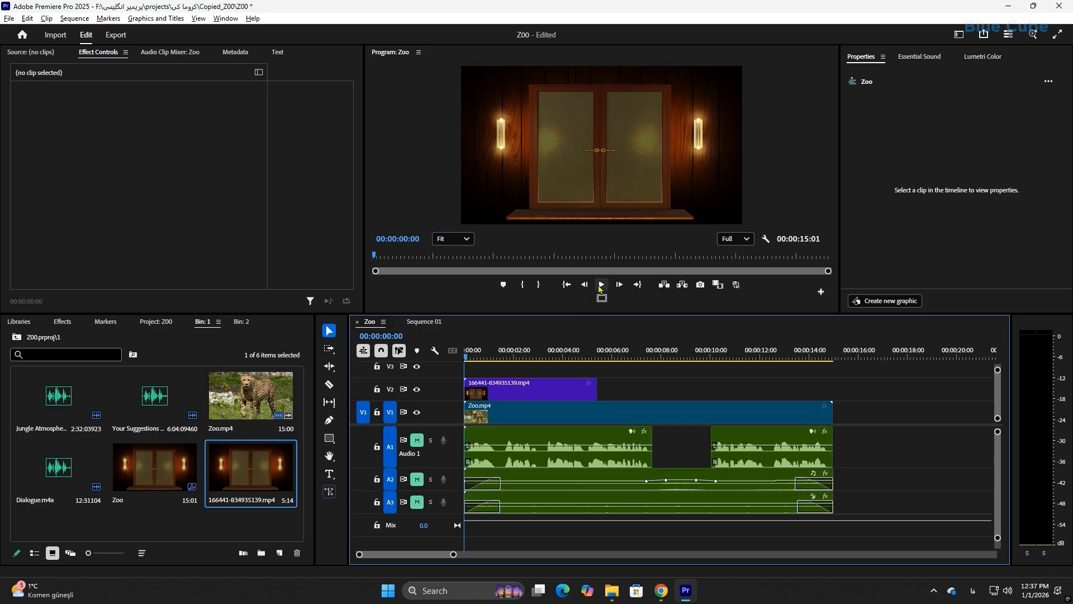
Step: Preview the opening window in the V2 green-screen clip and park the playhead at 00:00:02:20
left_click(602, 285)
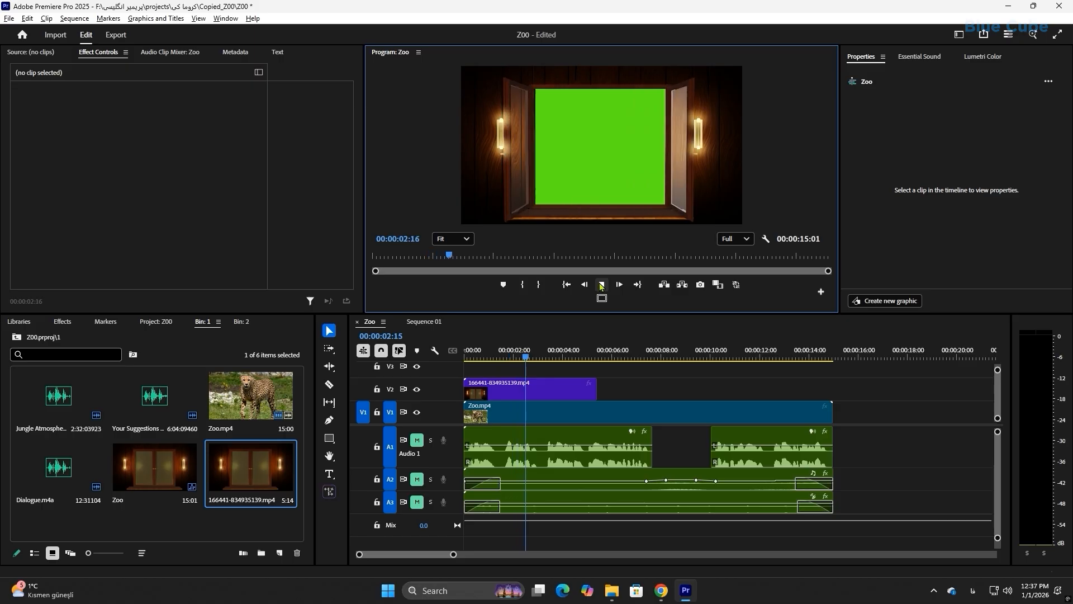
left_click(601, 285)
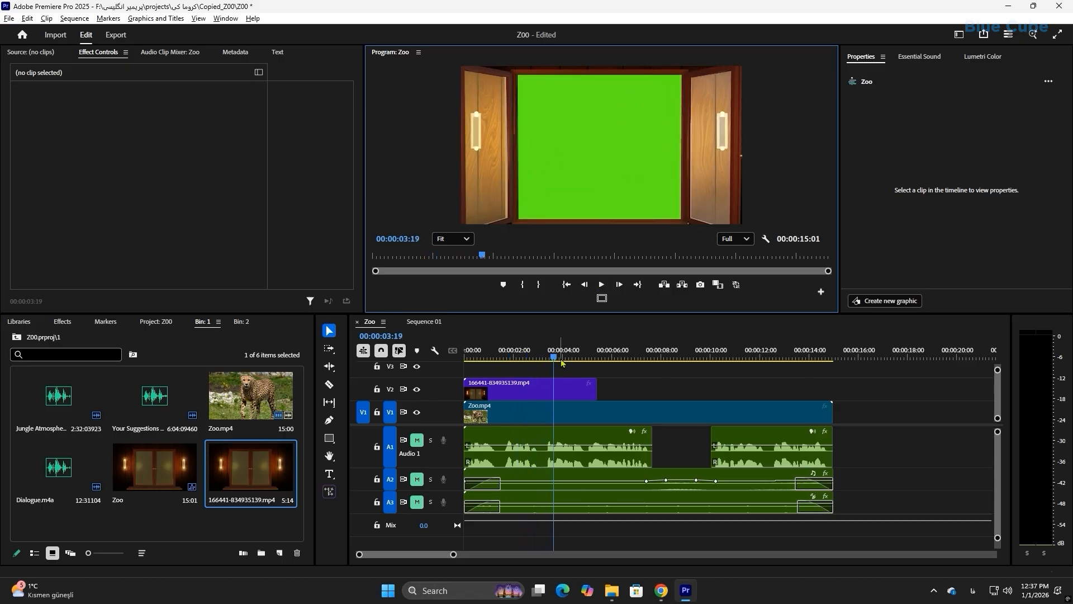
left_click_drag(556, 359, 573, 358)
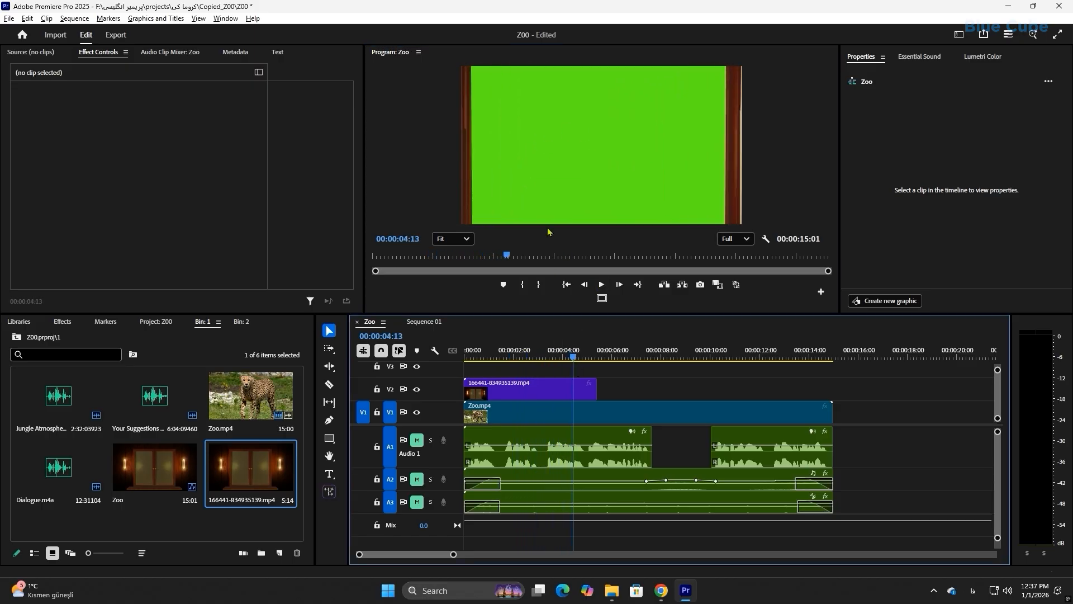
left_click(577, 359)
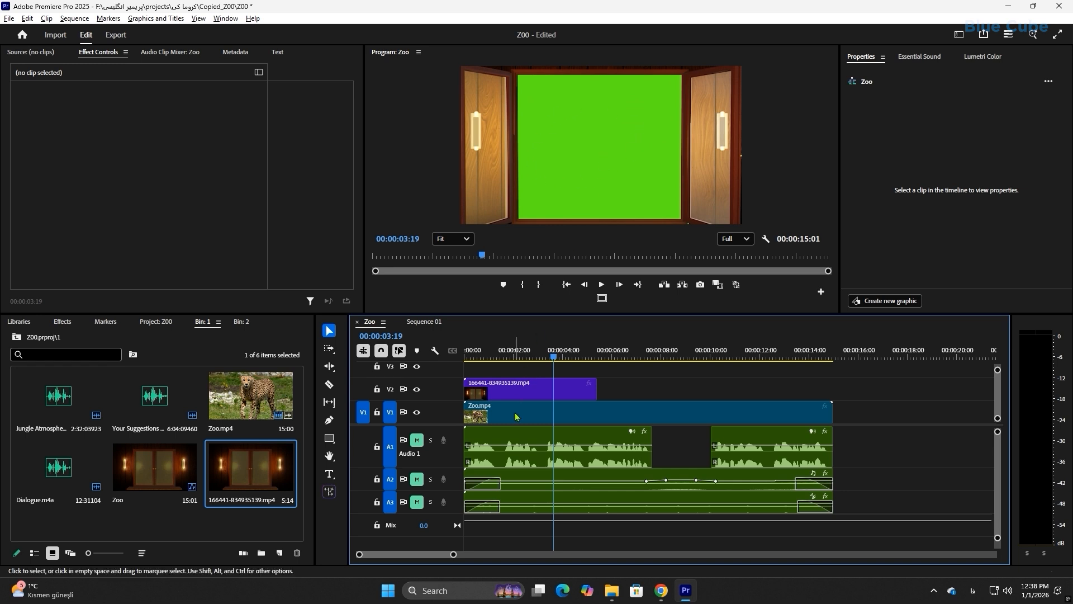
left_click_drag(506, 356, 530, 394)
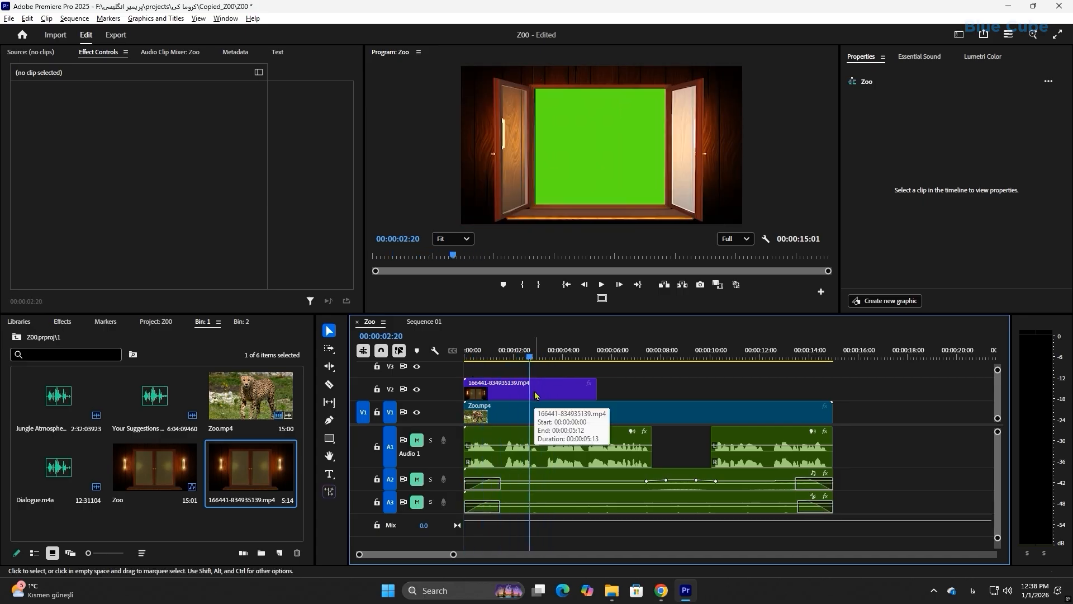
Step: Apply the Ultra Key effect from the Keying category to the V2 window clip and sample its green area as the Key Color
left_click(63, 322)
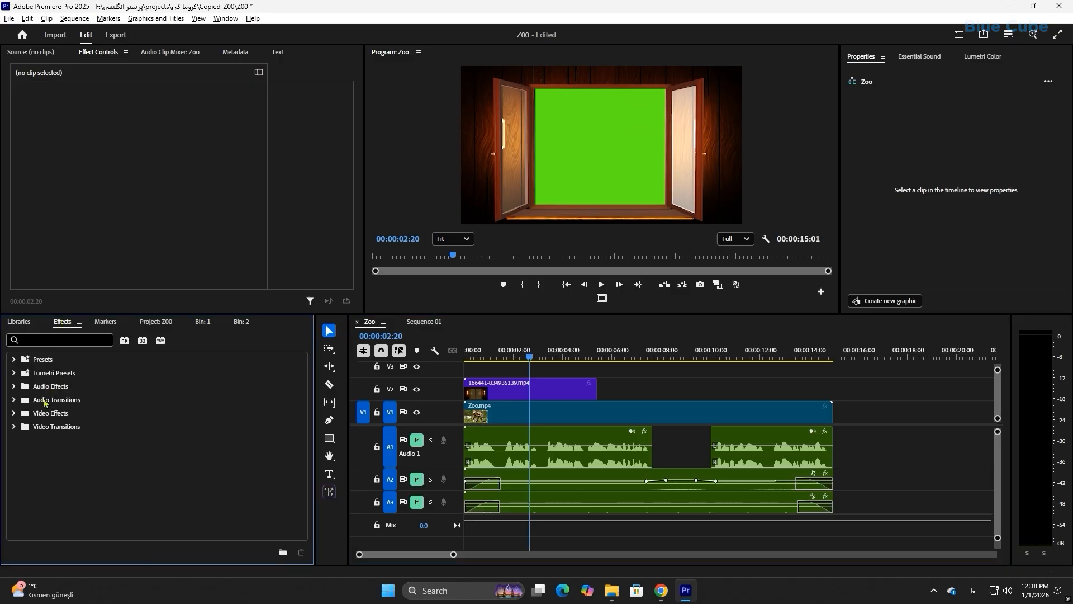
left_click(15, 415)
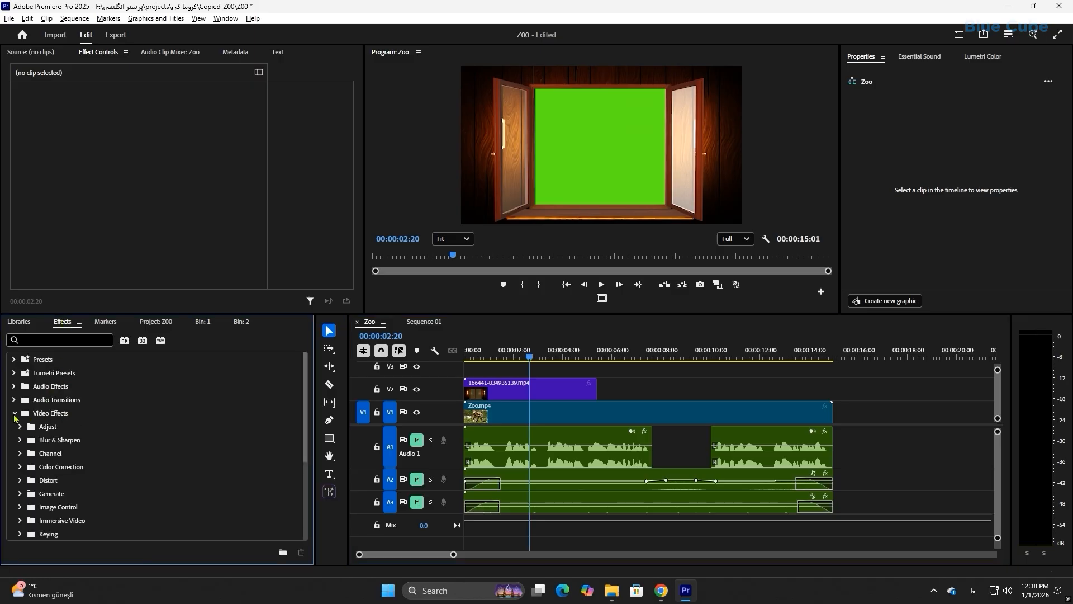
scroll(15, 414, "down", 2)
left_click(20, 490)
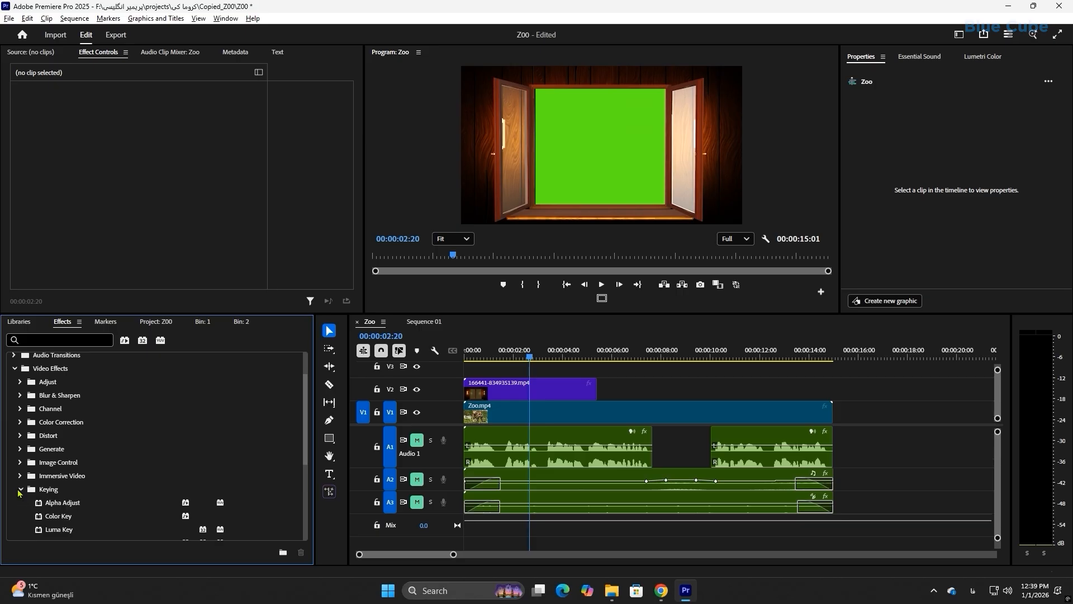
scroll(19, 491, "down", 2)
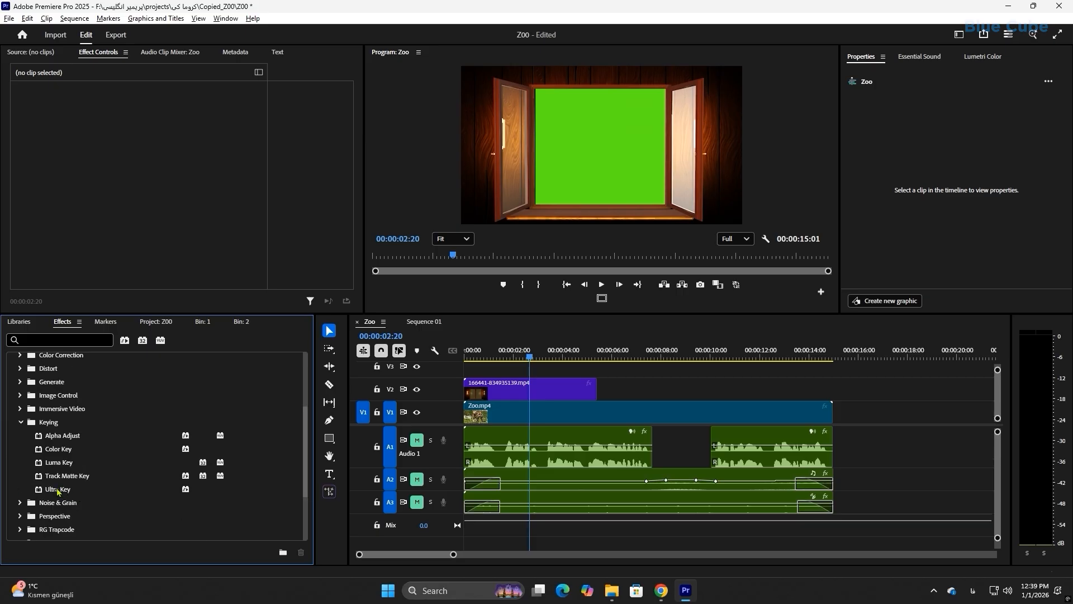
left_click_drag(58, 491, 515, 392)
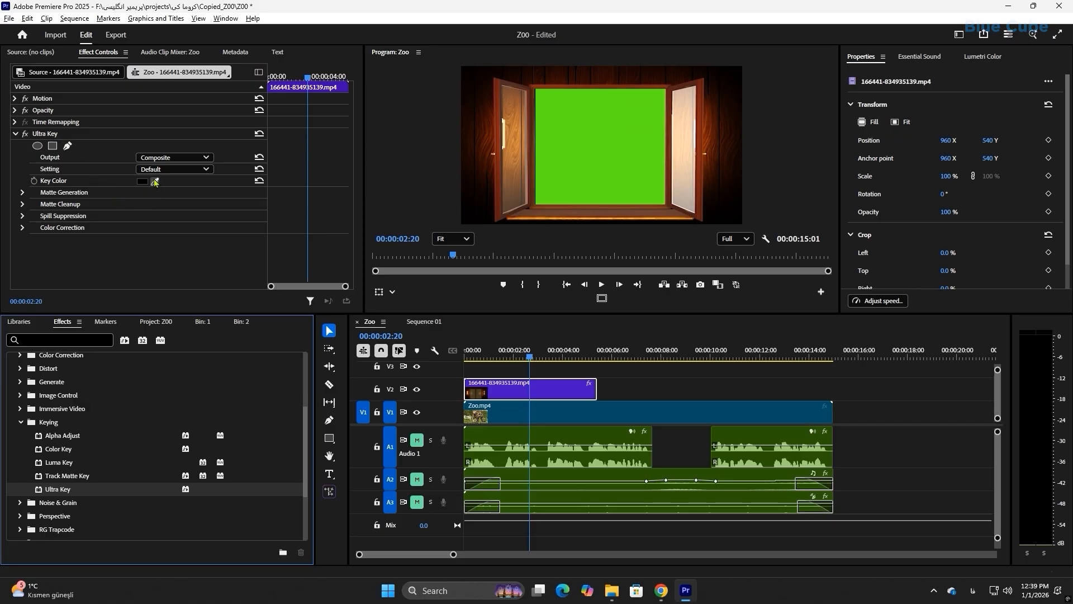
left_click_drag(155, 182, 595, 149)
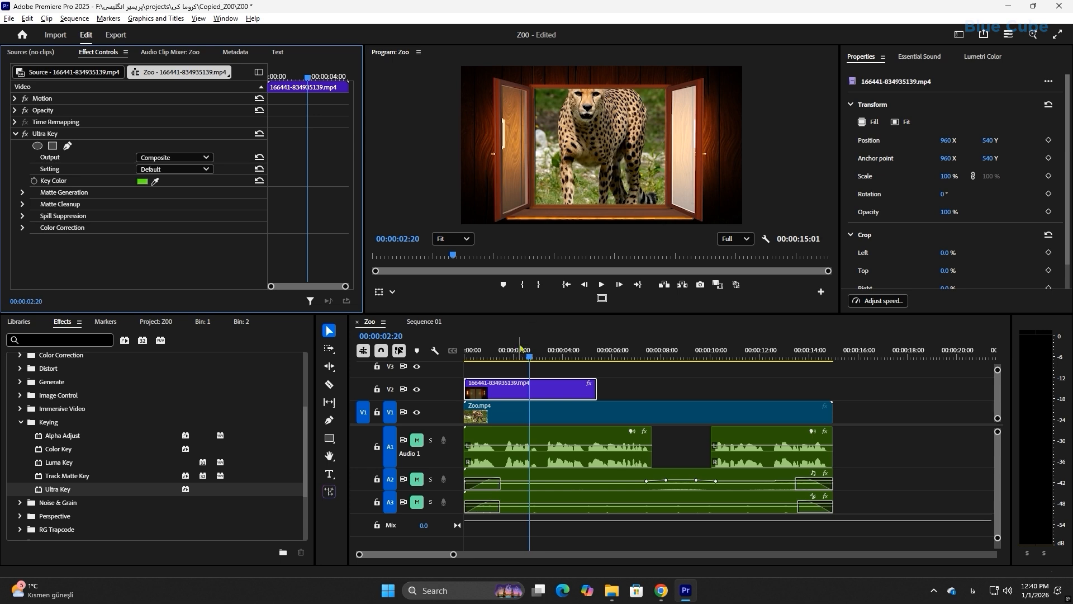
Step: Unmute audio tracks A1, A2 and A3 and play the keyed Zoo sequence from the start
left_click(501, 354)
left_click(434, 370)
key("Home")
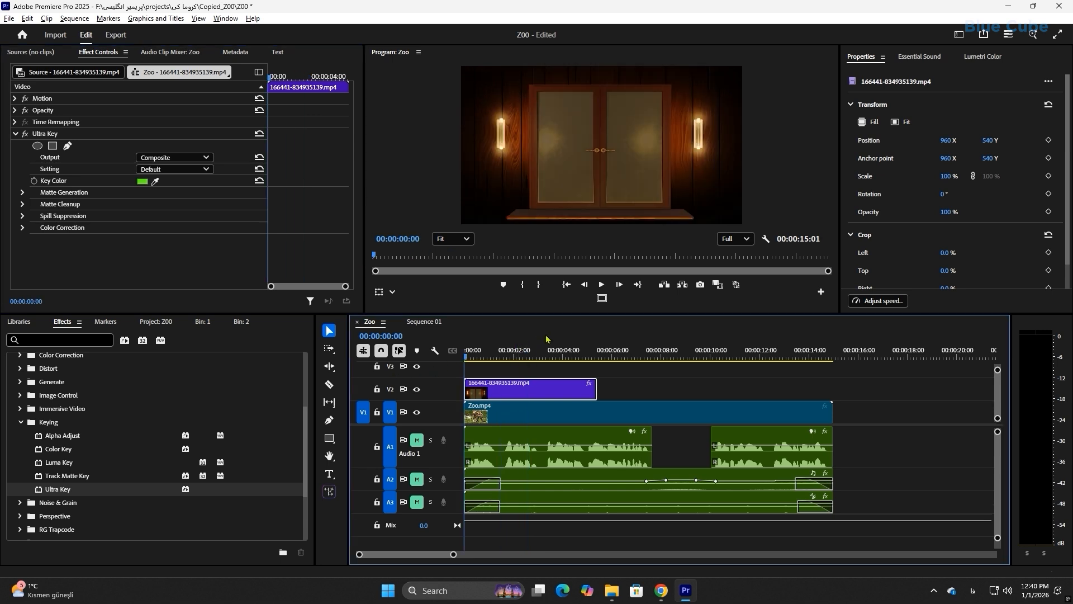
left_click(416, 440)
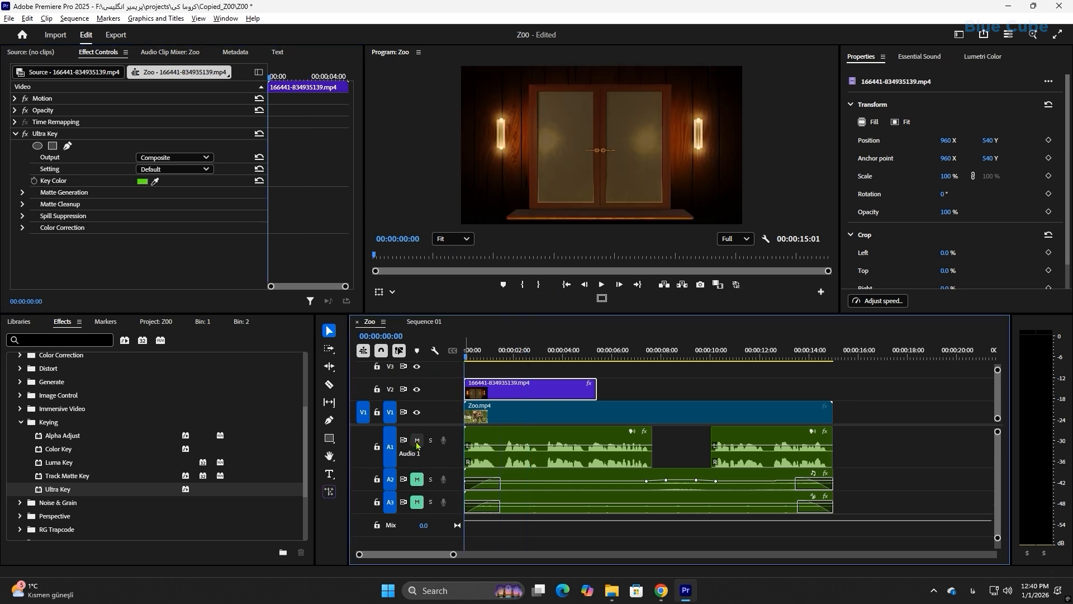
left_click(417, 478)
left_click(417, 502)
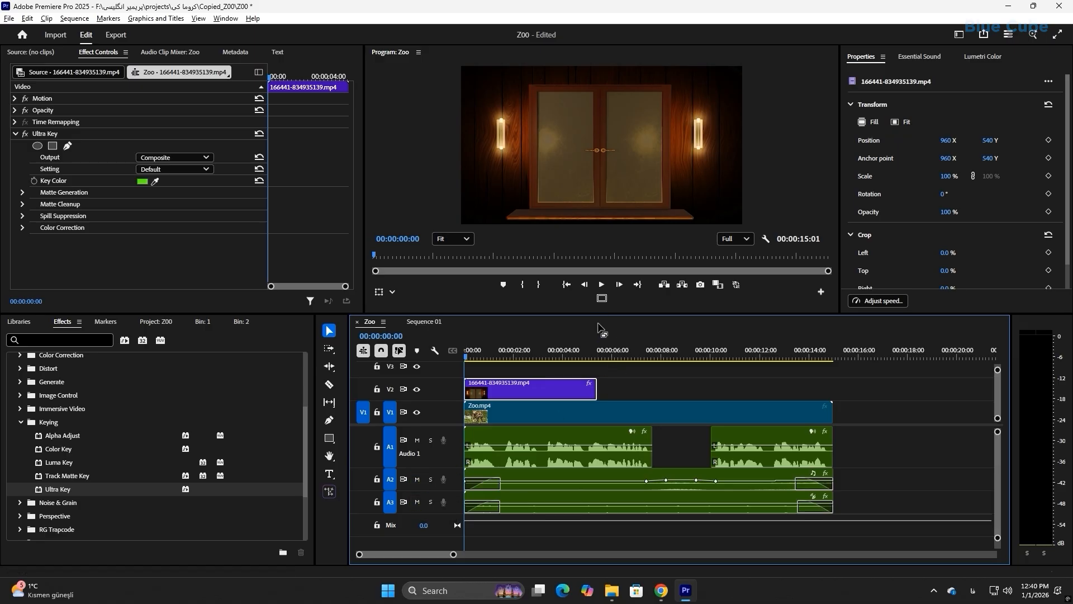
left_click(601, 284)
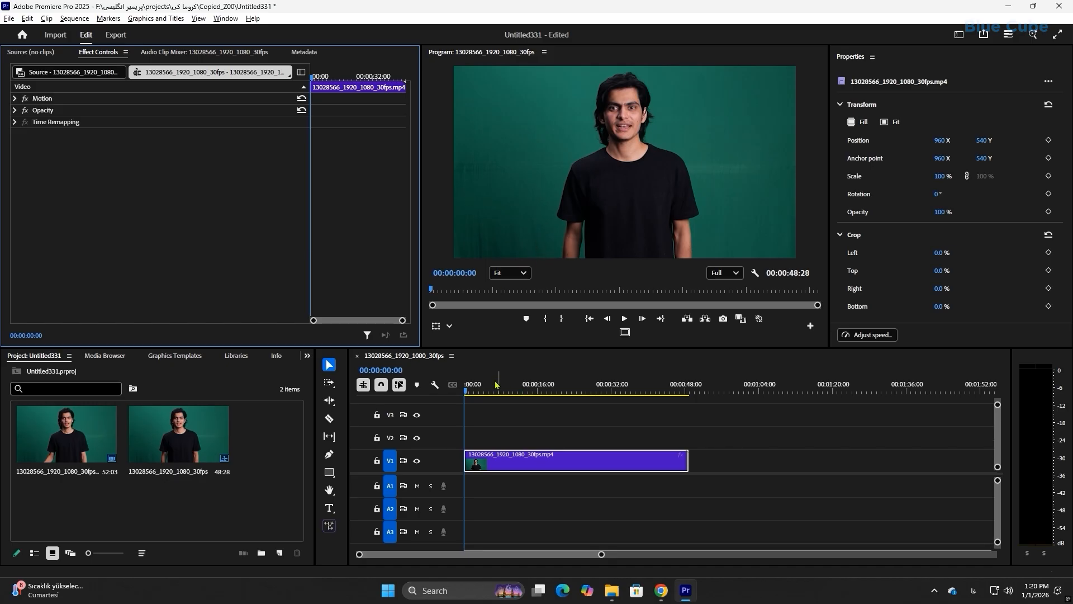
left_click_drag(474, 392, 439, 428)
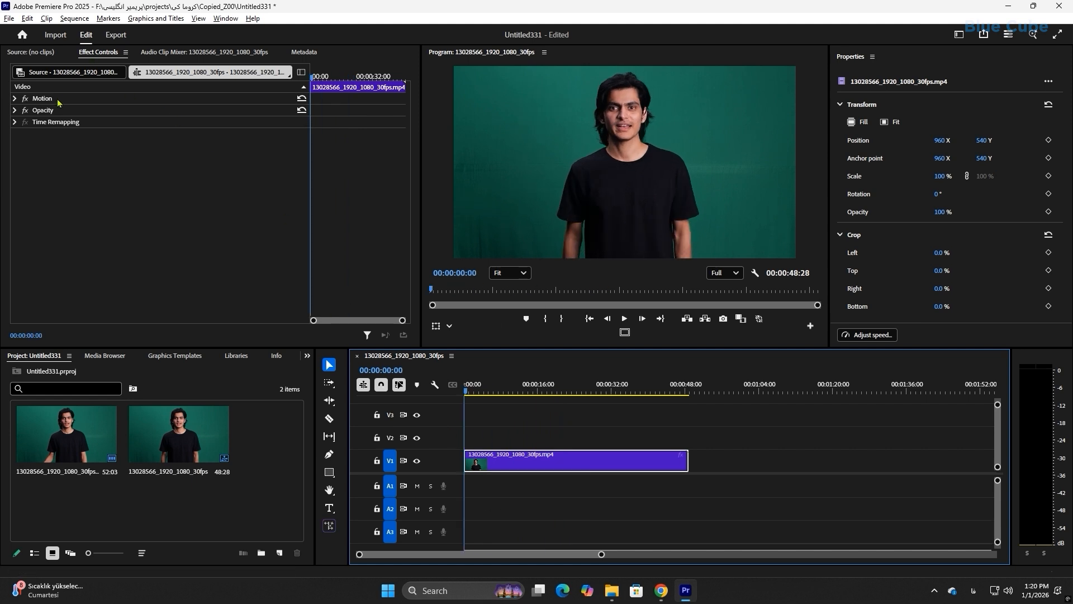
Step: Start a free-draw opacity mask on the clip, placing points up the left of the man and across above his head
left_click(14, 111)
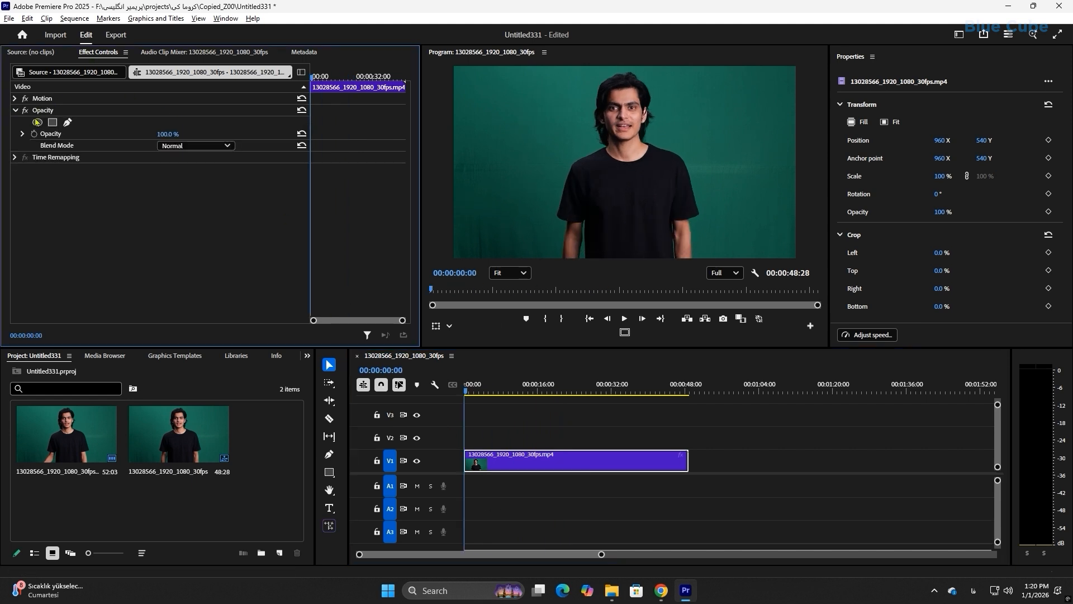
left_click(68, 122)
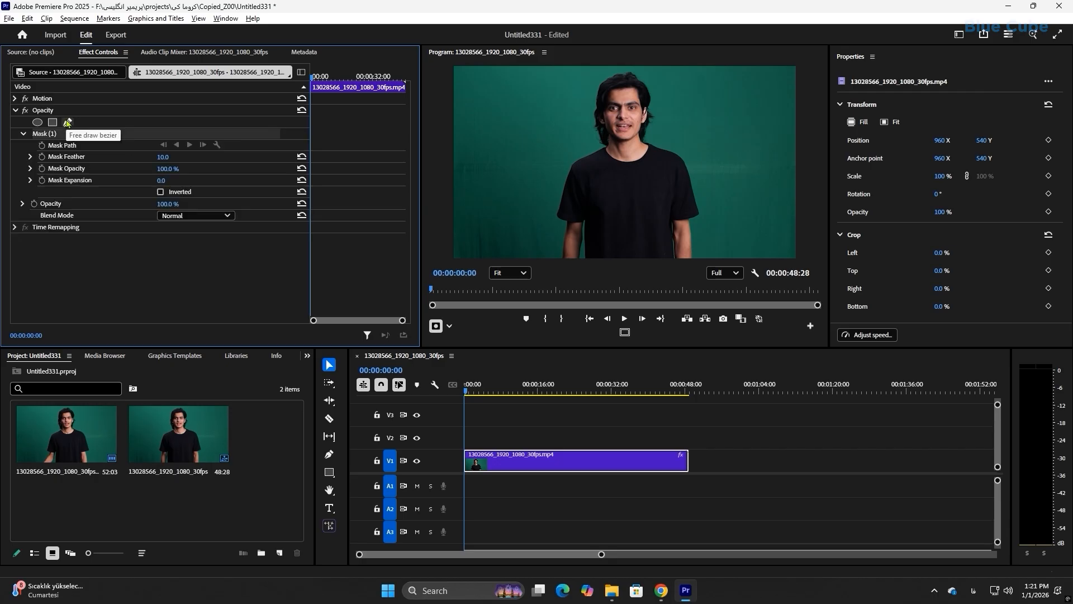
left_click(540, 203)
left_click(549, 162)
left_click(560, 126)
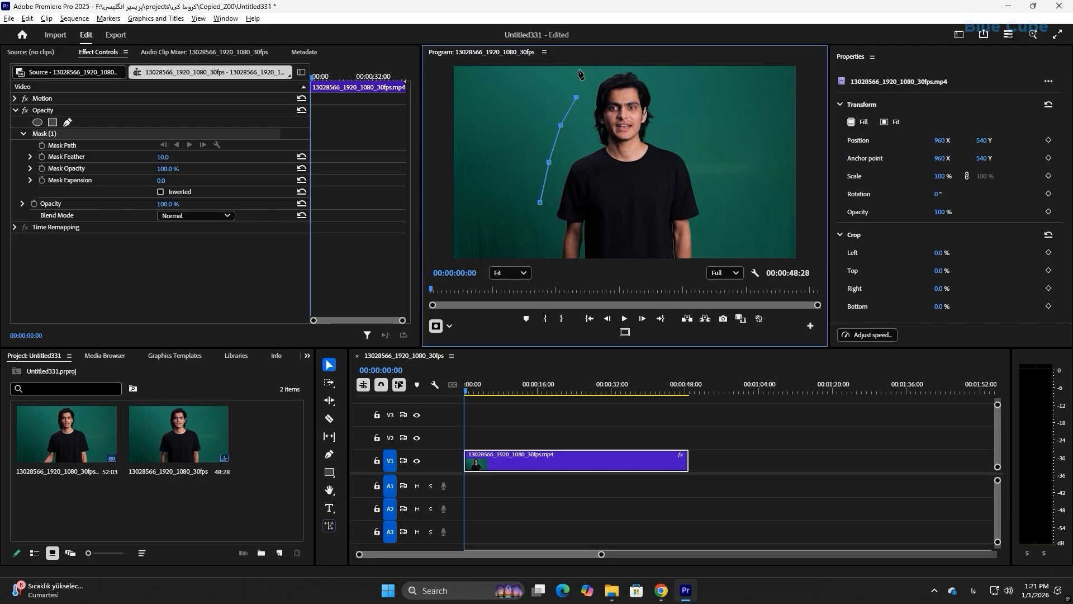
scroll(616, 128, "up", 2)
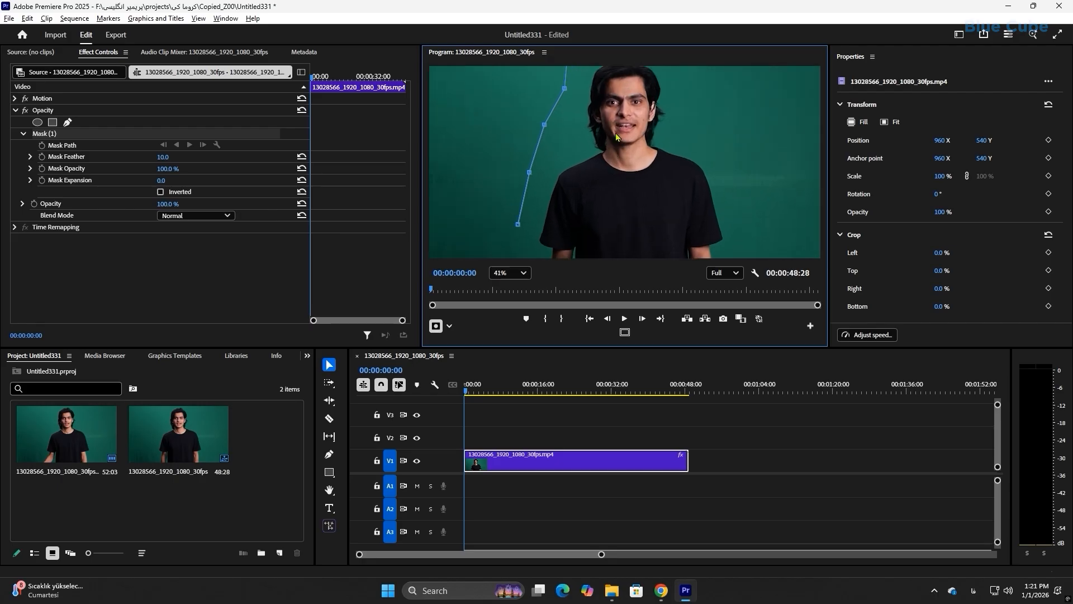
scroll(620, 178, "up", 3)
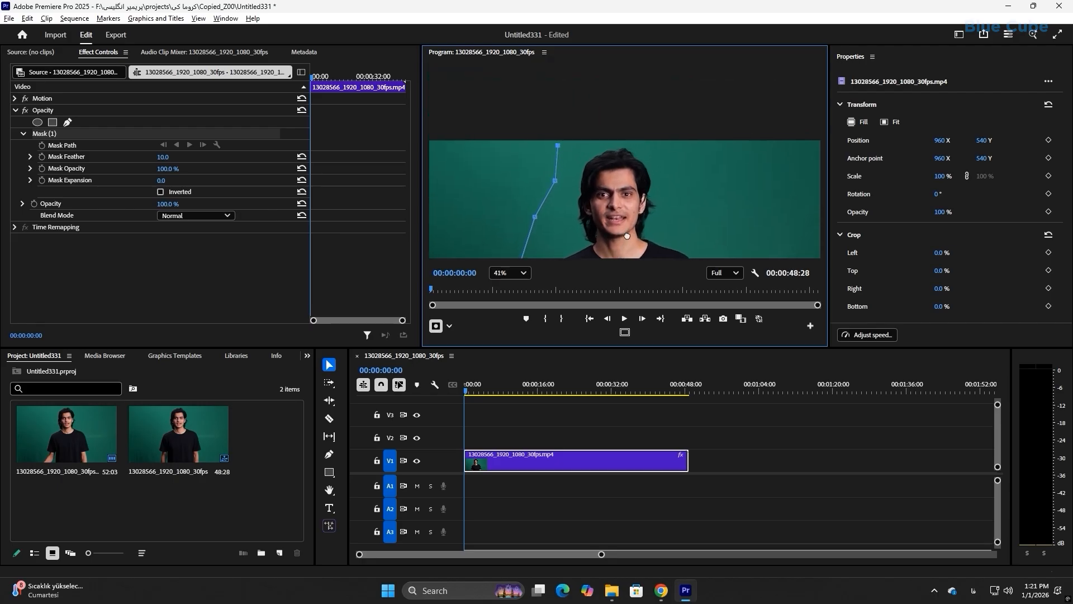
left_click(633, 131)
left_click(669, 132)
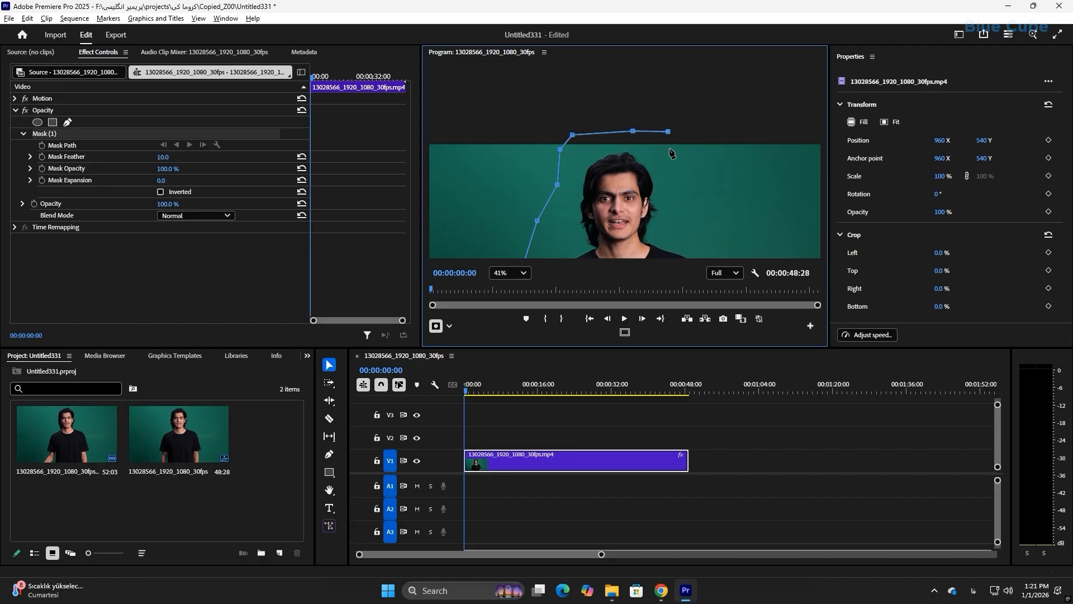
Step: Continue the opacity mask with points down the right of the man to just below the frame
left_click(673, 167)
left_click(698, 202)
scroll(702, 234, "down", 1)
left_click_drag(704, 240, 640, 131)
left_click(645, 134)
left_click(668, 172)
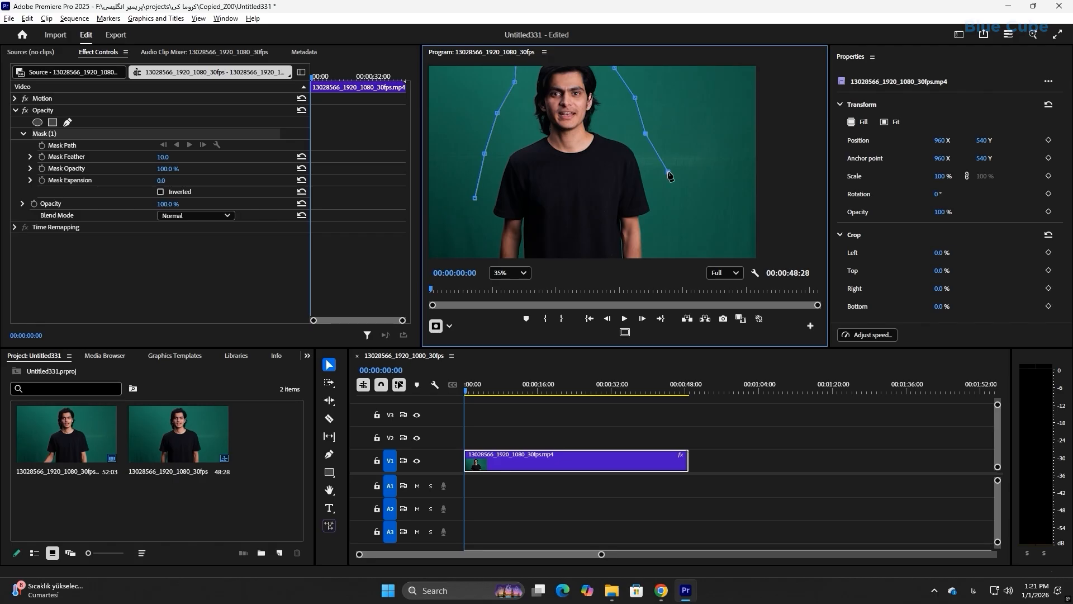
left_click(668, 218)
scroll(669, 224, "down", 1)
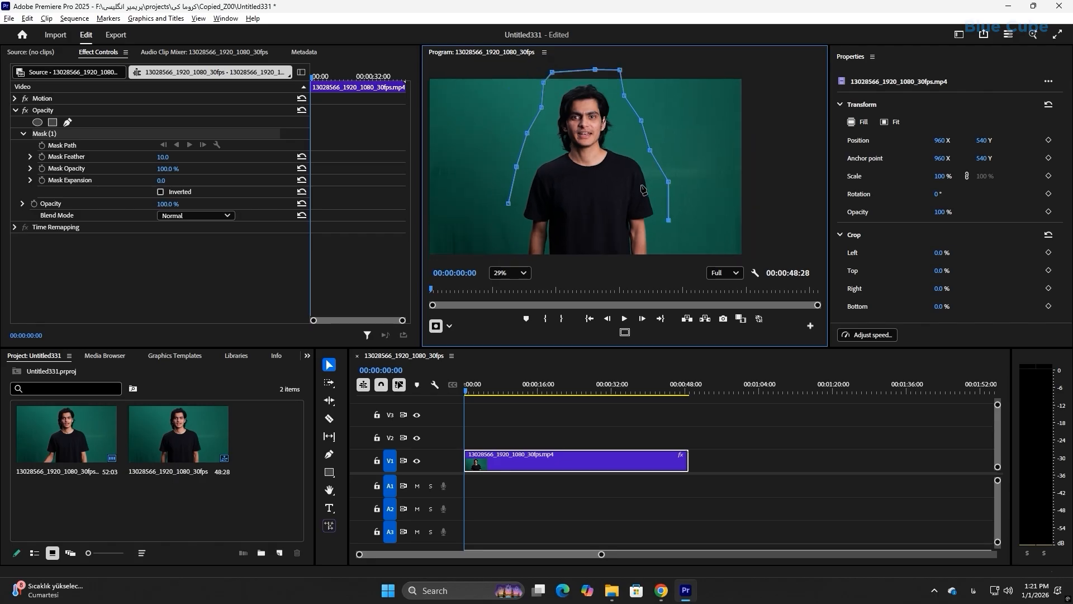
left_click_drag(643, 188, 640, 137)
left_click(664, 211)
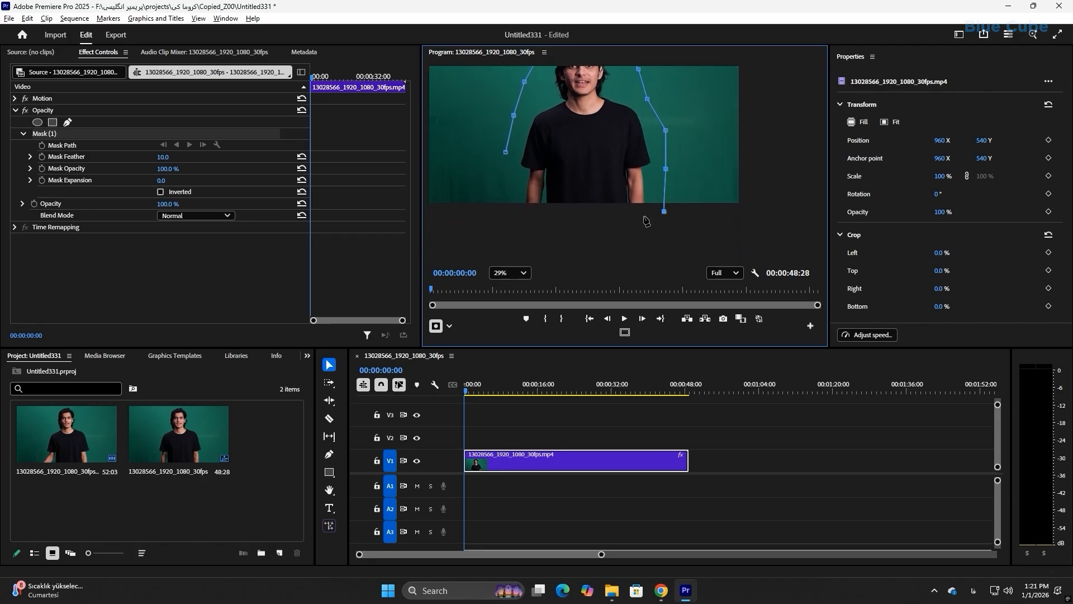
Step: Close the opacity mask along the frame's bottom edge back to its first point and fit the whole frame in view
left_click(641, 218)
left_click(578, 216)
left_click(521, 216)
left_click(510, 199)
left_click(508, 175)
left_click(506, 152)
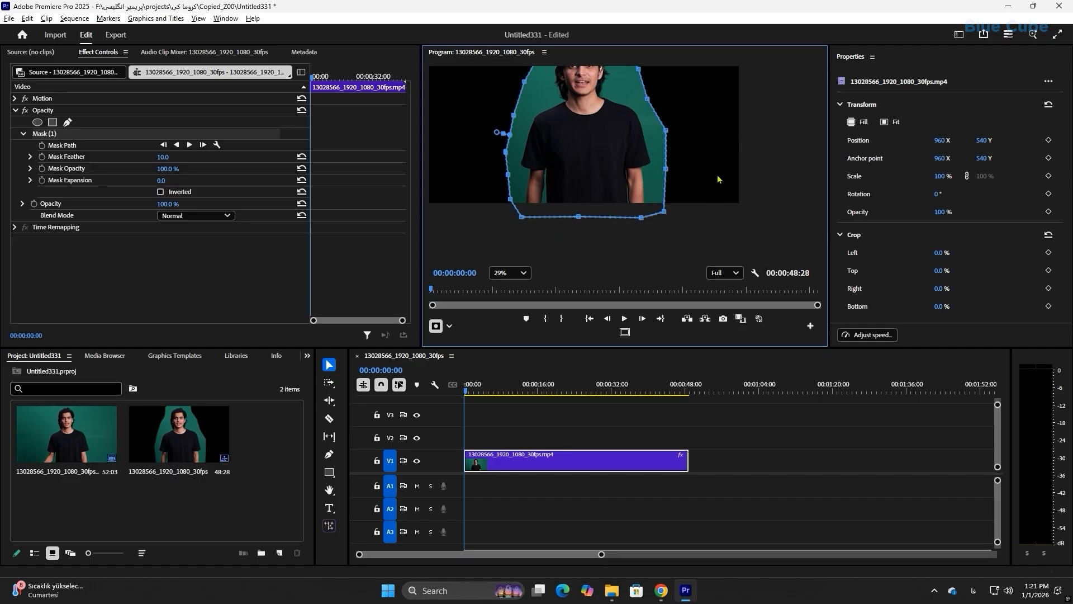
left_click(517, 272)
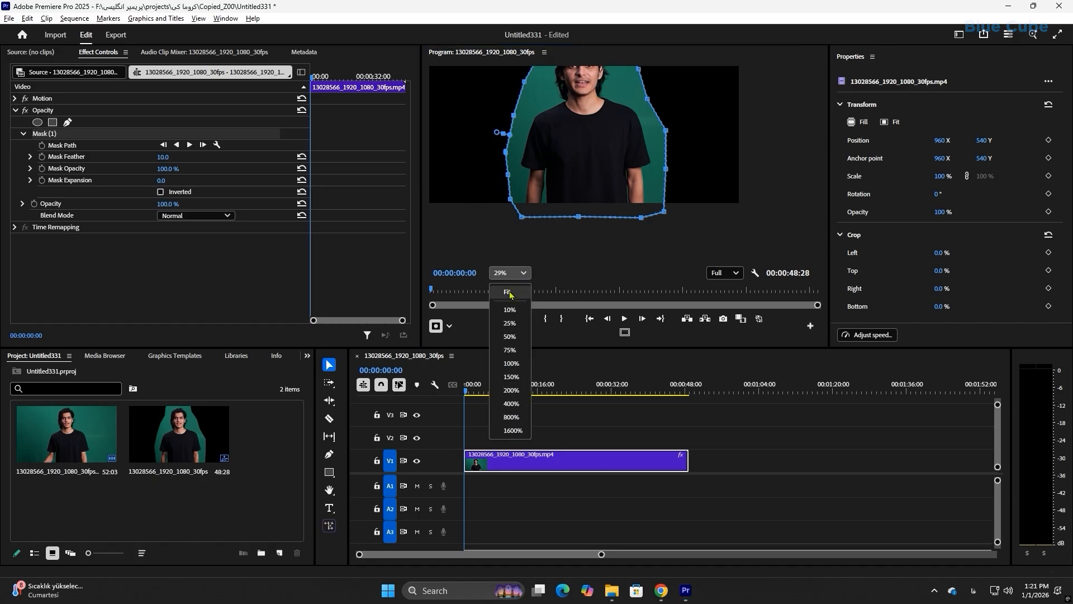
left_click(508, 293)
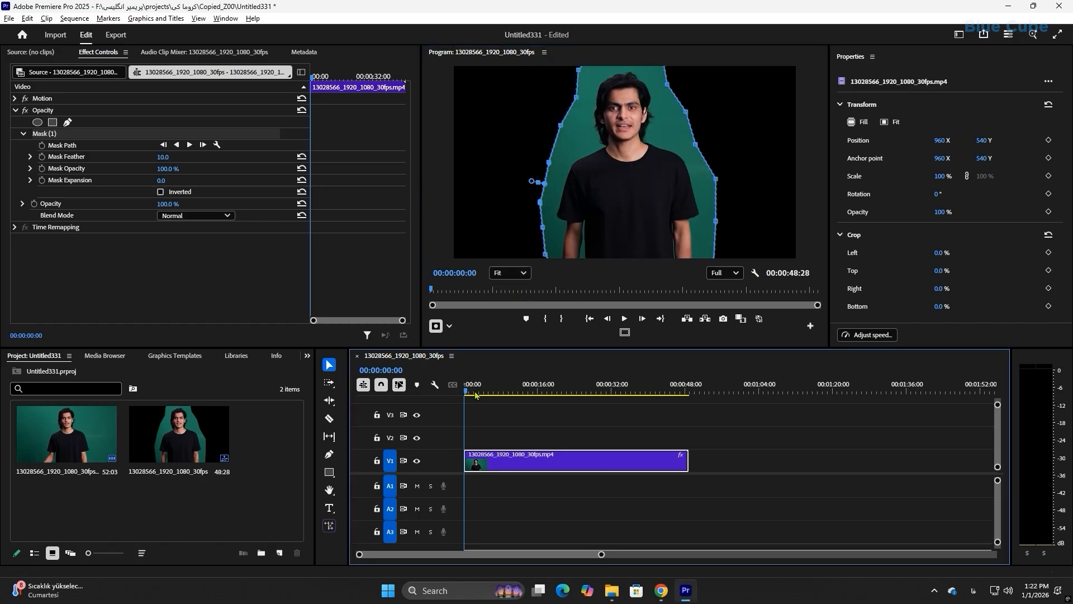
Step: Tighten the mask around the man by moving points beside his head and shoulders inward, checking the clip's motion
left_click_drag(474, 393, 452, 403)
left_click(329, 364)
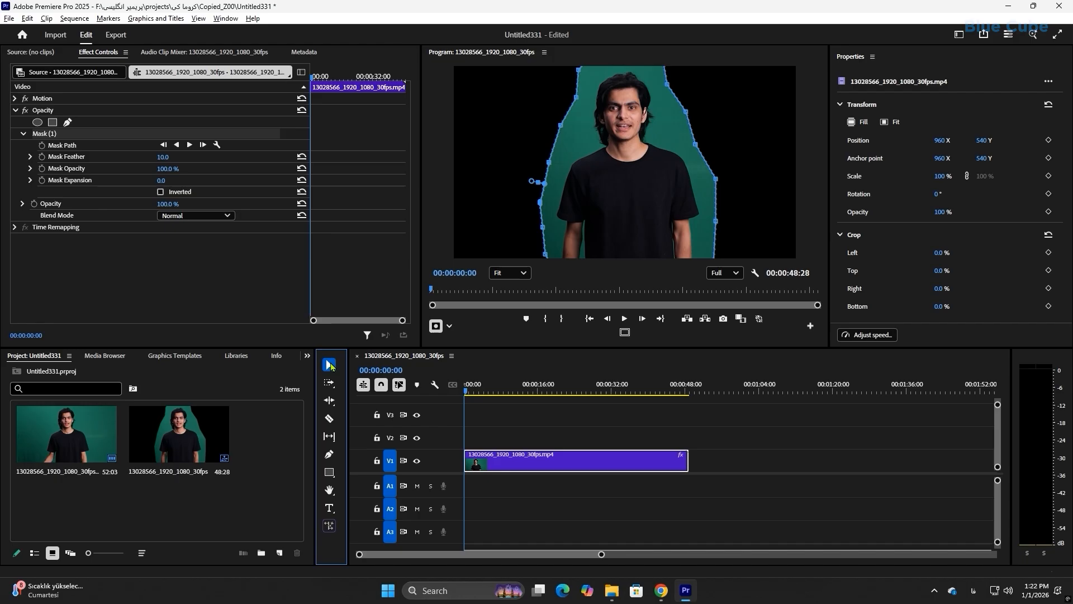
left_click(561, 125)
left_click_drag(561, 125, 568, 135)
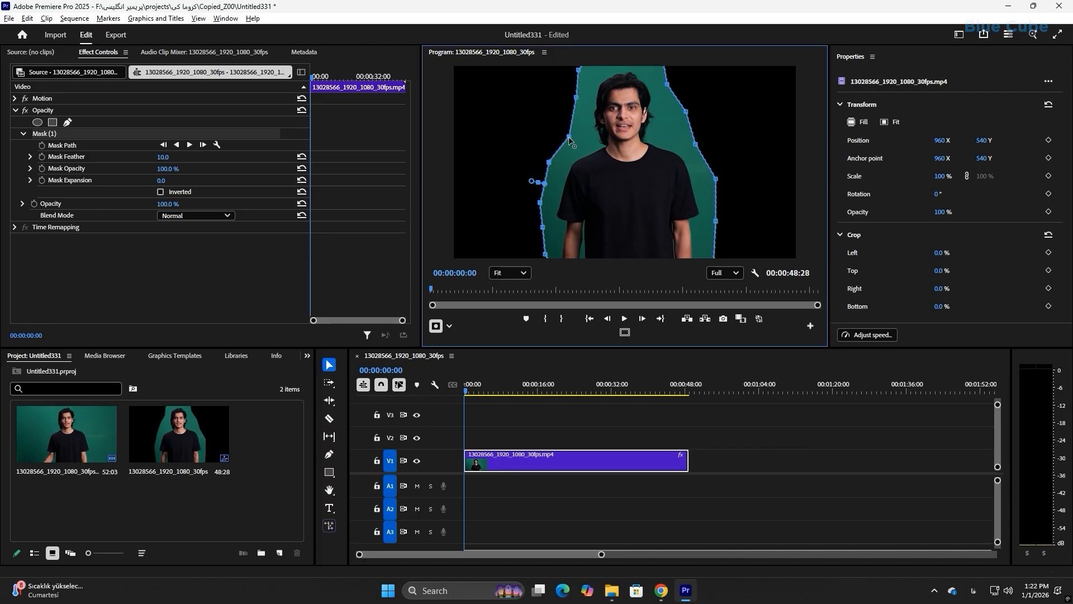
left_click_drag(686, 112, 680, 123)
left_click_drag(716, 178, 712, 179)
mouse_move(465, 384)
left_mouse_down()
mouse_move(515, 392)
mouse_move(453, 401)
left_mouse_up()
left_click_drag(578, 70, 582, 72)
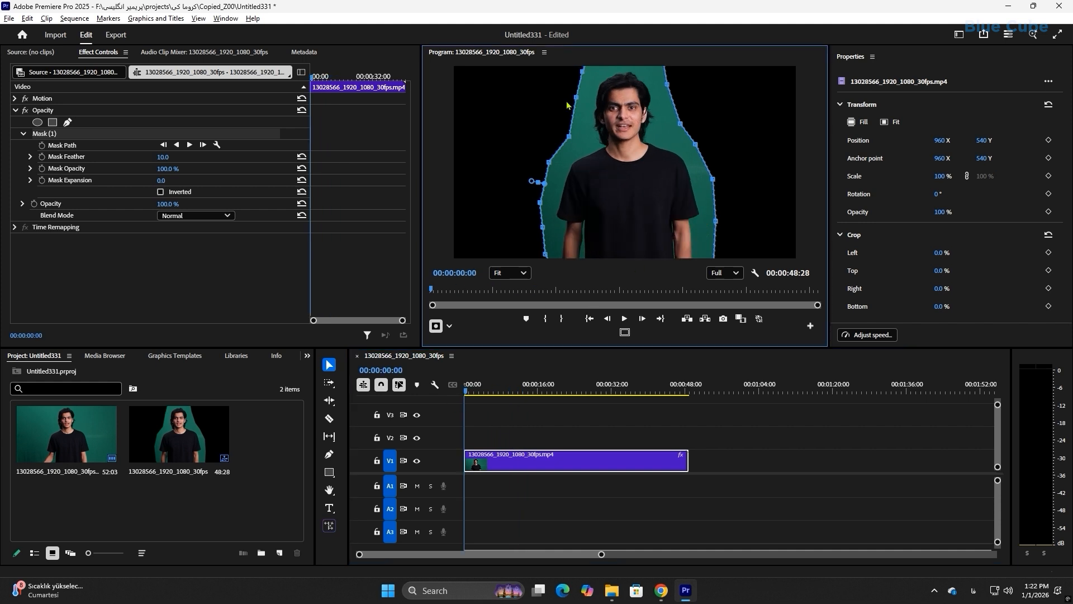
Step: Apply the Ultra Key effect from the Keying video effects to the masked clip on track V1
left_click(307, 355)
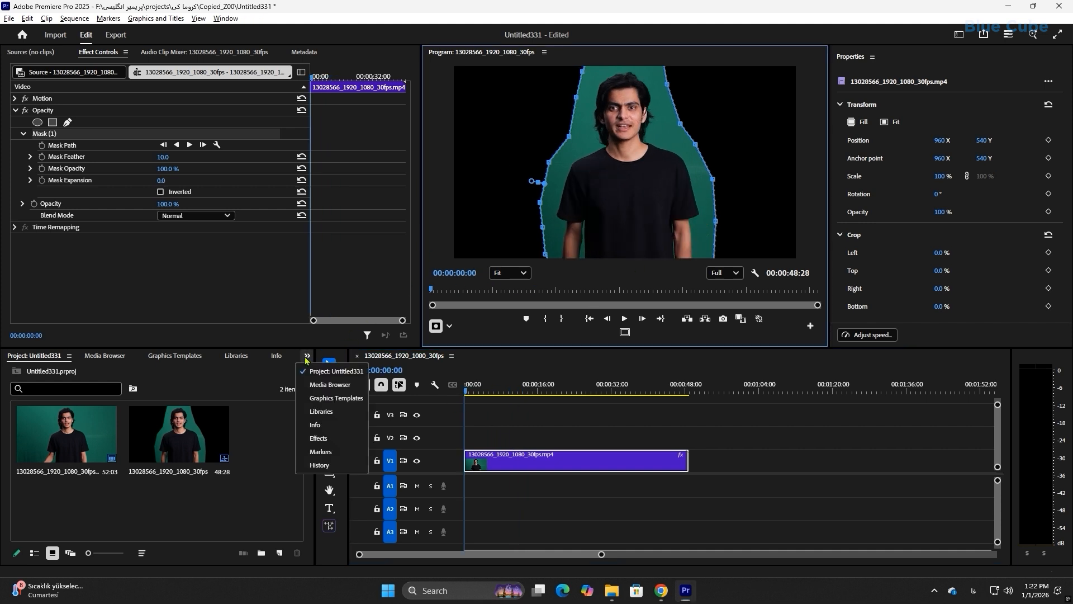
left_click(323, 438)
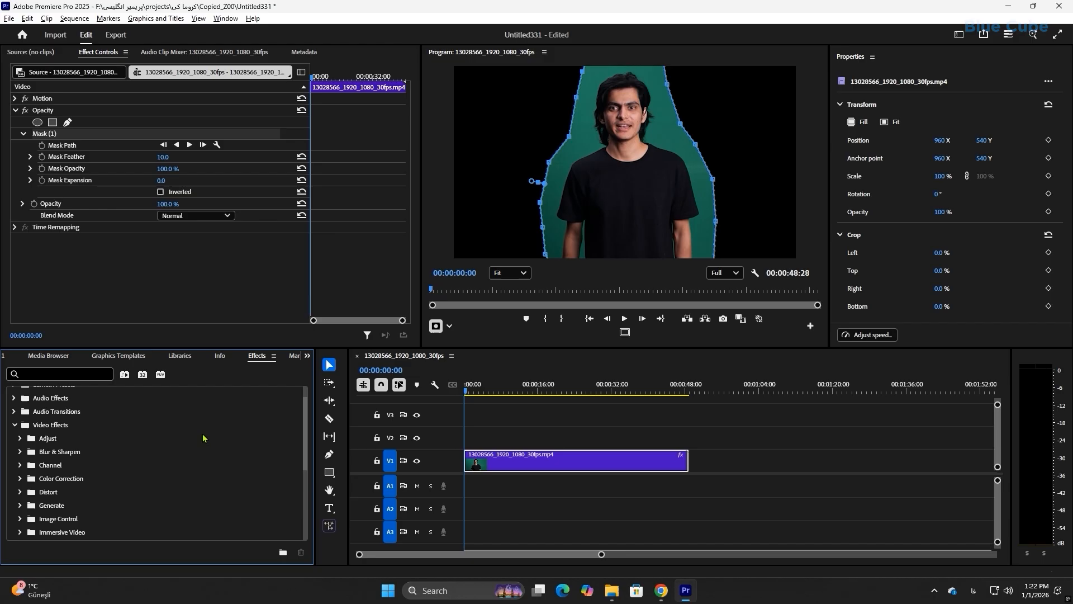
left_click(14, 426)
left_click(13, 450)
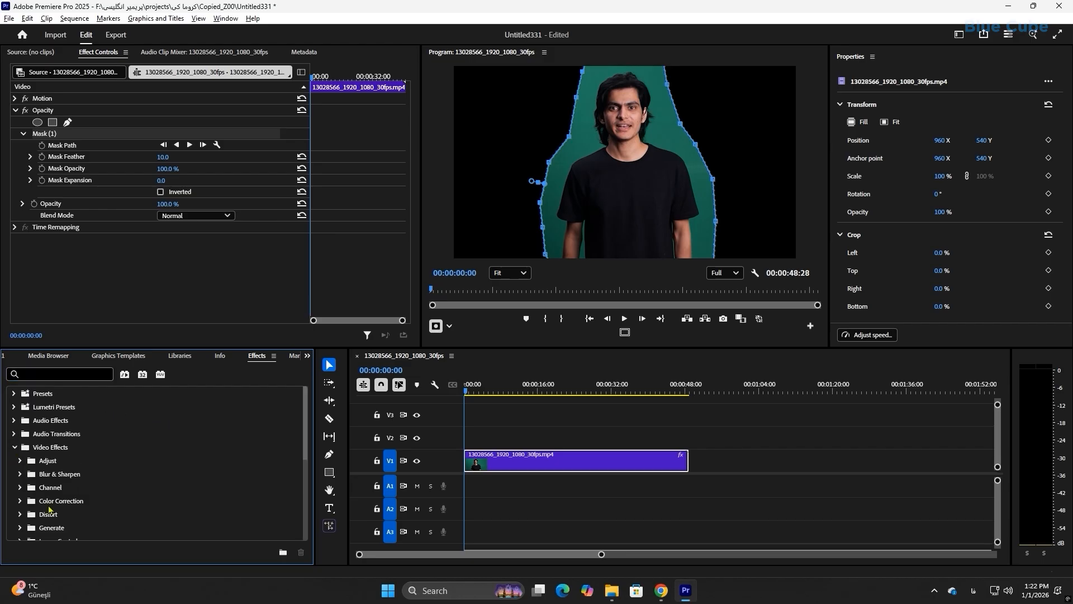
scroll(49, 509, "down", 4)
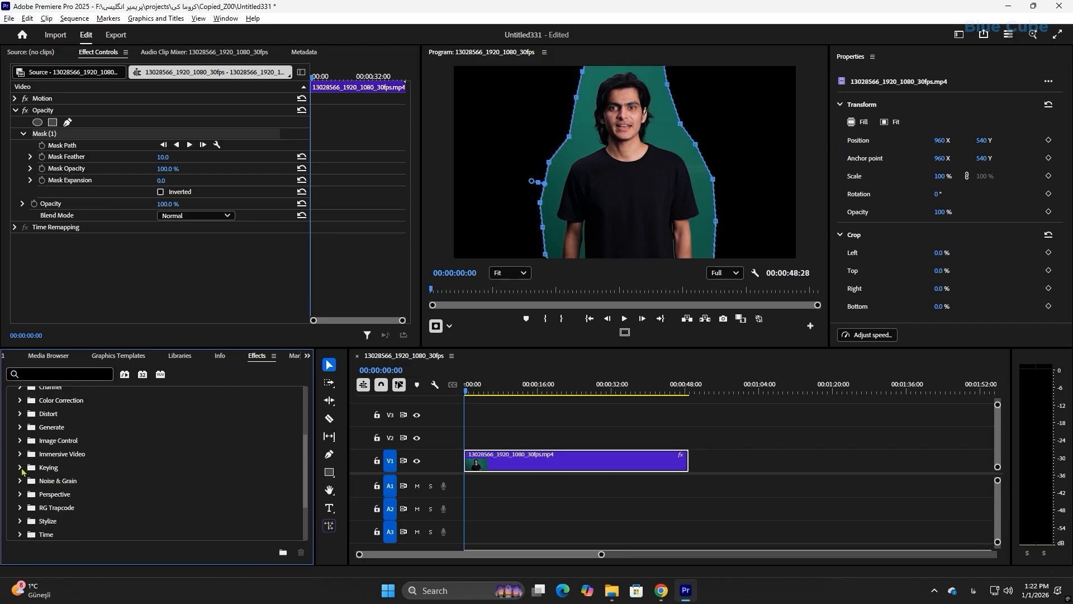
left_click(20, 468)
scroll(64, 520, "down", 1)
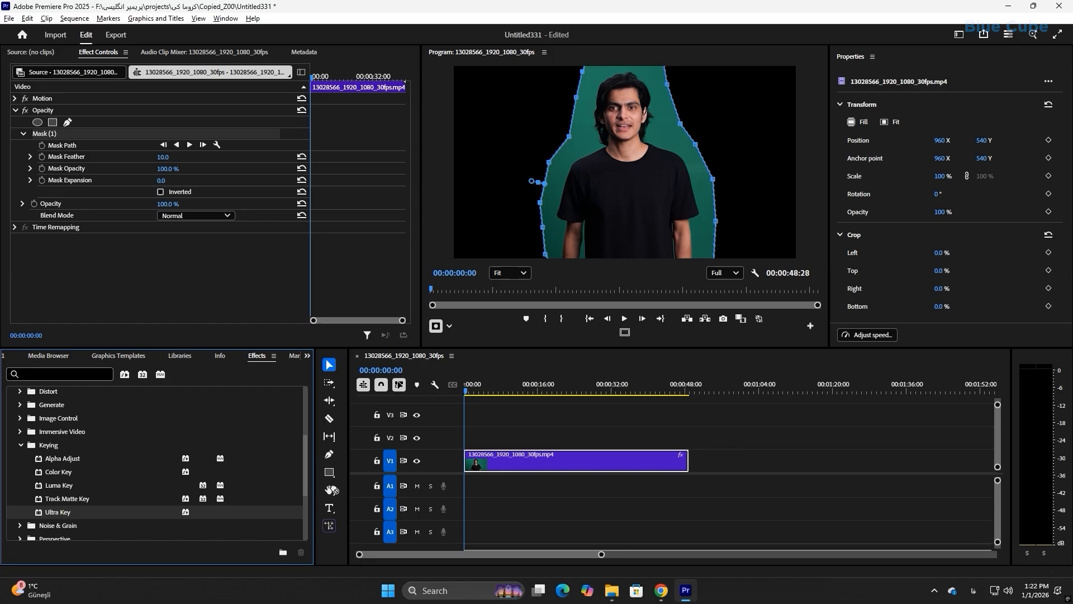
left_click_drag(334, 491, 522, 464)
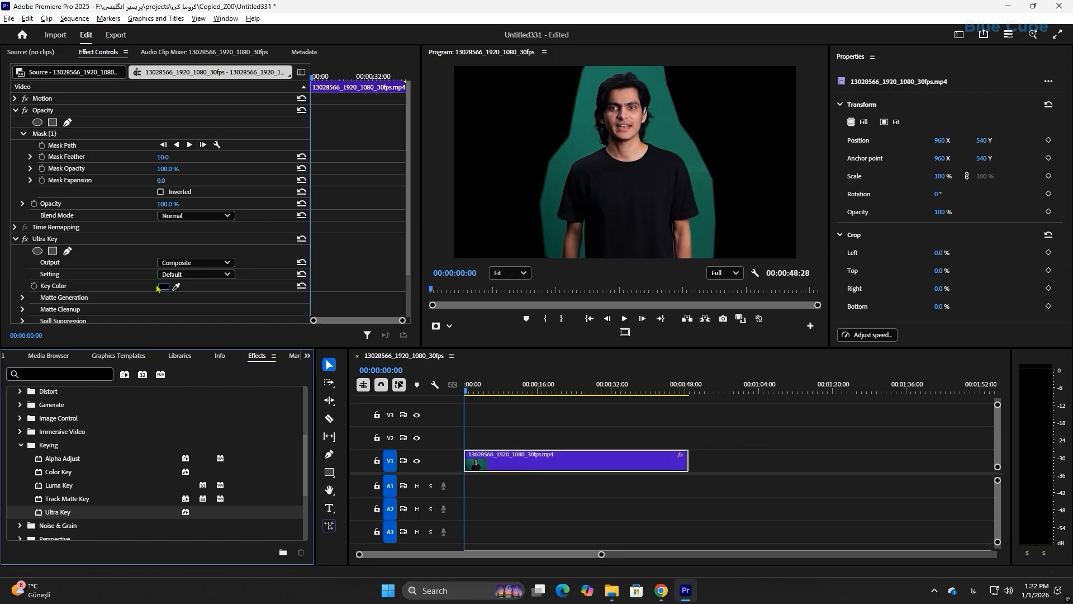
Step: Set the Ultra Key color by sampling the green backdrop beside the man
left_click(15, 110)
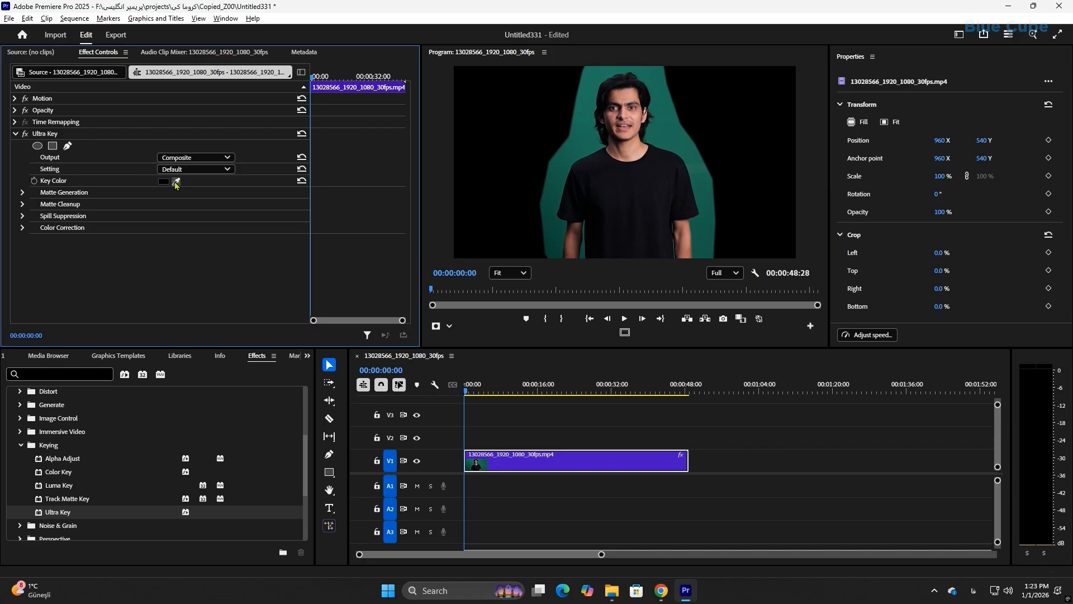
left_click(559, 231)
left_click(555, 226)
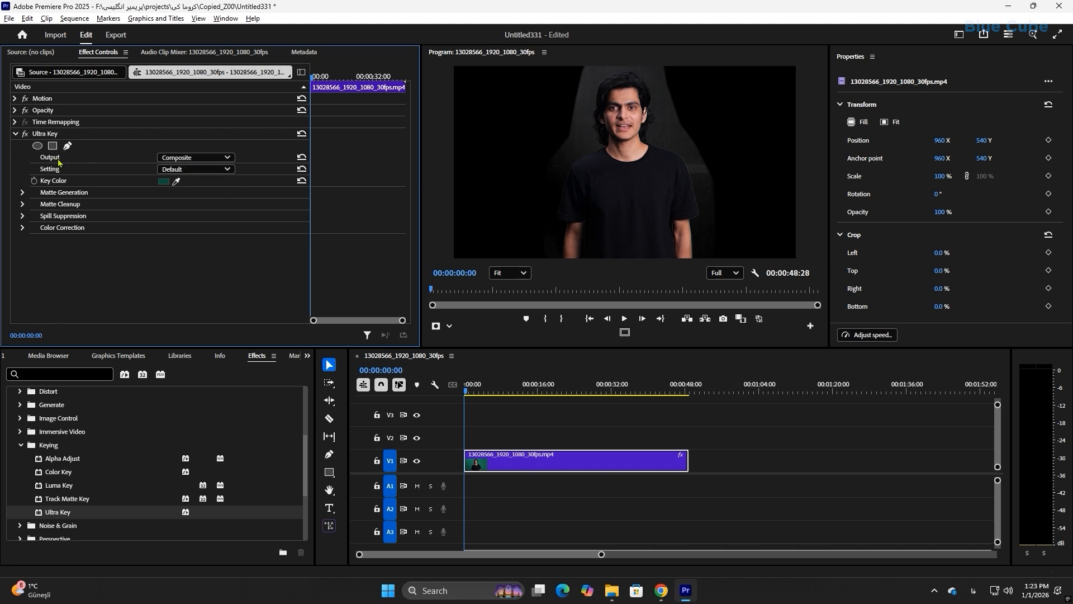
Step: Switch the Ultra Key output to Alpha Channel and set the matte generation Highlight to 0 and Pedestal to 71
left_click(200, 159)
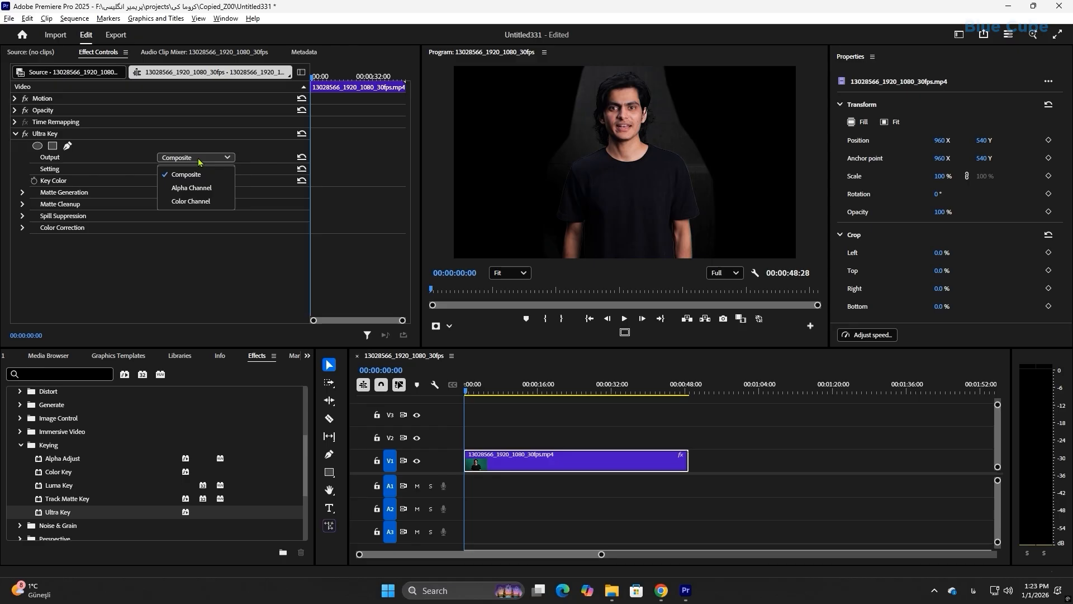
left_click(206, 189)
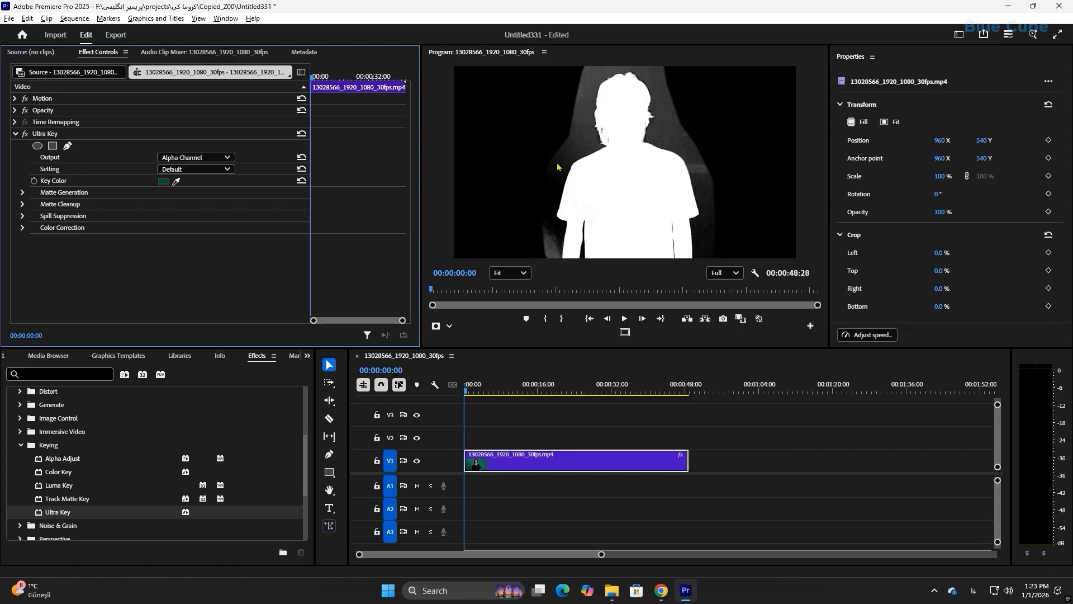
left_click(22, 192)
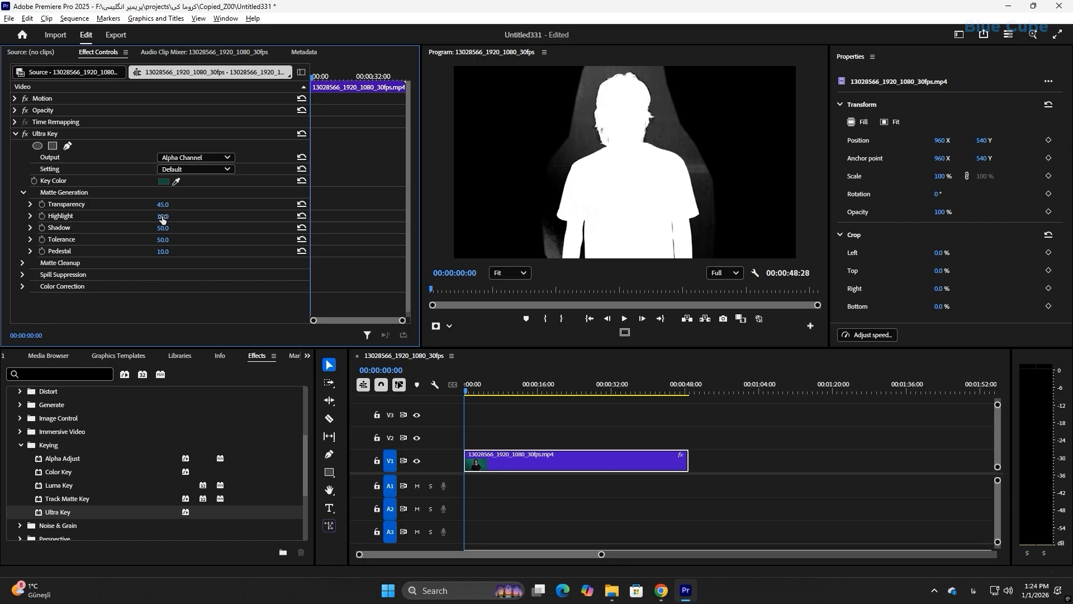
left_click_drag(162, 218, 183, 251)
scroll(618, 240, "up", 5)
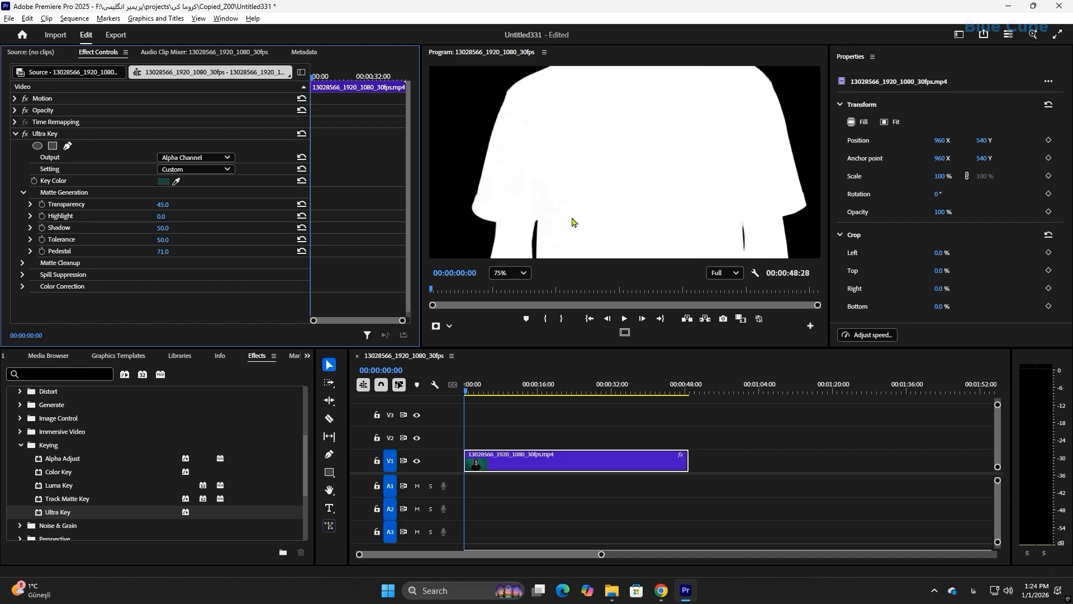
scroll(564, 202, "down", 5)
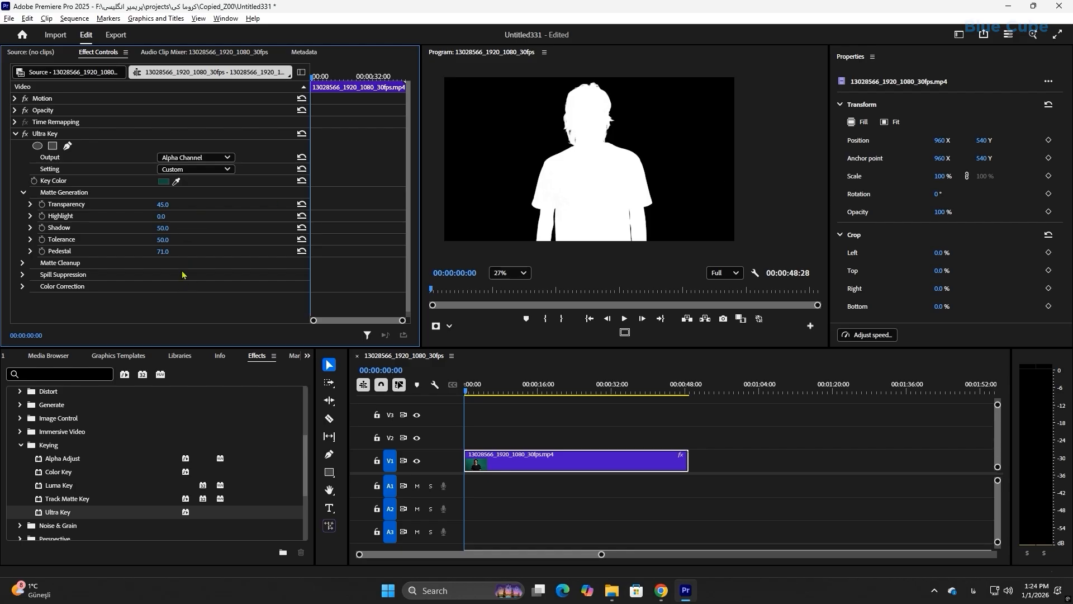
Step: Return the Ultra Key output to Composite and move the keyed clip up to track V2
left_click(201, 158)
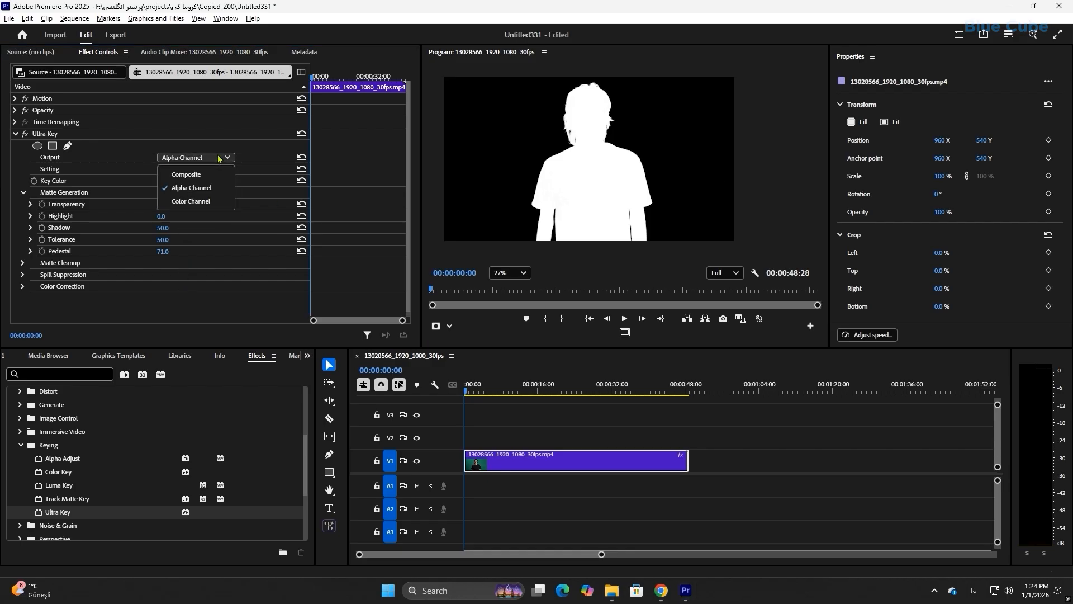
left_click(196, 175)
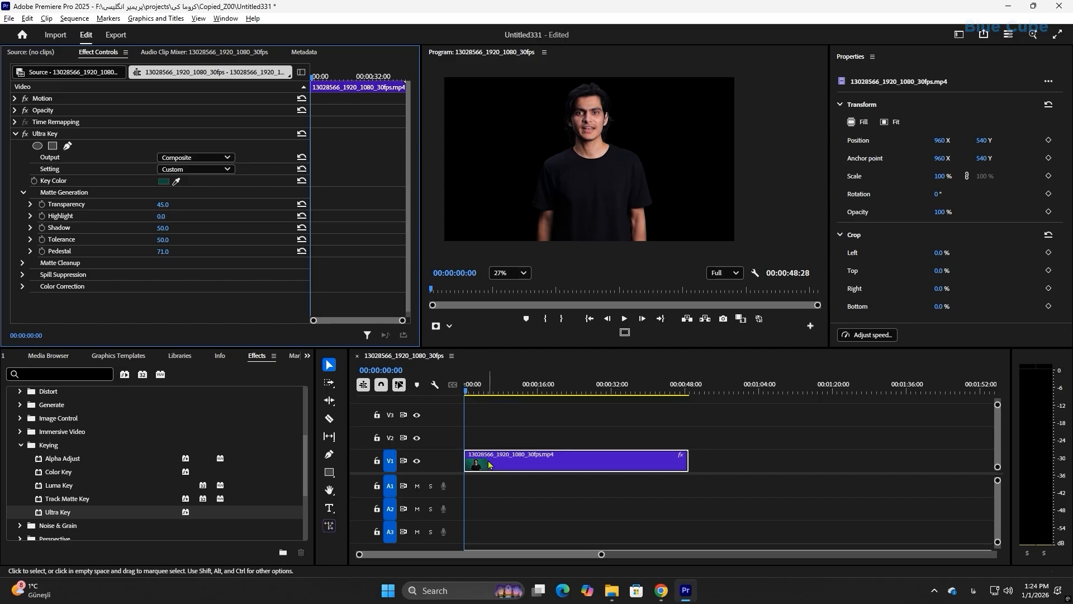
left_click_drag(489, 464, 493, 442)
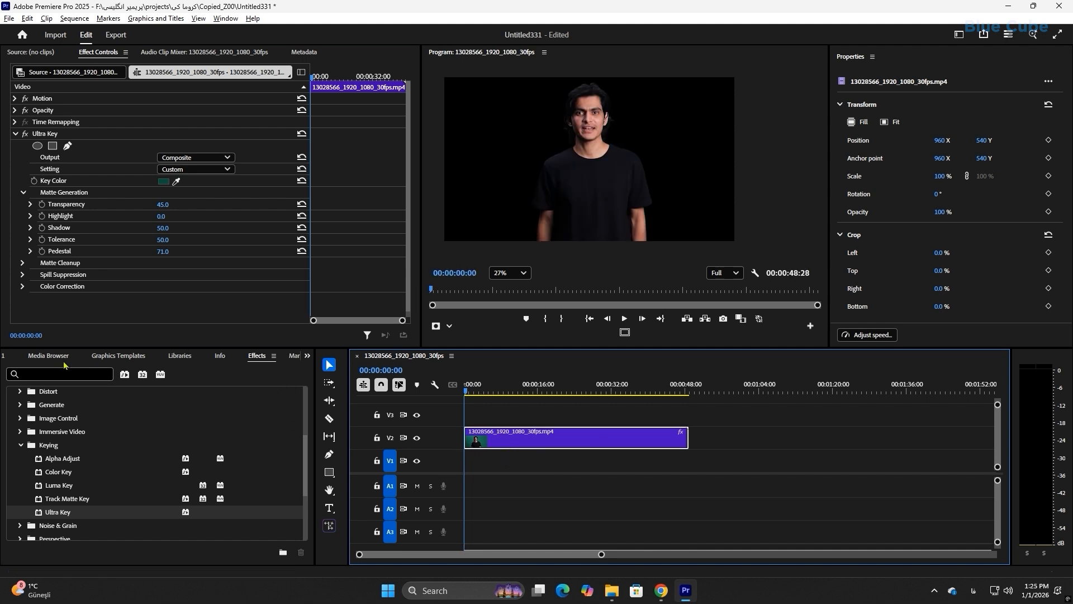
Step: Create a 1920 x 1080 color matte in magenta A22C8A, keeping the name Color Matte
left_click(307, 356)
left_click(336, 371)
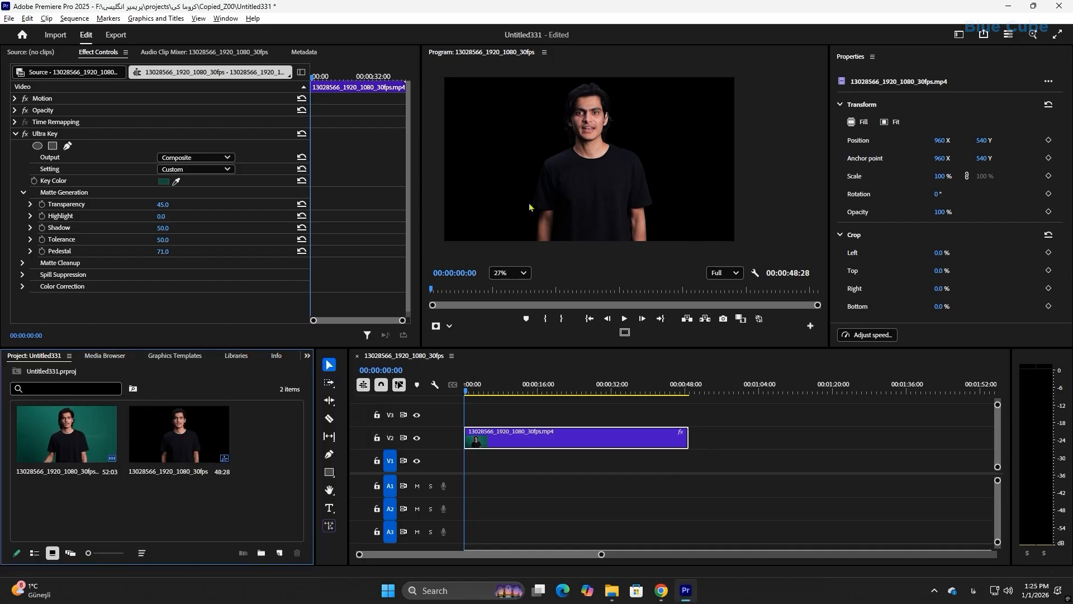
left_click(280, 552)
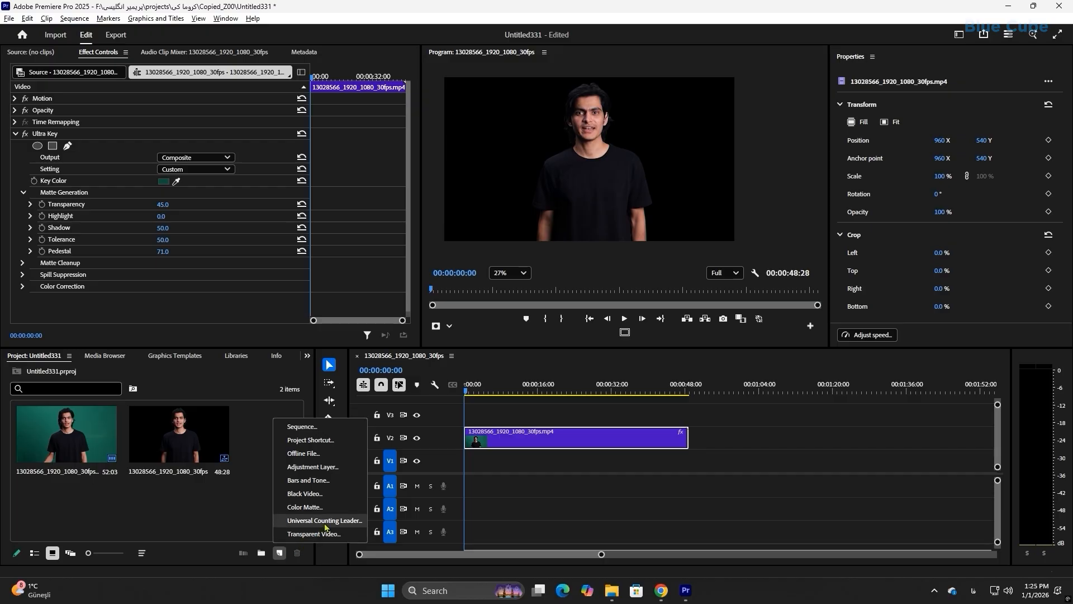
left_click(312, 513)
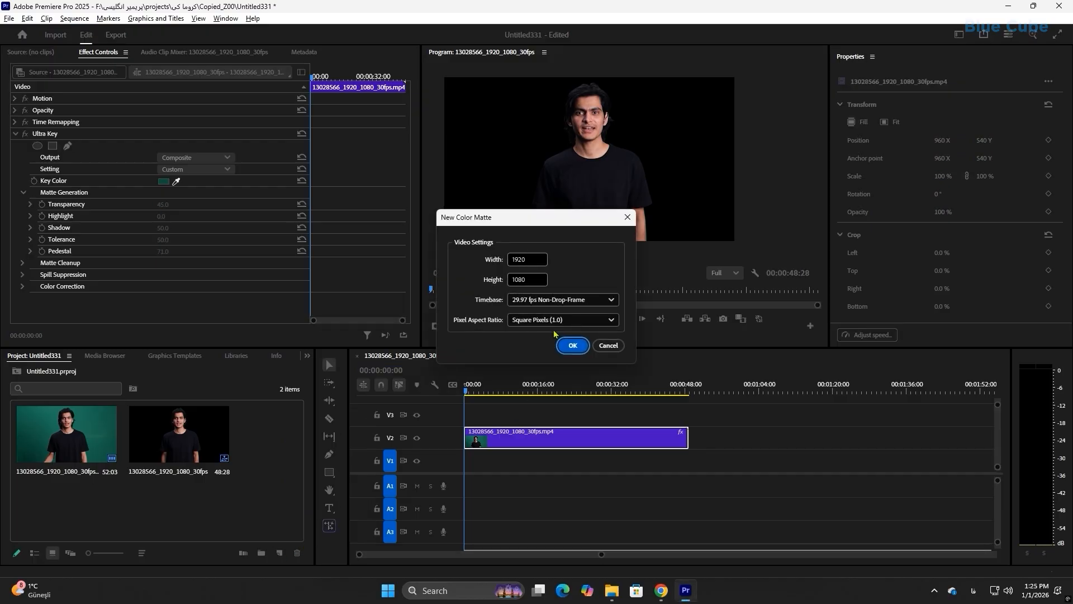
left_click(569, 344)
left_click(555, 333)
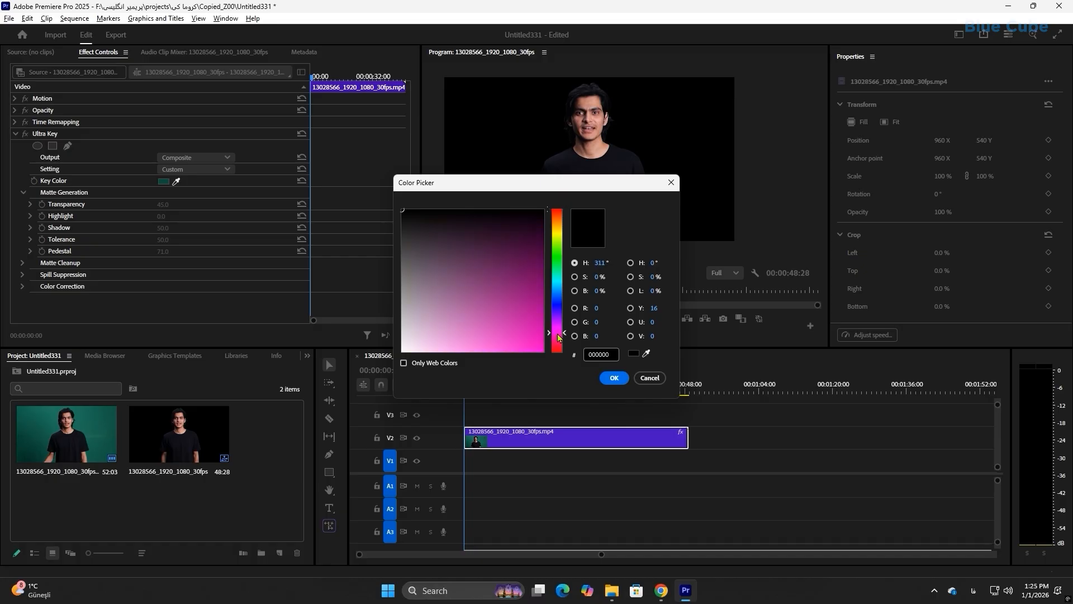
left_click(505, 299)
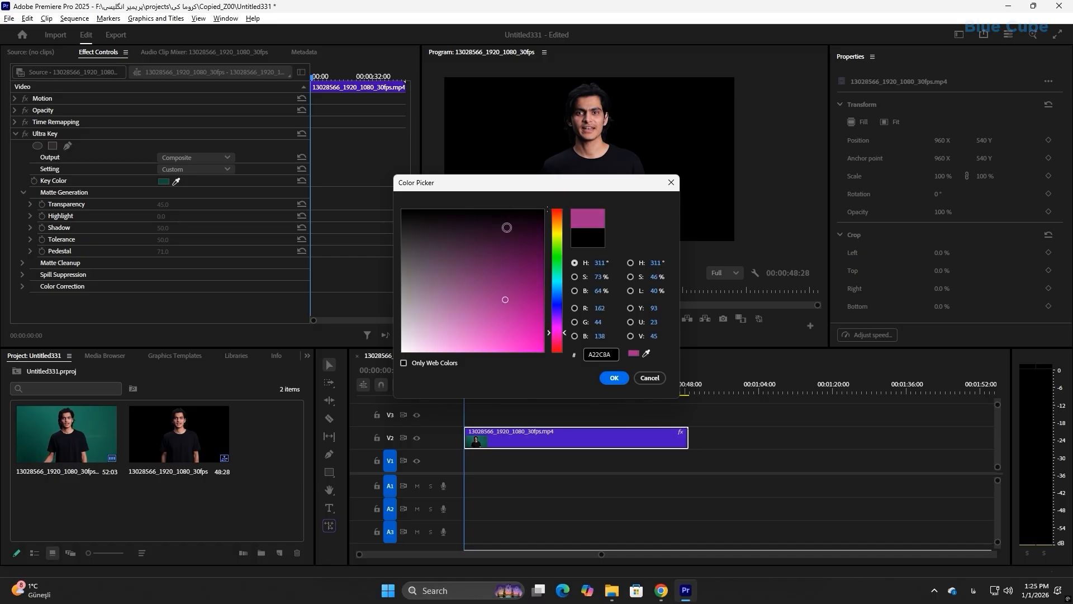
left_click(615, 380)
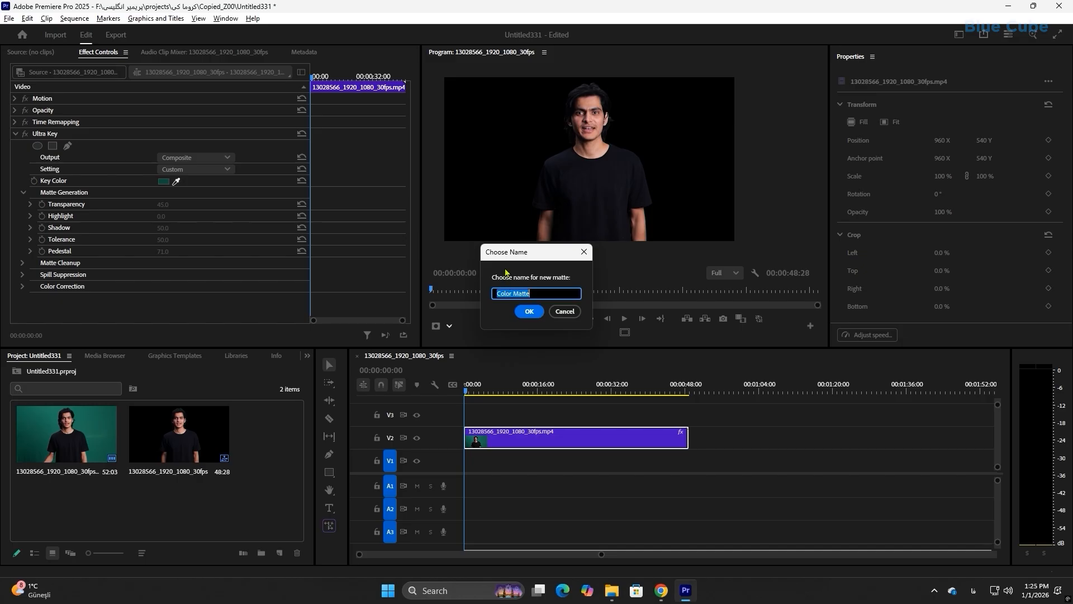
left_click(529, 311)
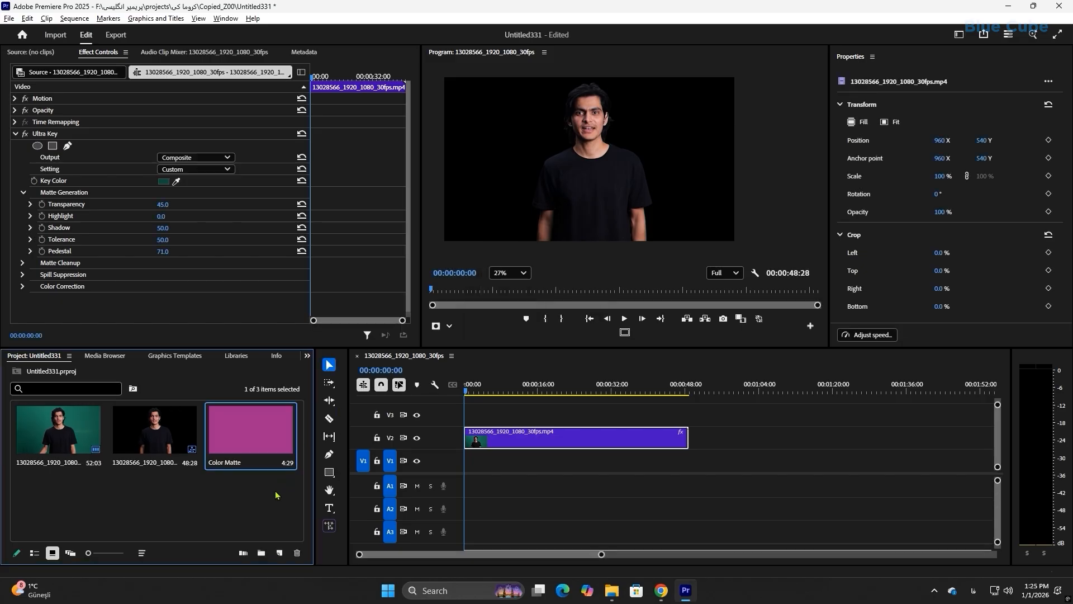
Step: Place the color matte on track V1 under the keyed clip, extend it to the clip's end and play the composite
left_click_drag(238, 428, 470, 469)
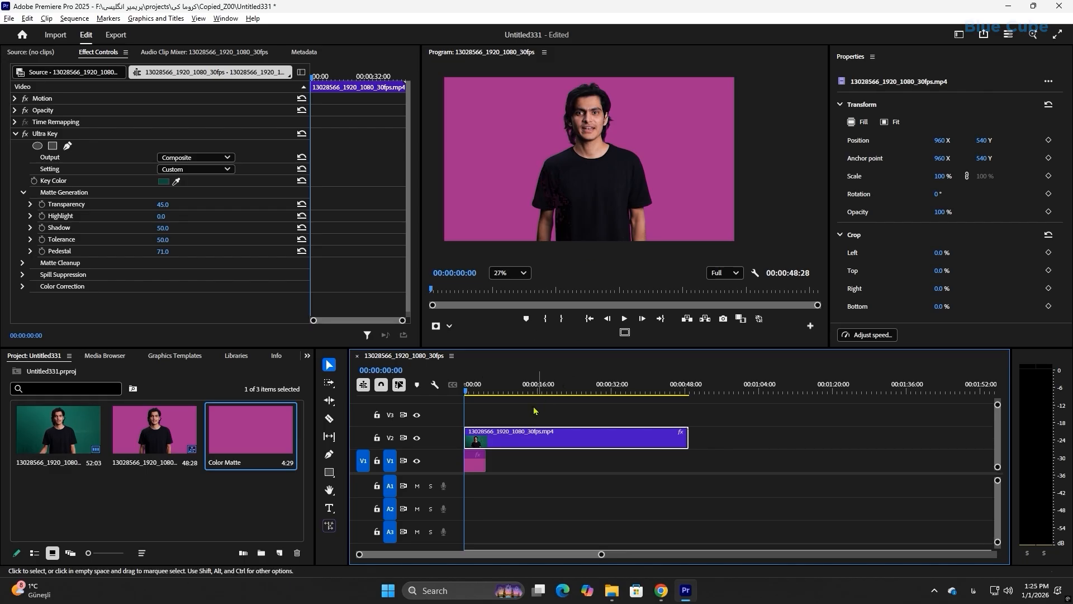
left_click_drag(485, 462, 688, 471)
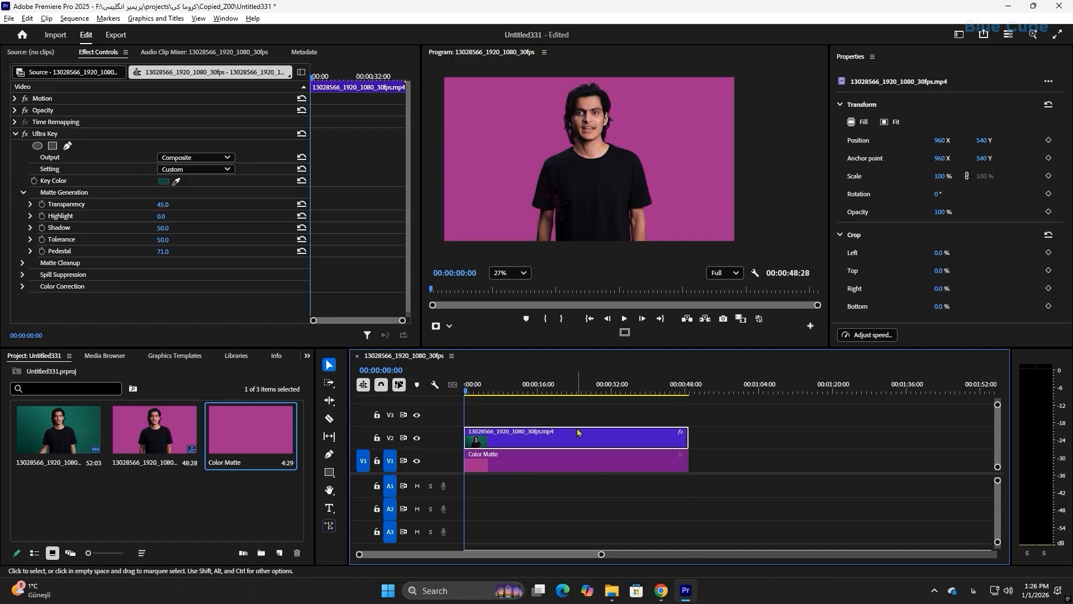
left_click(625, 319)
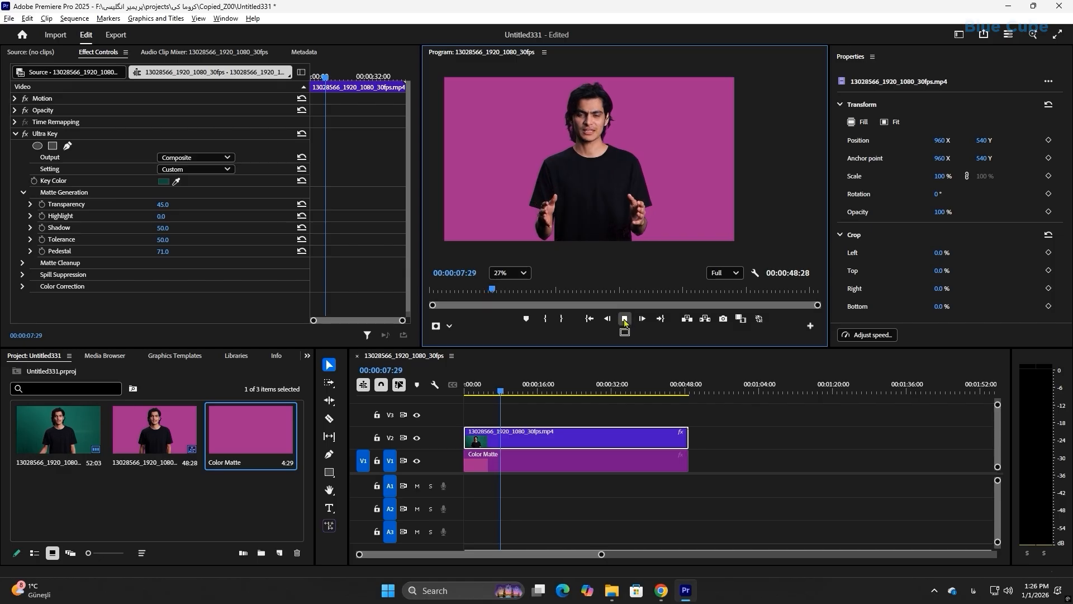
Step: Change the color matte on V1 to a saturated blue-violet and play the result
double_click(545, 468)
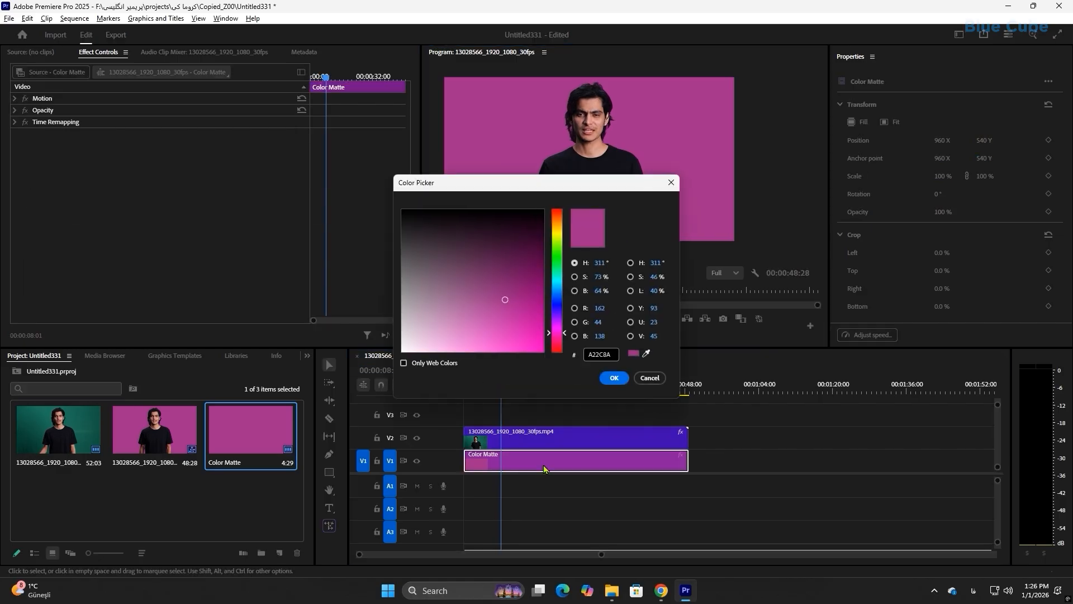
left_click(556, 313)
left_click_drag(522, 321, 532, 311)
left_click(614, 378)
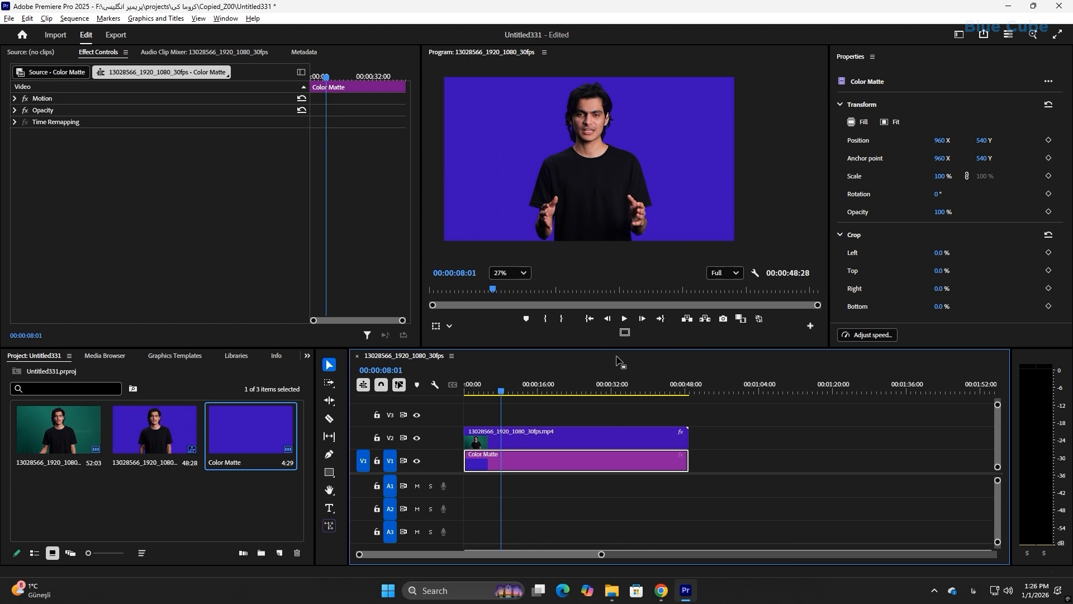
left_click(623, 320)
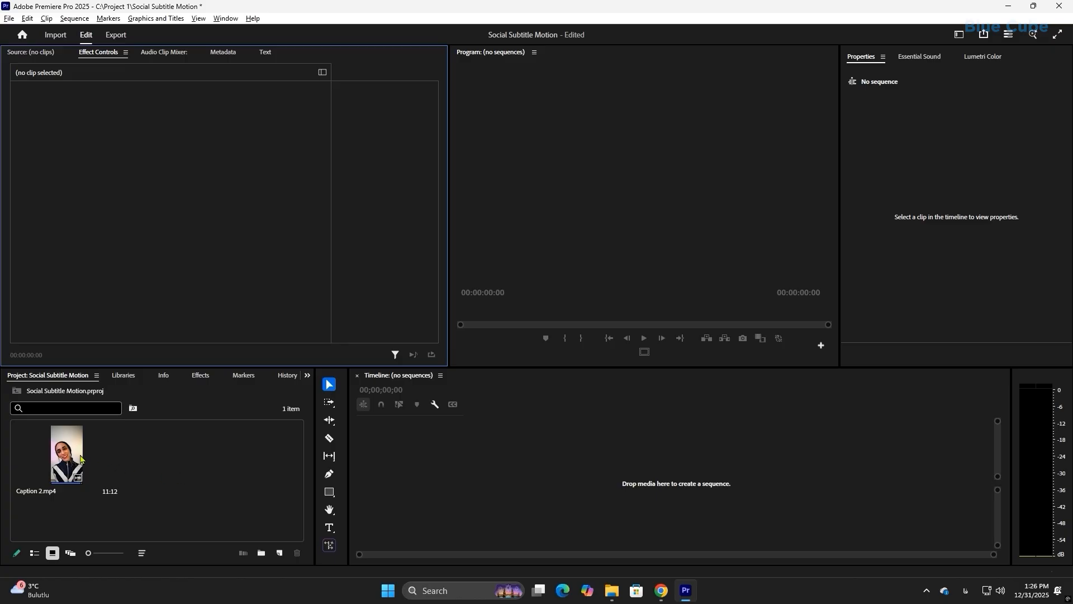
Step: Create a sequence from Caption 2.mp4 and open its transcript
left_click_drag(80, 459, 512, 469)
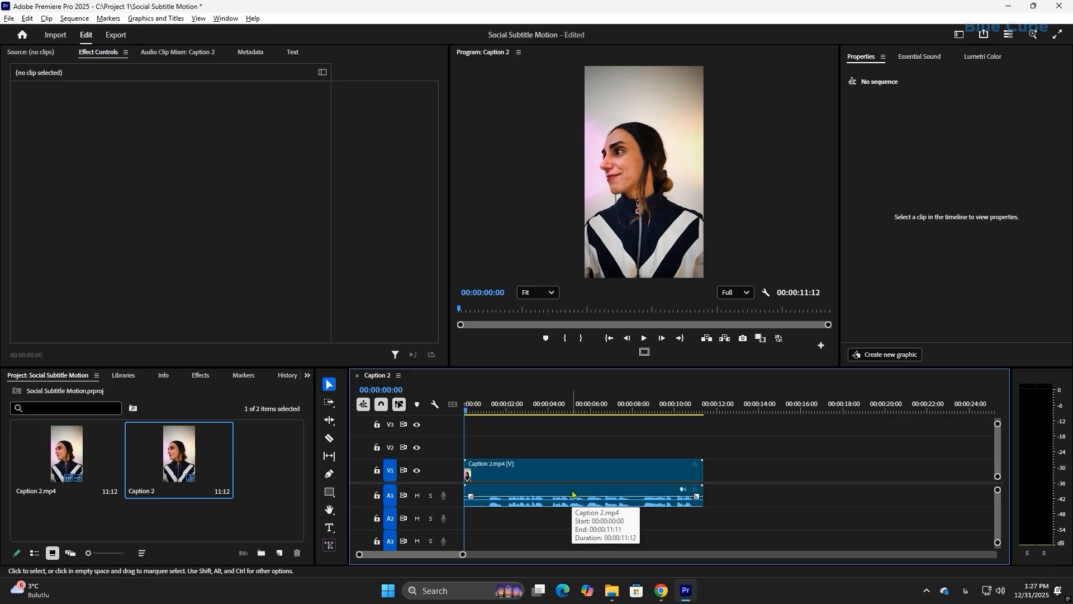
left_click(553, 477)
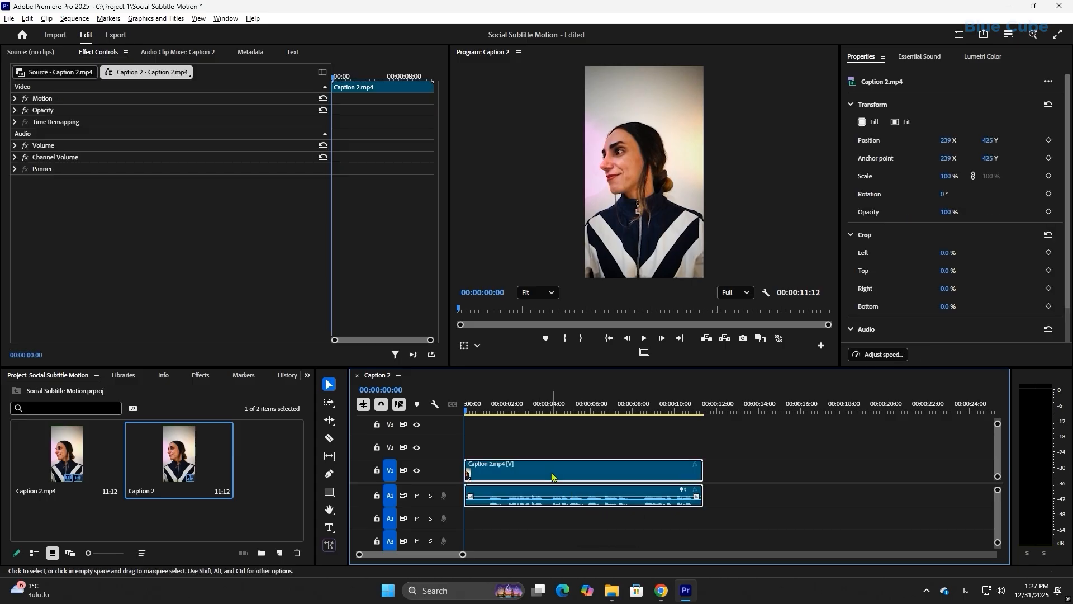
left_click(291, 53)
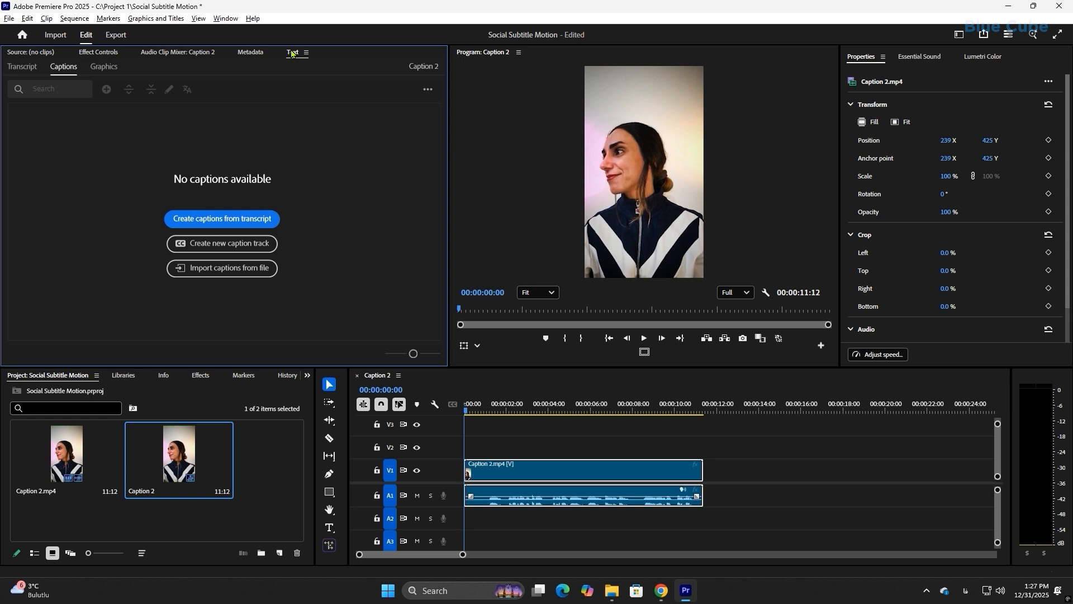
left_click(226, 18)
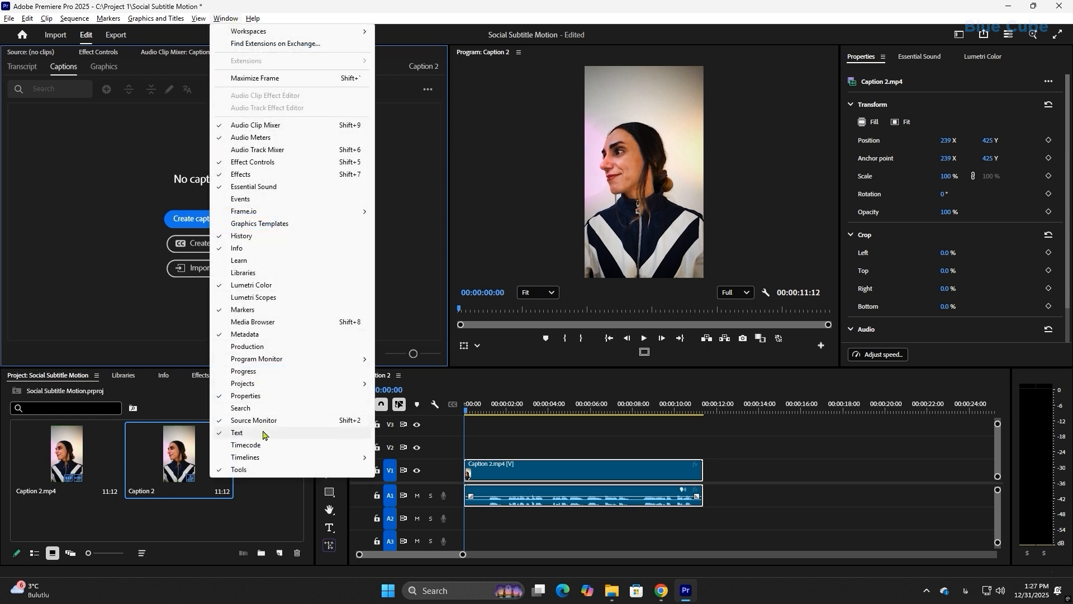
left_click(164, 308)
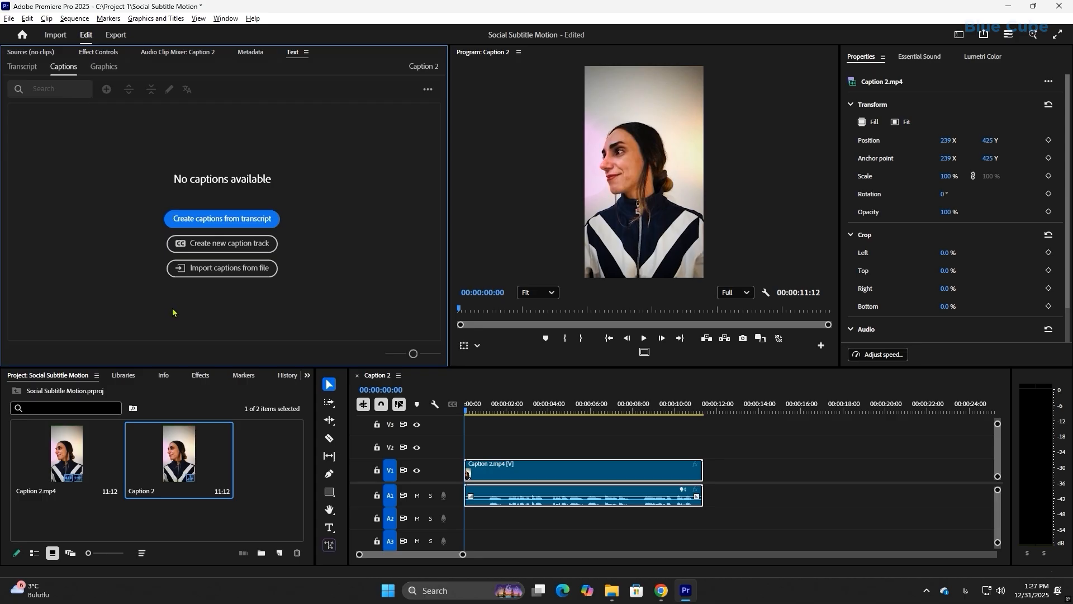
left_click(23, 66)
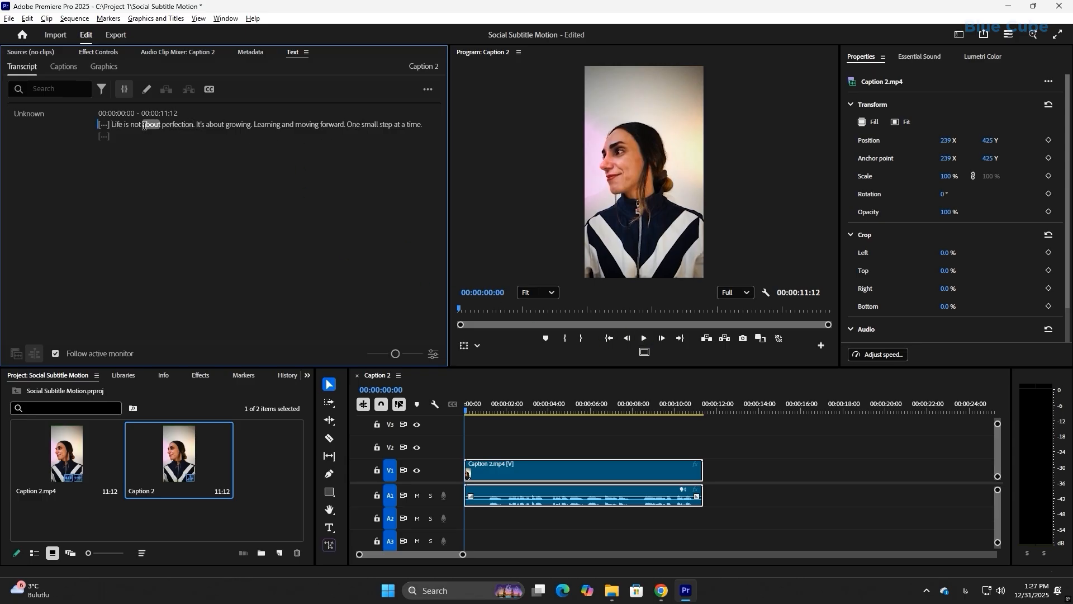
Step: Play the sequence through alongside the transcript and jump to the closing pause
left_click(644, 338)
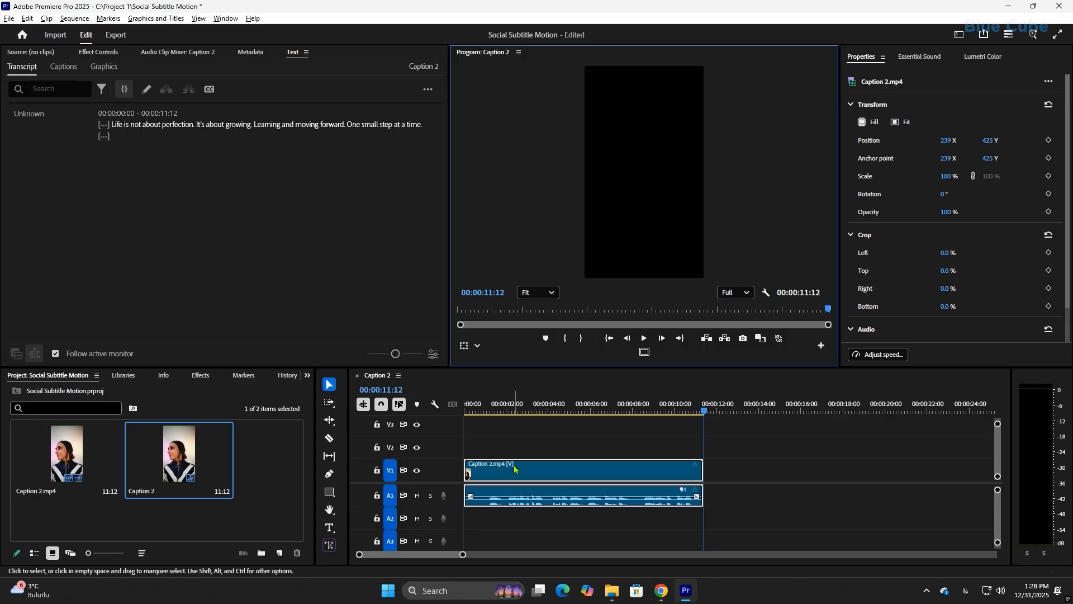
left_click(106, 141)
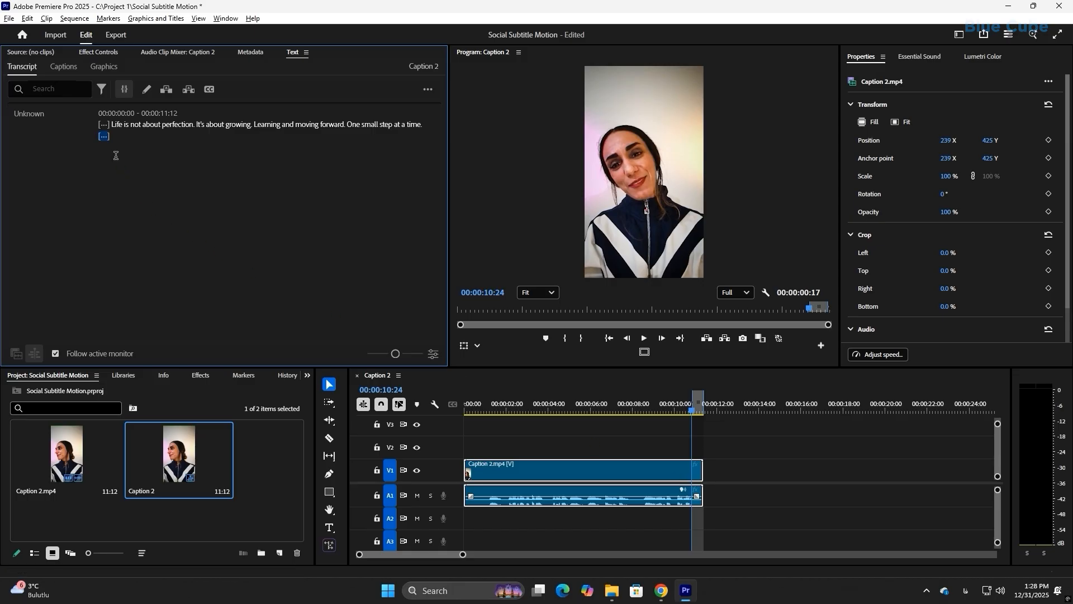
Step: Try a ripple delete of the opening pause in the transcript and undo it
left_click(104, 124)
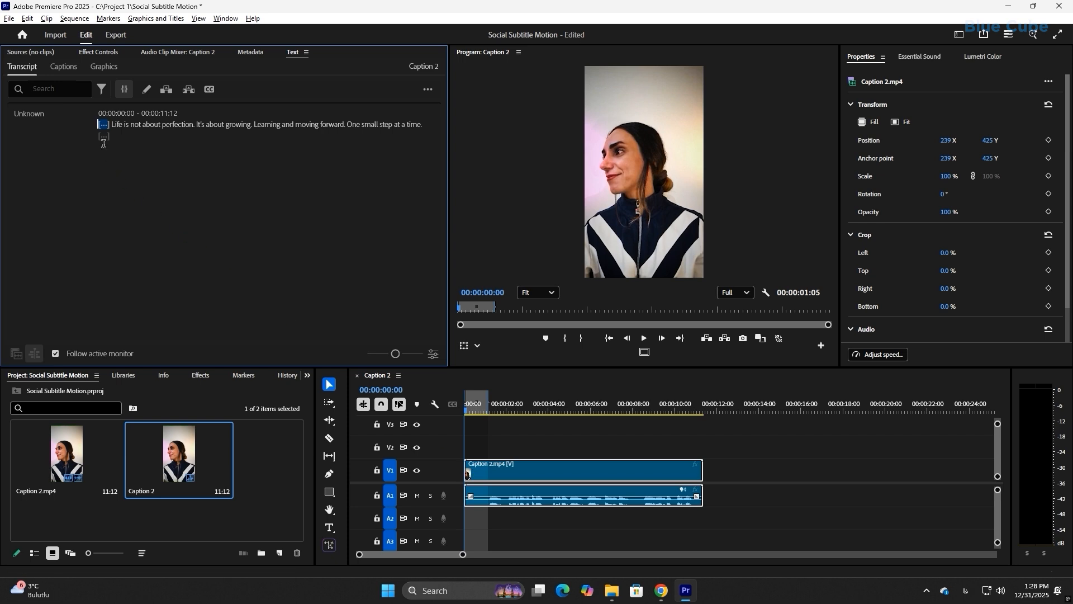
right_click(104, 125)
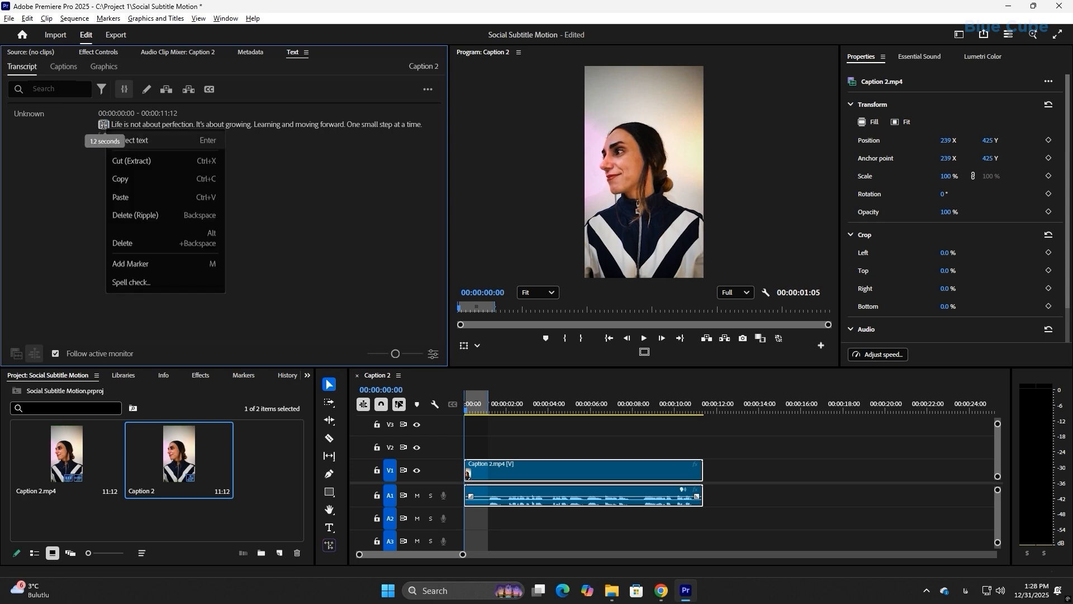
left_click(167, 216)
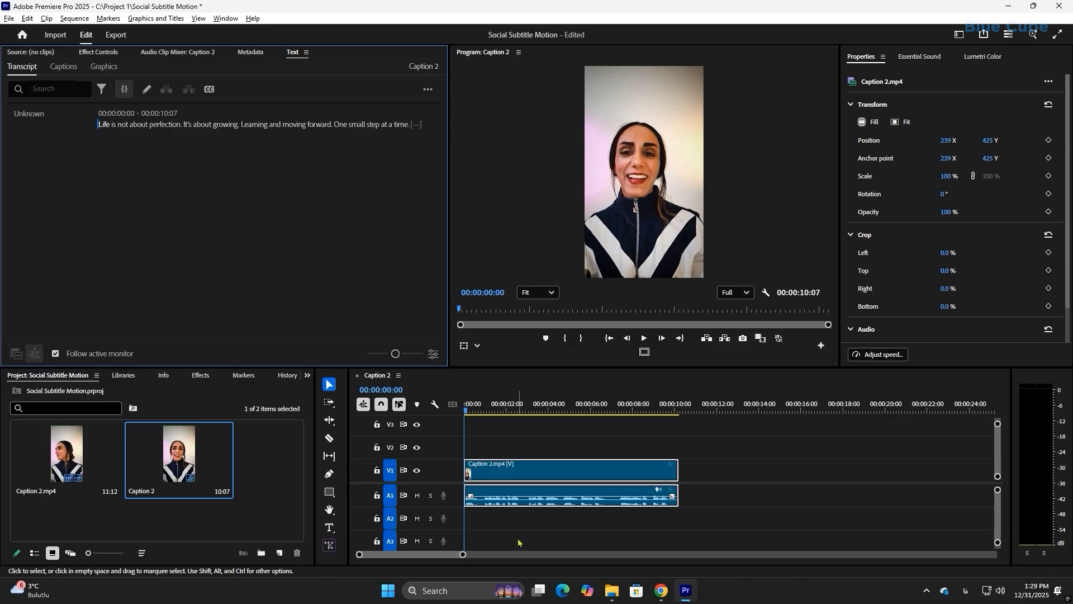
key("ctrl+z")
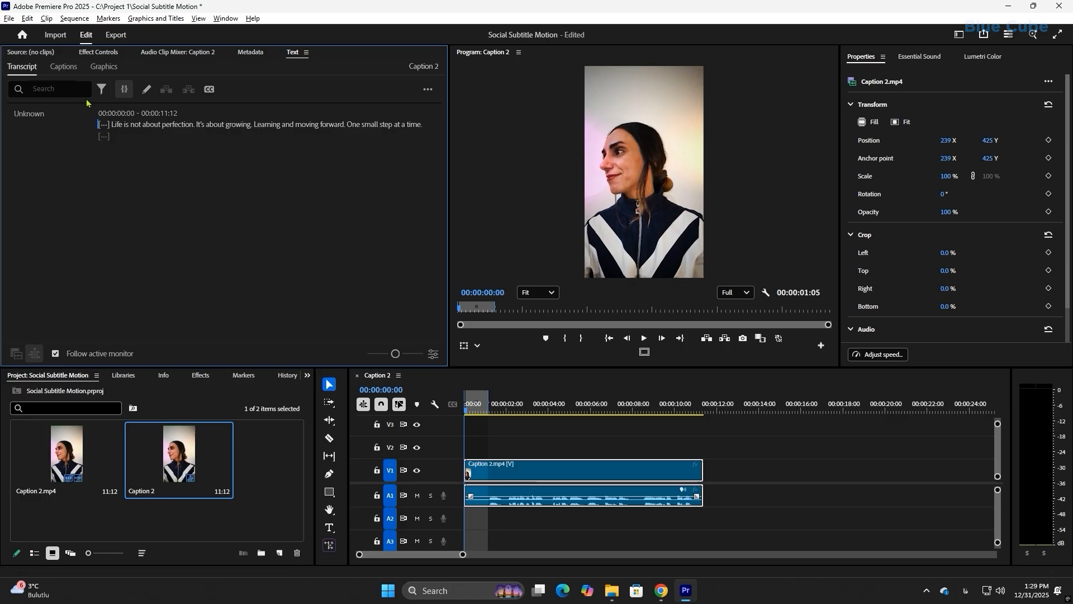
Step: Filter the transcript for pauses and look at the Extract and Lift deletion options, leaving the pauses in place
left_click(103, 90)
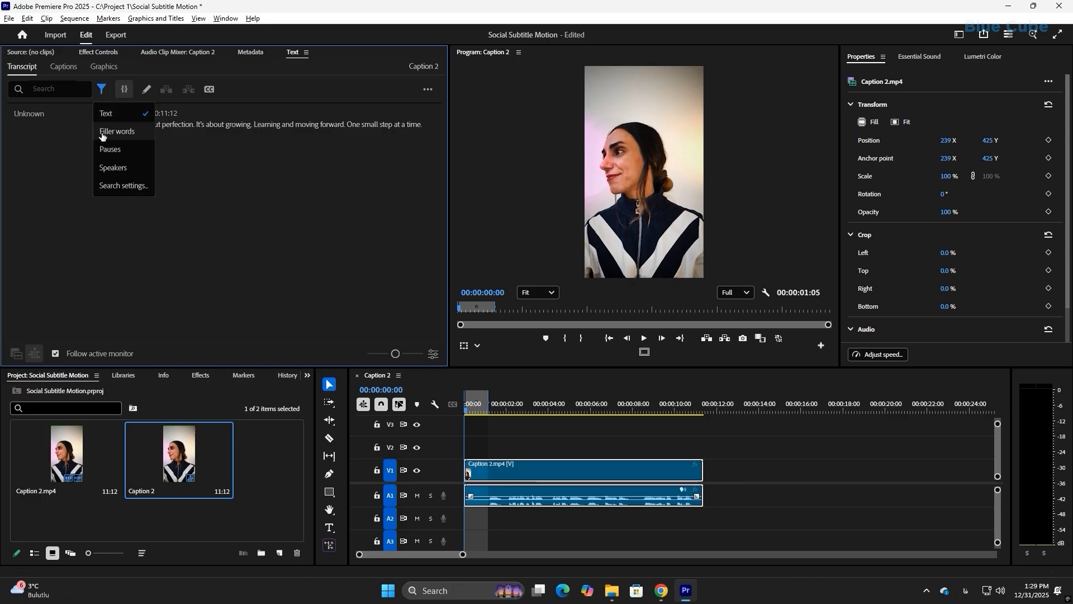
left_click(115, 149)
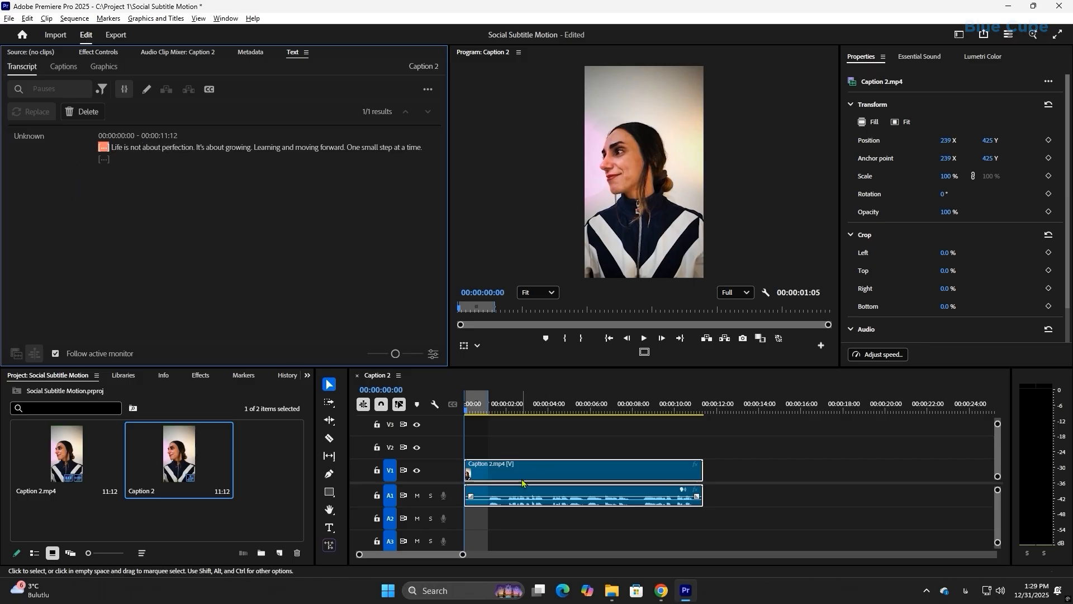
left_click(86, 112)
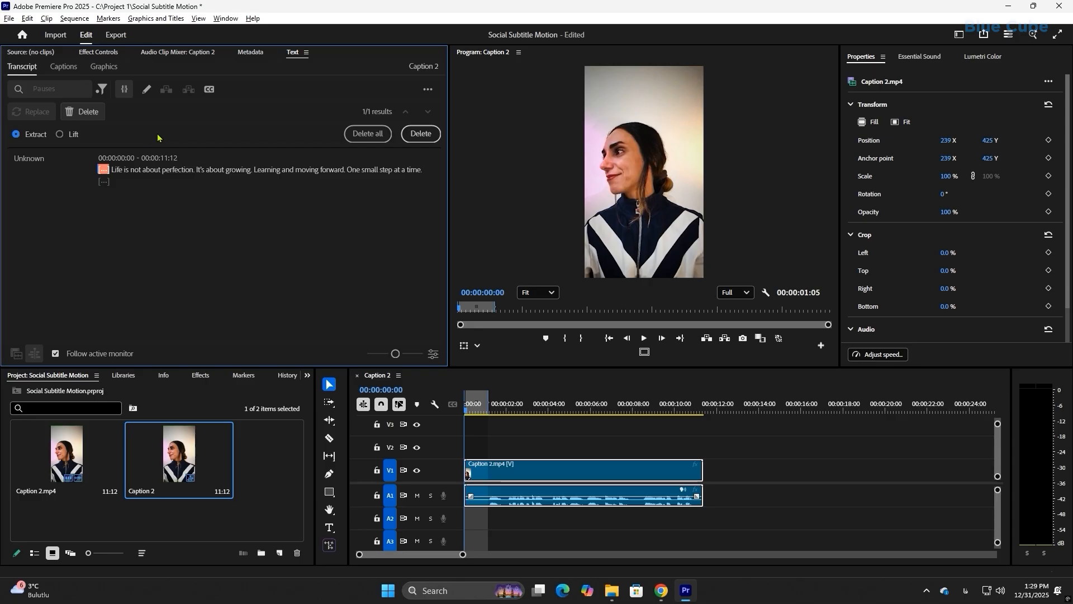
left_click(102, 89)
left_click(125, 148)
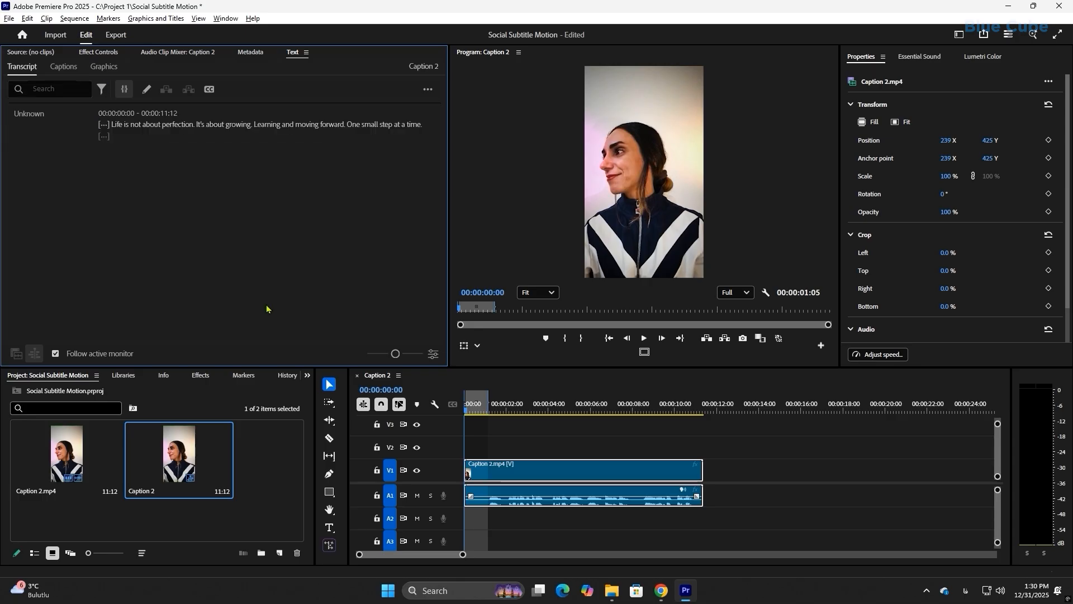
Step: Clear the In and Out points of the Caption 2 sequence
right_click(482, 419)
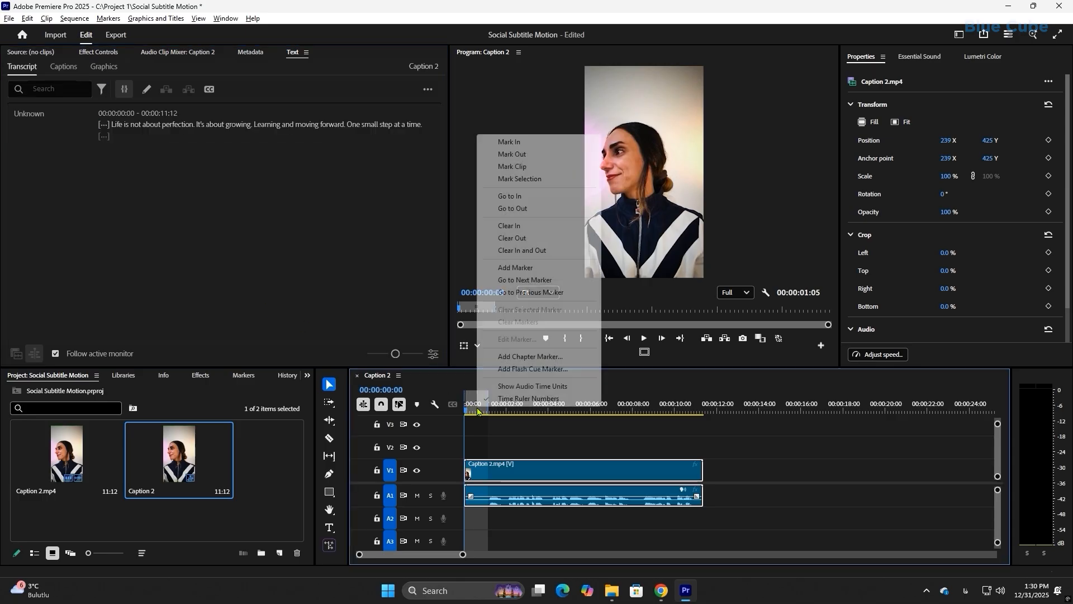
left_click(544, 251)
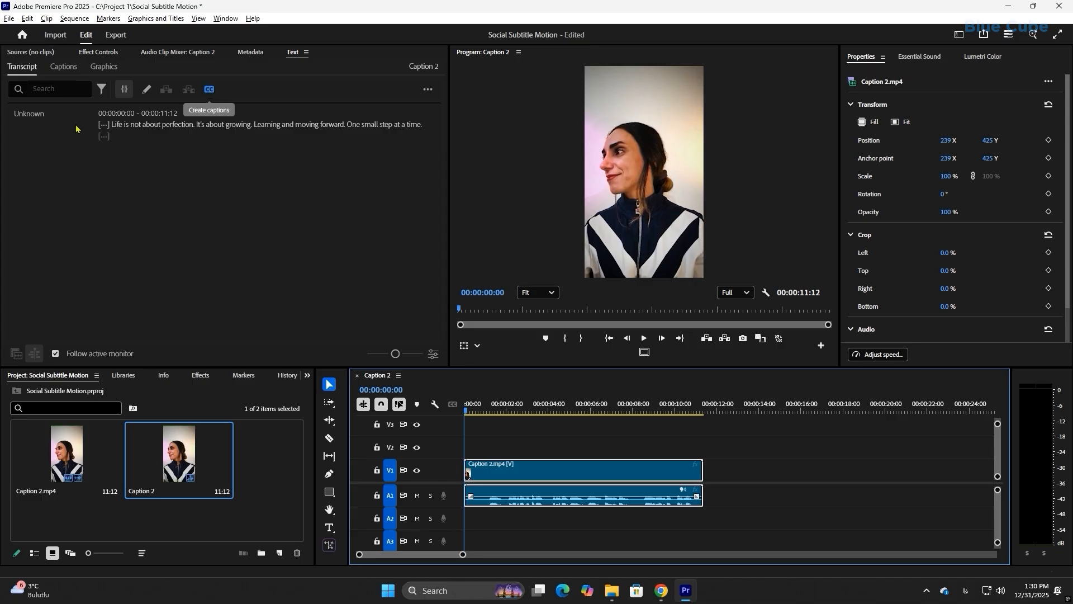
Step: Create single-line captions from the transcript with a maximum length of 10 characters and a minimum duration of 1.2 seconds
left_click(63, 67)
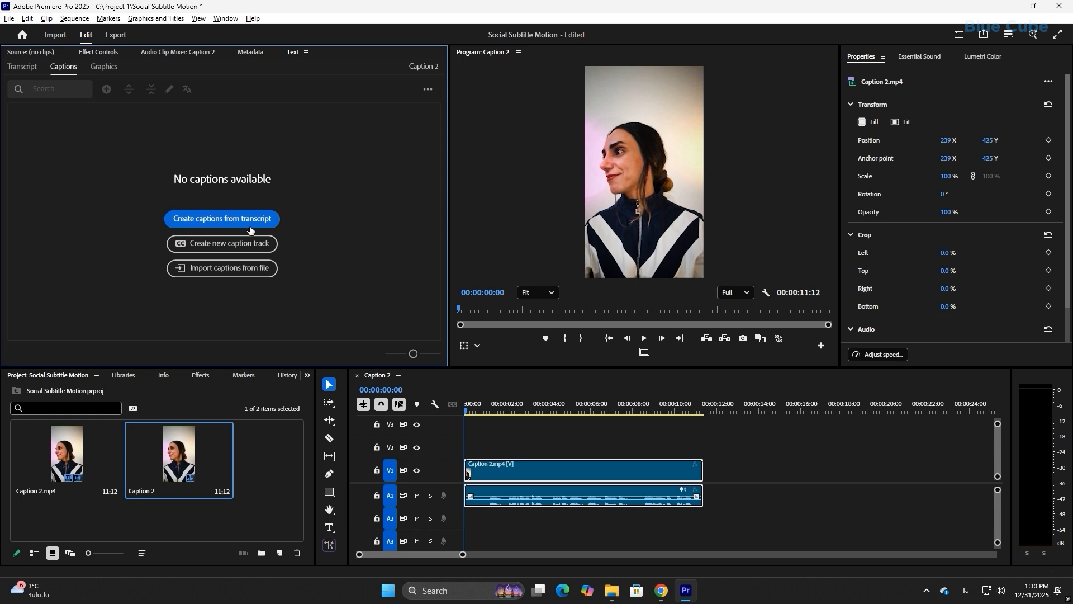
left_click(233, 223)
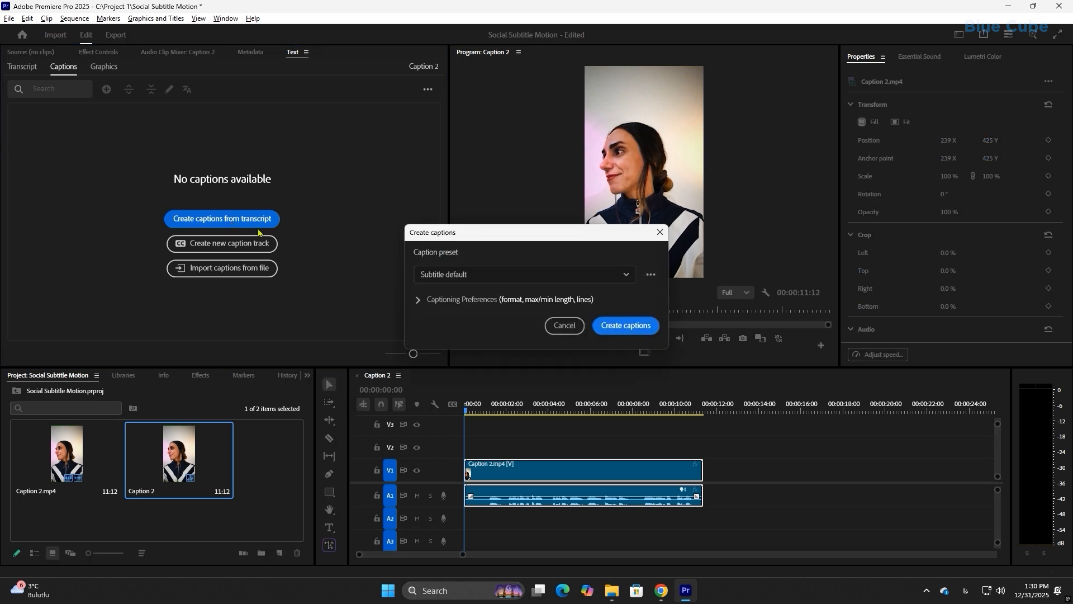
left_click(417, 300)
left_click_drag(456, 237, 457, 179)
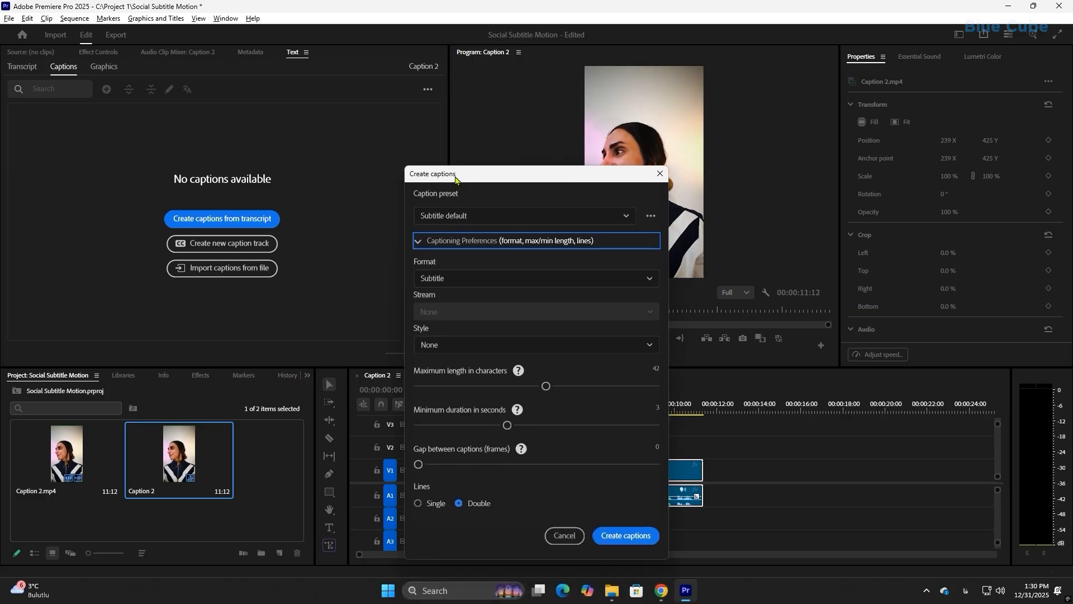
left_click_drag(547, 387, 468, 398)
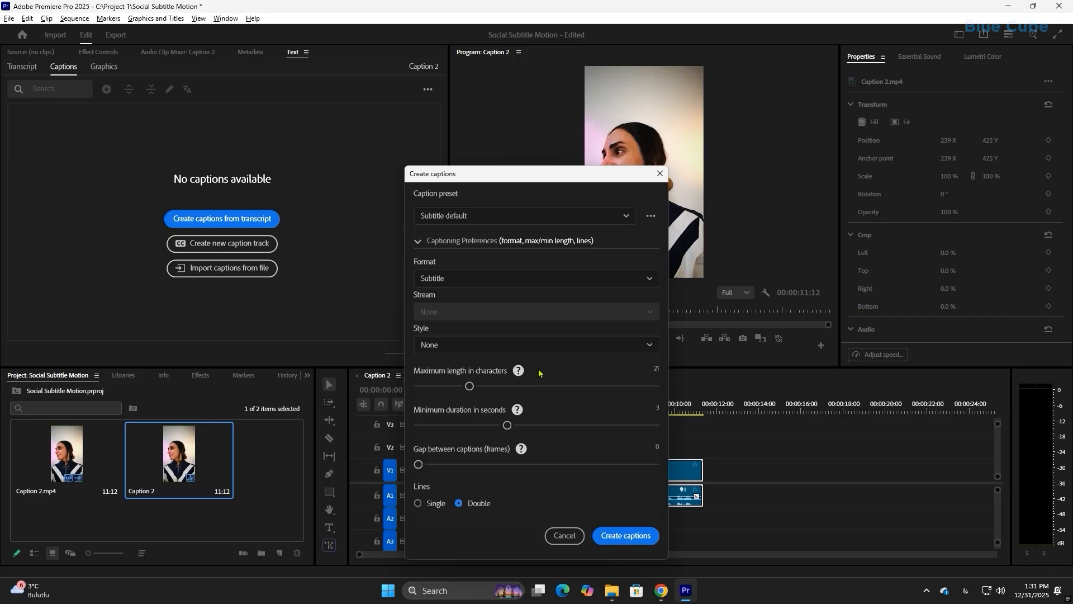
left_click_drag(469, 386, 428, 385)
left_click_drag(507, 424, 418, 425)
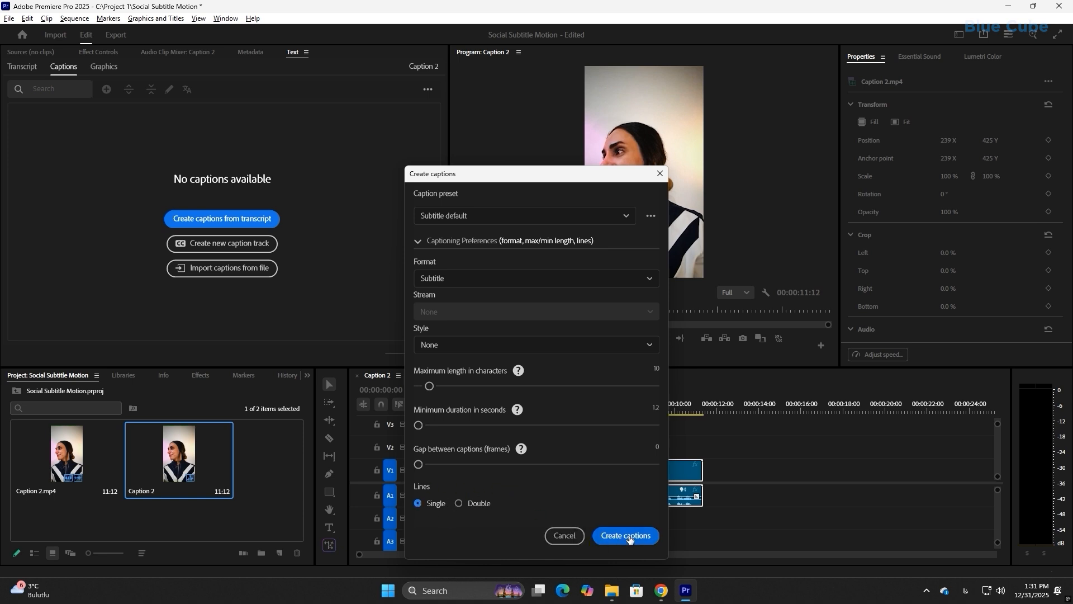
left_click(631, 540)
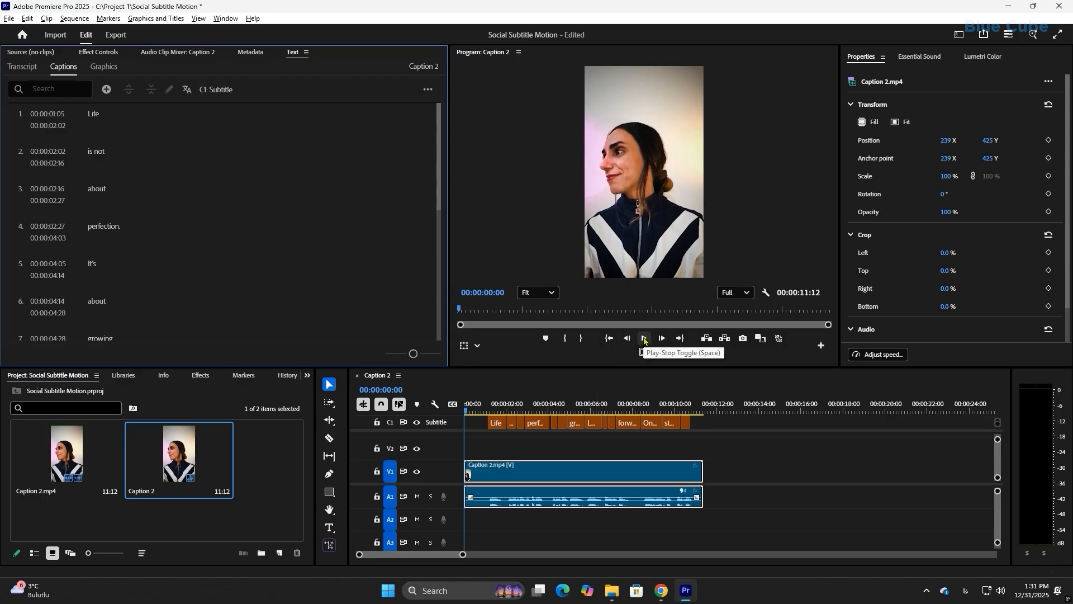
Step: Play the sequence with its captions, first at normal size and then in the maximized program monitor
left_click(644, 338)
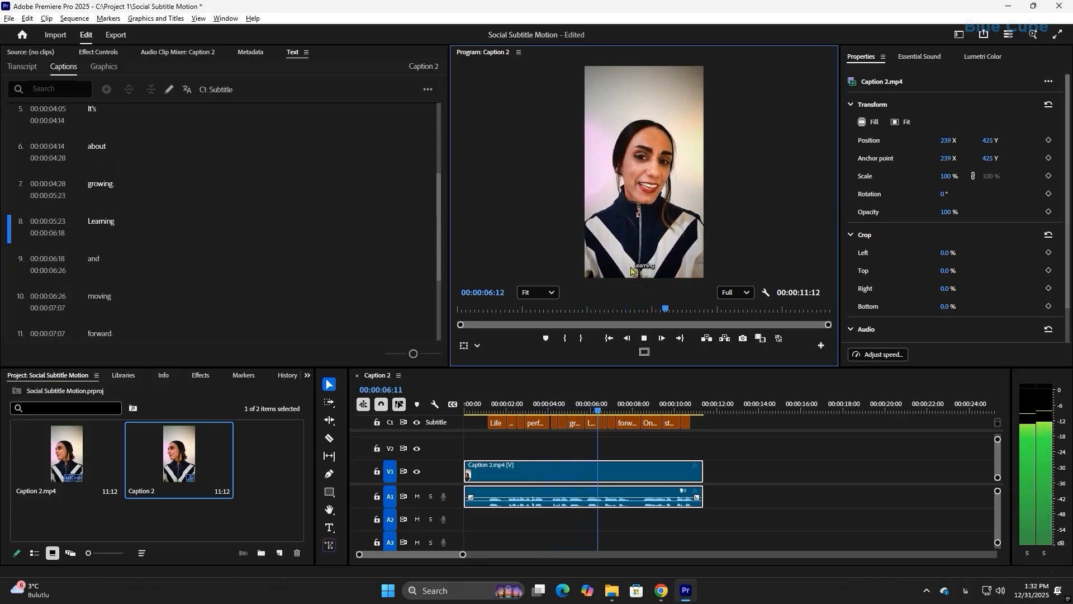
key("space")
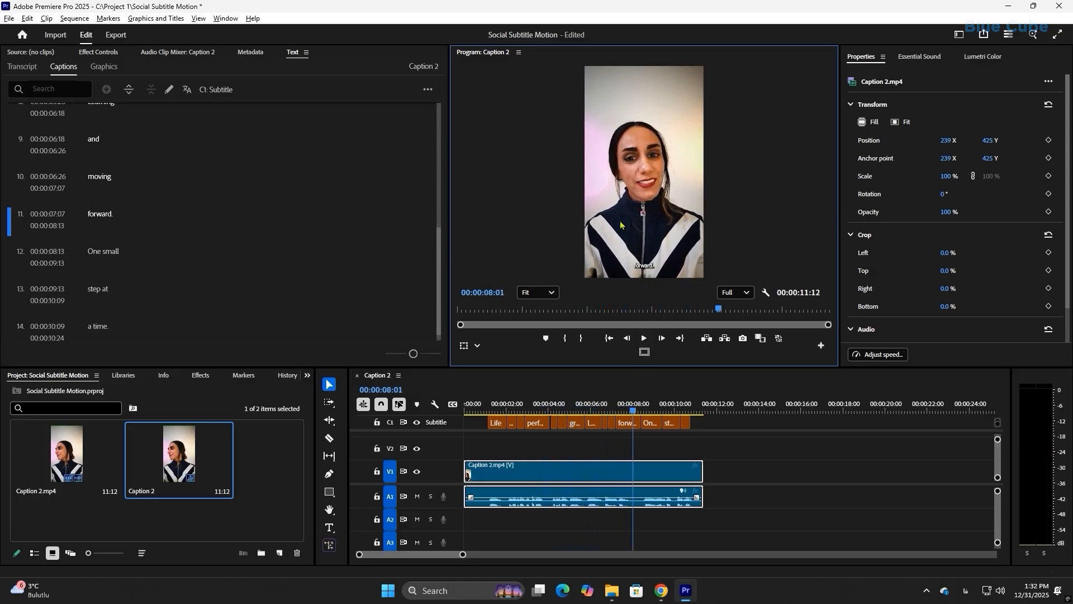
key("grave")
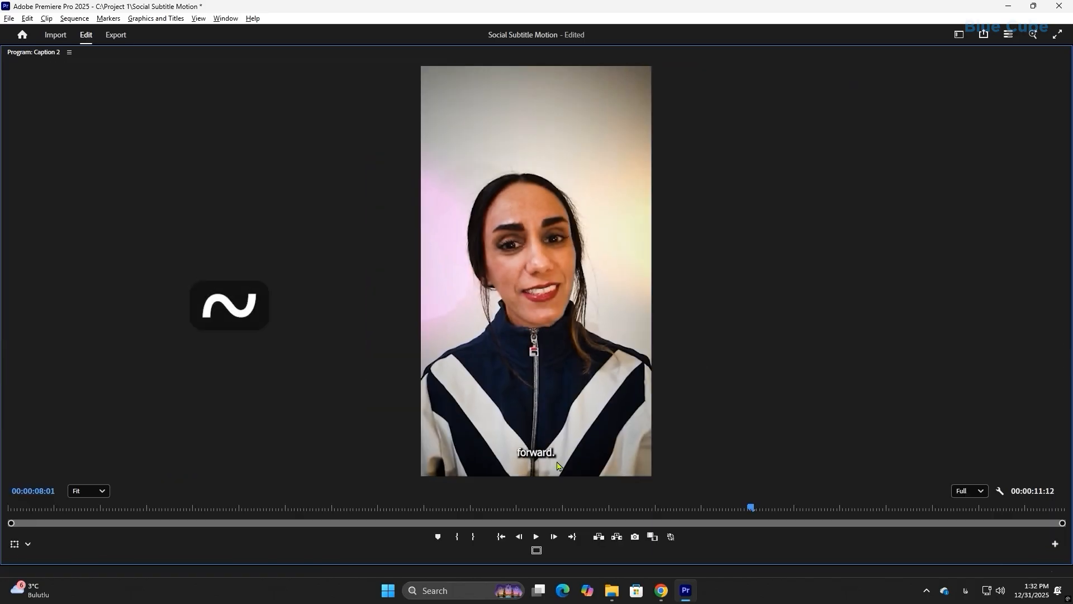
left_click(536, 537)
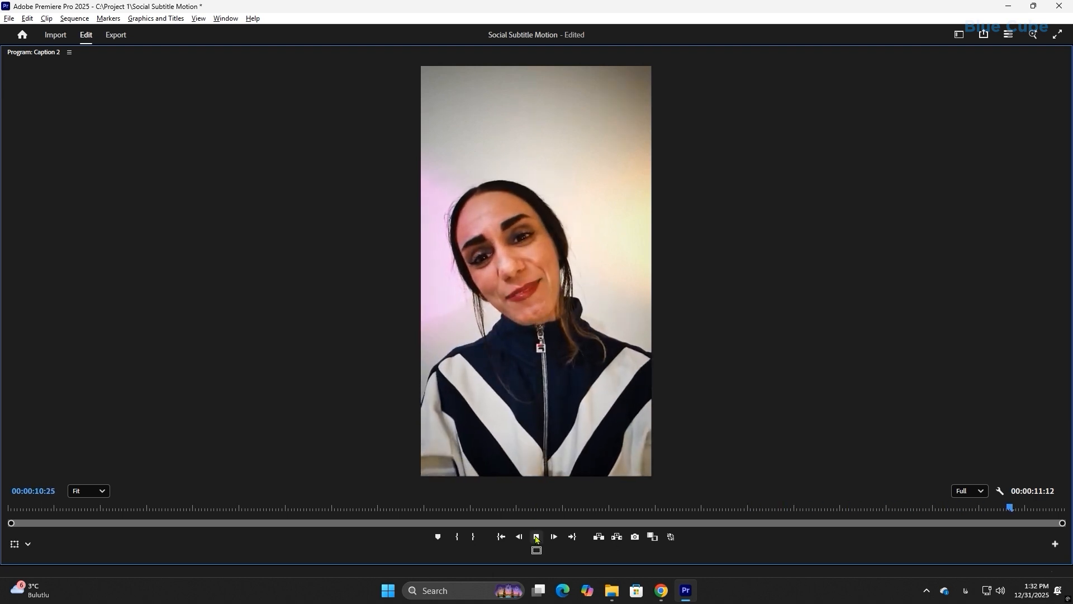
left_click(536, 537)
key("grave")
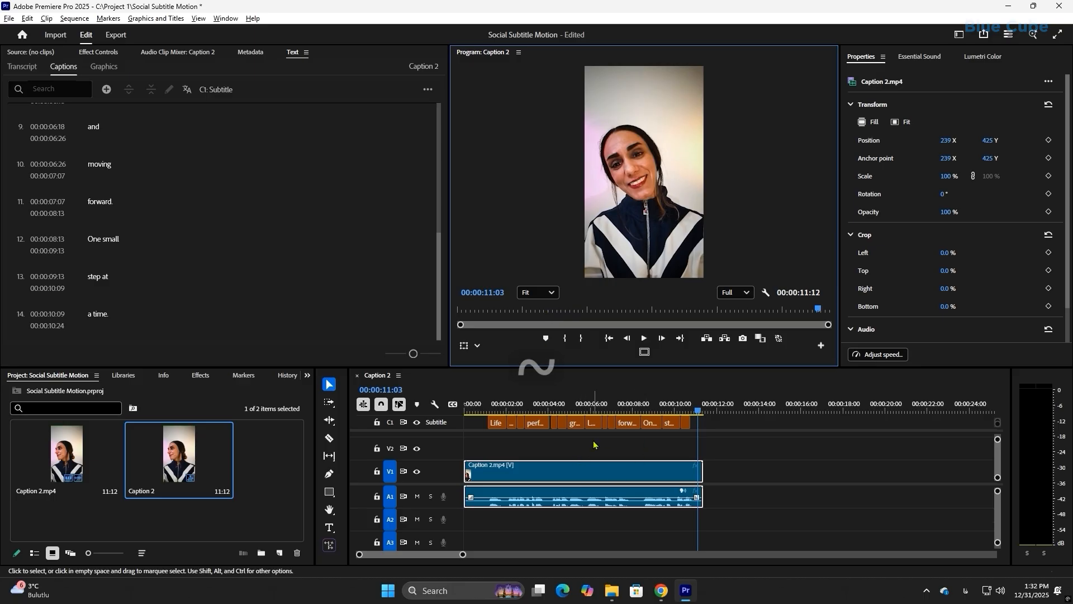
Step: Widen the program monitor, select all captions on the subtitle track, and set their font to Noteworthy Bold at size 72
left_click_drag(545, 412, 592, 414)
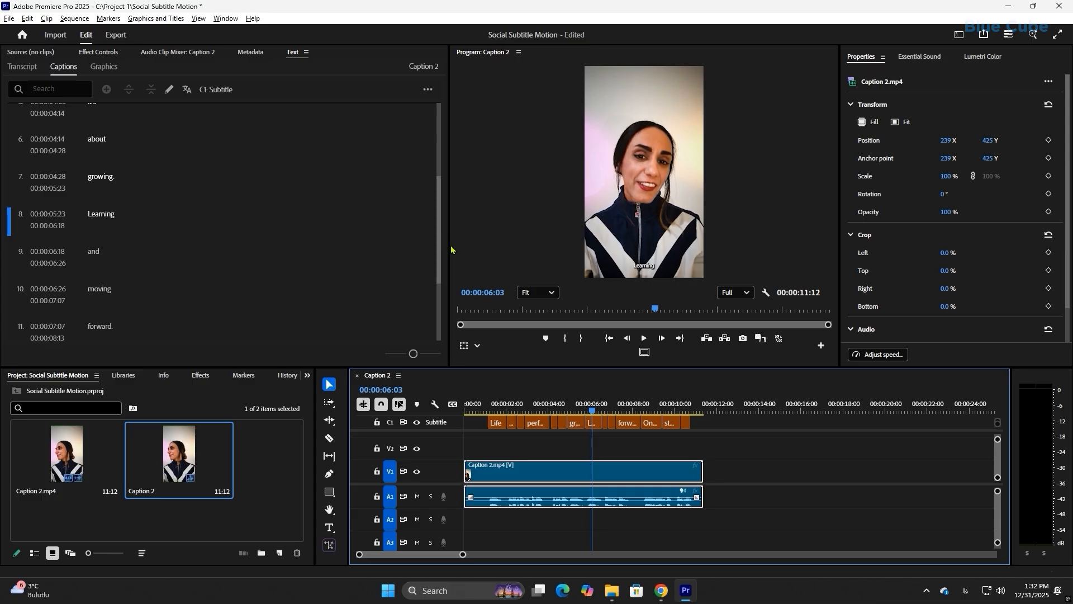
left_click_drag(447, 246, 362, 247)
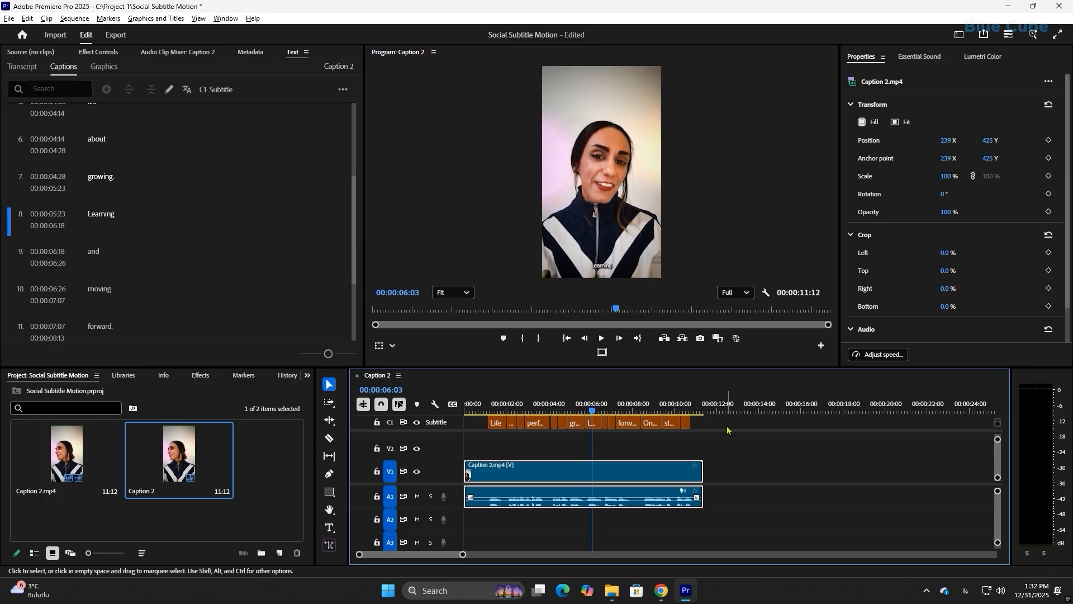
left_click_drag(727, 429, 467, 416)
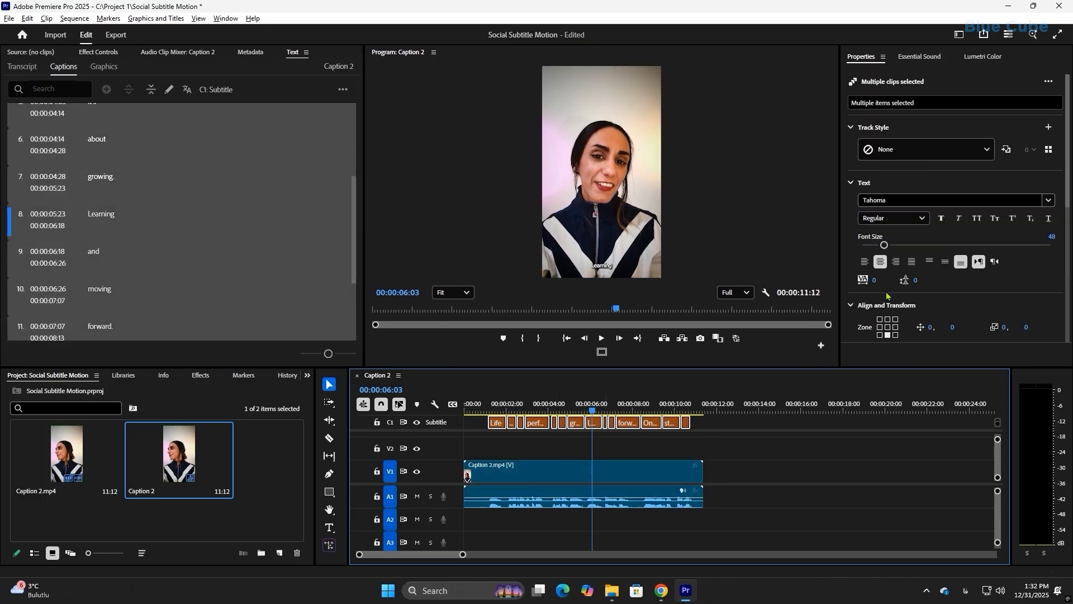
left_click(1049, 200)
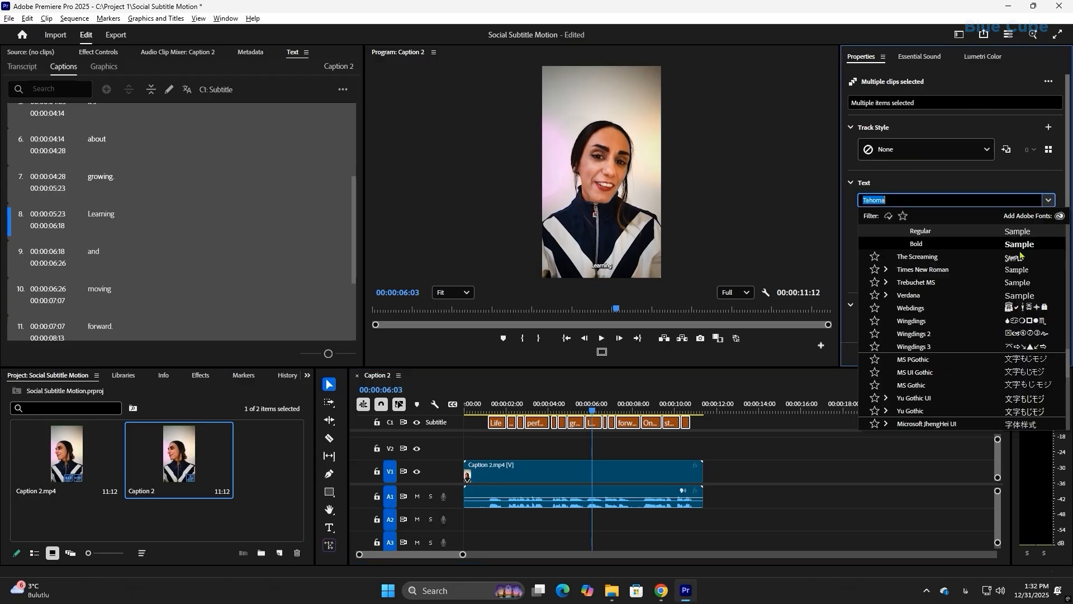
scroll(957, 316, "down", 10)
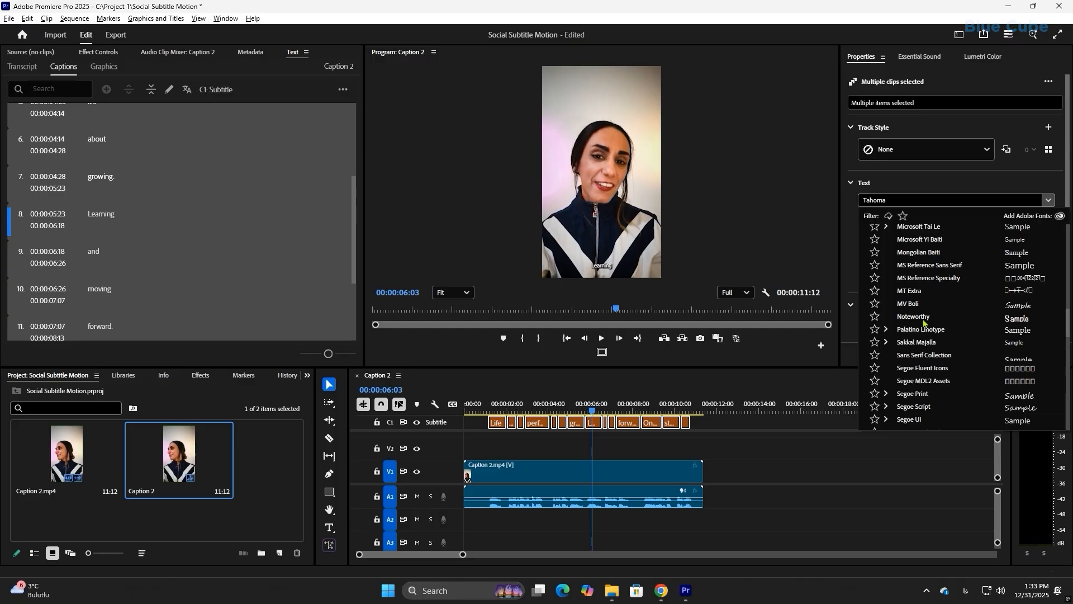
left_click(913, 317)
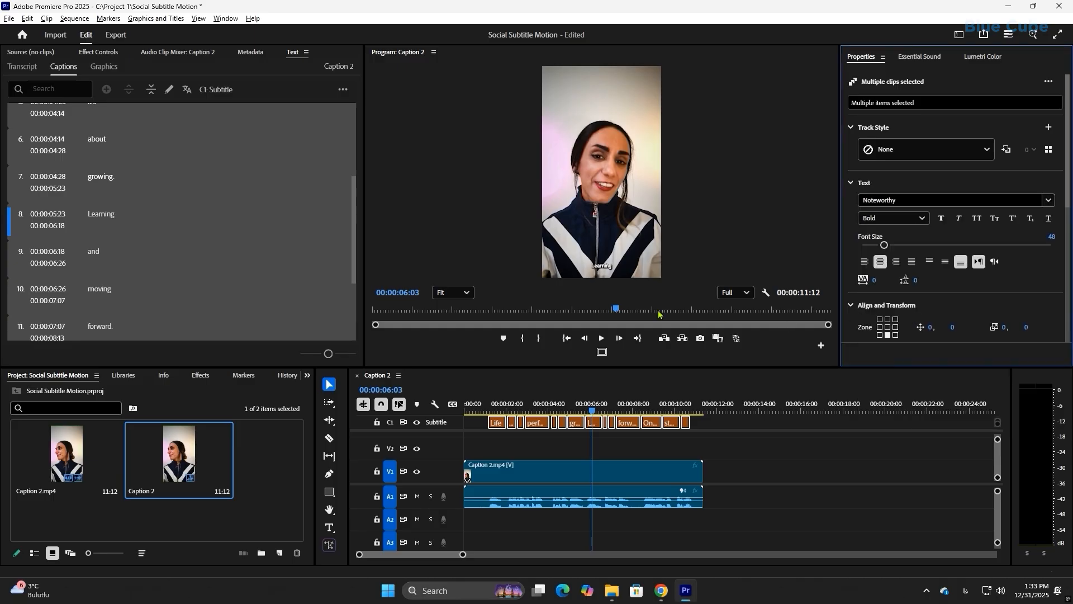
left_click_drag(883, 245, 883, 273)
Step: Try the captions in the center, top-center, top-right and middle-right zones, and return them to the bottom-center zone
scroll(944, 315, "down", 1)
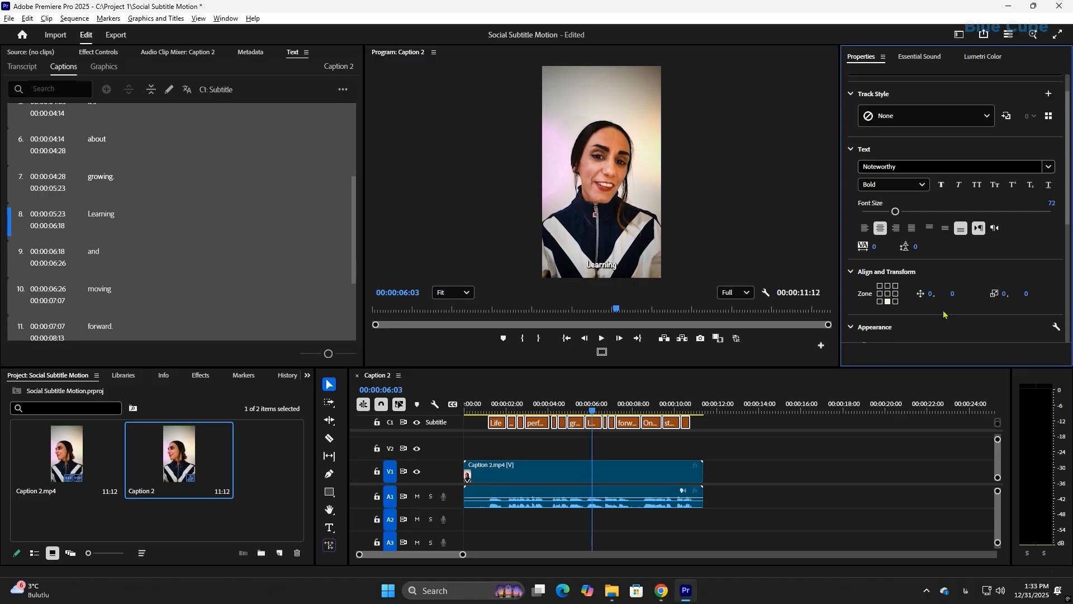
left_click(887, 293)
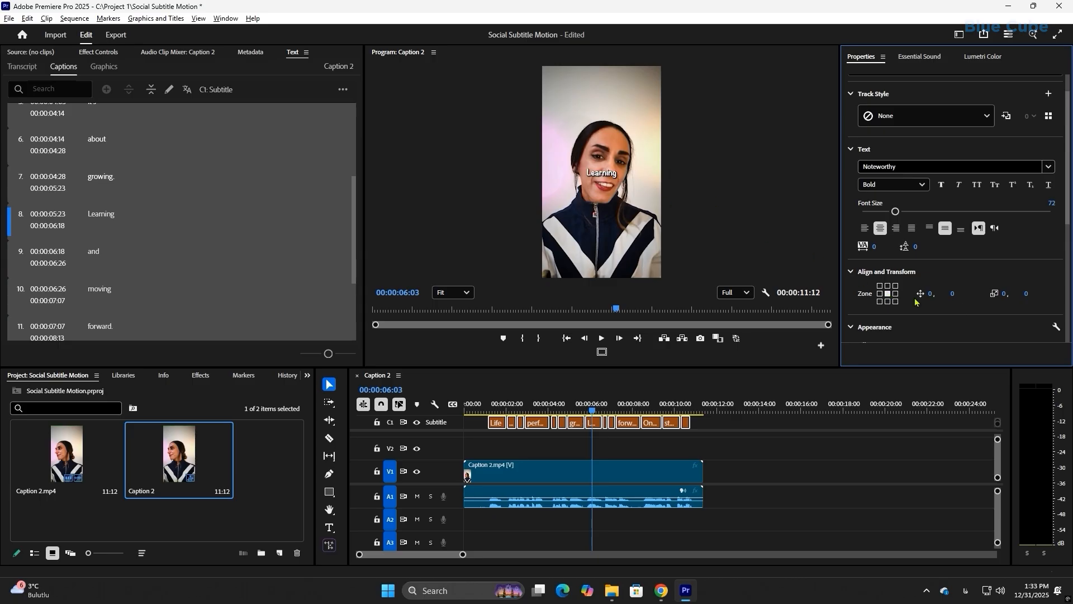
left_click(887, 286)
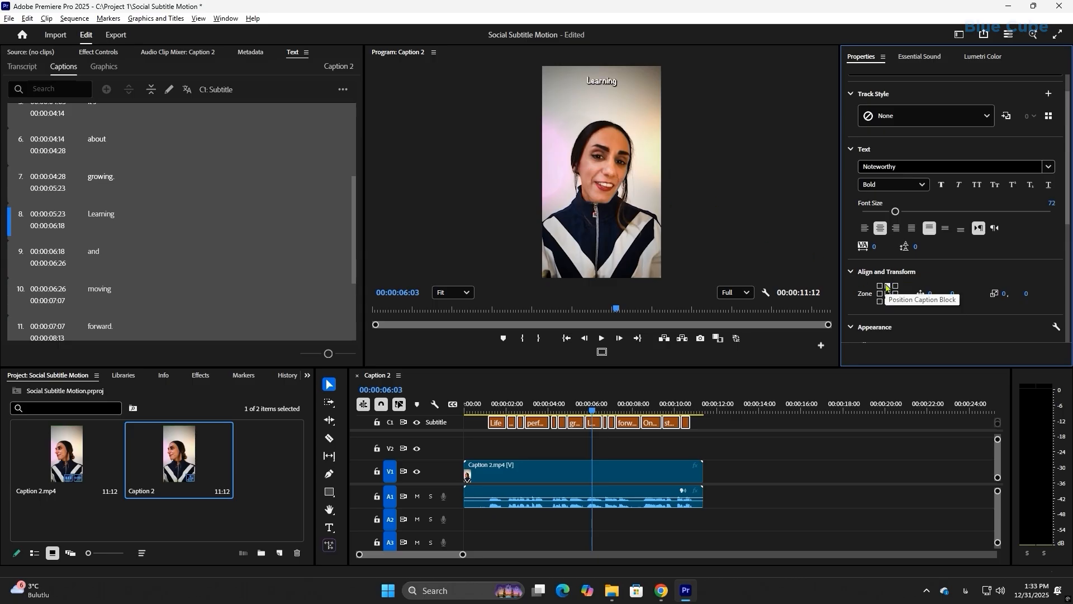
left_click(895, 286)
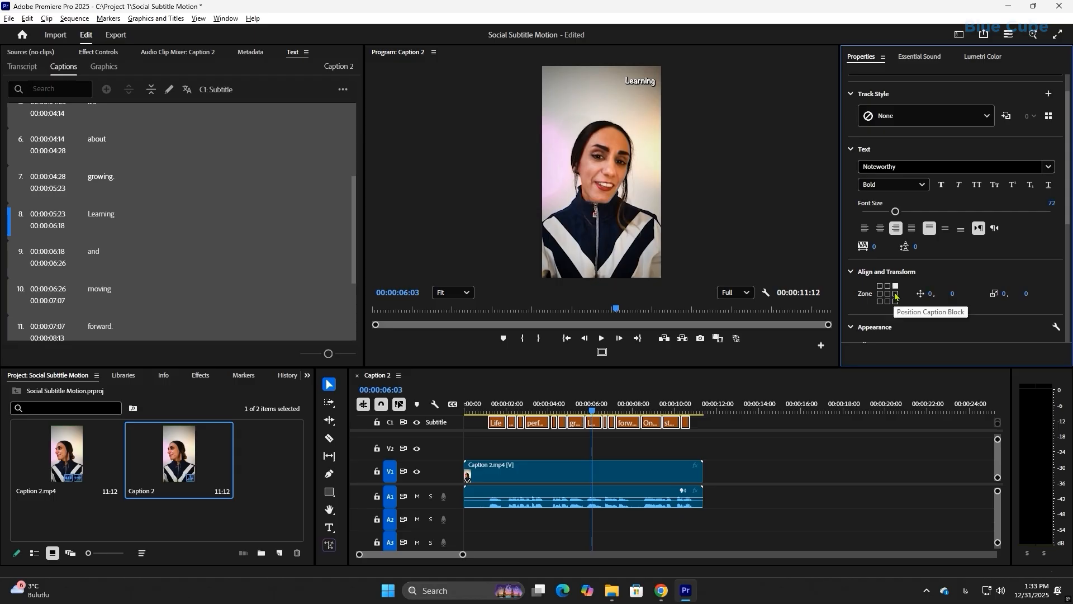
left_click(894, 294)
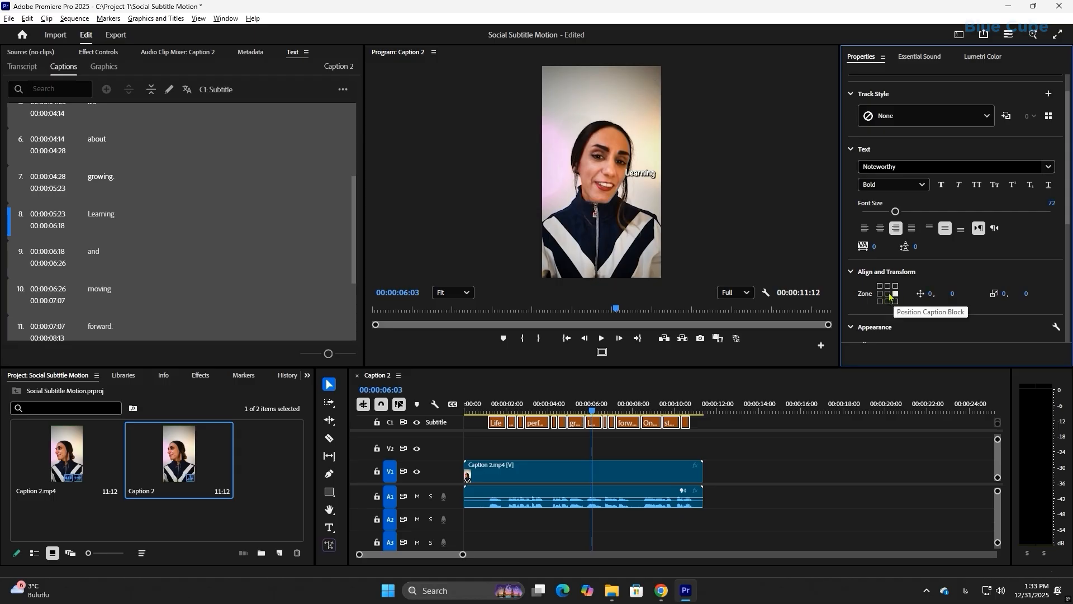
left_click(887, 301)
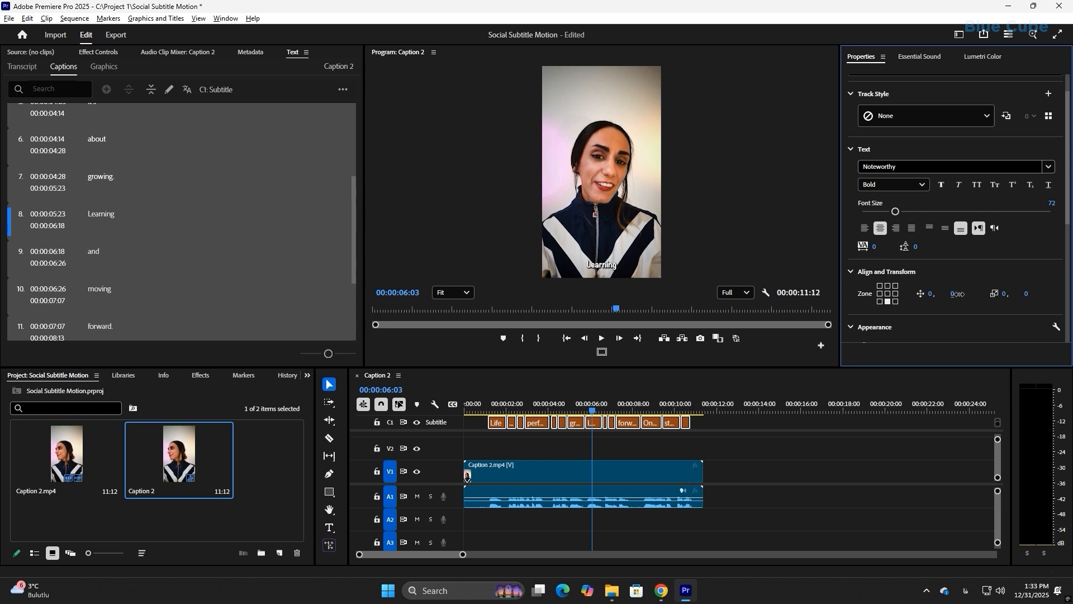
Step: Raise the captions to a vertical offset of -141 and reduce their font size to 53
left_click_drag(953, 294, 911, 298)
key("ctrl+z")
left_click_drag(895, 211, 885, 212)
Step: Change the fill color of all captions to yellow
scroll(1058, 276, "down", 4)
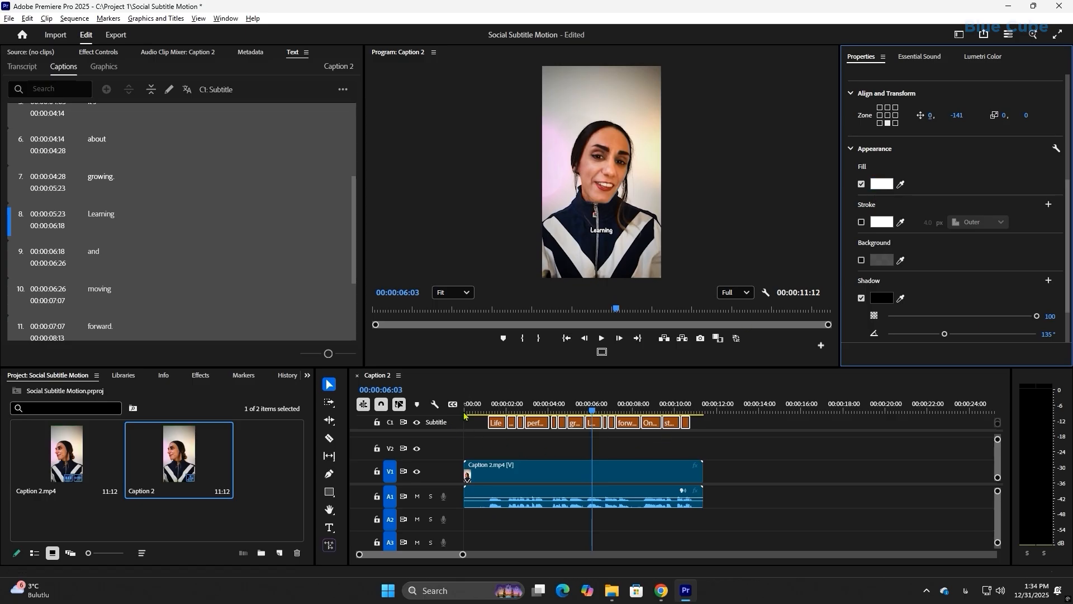
left_click(881, 187)
left_click(559, 244)
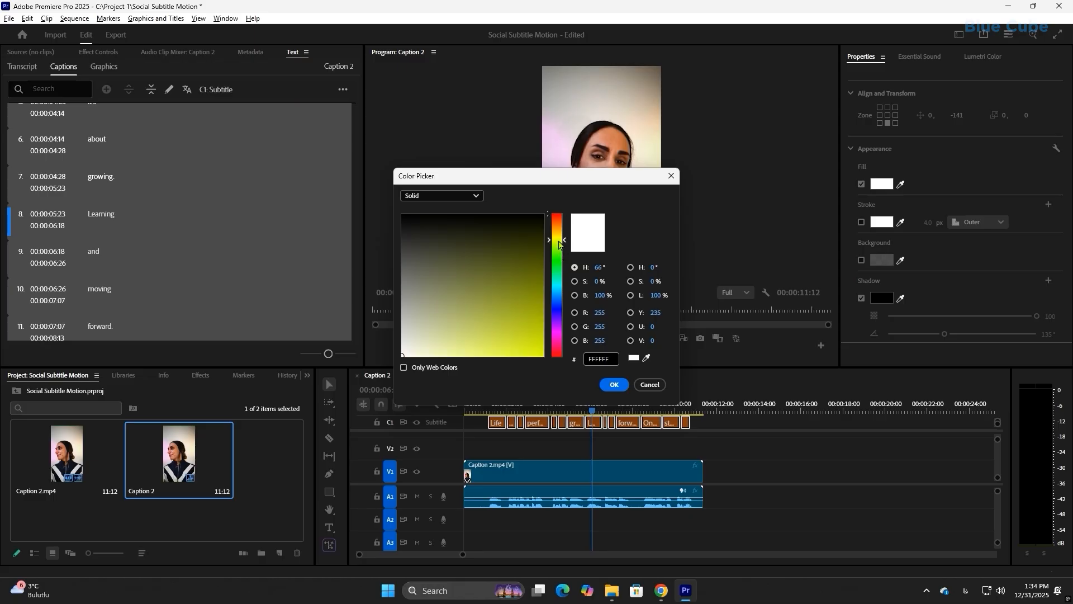
left_click(516, 328)
left_click(613, 384)
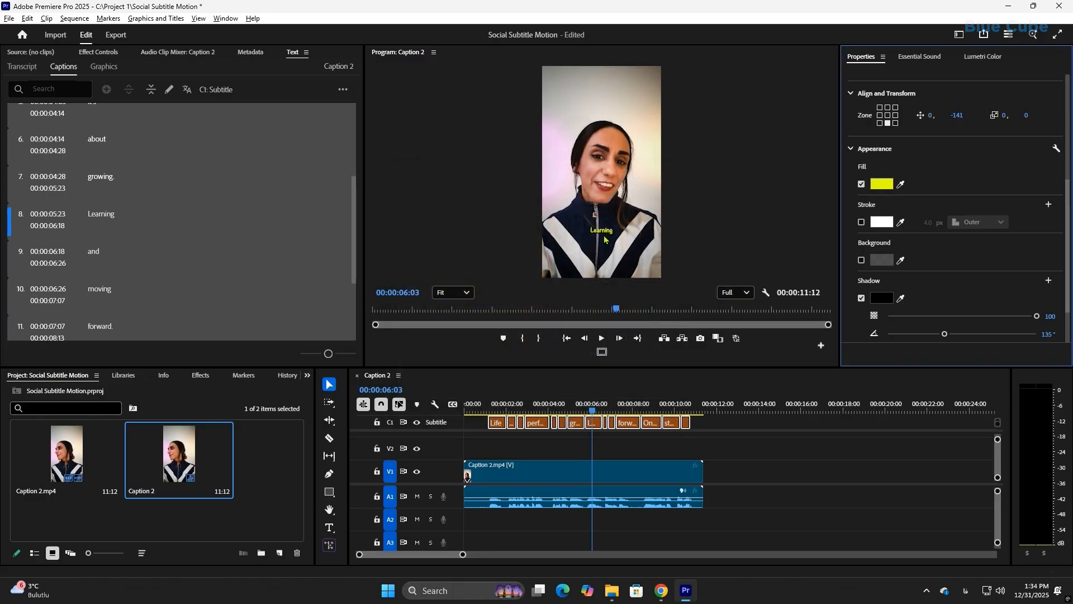
Step: Check the caption color at the word "about" and set the fill back to white, FFFFFF
mouse_move(557, 405)
left_mouse_down()
mouse_move(661, 413)
mouse_move(557, 412)
left_mouse_up()
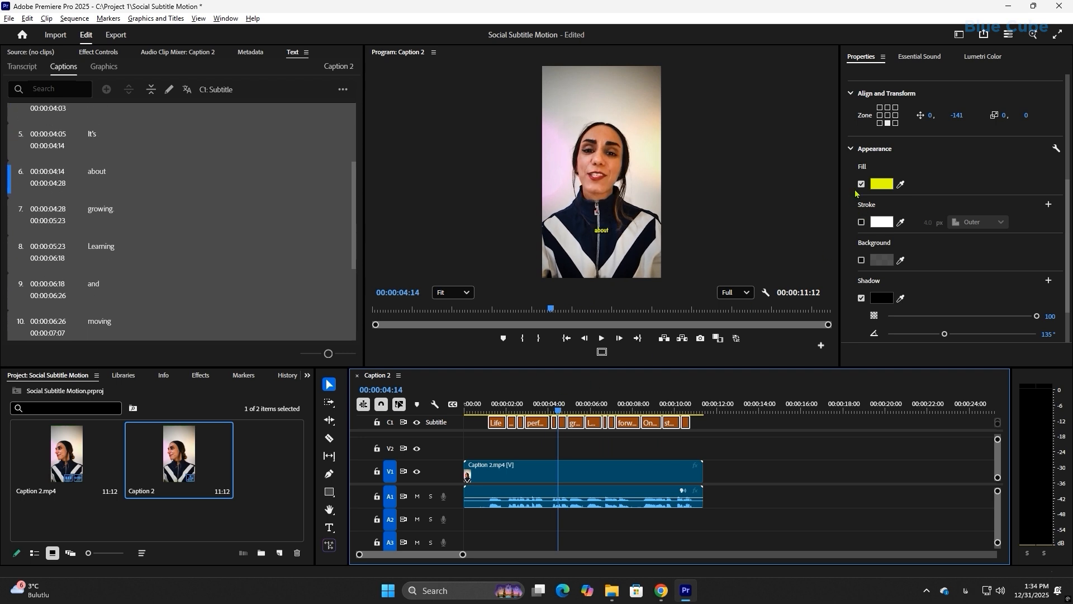
left_click(873, 187)
left_click_drag(465, 318, 355, 417)
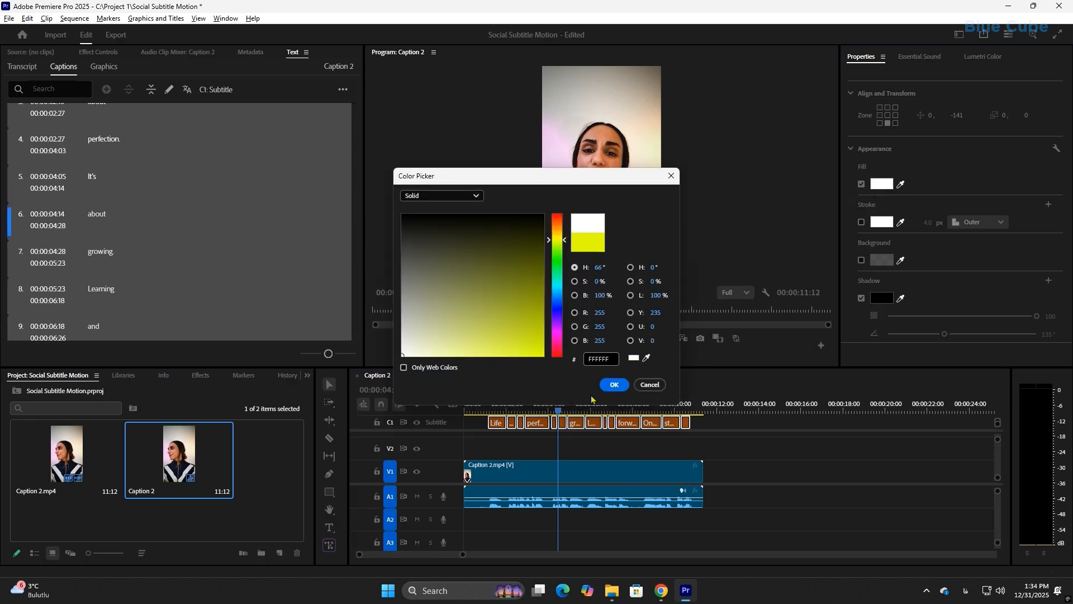
left_click(611, 386)
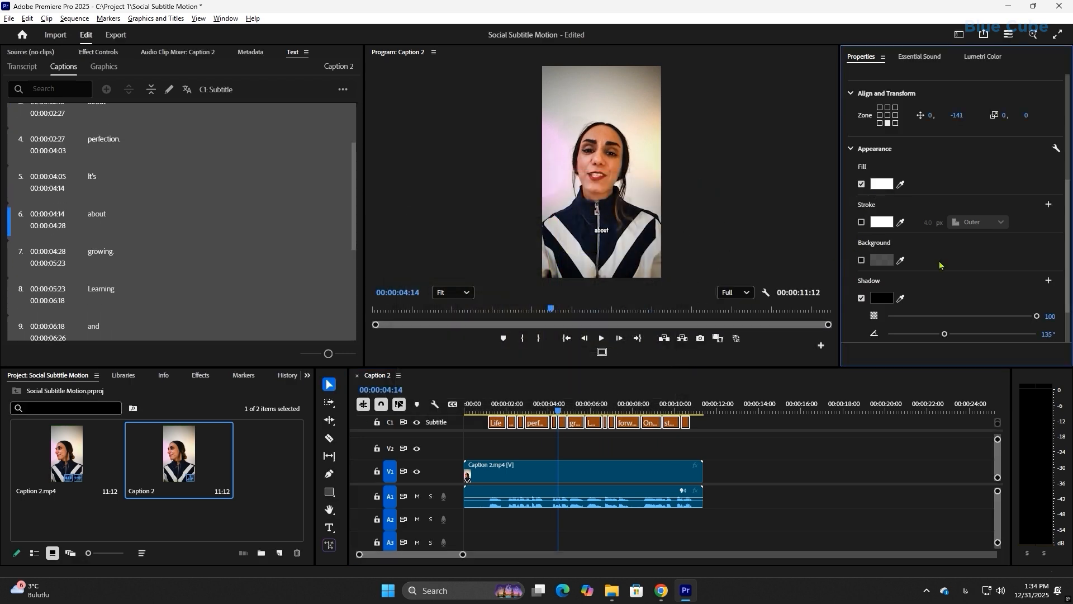
Step: Try a white outer stroke of 4 px on the captions, turn it off again, and look over the shadow settings
left_click(860, 223)
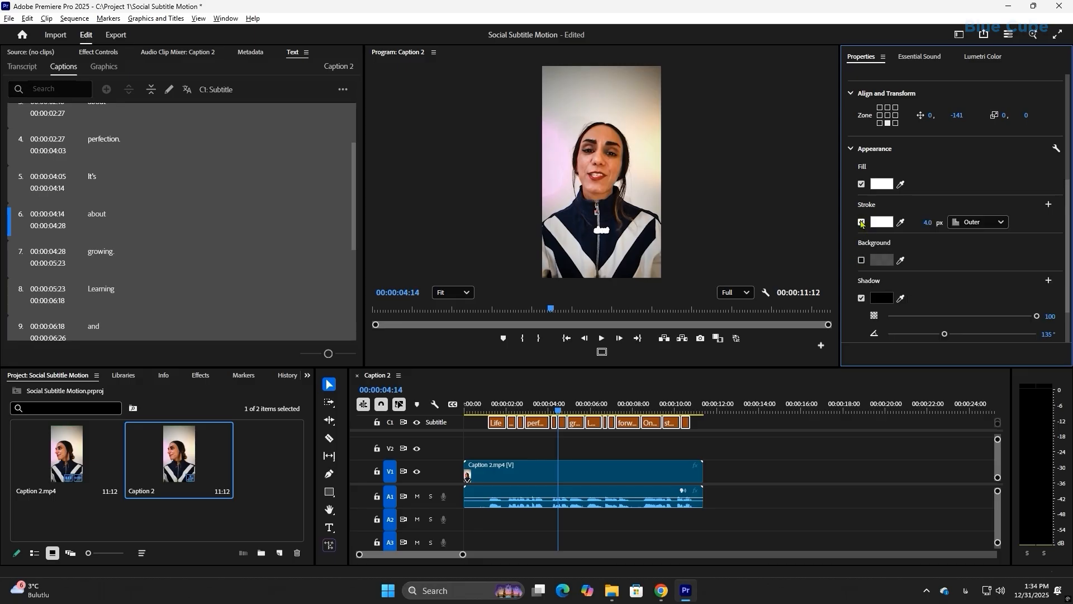
left_click(860, 223)
scroll(950, 263, "down", 2)
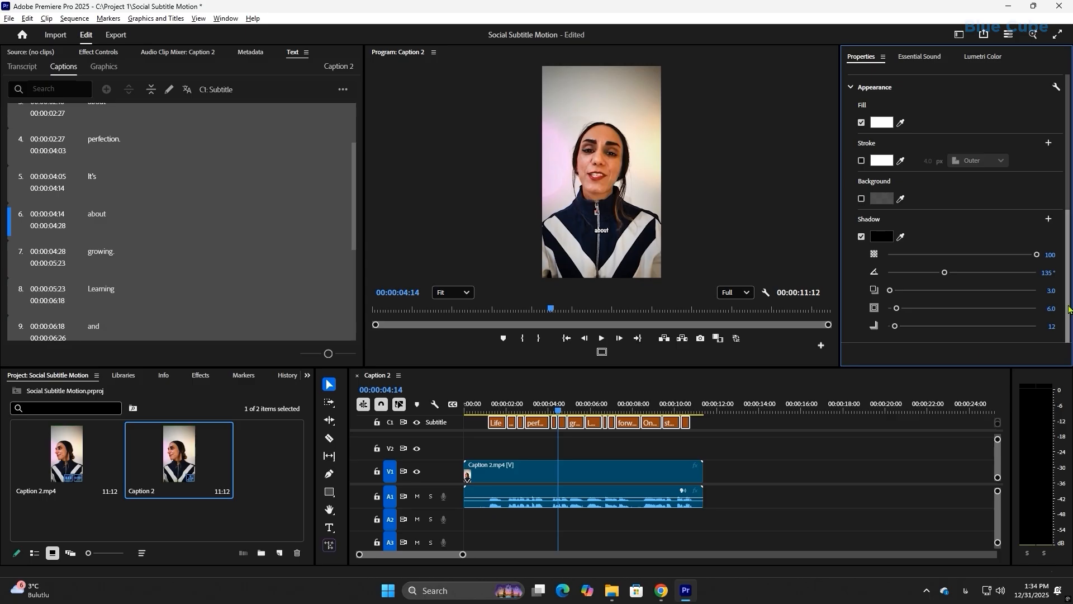
left_click_drag(1068, 313, 1068, 168)
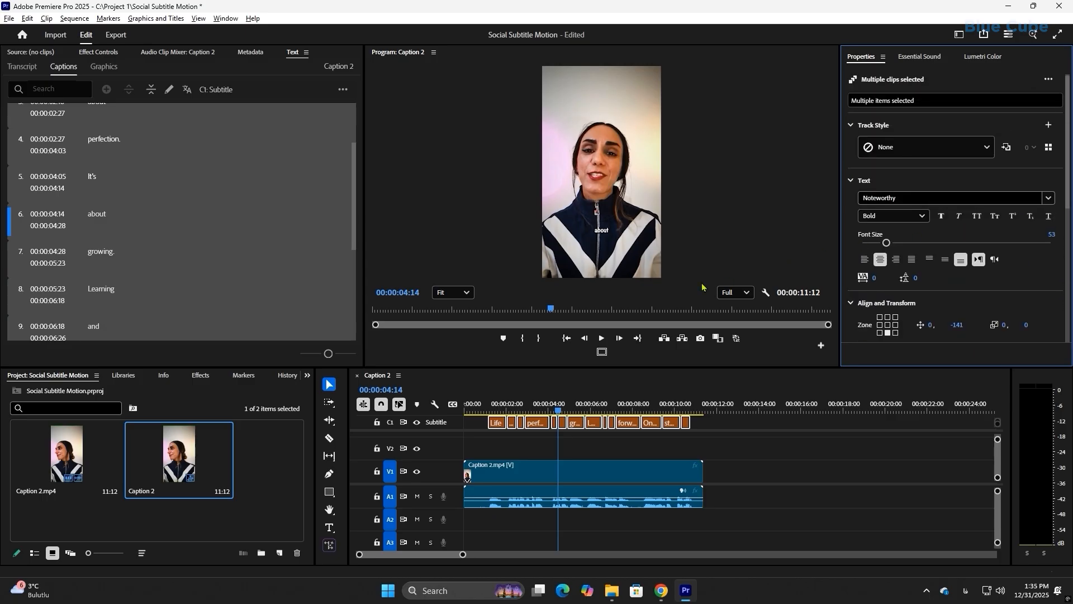
Step: Open the text of the "Learning" caption for editing, leave it unchanged, and go to the "growing." caption
left_click_drag(558, 410, 585, 416)
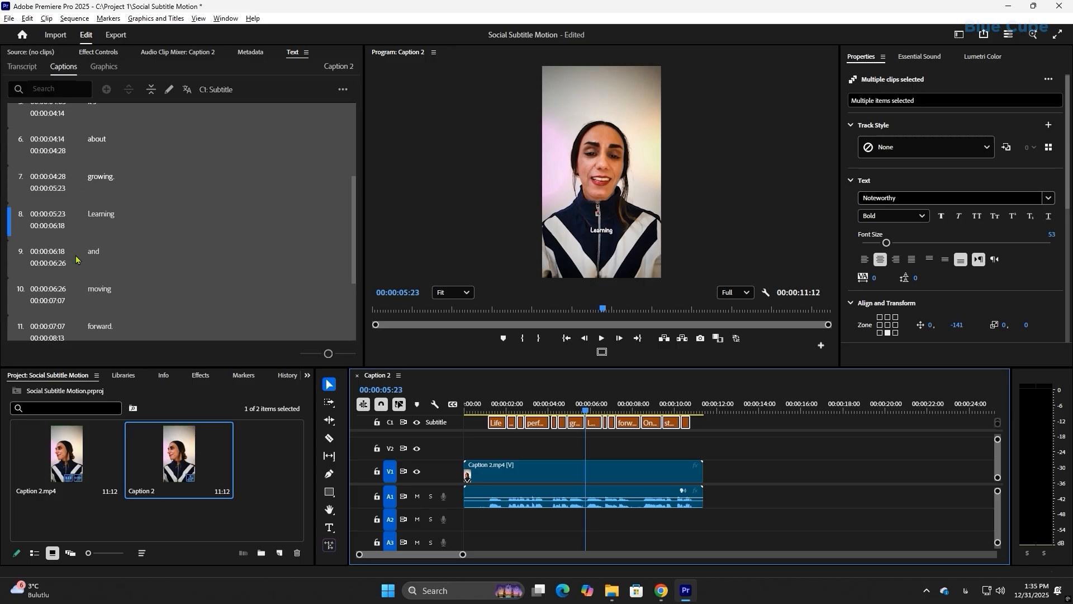
double_click(101, 215)
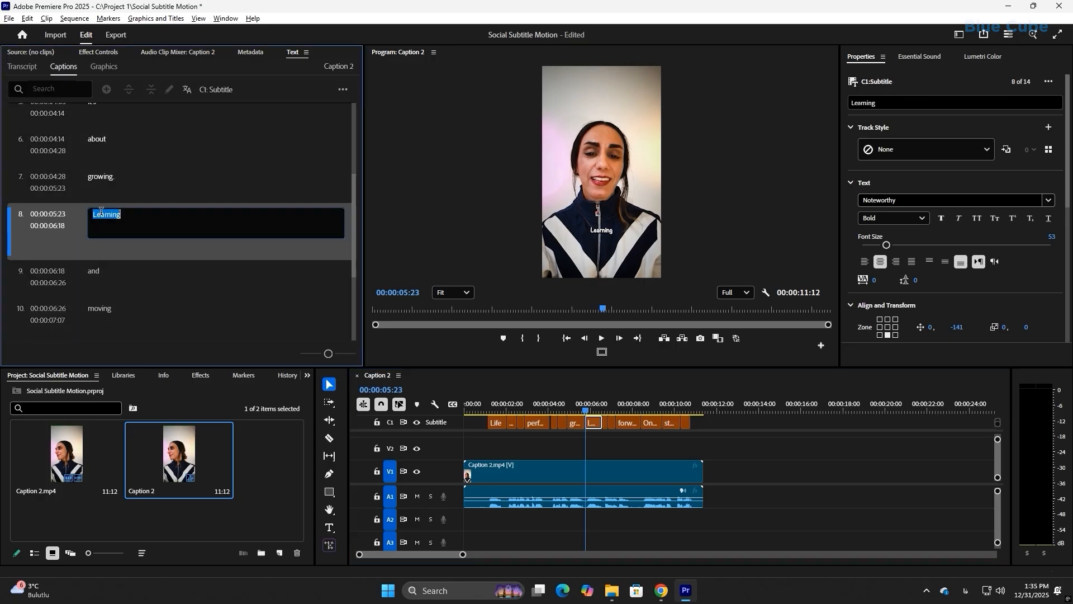
left_click(104, 176)
left_click(57, 190)
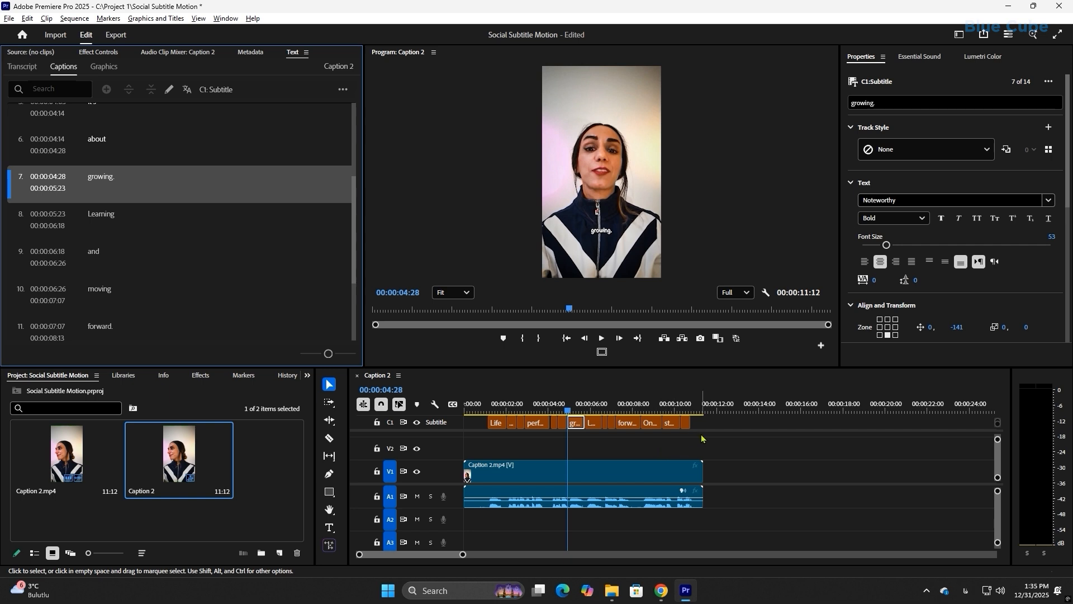
Step: Select all captions on the subtitle track and upgrade them to graphics
left_click_drag(703, 438, 465, 419)
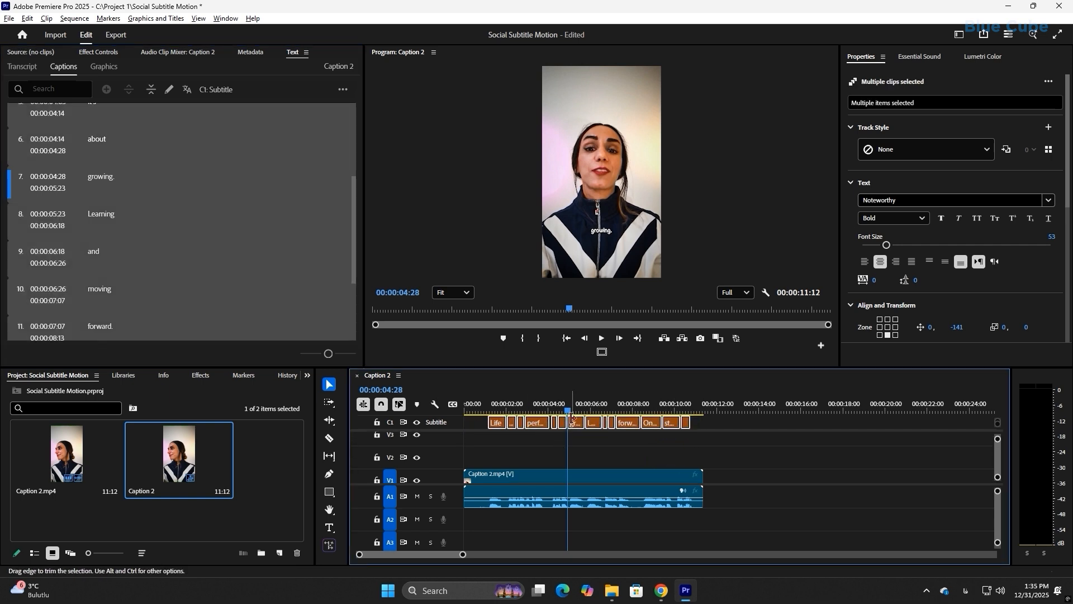
left_click_drag(998, 439, 997, 441)
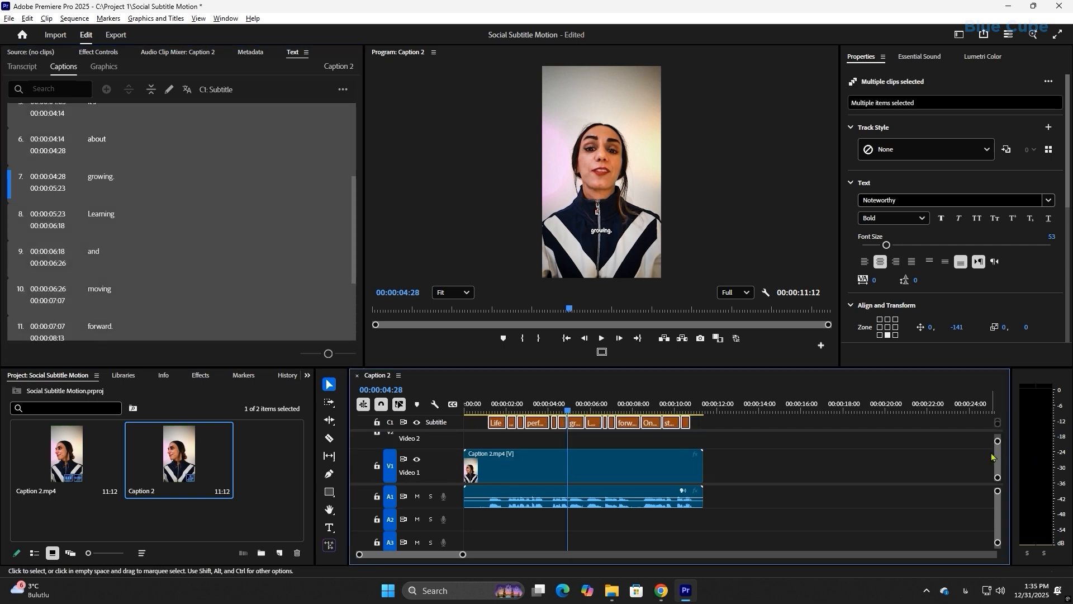
double_click(445, 469)
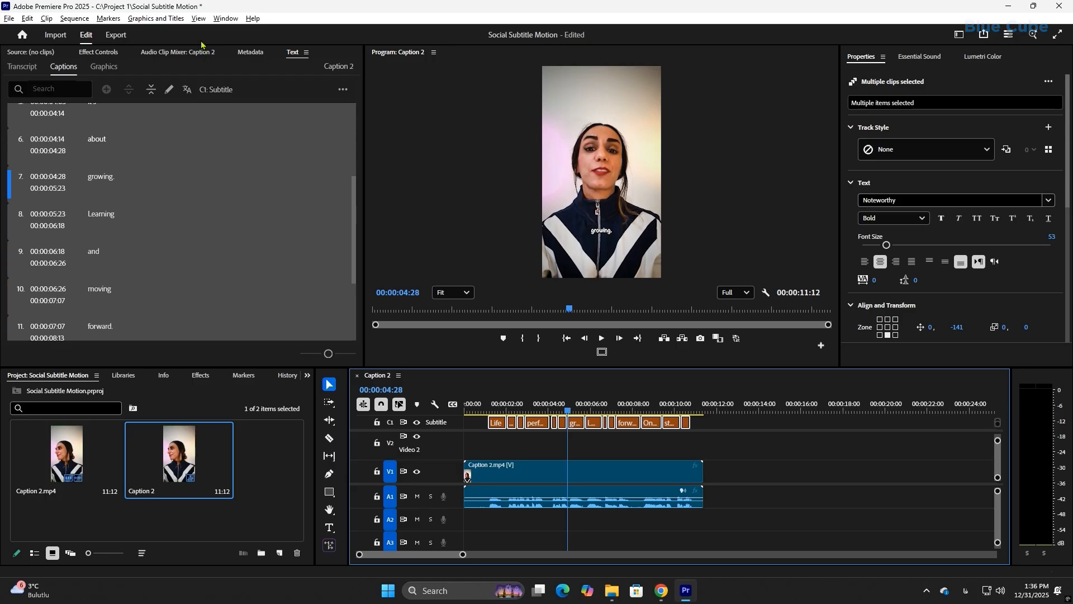
left_click(156, 18)
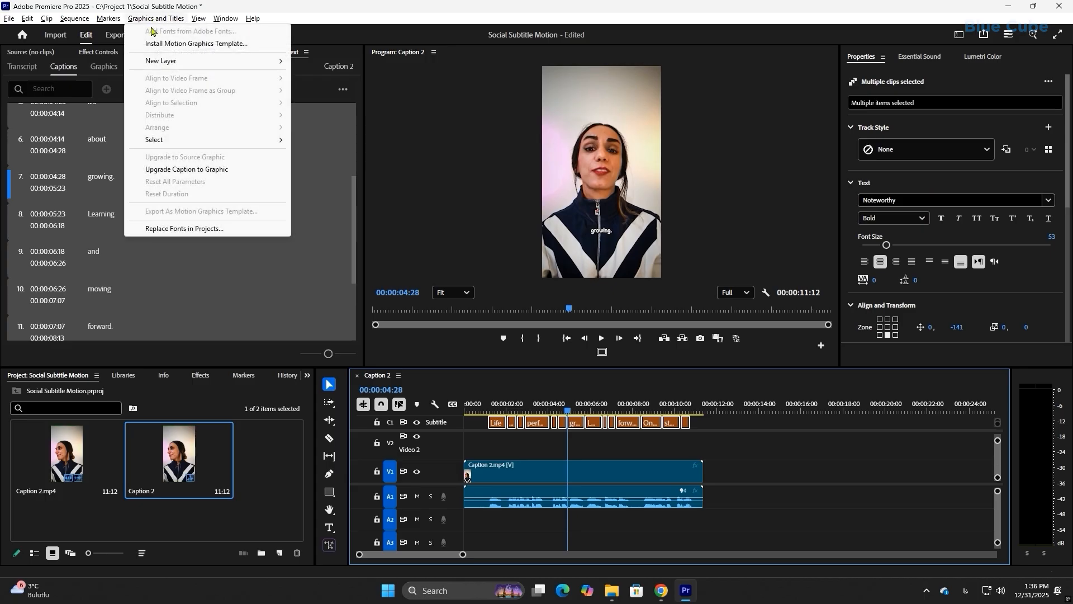
left_click(205, 170)
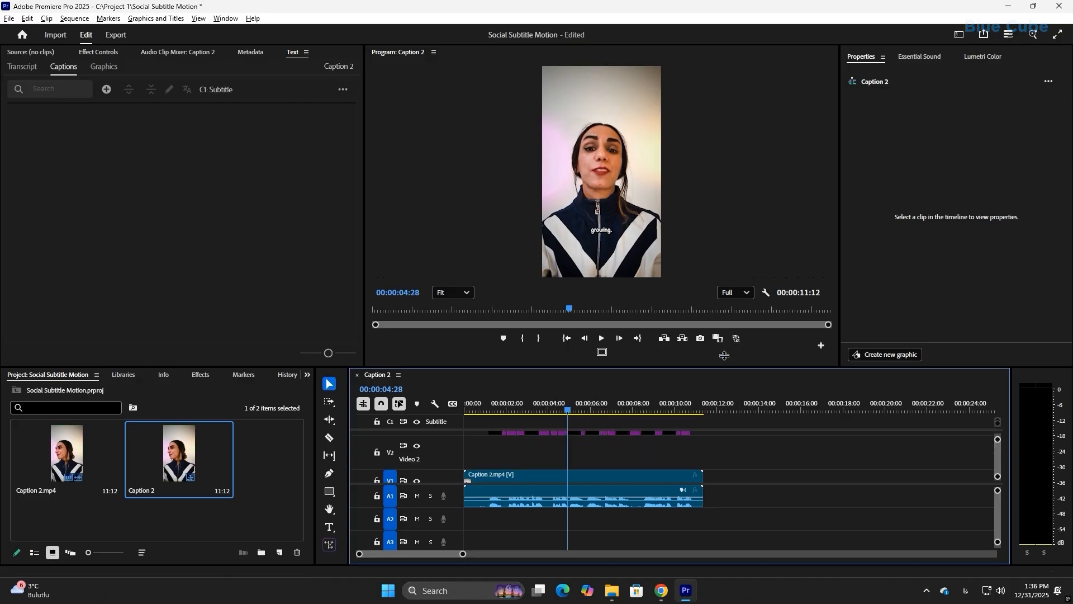
Step: Move all the upgraded caption graphics from track Video 3 down to Video 2, keeping their original timing
left_click_drag(726, 367, 727, 302)
left_click_drag(437, 414, 439, 414)
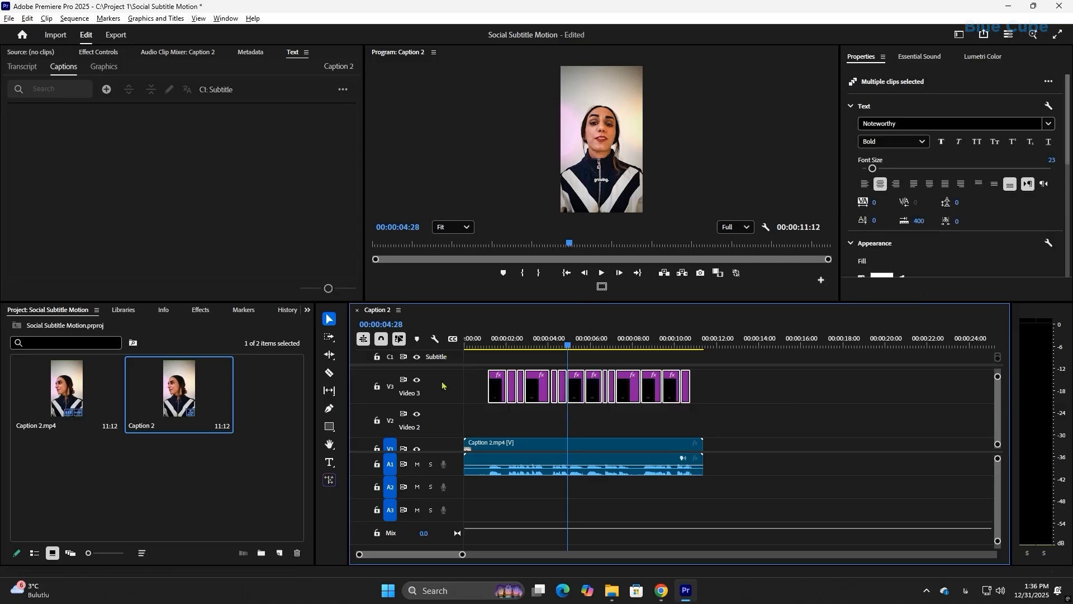
left_click_drag(539, 386, 504, 419)
key("ctrl+z")
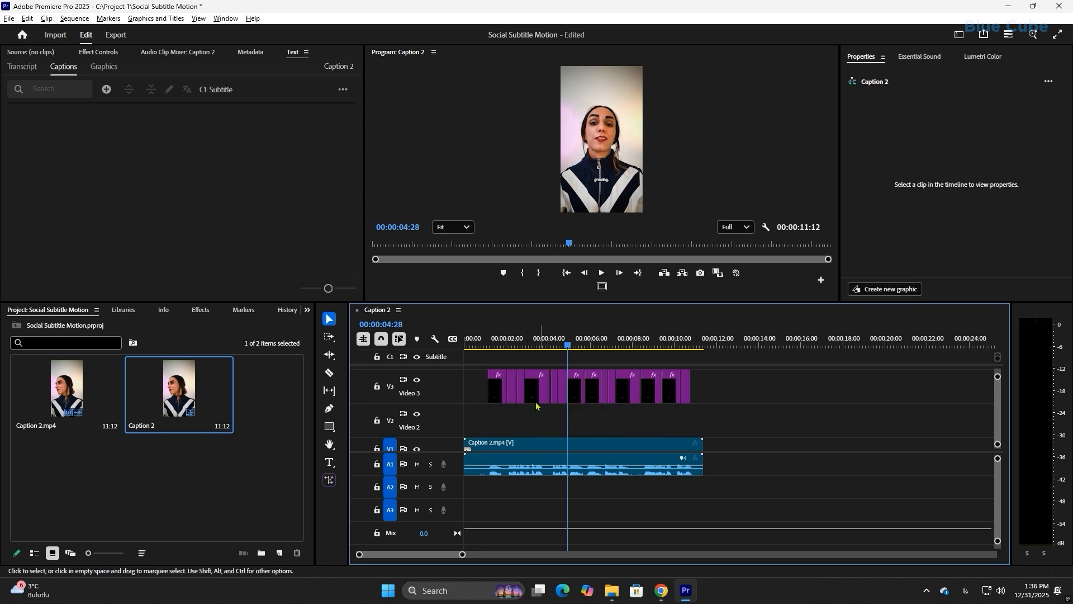
left_click(489, 339)
left_click(488, 343)
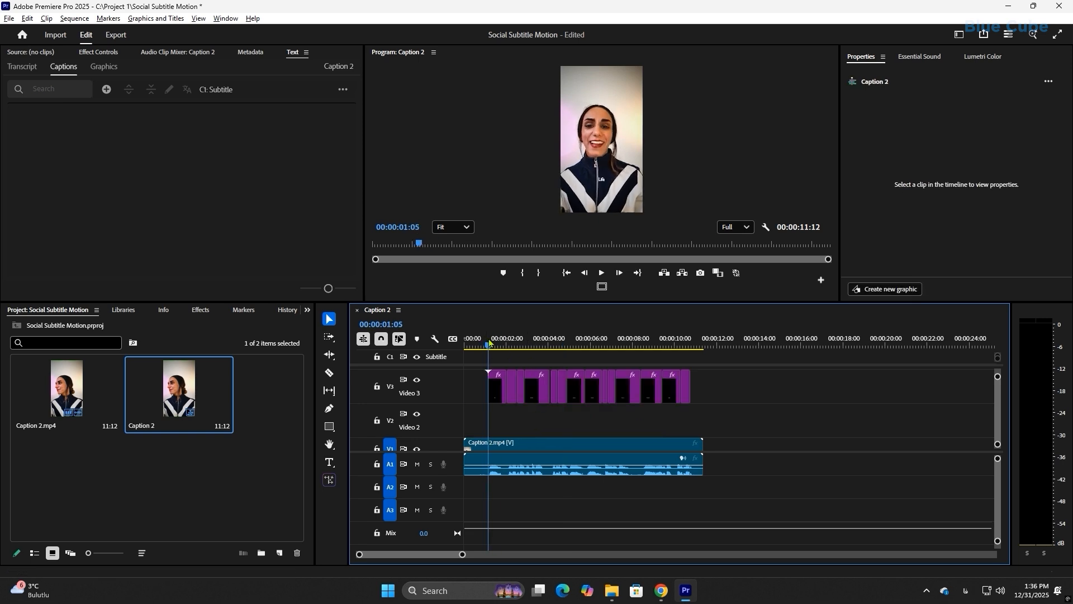
left_click(541, 397)
left_click_drag(537, 395, 539, 416)
left_click_drag(532, 334, 608, 352)
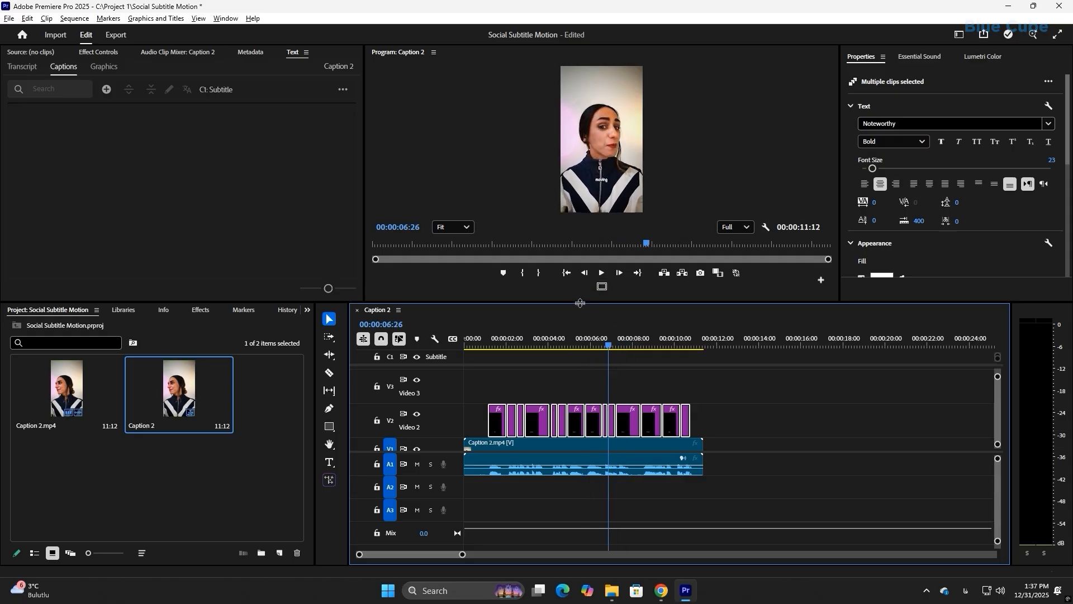
left_click_drag(582, 302, 570, 377)
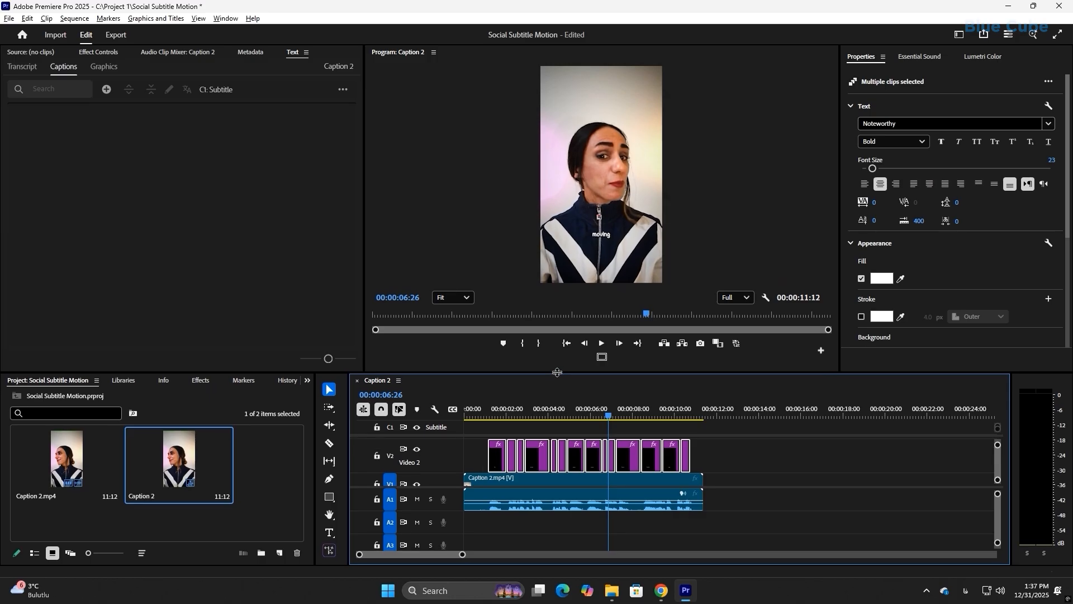
Step: Change the fill color of the "forward." graphic to yellow, FFFC00
left_click(625, 412)
left_click_drag(626, 411, 627, 414)
left_click(630, 457)
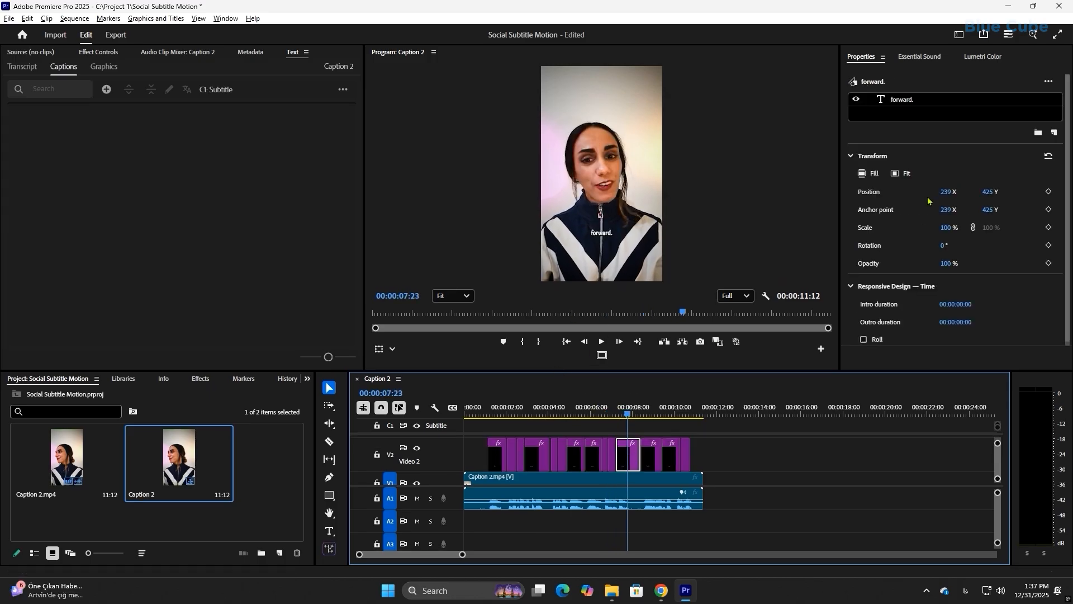
left_click(1071, 147)
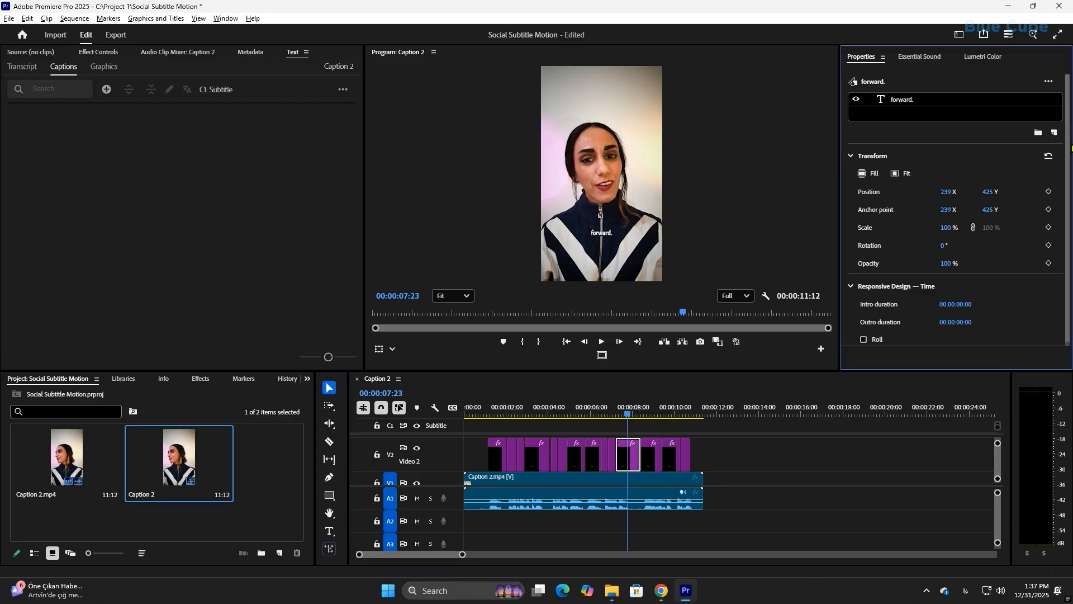
left_click(906, 99)
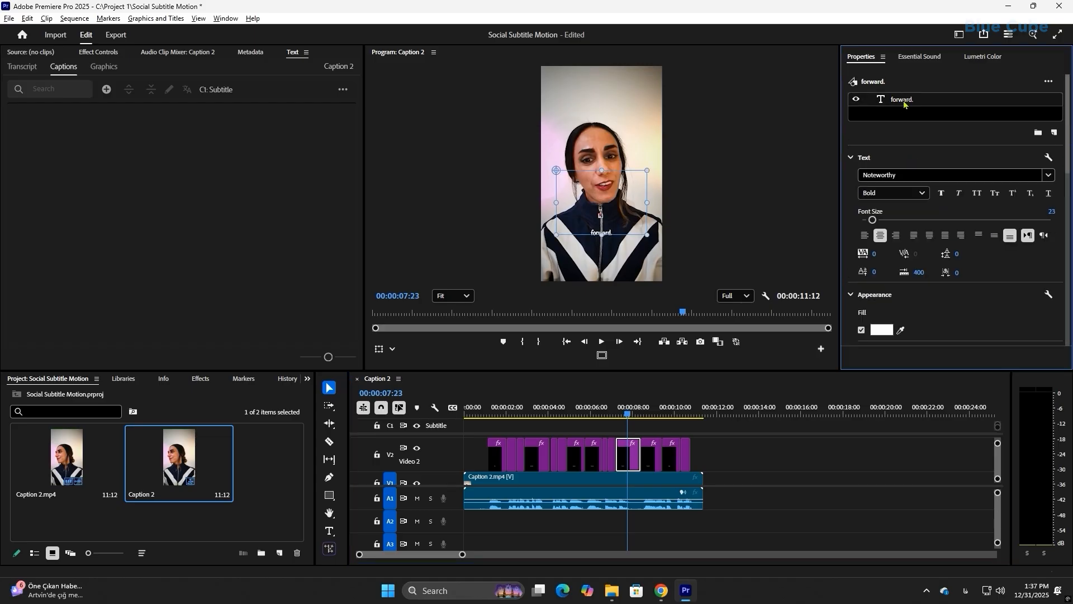
scroll(937, 332, "down", 1)
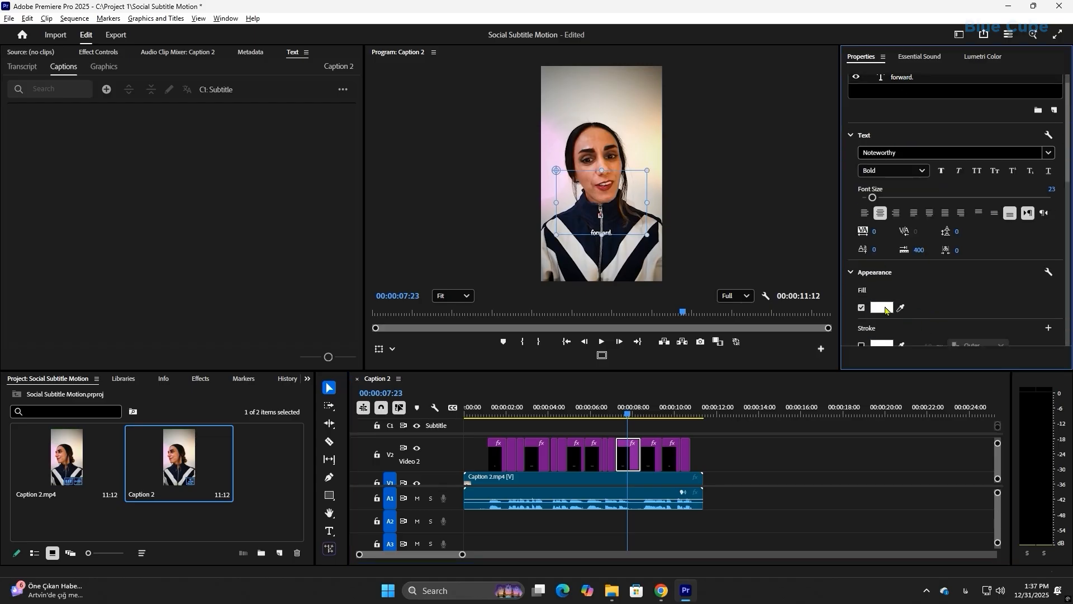
left_click(881, 307)
left_click_drag(576, 186, 897, 193)
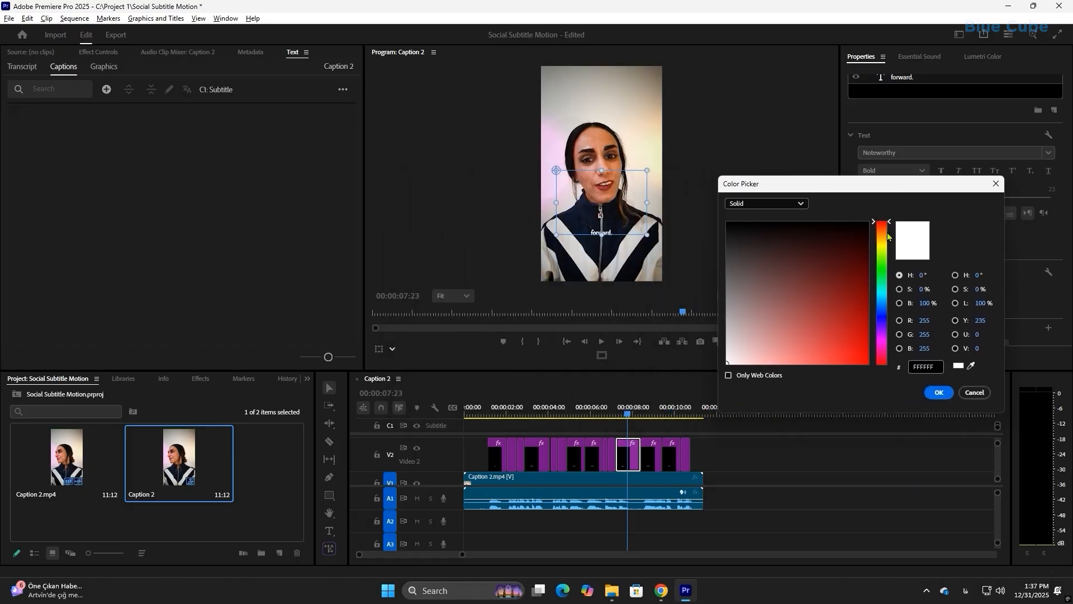
left_click(881, 245)
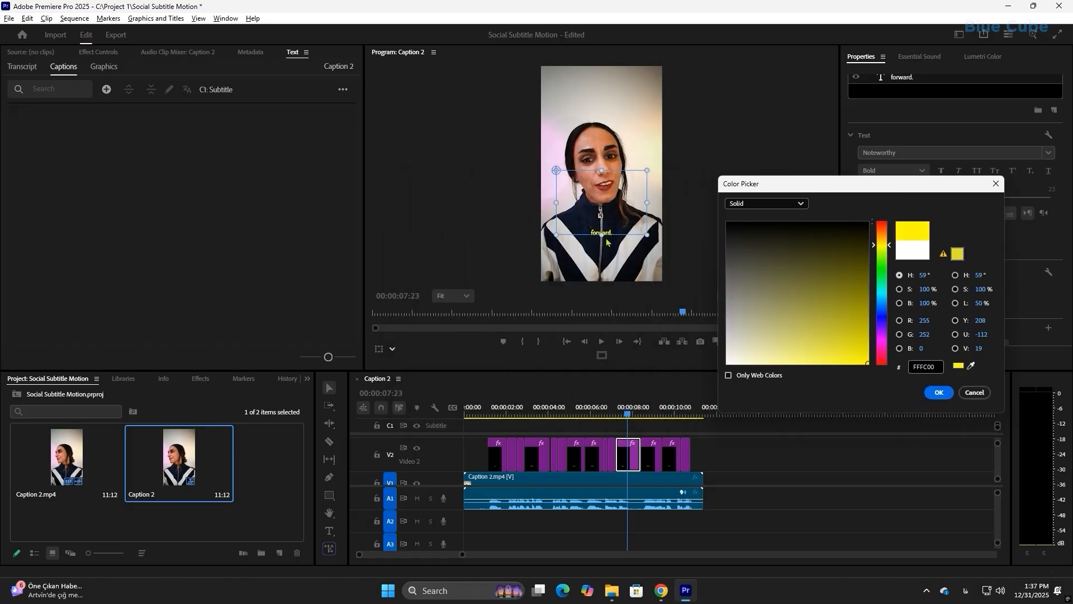
left_click(939, 393)
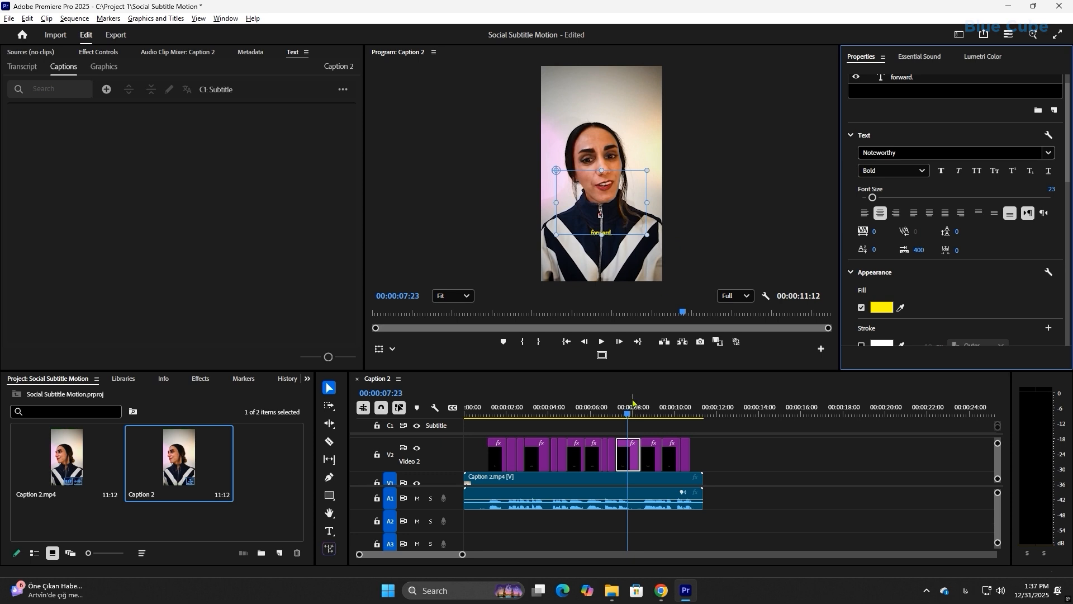
Step: Turn off timeline snapping and change the fill color of the "moving" graphic to yellow
left_click_drag(641, 404, 616, 407)
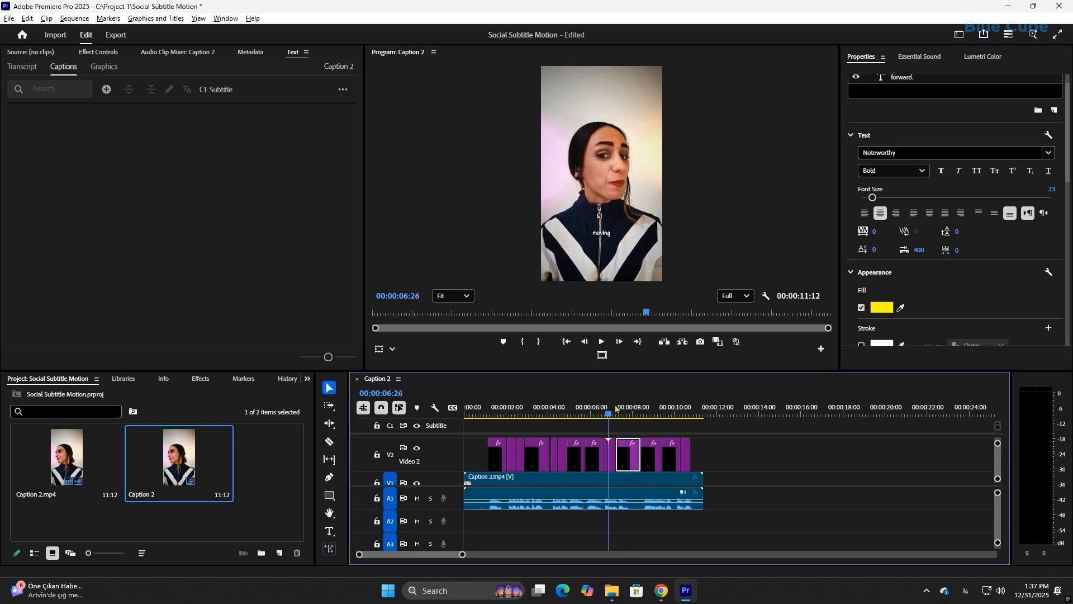
left_click(612, 456)
left_click(604, 239)
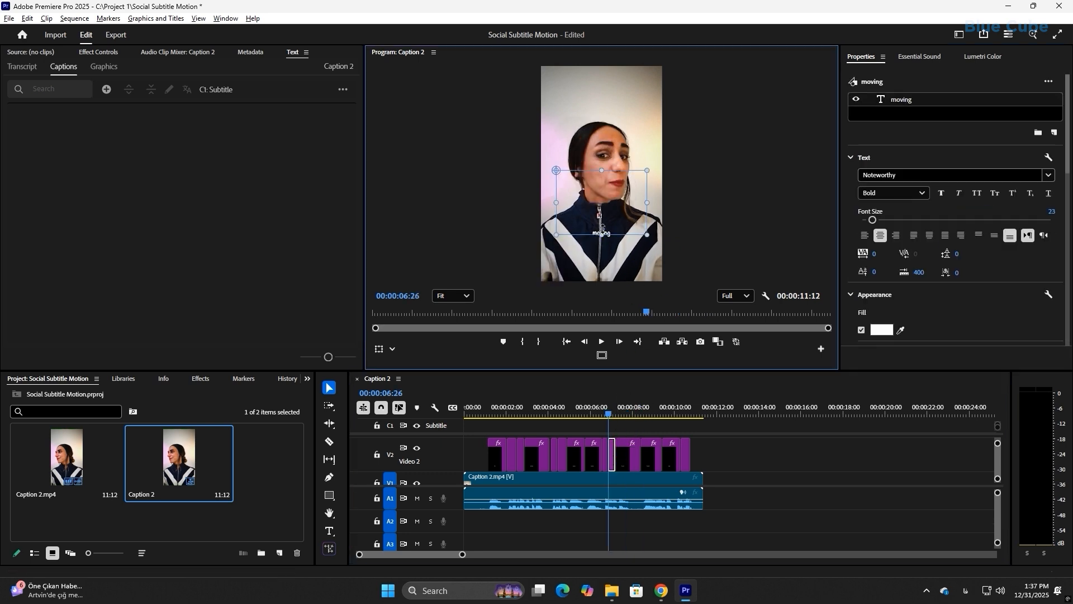
left_click(382, 411)
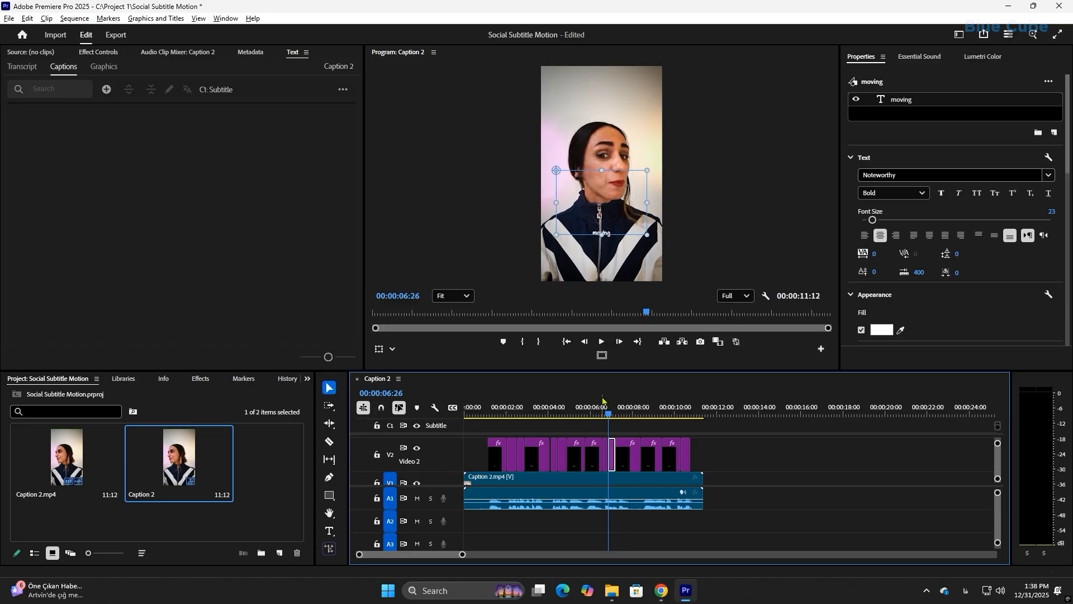
left_click_drag(608, 409, 606, 409)
left_click_drag(462, 554, 438, 557)
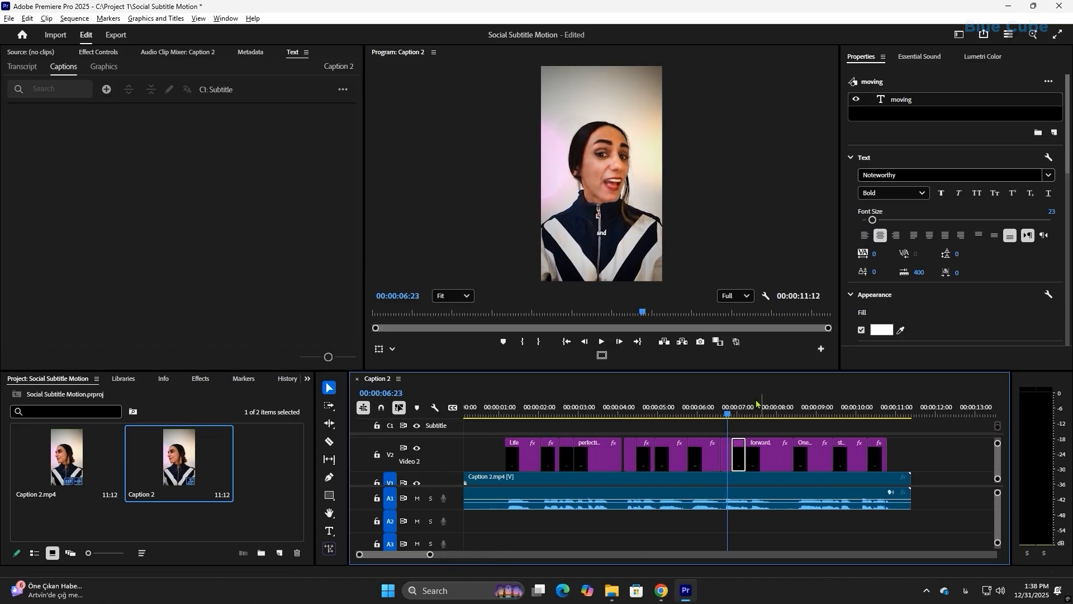
left_click(738, 410)
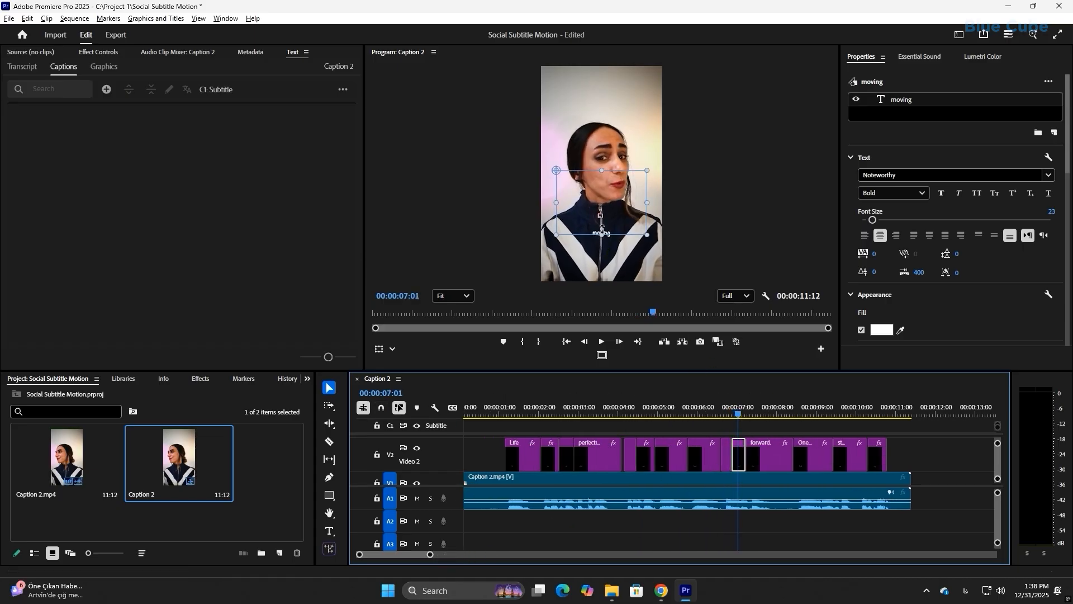
left_click(881, 330)
left_click(882, 248)
left_click_drag(831, 321, 868, 356)
left_click(939, 392)
Step: Play the sequence from "Learning" through "forward." to check the highlighted words
left_click(706, 411)
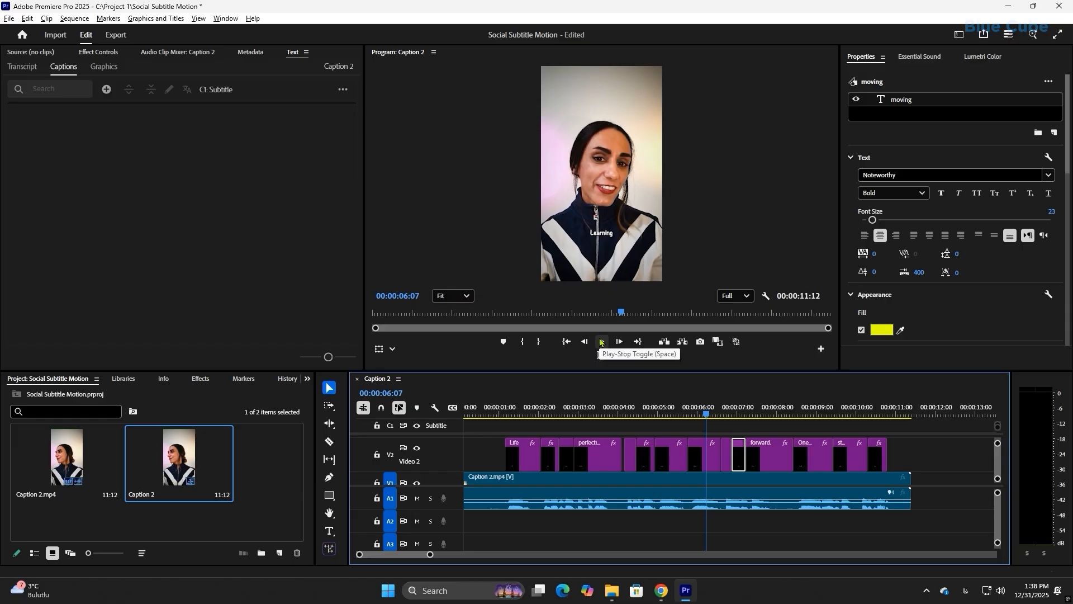
left_click(602, 342)
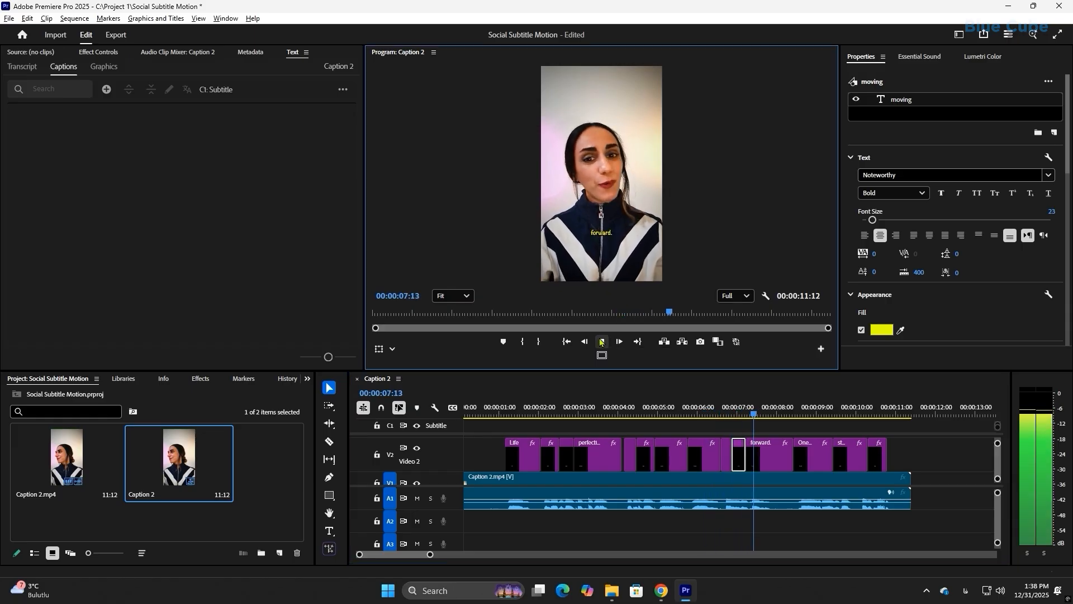
left_click_drag(781, 412, 719, 427)
key("space")
key("space")
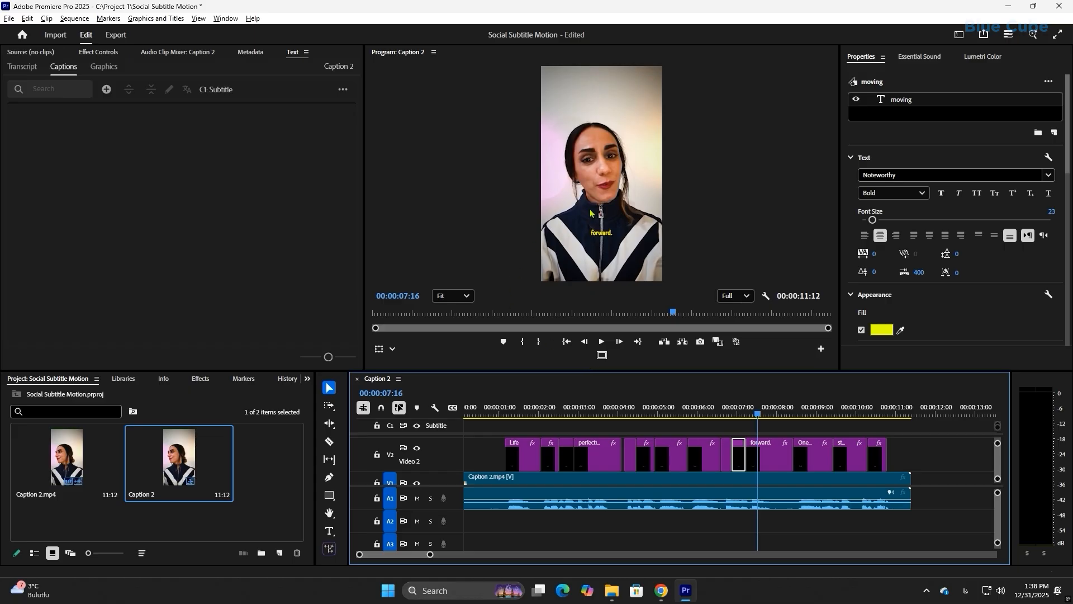
Step: Try a font size of 140 on the "Life" graphic and undo it
left_click(514, 412)
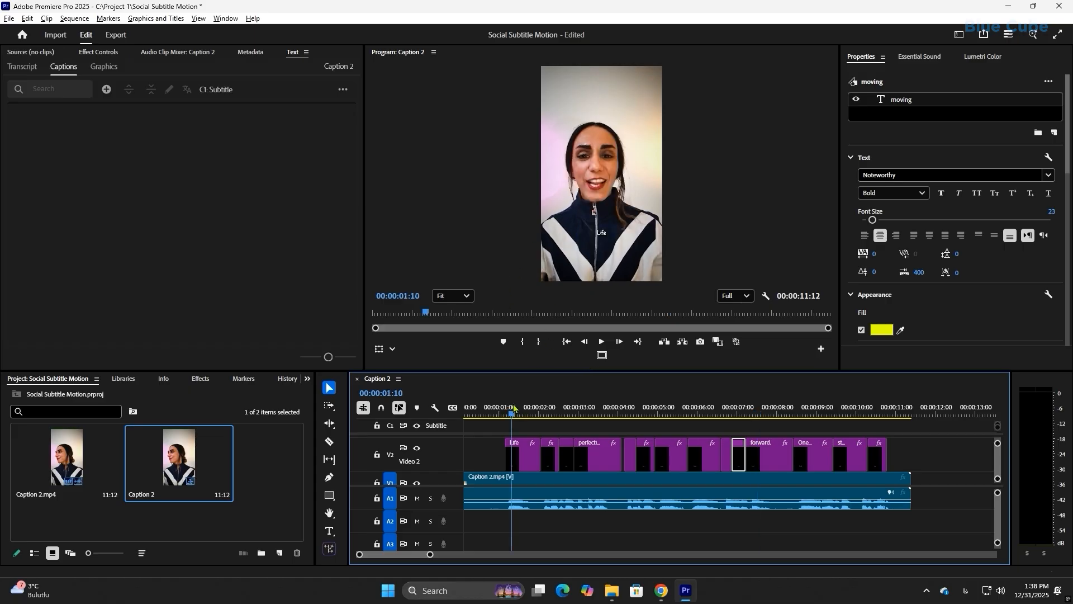
left_click(516, 457)
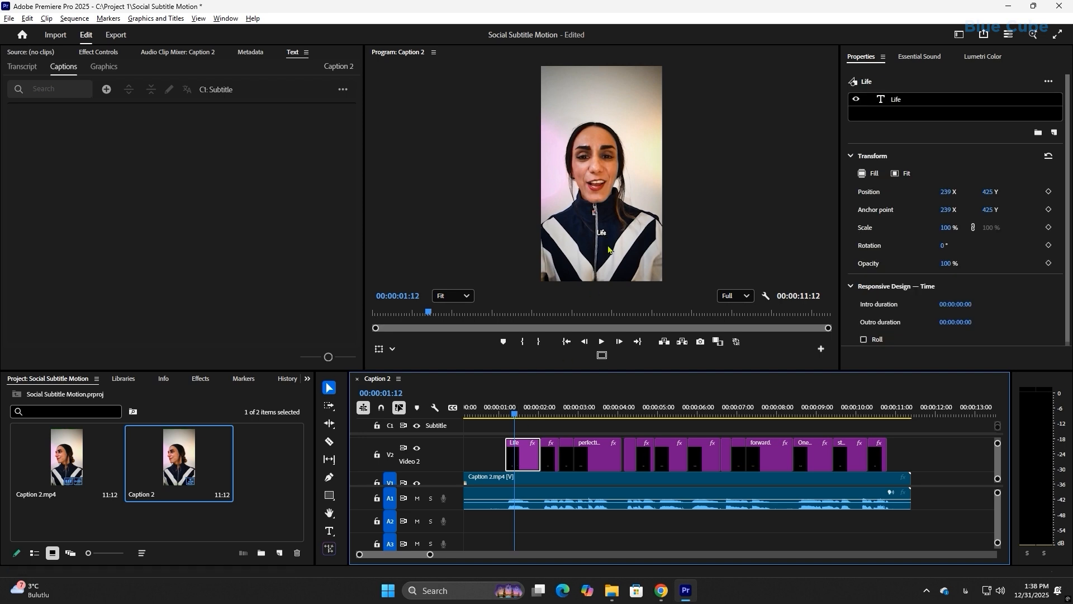
left_click(898, 100)
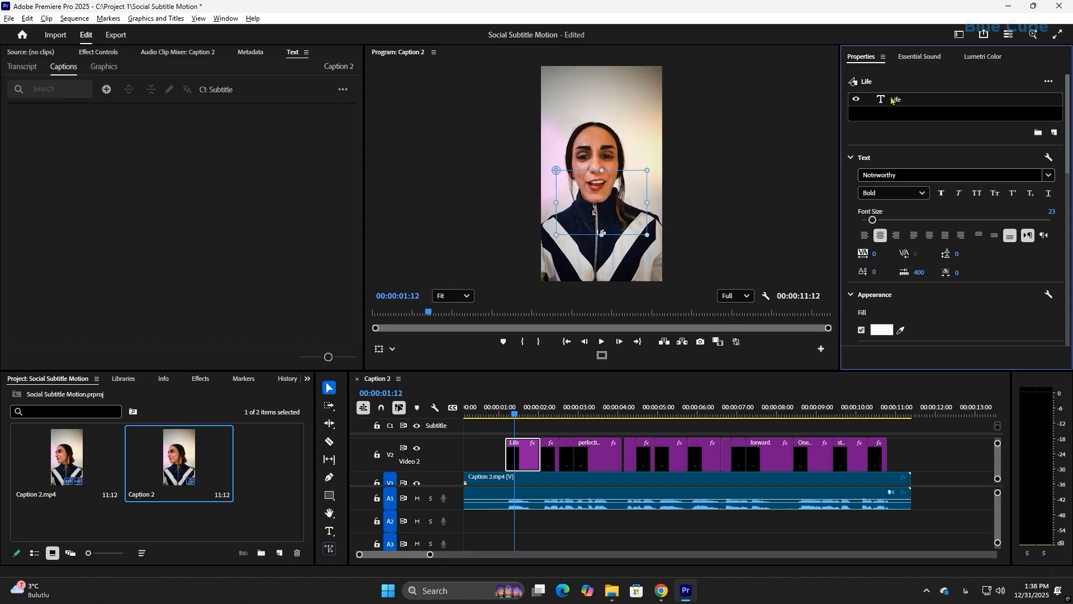
left_click_drag(871, 219, 928, 219)
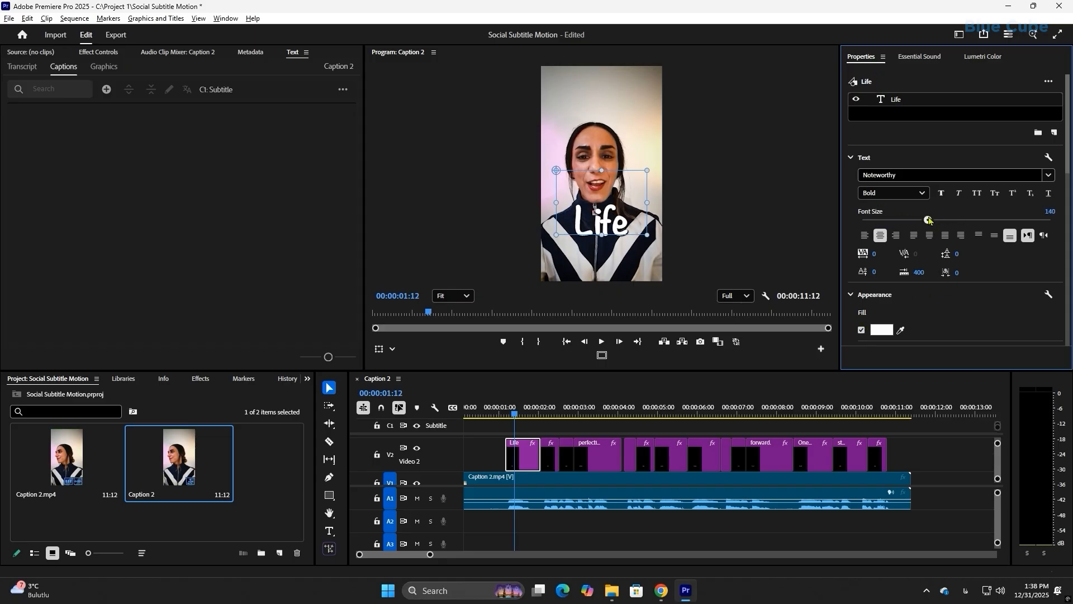
key("ctrl+z")
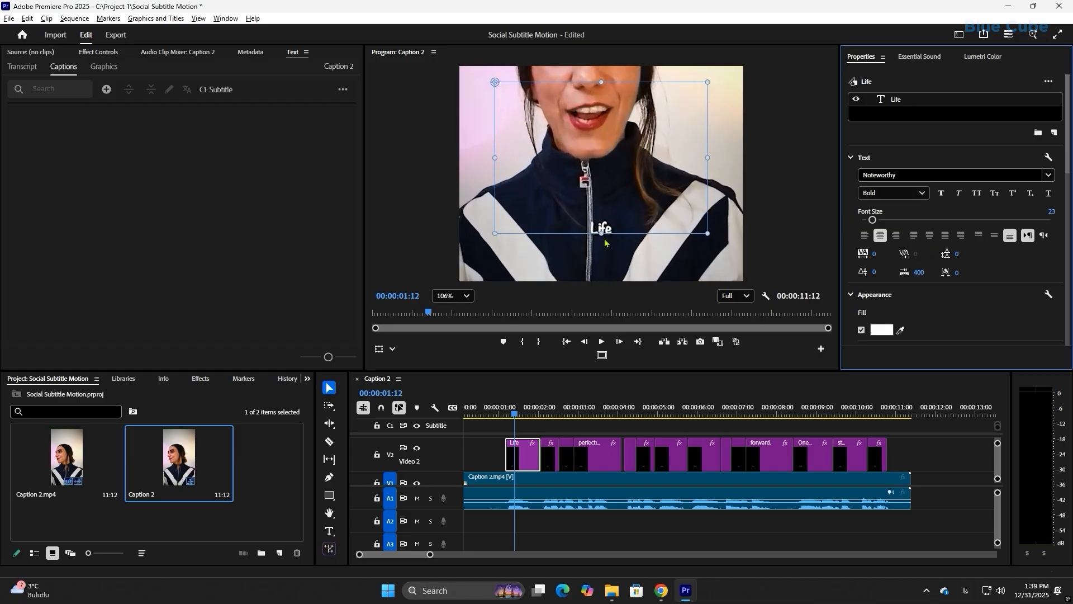
Step: Show the "Life" graphic's Vector Motion scale settings, try moving its anchor point onto the word and scaling it, and undo both
left_click(98, 53)
left_click(22, 122)
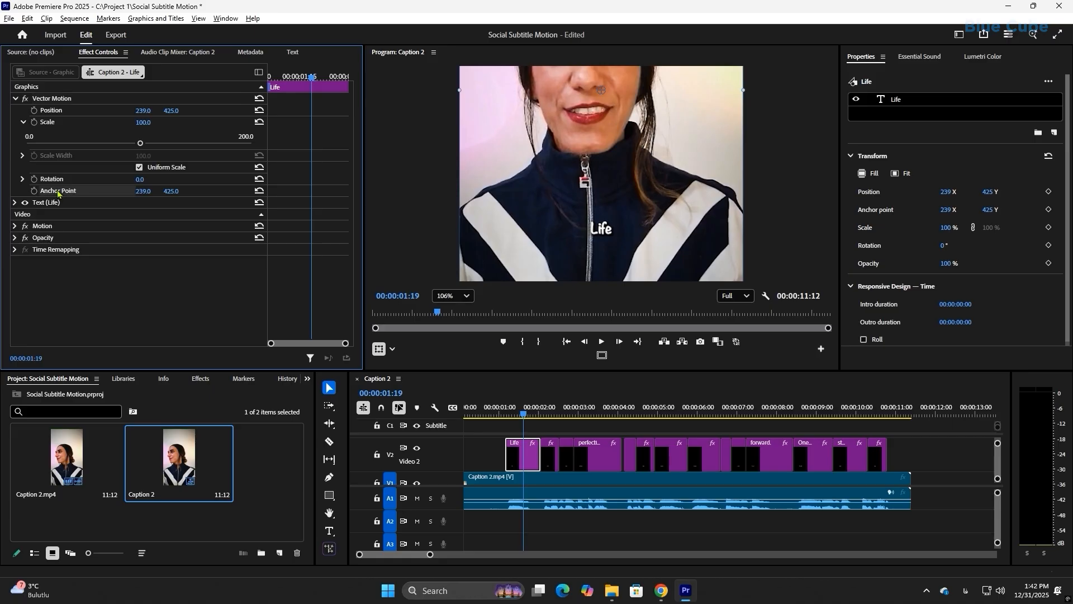
scroll(599, 234, "down", 2)
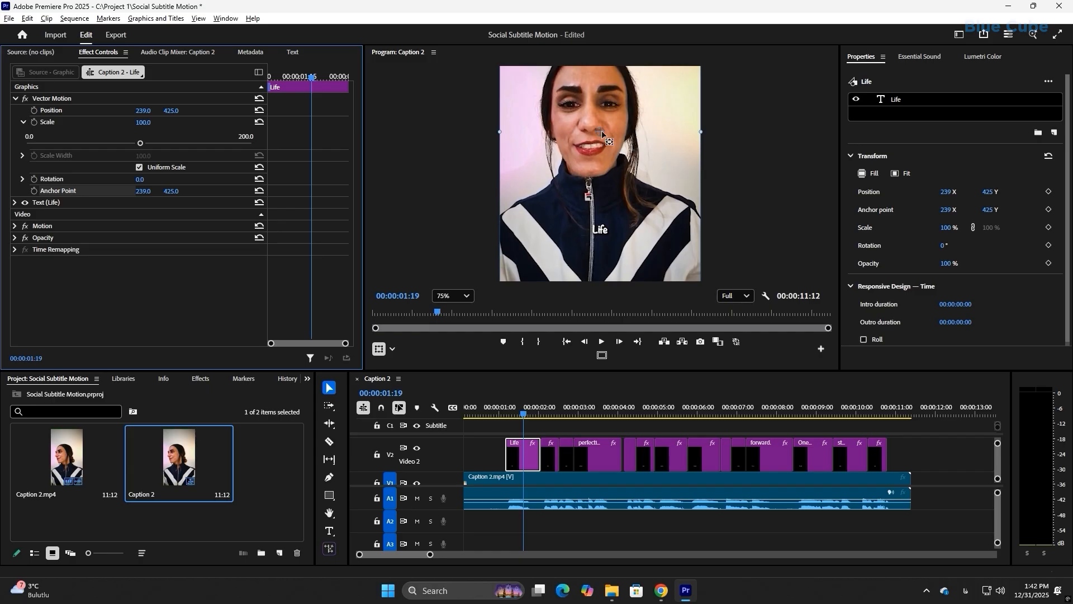
left_click_drag(601, 132, 613, 231)
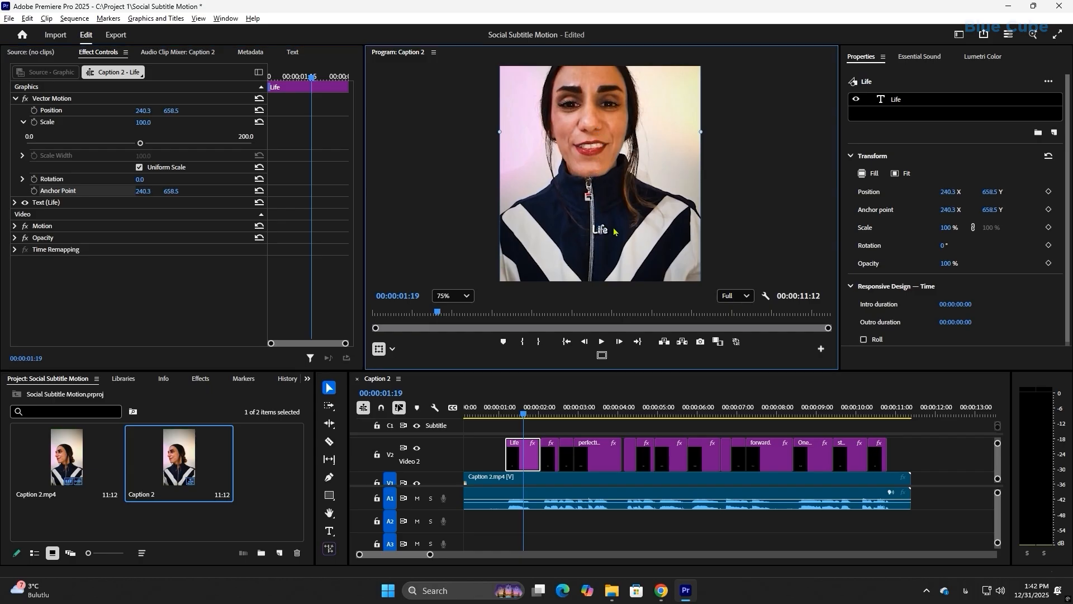
left_click_drag(143, 121, 261, 151)
key("ctrl+z")
key("ctrl+z")
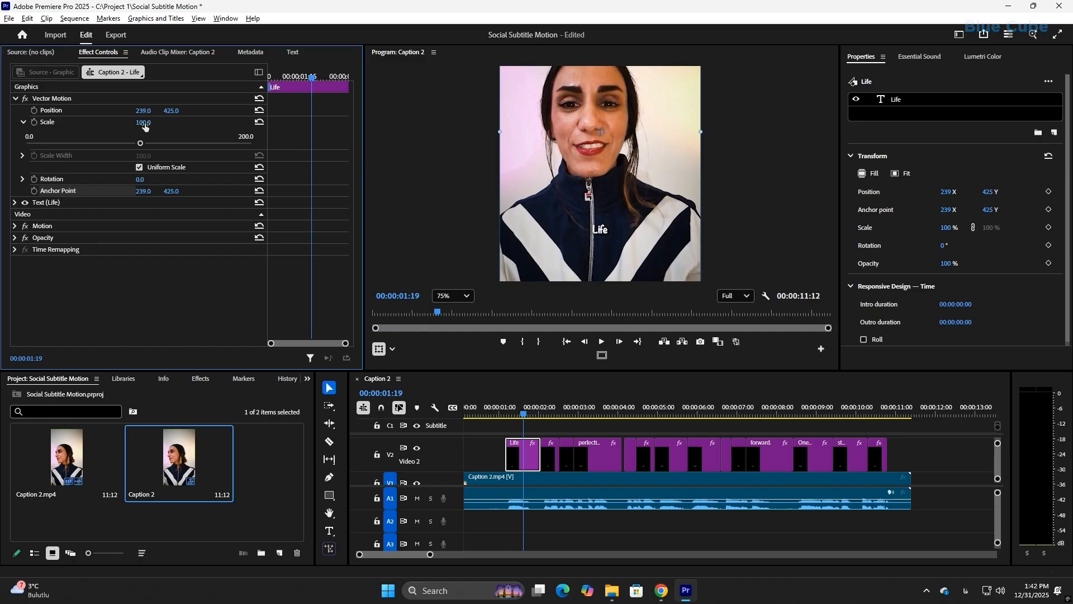
Step: Test scaling "Life" about its original anchor point, undo it, and move the anchor point onto the word at about 237.7, 658.5
left_click_drag(143, 122, 178, 121)
key("ctrl+z")
left_click_drag(601, 136, 601, 228)
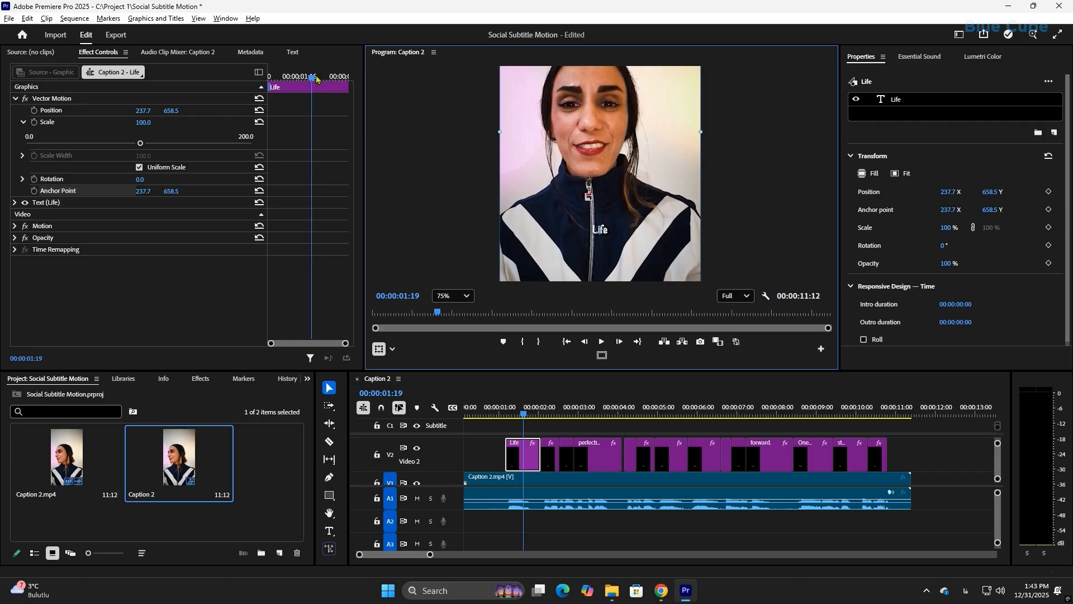
Step: Enable Vector Motion scale keyframing at the start of the "Life" graphic, 00:00:01:05, with a scale of 95
left_click_drag(316, 79, 269, 79)
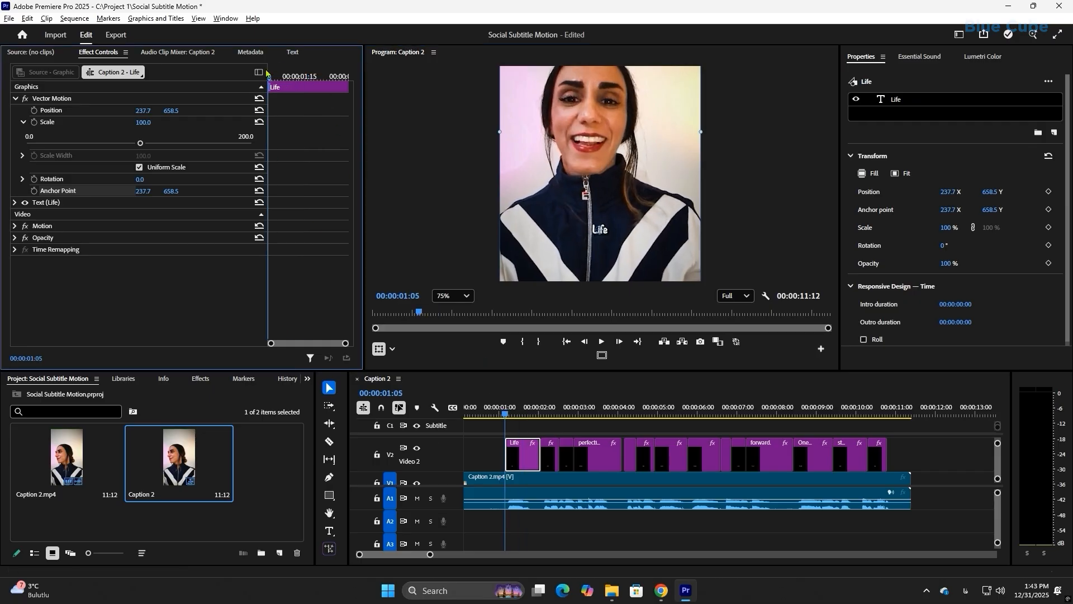
left_click(34, 123)
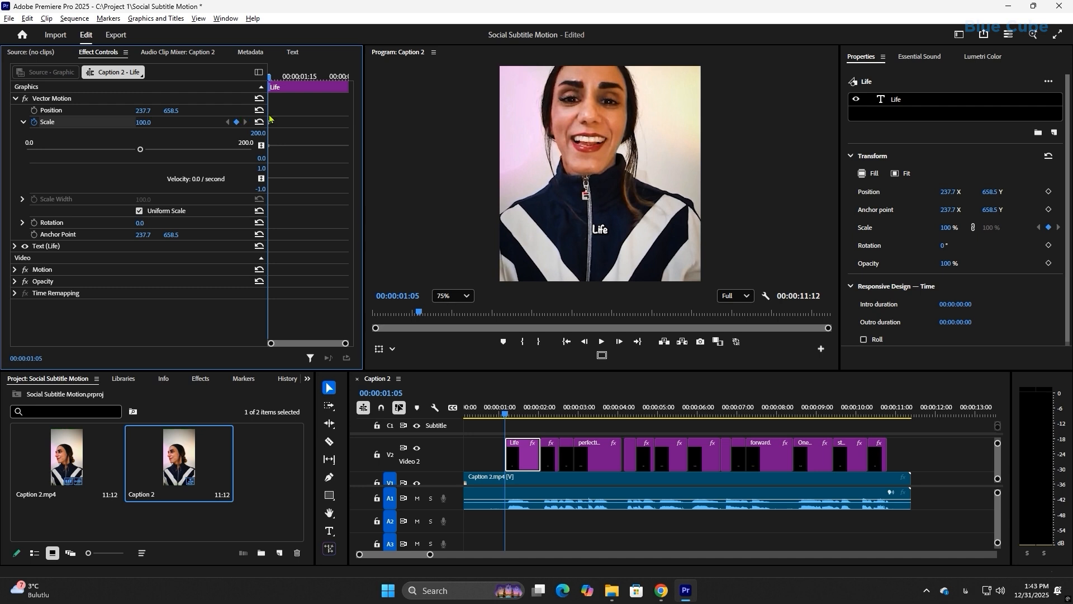
left_click(151, 120)
type("95")
key("Return")
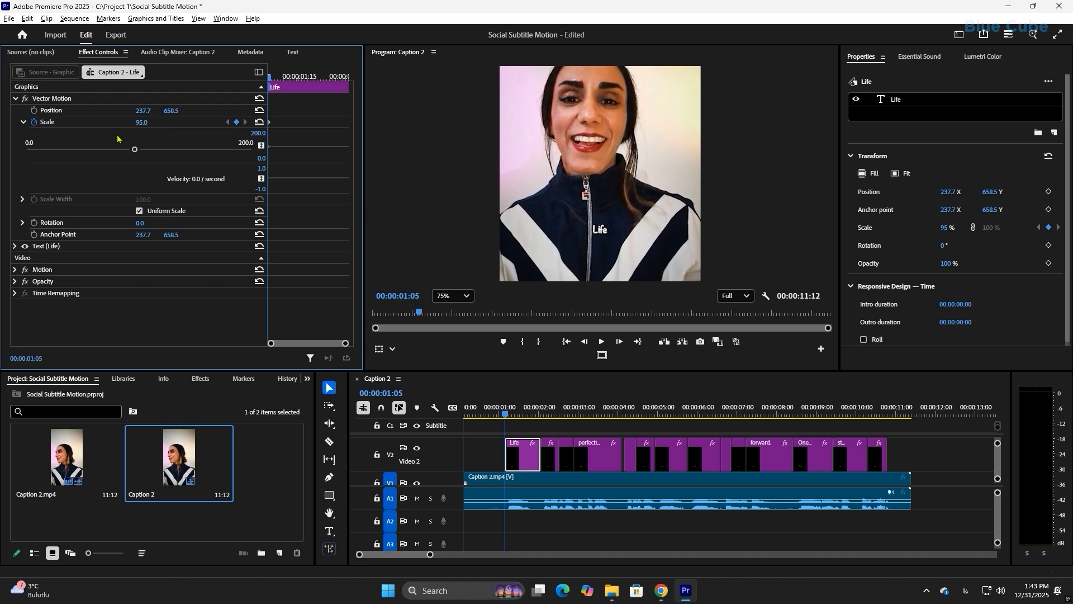
Step: Add a second scale keyframe of 103 to the "Life" graphic at 00:00:01:20
left_click(315, 76)
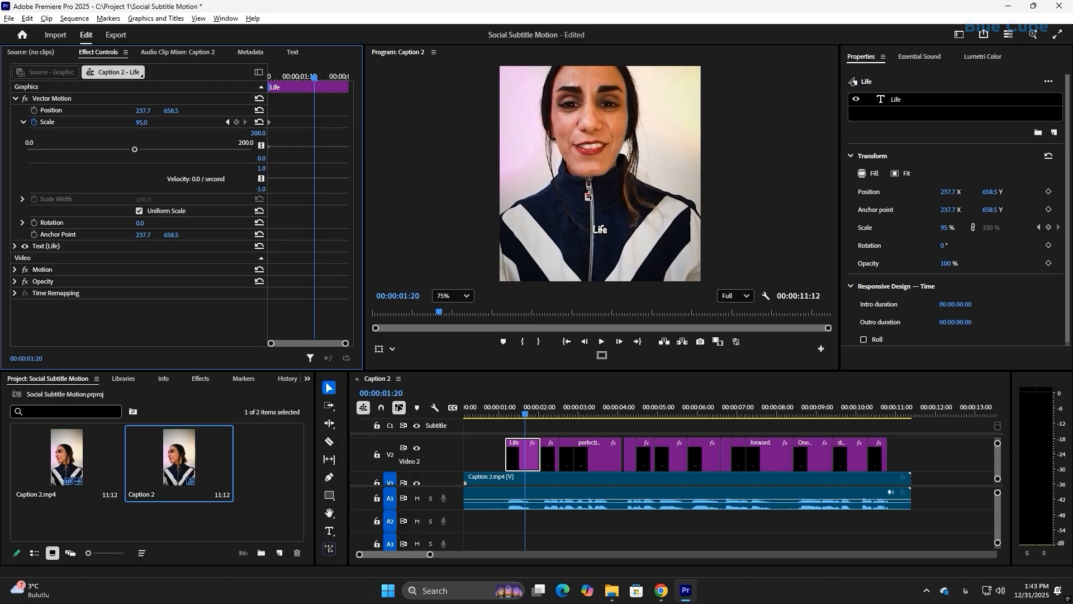
left_click(151, 120)
type("103")
key("Return")
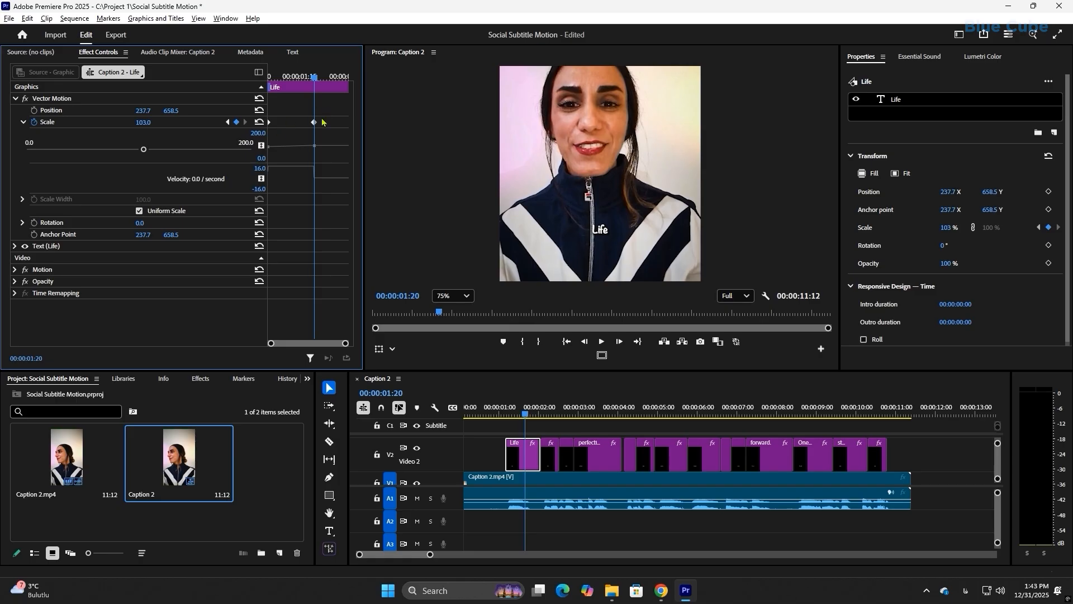
Step: Add a final scale keyframe of 100 at the end of the "Life" graphic, at 00:00:02:01
left_click_drag(317, 76, 371, 78)
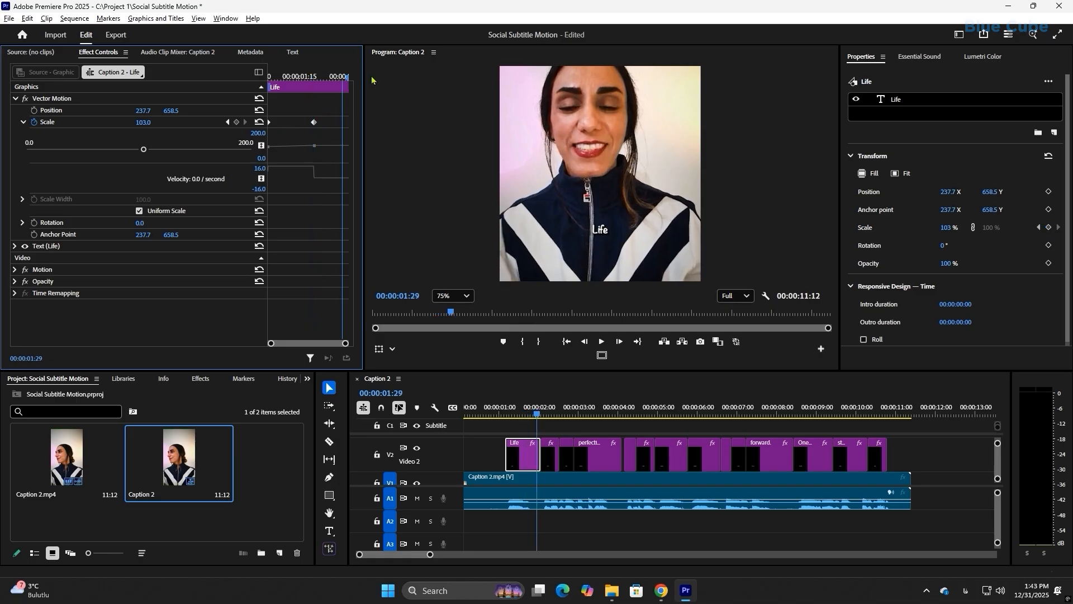
left_click_drag(141, 127, 152, 119)
left_click(151, 119)
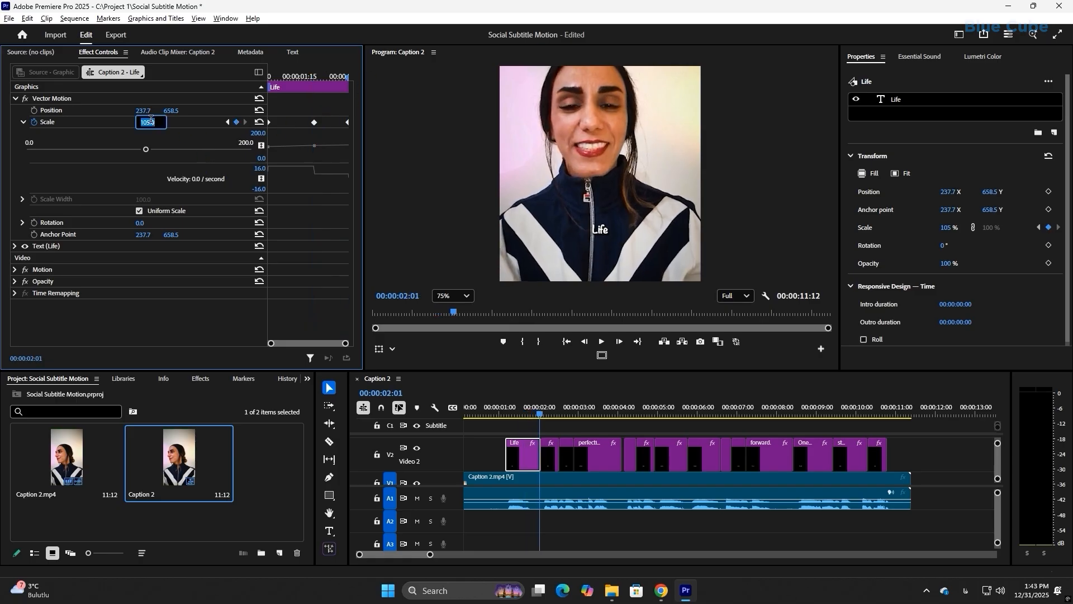
type("100")
key("Return")
Step: Play the "Life" scale animation from its first keyframe in an enlarged preview
left_click_drag(346, 78, 264, 89)
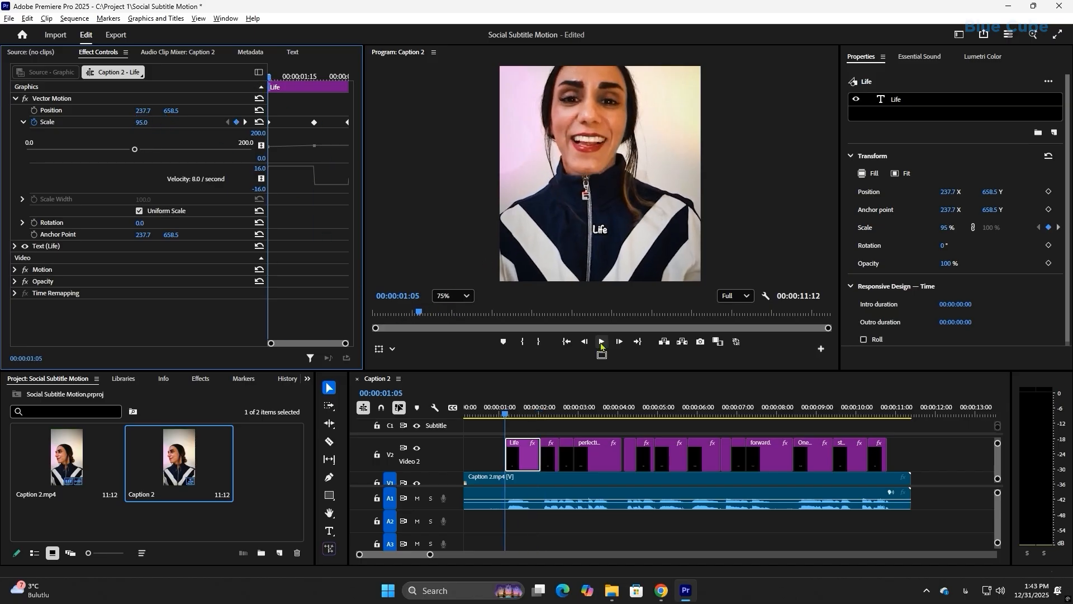
scroll(610, 256, "up", 3)
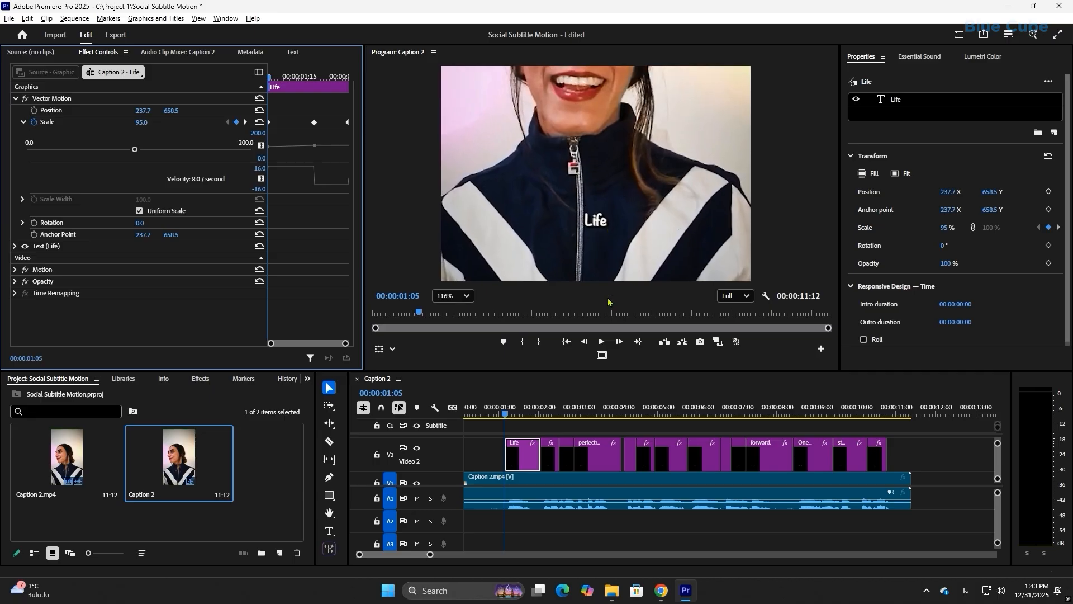
left_click(601, 342)
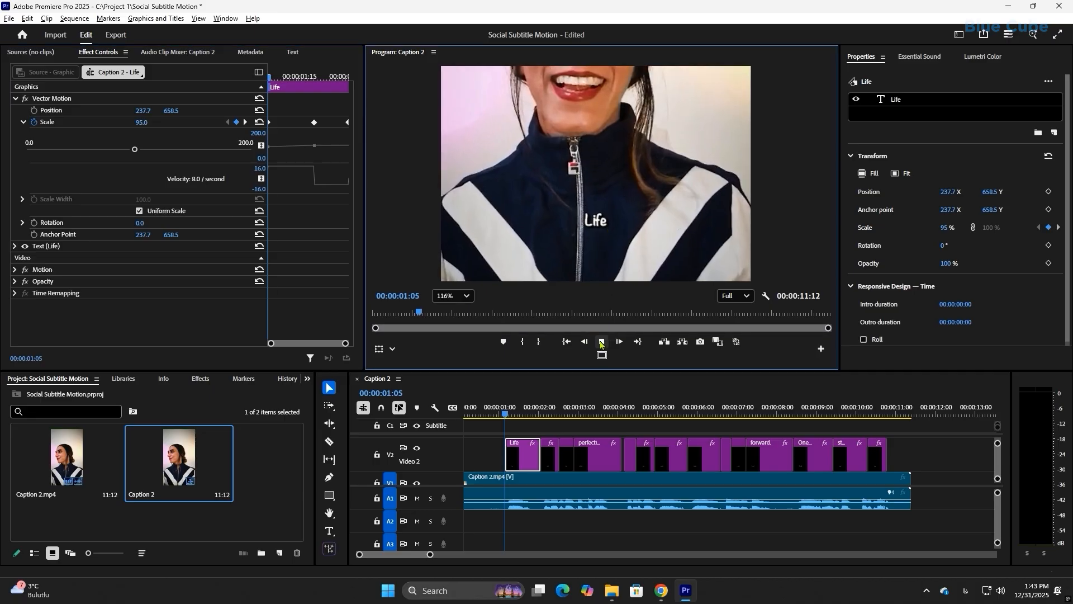
key("space")
Step: Move the middle scale keyframe of "Life" to 00:00:01:22 and replay the word
left_click_drag(500, 411, 523, 419)
left_click_drag(314, 122, 321, 123)
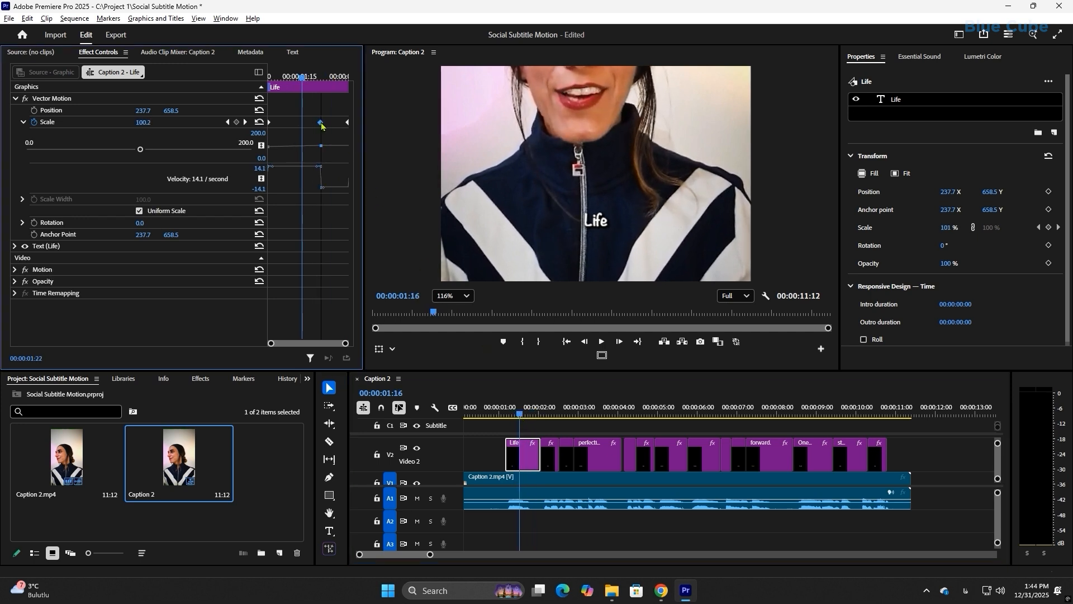
left_click(504, 411)
key("space")
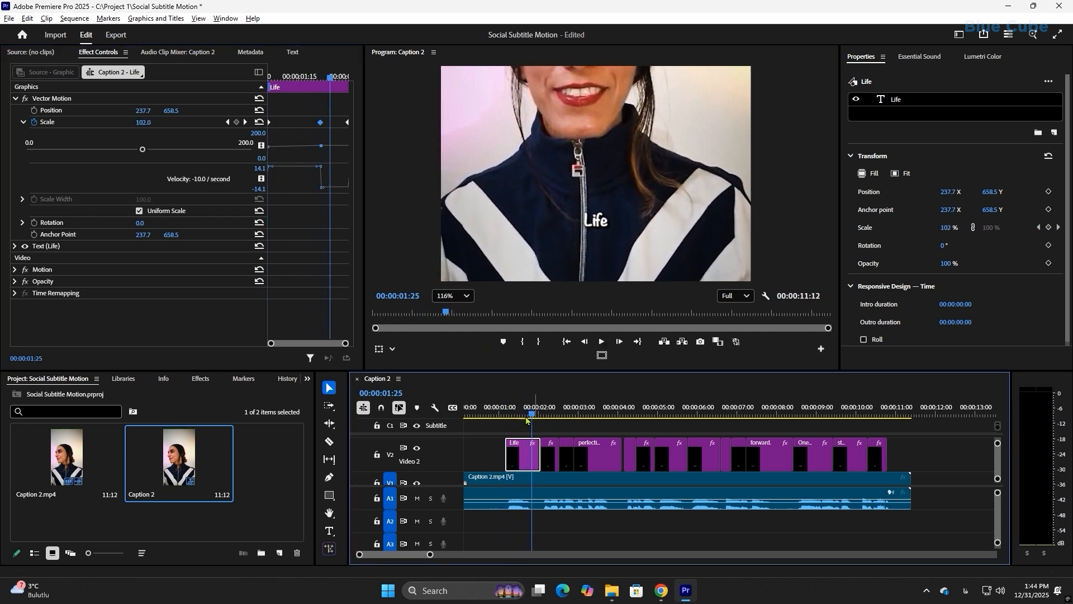
left_click(504, 412)
left_click(512, 410)
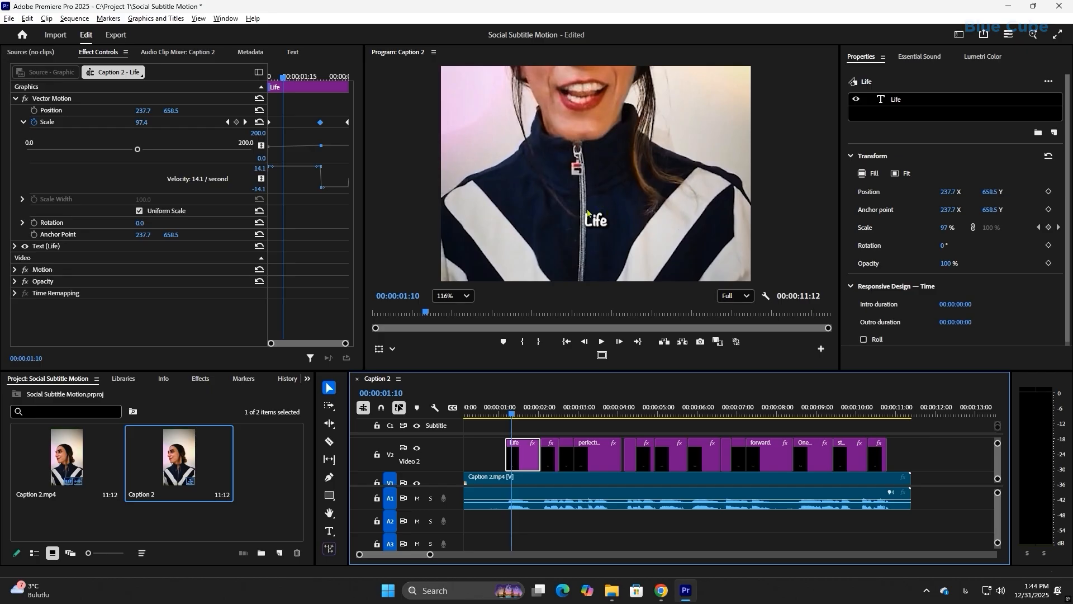
Step: Apply Ease Out to the first scale keyframe of "Life", Ease In to the middle one and Auto Bezier to the last
left_click(273, 120)
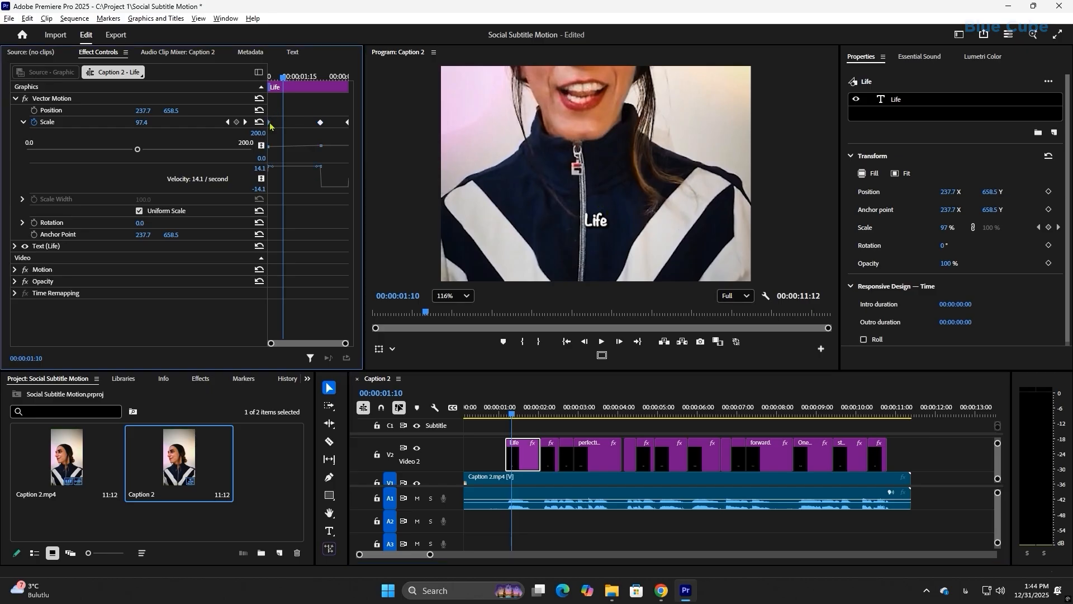
right_click(270, 123)
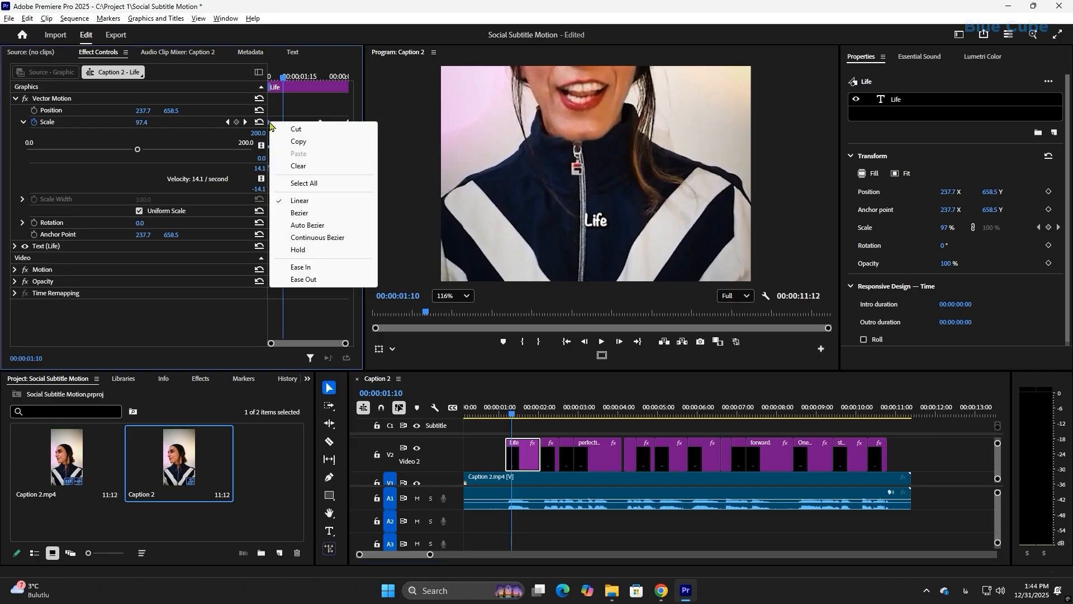
left_click(303, 280)
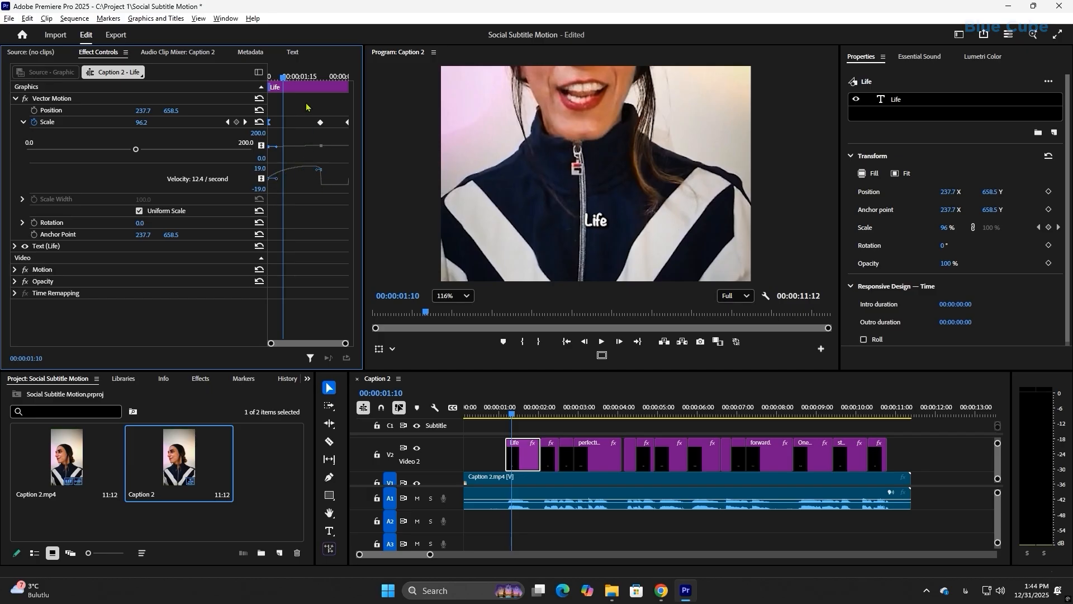
right_click(320, 122)
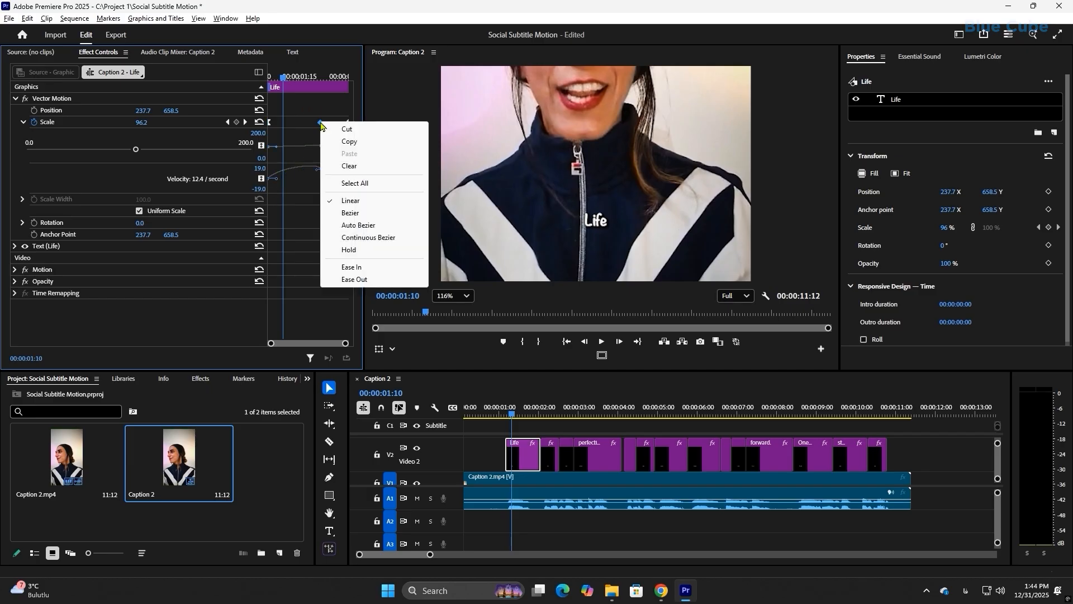
left_click(373, 267)
right_click(347, 122)
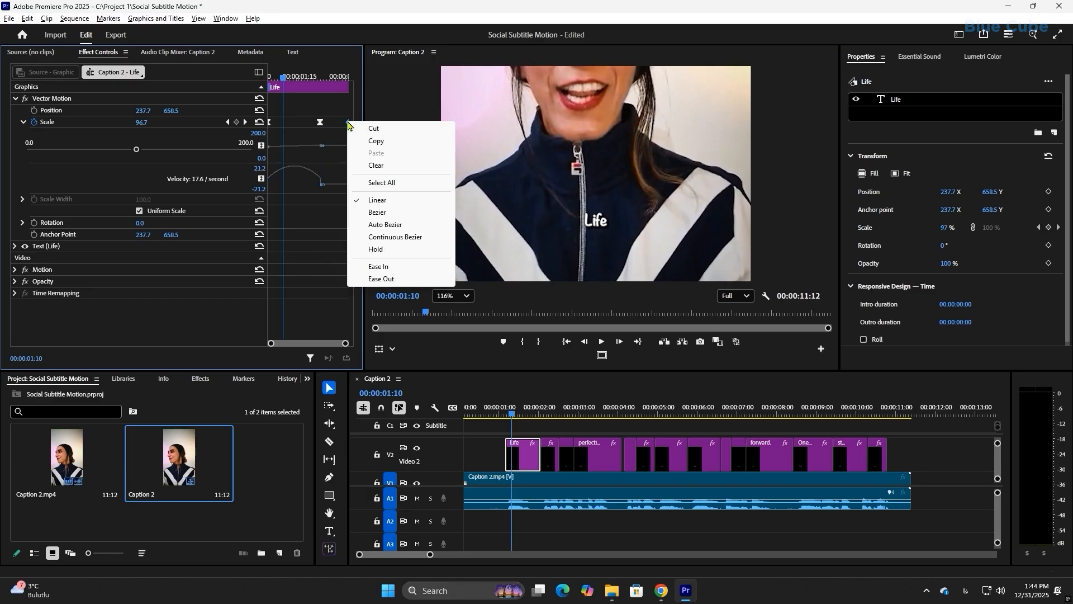
left_click(398, 224)
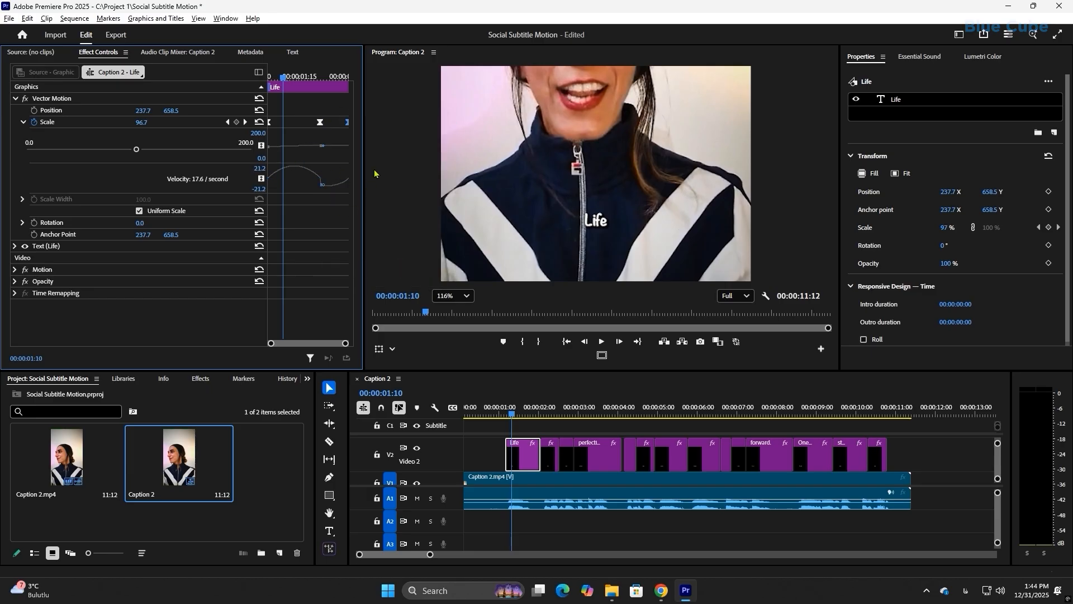
Step: Play the eased "Life" animation and review its first and middle scale keyframes
left_click(502, 410)
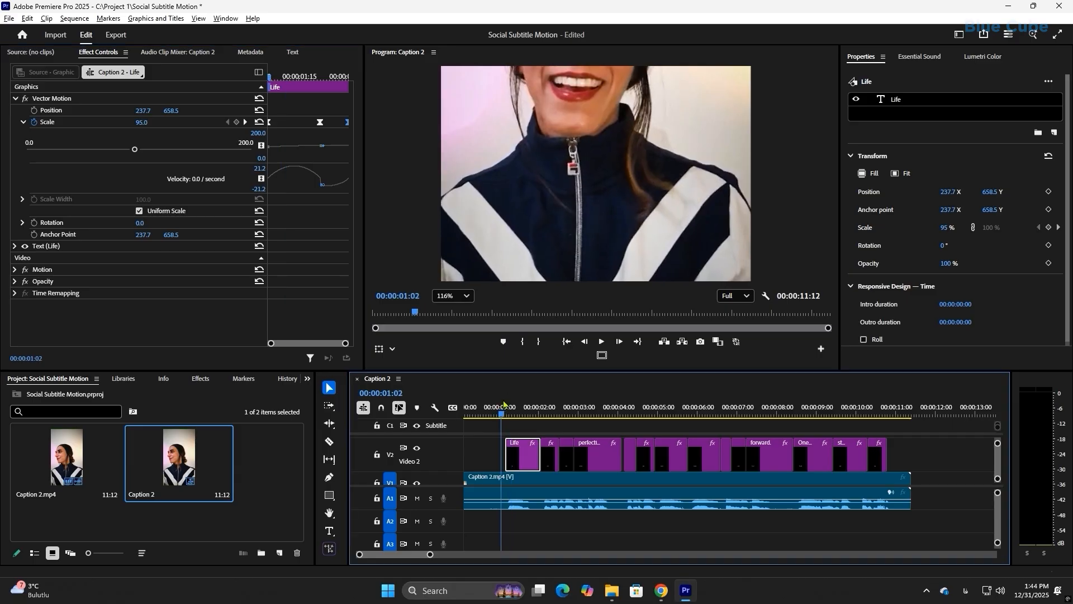
left_click(601, 342)
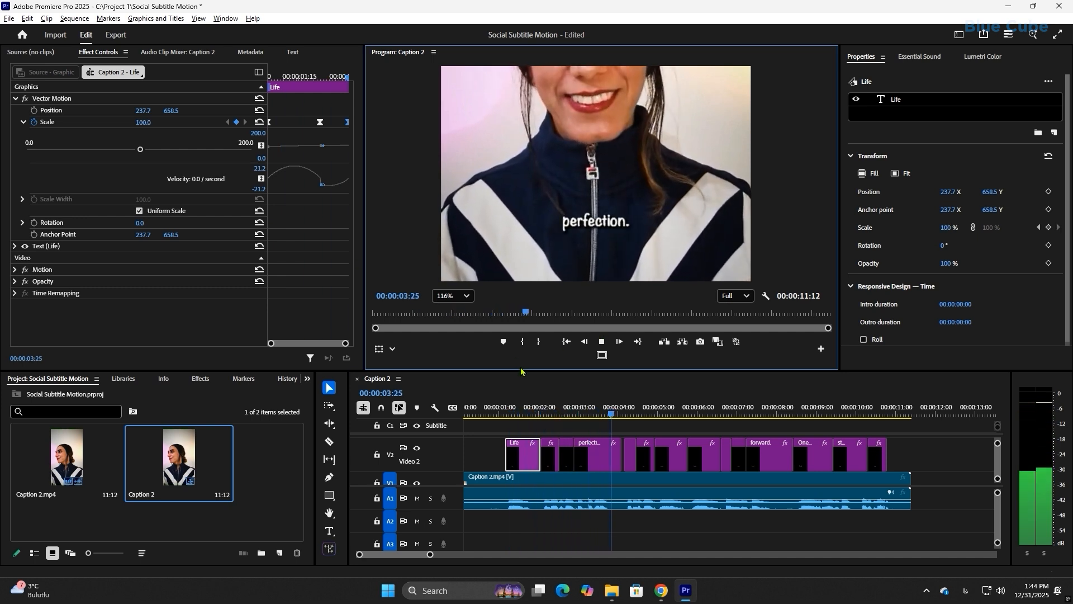
left_click(508, 415)
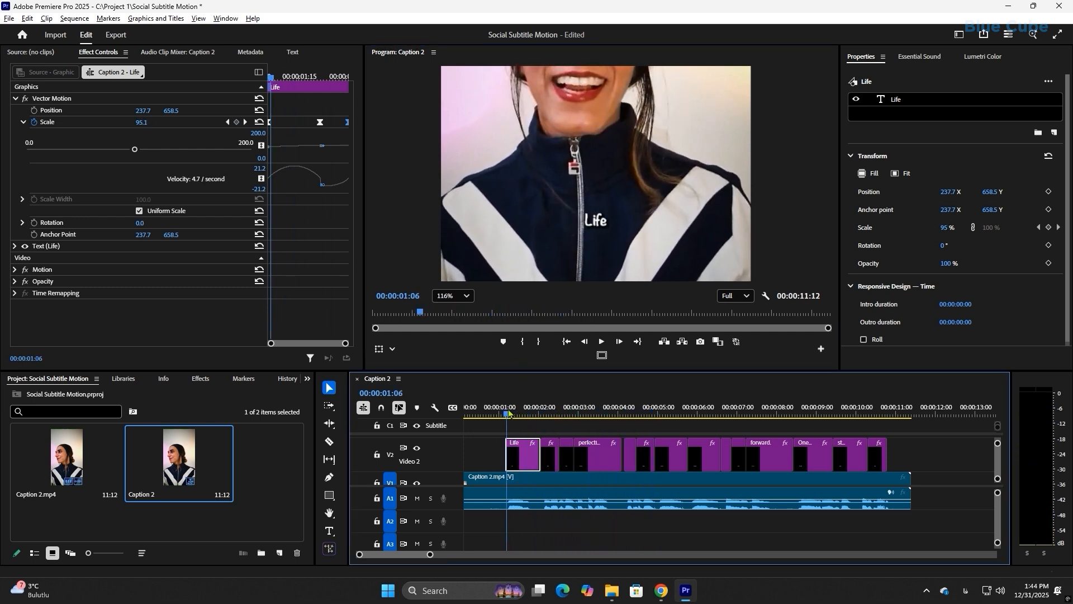
left_click(227, 122)
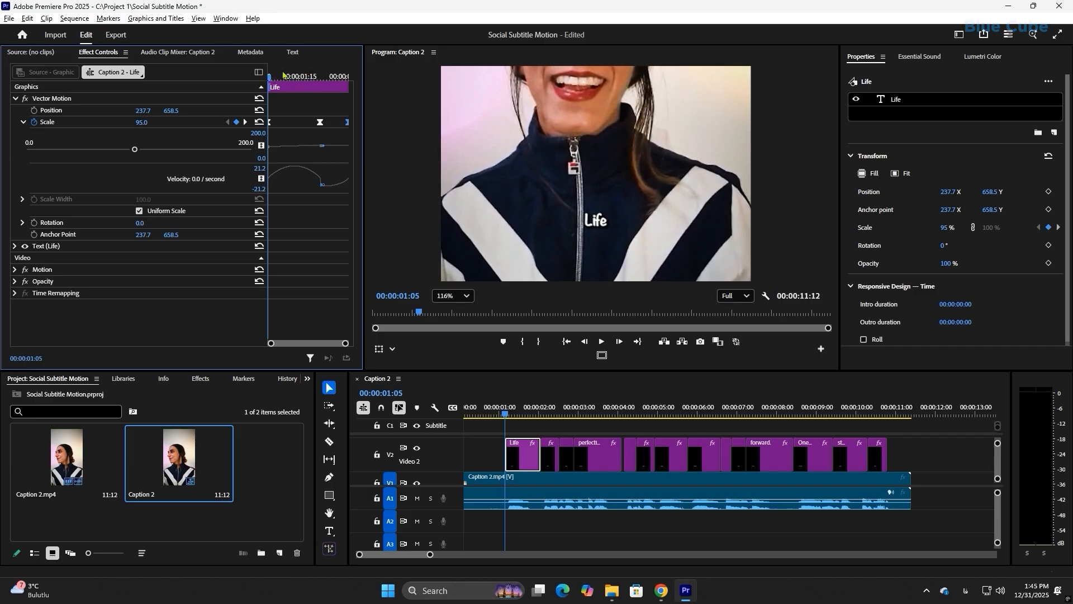
left_click(320, 76)
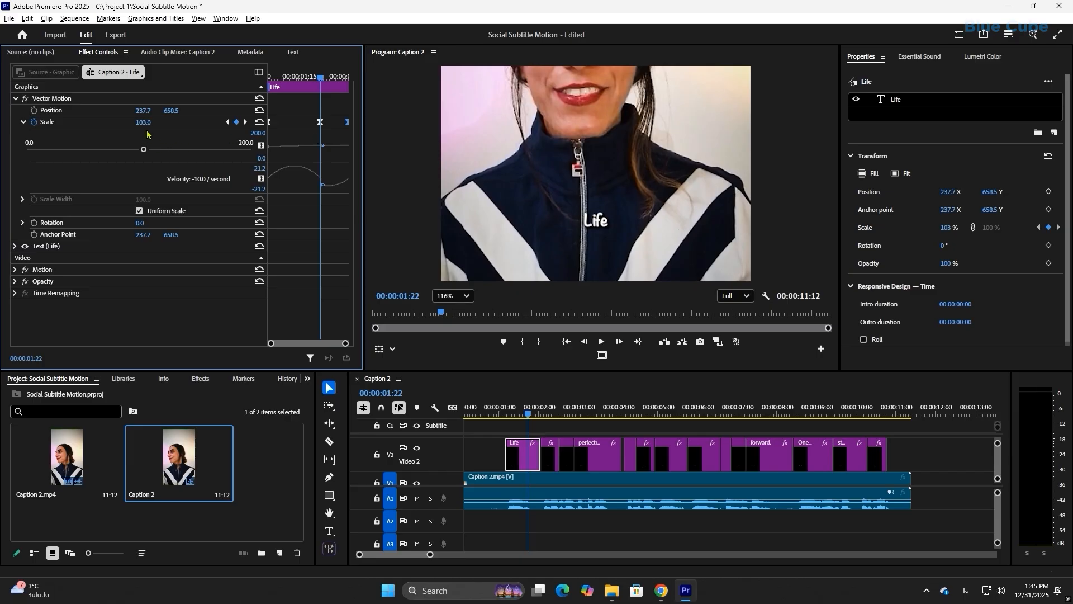
left_click_drag(318, 76, 269, 106)
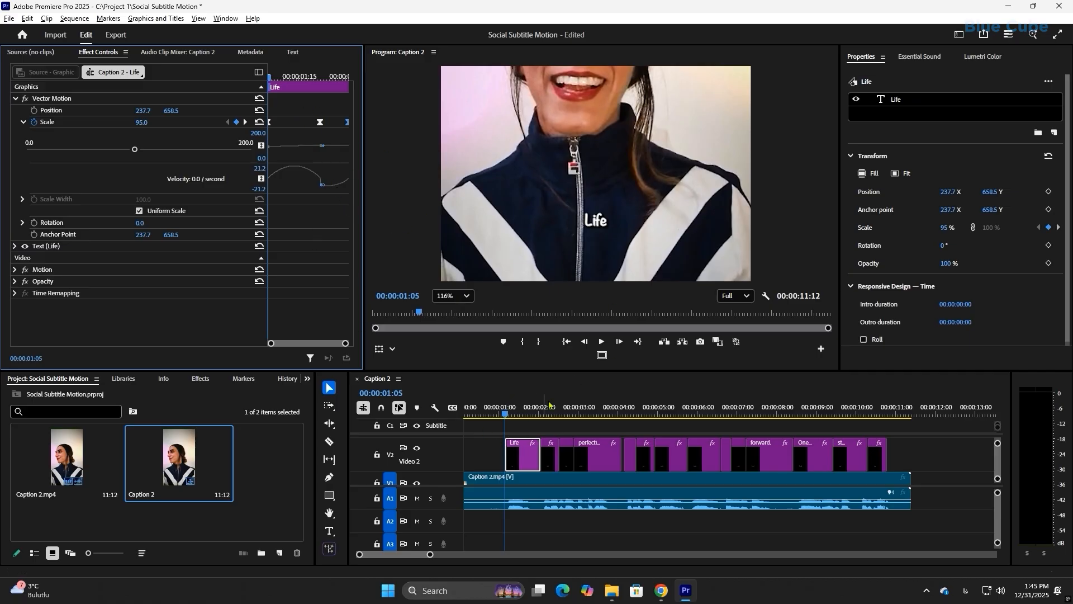
left_click_drag(531, 414, 499, 423)
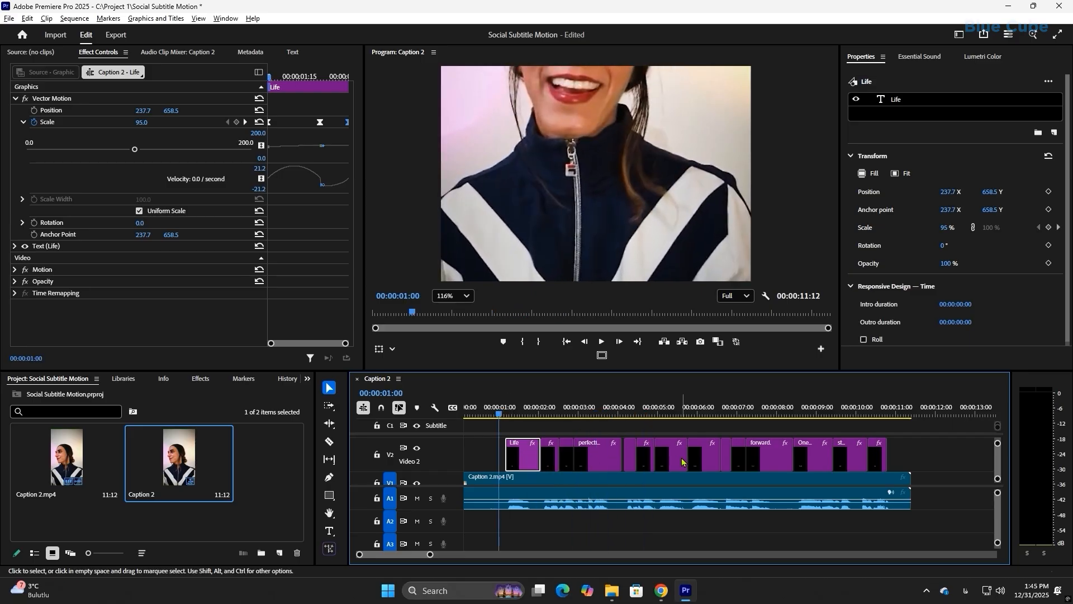
Step: Copy the "Life" graphic and paste its Motion, Vector Motion, Opacity and Time Remapping attributes, with scaled attribute times, onto all the other word graphics
right_click(526, 454)
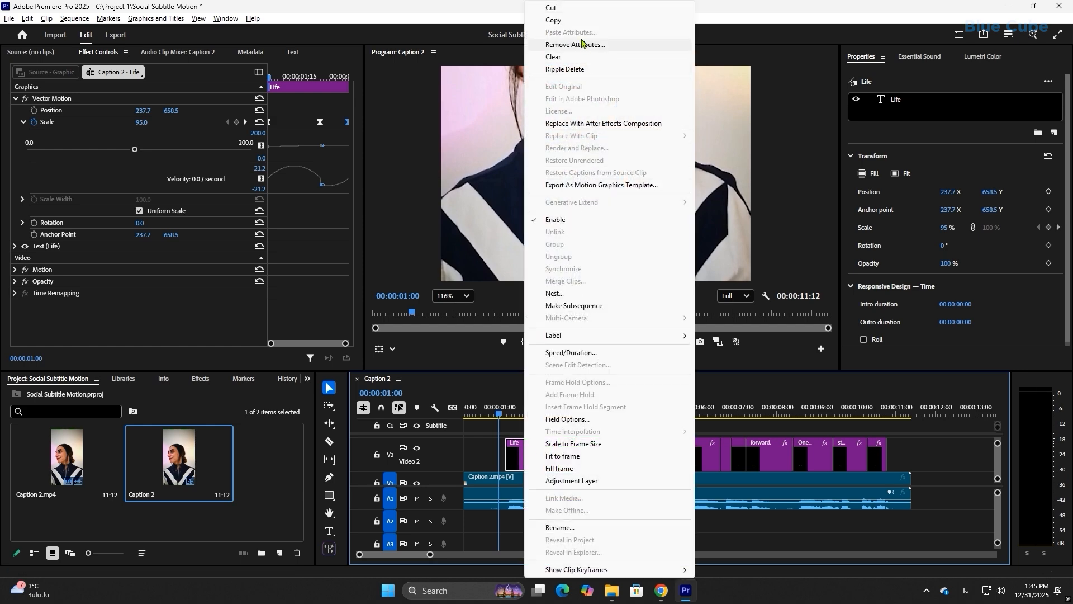
left_click(560, 21)
left_click_drag(916, 431, 549, 465)
right_click(611, 450)
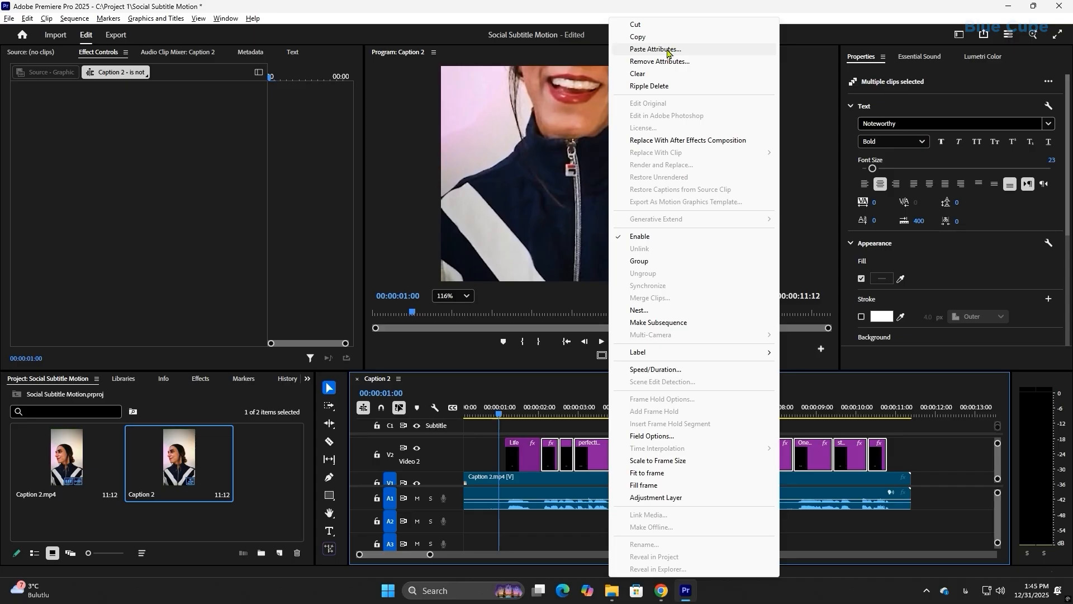
left_click(677, 49)
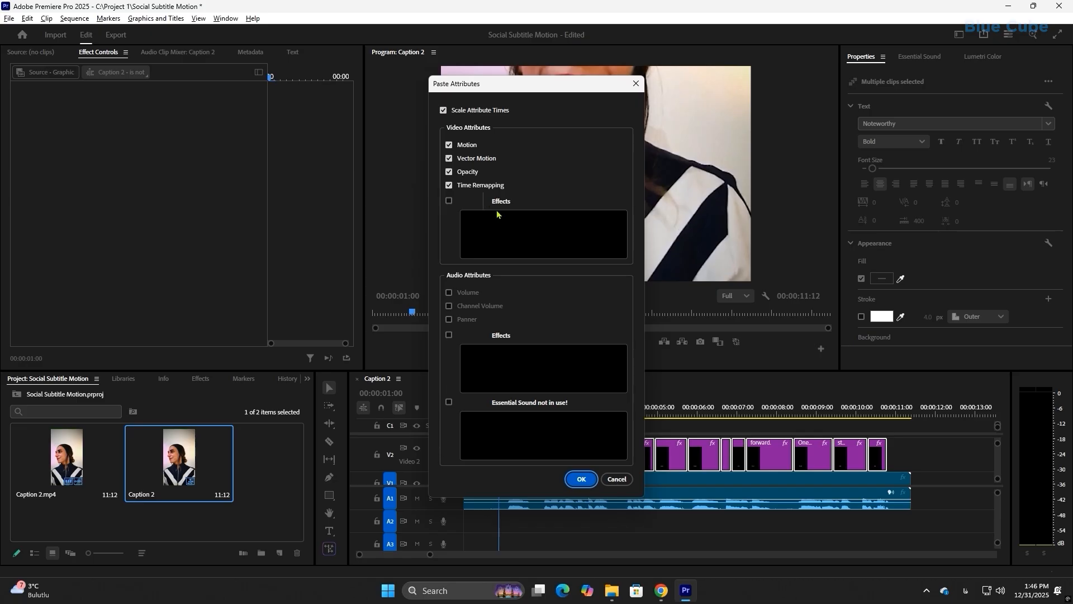
left_click(580, 479)
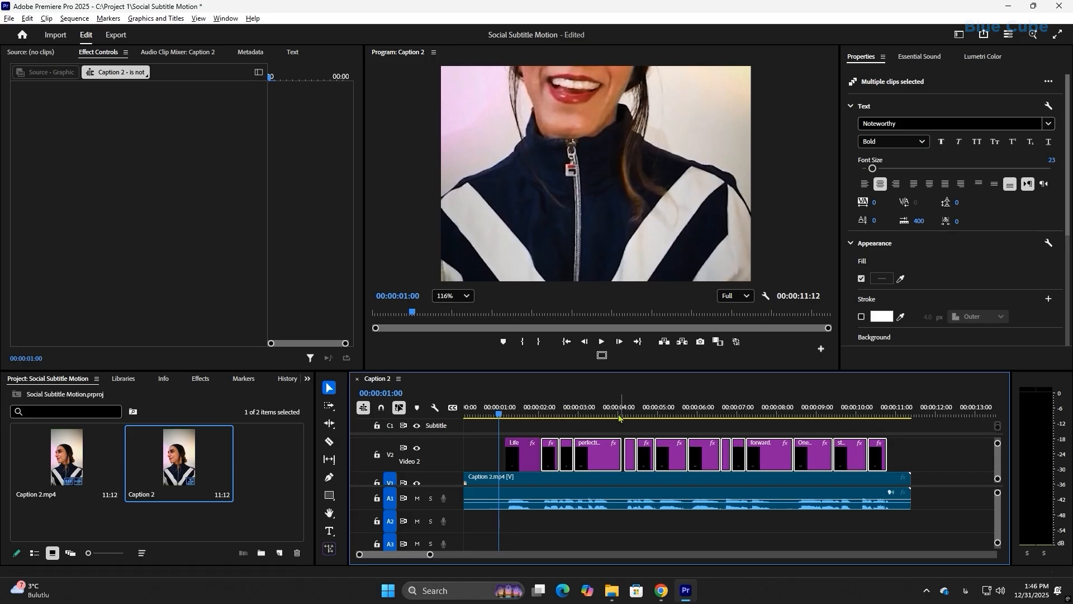
Step: Fit the program preview to its frame, play the whole sequence maximized from the start, and restore the workspace layout
left_click(457, 295)
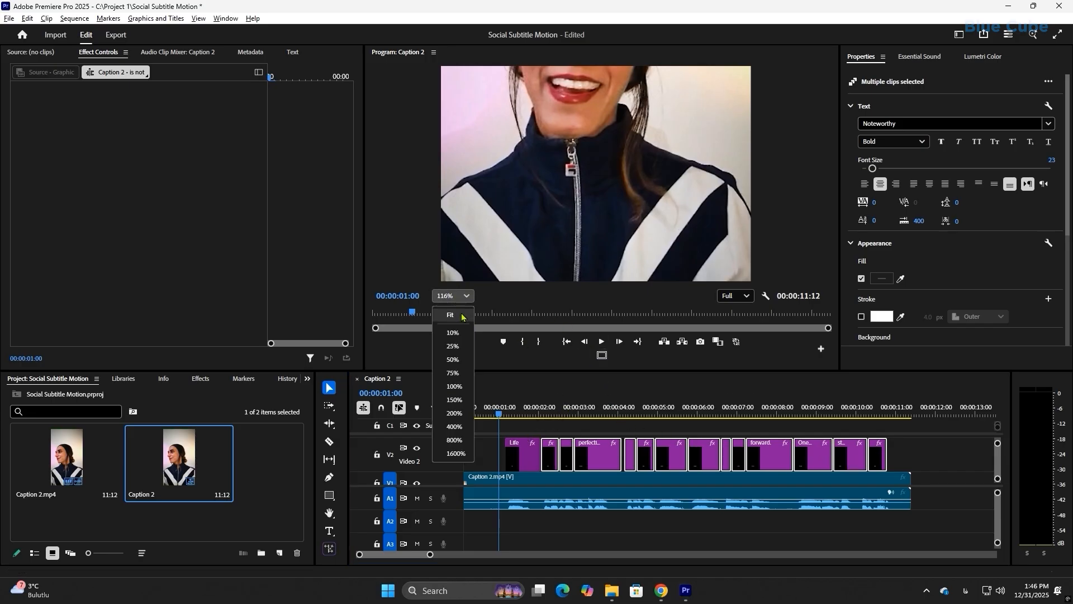
left_click(462, 316)
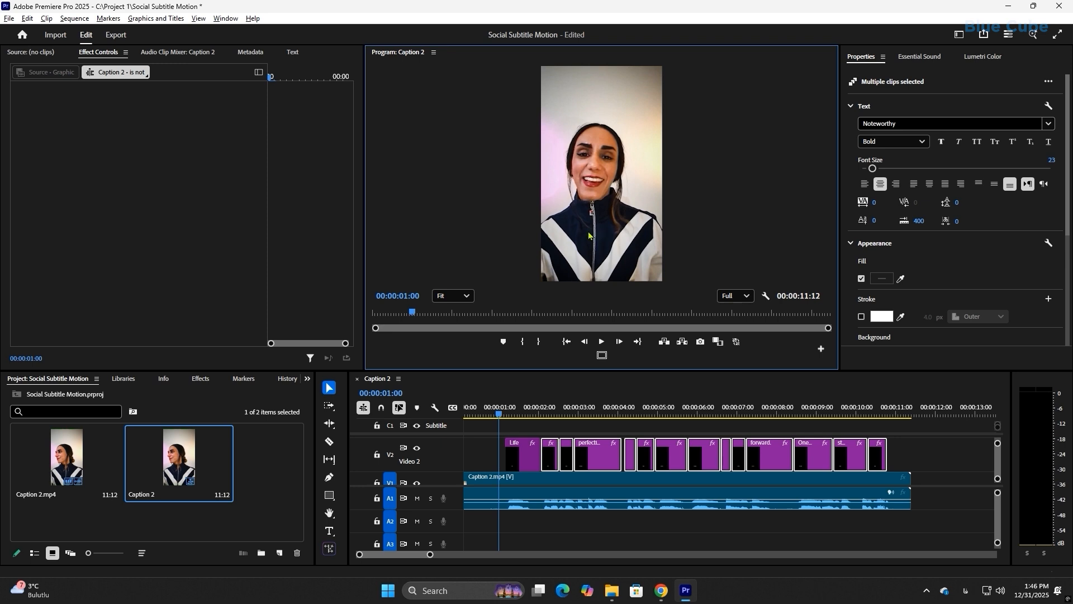
key("grave")
left_click_drag(103, 505, 2, 511)
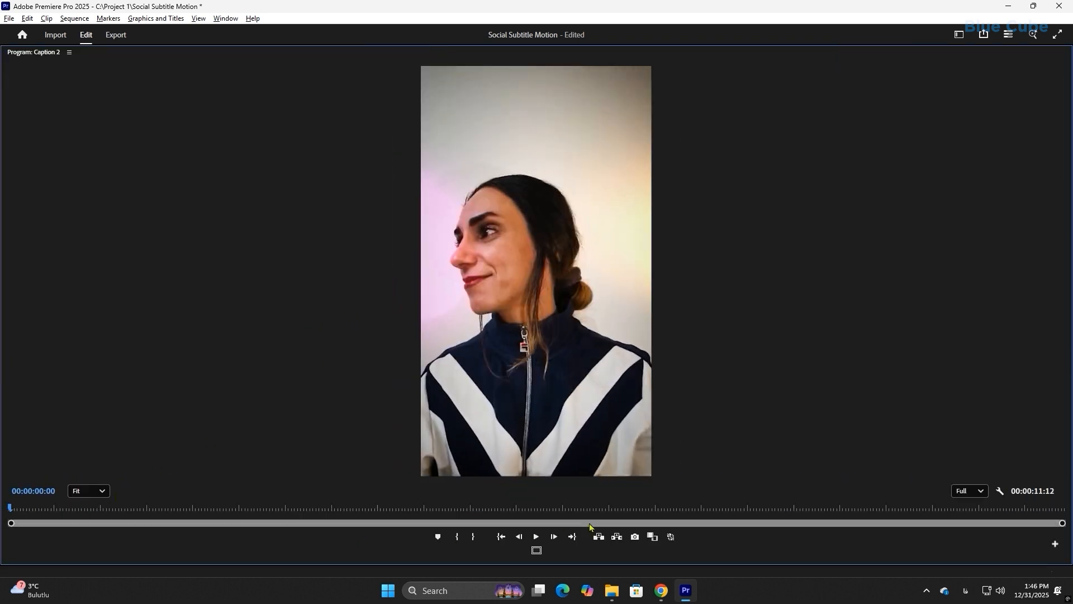
left_click(537, 537)
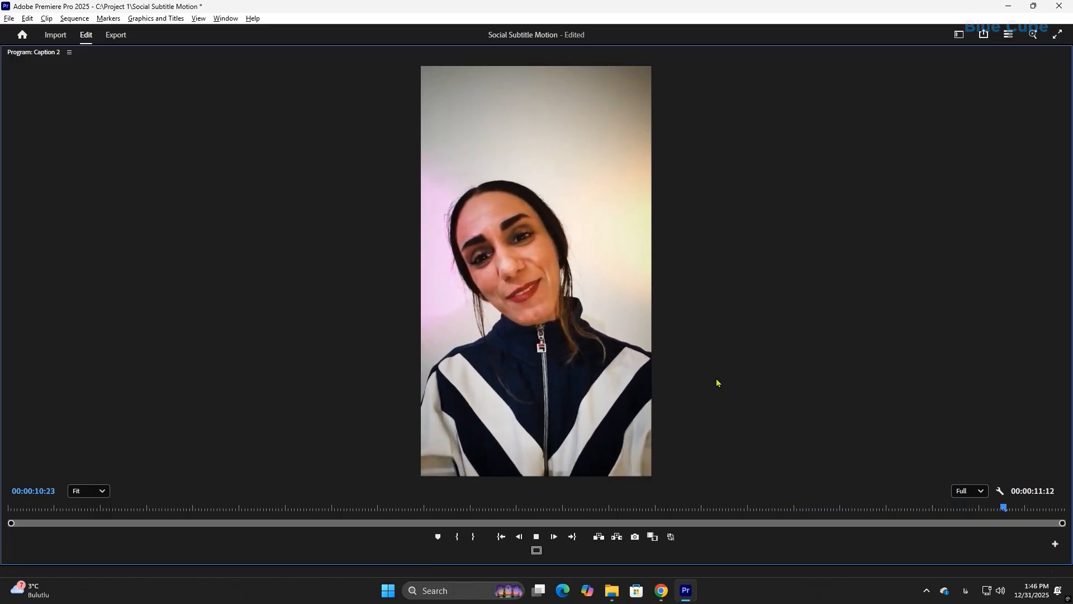
key("grave")
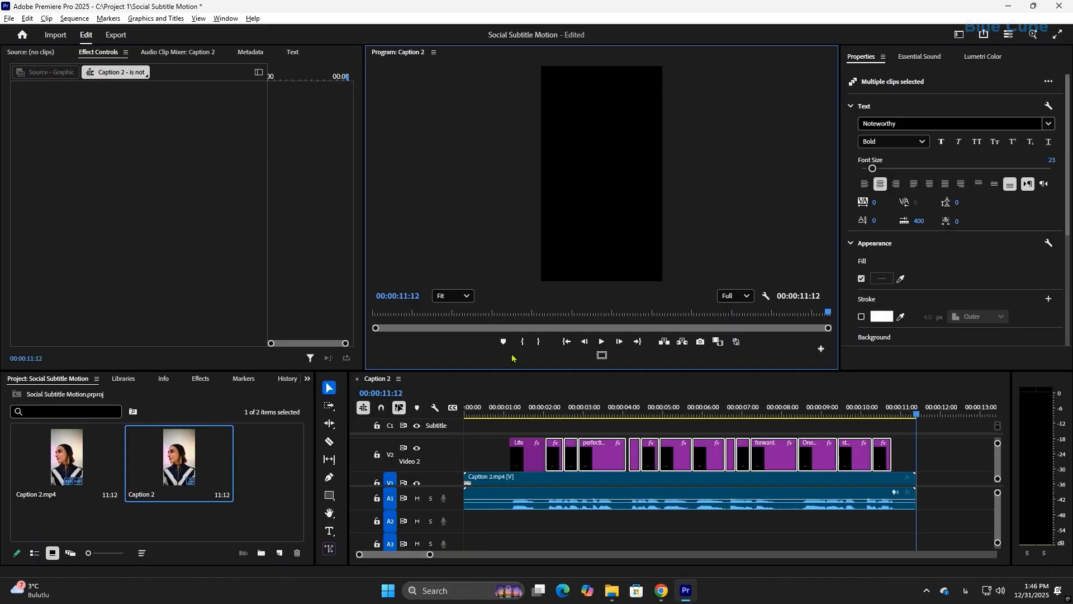
Step: Return the playhead to the "Life" graphic at 00:00:01:08 to view it in the program preview
left_click(513, 409)
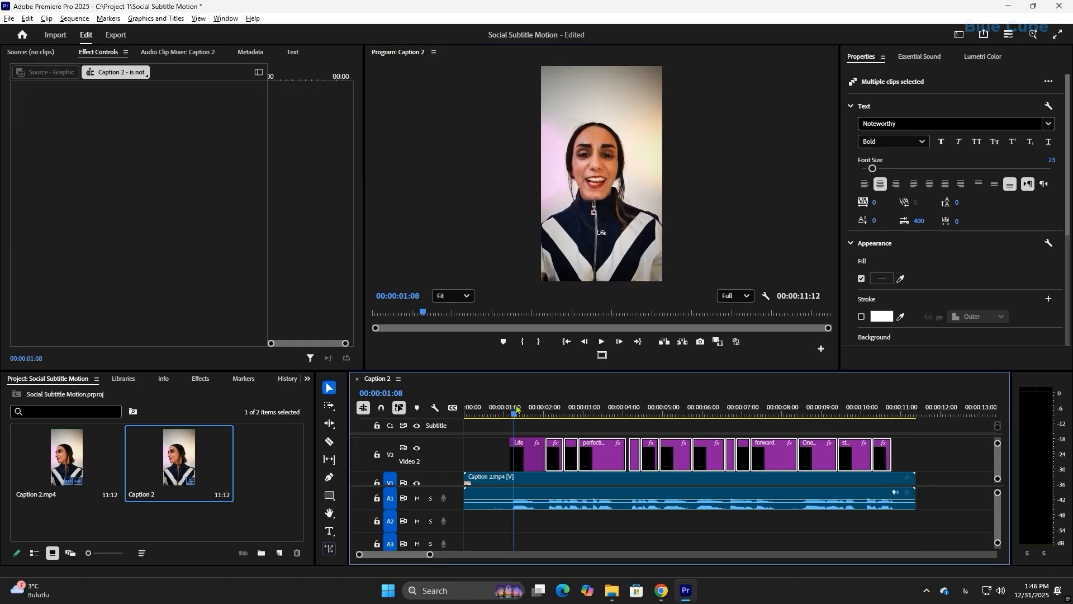
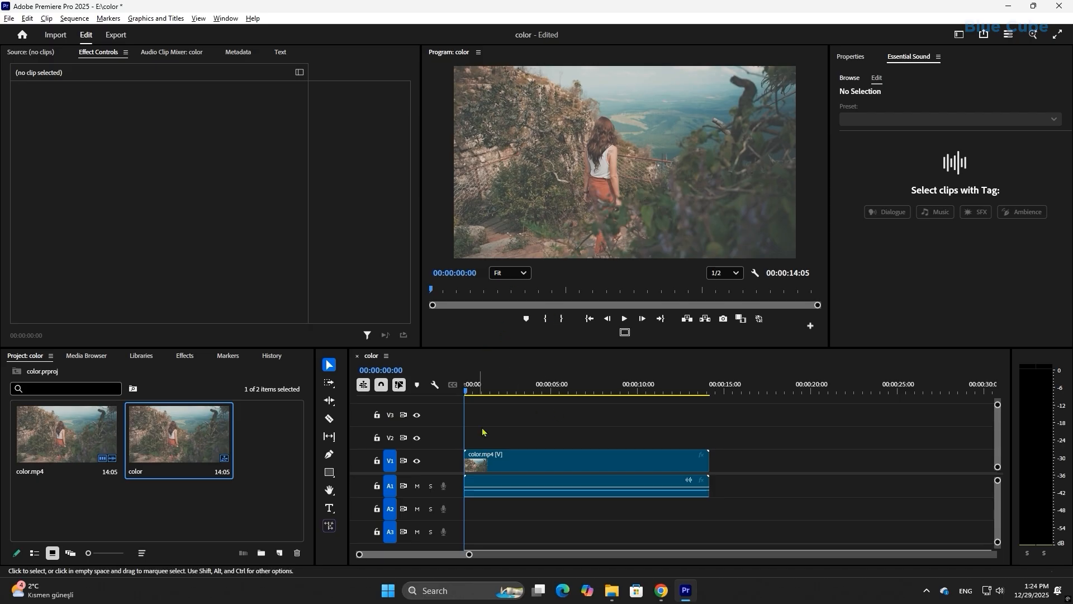
Step: Select the color.mp4 clip in the color sequence, show its Lumetri Color controls and switch to the Color workspace
left_click(534, 463)
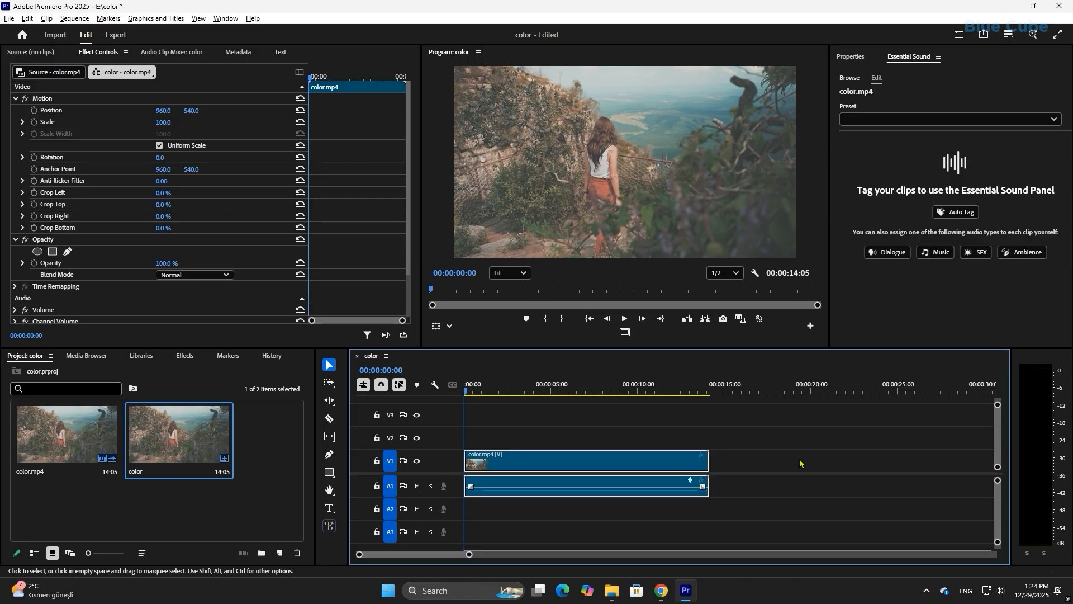
left_click(737, 460)
left_click(584, 465)
left_click(224, 19)
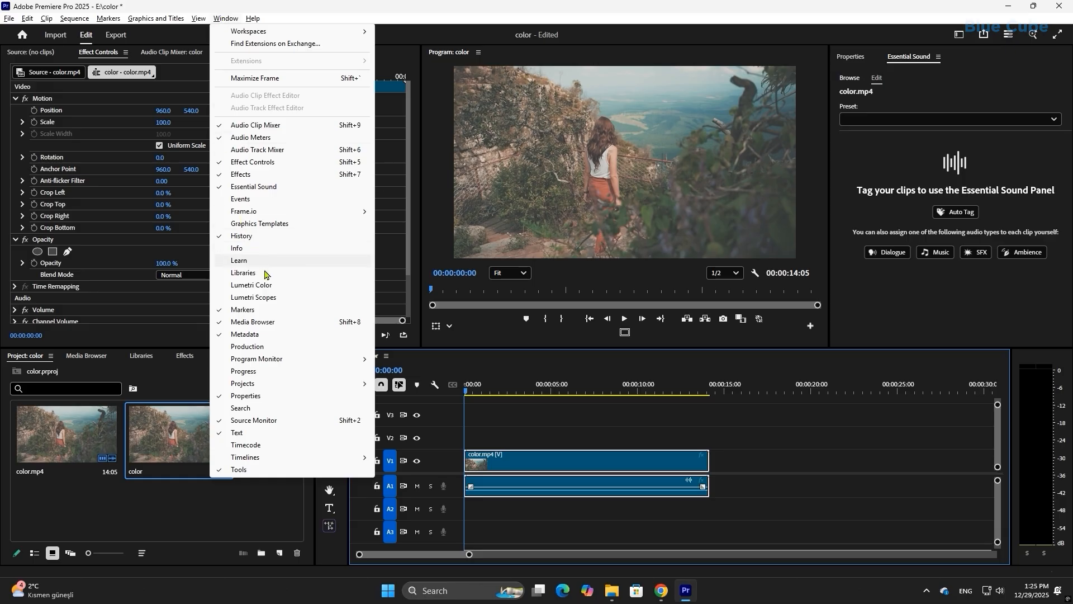
left_click(247, 285)
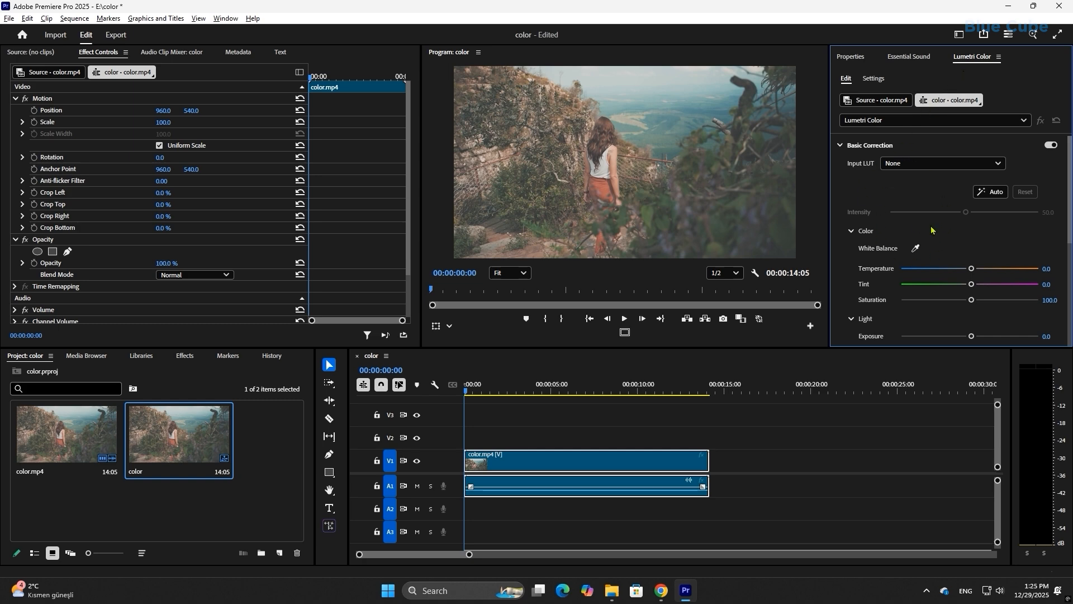
left_click(959, 34)
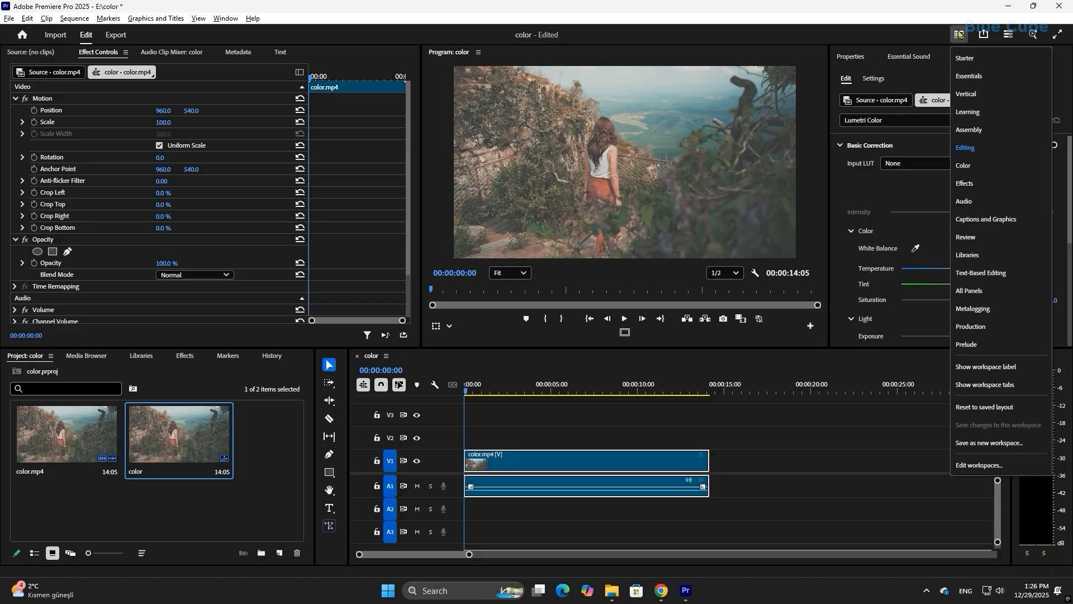
left_click(963, 165)
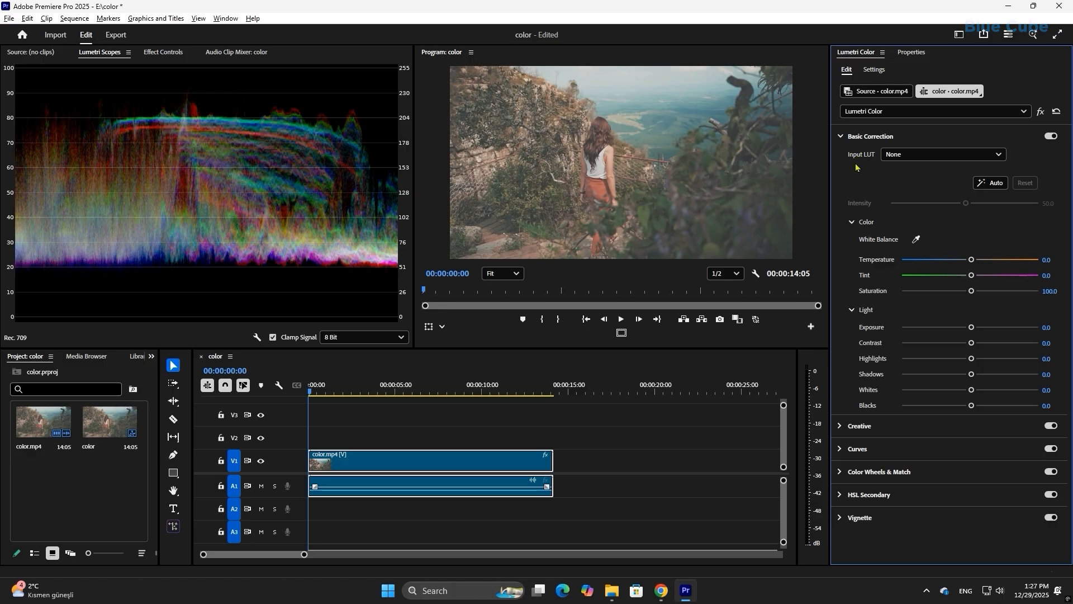
Step: Try AlexaV3, AMIRA_Default_LogC2Rec709, ARRI_Universal_DCI and ARRI_Universal_HD as input LUTs on the clip, and set the input LUT back to None
left_click(899, 155)
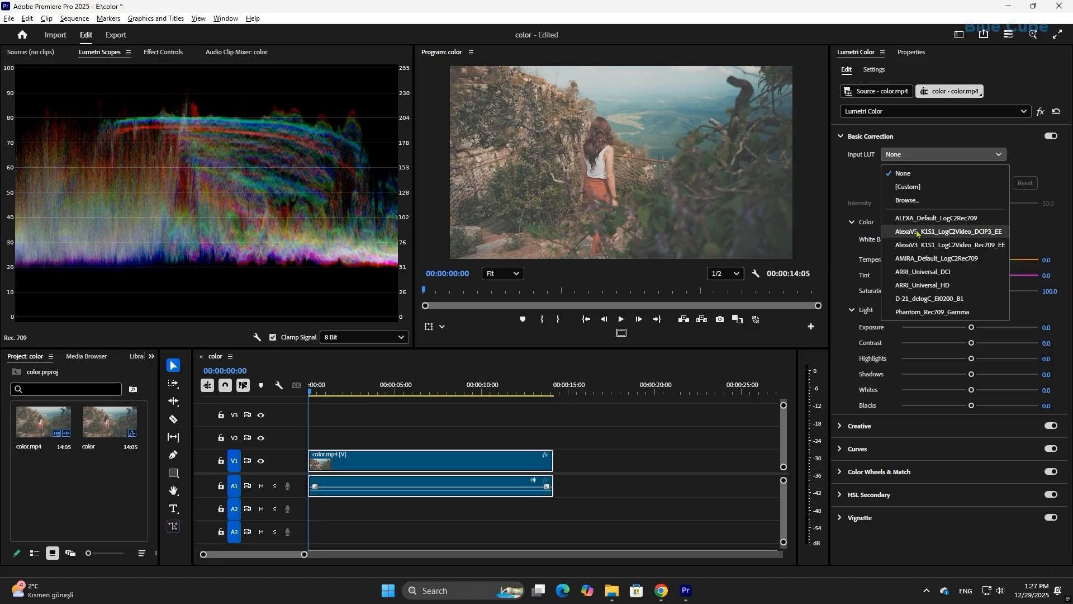
left_click(917, 233)
left_click(911, 156)
left_click(918, 258)
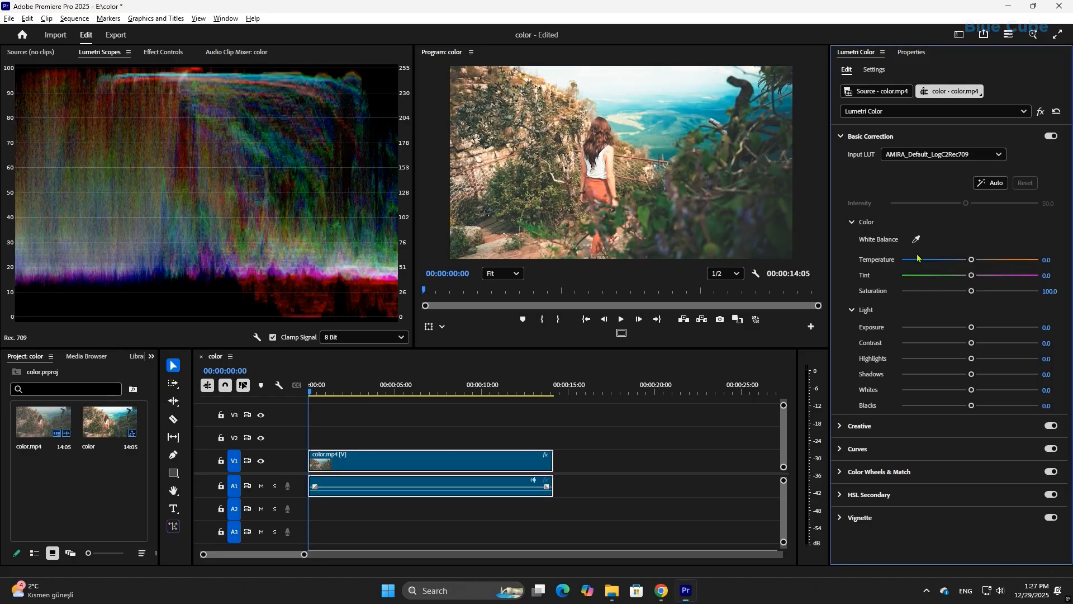
left_click(906, 155)
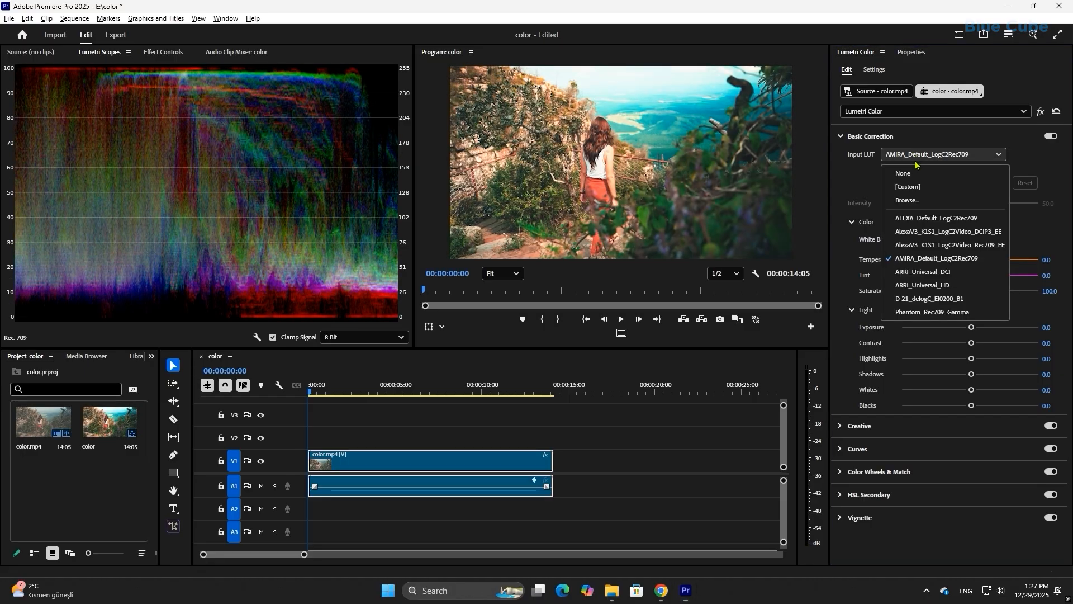
left_click(919, 275)
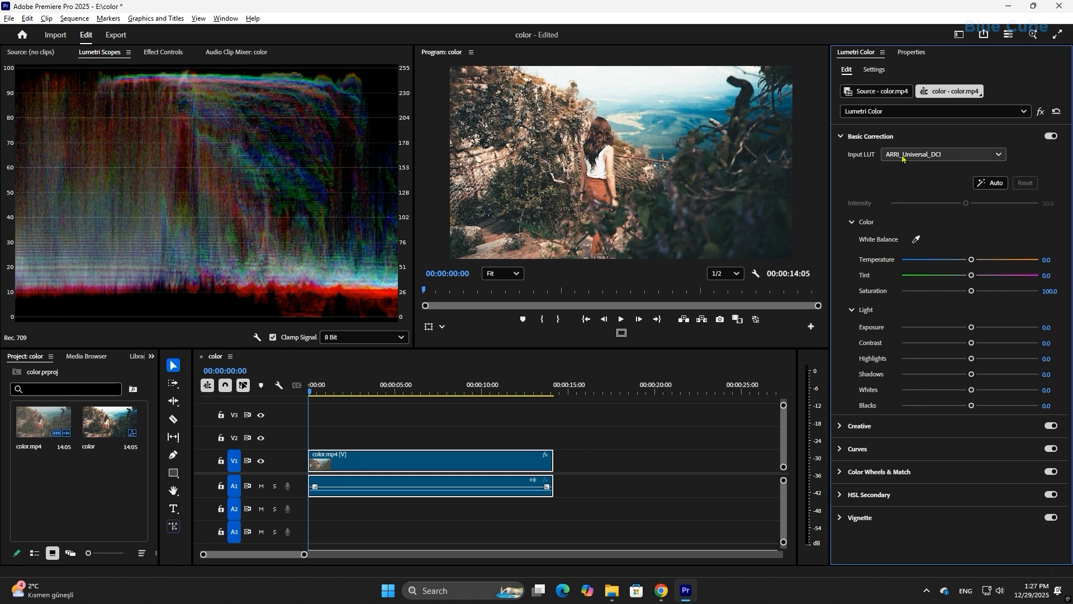
left_click(903, 158)
left_click(920, 285)
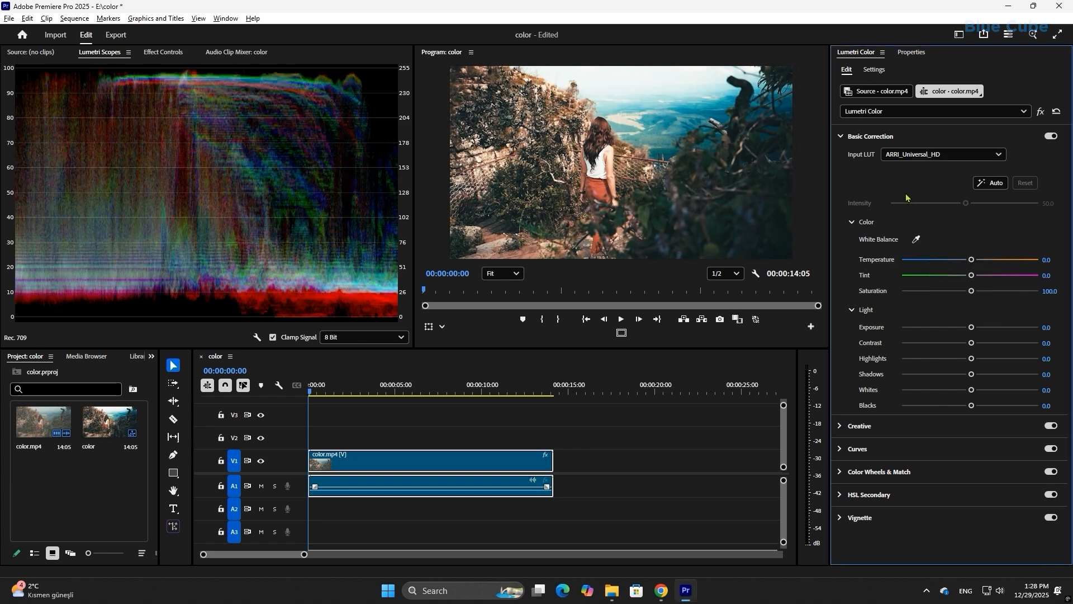
left_click(923, 159)
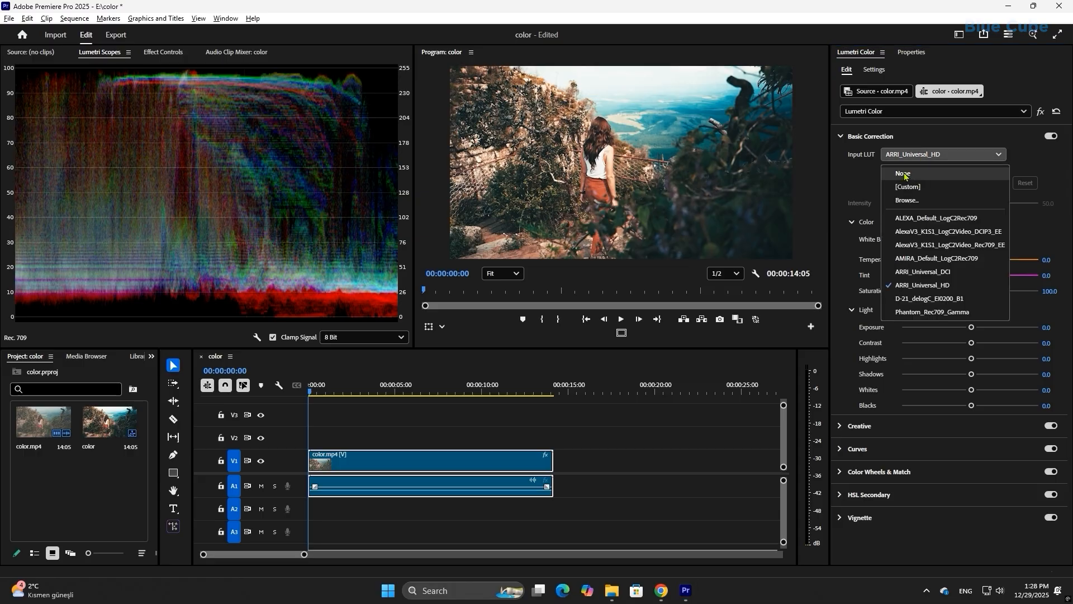
left_click(905, 177)
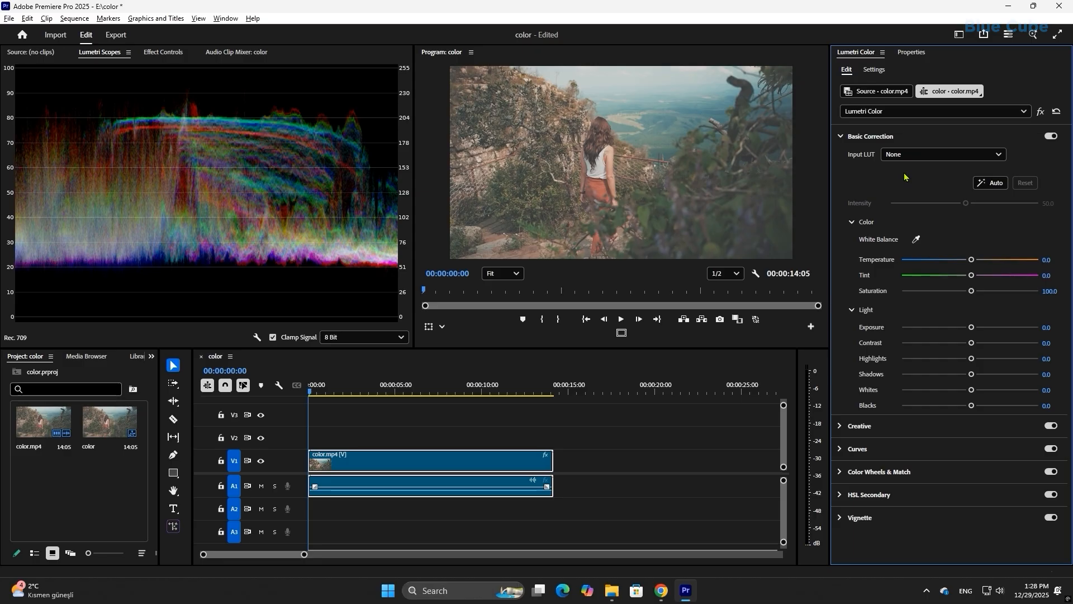
Step: Try the automatic basic correction on the clip and reset it
left_click(991, 183)
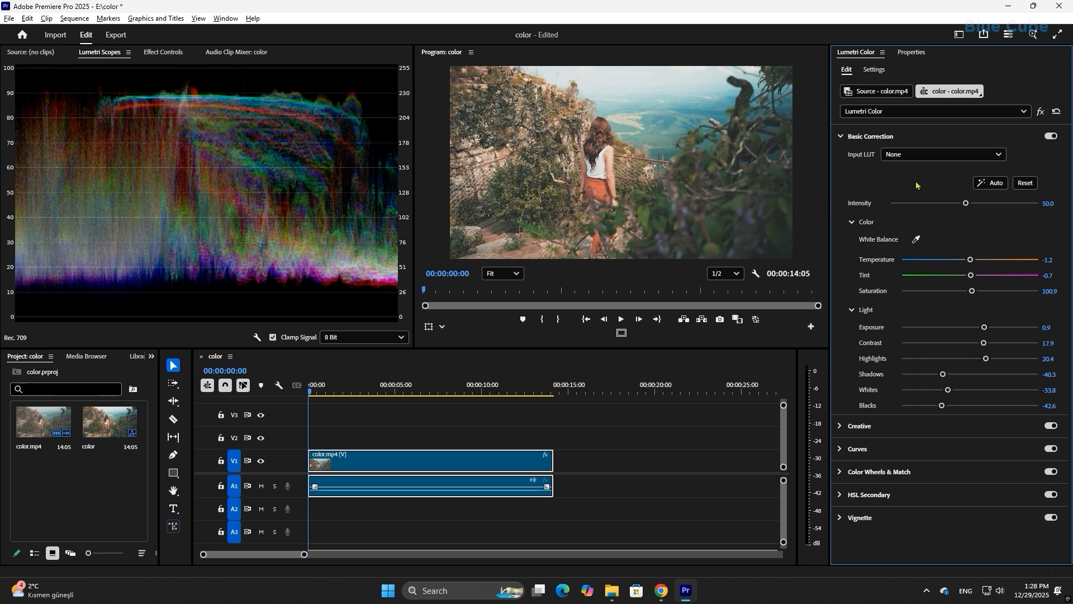
left_click(1026, 183)
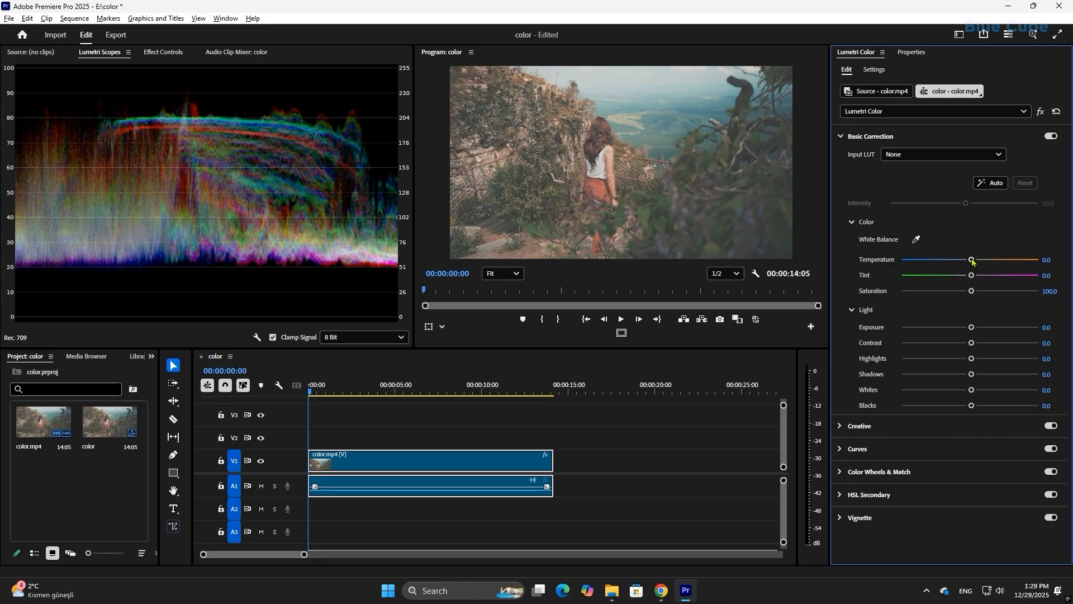
Step: Try a slightly cooler Temperature of about -6.5 on the clip and set the Temperature to 3
mouse_move(971, 259)
left_mouse_down()
mouse_move(994, 266)
mouse_move(947, 265)
mouse_move(981, 265)
mouse_move(965, 264)
left_mouse_up()
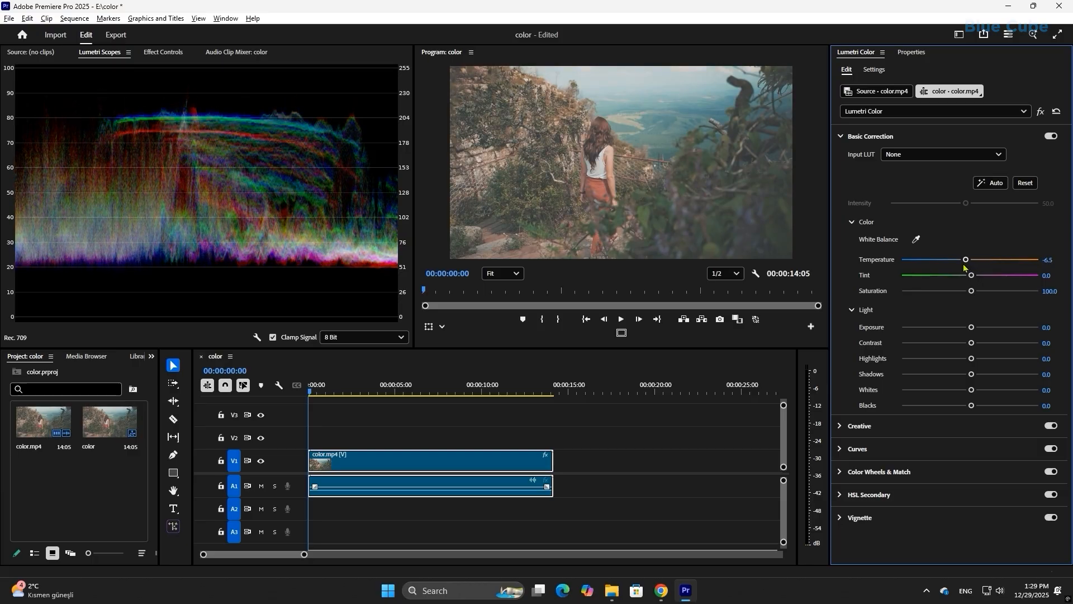
left_click(1050, 258)
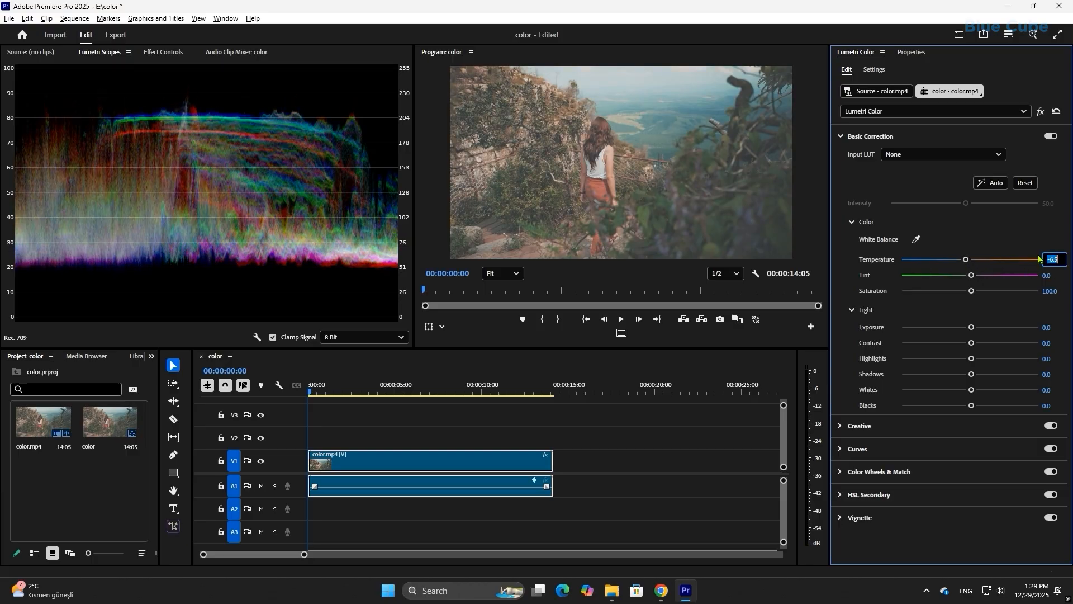
type("3")
key("Return")
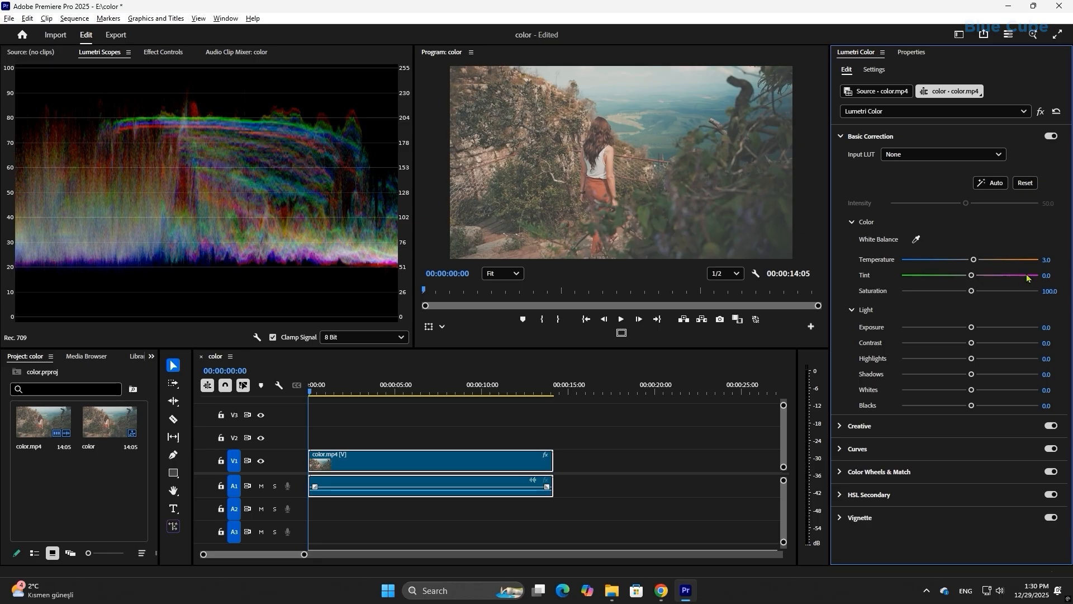
Step: Try a warmer Temperature of about 28.5 on the clip and restore the Temperature to 3
left_click_drag(977, 262, 991, 263)
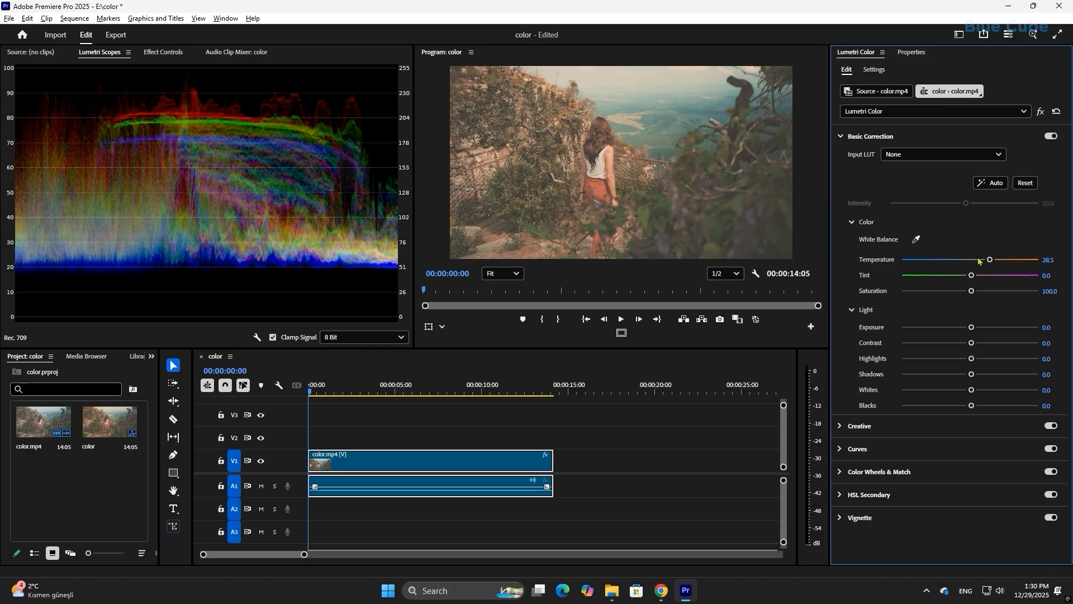
mouse_move(989, 260)
left_mouse_down()
mouse_move(943, 262)
mouse_move(975, 261)
left_mouse_up()
left_click(1050, 260)
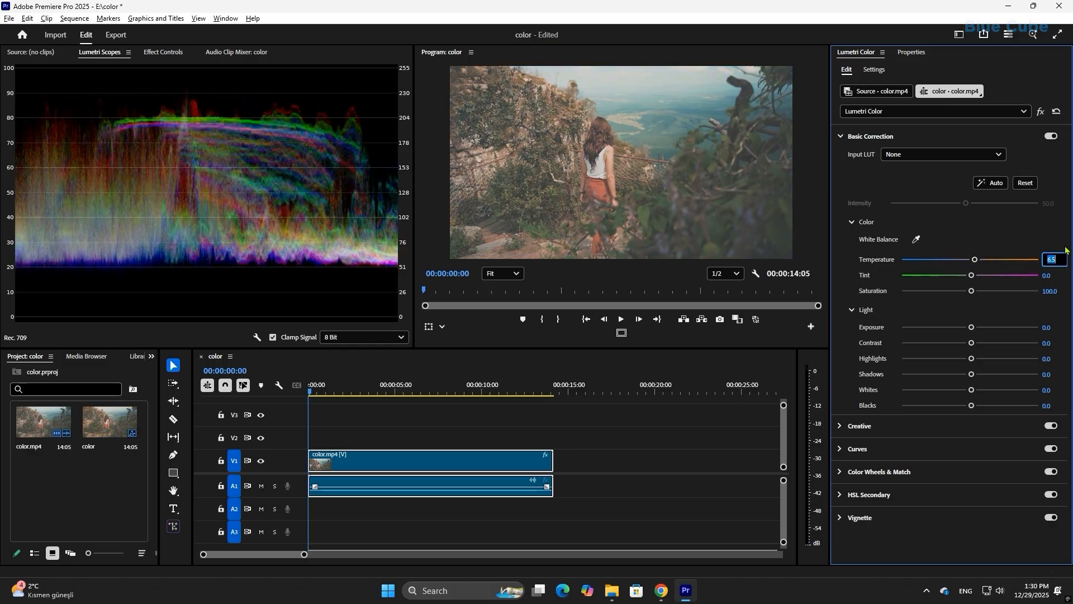
type("3")
key("Return")
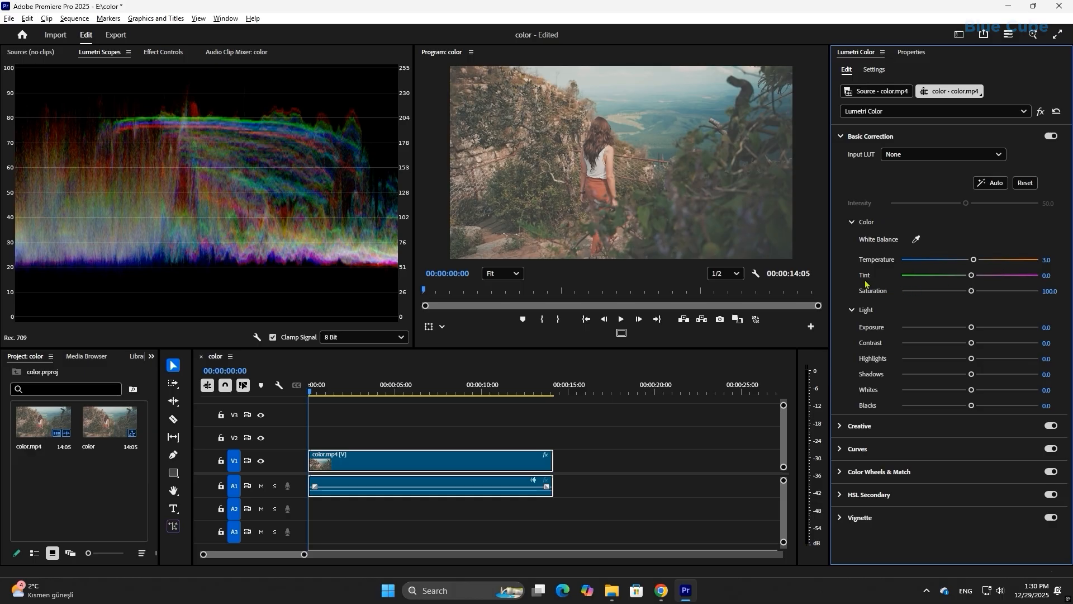
Step: Try lower values for Tint, Saturation and Exposure in turn, resetting each one to its default
mouse_move(972, 276)
left_mouse_down()
mouse_move(997, 278)
mouse_move(966, 276)
left_mouse_up()
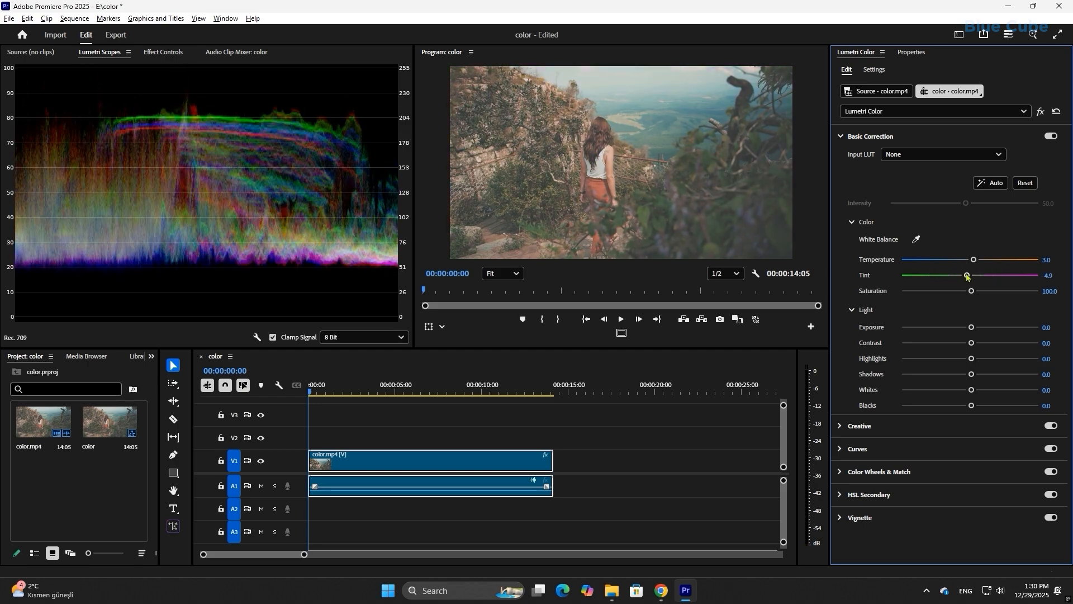
double_click(967, 276)
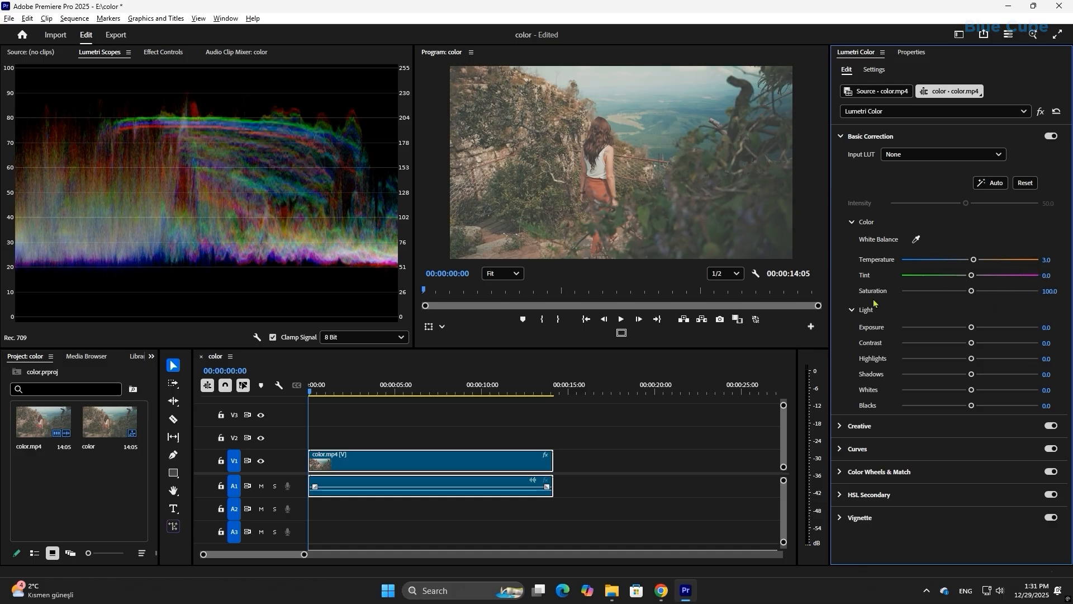
left_click_drag(971, 292, 893, 293)
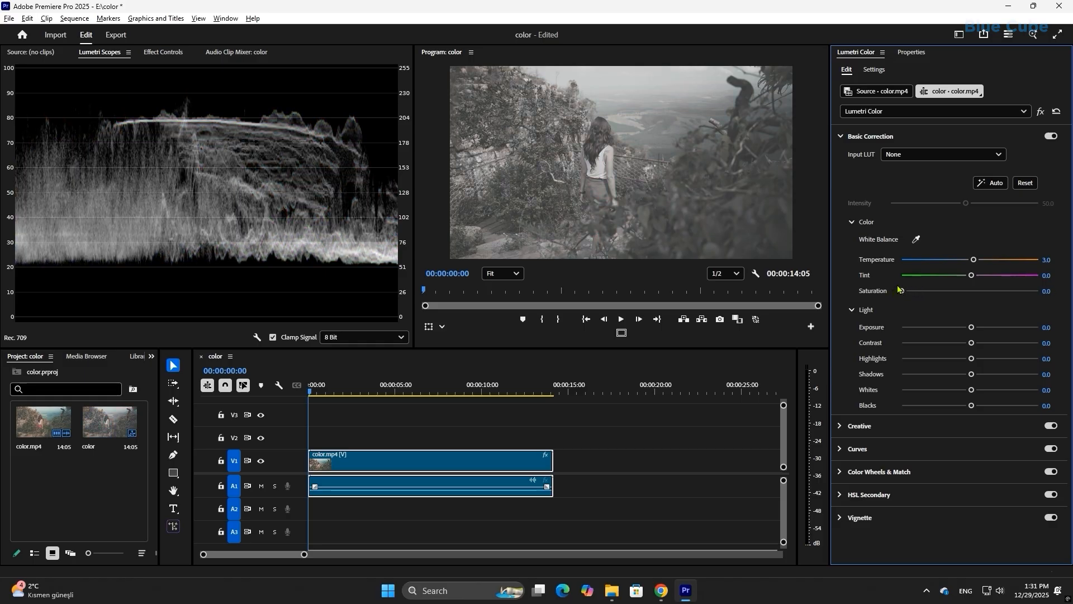
double_click(954, 292)
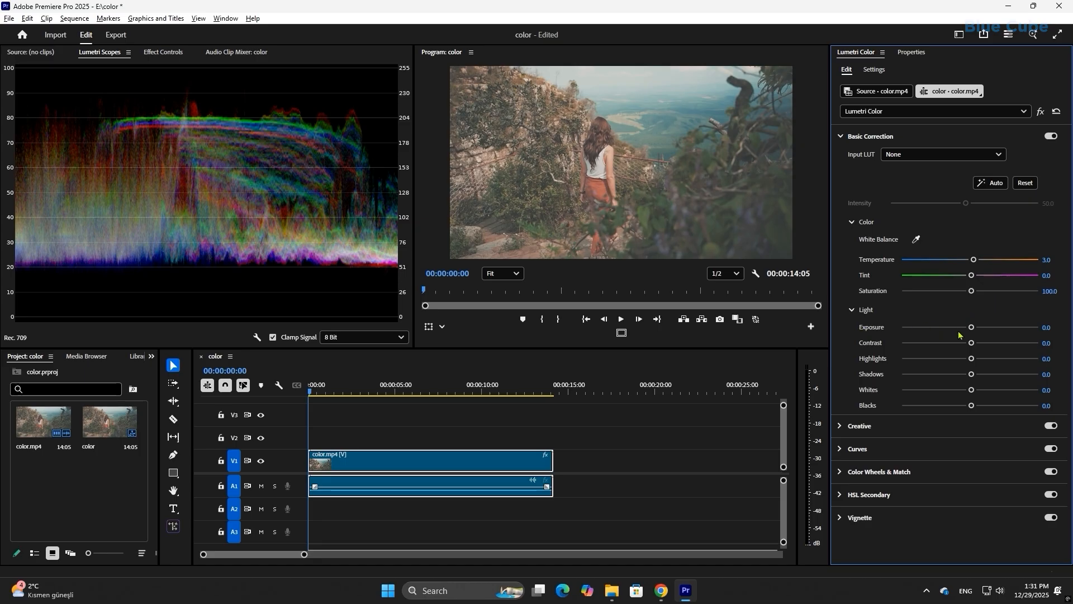
mouse_move(971, 328)
left_mouse_down()
mouse_move(981, 329)
mouse_move(968, 329)
left_mouse_up()
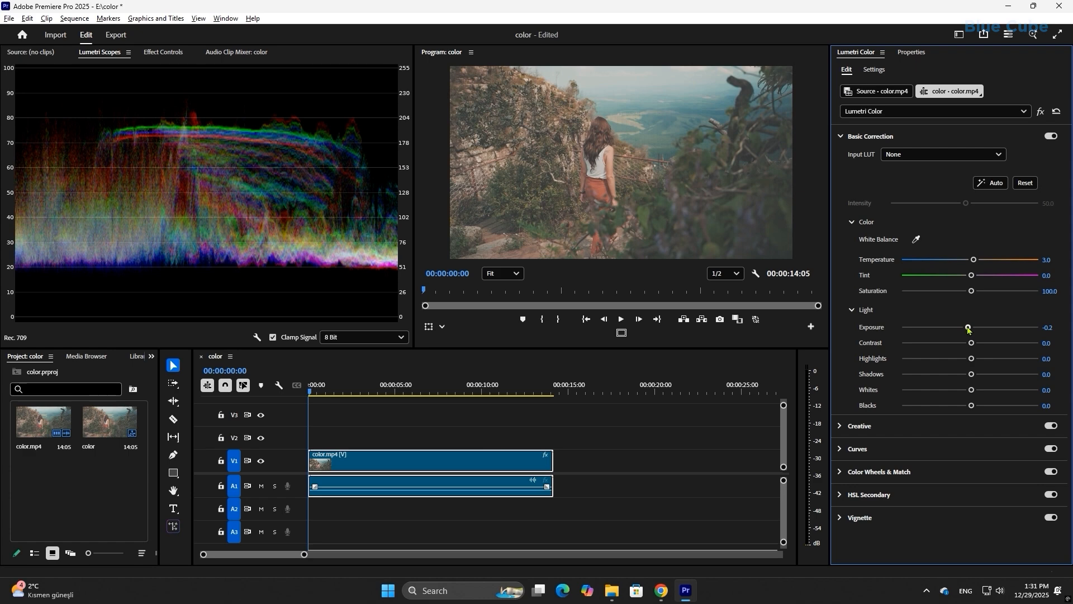
double_click(968, 329)
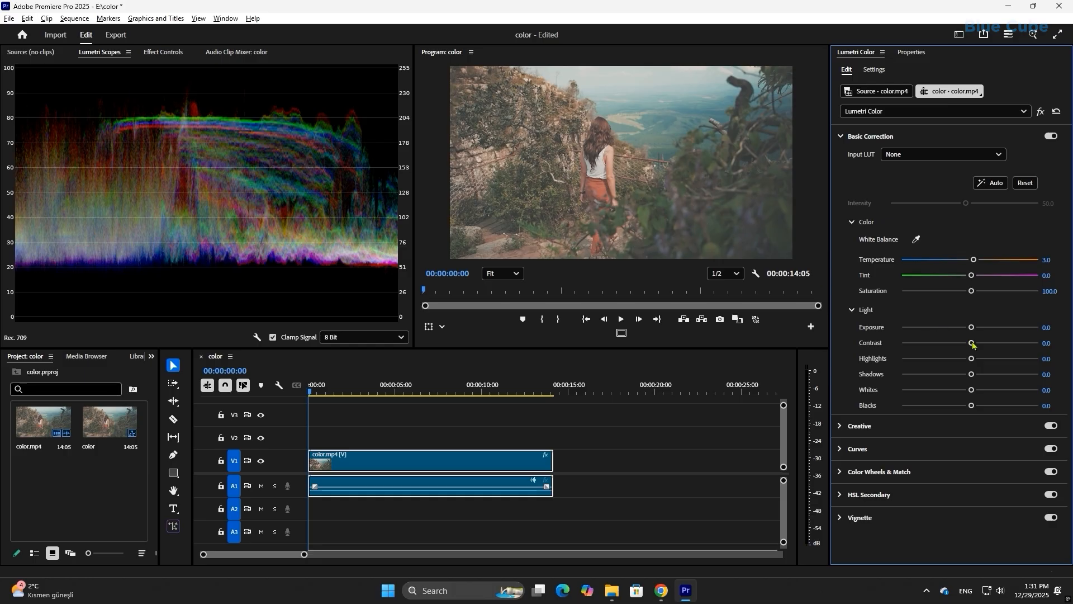
Step: Set Contrast to about 86, Highlights to about 66, Shadows to about -30 and Whites to about -10, and adjust Blacks slightly
left_click_drag(972, 343, 1030, 343)
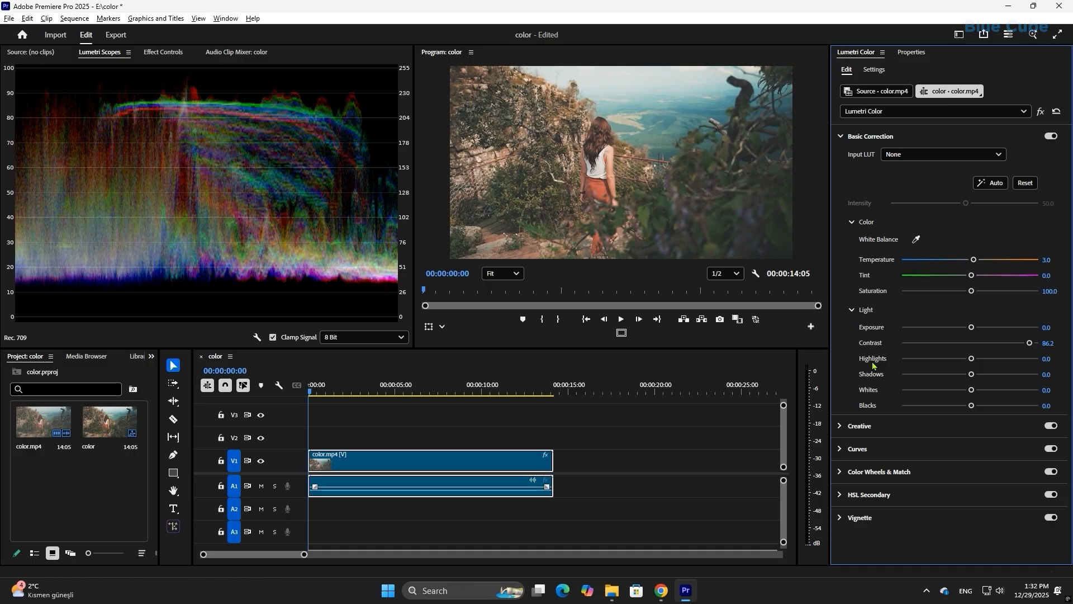
left_click_drag(970, 361, 1015, 360)
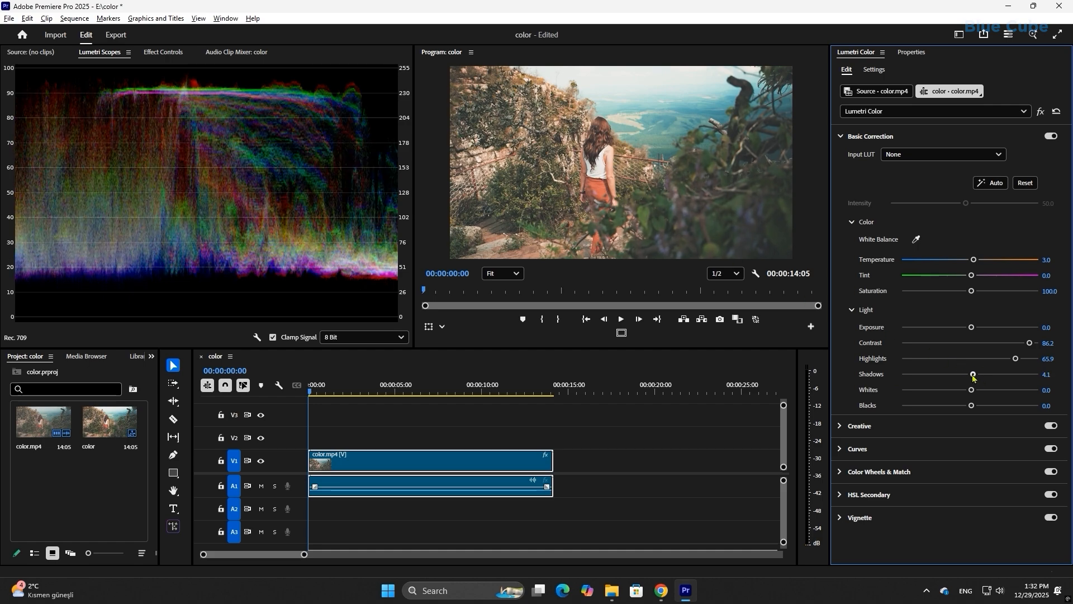
left_click_drag(972, 377, 950, 381)
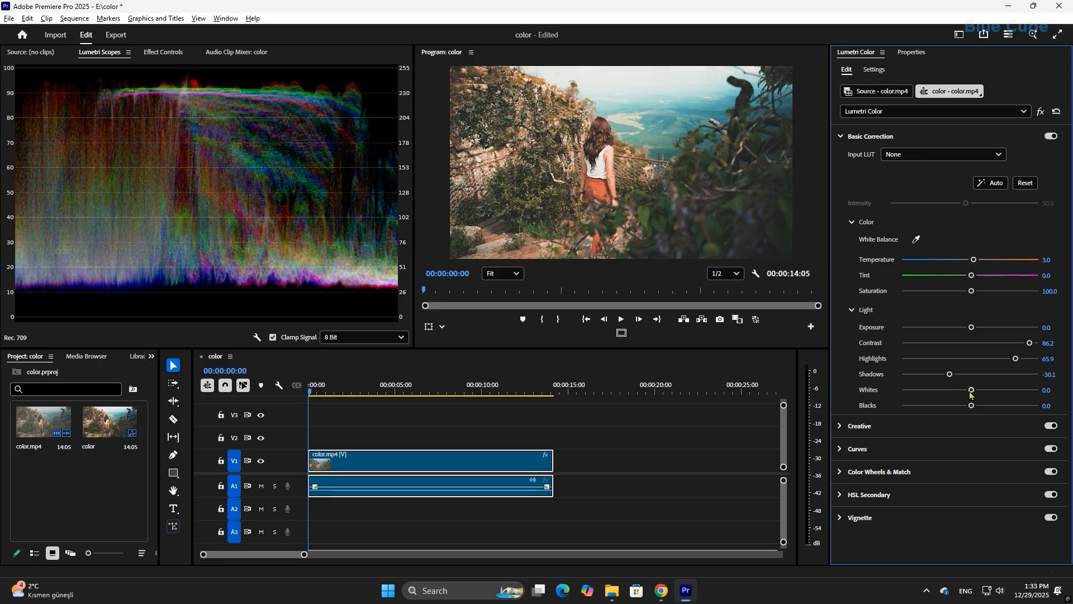
mouse_move(972, 393)
left_mouse_down()
mouse_move(937, 392)
mouse_move(987, 388)
mouse_move(956, 390)
mouse_move(982, 407)
mouse_move(970, 405)
left_mouse_up()
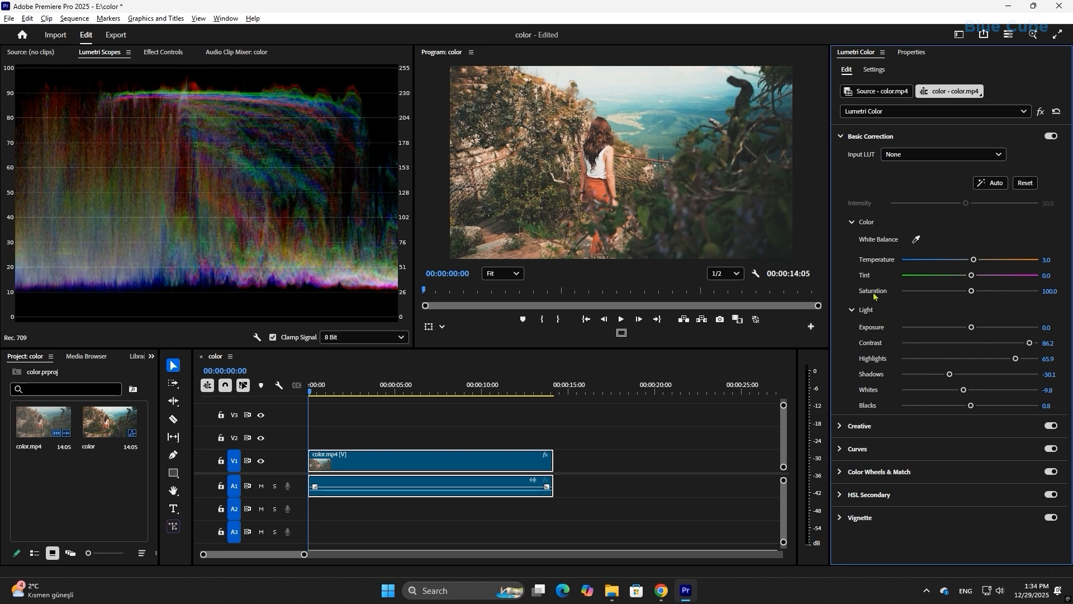
Step: Raise the clip's Saturation slightly and set it to 103
left_click_drag(971, 292, 975, 294)
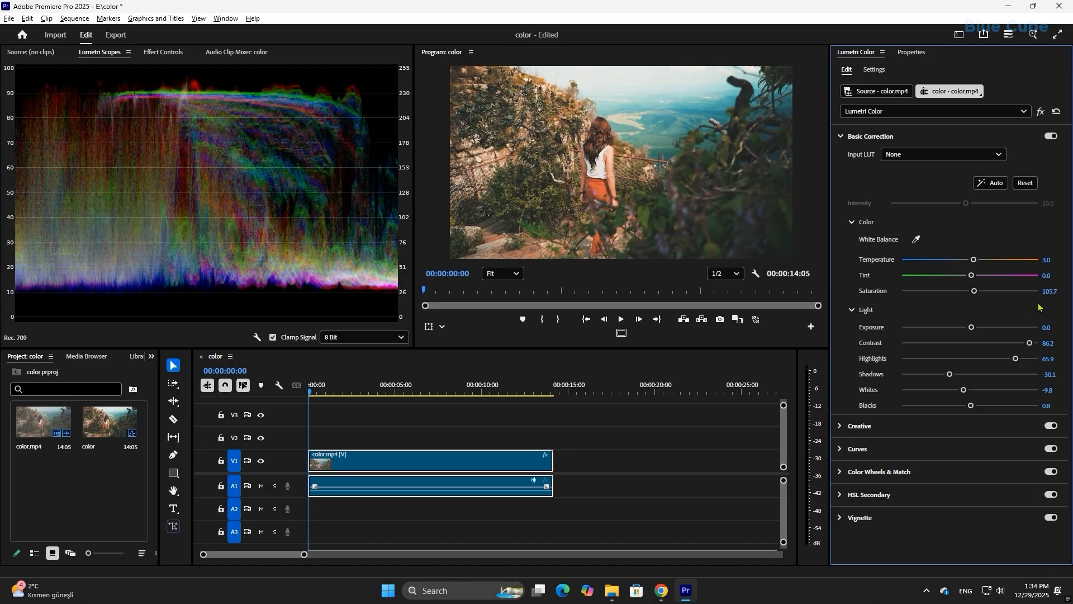
left_click(1048, 290)
type("103")
key("Return")
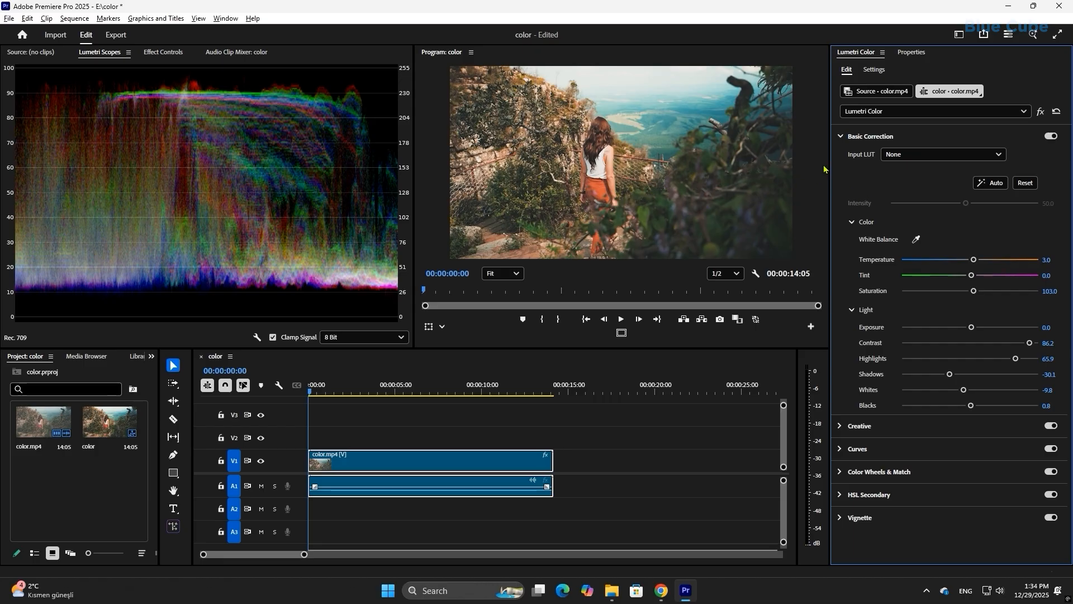
Step: Compare the clip with Basic Correction off and on at about 00:00:03:12, and return the playhead to the start
left_click(1051, 136)
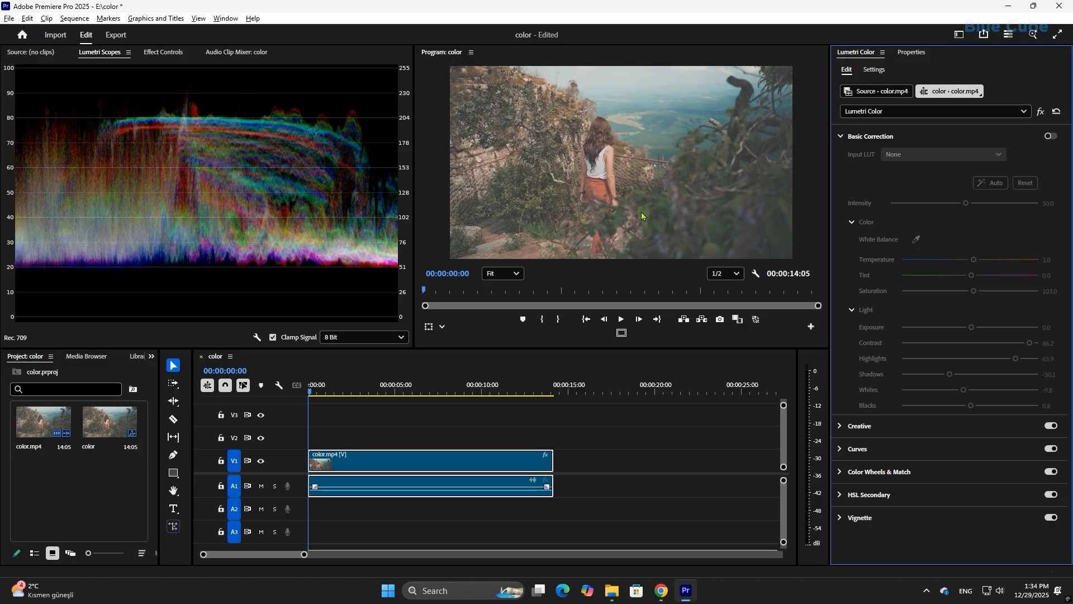
left_click_drag(343, 391, 368, 403)
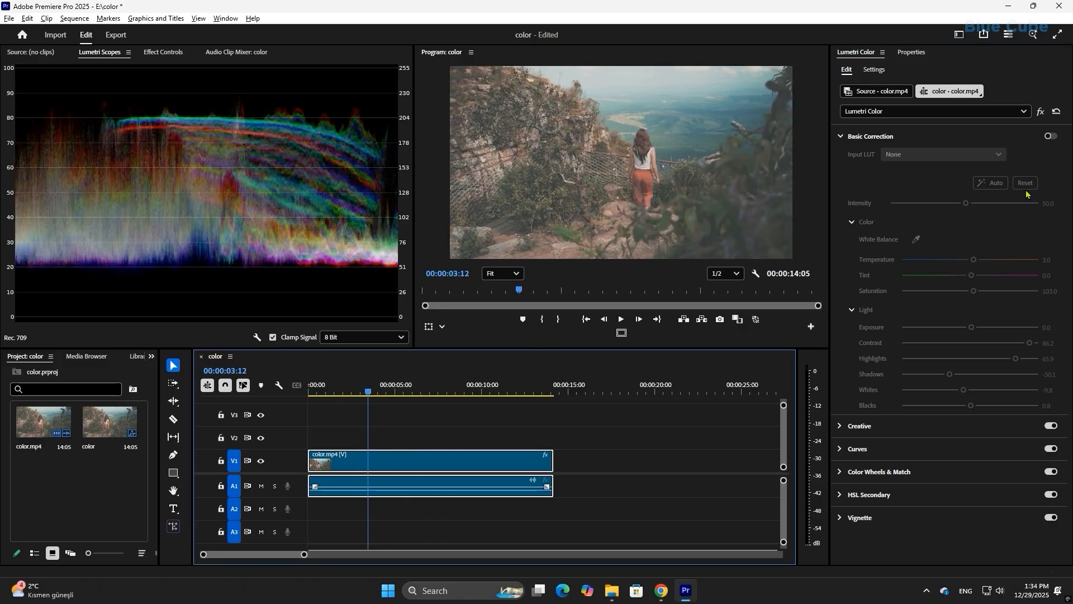
left_click(1049, 136)
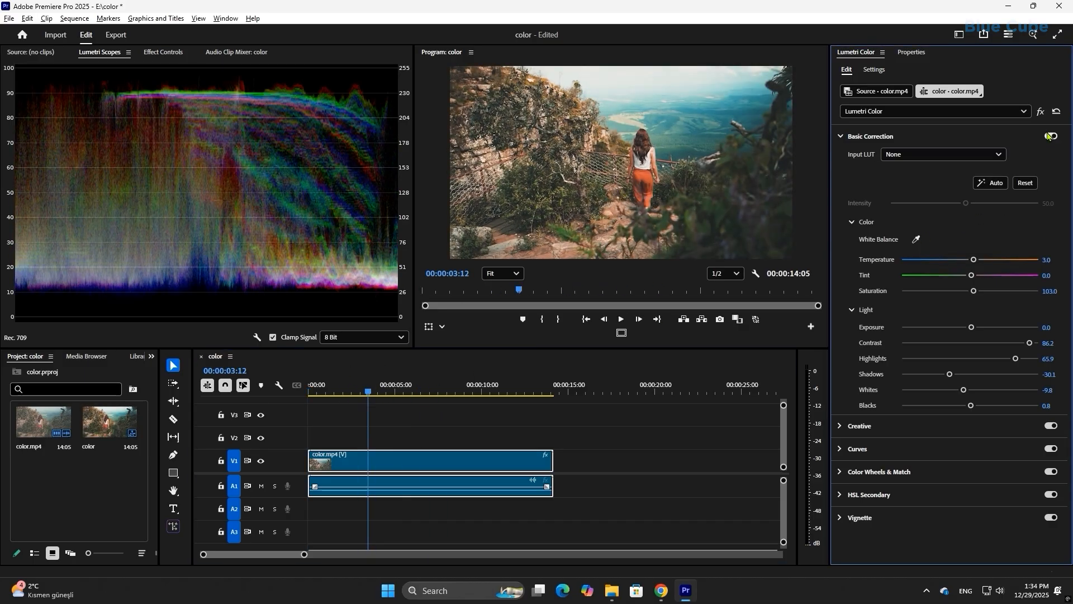
left_click_drag(368, 392, 309, 400)
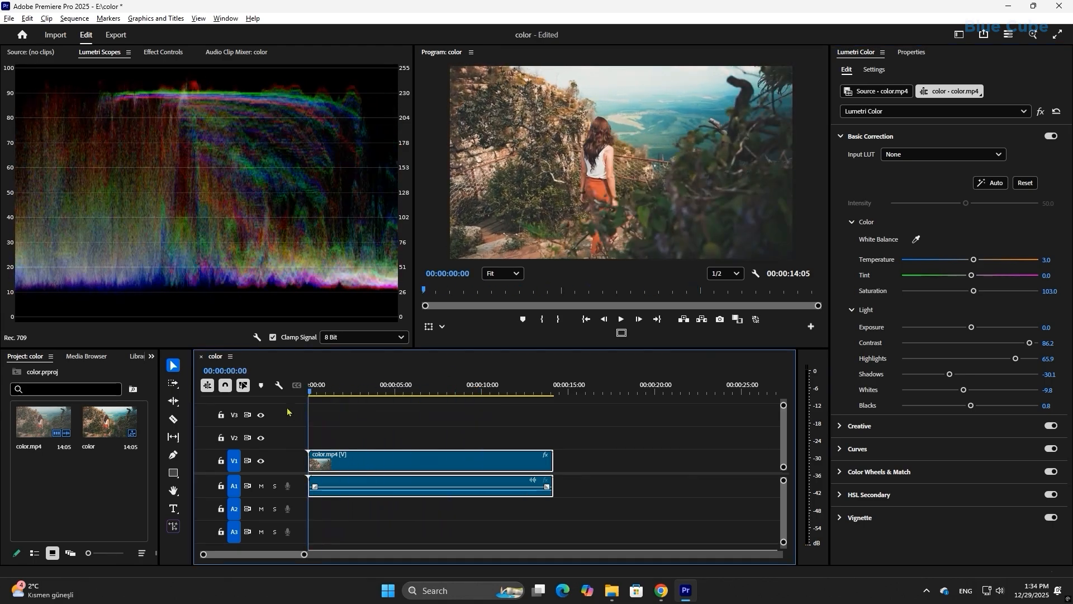
Step: Collapse Basic Correction, expand Curves, and view the red, green and blue RGB curves before returning to the white curve
left_click(841, 136)
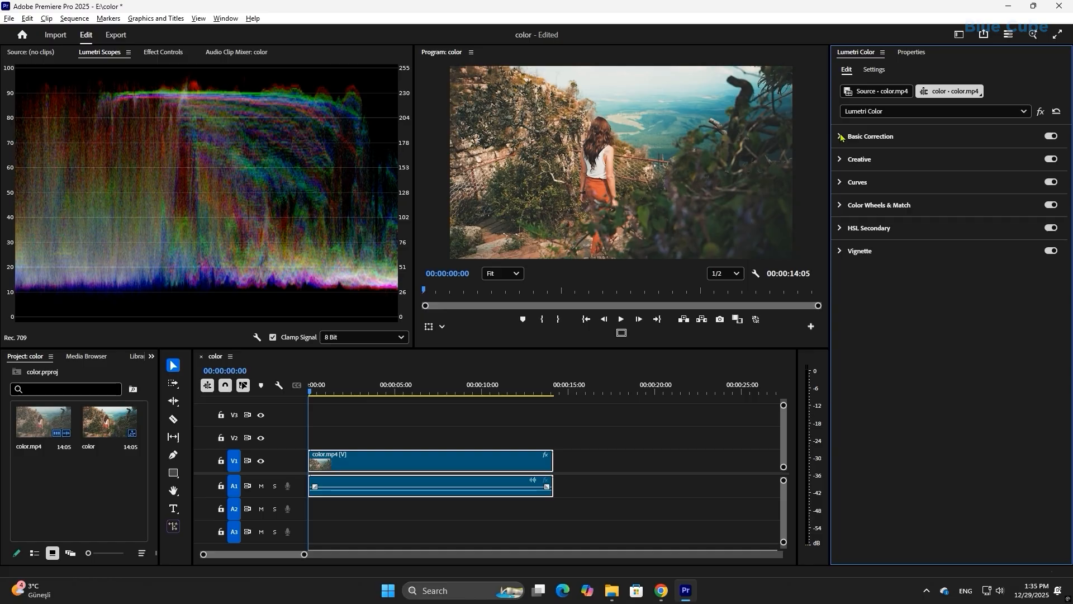
left_click(841, 183)
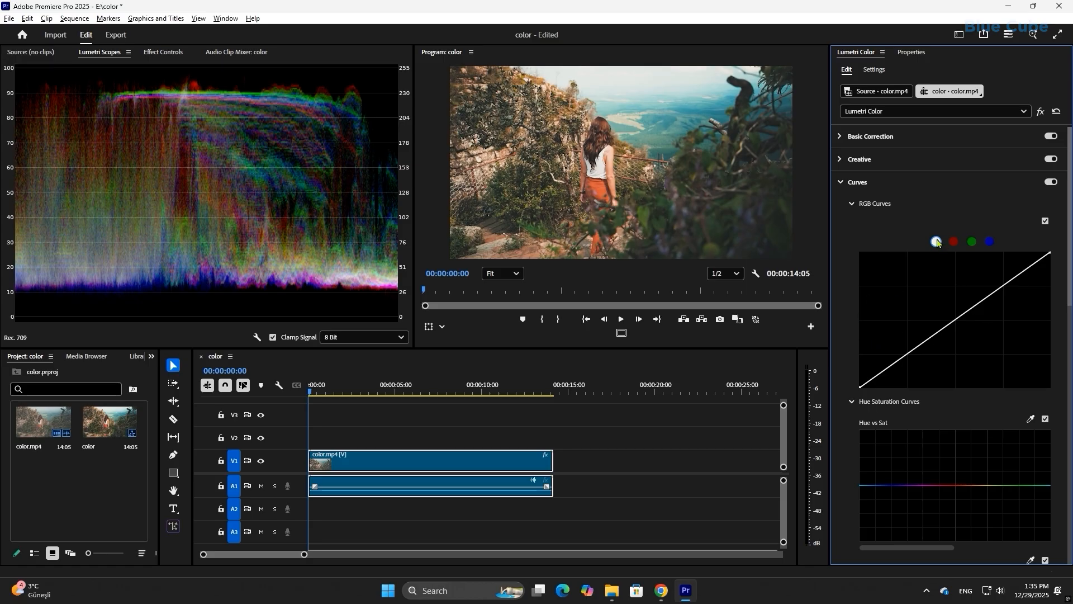
left_click(954, 242)
left_click(972, 242)
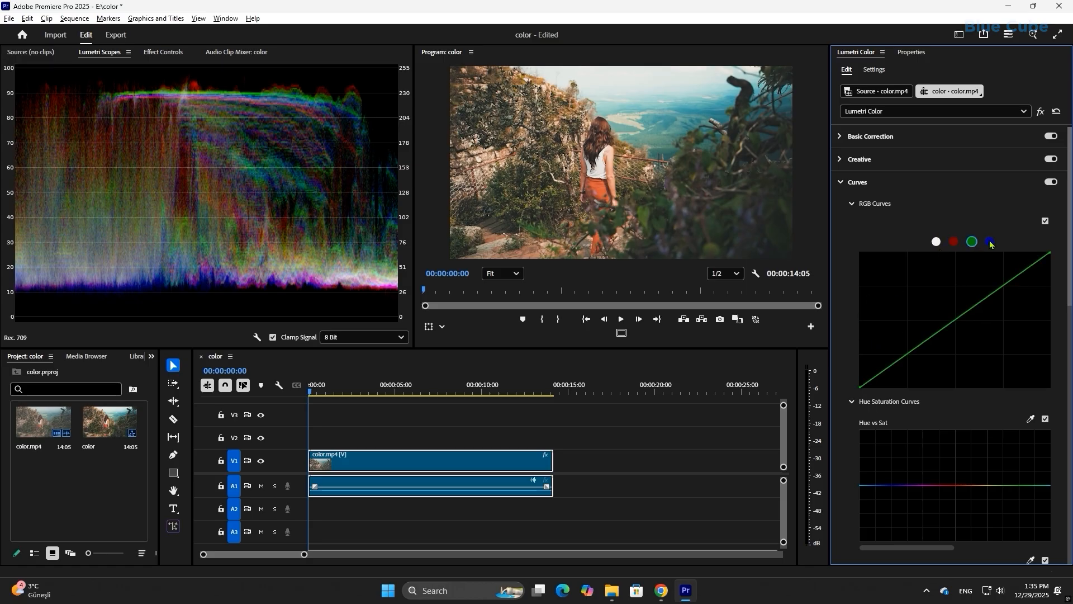
left_click(990, 242)
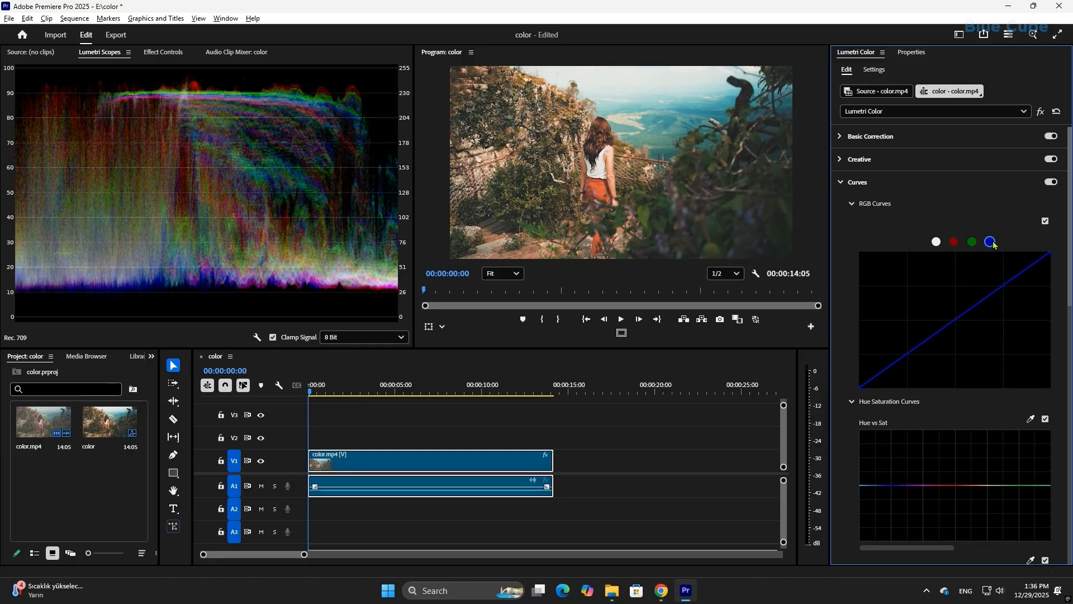
left_click(936, 242)
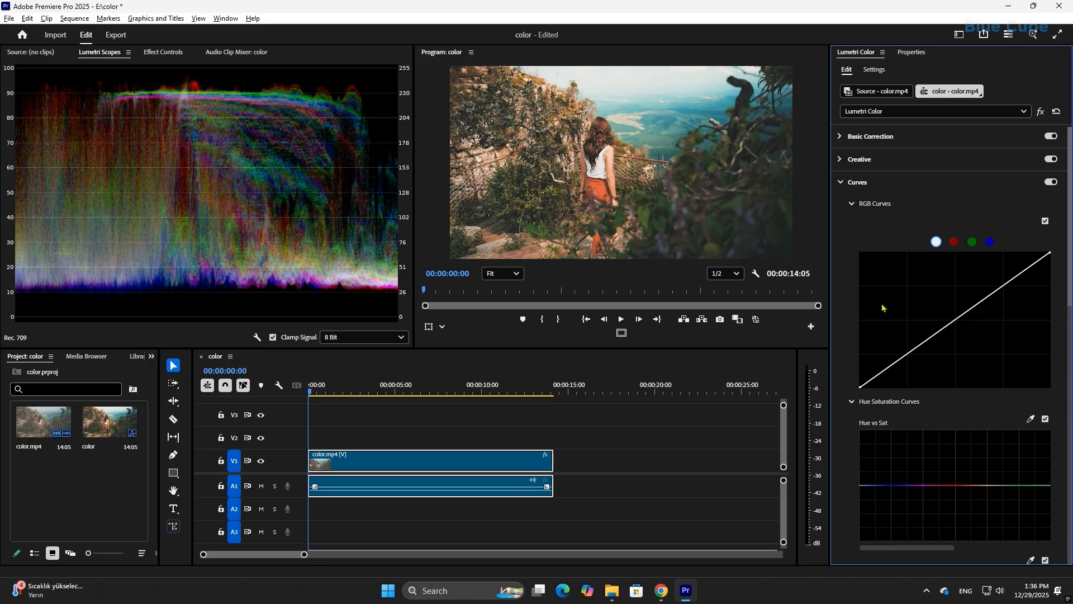
Step: Try darkening the midtones by lowering the middle of the white RGB curve, and remove the added point
left_click_drag(959, 319, 959, 347)
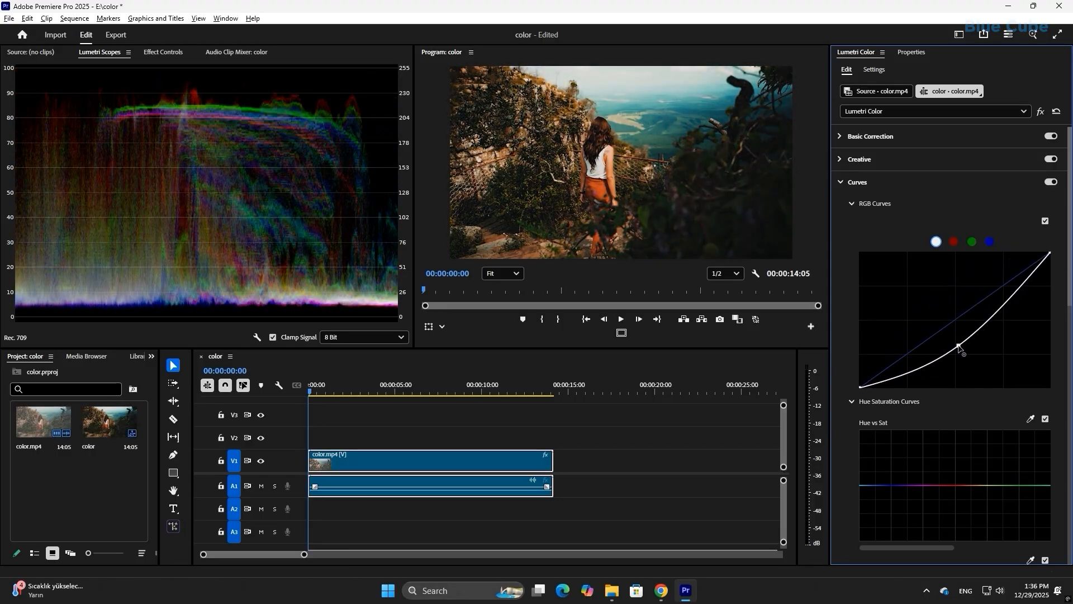
key("ctrl")
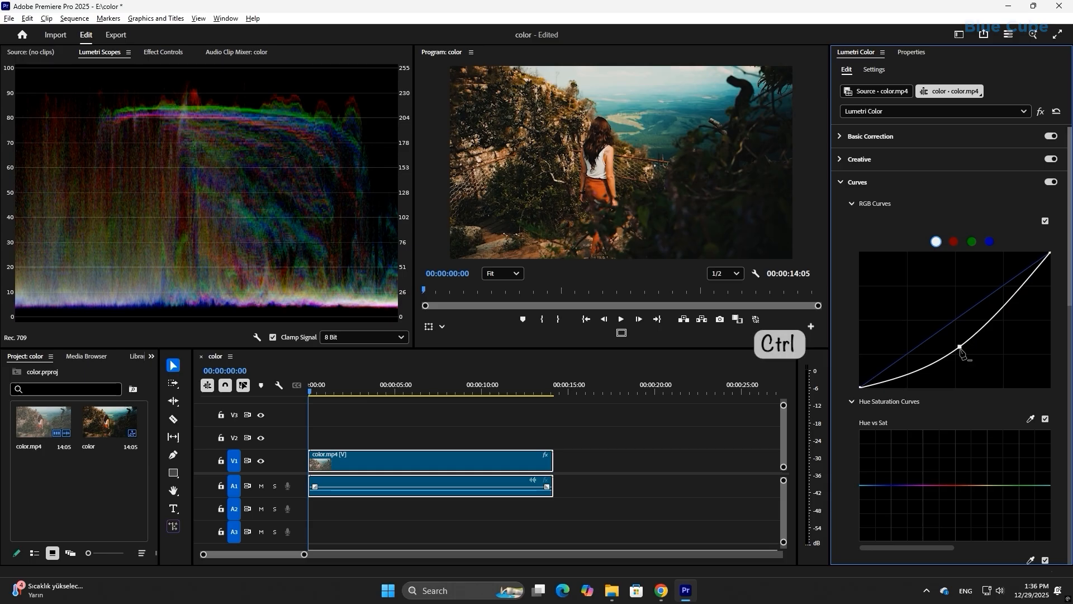
left_click(960, 347, "ctrl")
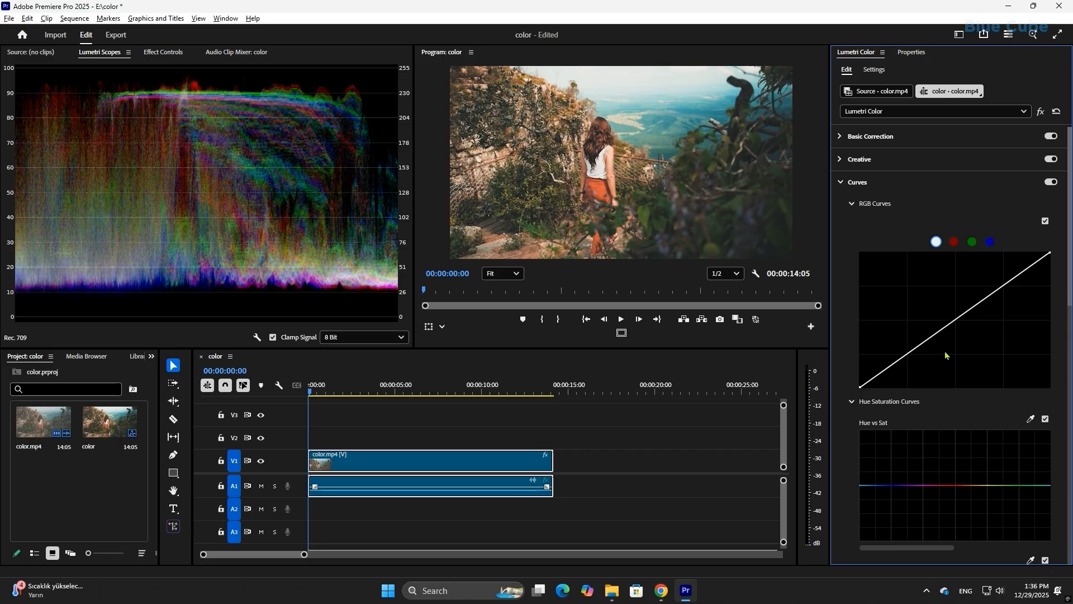
Step: Shape the white RGB curve into a gentle S by adding a slightly lowered shadow point and a slightly raised highlight point
left_click(904, 356)
left_click(1003, 287)
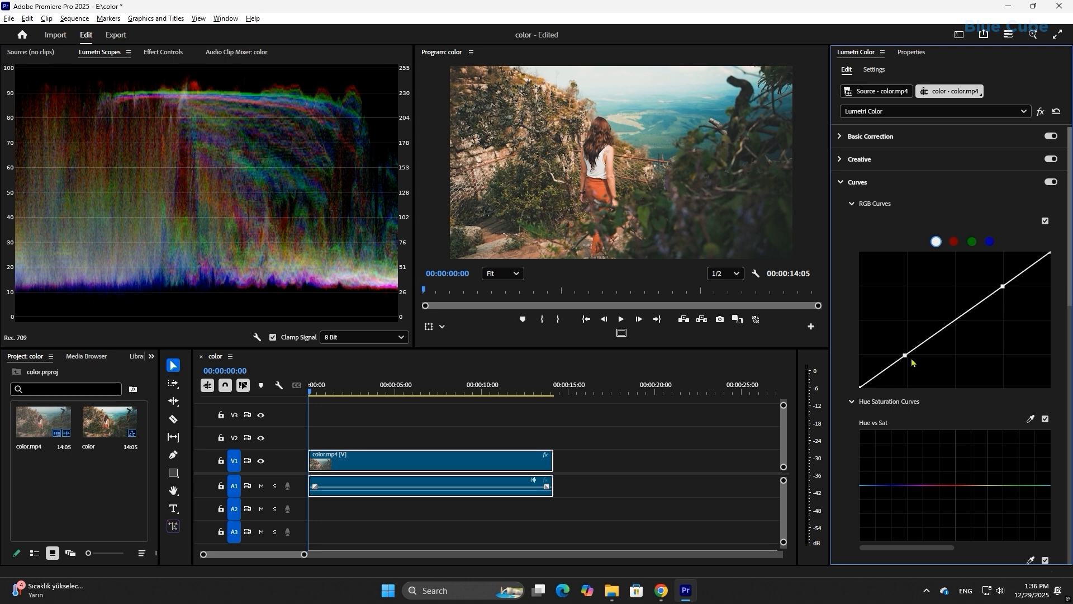
left_click_drag(905, 356, 908, 357)
left_click_drag(910, 360, 909, 359)
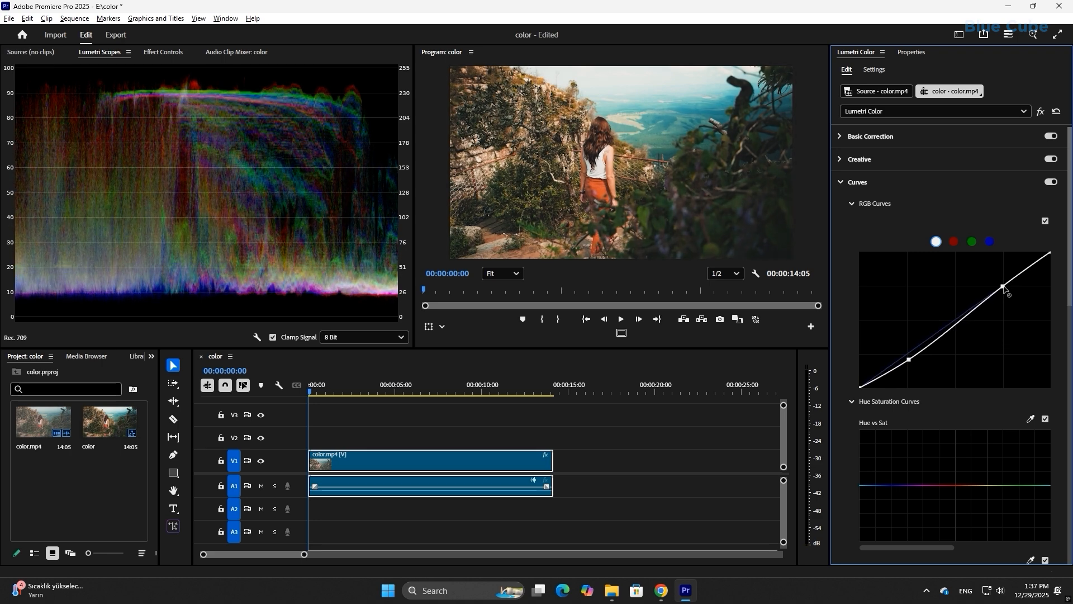
left_click_drag(1003, 287, 999, 284)
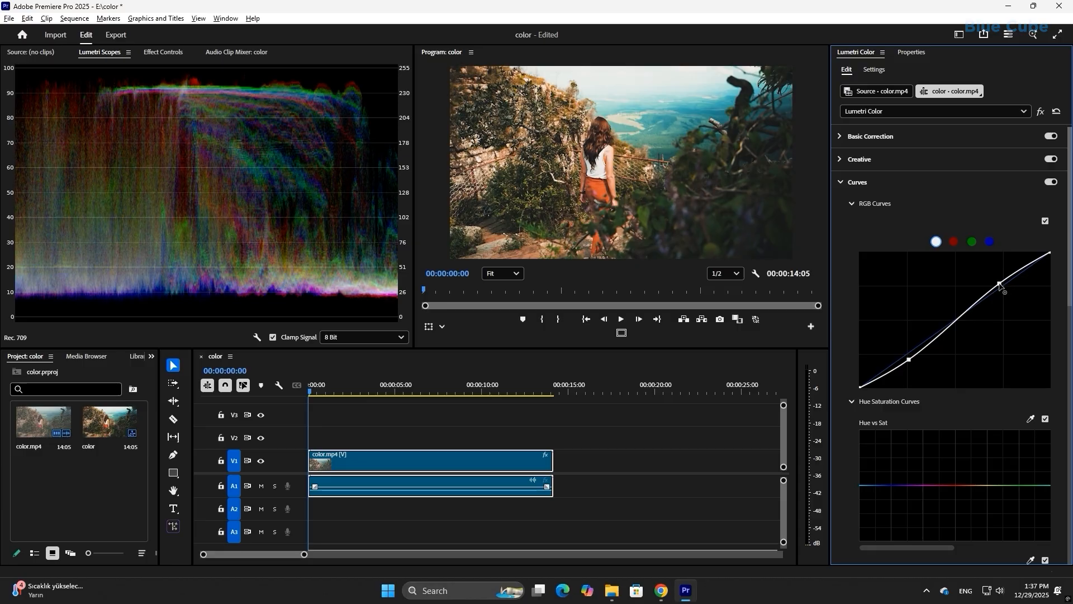
Step: Compare the image with Curves off and on, and raise the RGB curve's shadow point slightly
left_click(1054, 182)
left_click(1054, 182)
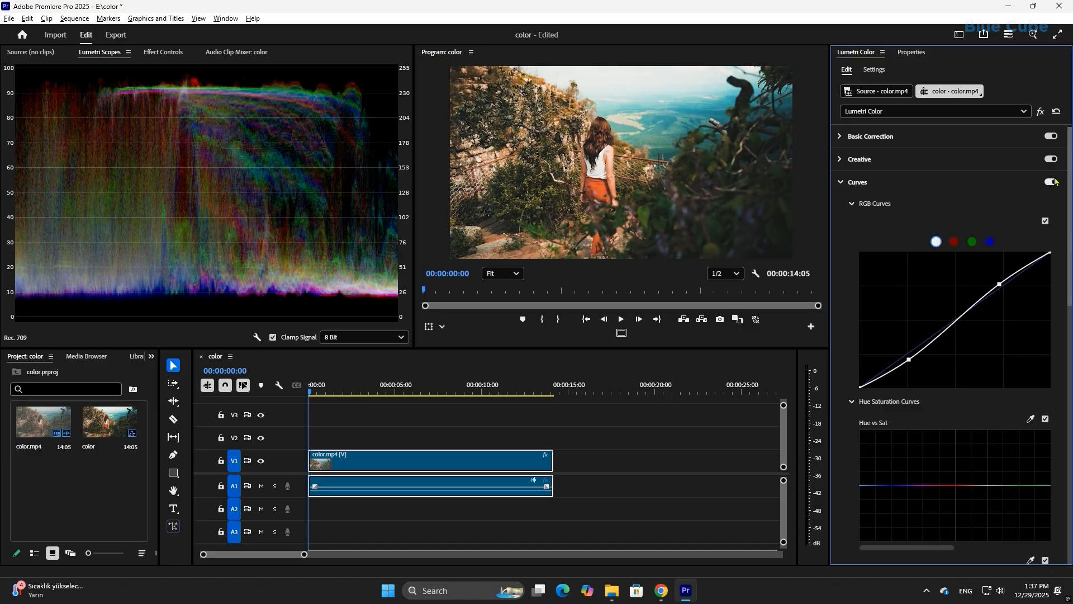
left_click(1055, 181)
left_click(1055, 182)
left_click_drag(911, 363, 910, 358)
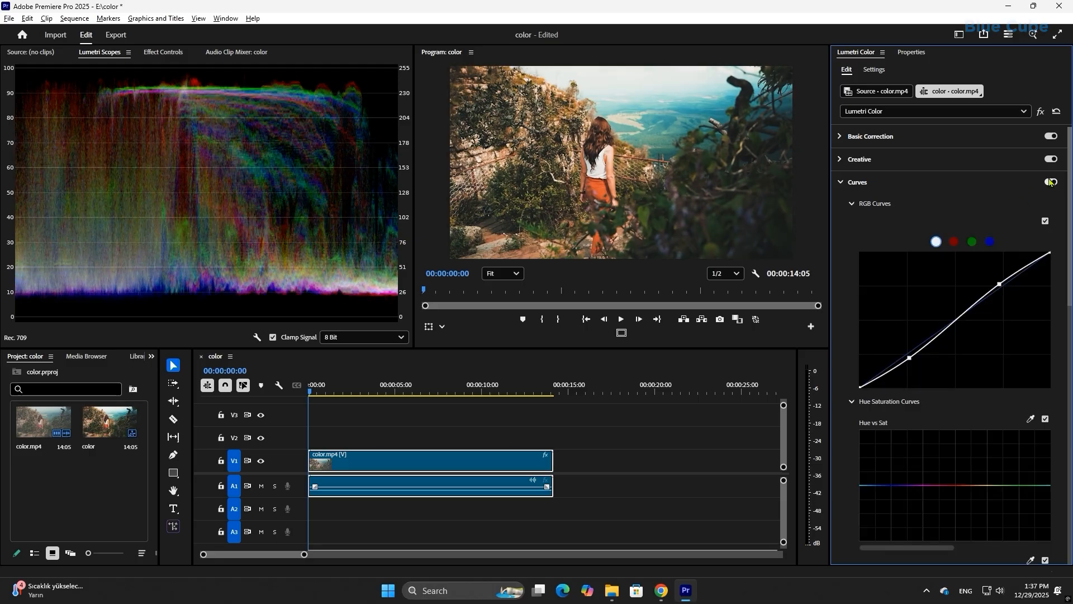
Step: Compare the original and corrected clip in the preview and Lumetri Scopes by bypassing and re-enabling the whole Lumetri Color effect
left_click(1041, 112)
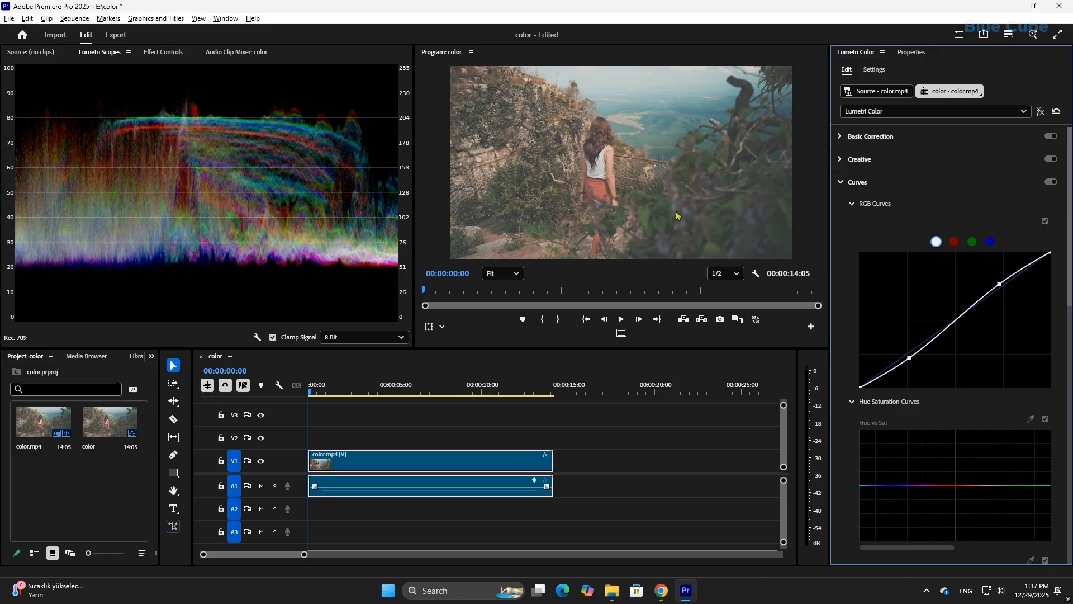
left_click(1040, 112)
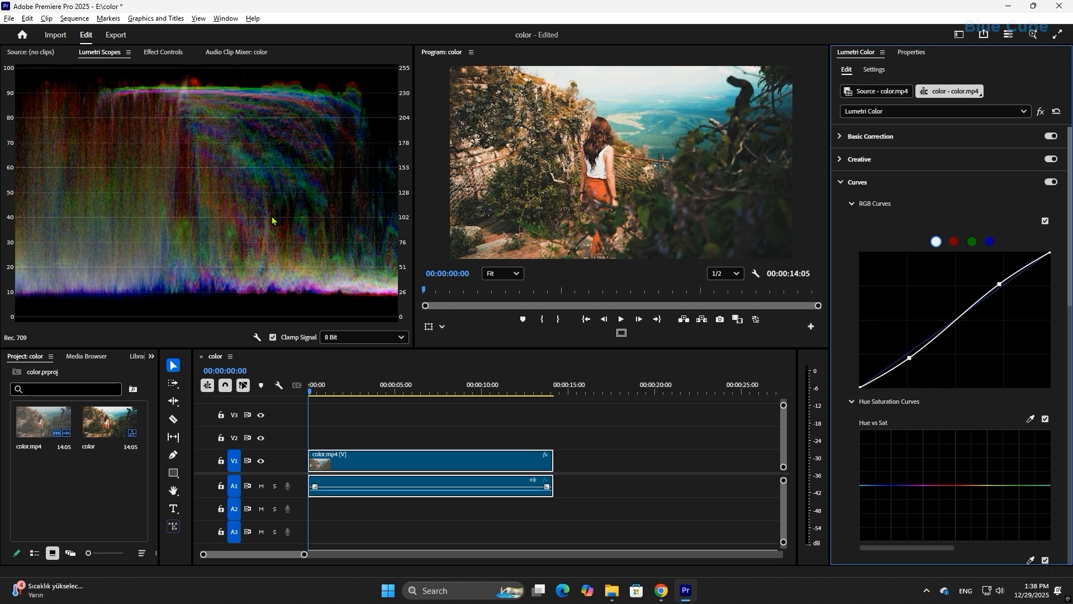
left_click(224, 18)
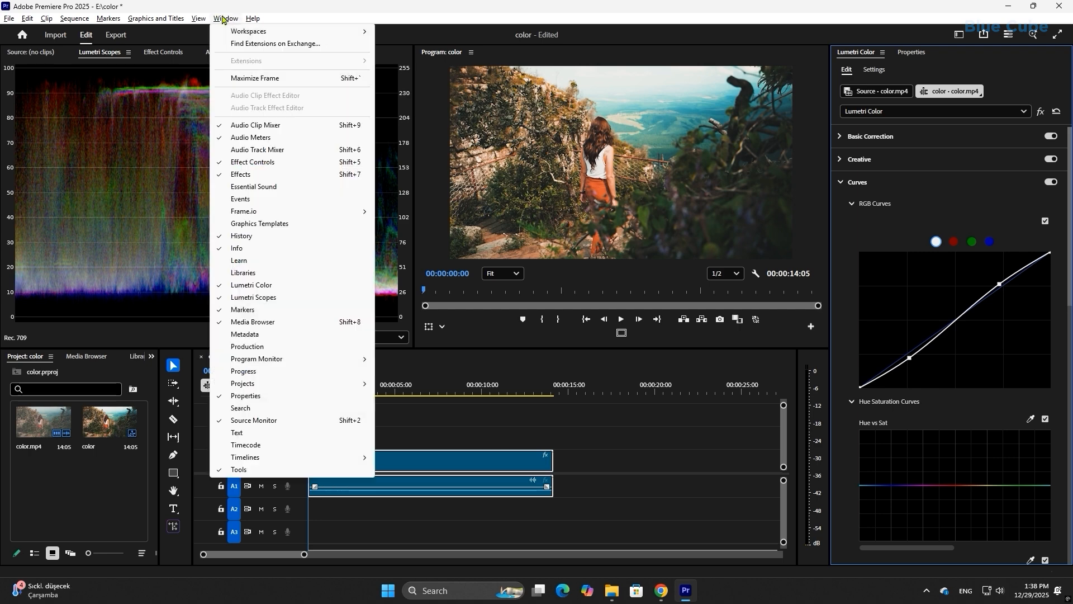
left_click(138, 221)
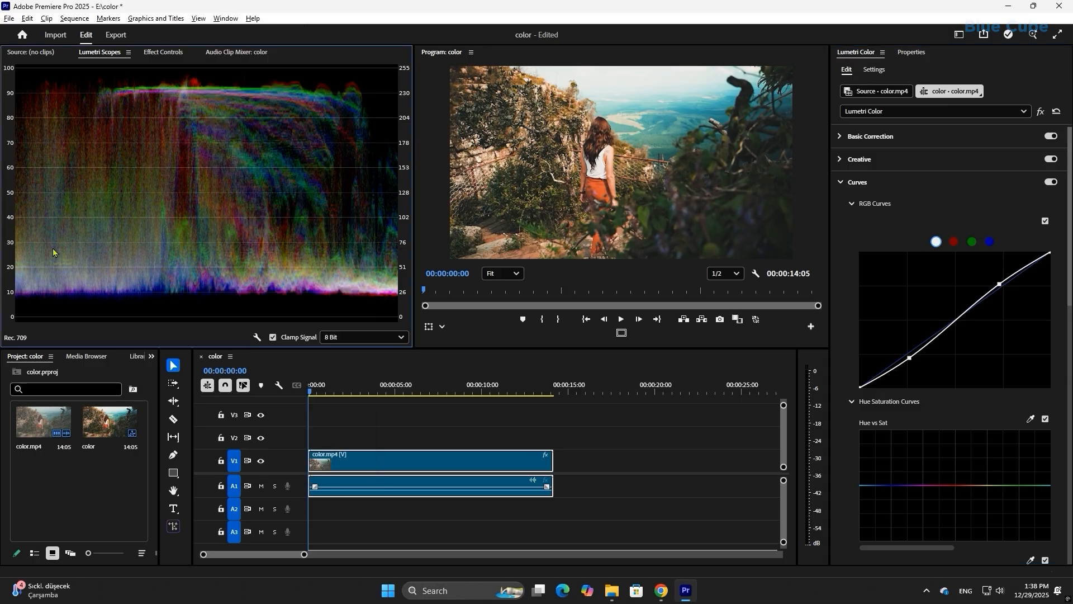
left_click(1039, 111)
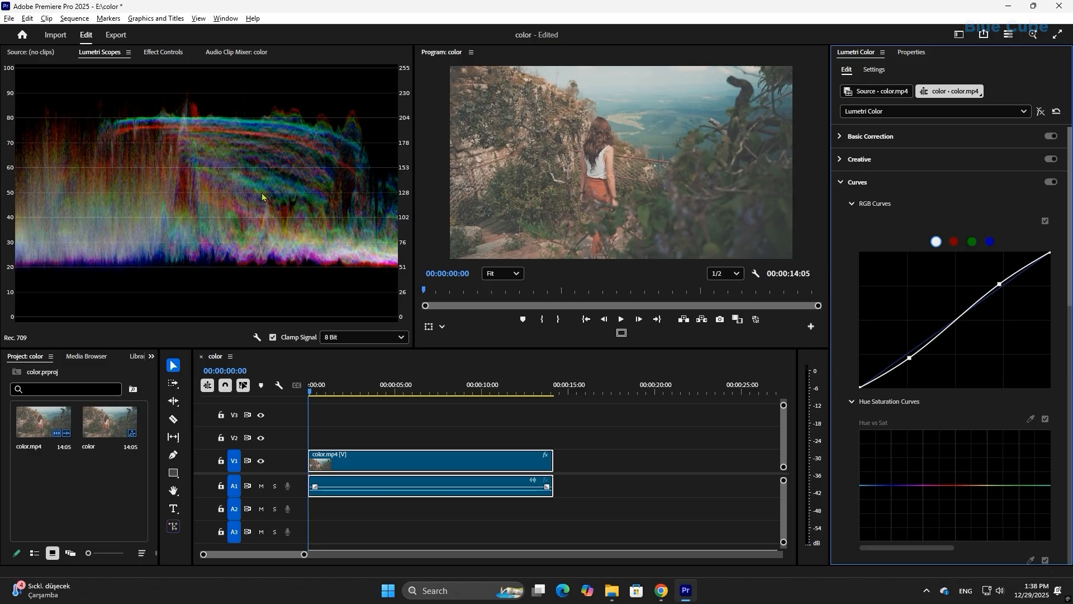
left_click(1039, 111)
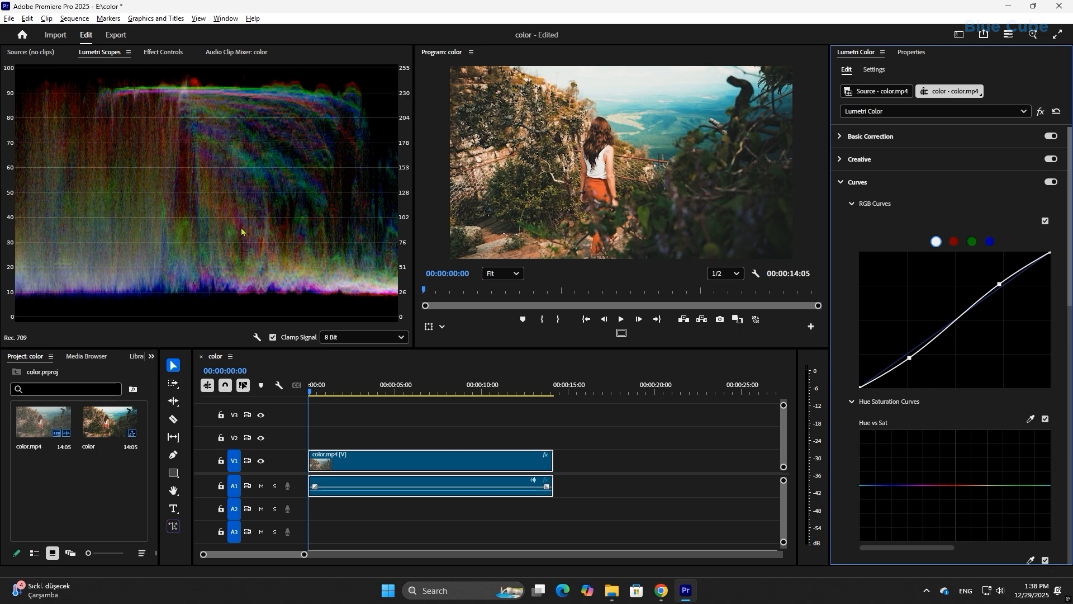
left_click(1041, 112)
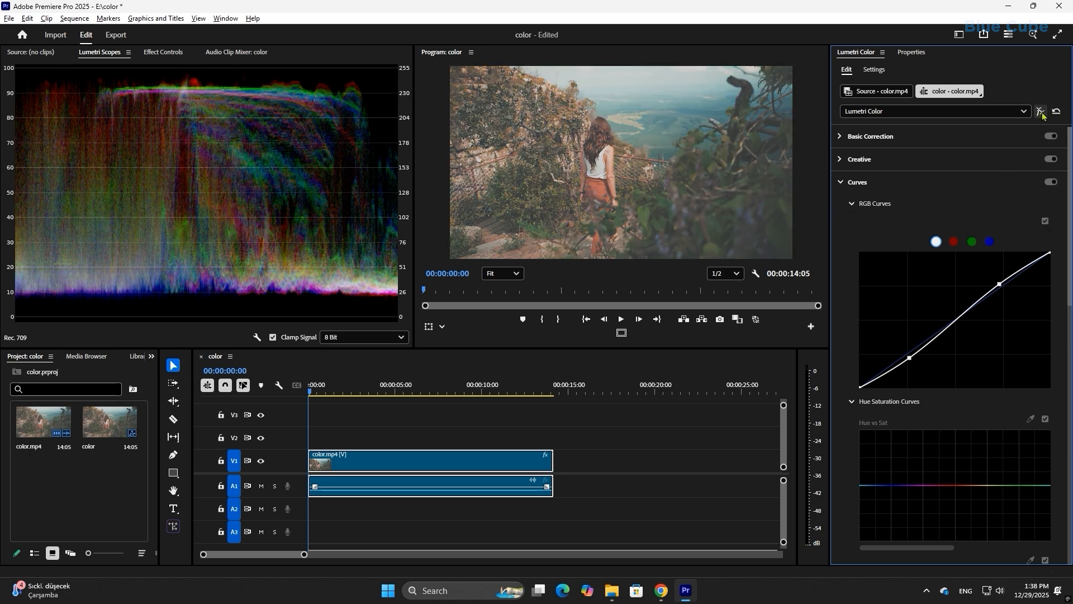
left_click(1041, 111)
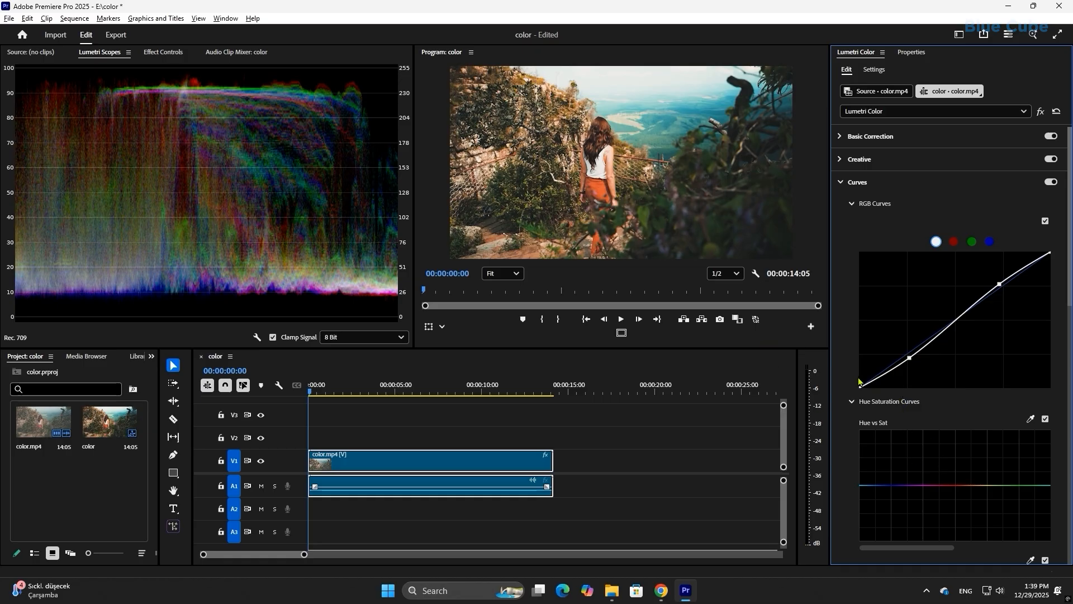
Step: Sample the woman's orange skirt for the Hue vs Sat curve, try a strong saturation boost and reduce it to a slight one
scroll(896, 421, "down", 4)
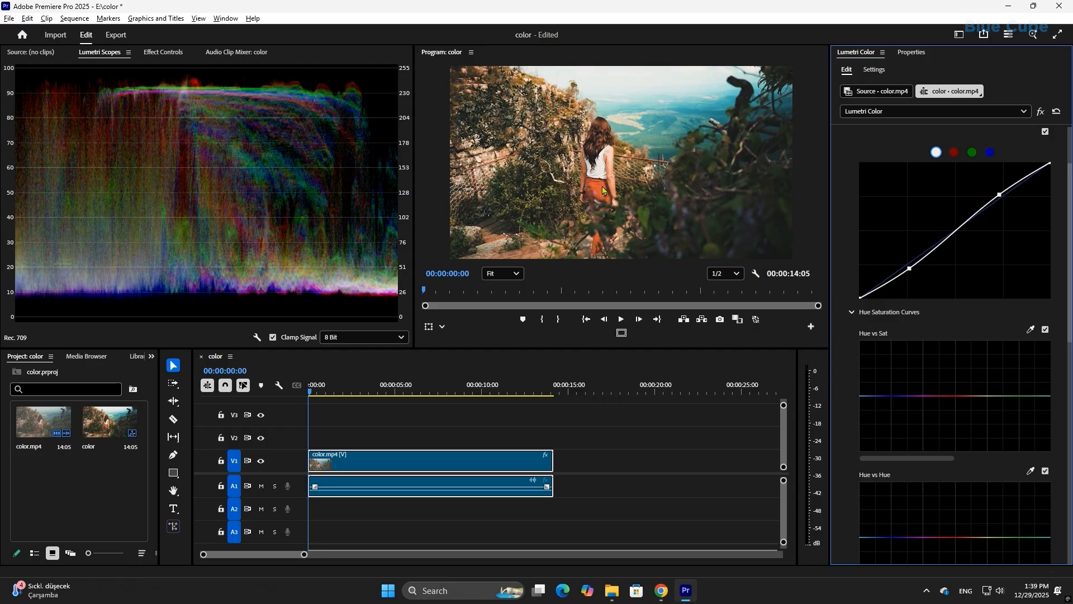
left_click(1030, 329)
left_click(601, 193)
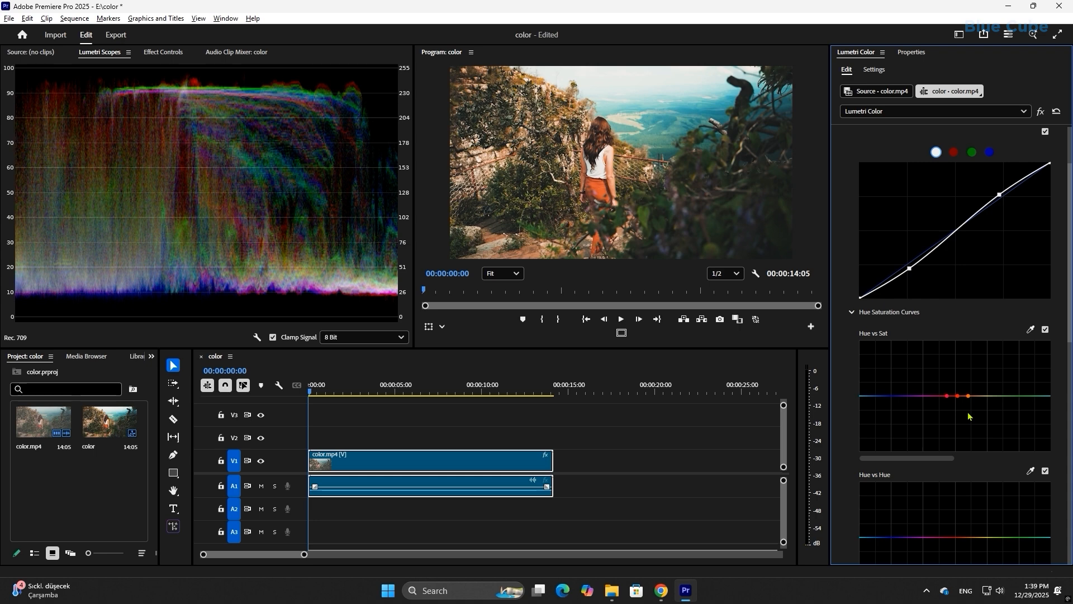
left_click(957, 397)
left_click_drag(956, 396, 956, 369)
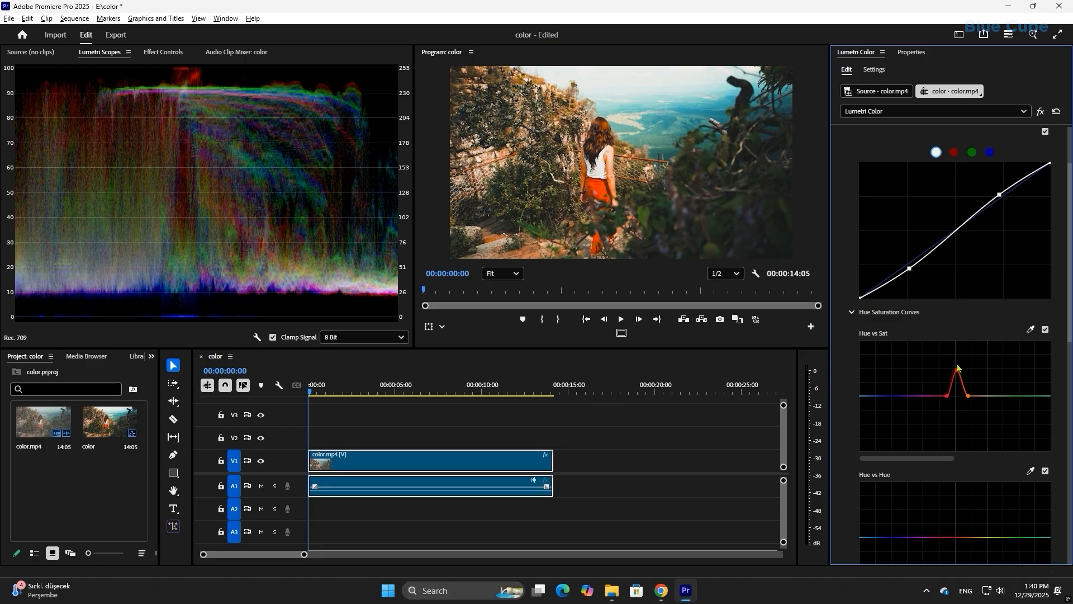
mouse_move(957, 370)
left_mouse_down()
mouse_move(962, 436)
mouse_move(956, 387)
left_mouse_up()
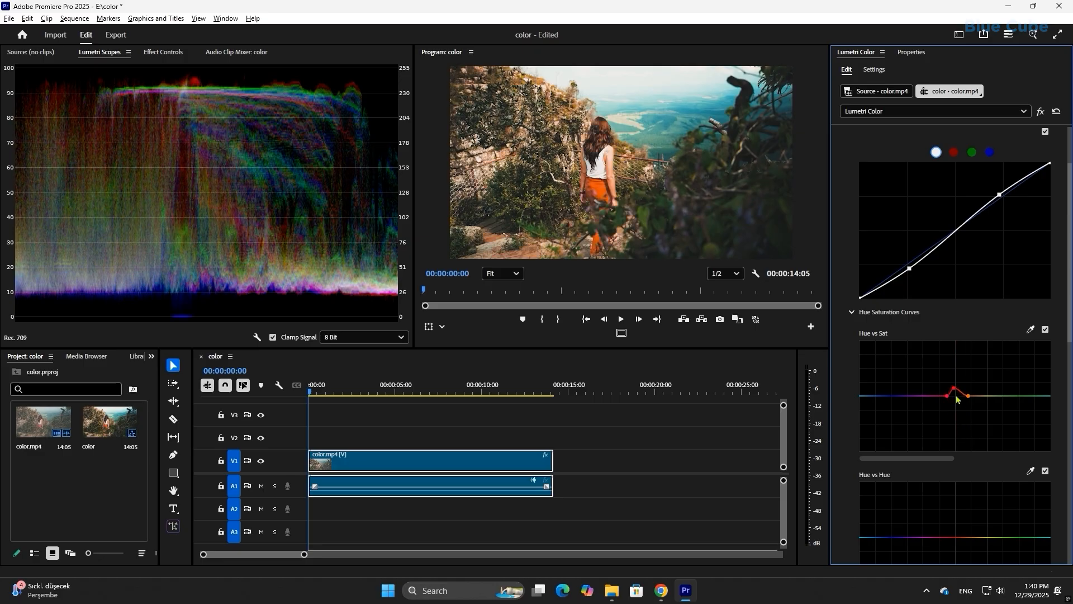
Step: Remove all three sampled points from the Hue vs Sat curve
left_click(954, 388, "ctrl")
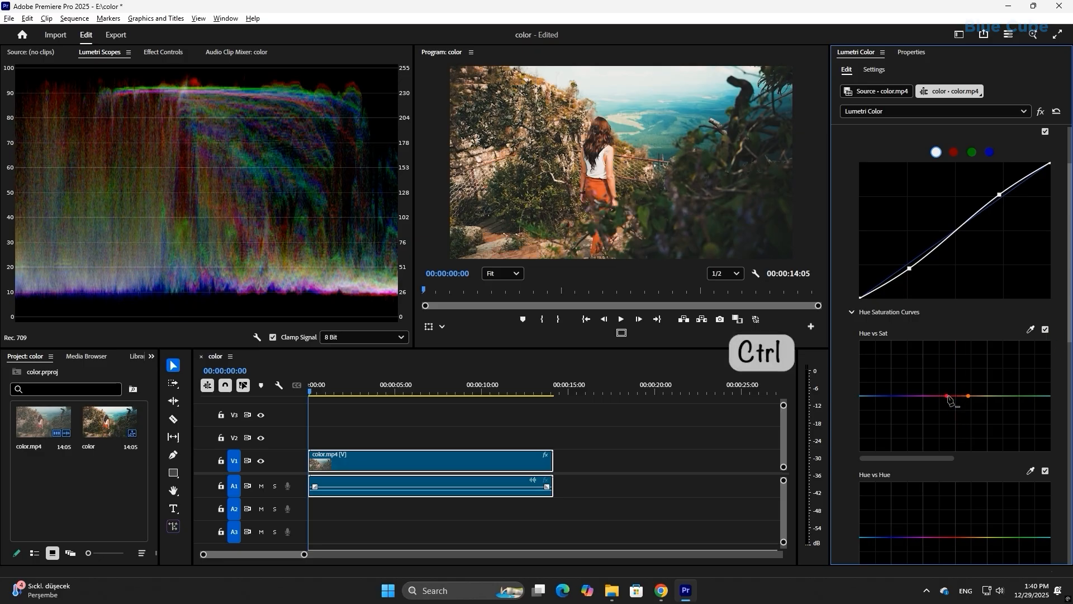
left_click(947, 395, "ctrl")
left_click(968, 396, "ctrl")
Step: Sample the woman's orange skirt for the Hue vs Hue curve and lower the middle point to turn the skirt green
scroll(959, 429, "down", 5)
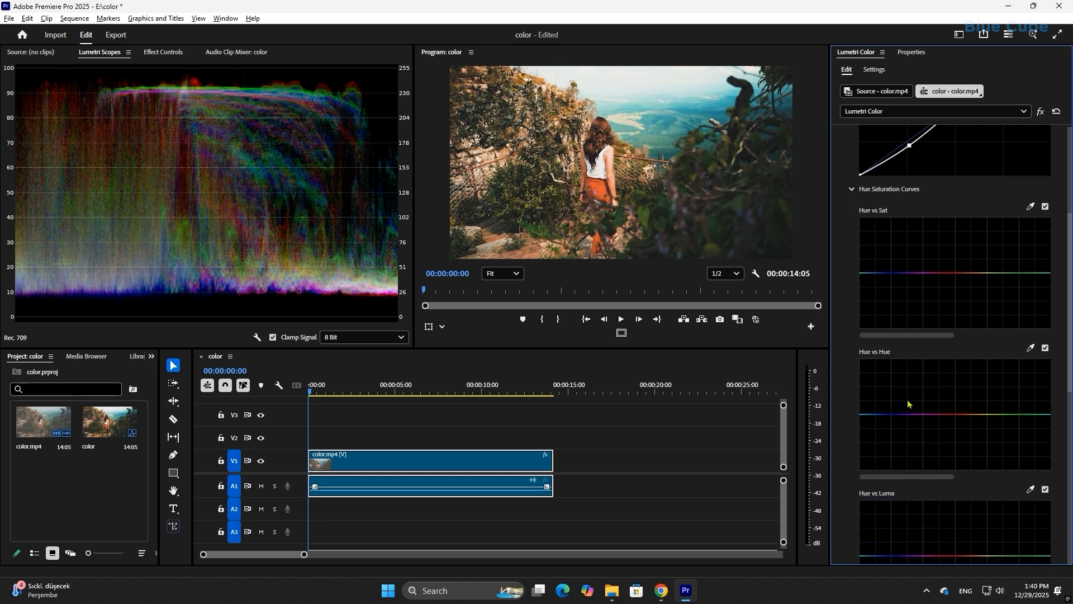
scroll(908, 391, "down", 2)
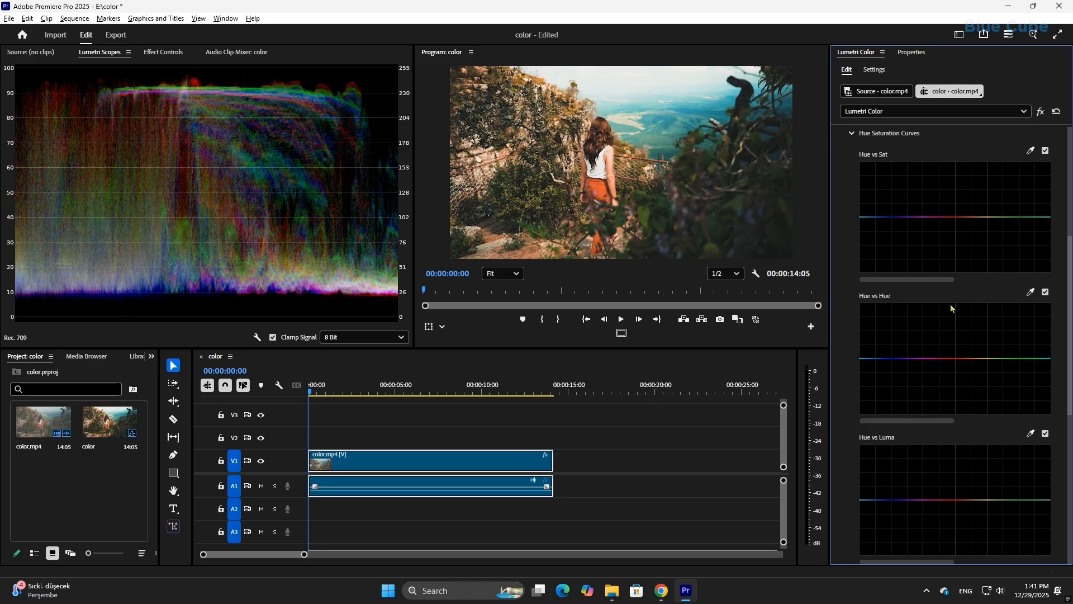
left_click(1029, 291)
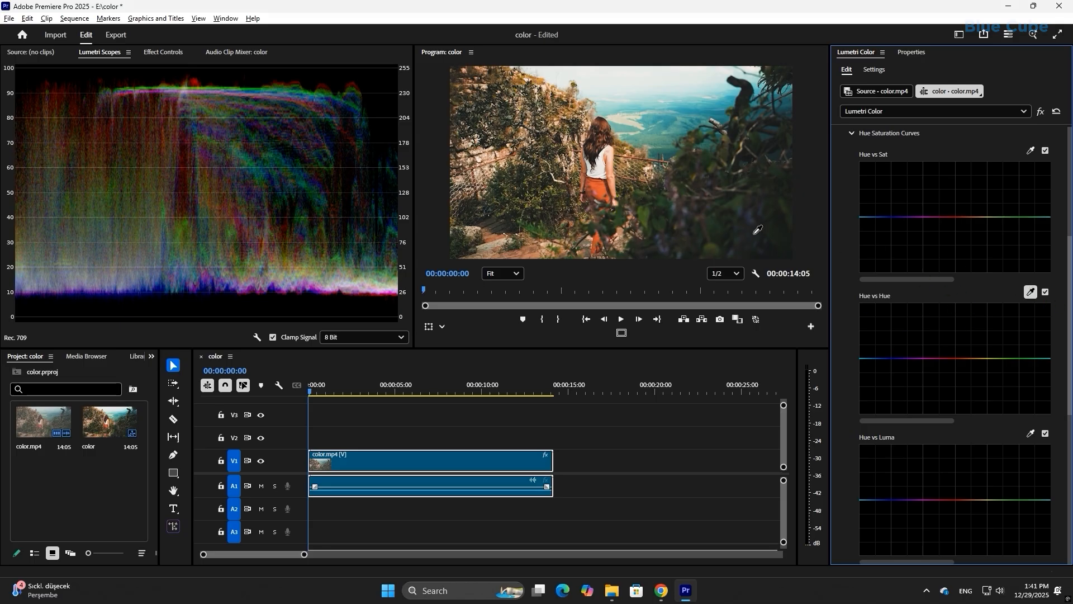
left_click(602, 191)
left_click_drag(957, 357, 955, 382)
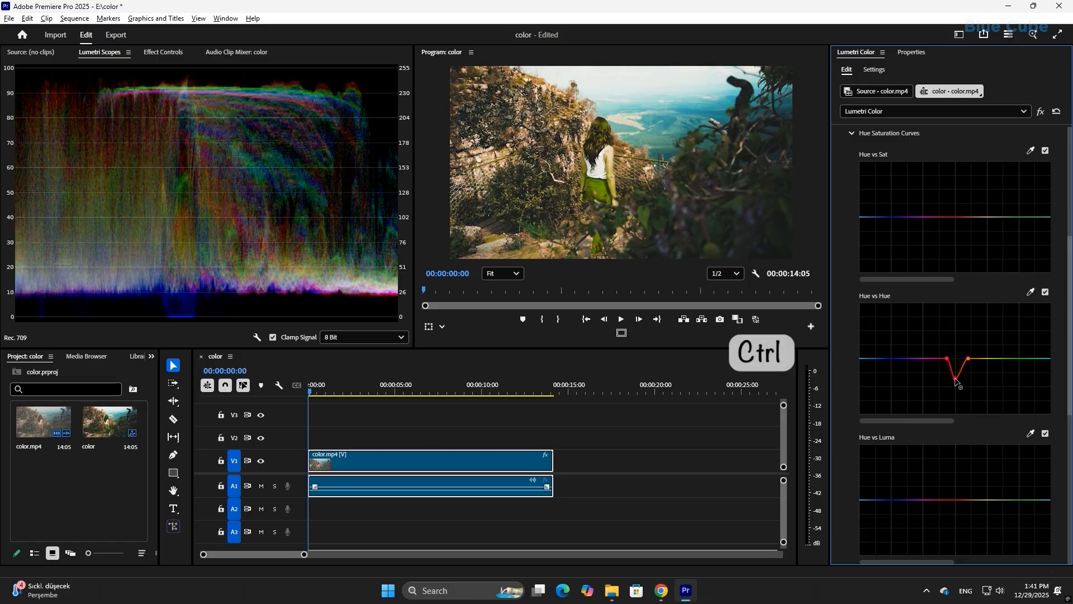
Step: Remove all three sampled points from the Hue vs Hue curve
left_click(956, 379, "ctrl")
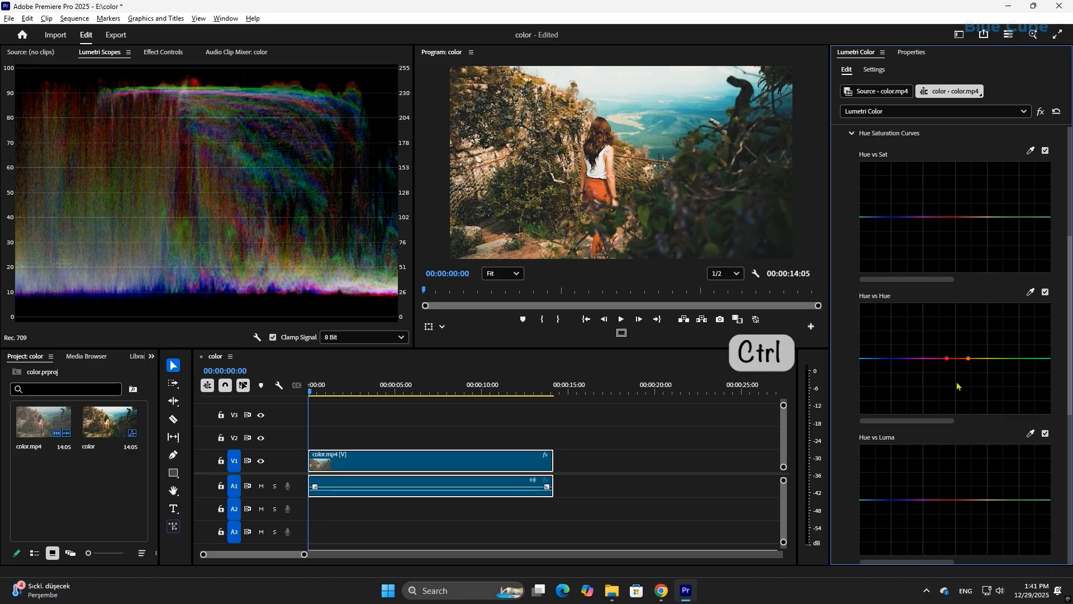
left_click(968, 359, "ctrl")
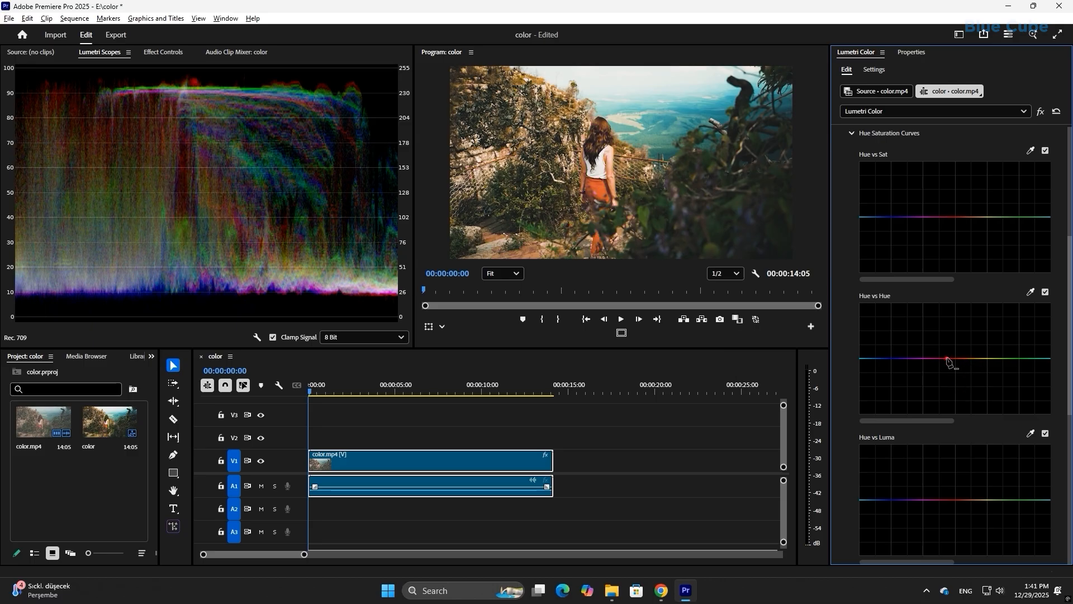
left_click(947, 358, "ctrl")
Step: Sample the woman's orange skirt for the Hue vs Luma curve and raise the middle point to brighten the skirt
scroll(983, 485, "down", 4)
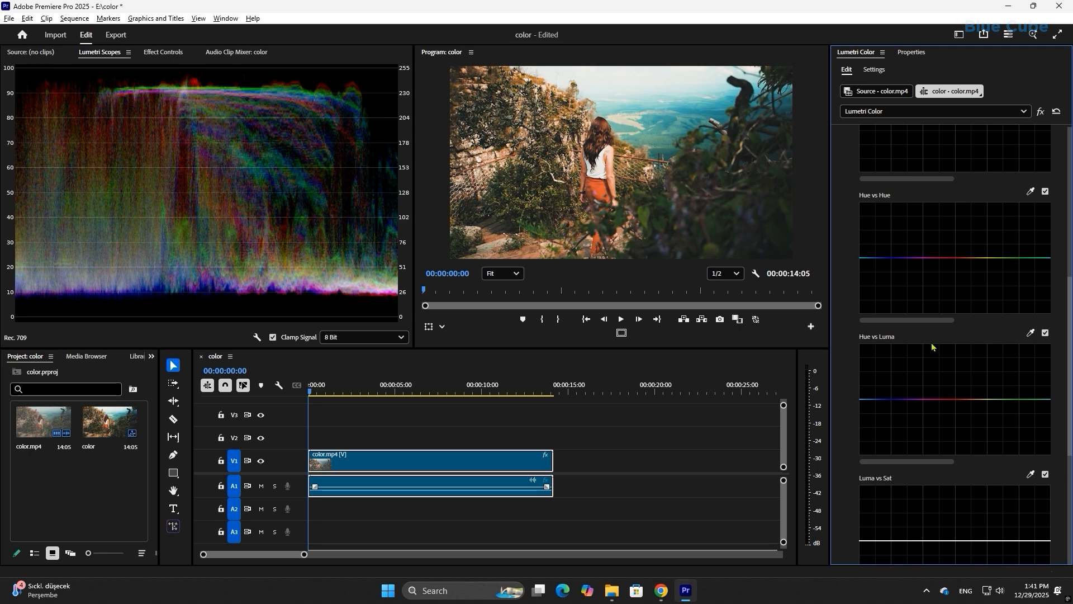
left_click(1030, 333)
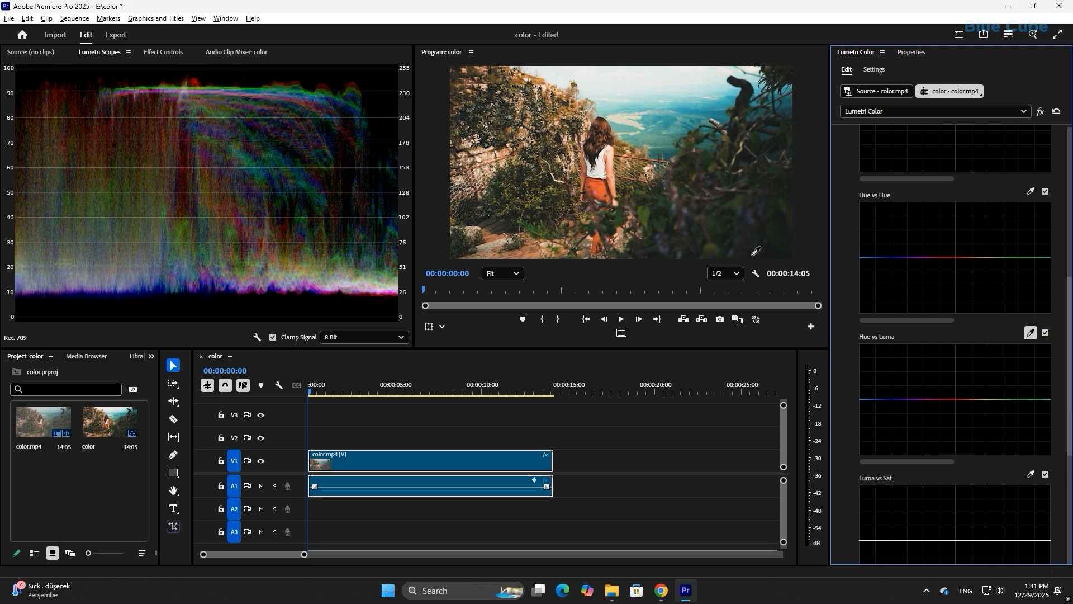
left_click(603, 189)
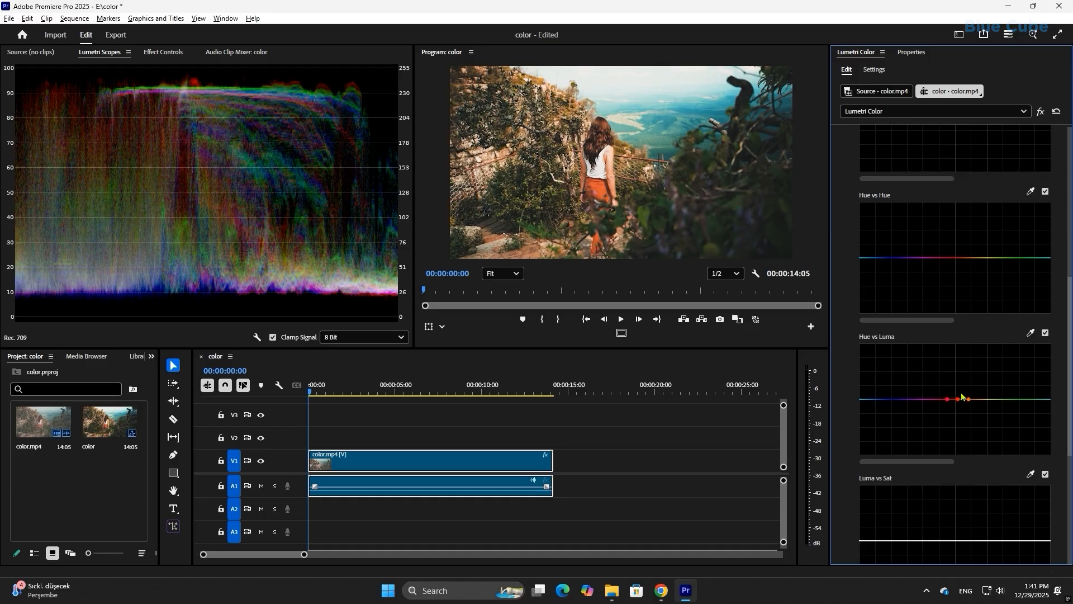
mouse_move(961, 397)
left_mouse_down()
mouse_move(959, 388)
mouse_move(957, 430)
mouse_move(957, 366)
mouse_move(963, 456)
mouse_move(960, 384)
left_mouse_up()
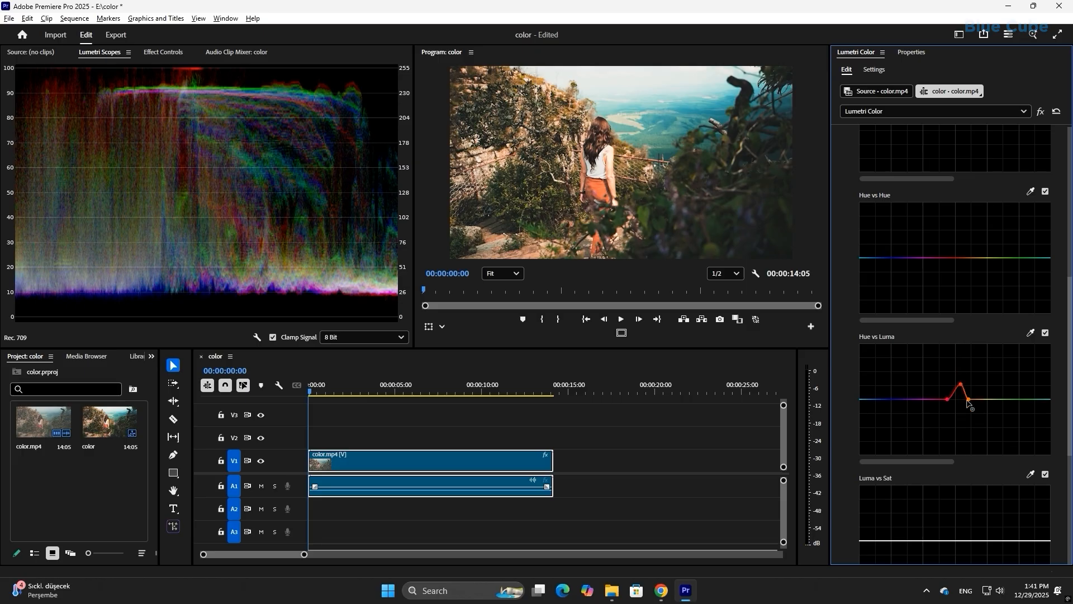
Step: Remove all three sampled points from the Hue vs Luma curve
left_click(960, 384, "ctrl")
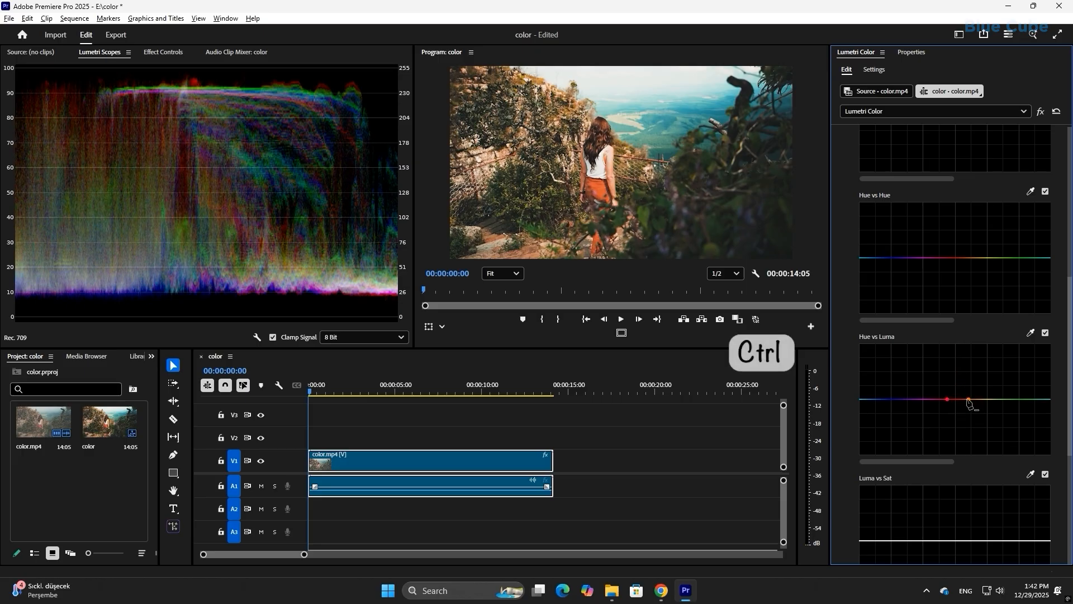
left_click(968, 400, "ctrl")
left_click(948, 400, "ctrl")
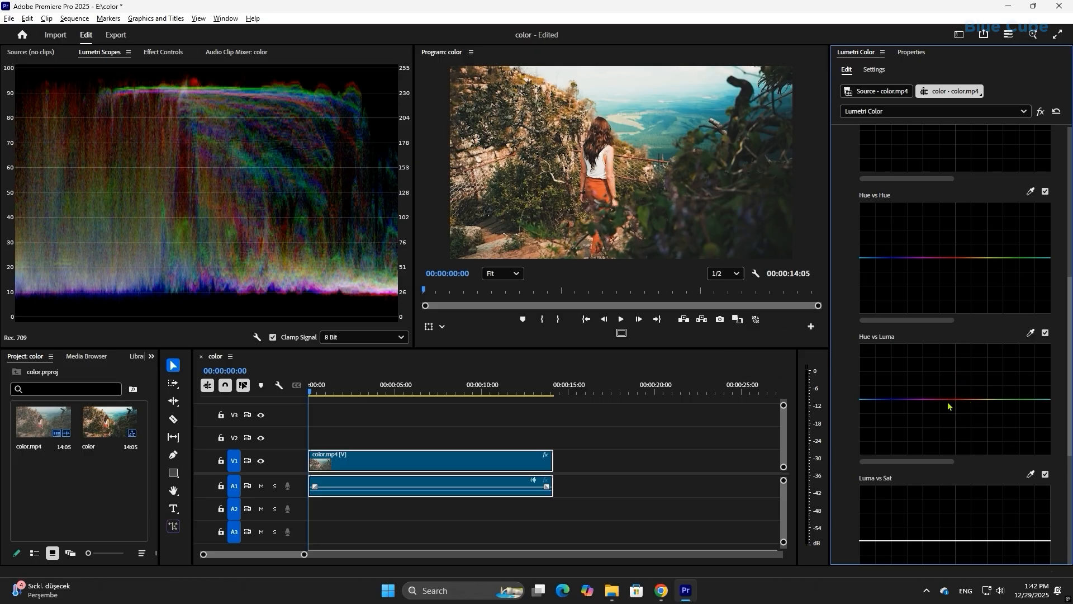
Step: Try a Vignette with Amount -3.0 and Roundness 3.0 to darken the frame's edges, and switch the Vignette off
scroll(926, 290, "up", 5)
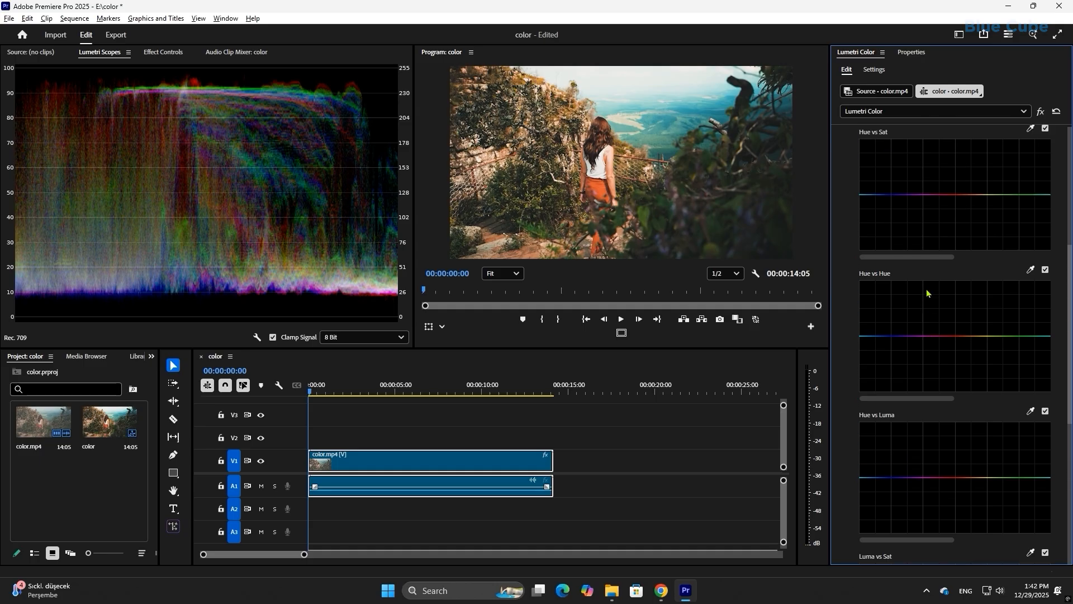
scroll(862, 219, "up", 5)
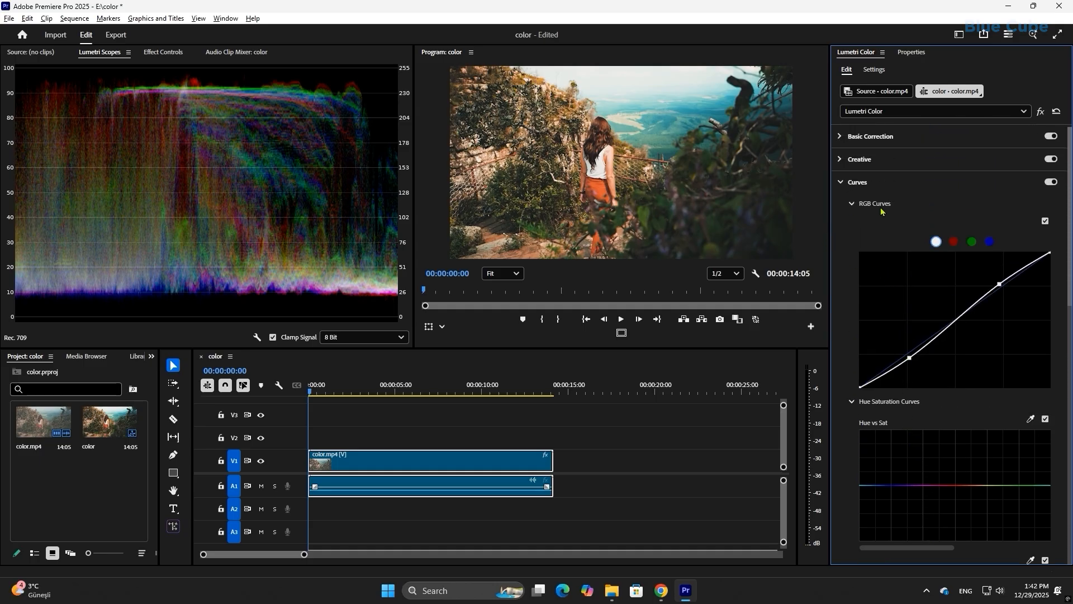
left_click(856, 182)
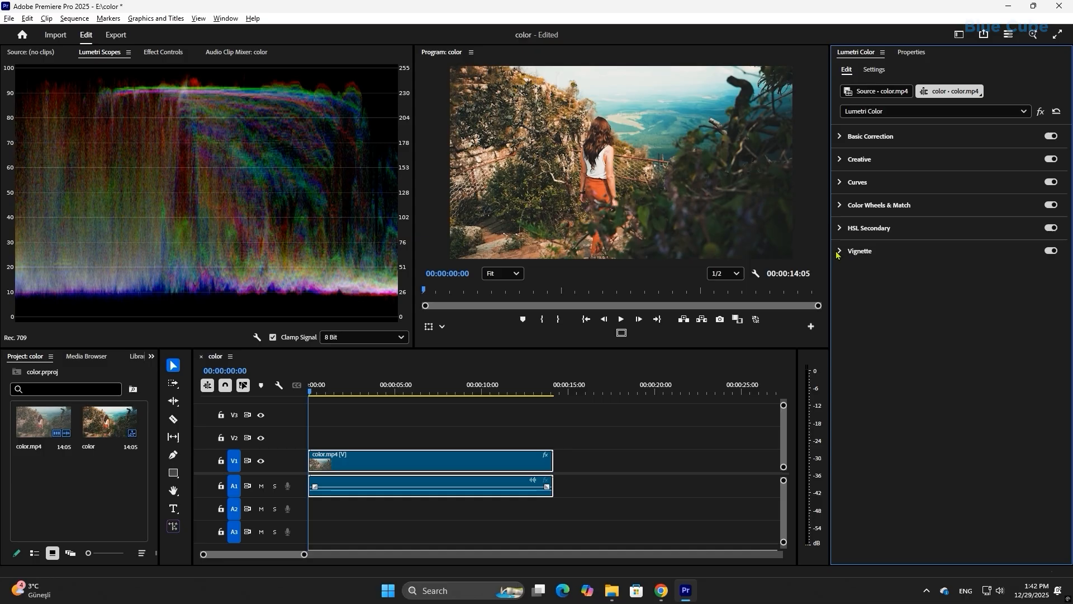
left_click(839, 253)
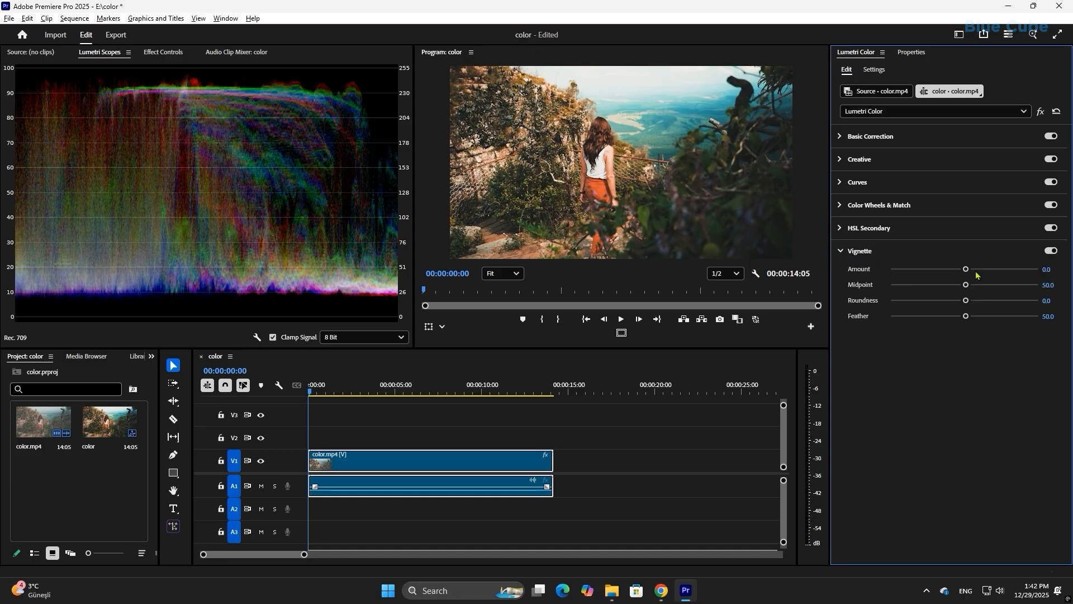
left_click_drag(966, 272, 888, 268)
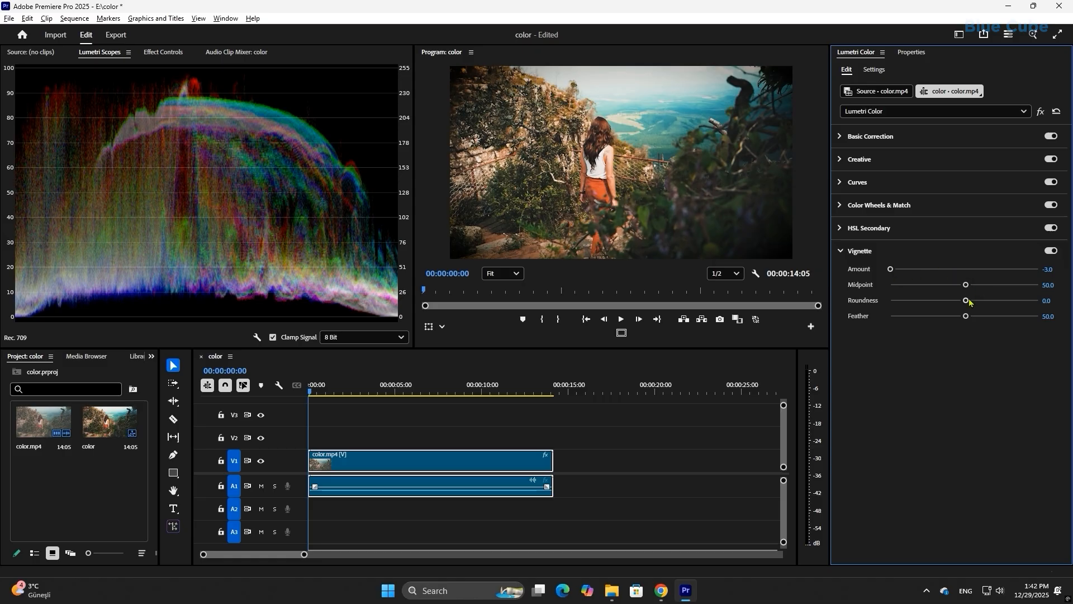
left_click_drag(966, 317, 965, 294)
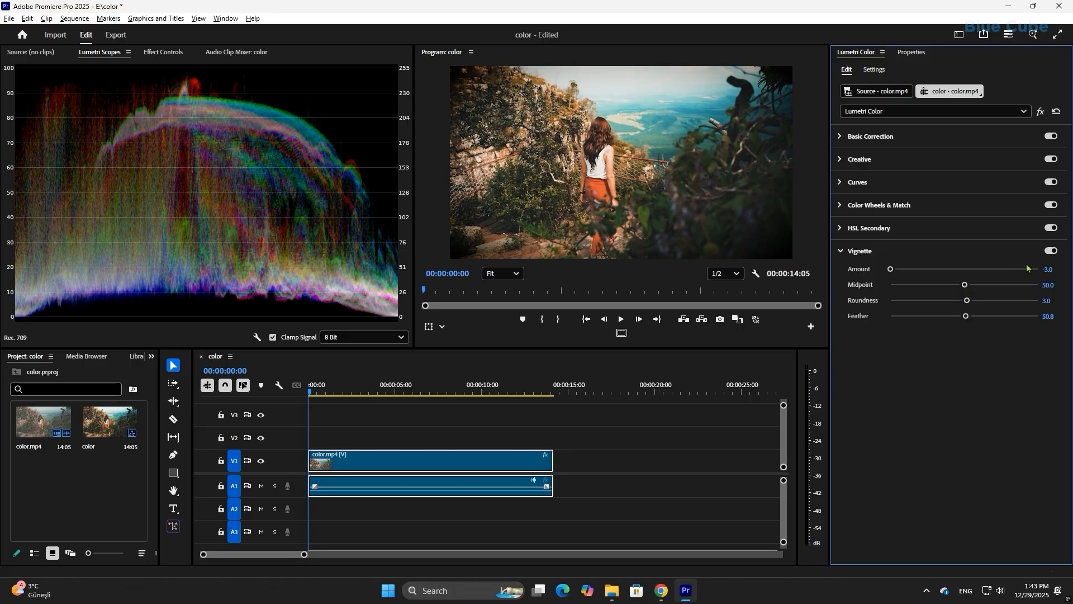
left_click(1051, 251)
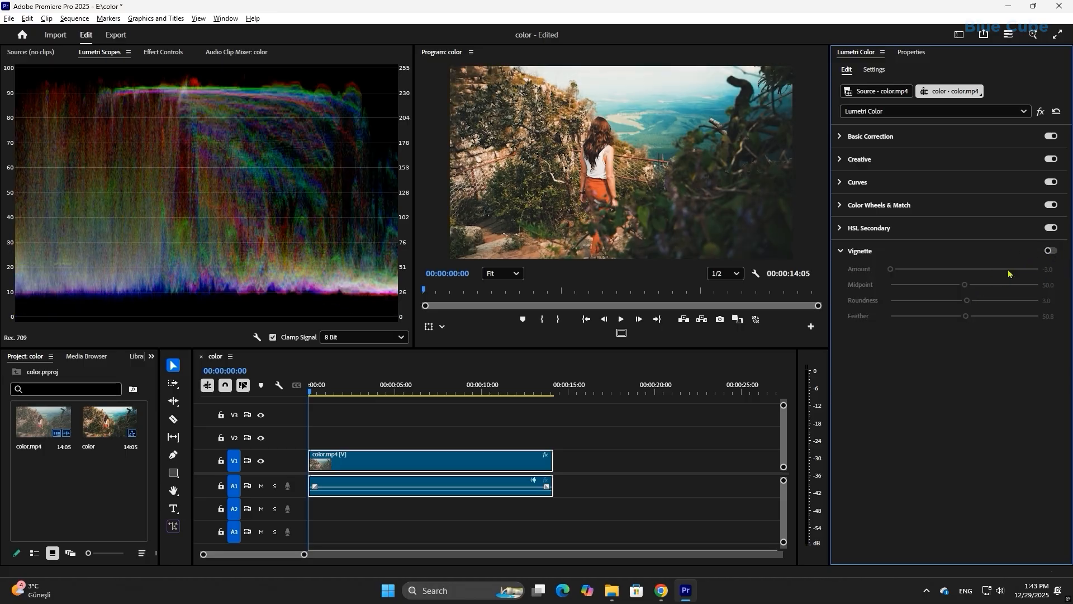
left_click(842, 251)
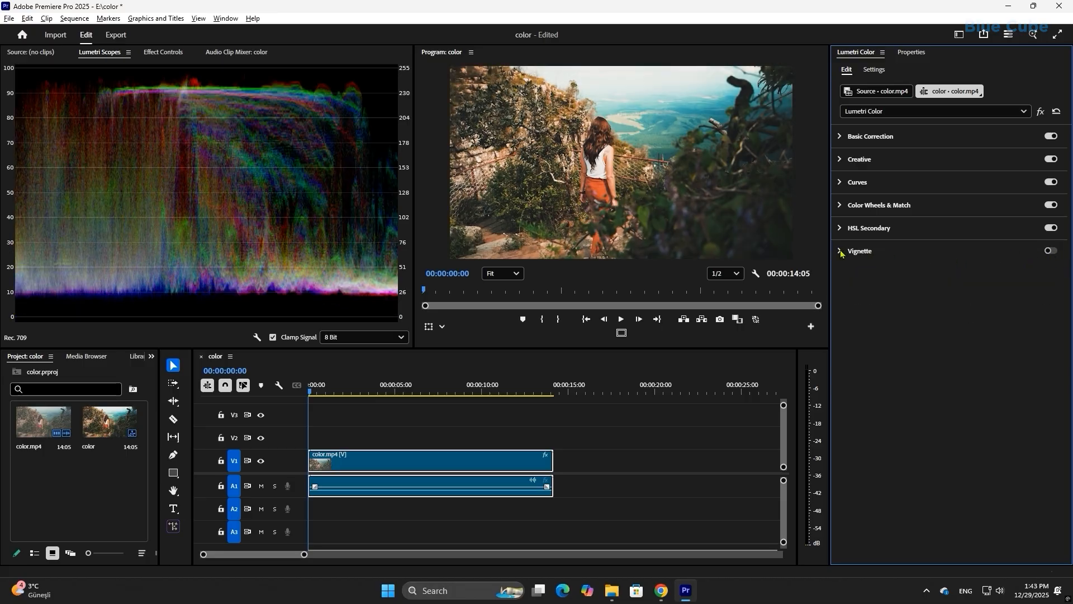
Step: Review the Curves and Basic Correction settings, and compare the image with Basic Correction off and on
left_click(838, 183)
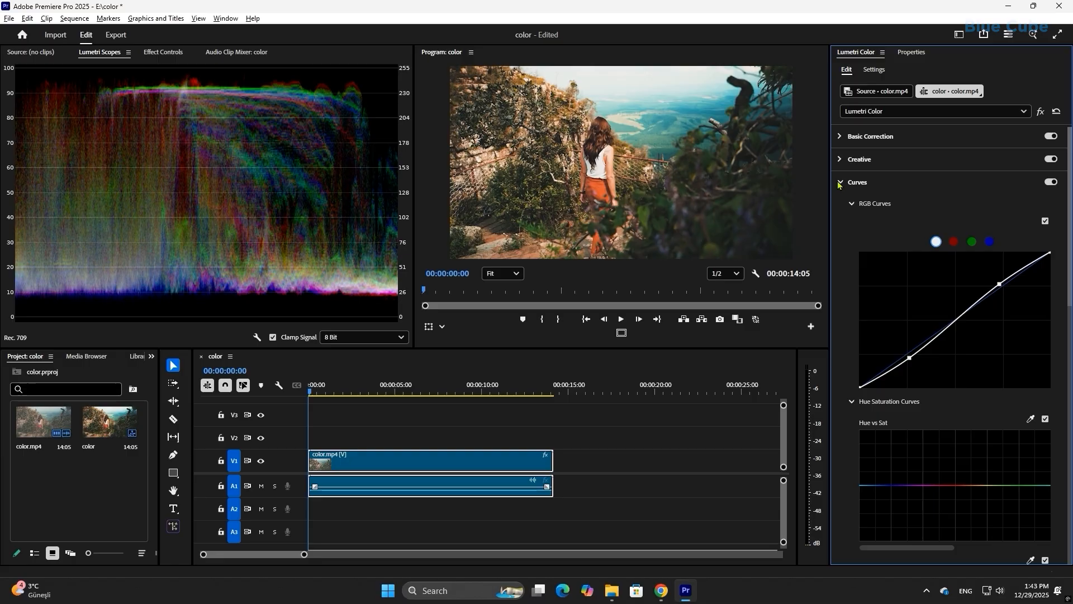
left_click(839, 182)
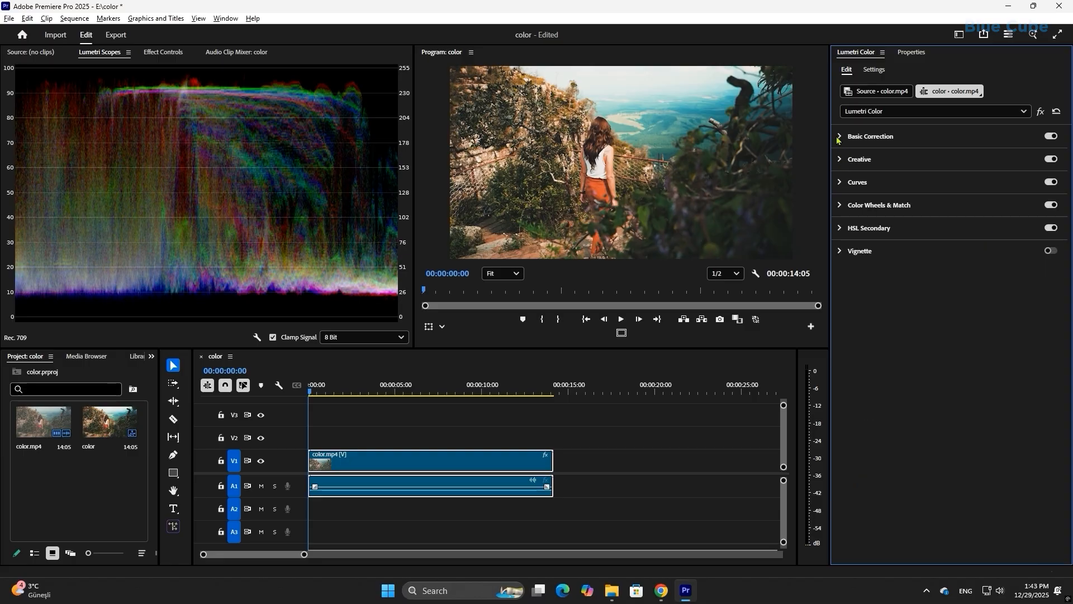
left_click(839, 137)
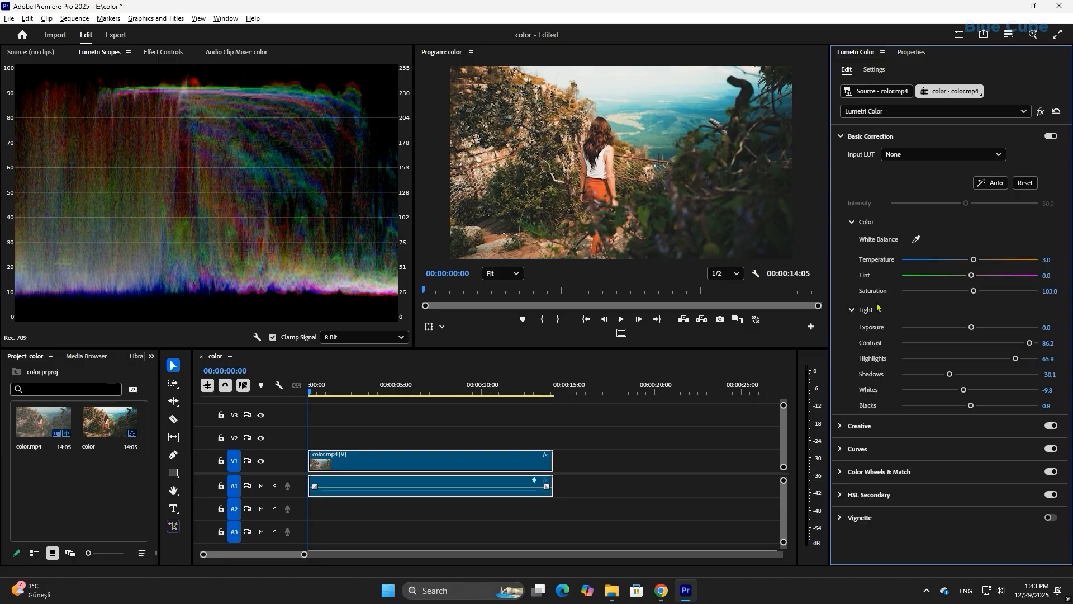
left_click(1050, 137)
left_click(1051, 137)
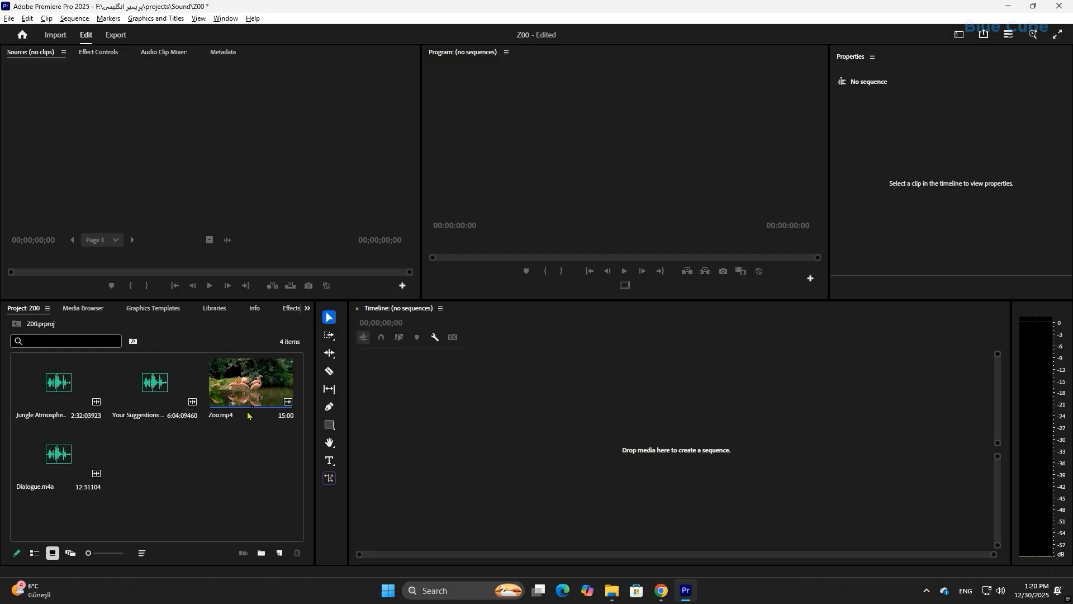
Step: Create a sequence from Zoo.mp4 in the Z00 project, skim its opening and return to the sequence start
left_click_drag(254, 385, 485, 409)
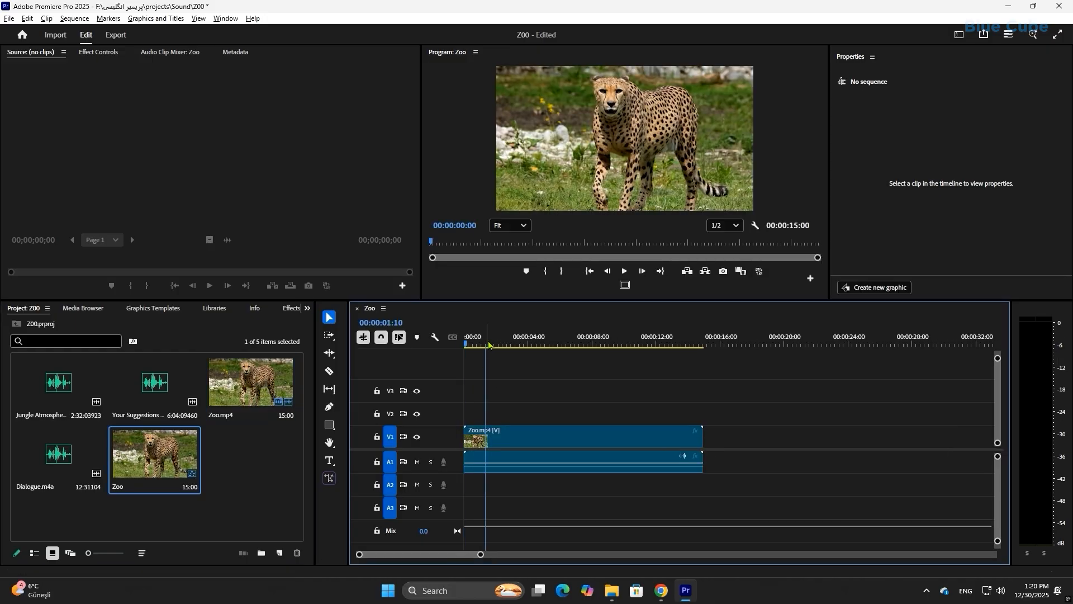
left_click_drag(514, 342, 520, 395)
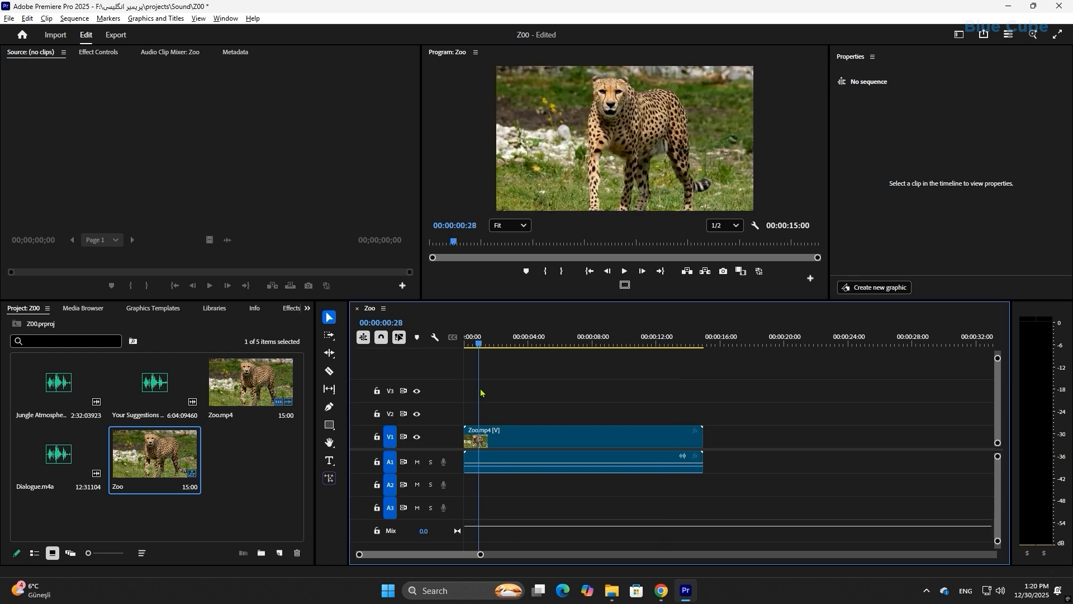
key("Home")
Step: Play the first two seconds of the Zoo.mp4 clip to check its sound, and return to the sequence start
left_click(522, 437)
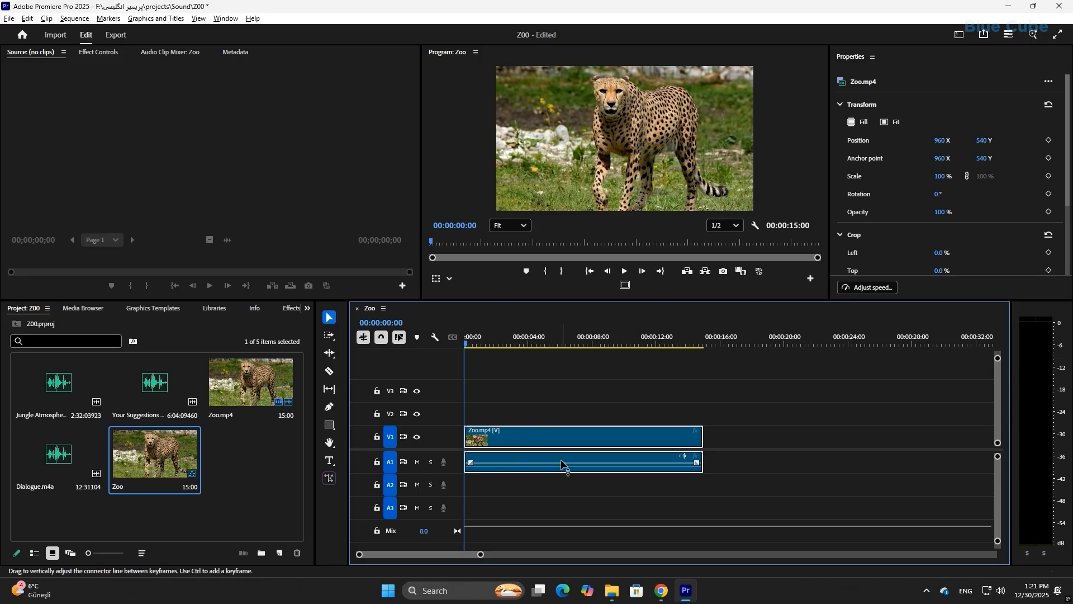
left_click(624, 271)
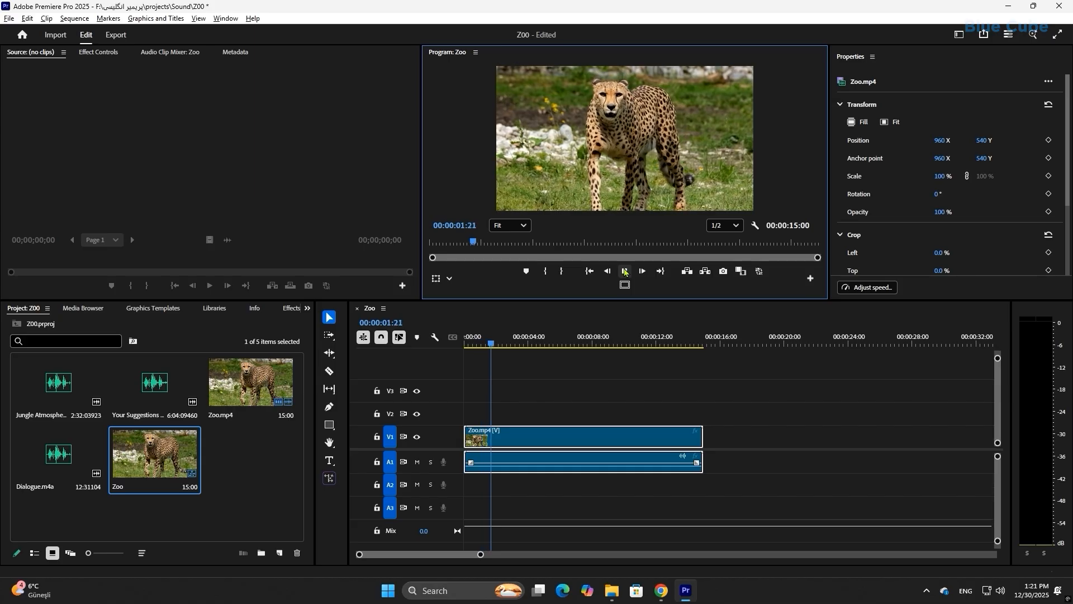
left_click(624, 271)
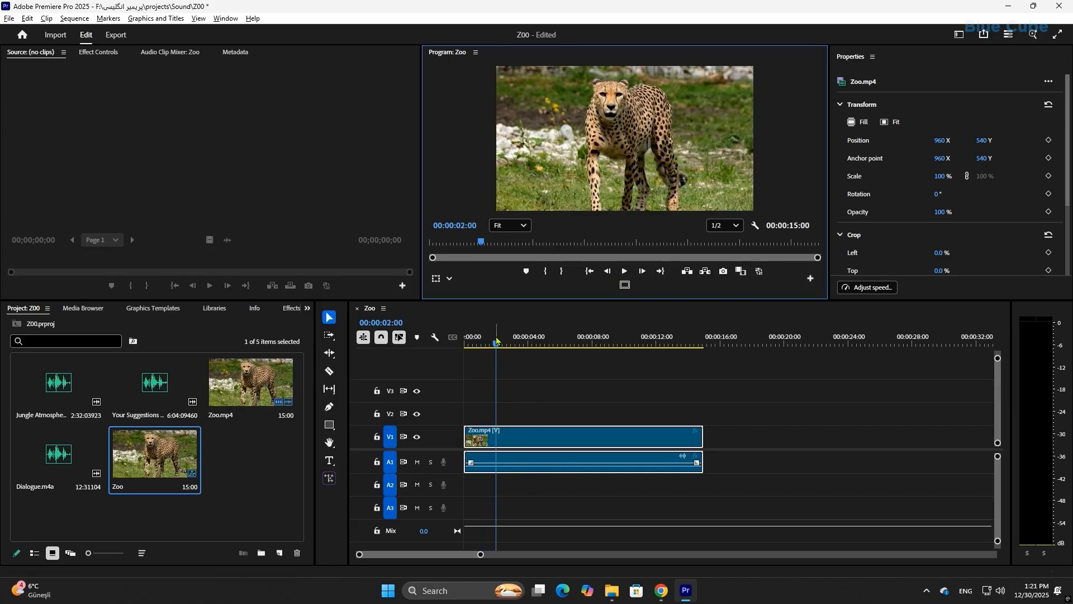
key("Home")
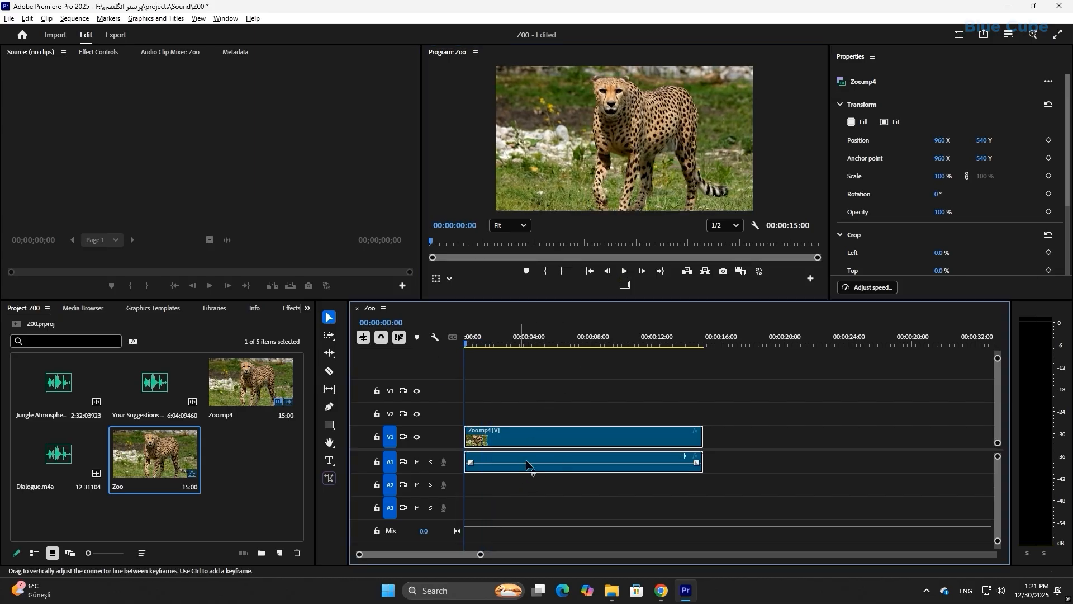
Step: Unlink the Zoo.mp4 clip's audio from its video and delete the audio part from track A1
right_click(563, 462)
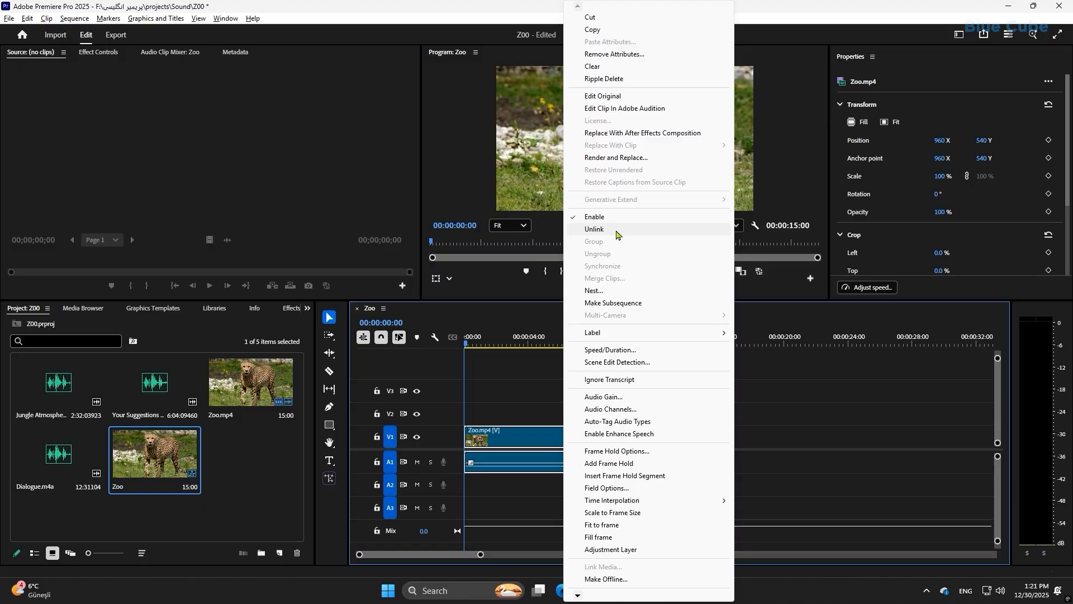
left_click(617, 229)
left_click_drag(587, 467, 687, 470)
key("Delete")
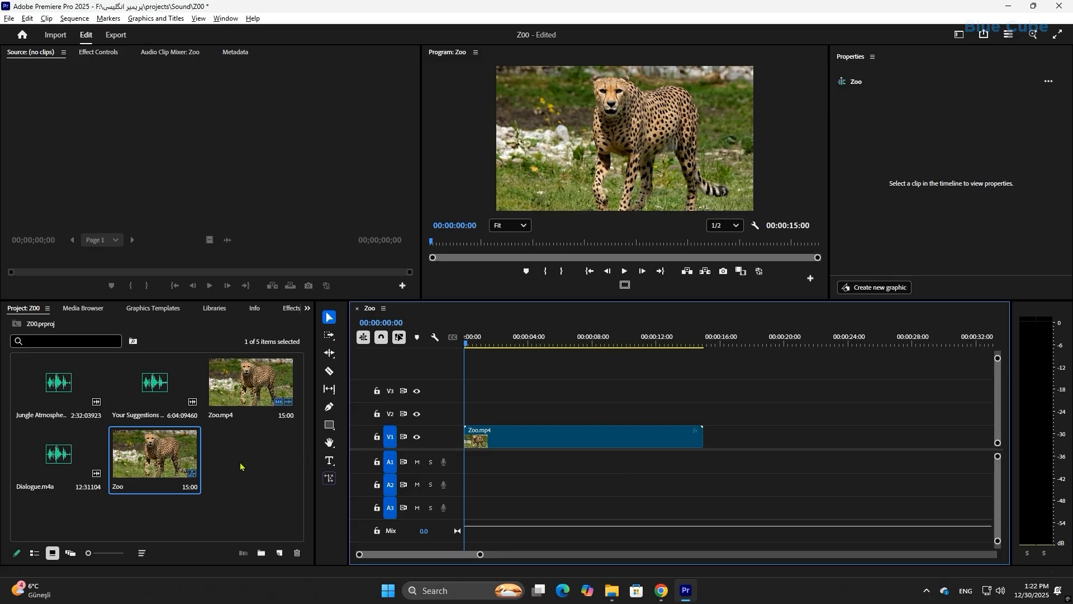
Step: Place Dialogue.m4a on track A1 and the Your Suggestions audio on A2, both from the sequence start, previewing the sound after each
left_click_drag(80, 464, 519, 469)
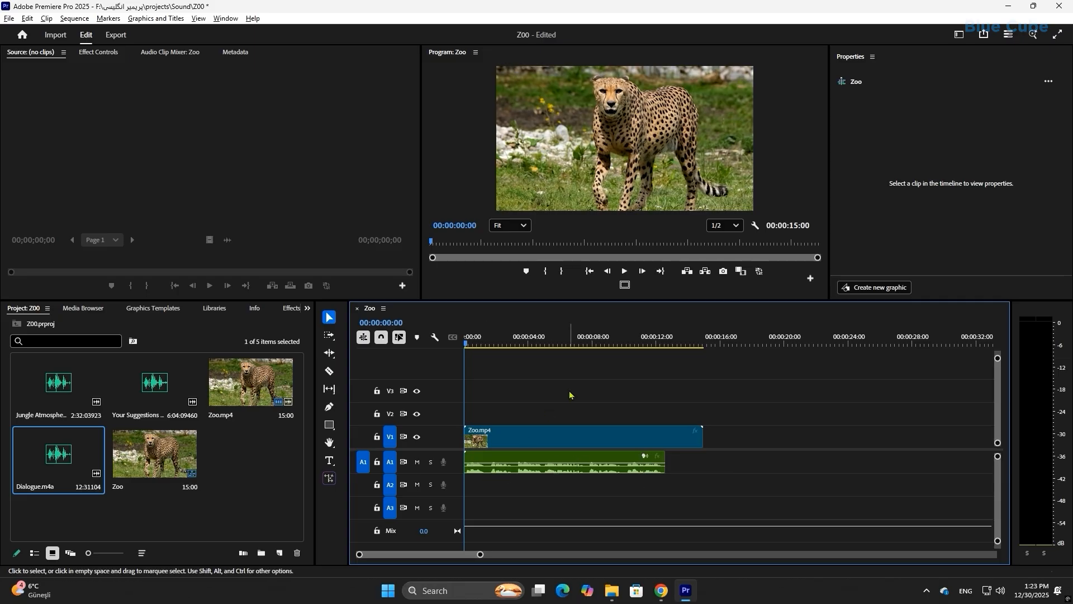
left_click(624, 271)
left_click_drag(154, 386, 518, 492)
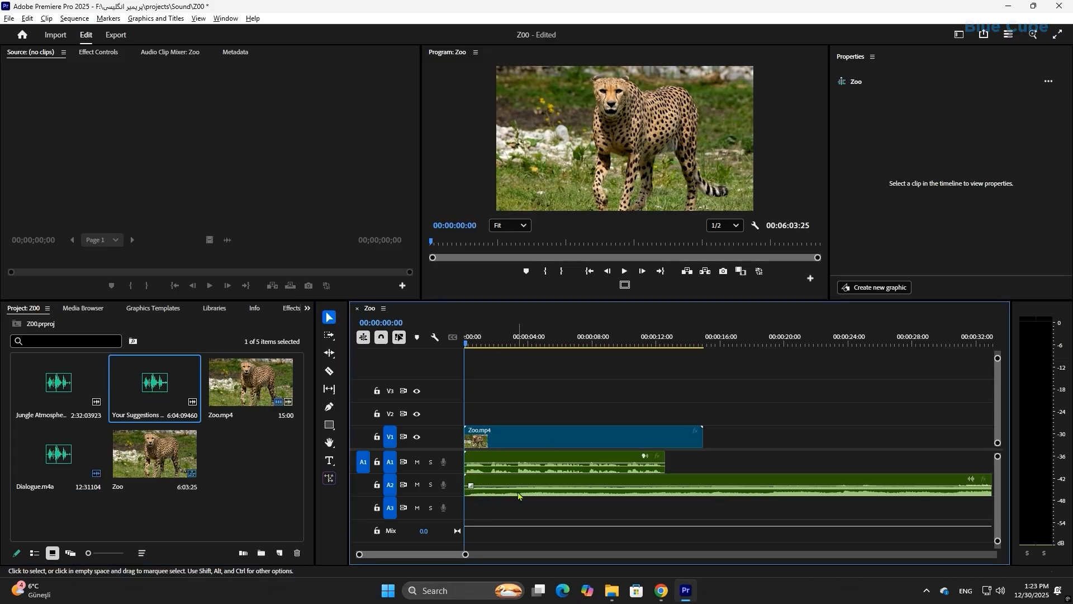
left_click(624, 271)
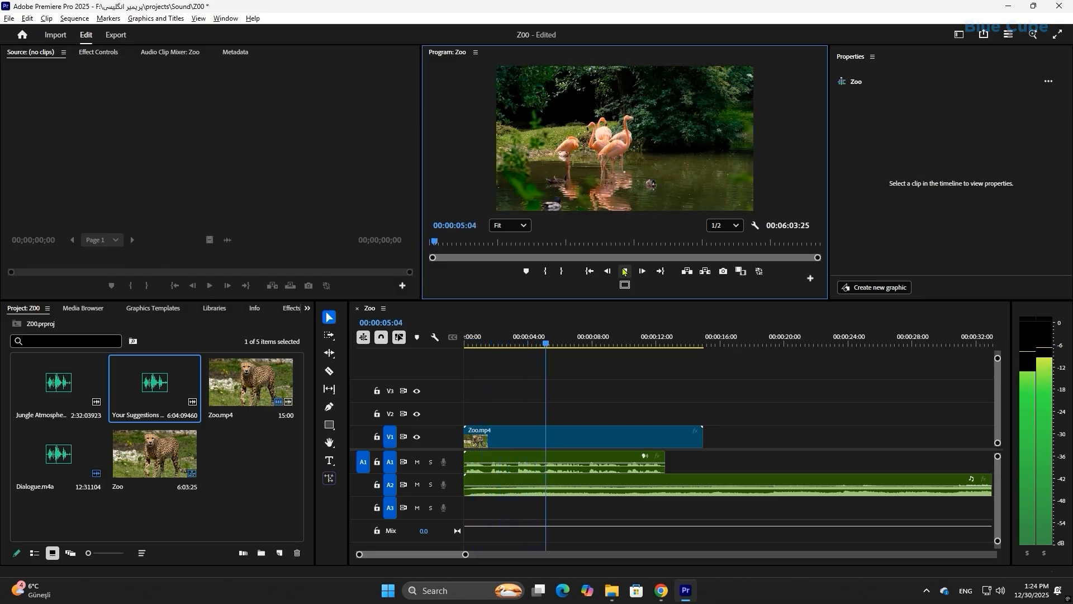
Step: Place the Jungle Atmosphere audio on track A3 from the sequence start and preview the combined sound for about six seconds
left_click(572, 345)
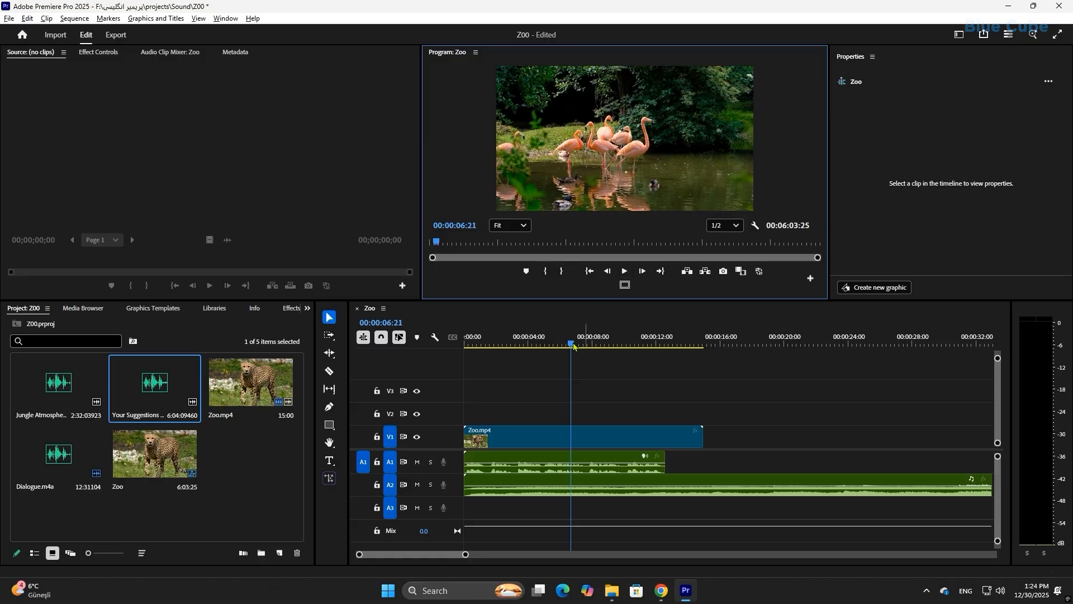
key("Home")
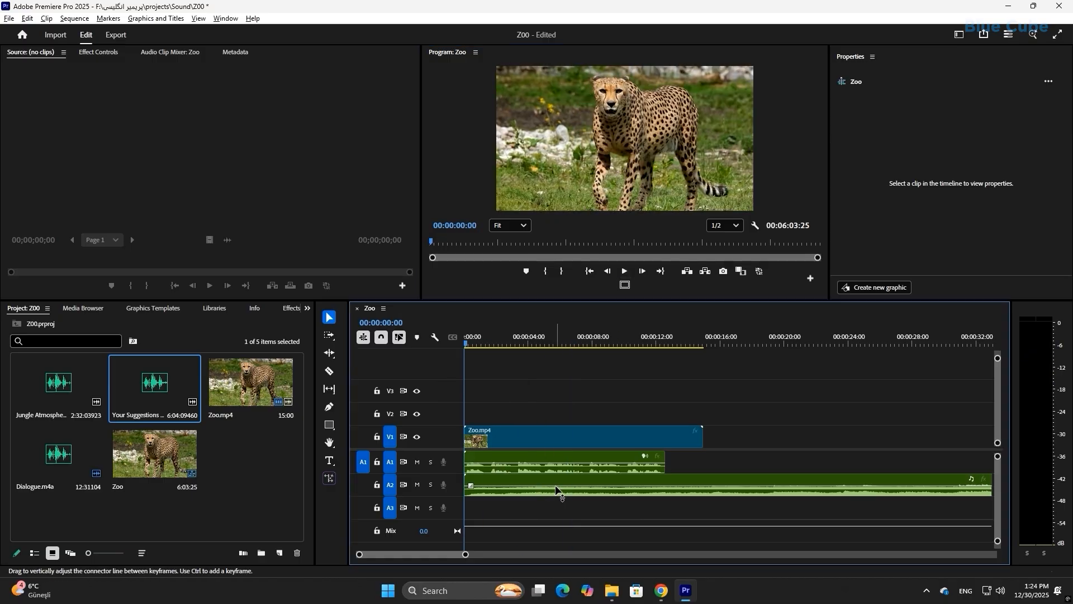
left_click(556, 490)
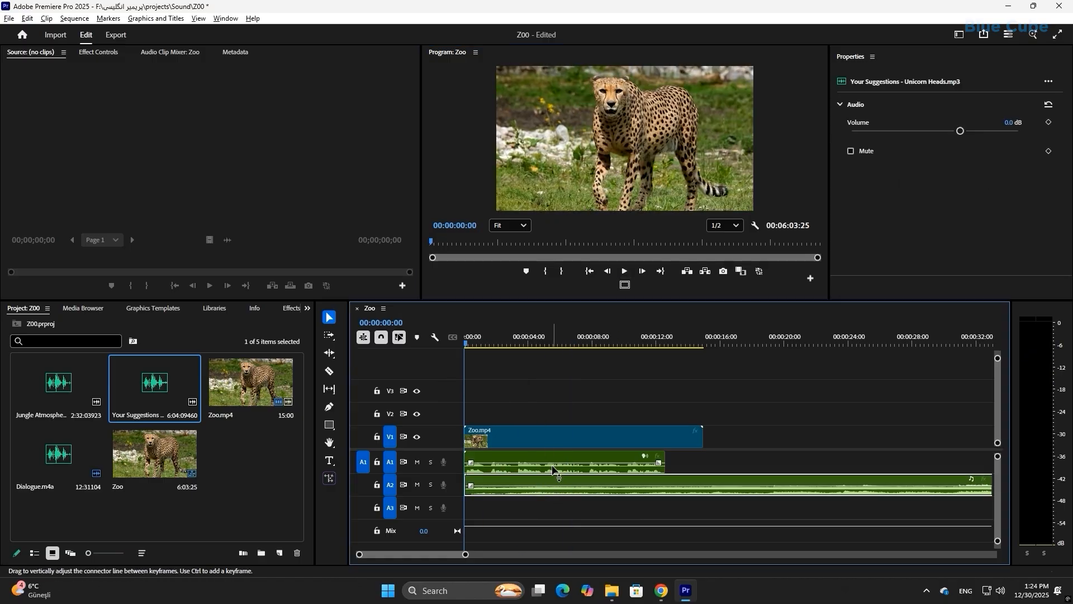
left_click(554, 470)
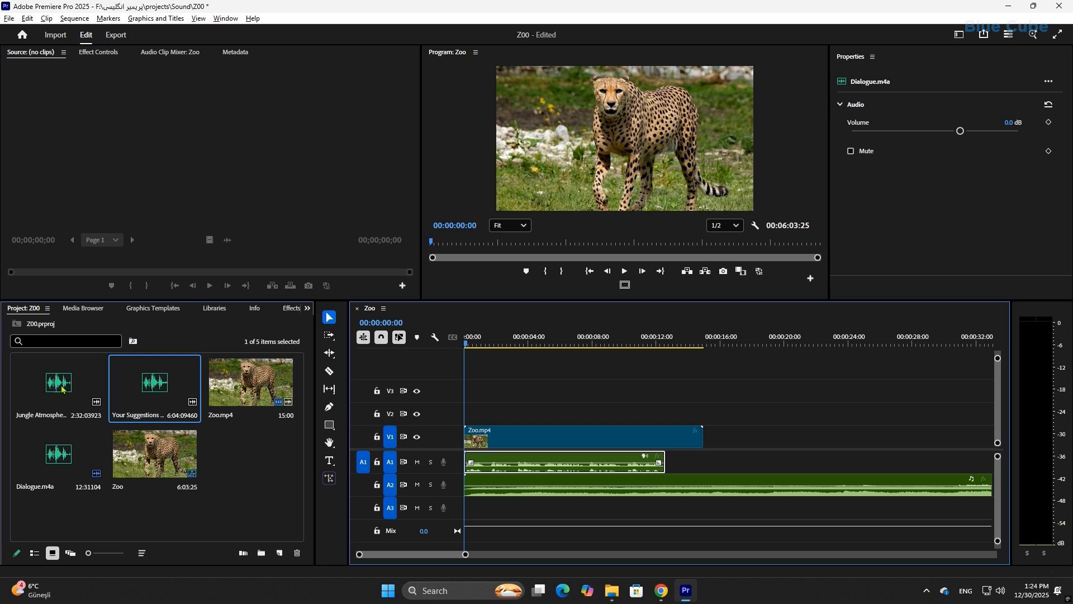
left_click_drag(61, 390, 472, 518)
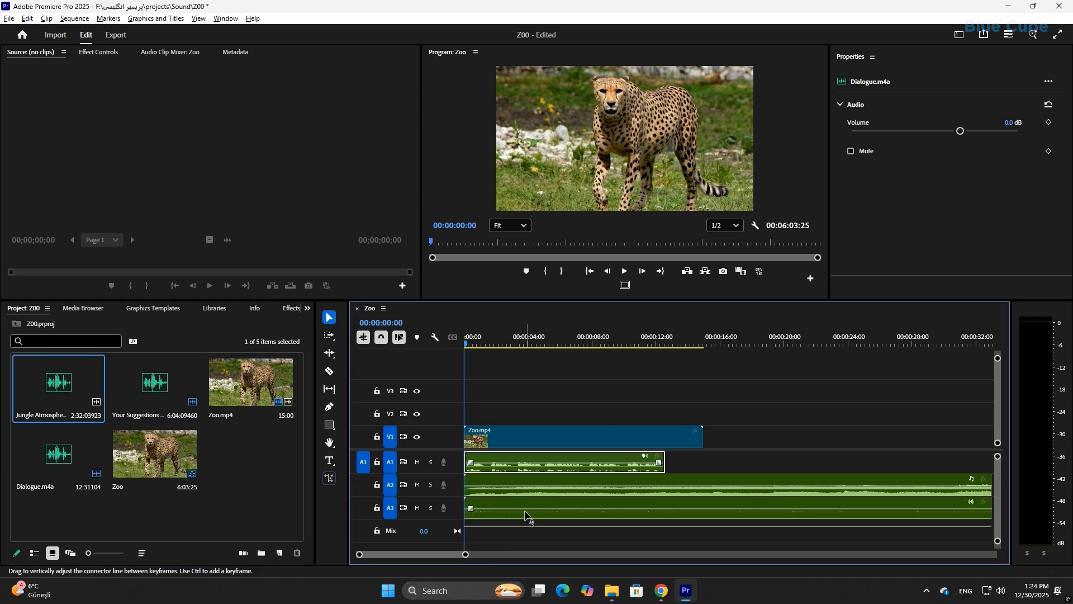
left_click(625, 272)
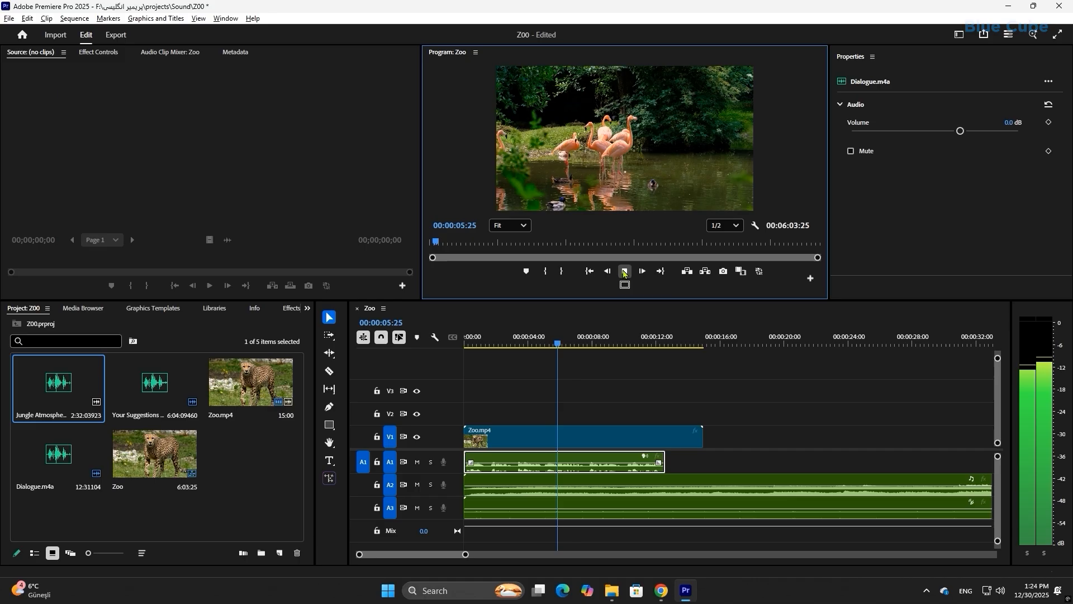
left_click(625, 271)
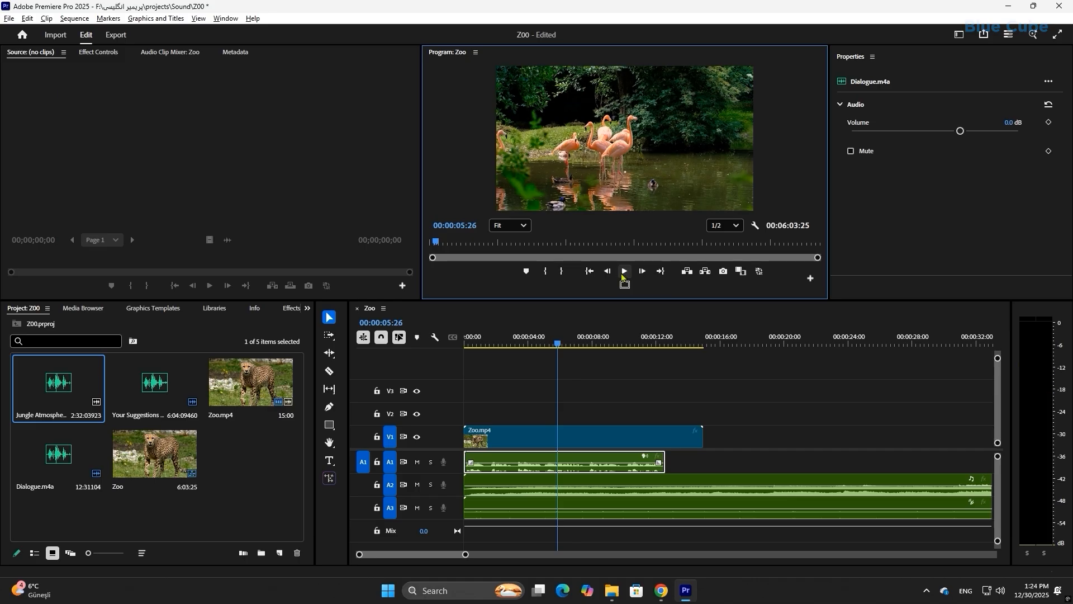
key("Home")
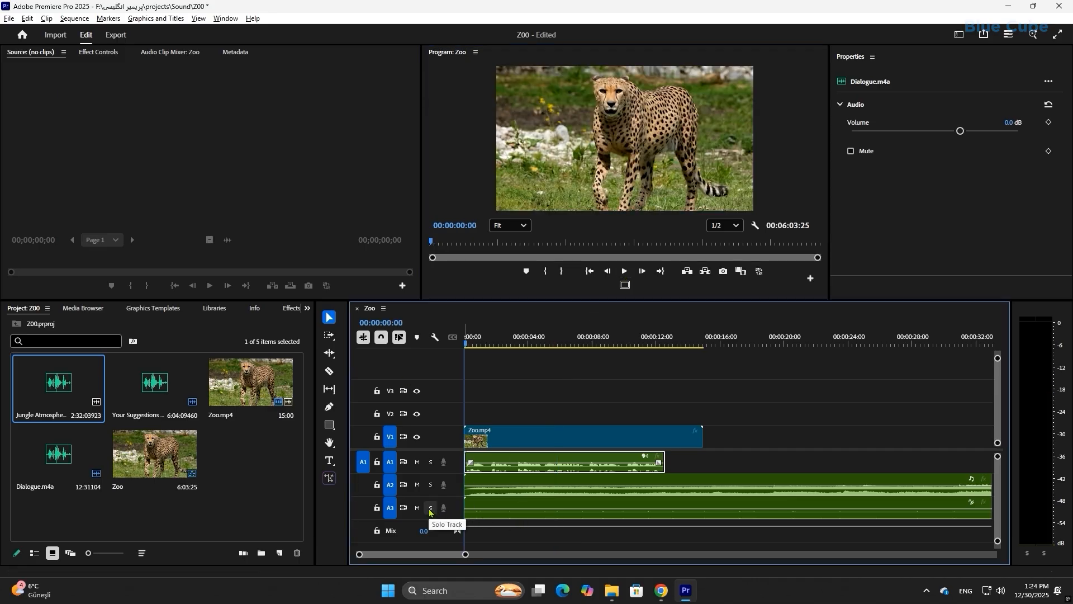
Step: Solo track A3 to hear the jungle ambience alone for about four seconds, remove the solo and return to the sequence start
left_click(430, 508)
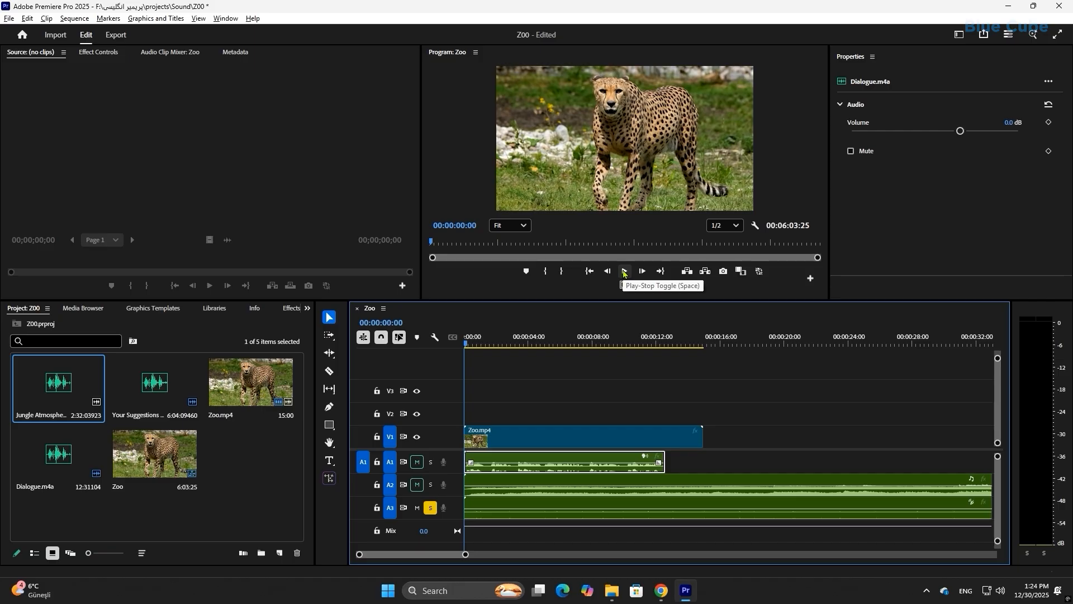
left_click(625, 271)
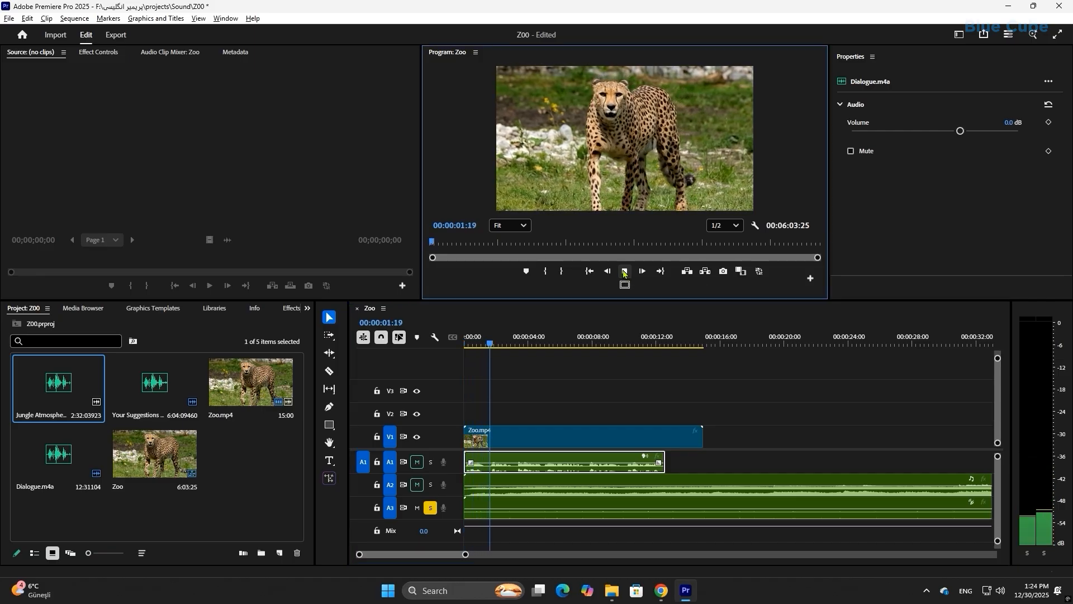
key("space")
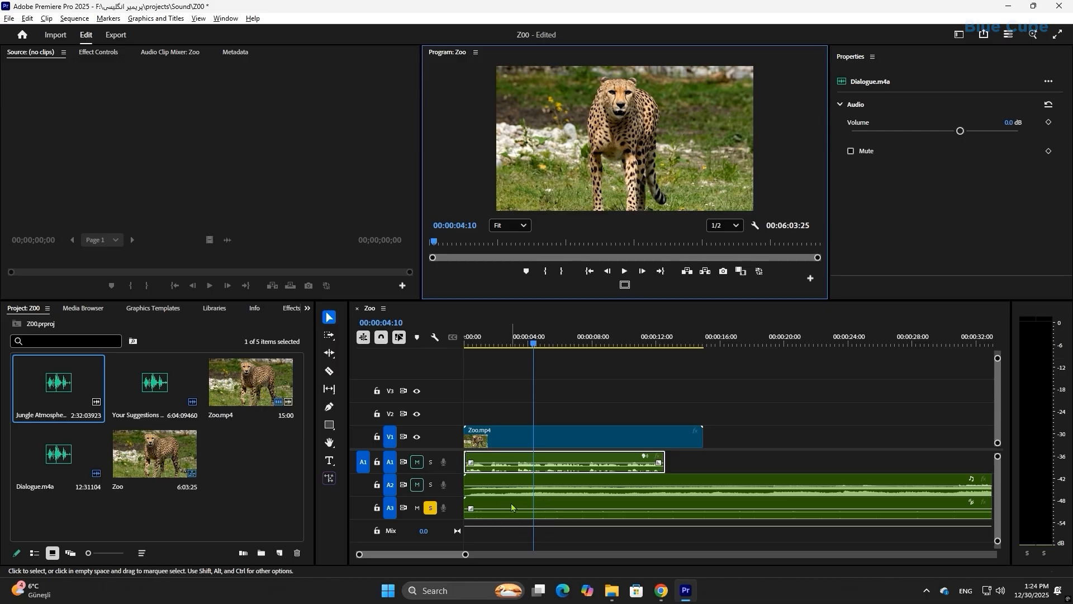
left_click(431, 508)
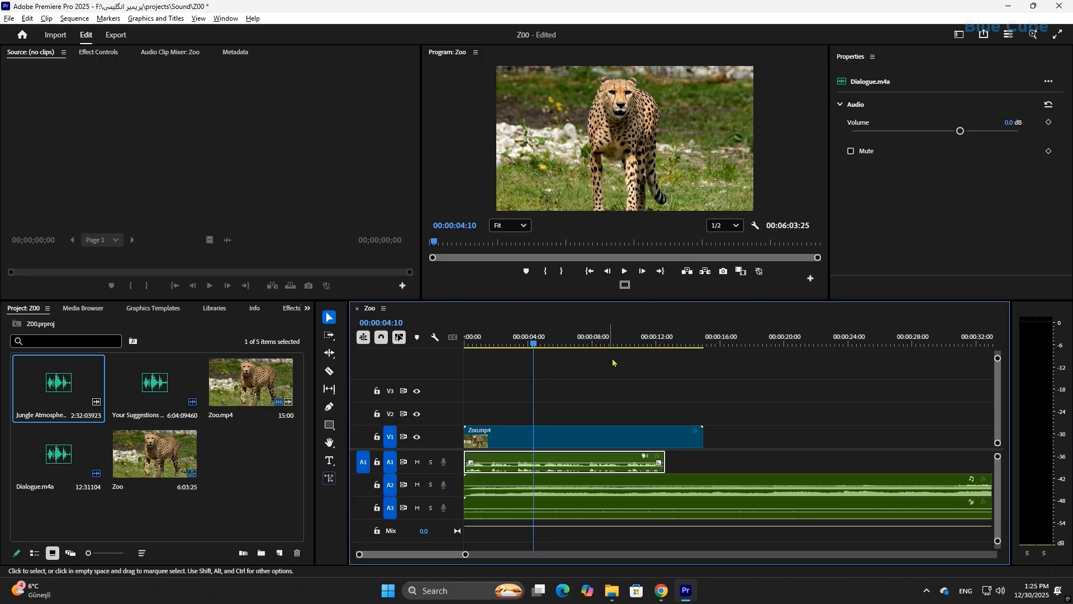
key("Home")
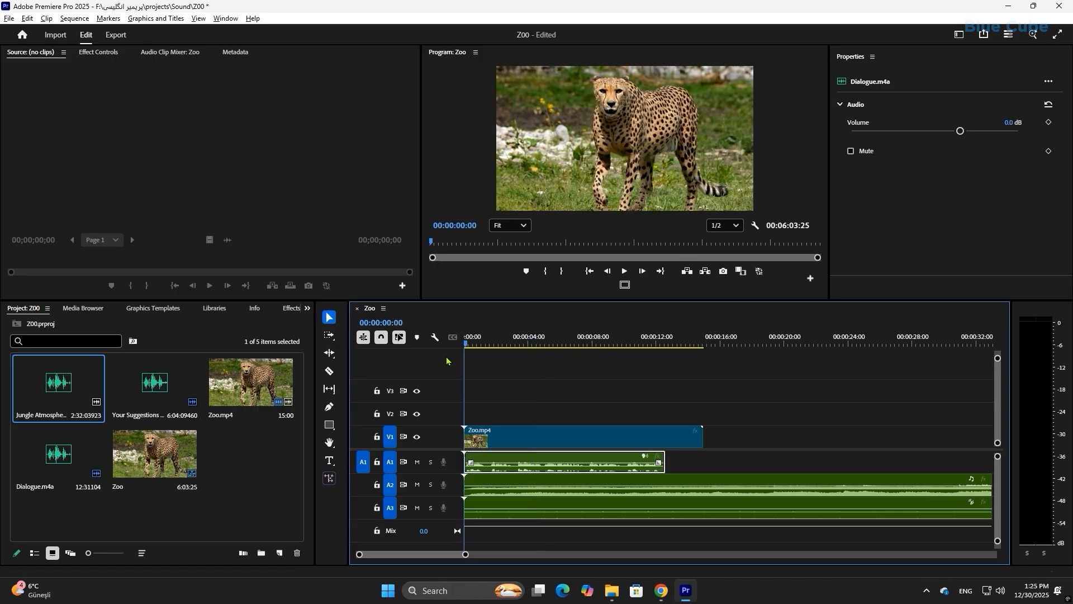
Step: Lower Dialogue.m4a's volume to the minimum and then to -14.8 dB during playback, stop at 00:00:06:11 and reset the clip's audio
left_click(626, 271)
left_click_drag(960, 131, 850, 131)
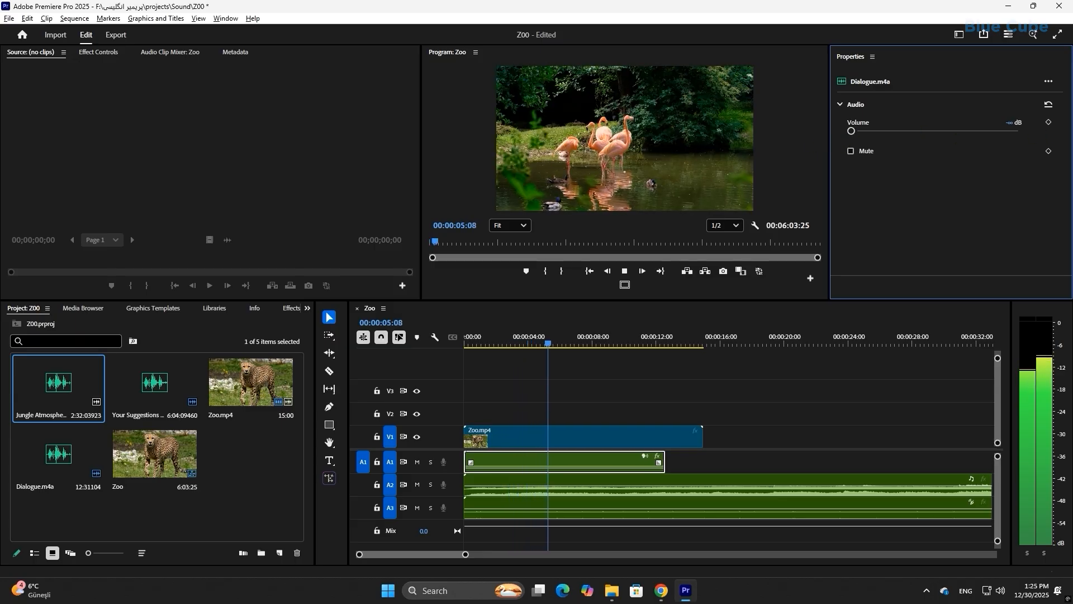
left_click_drag(851, 132, 902, 137)
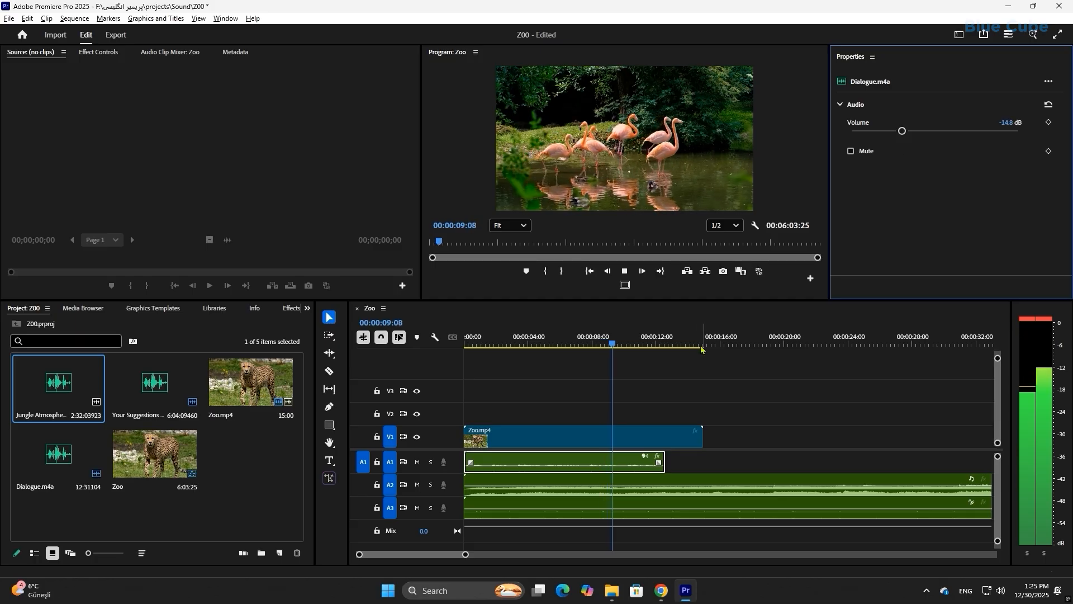
left_click_drag(592, 344, 565, 351)
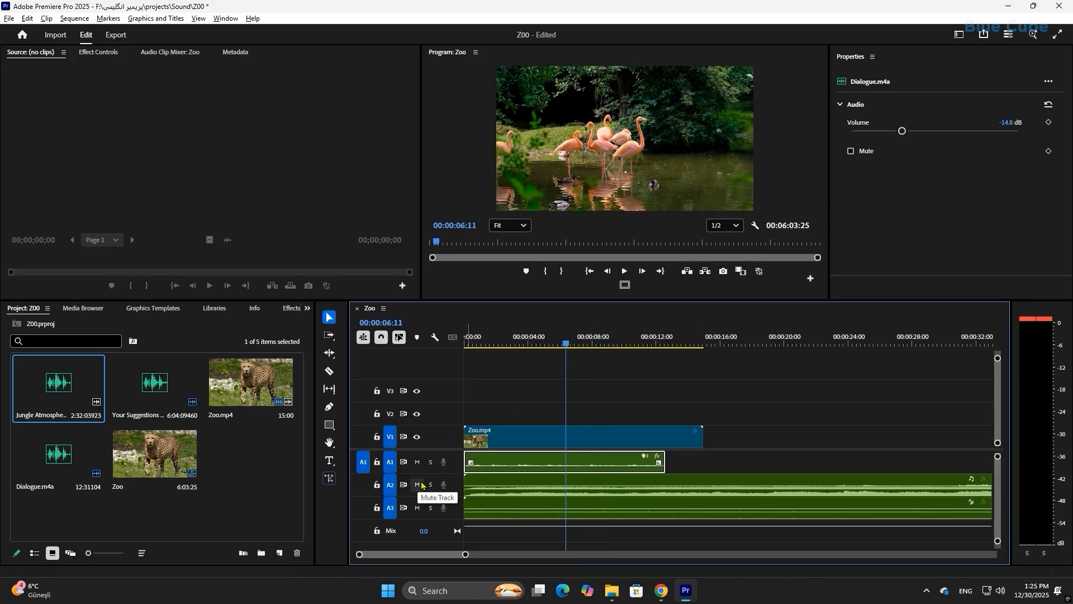
left_click(1048, 104)
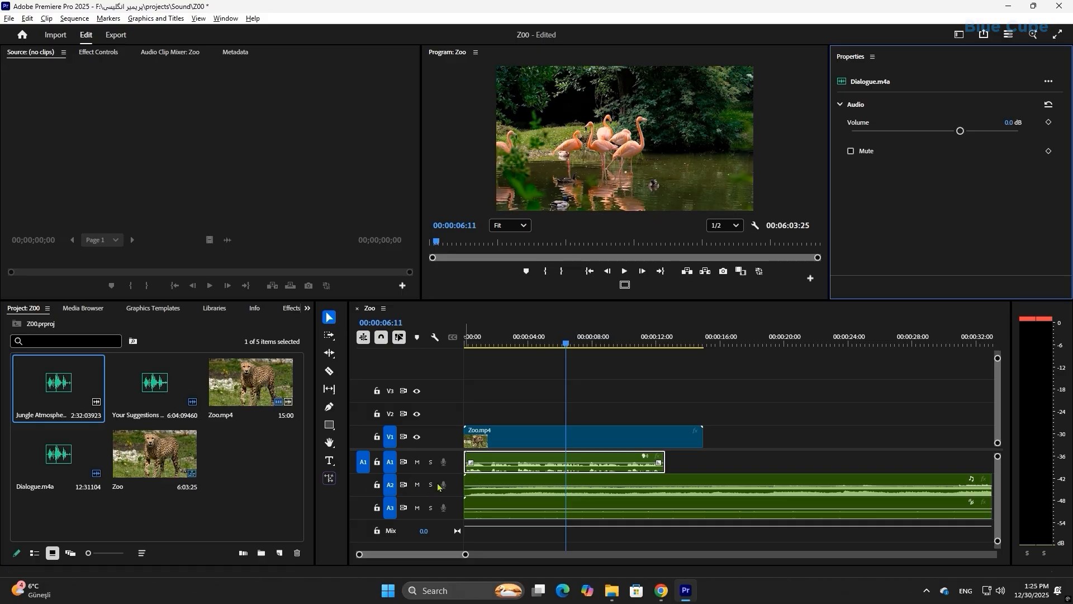
Step: Try Dialogue.m4a's volume at 15.0 dB and at -36.5 dB to compare its waveform, and reset the clip's audio
left_click_drag(962, 134, 1017, 134)
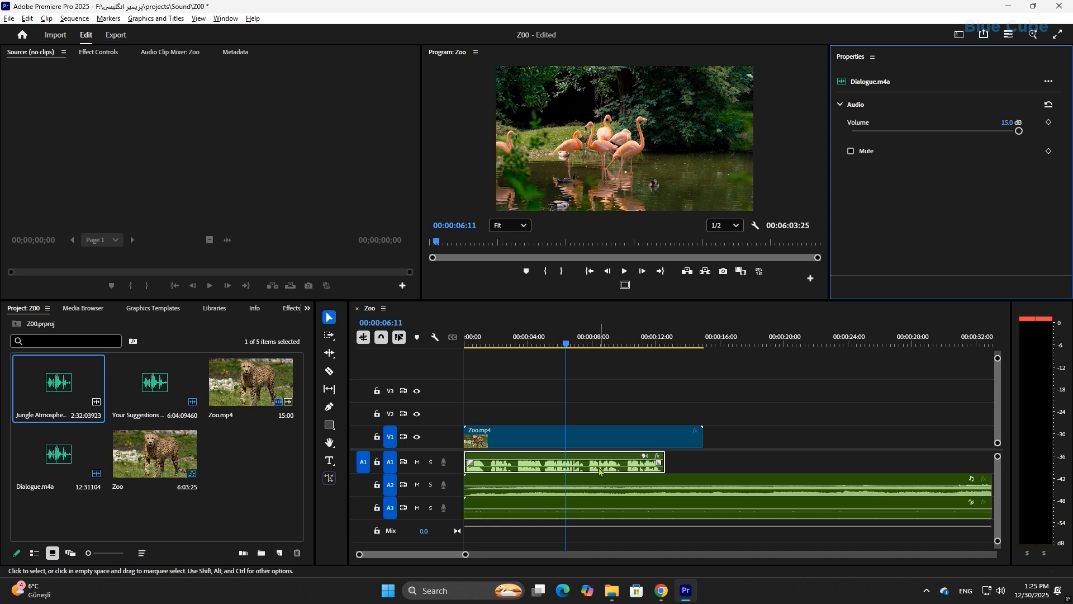
left_click_drag(1018, 132, 893, 156)
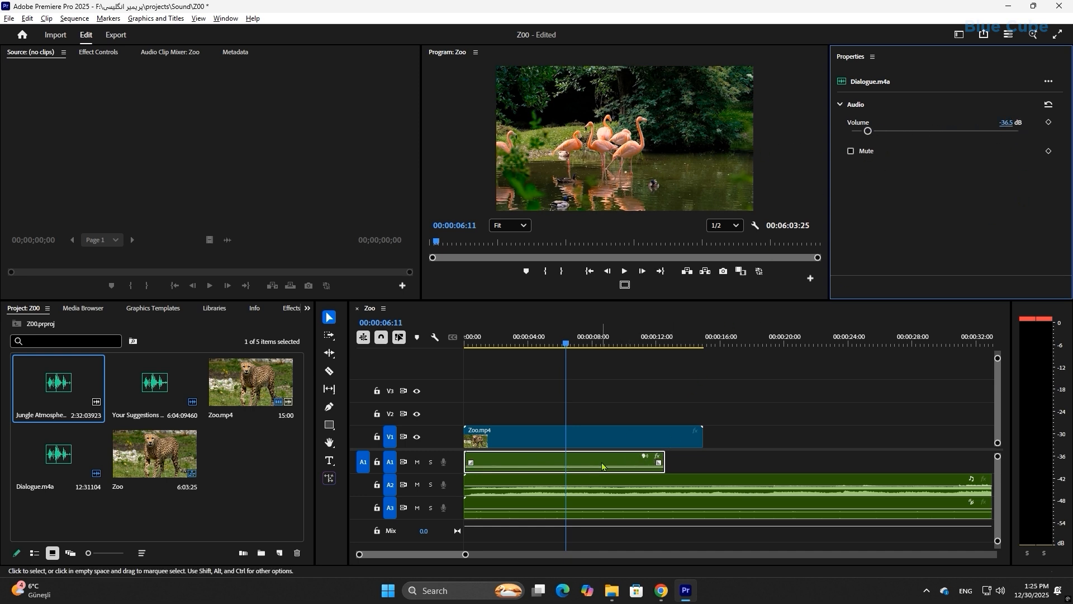
left_click(1044, 105)
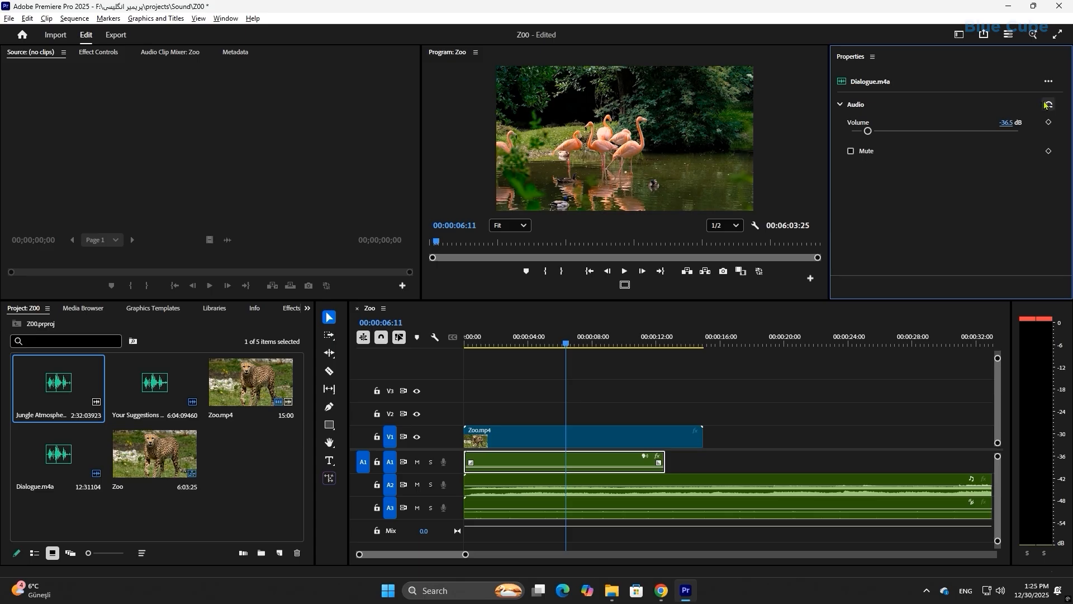
Step: Expand track A1 with more room for the audio tracks in the timeline, and switch to the Audio workspace
double_click(454, 464)
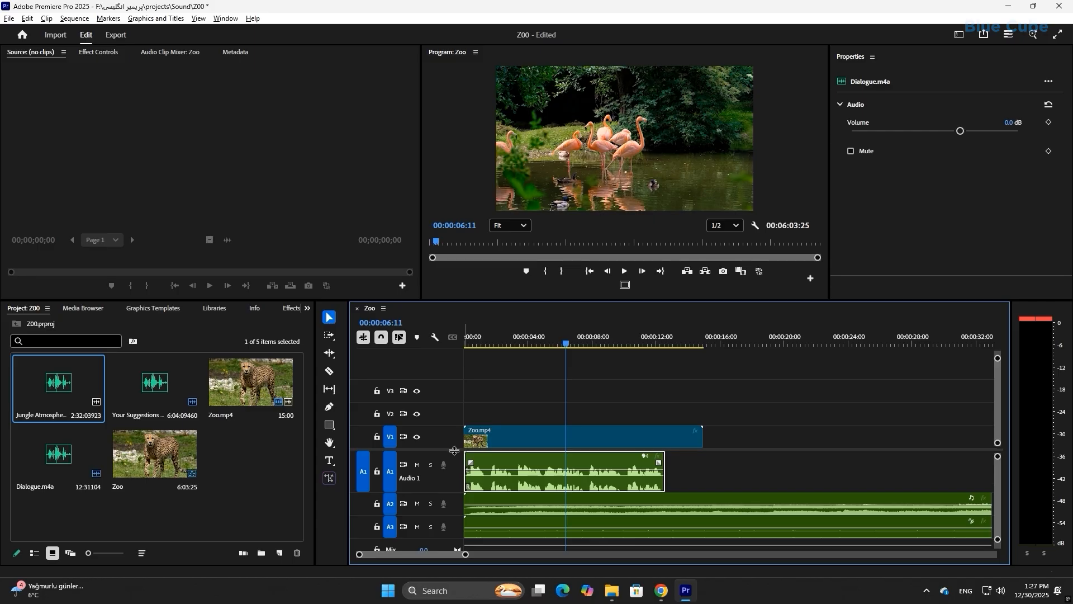
left_click_drag(451, 448, 451, 409)
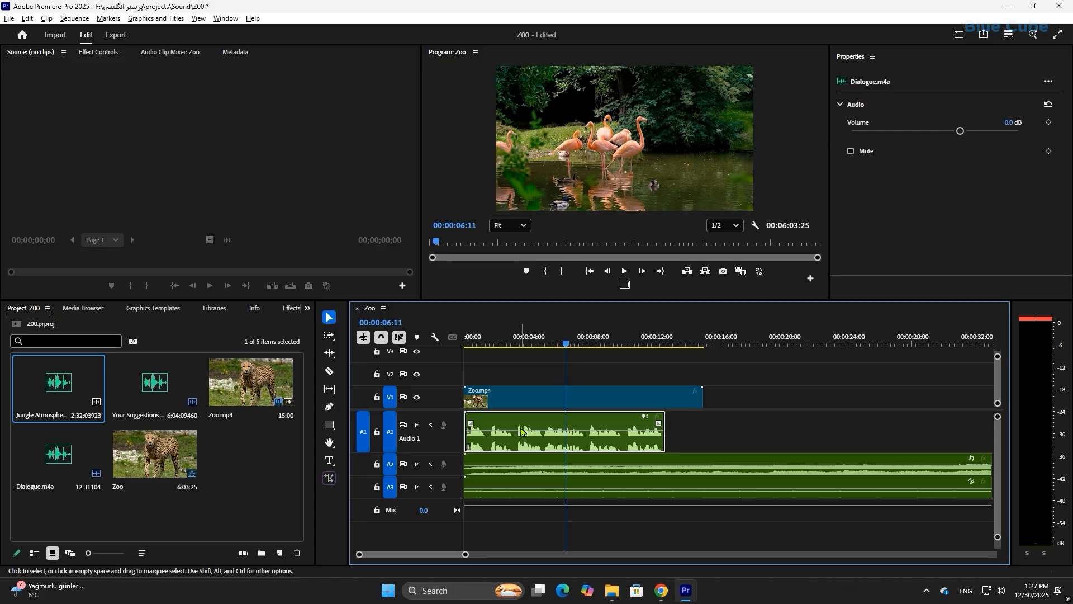
left_click(226, 19)
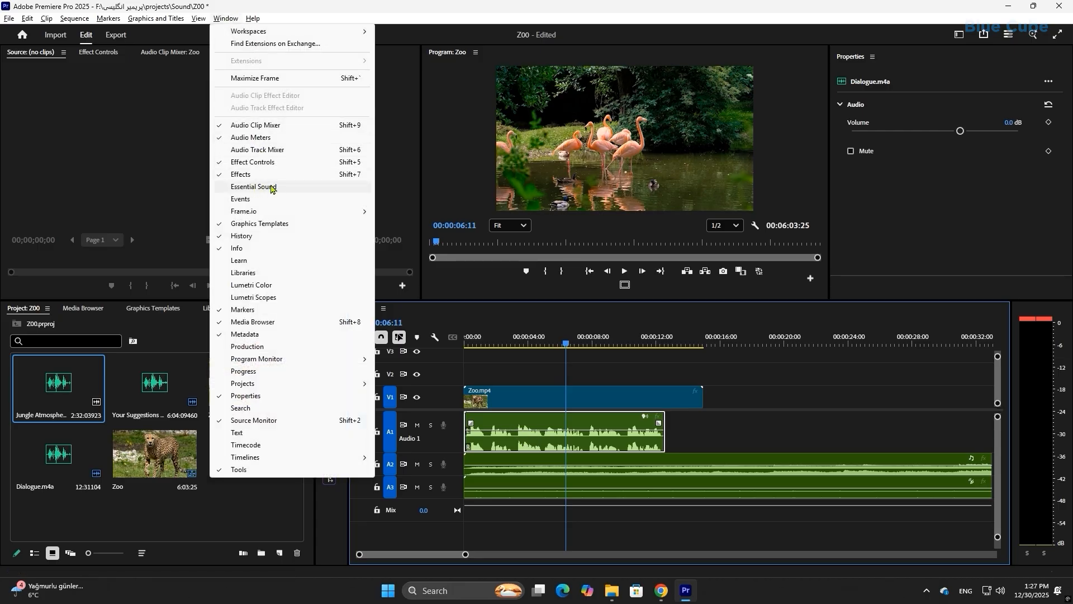
left_click(527, 449)
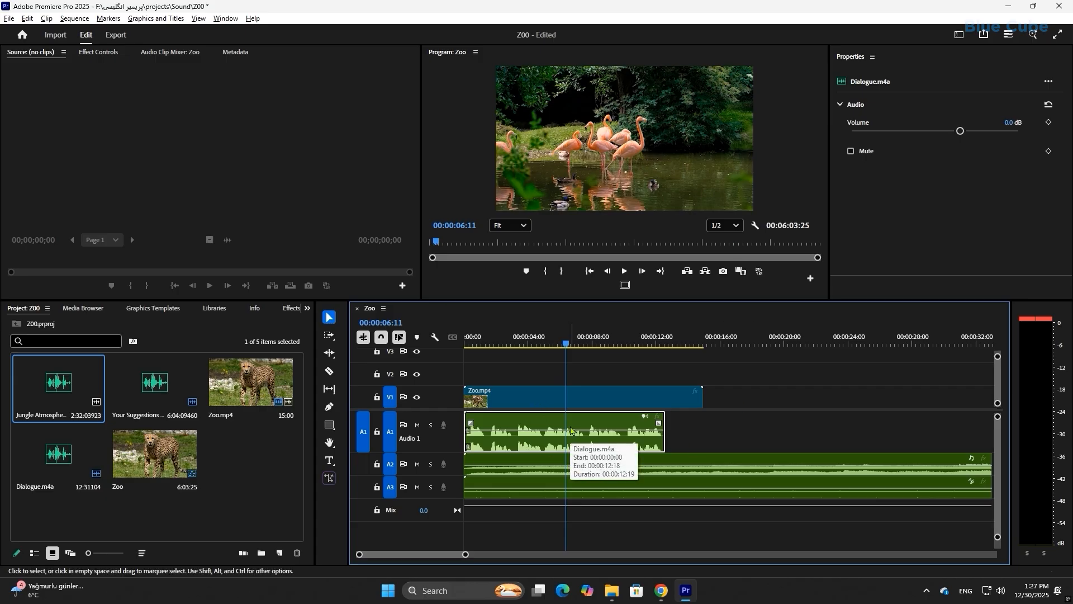
left_click(959, 35)
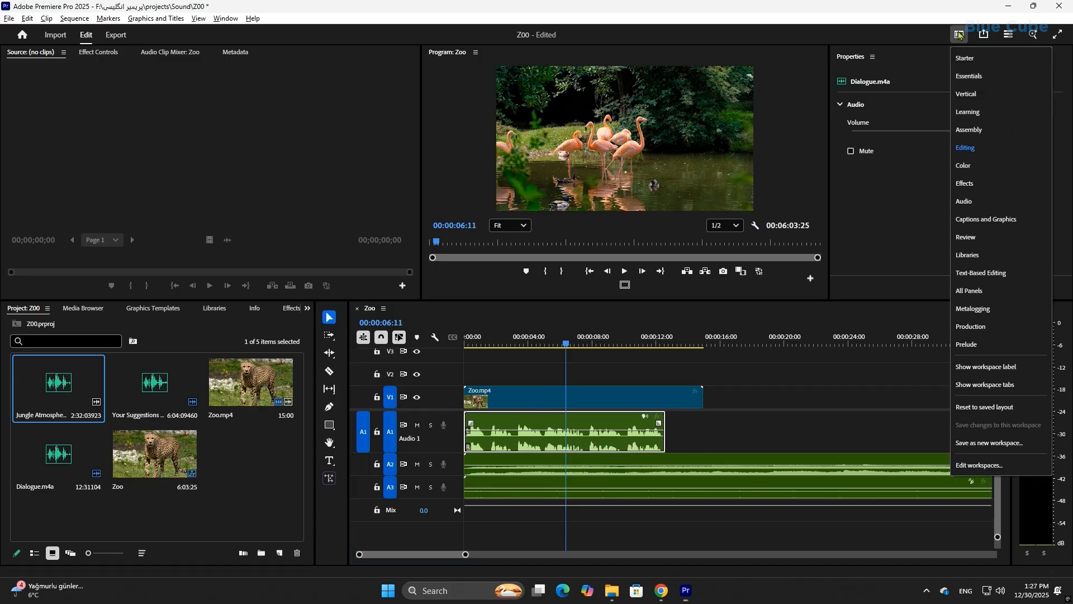
left_click(973, 203)
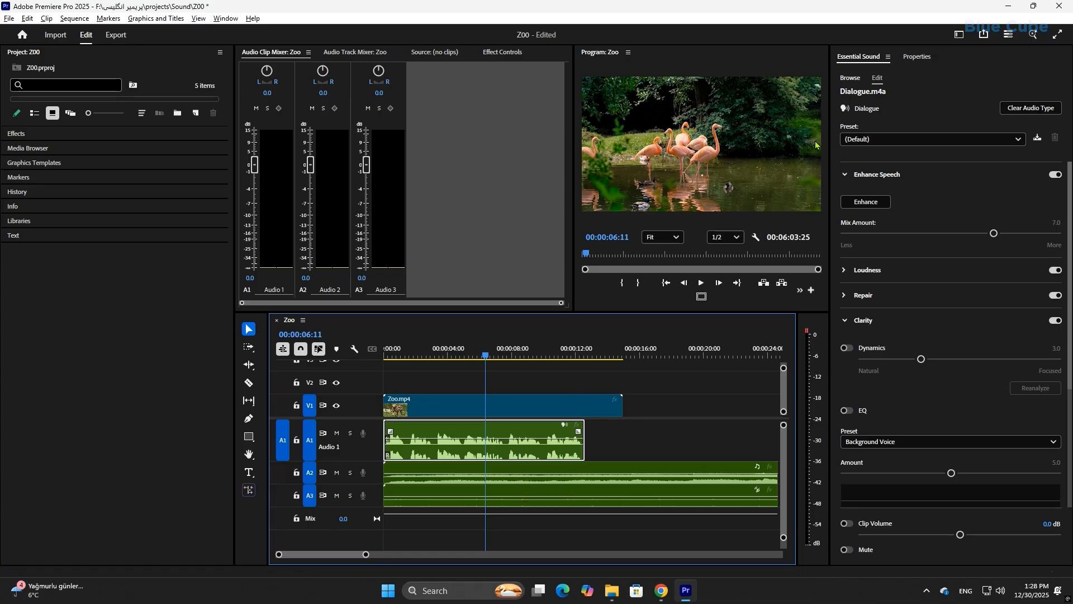
Step: Review the Essential Sound options of the A2 music clip and Dialogue.m4a, including the dialogue presets, and apply Enhance Speech to Dialogue.m4a
left_click(524, 480)
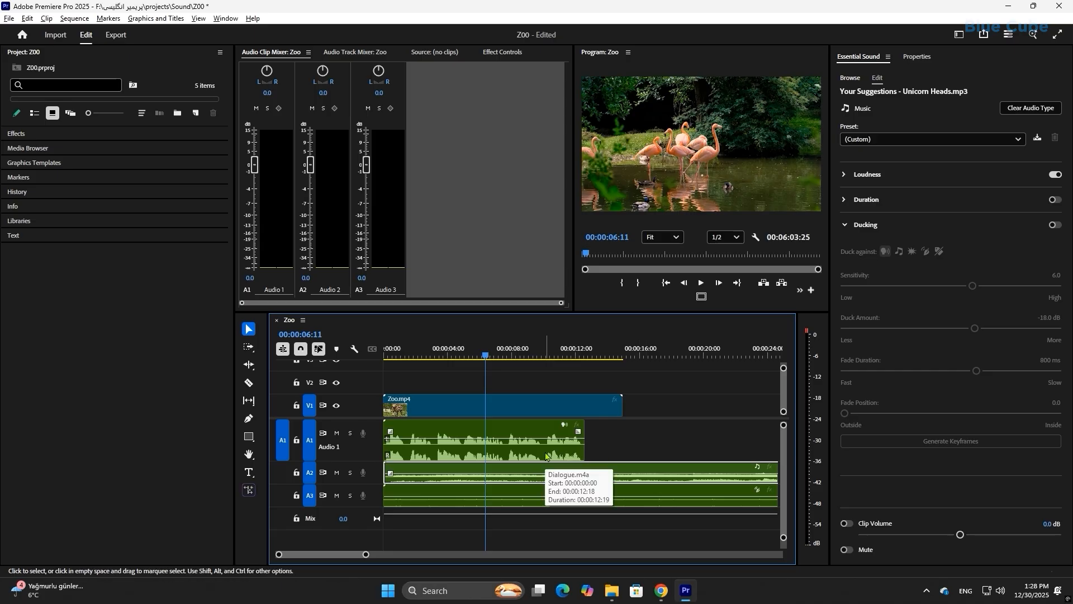
left_click(540, 455)
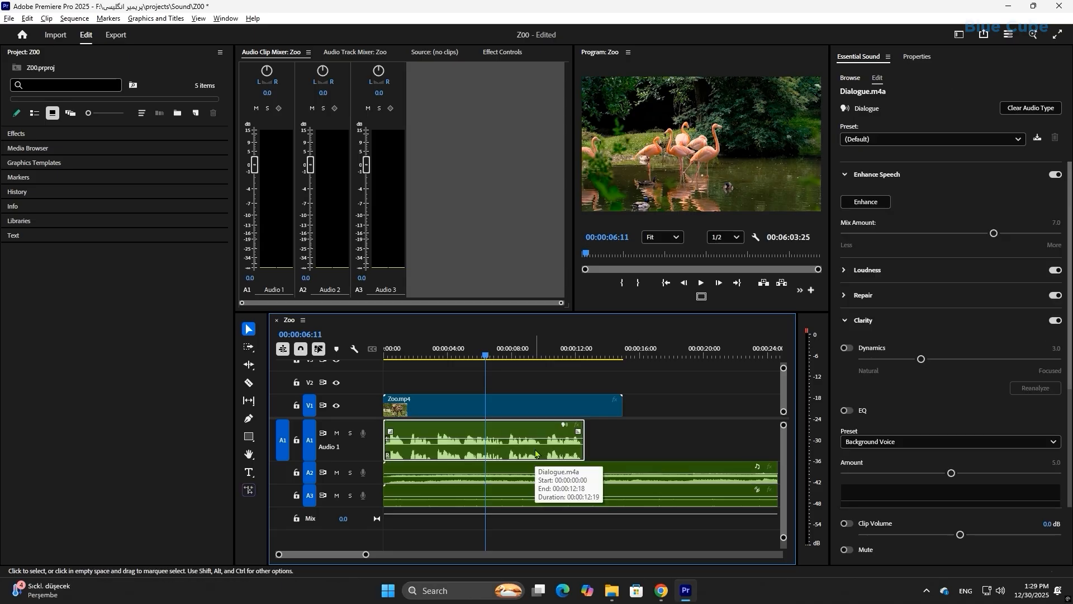
left_click(923, 140)
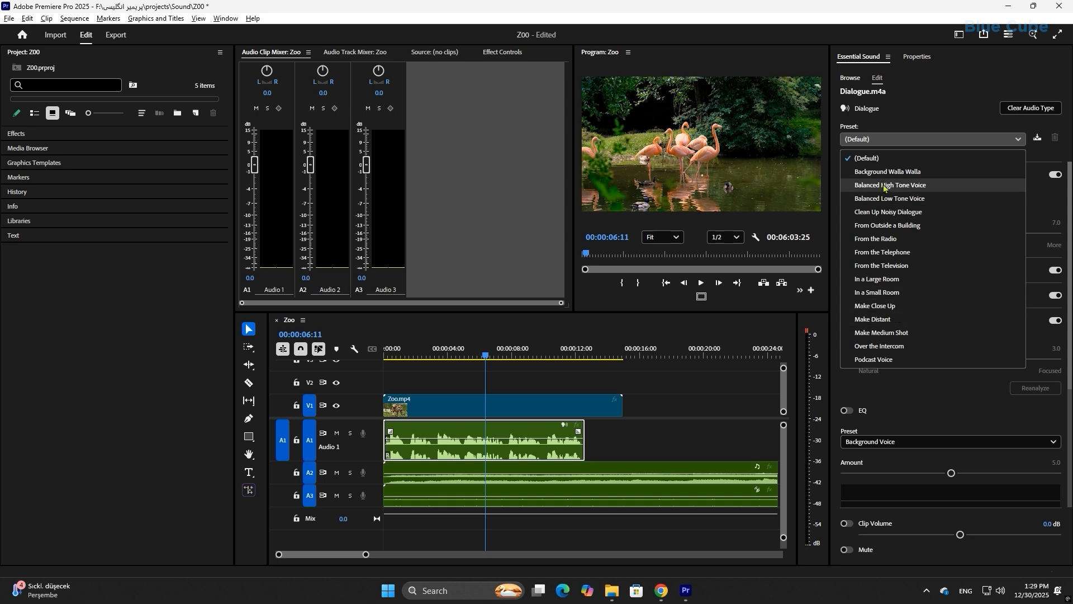
left_click(903, 116)
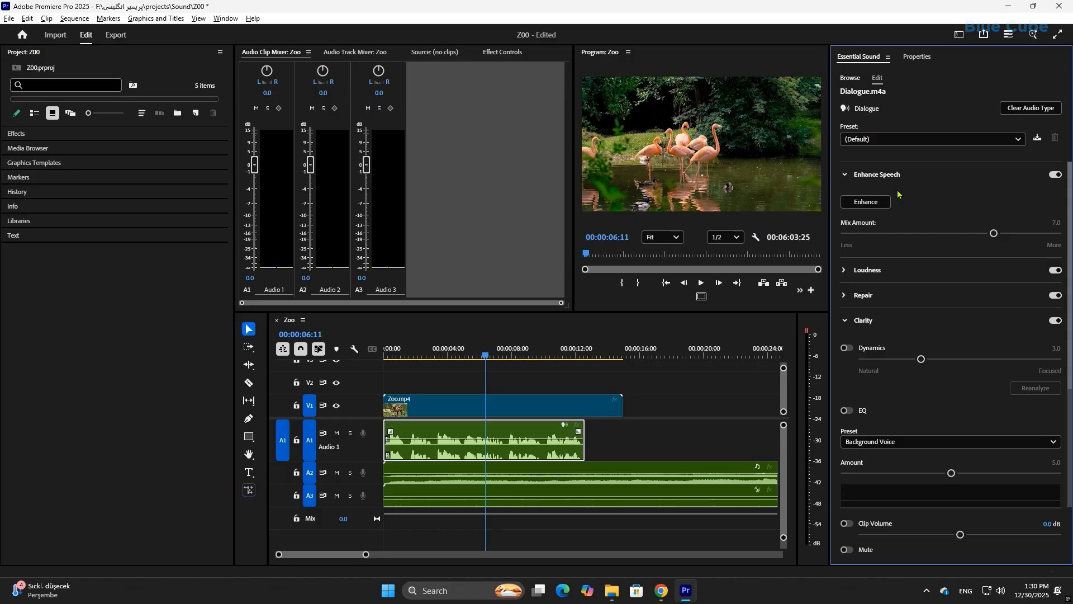
left_click(866, 202)
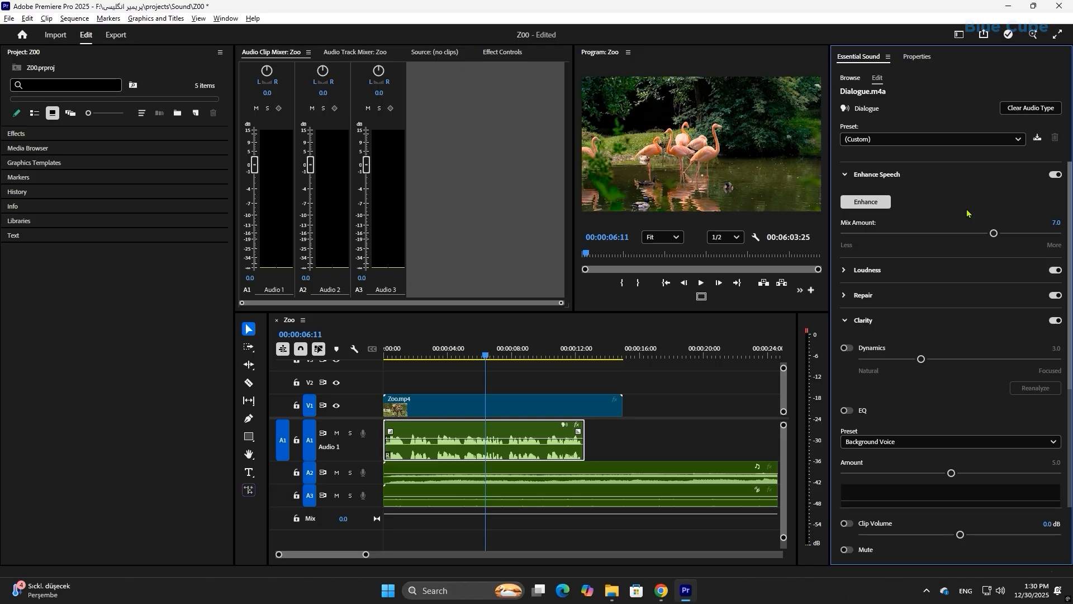
Step: Return to the sequence start for a short preview, solo track A1 and play the enhanced dialogue up to 00:00:07:13
left_click_drag(488, 356, 467, 364)
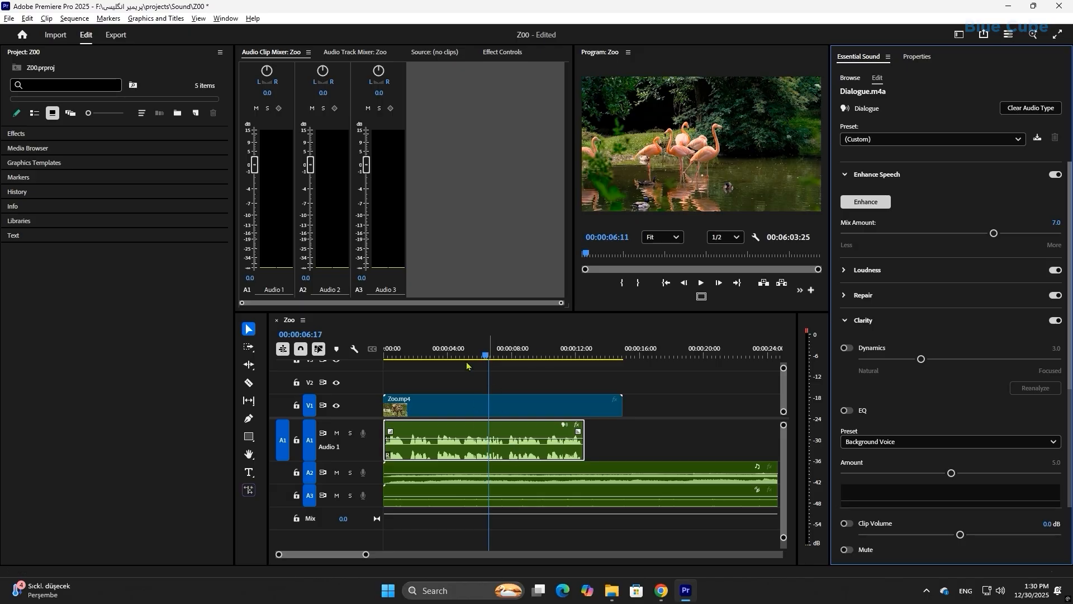
left_click_drag(467, 364, 386, 358)
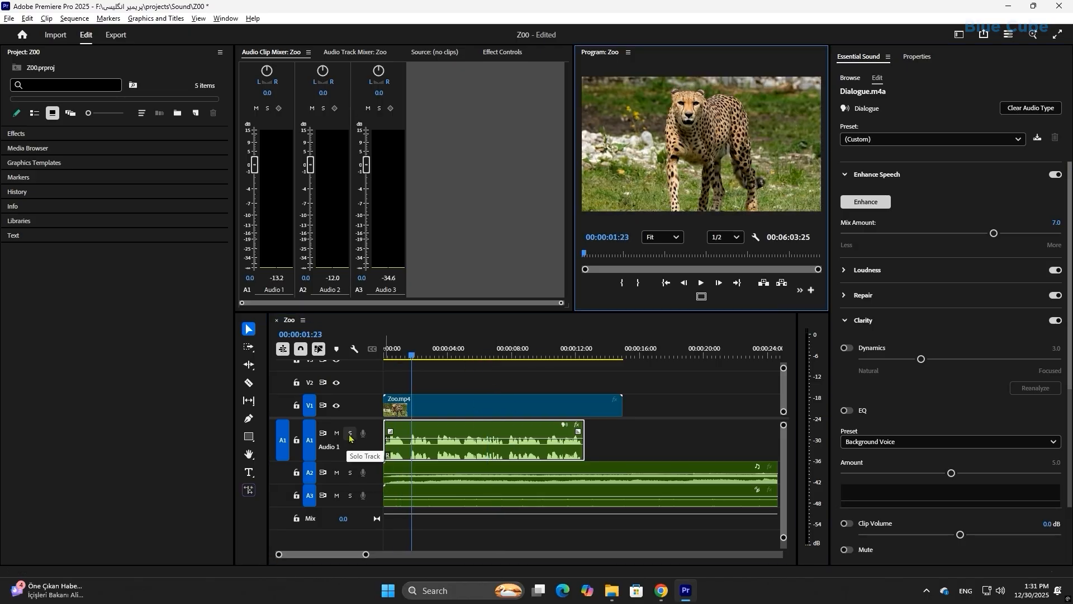
left_click(349, 434)
left_click(700, 283)
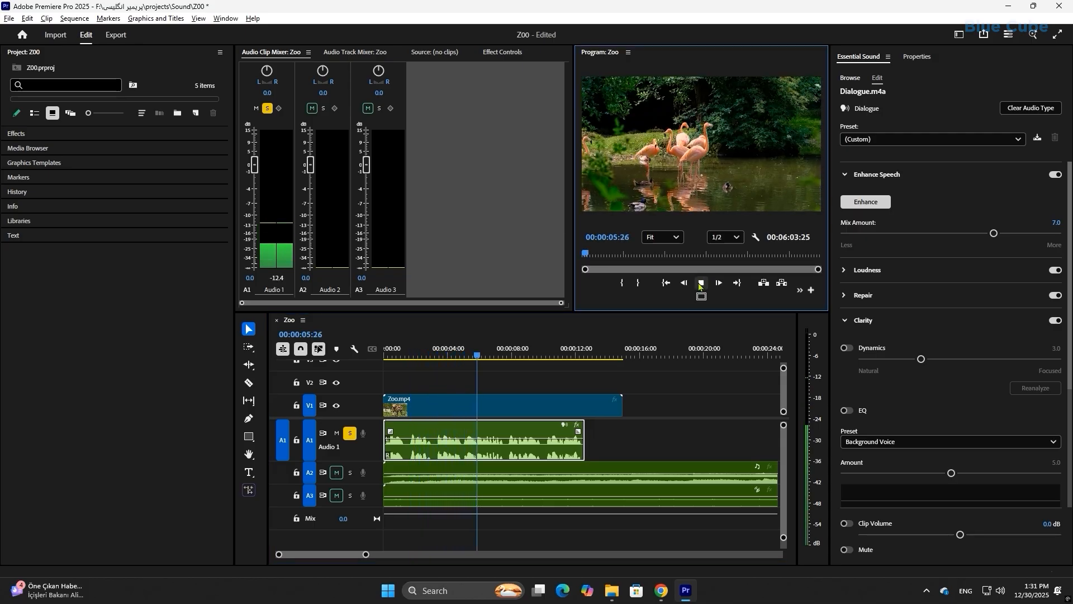
left_click(700, 283)
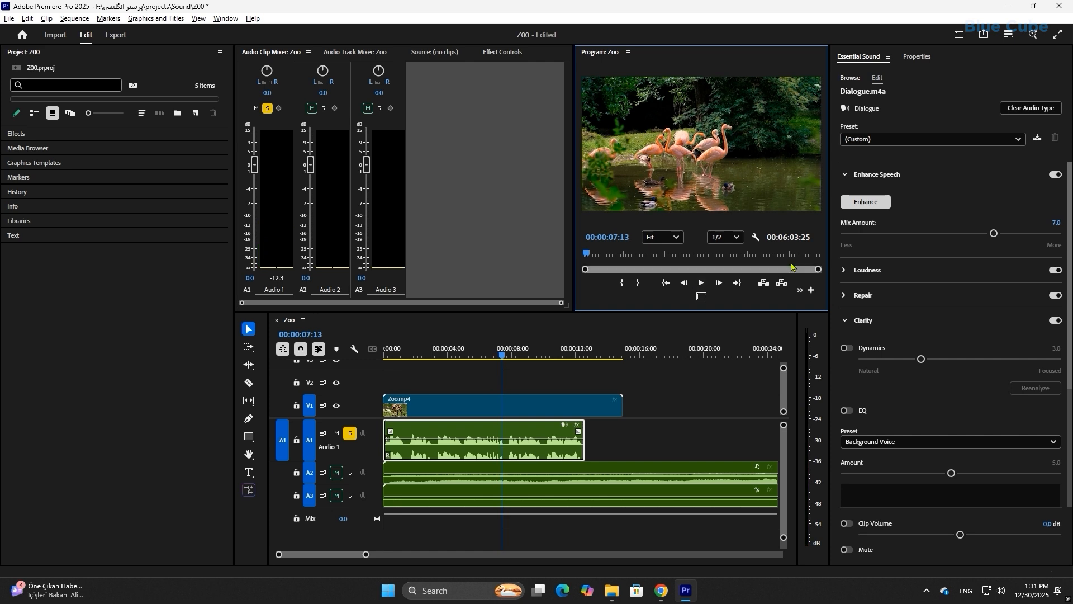
Step: Auto-match the loudness of Dialogue.m4a in Essential Sound and play the result up to 00:00:11:02
left_click(844, 270)
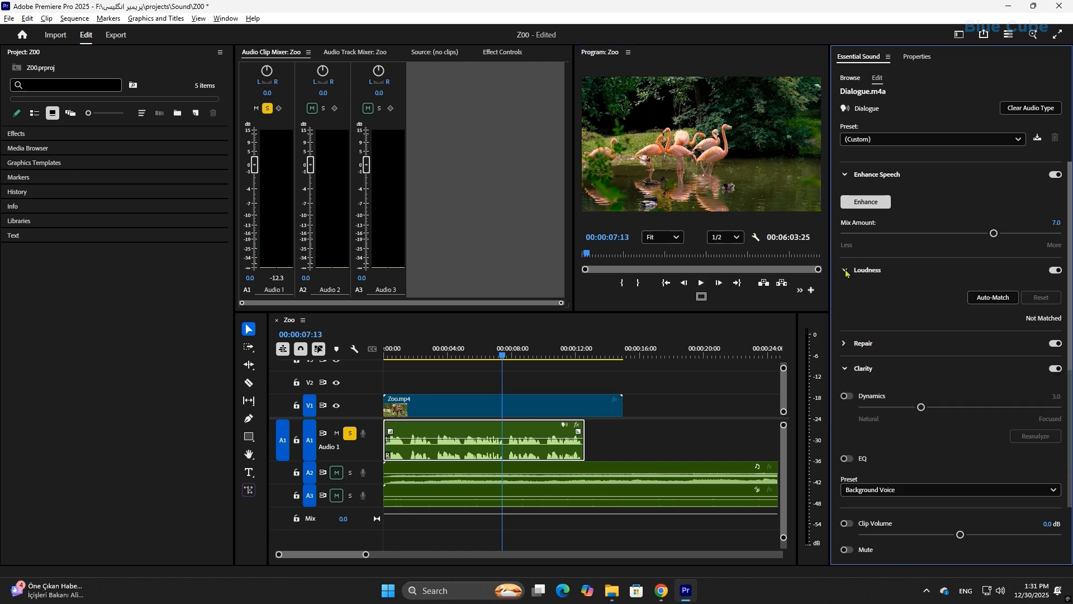
left_click(1053, 271)
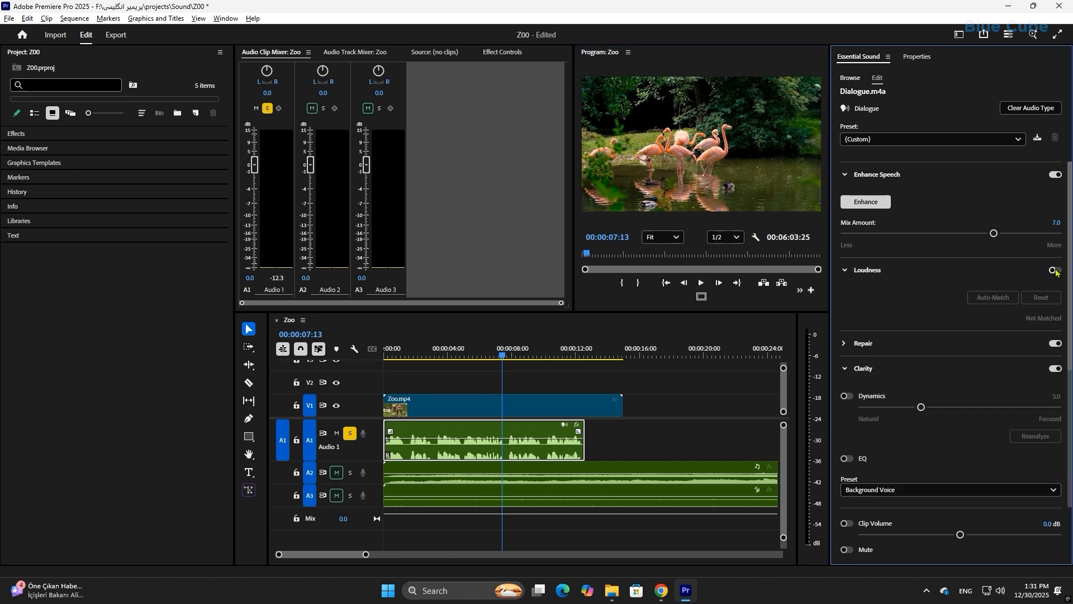
left_click(1055, 271)
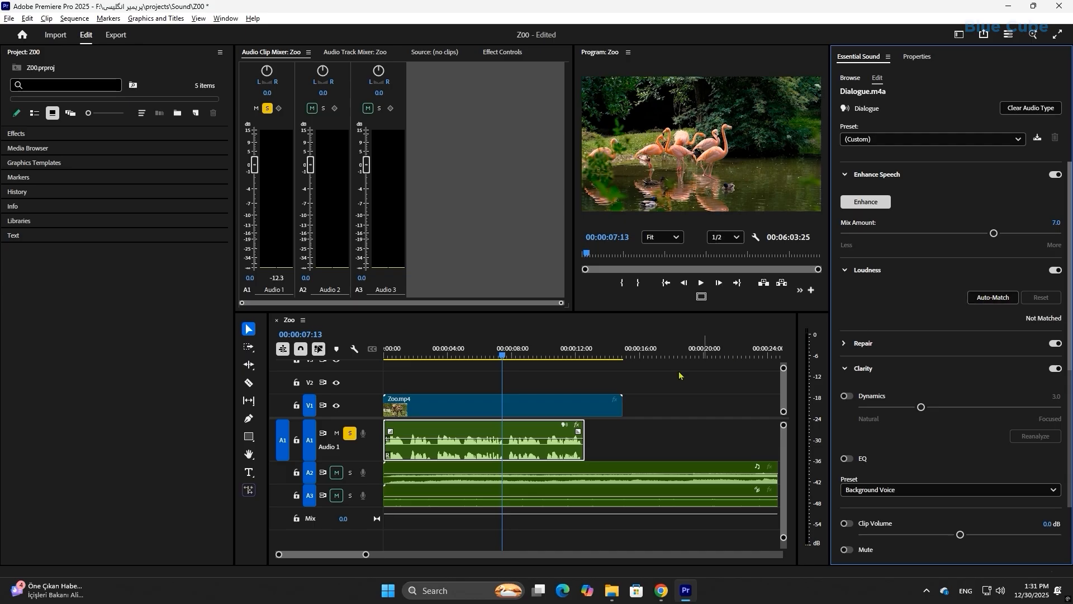
left_click(984, 299)
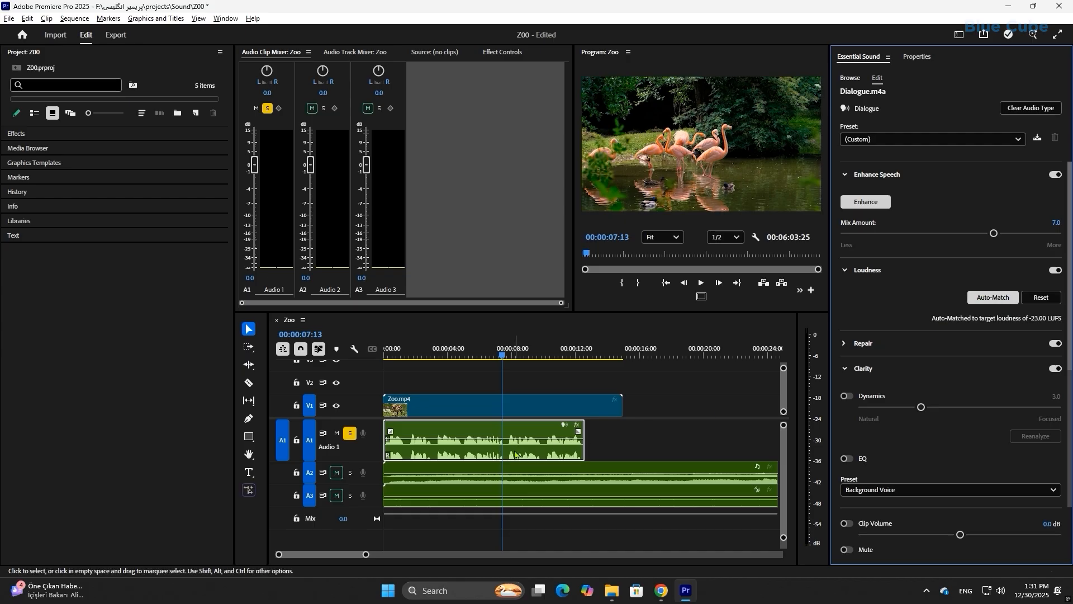
left_click(700, 283)
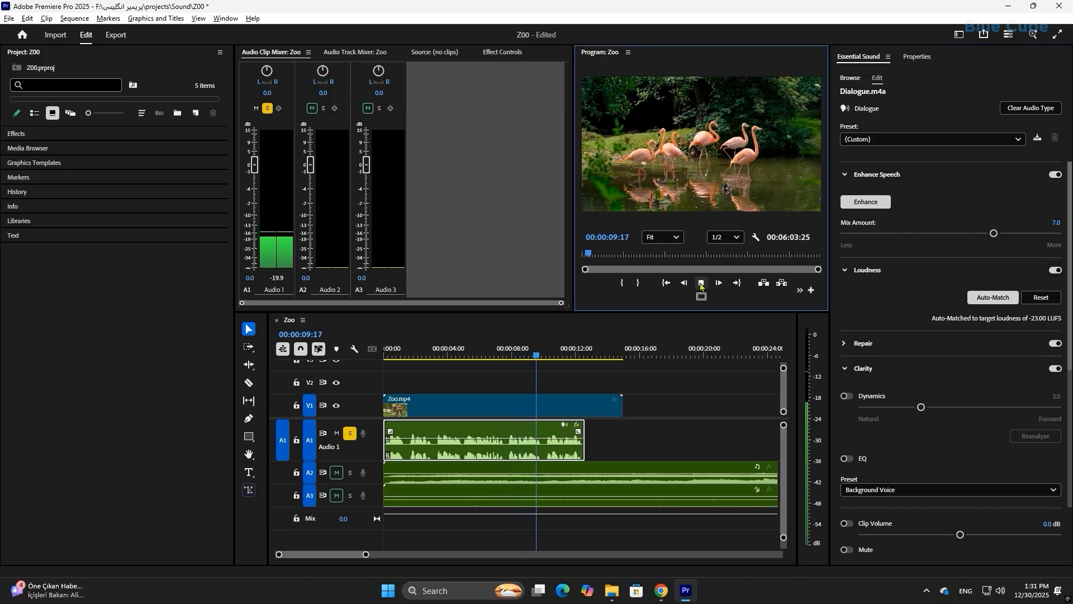
key("space")
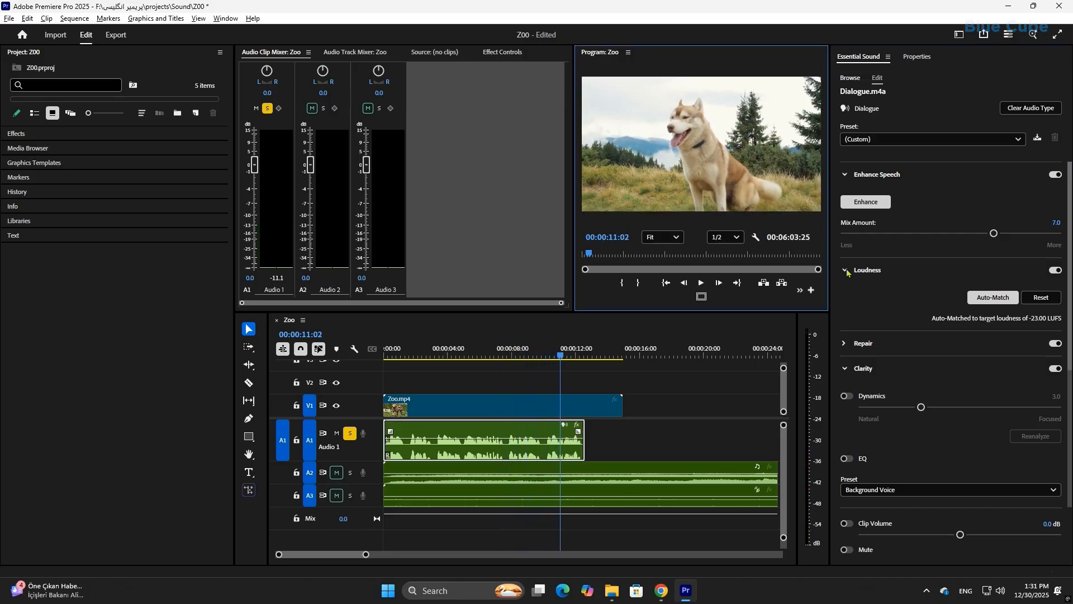
left_click(845, 270)
left_click(844, 175)
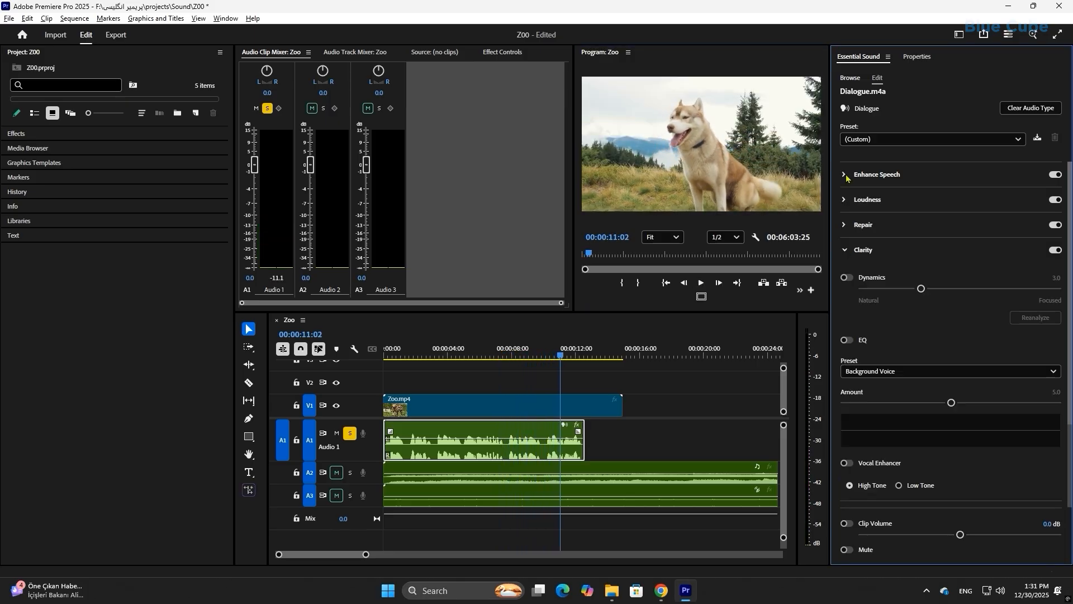
Step: Try the Reduce Noise repair at 1.9 on Dialogue.m4a and play it from the sequence start up to 00:00:03:01
left_click(845, 225)
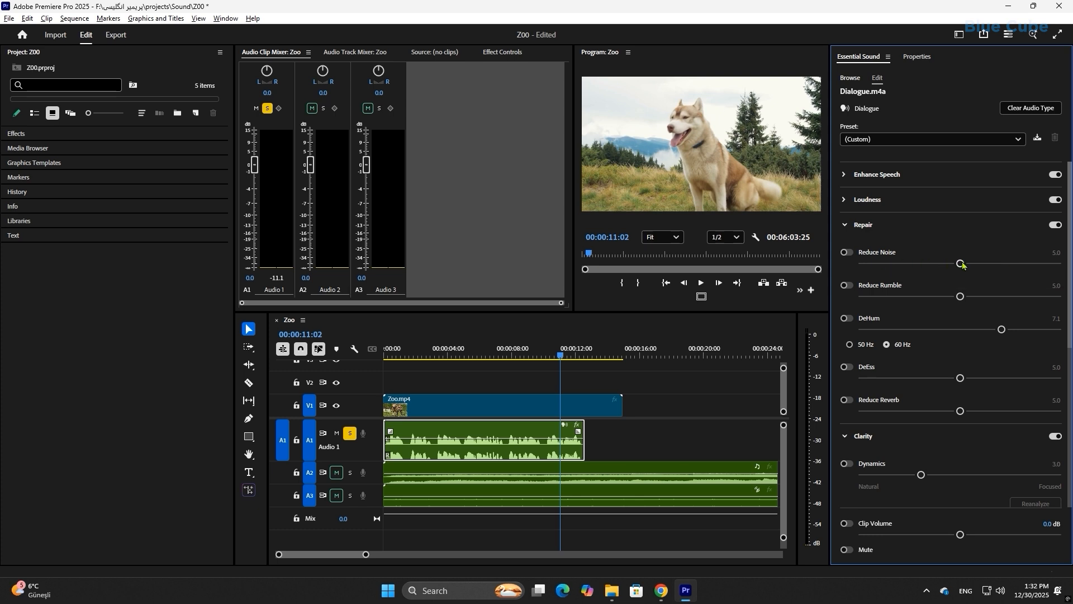
left_click(850, 253)
left_click_drag(960, 264, 900, 269)
left_click_drag(464, 353, 321, 388)
left_click(701, 284)
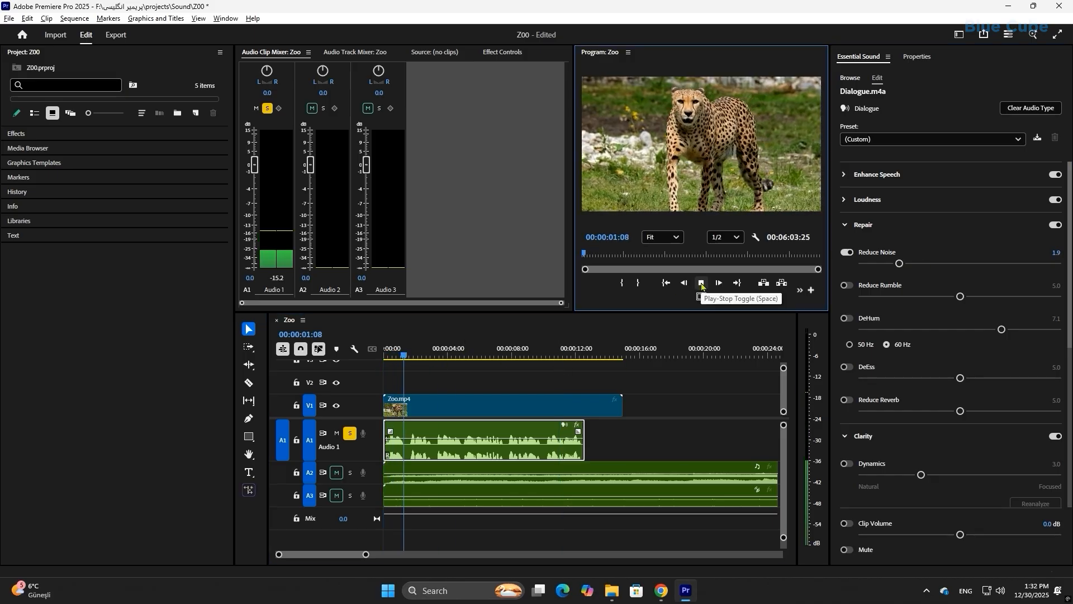
left_click(701, 284)
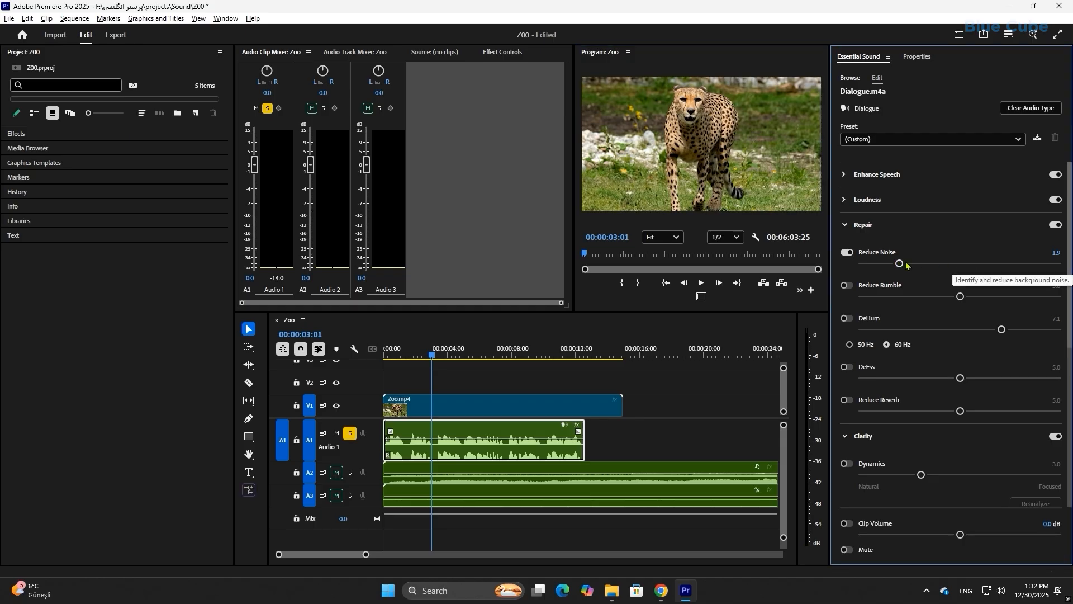
Step: Try Reduce Noise at 6.7, play the dialogue up to 00:00:05:20, and switch the noise reduction off
left_click(987, 263)
left_click_drag(988, 265, 994, 264)
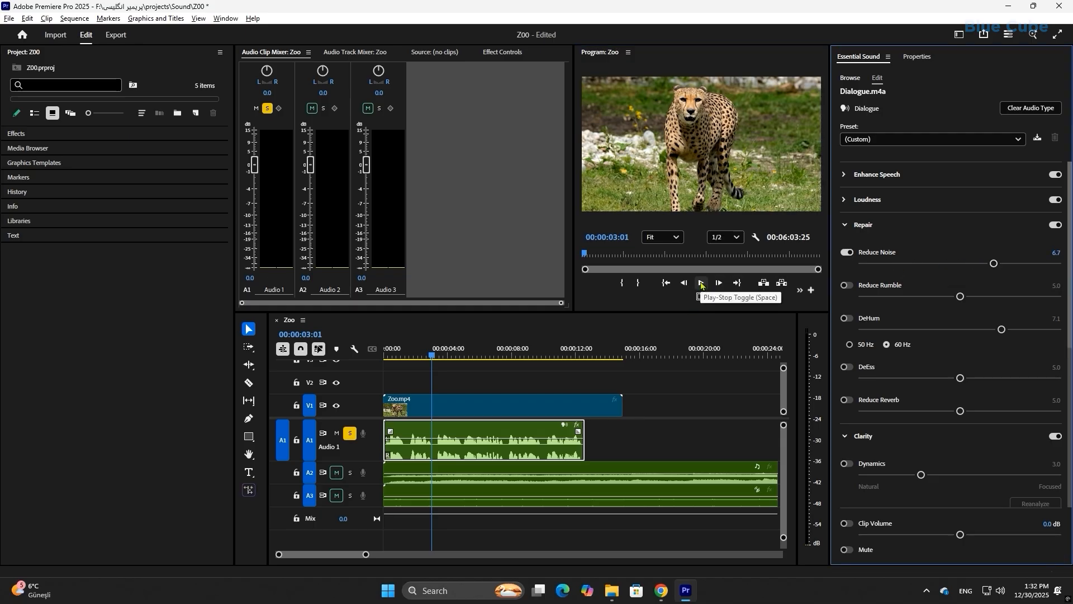
left_click(702, 283)
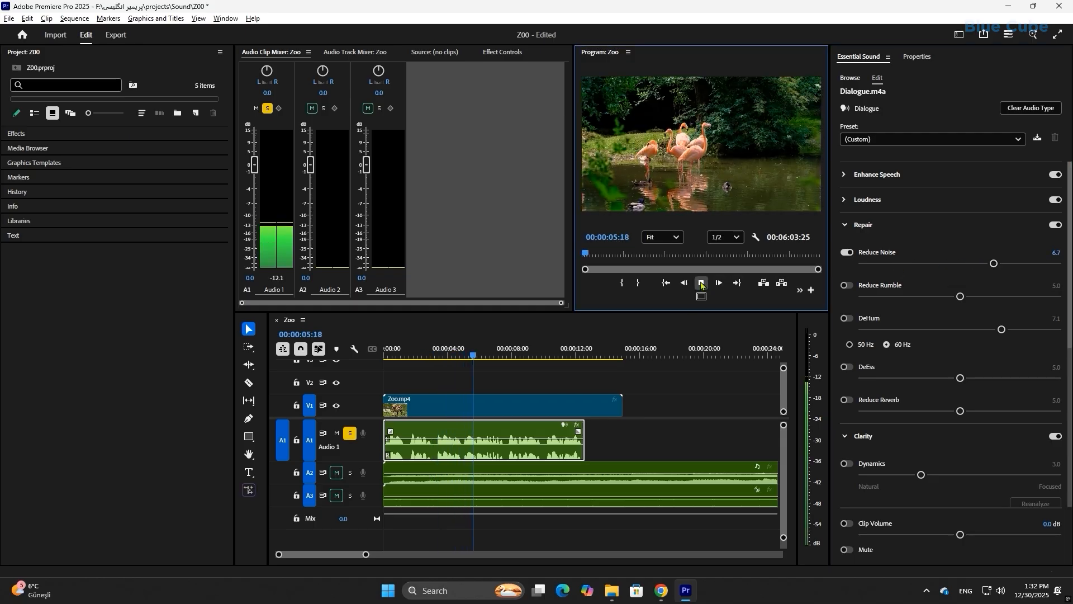
left_click(701, 283)
left_click(847, 253)
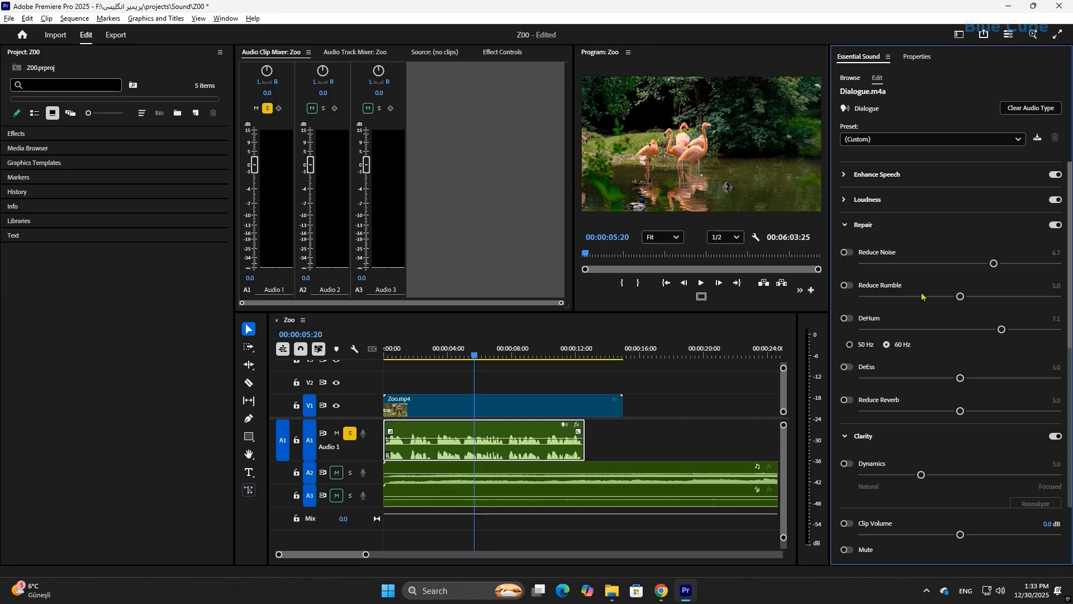
Step: Try the Reduce Rumble (4.3), DeHum (3.2) and Reduce Reverb (2.0) repairs on Dialogue.m4a with a short playback, and switch them off
mouse_move(960, 297)
left_mouse_down()
mouse_move(939, 298)
mouse_move(970, 299)
mouse_move(946, 298)
left_mouse_up()
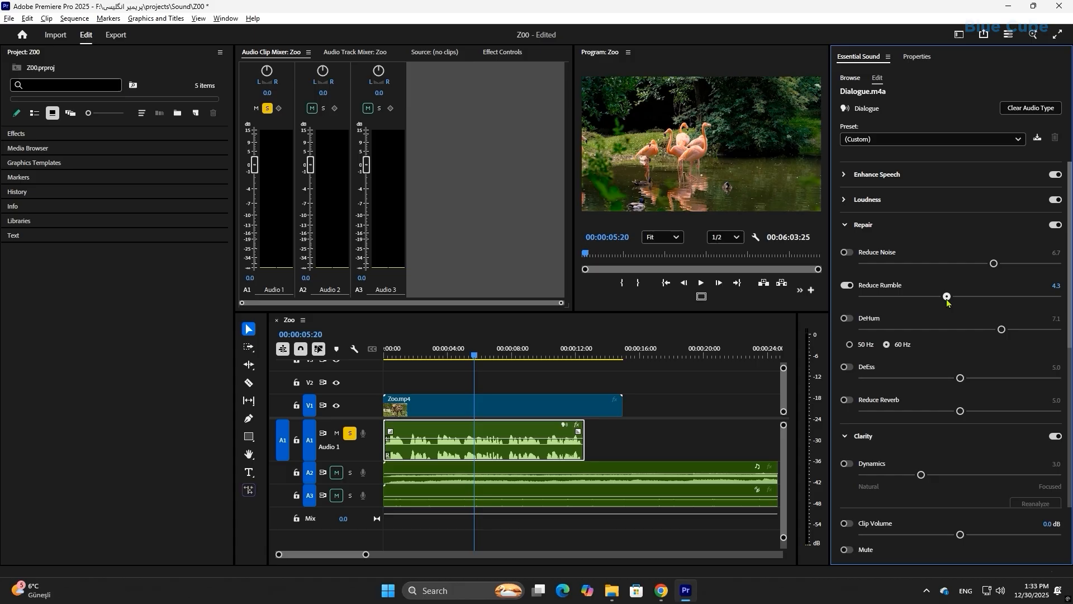
left_click(846, 285)
left_click(850, 344)
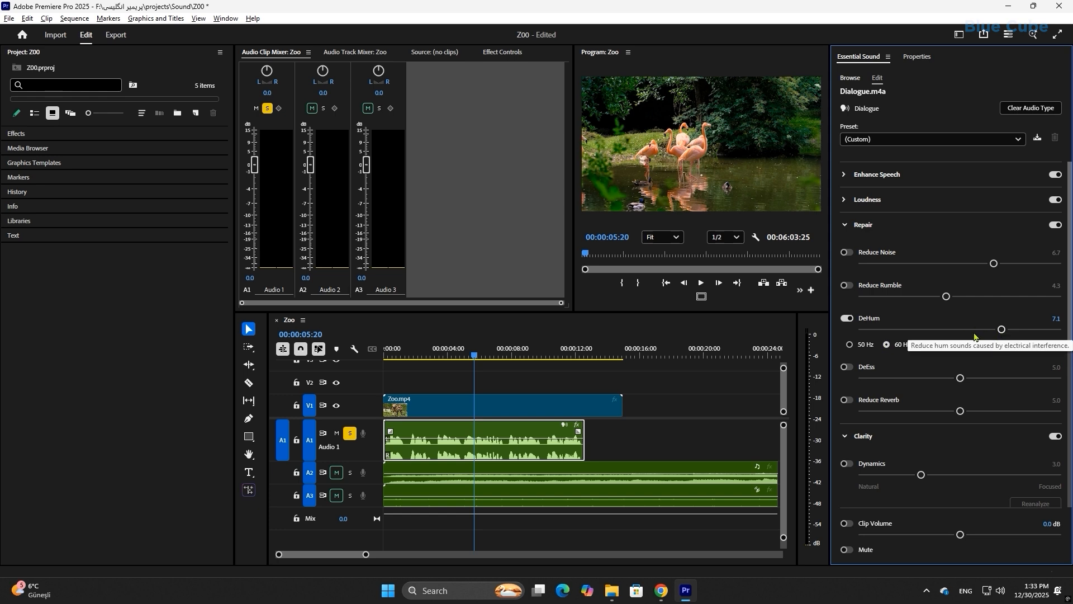
left_click_drag(1000, 329, 924, 330)
left_click(700, 282)
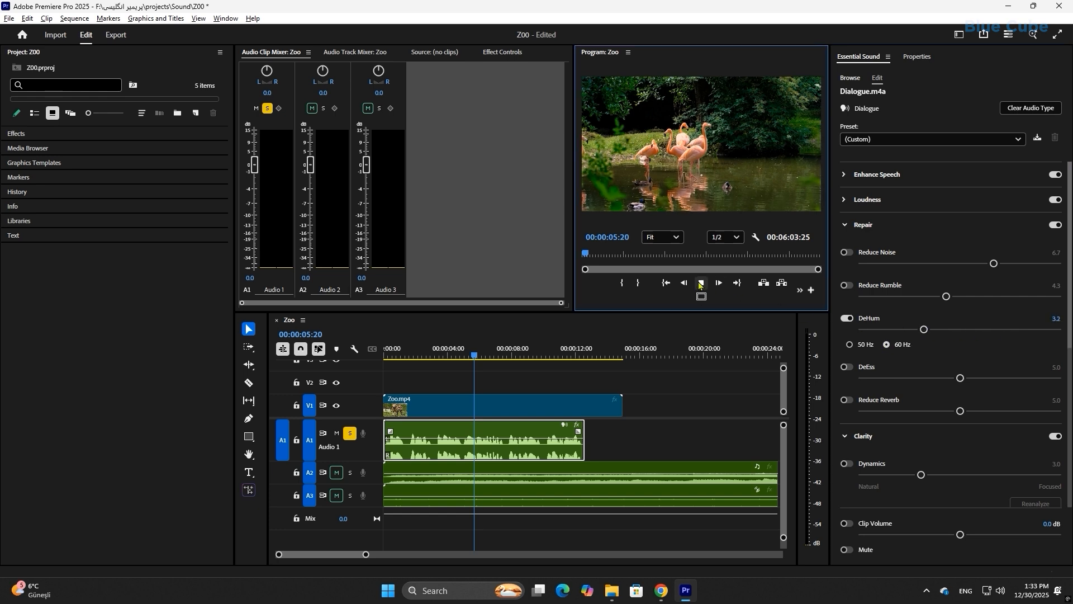
left_click(701, 283)
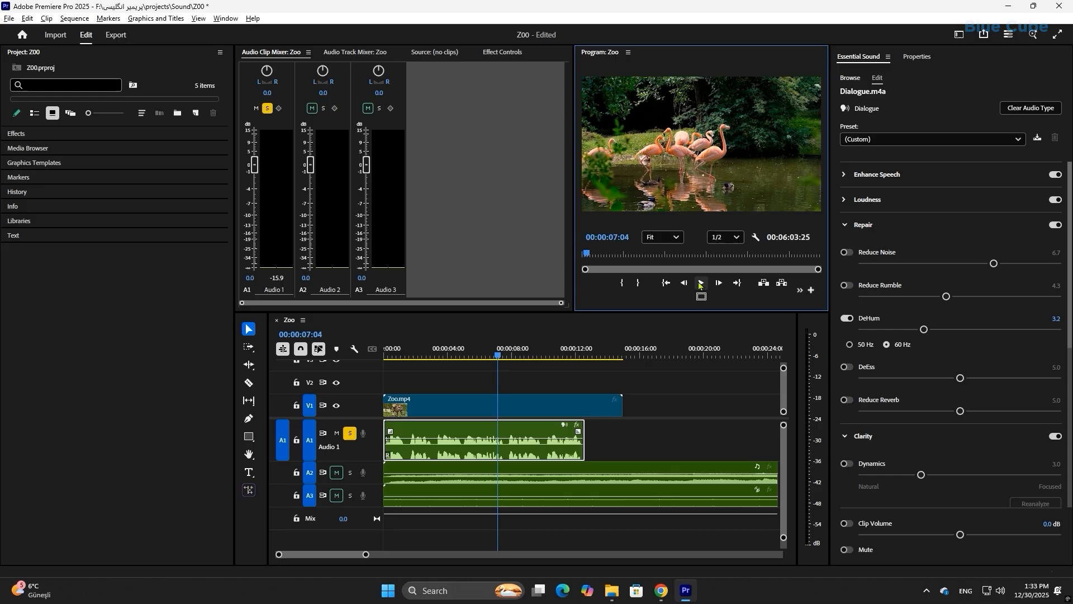
left_click(846, 318)
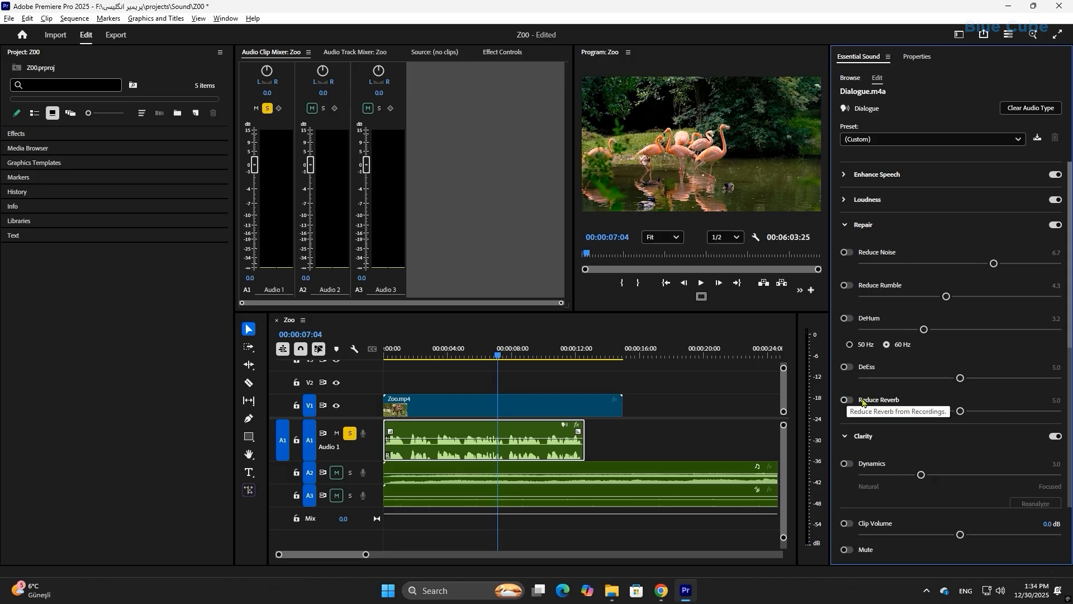
left_click_drag(957, 411, 901, 411)
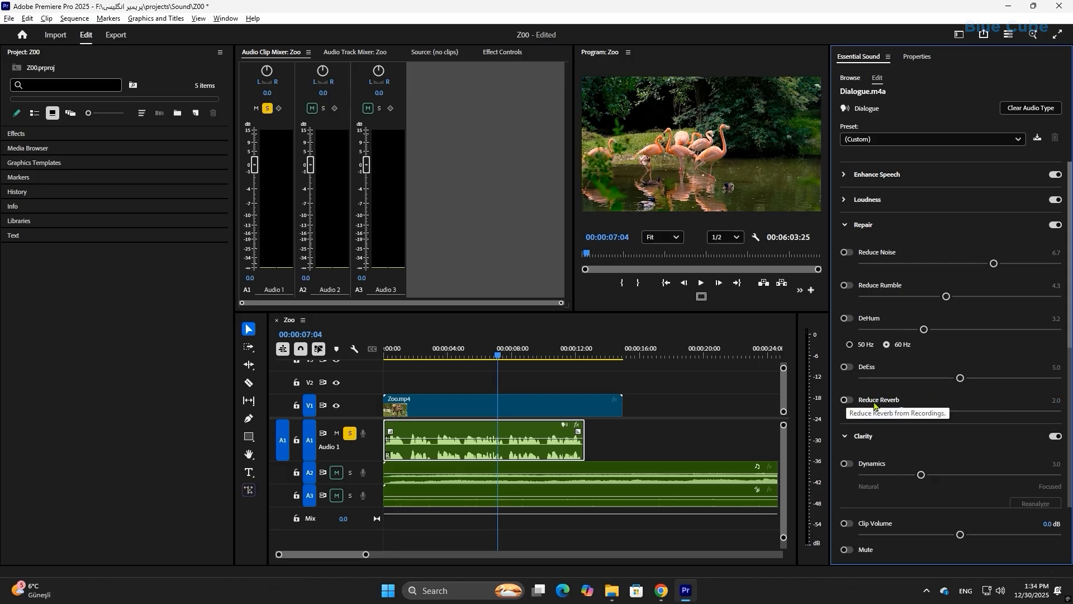
left_click(844, 225)
Step: Turn on Clarity Dynamics at 3.0 for Dialogue.m4a and play the dialogue up to 00:00:09:08
left_click(846, 277)
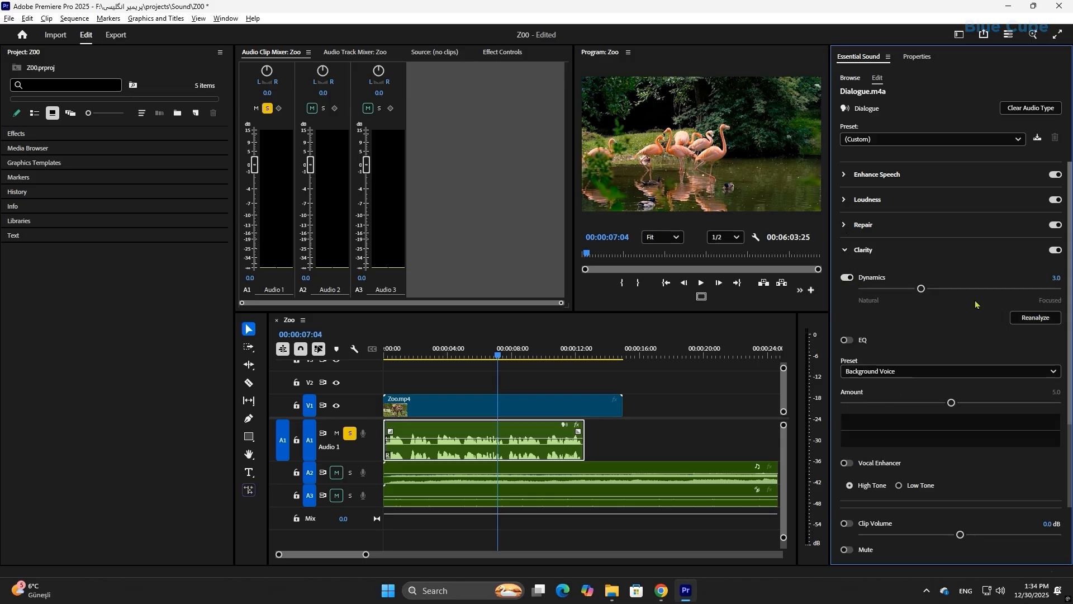
left_click(701, 282)
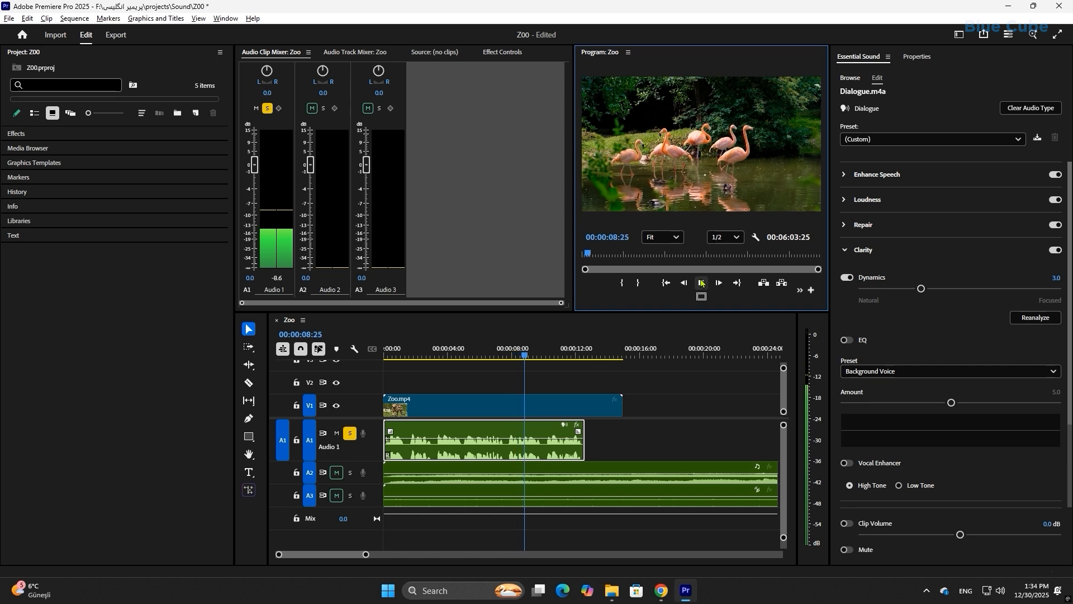
left_click(701, 282)
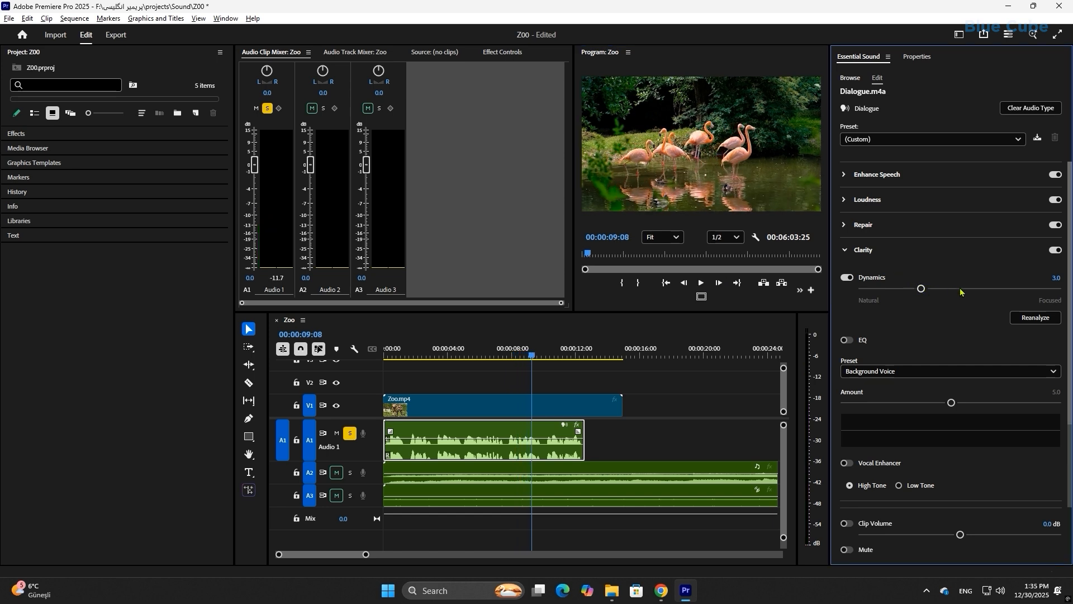
Step: Try the Dynamics amount at 5.2, play the dialogue up to 00:00:11:13, and set the amount back to 3.0
left_click_drag(921, 288, 963, 291)
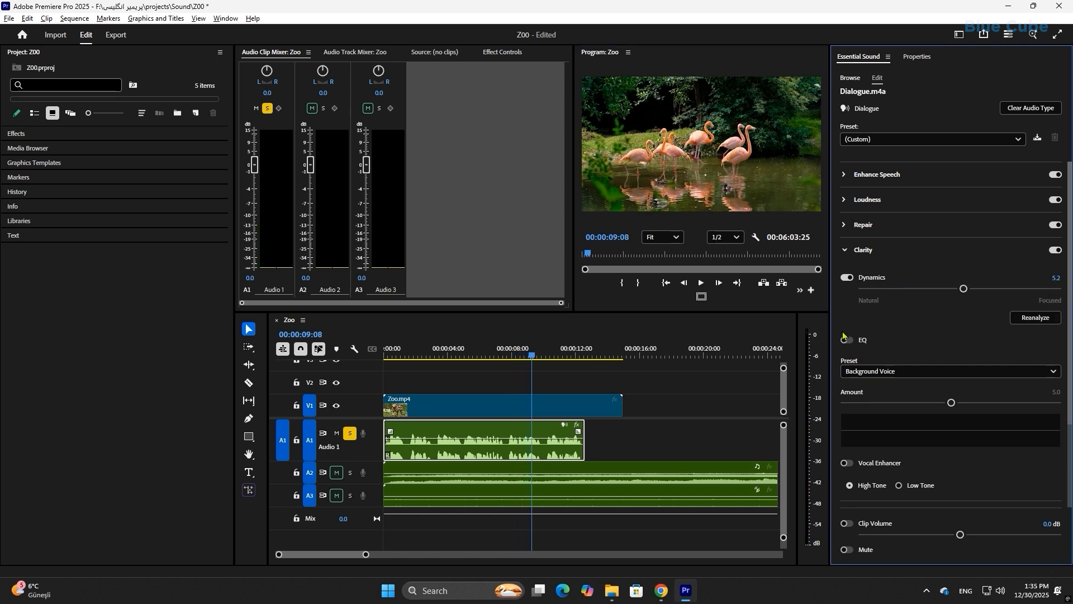
left_click(701, 283)
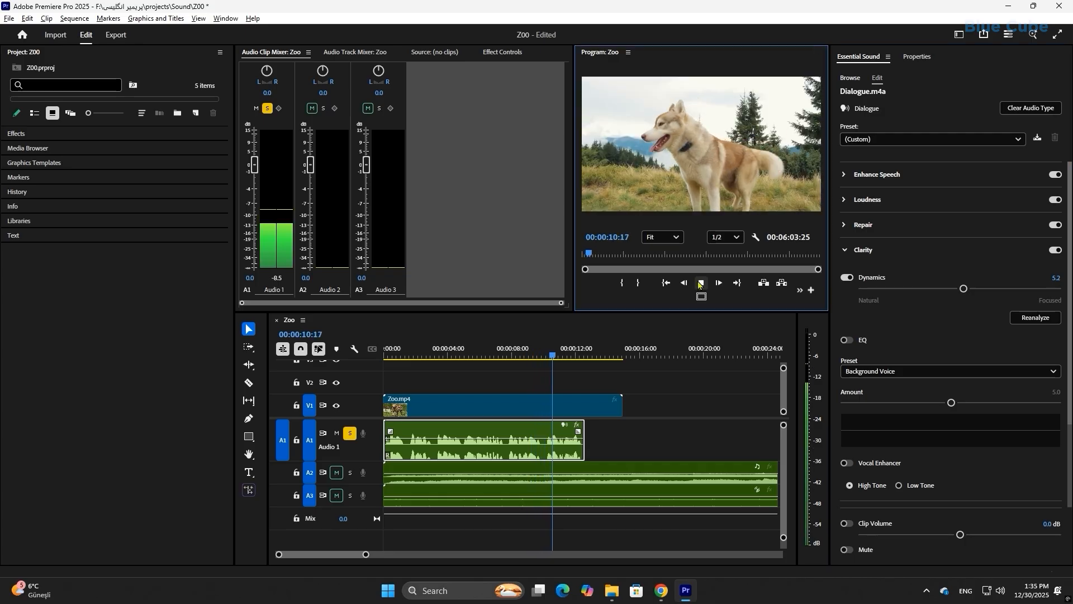
left_click(702, 283)
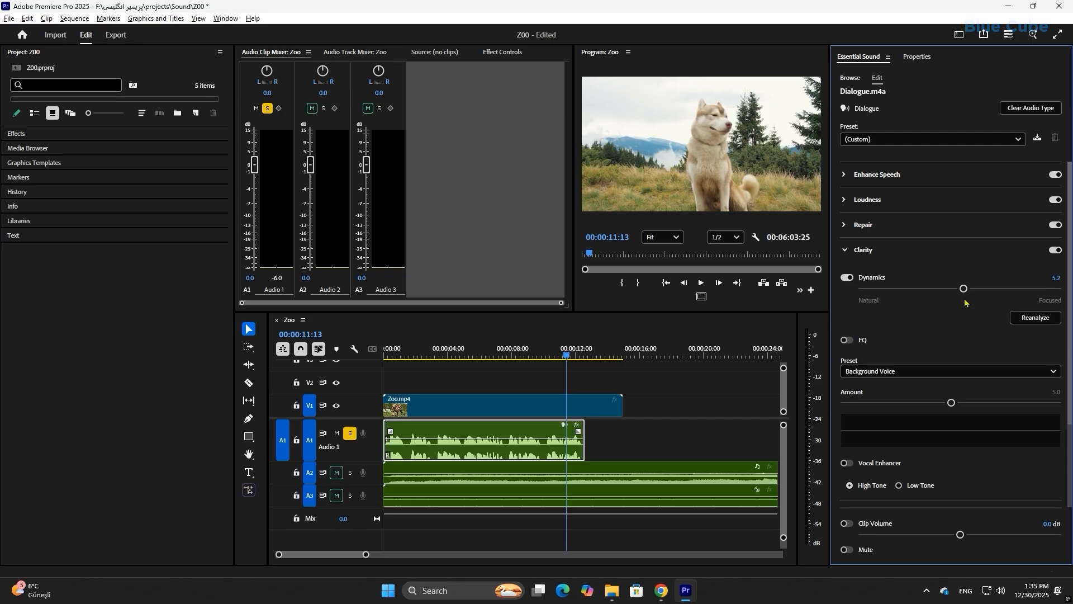
left_click(1053, 278)
type("3")
key("Return")
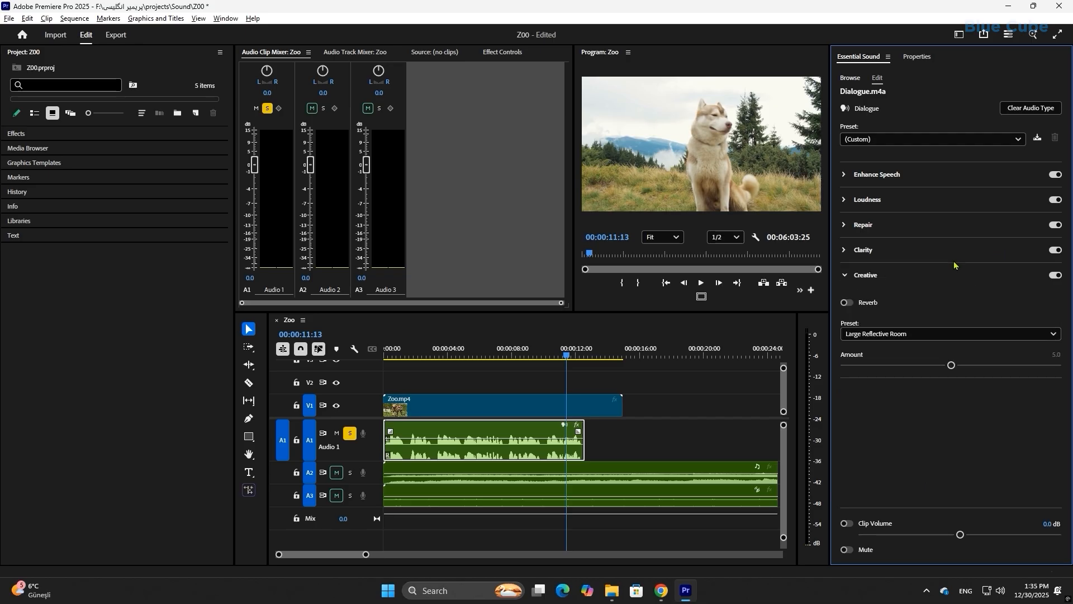
Step: Enable the Clarity EQ with the Vocal Presence preset, return to the sequence start, and turn on Vocal Enhancer with High Tone
left_click(846, 341)
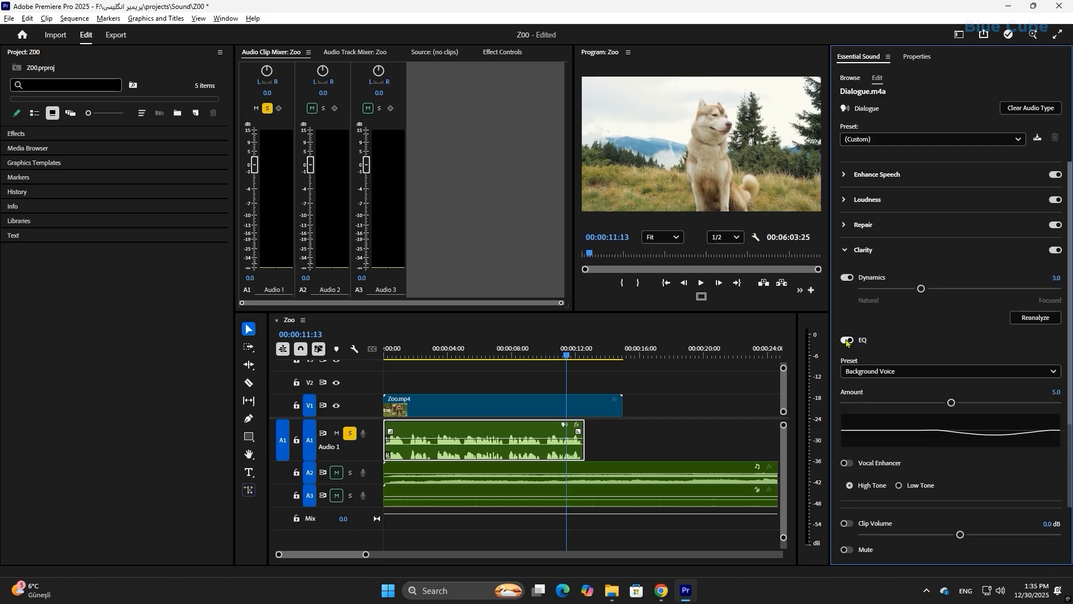
left_click(874, 374)
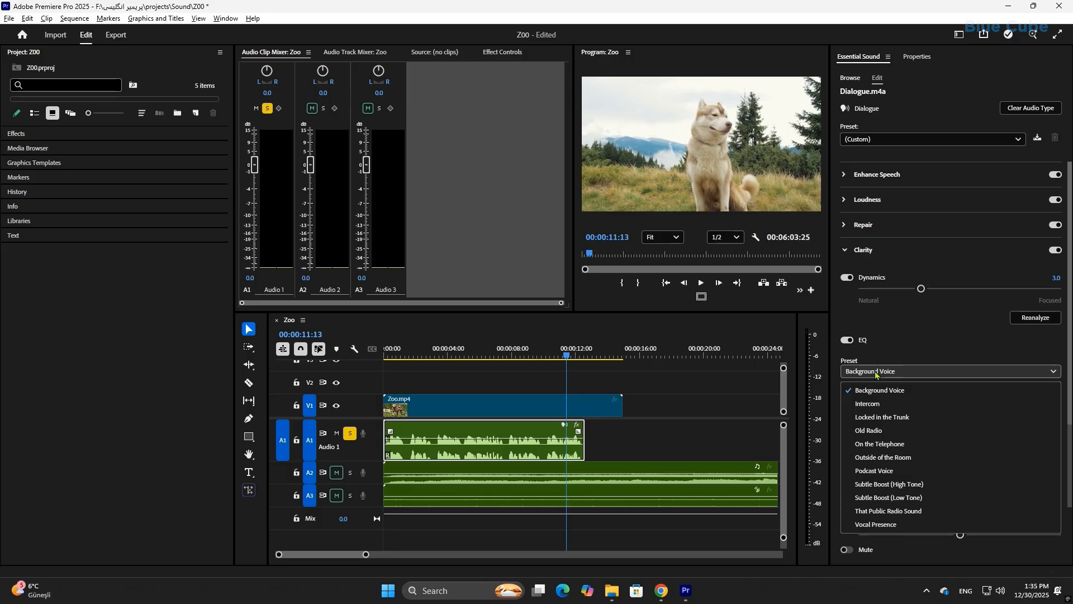
left_click(906, 527)
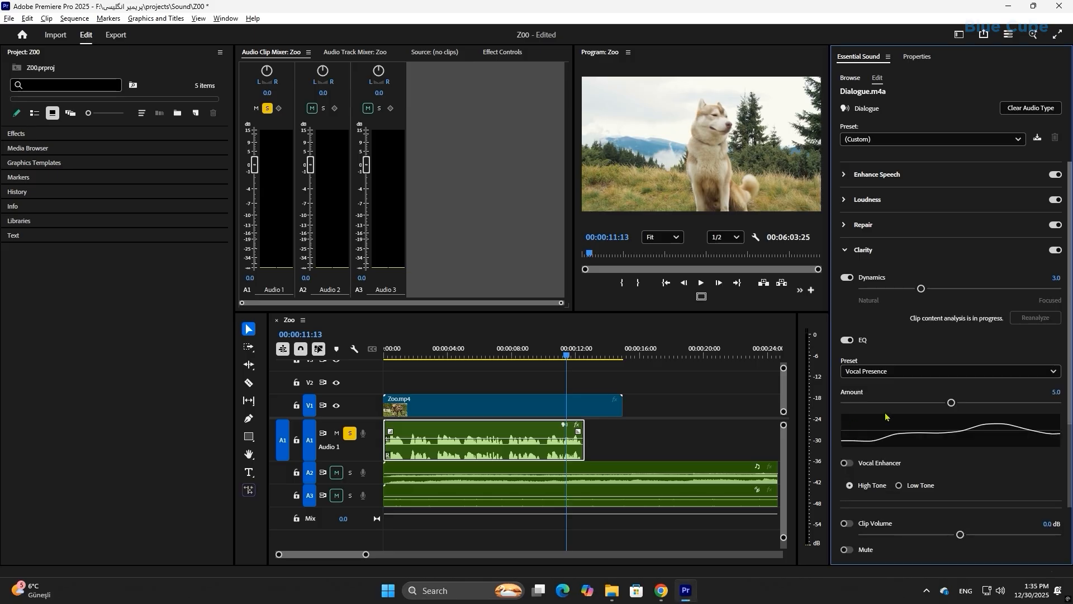
left_click(385, 353)
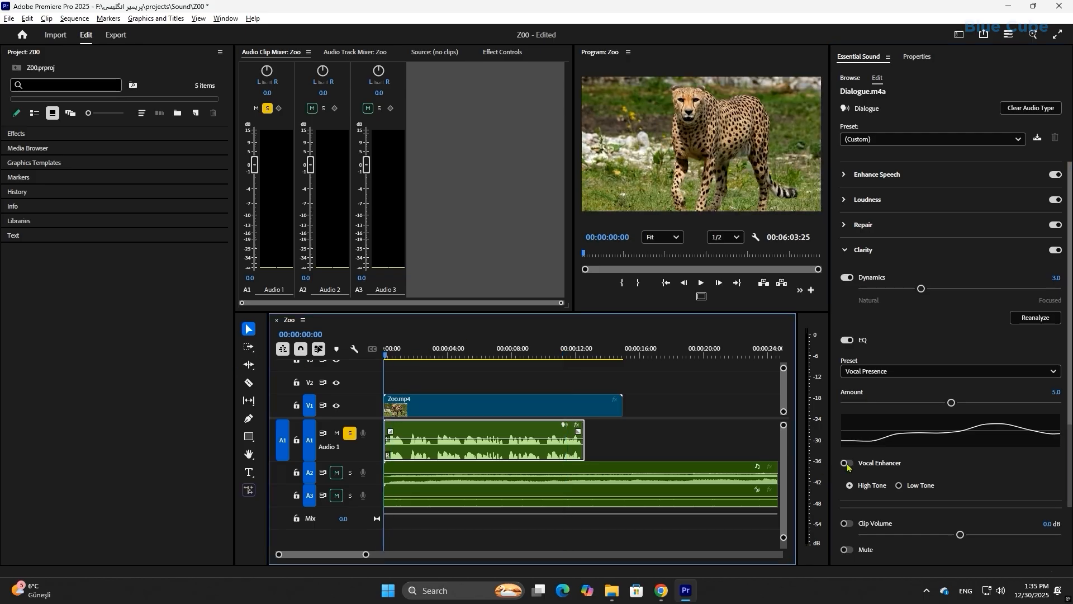
left_click(848, 467)
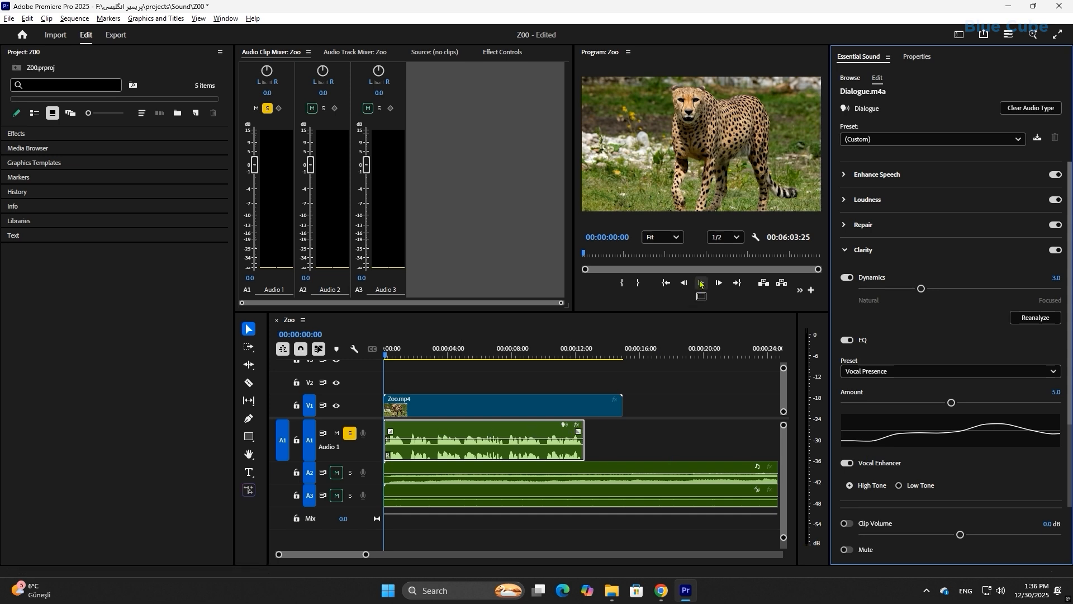
Step: Play the soloed dialogue, unsolo track A1, play the full mix from the start to 00:00:05:01, and collapse the Clarity settings
left_click(701, 283)
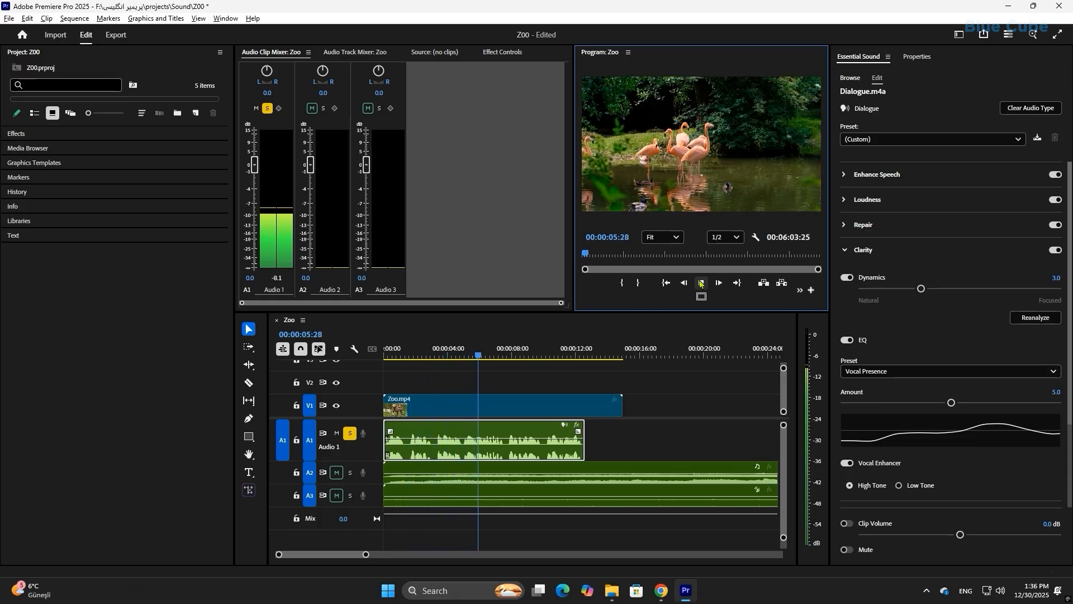
left_click(701, 283)
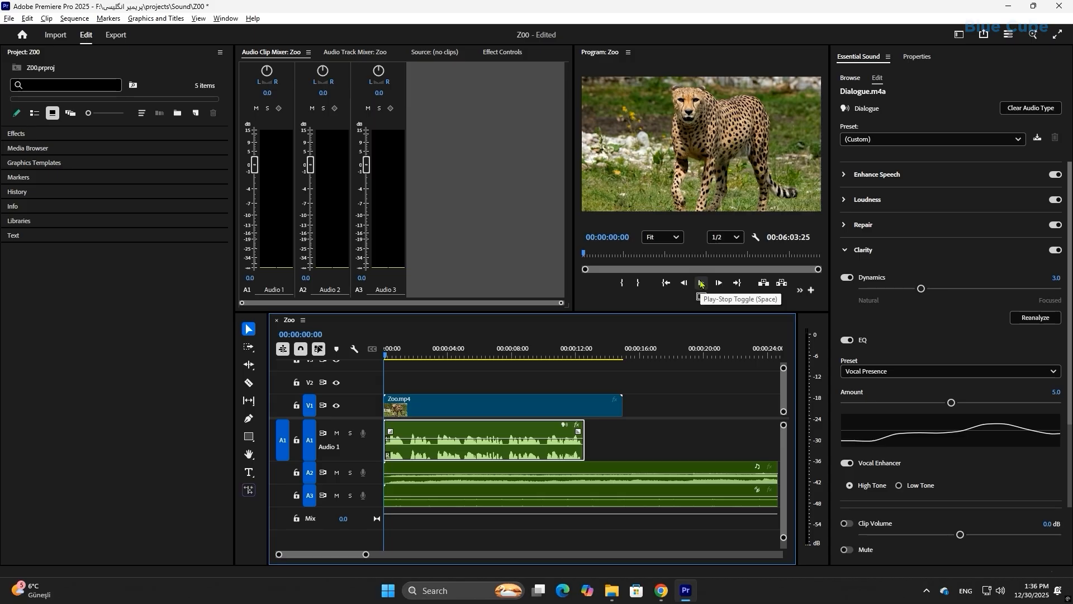
left_click(702, 283)
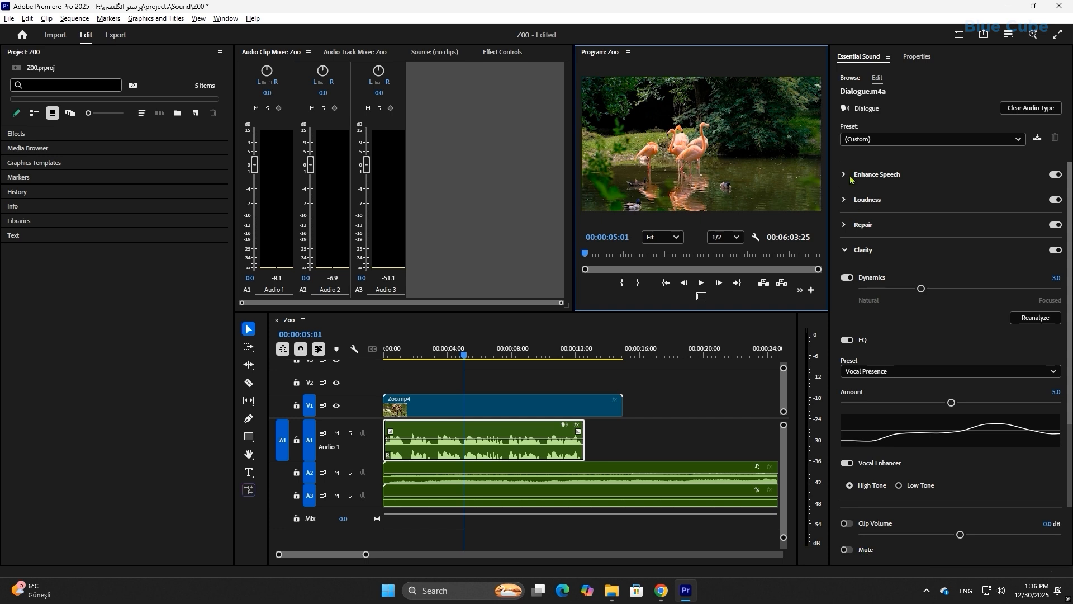
left_click(845, 250)
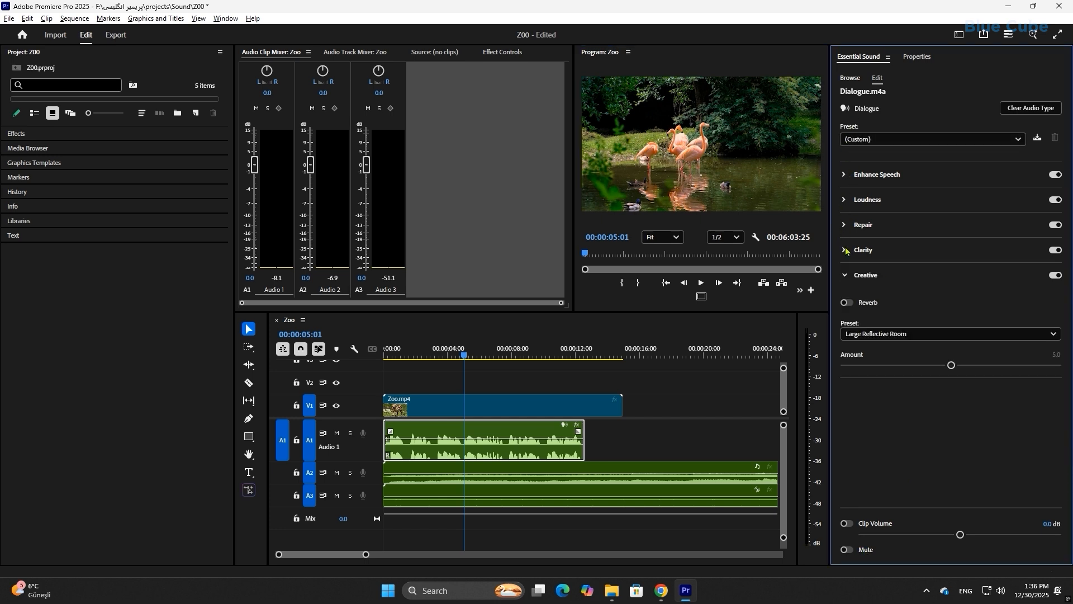
Step: Auto-match the loudness of the music clip Your Suggestions - Unicorn Heads.mp3 and turn on its Ducking against dialogue
left_click(450, 475)
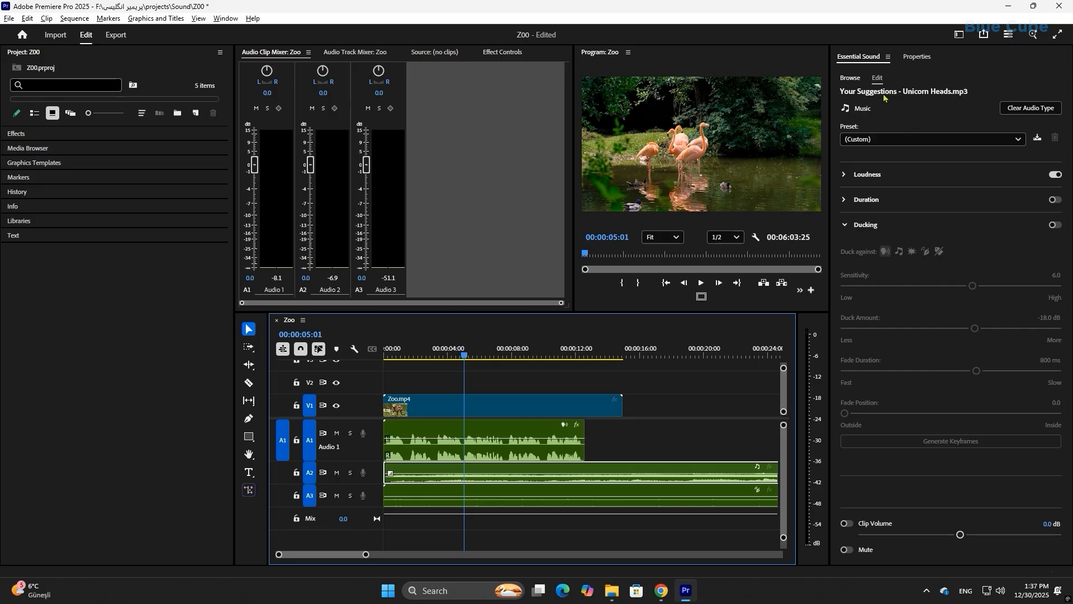
left_click(844, 175)
left_click(993, 203)
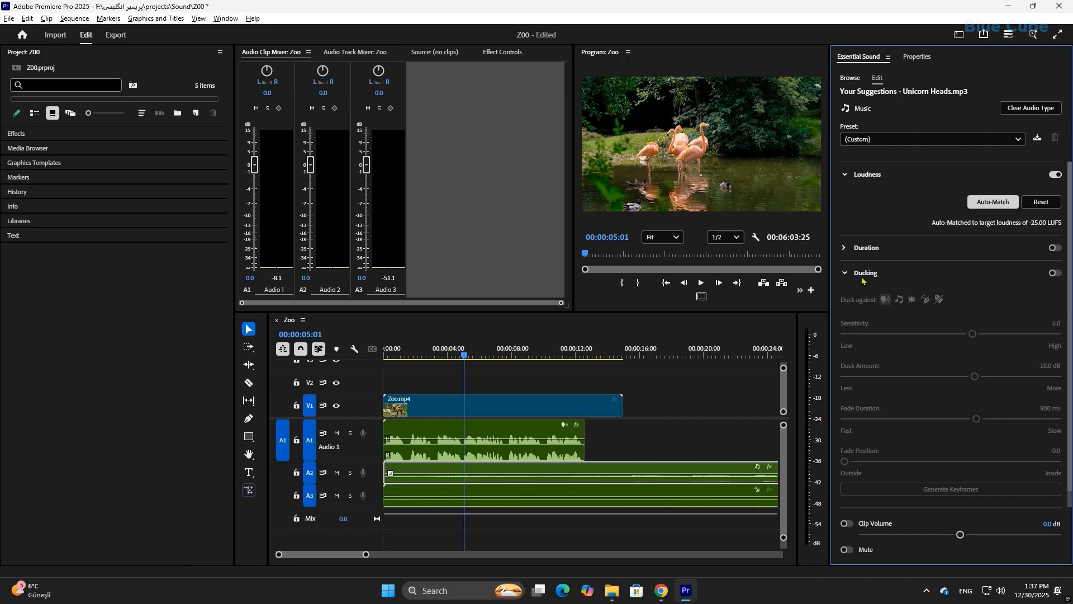
left_click(1055, 274)
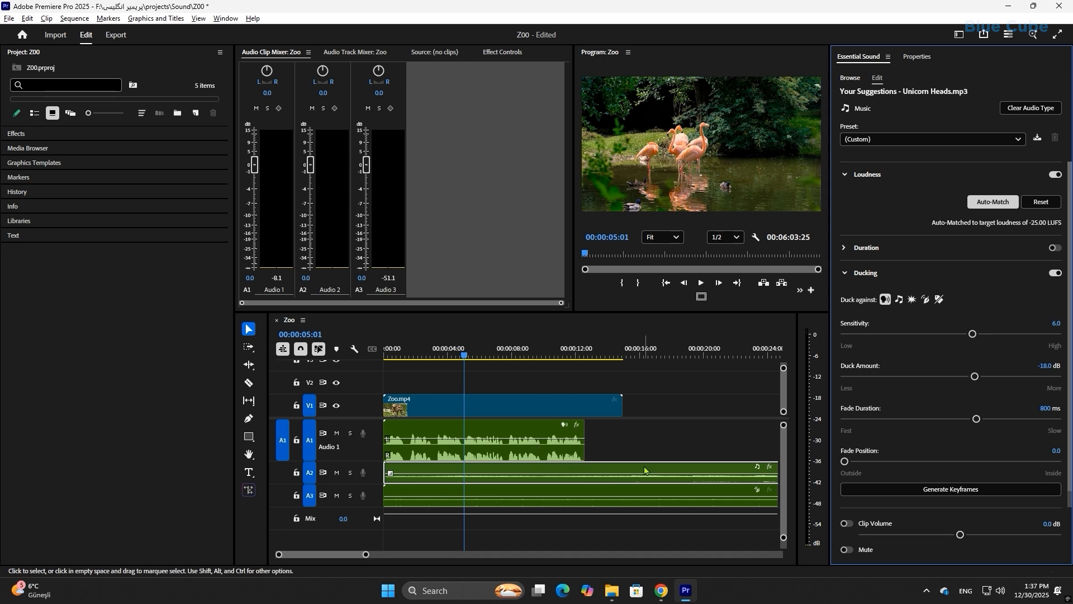
Step: Split Dialogue.m4a at 00:00:07:20 and move the second part right, leaving a gap, so it ends with Zoo.mp4
left_click(501, 355)
left_click(504, 355)
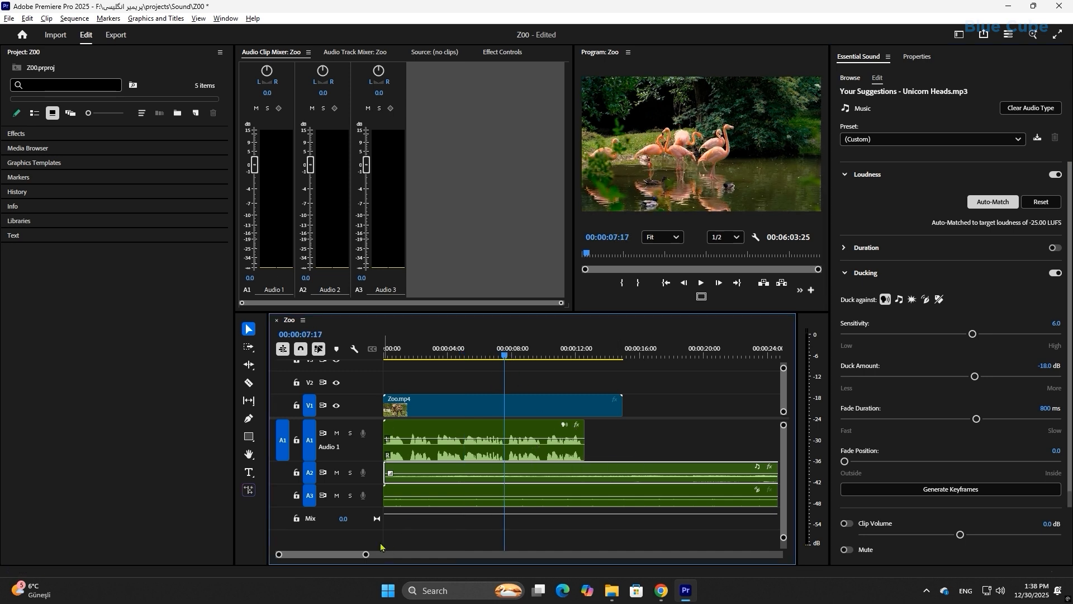
left_click_drag(366, 555, 329, 554)
left_click(629, 454)
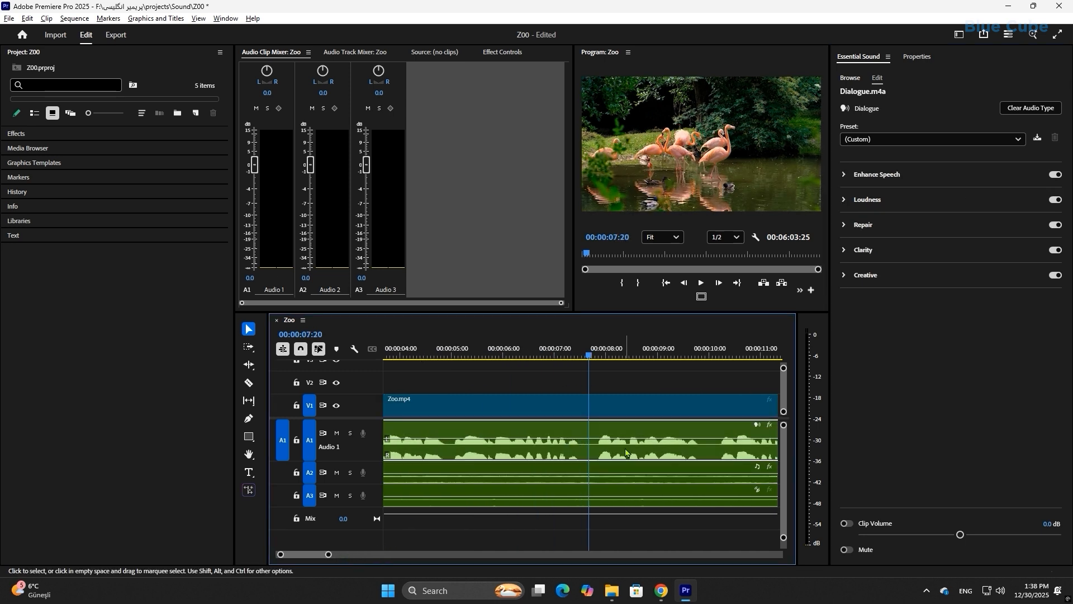
key("ctrl+k")
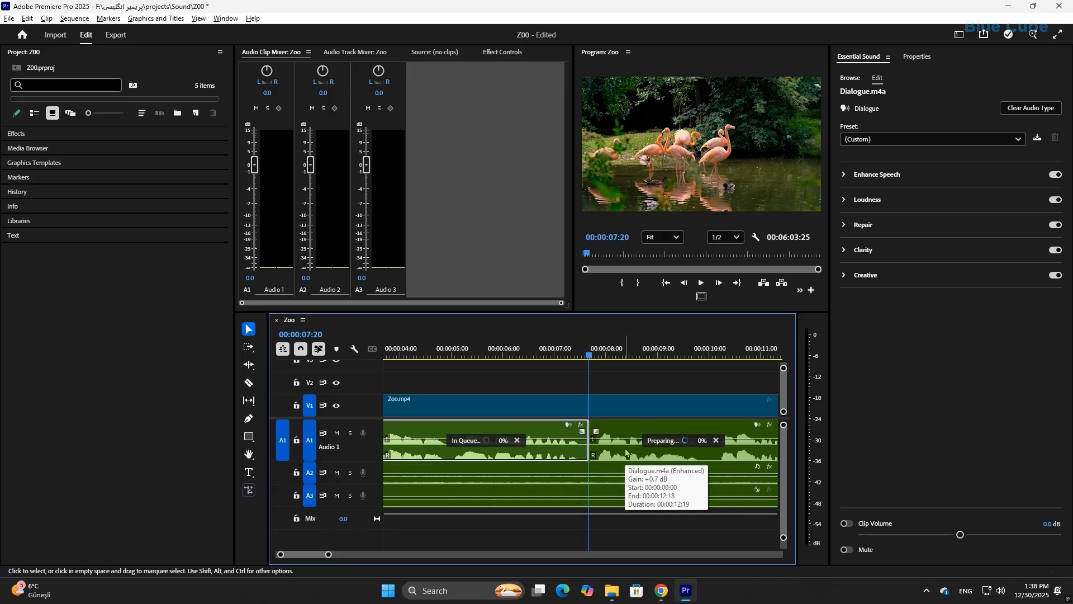
left_click_drag(328, 555, 352, 557)
left_click_drag(631, 449, 686, 449)
Step: Generate ducking keyframes for the music clip on A2 and play the mix from the sequence start to 00:00:15:21
left_click(426, 475)
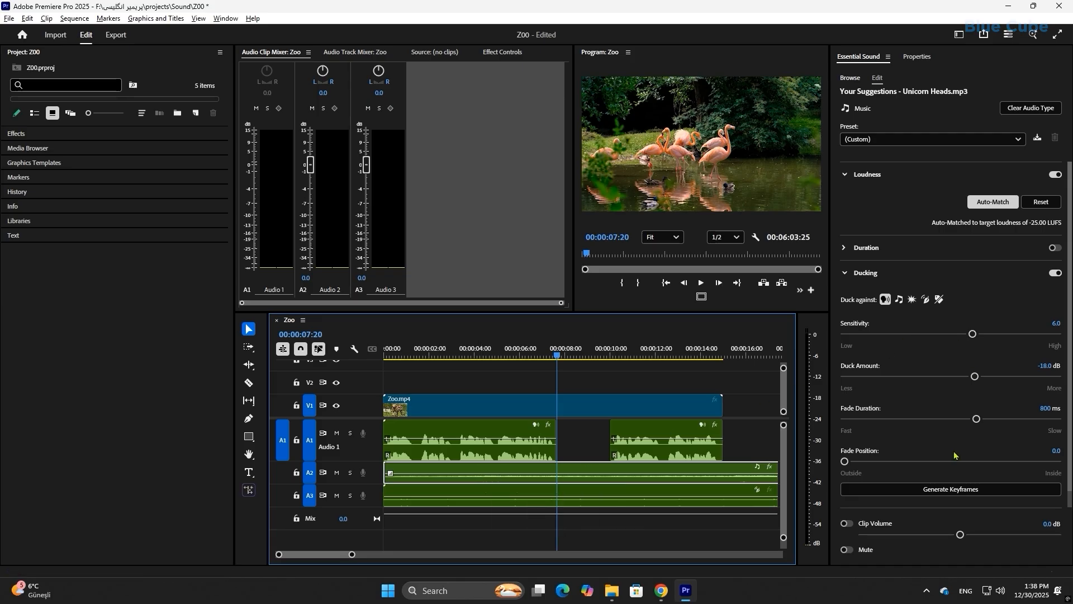
left_click(969, 490)
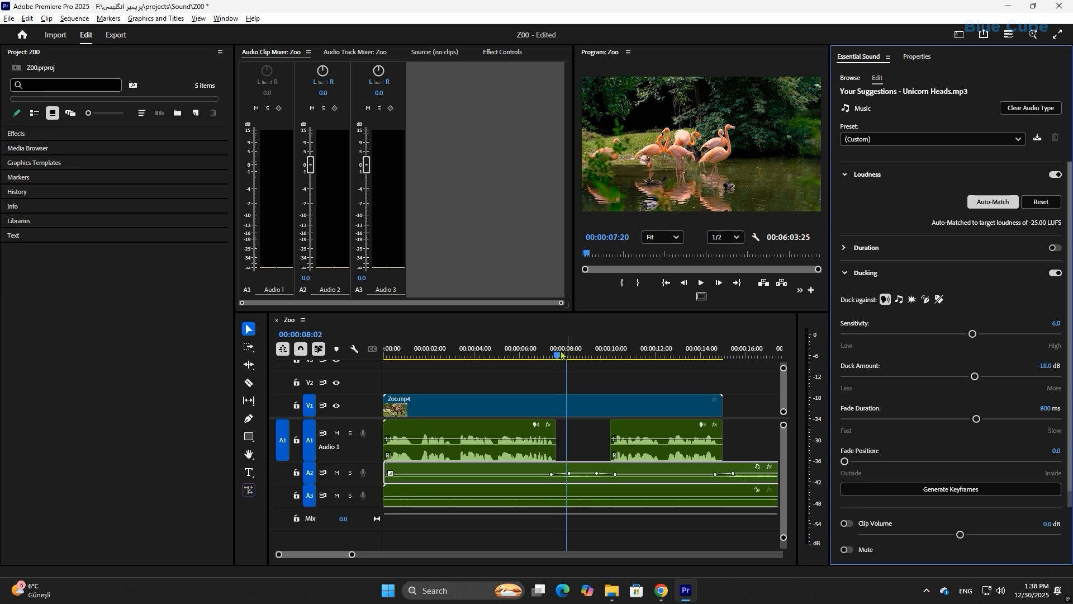
left_click(667, 324)
key("Home")
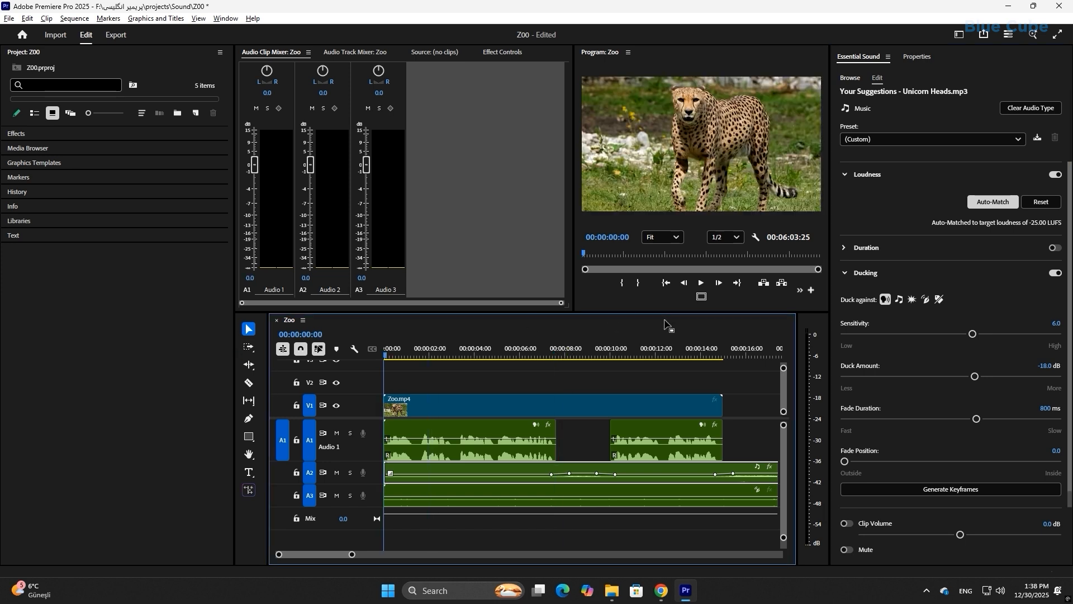
left_click(700, 283)
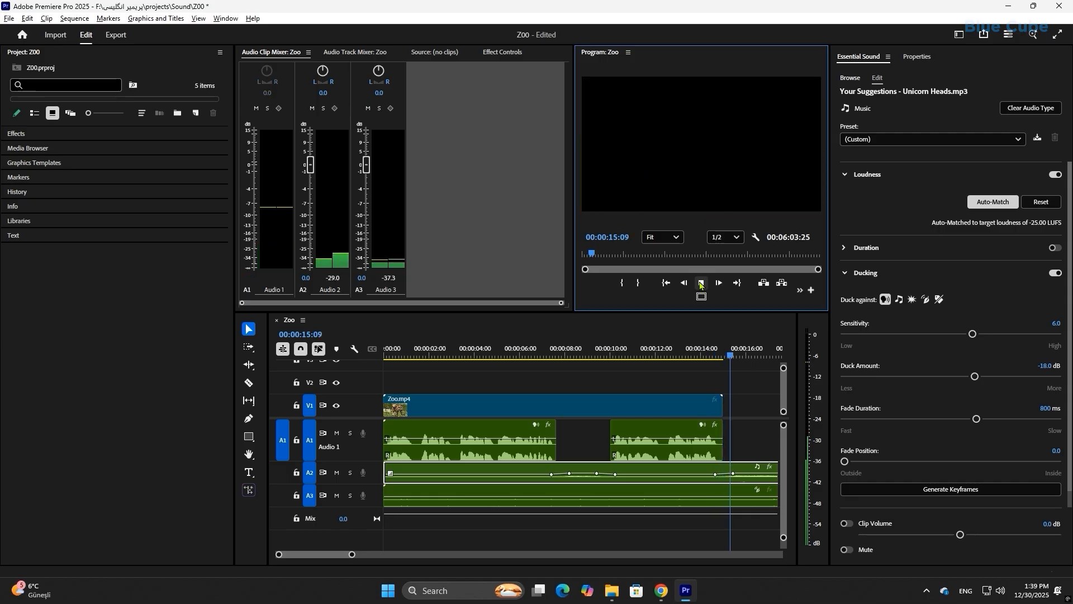
left_click(701, 284)
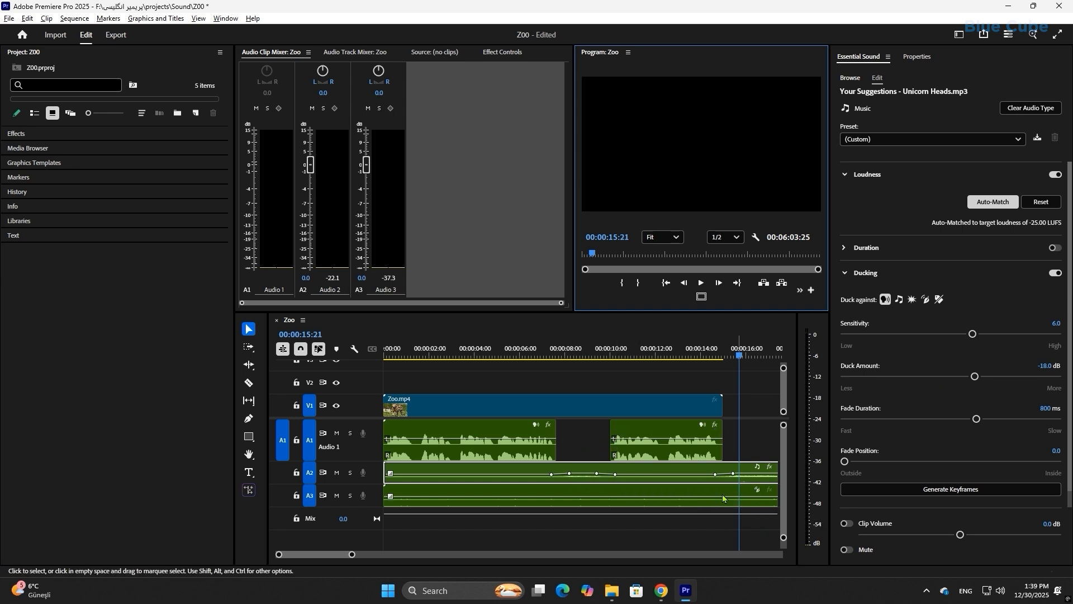
left_click(495, 476)
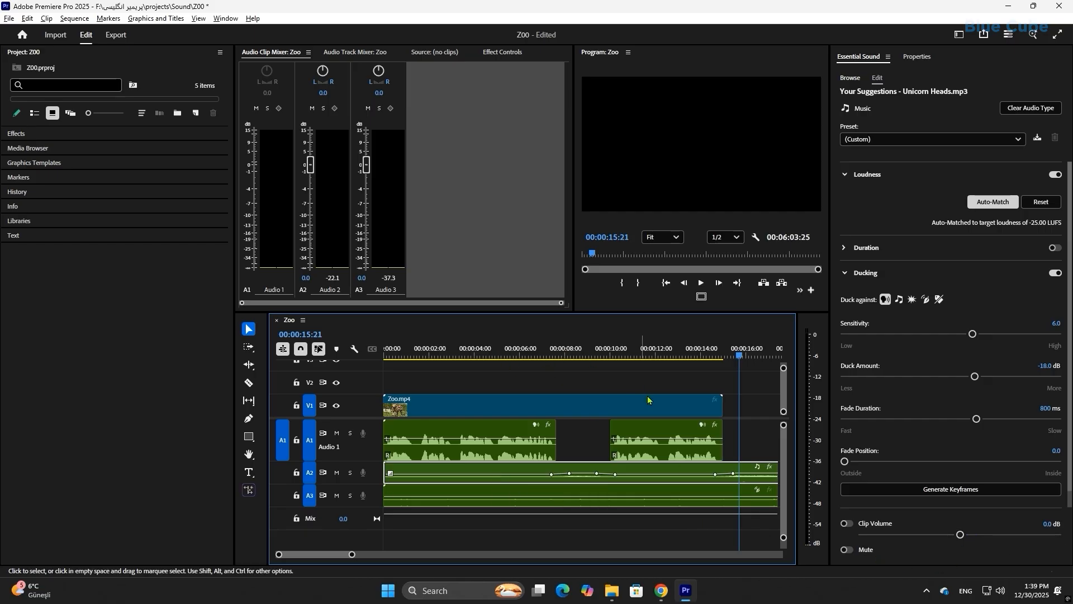
Step: Auto-match the loudness of Jungle Atmosphere Afternoon.mp3 and play the mix from the sequence start to 00:00:14:21
left_click(455, 505)
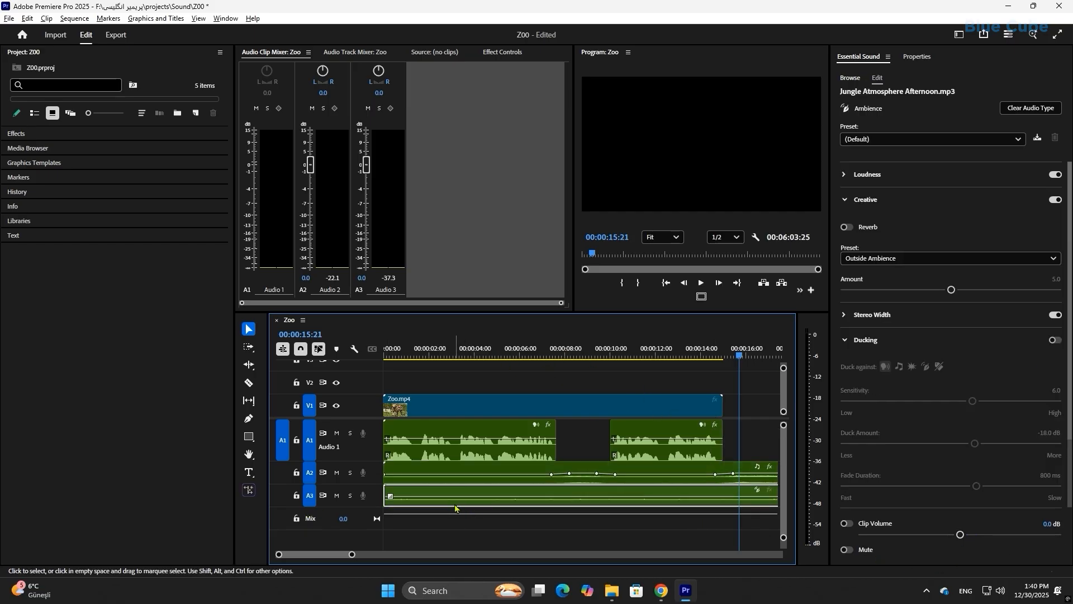
left_click(845, 176)
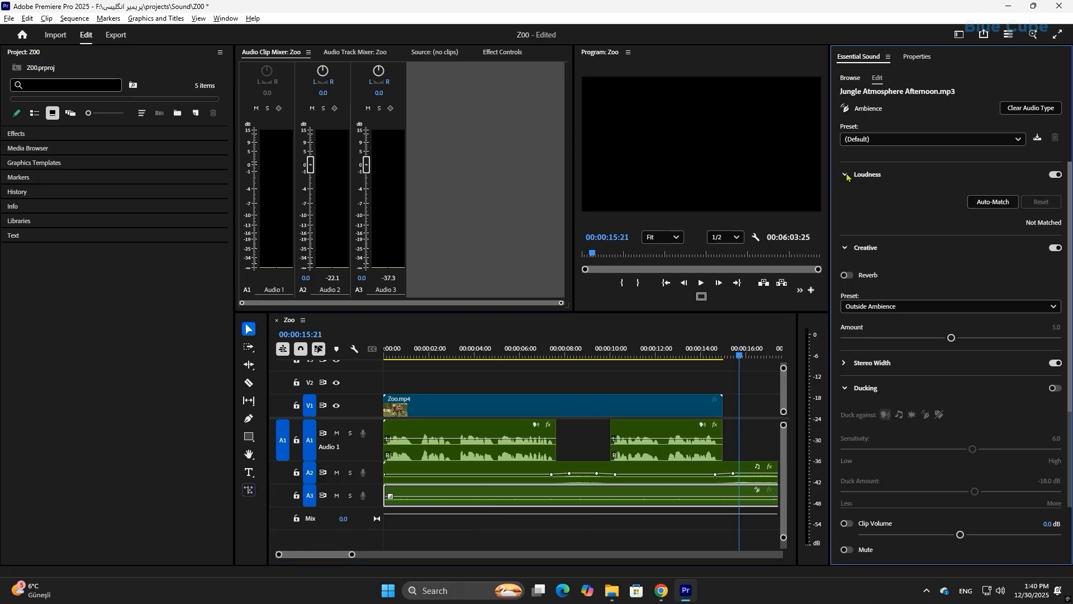
left_click(986, 203)
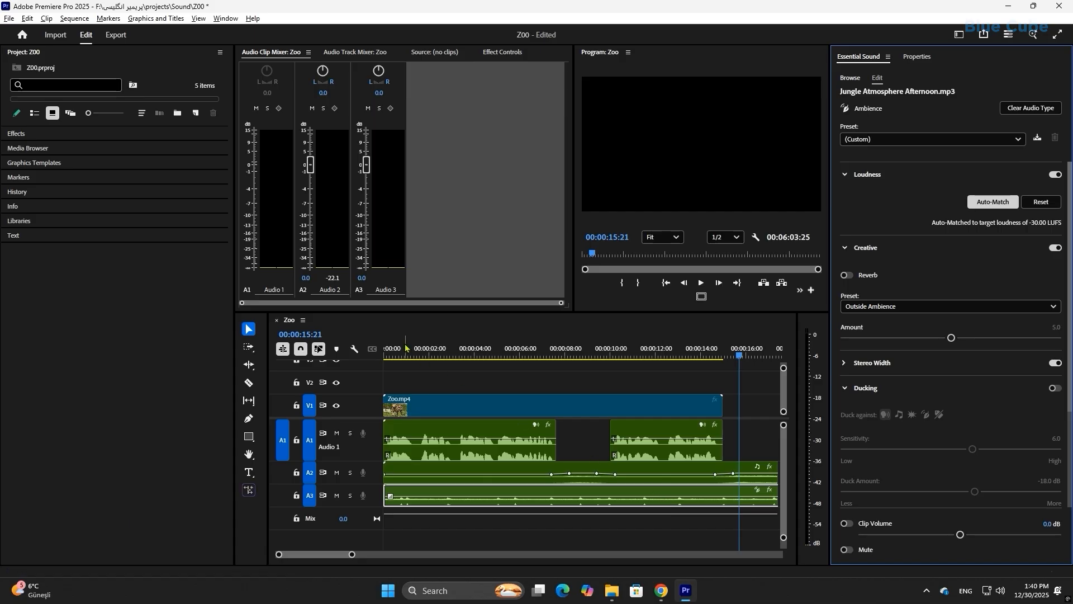
left_click(666, 336)
key("Home")
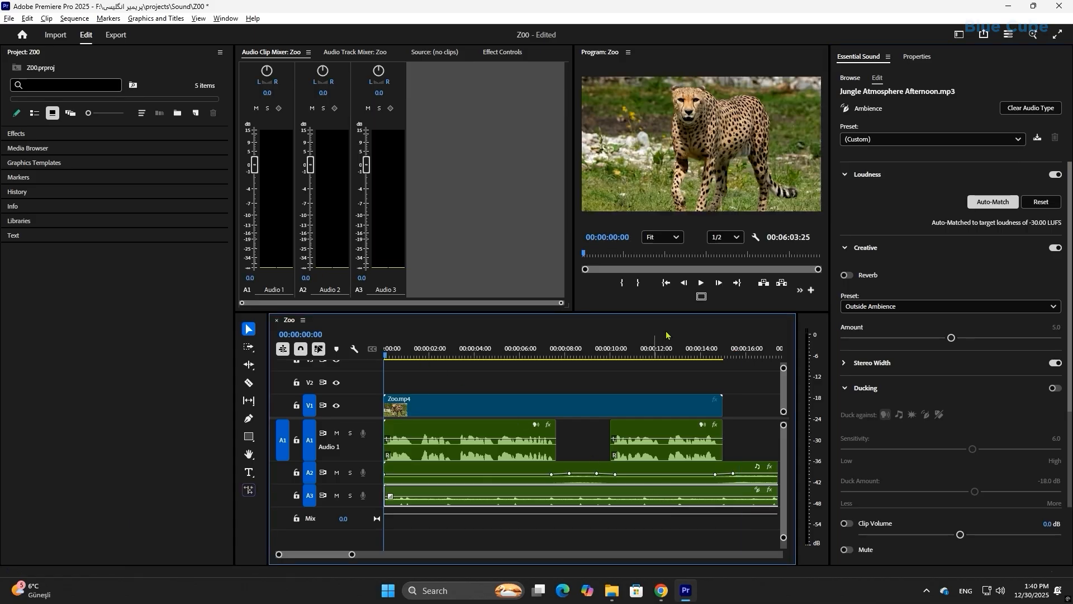
left_click(701, 283)
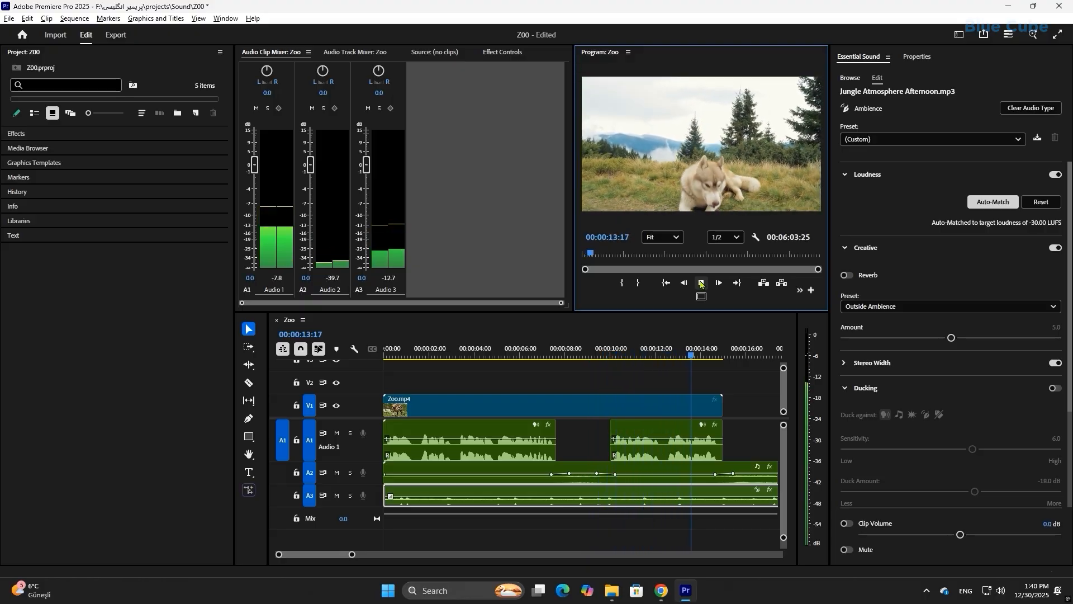
left_click(702, 285)
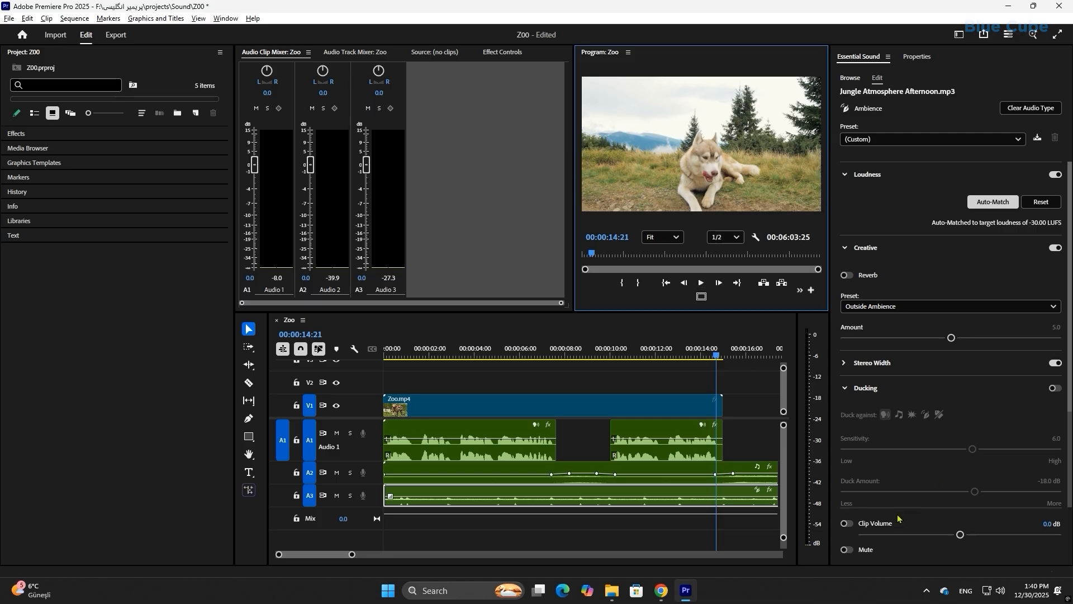
Step: Lower the jungle ambience's Clip Volume to -20.5 dB and play the mix from the start to 00:00:15:01
left_click_drag(961, 534, 909, 541)
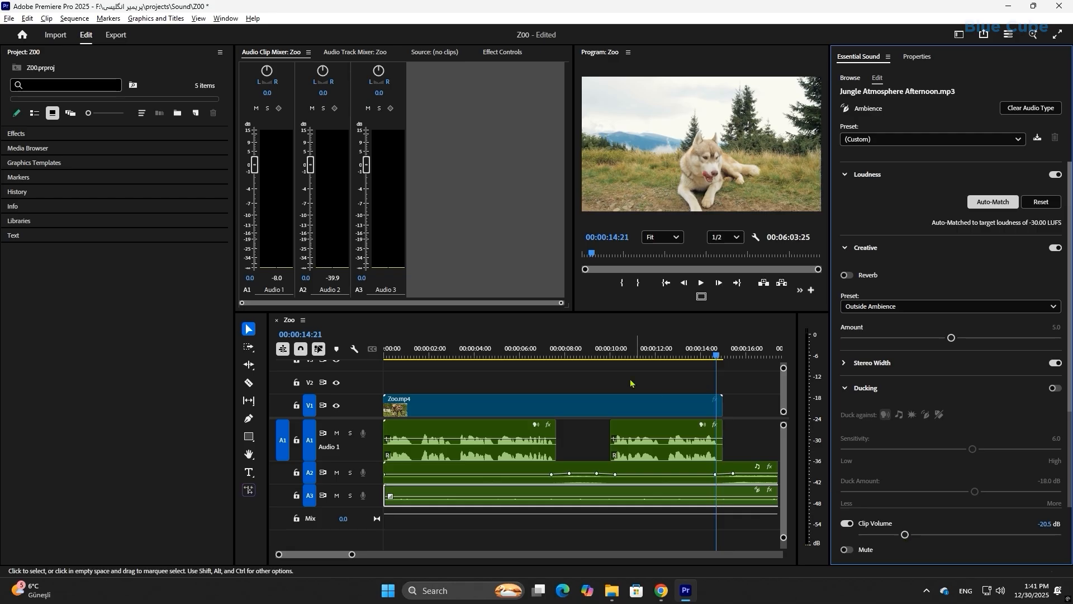
left_click(301, 373)
key("Home")
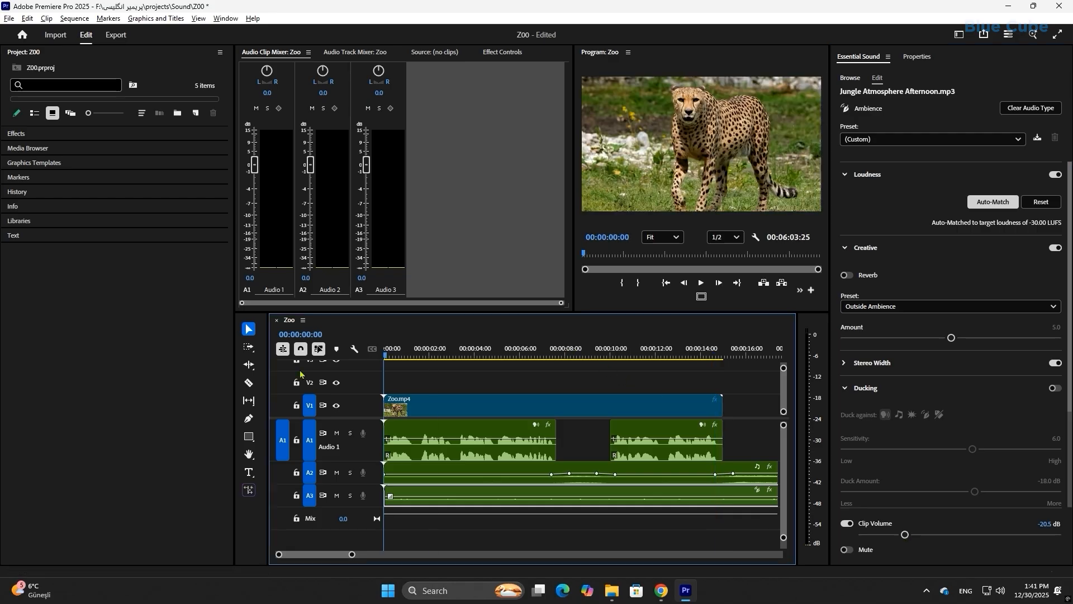
left_click(699, 284)
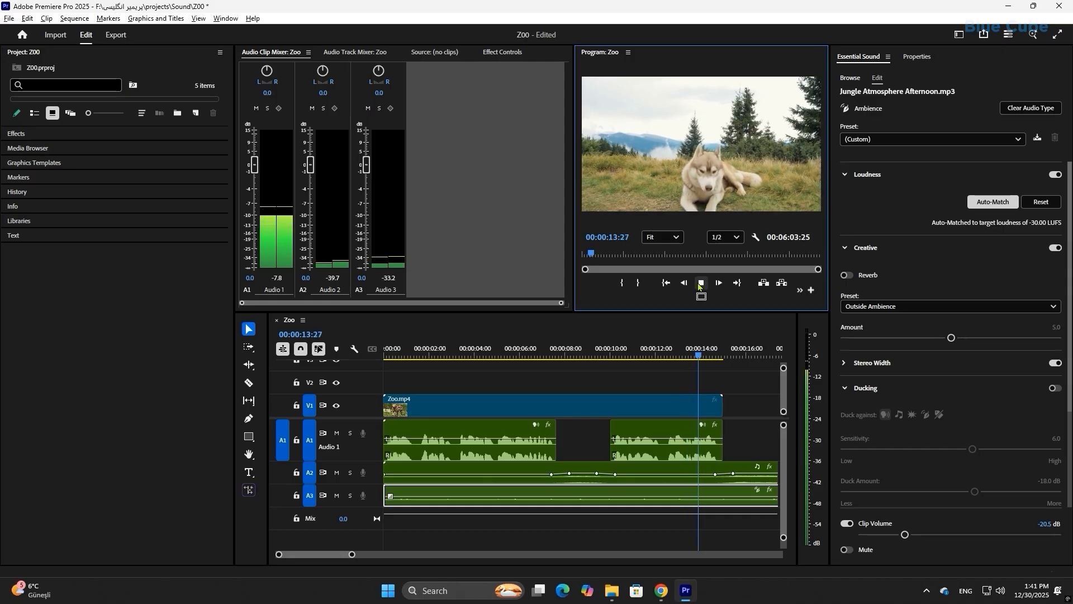
left_click(700, 283)
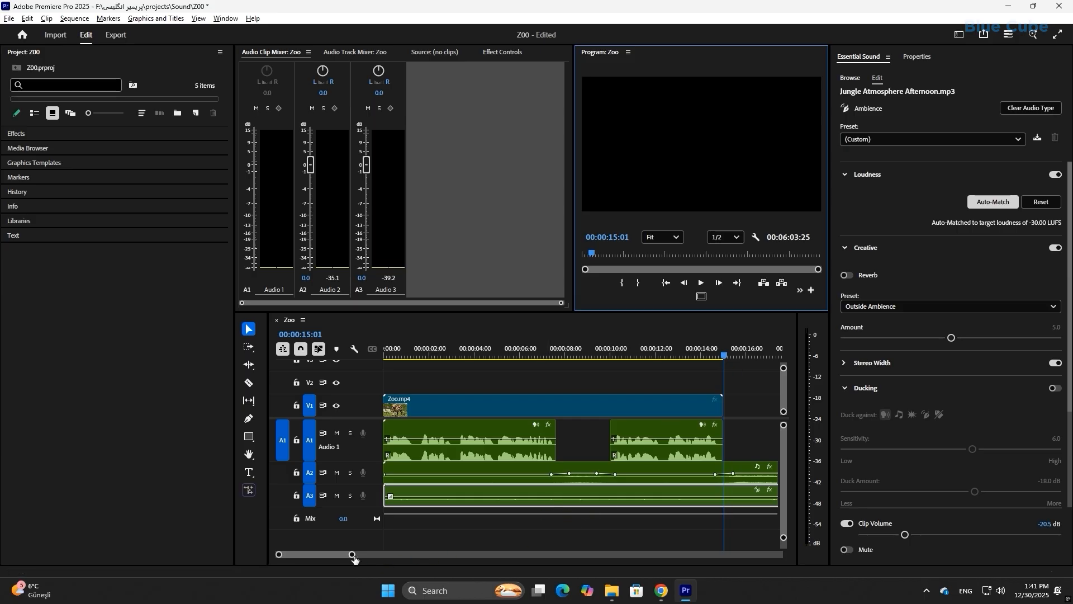
Step: Split the music and ambience clips at 00:00:15:01 and delete the parts that extend beyond Zoo.mp4
left_click_drag(352, 560, 398, 561)
left_click_drag(648, 436, 565, 532)
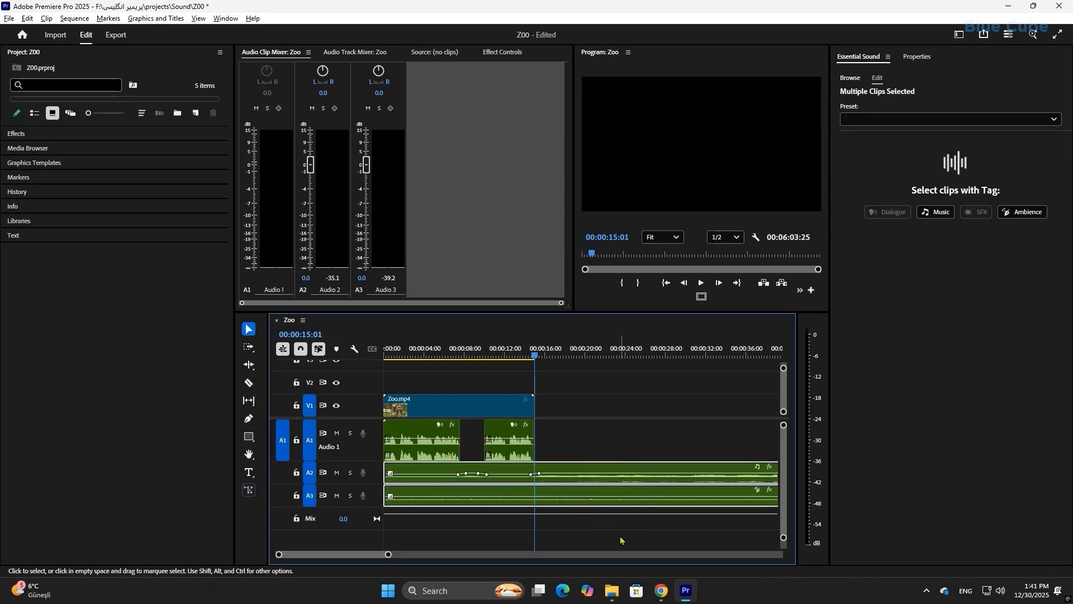
key("ctrl+k")
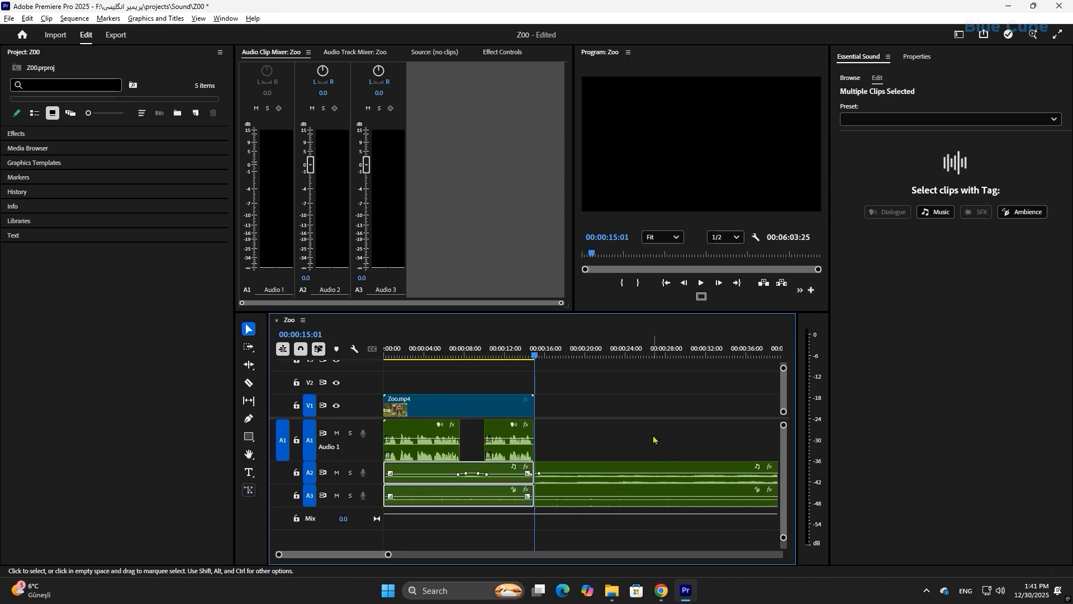
left_click_drag(654, 439, 587, 536)
key("Delete")
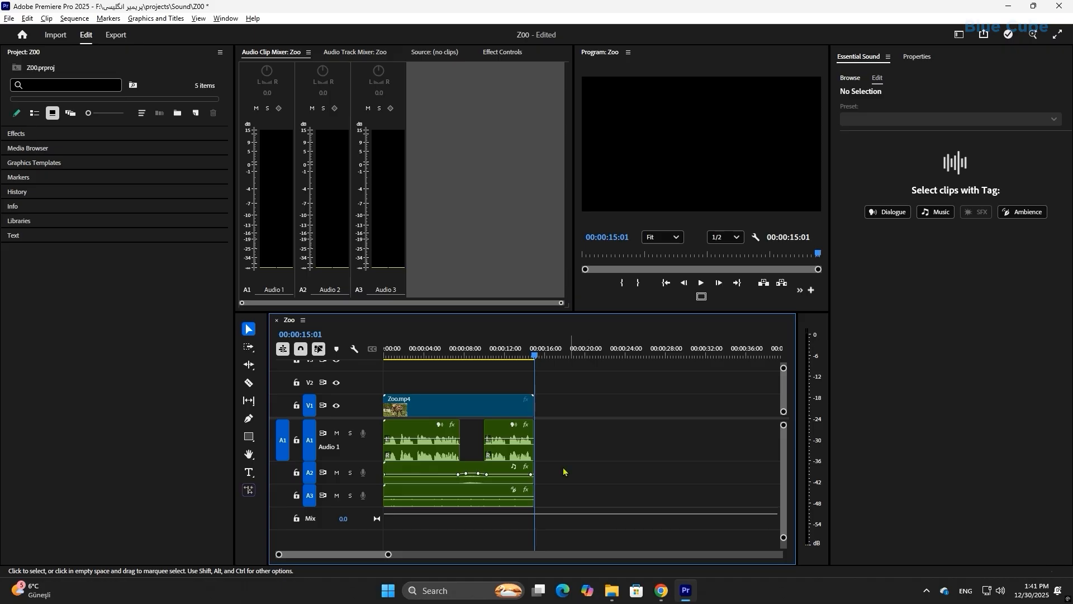
Step: Remove the music clip's ducking keyframe near its end and nudge the keyframe where the second dialogue part begins
left_click(490, 355)
left_click_drag(388, 554, 340, 555)
left_click(714, 476)
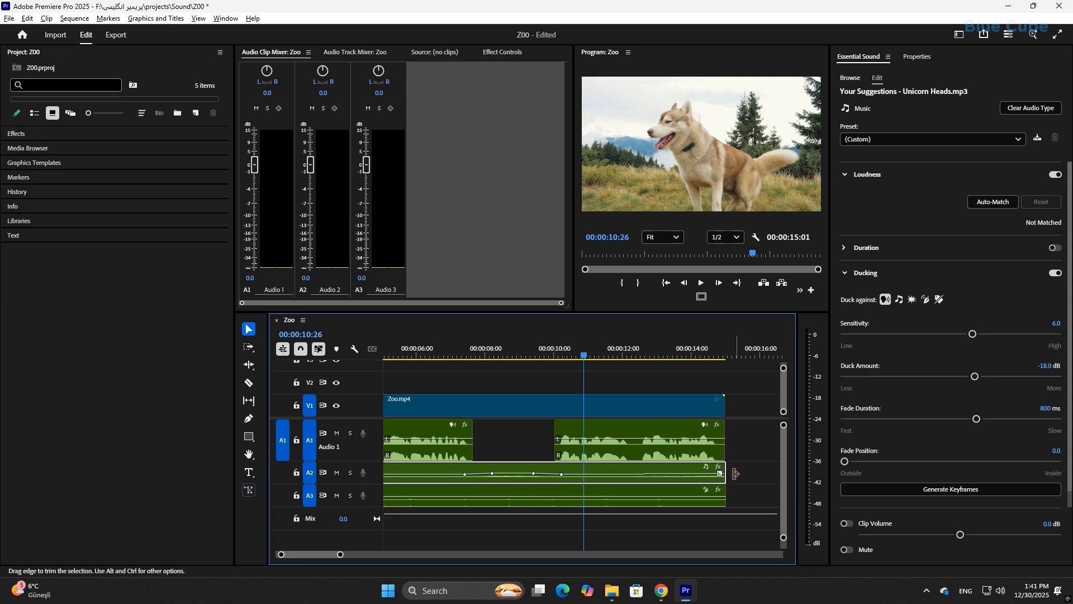
left_click_drag(562, 474, 561, 475)
Step: Enlarge the audio tracks, add fade-outs of about 3.5 seconds to the music and ambience clips, and briefly play the ending
left_click_drag(340, 554, 353, 556)
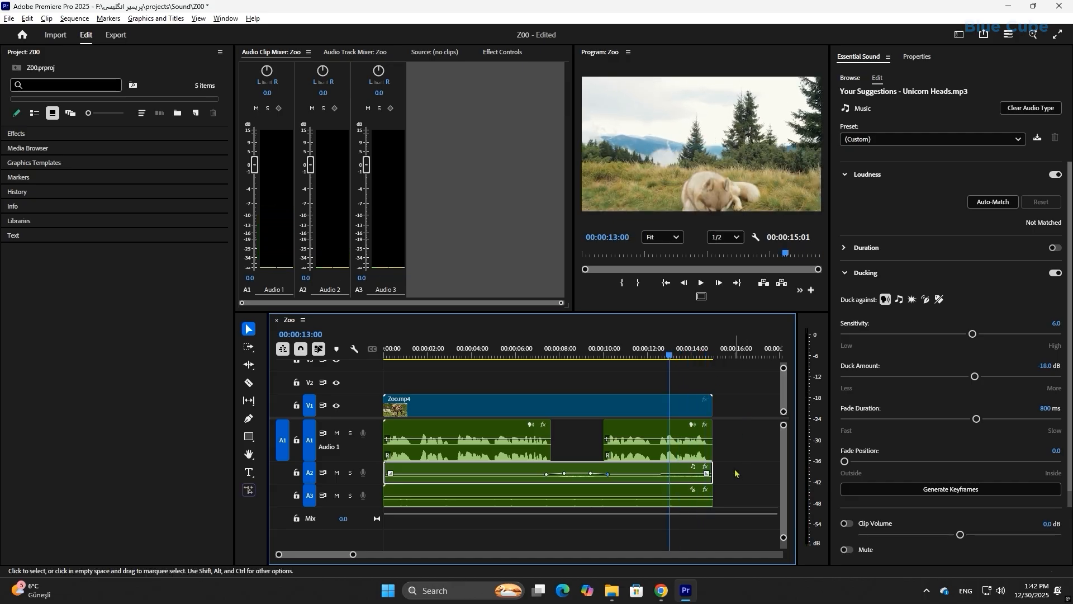
key("alt+equal")
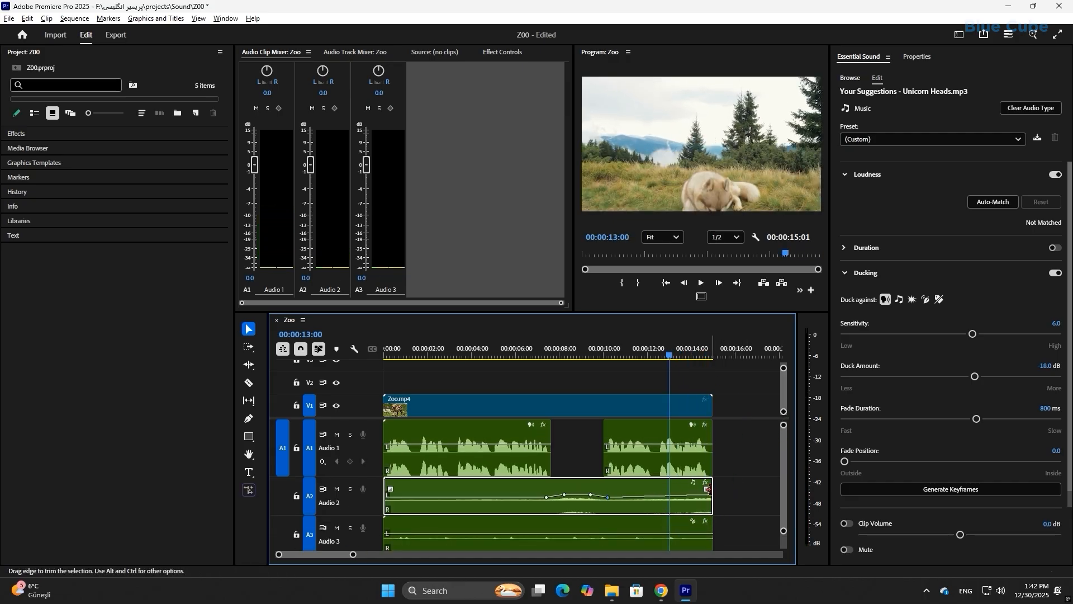
left_click_drag(707, 489, 636, 495)
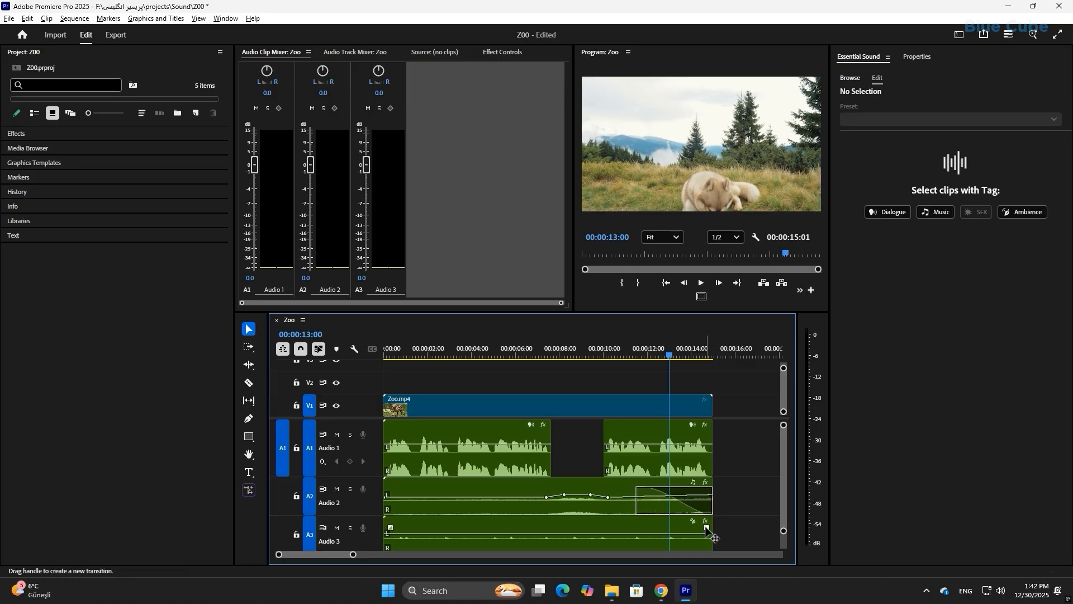
left_click_drag(707, 528, 638, 528)
key("space")
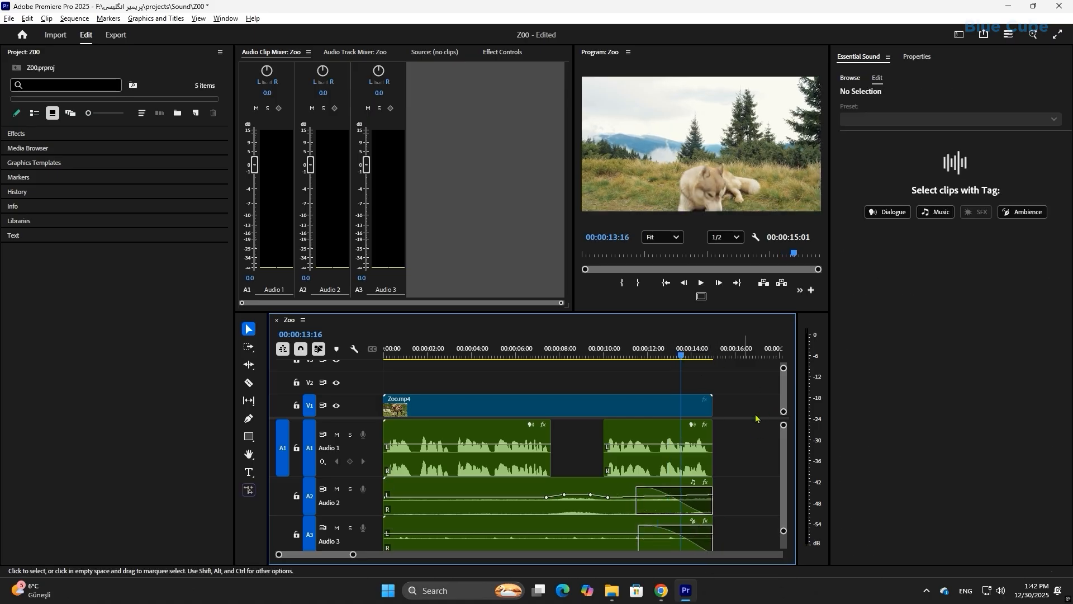
Step: Return to the sequence start and add fade-ins of about 1.6 seconds to the music and ambience clips
key("Home")
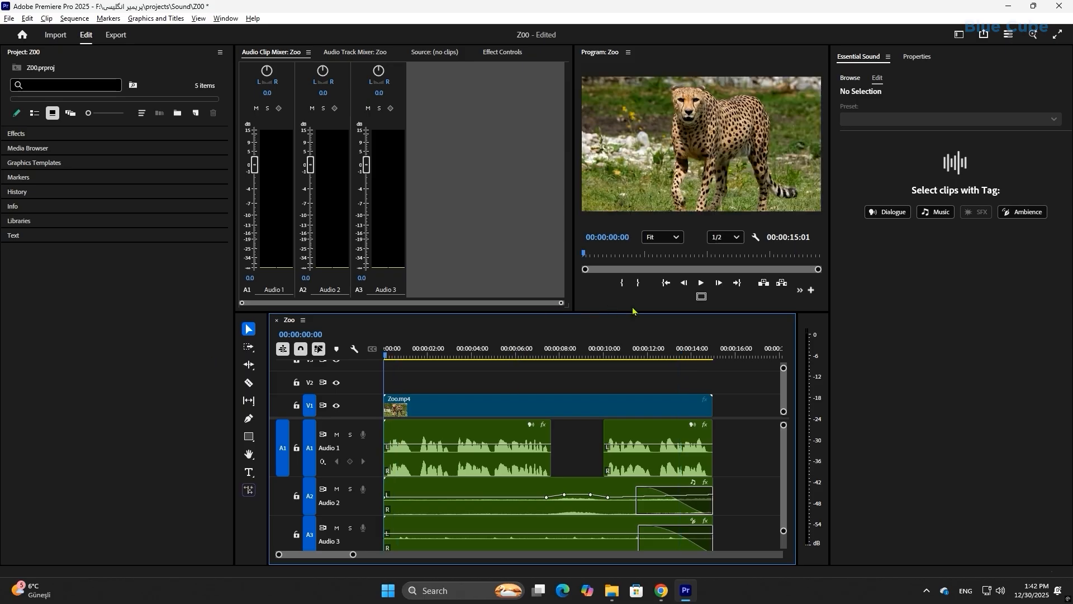
left_click_drag(385, 488, 397, 491)
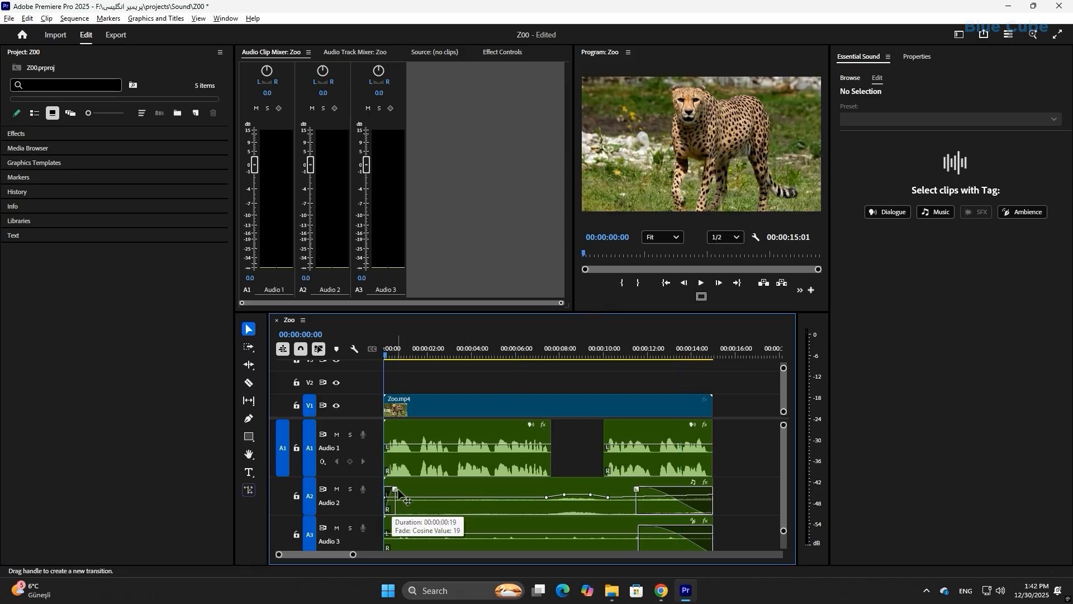
left_click_drag(385, 527, 432, 538)
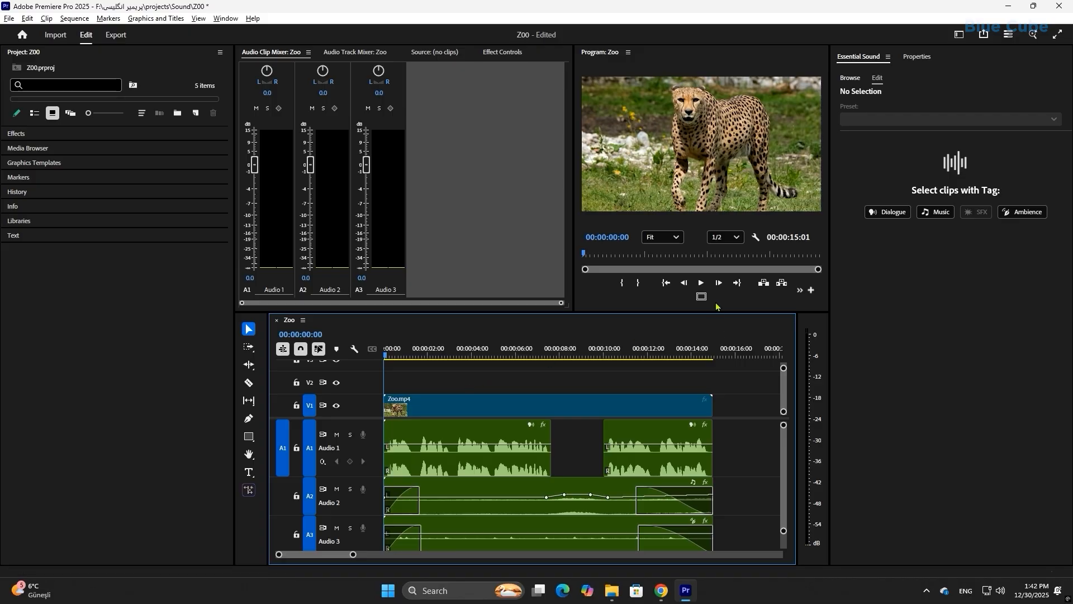
Step: Maximize the Program Monitor and play the Zoo sequence from the start
left_click(656, 151)
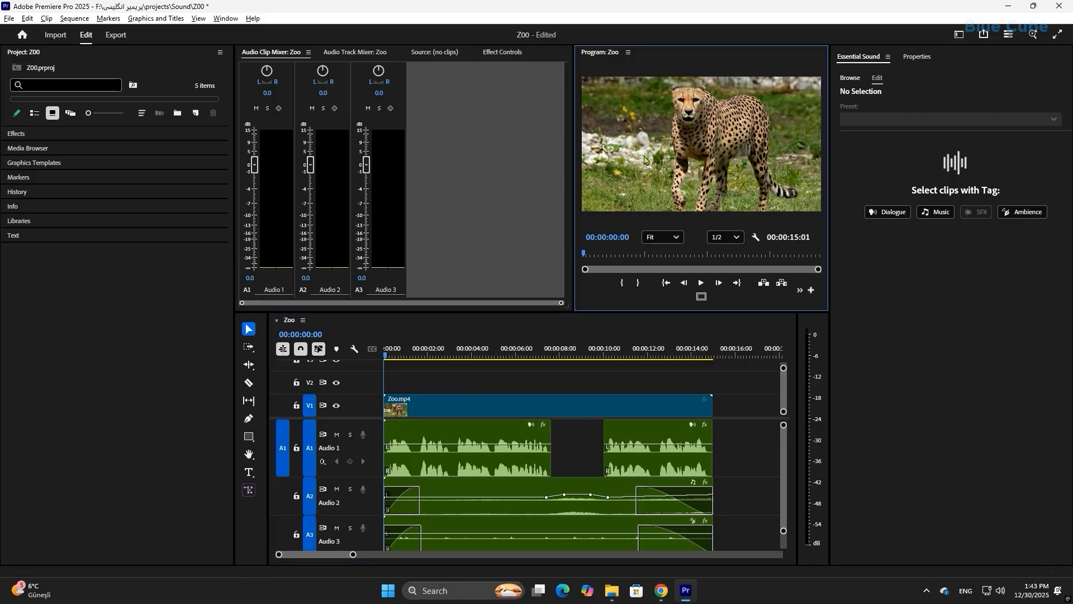
key("grave")
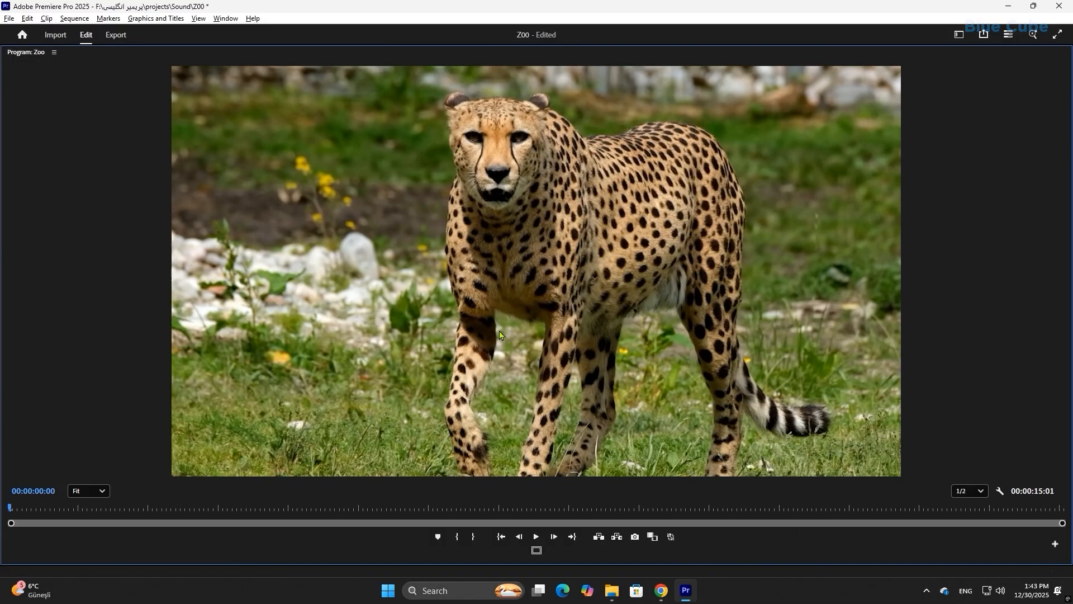
left_click(536, 537)
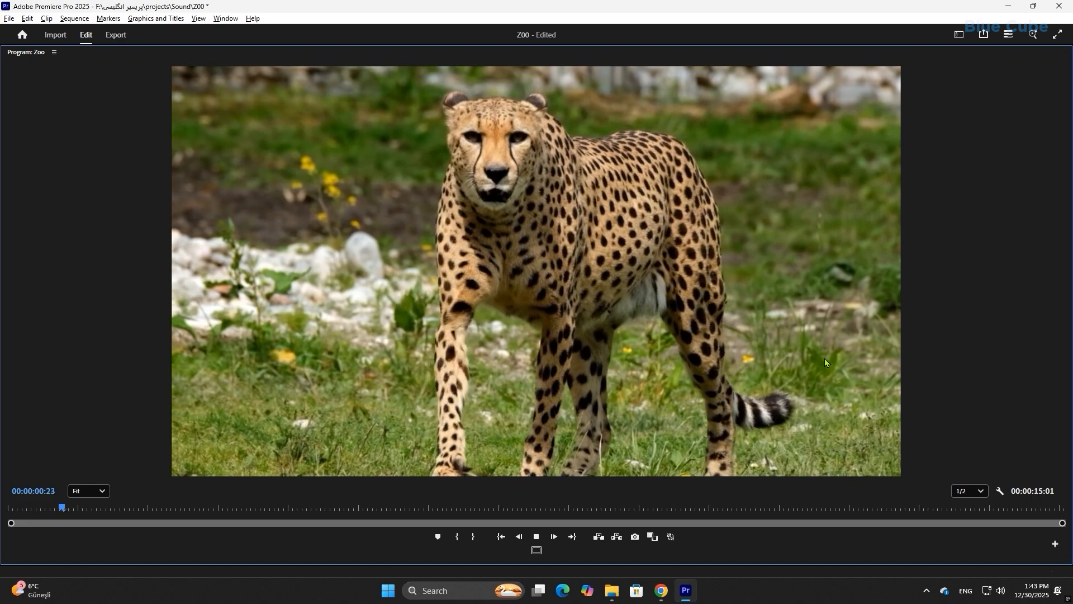